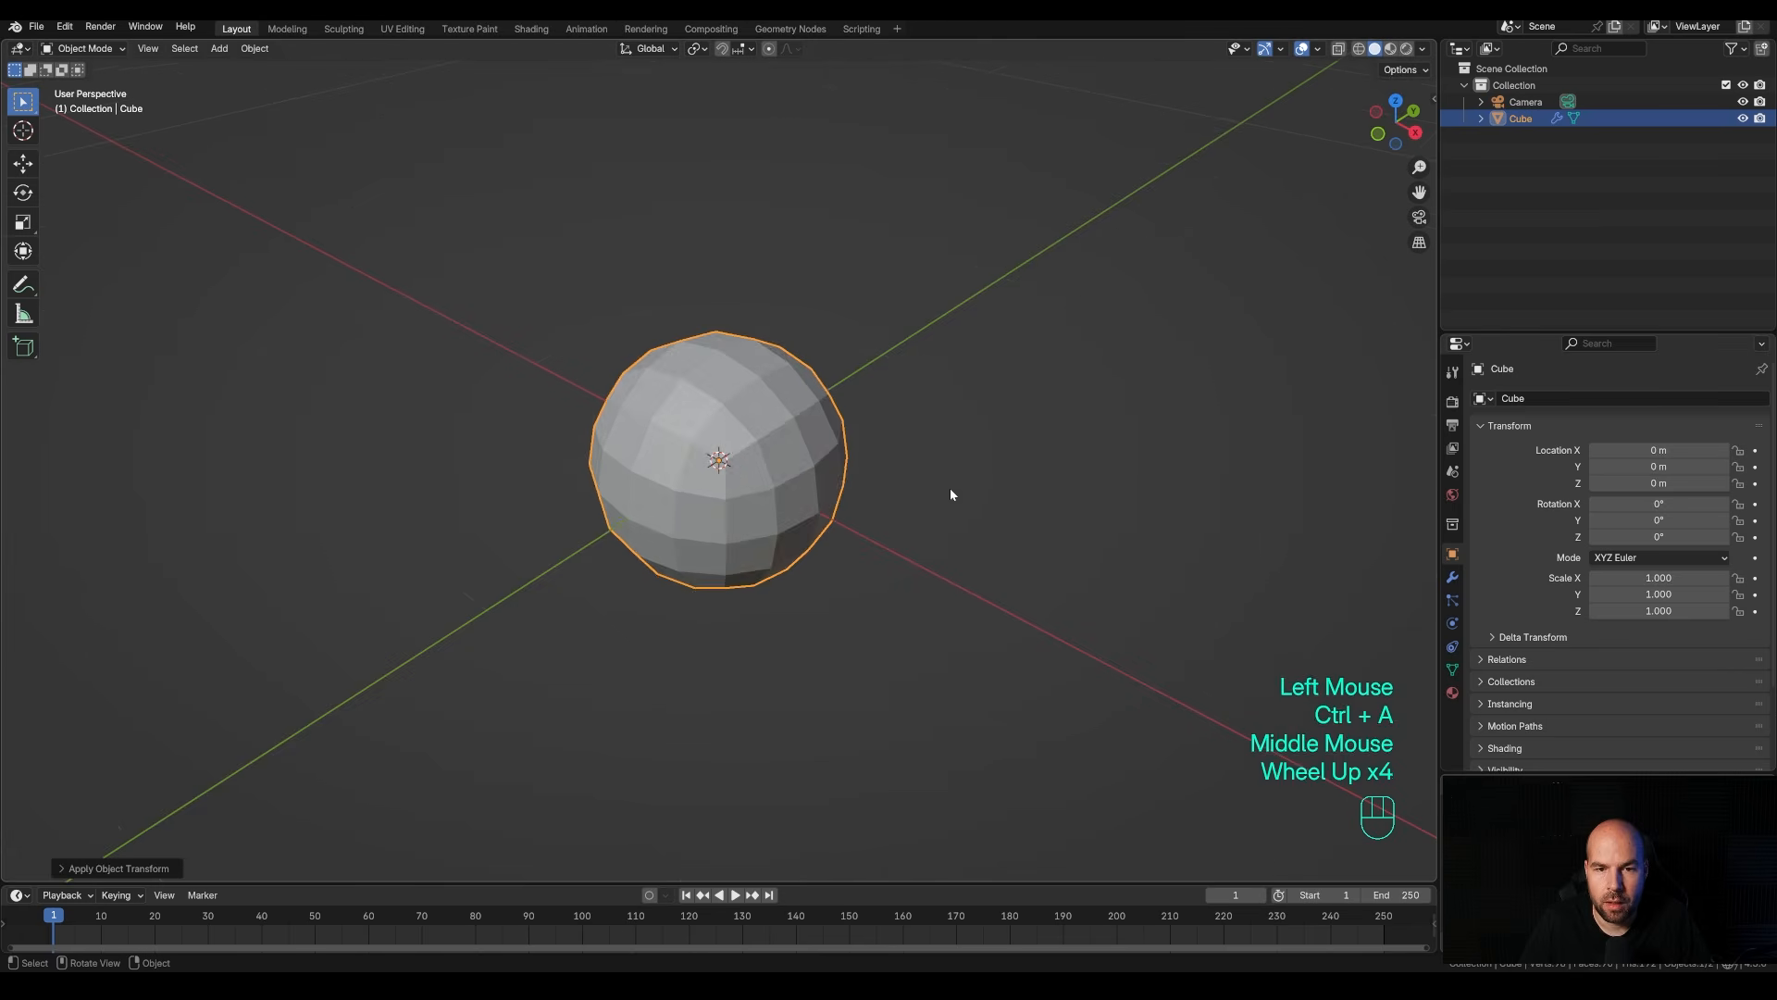
Apply the Subdivision modifier to the cube object so its rounded shape becomes real mesh geometry.
key(Tab)
key(Tab)
middle_drag(948, 496, 707, 409)
click(1455, 578)
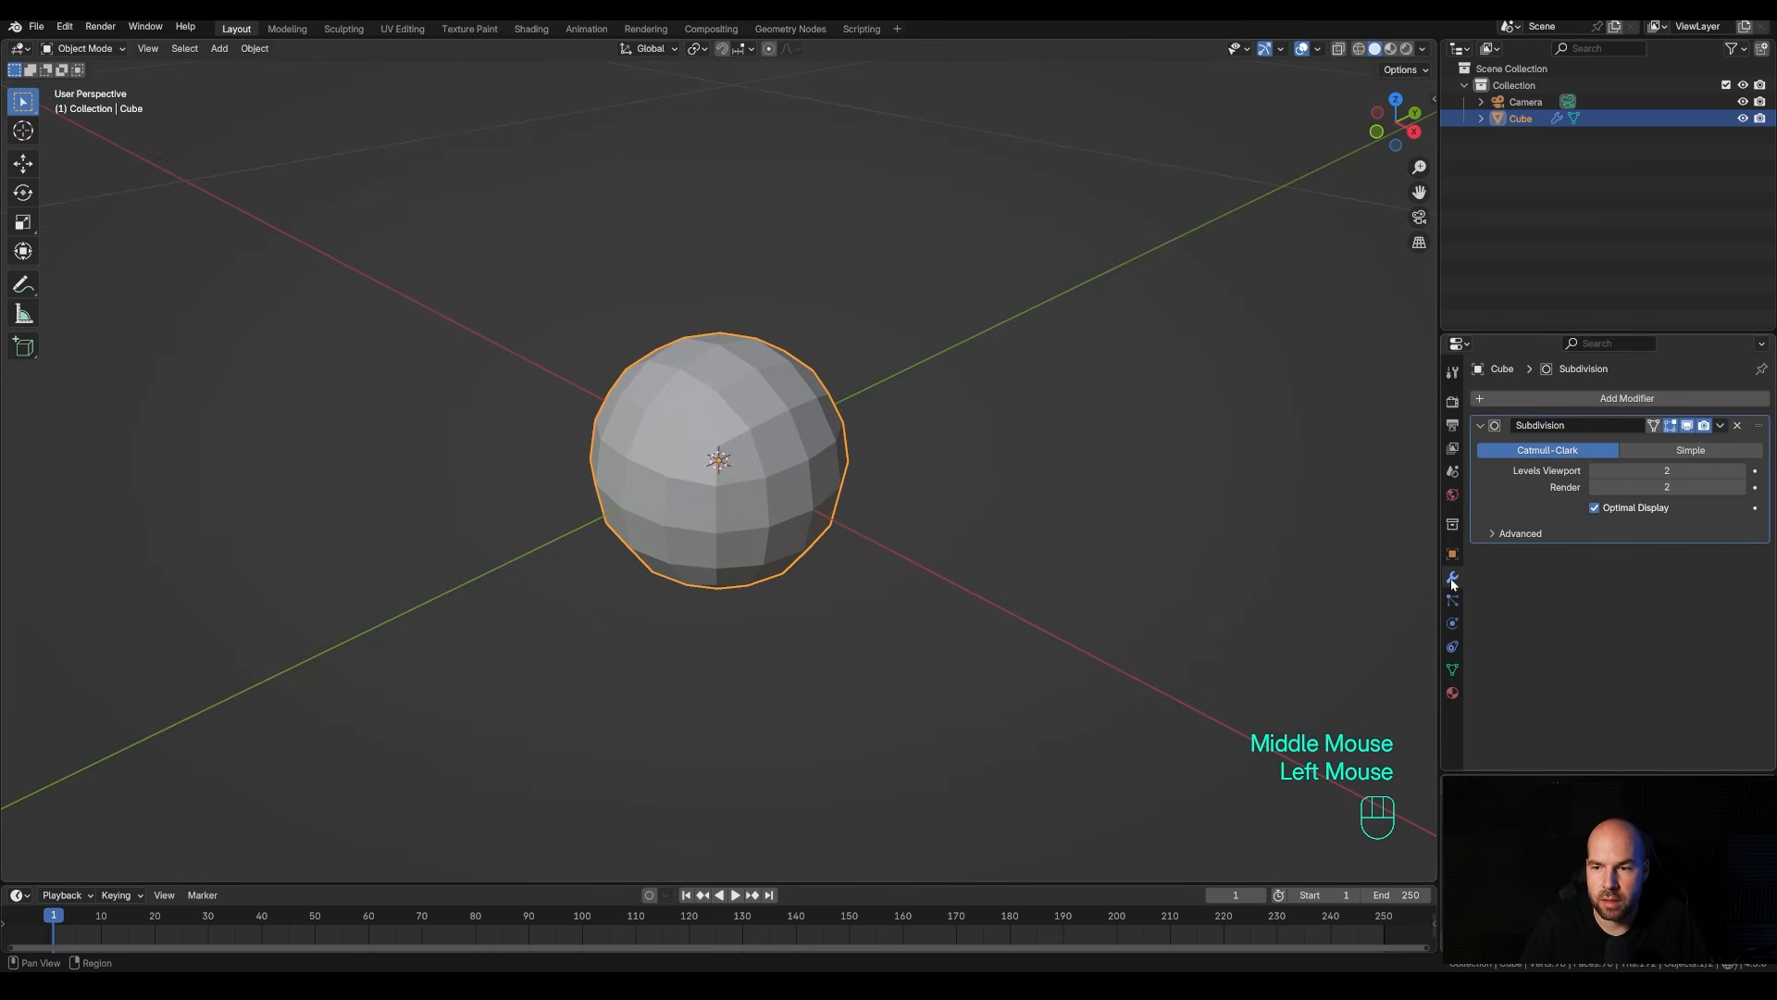
click(1720, 426)
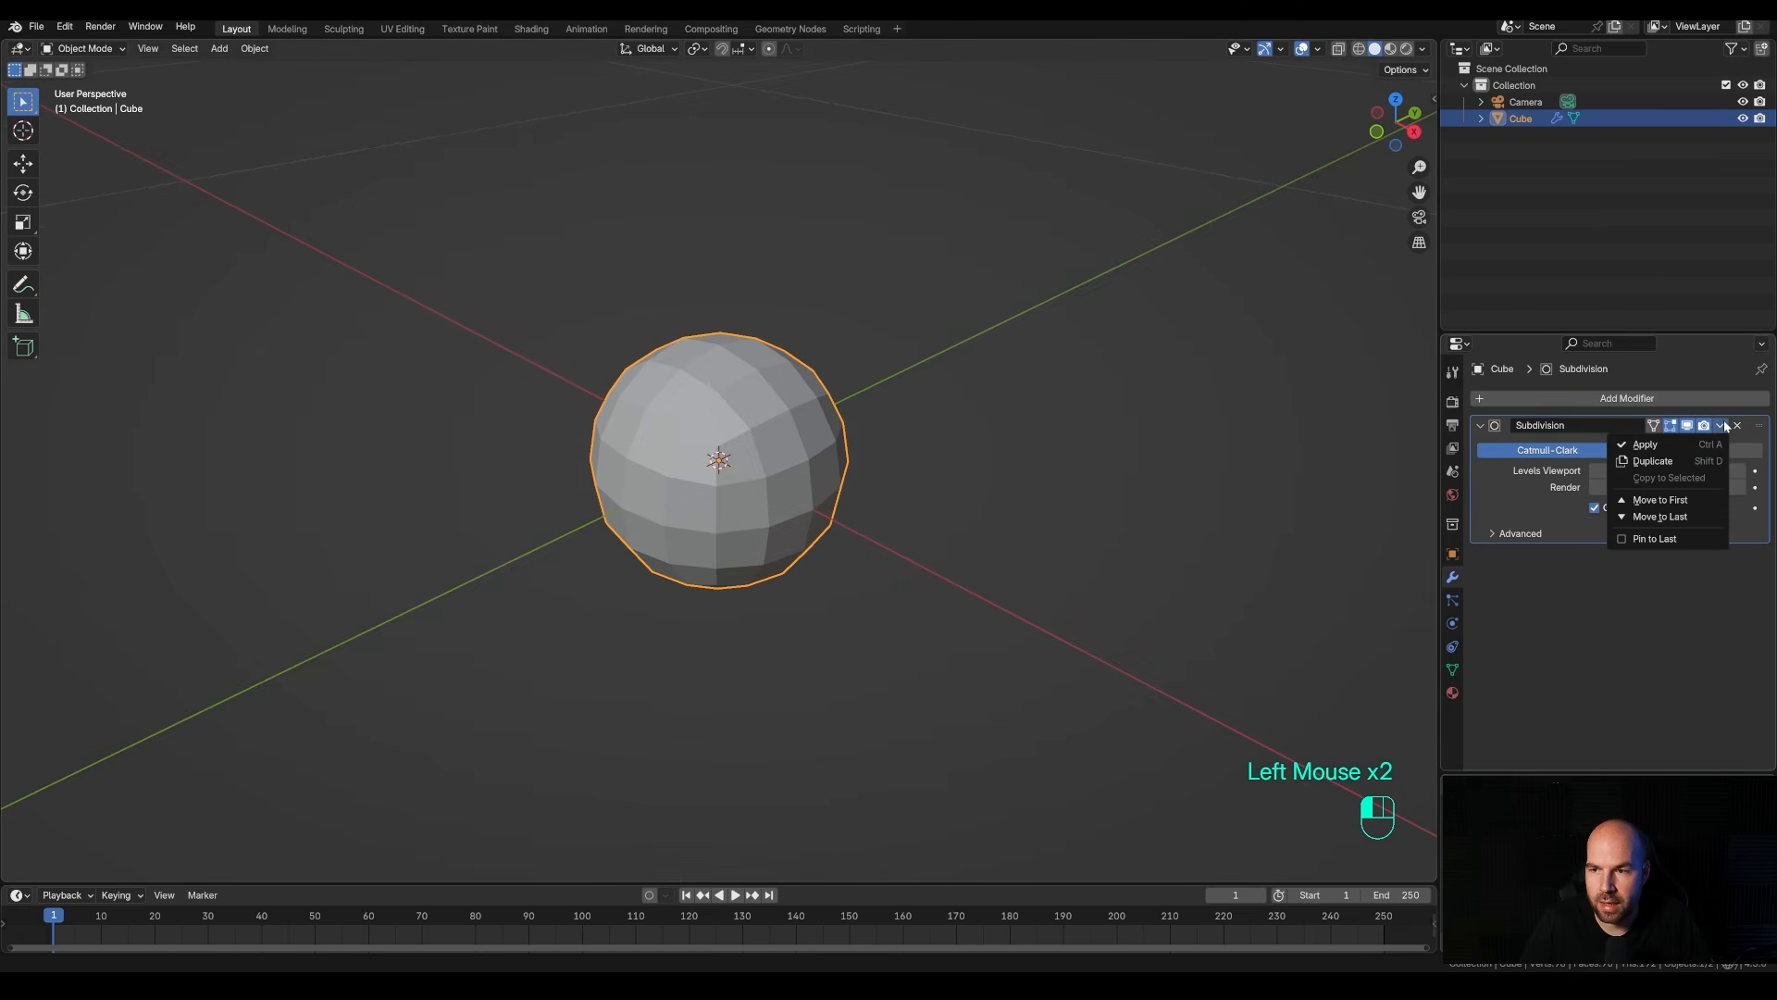
click(1664, 444)
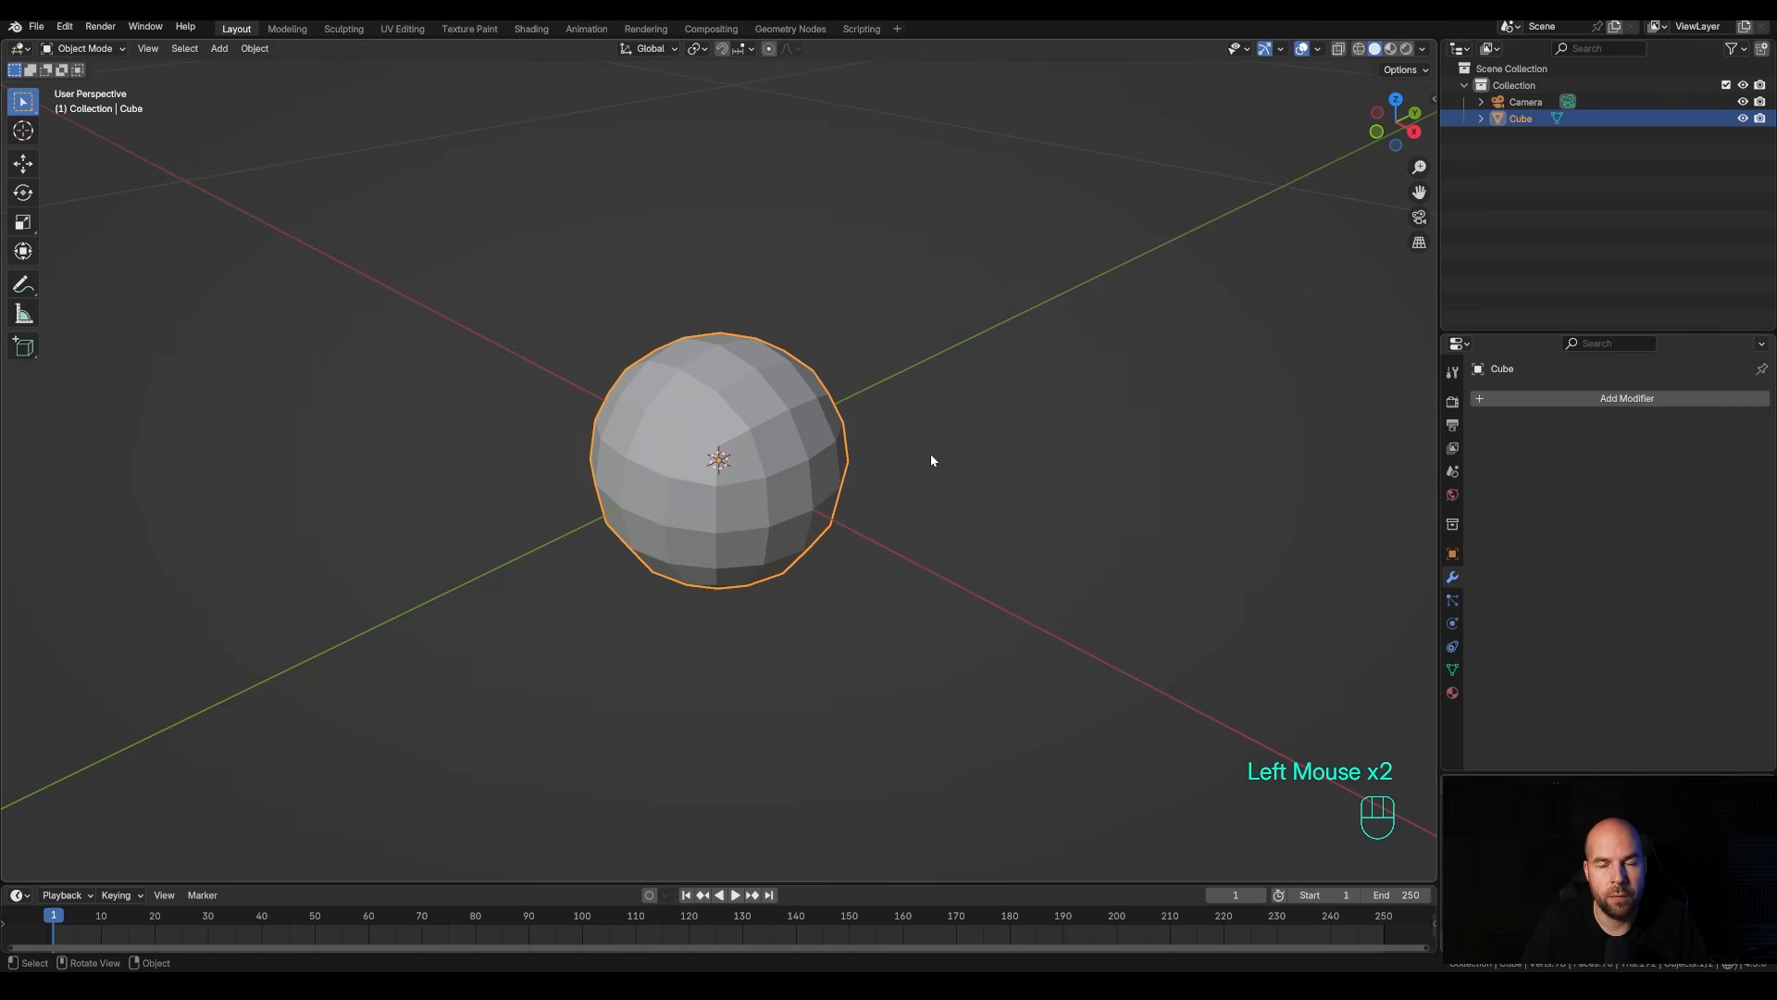
Squash the entire sphere mesh along the Y axis to roughly two thirds of its width in Edit Mode.
key(Tab)
middle_drag(1028, 462, 976, 472)
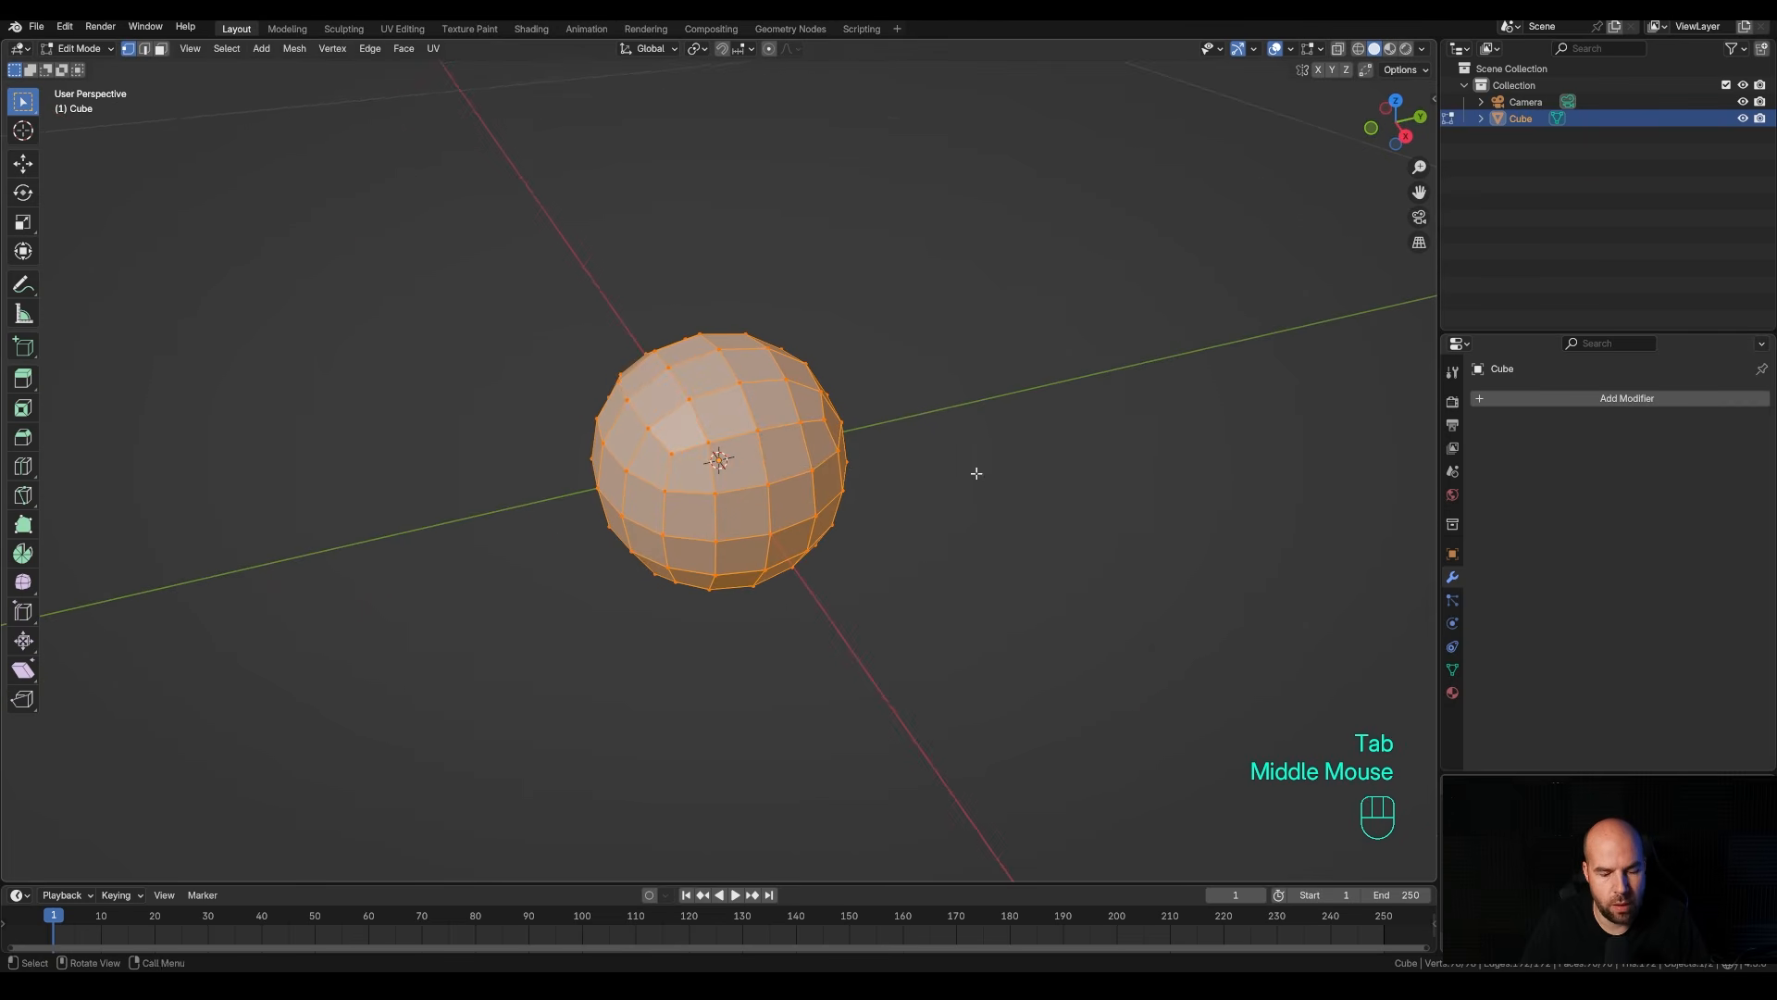
key(s)
key(y)
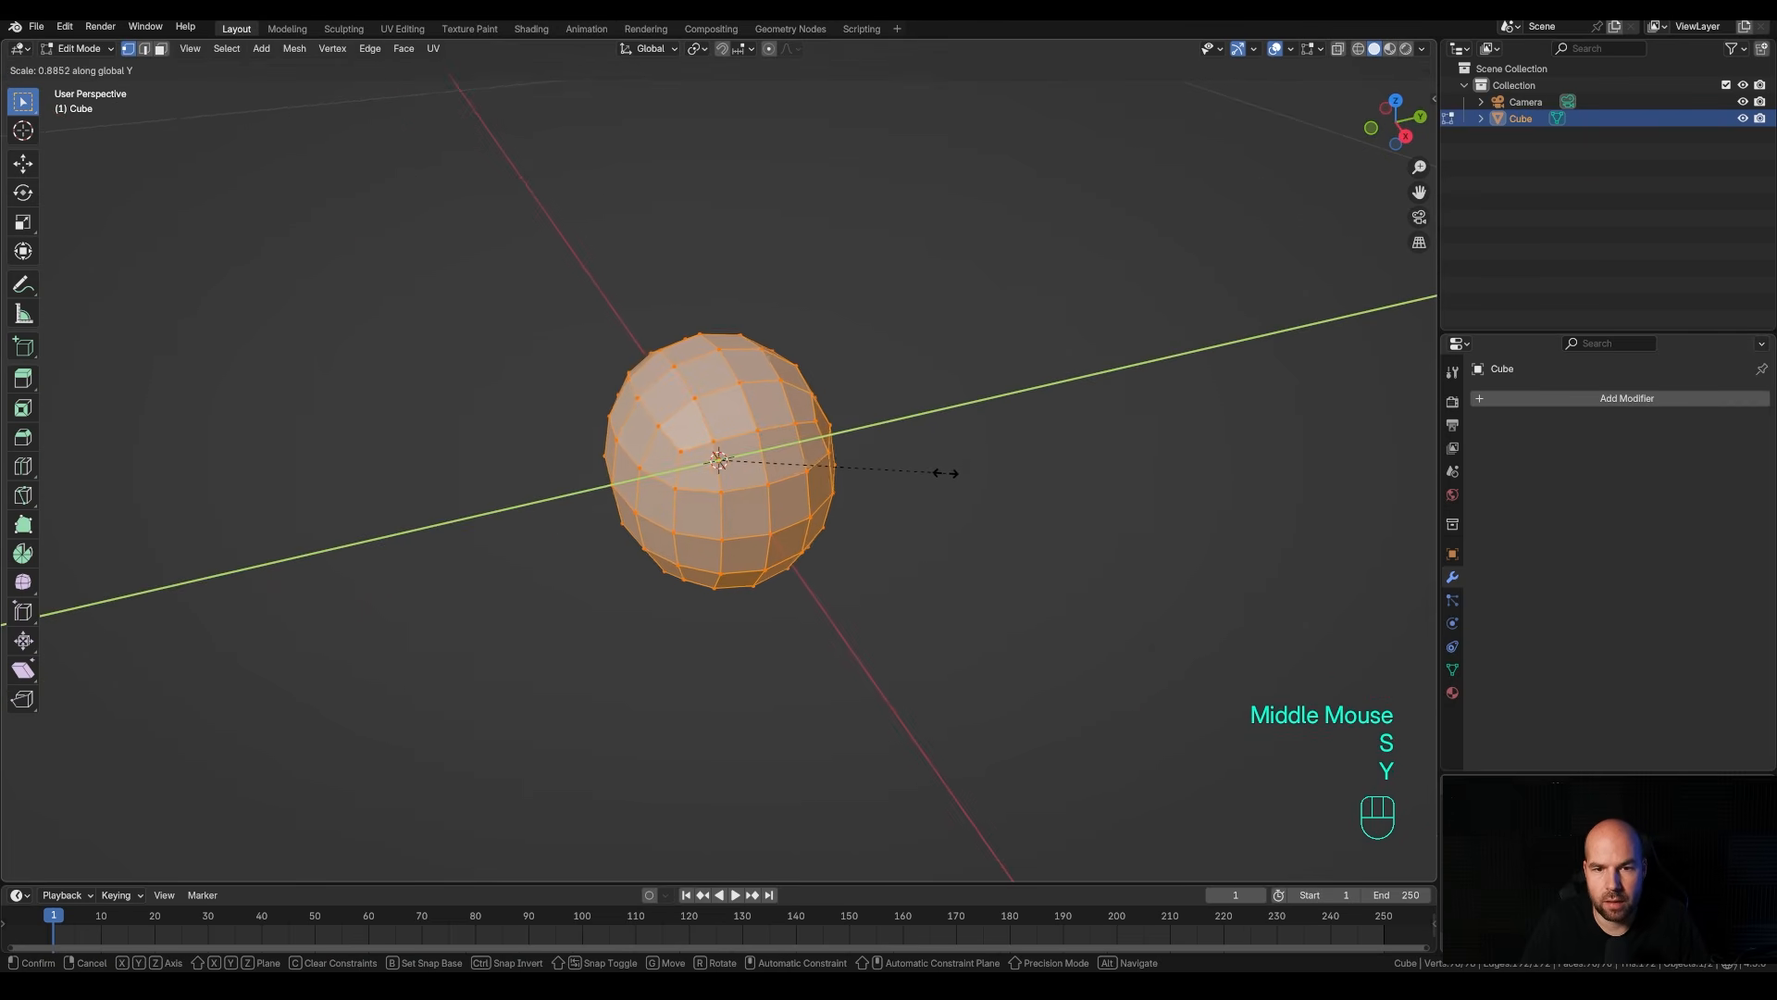
click(890, 474)
middle_drag(923, 508, 869, 504)
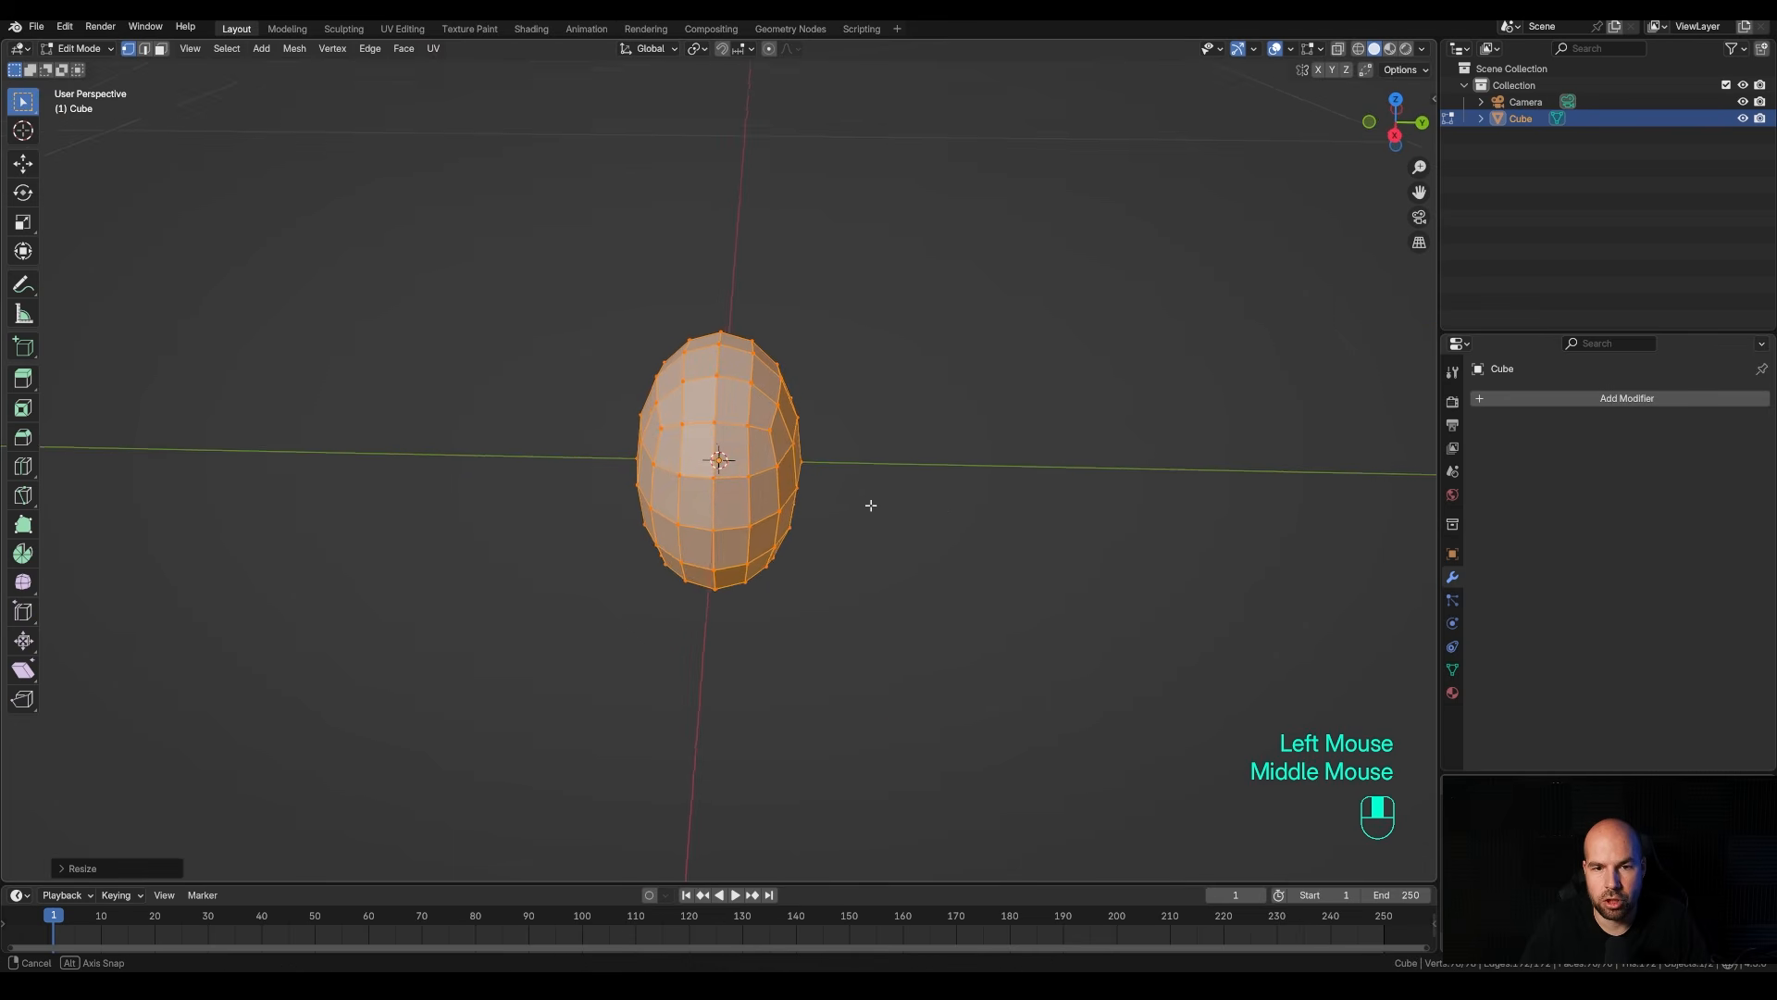
Fine-tune the flattened mesh's width along Y, narrowing it slightly and widening it back a little.
key(s)
key(y)
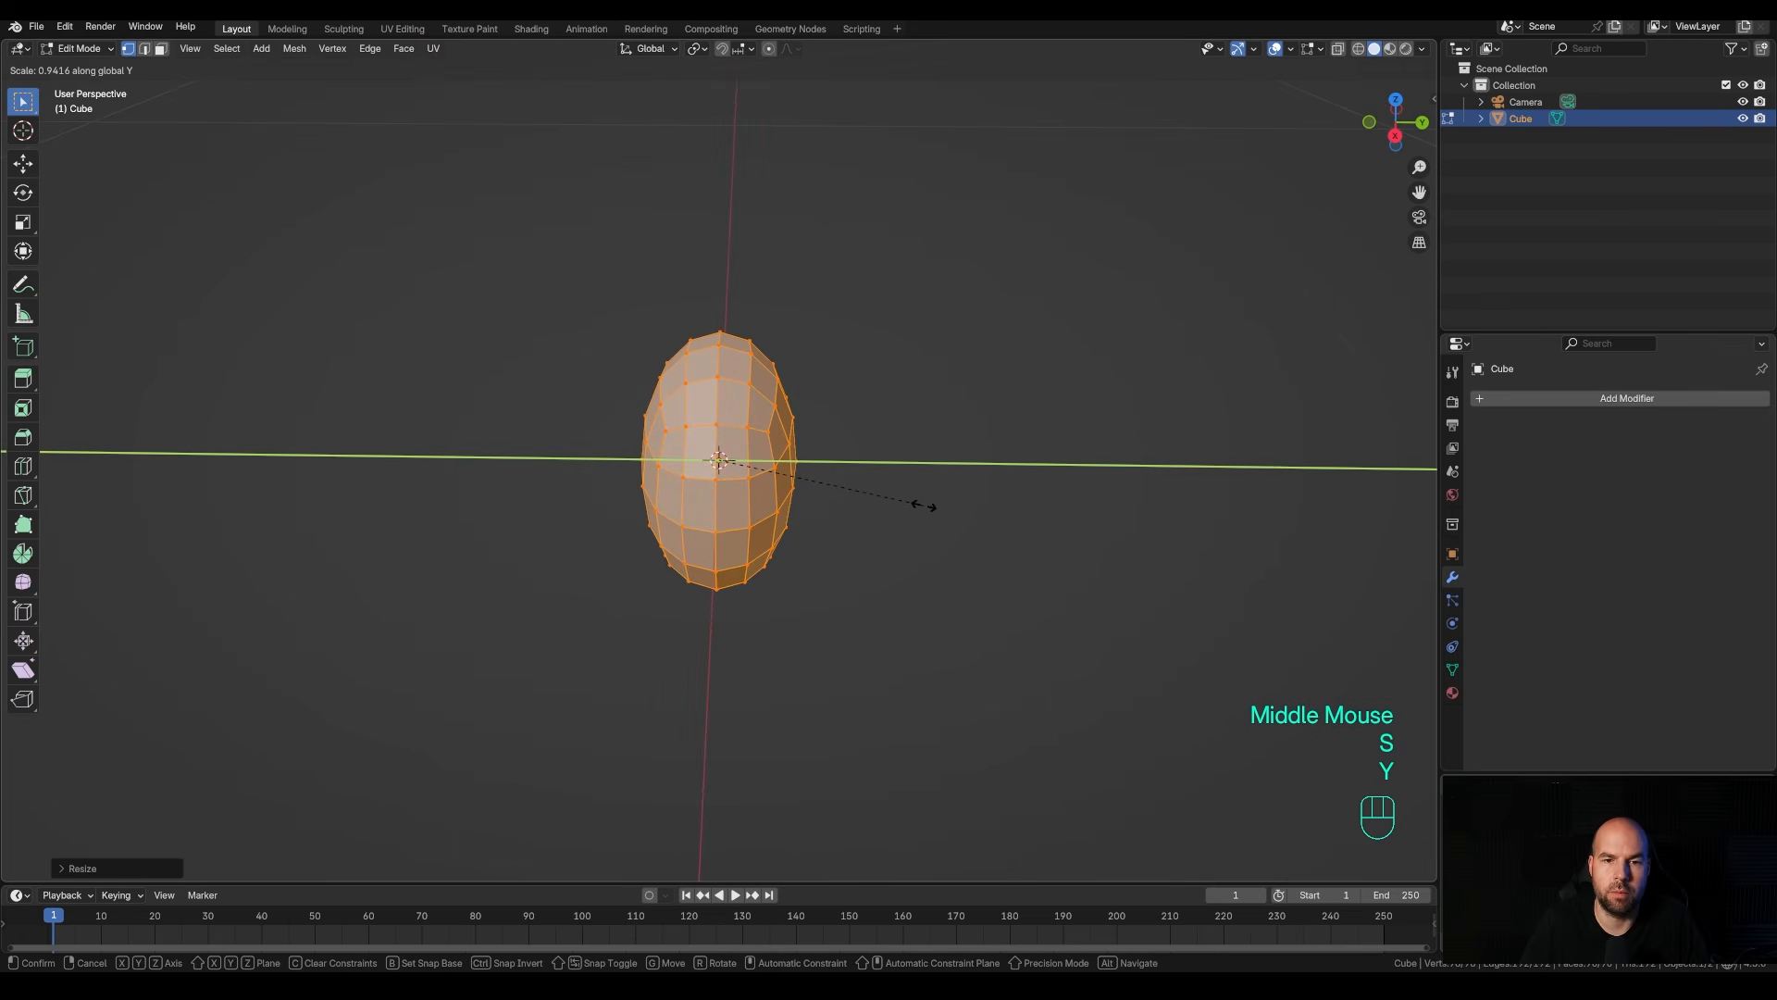
click(924, 506)
mouse_move(853, 527)
middle_down()
mouse_move(948, 516)
mouse_move(849, 527)
middle_up()
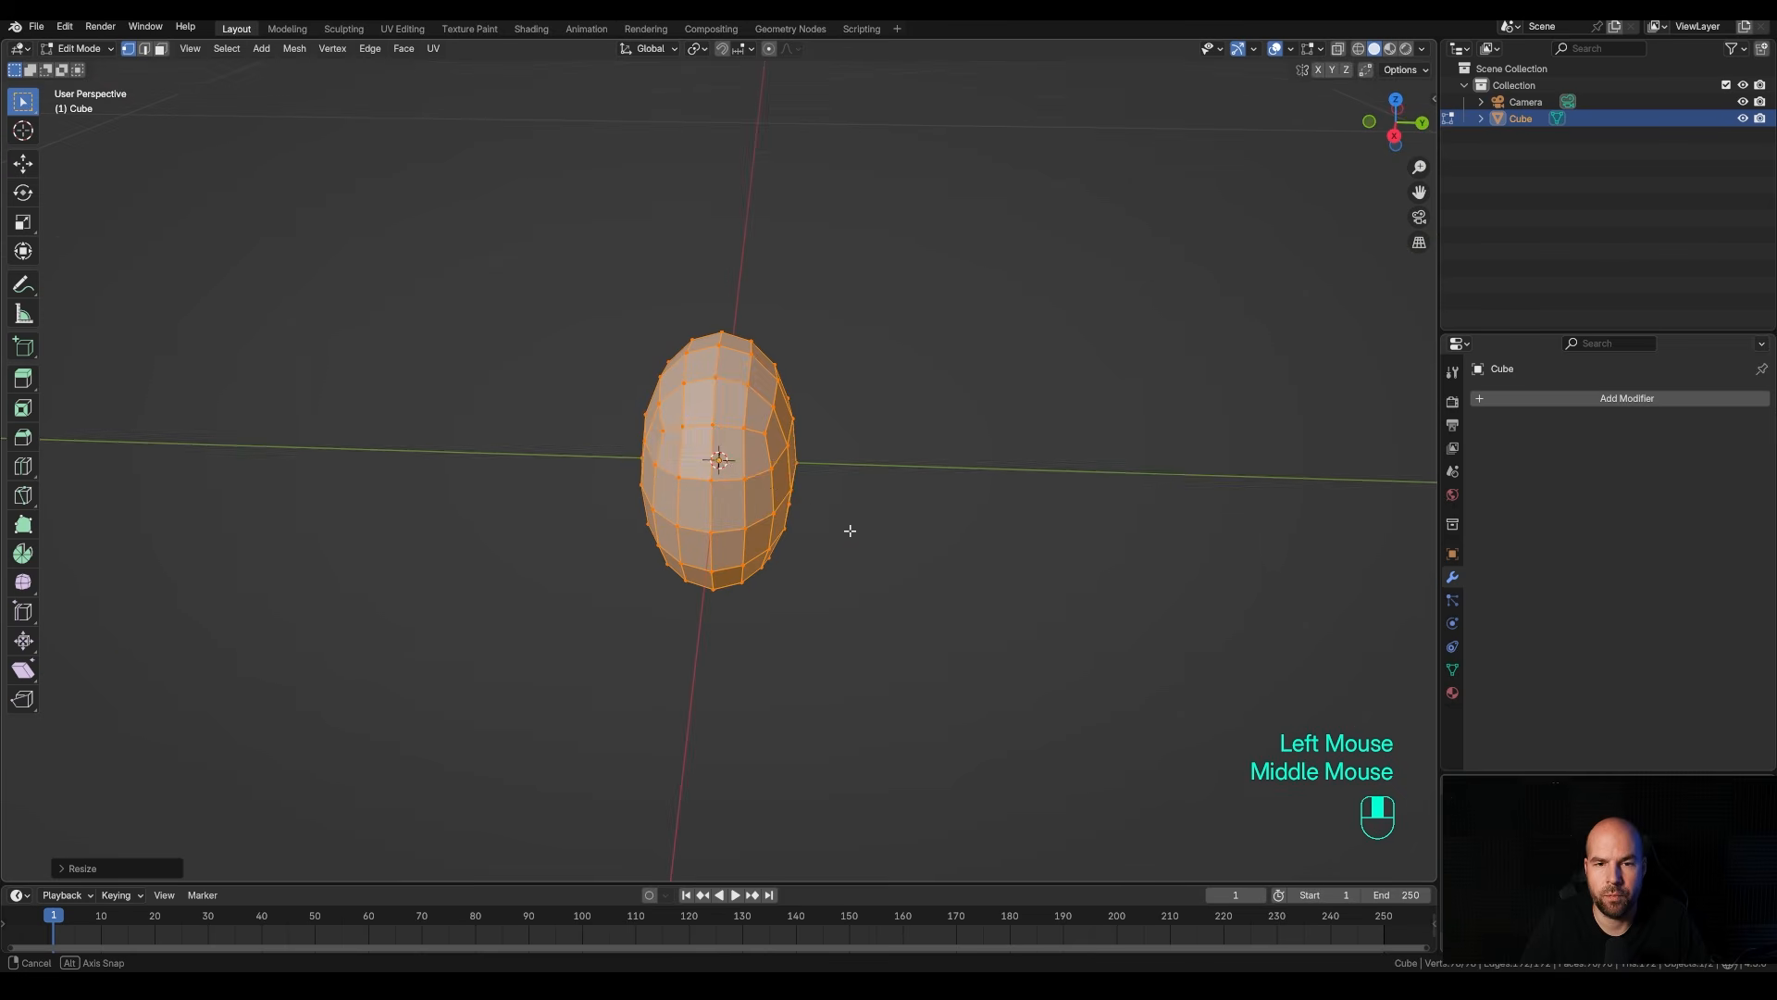
key(s)
key(y)
key(shift)
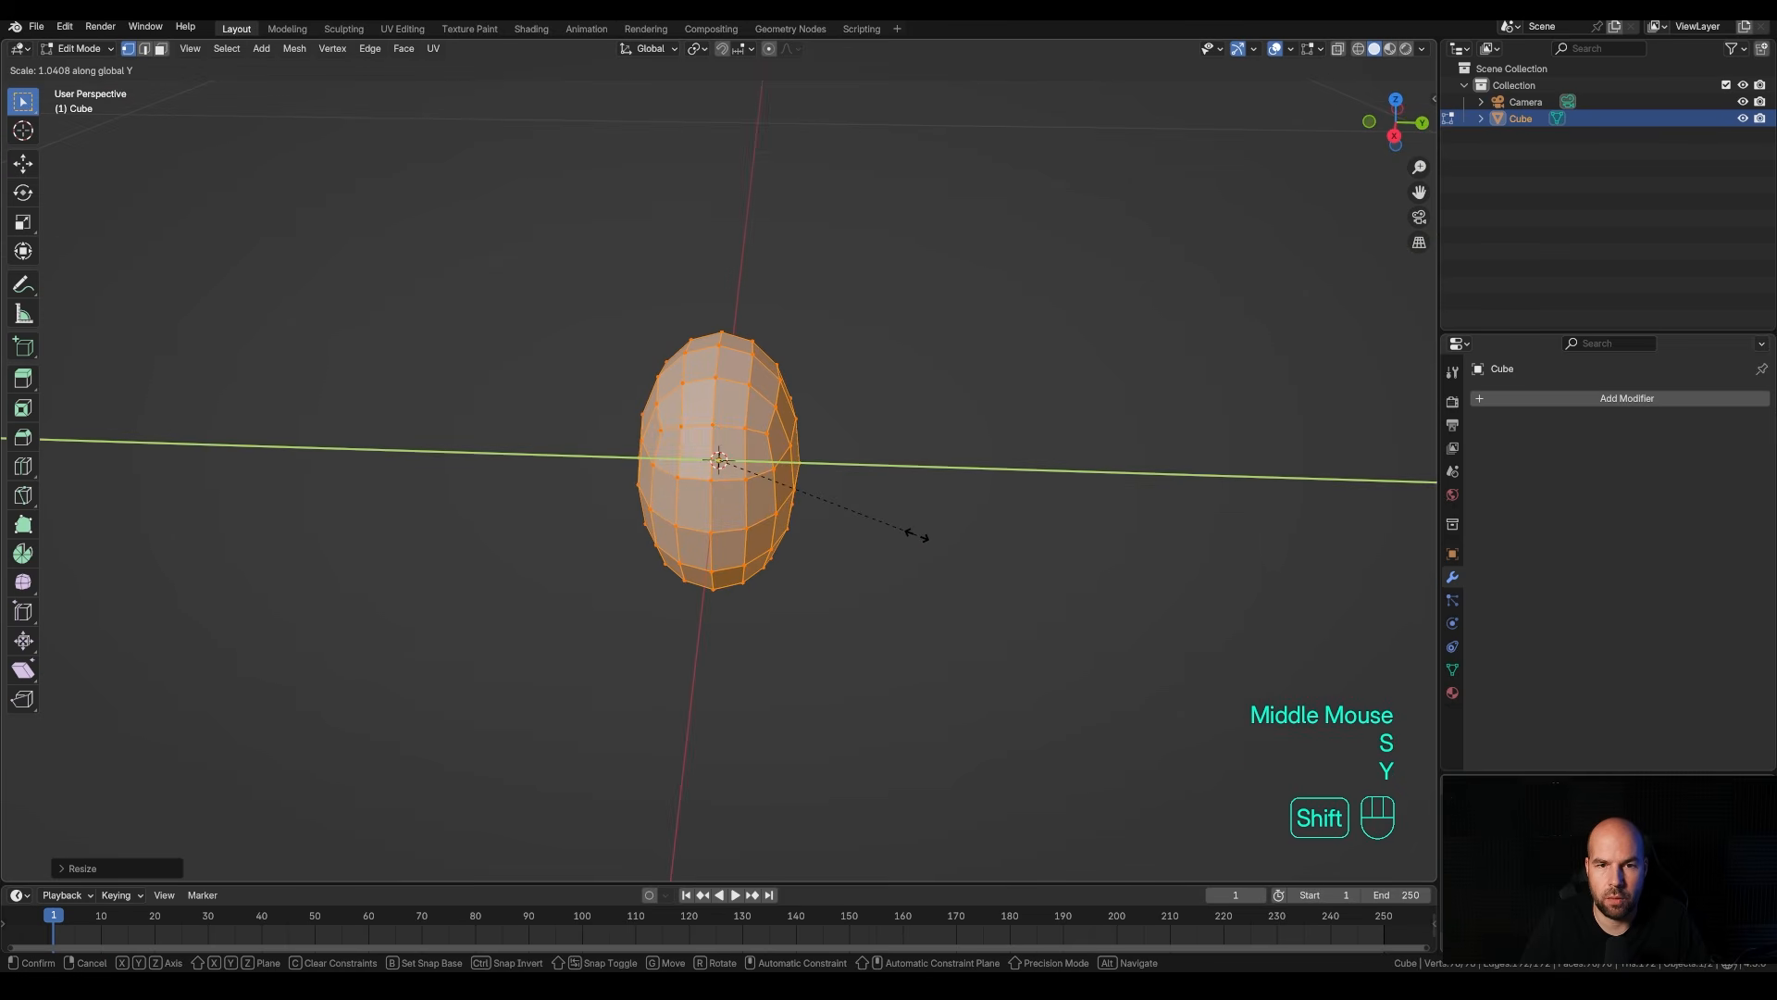
shift+click(917, 520)
middle_drag(917, 520, 913, 516)
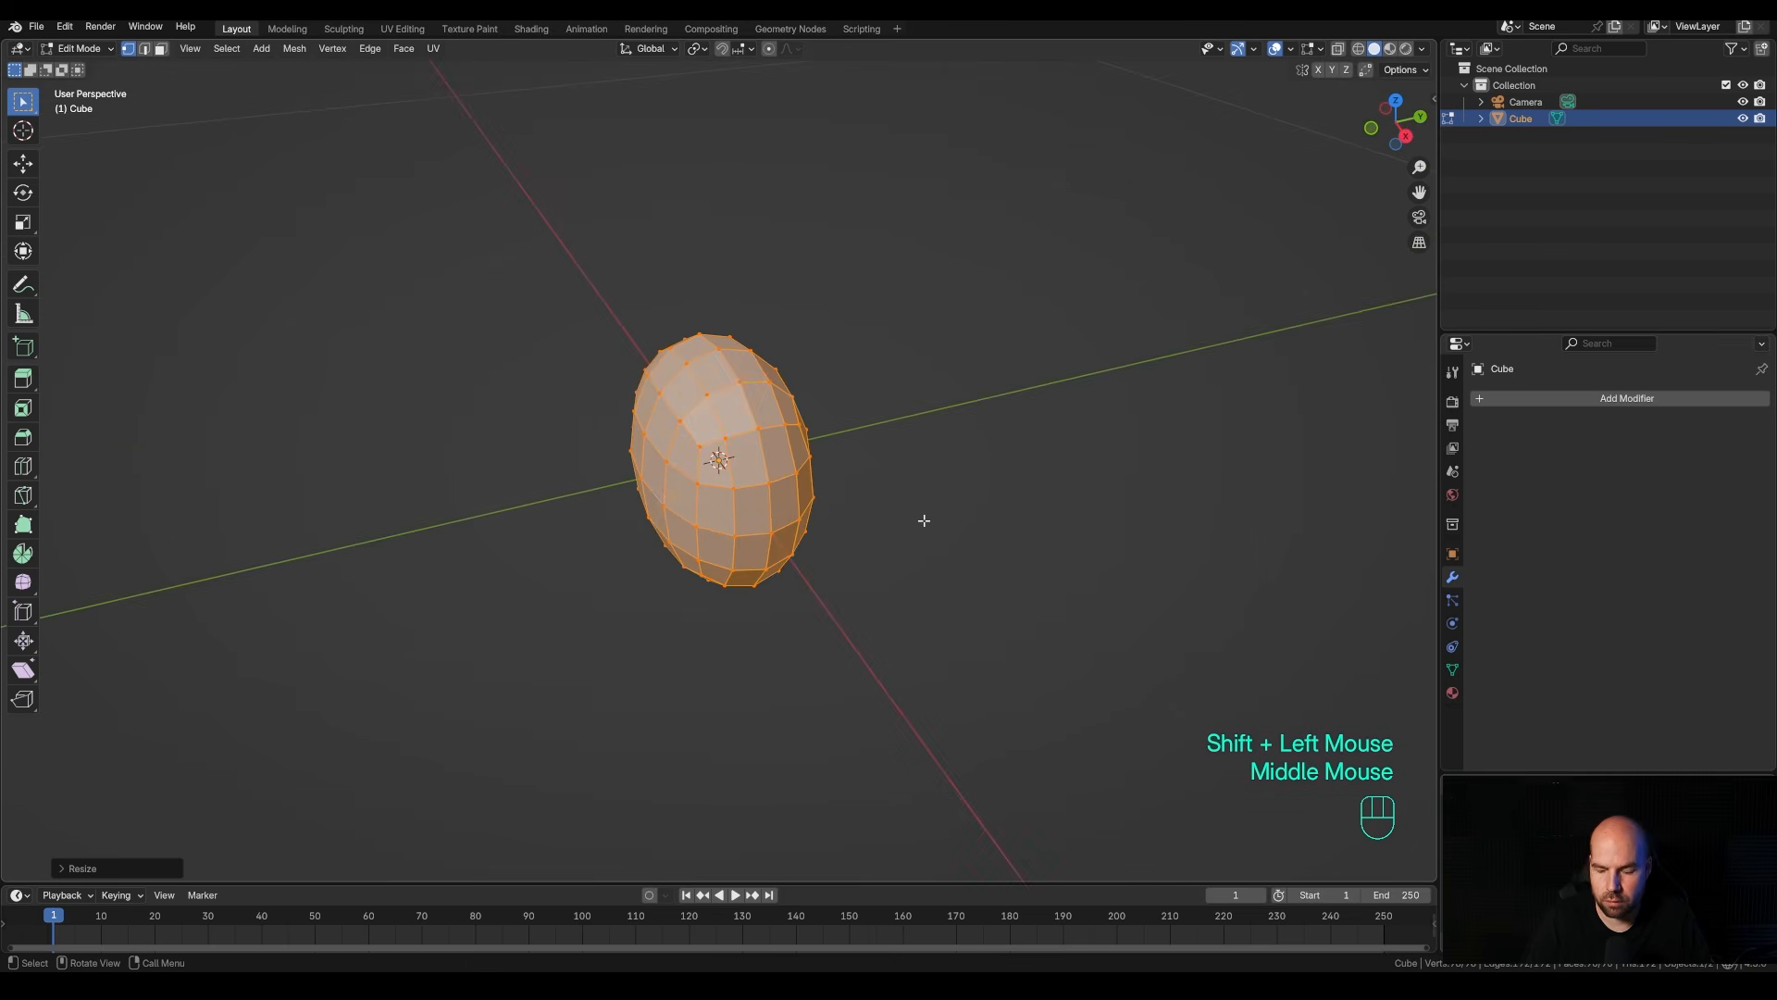
Pull the outermost vertex on the negative X side about 0.034 m outward along X, using smooth proportional editing with a small influence radius.
key(KP_1)
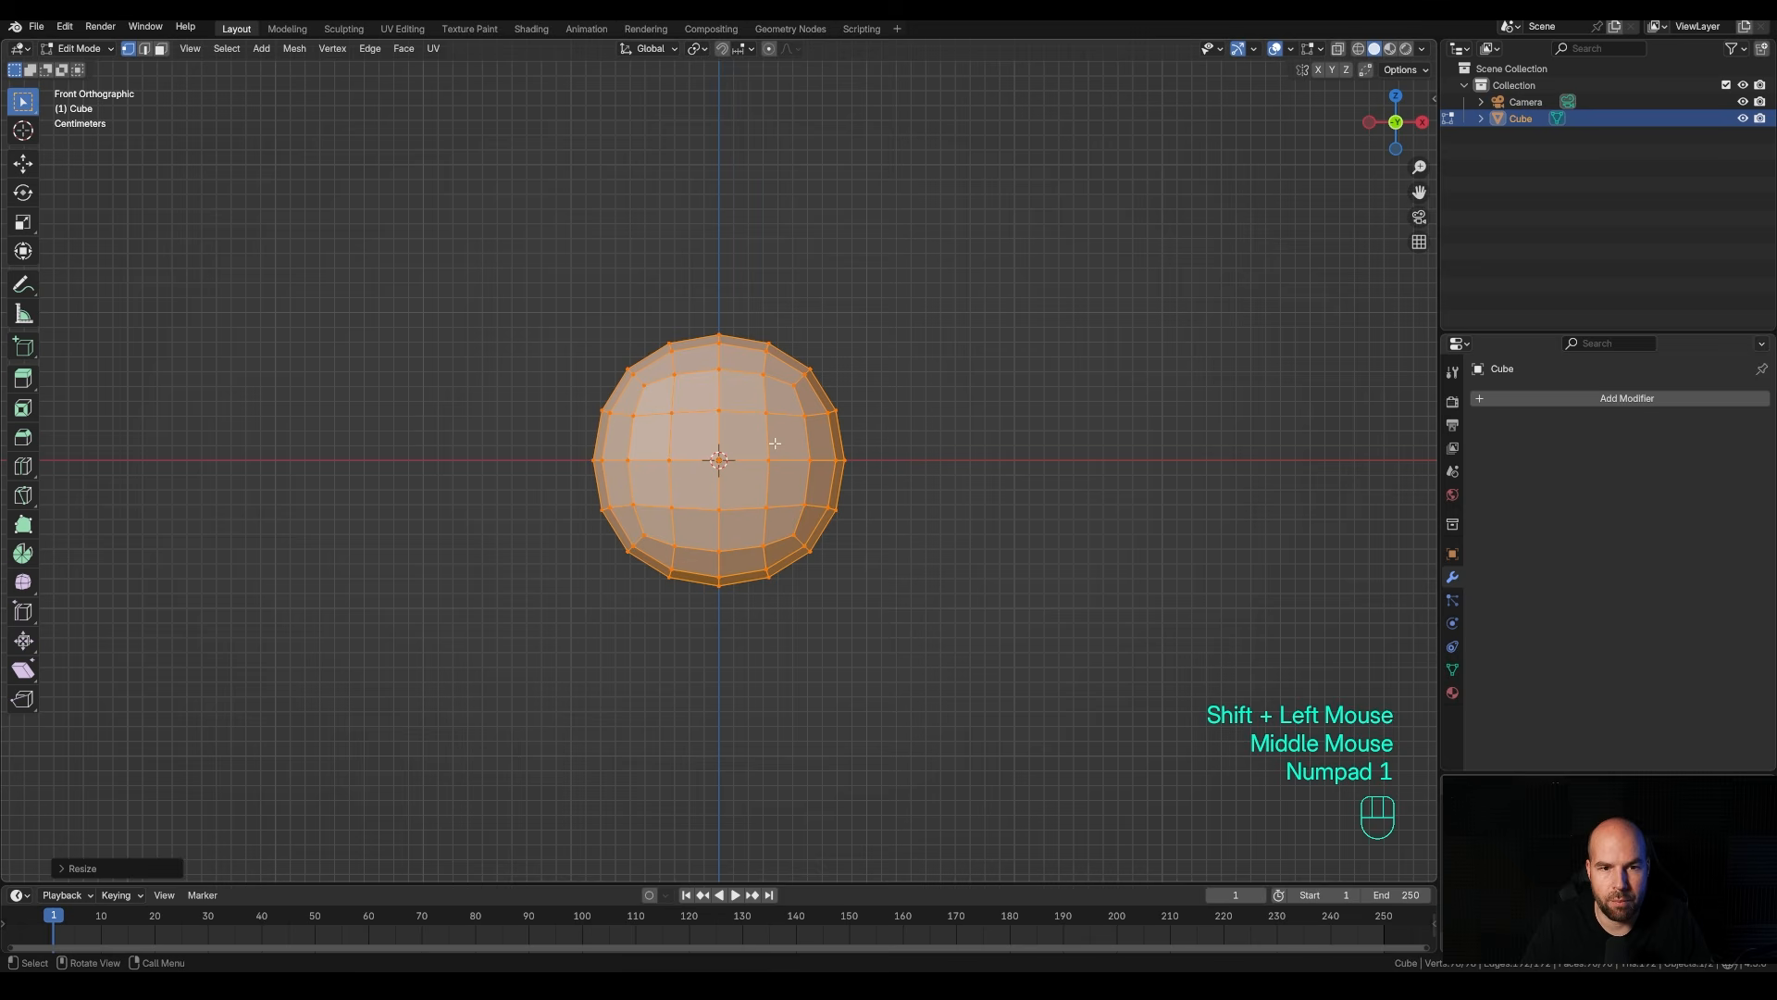
click(590, 467)
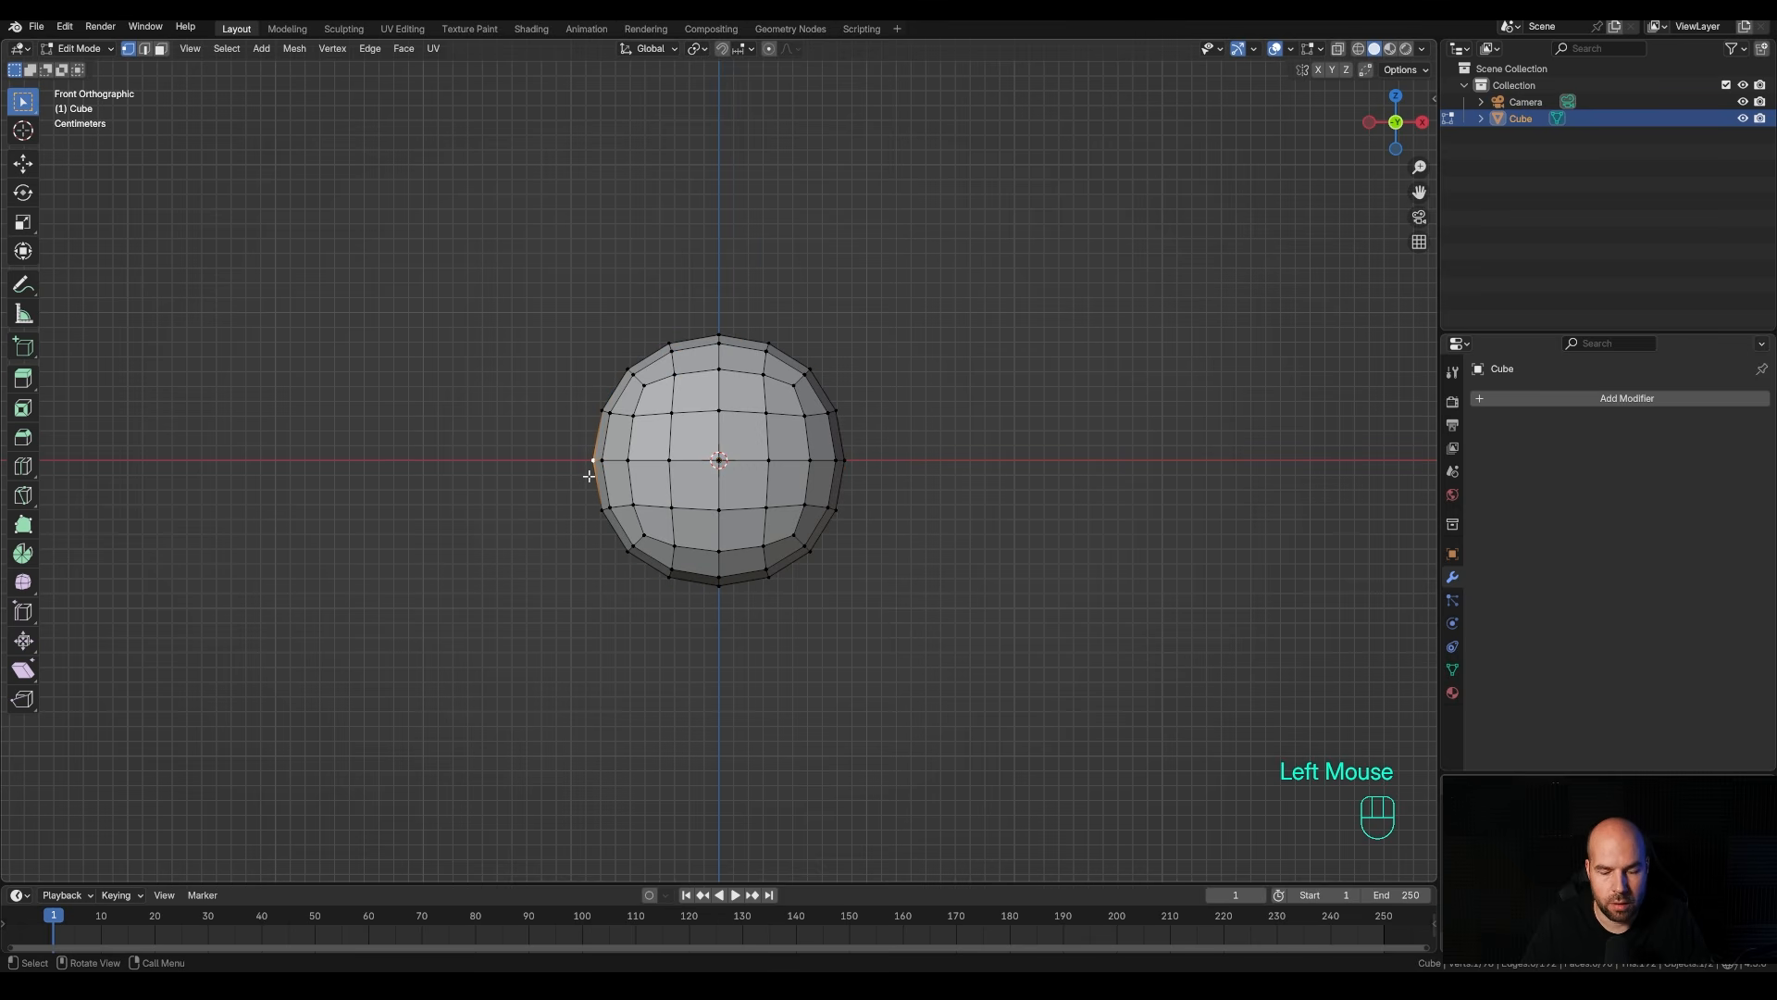
key(o)
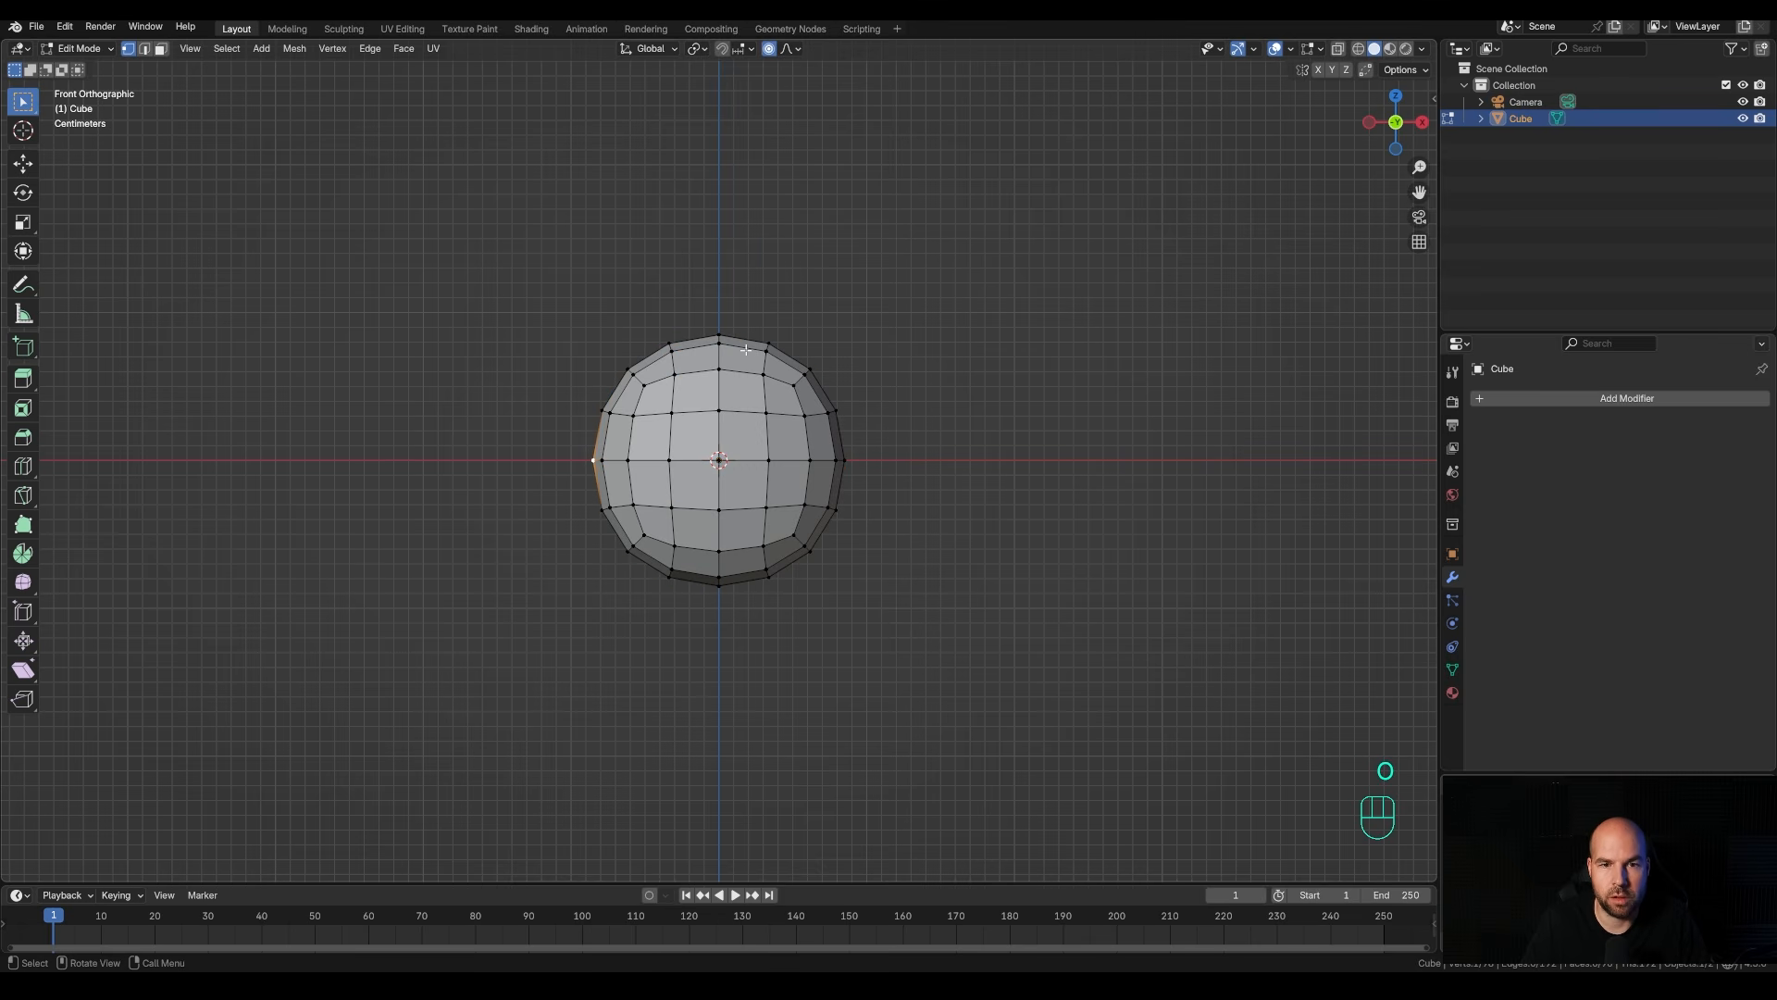
key(g)
key(x)
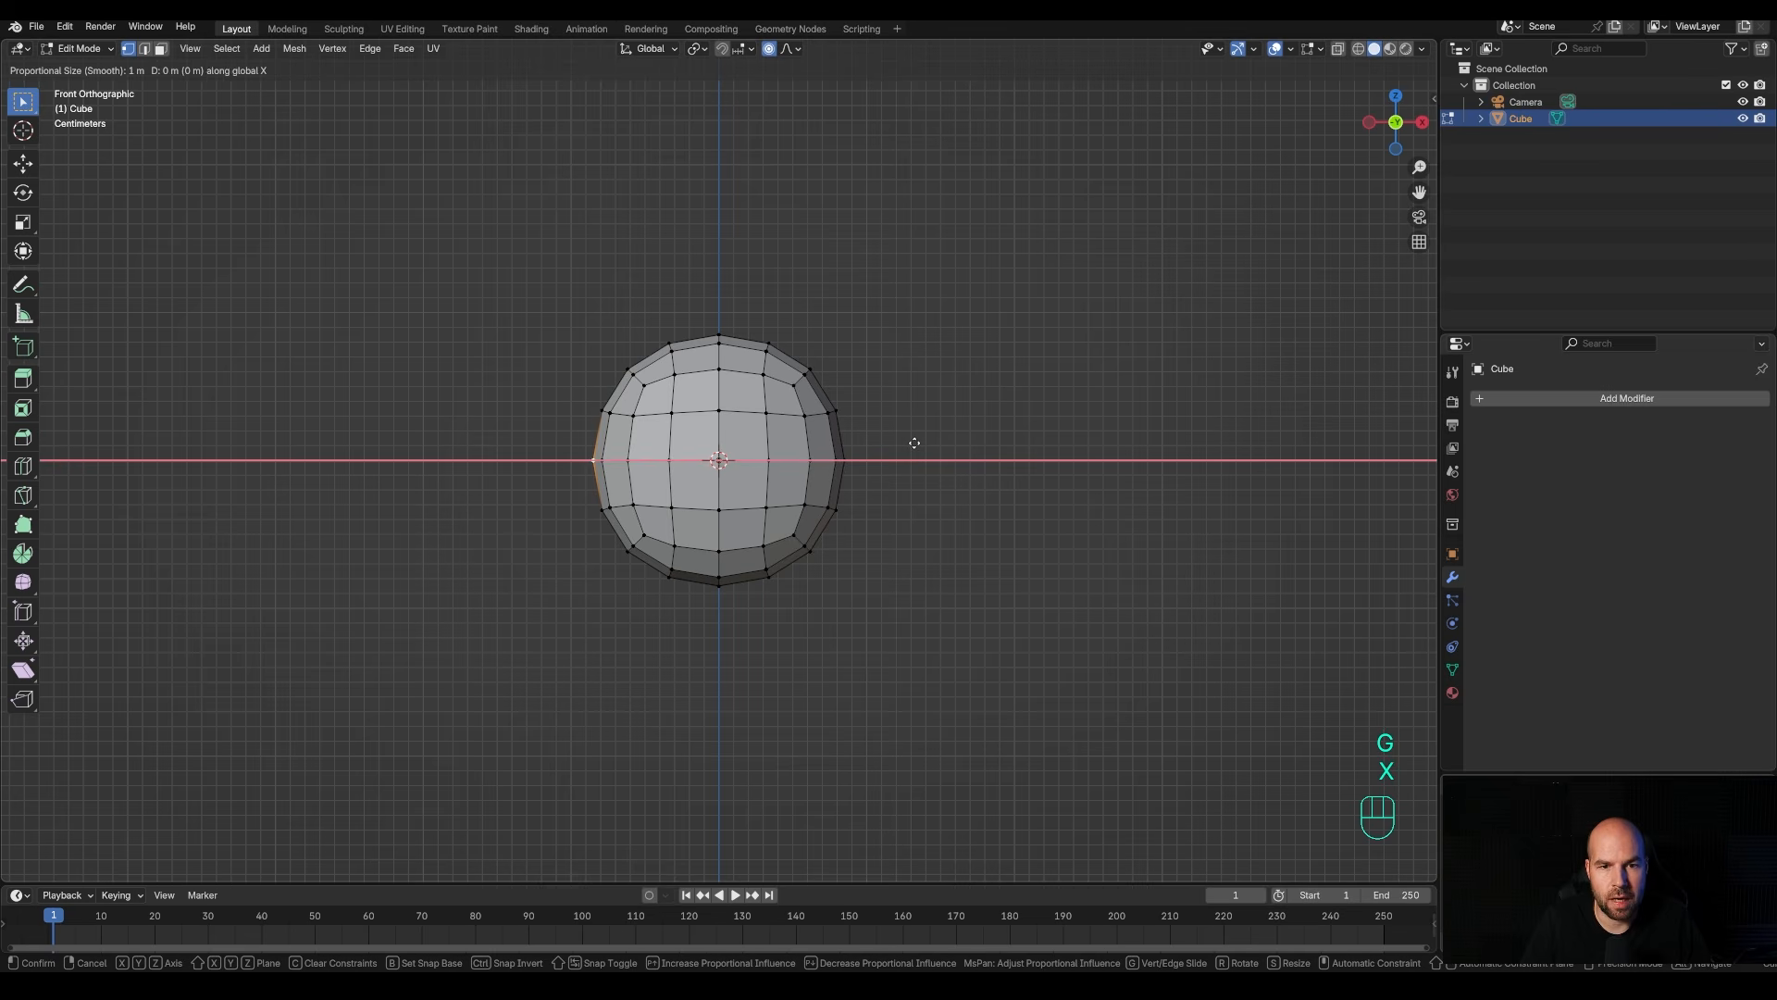
scroll(903, 447, down, 3)
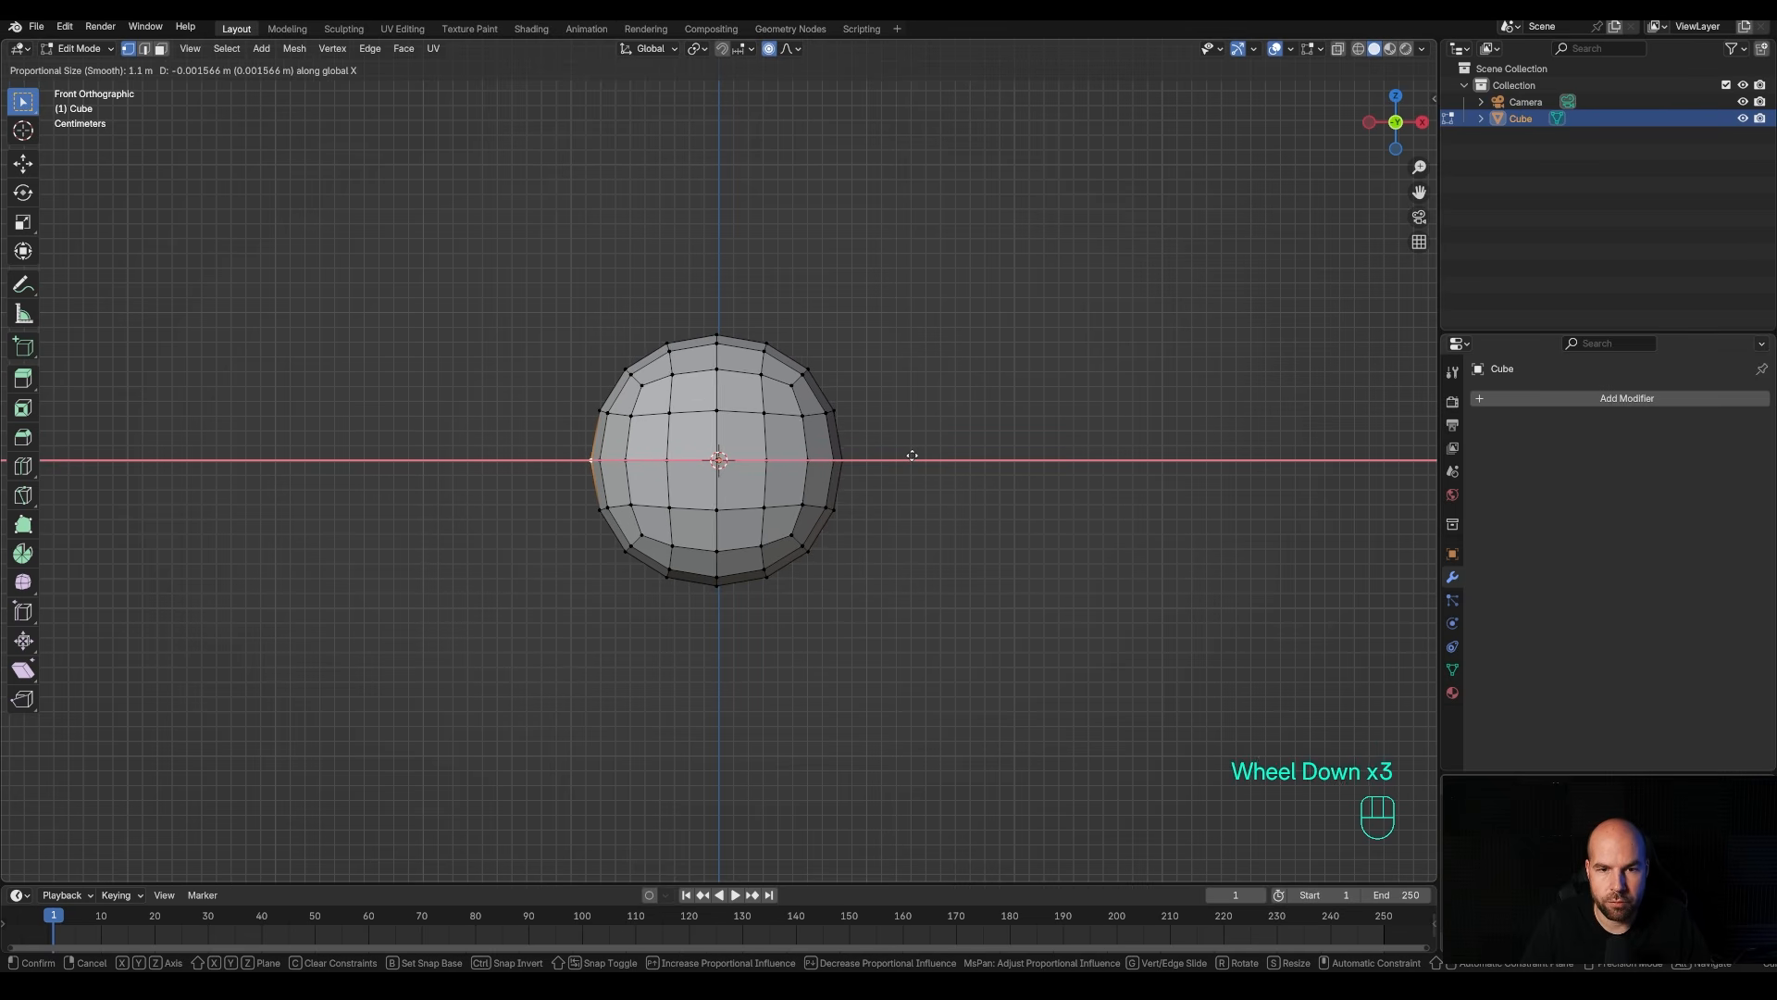
scroll(908, 453, up, 10)
scroll(908, 455, up, 8)
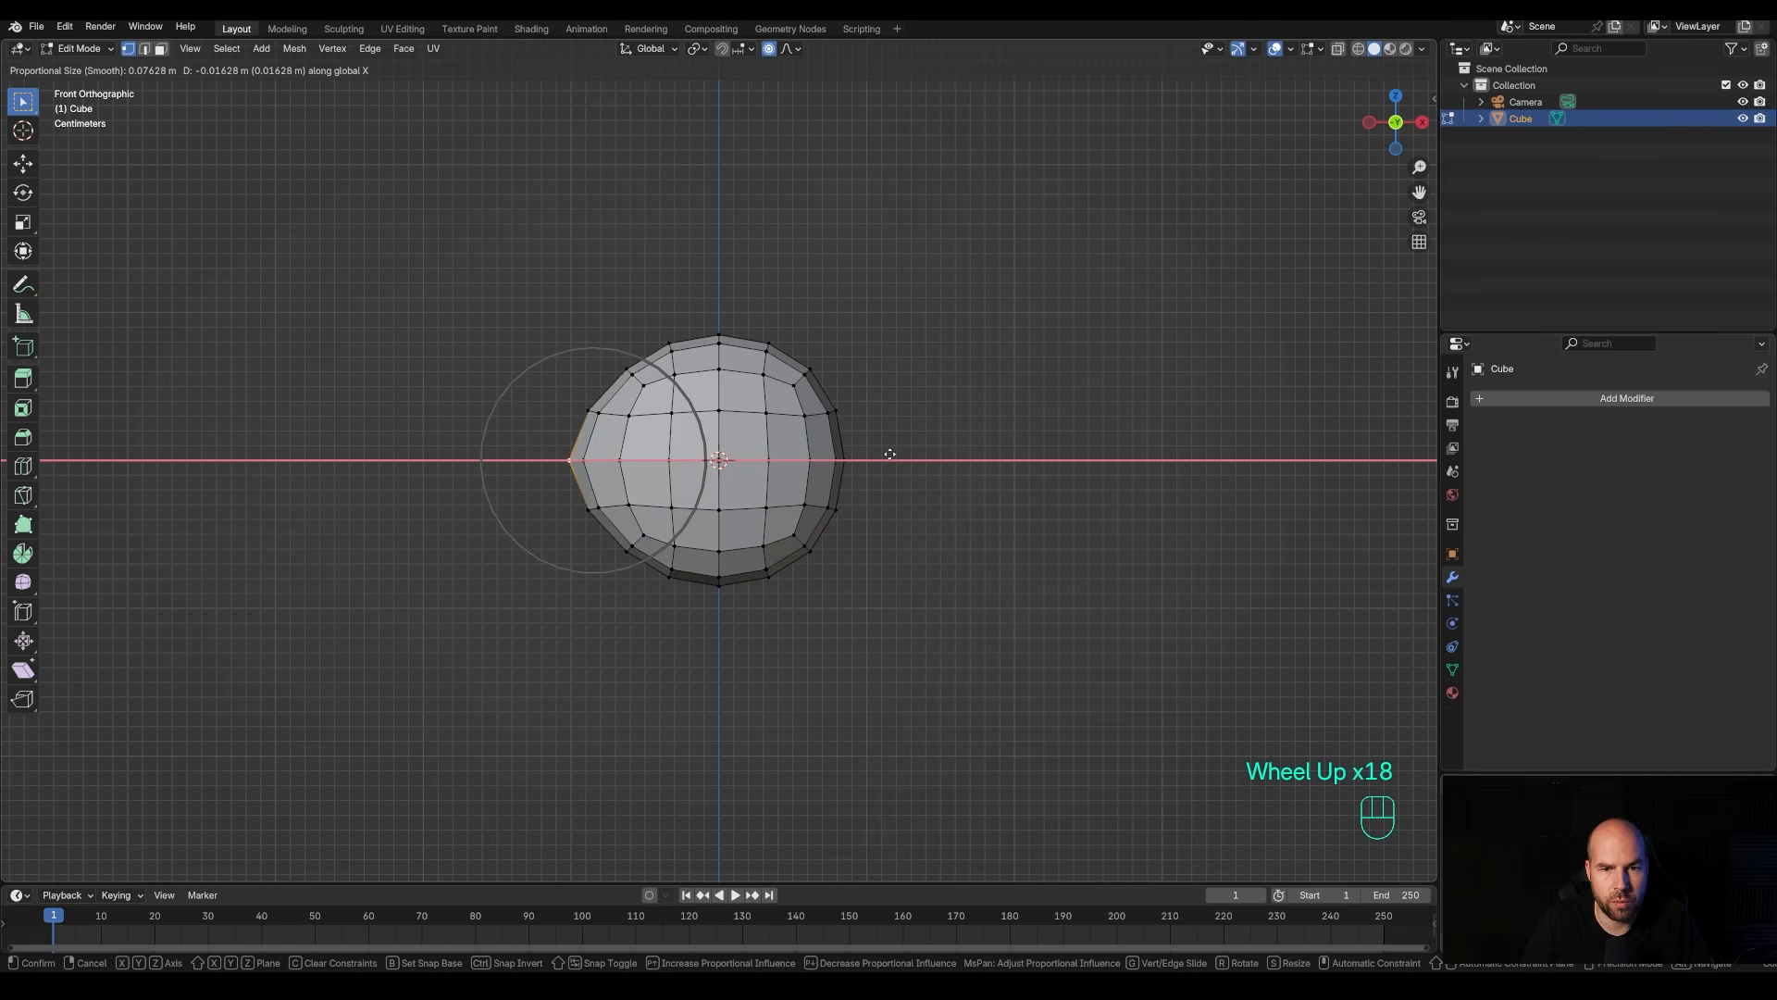
scroll(886, 453, down, 2)
scroll(877, 451, up, 1)
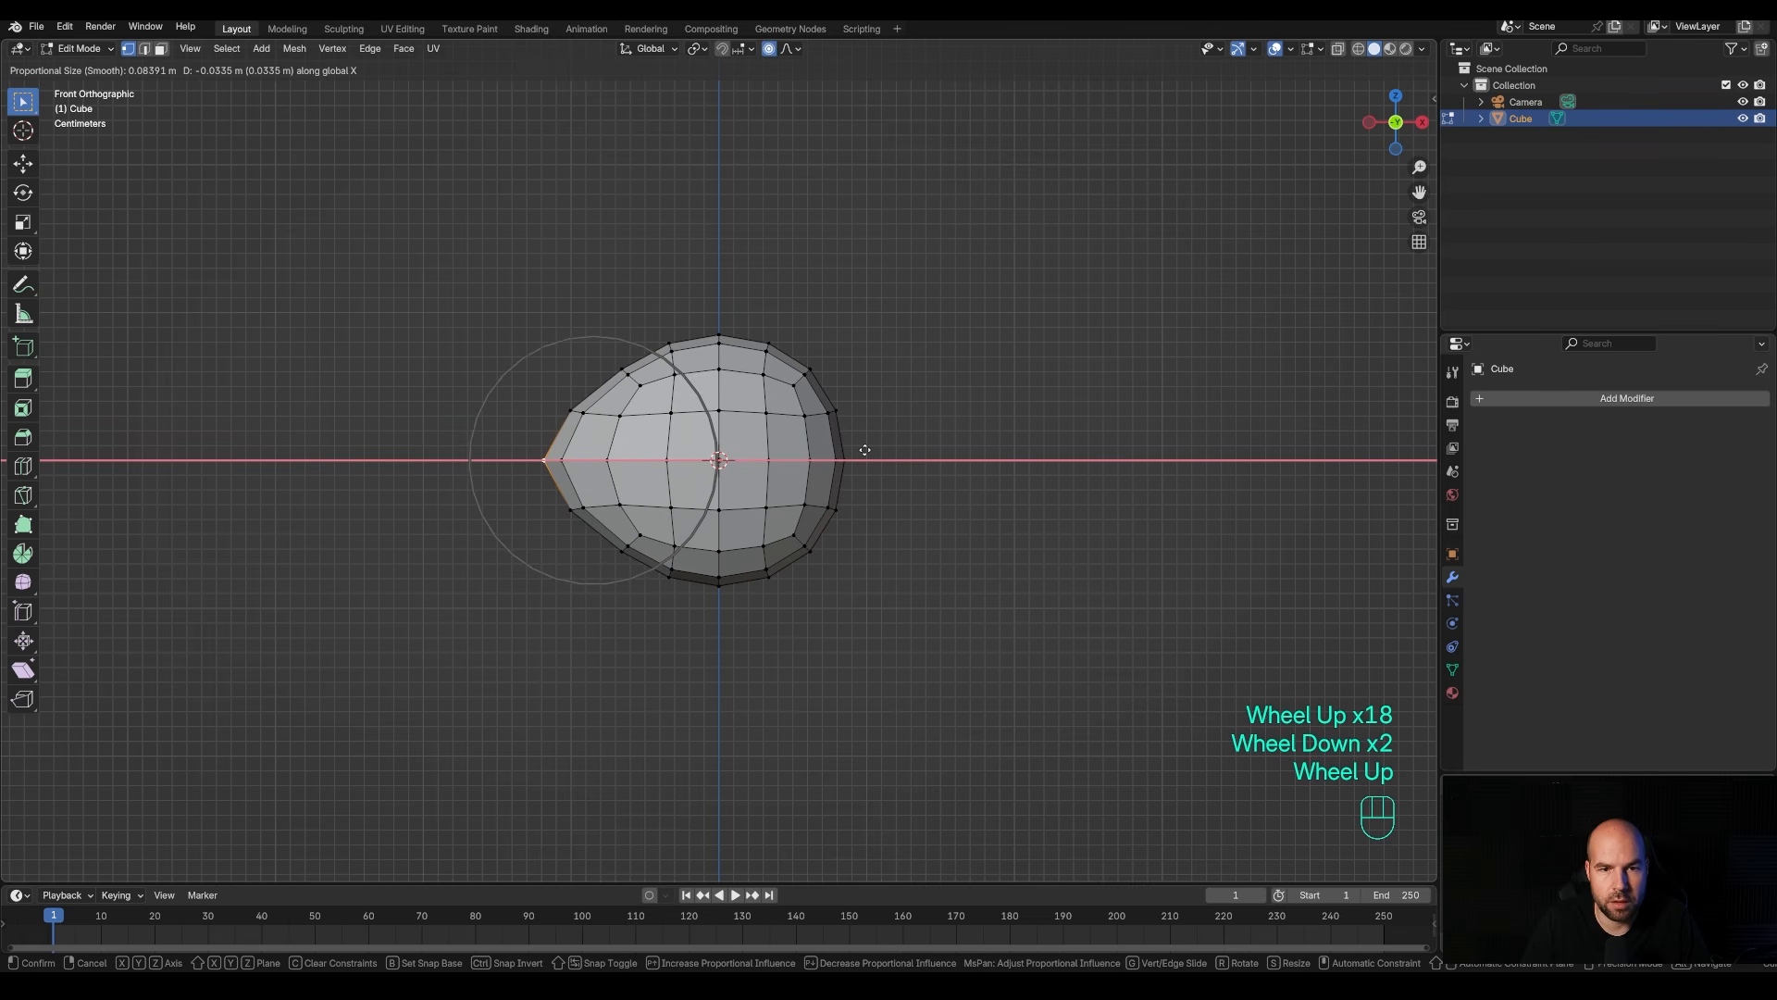
scroll(861, 448, up, 1)
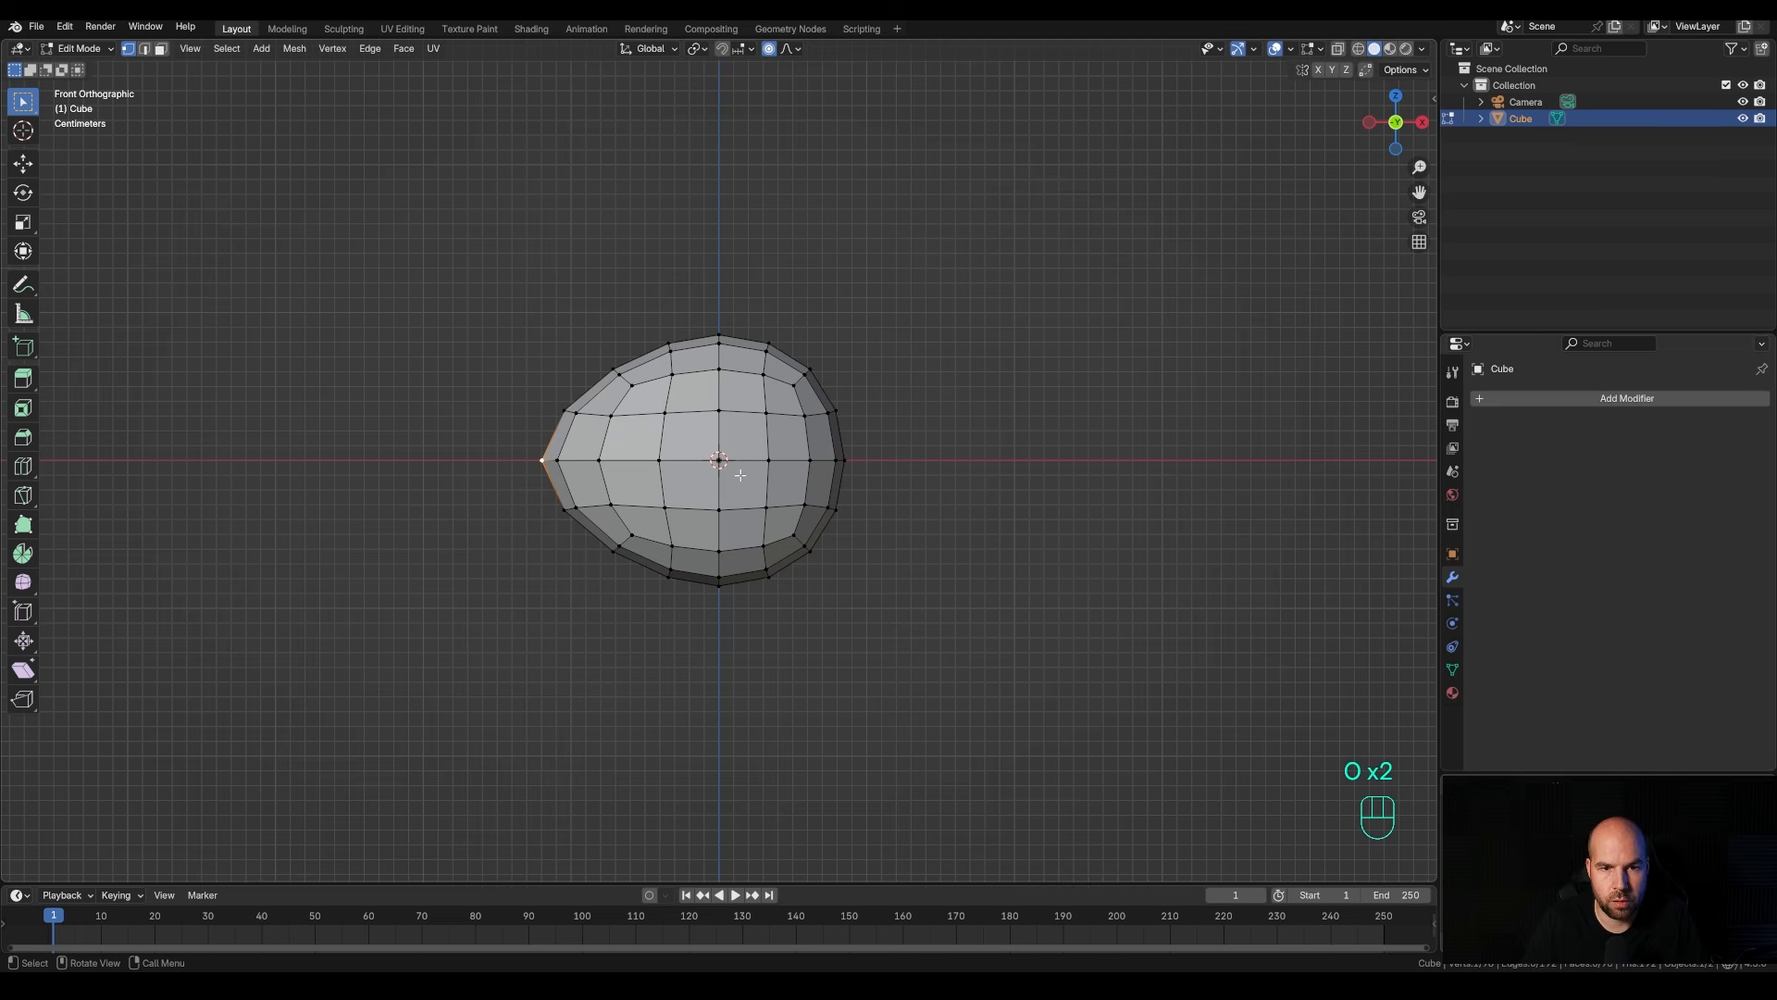
With proportional editing off and X-ray on, shift the front and back midline vertices near the pointed end about 0.005 m inward along X.
key(o)
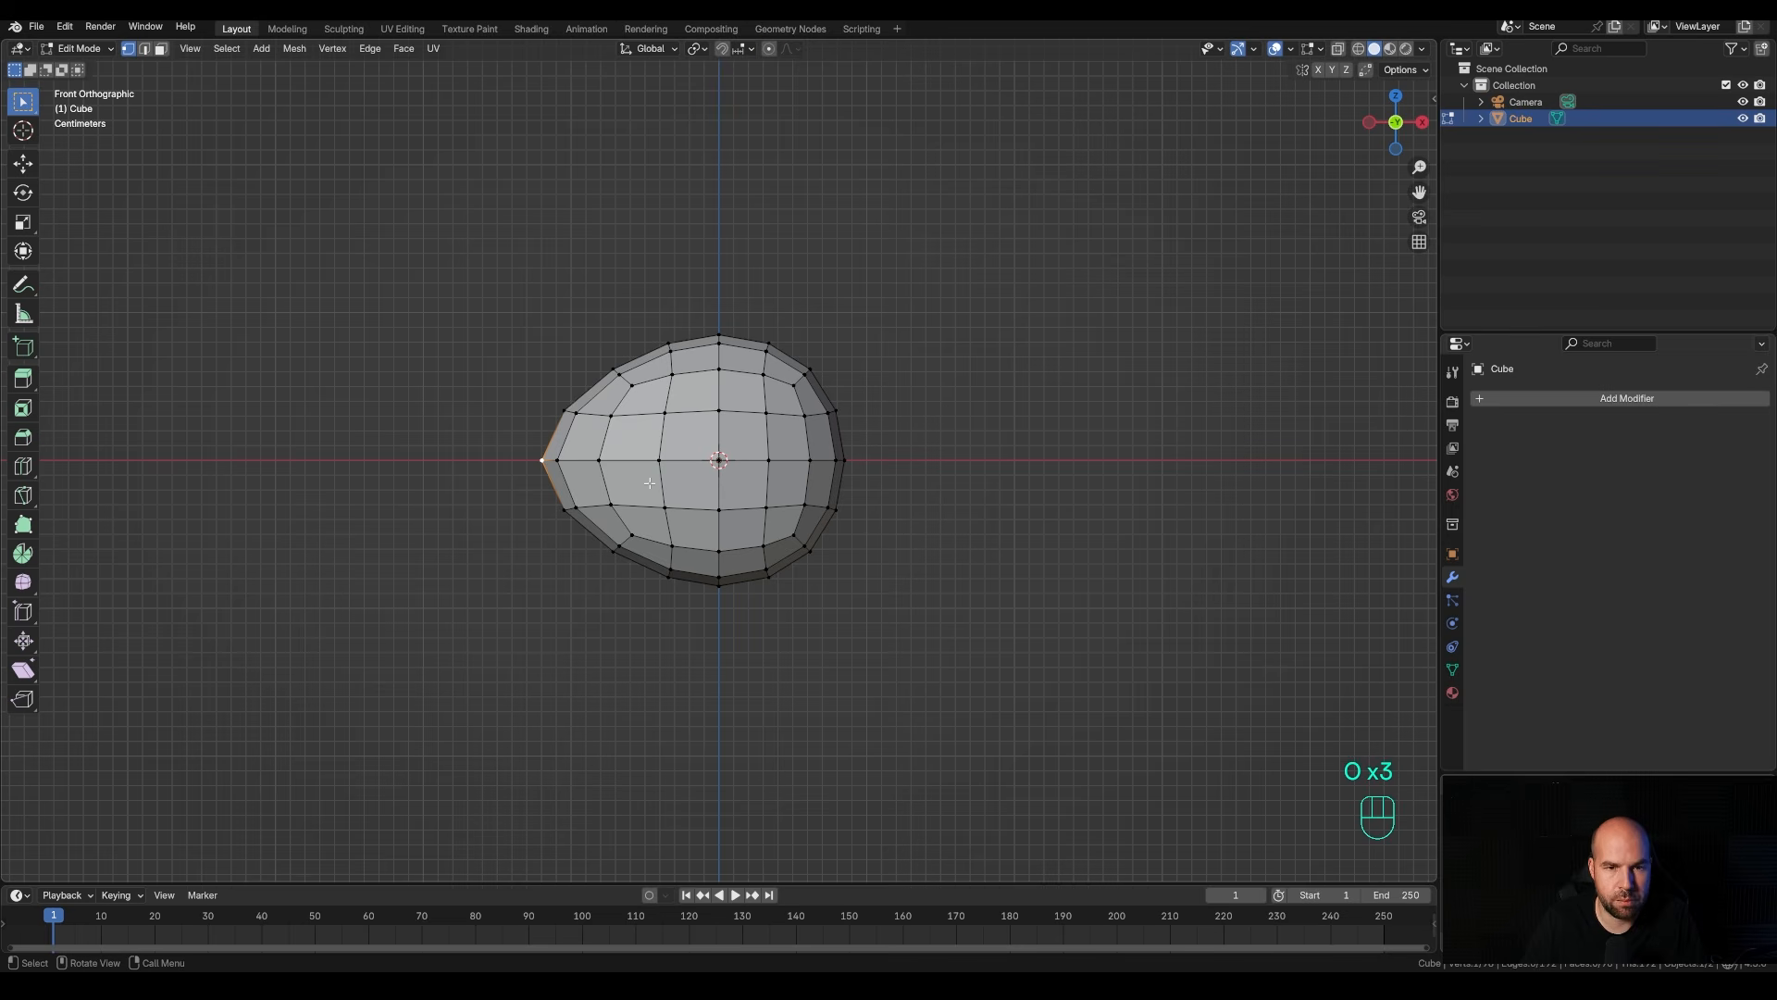
click(1342, 50)
drag(629, 479, 628, 479)
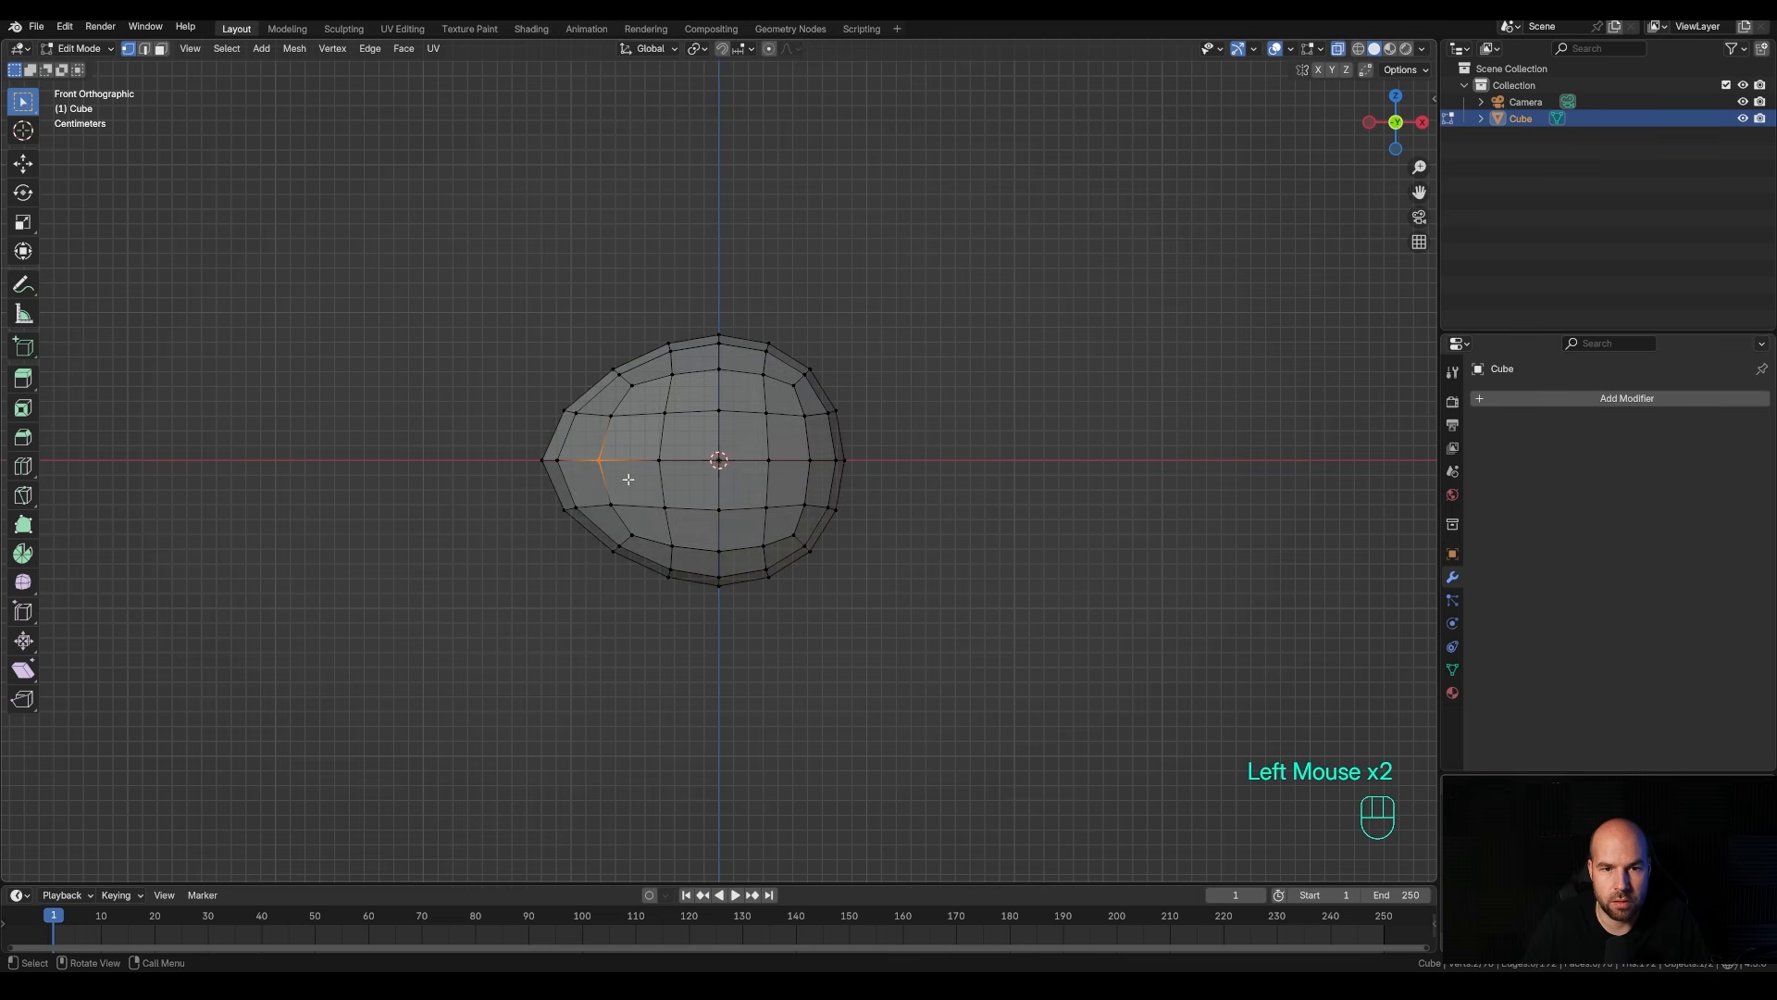
middle_drag(626, 478, 597, 462)
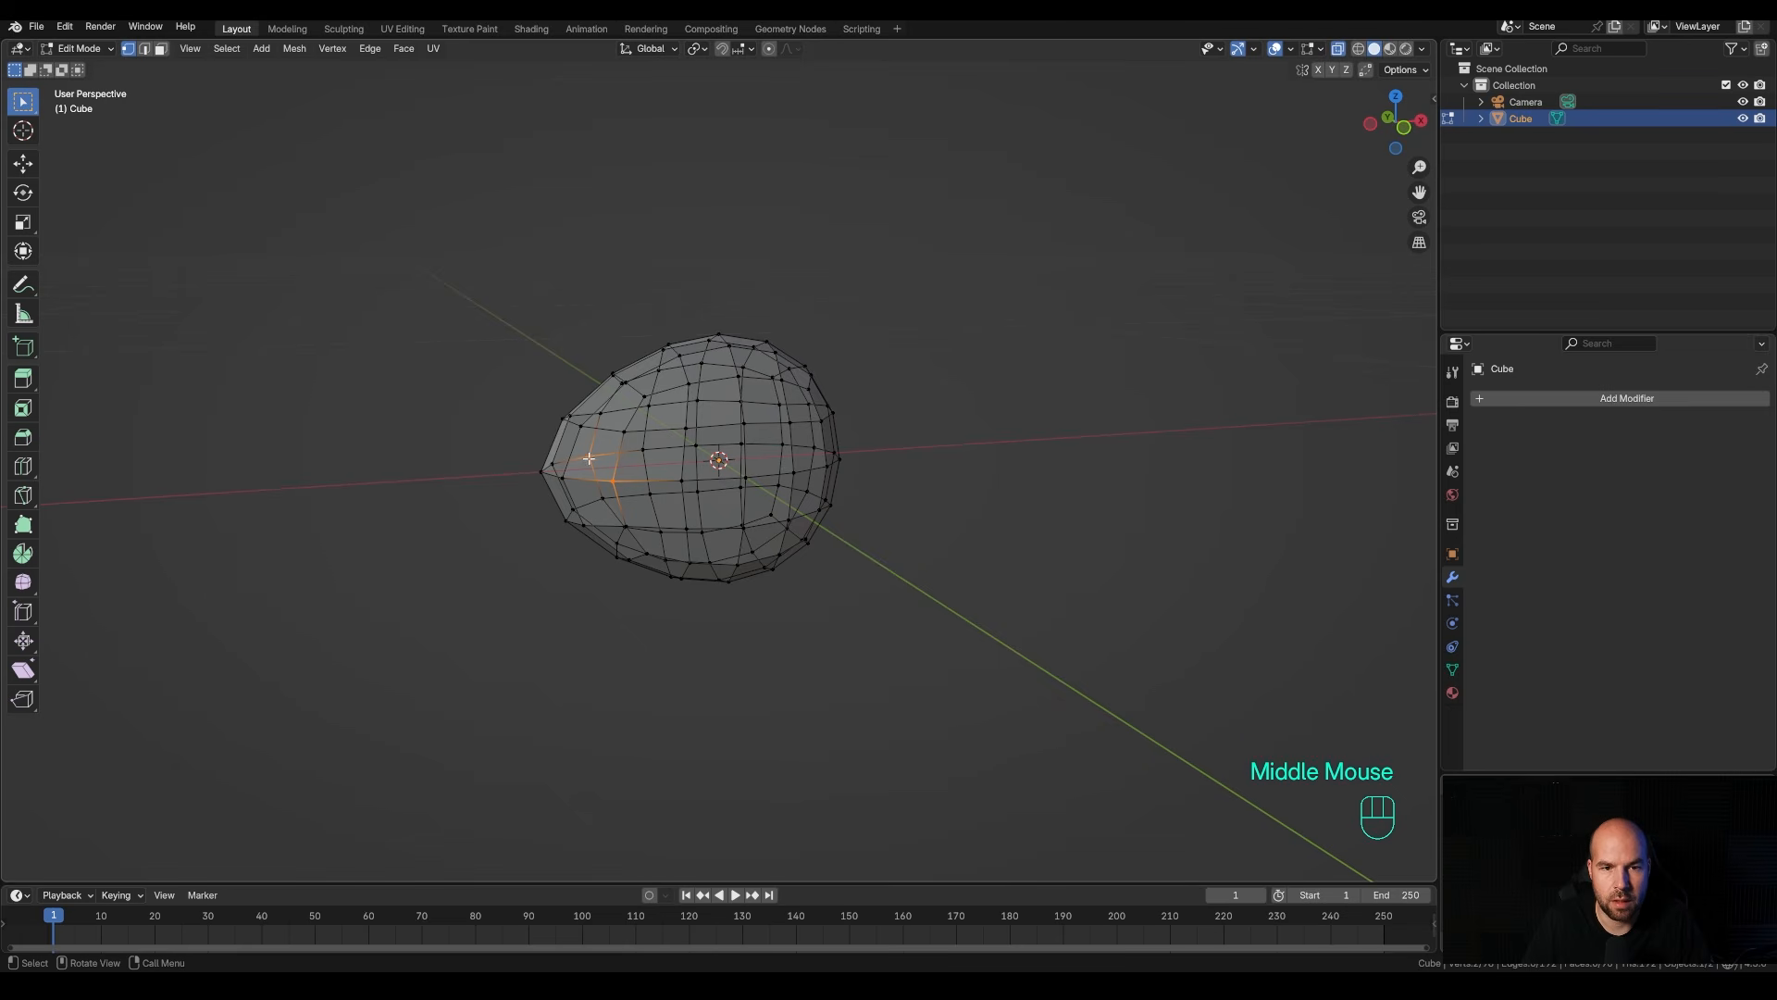
key(KP_1)
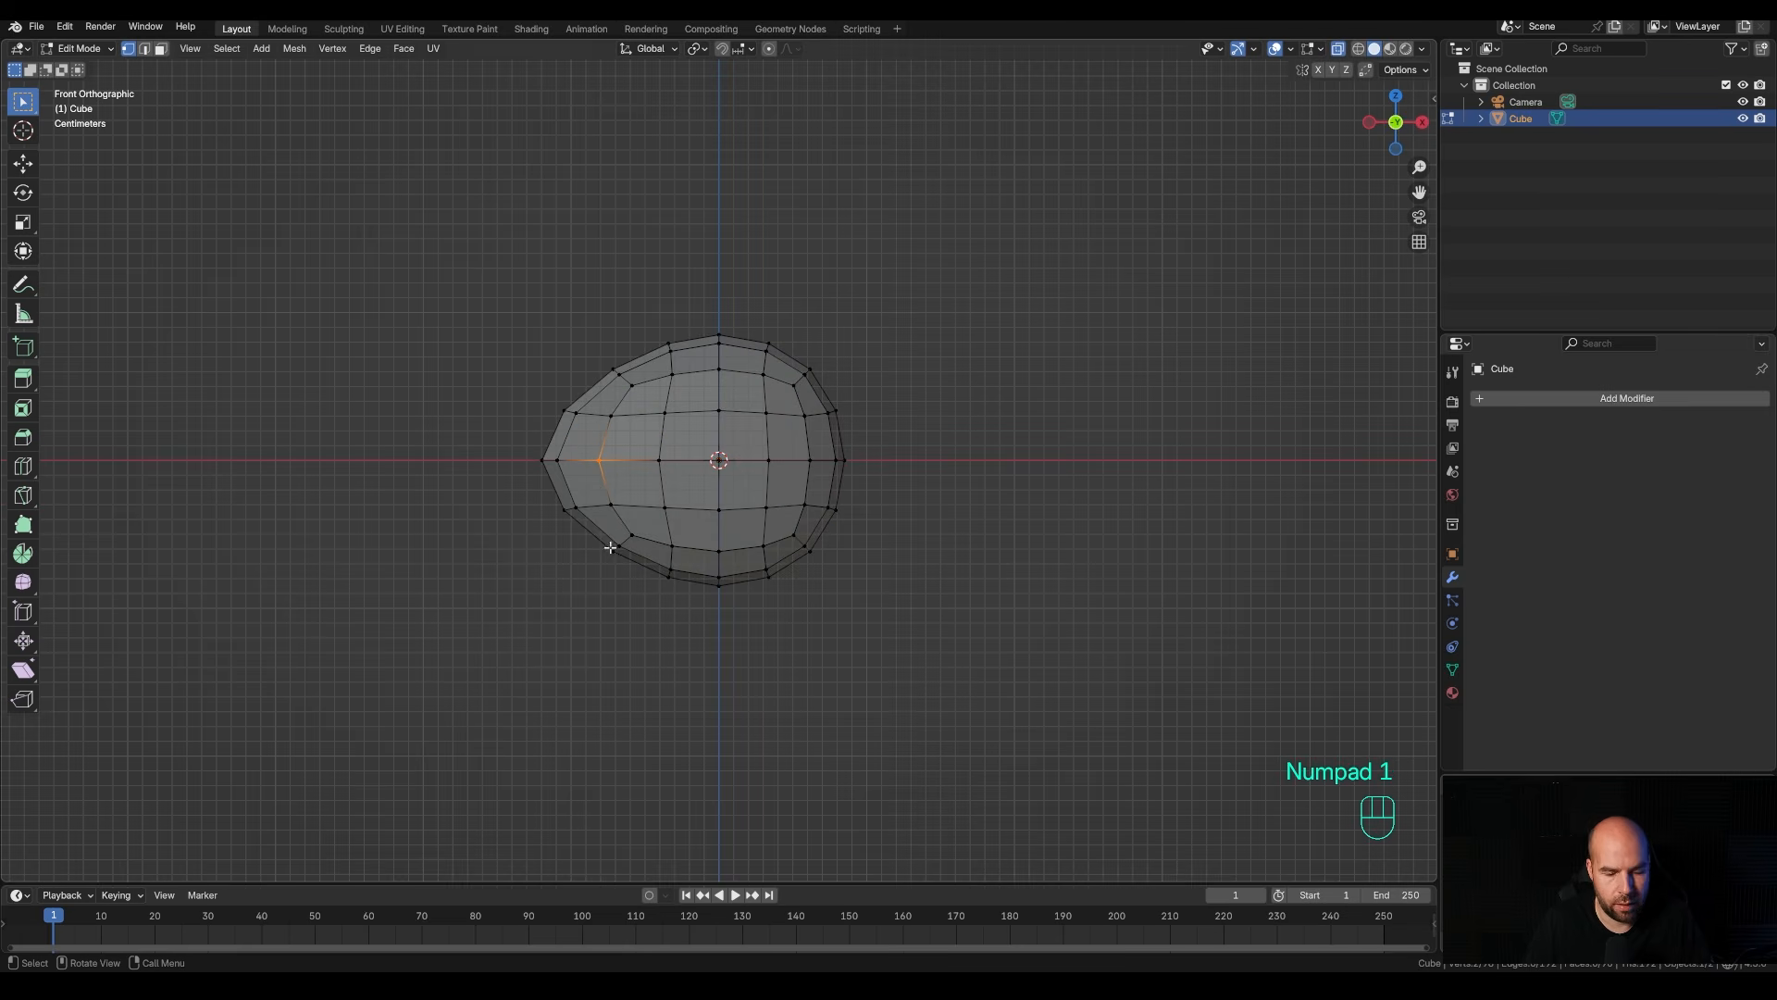
key(g)
key(x)
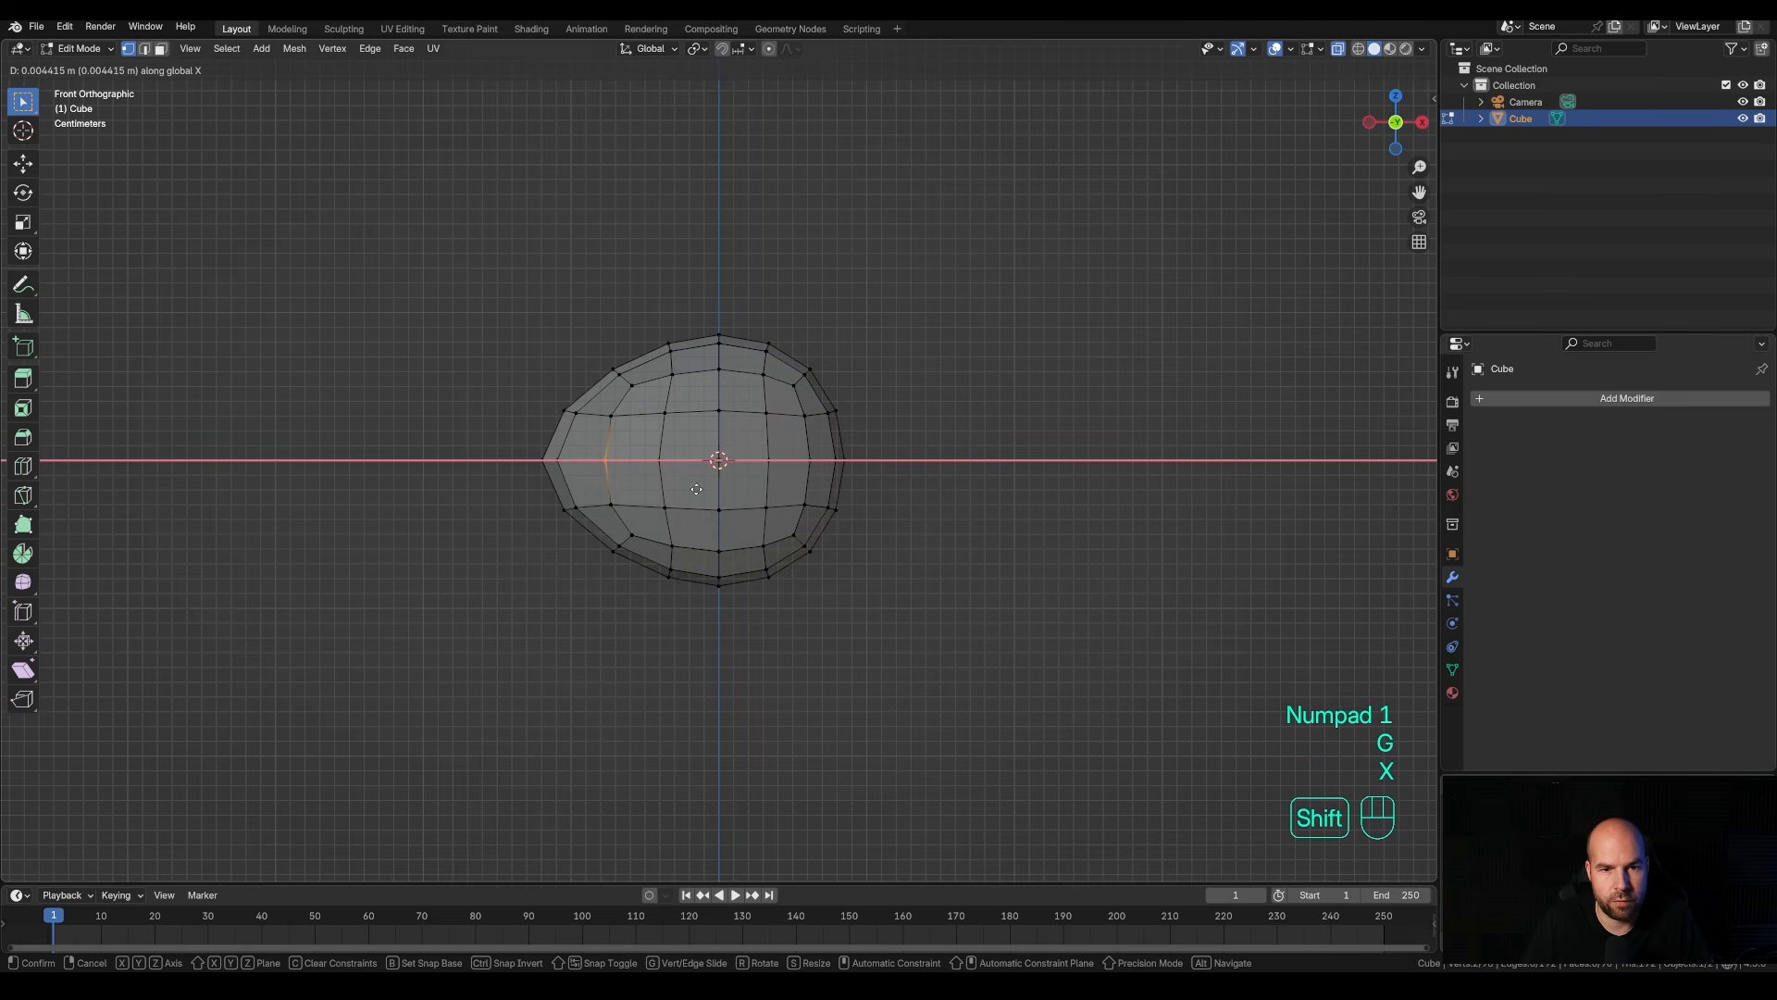
shift+click(705, 492)
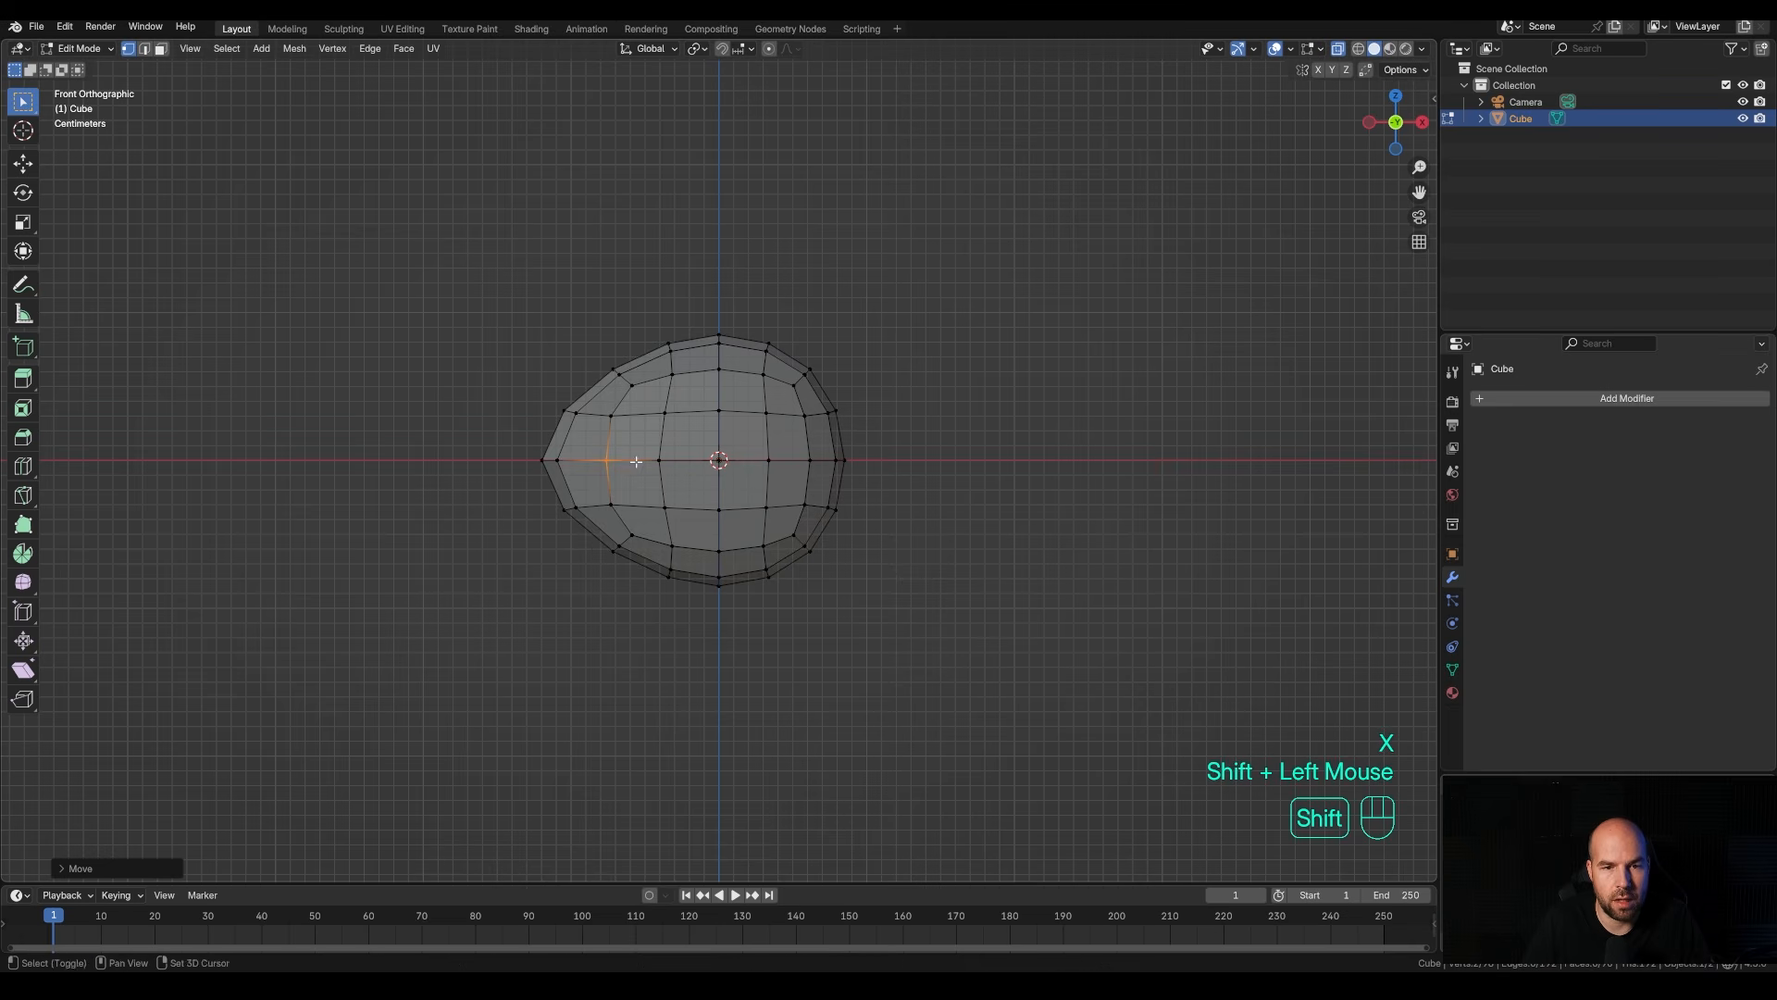
Knife a straight vertical cut through both sides of the mesh just behind the pointed end, using angle constraint and cut-through.
key(k)
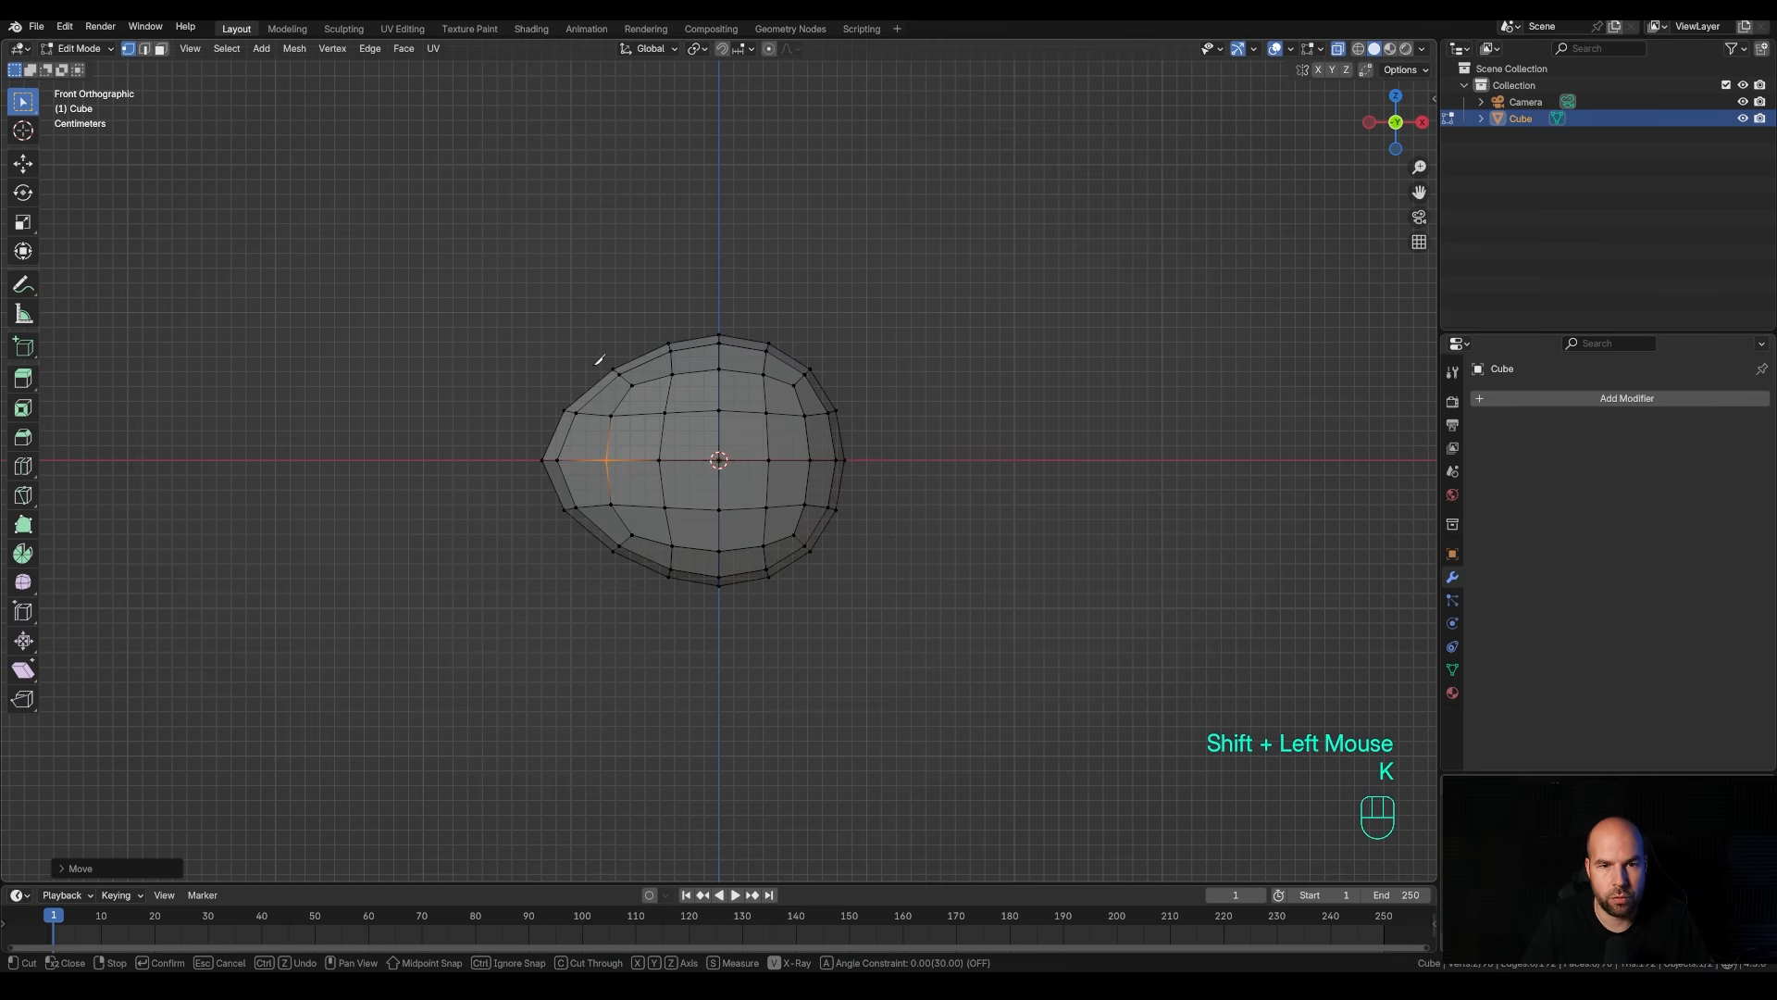
click(593, 384)
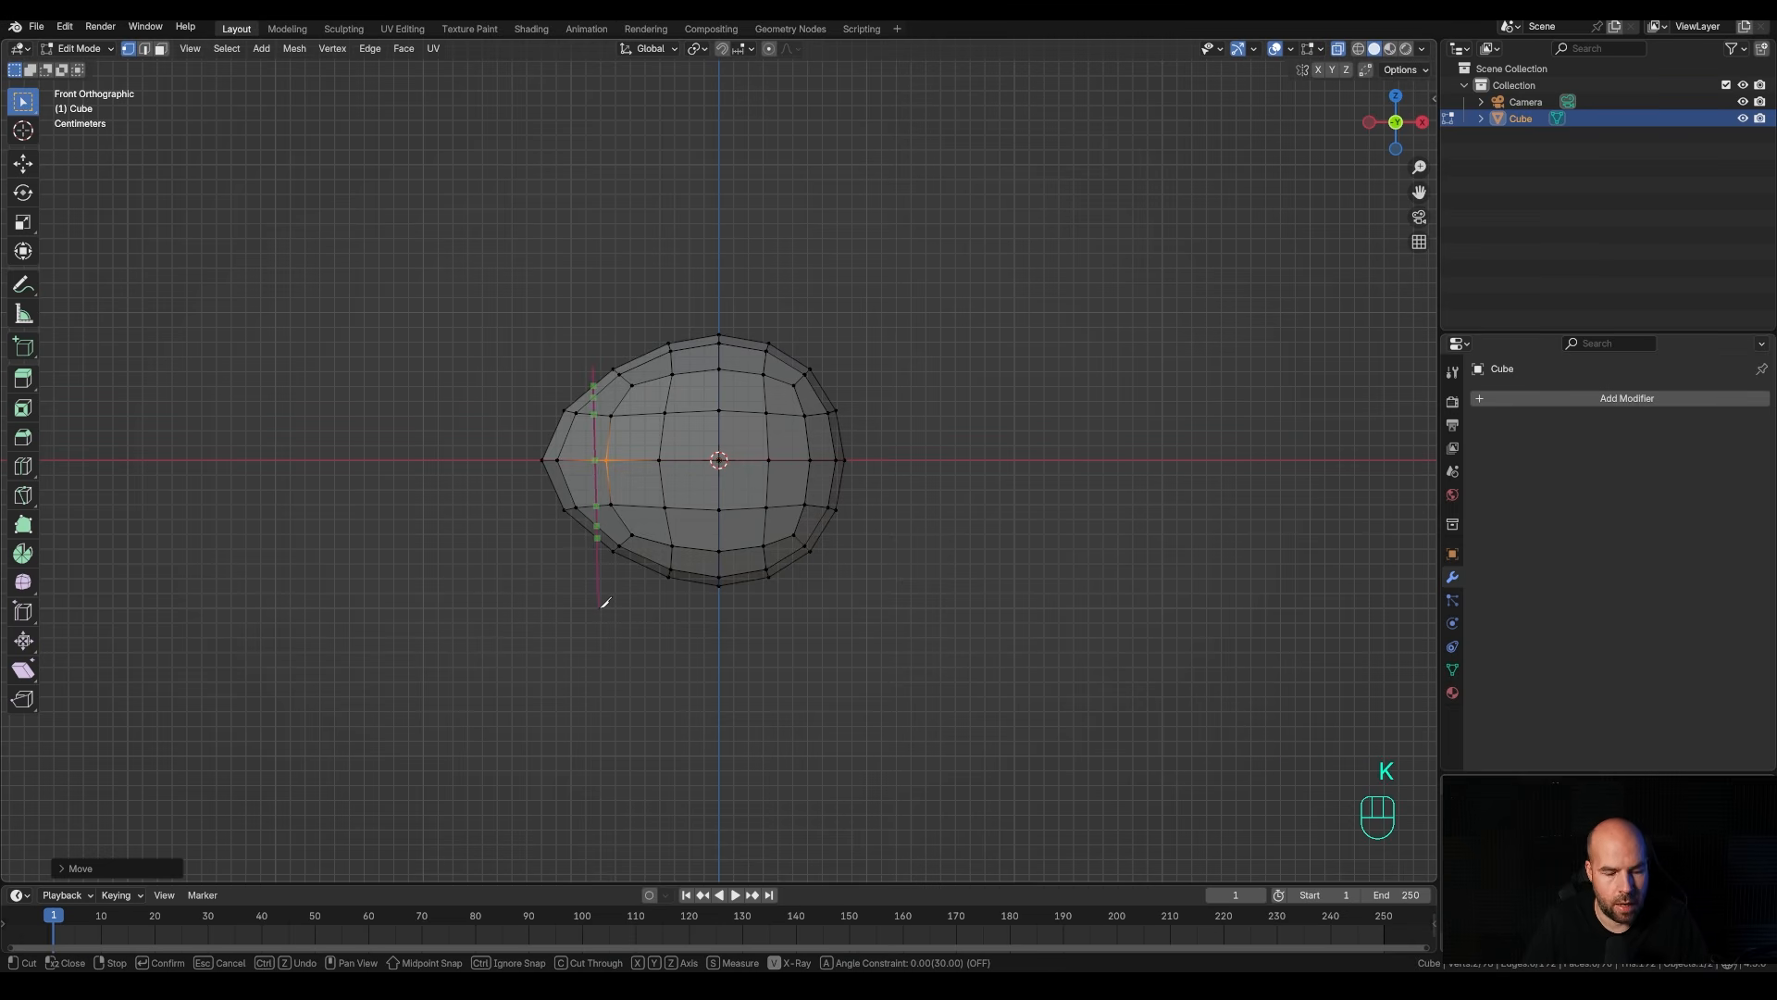
key(a)
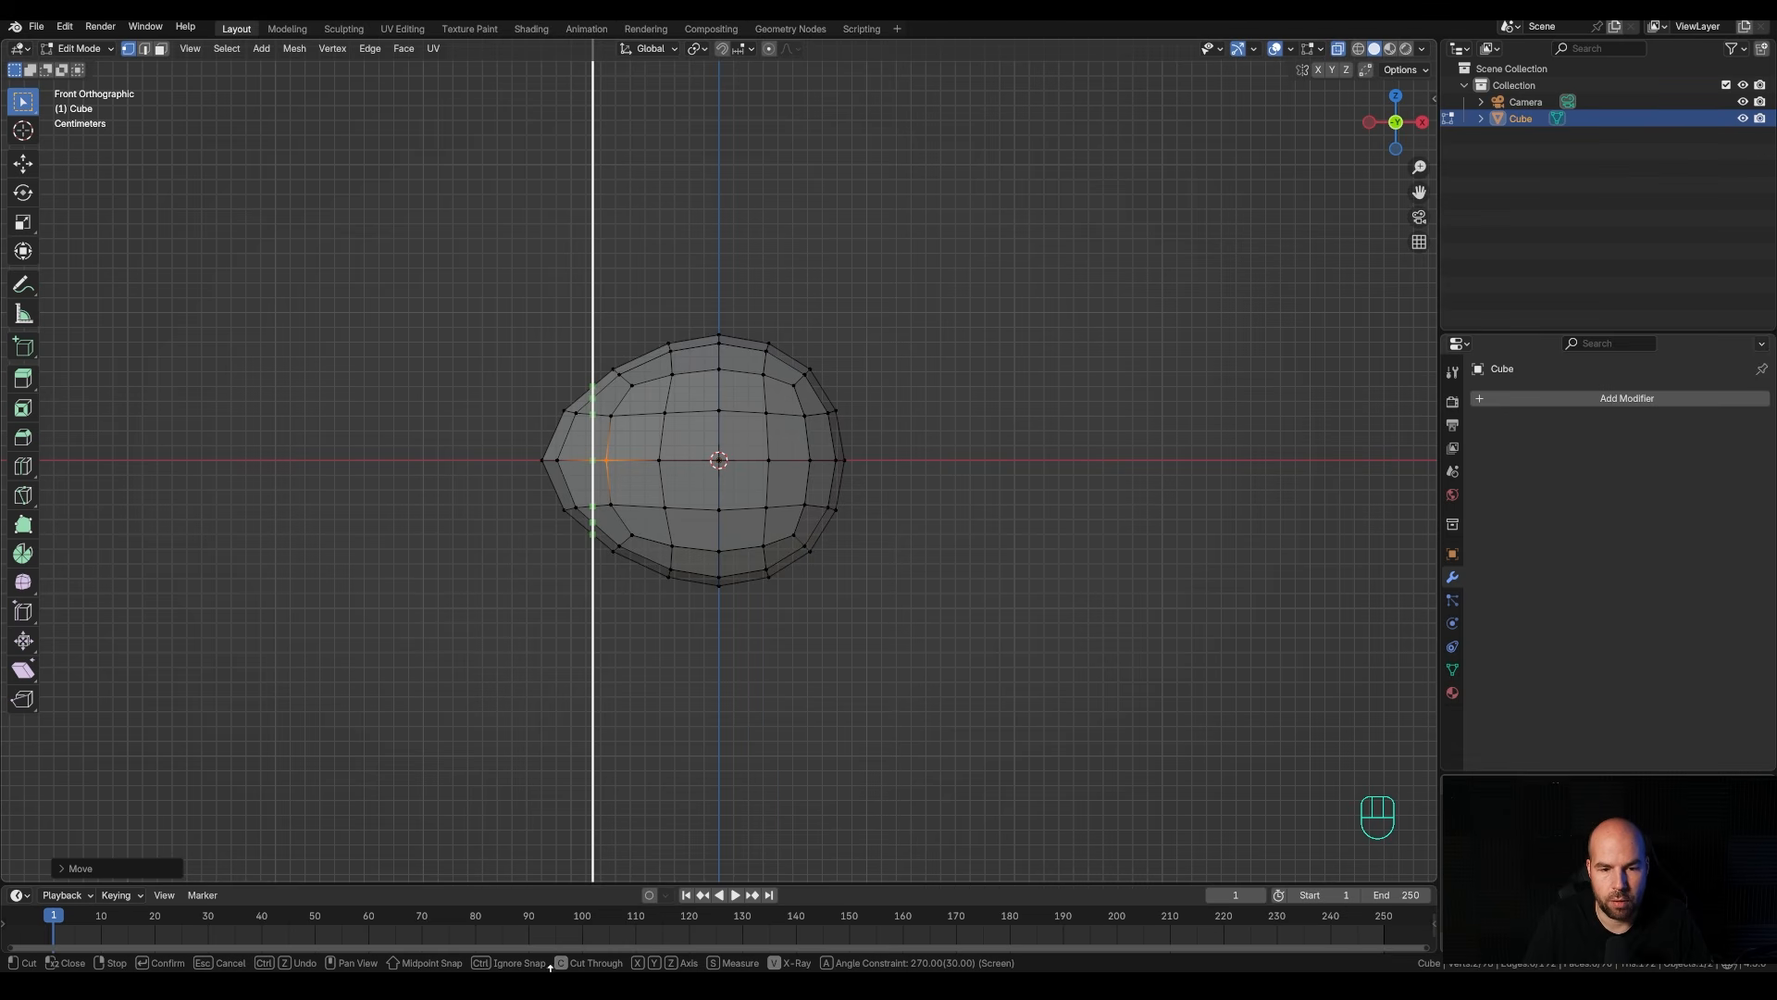
click(610, 579)
key(Return)
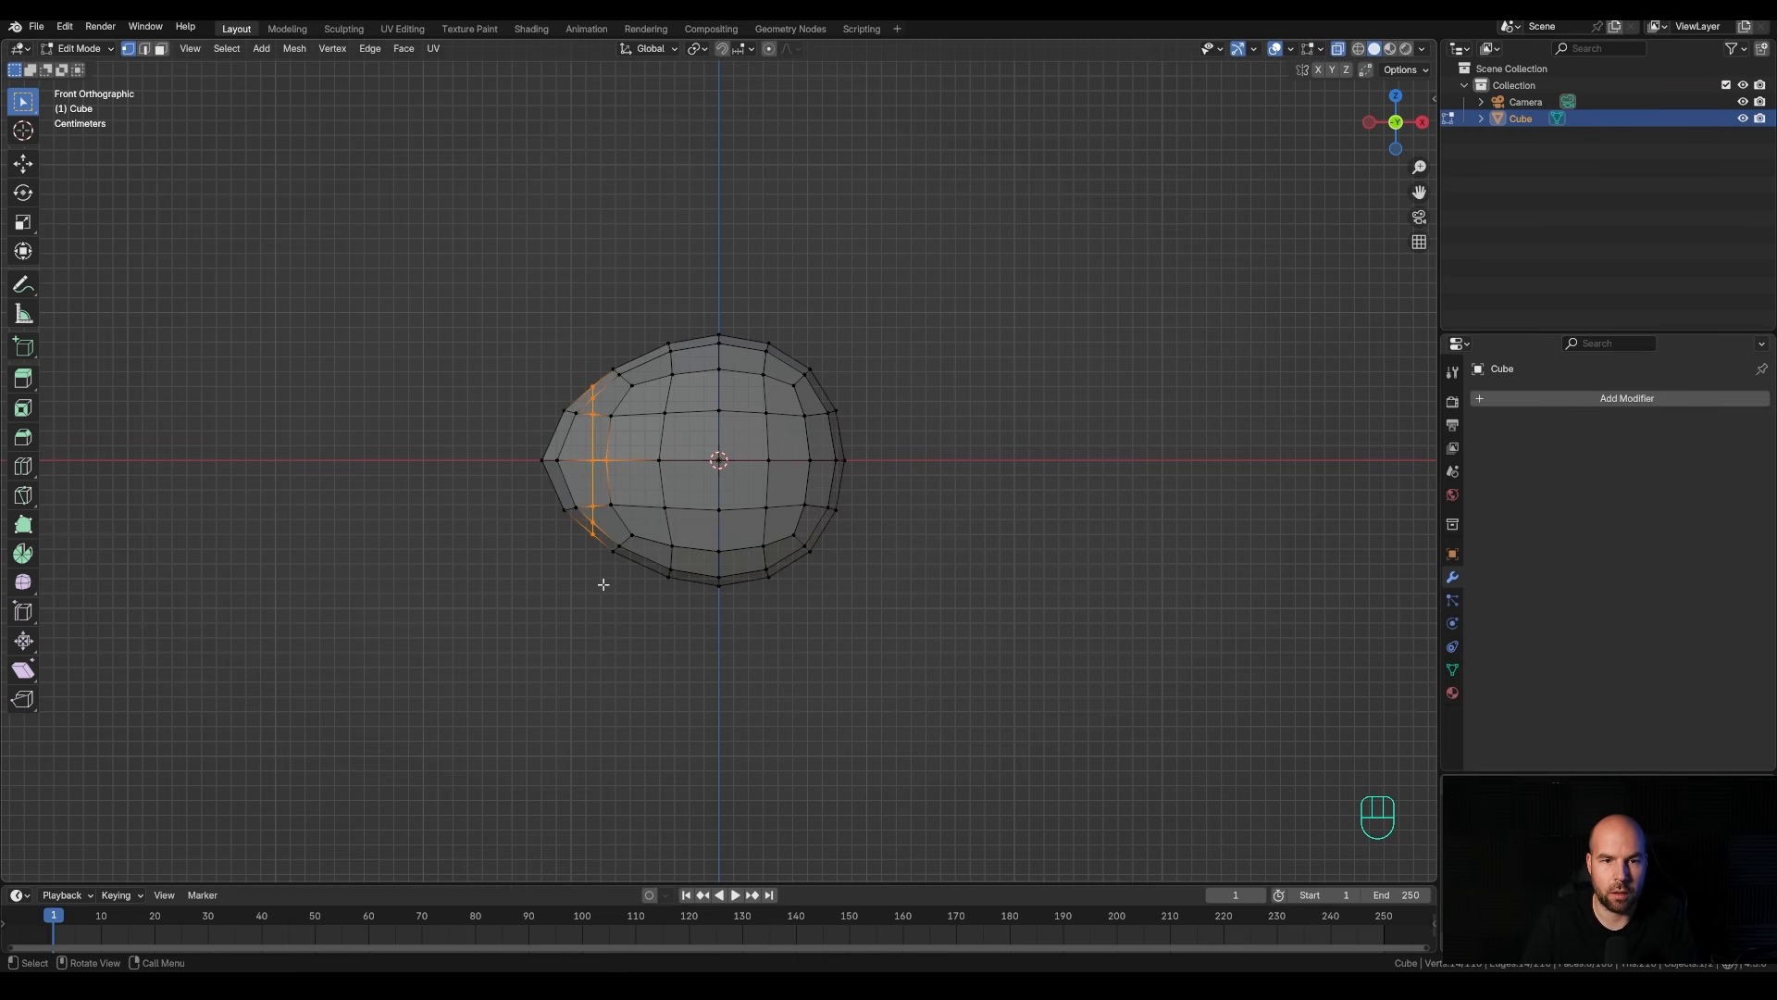
Delete the tip vertices beyond the vertical cut and fill the open edge loop with a single face.
drag(524, 352, 587, 585)
key(x)
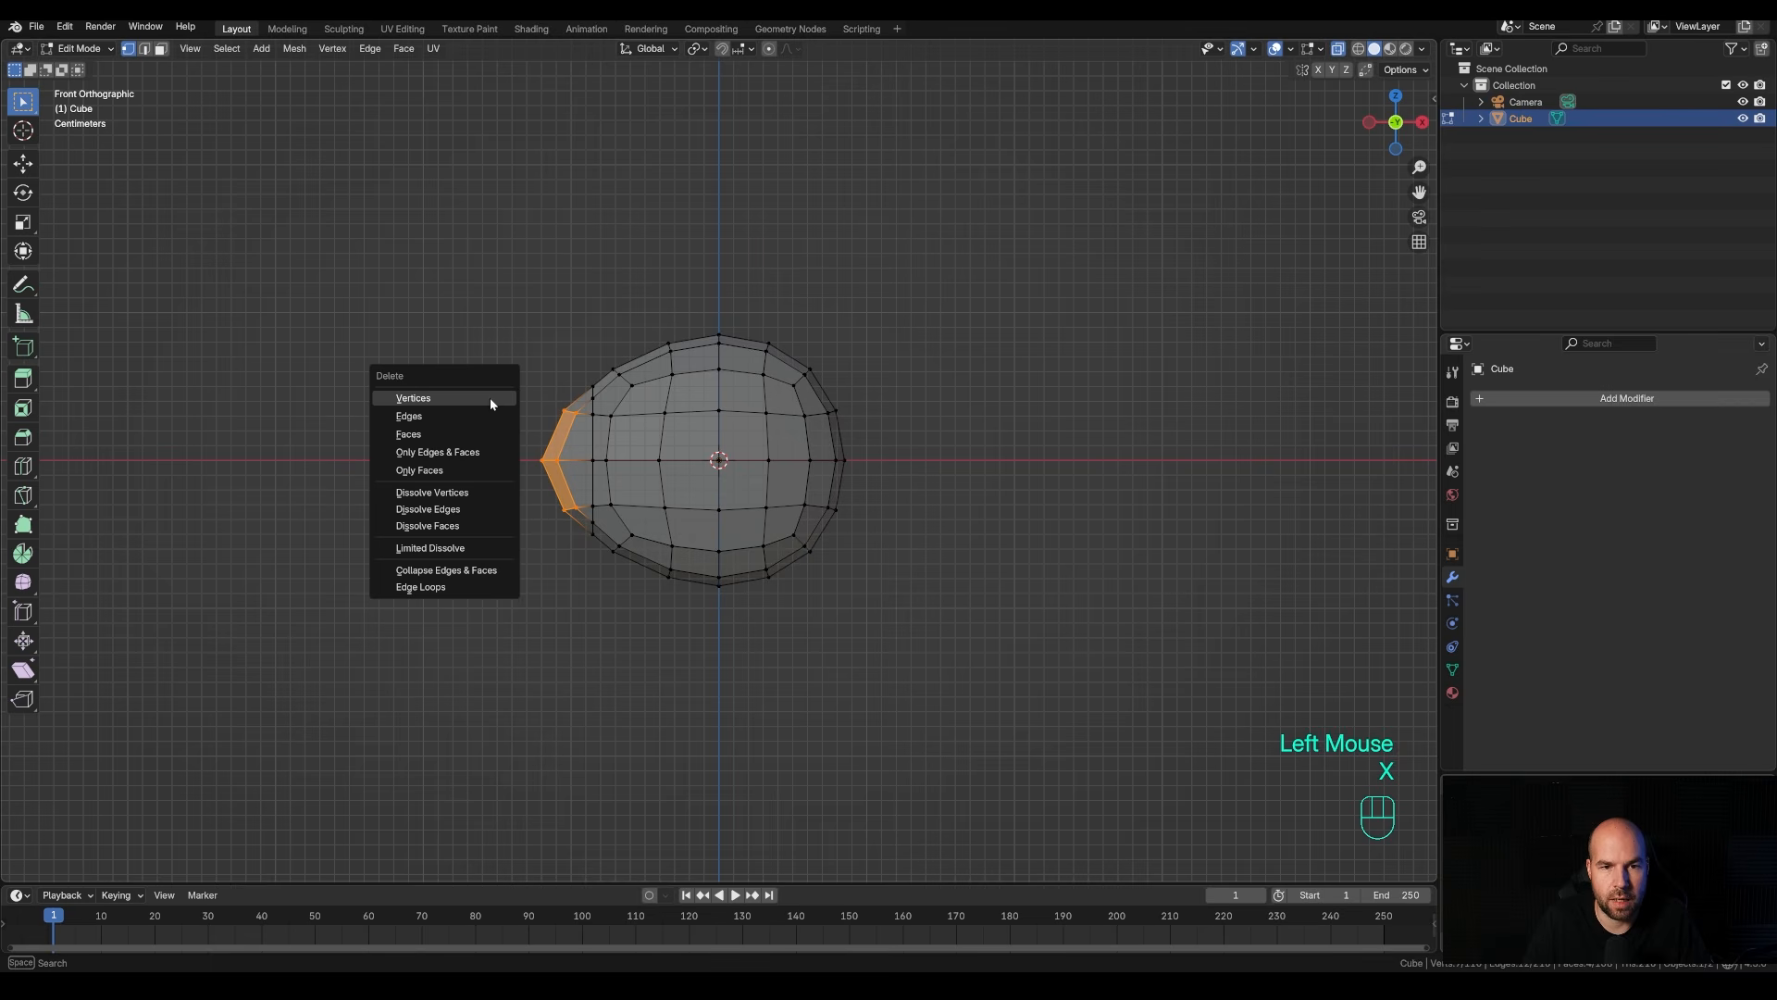
click(491, 398)
alt+click(594, 441)
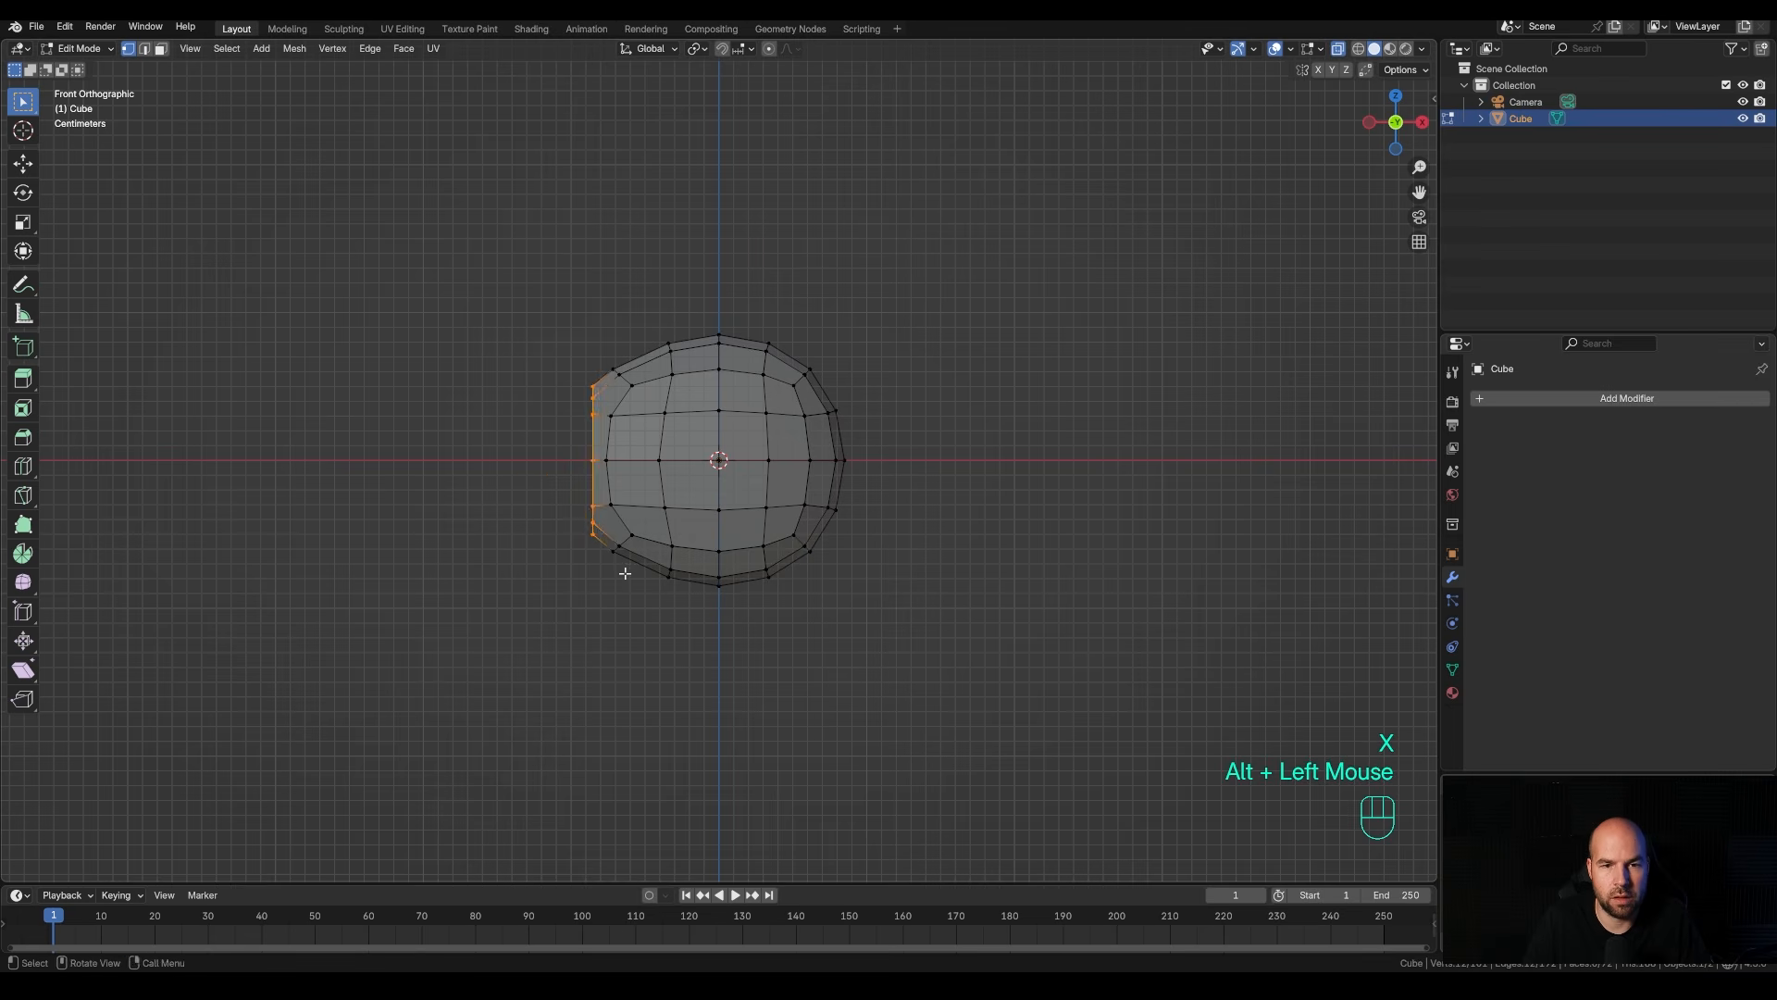
middle_drag(623, 567, 724, 616)
key(f)
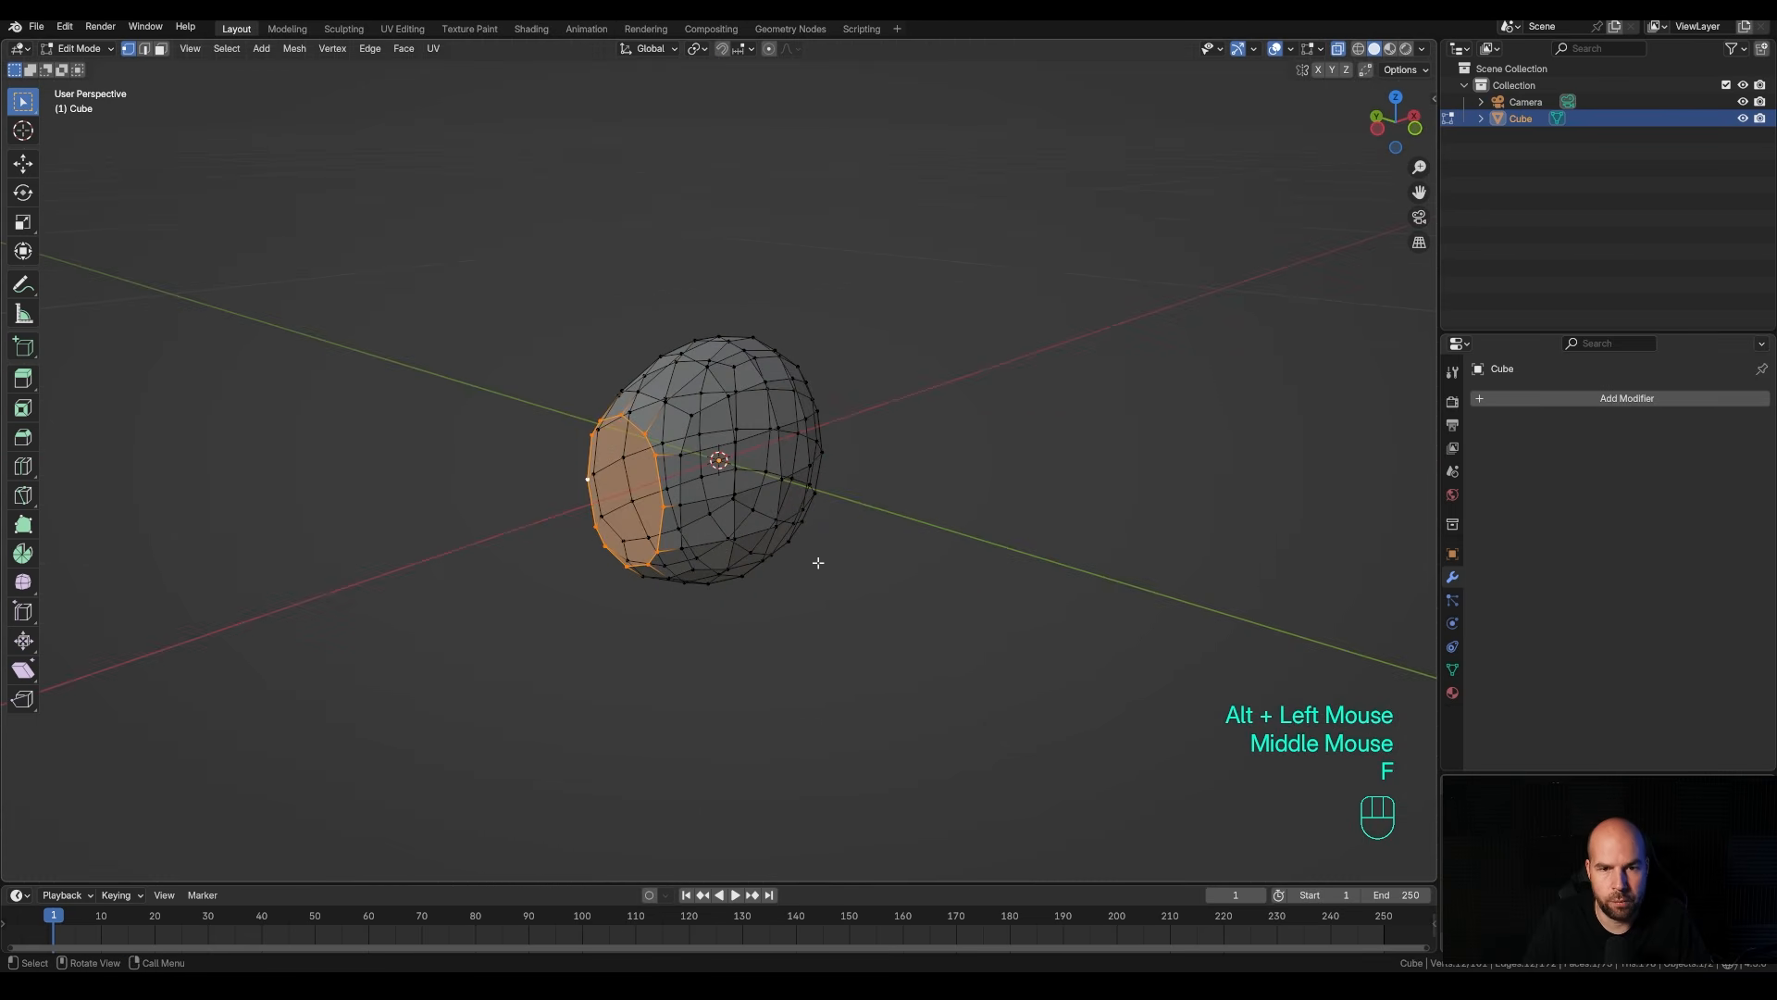
Move the flat cap face about 0.009 m outward along negative X.
middle_drag(818, 562, 786, 564)
key(KP_1)
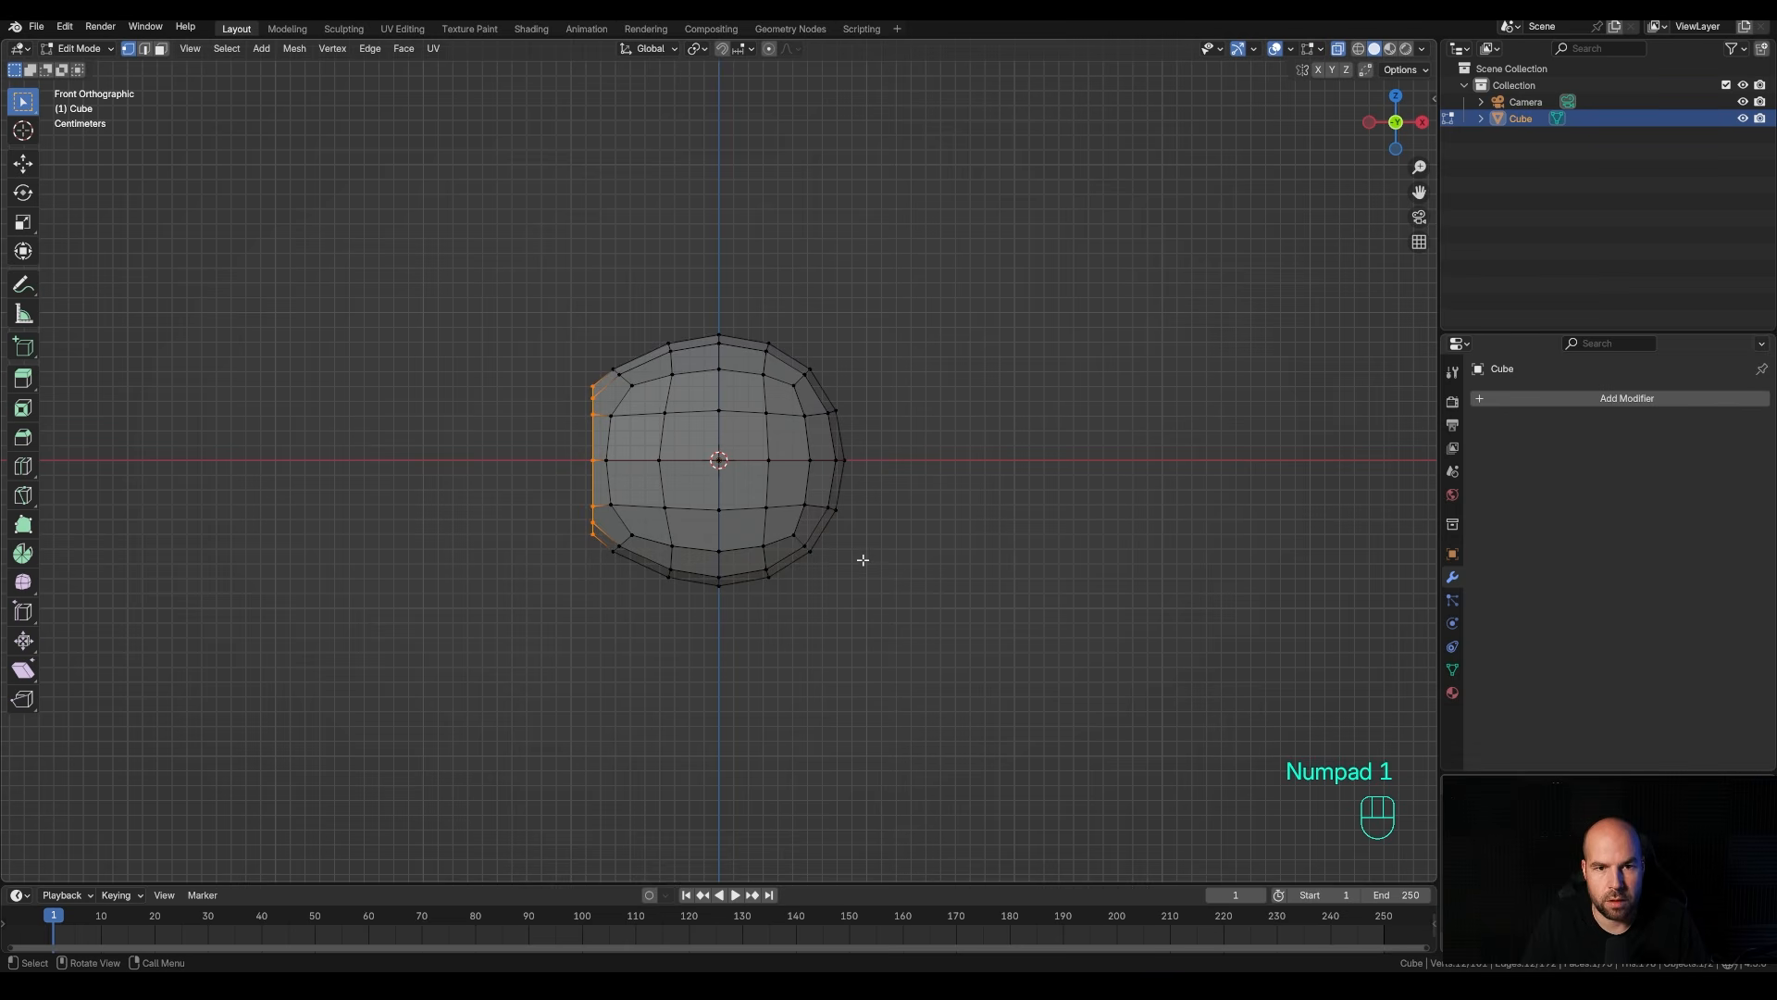
key(g)
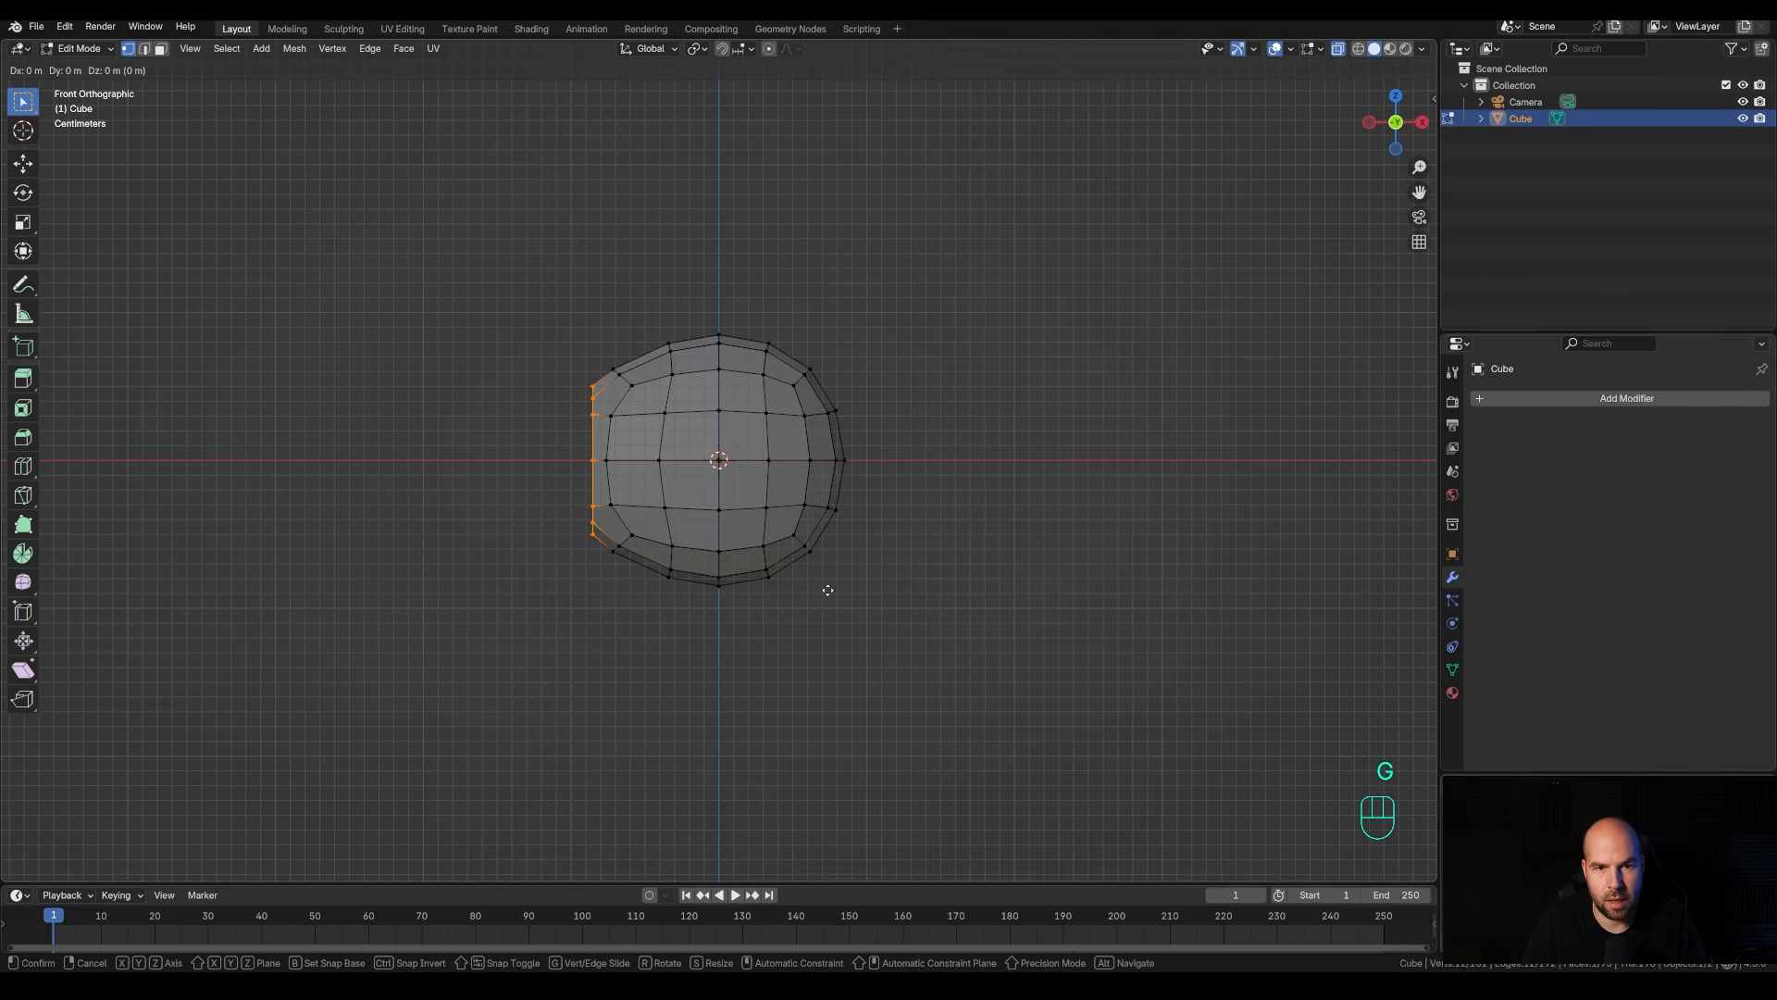
key(x)
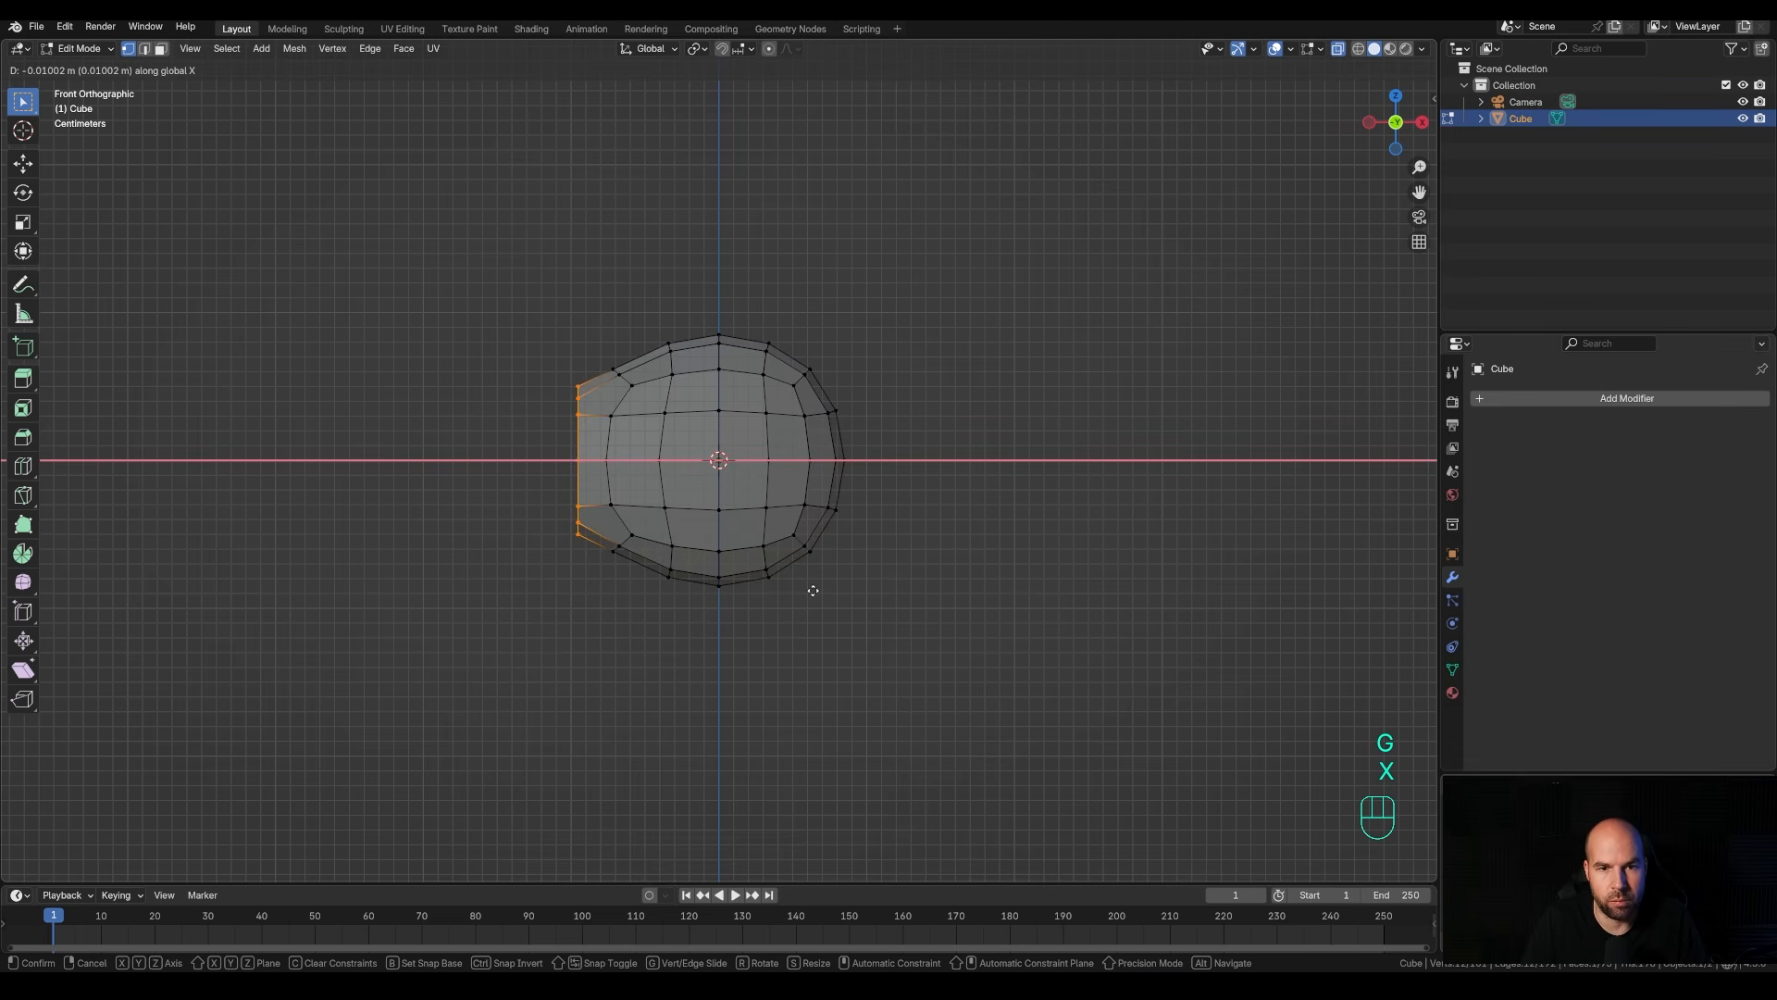
click(815, 591)
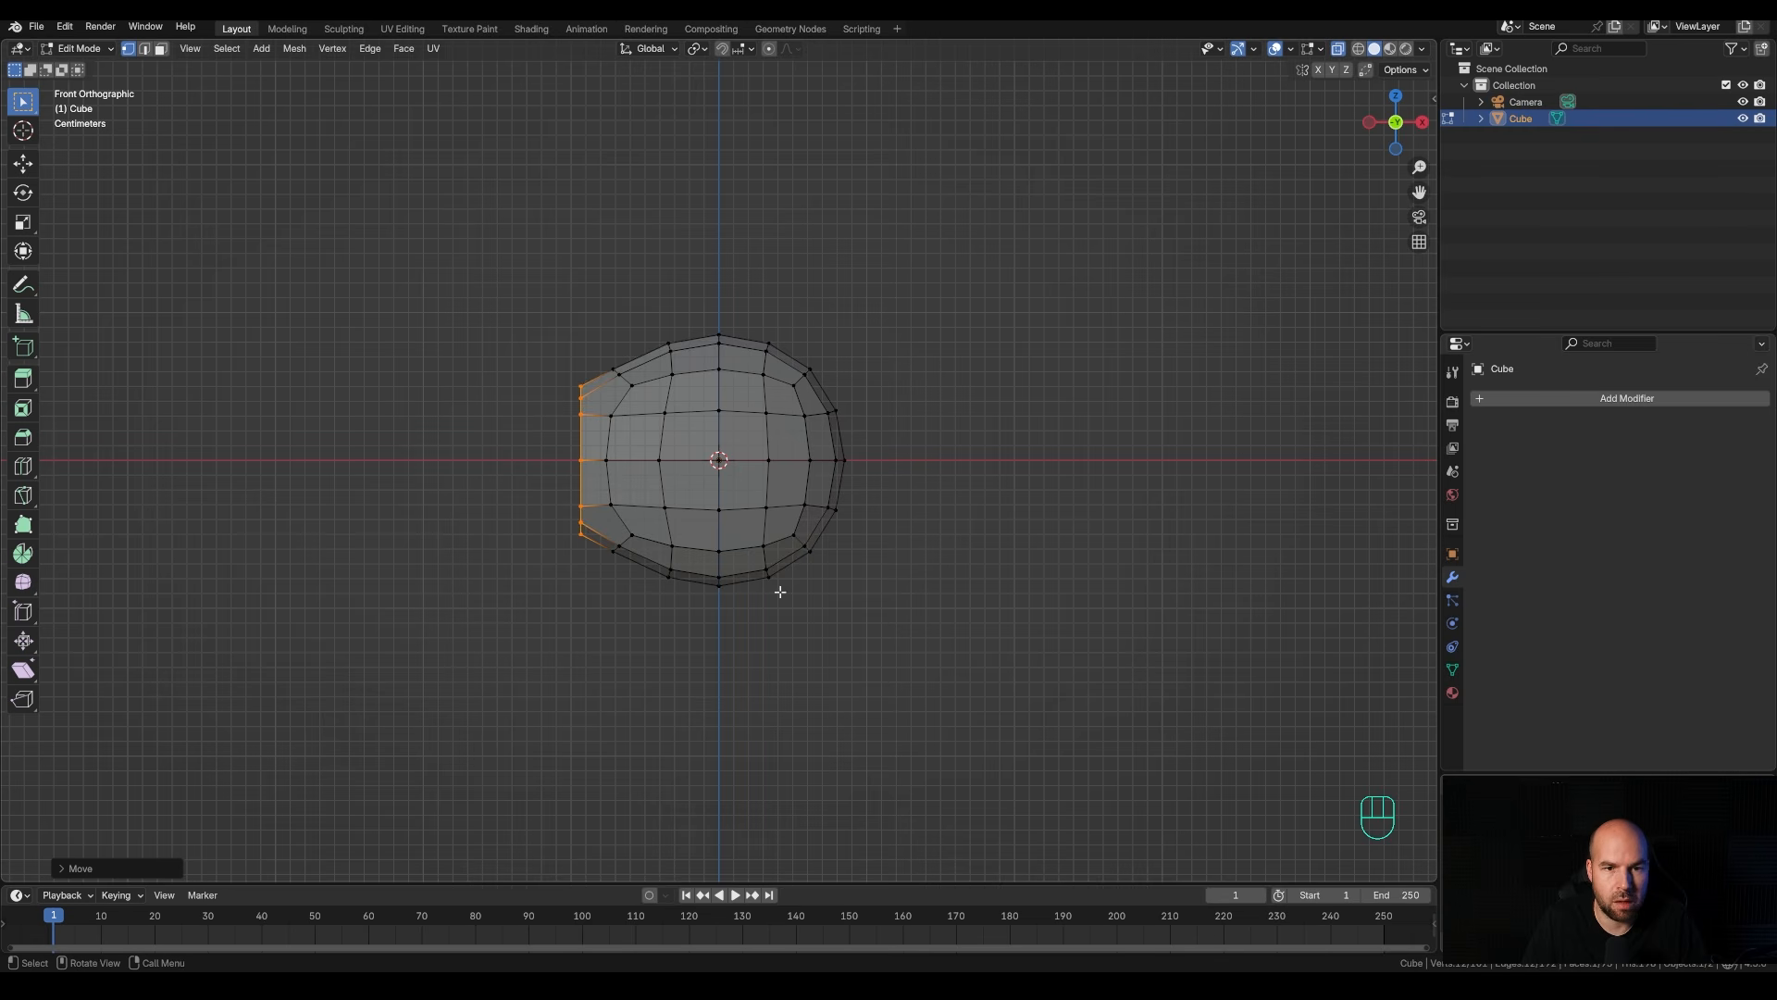
Annotate a long limb outline hanging down from the mesh's rounded end, and undo the stroke.
scroll(801, 559, down, 2)
scroll(810, 561, up, 1)
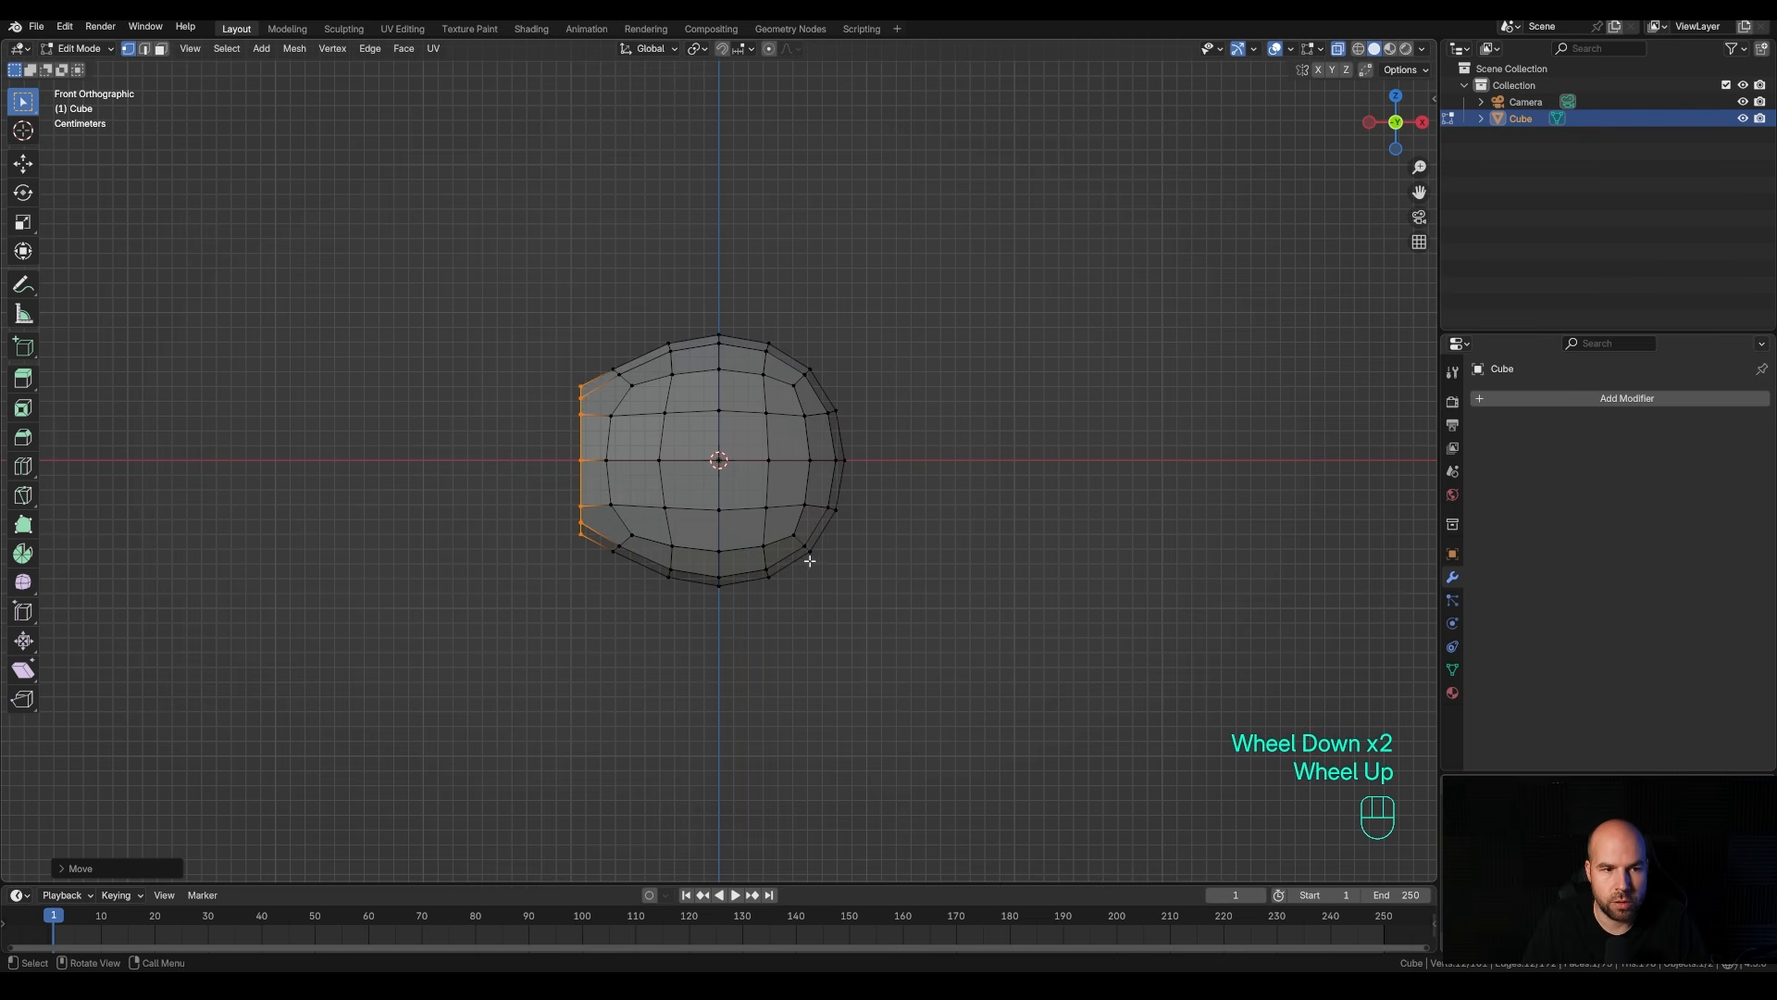
key(Tab)
click(23, 285)
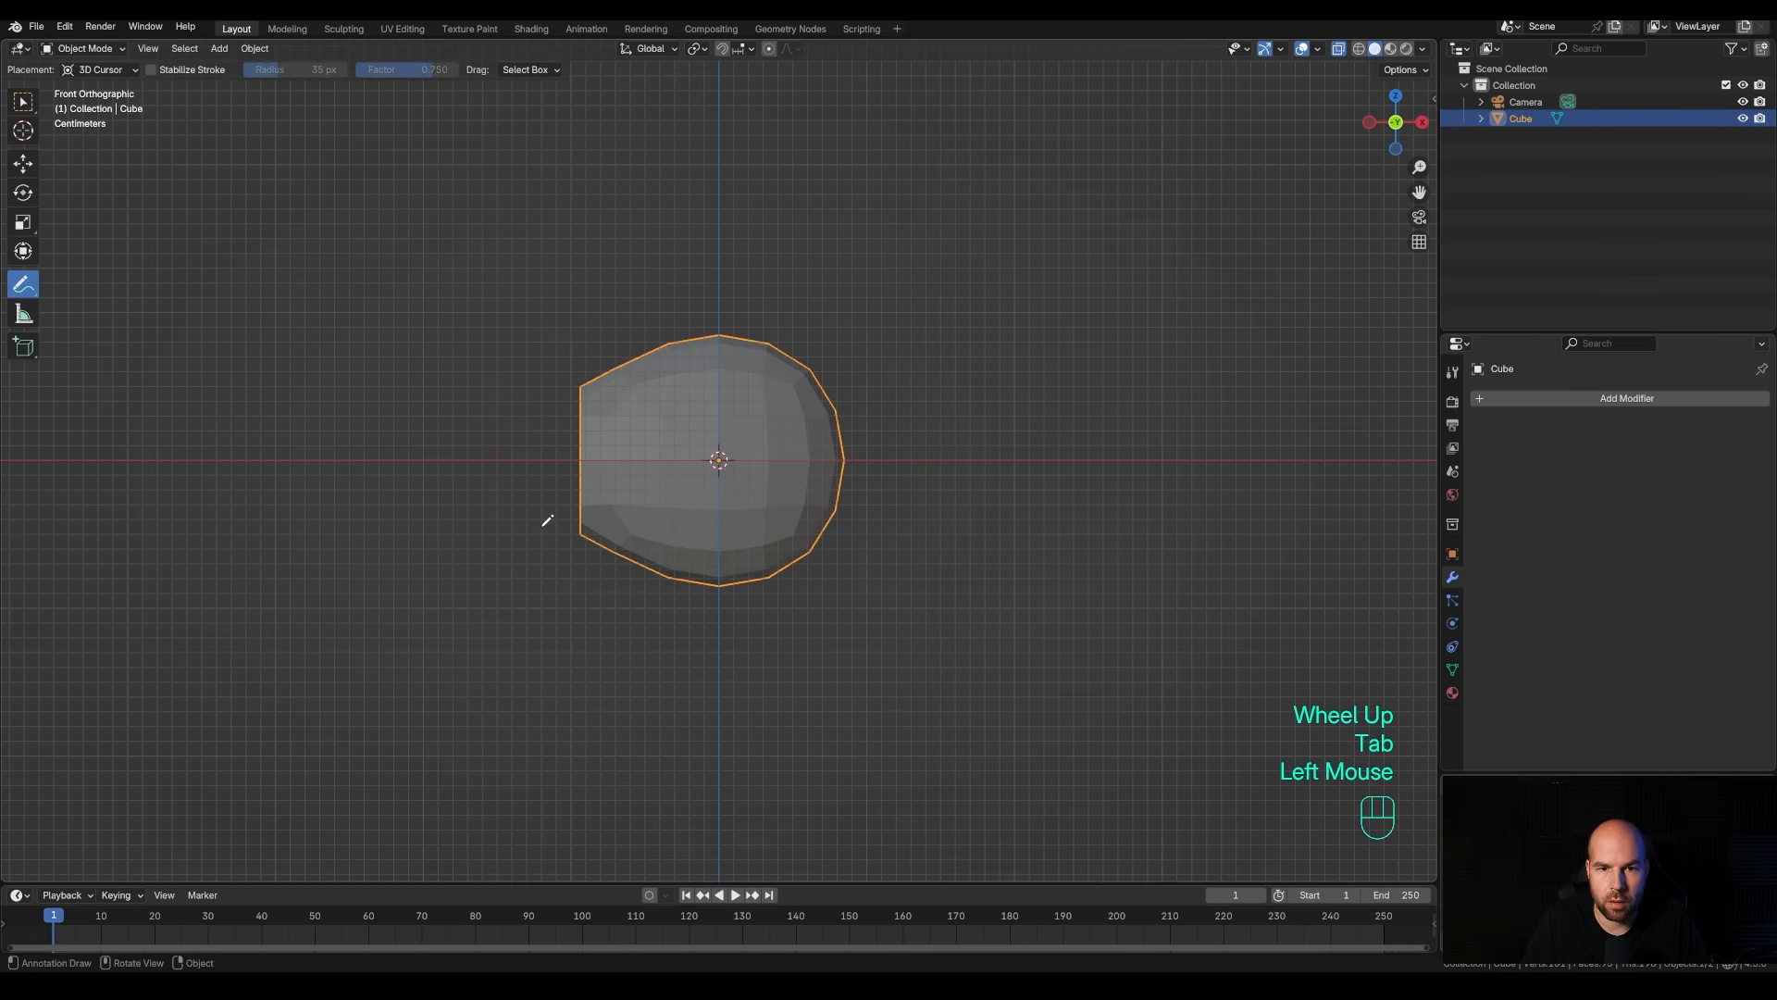
drag(727, 546, 753, 637)
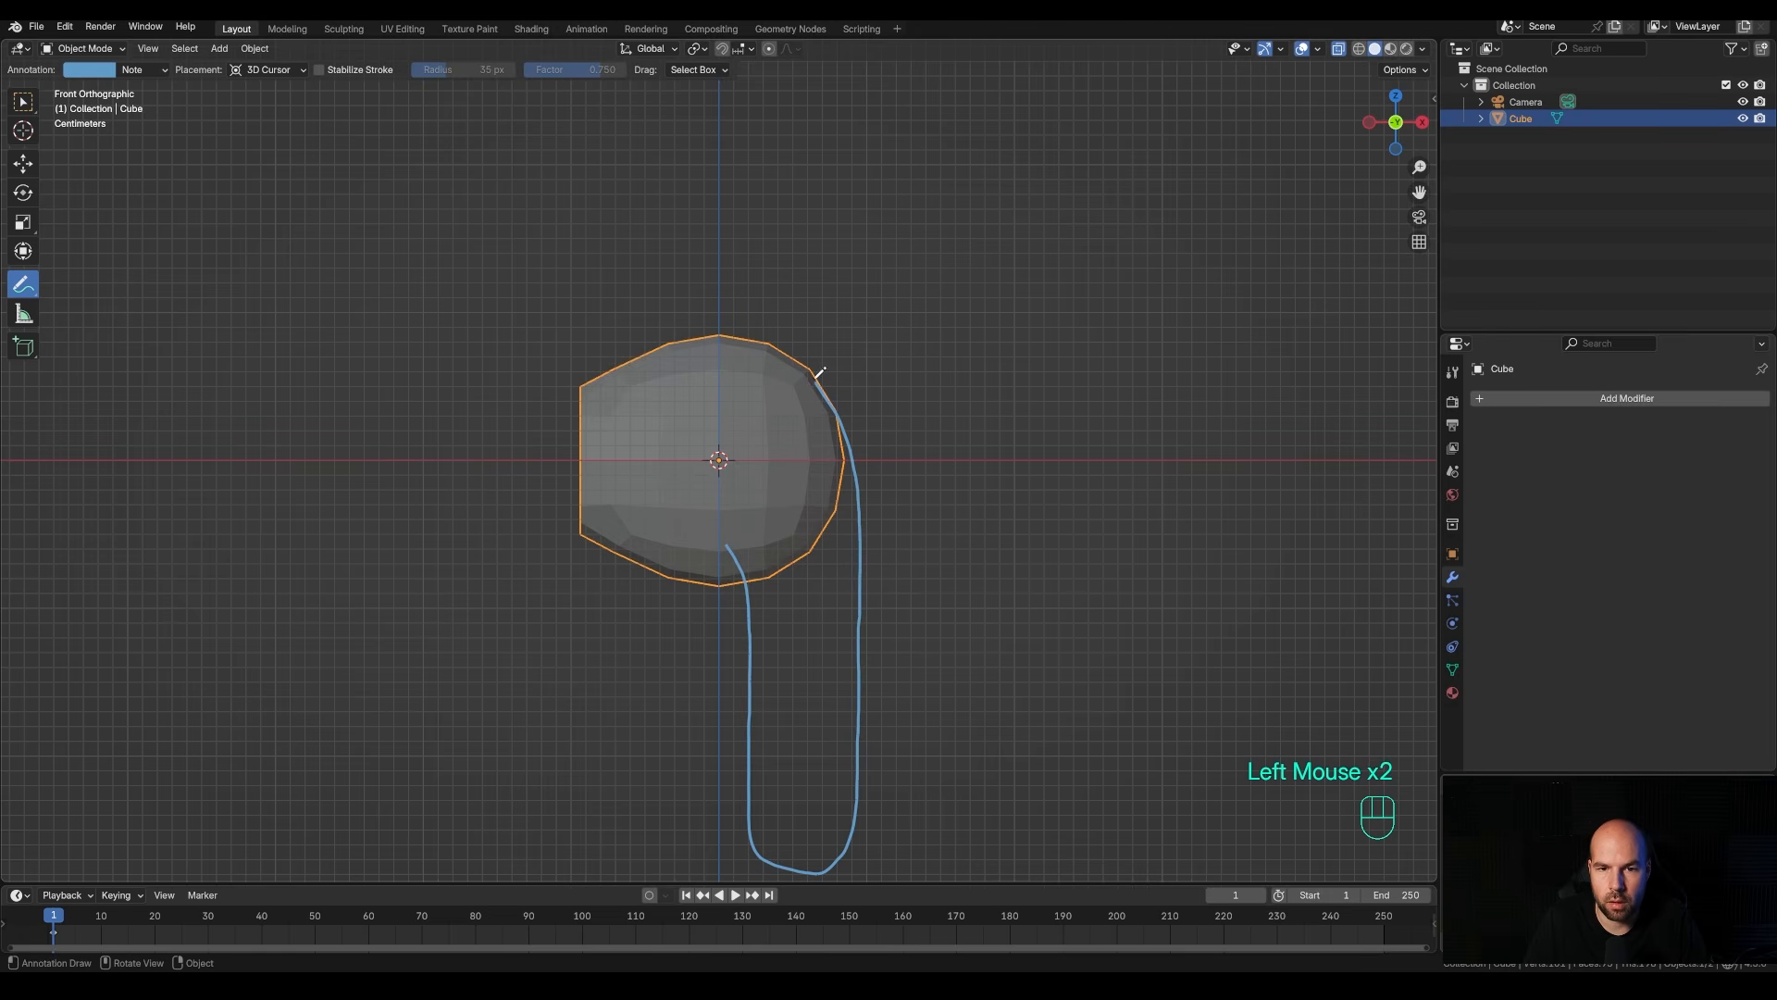
key(ctrl)
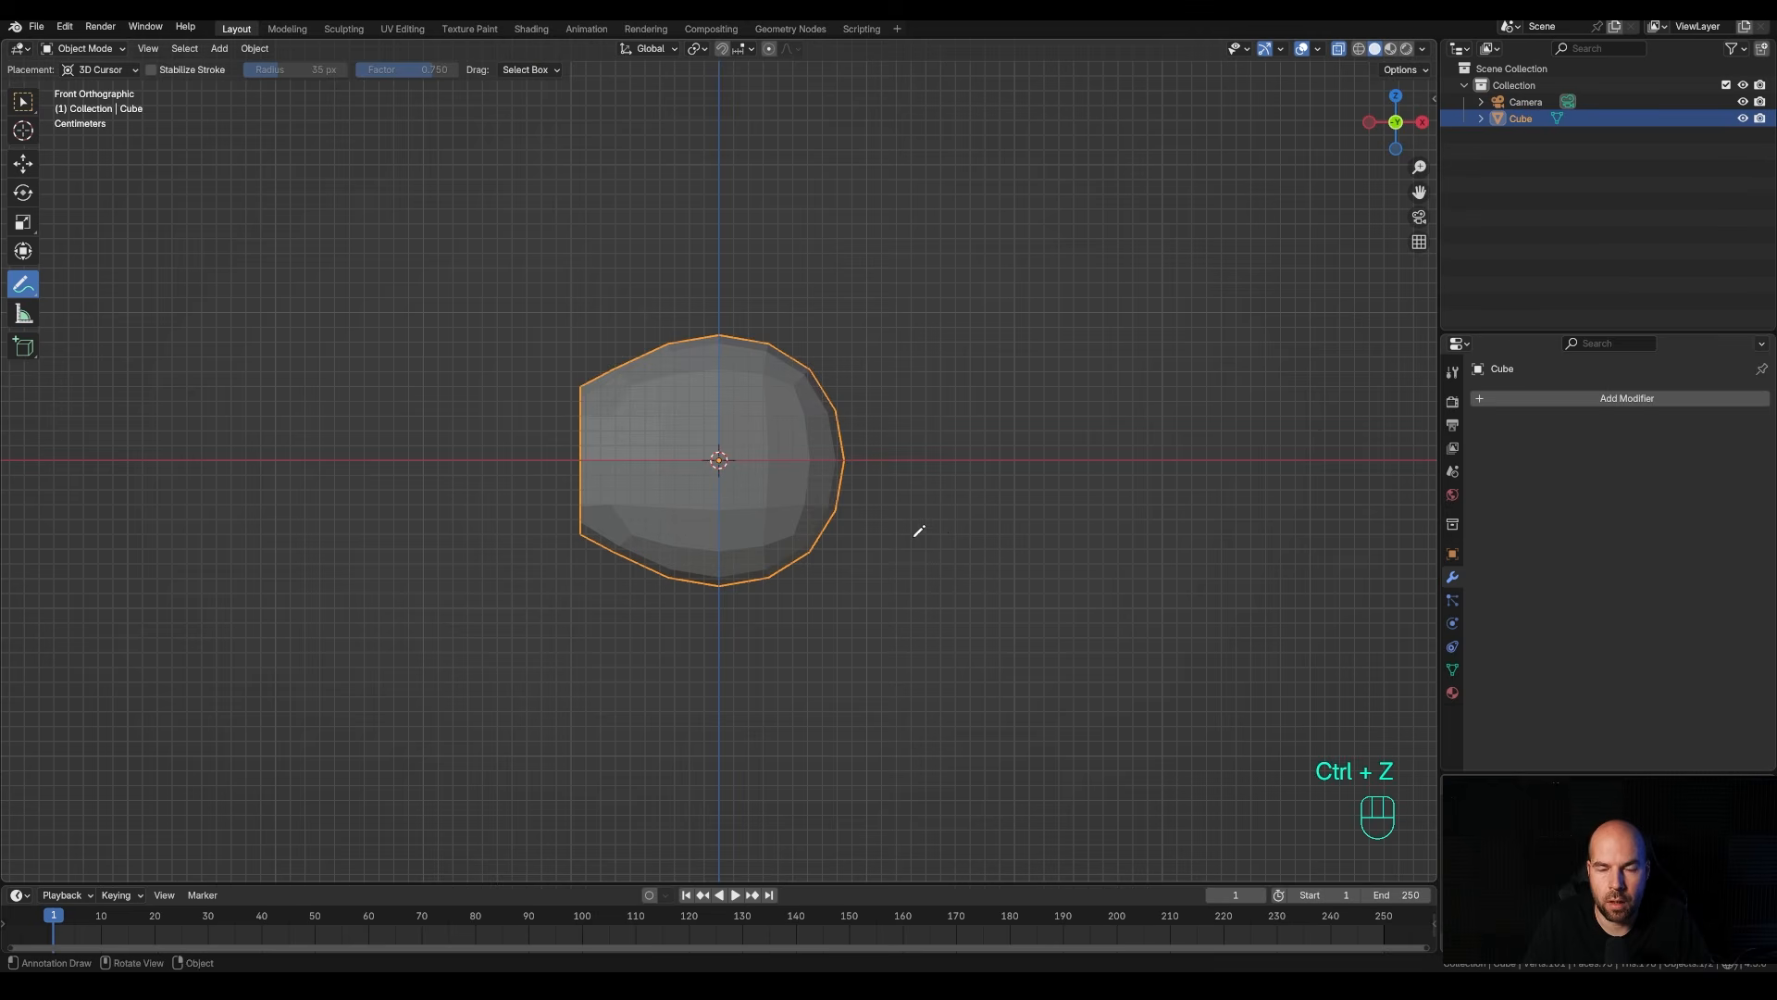
With X-ray off, select the patch of faces on the lower front of the mesh's rounded end and inset it about 0.01 m.
middle_drag(916, 528, 908, 544)
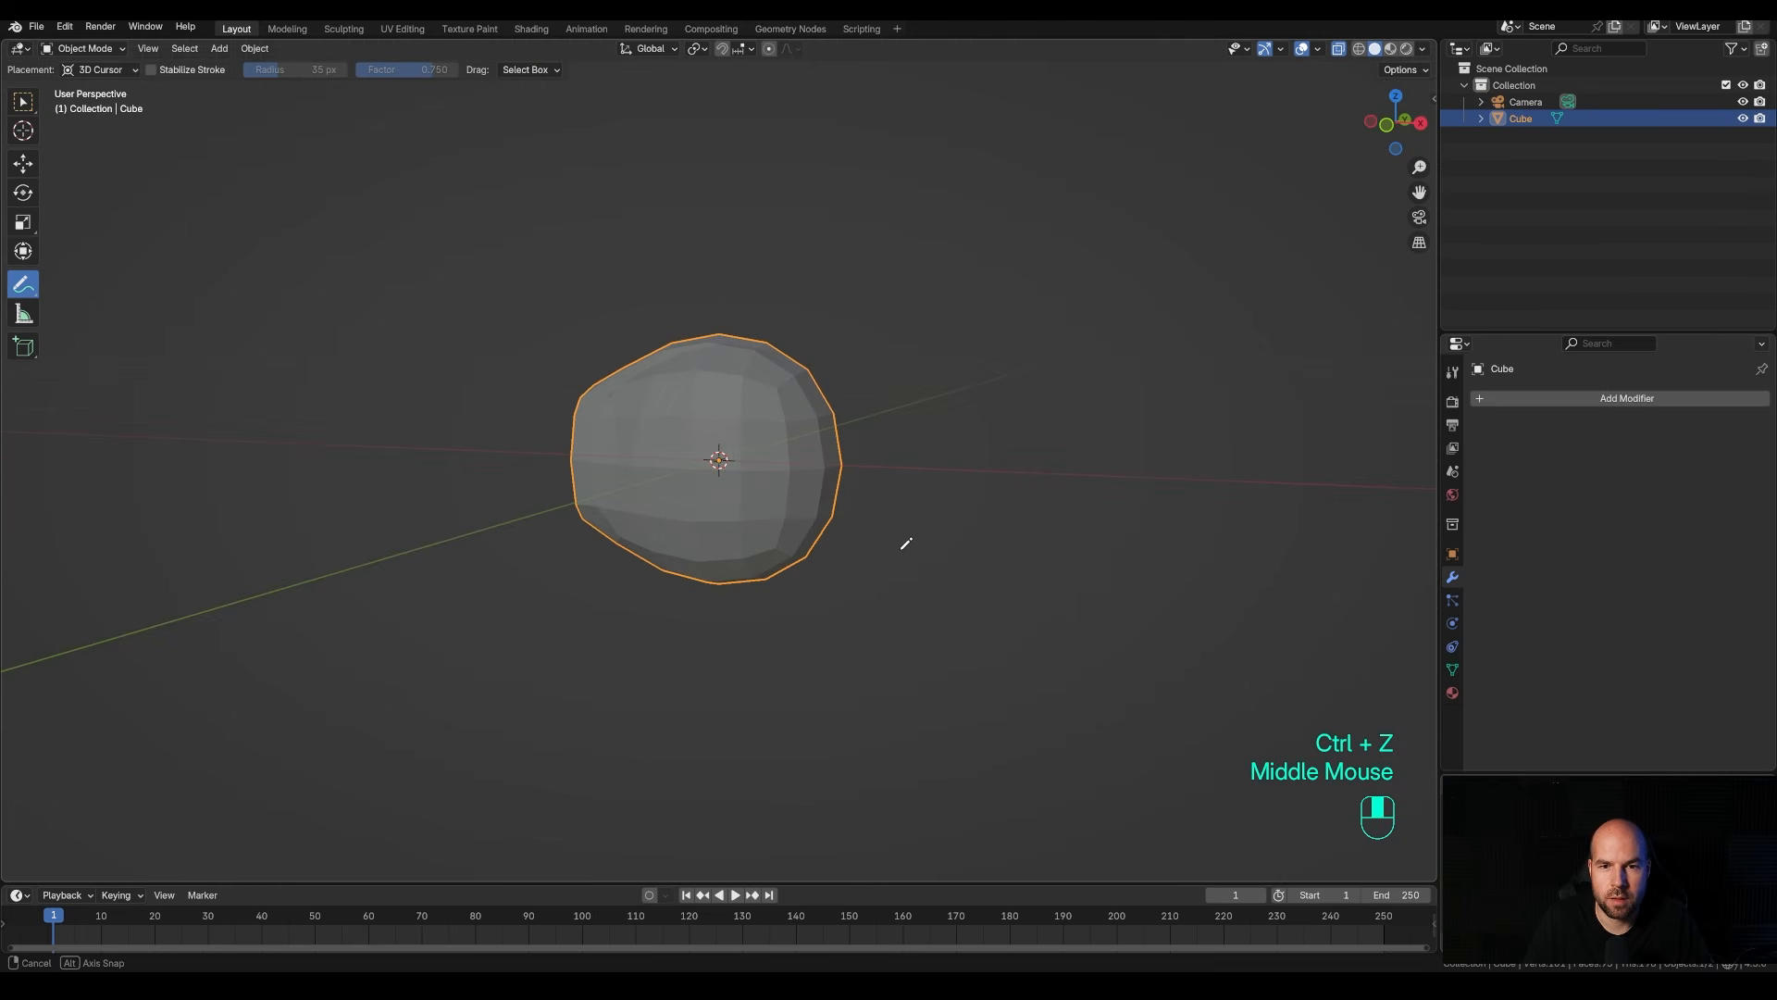
key(Tab)
middle_drag(724, 519, 800, 520)
click(1339, 50)
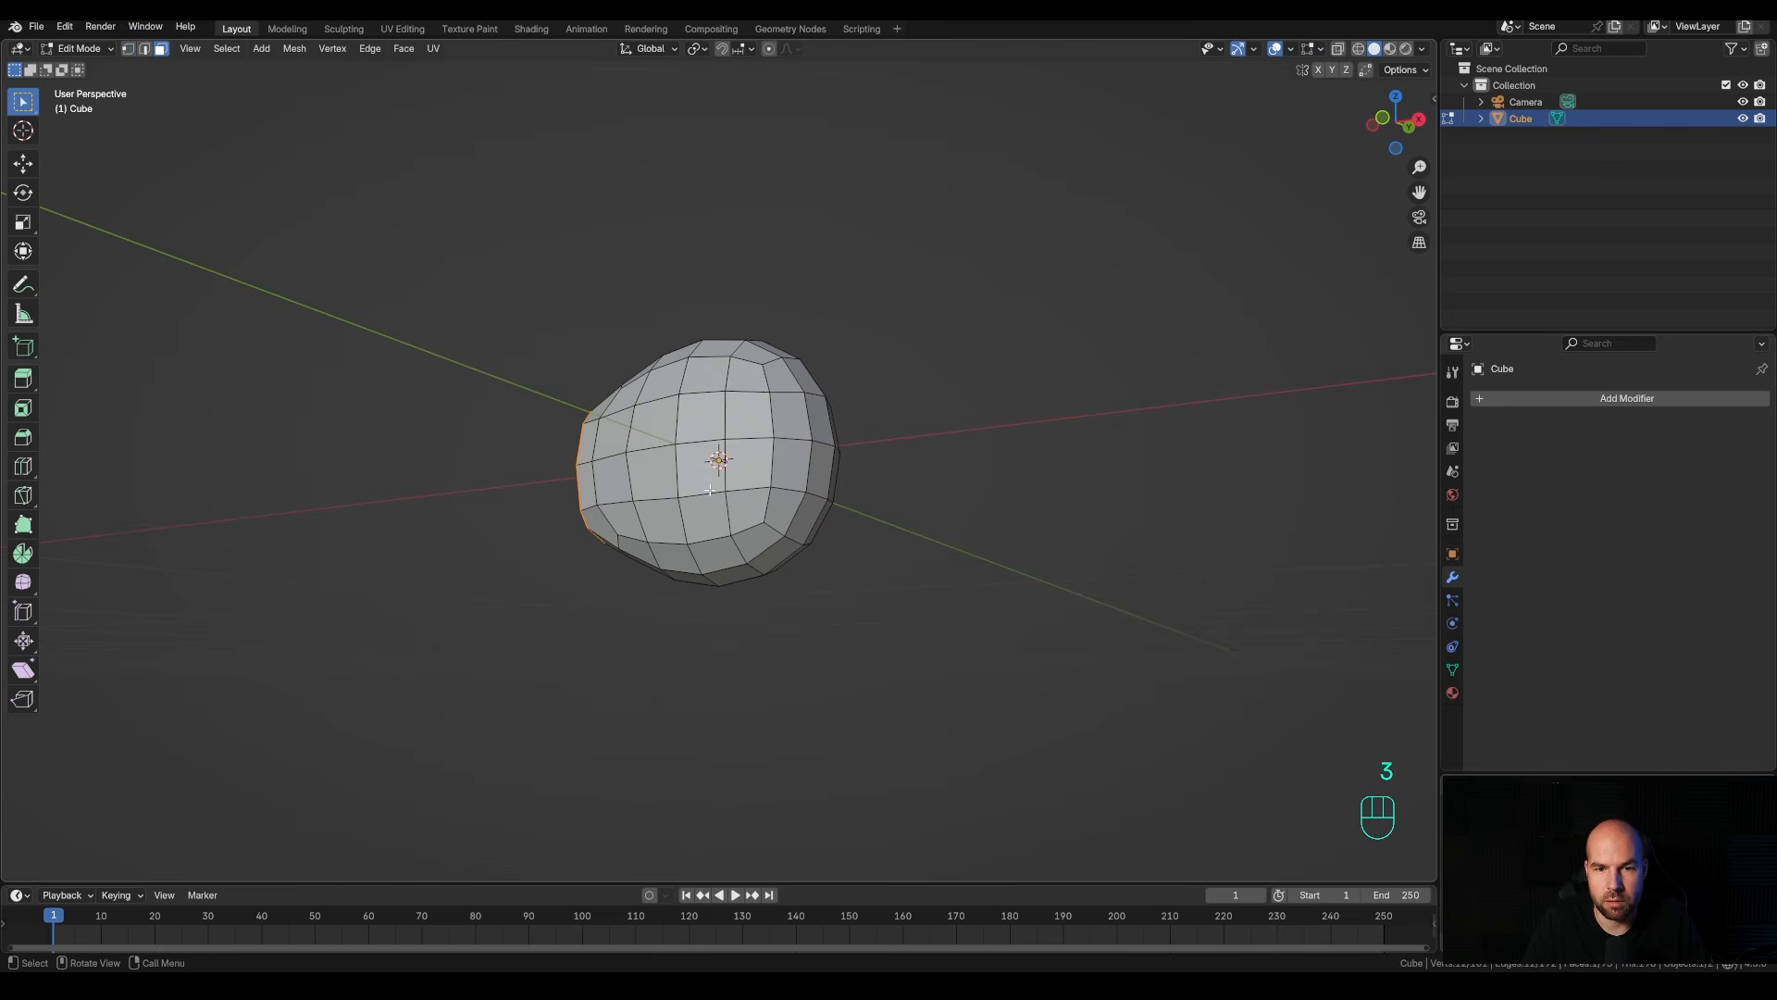
drag(697, 465, 788, 550)
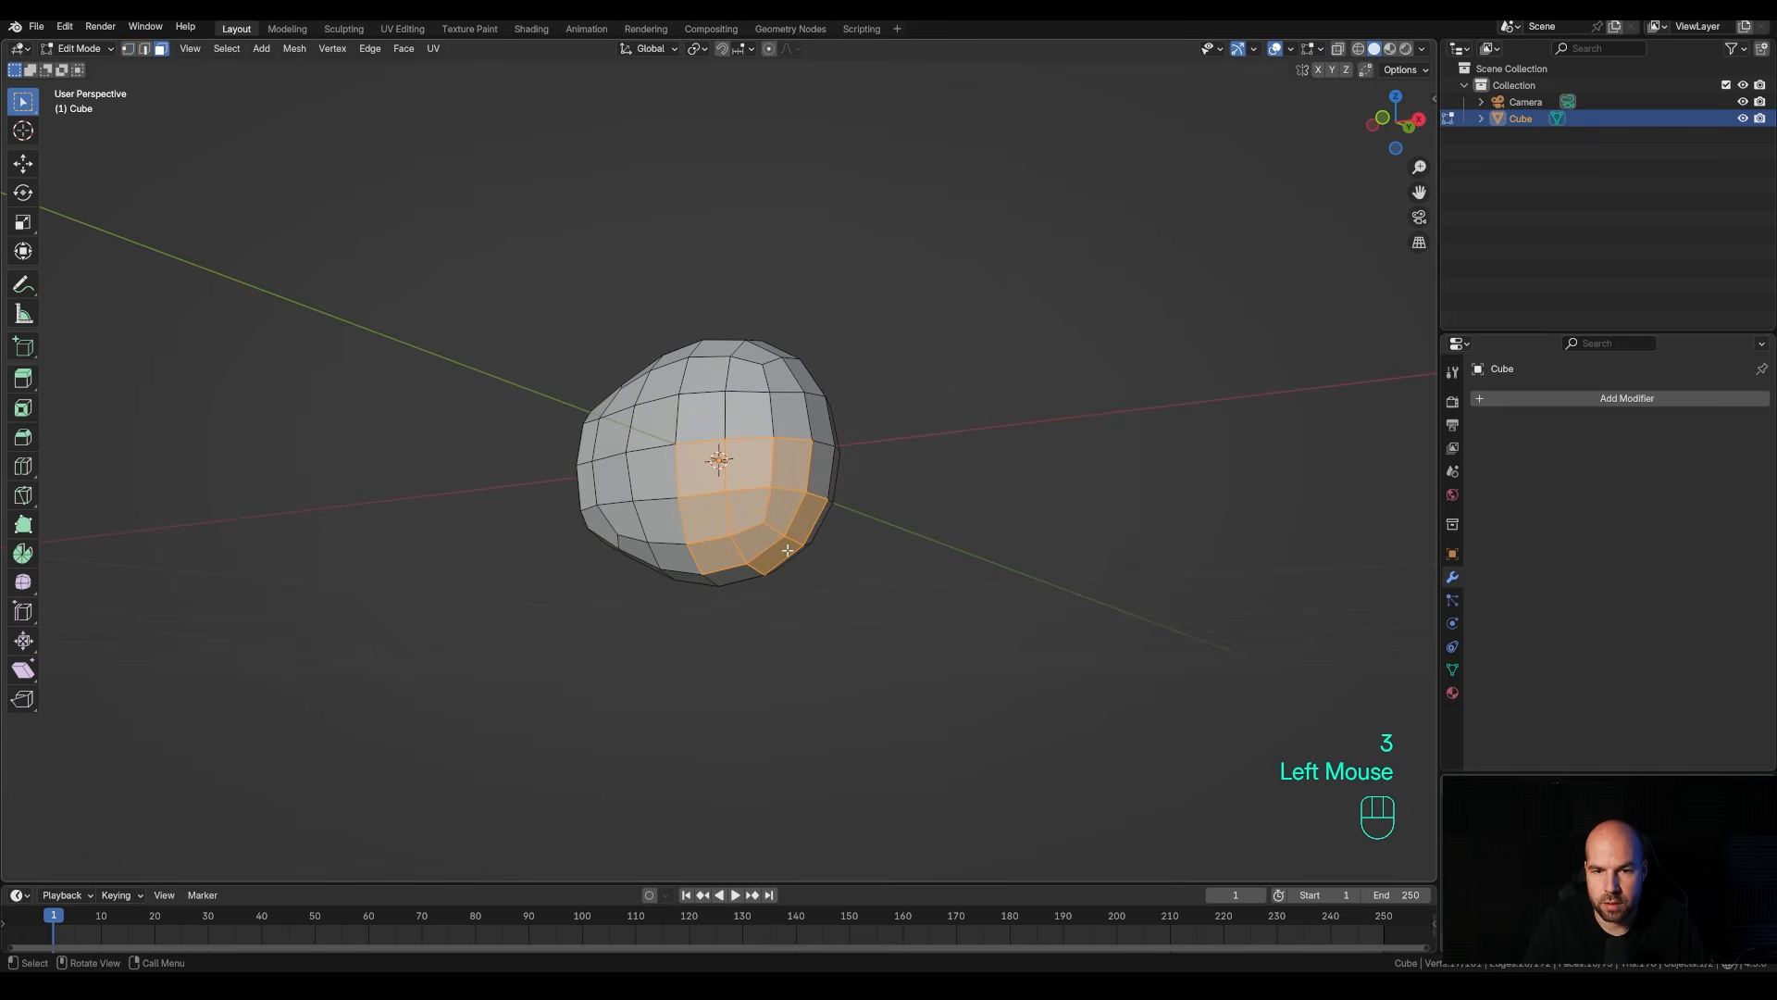
shift+click(734, 576)
shift+click(822, 469)
middle_drag(821, 559, 731, 614)
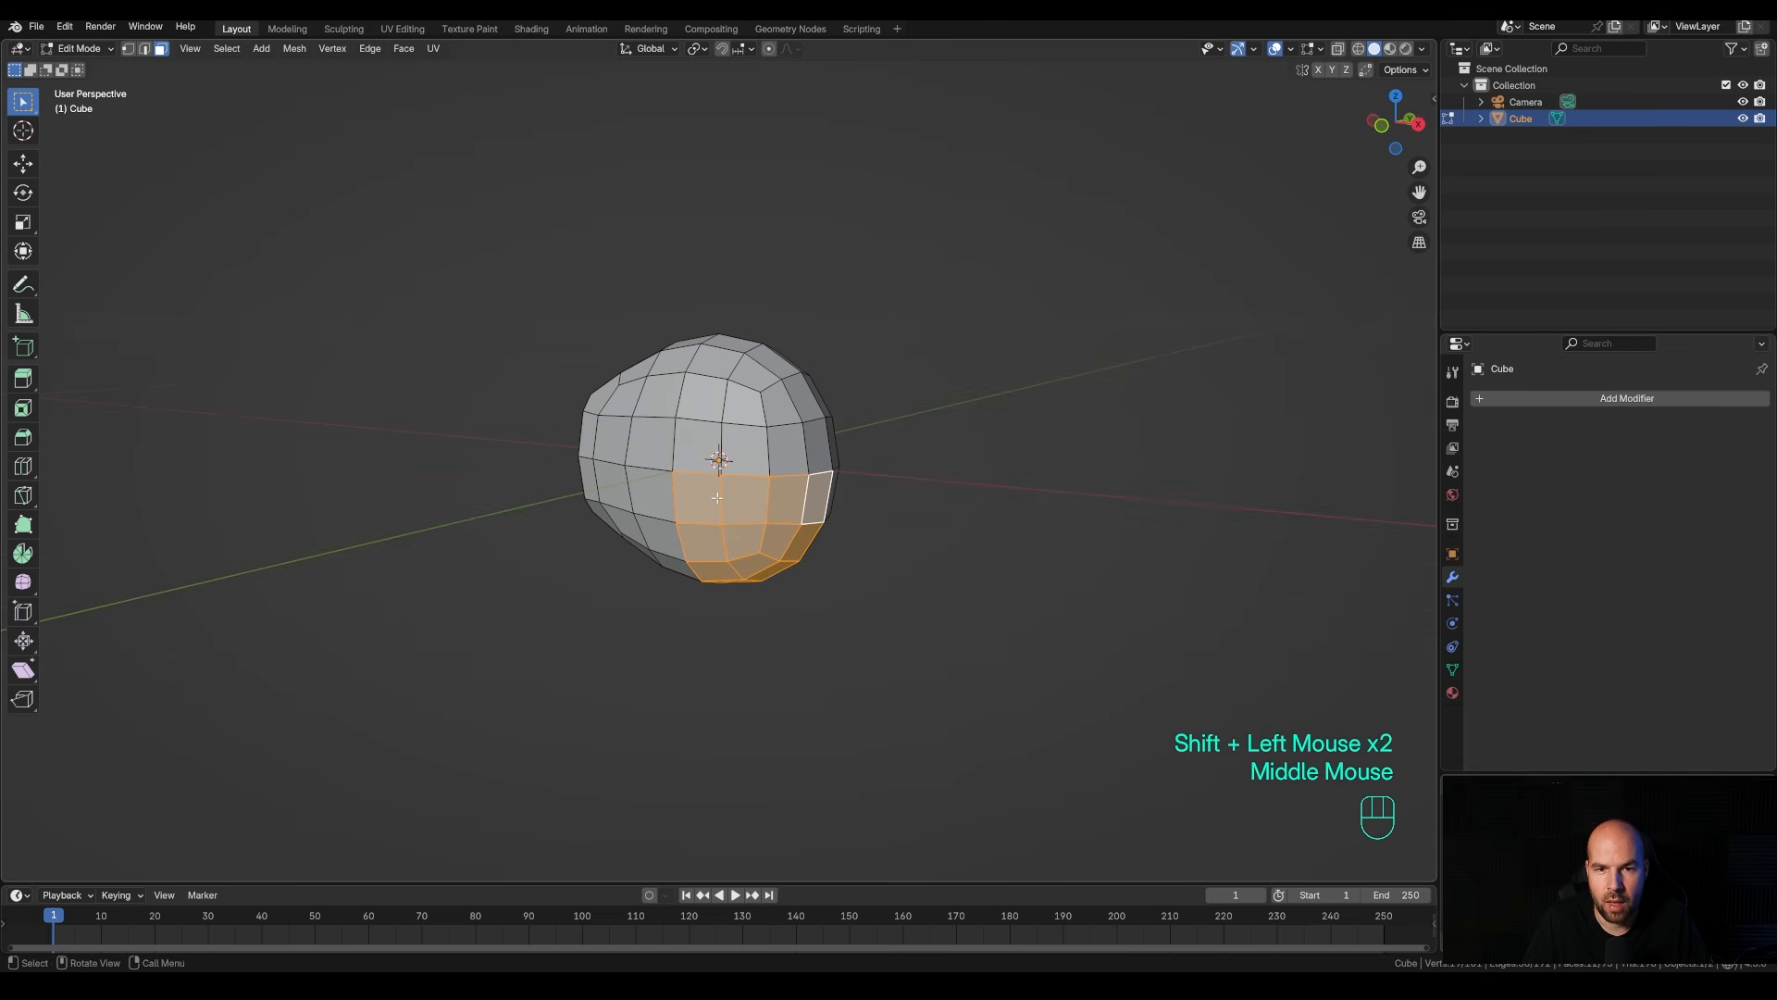
shift+drag(699, 444, 821, 458)
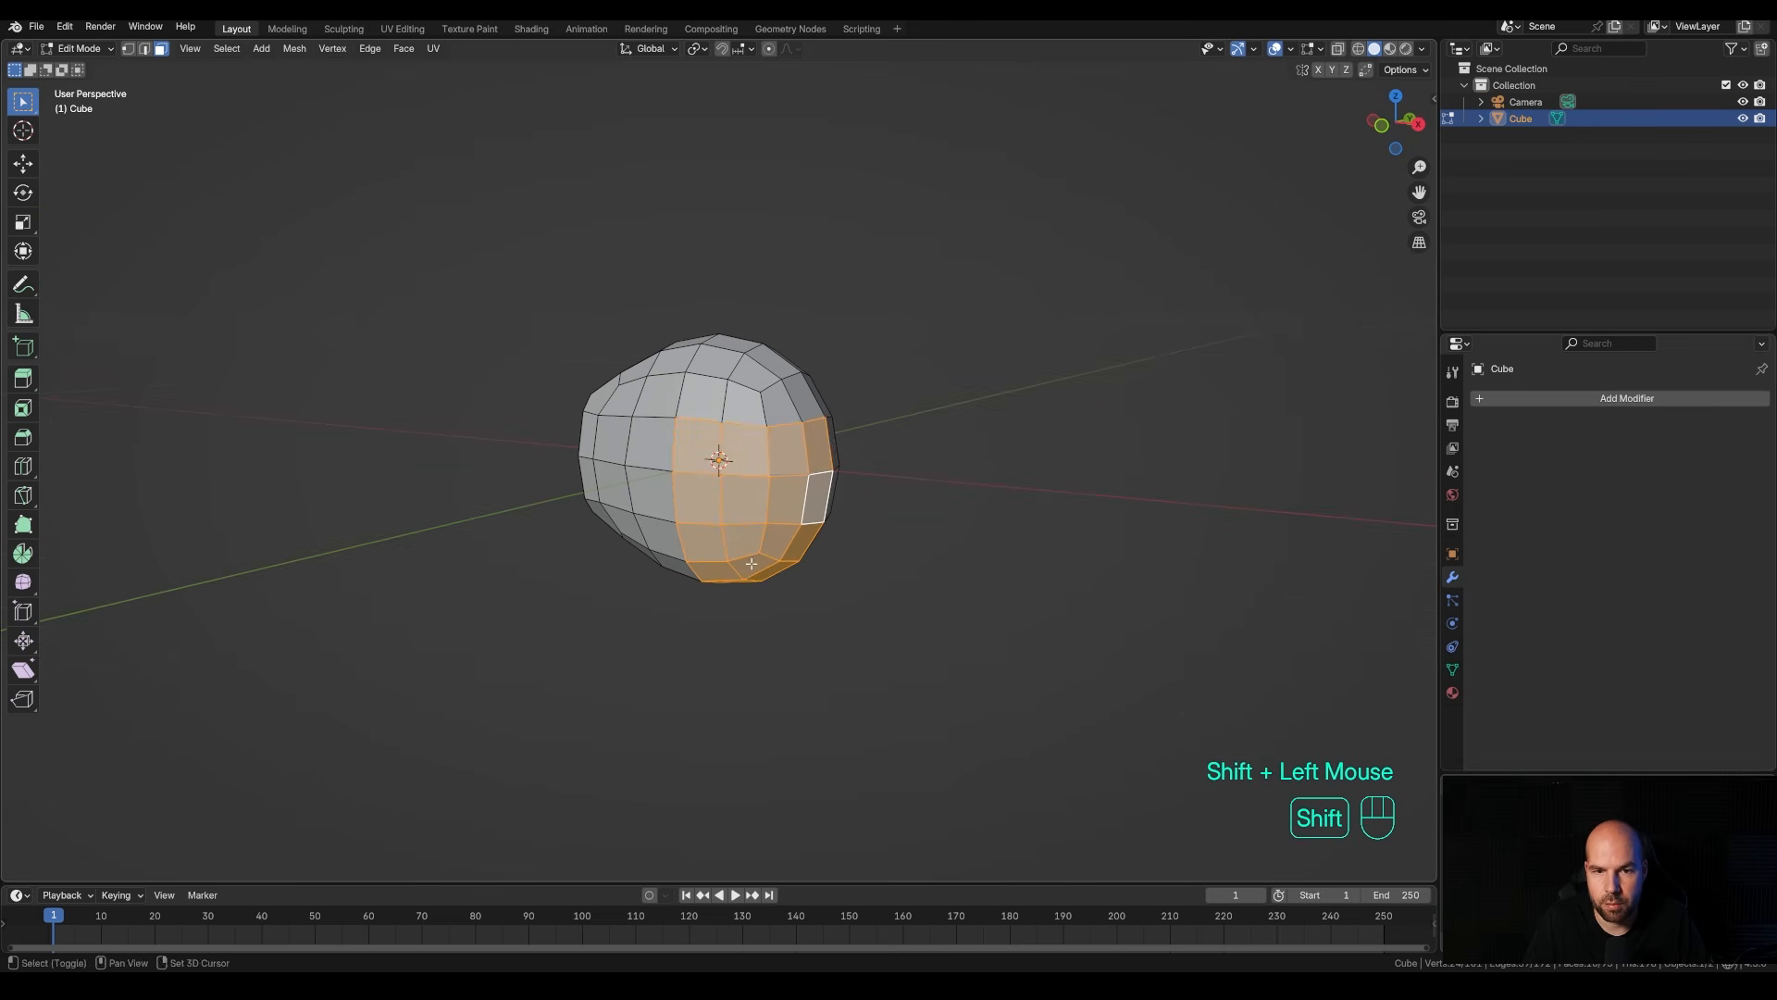
middle_drag(821, 458, 945, 531)
key(i)
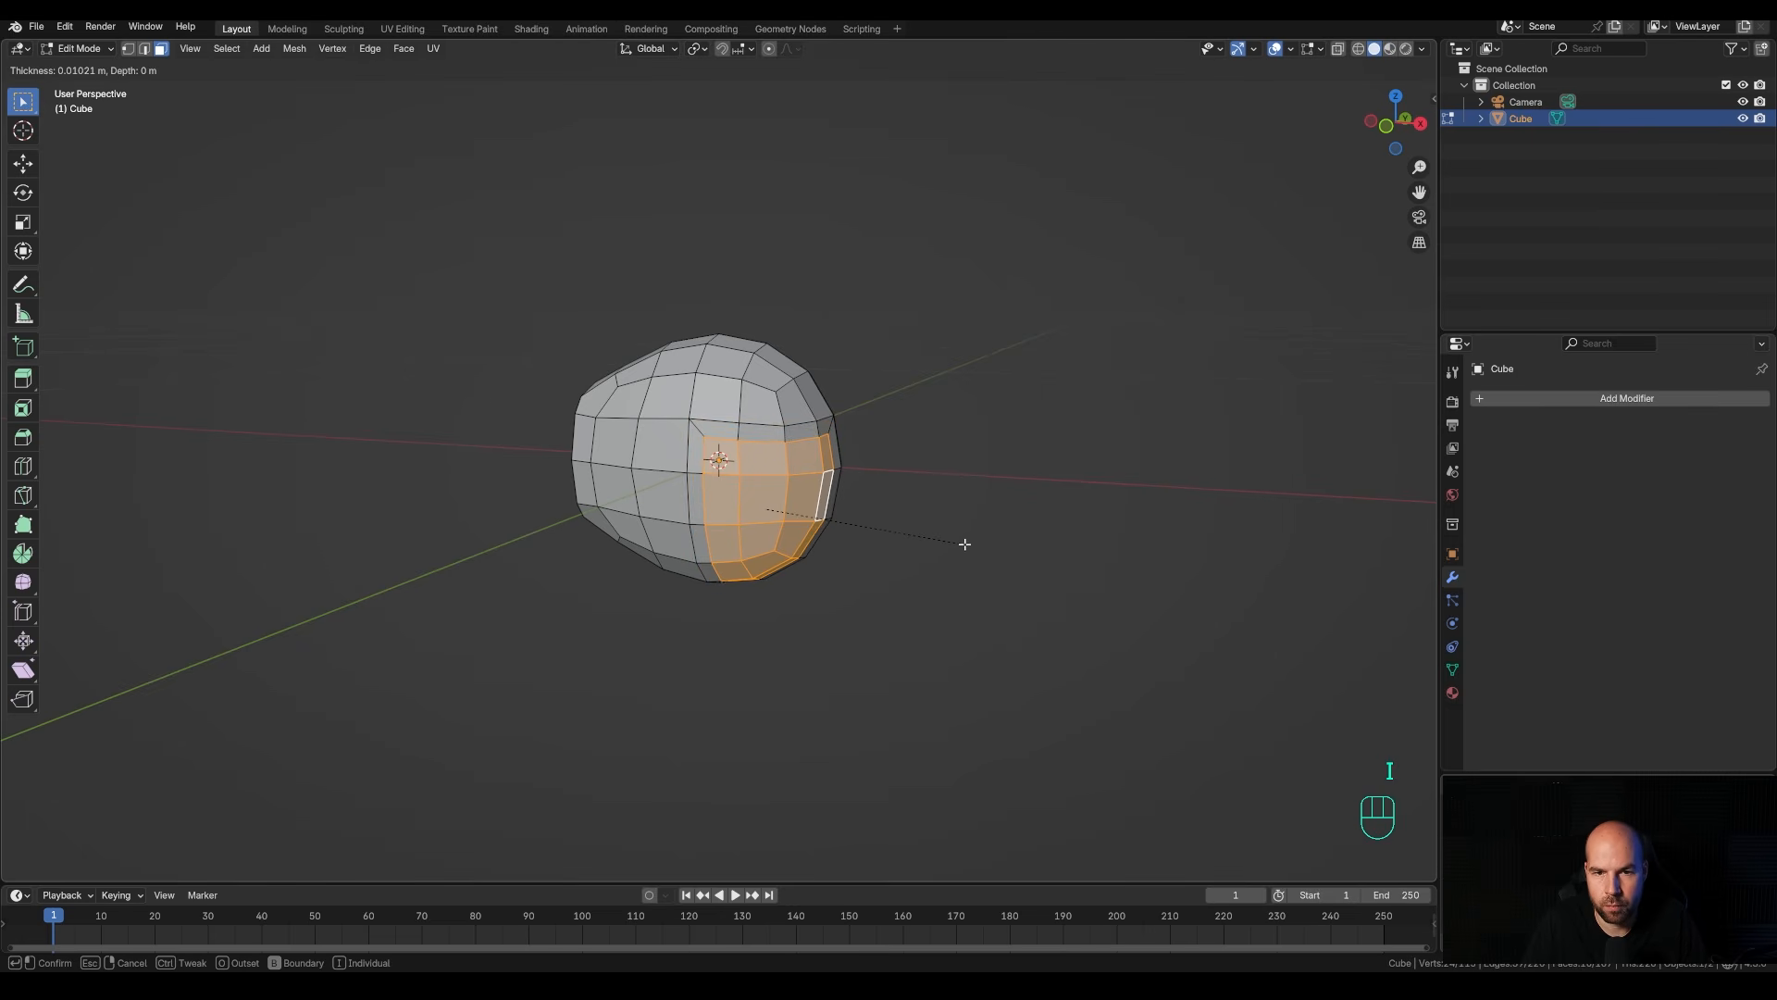
click(966, 543)
middle_drag(862, 589, 840, 528)
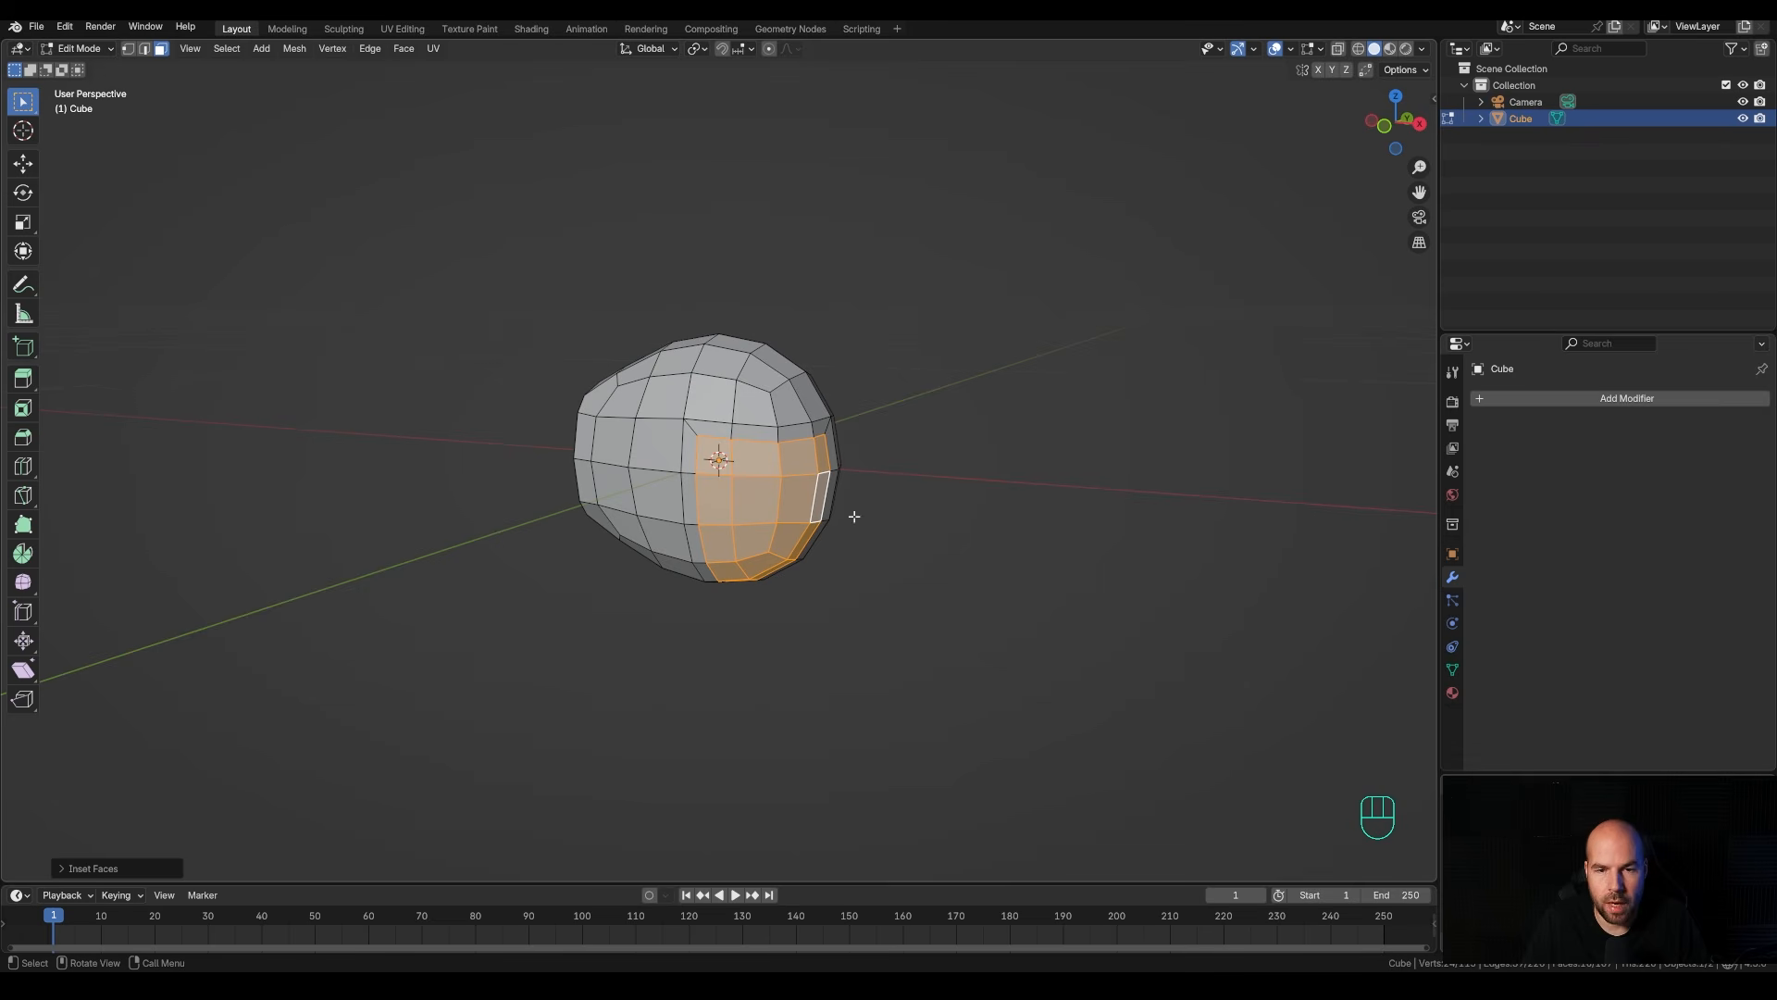
Check the extensions in the preferences for the LoopTools add-on by searching for "loop", and close the preferences.
click(65, 26)
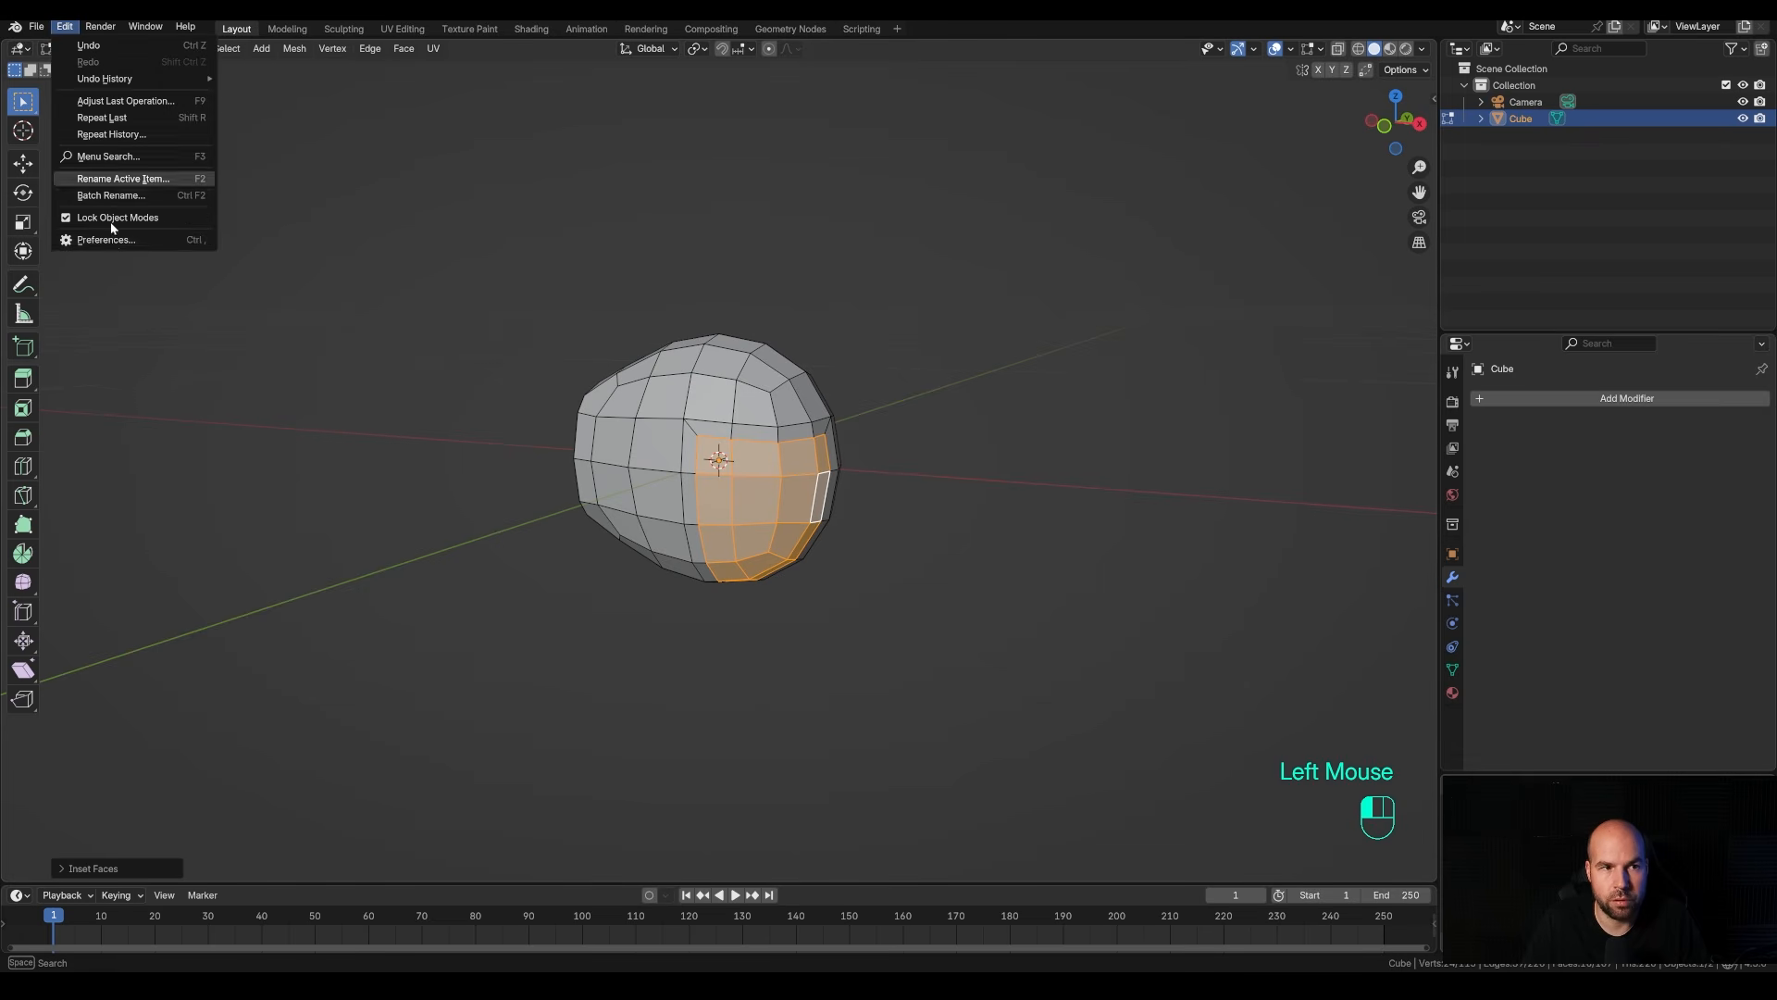
click(110, 239)
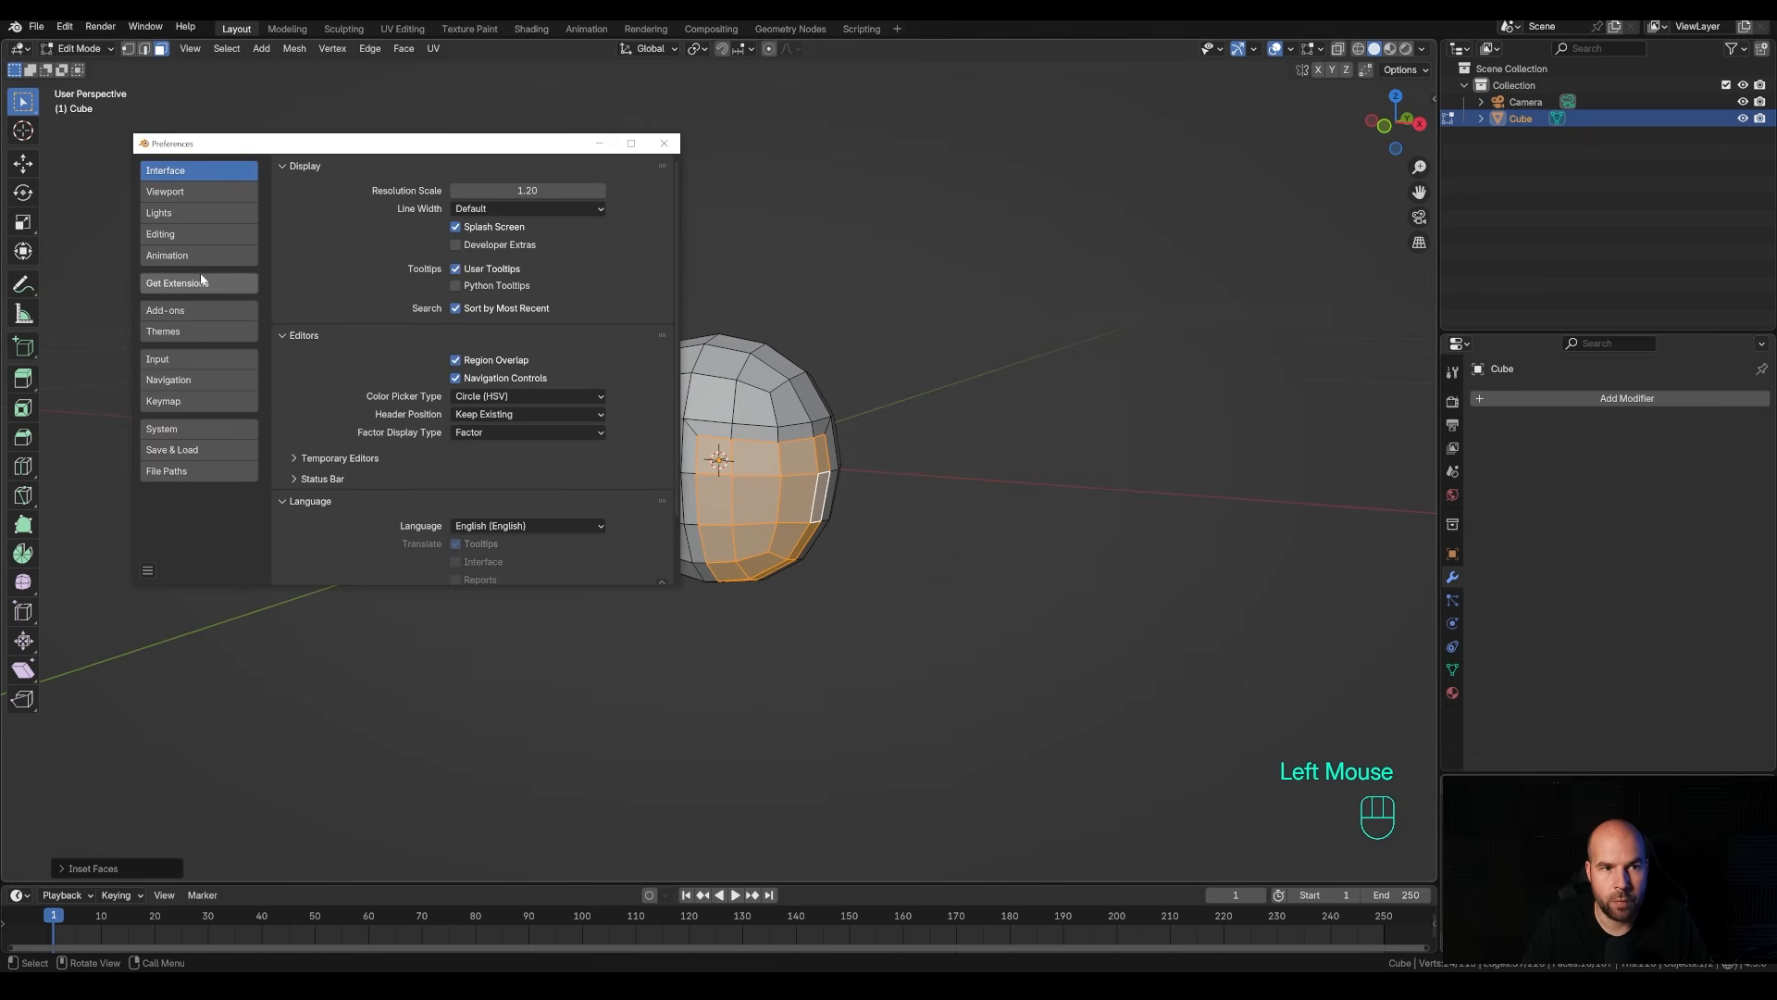
click(198, 282)
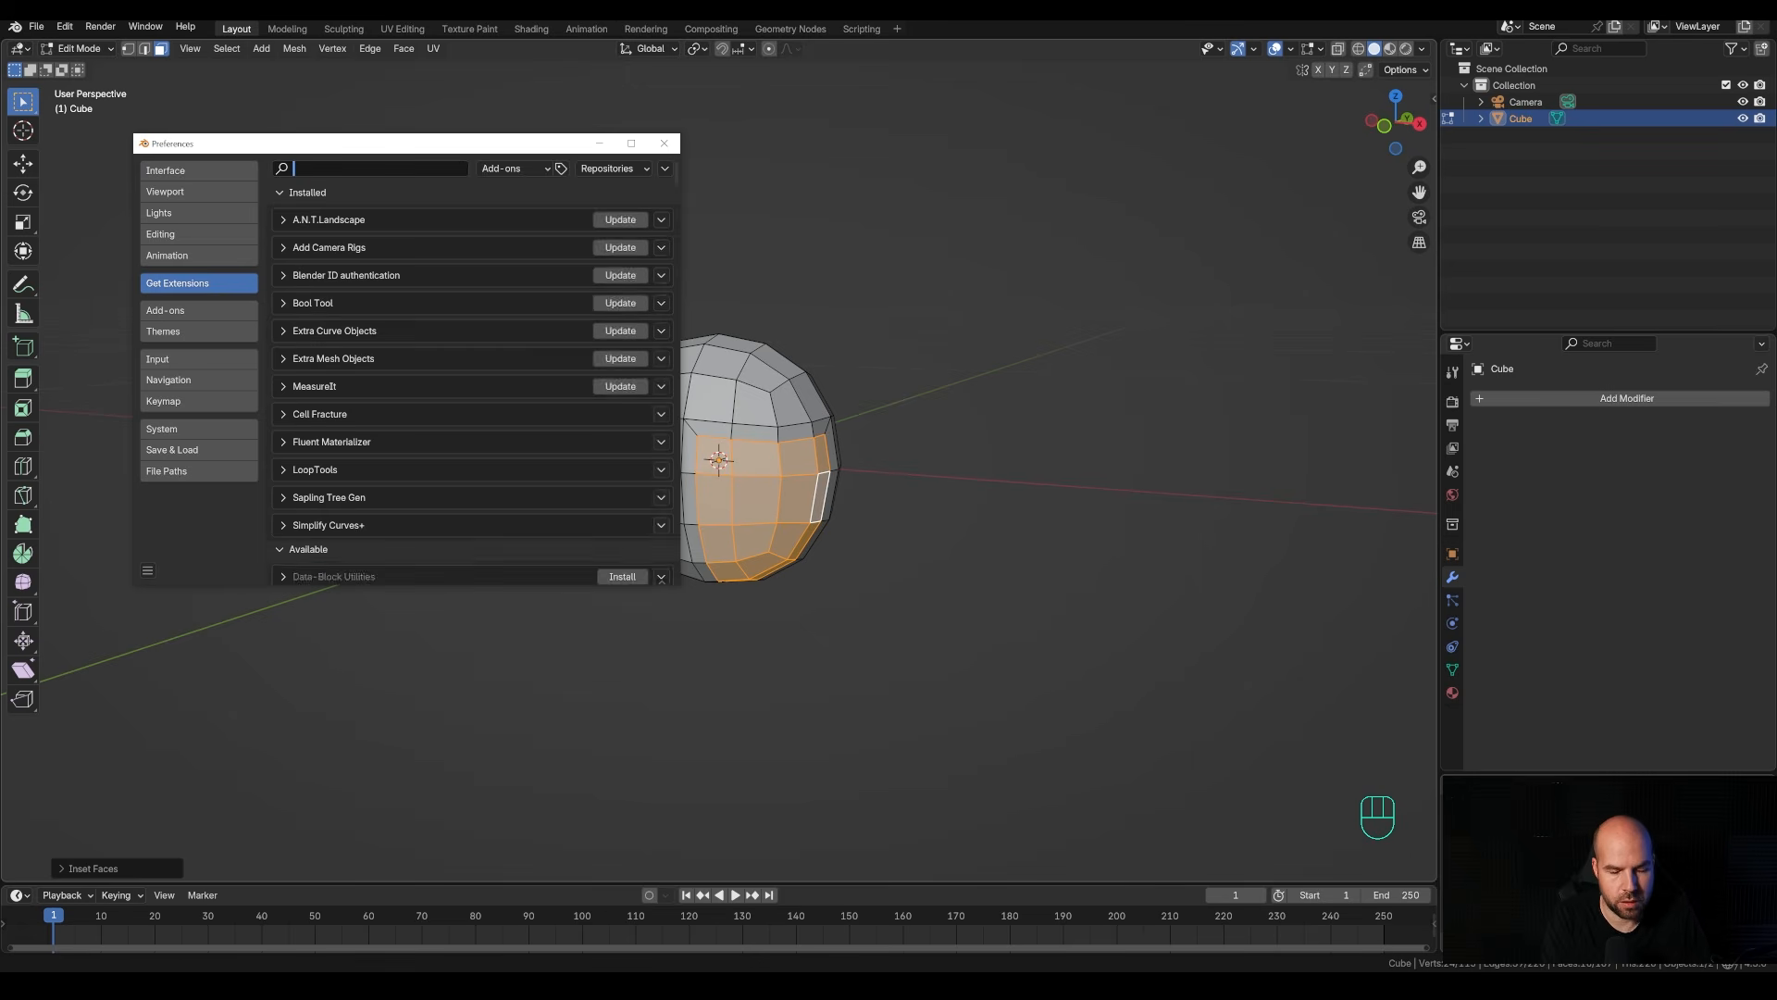
text(loop)
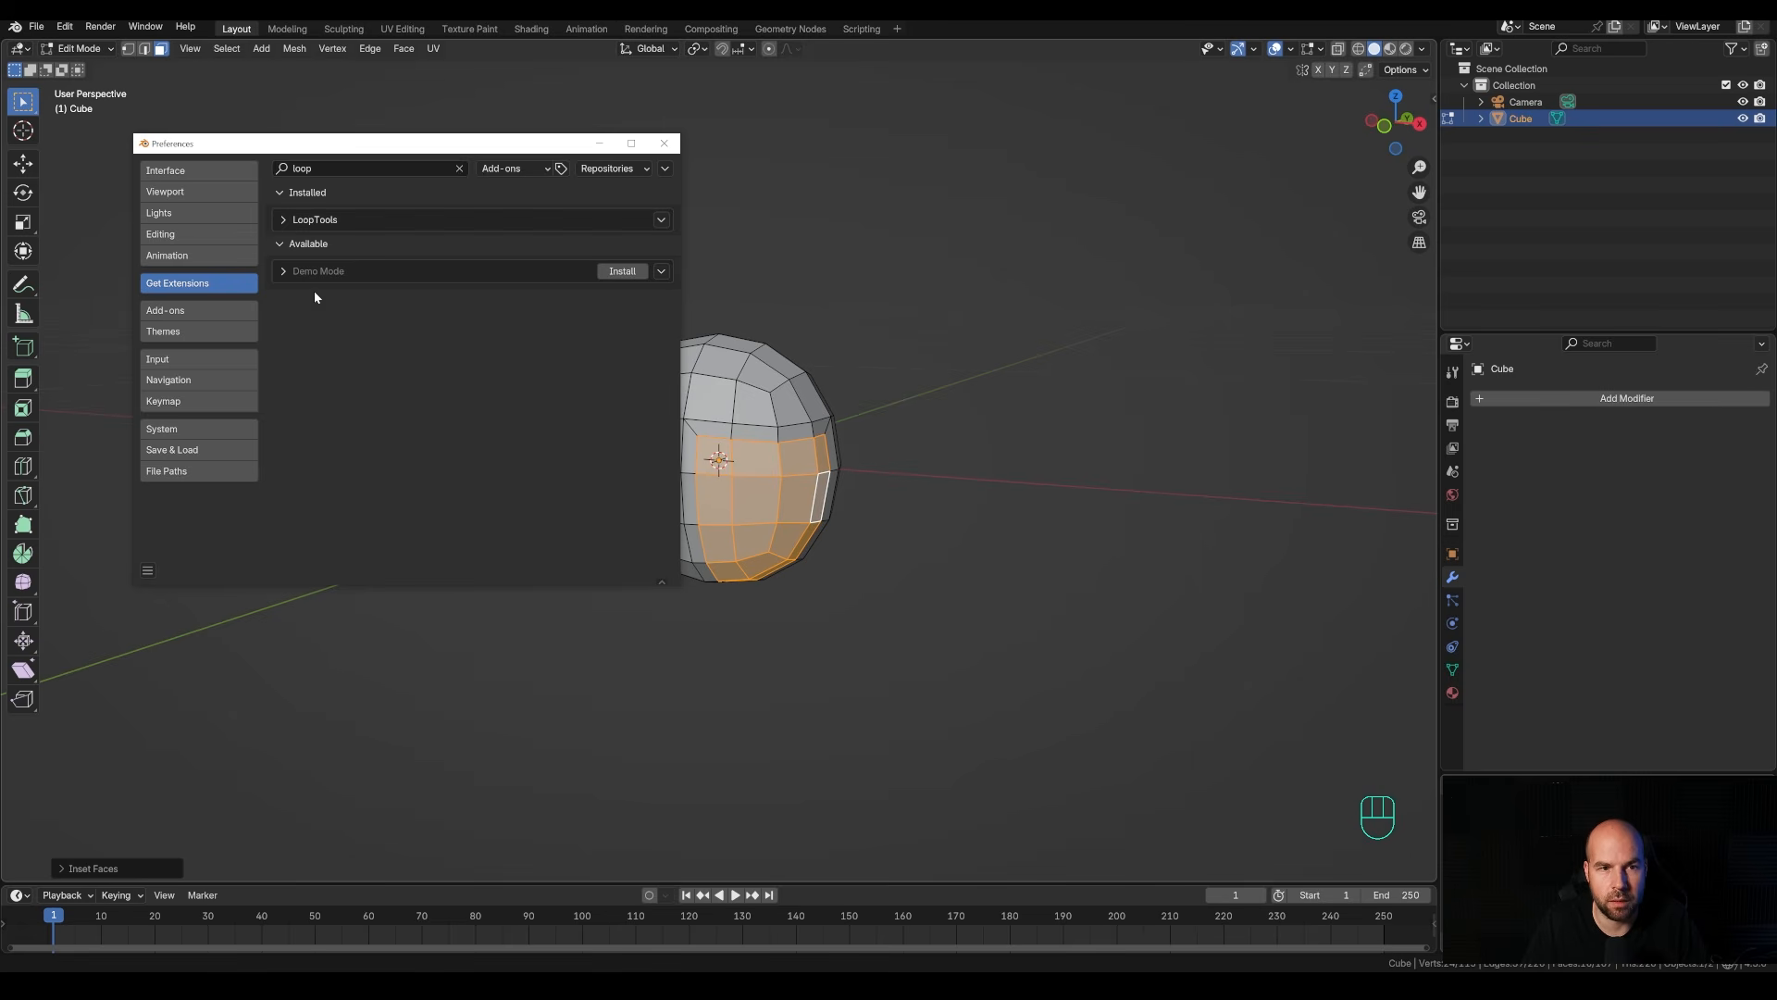
click(676, 150)
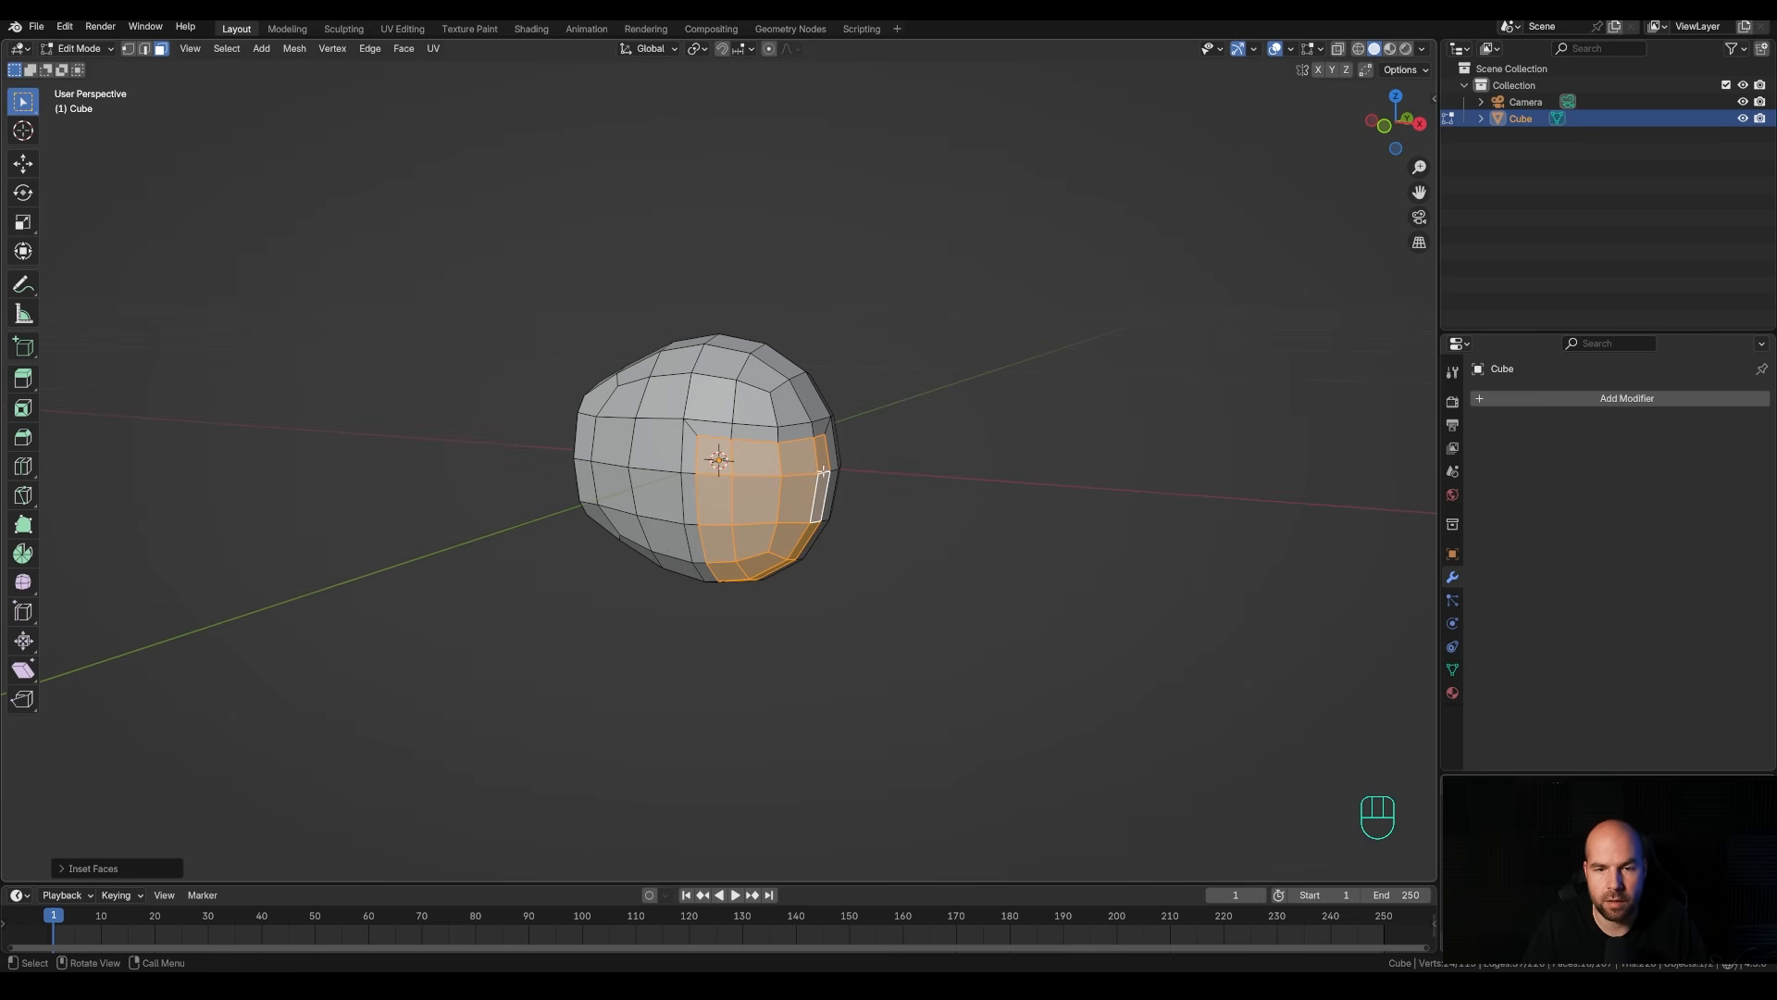
Round the inset face patch with the LoopTools Circle operation.
right_click(782, 476)
mouse_move(757, 455)
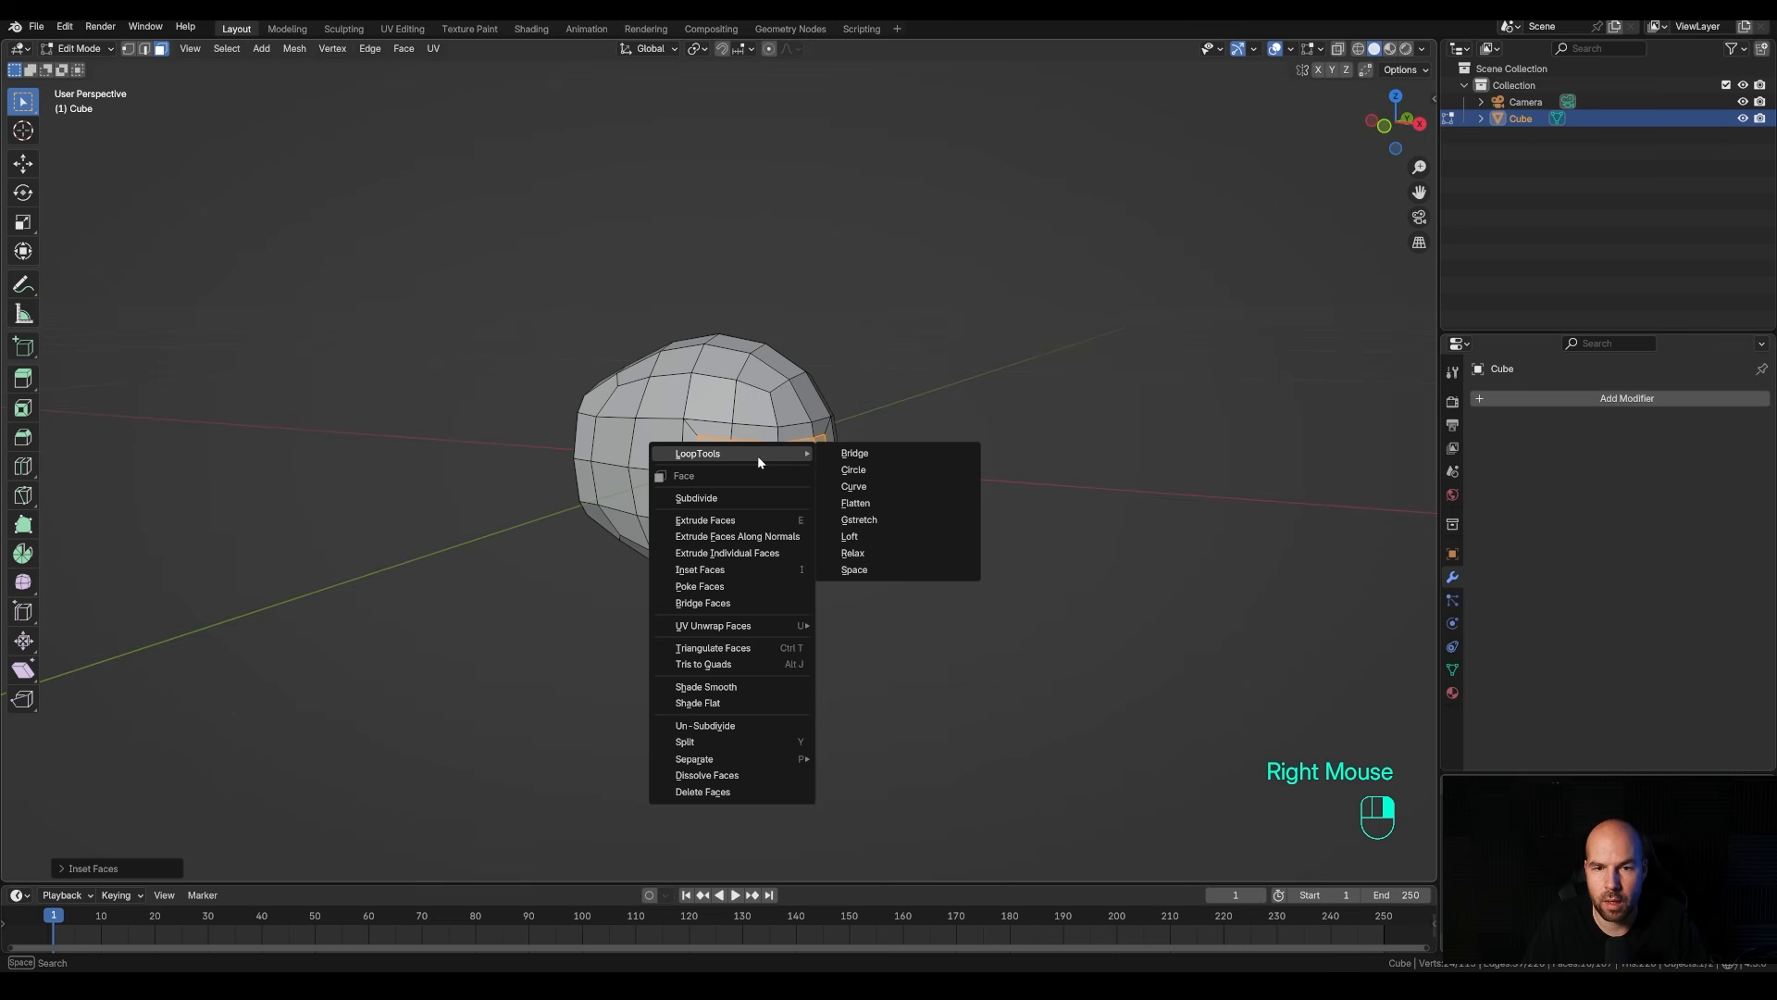
click(860, 469)
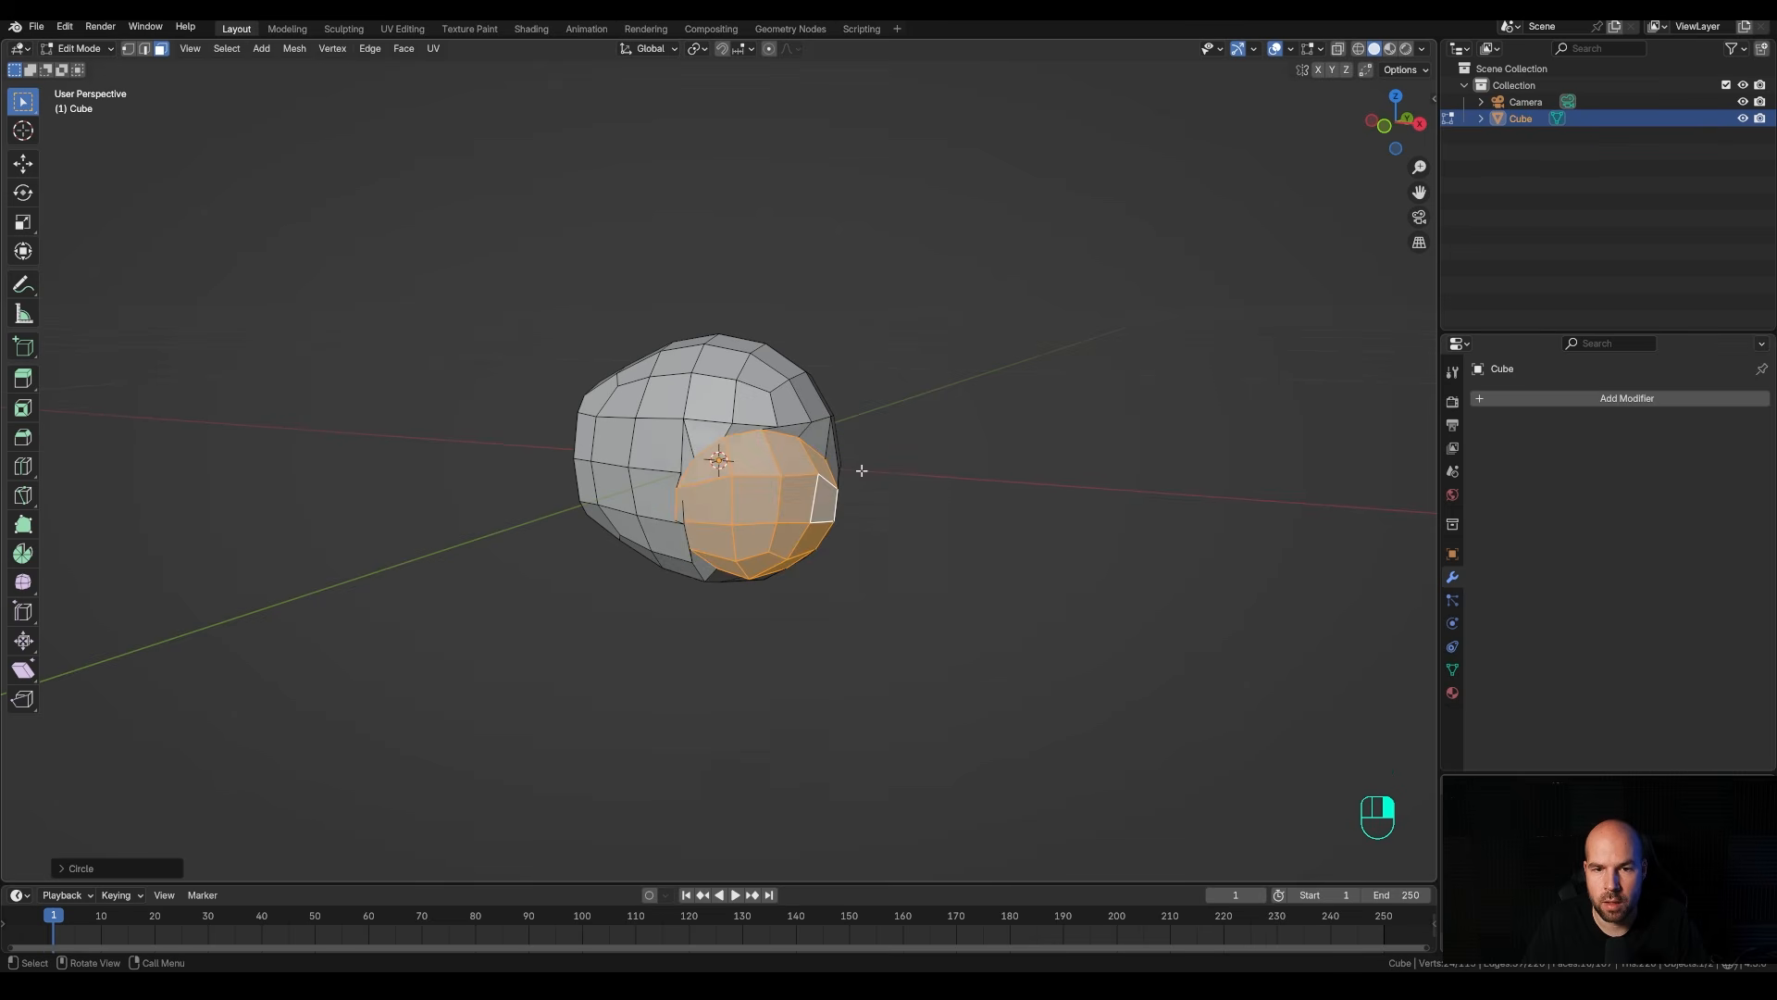
Move the circular face patch about 0.036 m out of the body, forward and downward, and adjust its position from the front.
middle_drag(701, 505, 1059, 469)
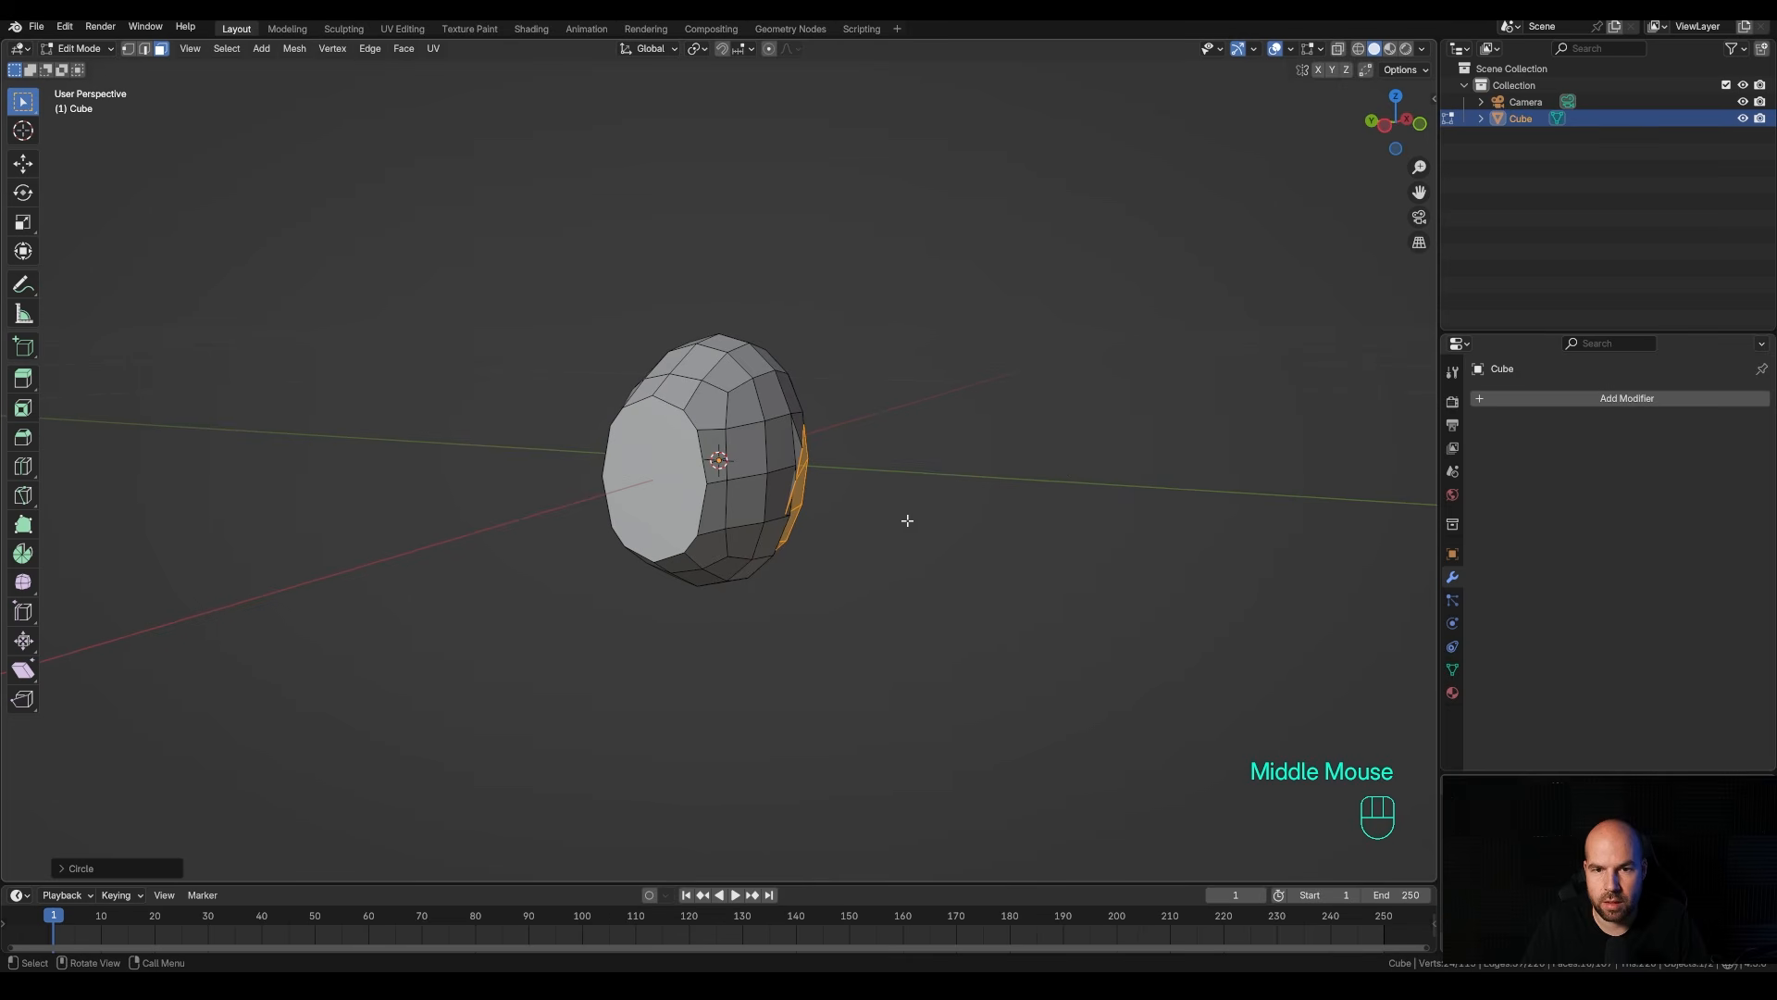
key(g)
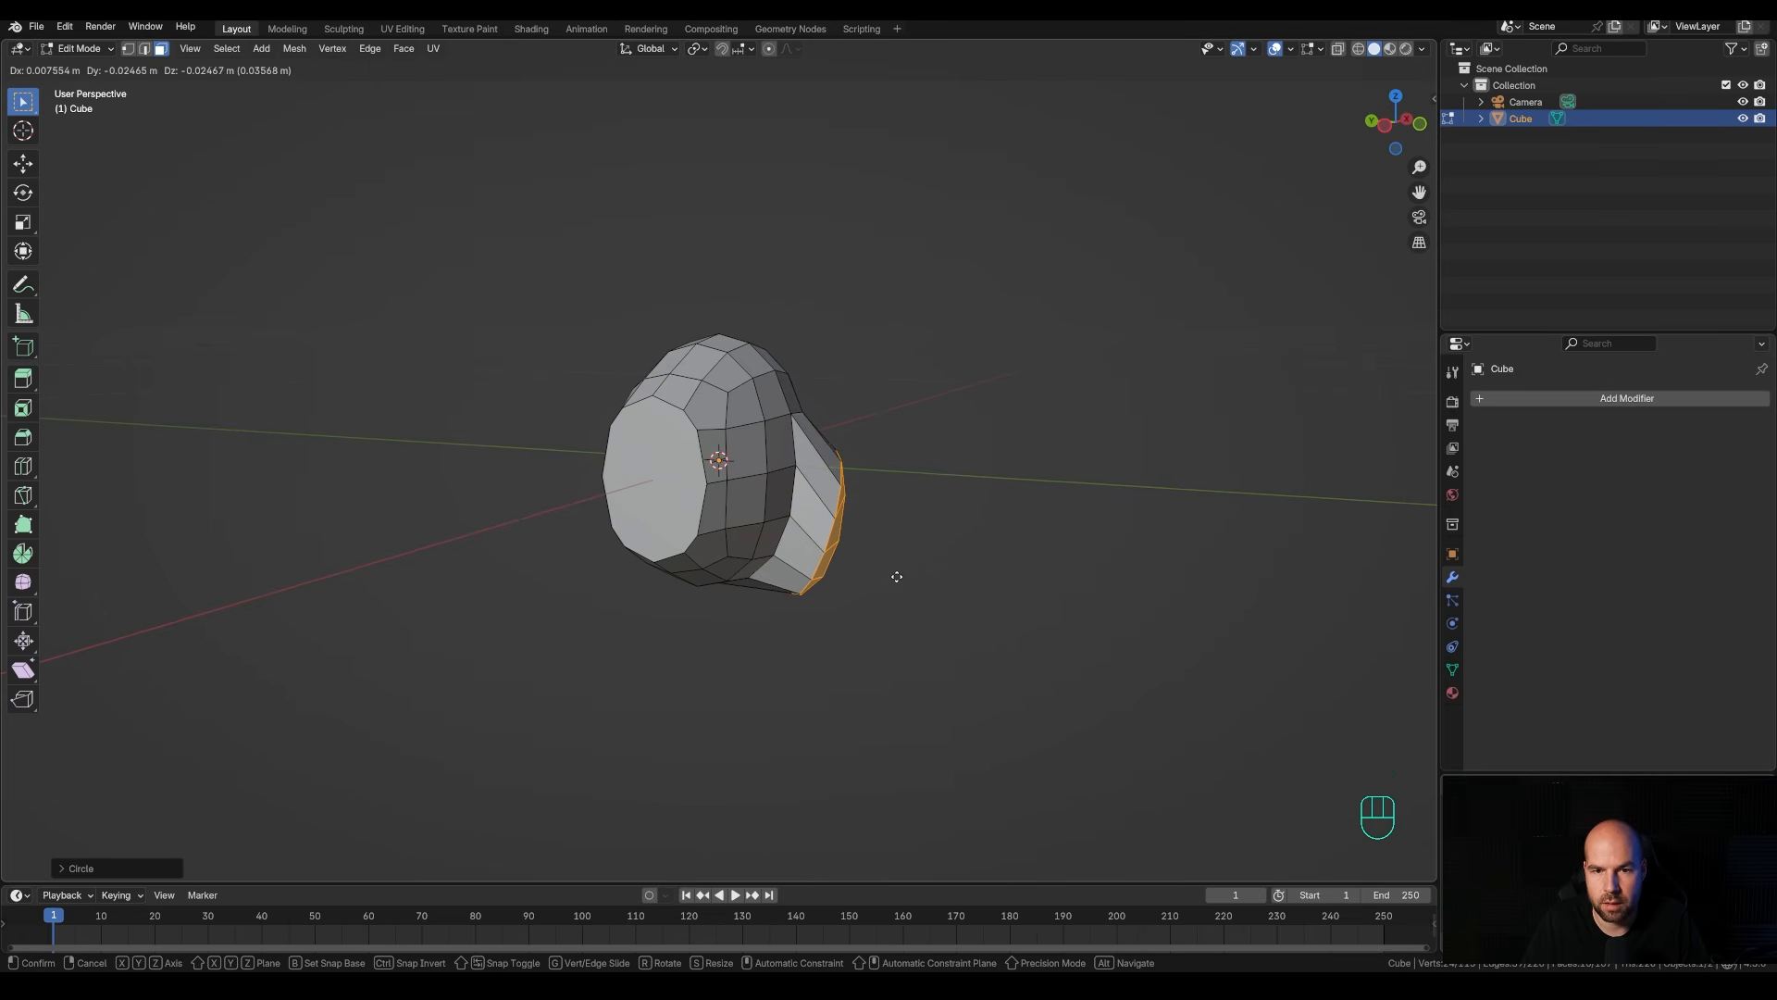
click(896, 575)
middle_drag(916, 579, 852, 626)
key(g)
click(868, 626)
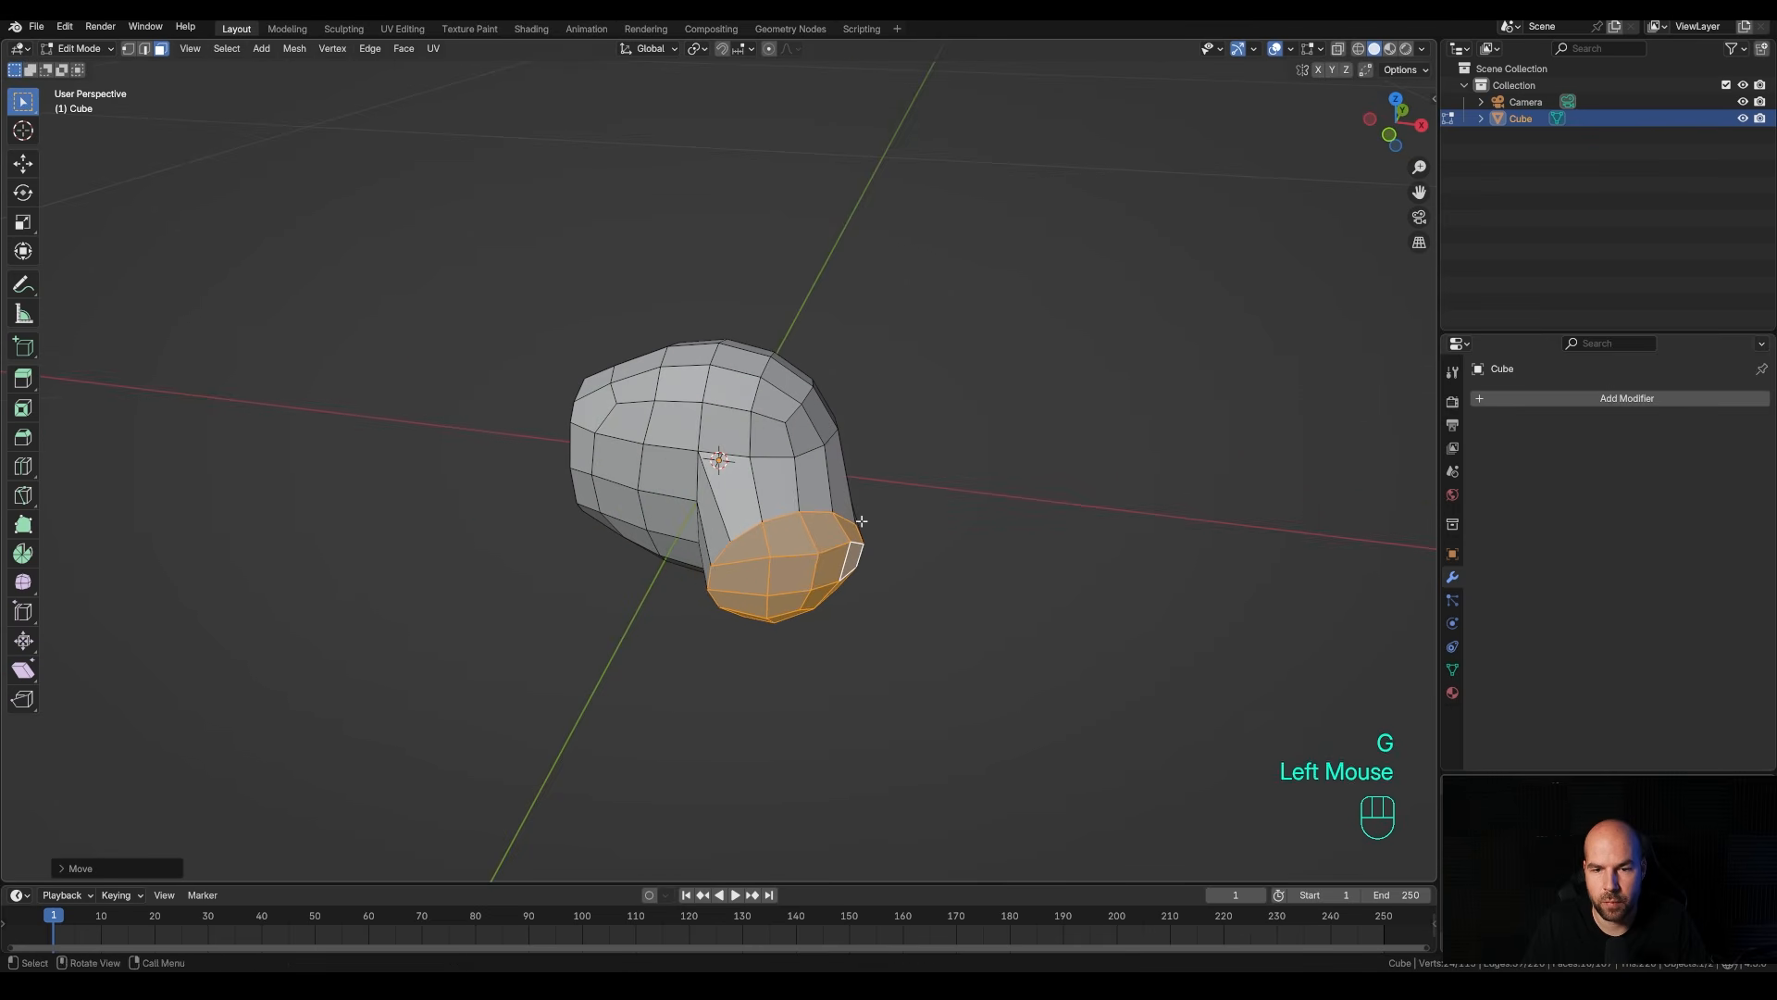
Delete the faces of the circular patch to leave the limb stub open at its end.
key(x)
click(807, 598)
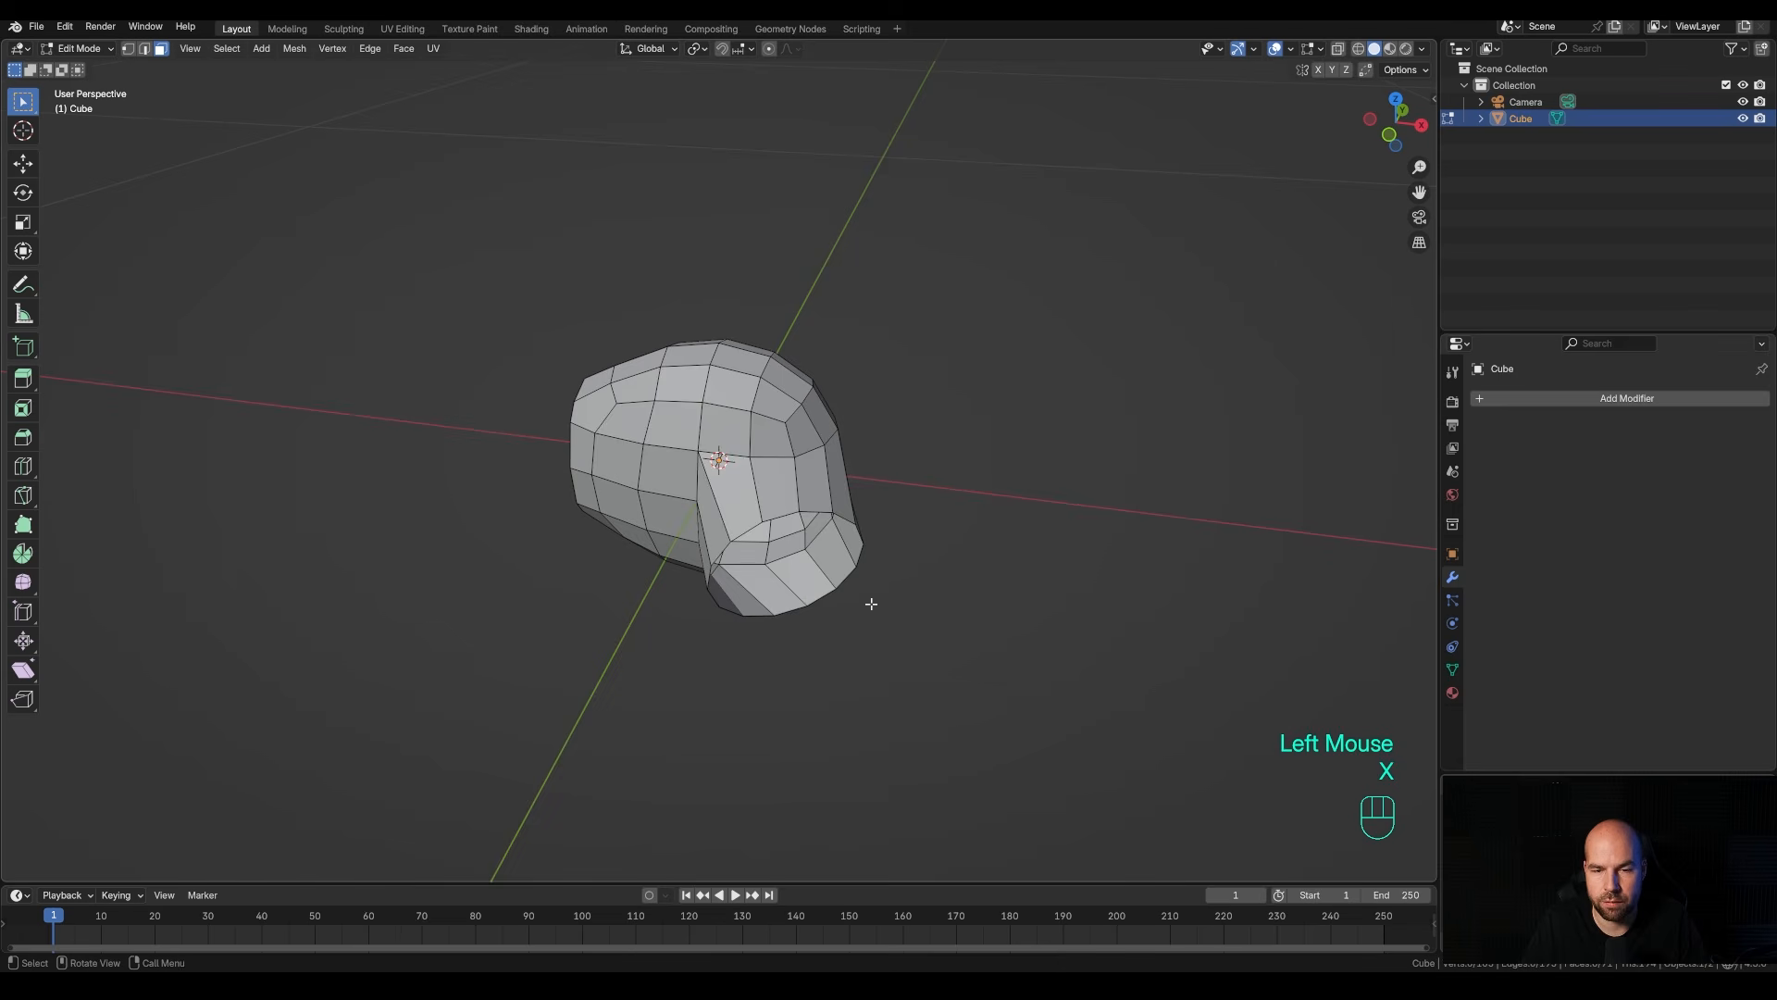
middle_drag(869, 595, 801, 473)
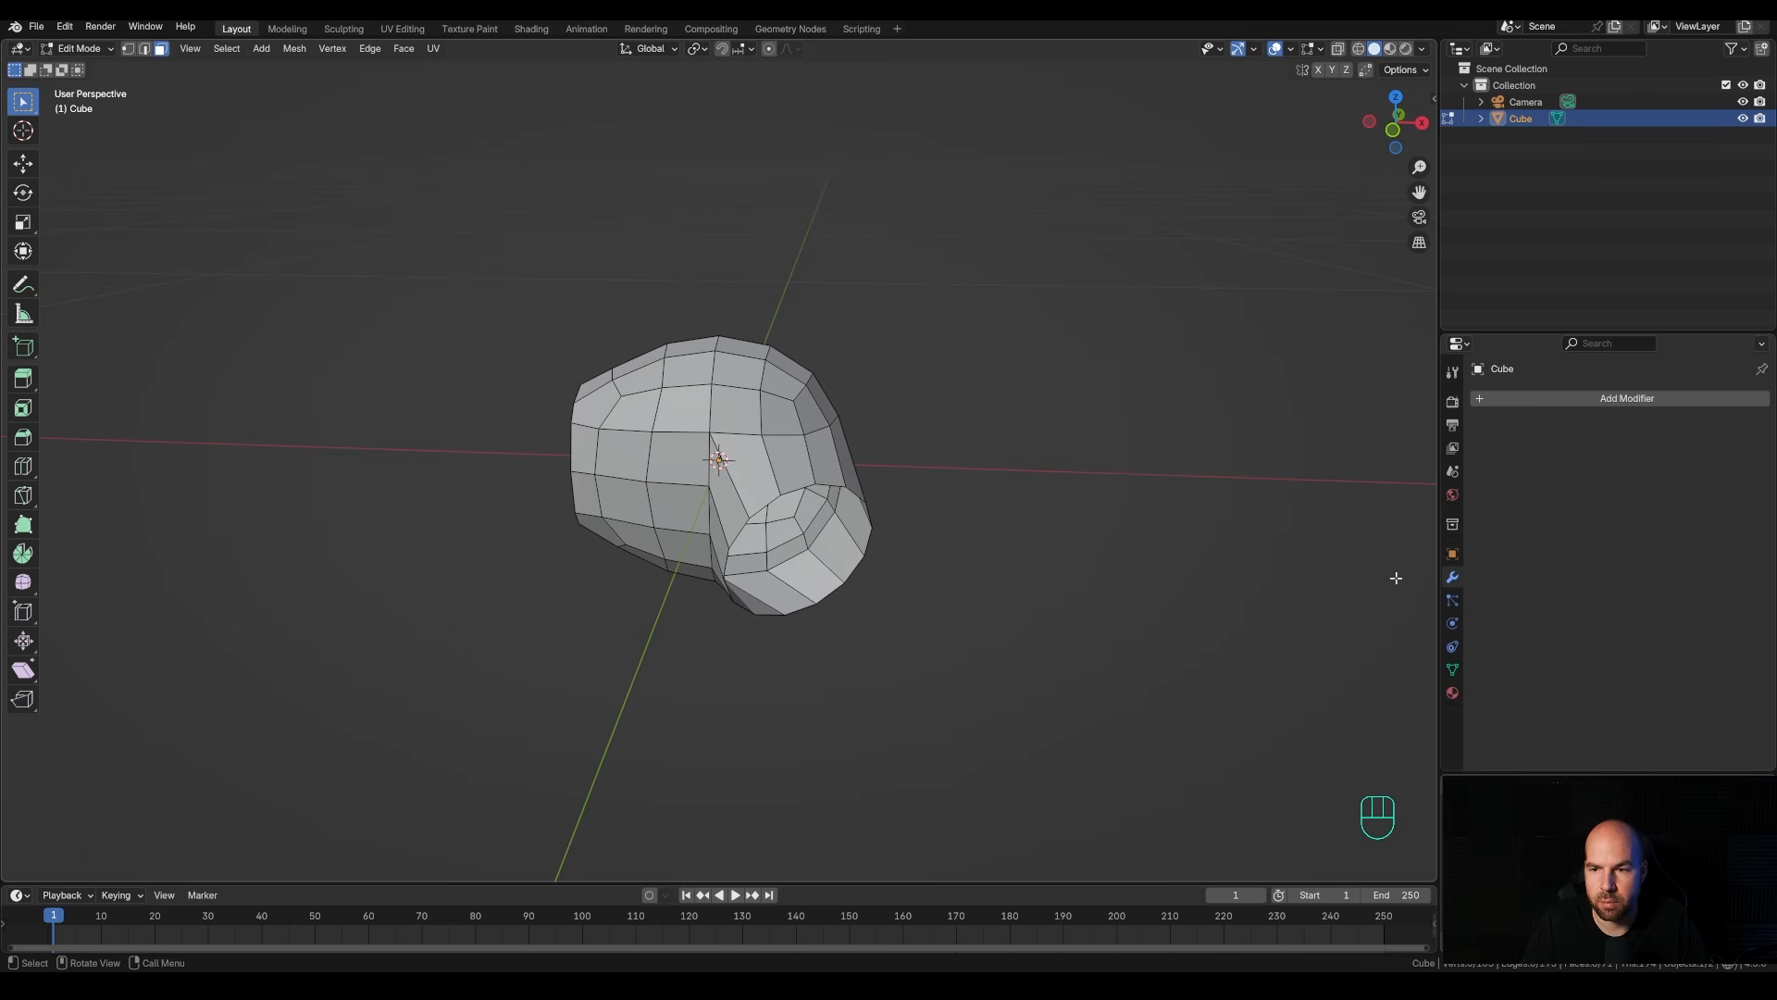
Add a Subdivision Surface modifier to the mesh and set its viewport level to 2.
click(1499, 398)
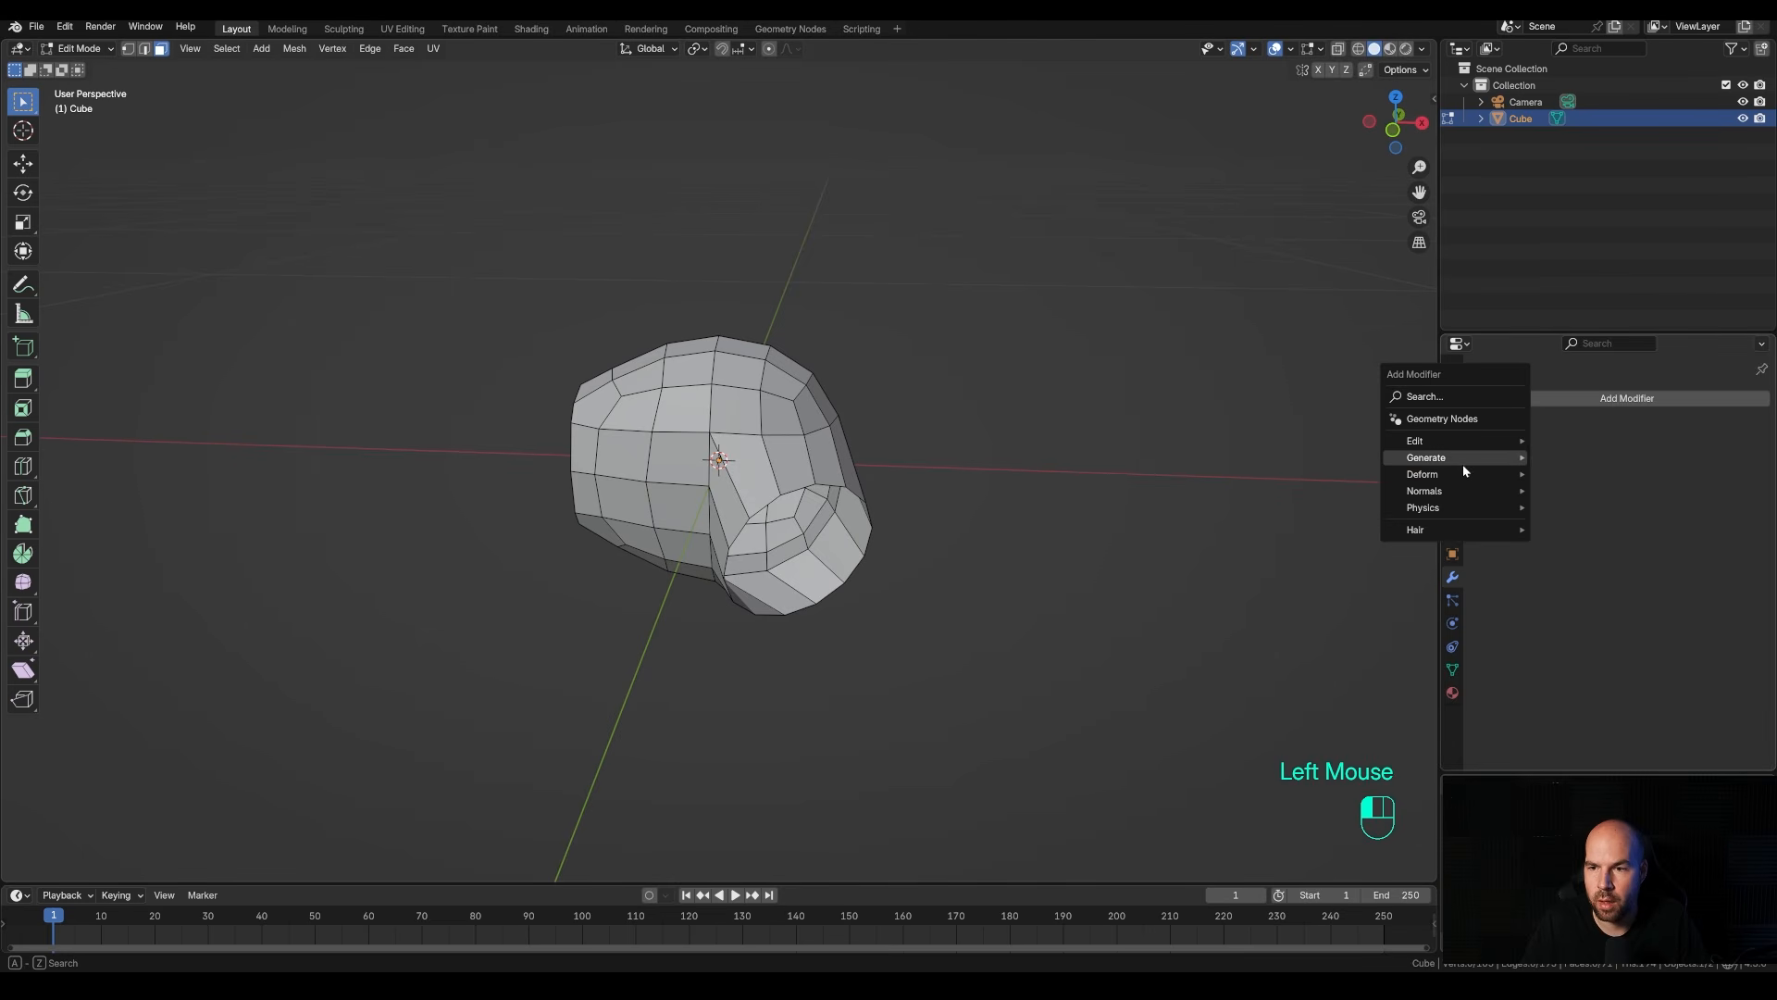
mouse_move(1487, 460)
click(1591, 674)
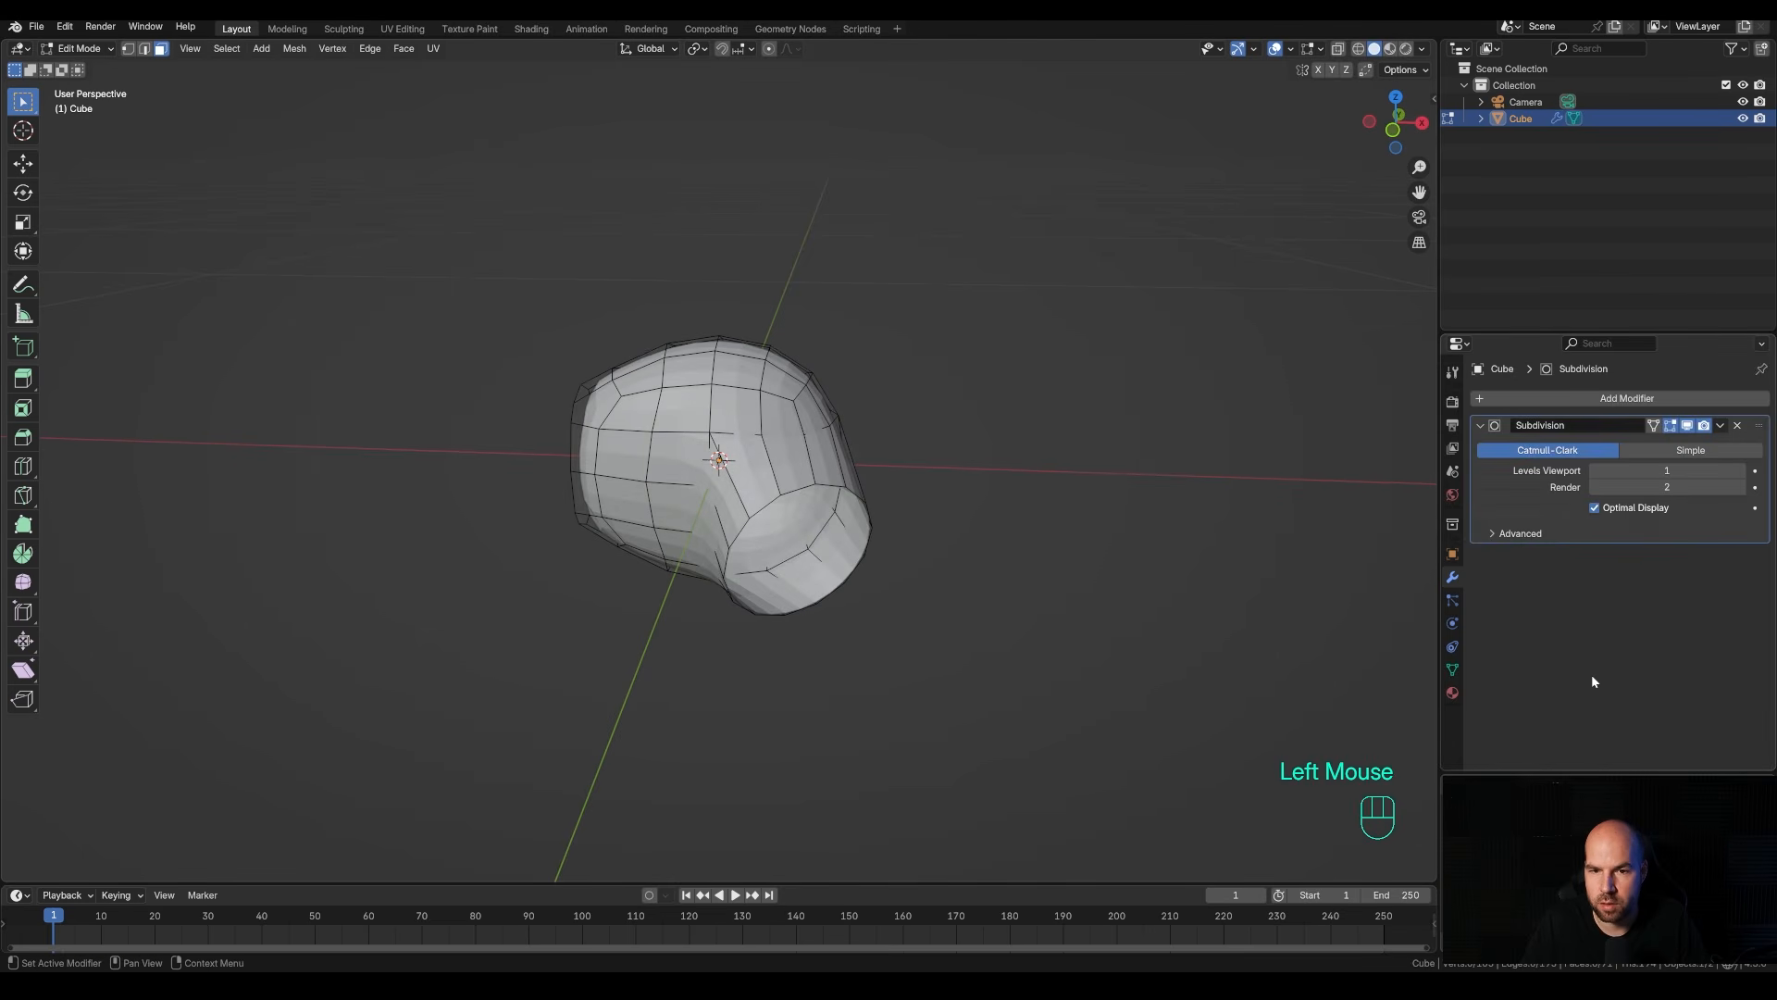
click(1736, 470)
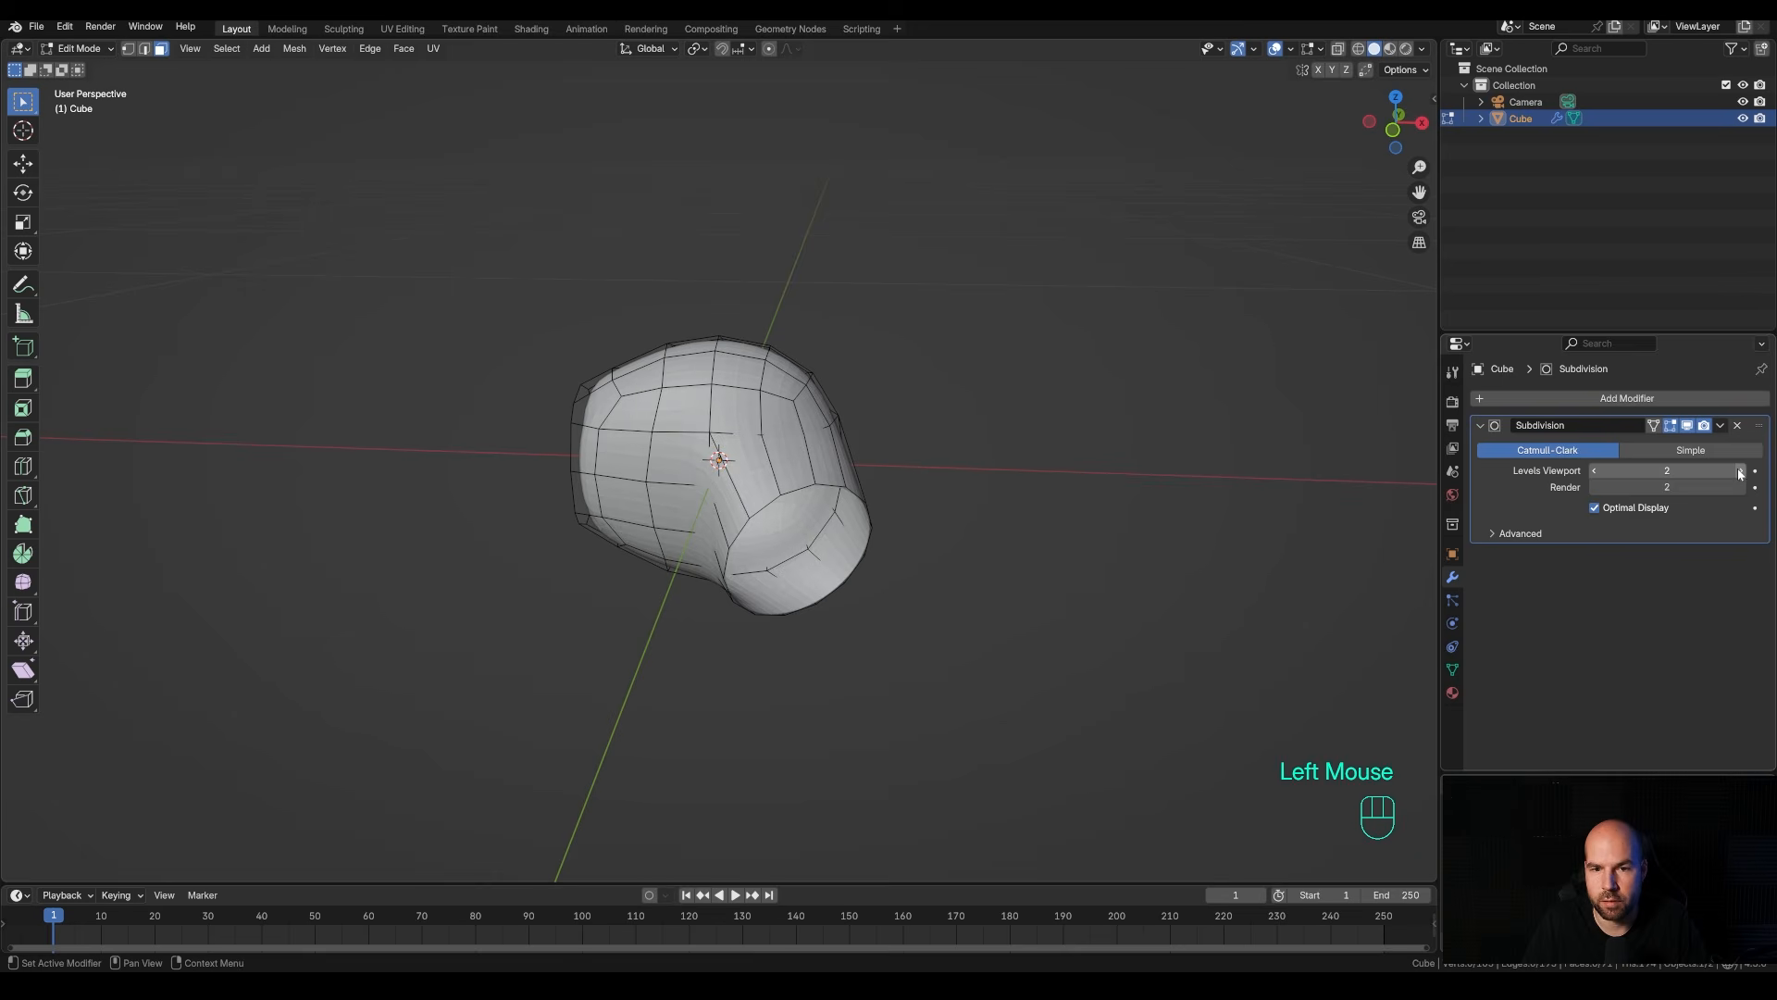
Select the edge loop around the stub's opening in edge mode and scale it to about 0.74.
middle_drag(881, 586, 928, 455)
key(2)
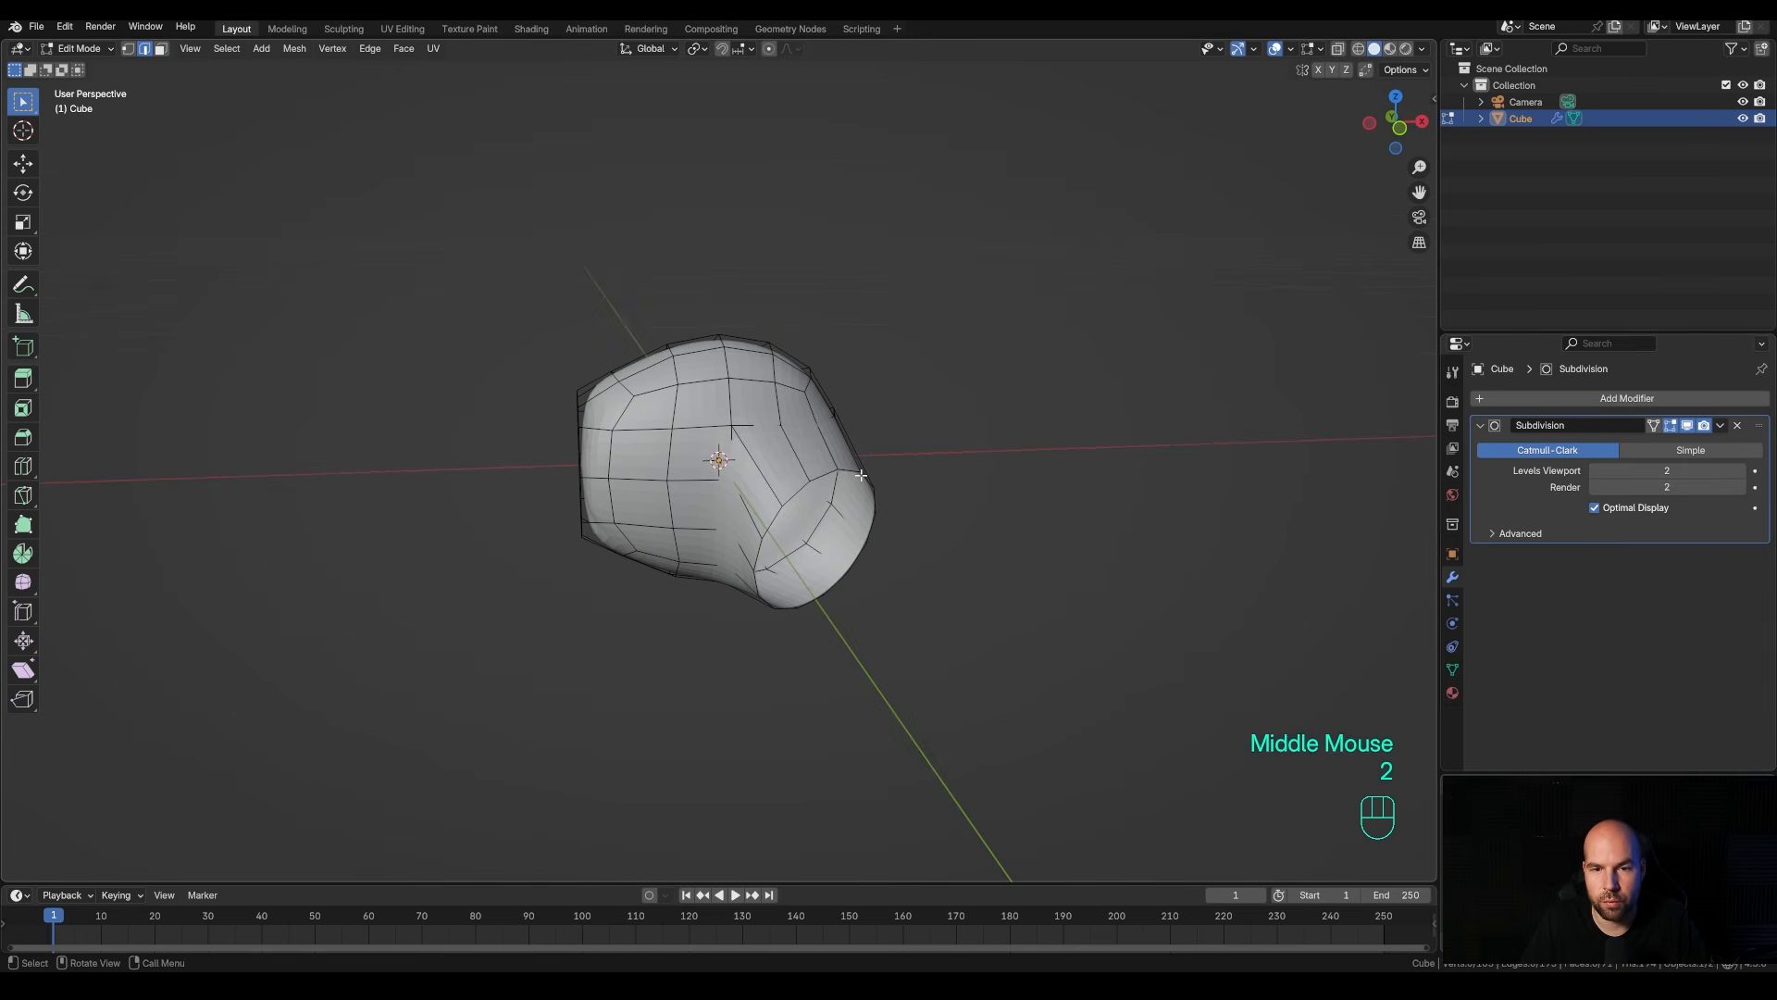
mouse_move(870, 498)
middle_down()
mouse_move(968, 503)
mouse_move(892, 492)
middle_up()
key(s)
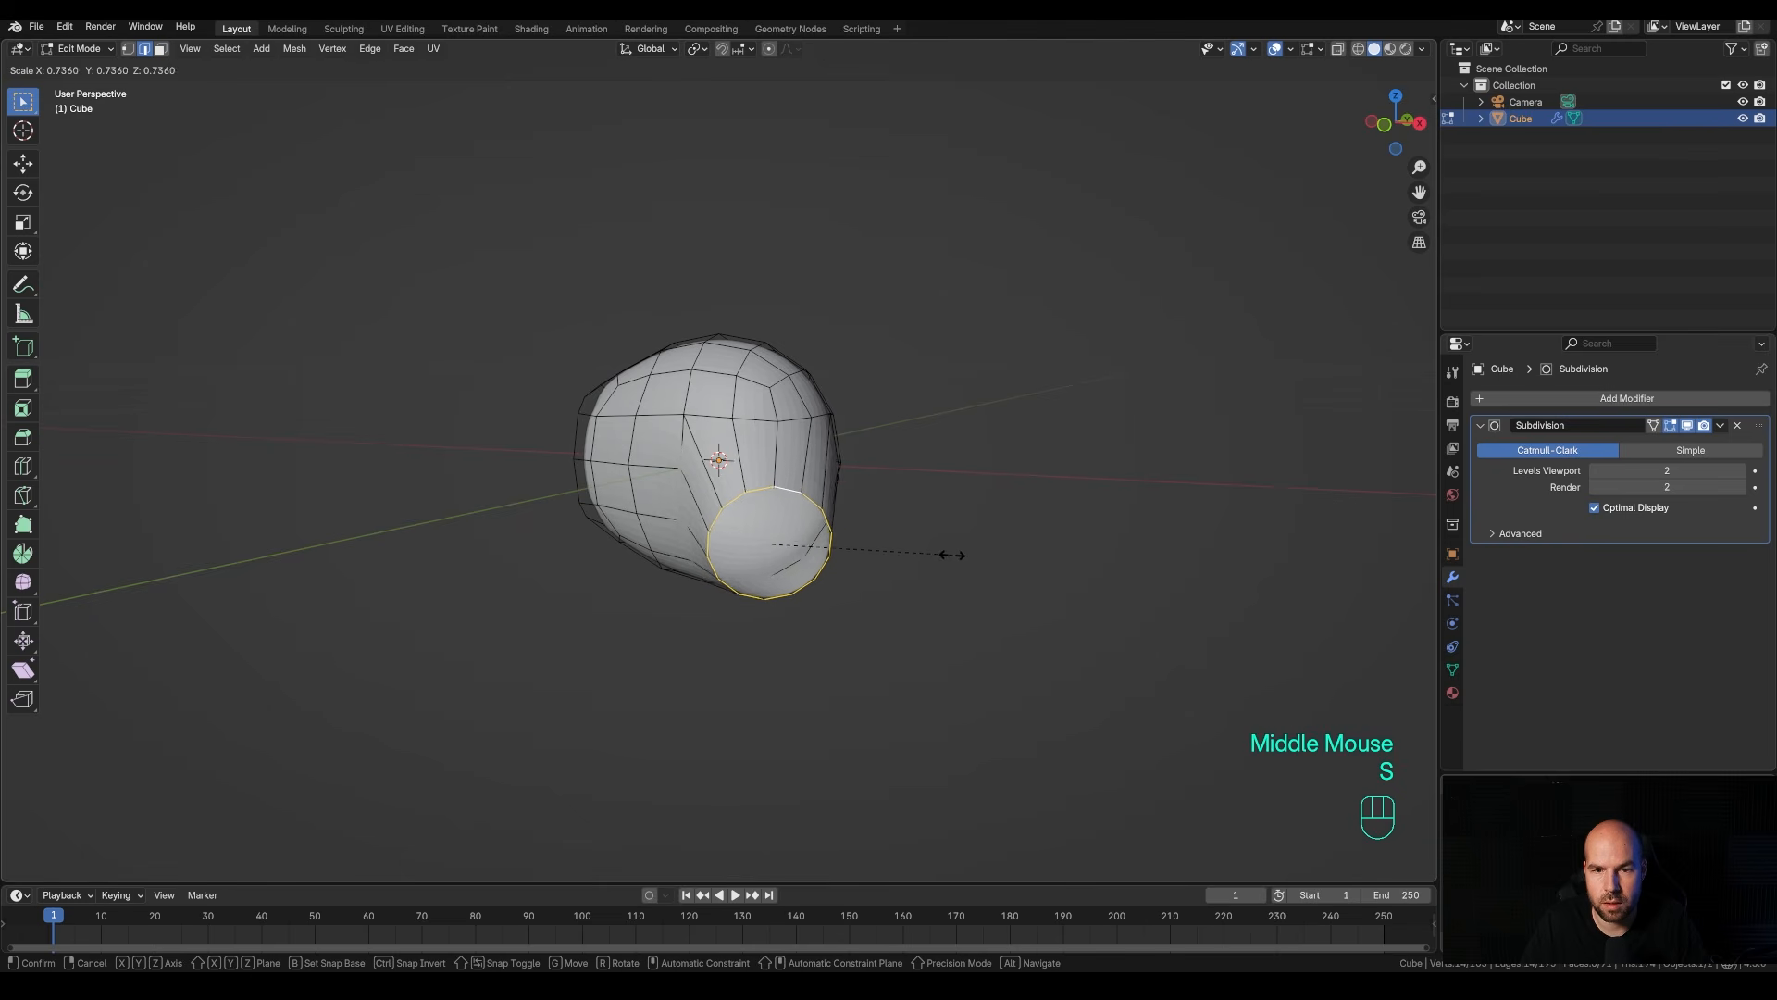
click(940, 551)
Rotate the opening's edge loop about 36° to face more downward, and move it about 0.02 m down.
middle_drag(941, 552, 999, 503)
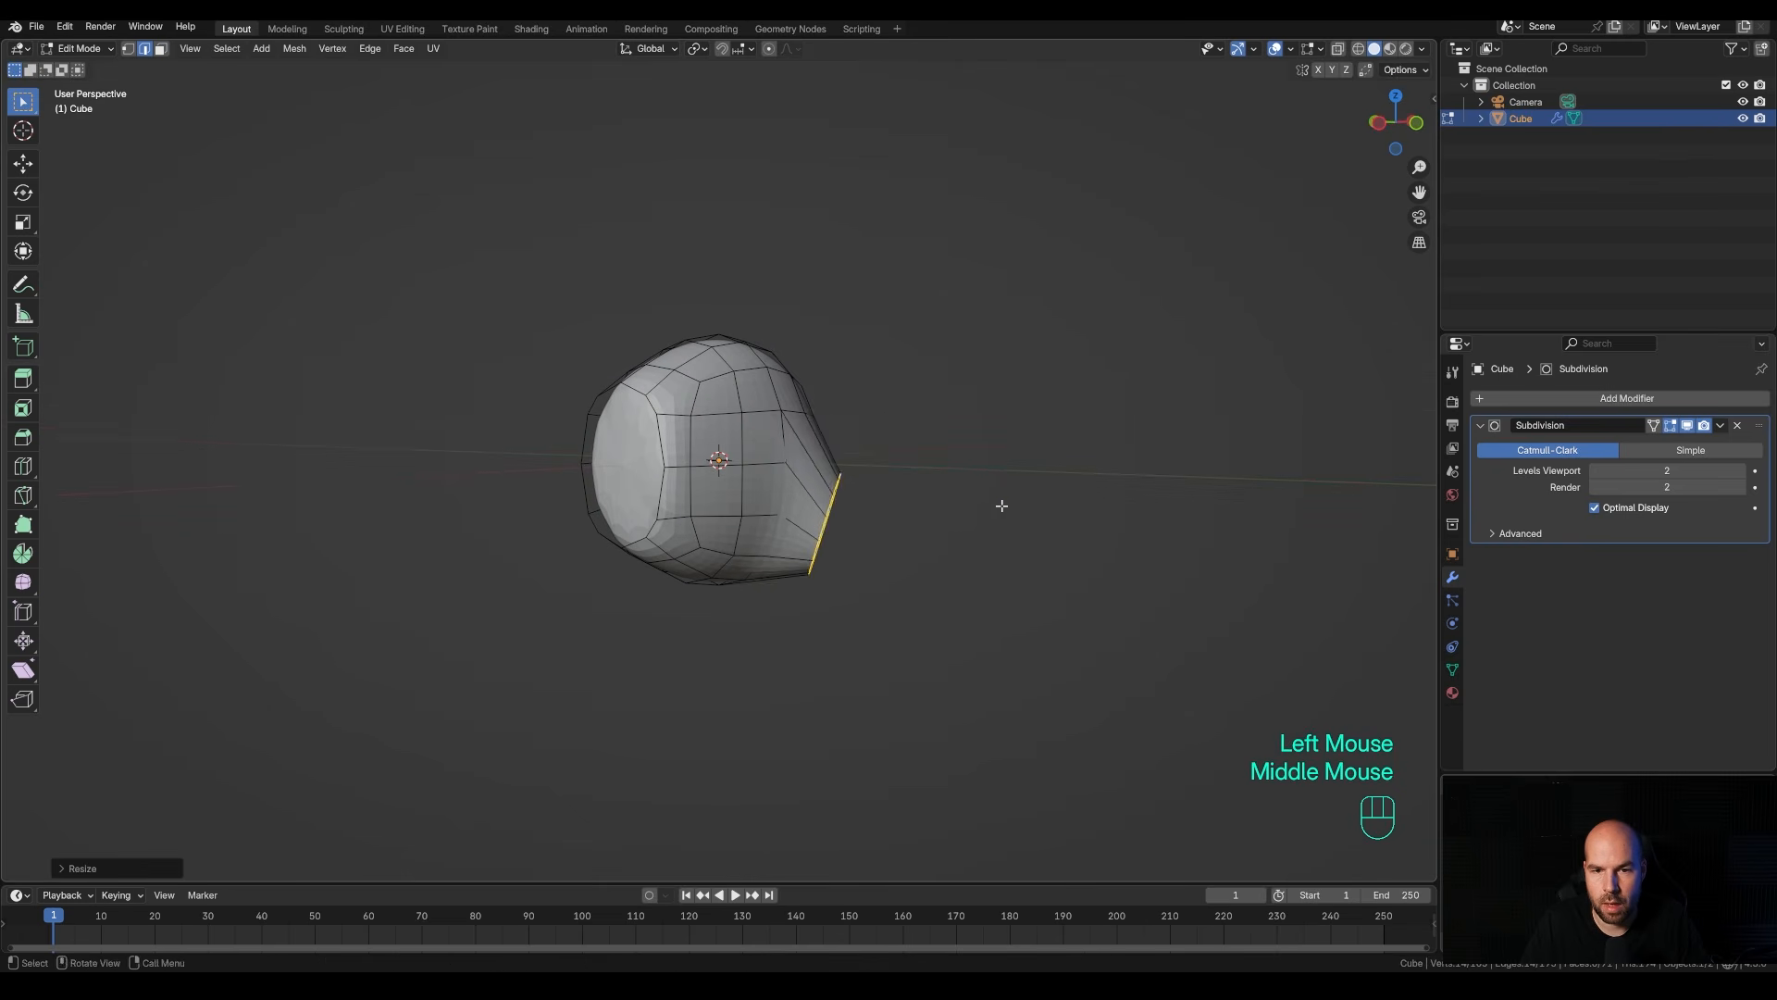
key(r)
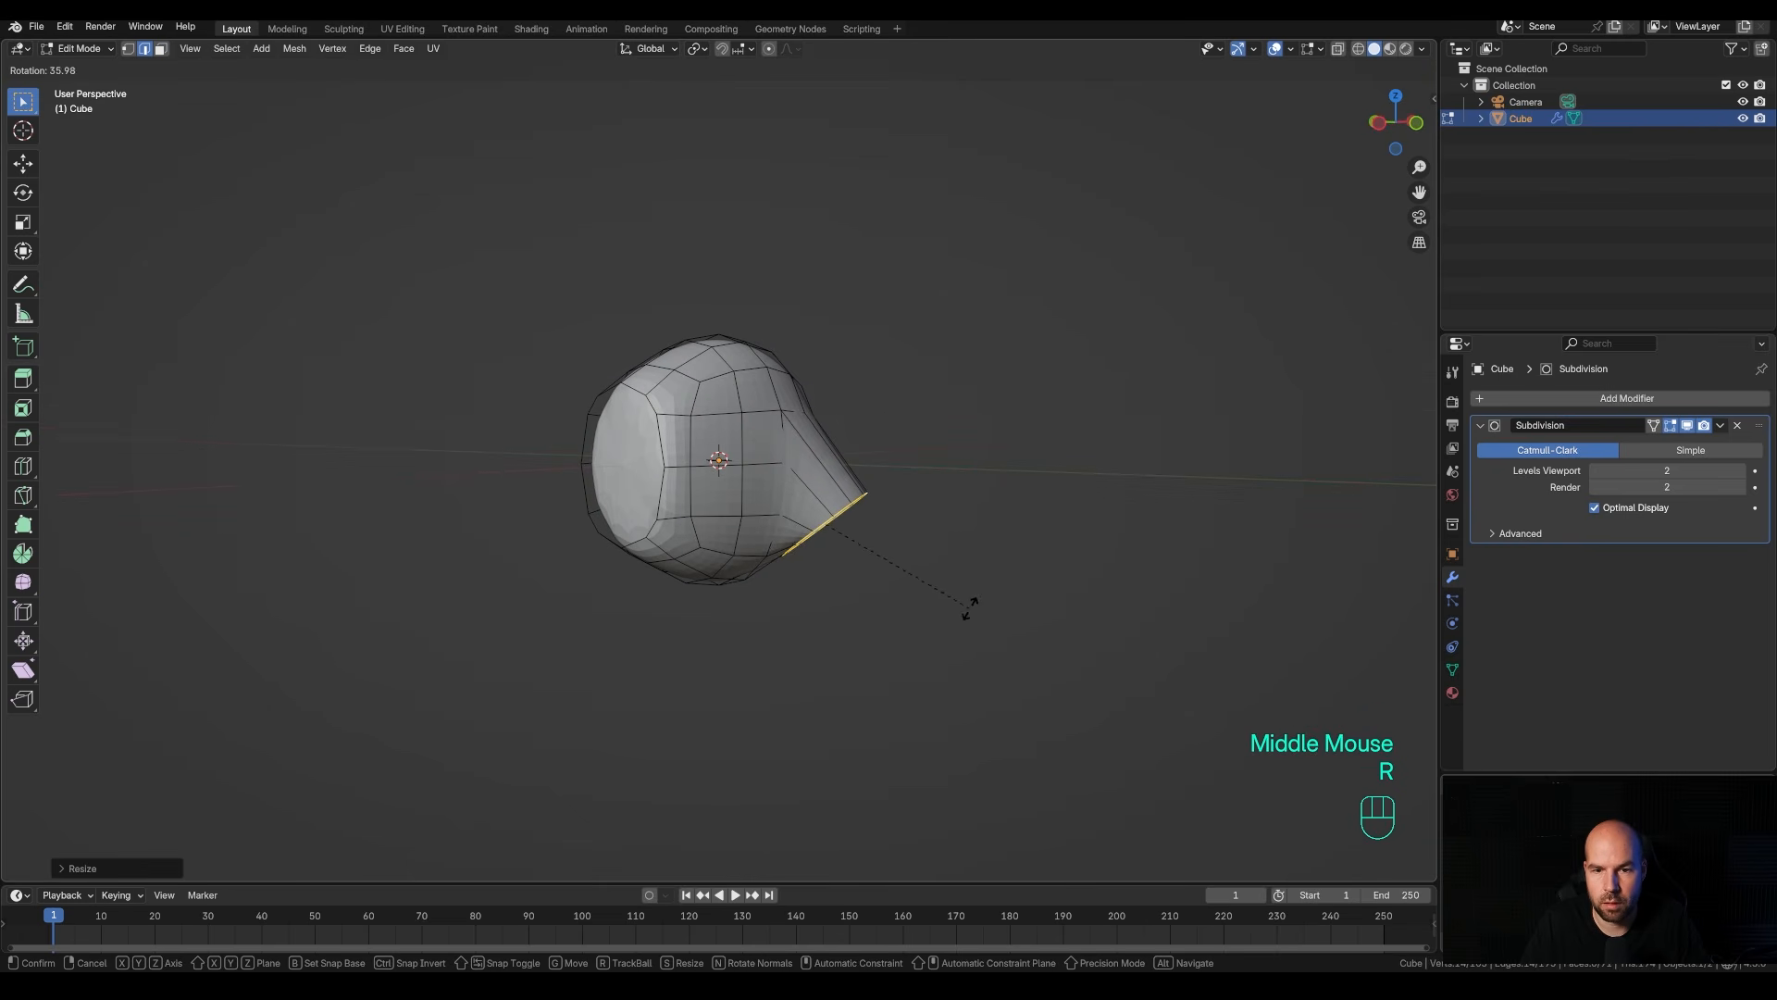
click(969, 608)
key(g)
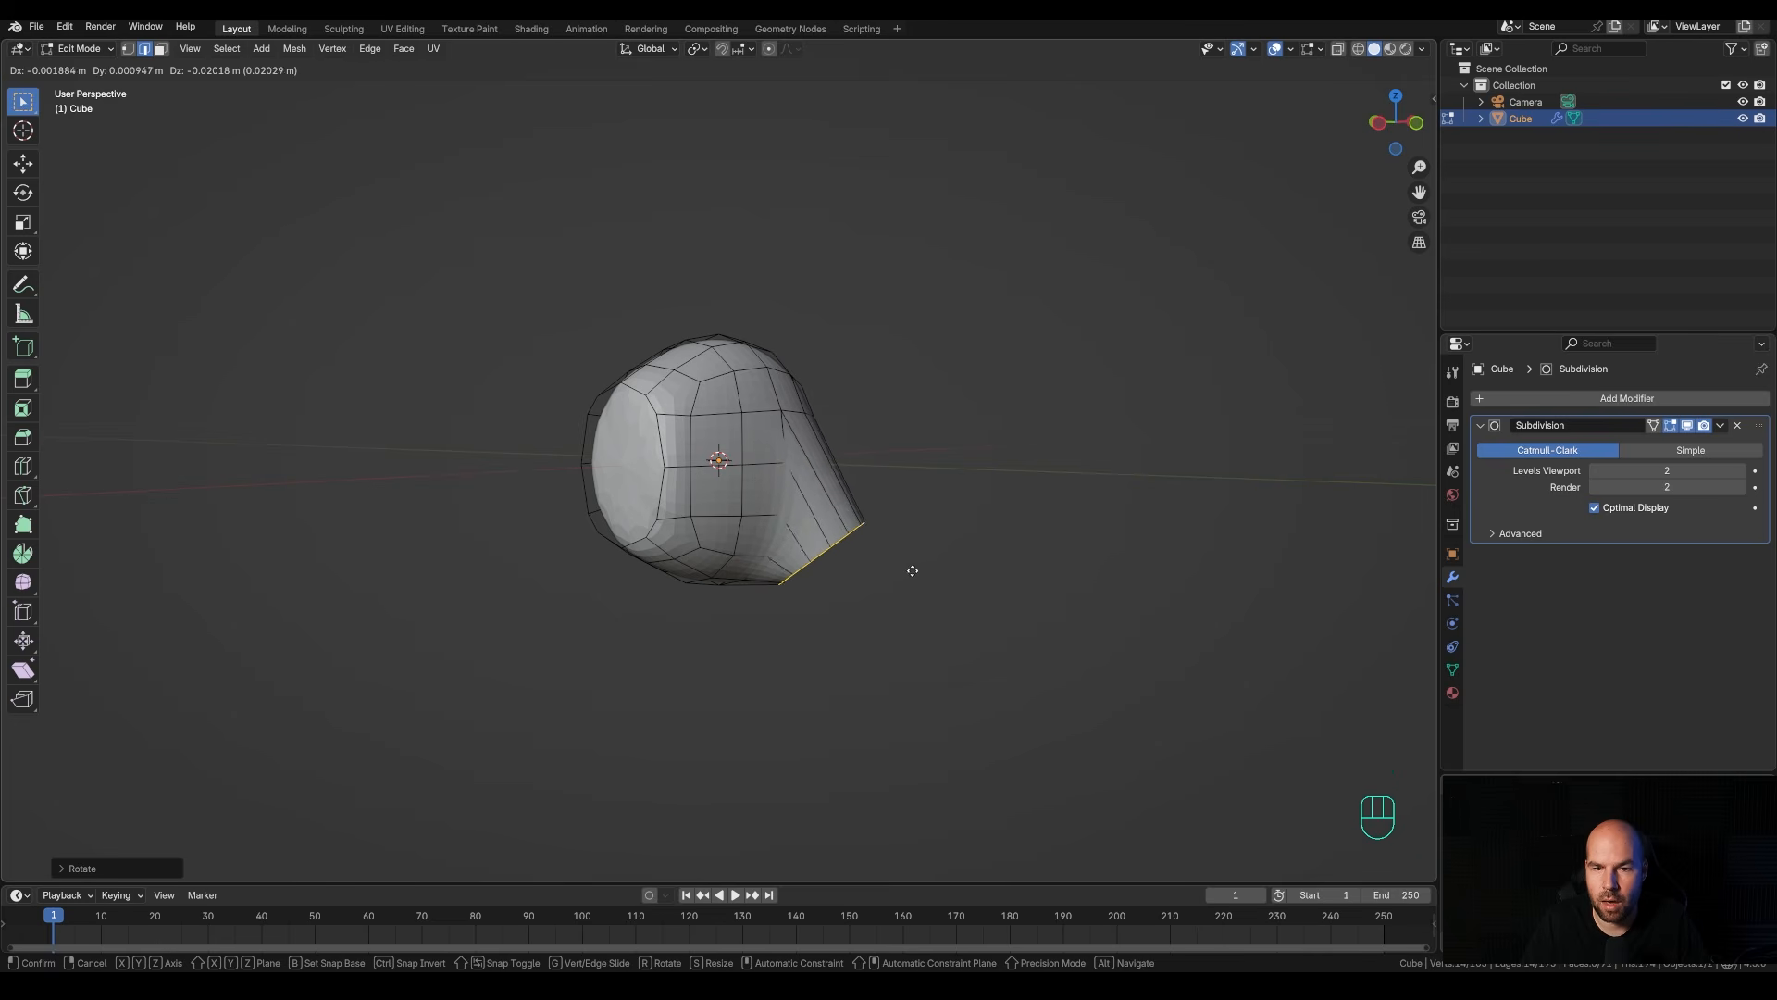
click(891, 576)
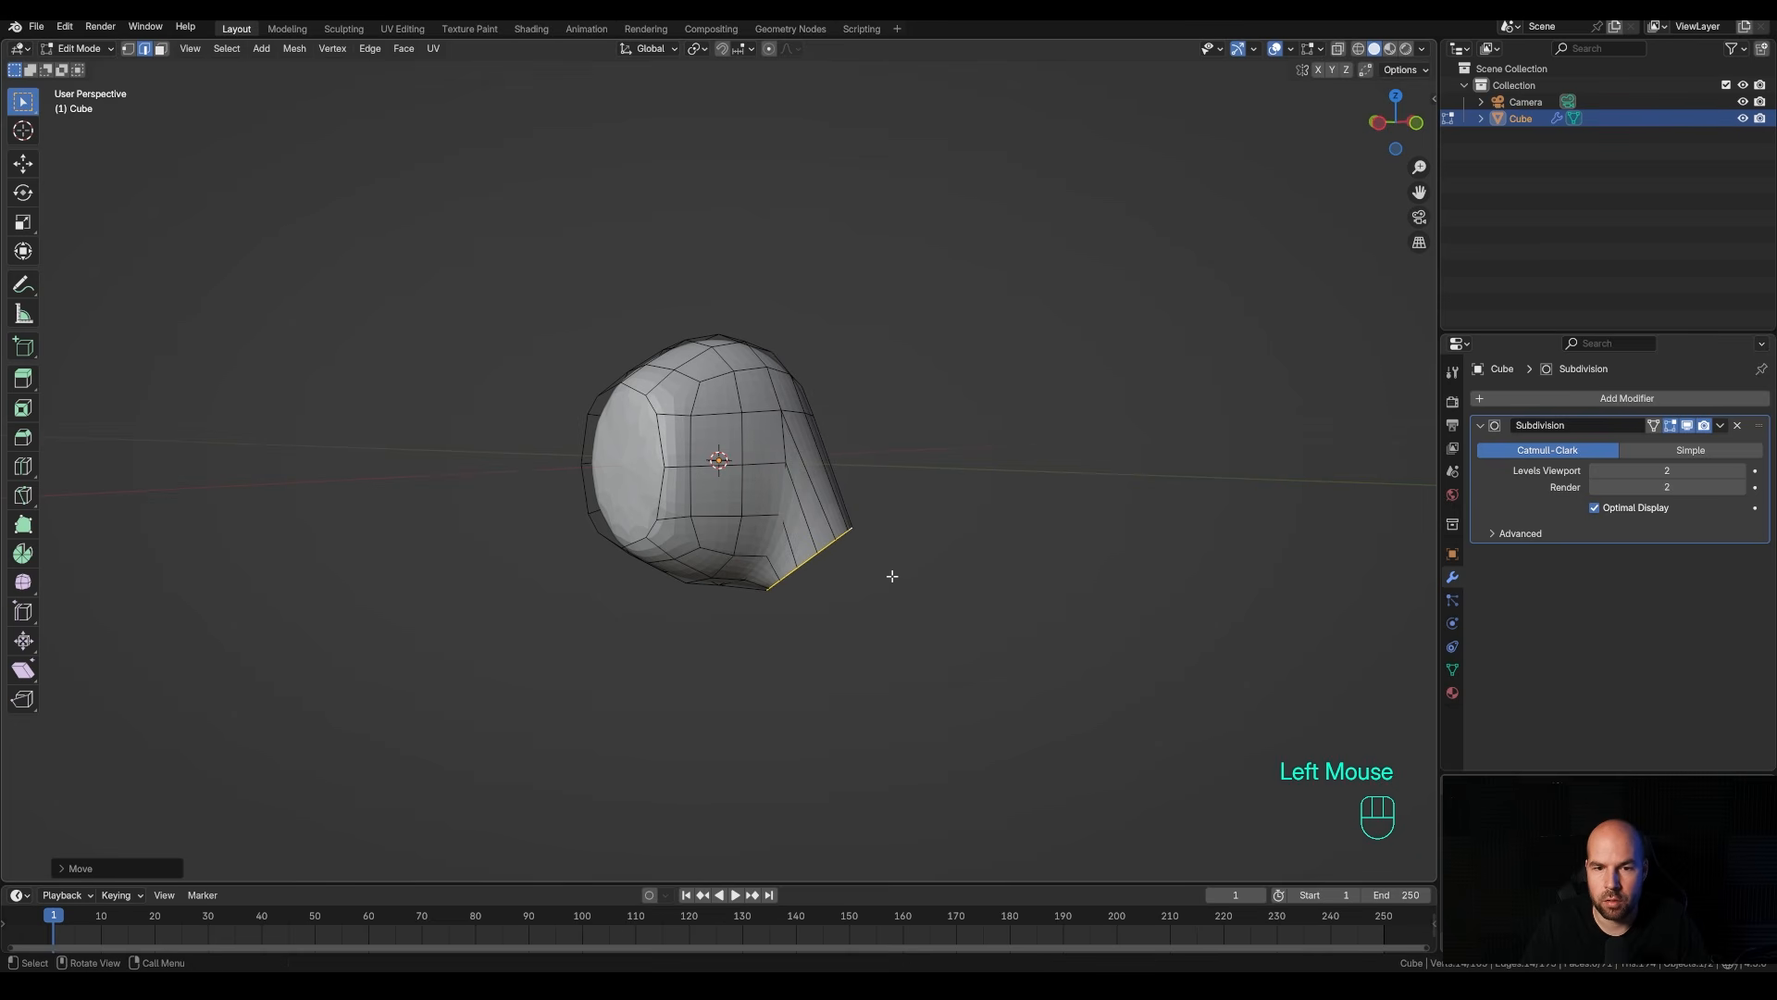
Reposition the edge loop around the stub's opening, finishing with a front-view move of about 0.004 m along X and 0.003 m up.
mouse_move(812, 583)
middle_down()
mouse_move(975, 603)
mouse_move(806, 608)
mouse_move(832, 610)
middle_up()
key(g)
click(967, 612)
key(KP_3)
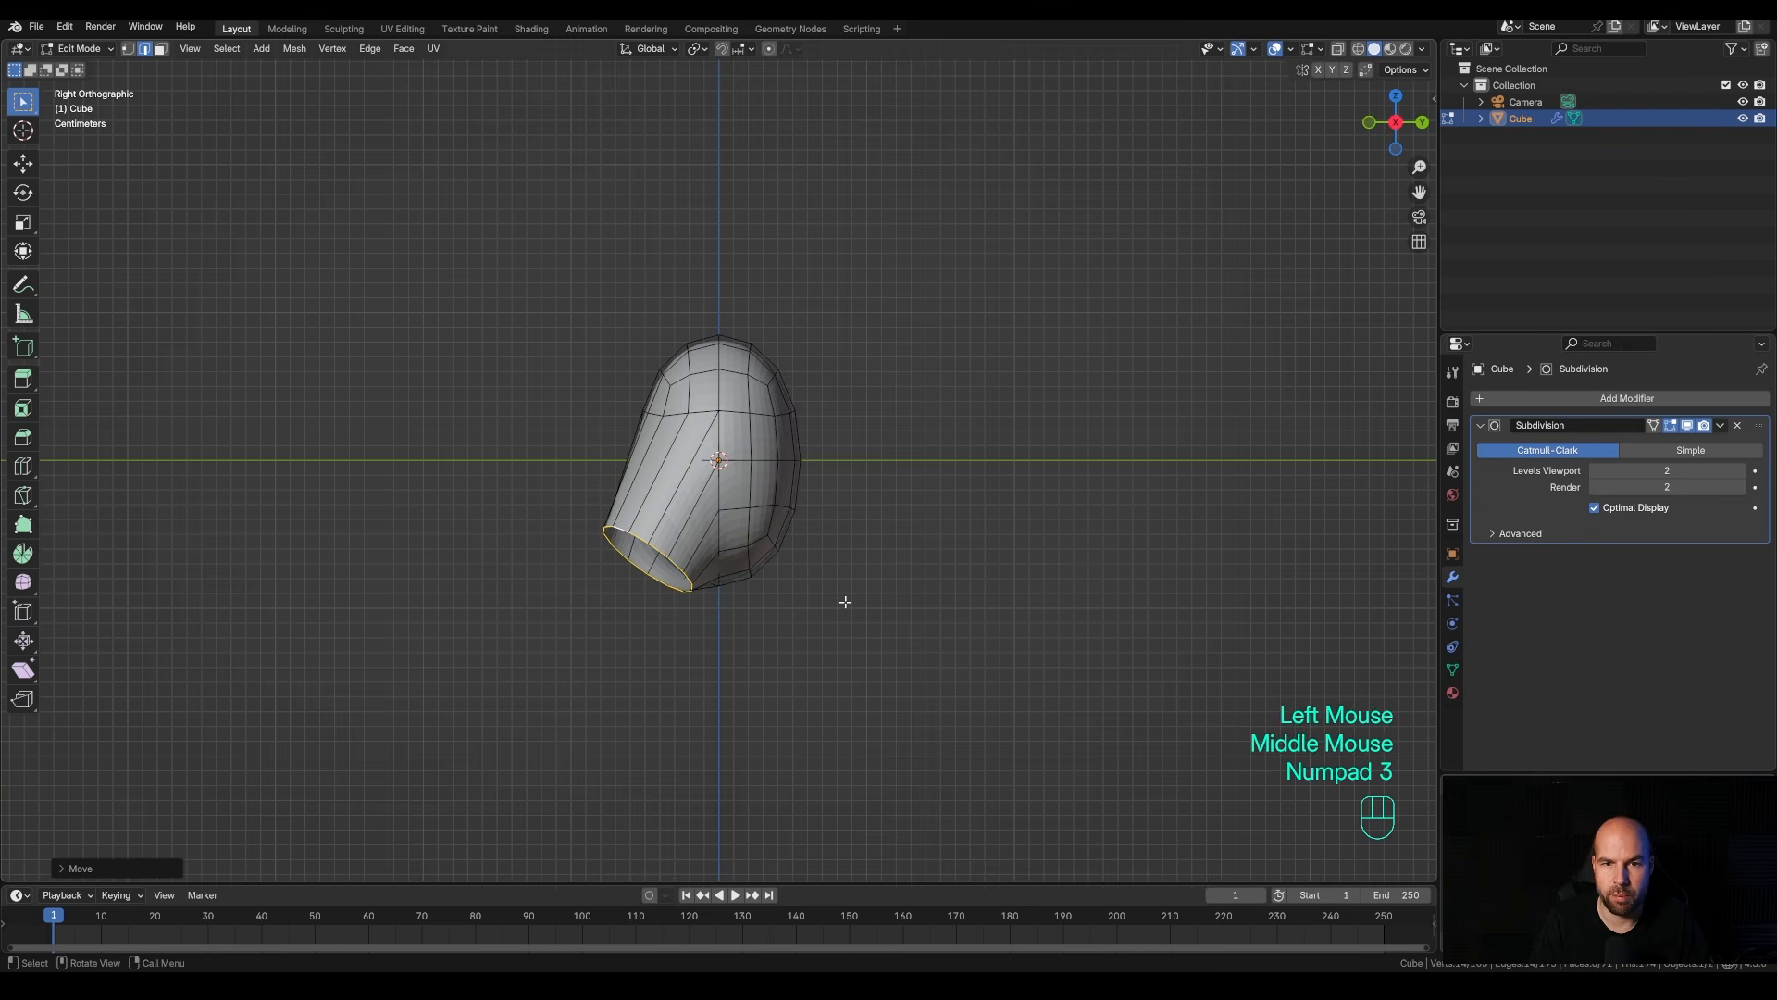
key(KP_1)
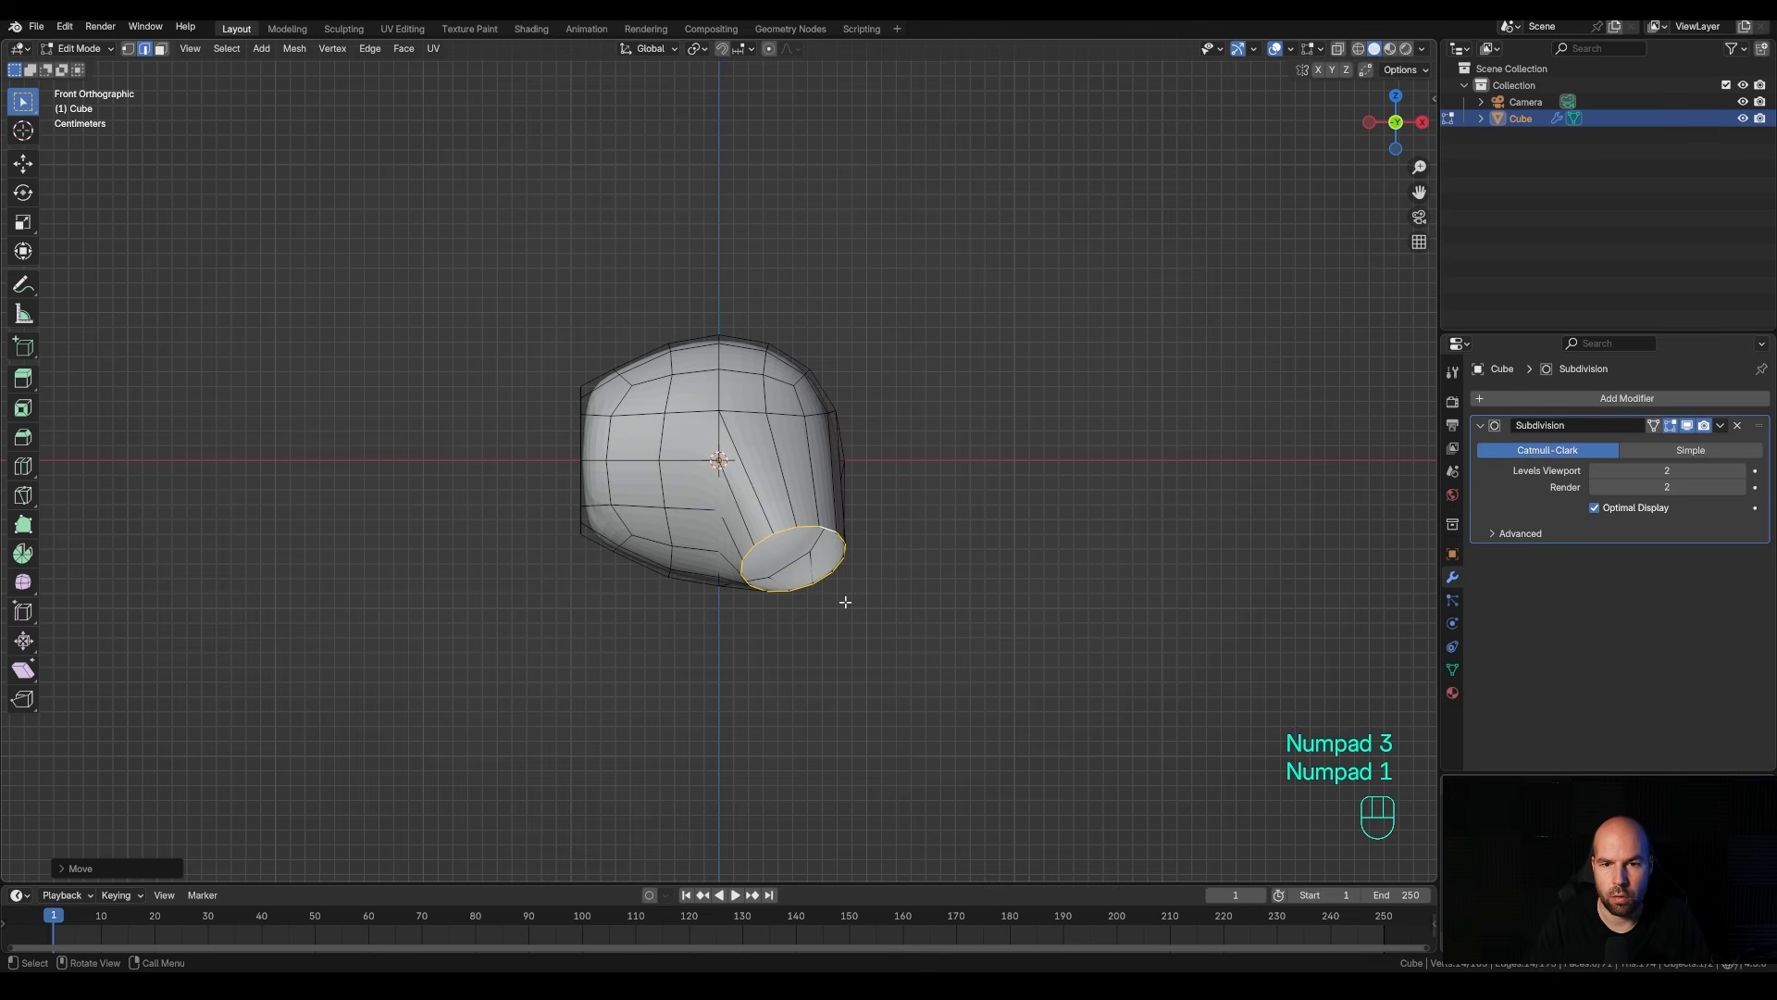
key(g)
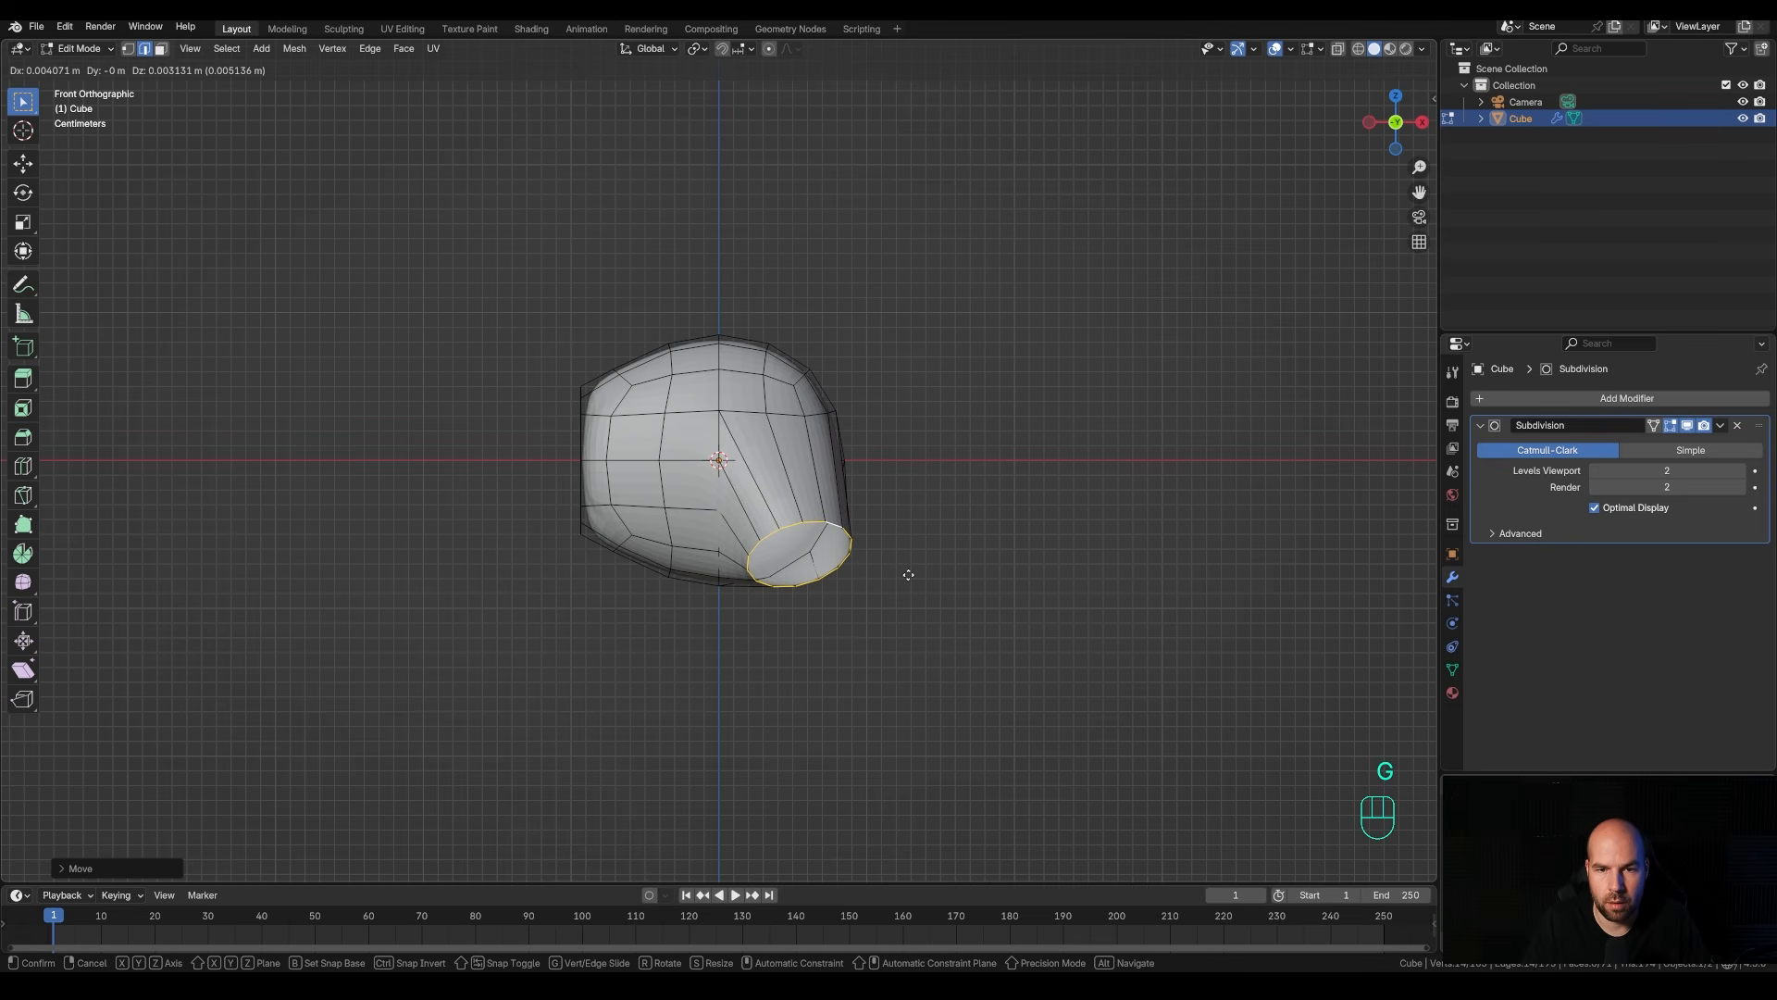
click(908, 575)
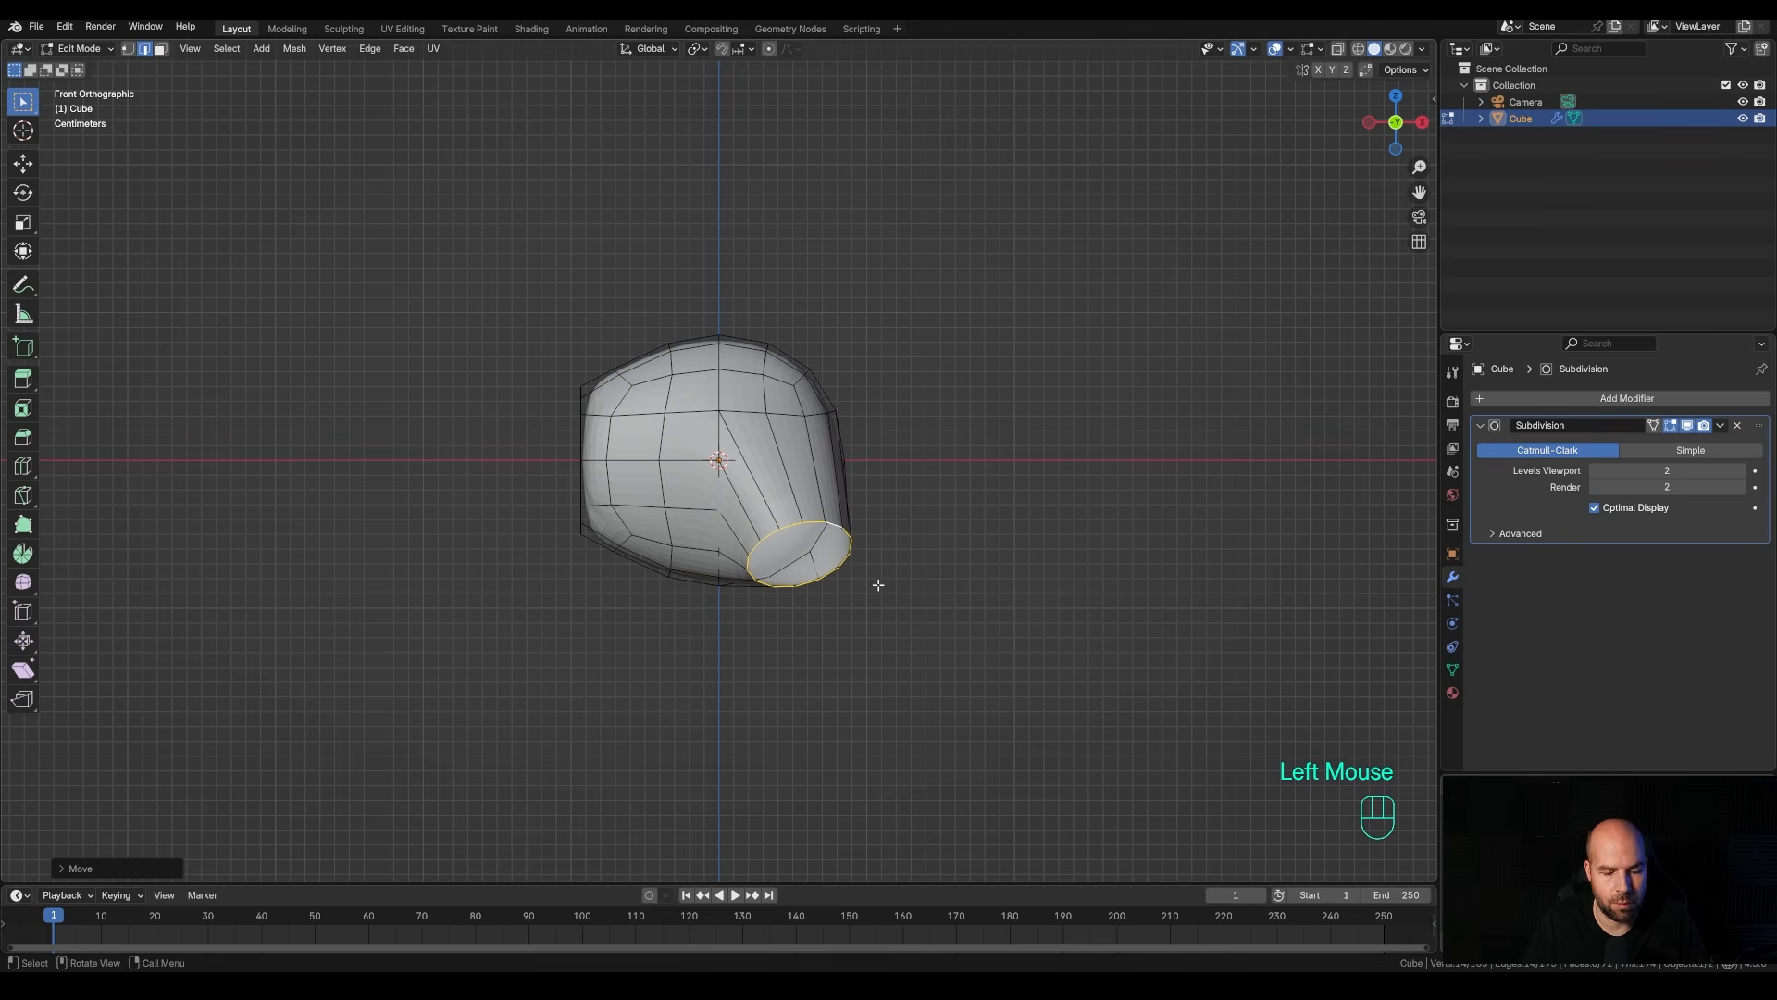
Extrude the opening's edge loop about 0.04 m down along Z and rotate it about 39° so it faces the ground.
key(e)
key(z)
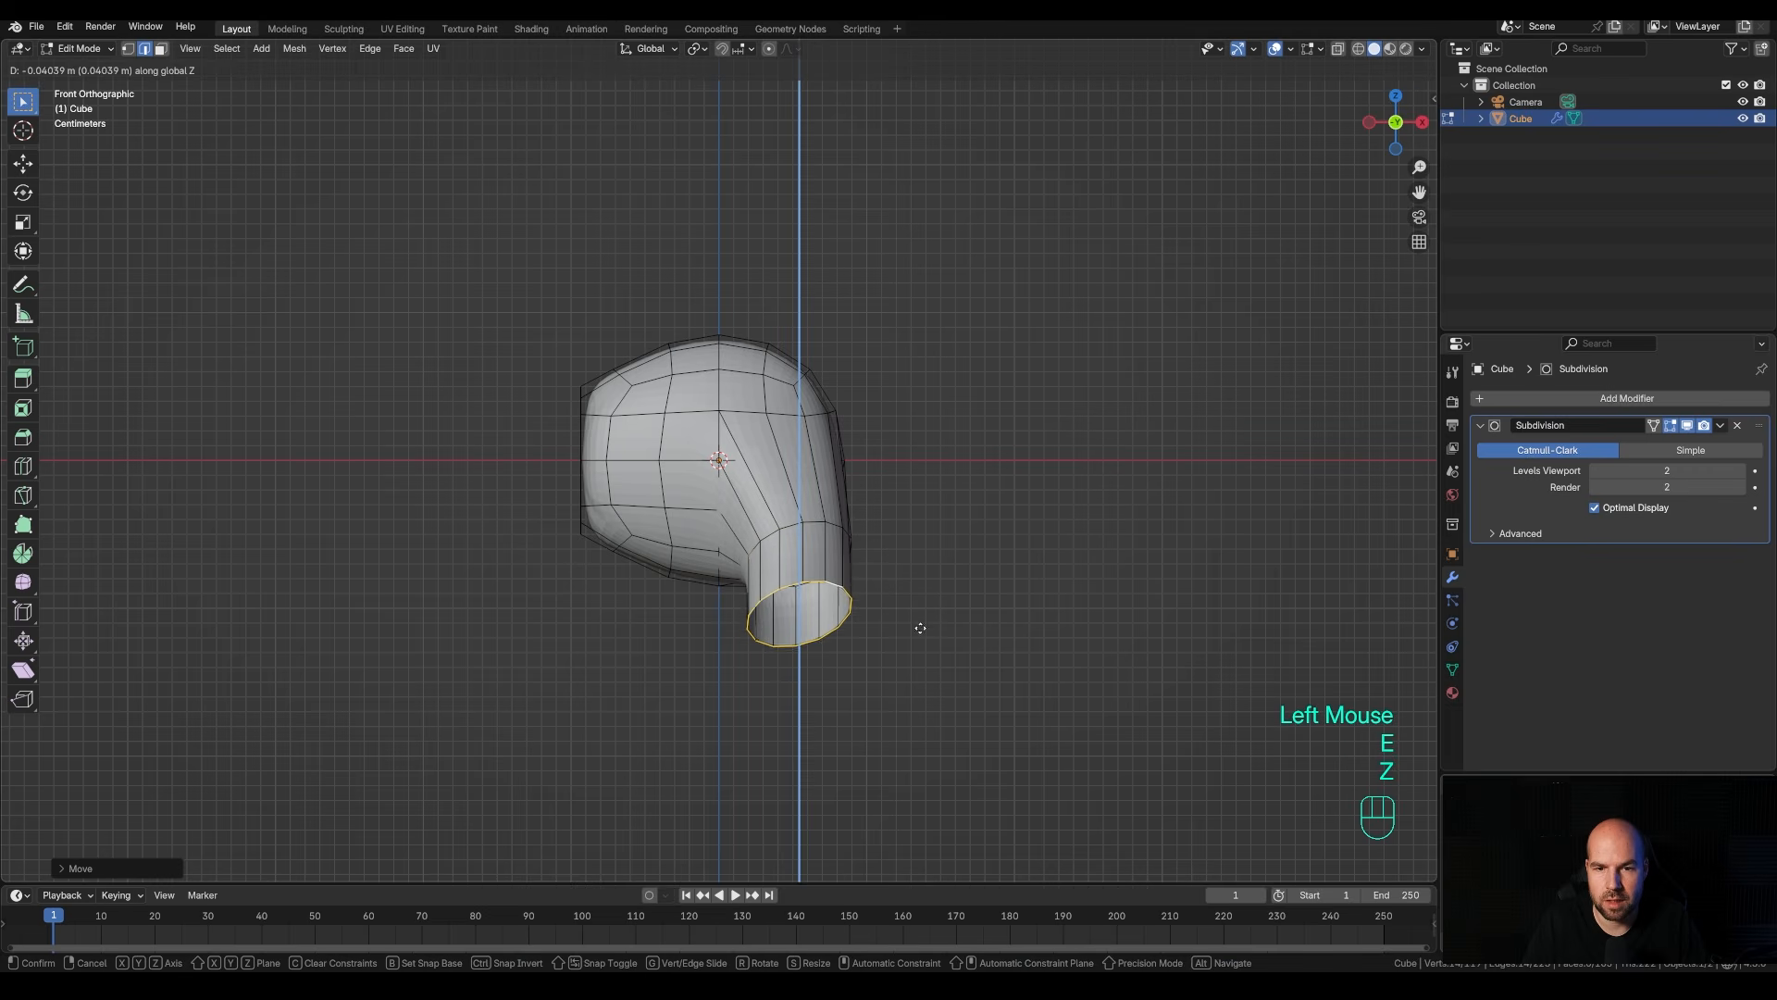
click(921, 648)
middle_drag(920, 647, 897, 583)
key(ctrl+z)
key(ctrl+z)
key(r)
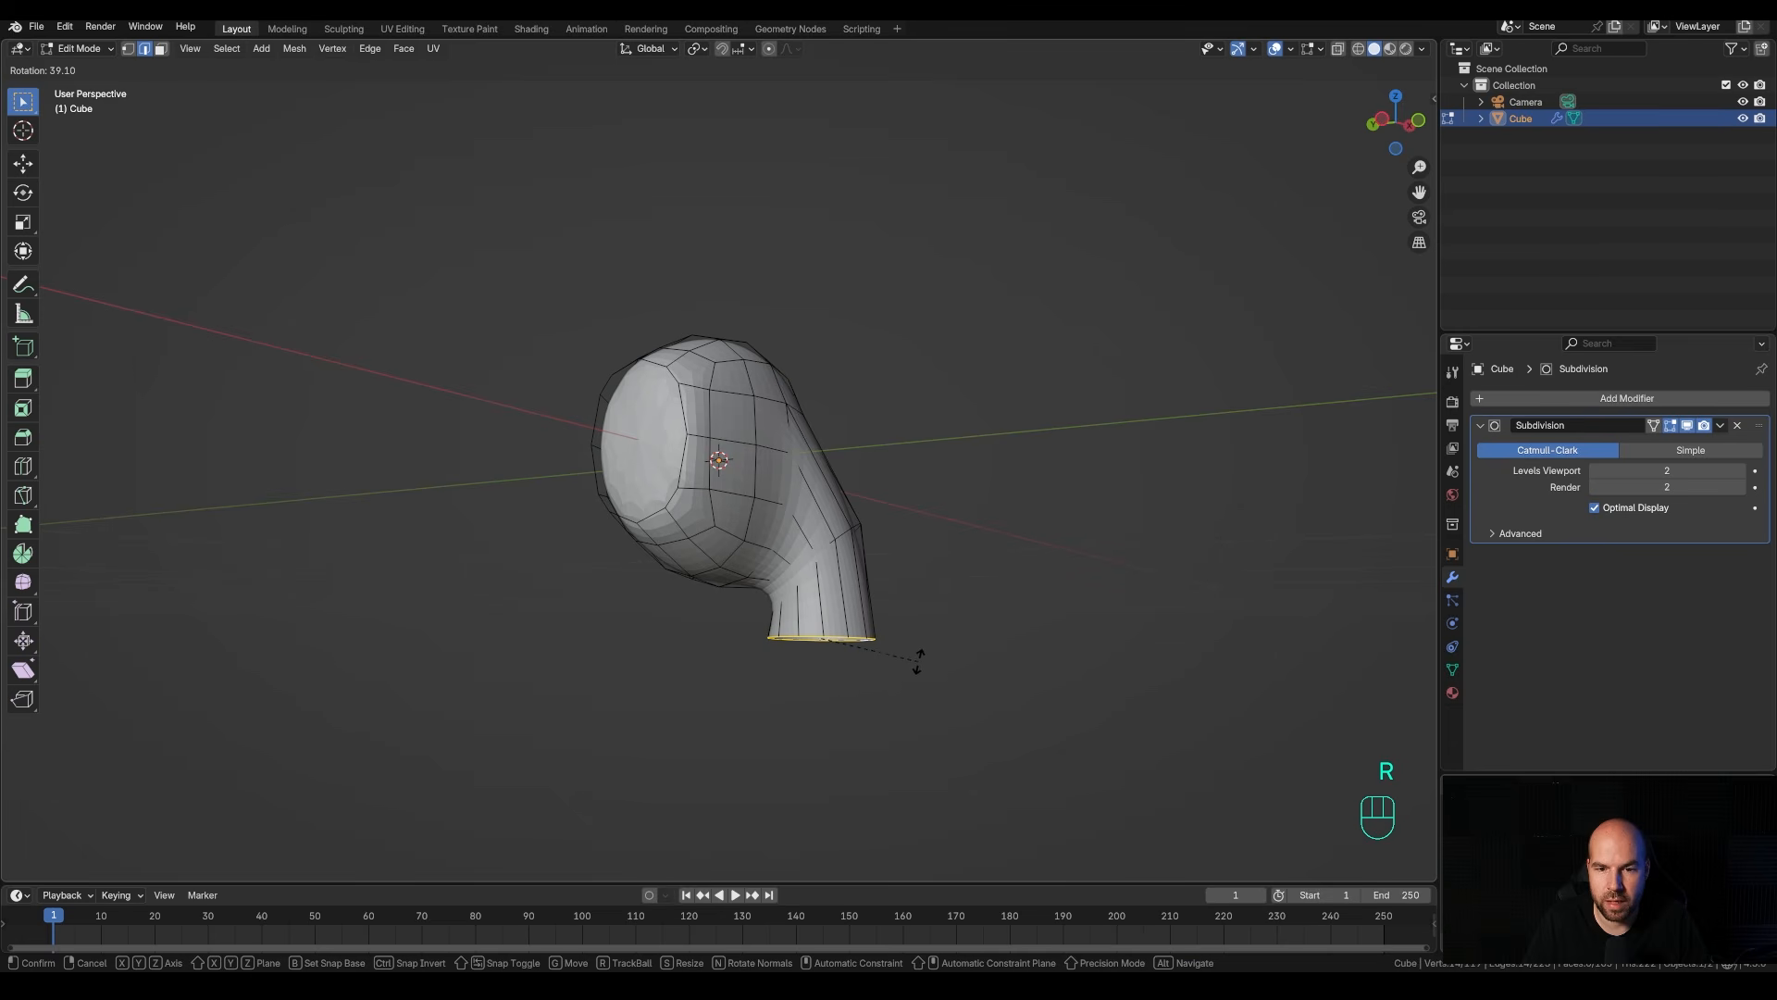
click(918, 661)
Scale and slightly rotate the extruded end loop, and move it about 0.008 m along negative Y.
middle_drag(916, 663, 944, 623)
key(s)
click(1017, 671)
key(r)
click(978, 652)
key(g)
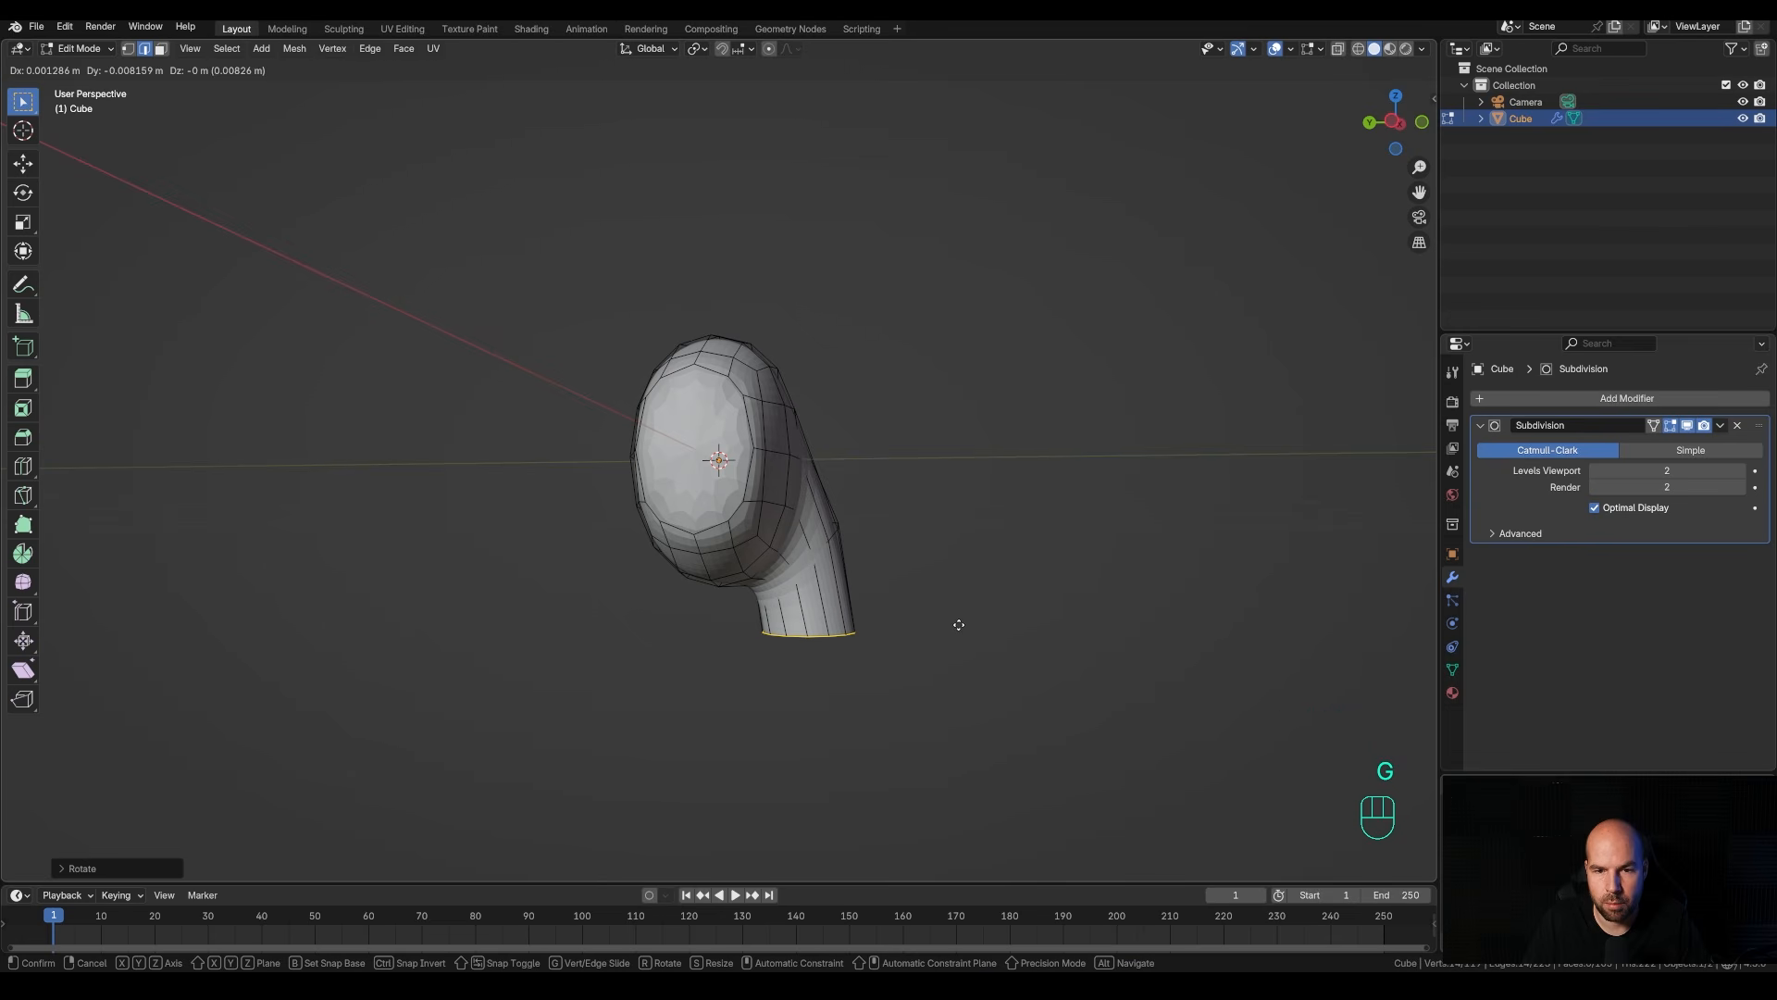
click(956, 625)
Flatten the end loop by scaling it to 0 along Z.
middle_drag(1004, 647, 1064, 631)
key(s)
key(z)
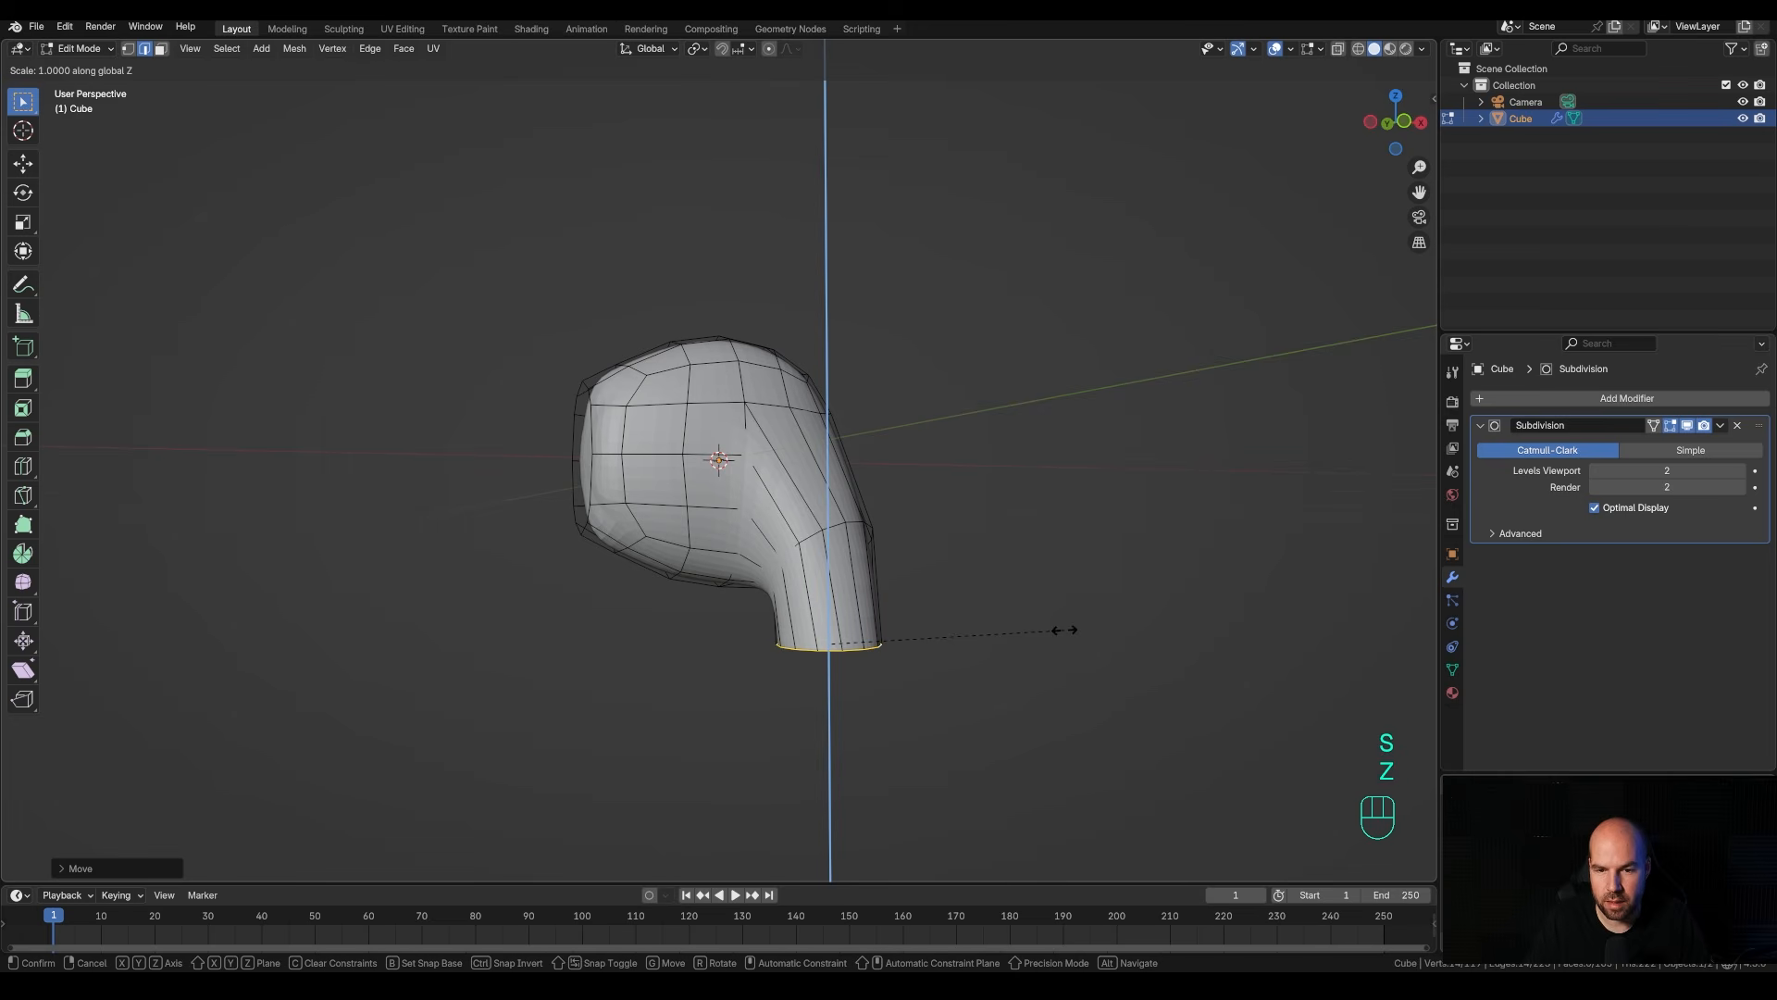
key(KP_0)
key(KP_Enter)
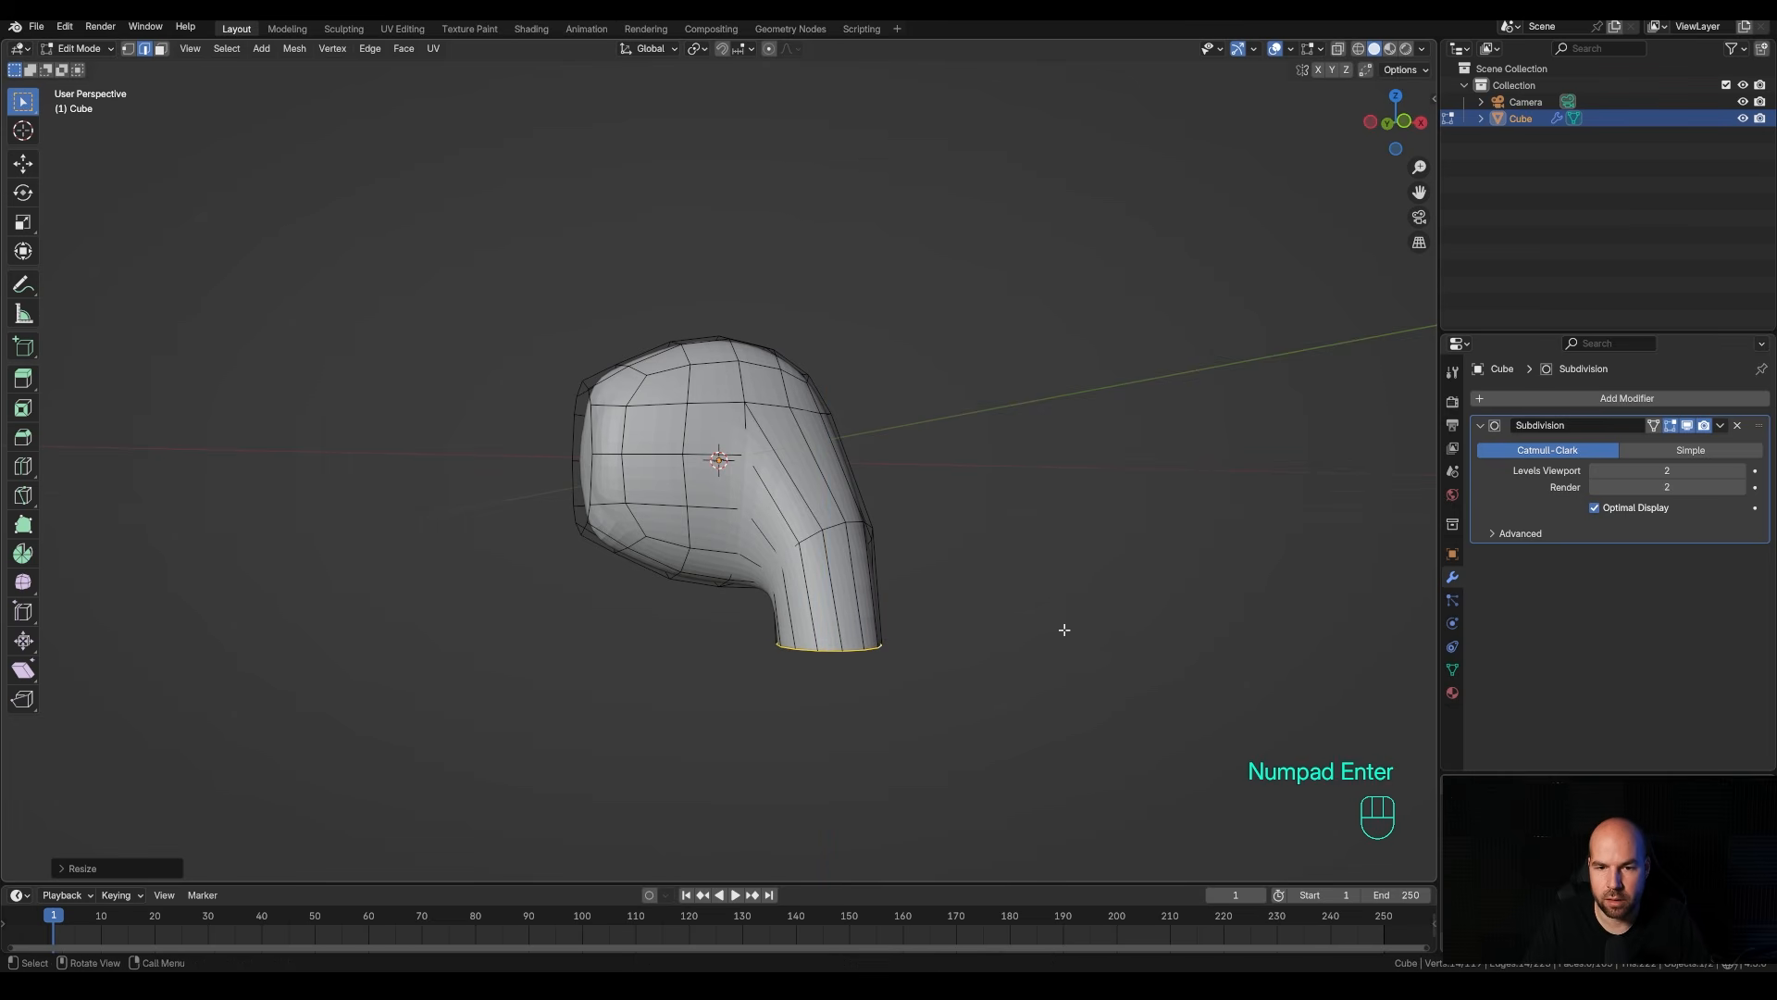
Extrude the flattened end loop about 0.16 m straight down along Z to form a long stem.
shift+middle_drag(1064, 626, 991, 559)
shift+scroll(991, 559, down, 1)
scroll(920, 555, down, 3)
key(e)
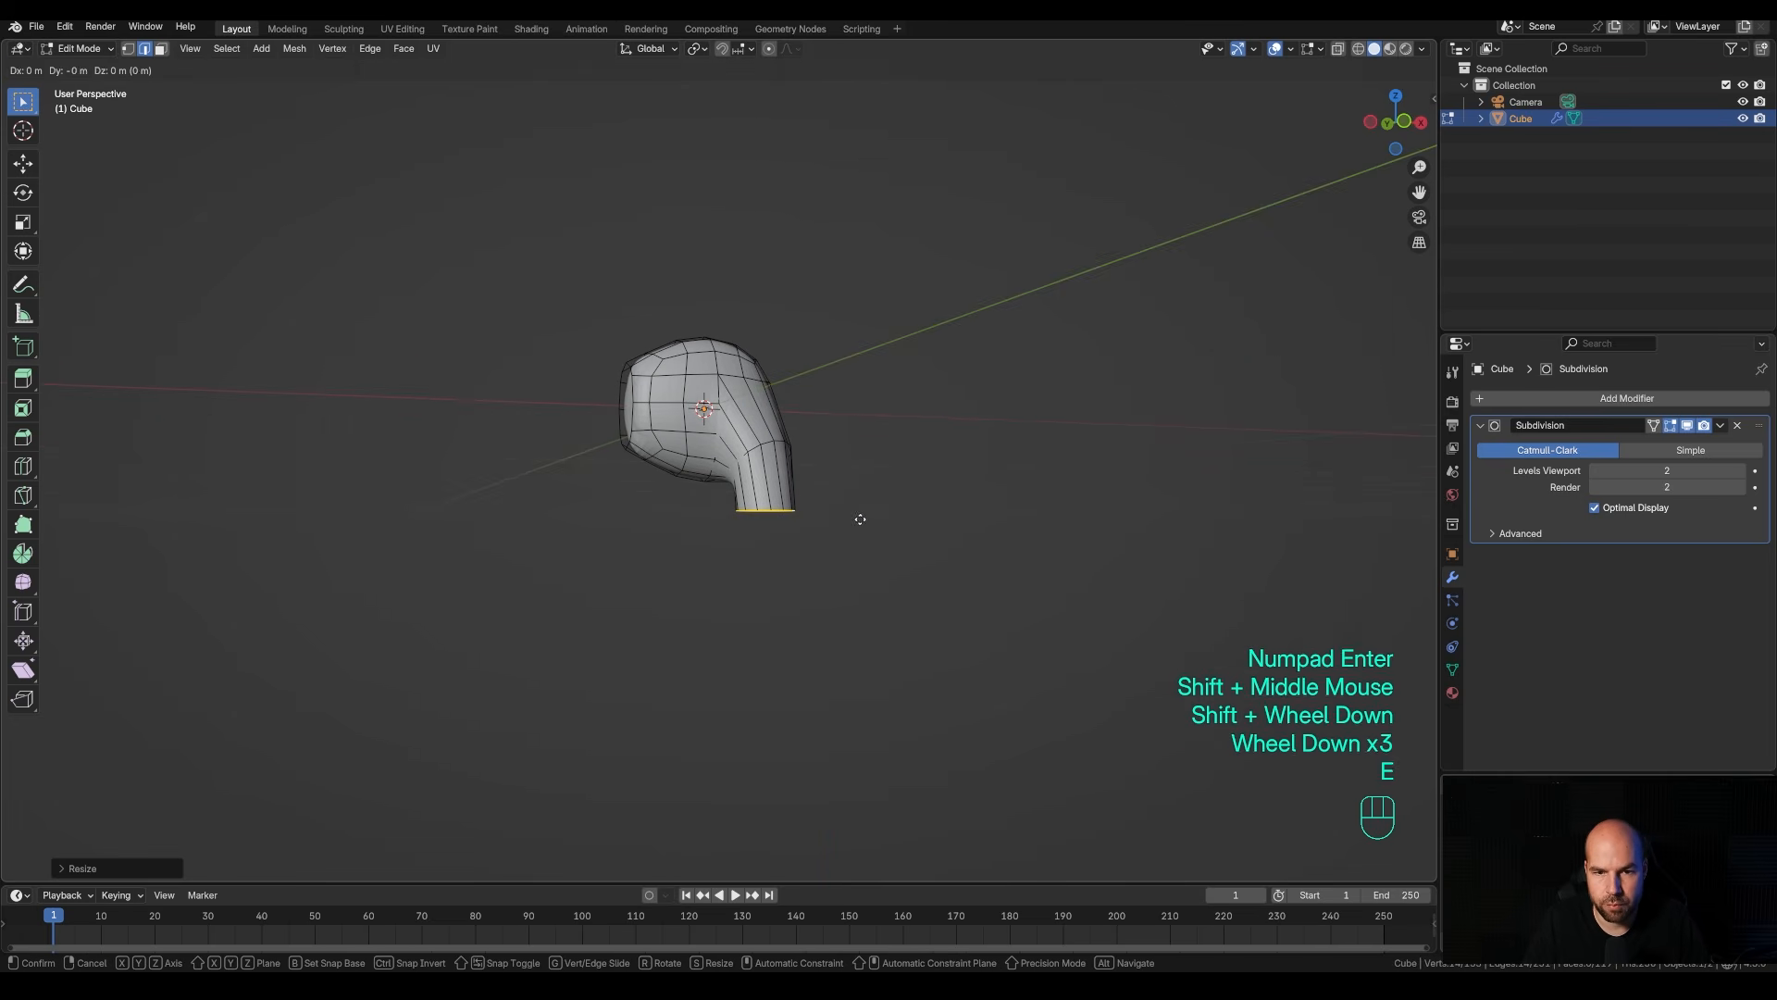
key(z)
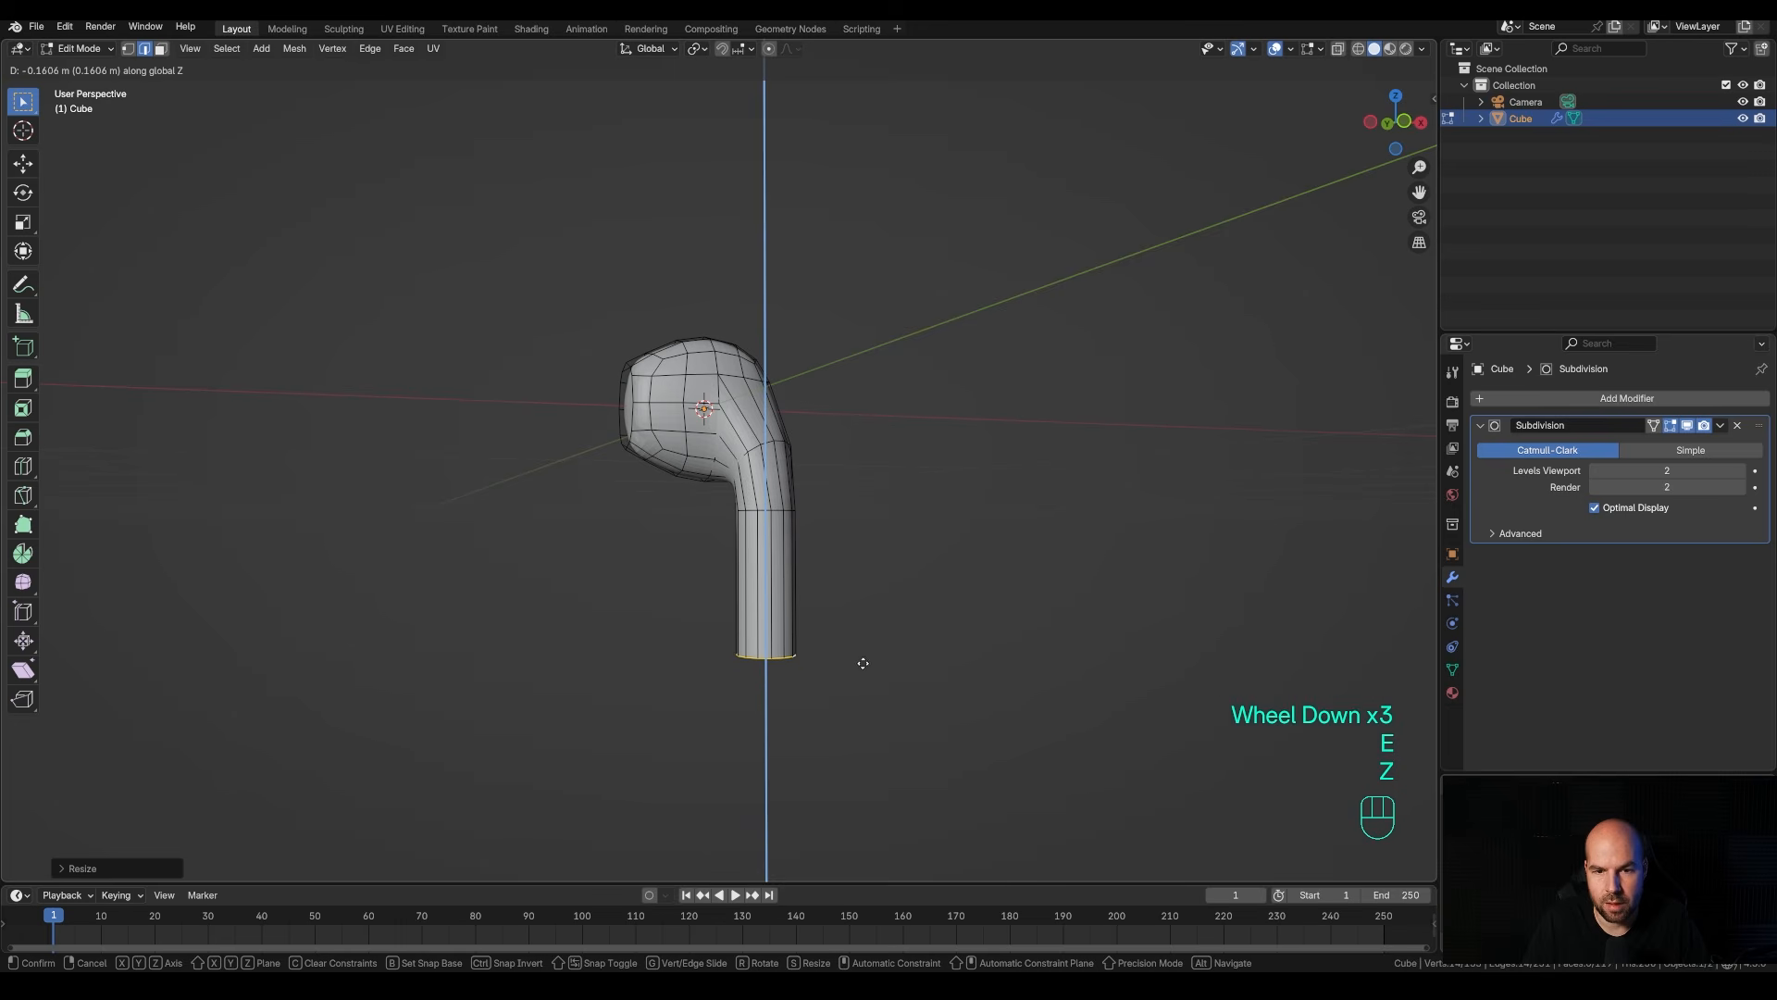
click(862, 660)
Fill the stem's open lower end with a face and bevel its rim about 0.011 m with 2 segments.
middle_drag(900, 623, 870, 508)
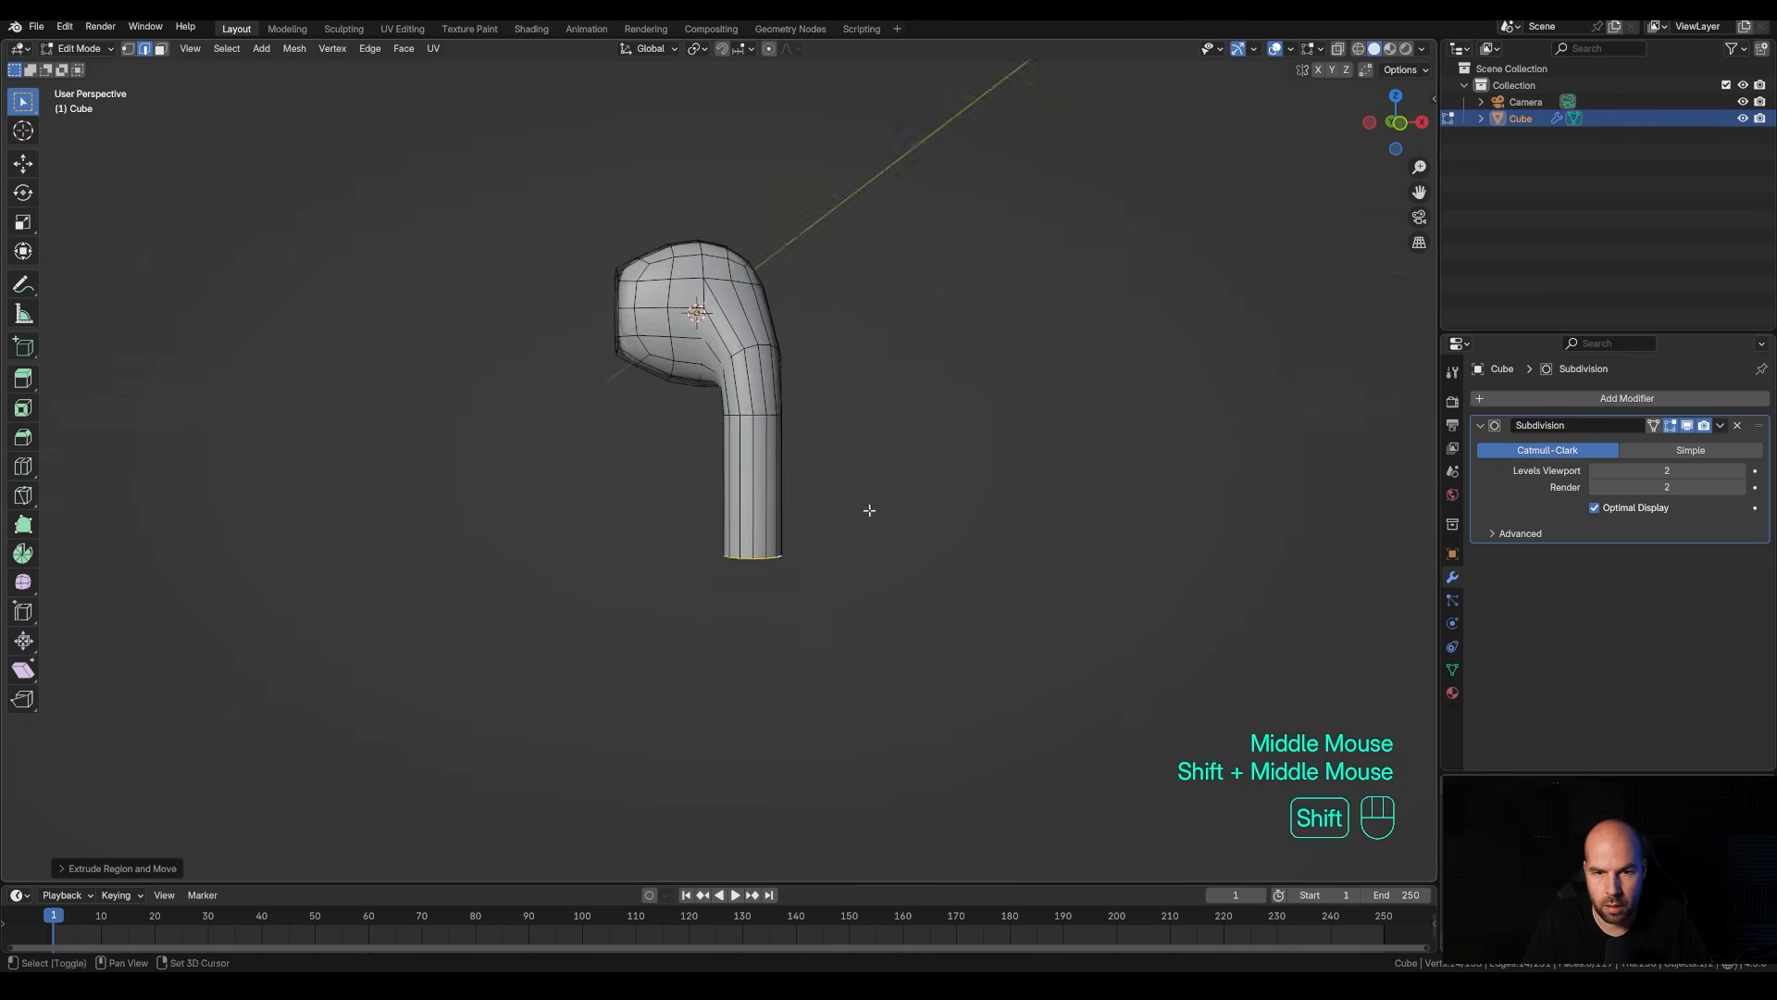
scroll(861, 598, up, 2)
middle_drag(872, 590, 874, 574)
key(f)
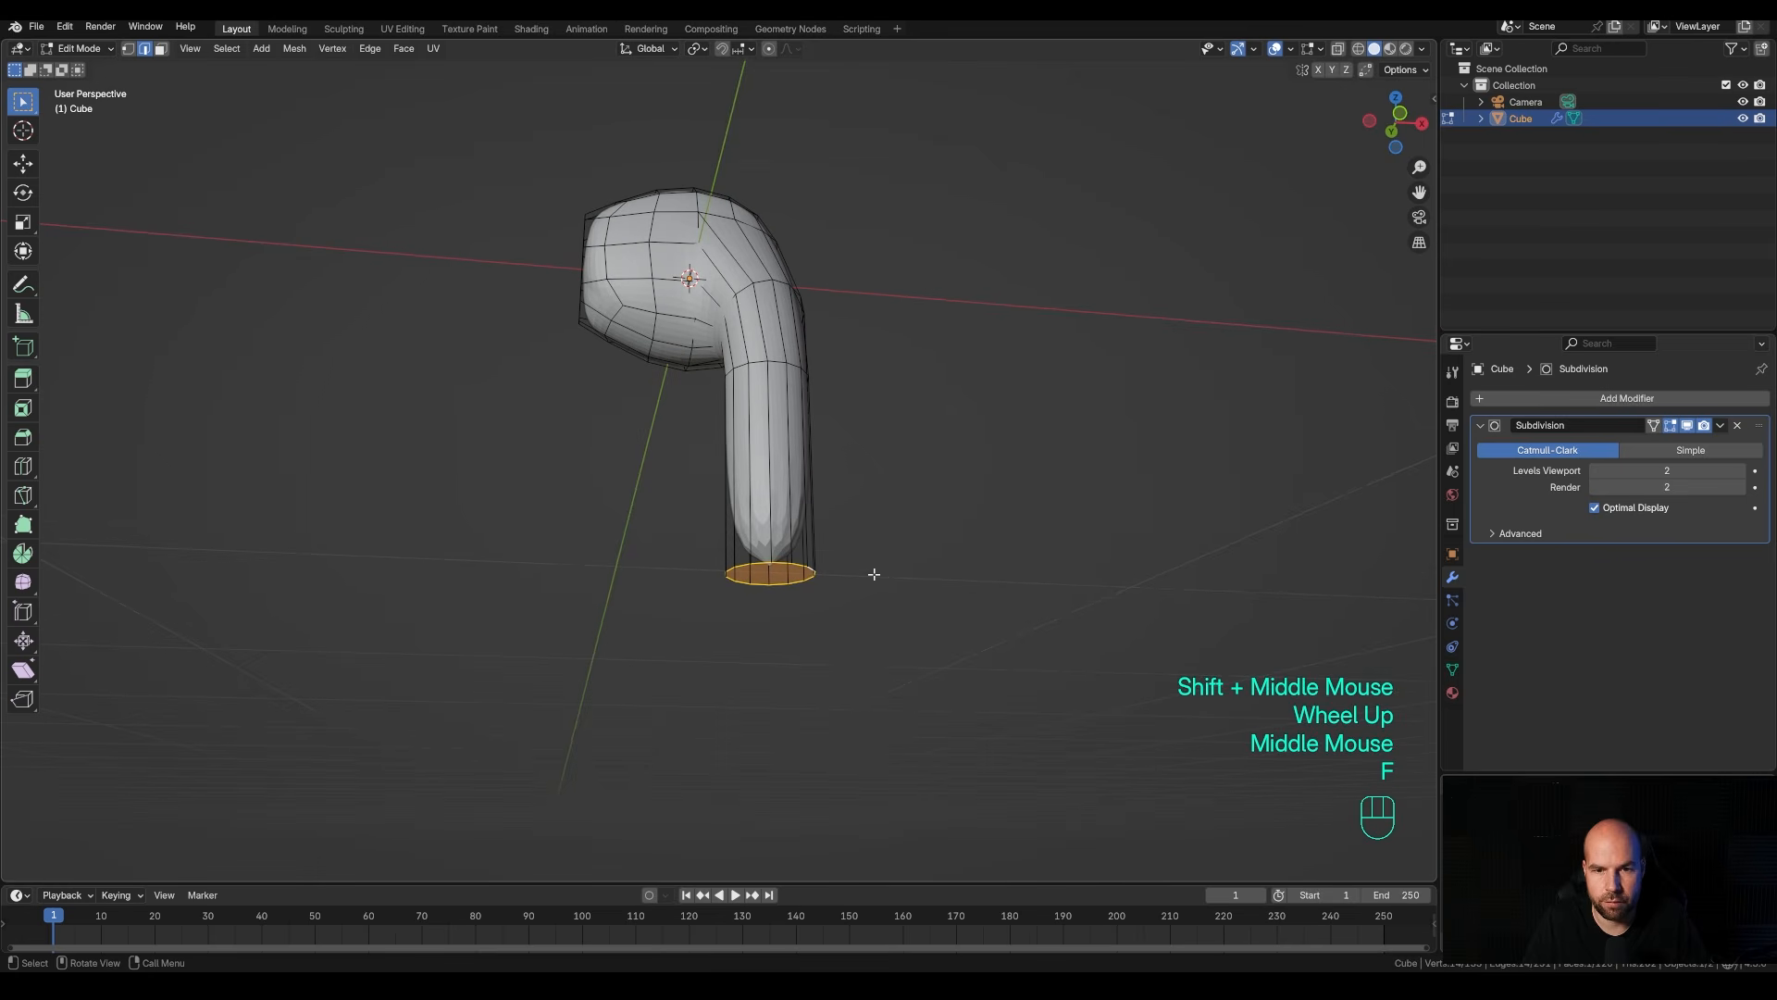
key(ctrl+z)
key(ctrl+b)
scroll(924, 593, down, 1)
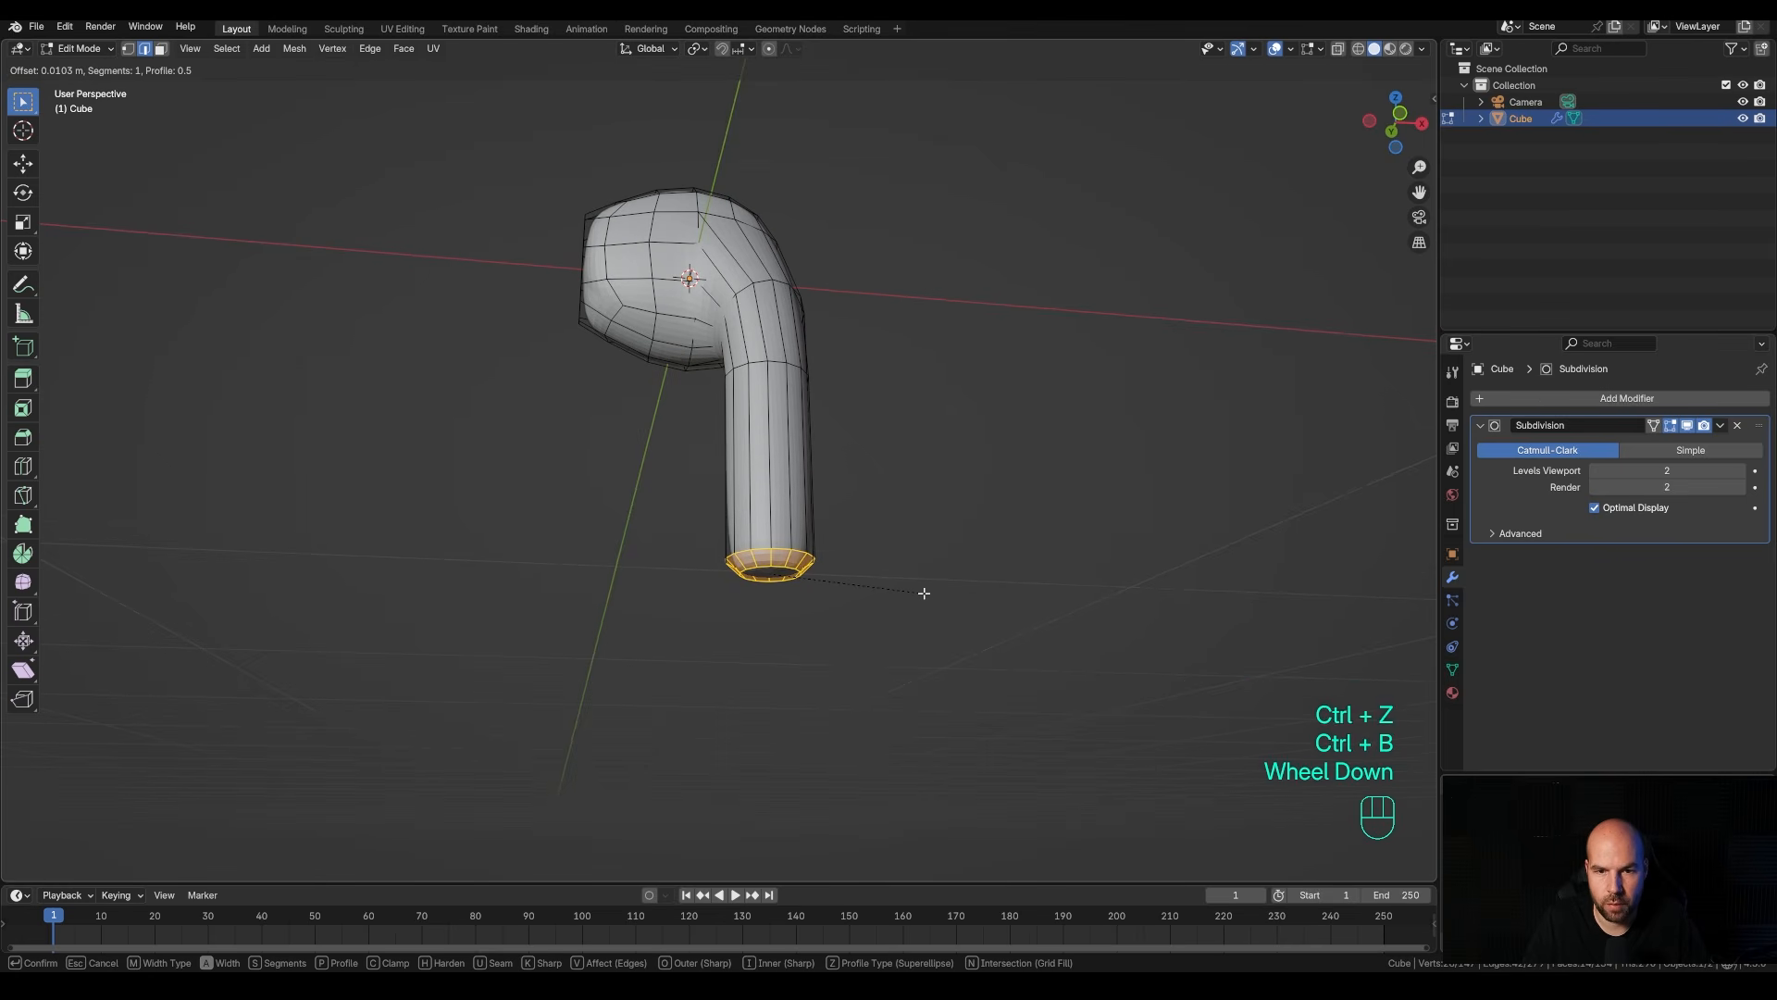
scroll(924, 592, up, 1)
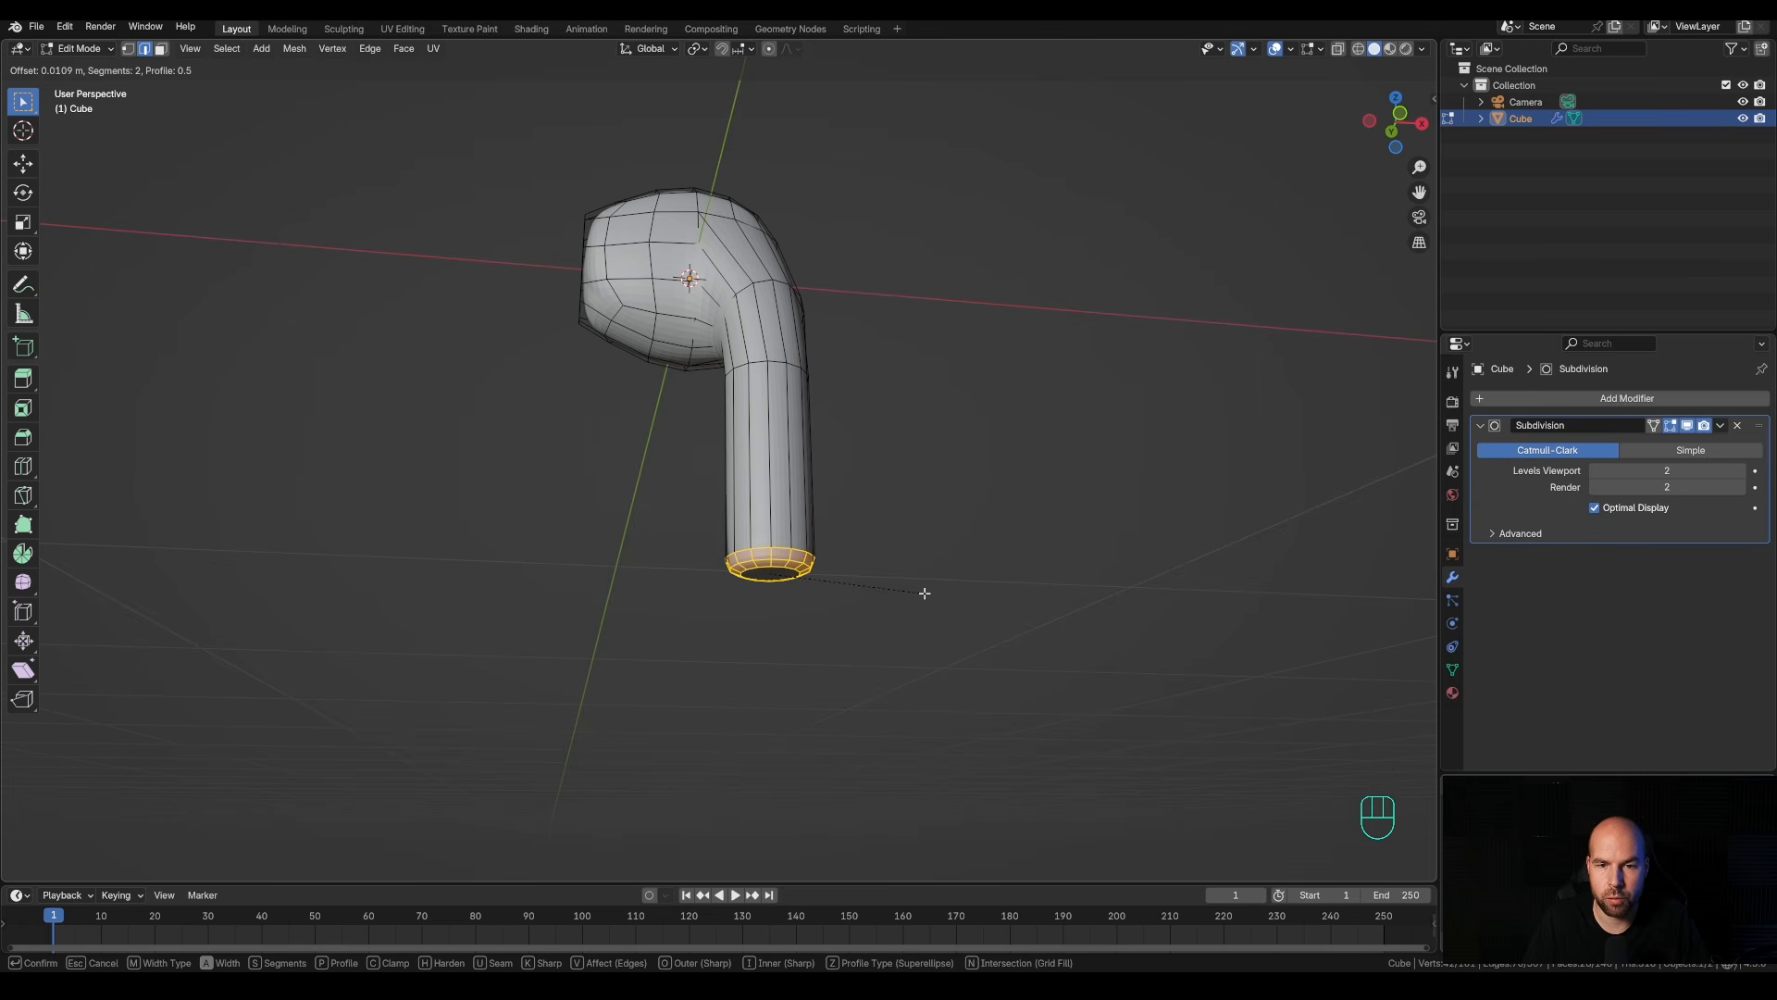
click(923, 592)
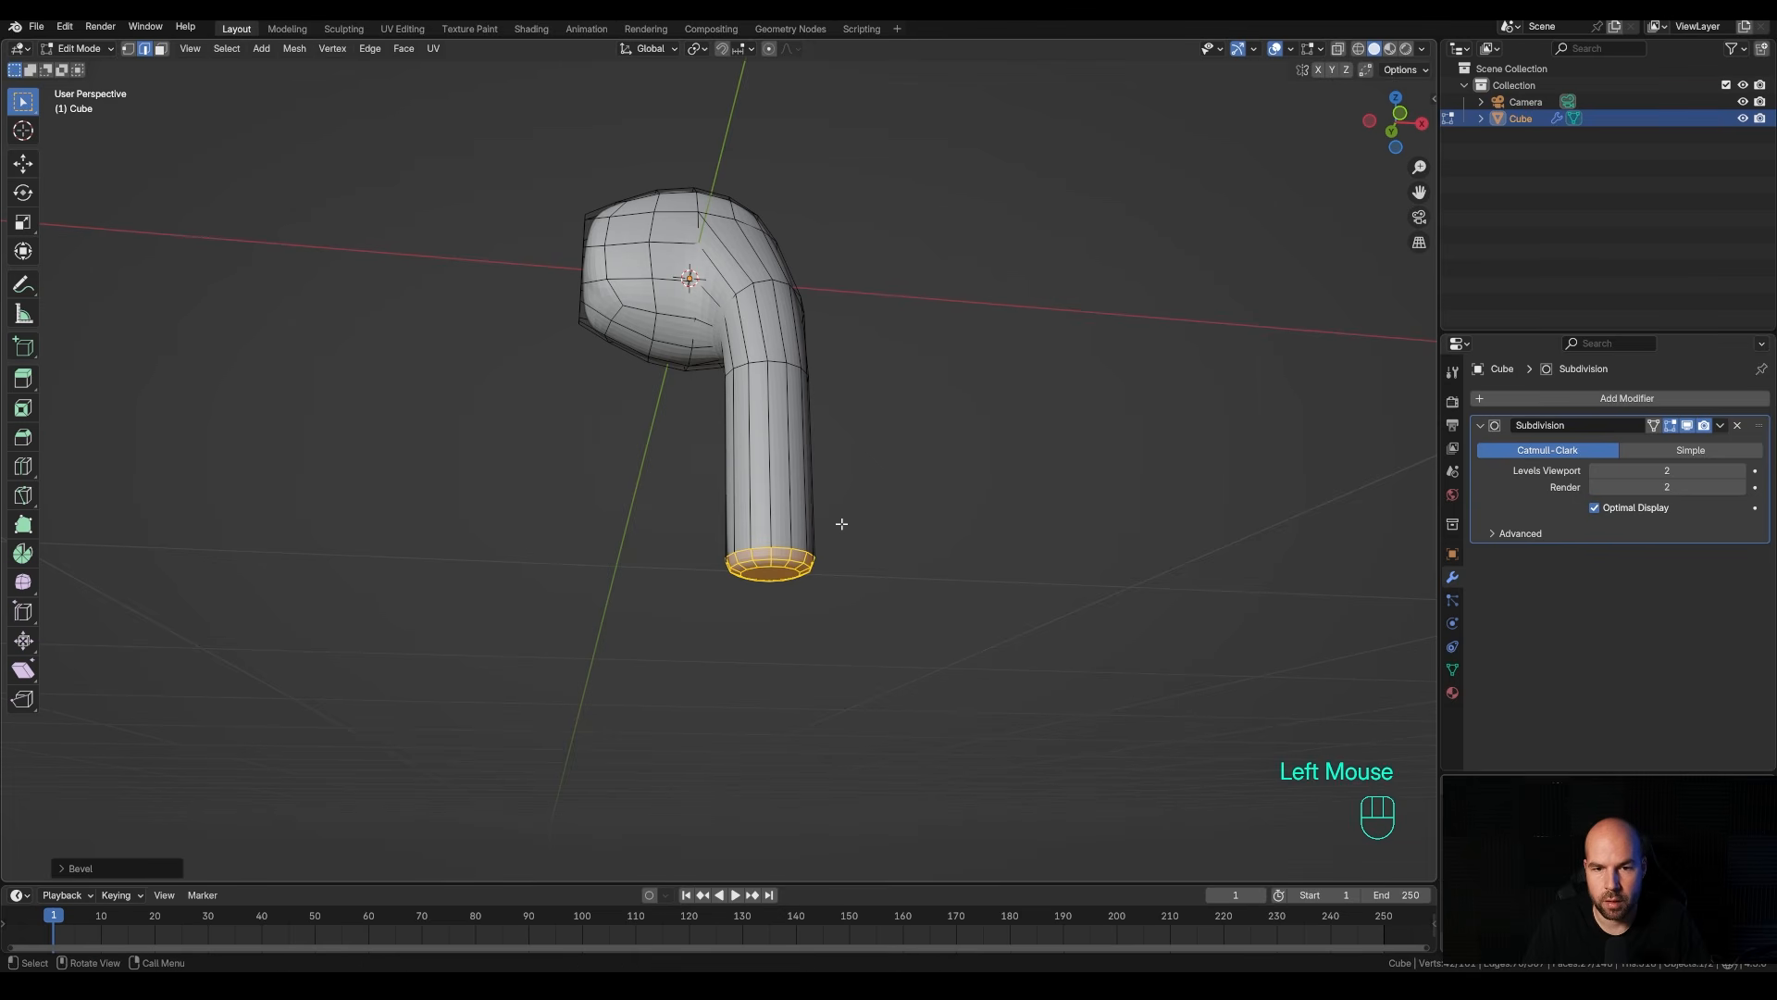
Add two loop cuts around the stem, one slid close to its lower end and one centred in the remaining upper section.
key(ctrl+r)
click(813, 453)
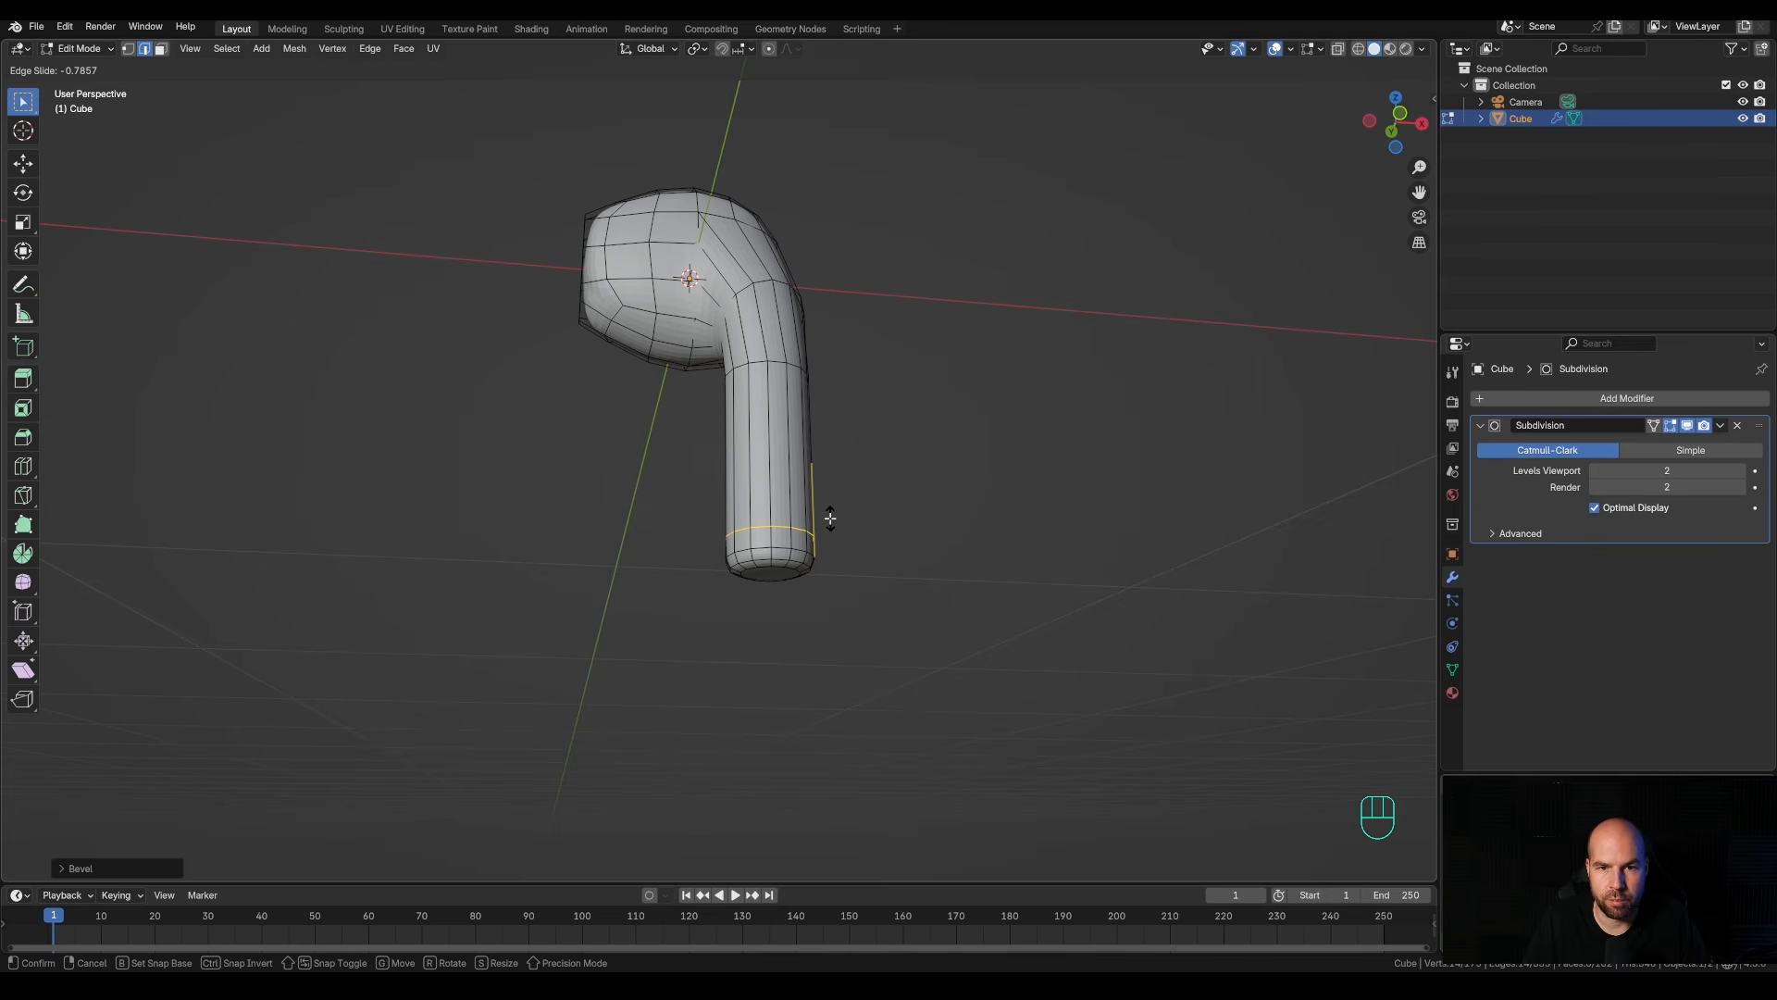
click(830, 519)
key(ctrl+r)
click(809, 449)
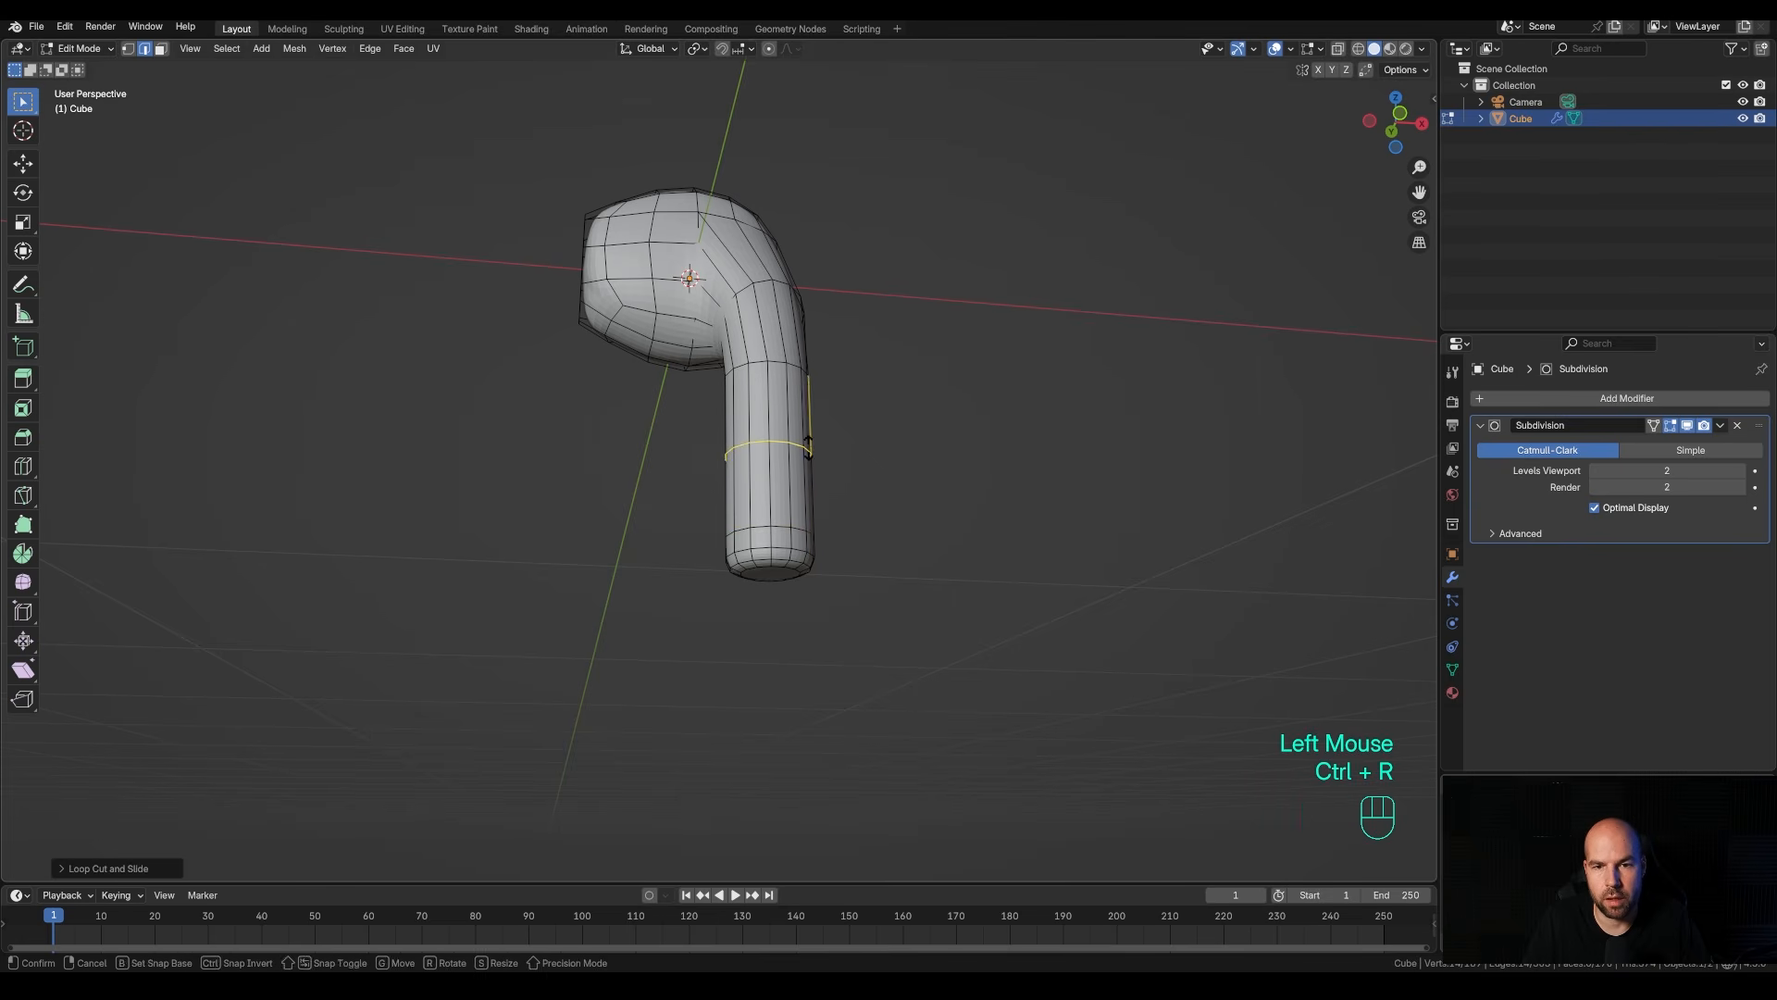
right_click(809, 449)
Return to Object Mode and apply smooth shading to the mesh.
middle_drag(809, 449, 868, 438)
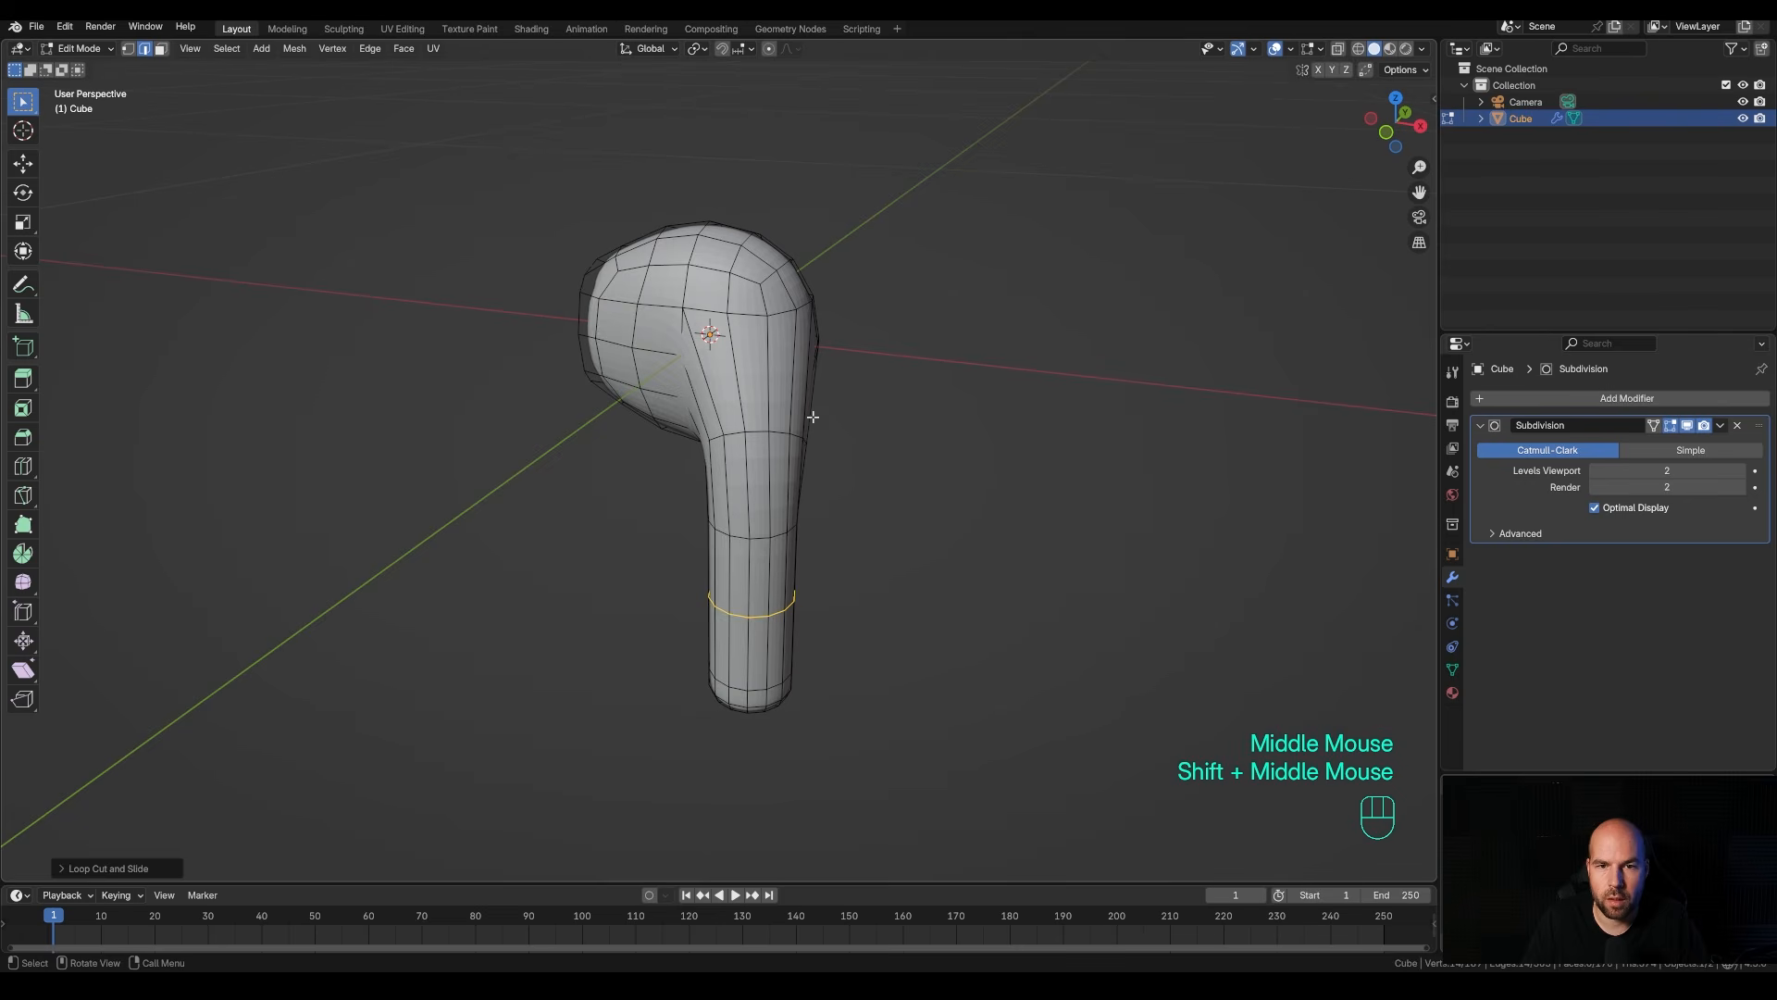
key(Tab)
click(23, 100)
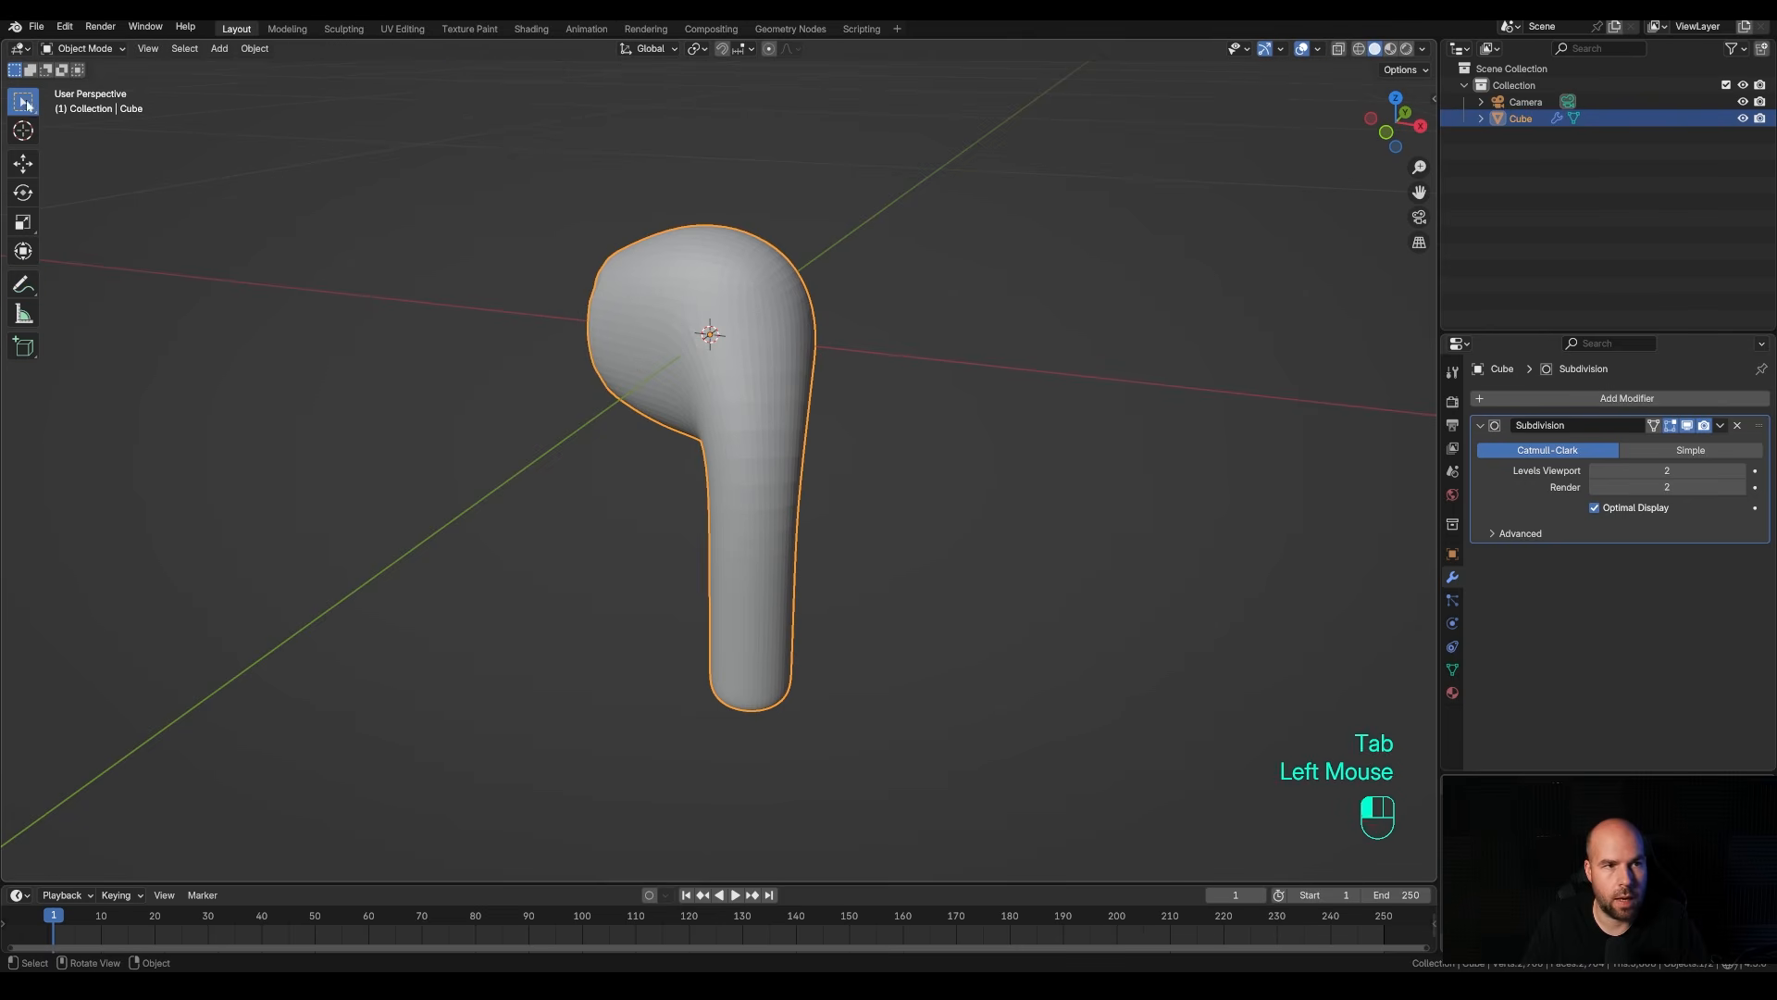
right_click(670, 304)
click(626, 305)
middle_drag(666, 389, 652, 275)
scroll(652, 275, down, 1)
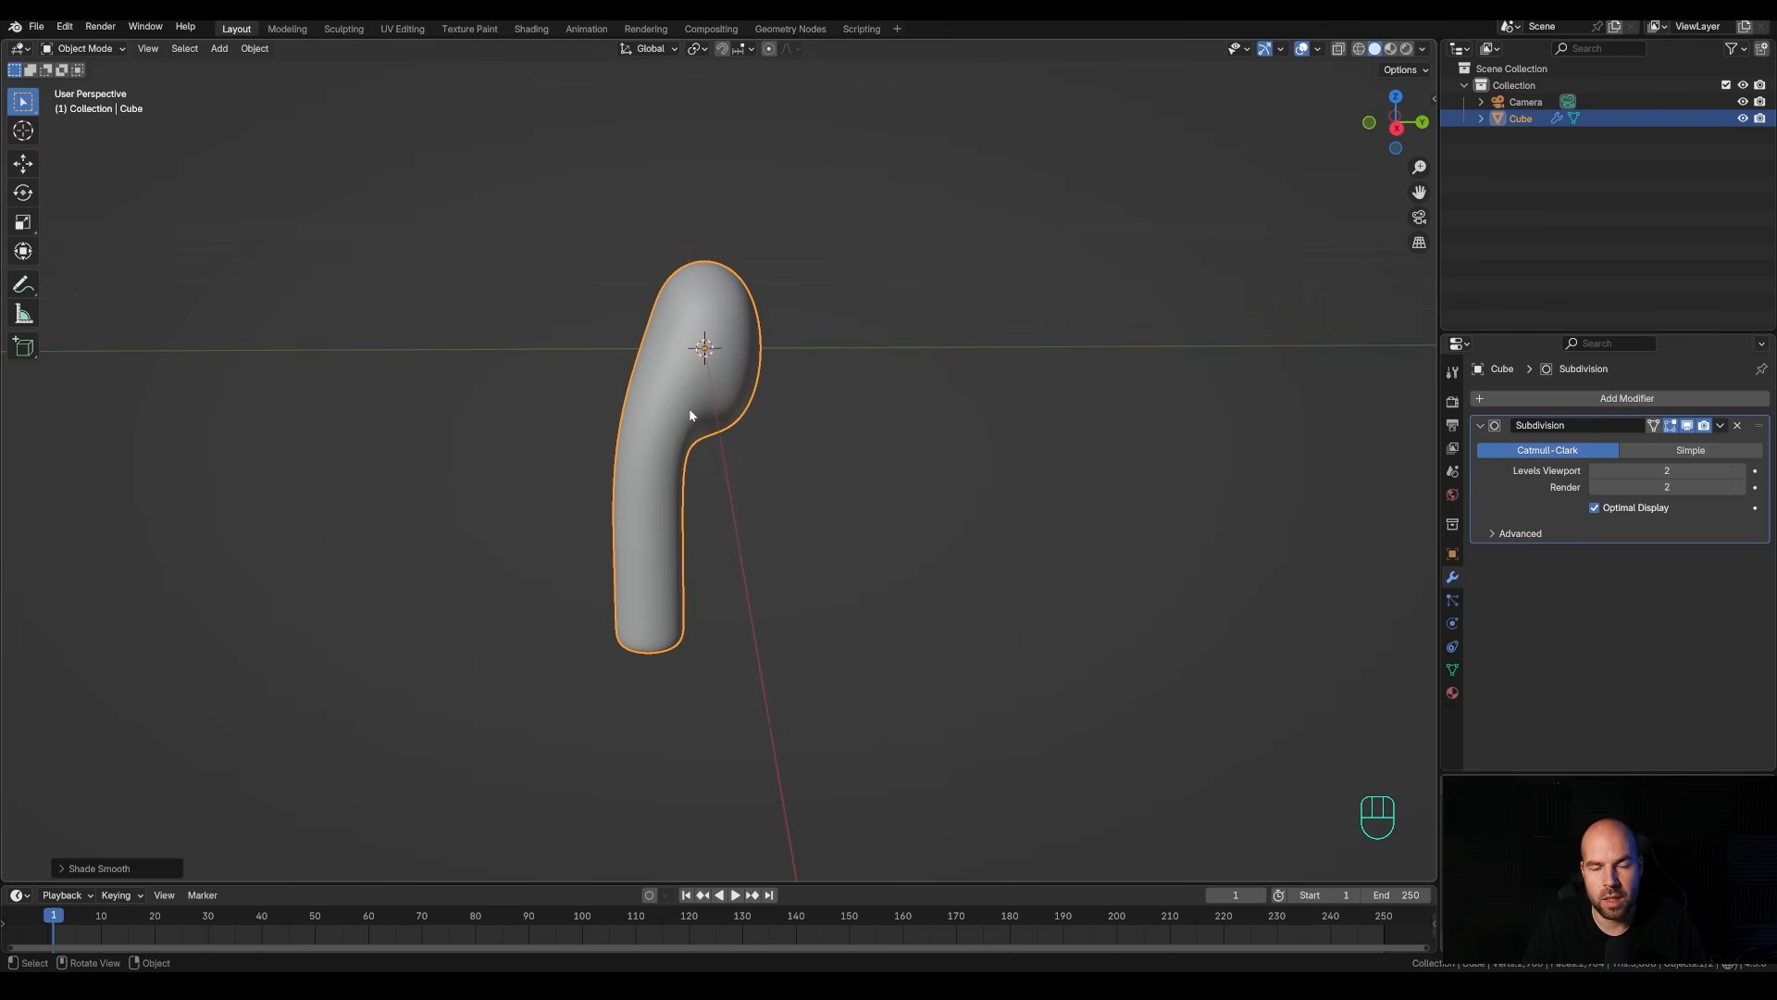
In vertex mode, move a vertex on the body's outer side above the stem outward by about 0.006 m.
middle_drag(689, 414, 753, 415)
key(Tab)
scroll(702, 421, up, 2)
key(1)
click(651, 351)
key(g)
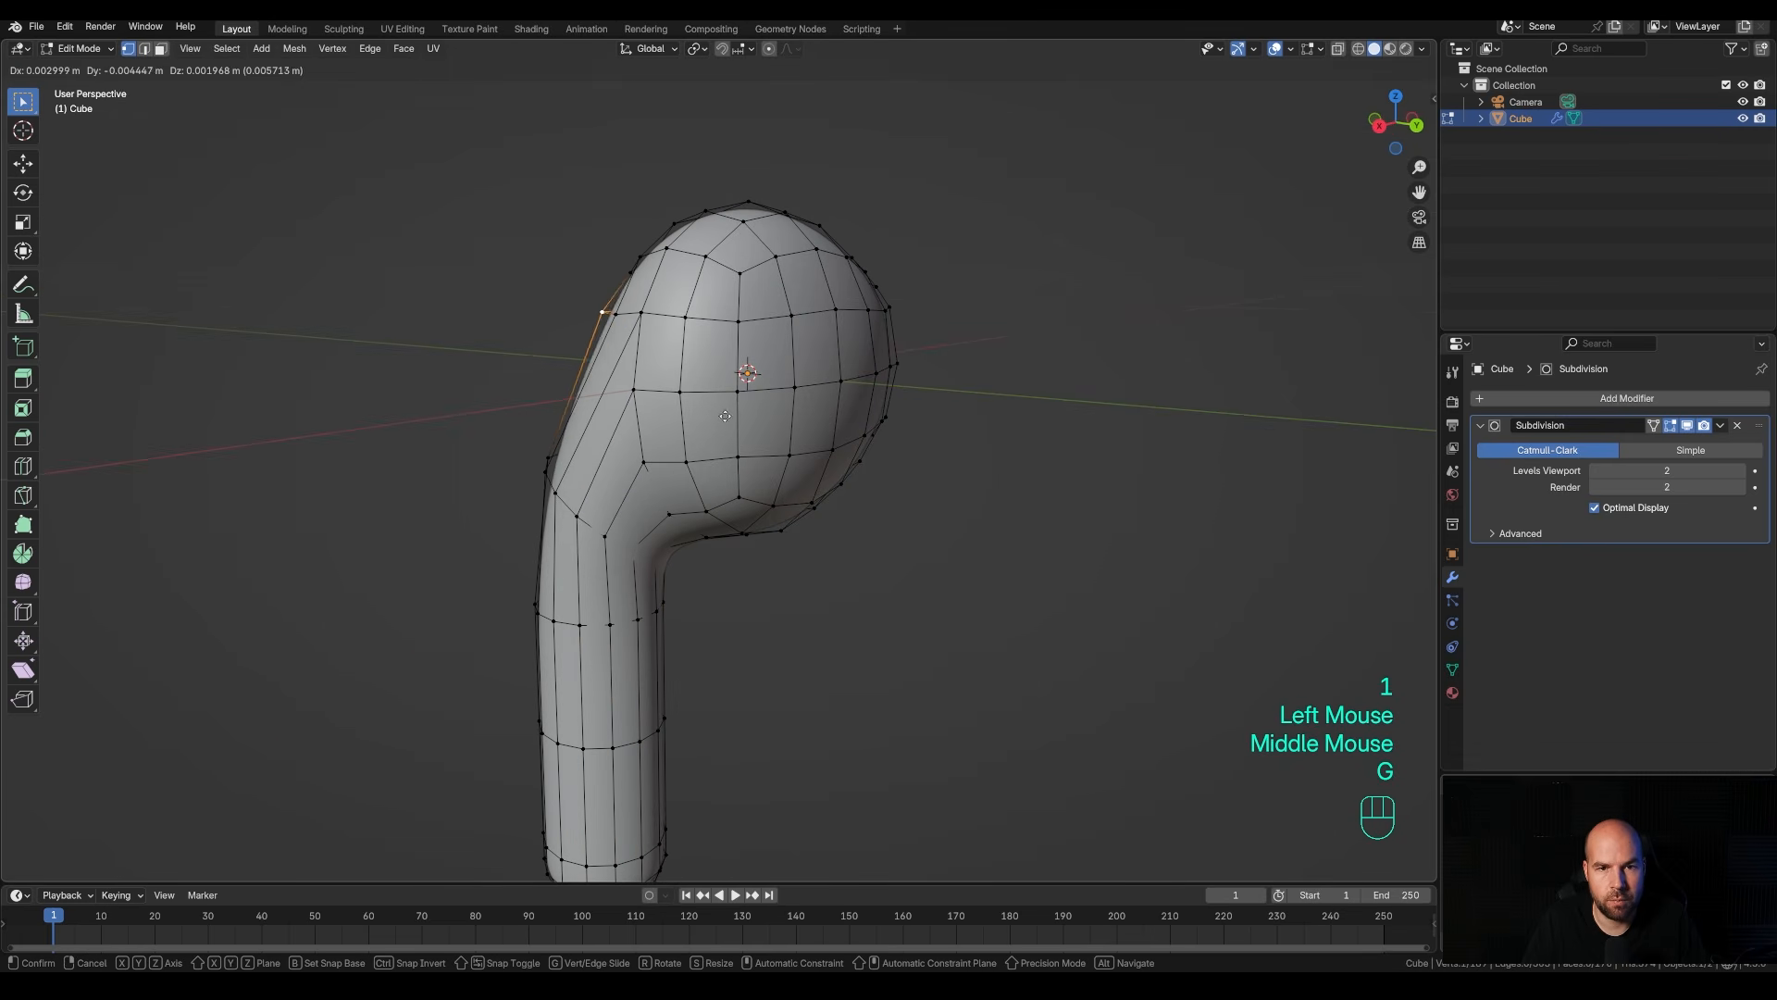
click(719, 416)
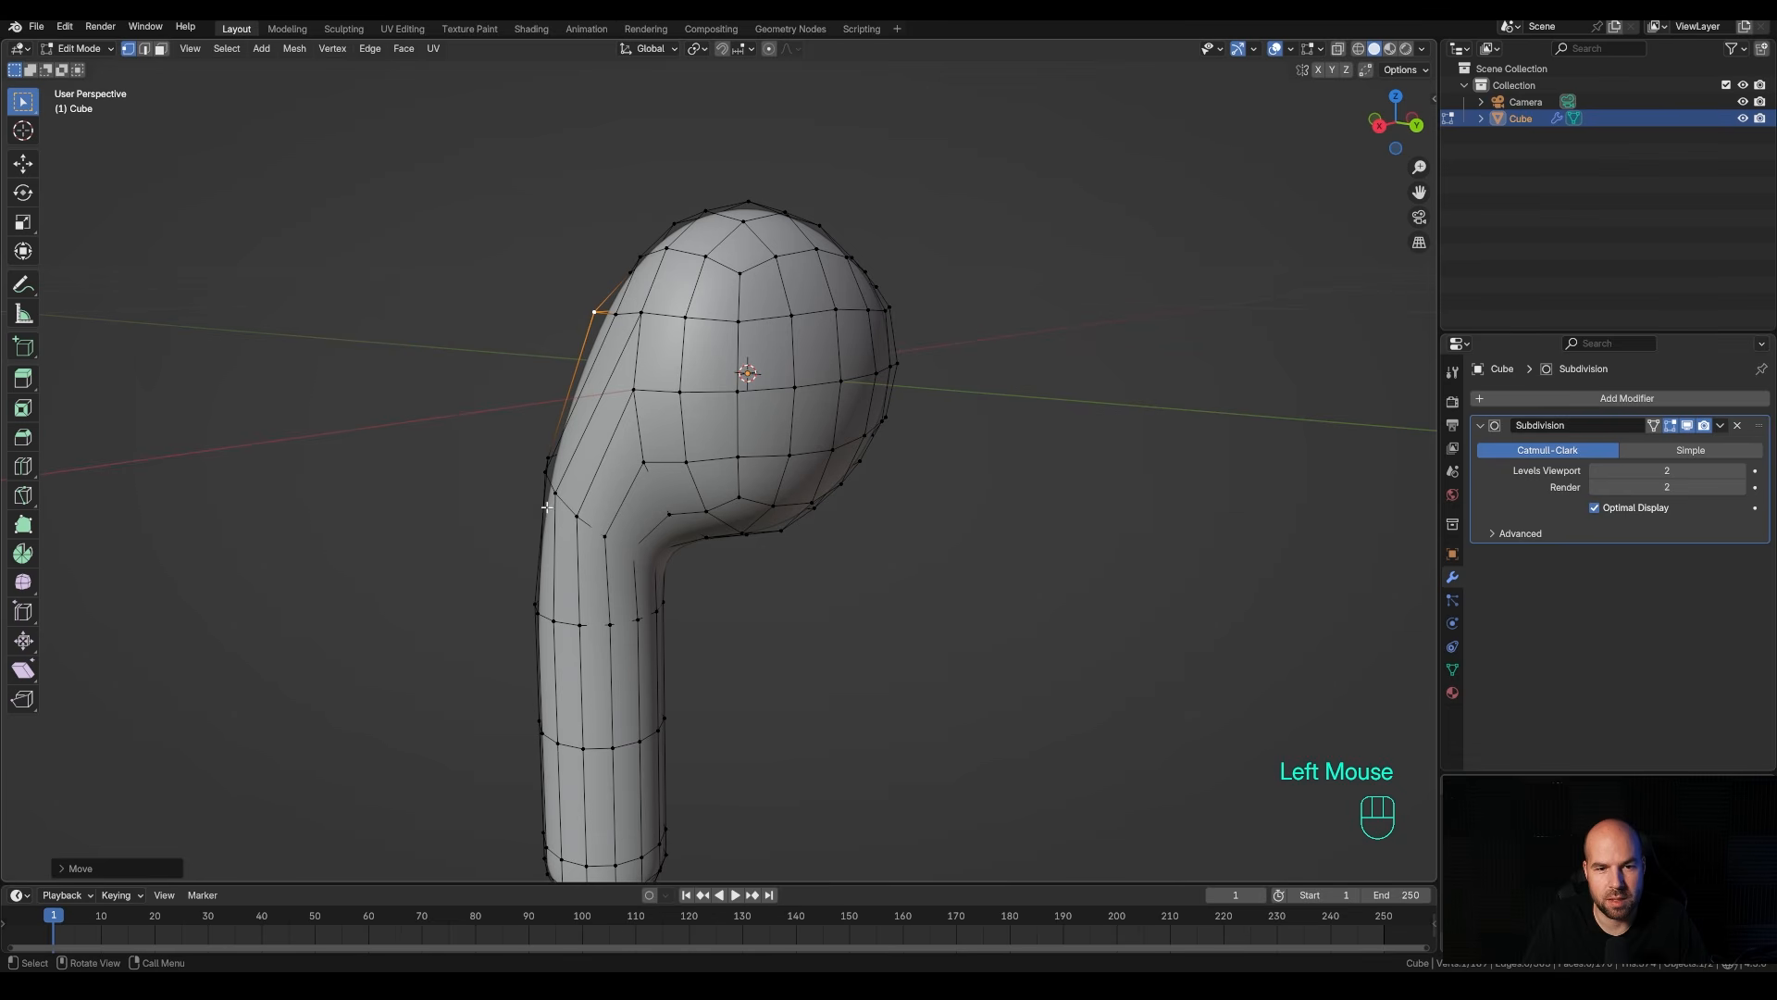
key(g)
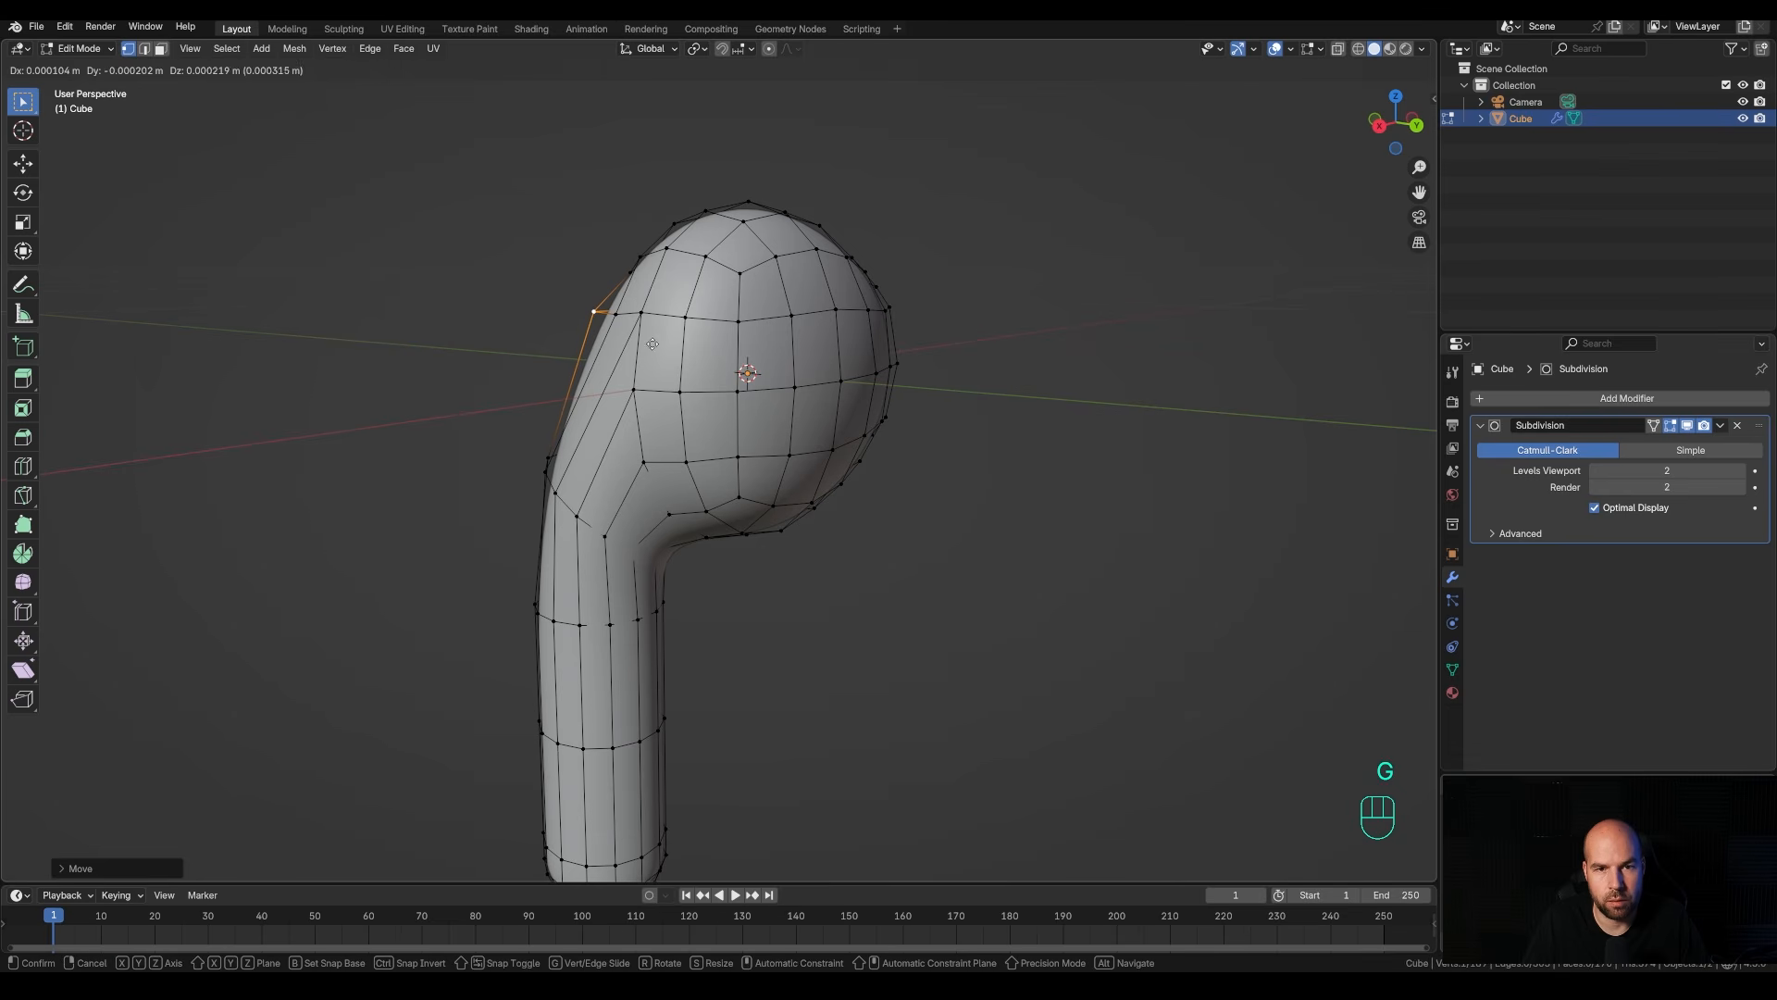
click(652, 344)
Nudge the vertex on the rounded outer edge above the stem so it bulges slightly further outward.
click(618, 312)
middle_drag(618, 312, 971, 380)
key(g)
click(722, 307)
click(971, 307)
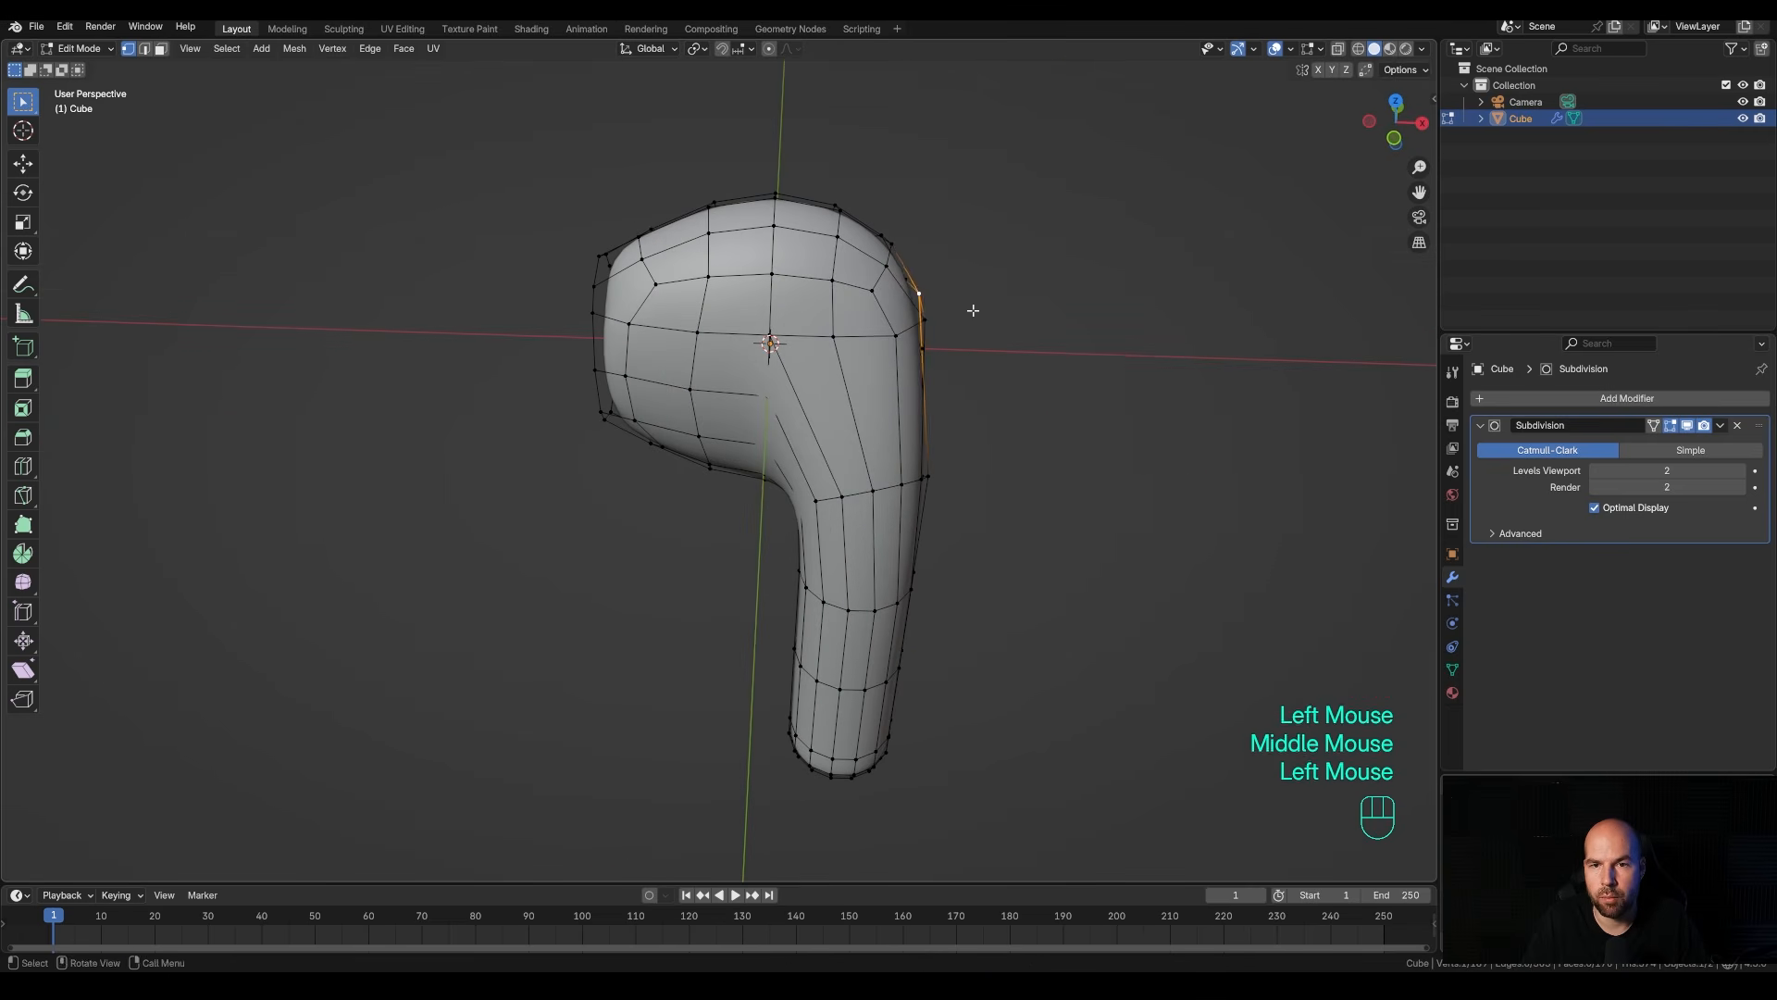
key(g)
click(1037, 332)
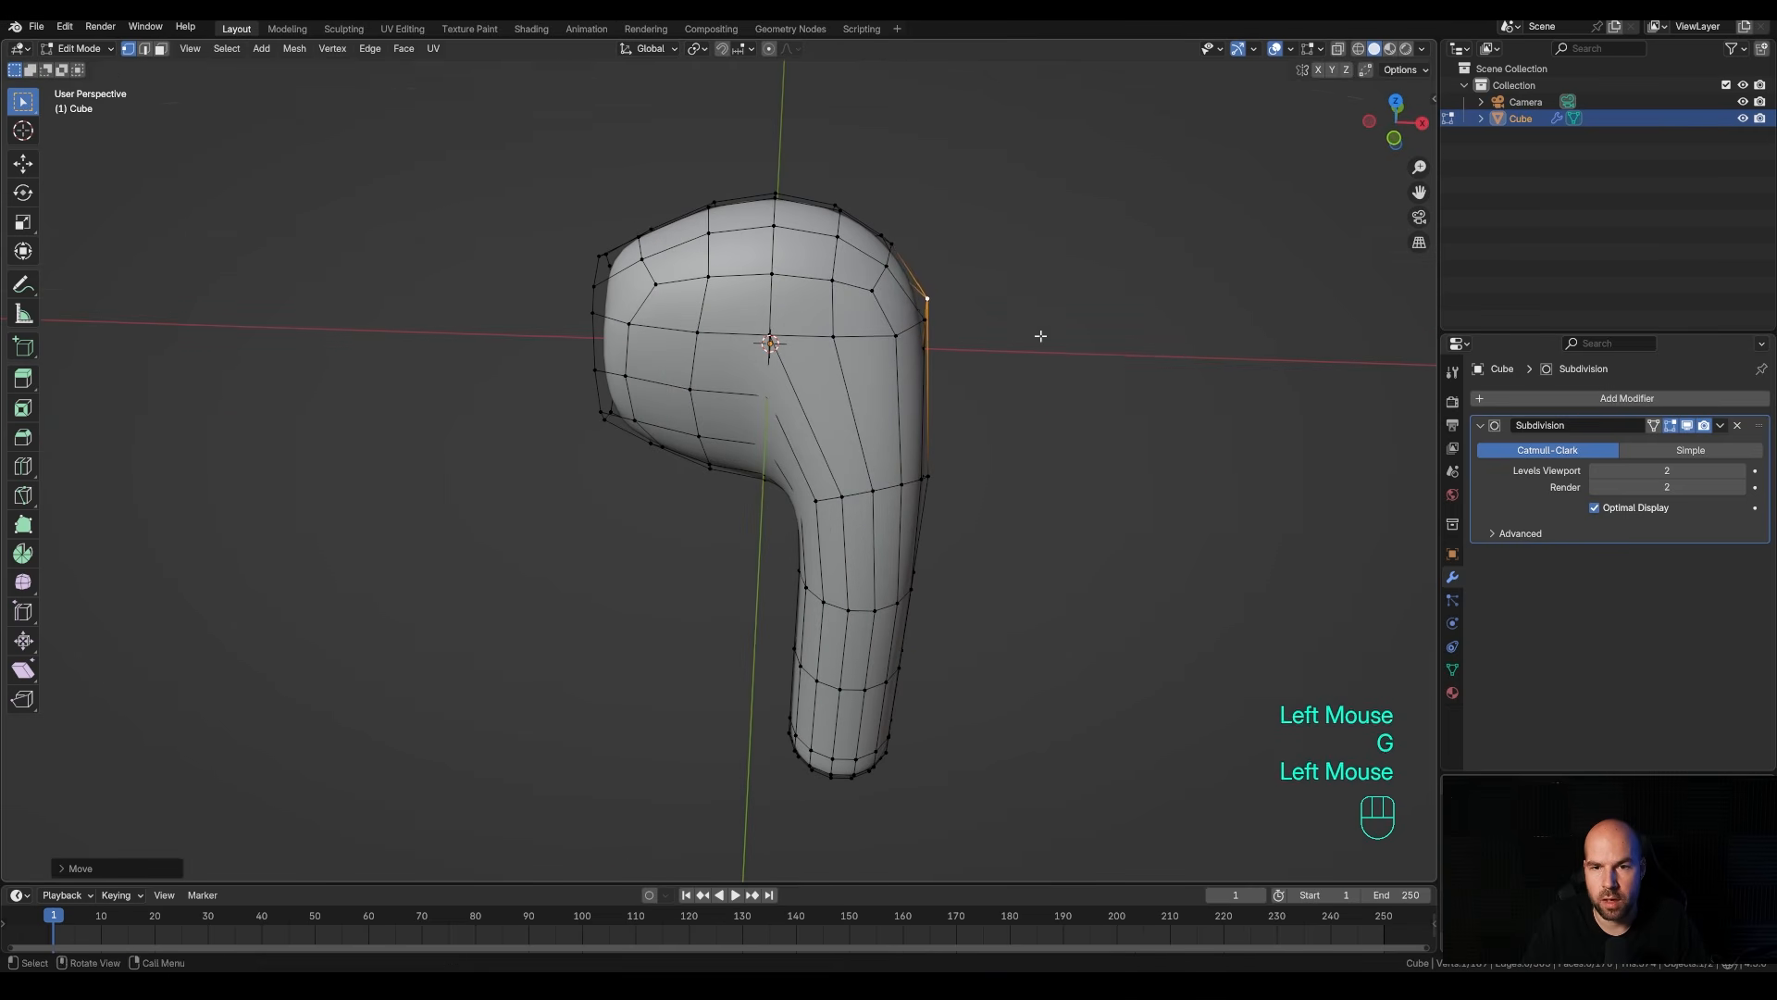
Adjust the vertices along the body's outer side from several angles to even out the transition into the stem.
middle_drag(1036, 332, 904, 365)
click(779, 365)
key(g)
click(697, 315)
click(692, 329)
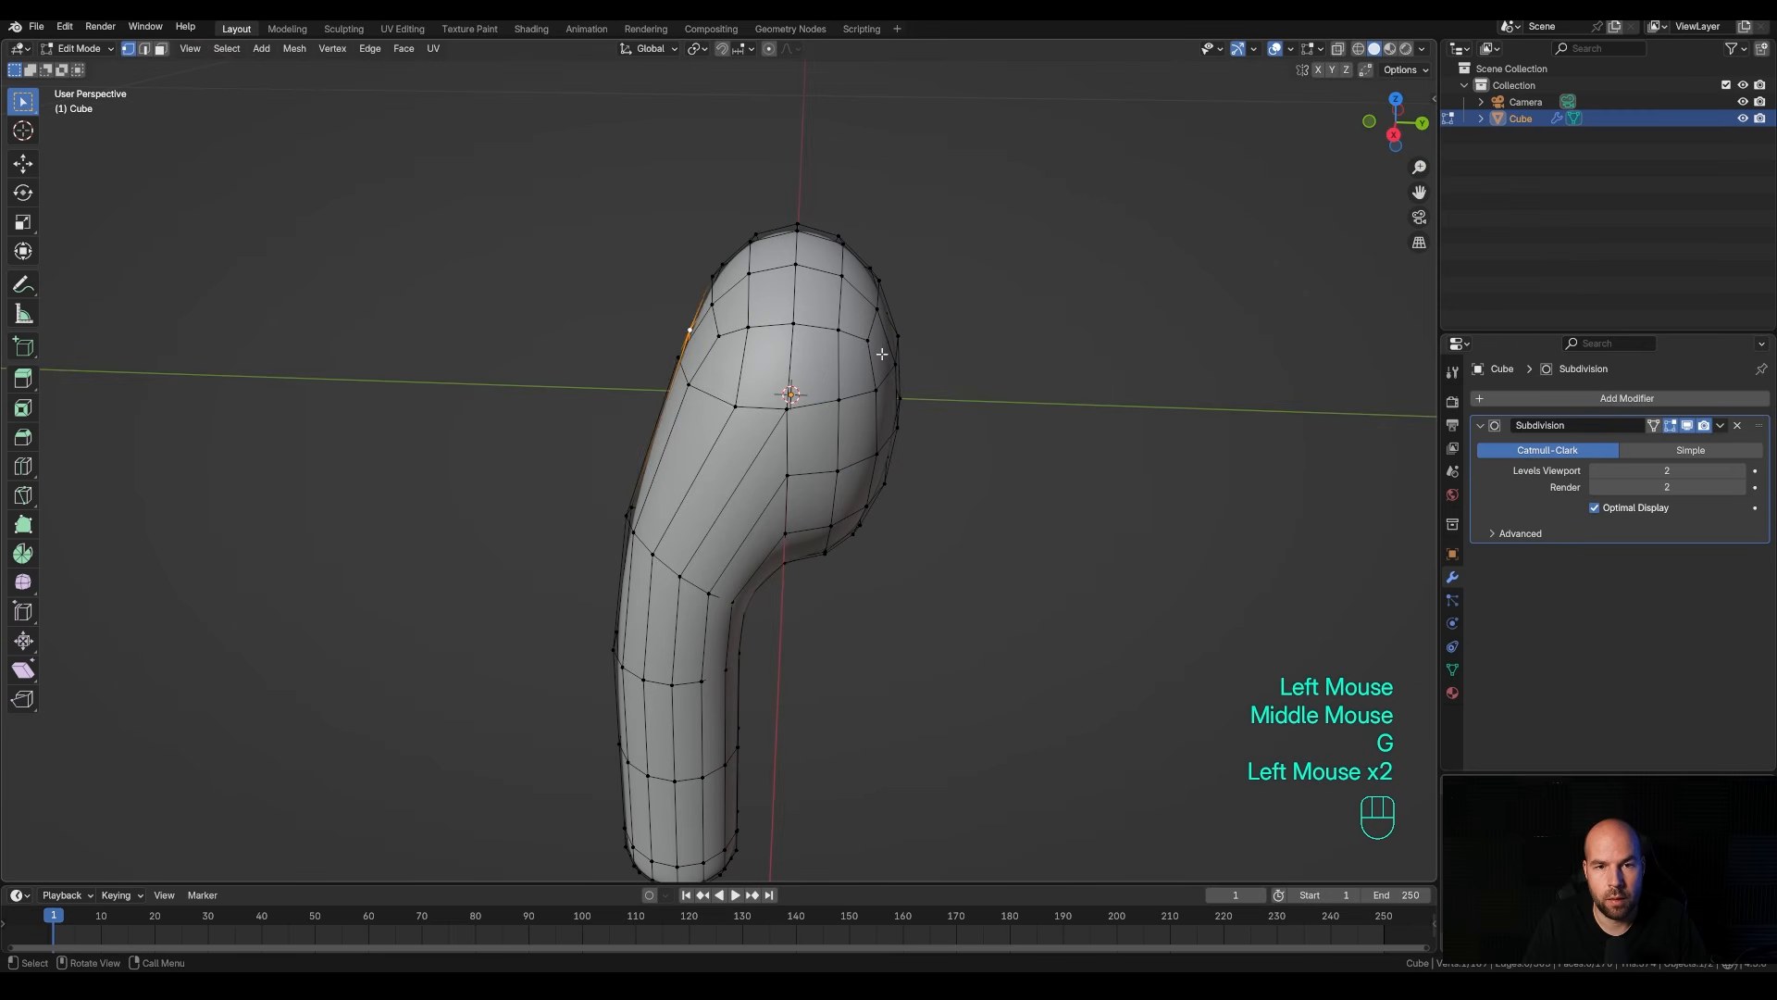
key(g)
click(690, 329)
middle_drag(750, 368, 896, 453)
key(g)
click(1116, 385)
scroll(808, 402, down, 4)
key(Tab)
scroll(912, 486, up, 2)
key(Tab)
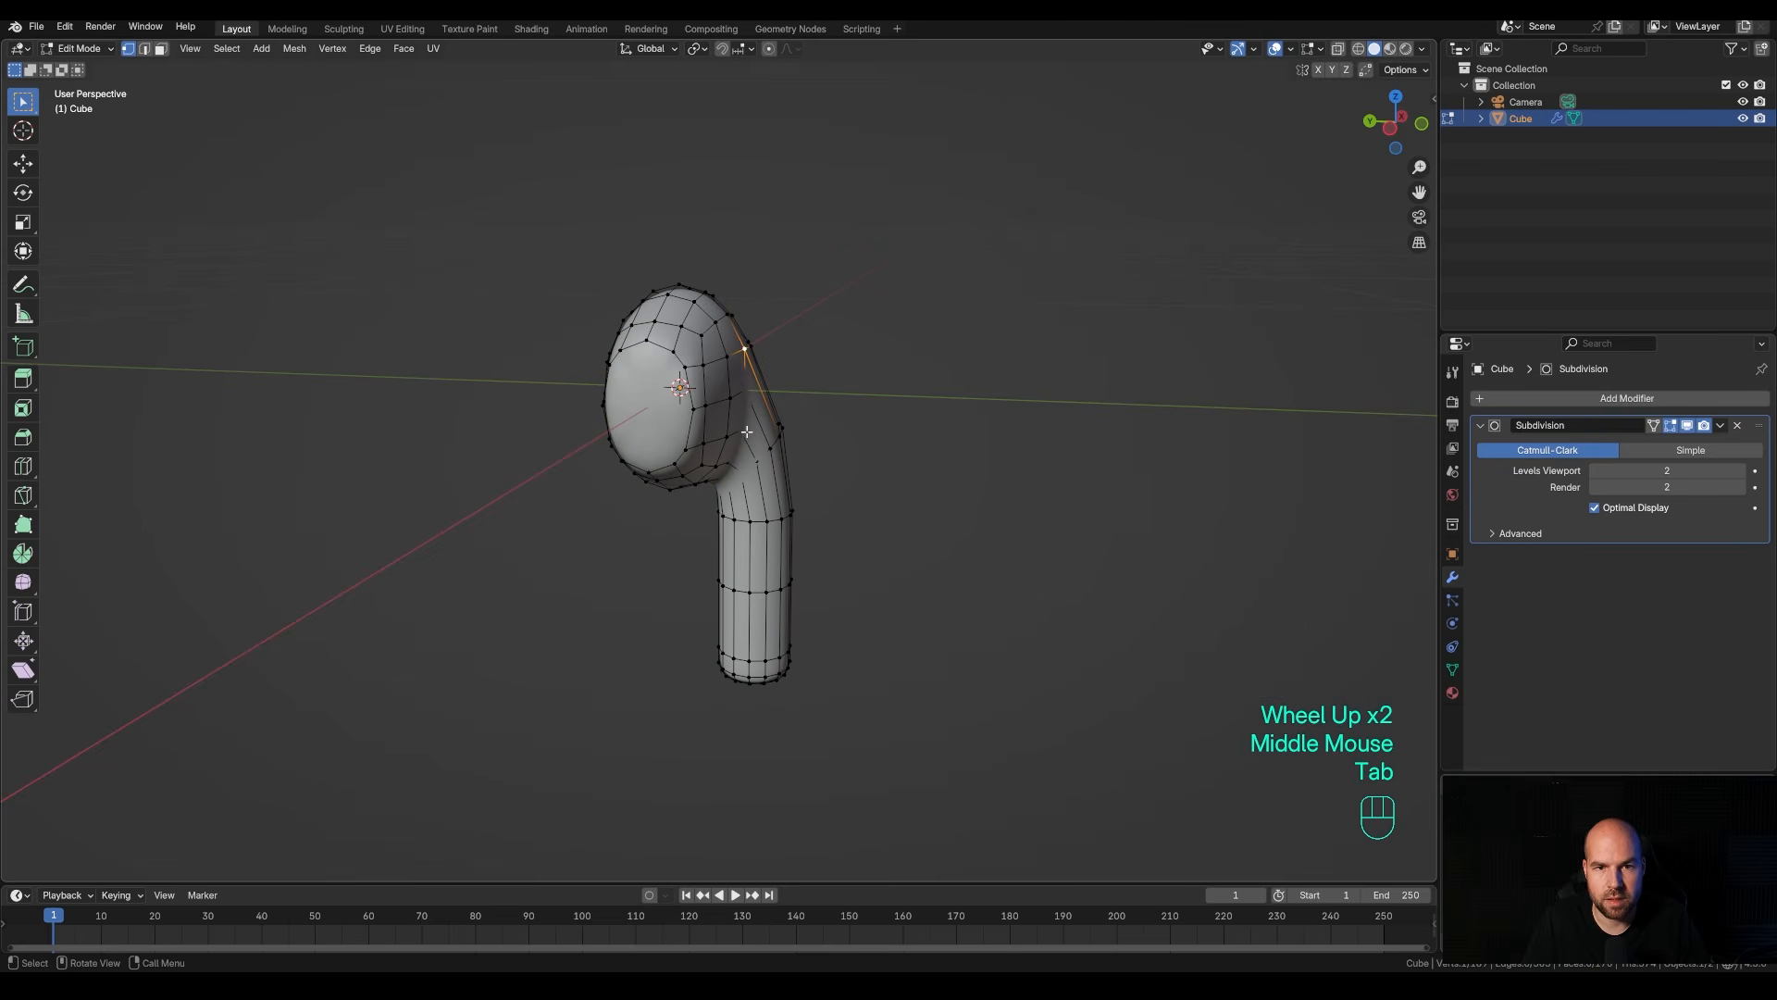
Inset the face at the body's flat end by about 0.01 m and extrude it about 0.015 m inward.
key(3)
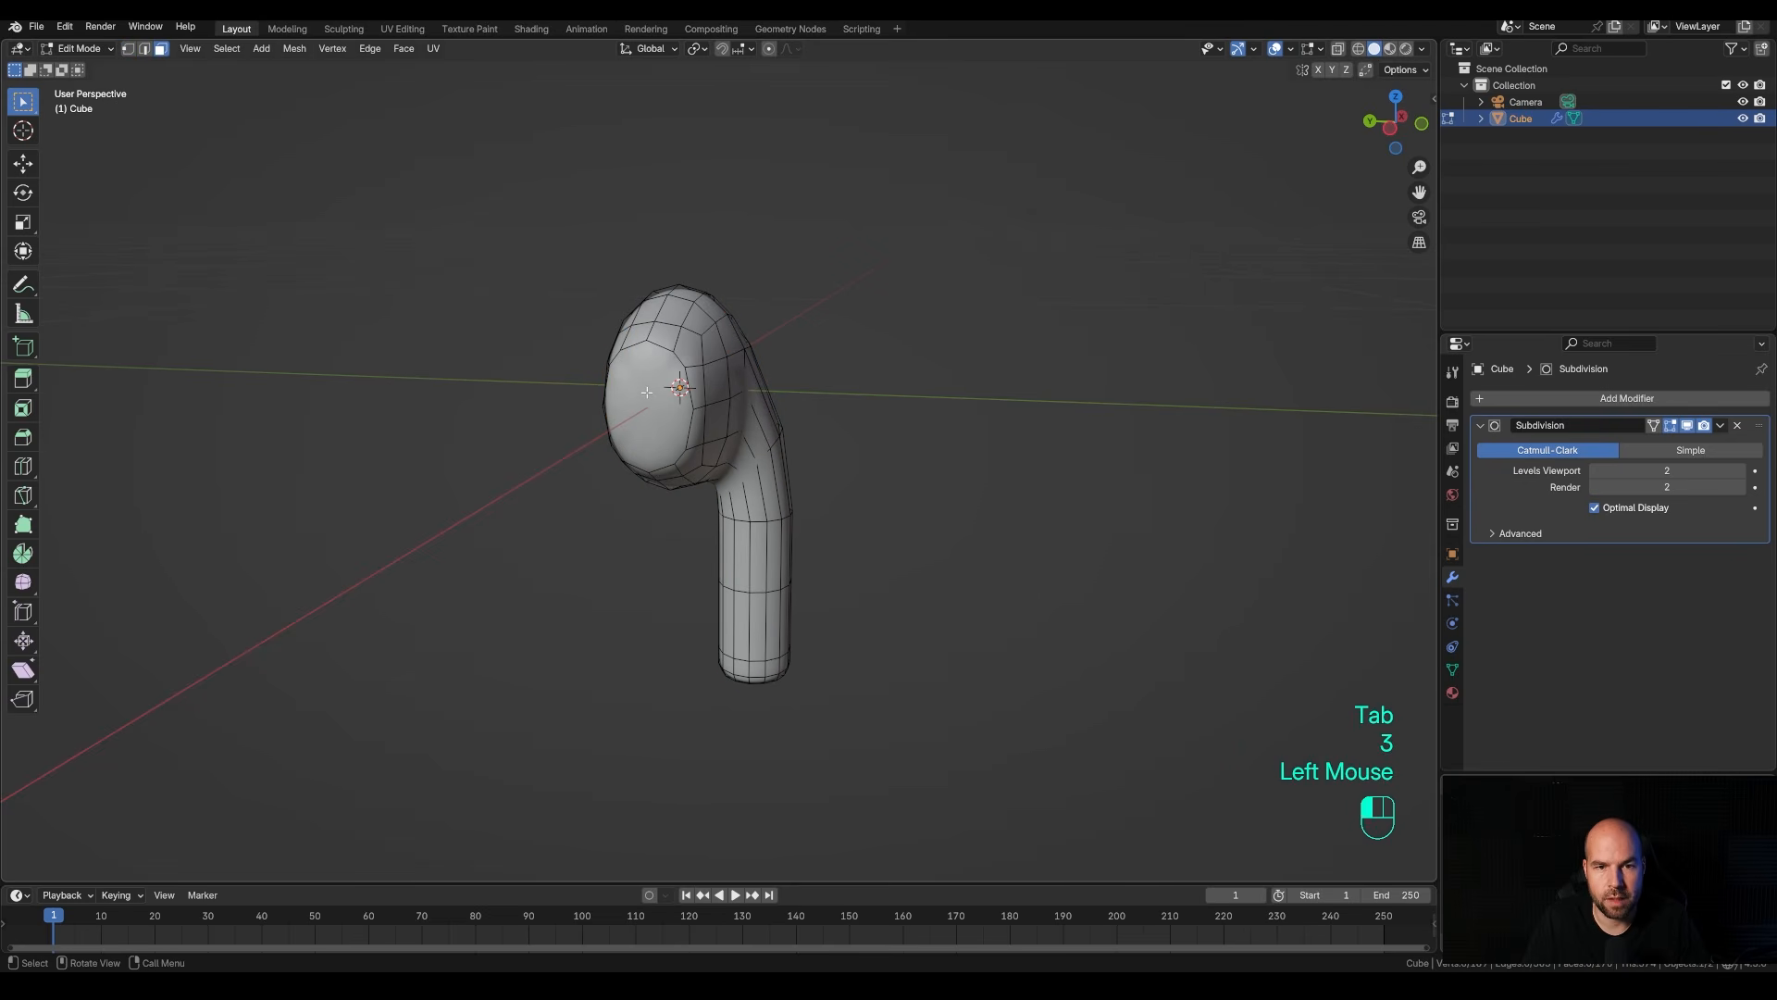
click(646, 392)
key(i)
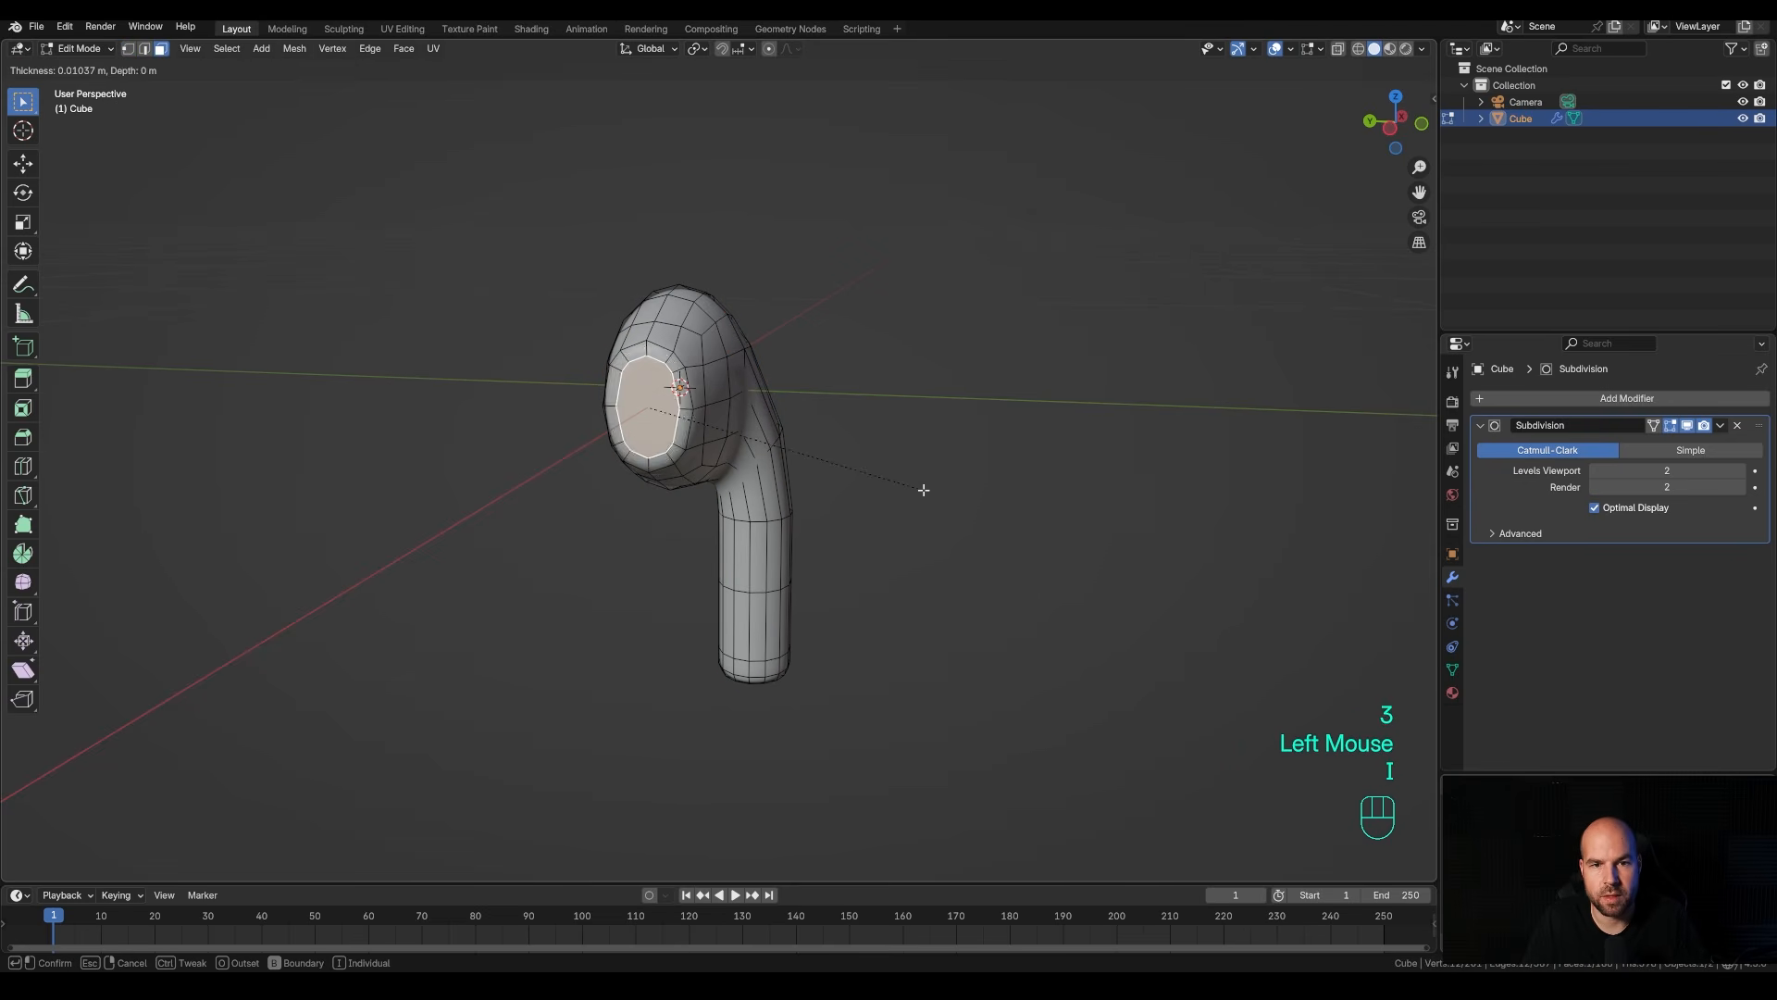
click(927, 493)
key(e)
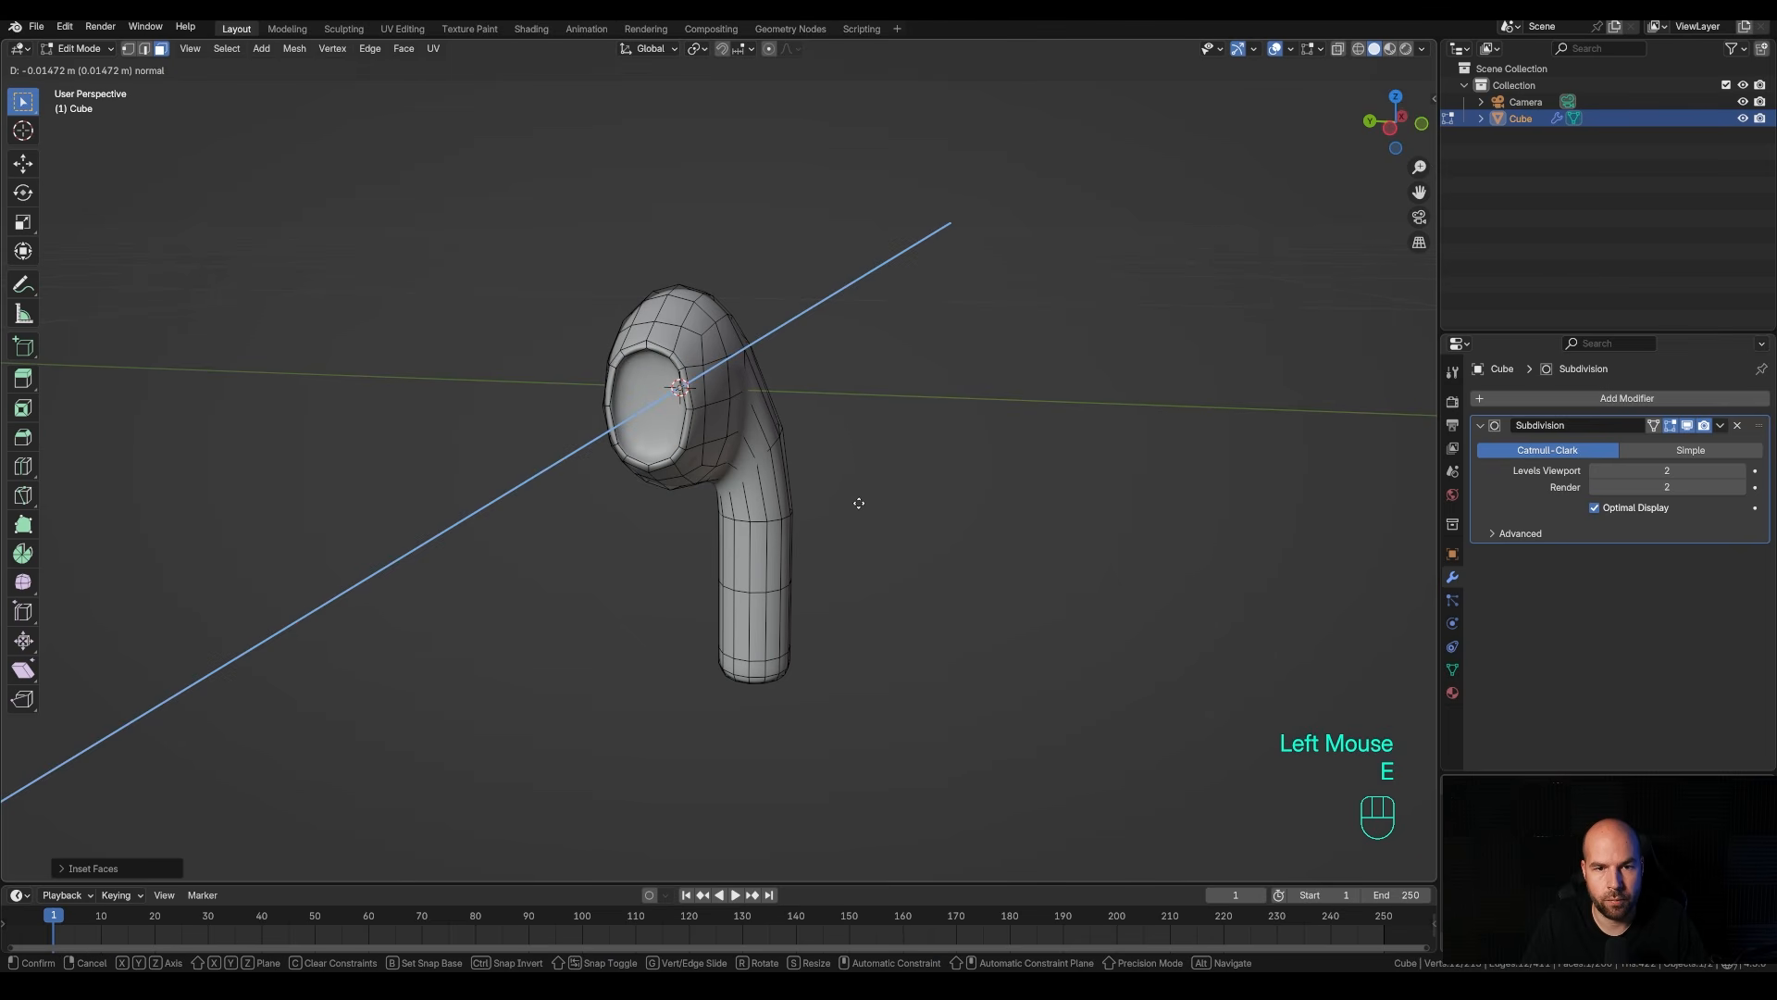
click(859, 501)
Extrude the recessed face another 0.002 m or so inward, inset it by about 0.005 m, and leave edit mode.
key(e)
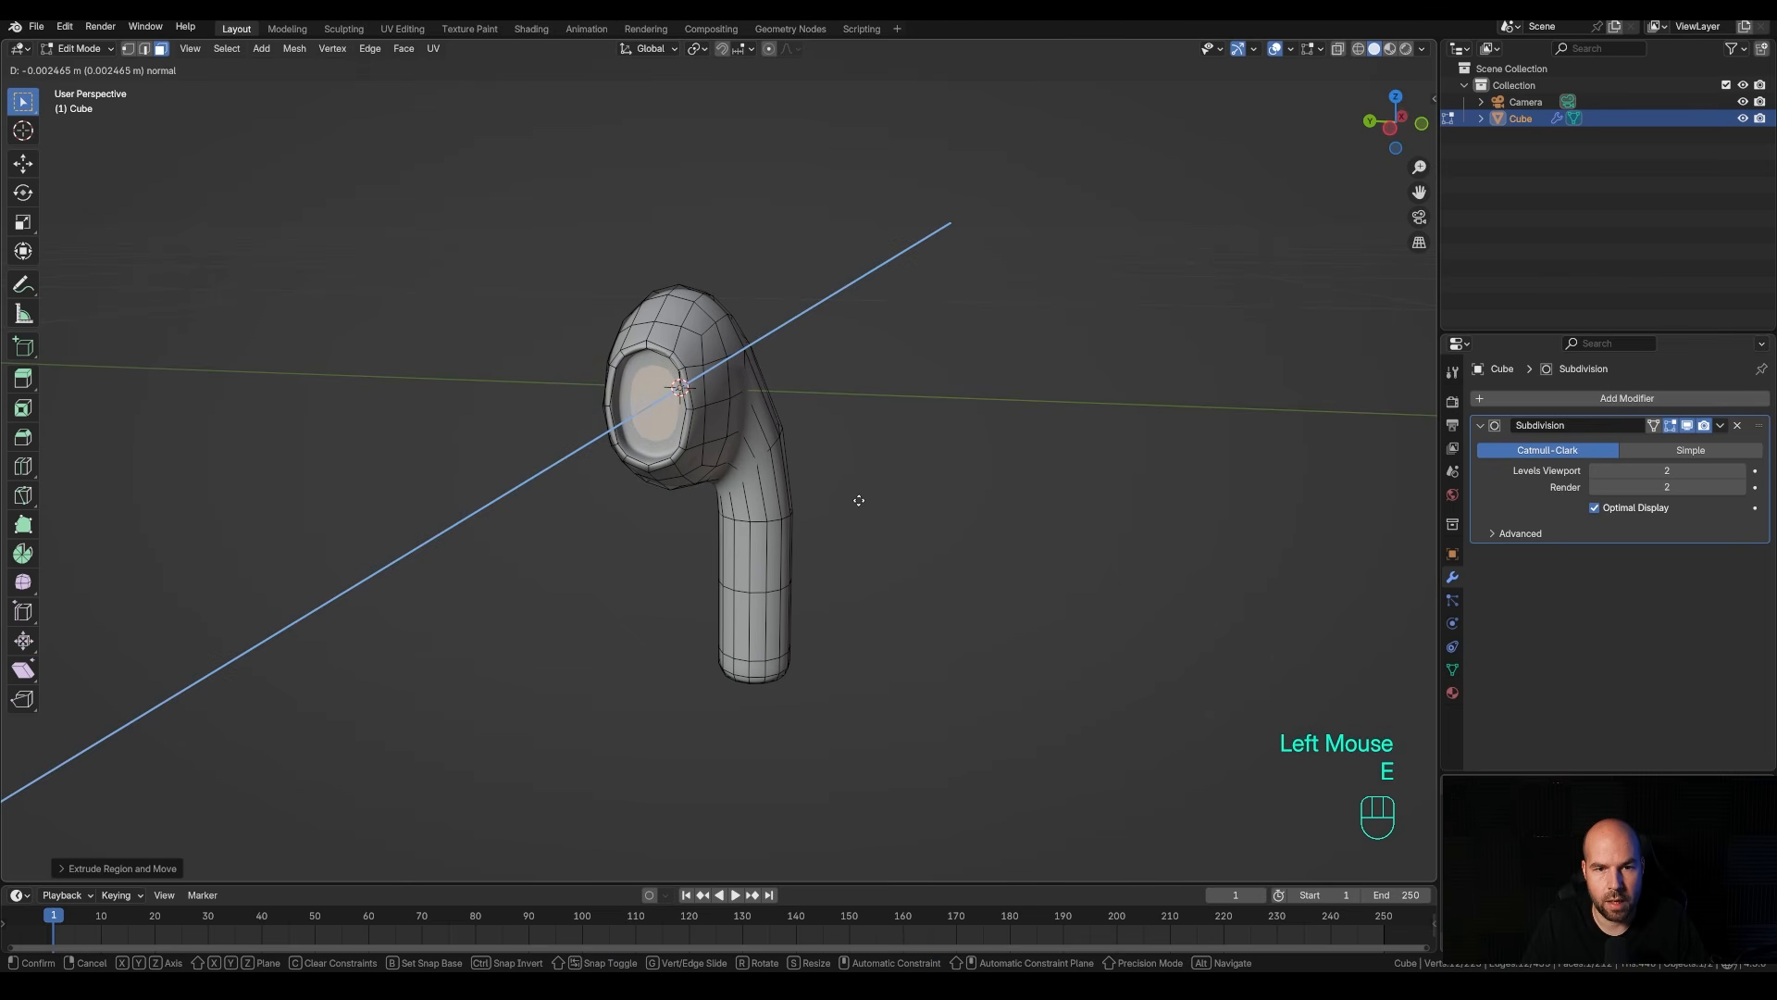
click(859, 500)
key(i)
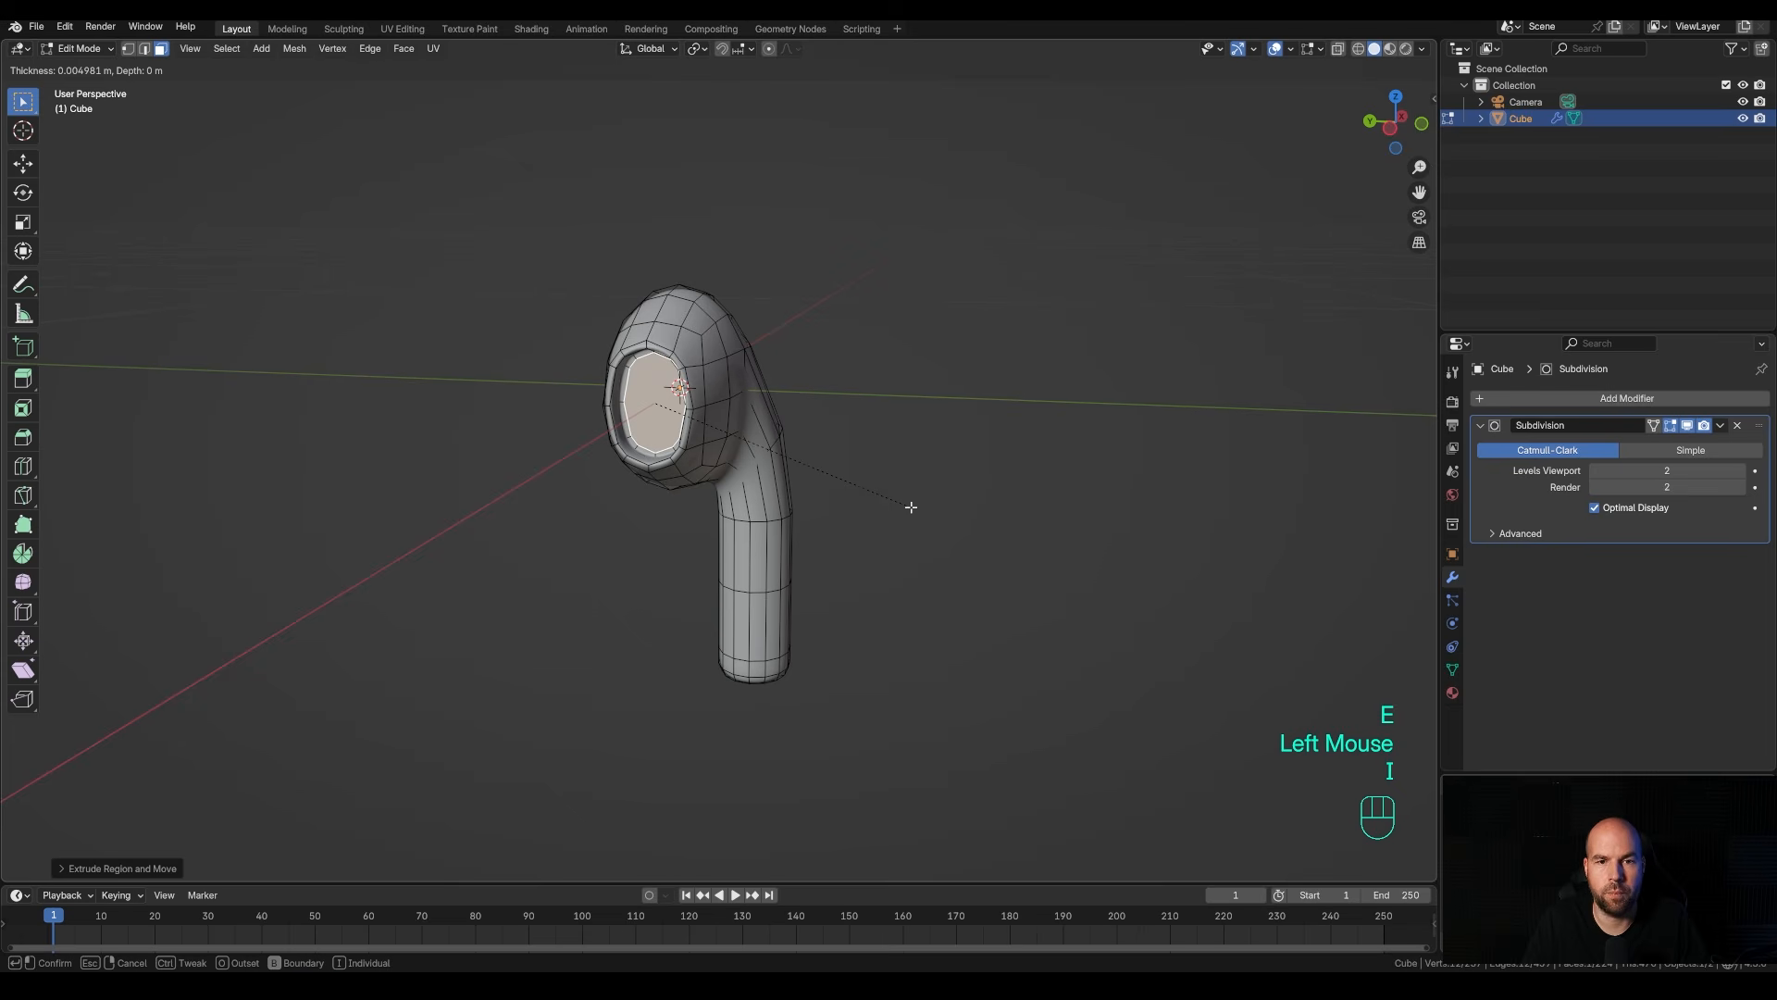
click(911, 507)
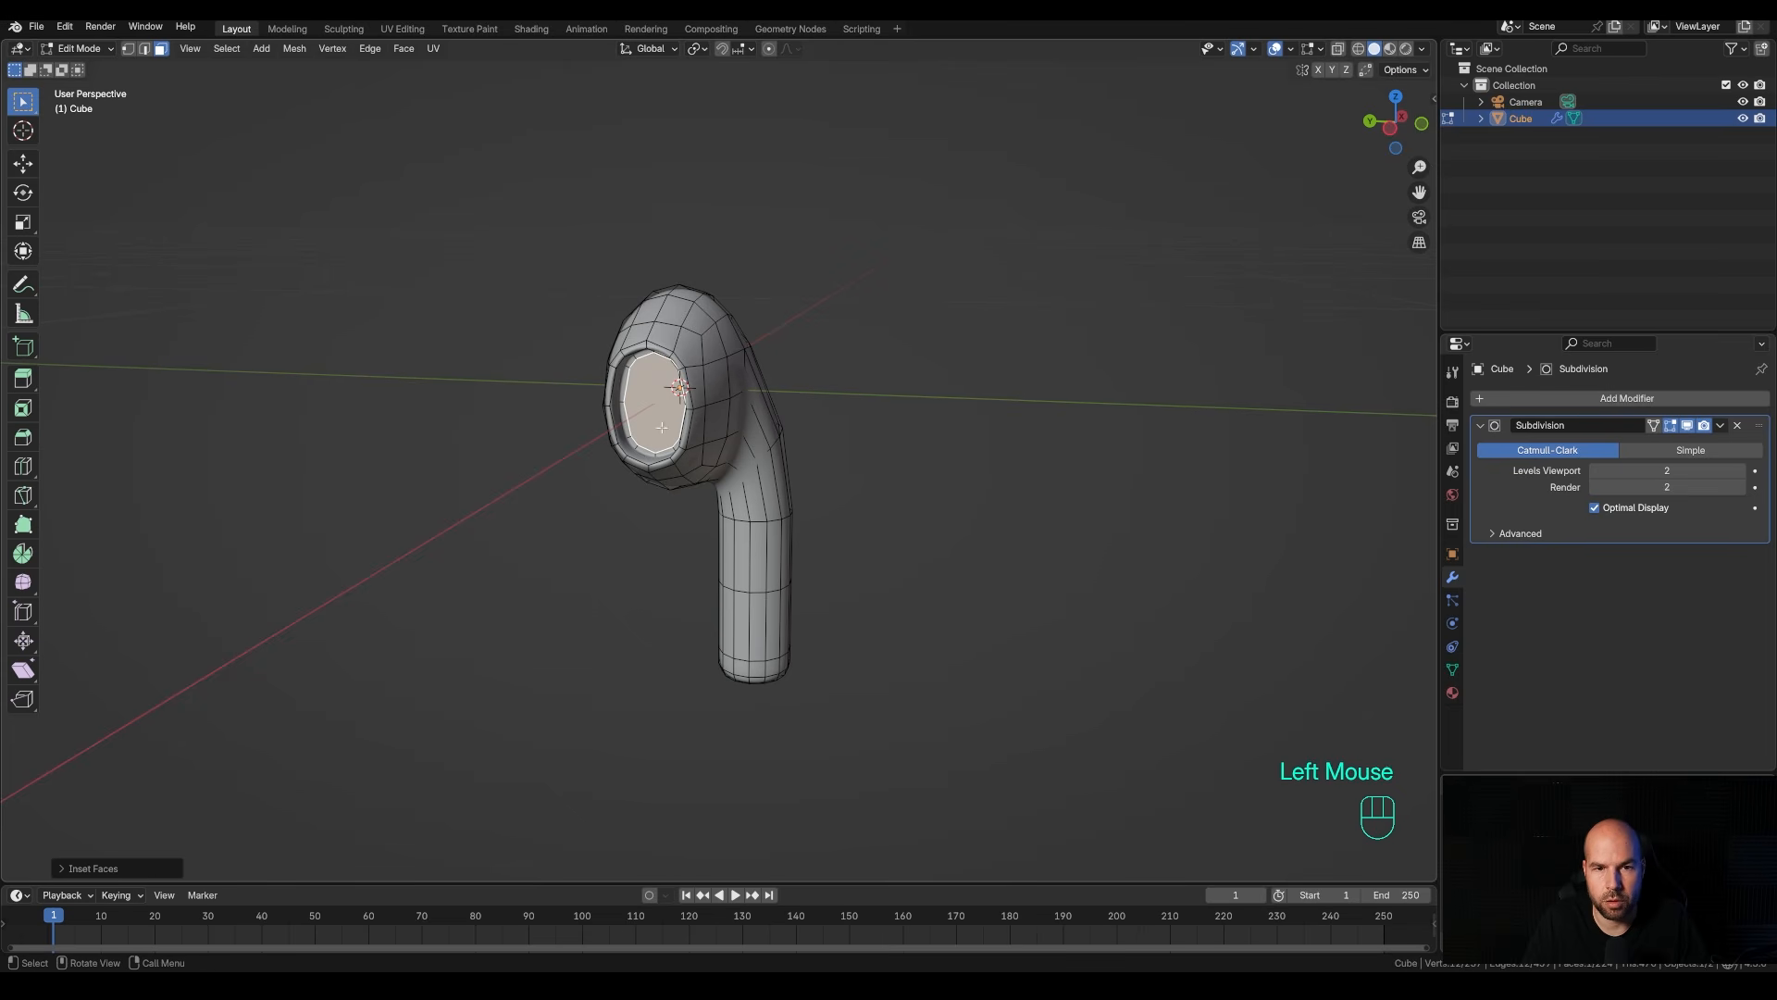
key(Tab)
middle_drag(932, 562, 777, 474)
scroll(878, 547, down, 2)
scroll(878, 548, down, 1)
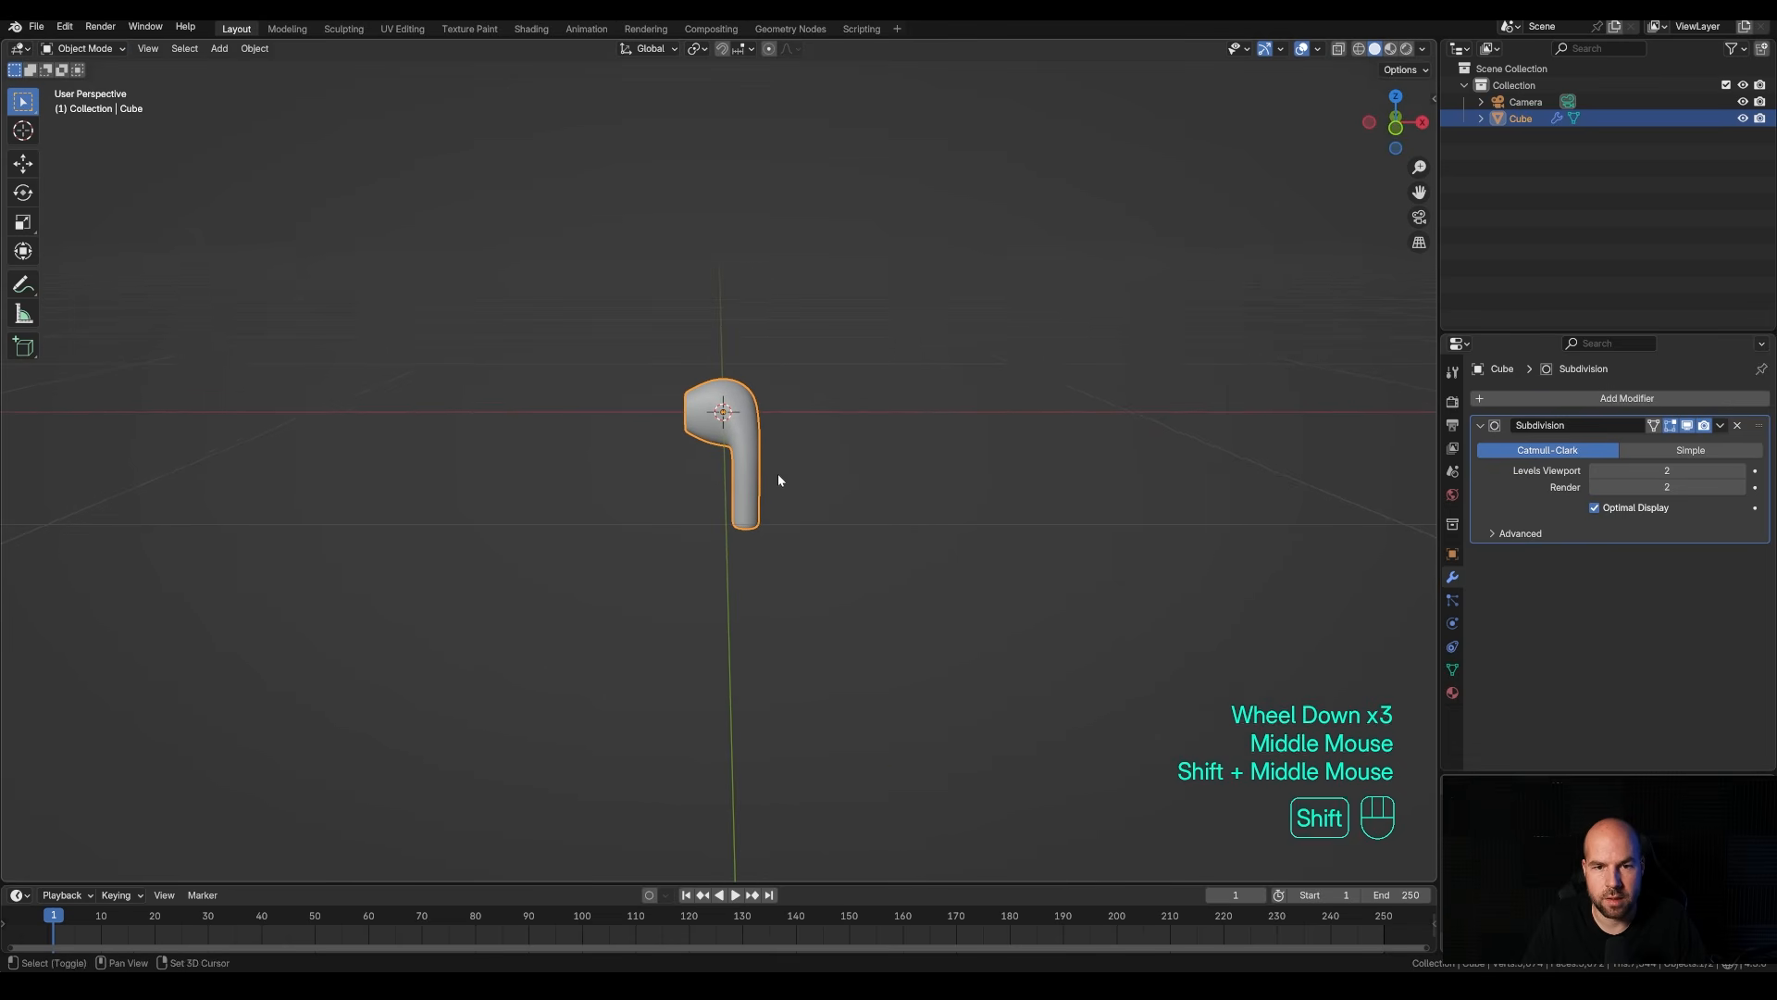
In front view, move the earbud about 0.12 m toward negative X and 0.08 m up.
key(KP_1)
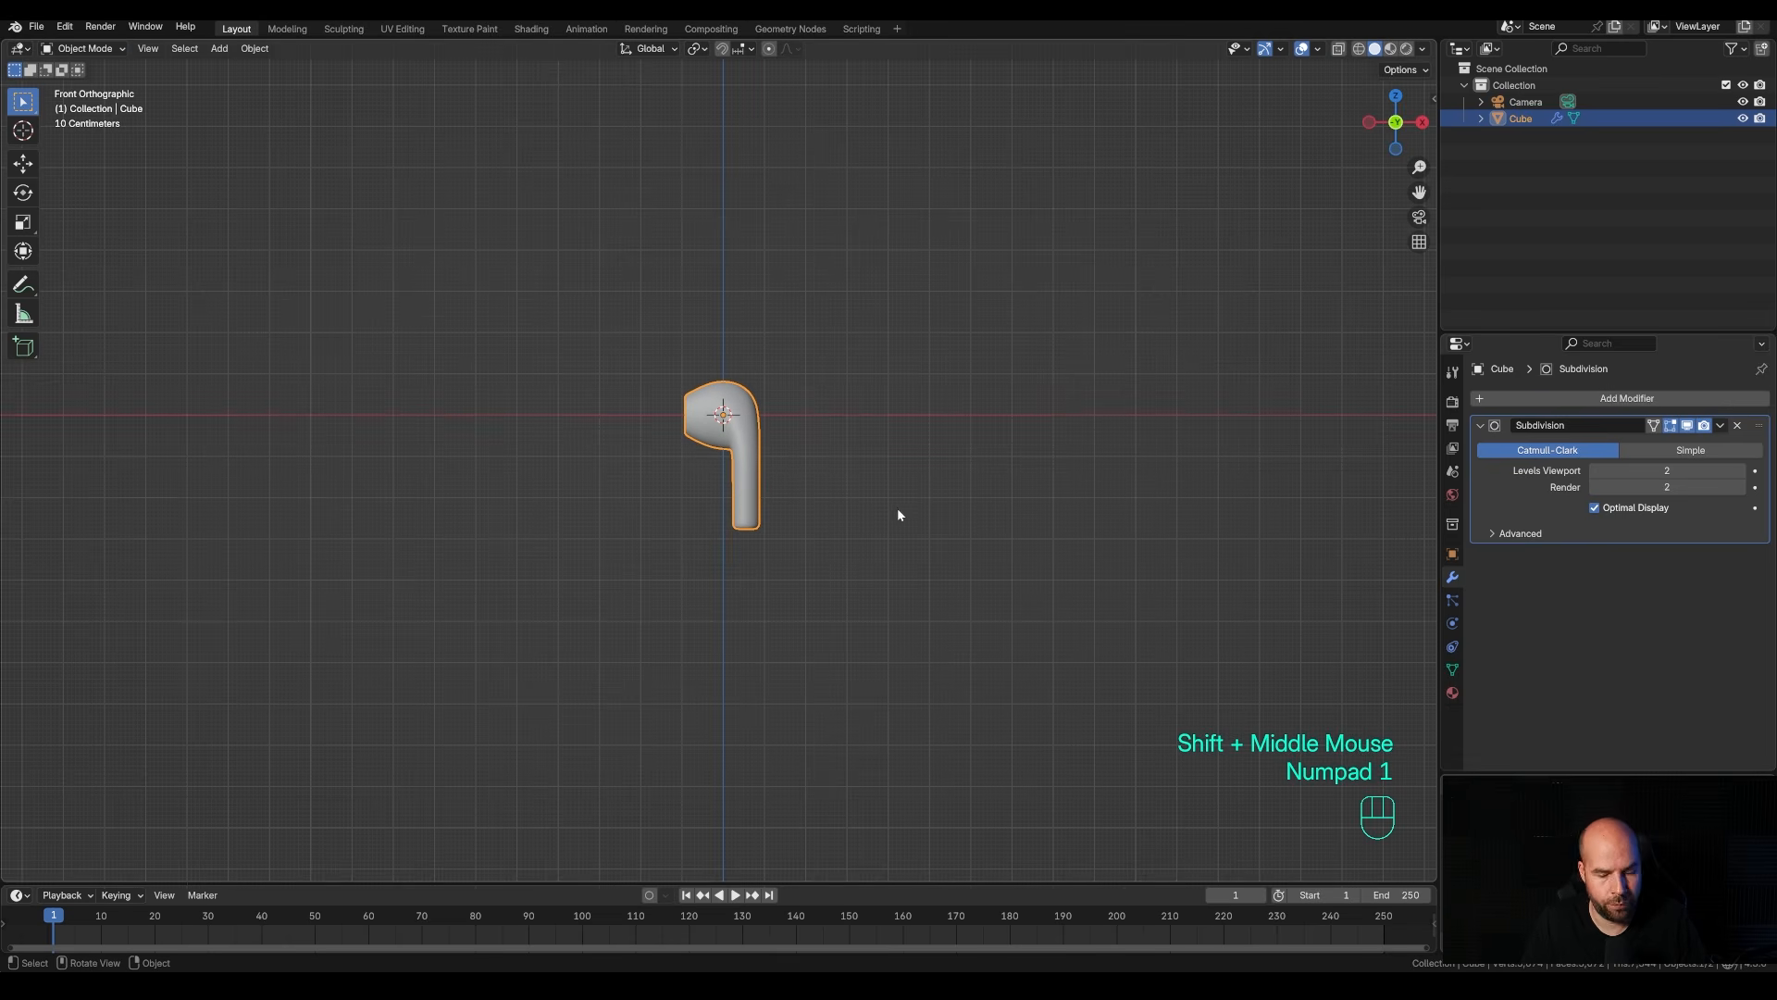
key(g)
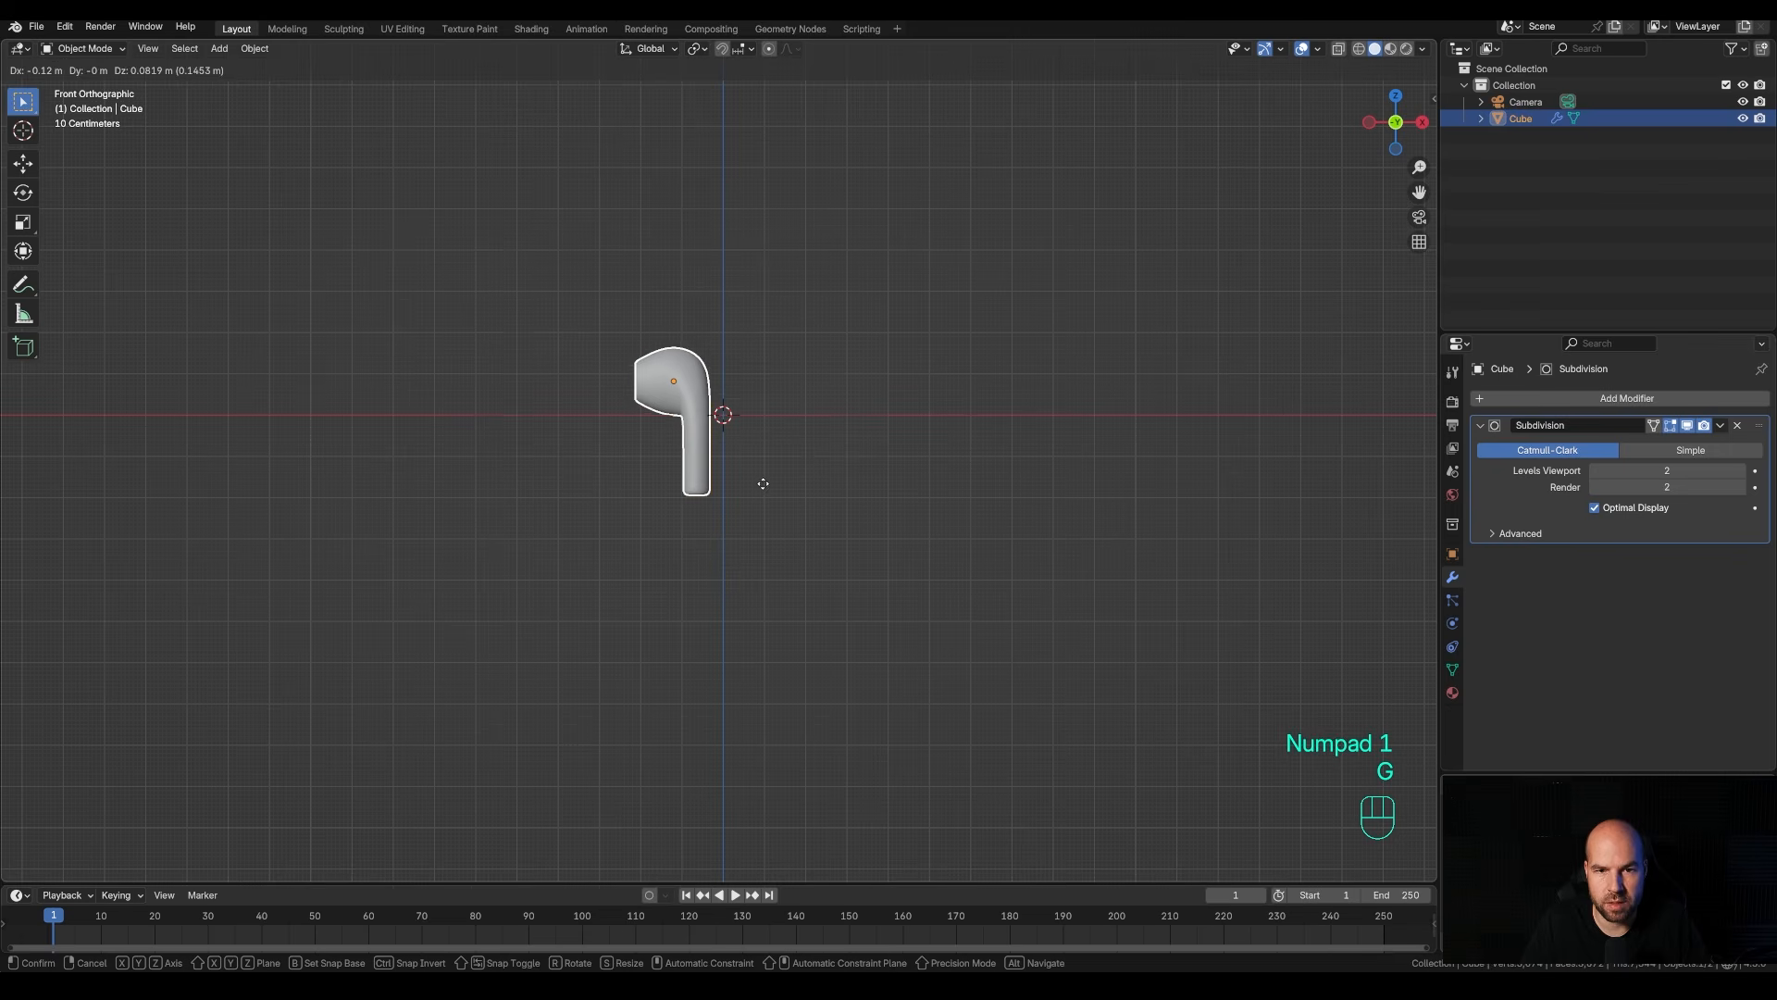
click(764, 490)
scroll(748, 491, up, 2)
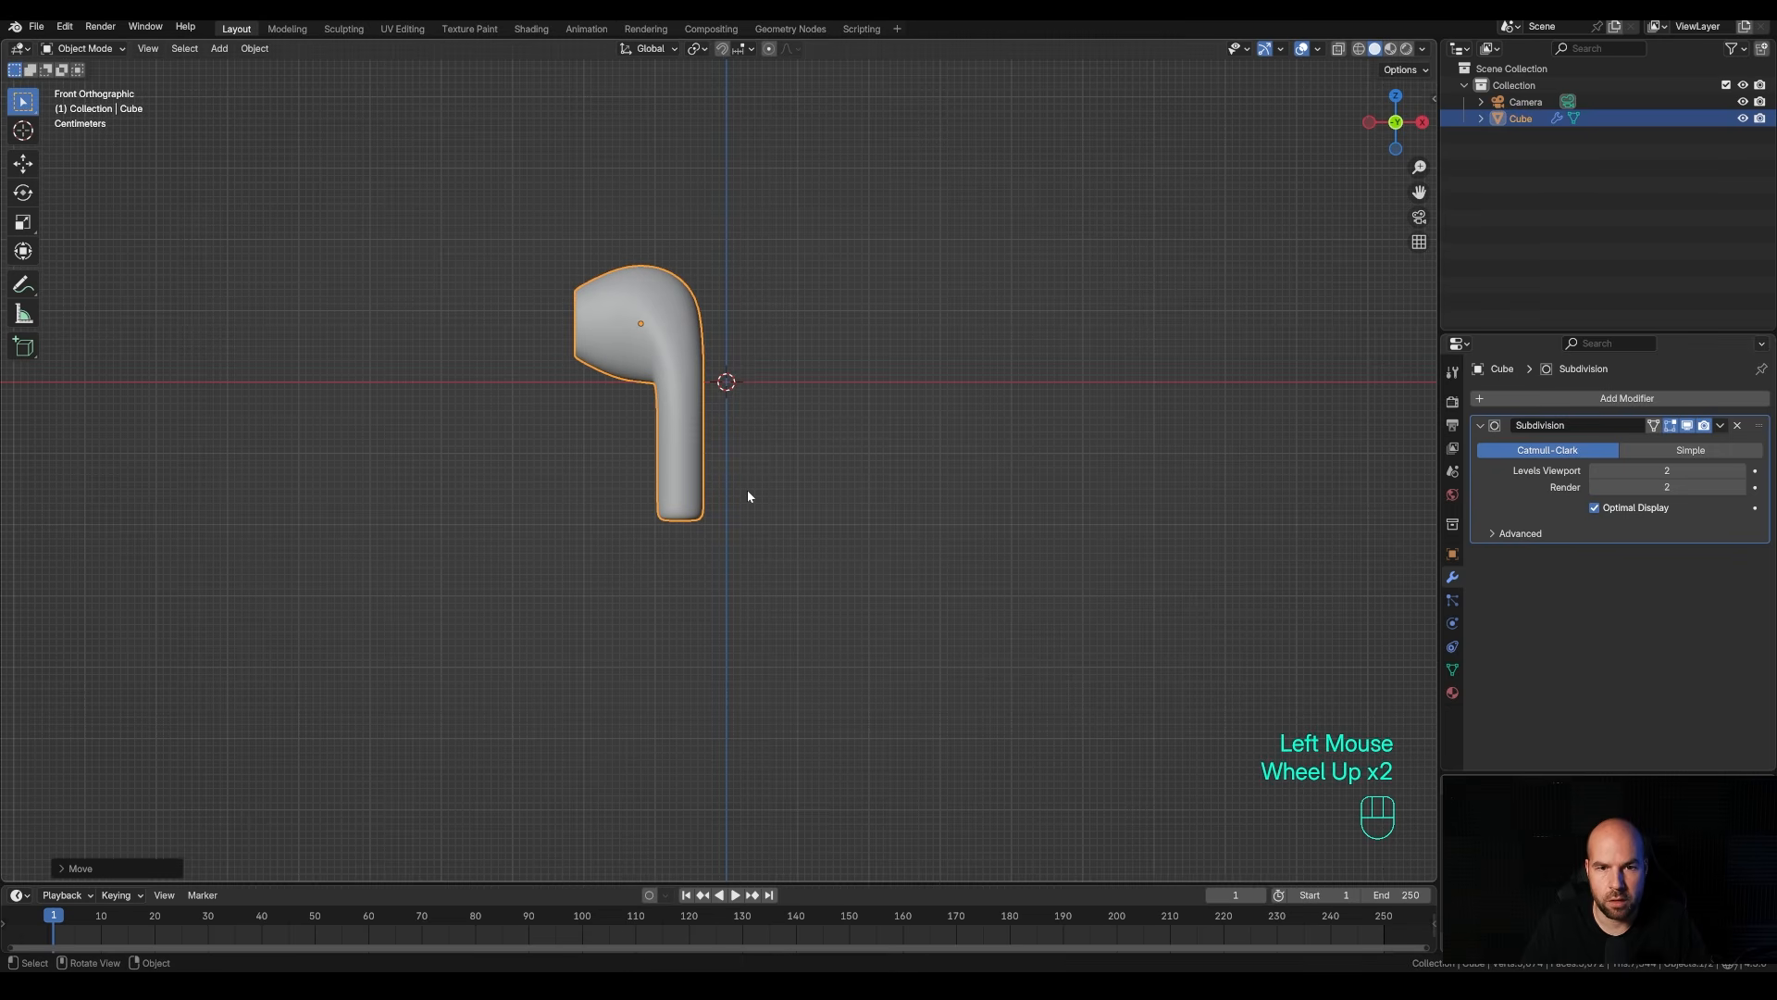
Make a linked duplicate of the earbud and place it beside the original along the positive X axis.
key(alt+d)
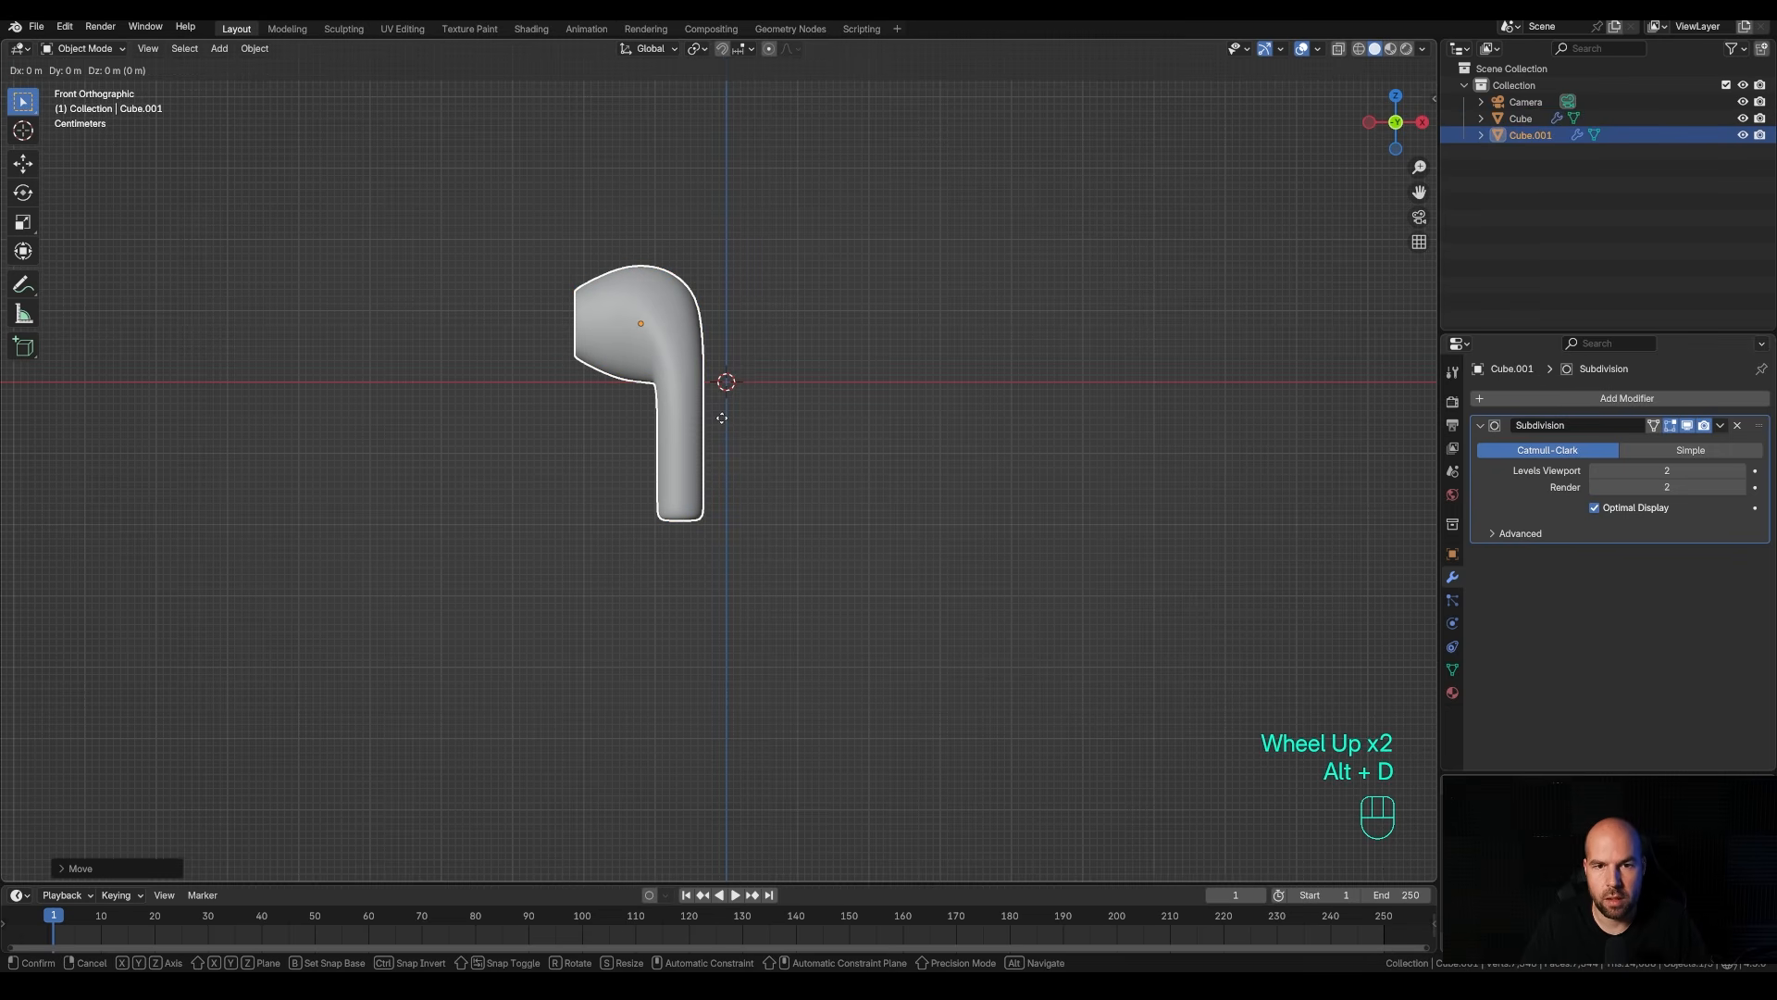
key(x)
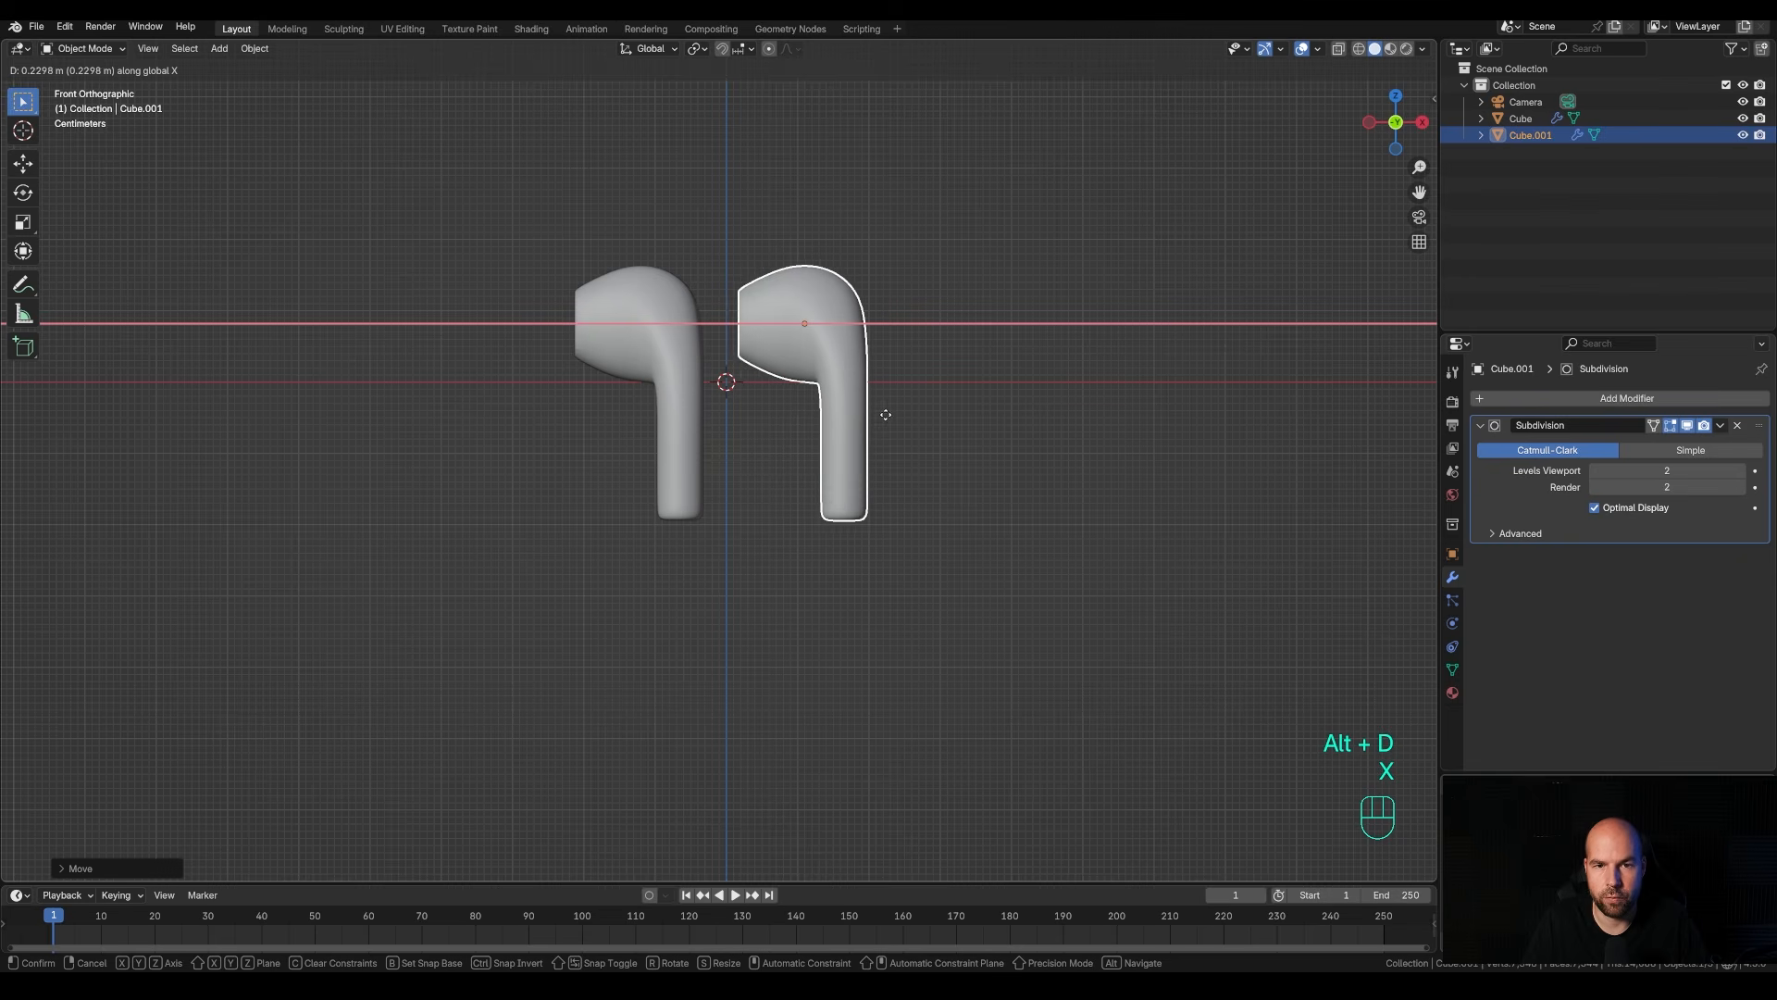
click(850, 412)
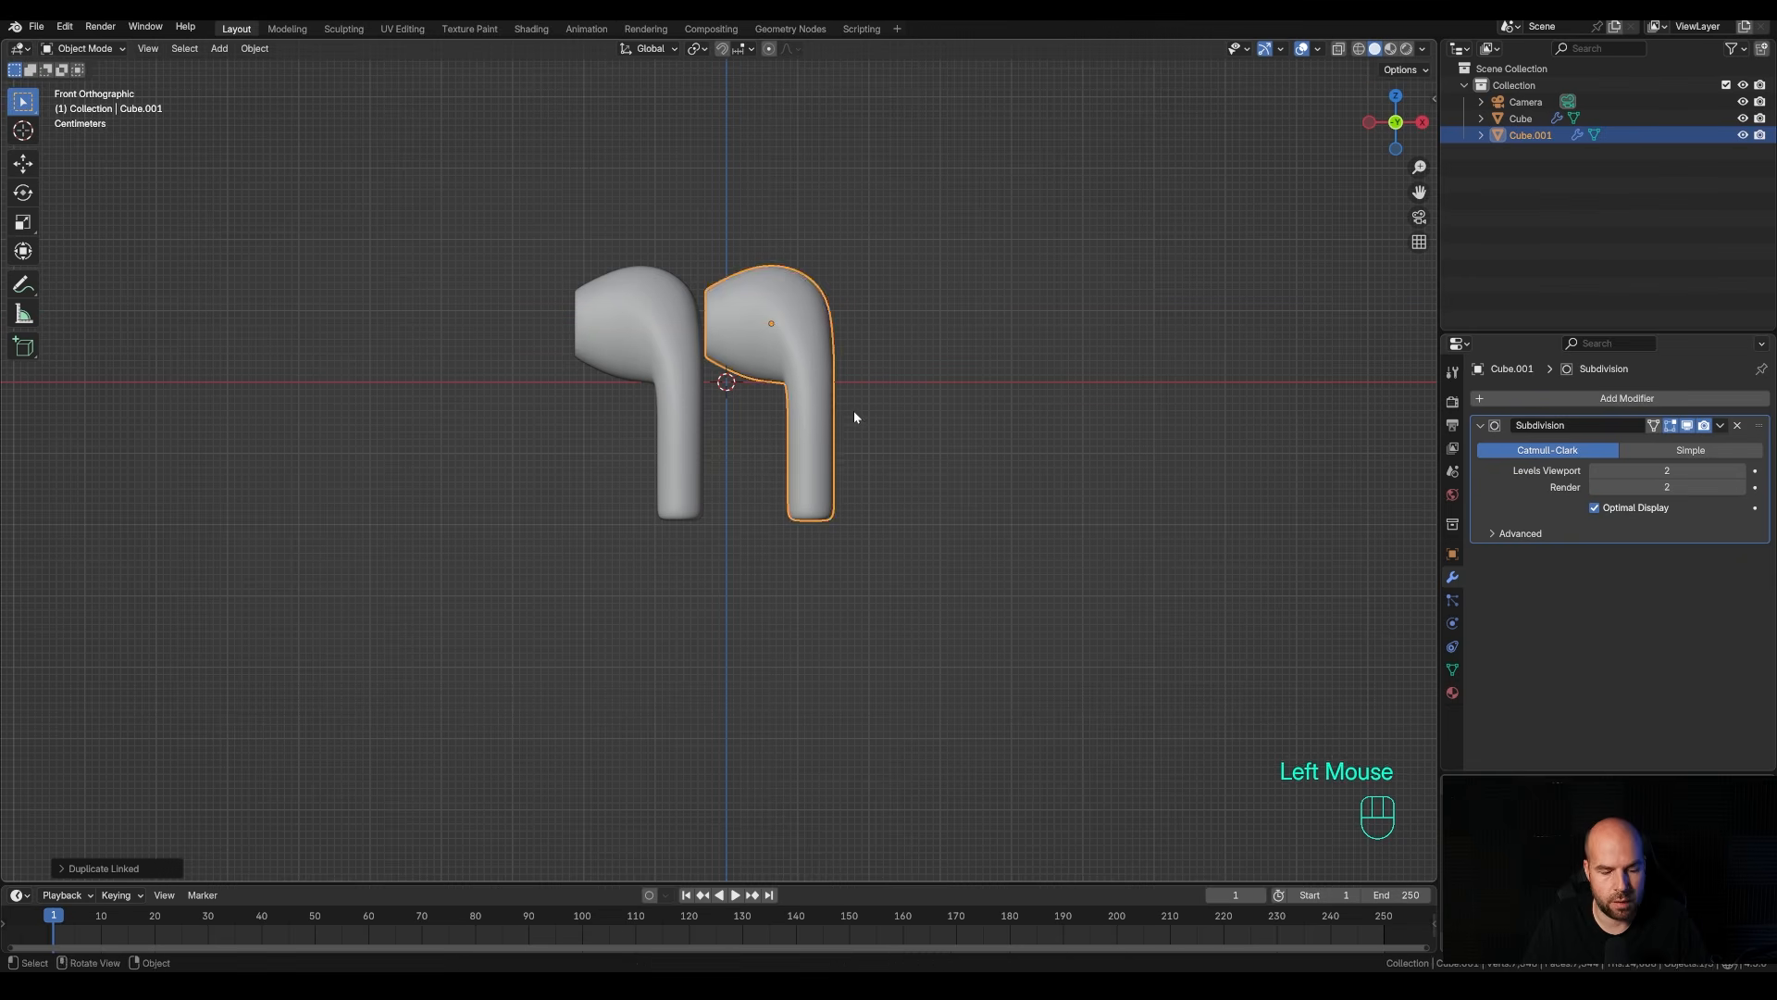
Mirror the duplicated earbud by scaling it by -1 along X so its body faces outward.
key(s)
key(x)
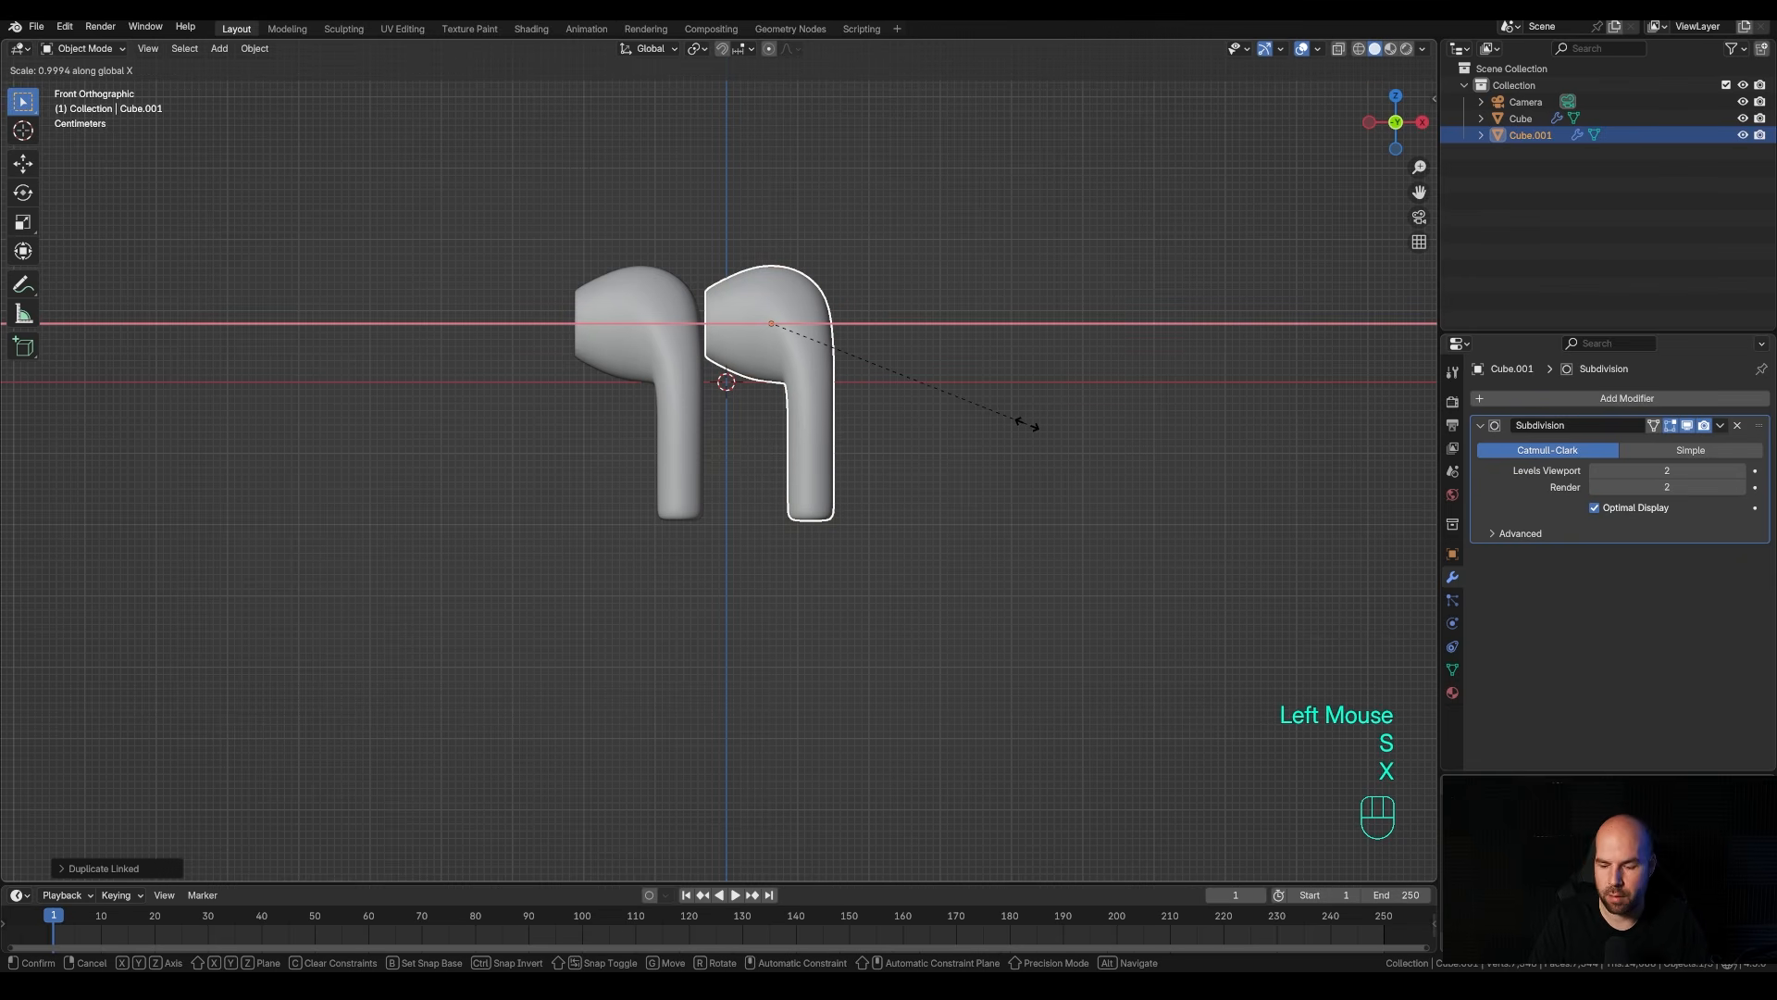
key(KP_Subtract)
key(KP_1)
key(KP_Enter)
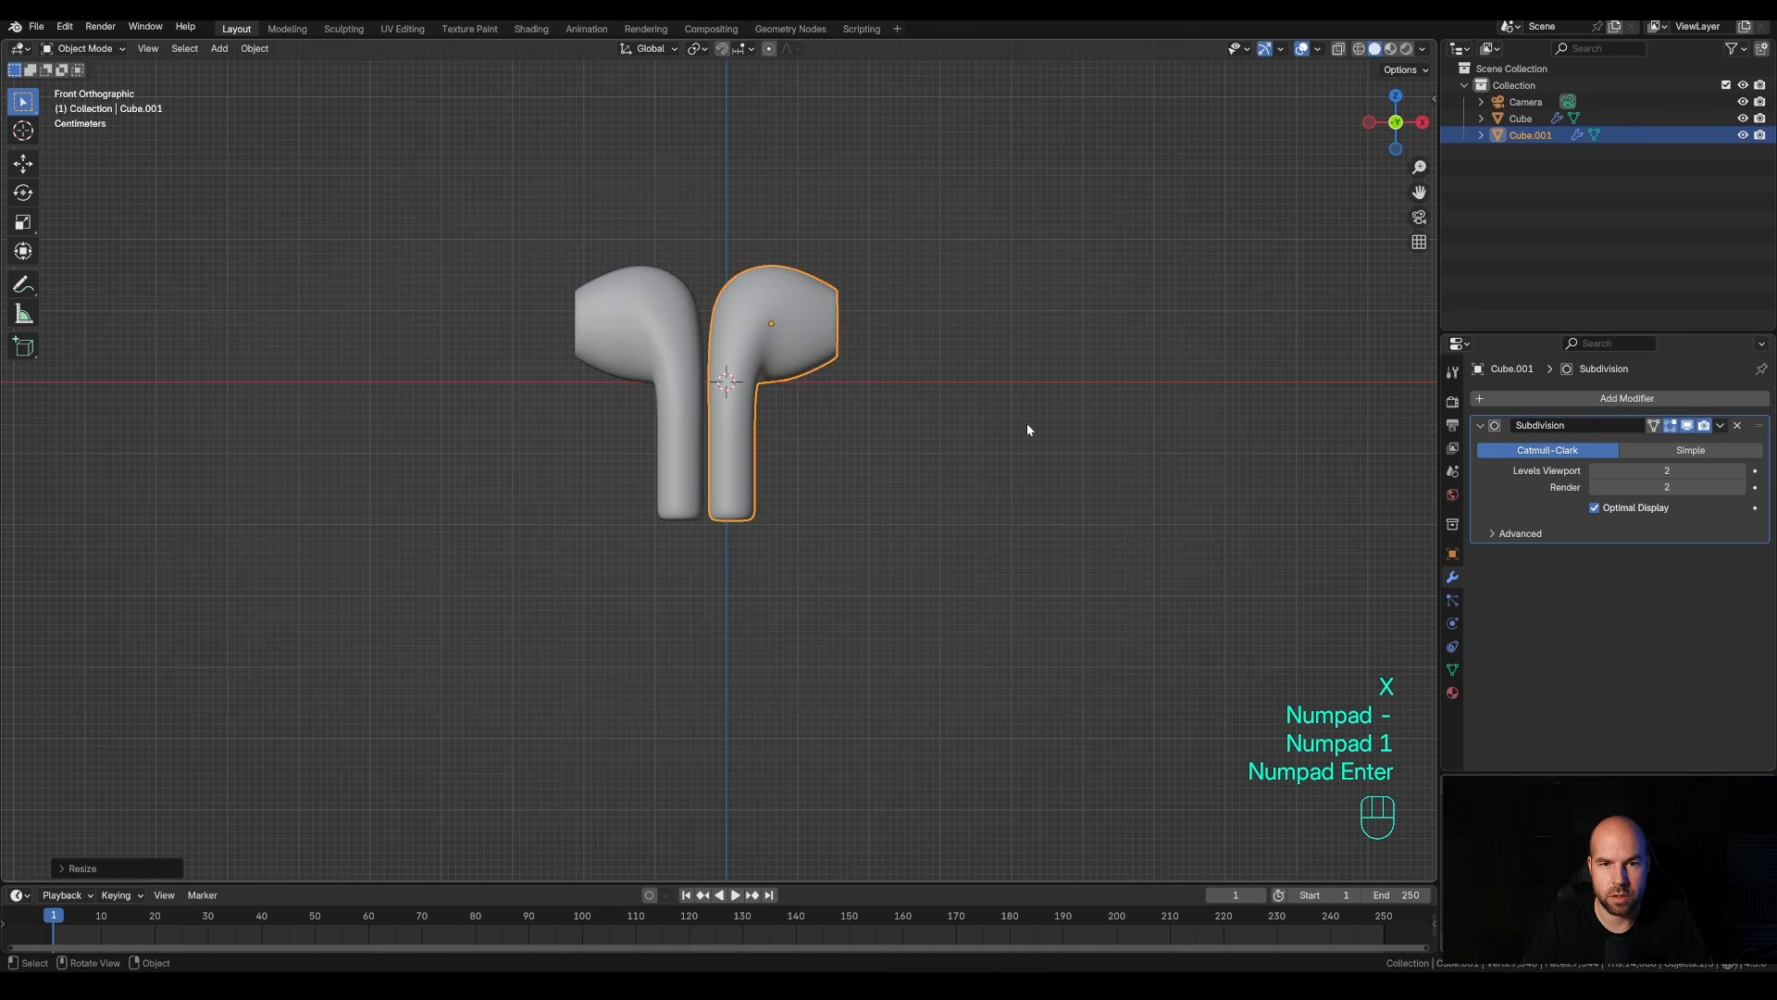
Shift the mirrored earbud outward and the original slightly inward along X, spacing both stems evenly about the Z axis.
key(g)
key(x)
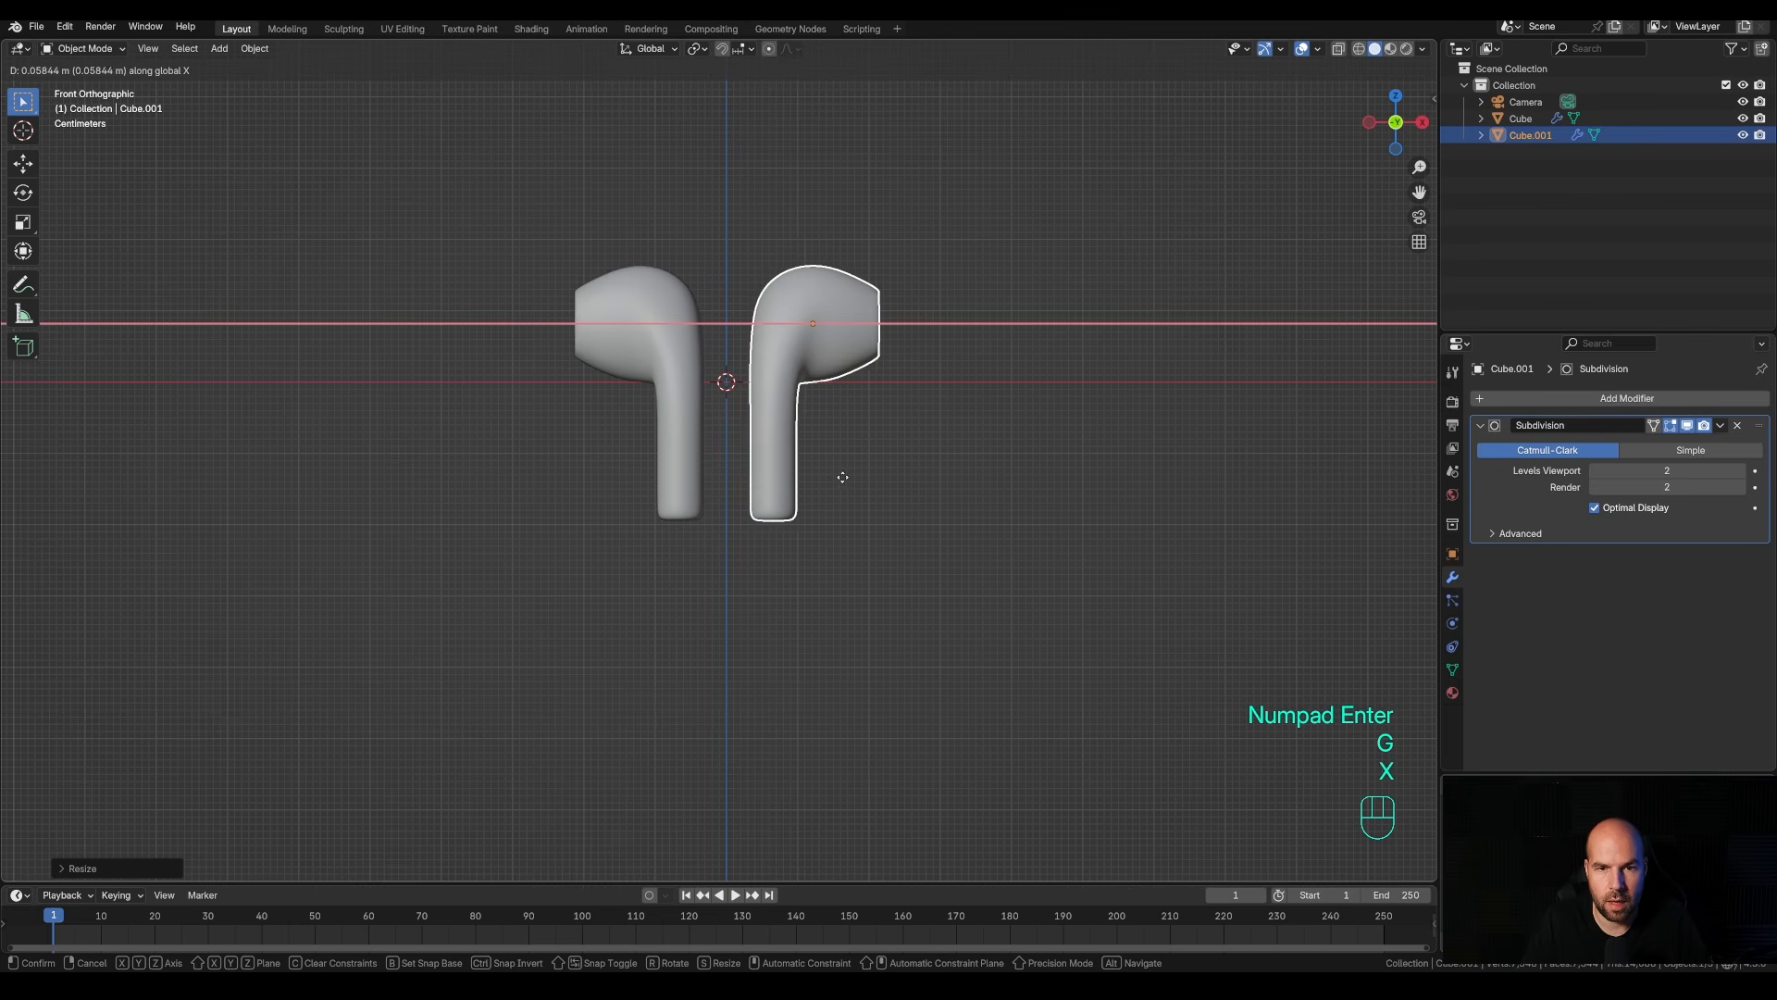
click(838, 475)
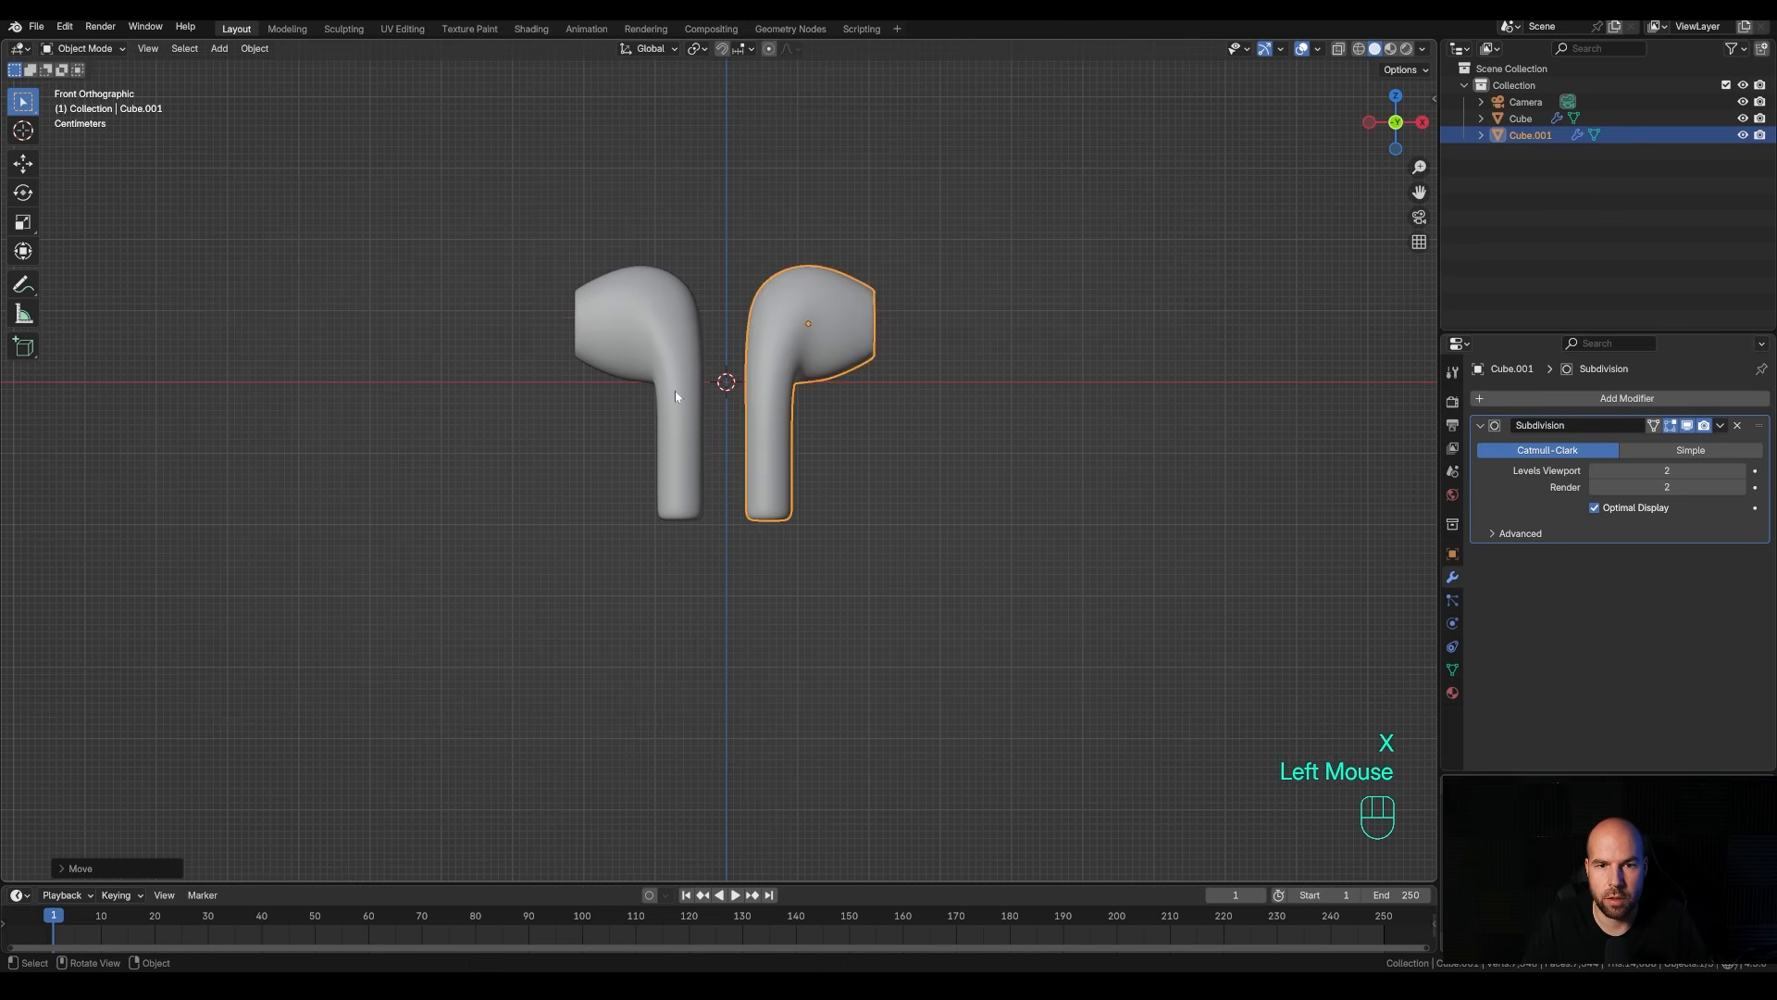
click(675, 391)
key(g)
key(x)
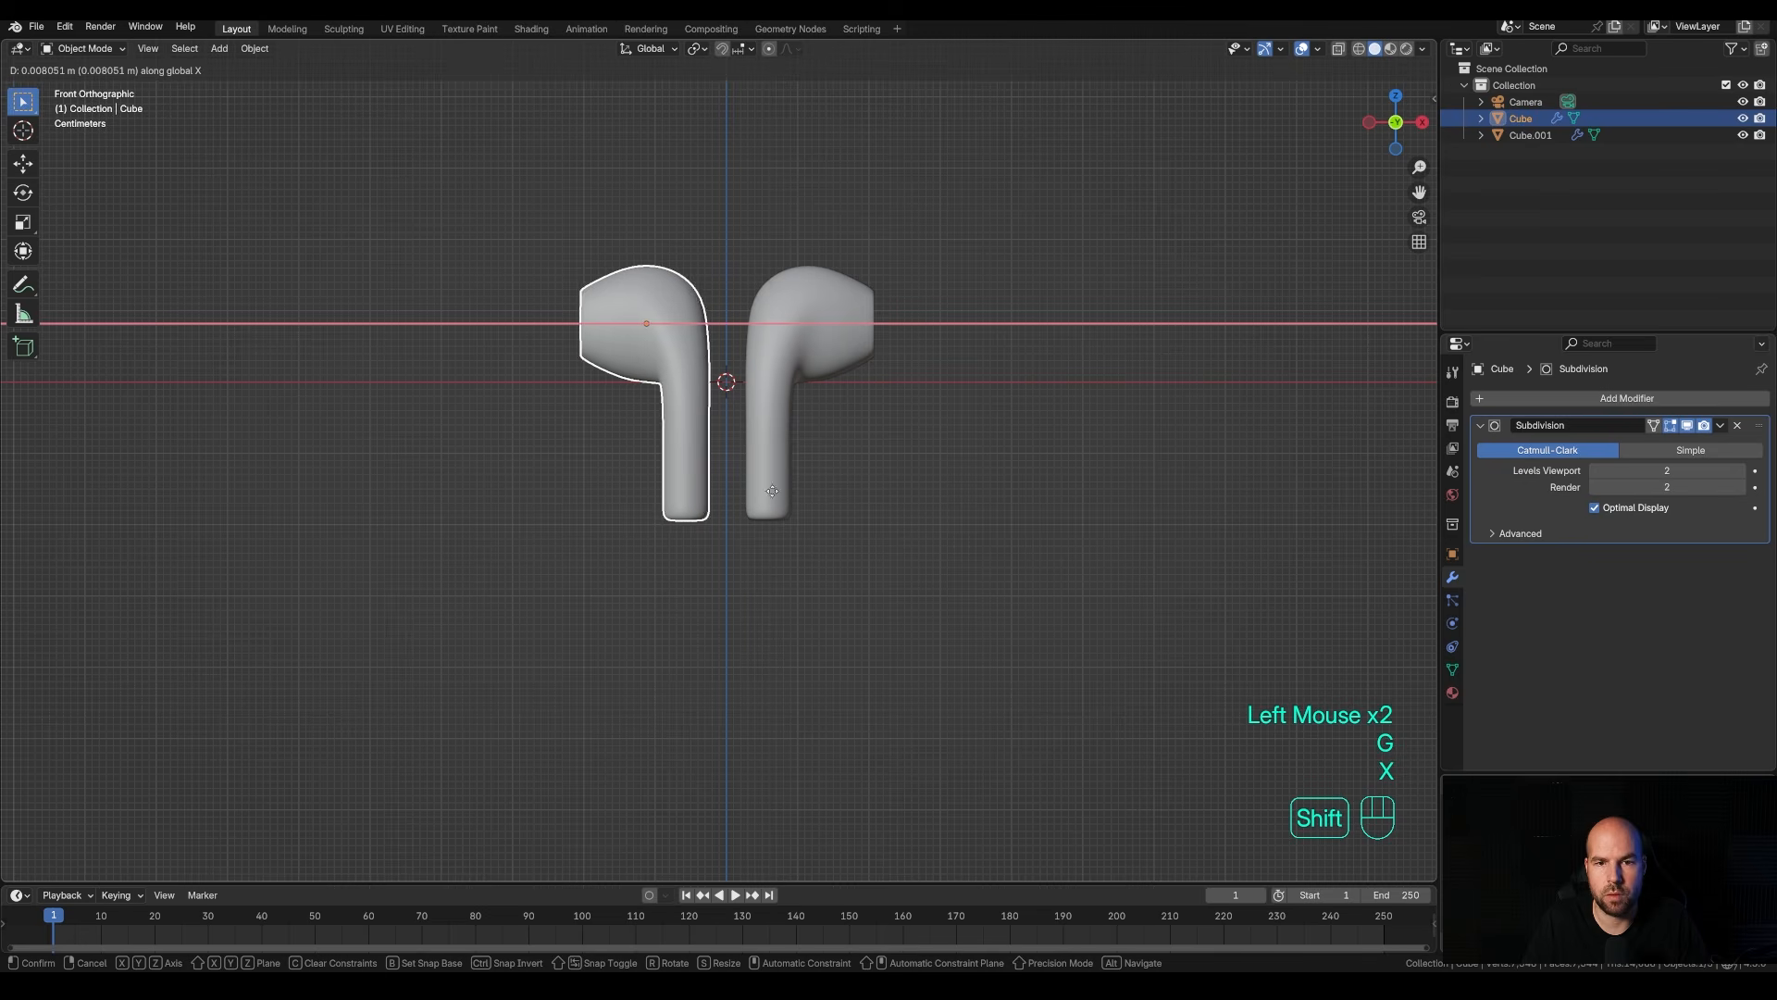
click(752, 489)
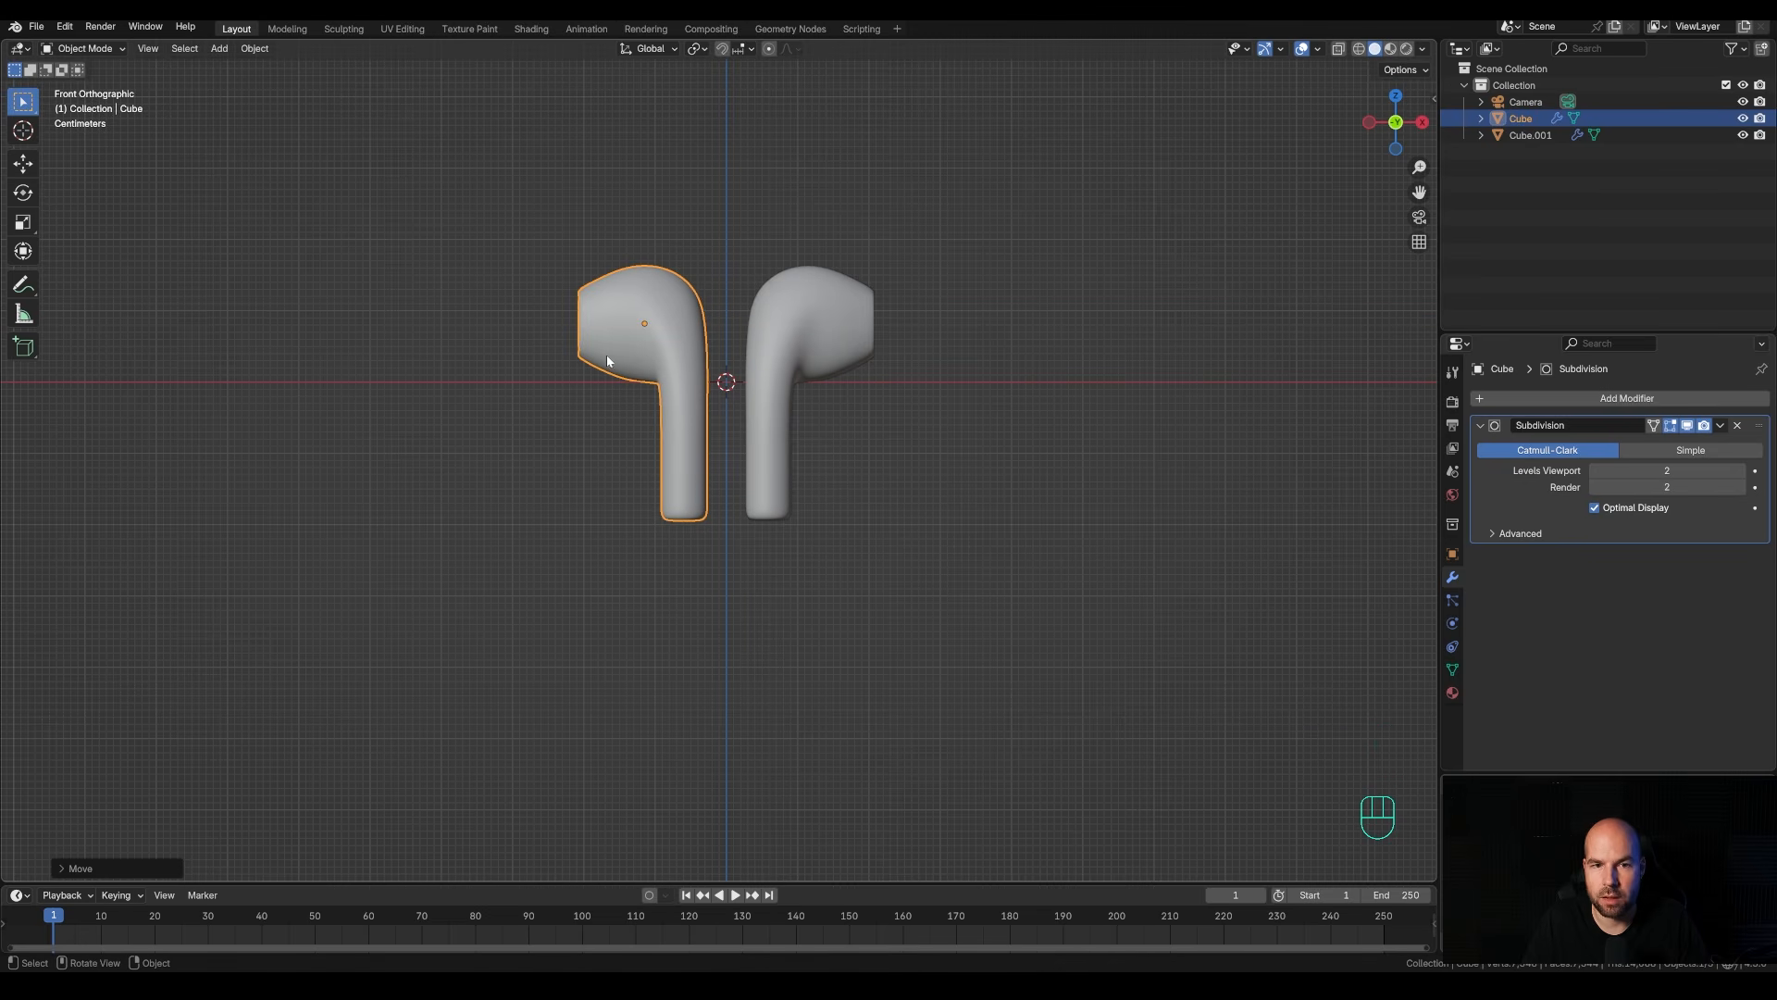
Add a cube for the case and scale its mesh down in edit mode to just enclose both earbuds.
key(shift+a)
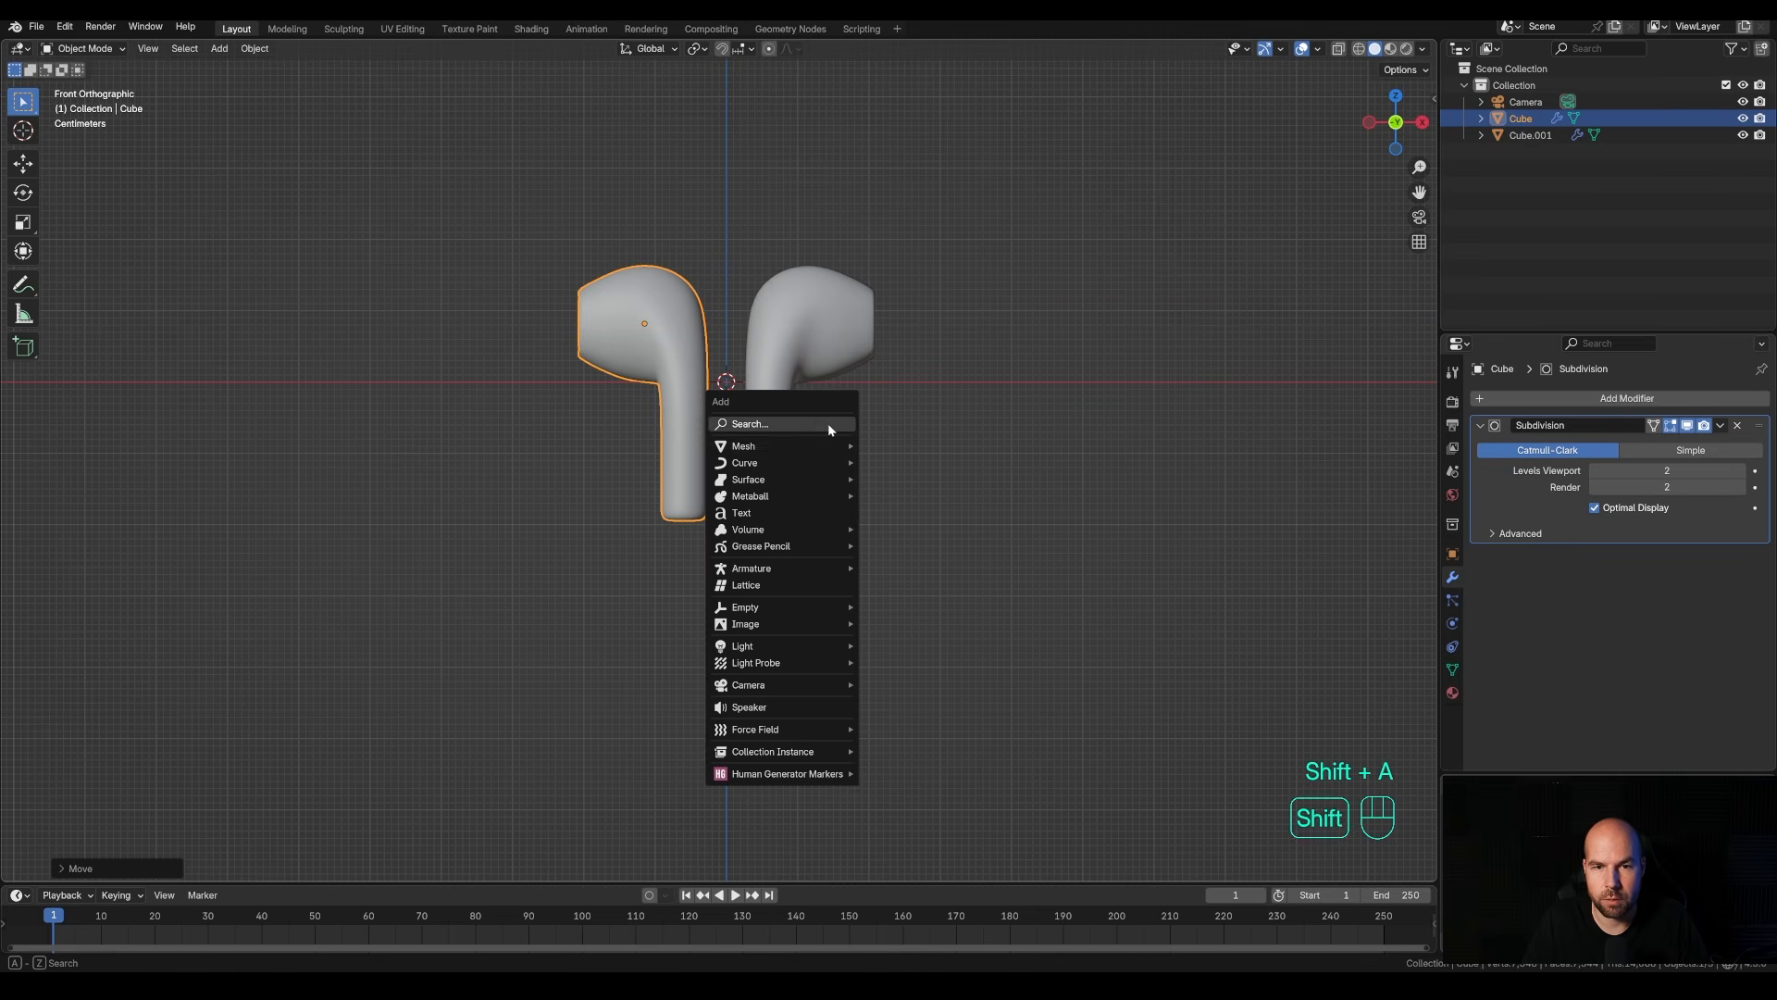
mouse_move(814, 445)
click(909, 466)
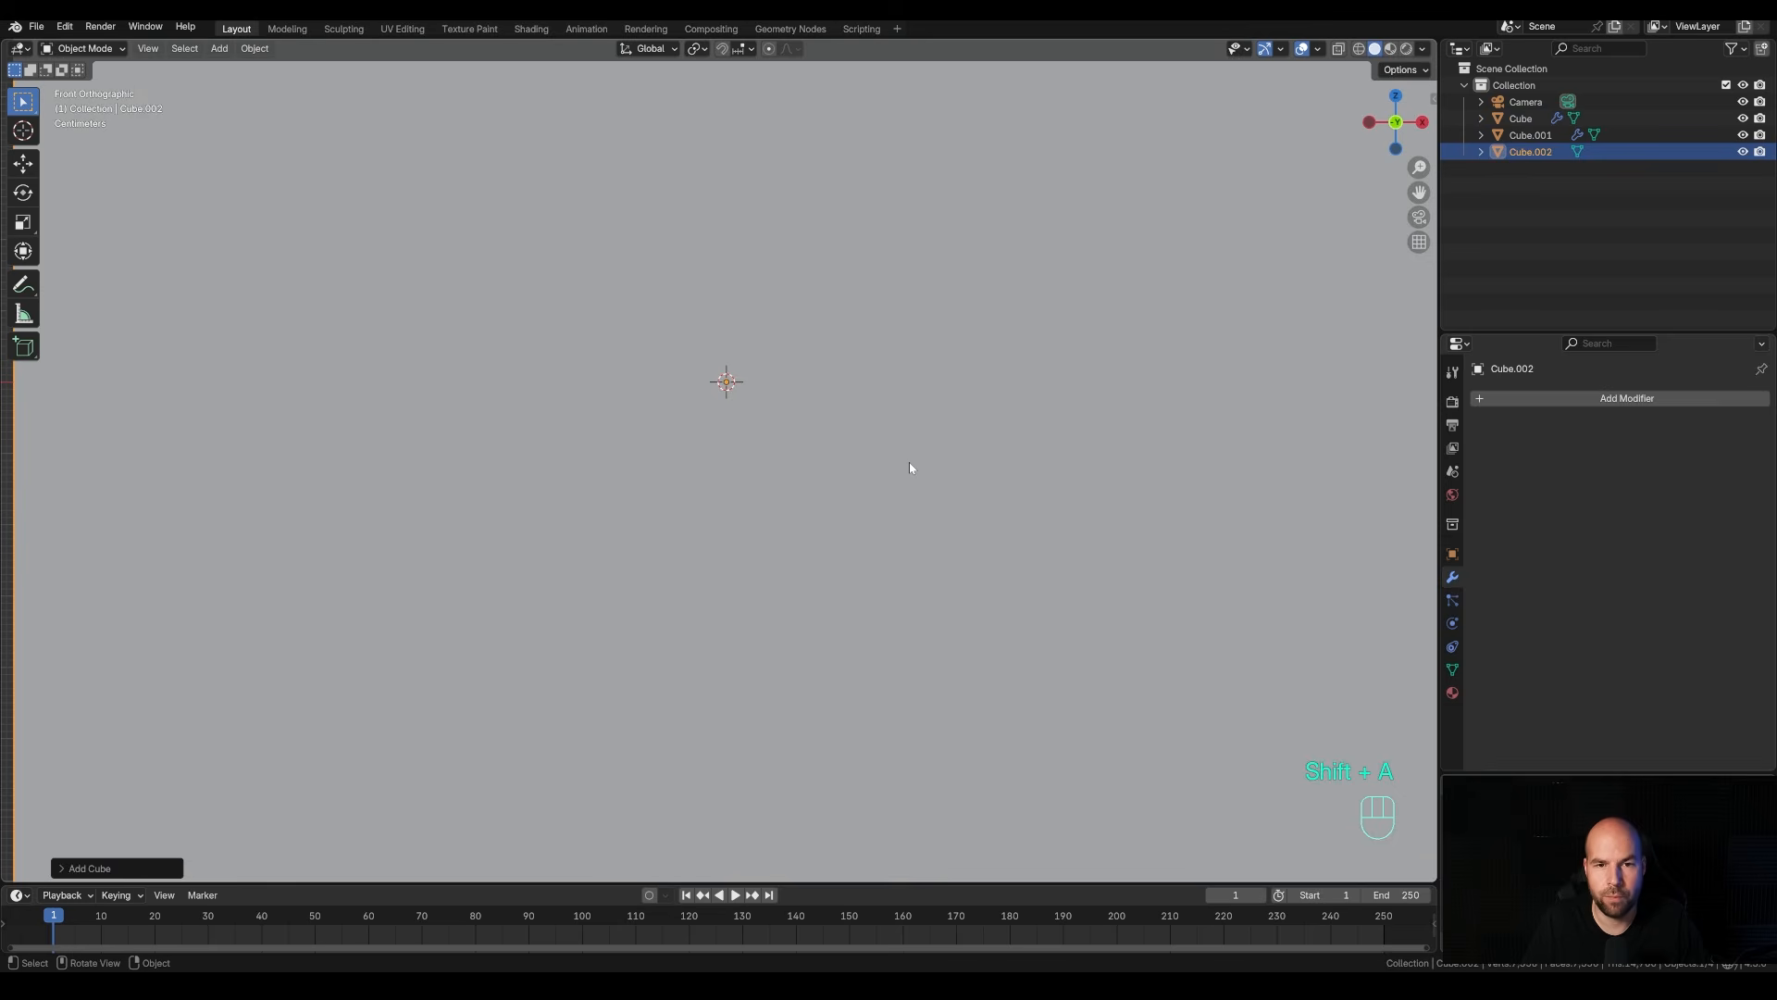
key(Tab)
key(s)
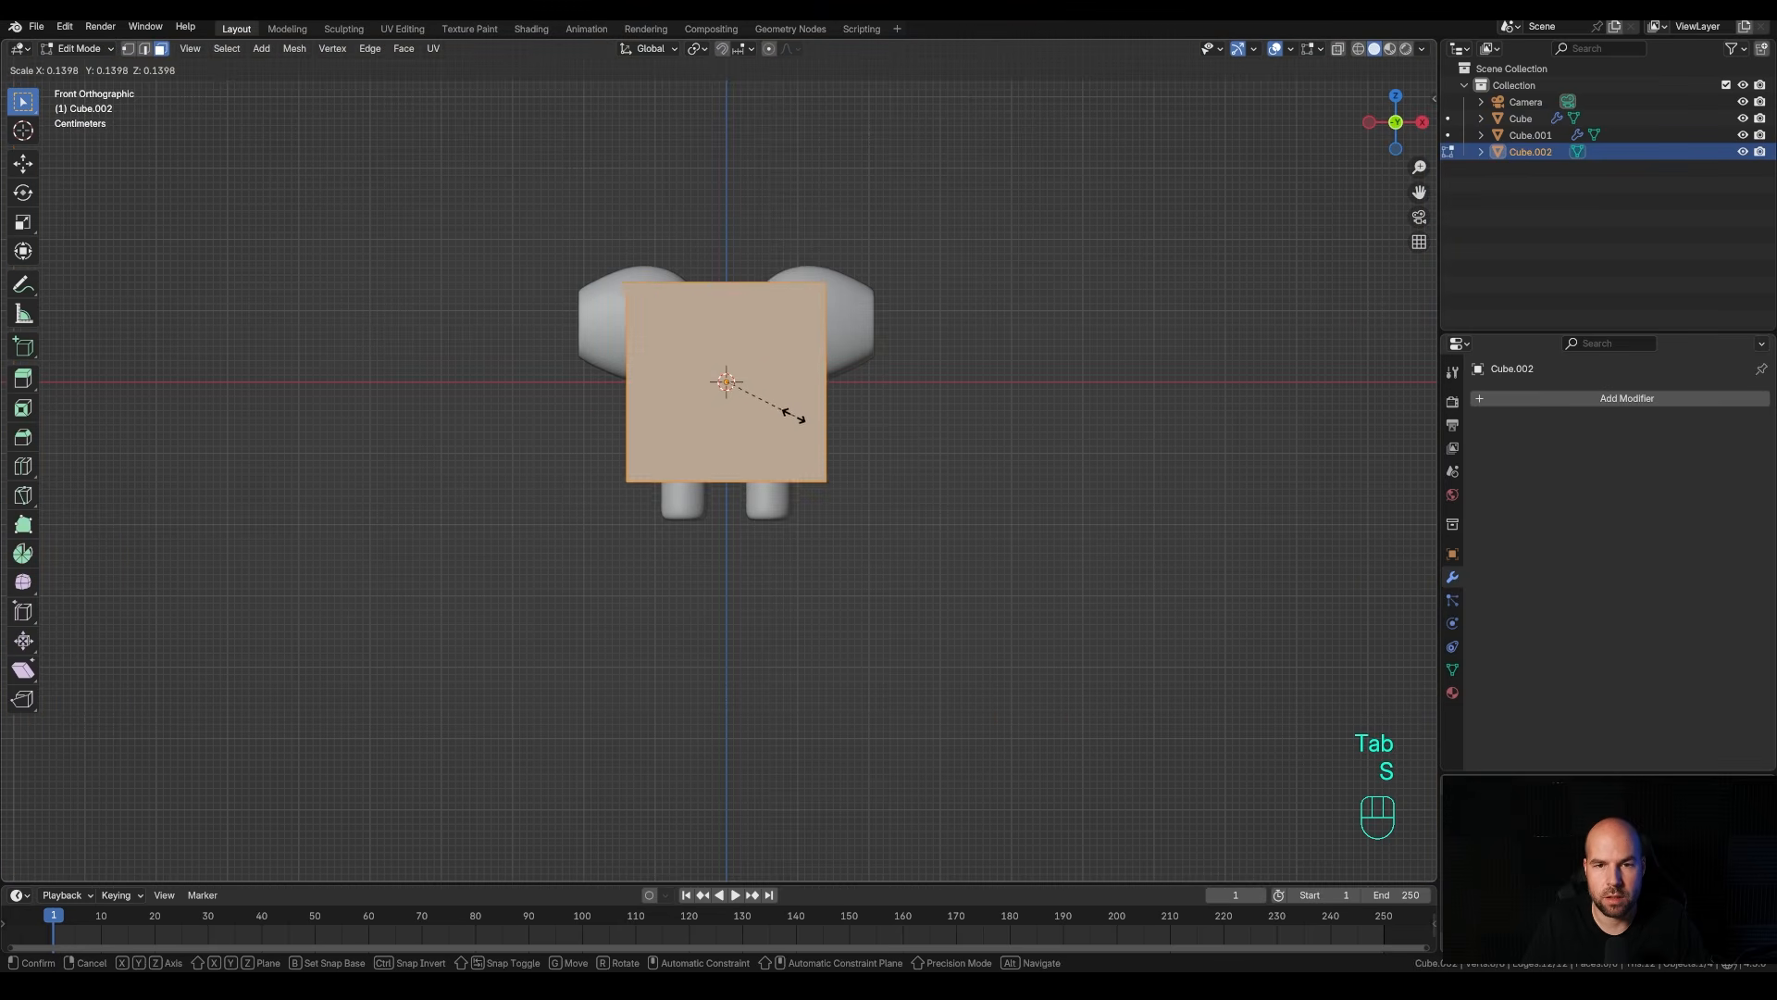
click(847, 430)
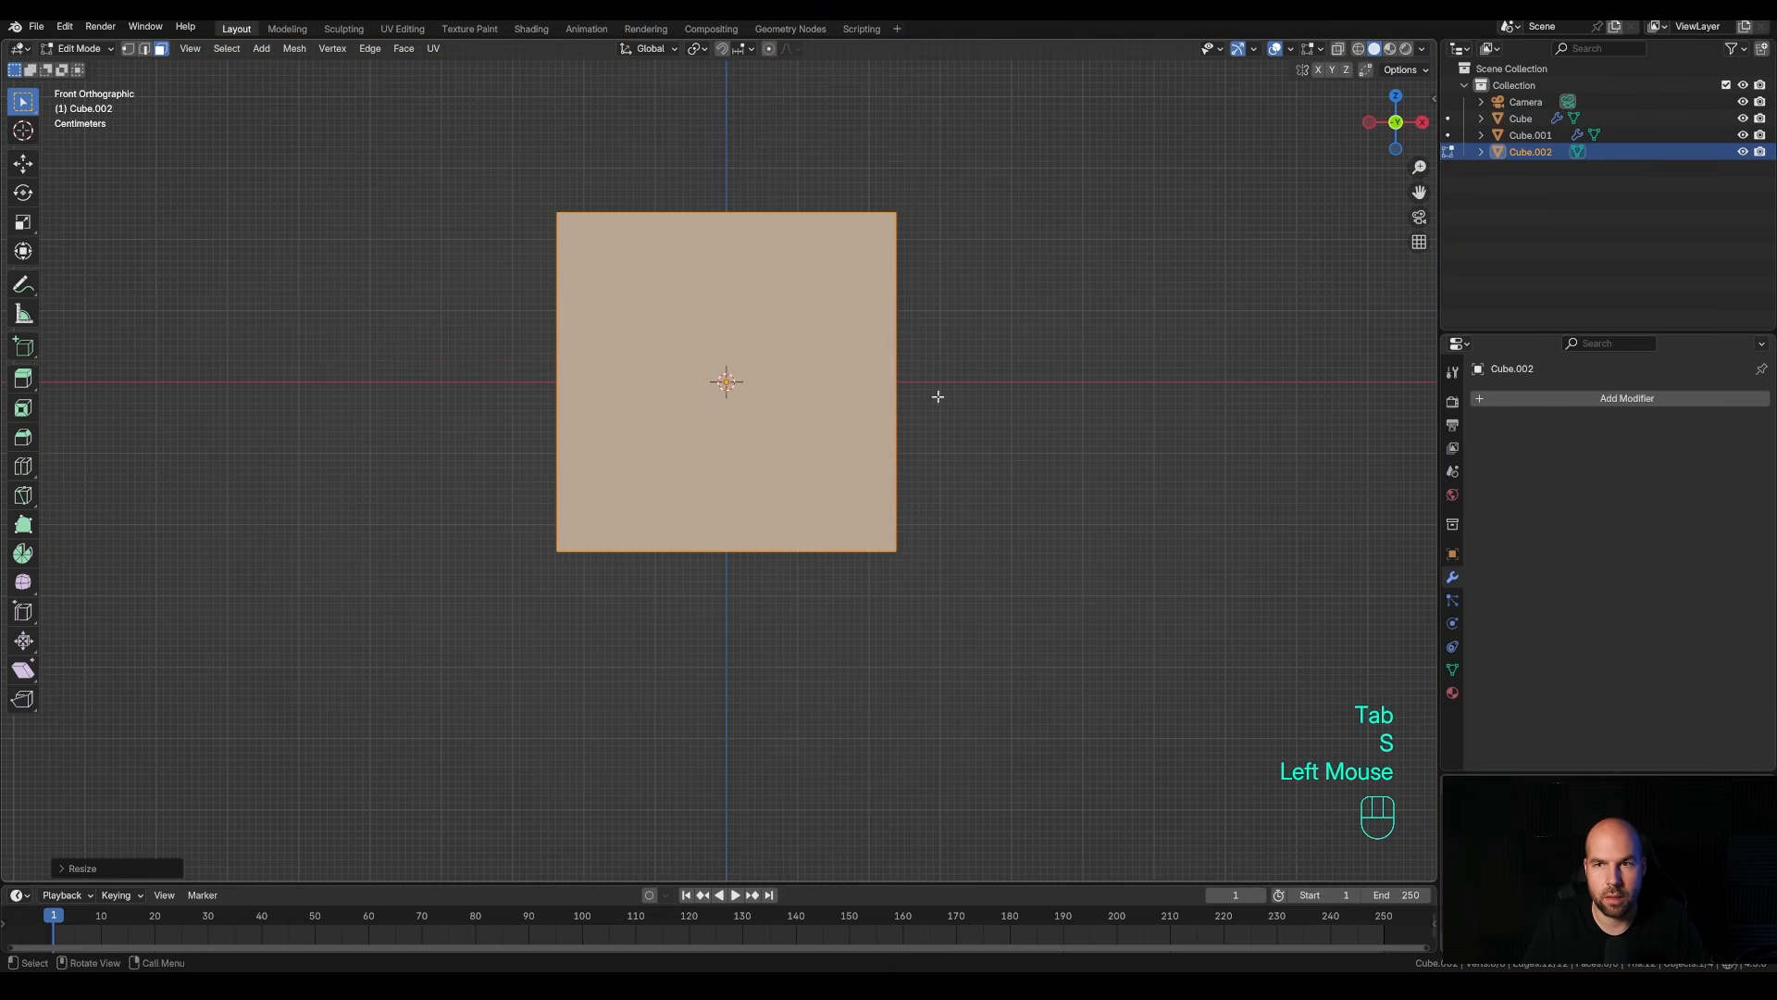
Turn on X-ray display and enlarge the case cube uniformly by a factor of about 1.2.
click(1338, 50)
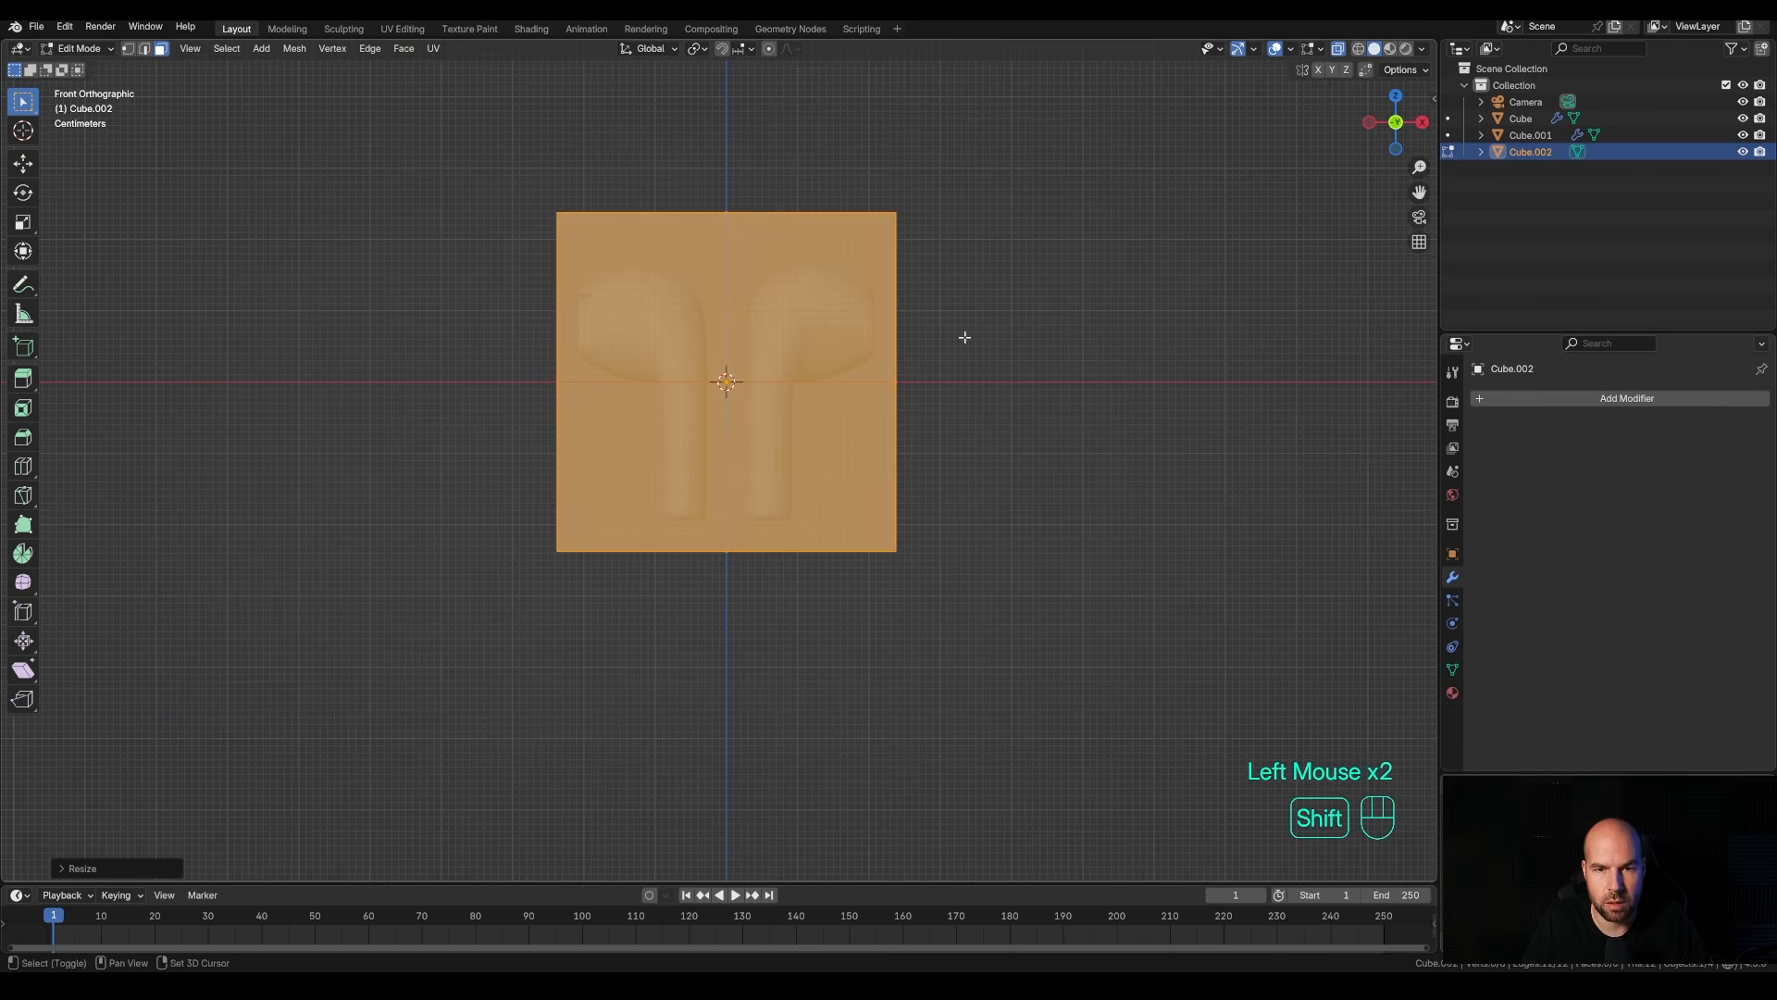
shift+middle_drag(966, 387, 972, 397)
key(s)
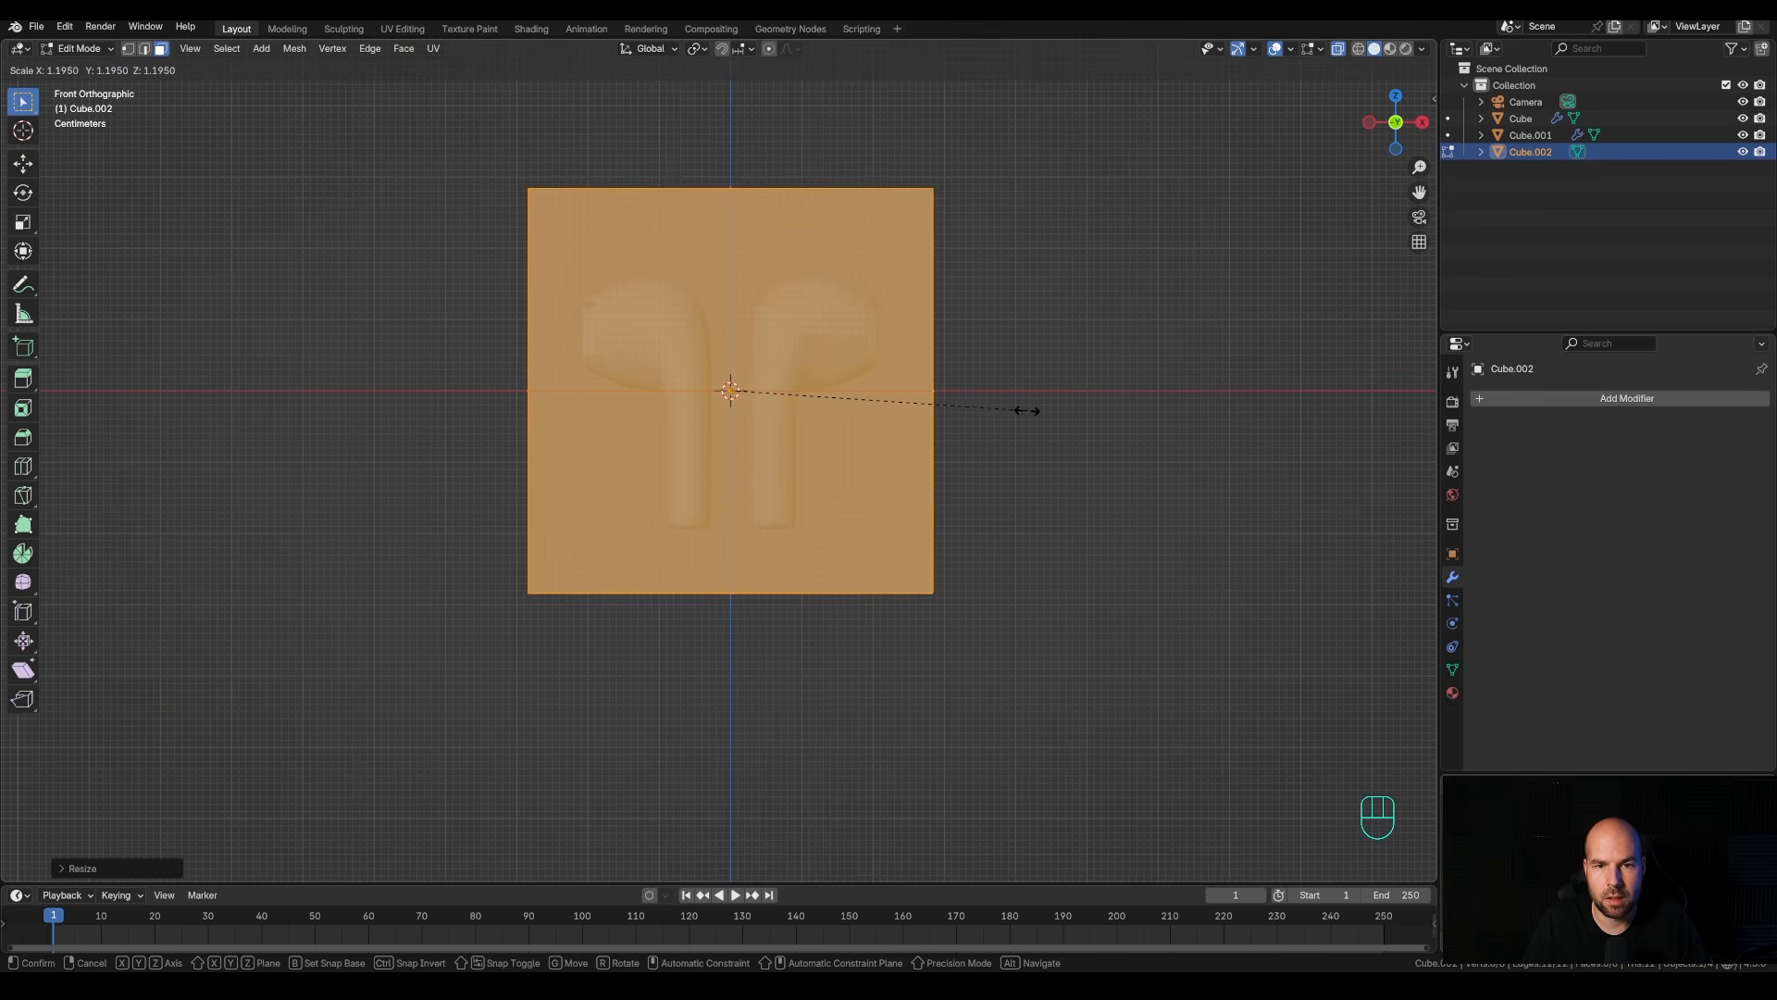
click(1030, 410)
Scale the case cube to about 0.78 along Z and lower it about 0.017 m around the earbuds.
key(s)
key(z)
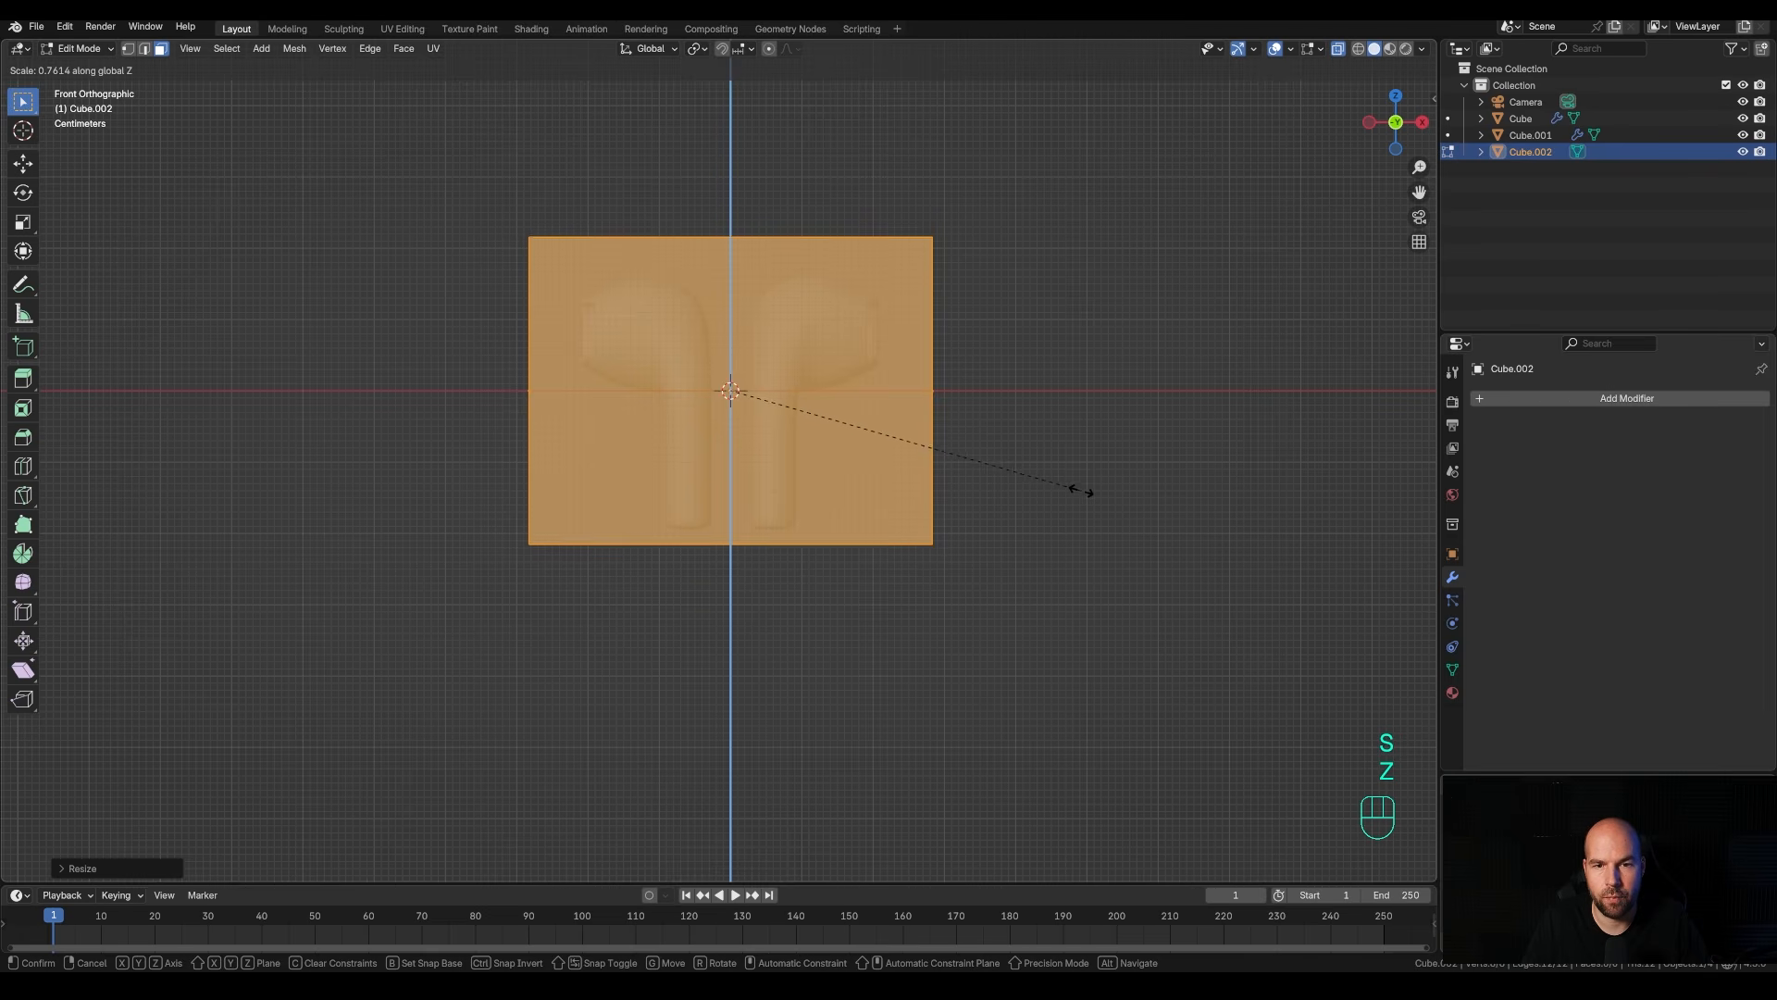
click(1090, 492)
key(g)
key(z)
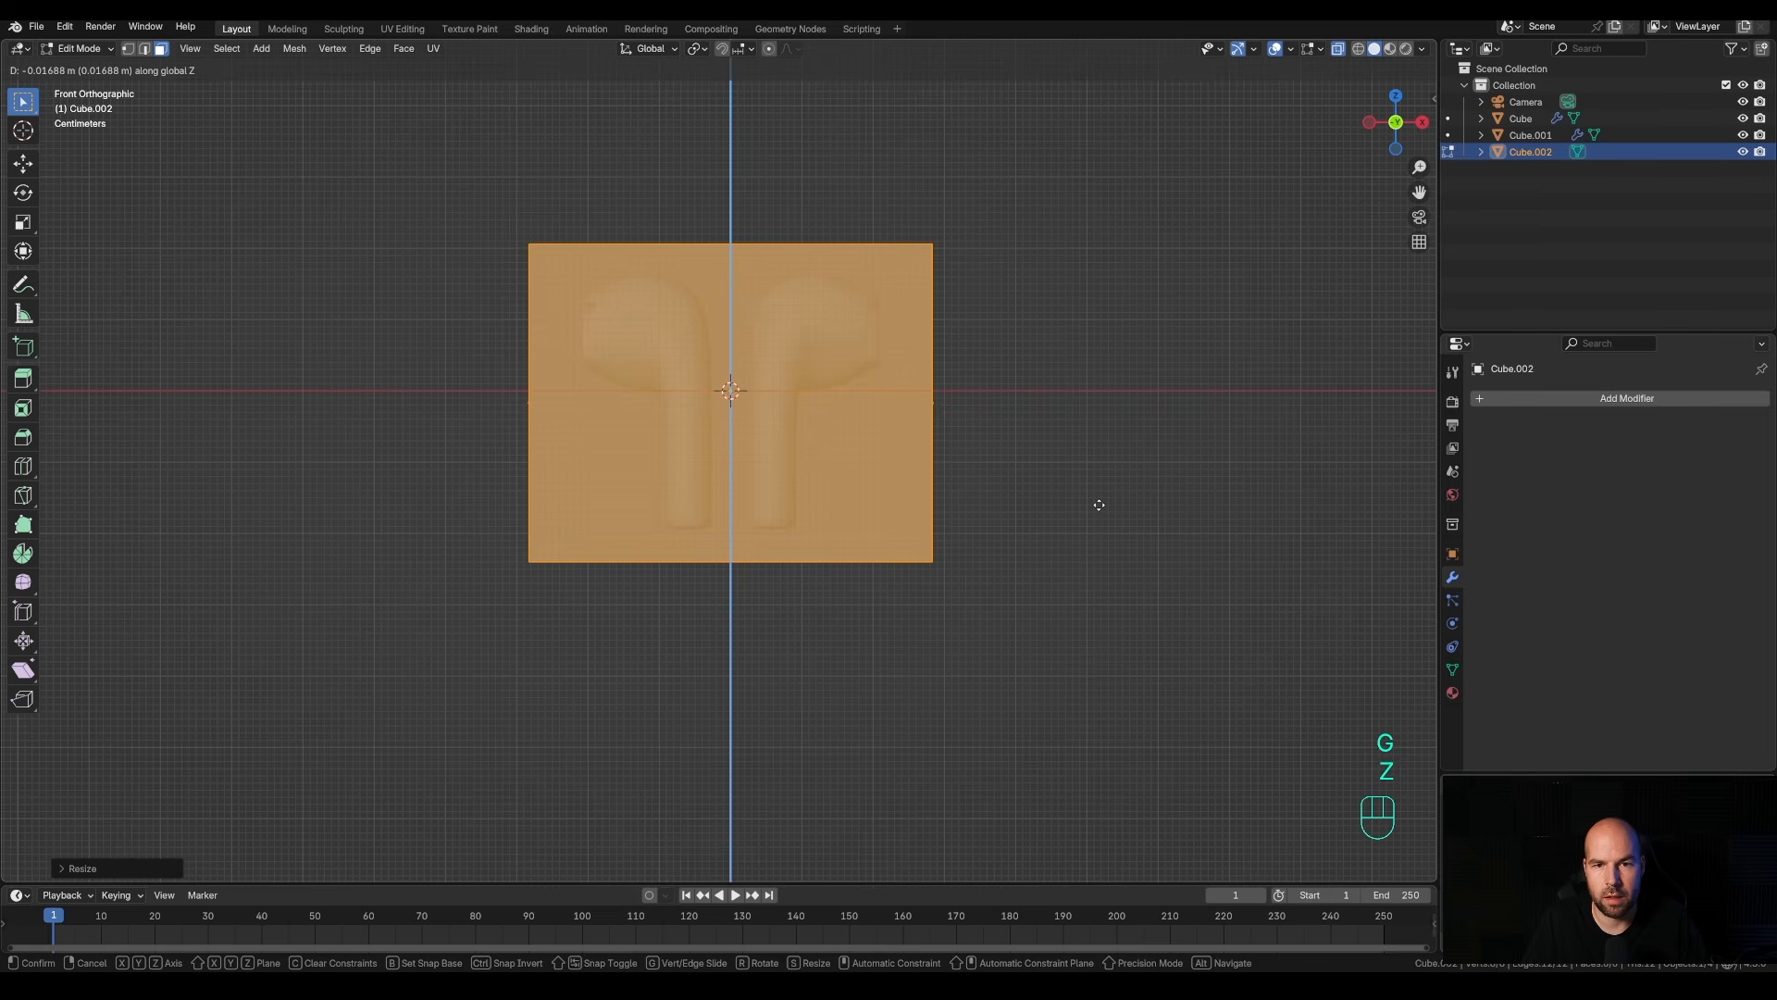
click(1099, 505)
In top view, flatten the case cube to about 0.4 along Y so it fits closely around the earbuds.
middle_drag(1099, 504, 936, 512)
scroll(928, 436, down, 1)
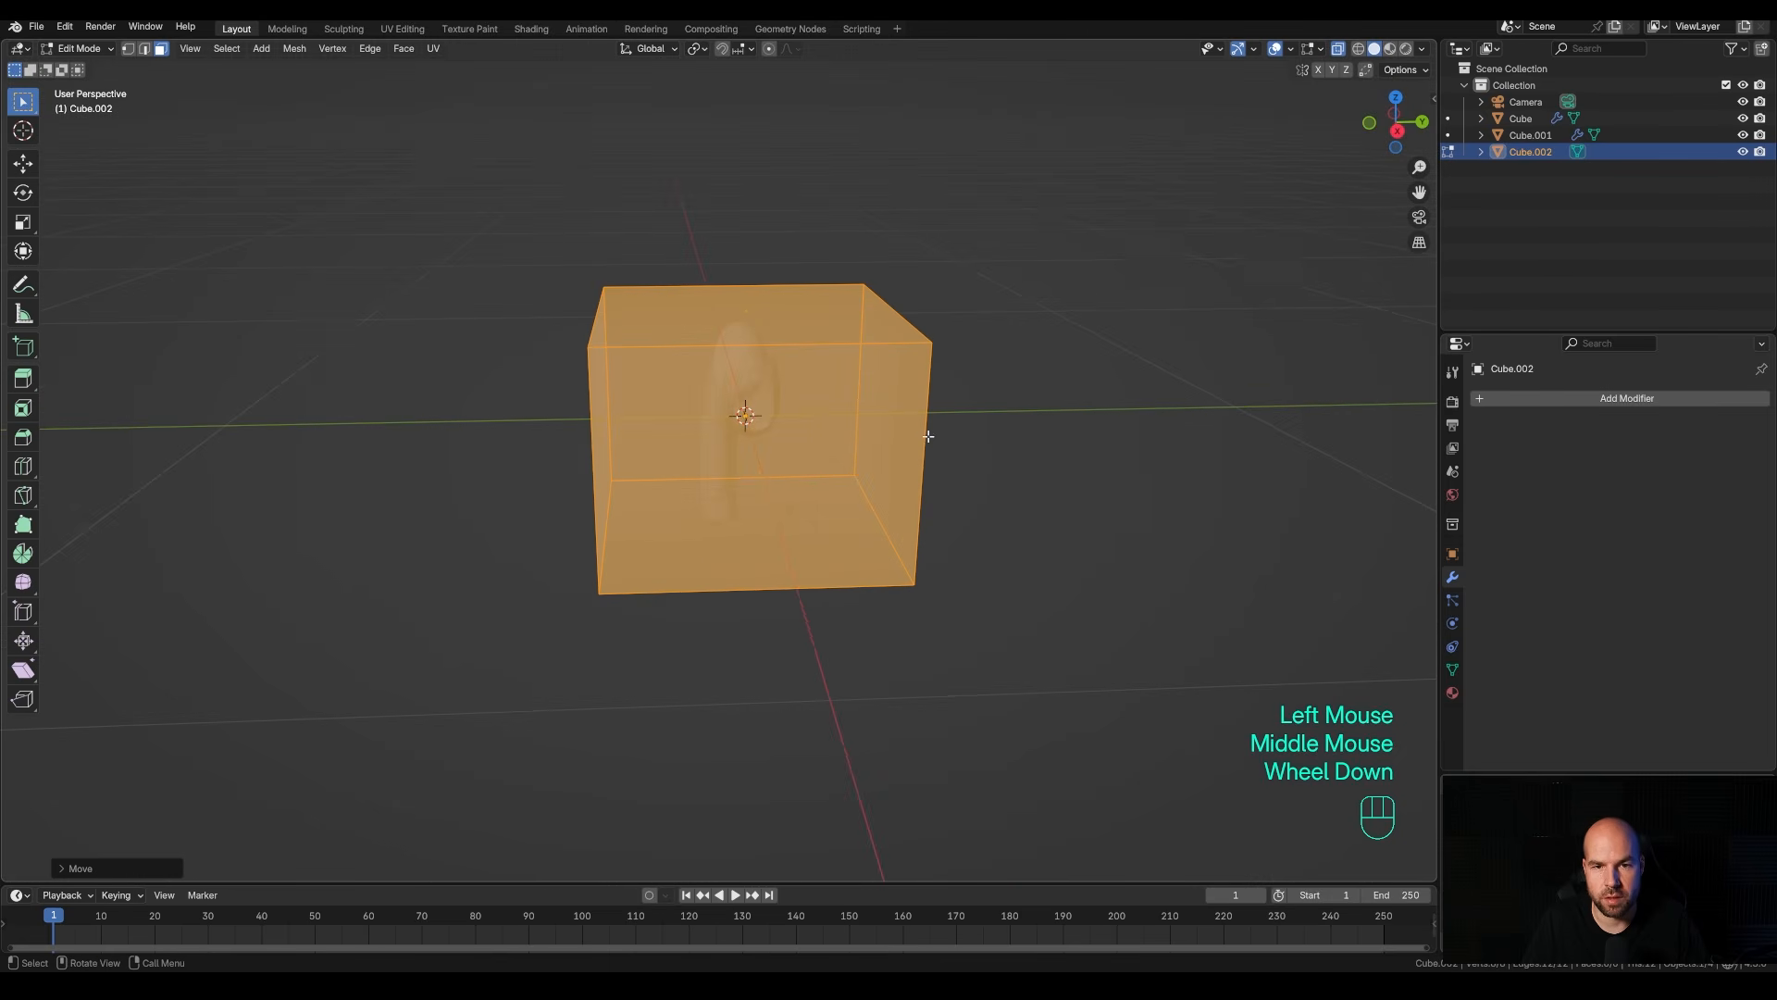
key(KP_7)
scroll(1004, 393, up, 1)
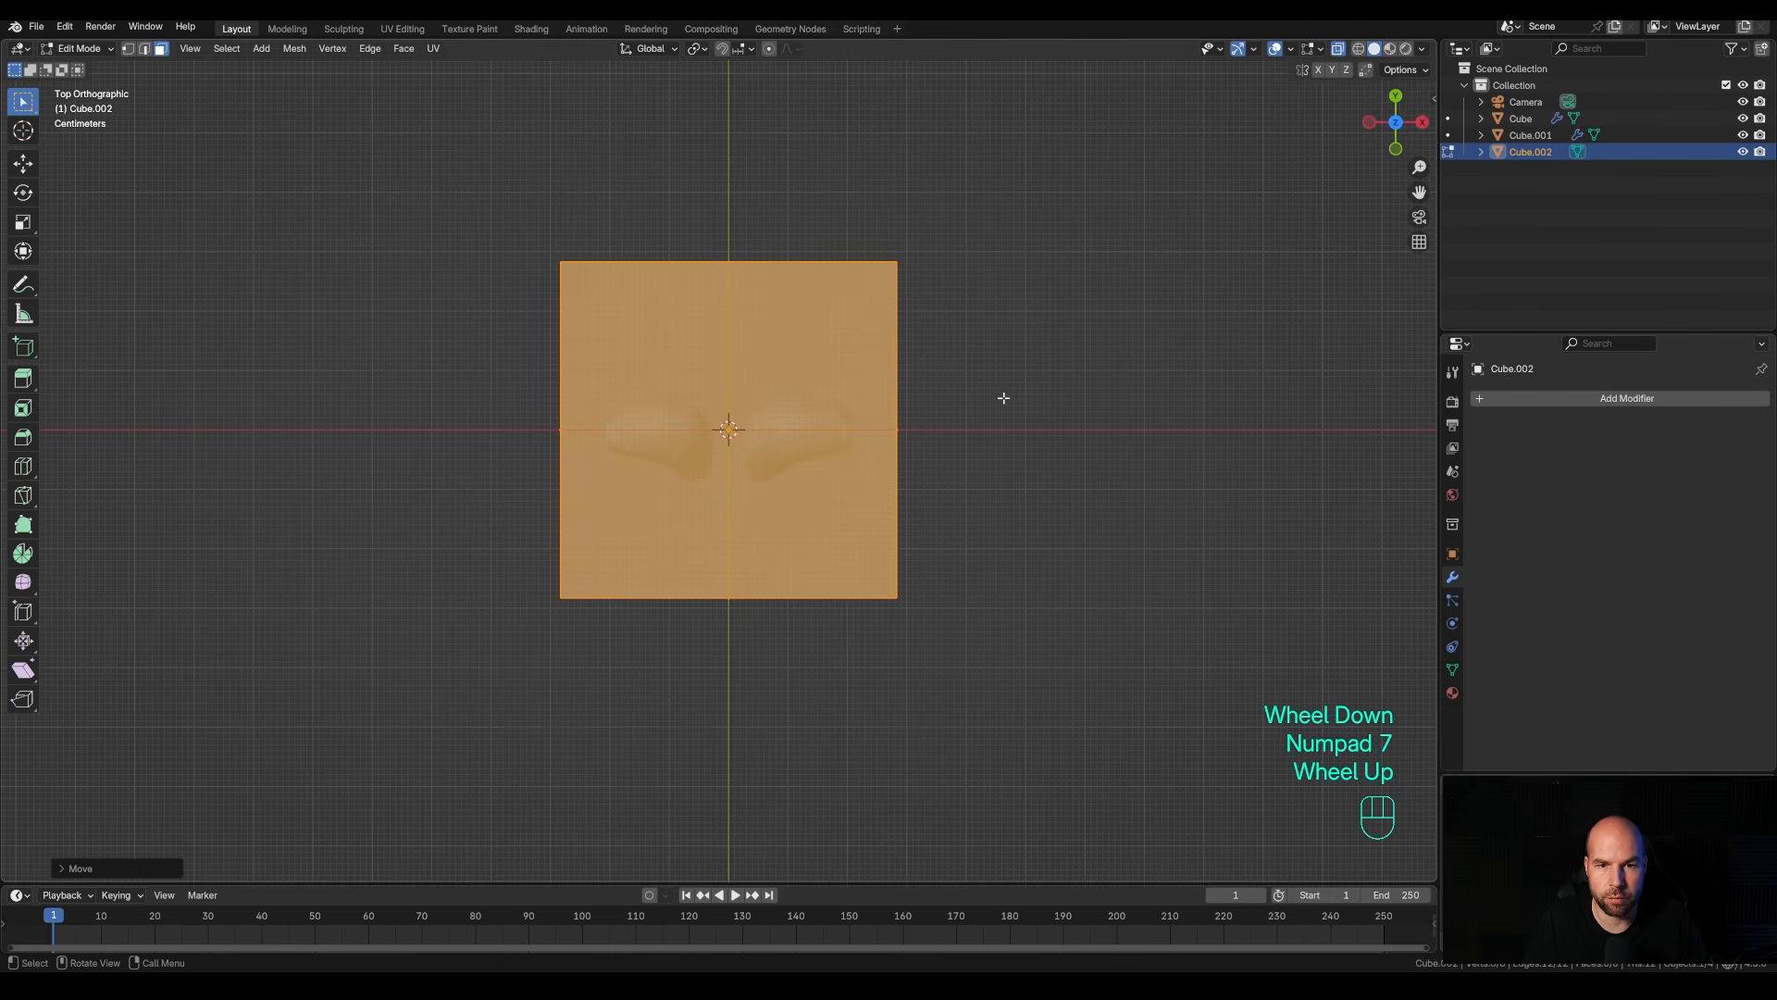
key(s)
key(y)
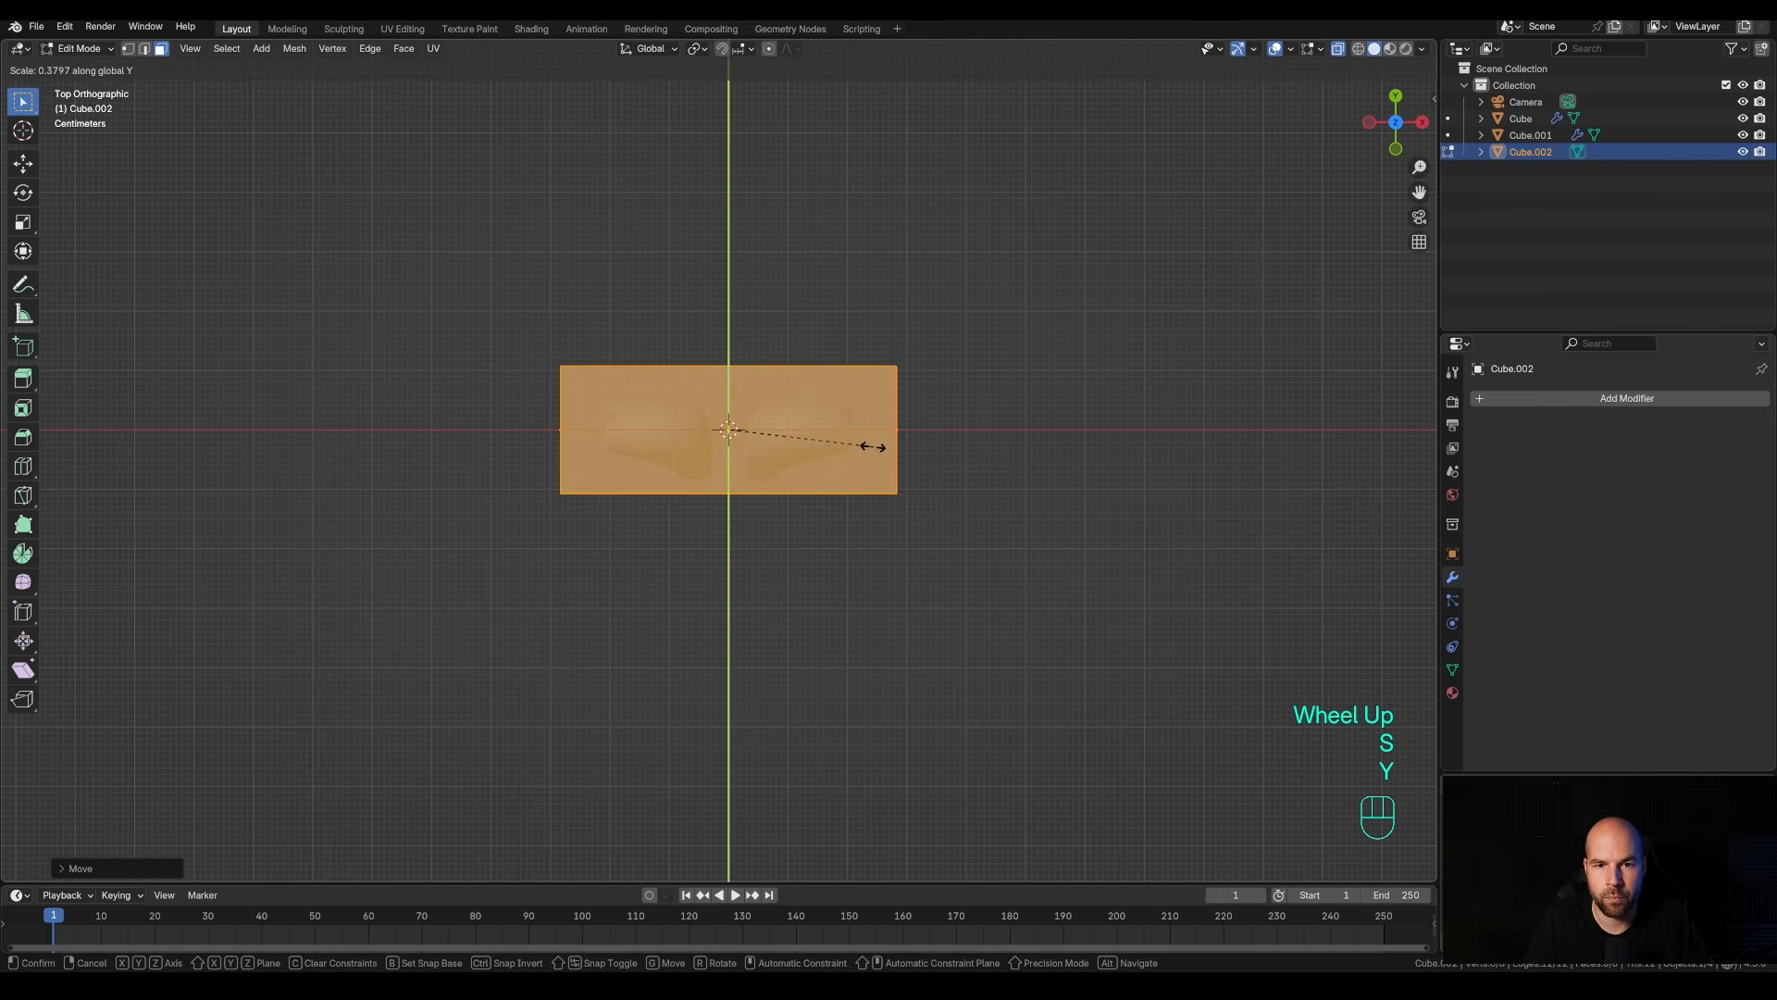
key(Tab)
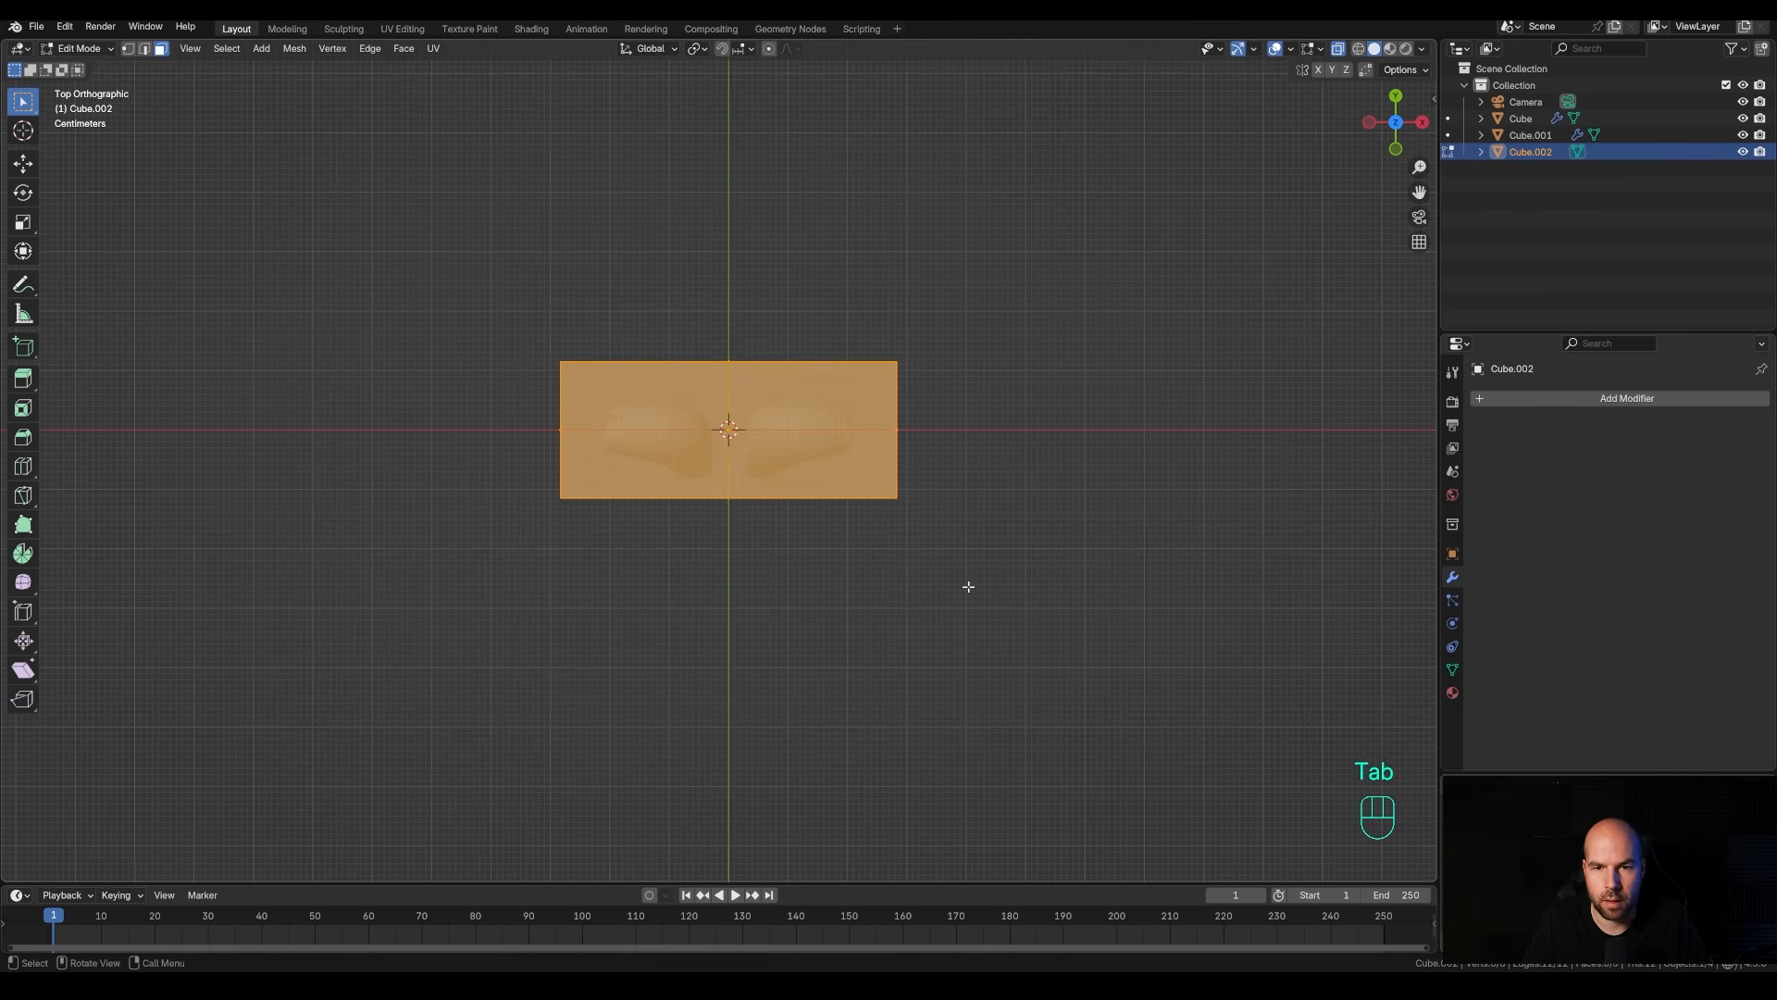
Bevel all edges of the case box with clamped overlap, as wide as possible, using 4 segments.
middle_drag(968, 586, 888, 436)
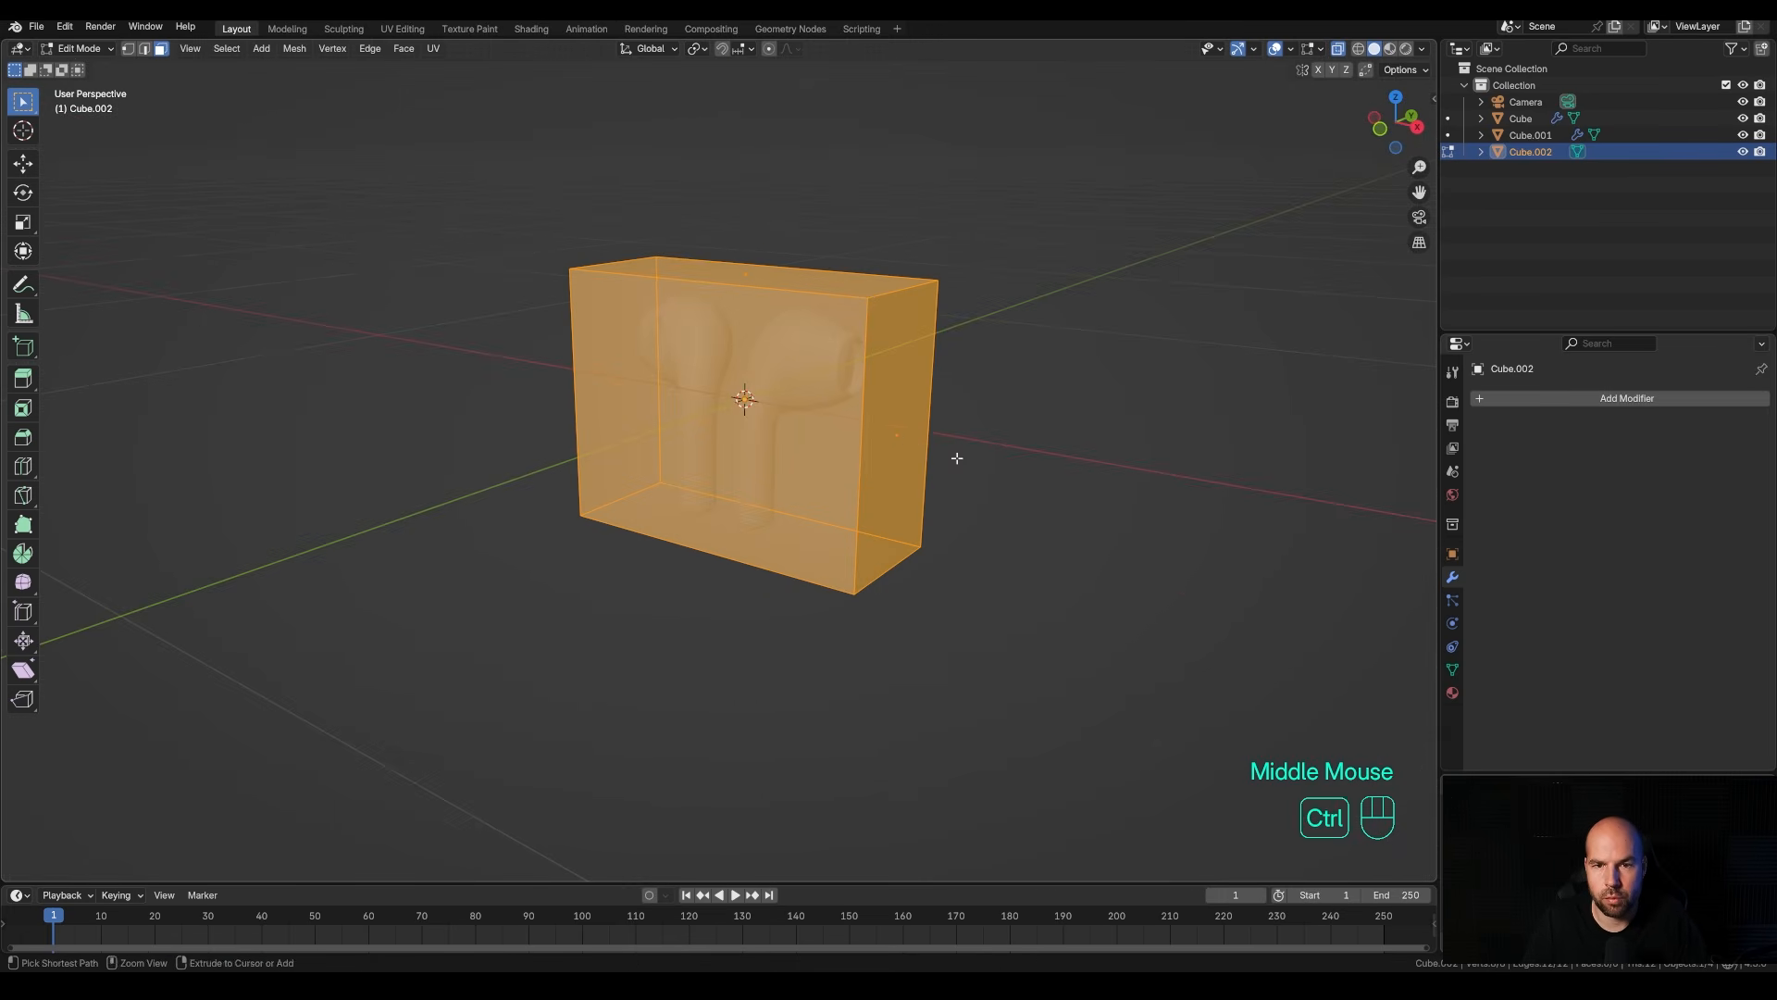
key(ctrl+b)
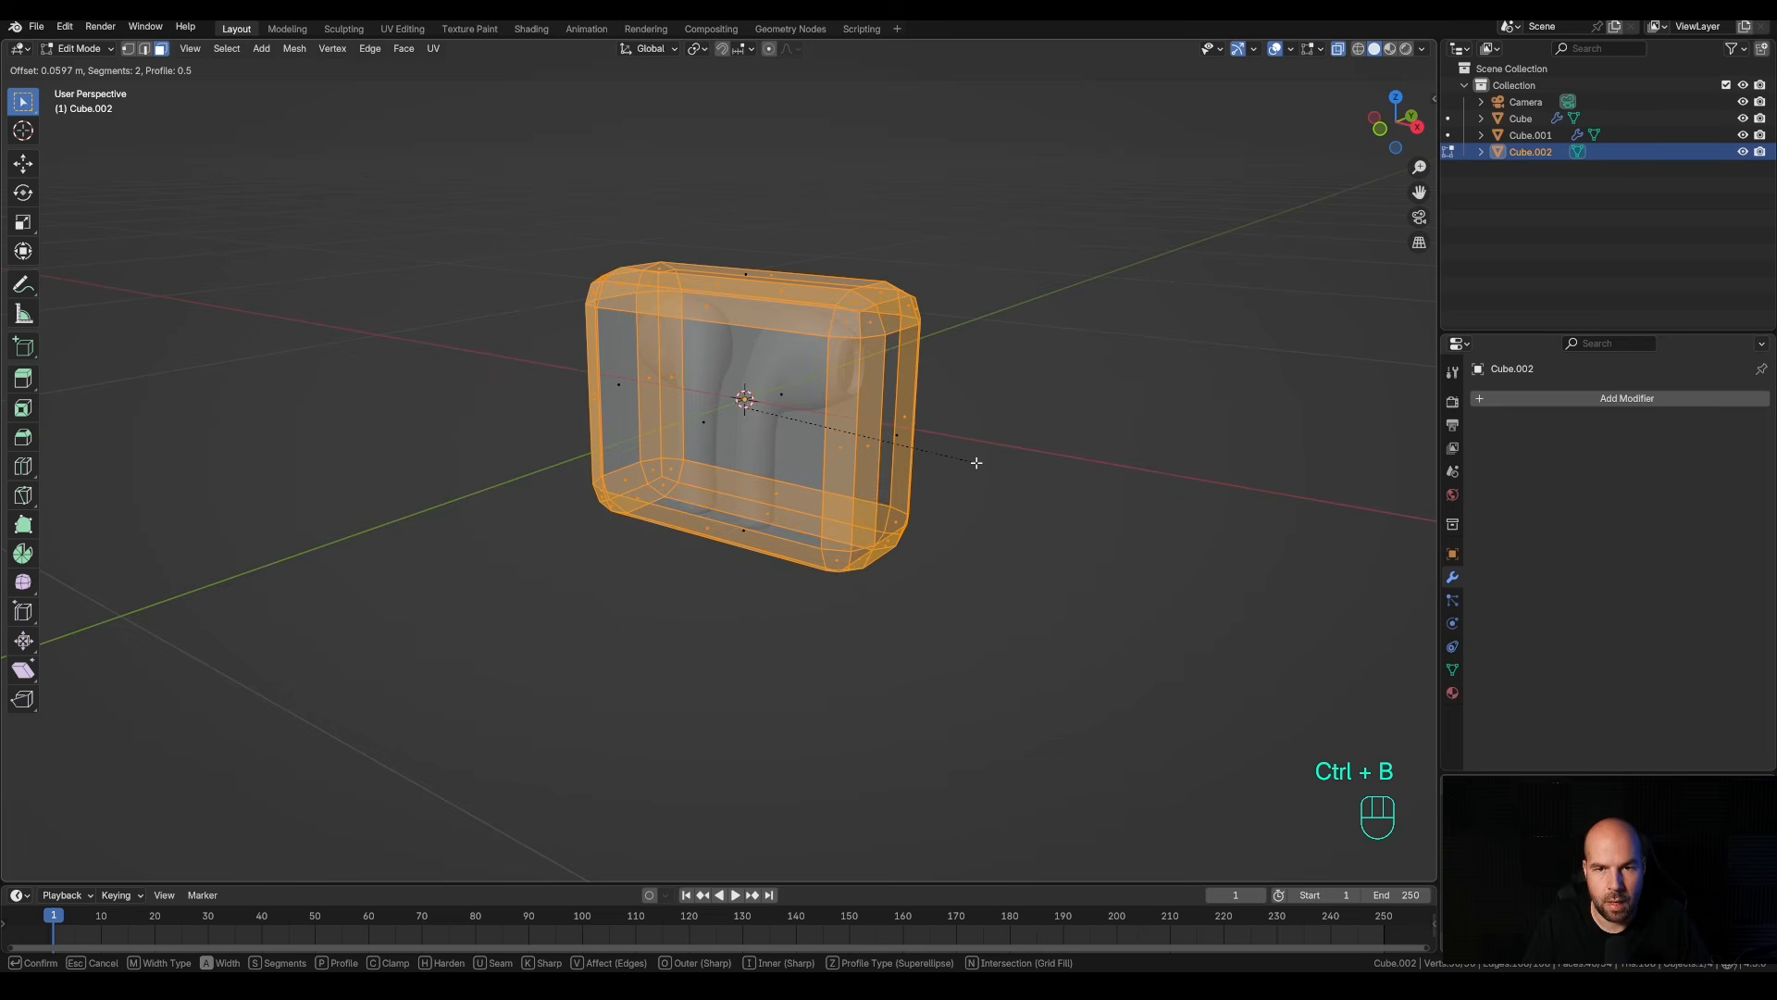
key(c)
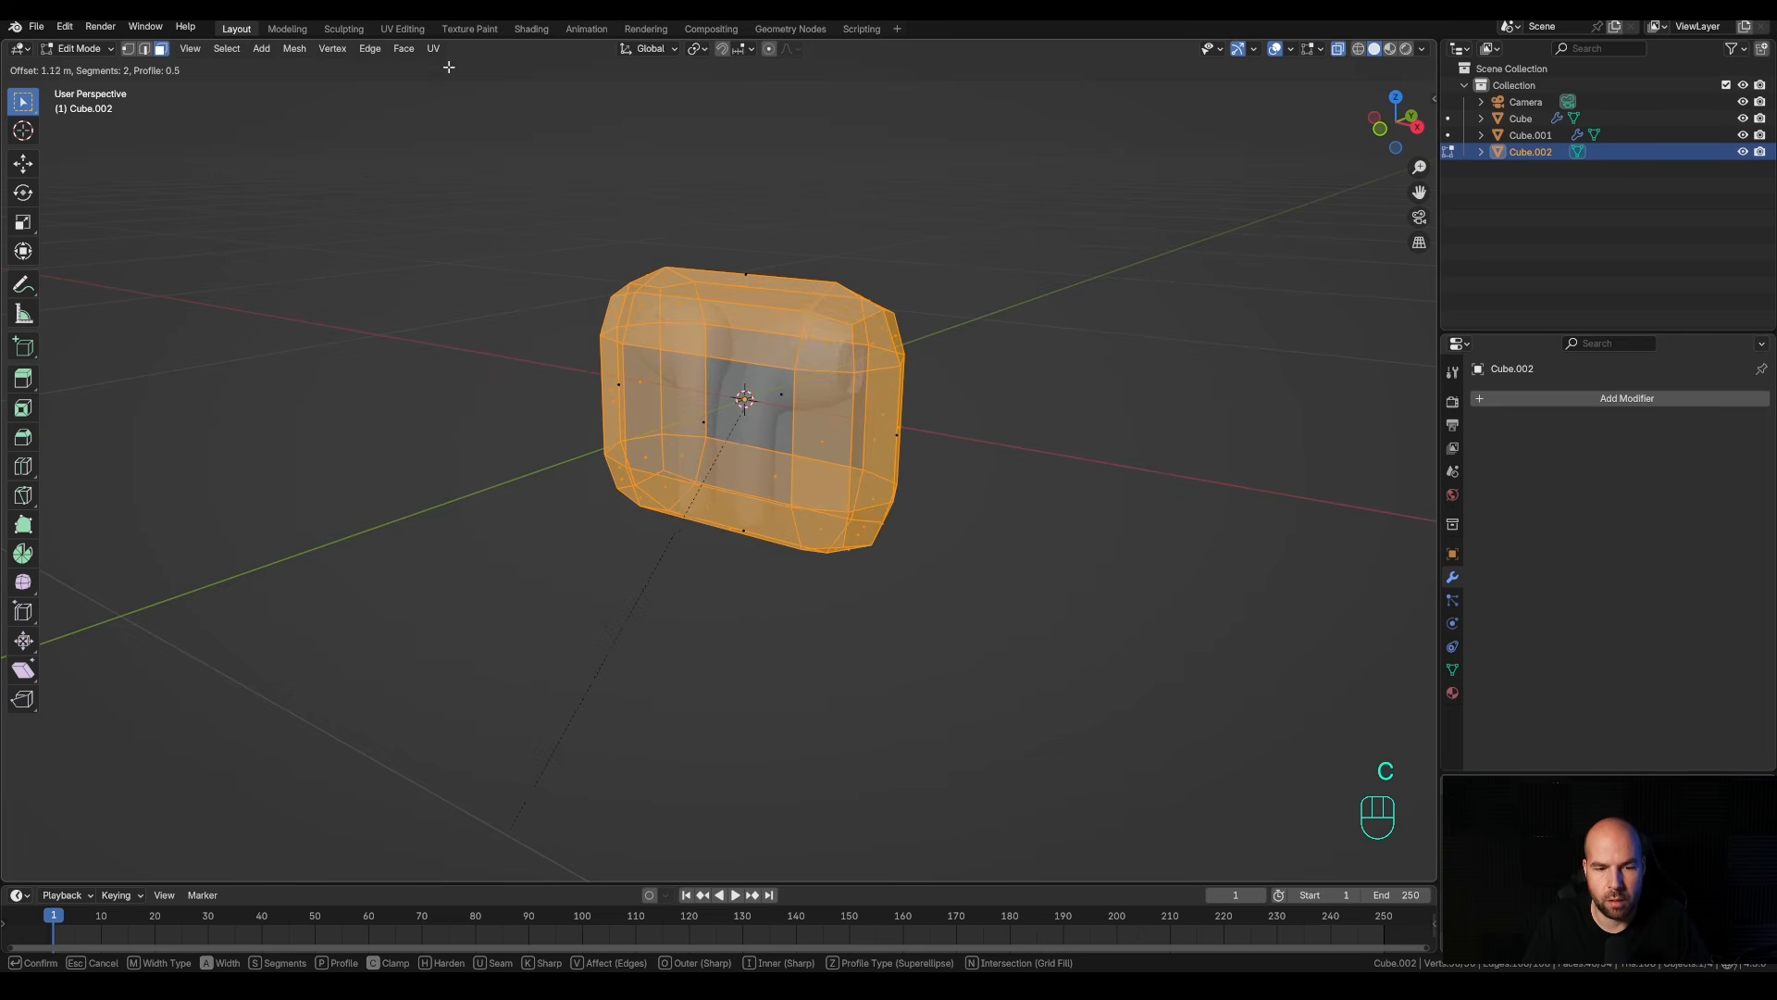
scroll(962, 462, up, 1)
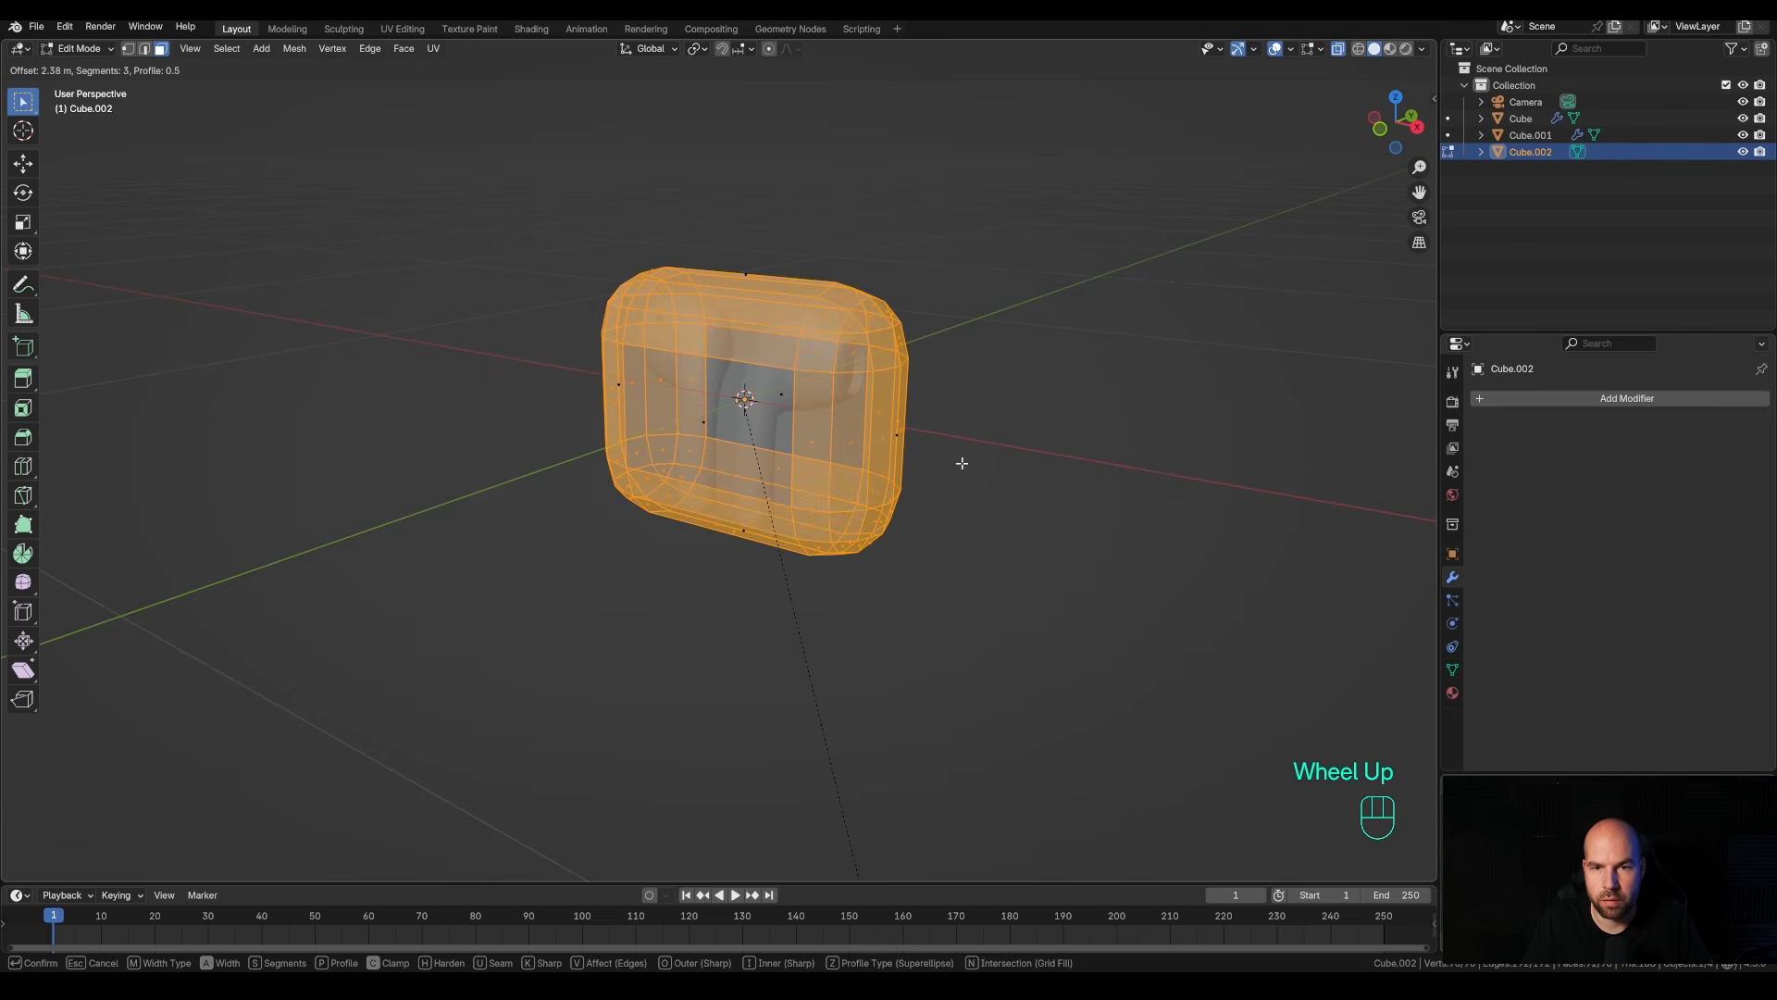
scroll(873, 375, up, 1)
scroll(841, 412, up, 1)
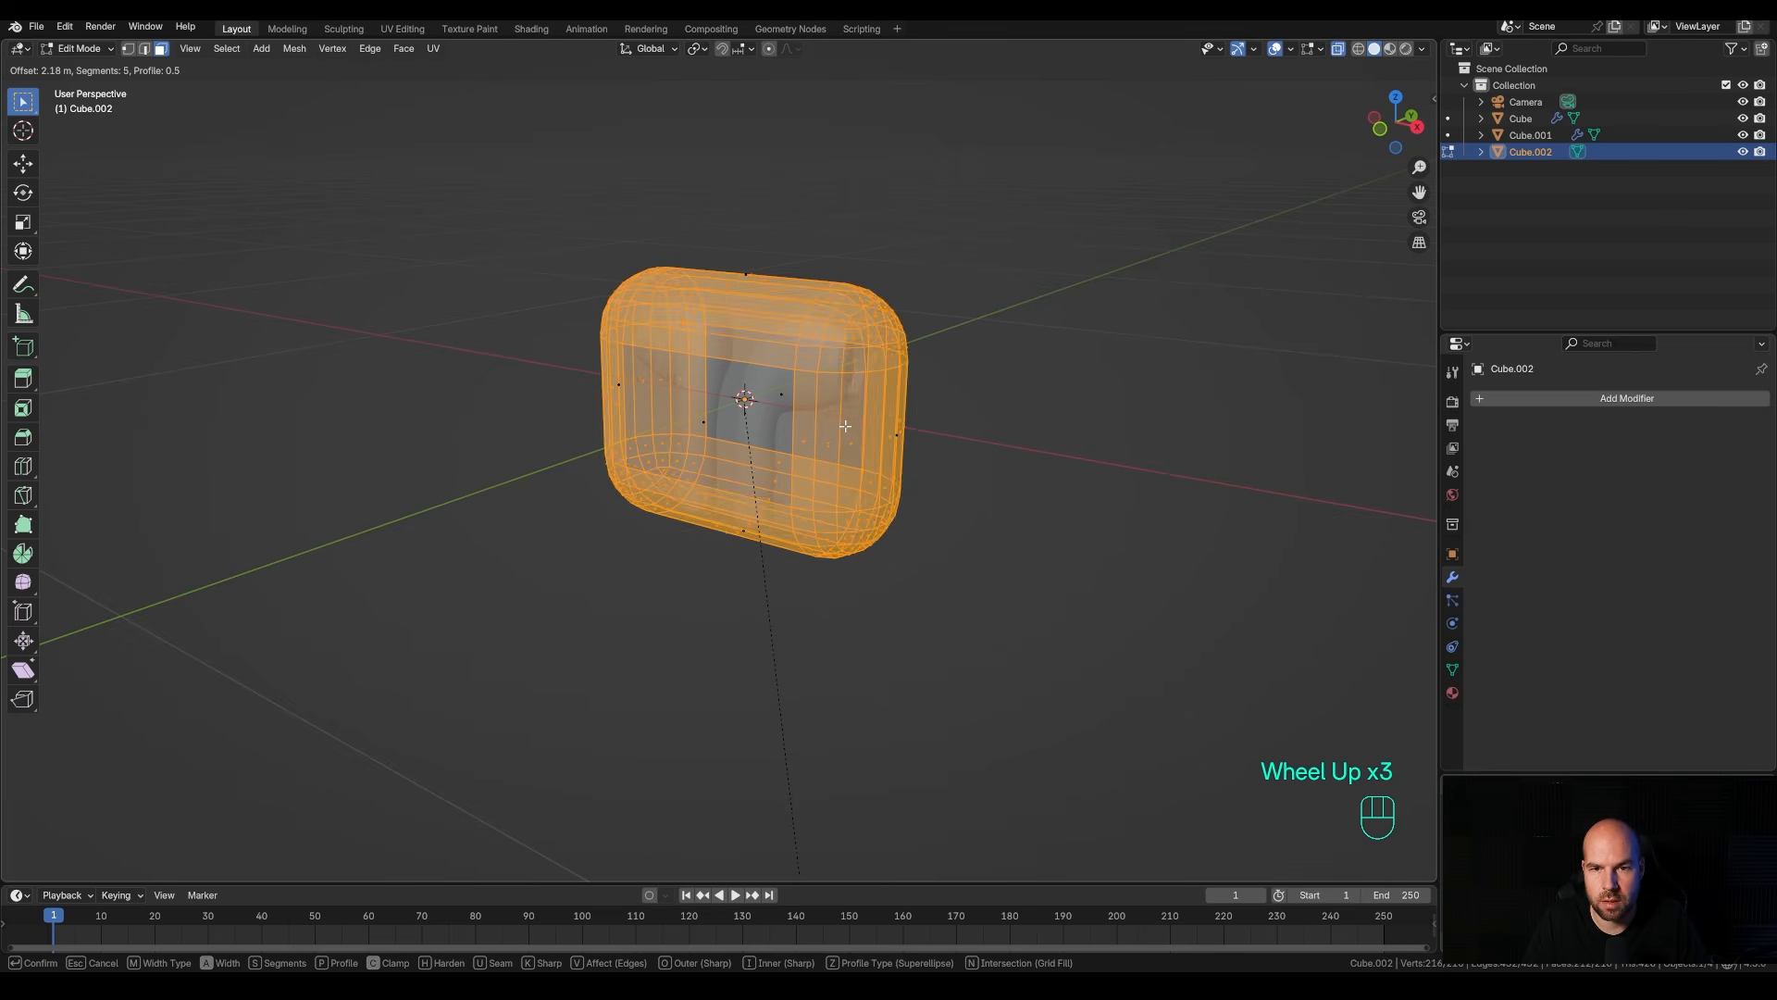
scroll(844, 421, down, 1)
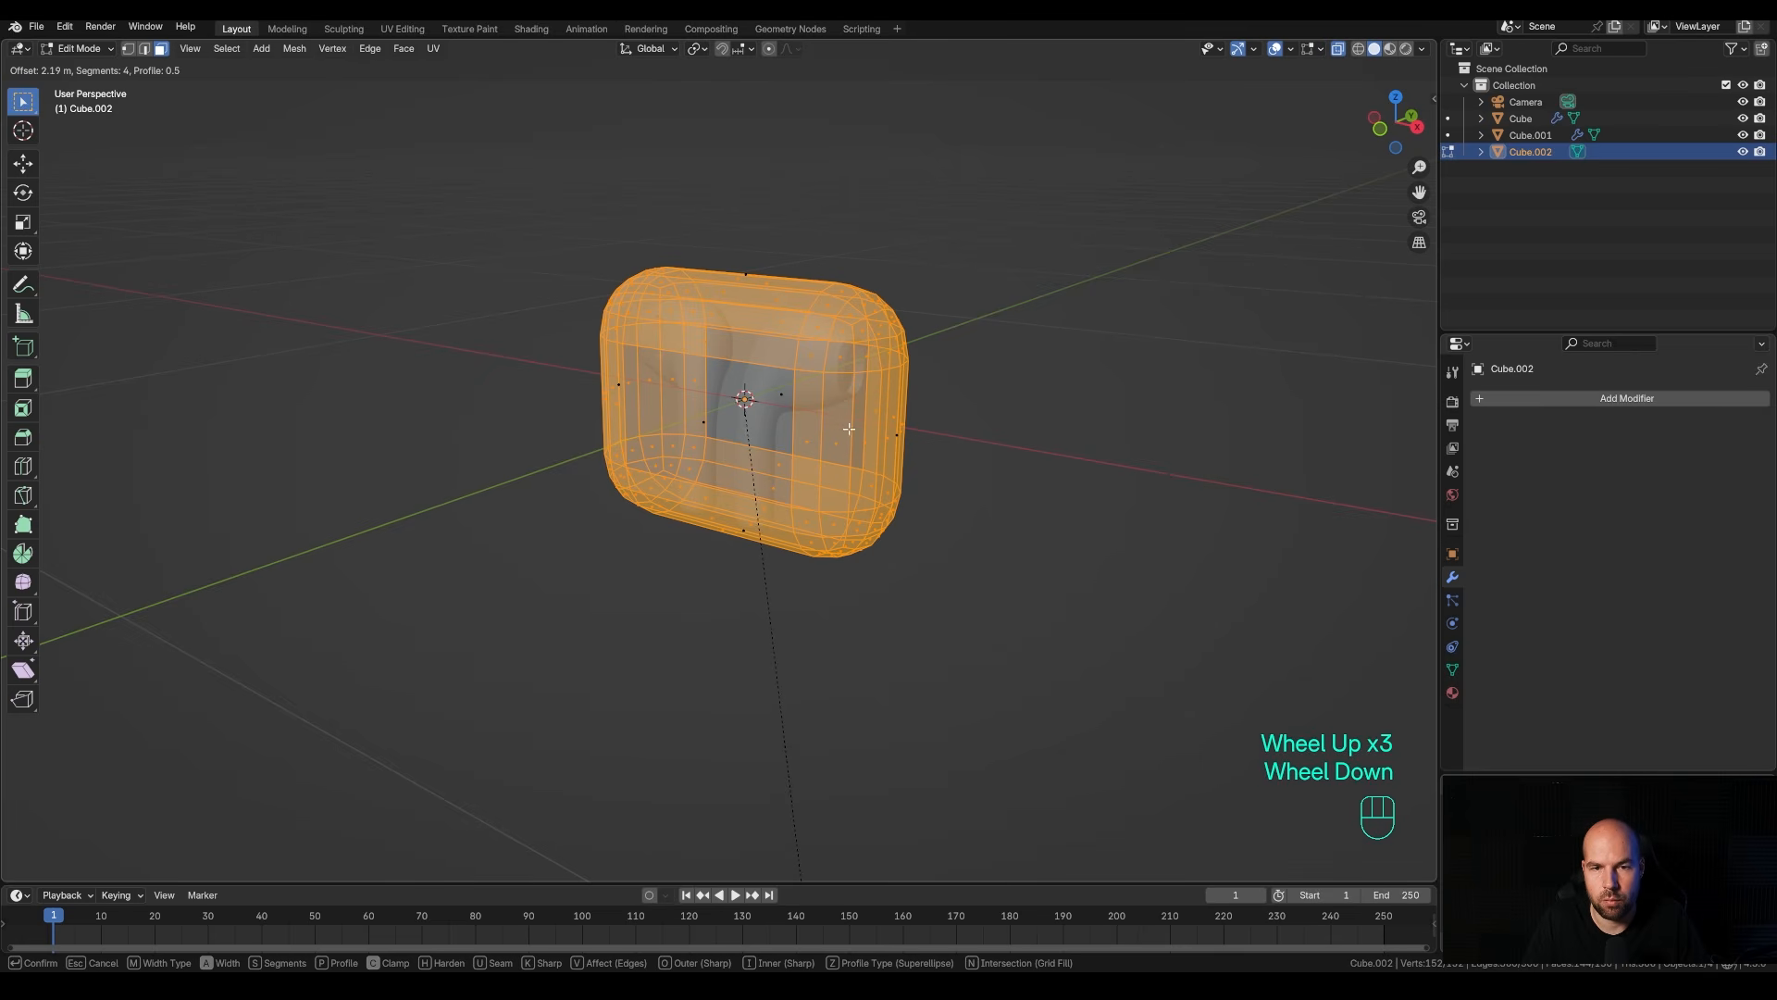
click(879, 421)
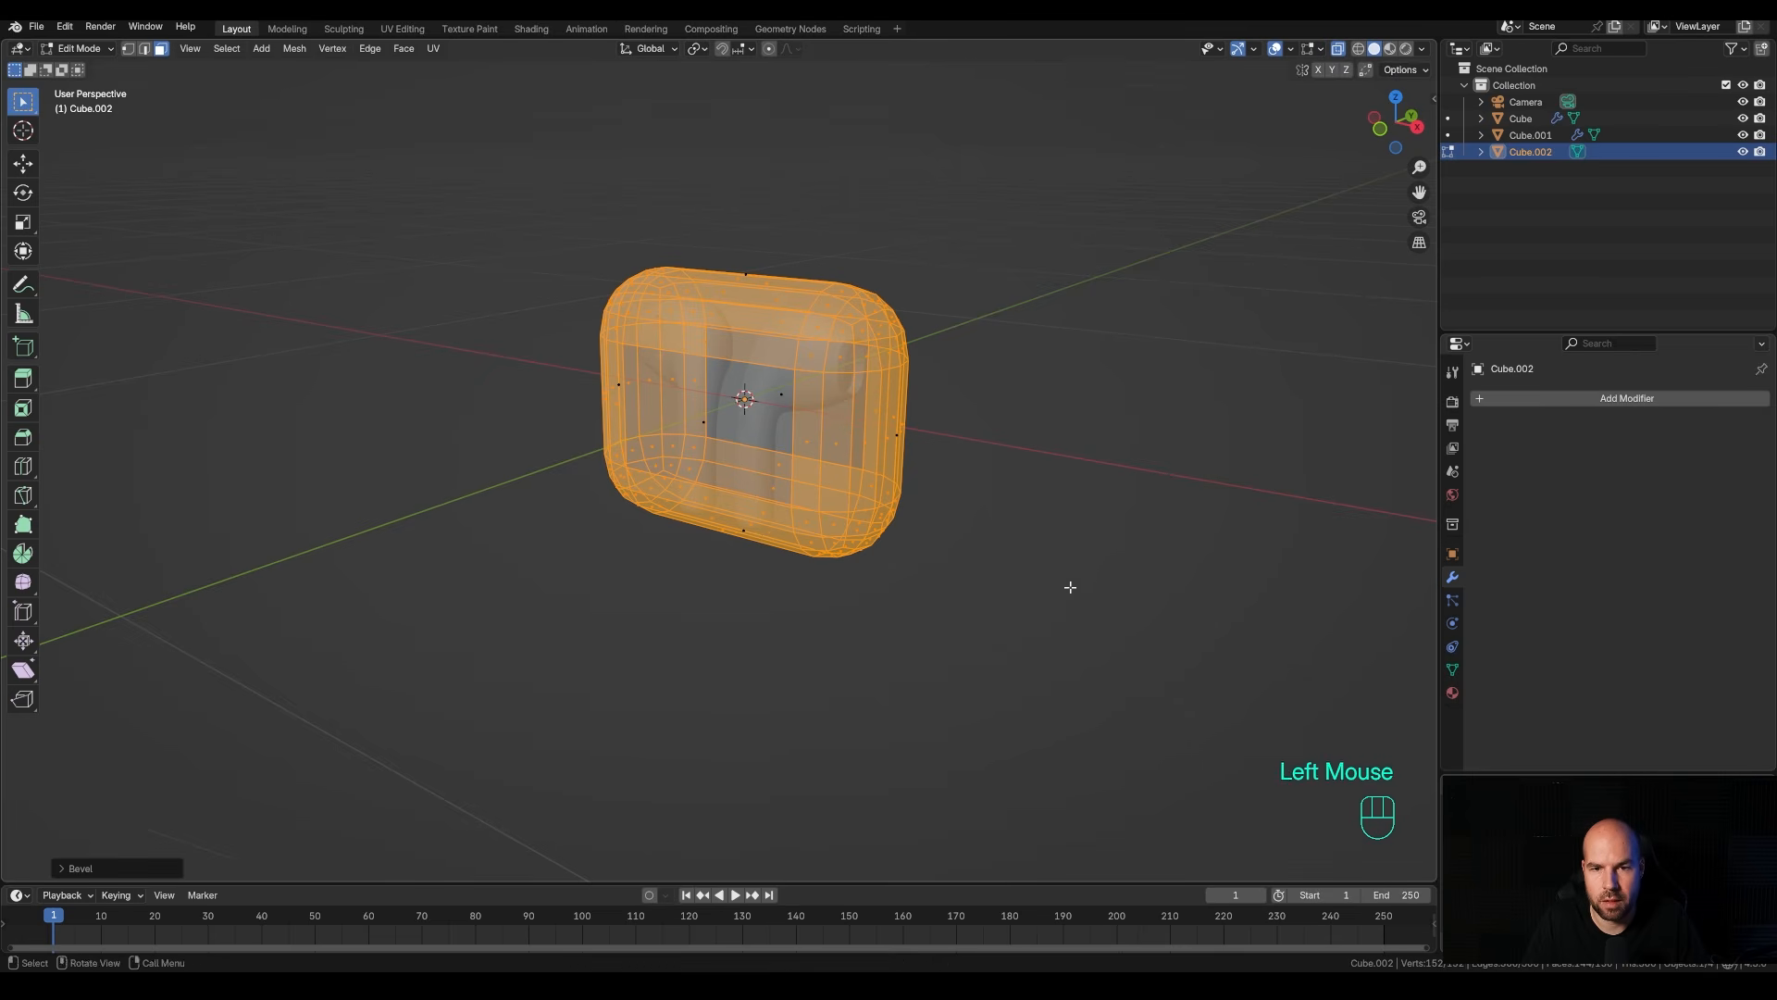
Select the whole case mesh and merge its overlapping vertices by distance.
middle_drag(1070, 587, 896, 385)
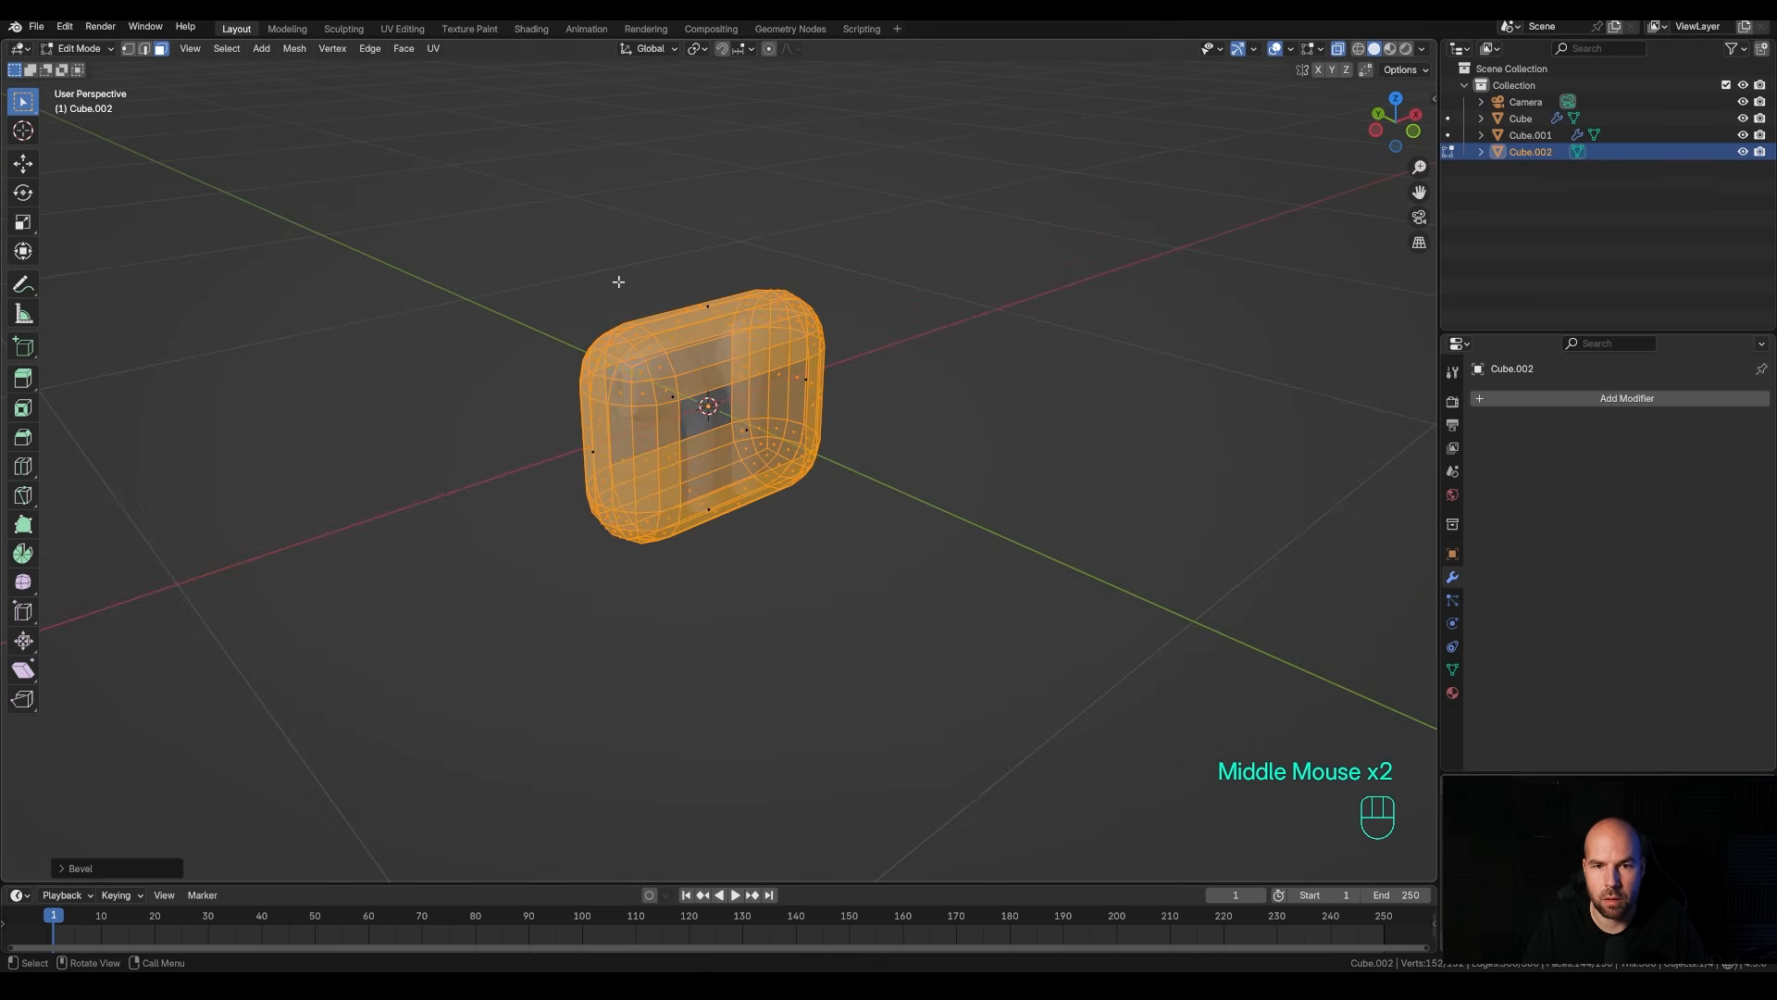
key(a)
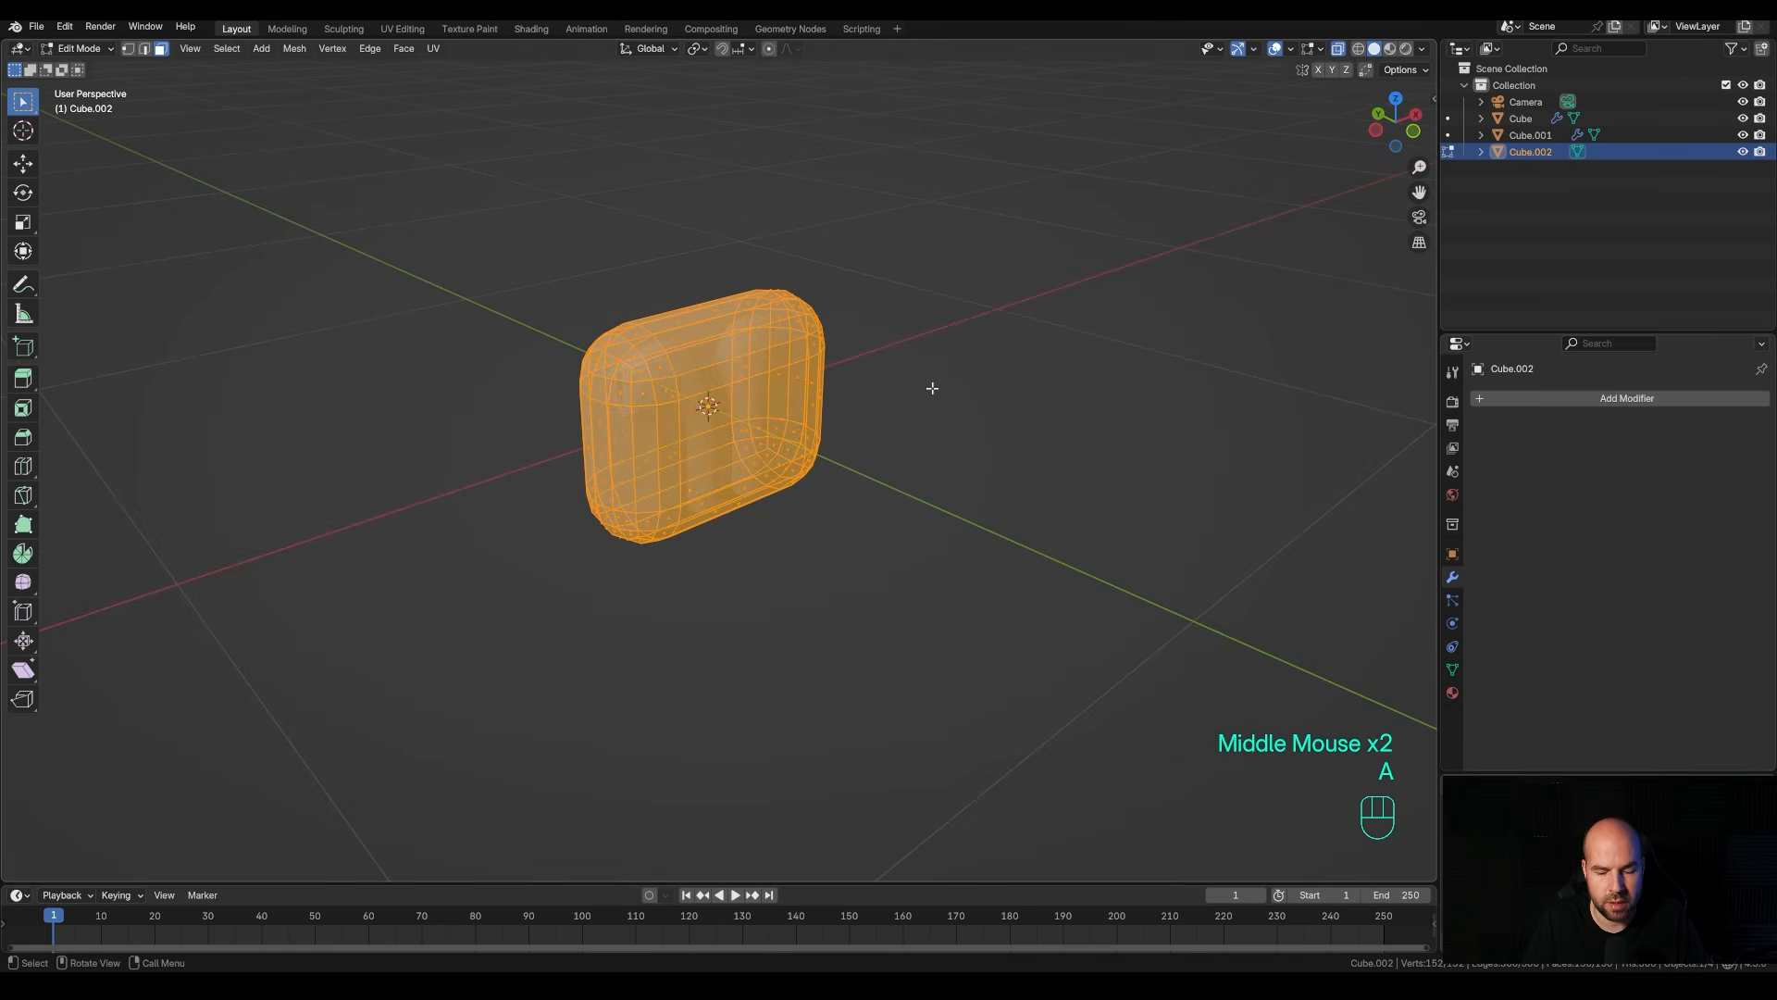
key(m)
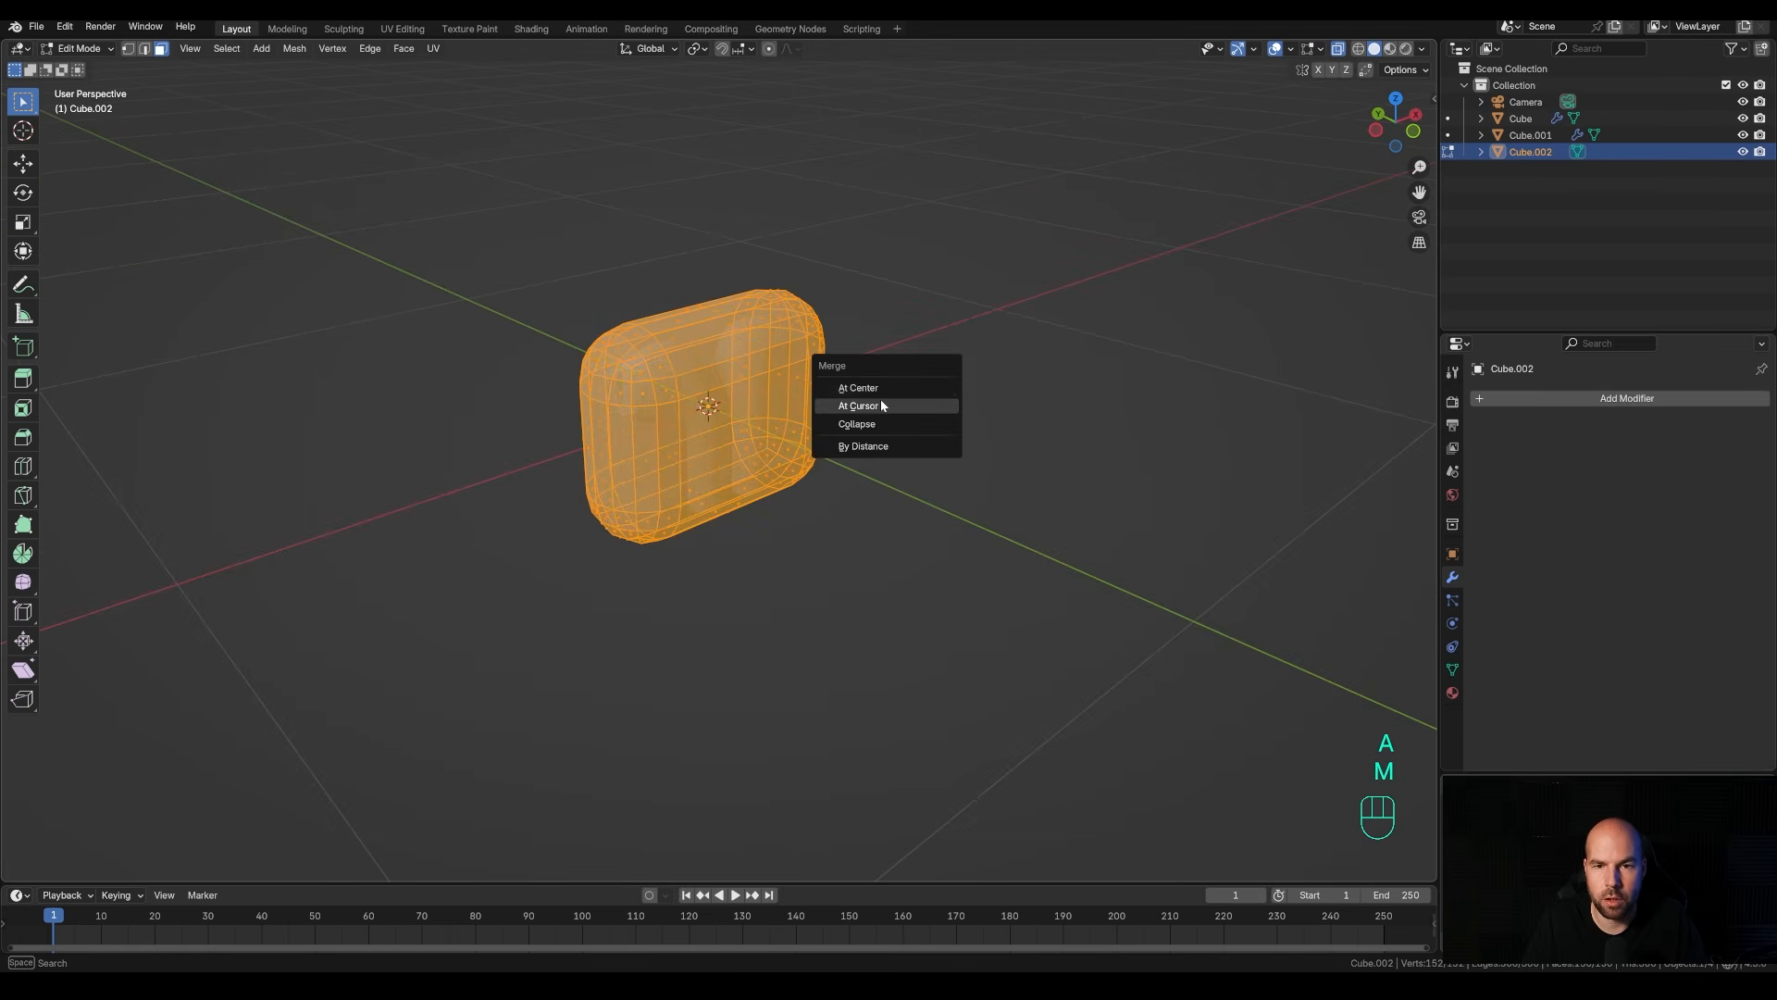
key(ctrl+z)
key(m)
click(825, 451)
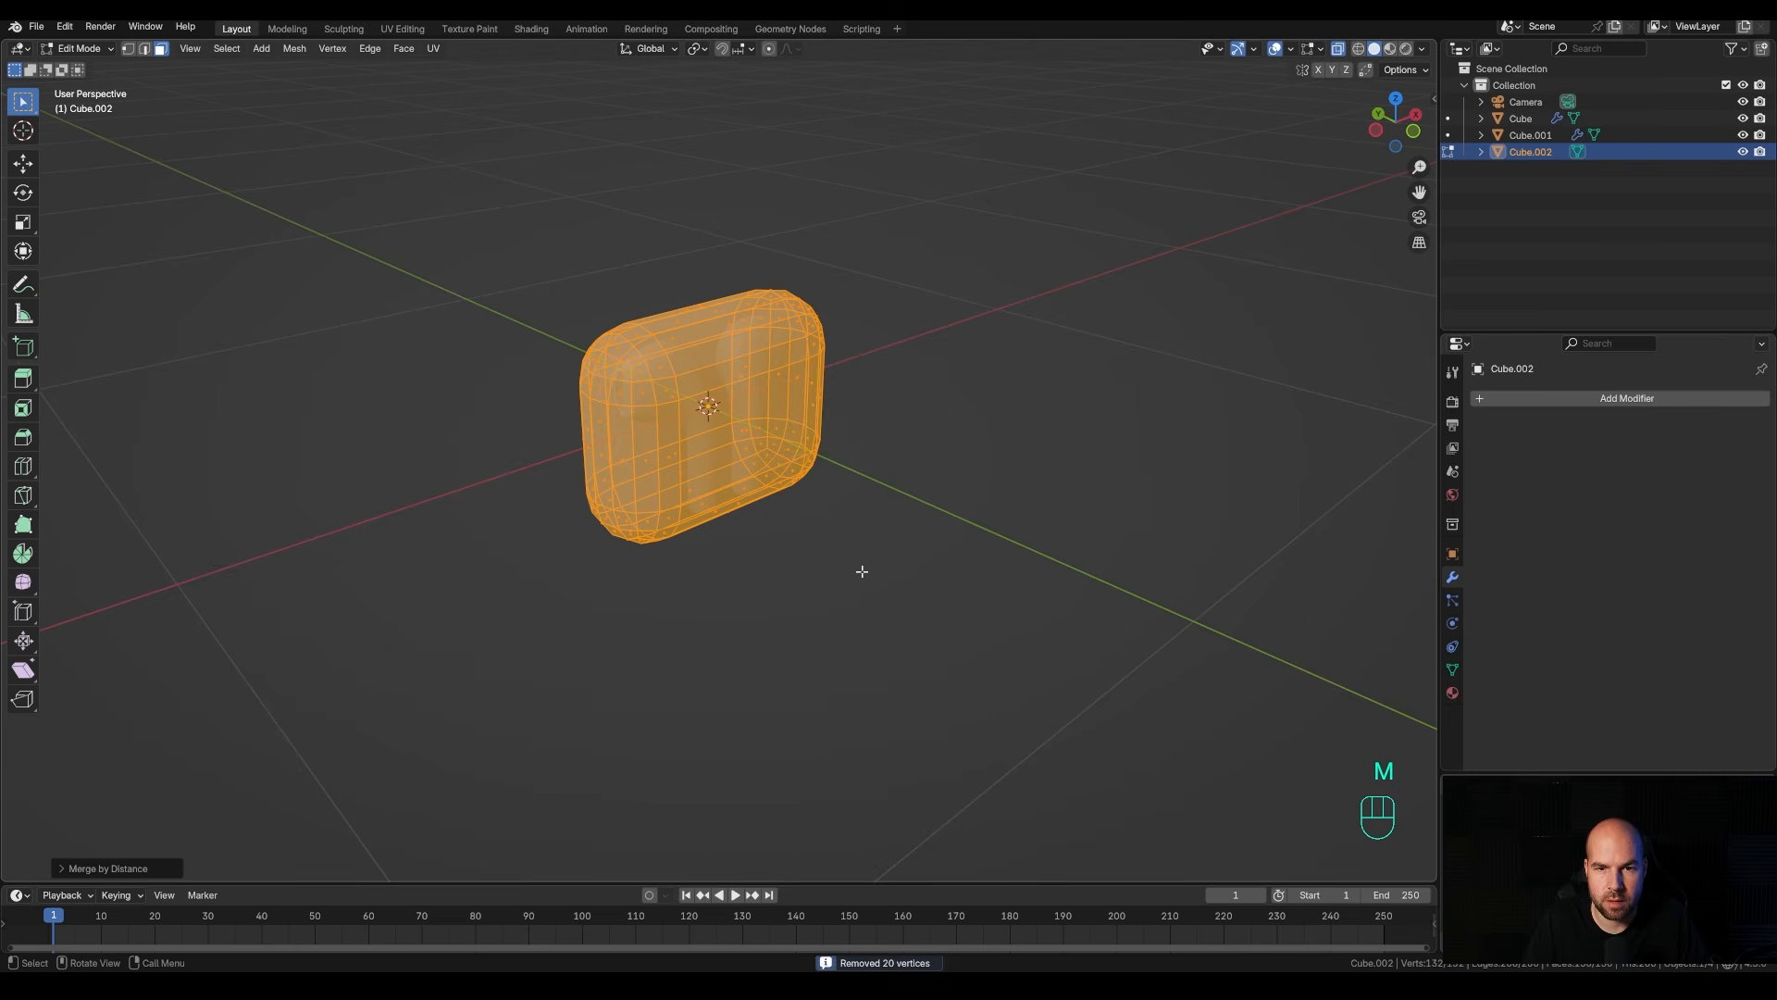
Add a horizontal loop cut around the case in front view, slid upward by a factor of about 0.59.
key(KP_1)
scroll(930, 389, up, 2)
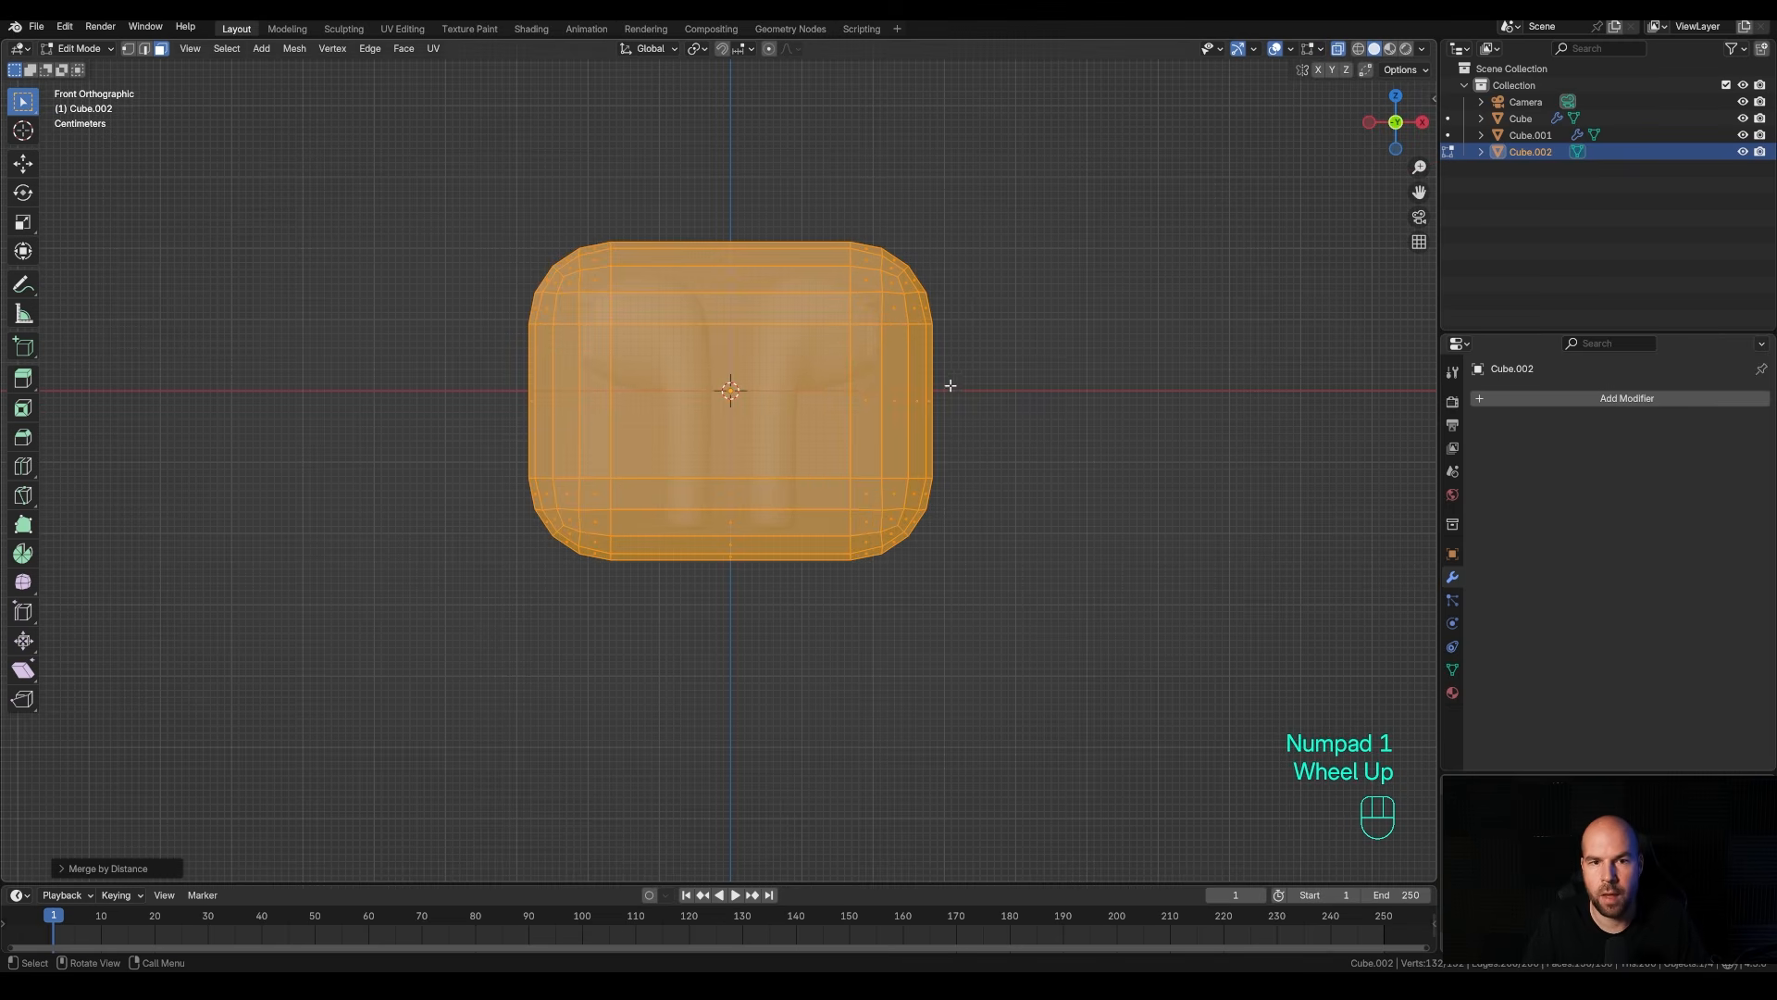
key(ctrl+r)
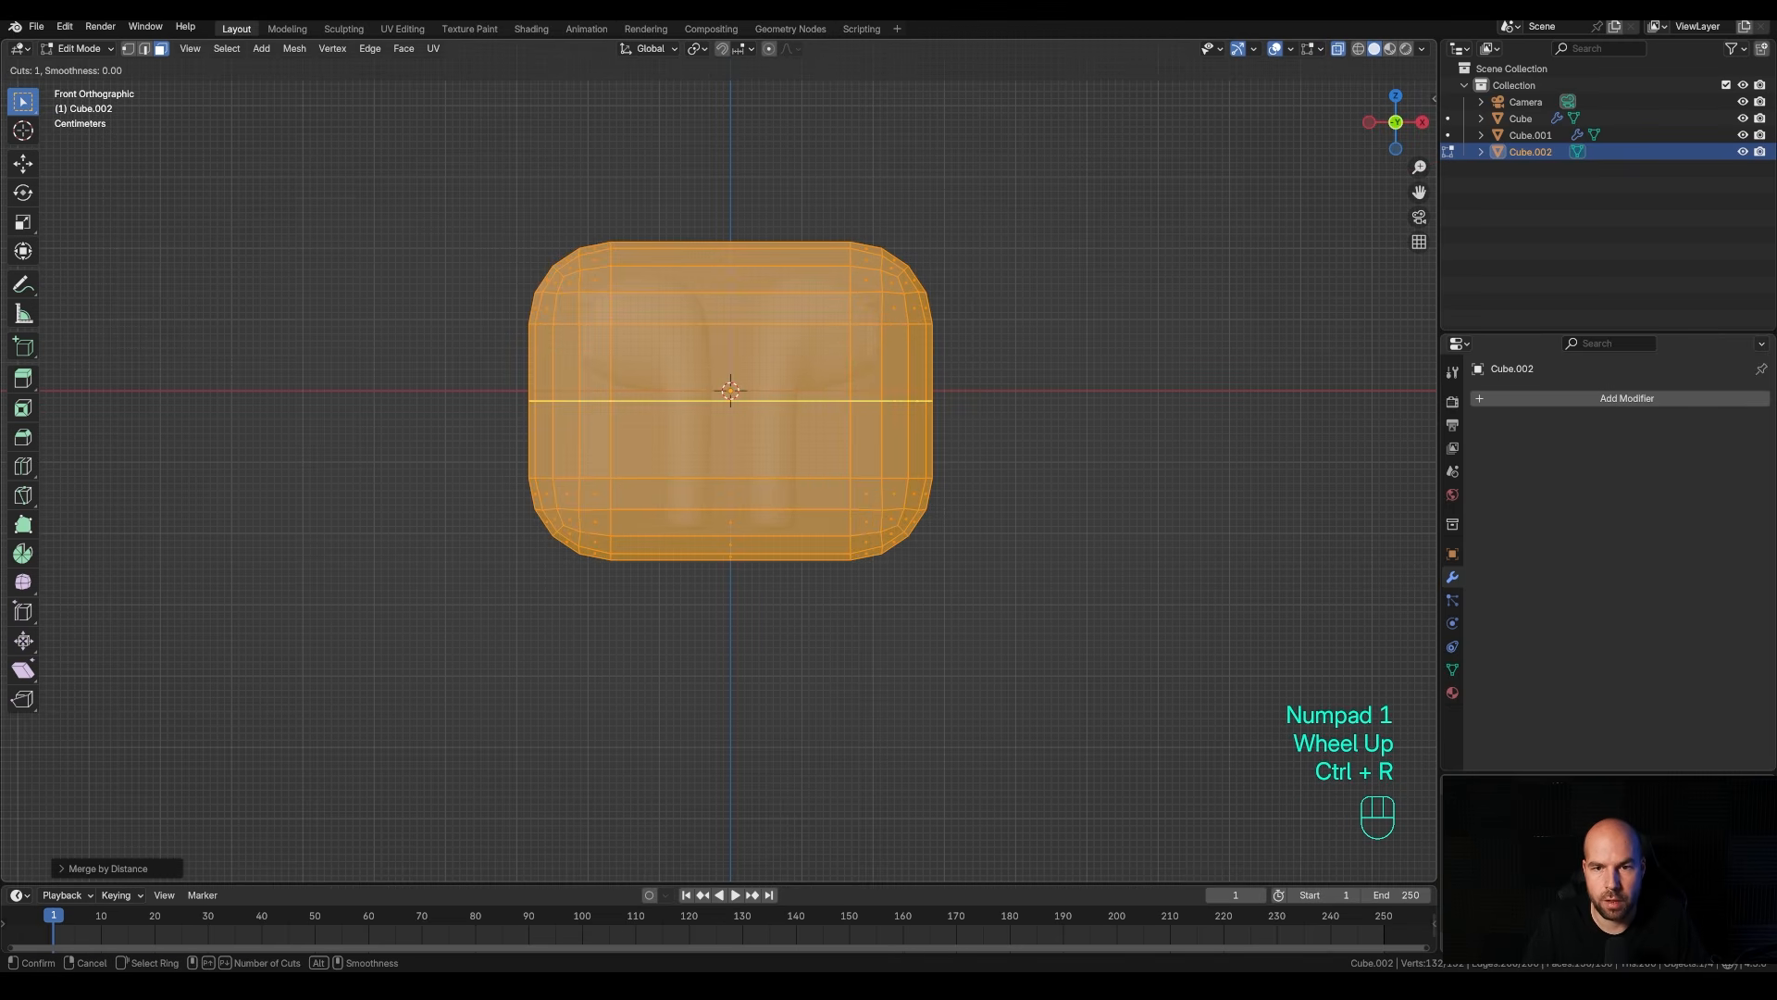
drag(935, 396, 951, 318)
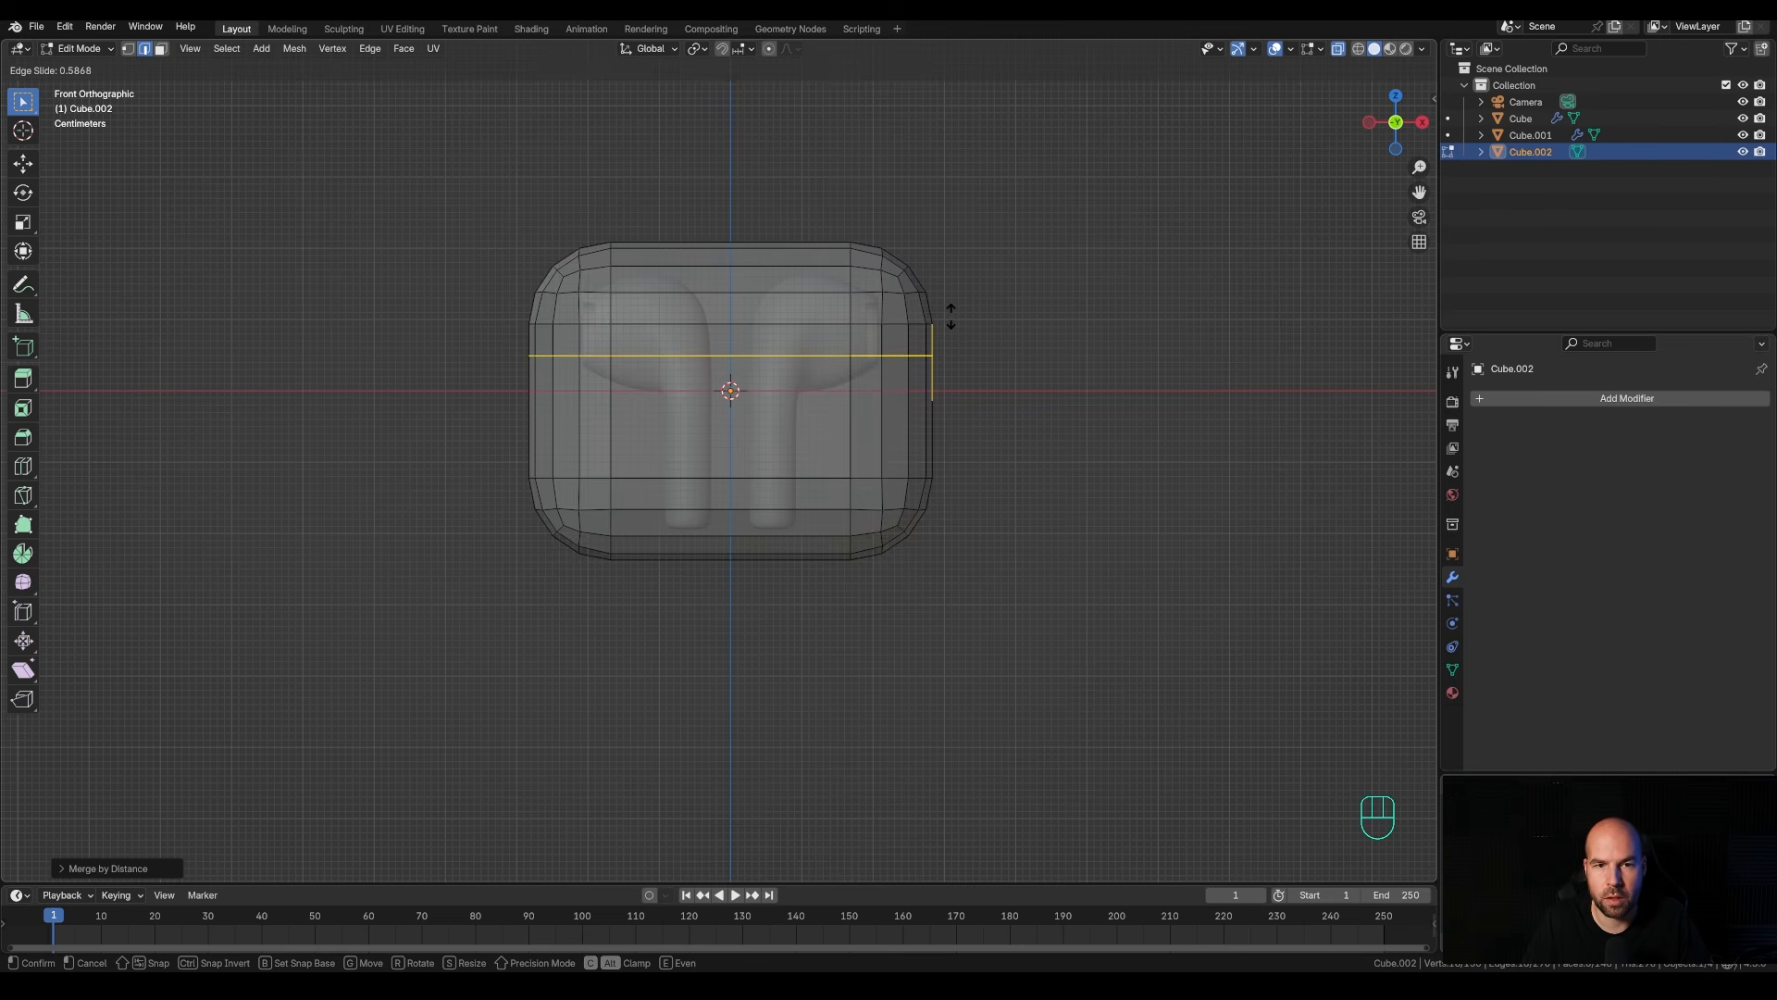
click(951, 318)
Select all case vertices from the new loop upward and separate them into their own lid object.
key(1)
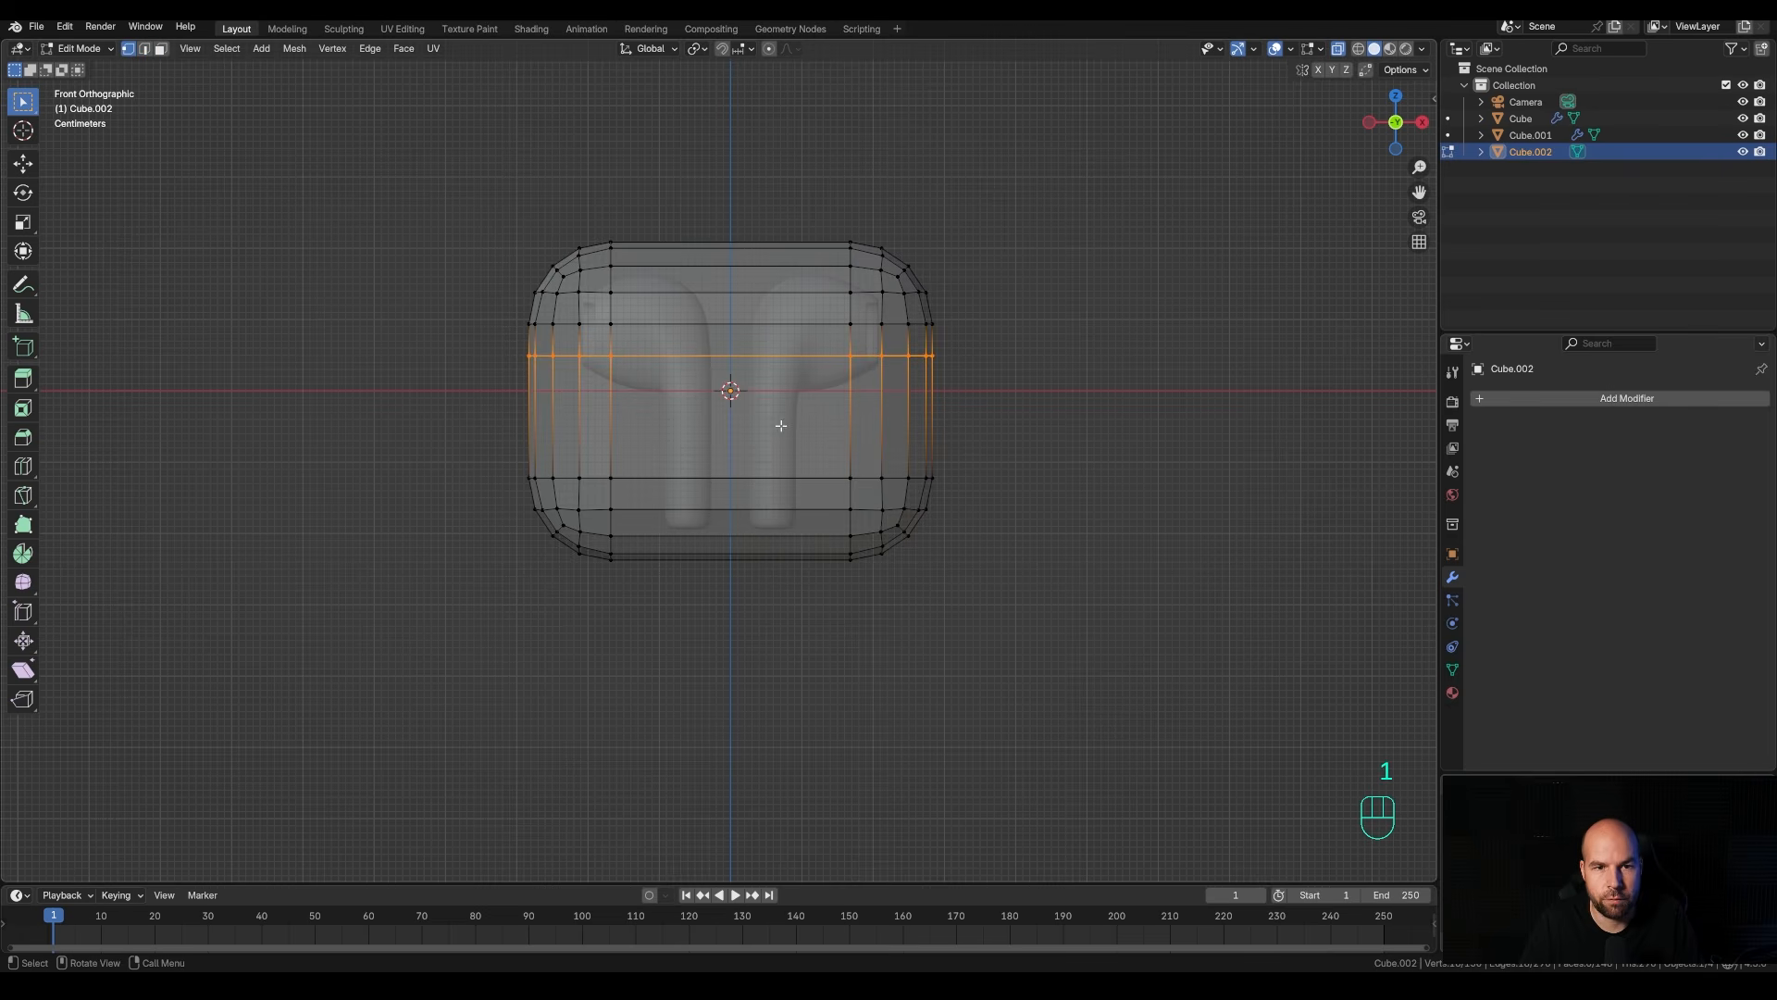
shift+drag(468, 182, 1155, 336)
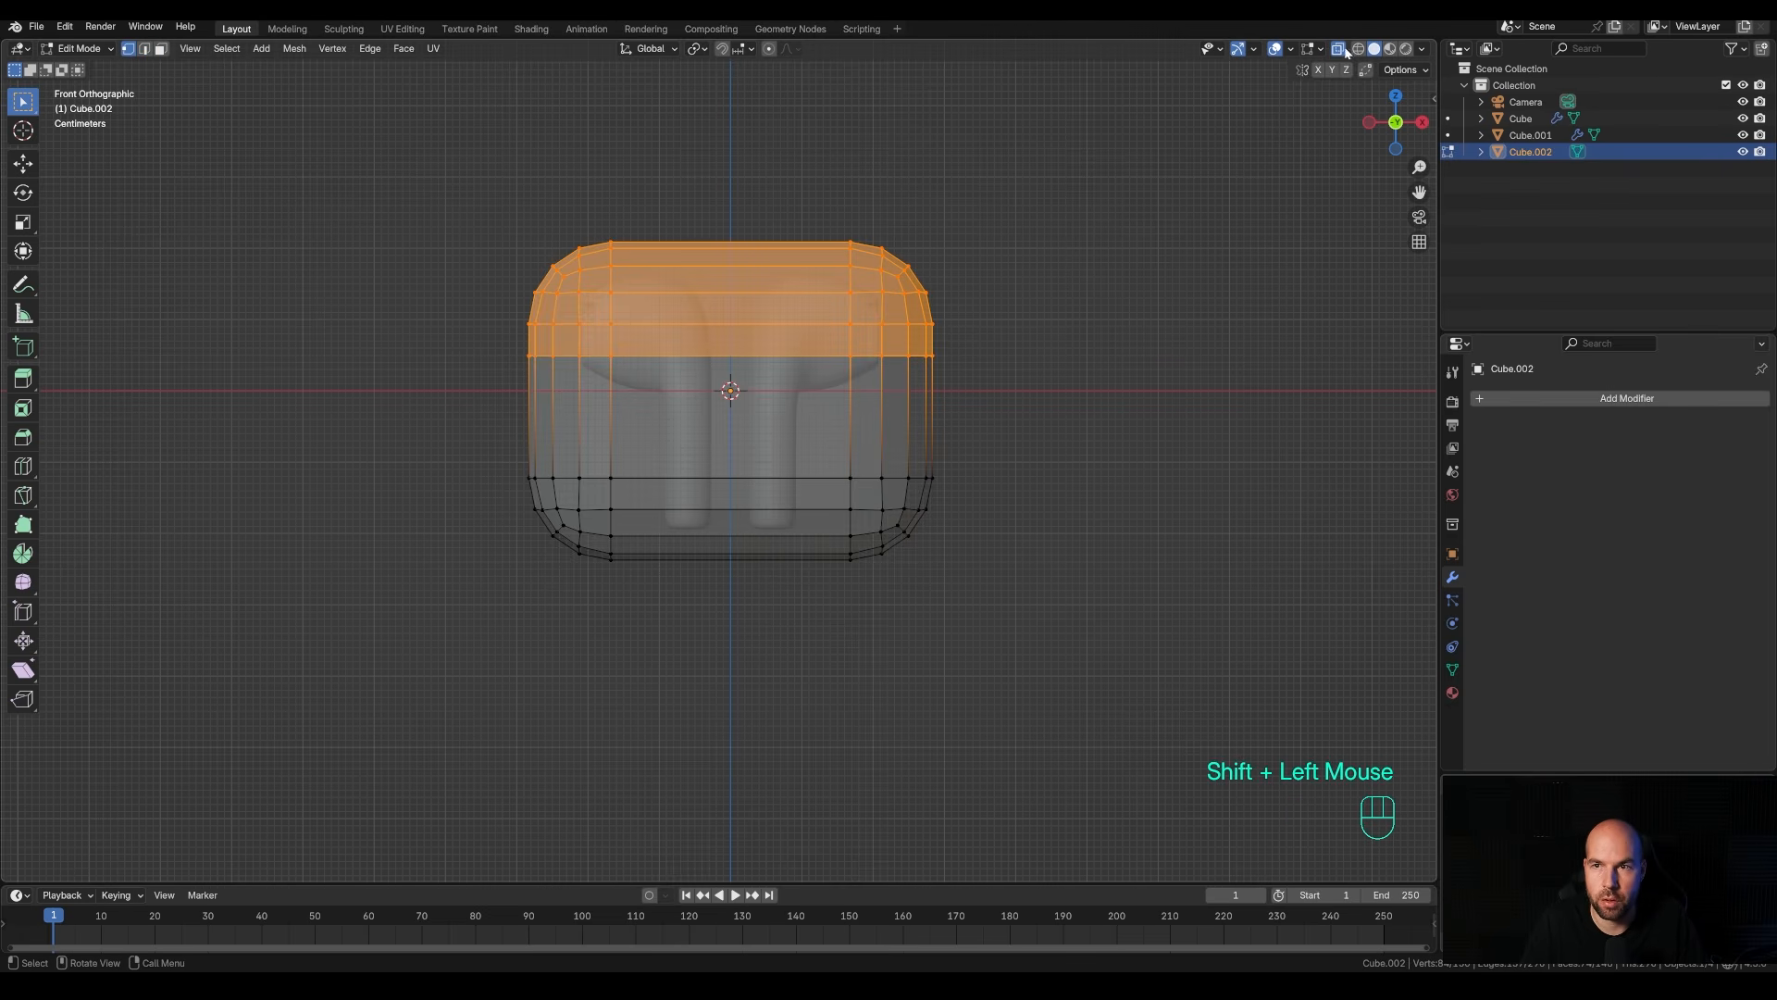
middle_drag(903, 352, 670, 185)
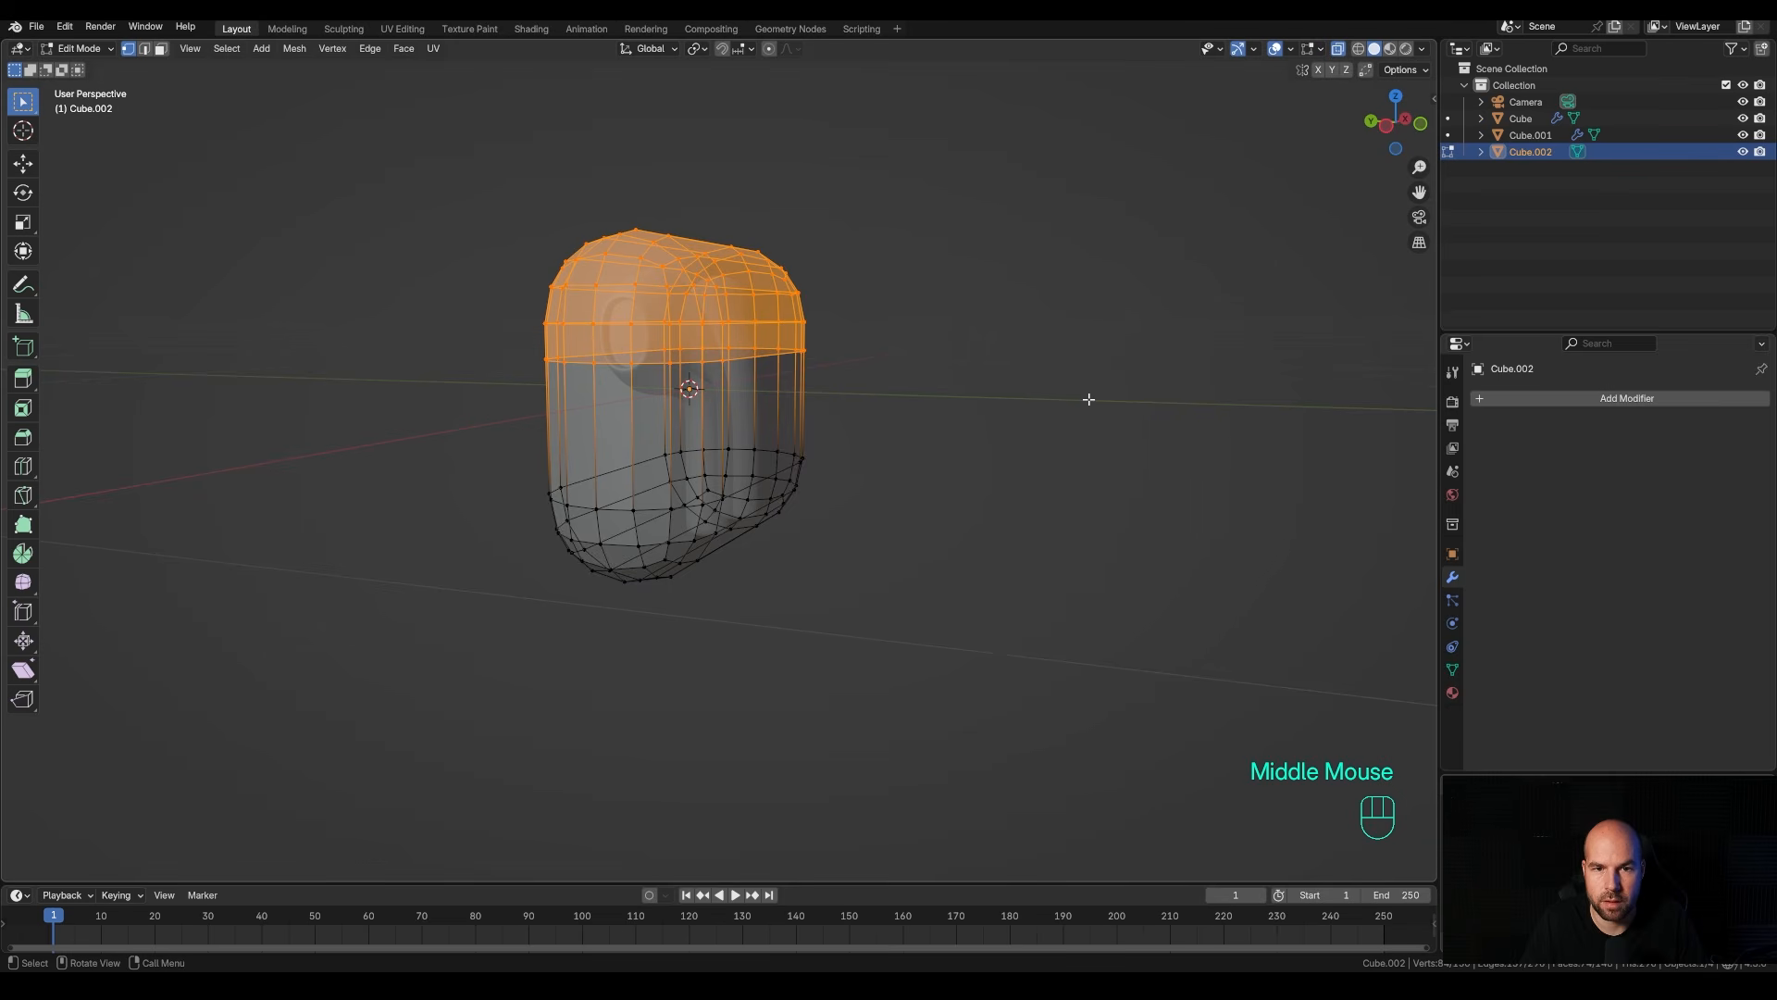
middle_drag(1088, 399, 1038, 396)
key(p)
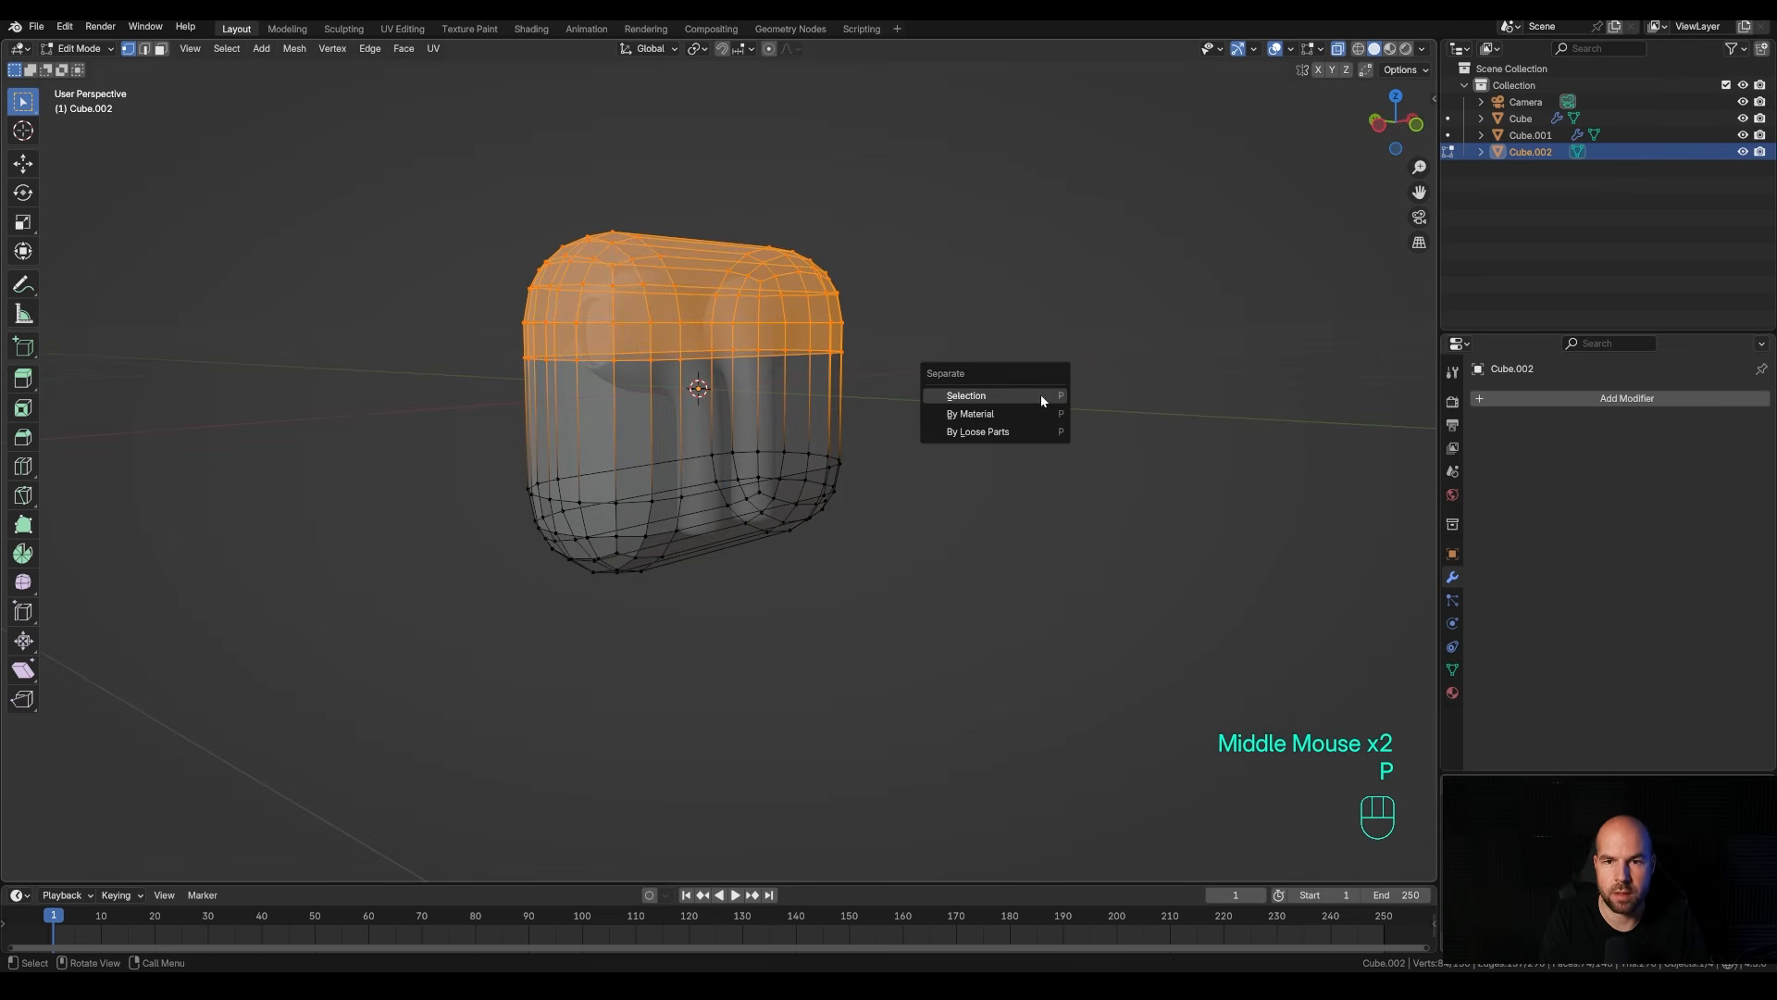
click(1039, 396)
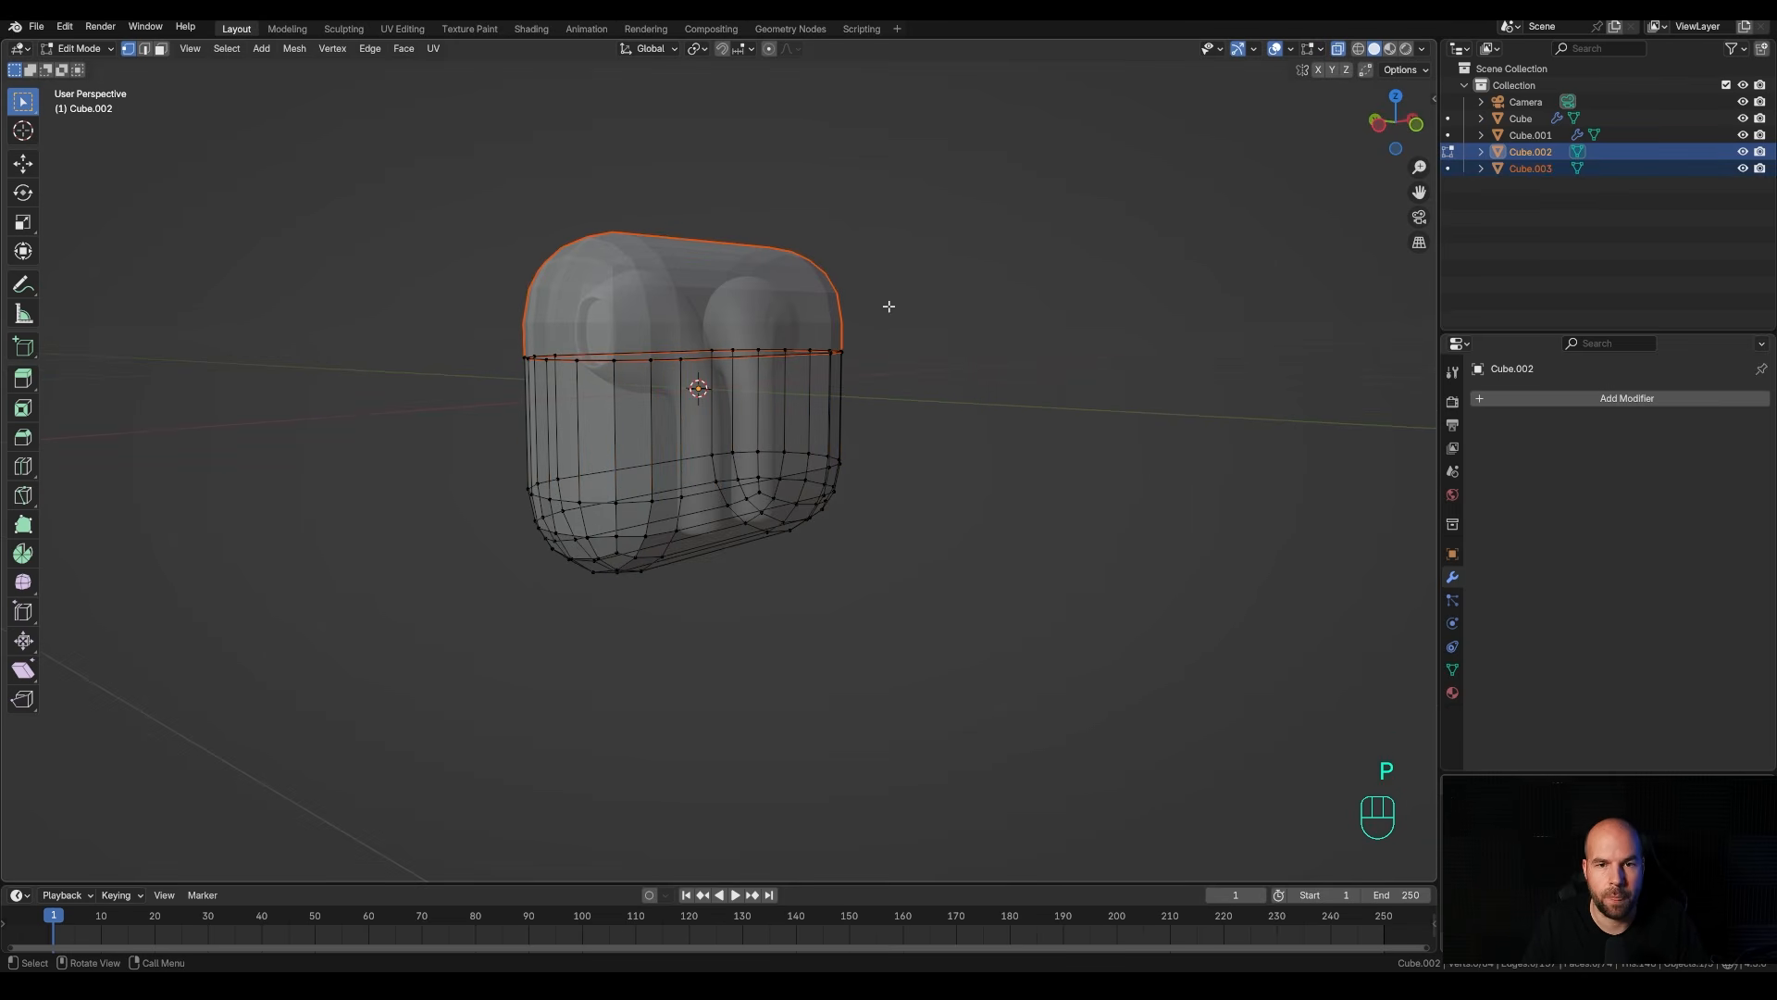
key(Tab)
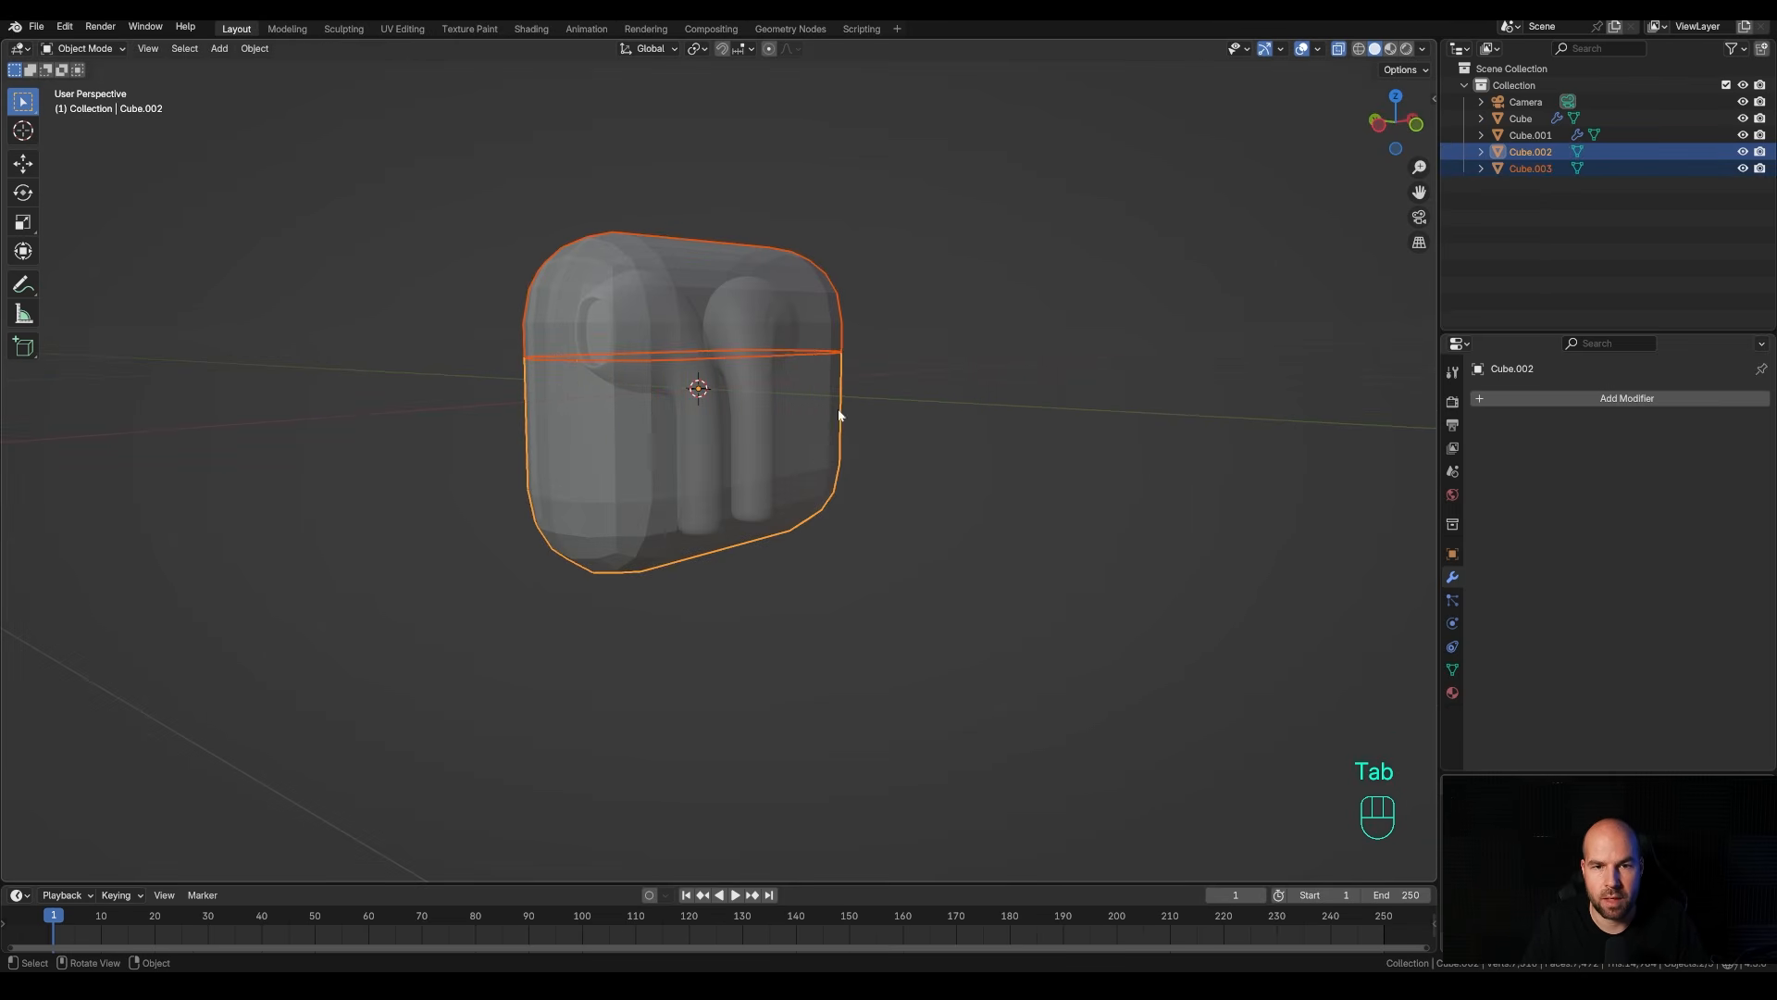
Snap the 3D cursor to the long straight rear edge of the lid's open rim.
click(698, 257)
middle_drag(795, 408, 870, 329)
key(Tab)
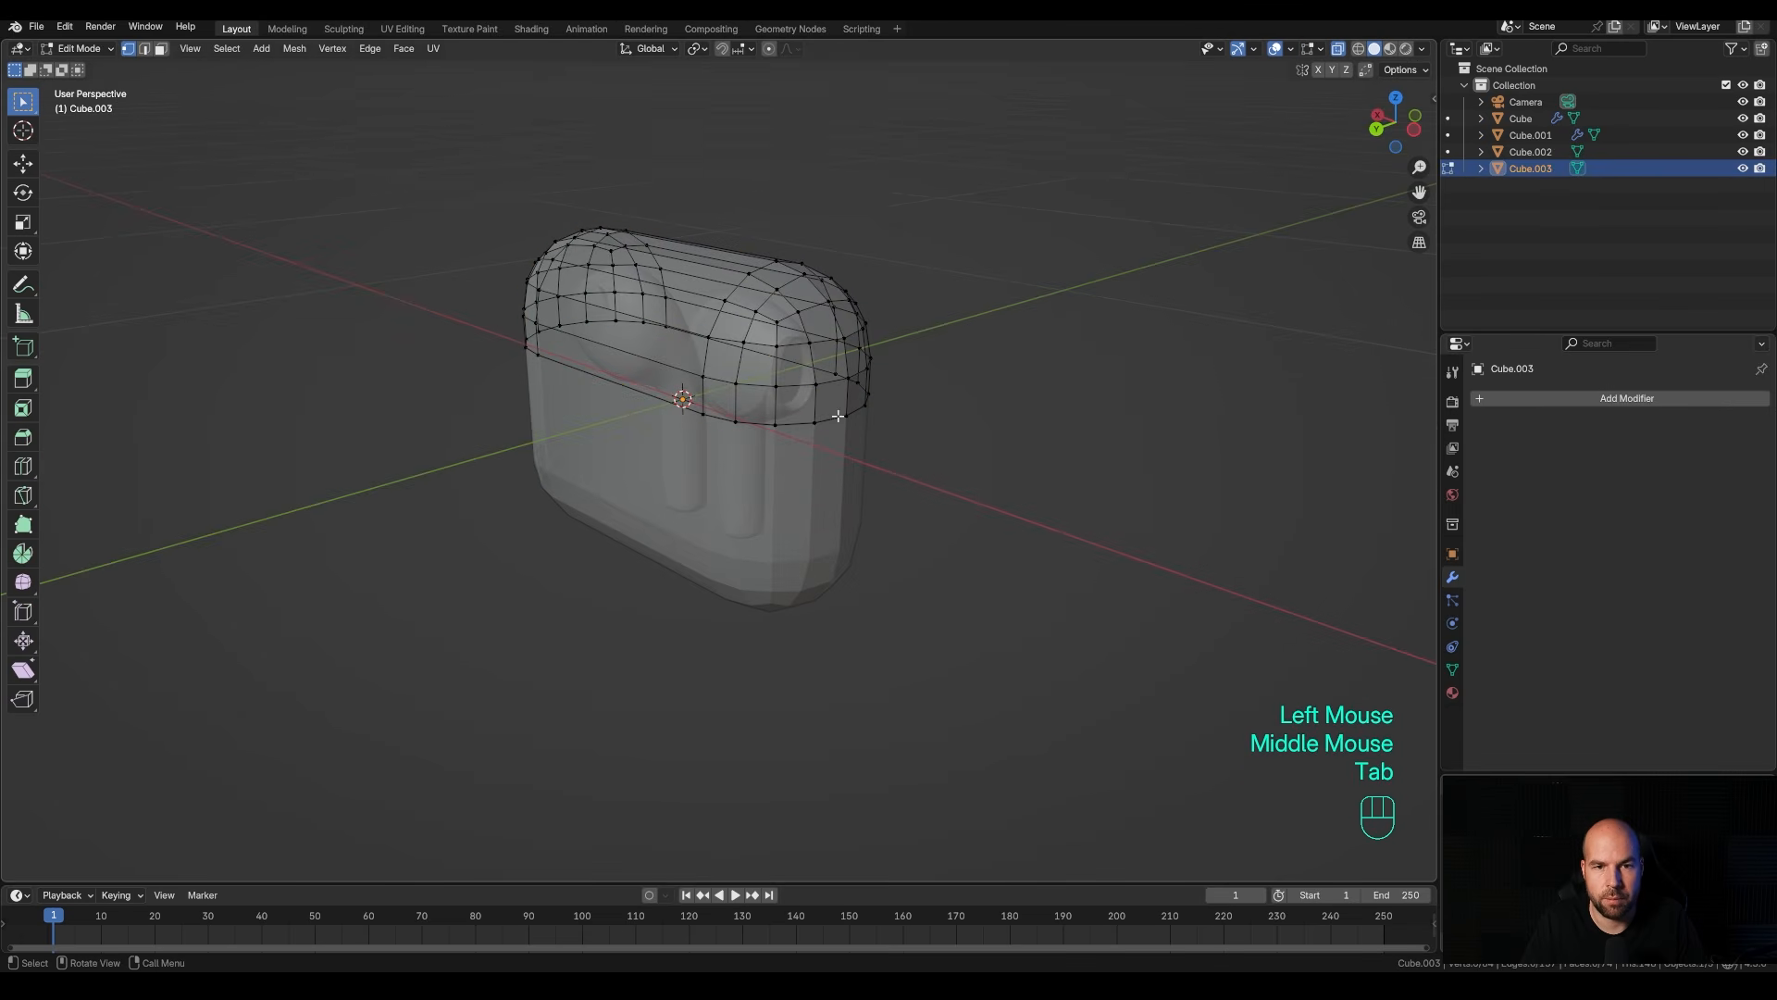
key(2)
click(607, 380)
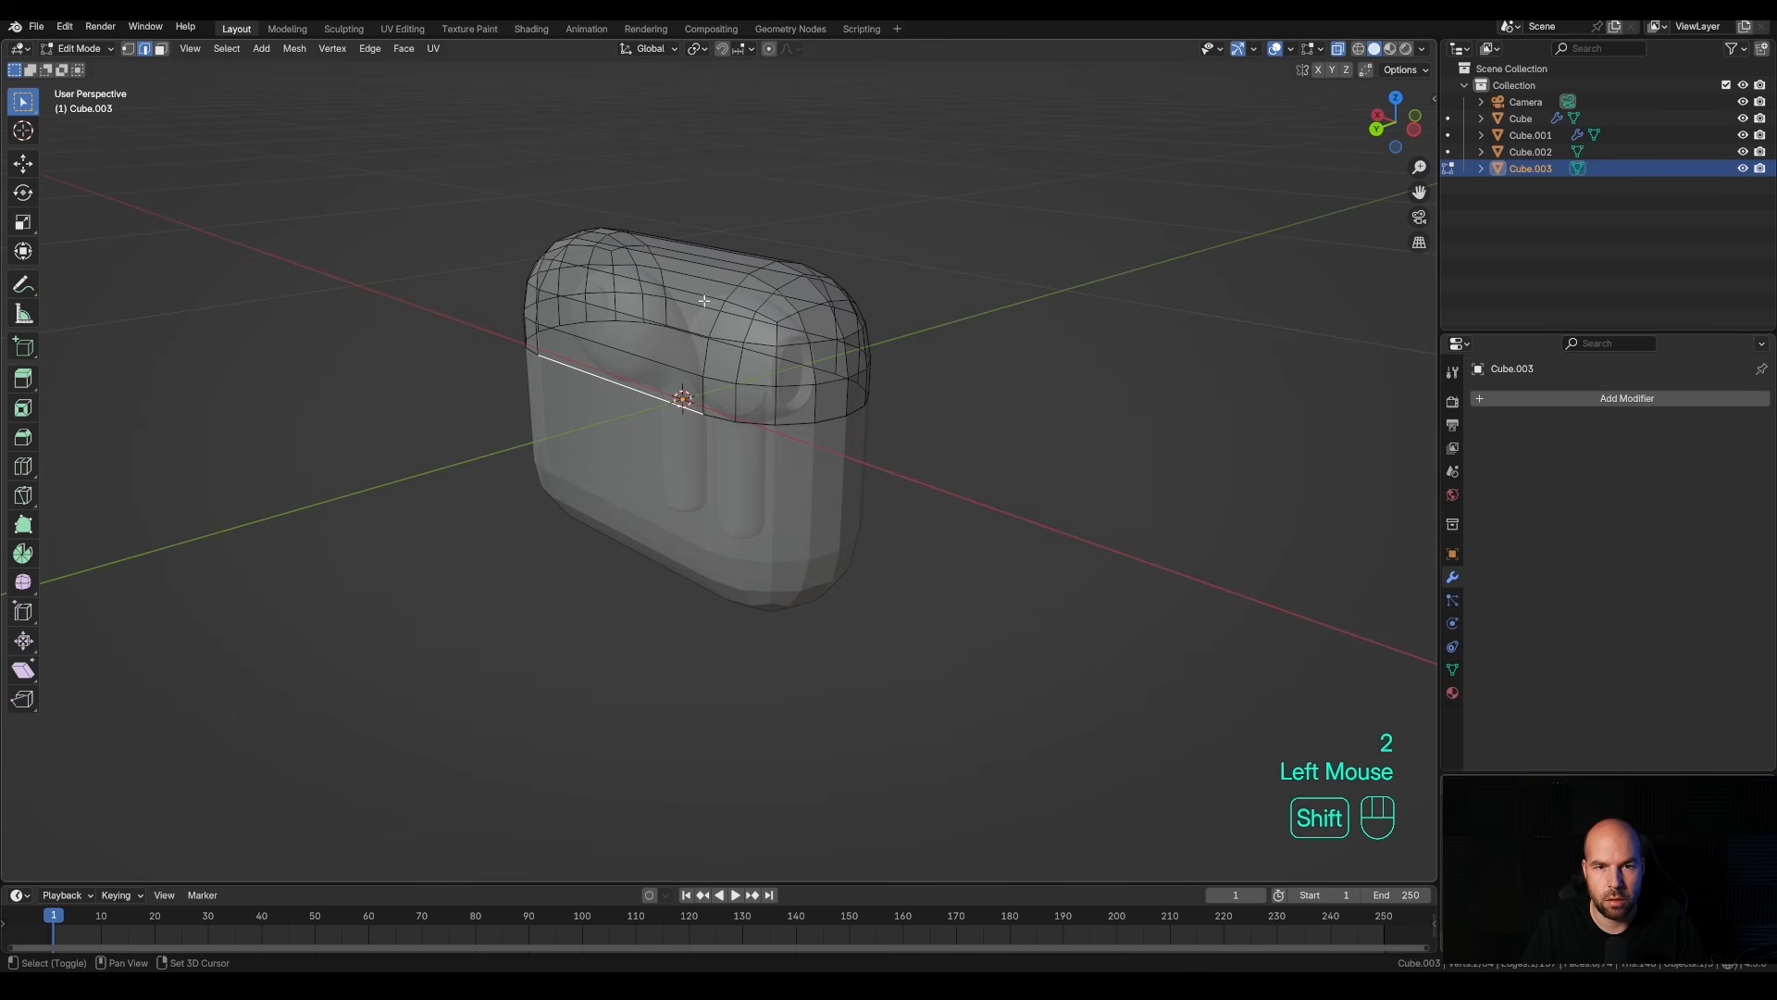
key(shift+s)
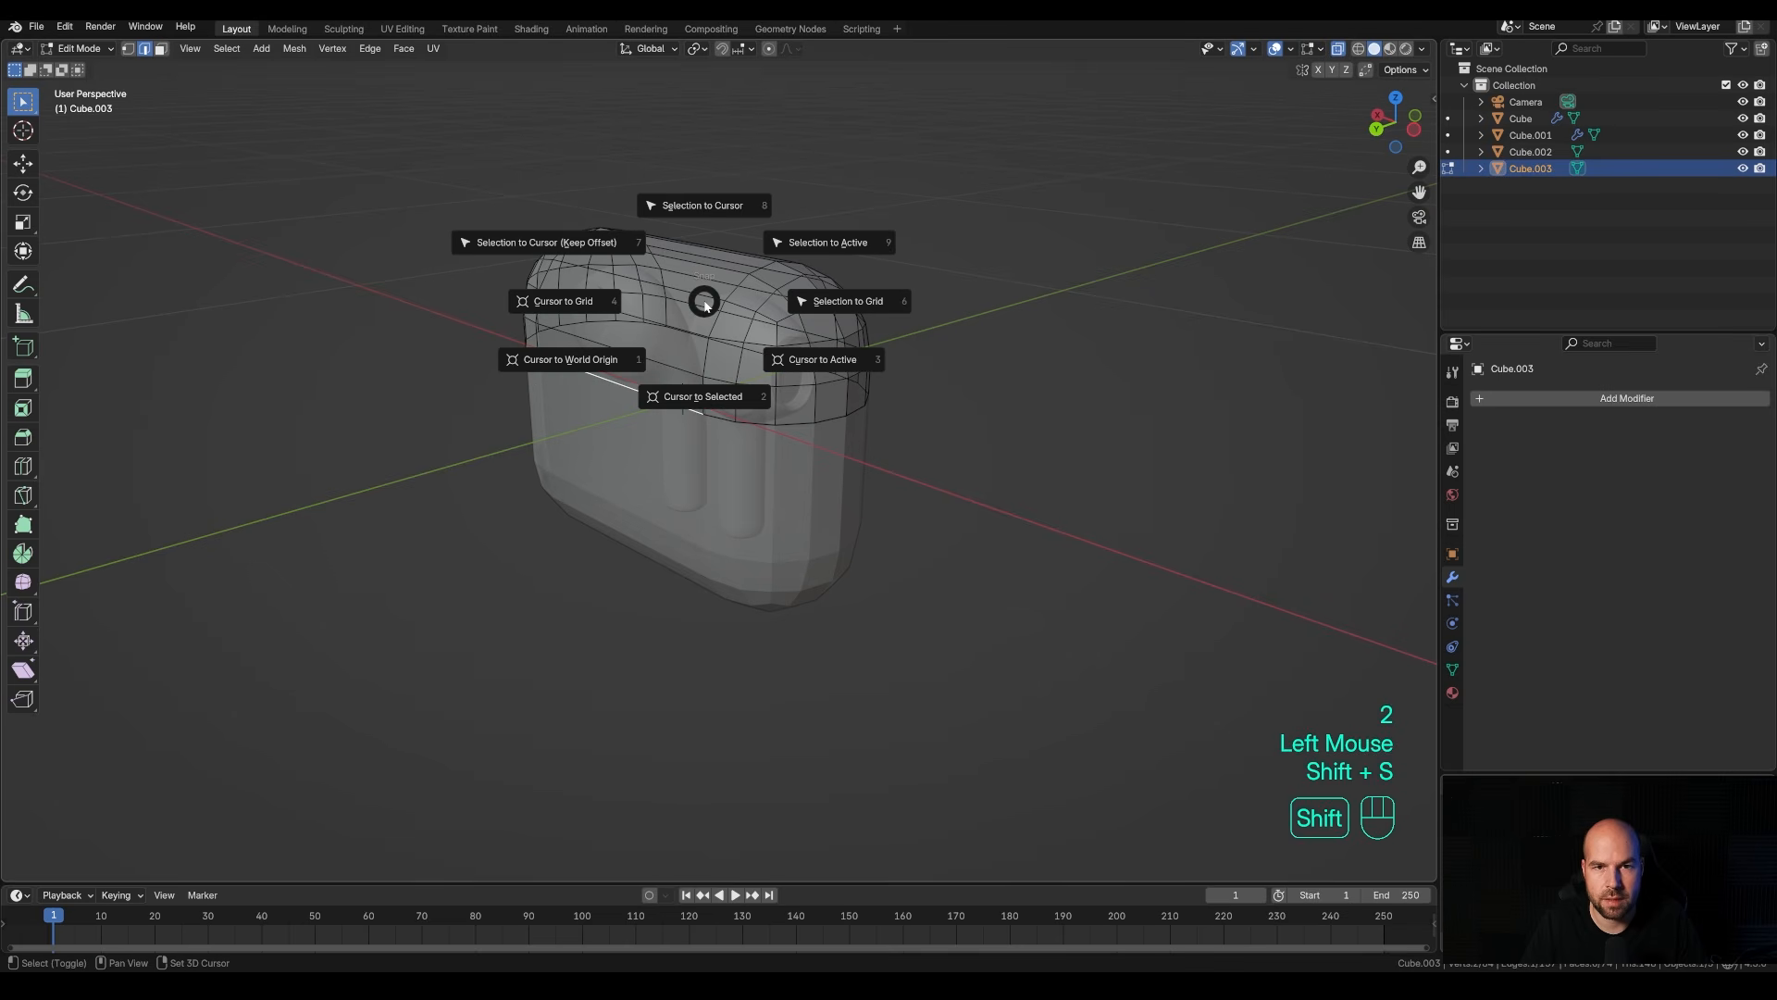
click(696, 406)
Set the lid's origin to the 3D cursor.
key(Tab)
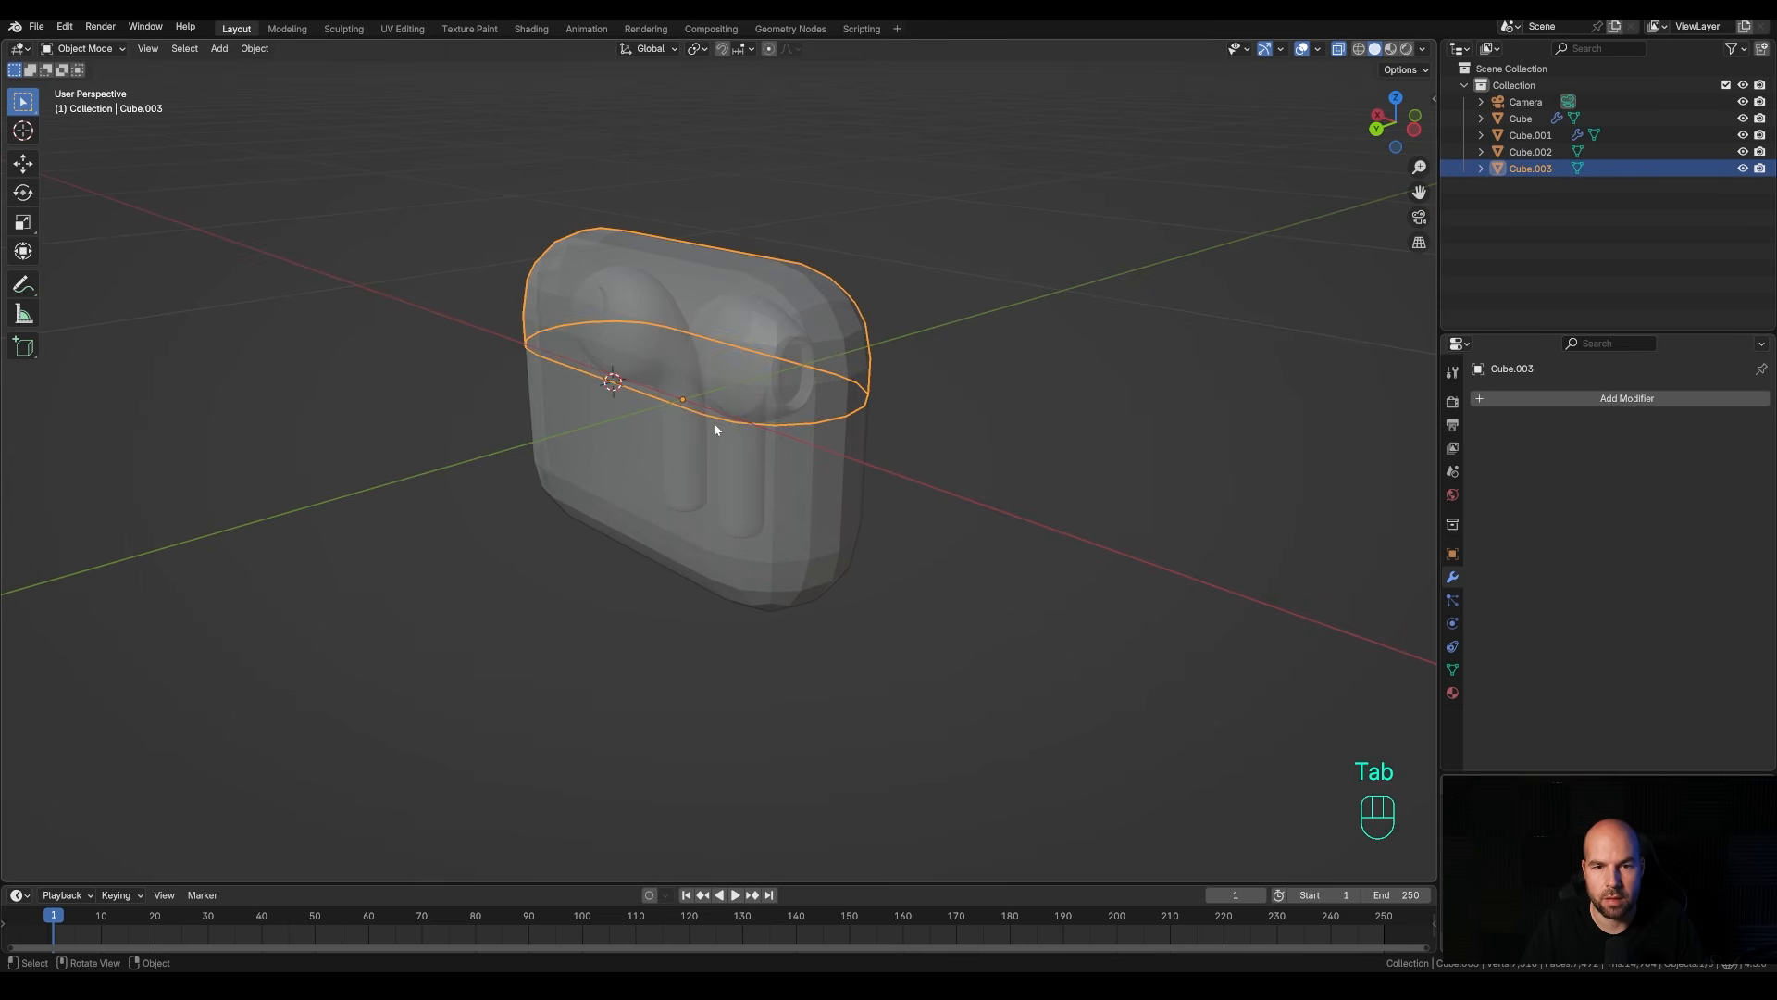
right_click(727, 403)
mouse_move(714, 475)
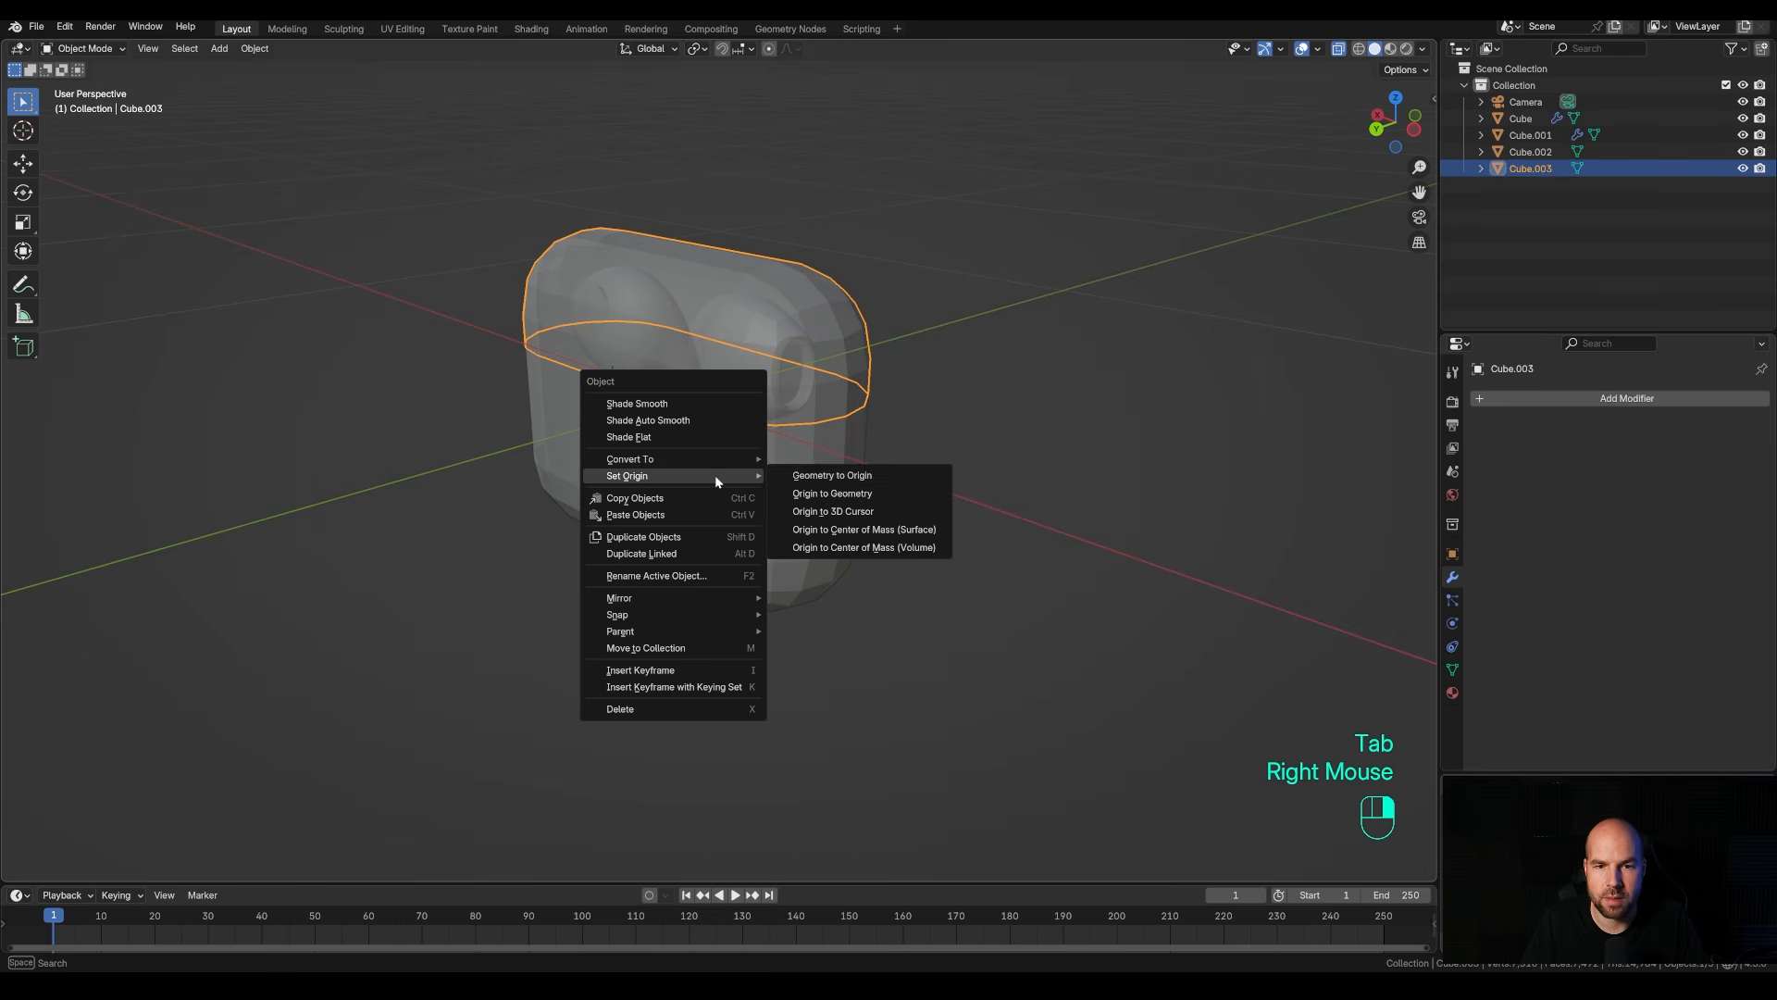
click(822, 512)
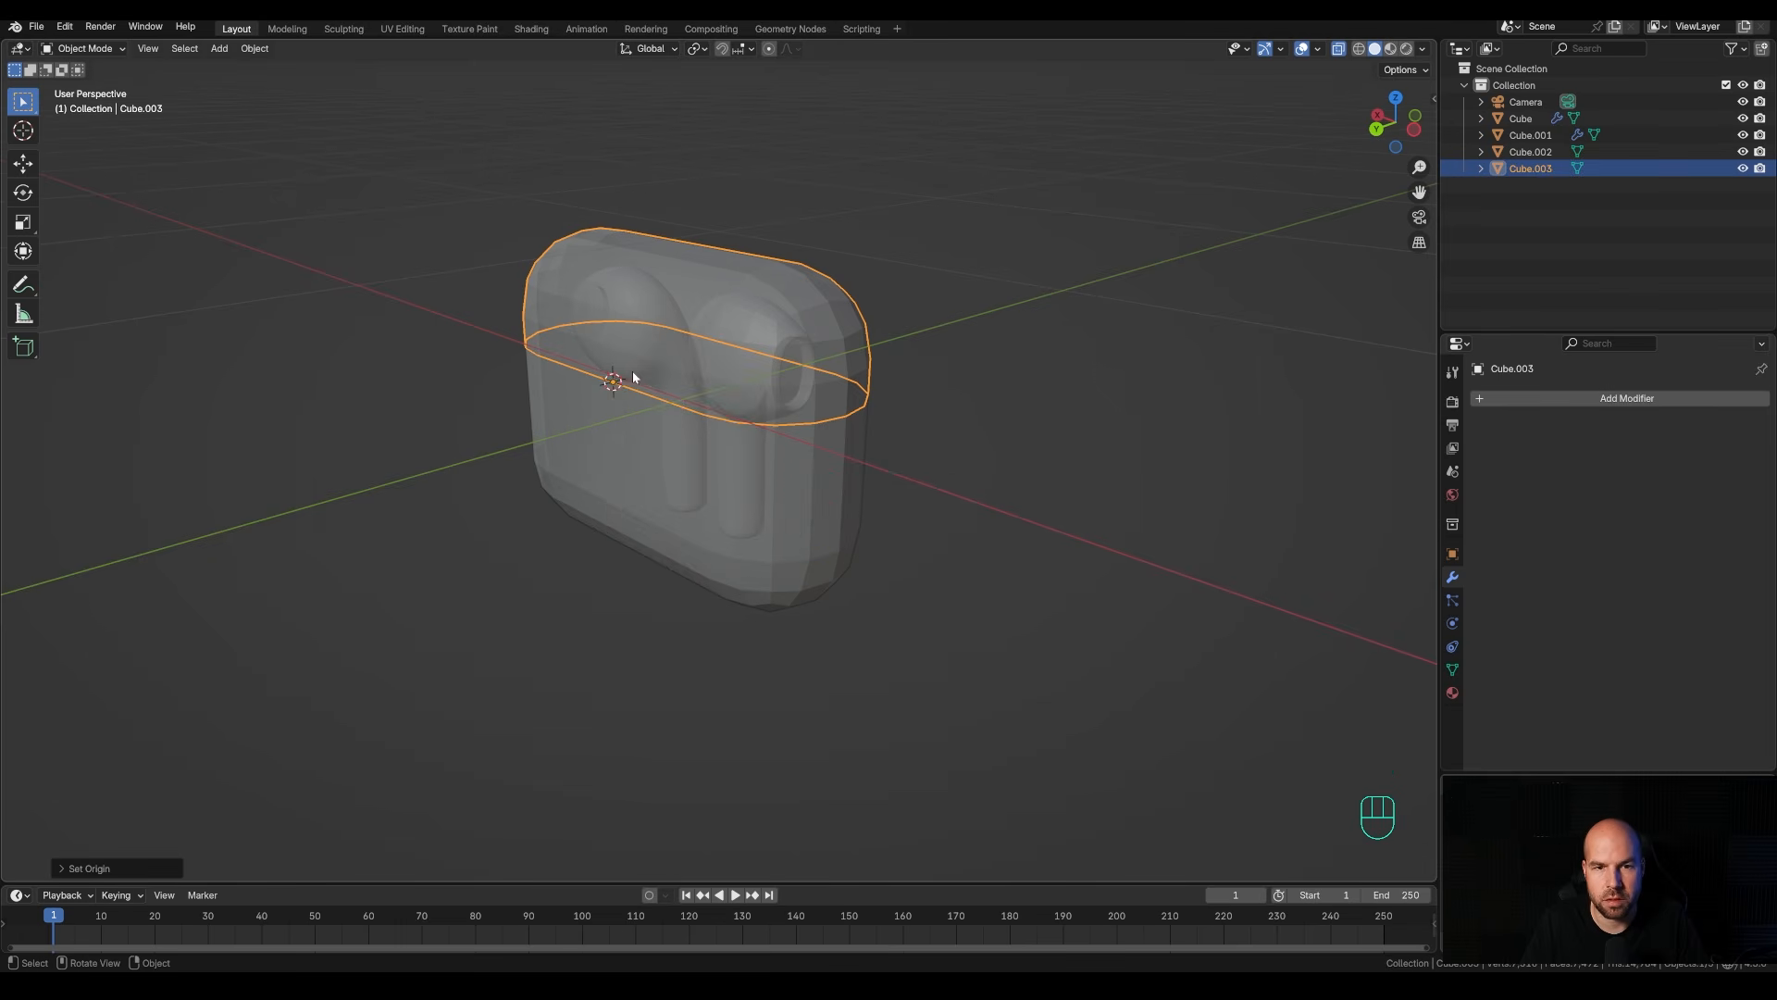
middle_drag(958, 546, 919, 543)
key(r)
key(x)
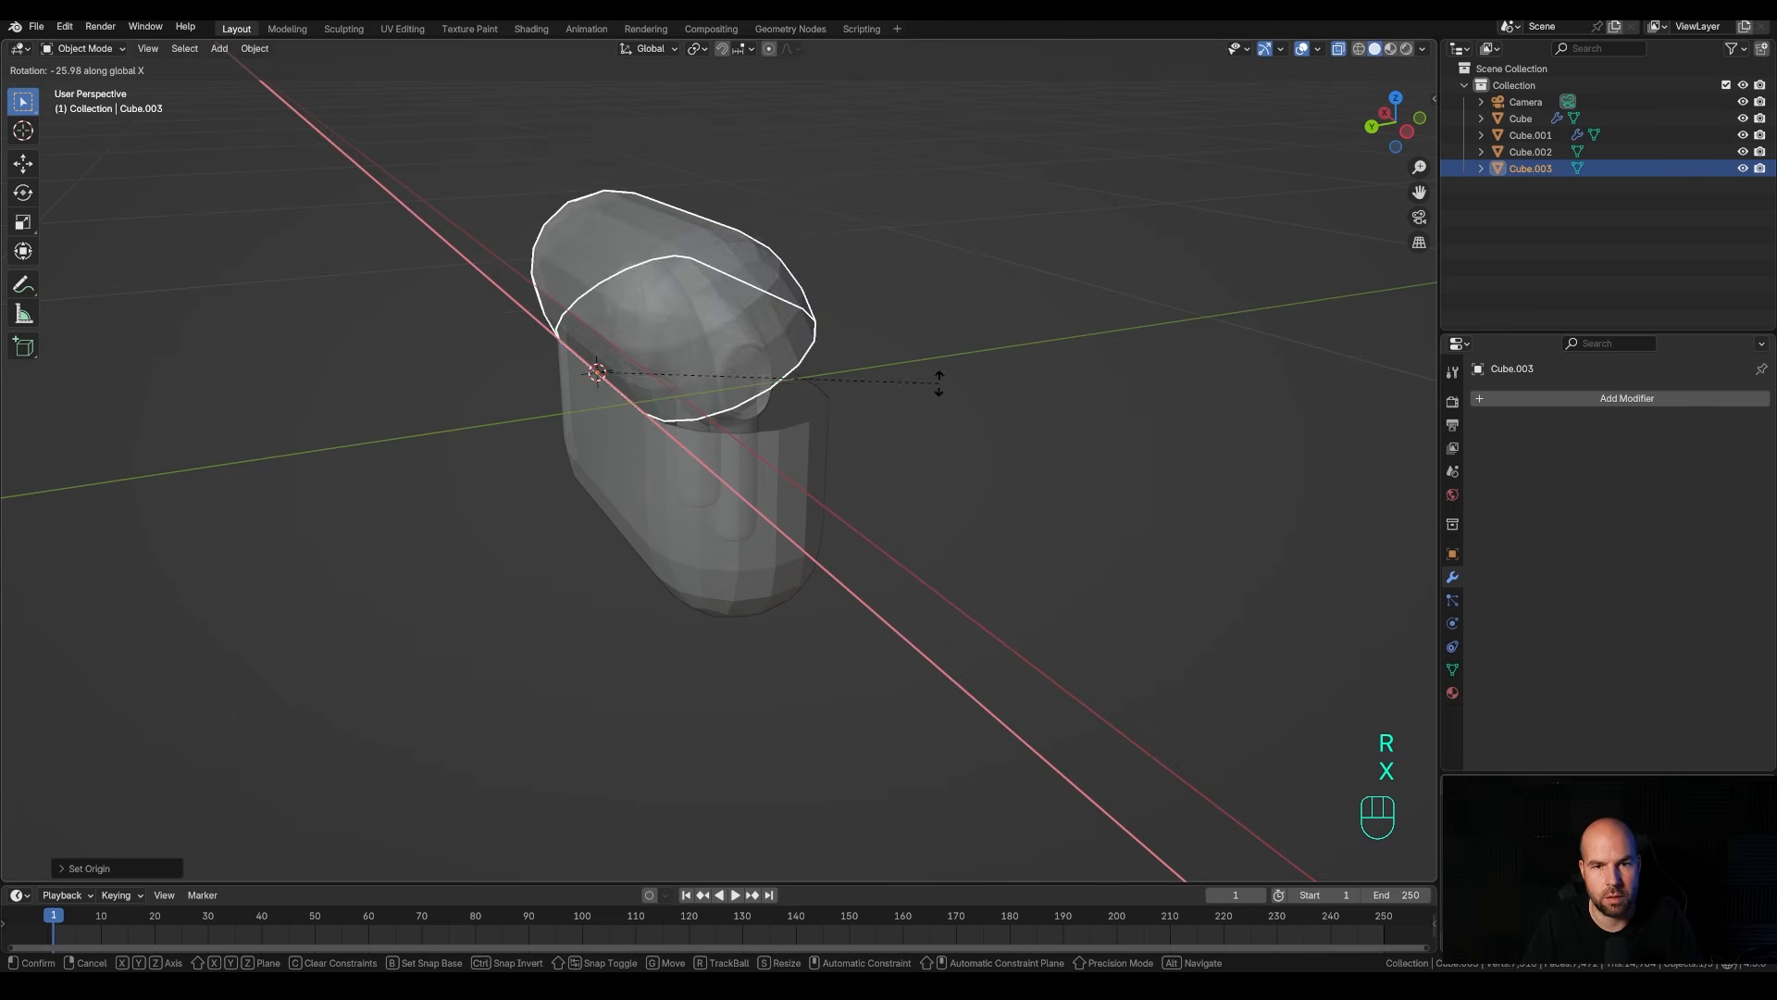
key(Escape)
Rotate the lid about X on its rear hinge edge until it is wide open, and turn off X-ray.
key(r)
key(x)
click(988, 444)
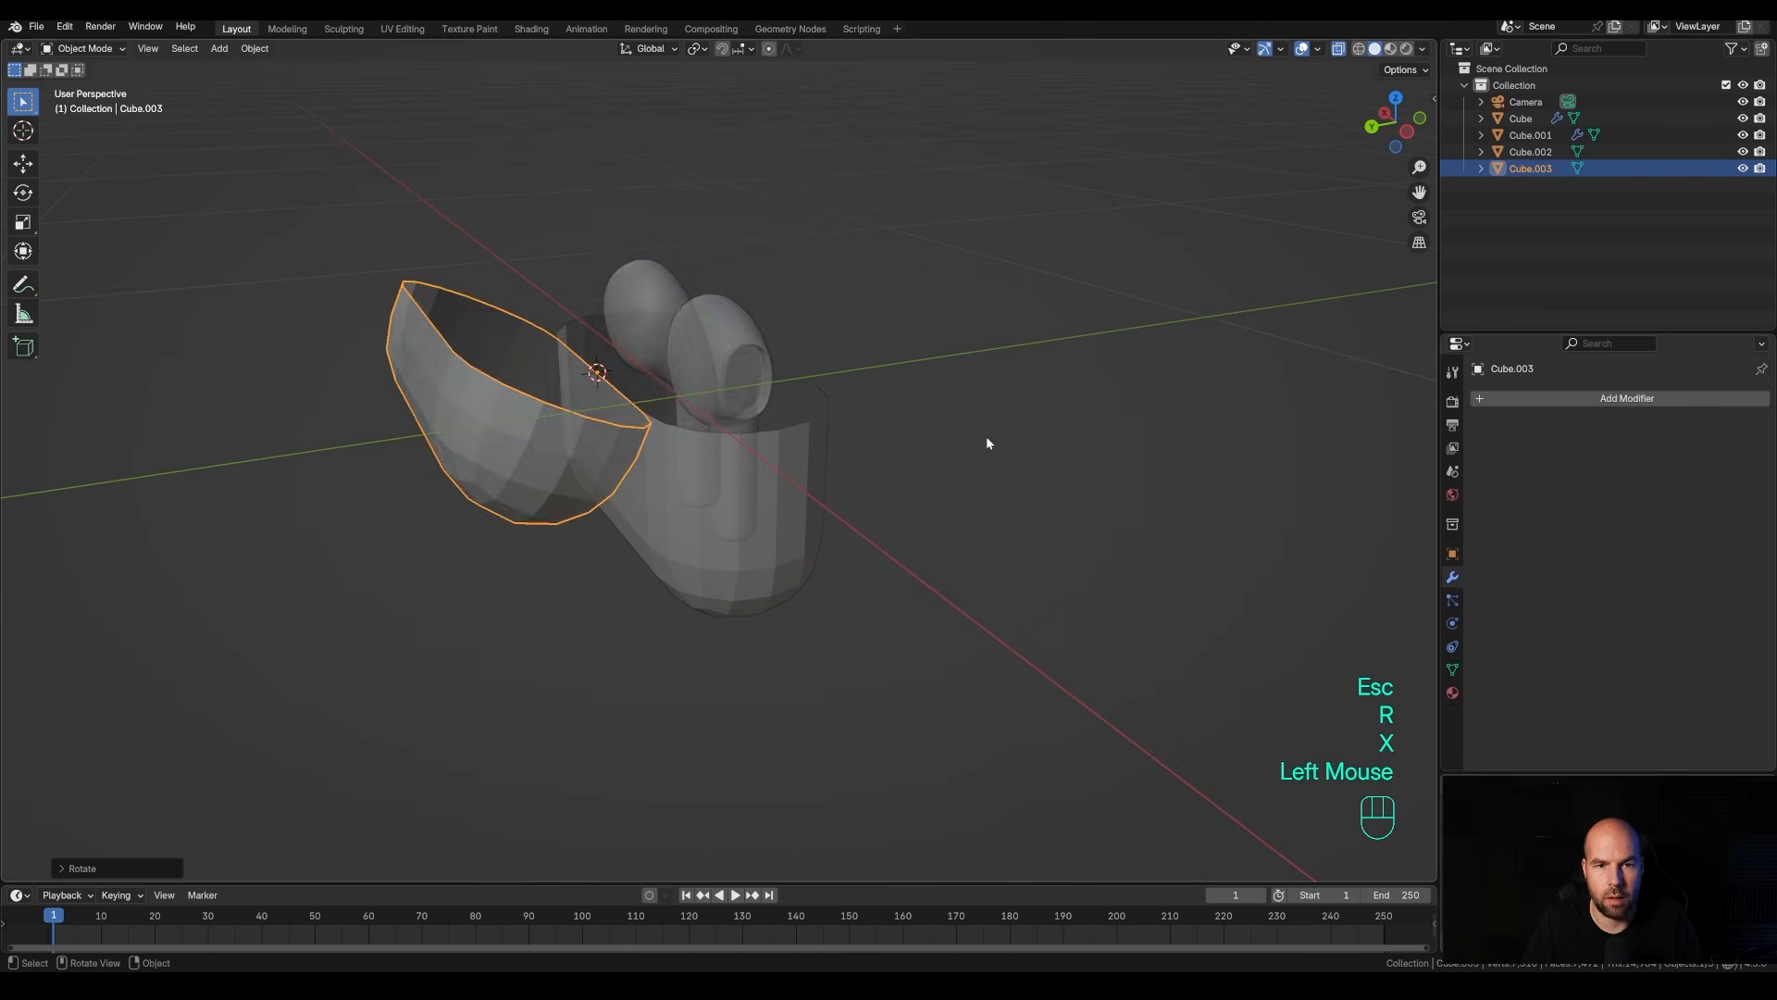
middle_drag(987, 445, 793, 489)
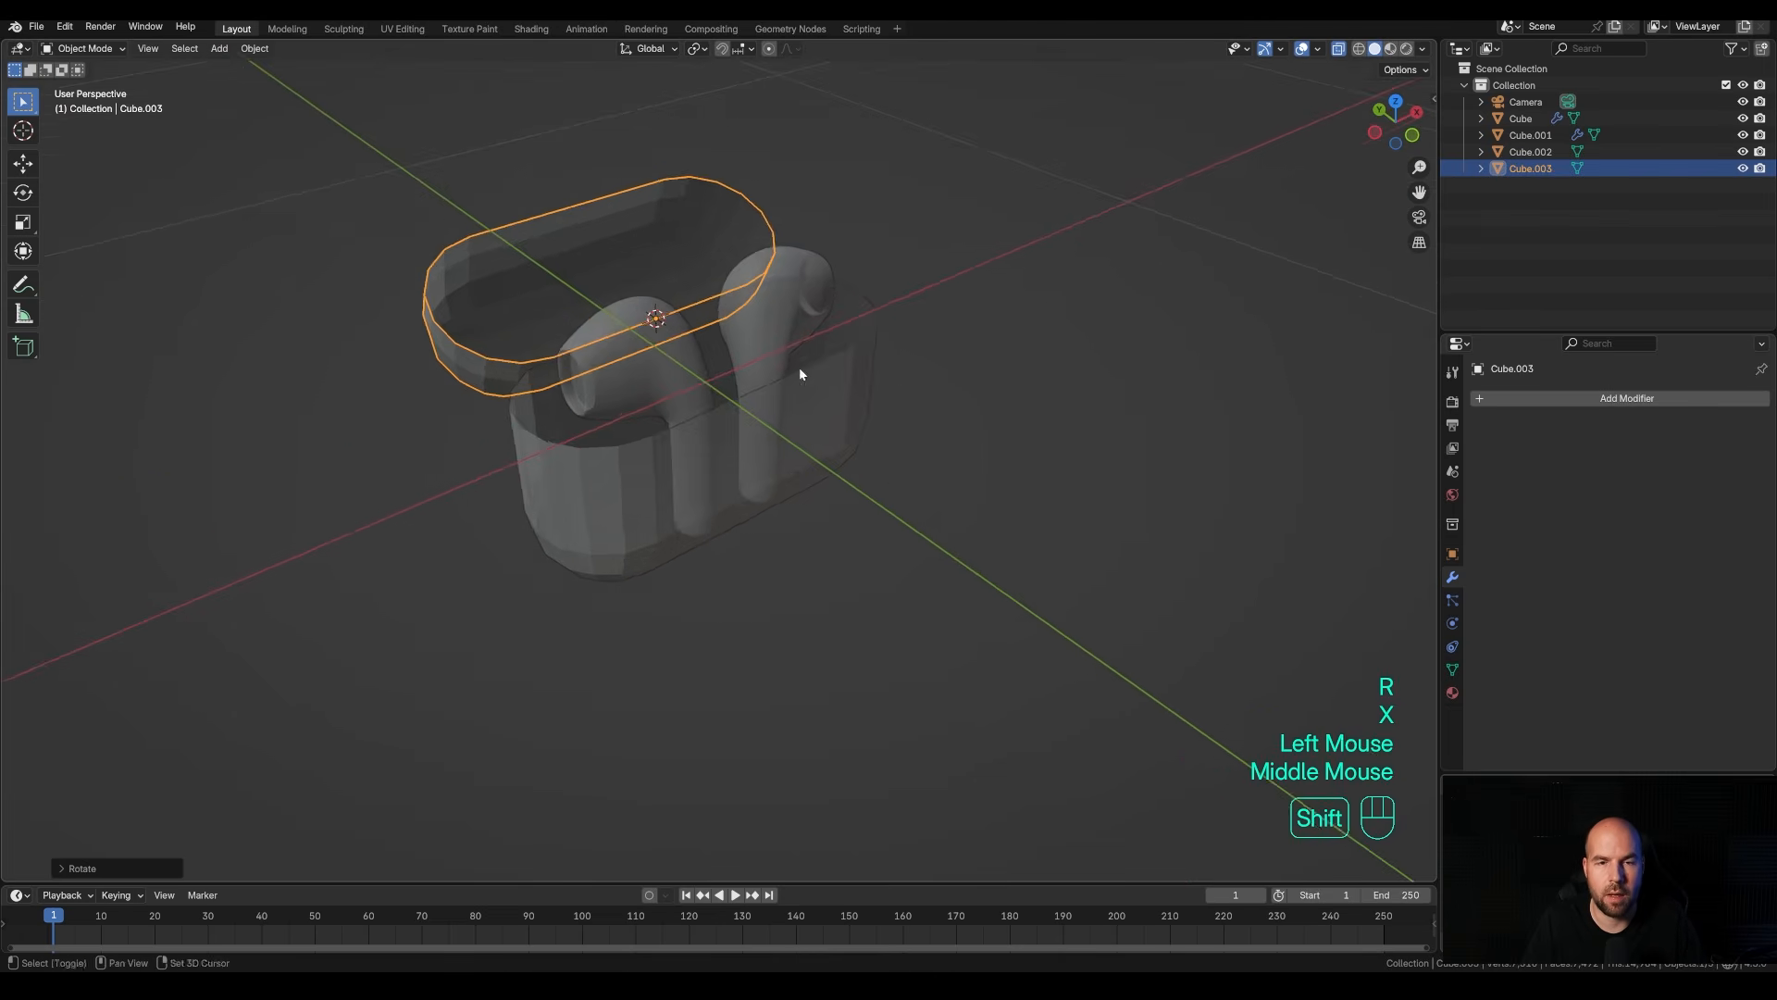
shift+middle_drag(802, 376, 842, 447)
click(1341, 51)
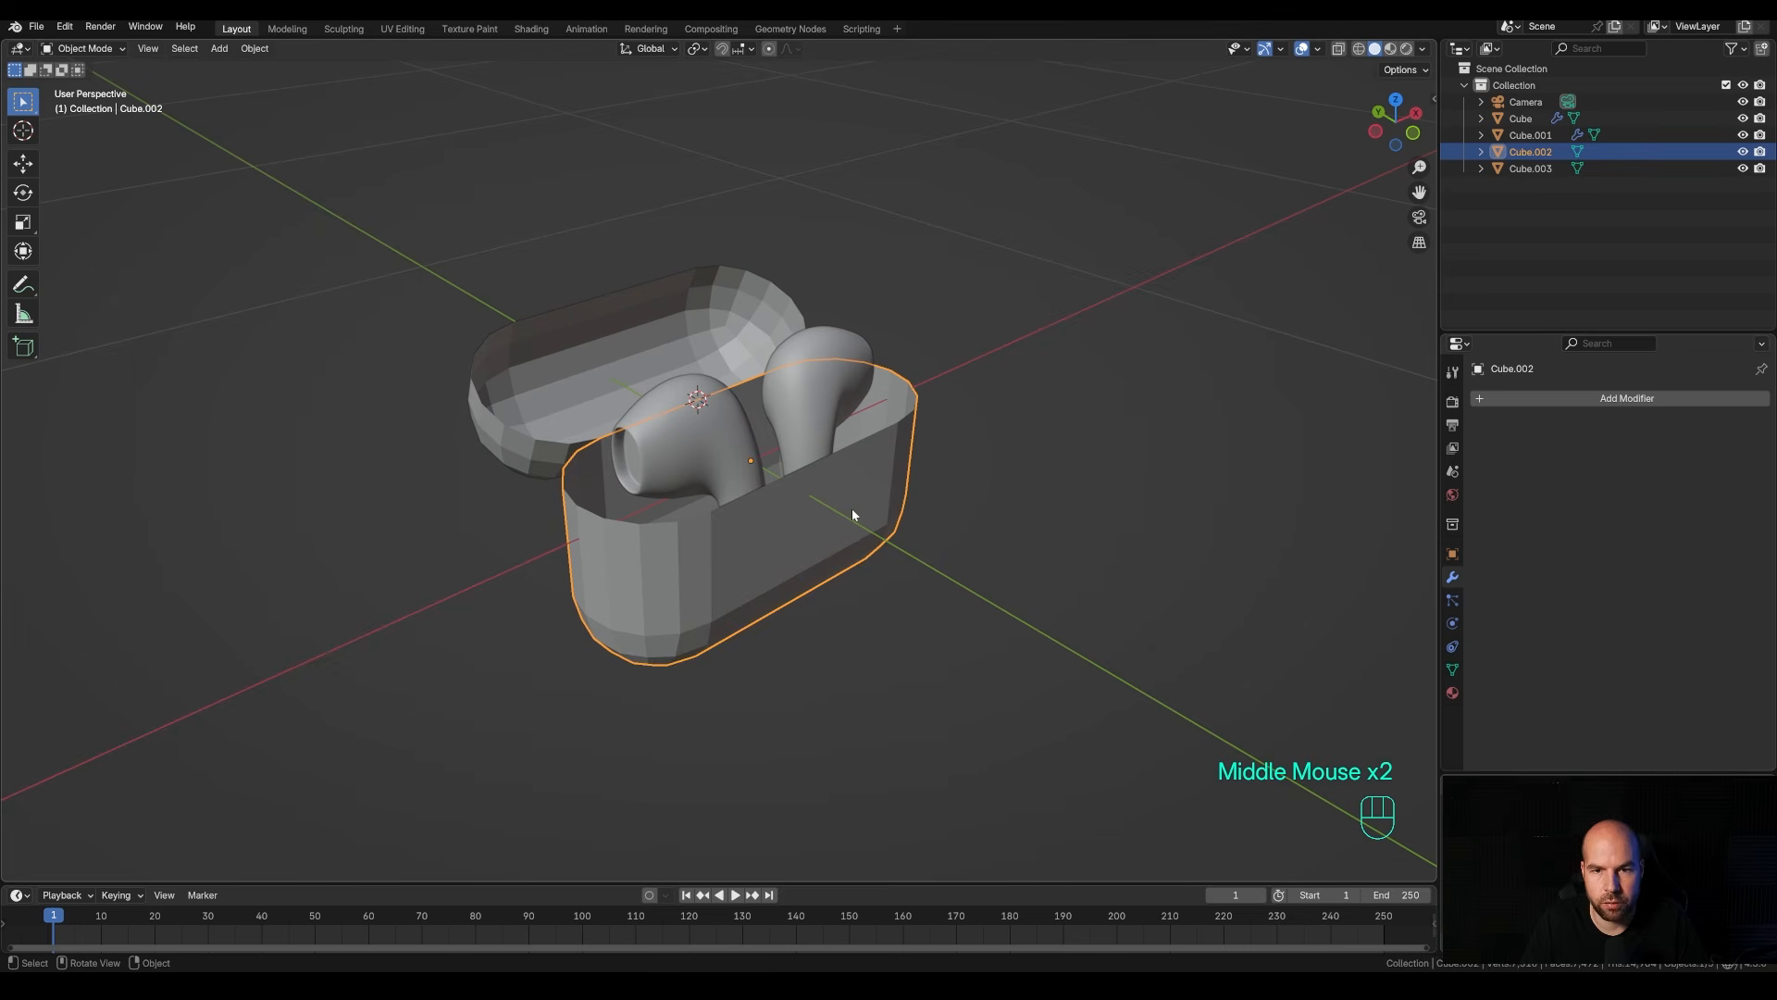
Fill the open rim loop of the case base with a face and inset it about 0.03 m.
key(Tab)
alt+click(865, 440)
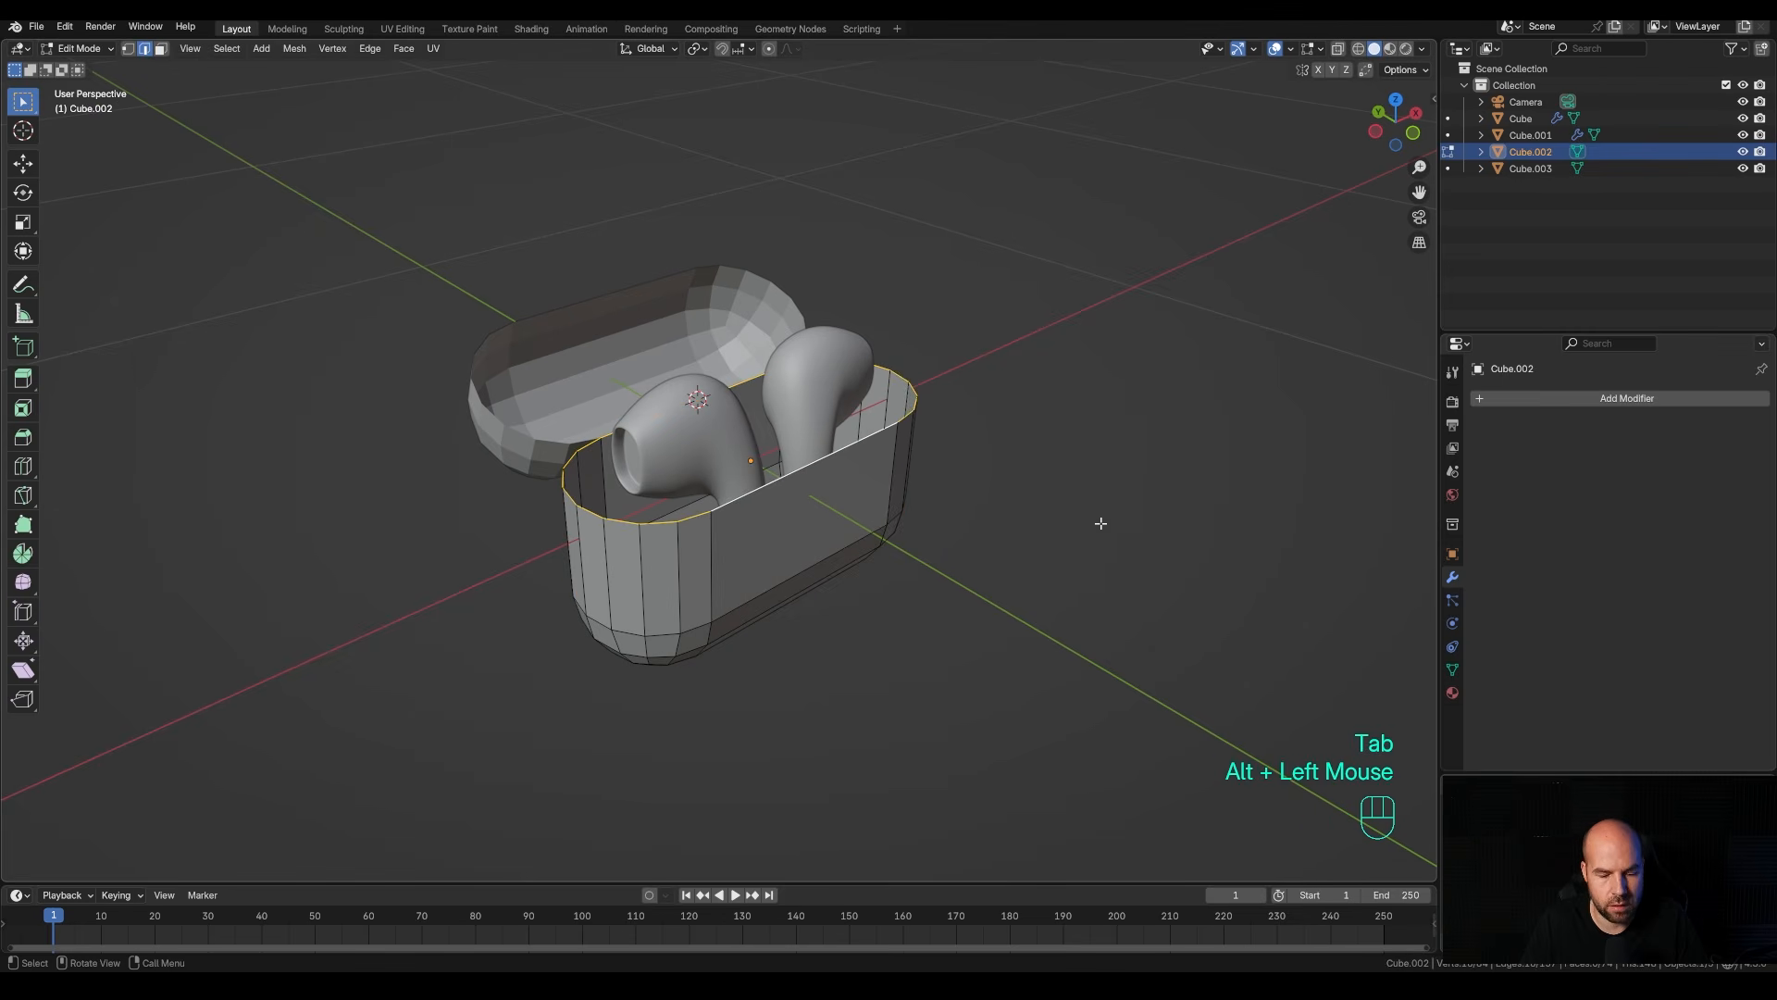
key(f)
key(i)
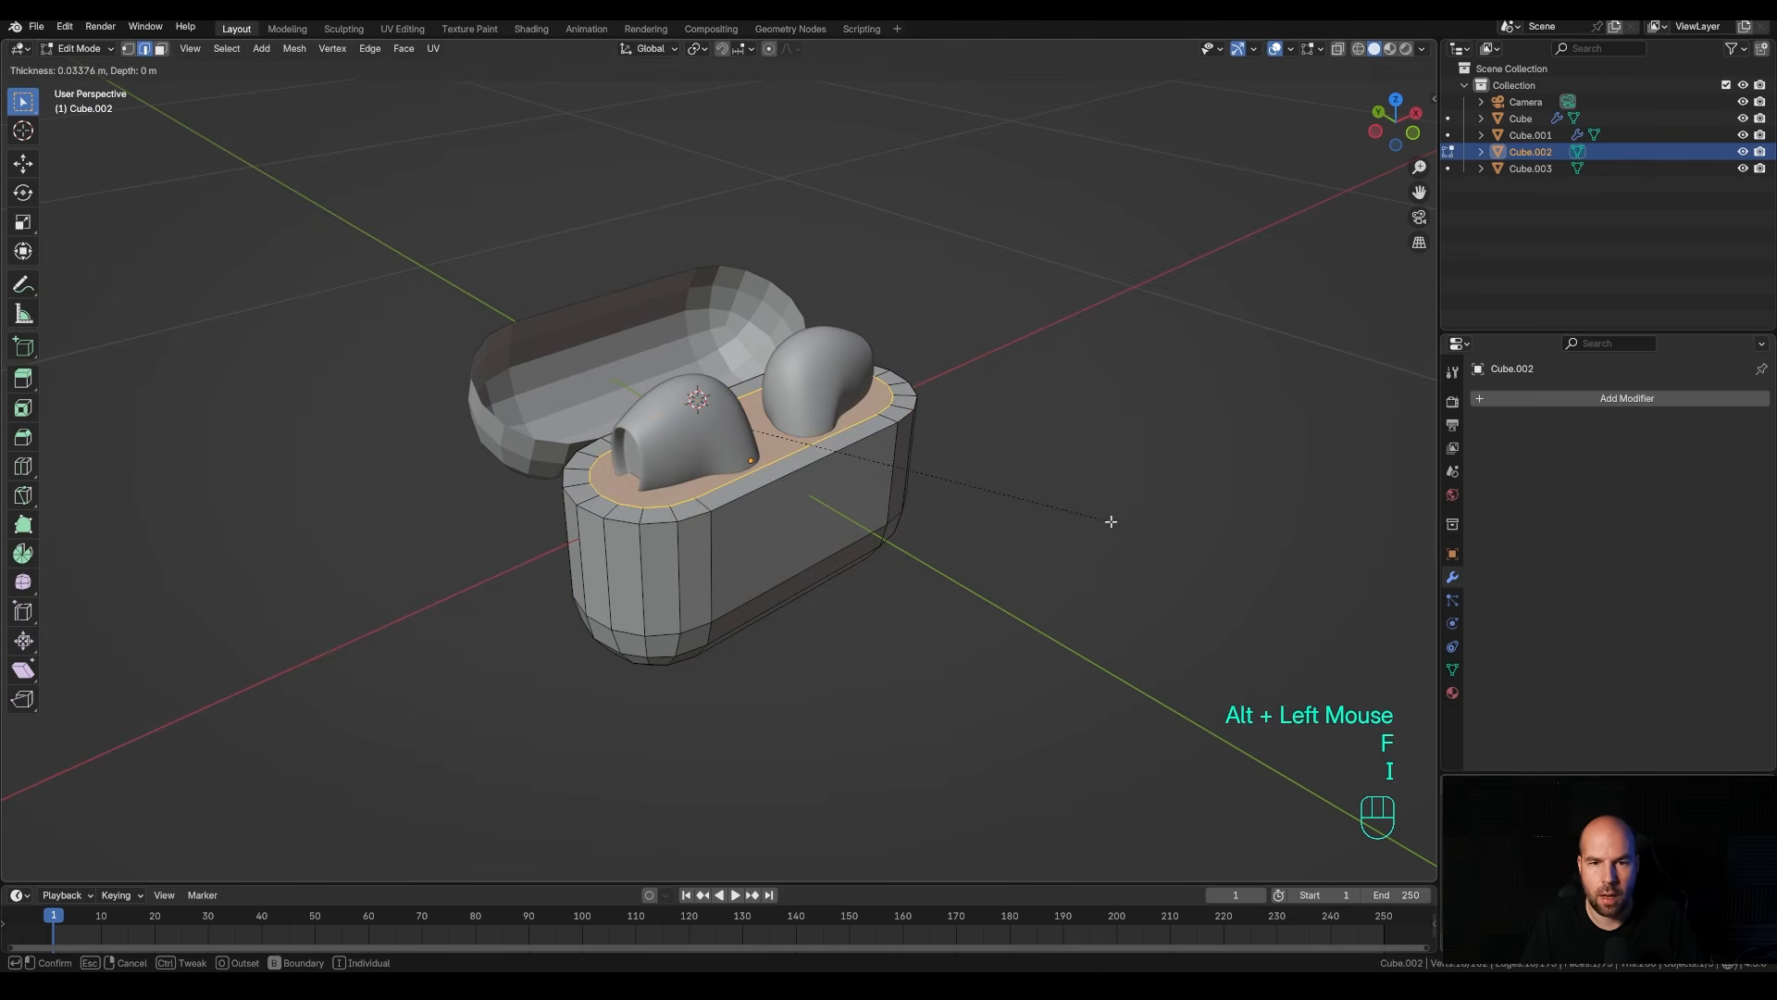
shift+click(1092, 489)
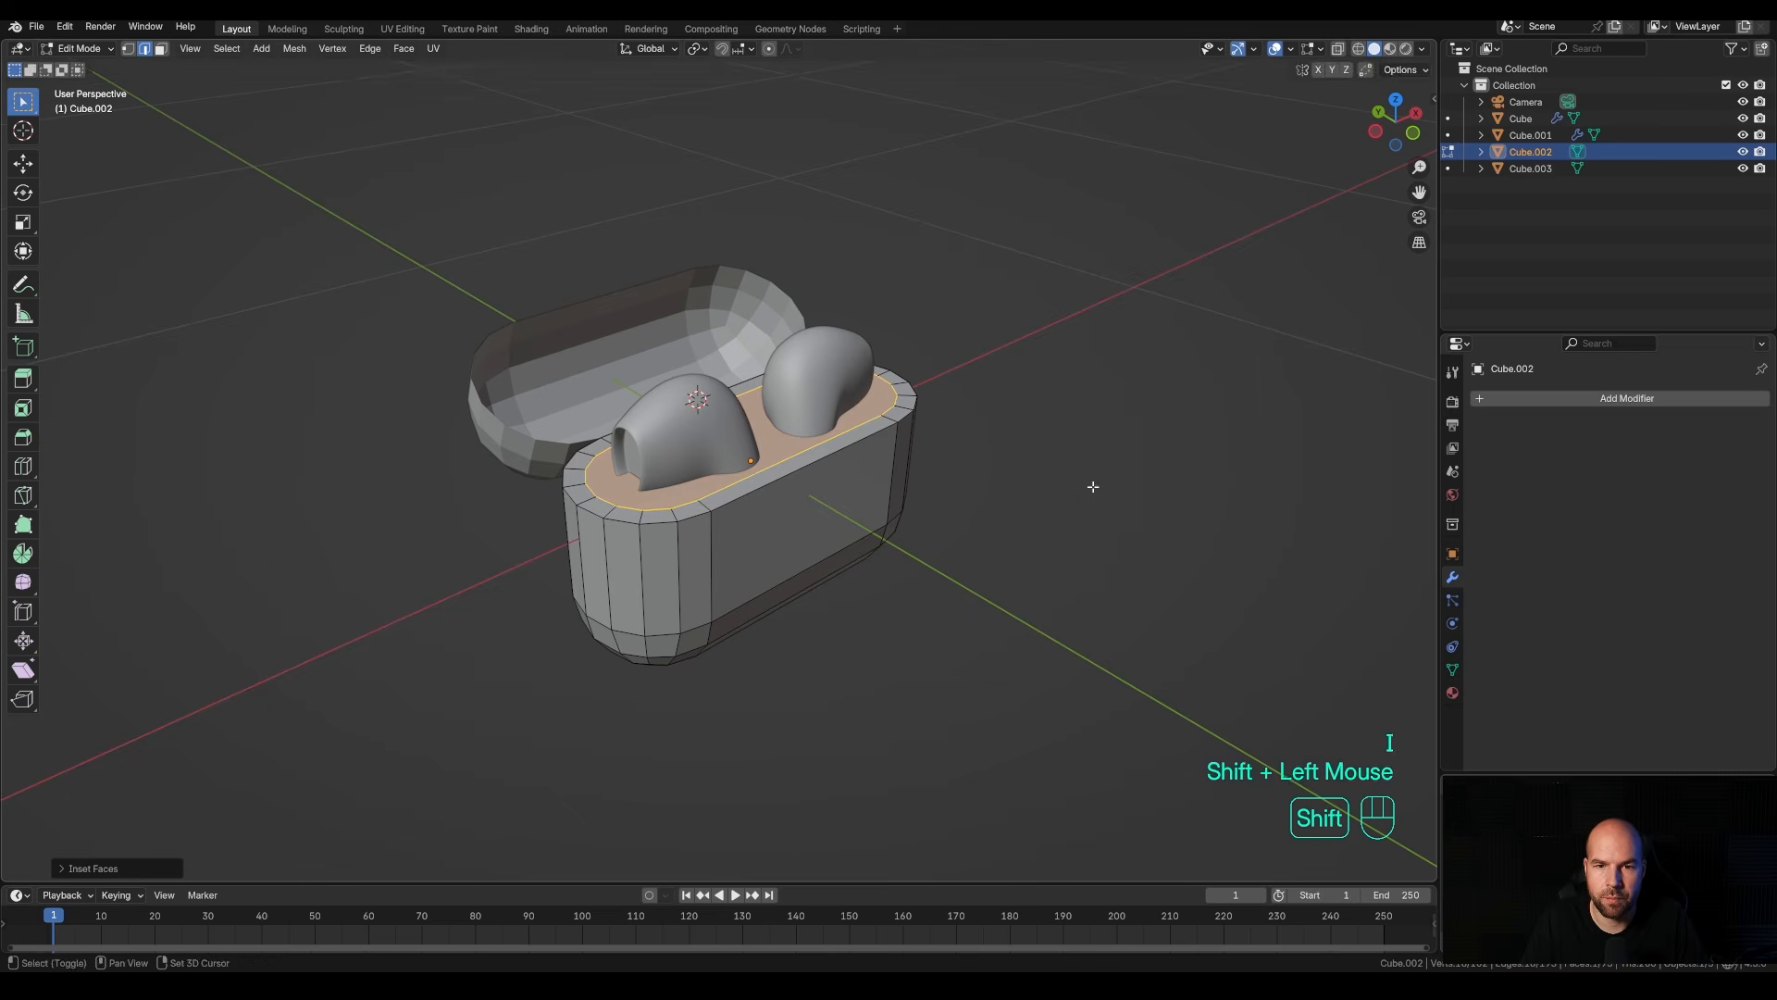
Extrude the inset face about 0.056 m down into the case base to form a recessed floor.
key(e)
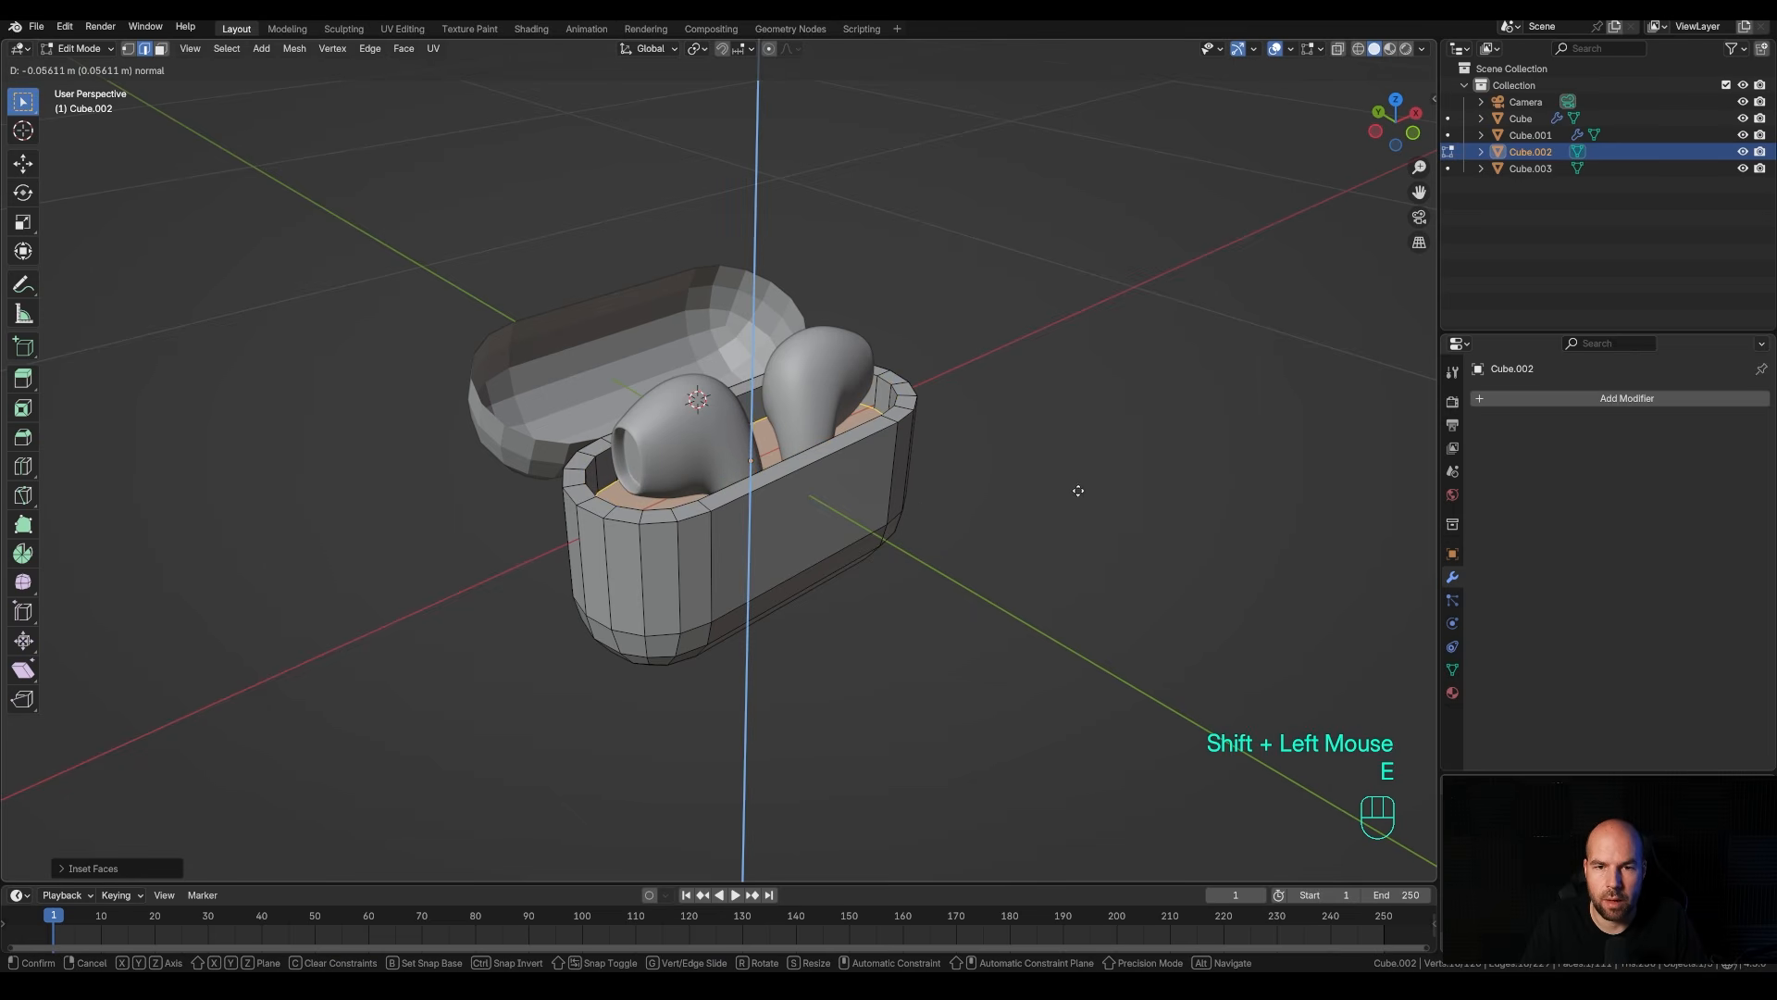
click(1075, 495)
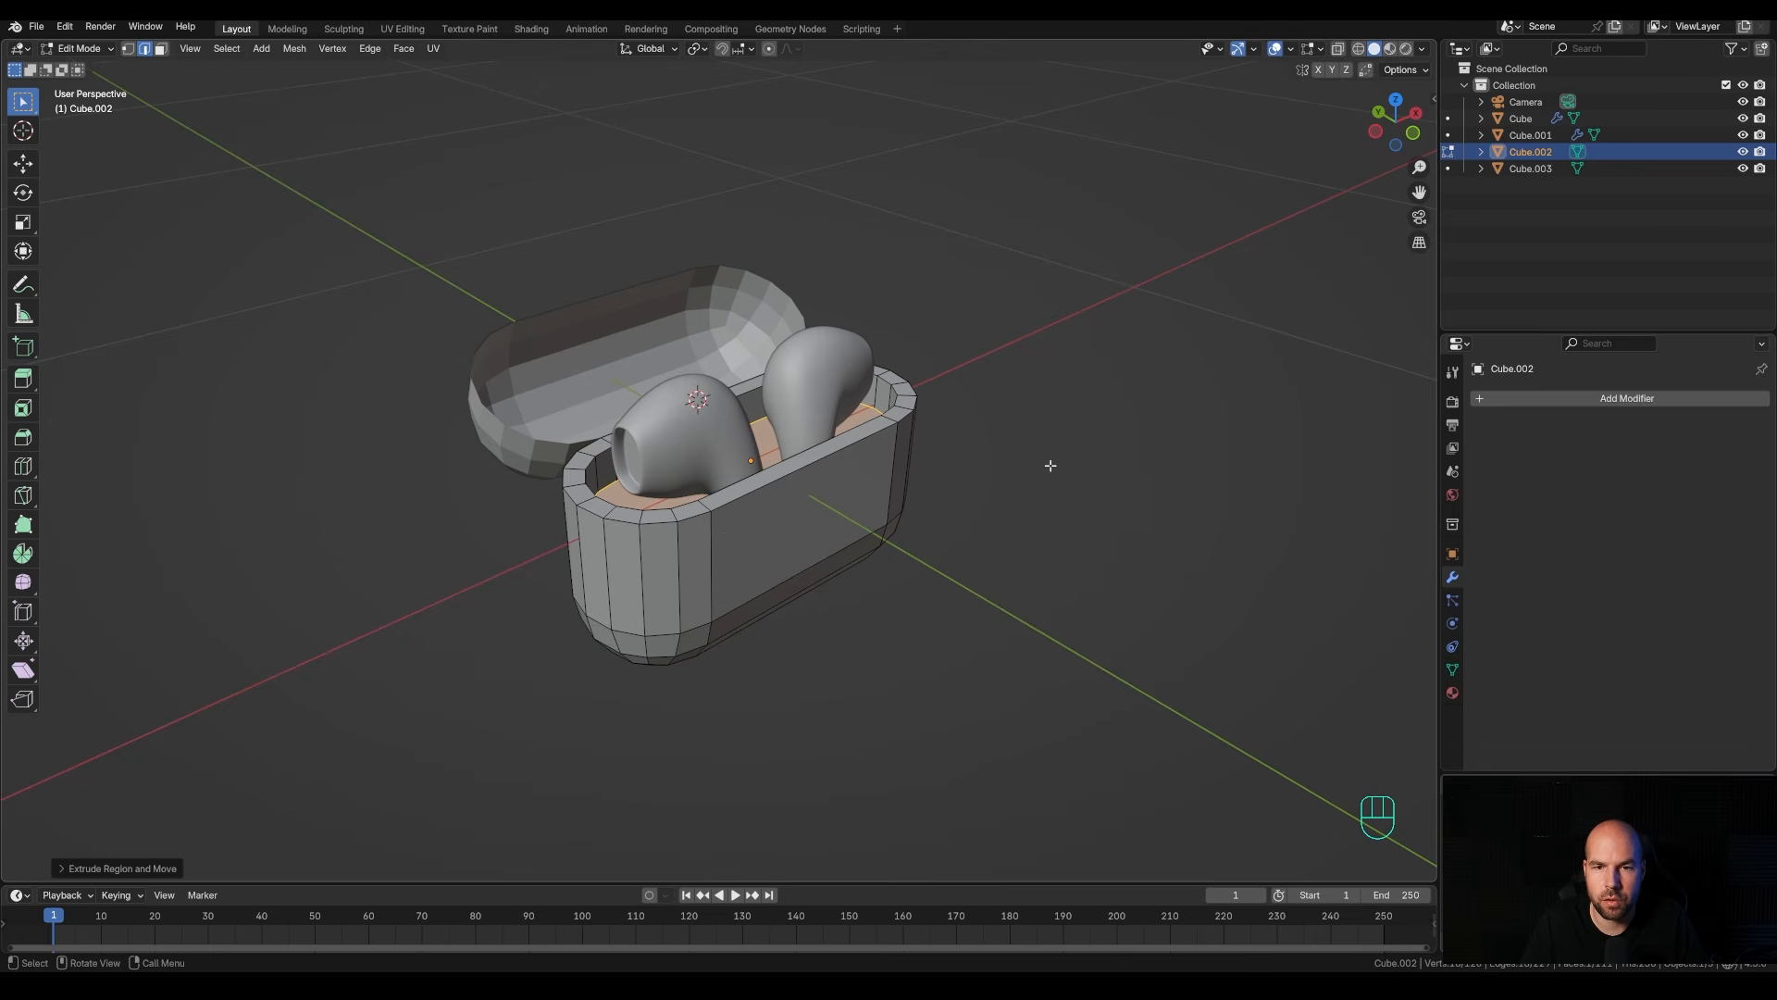
middle_drag(1050, 465, 1020, 477)
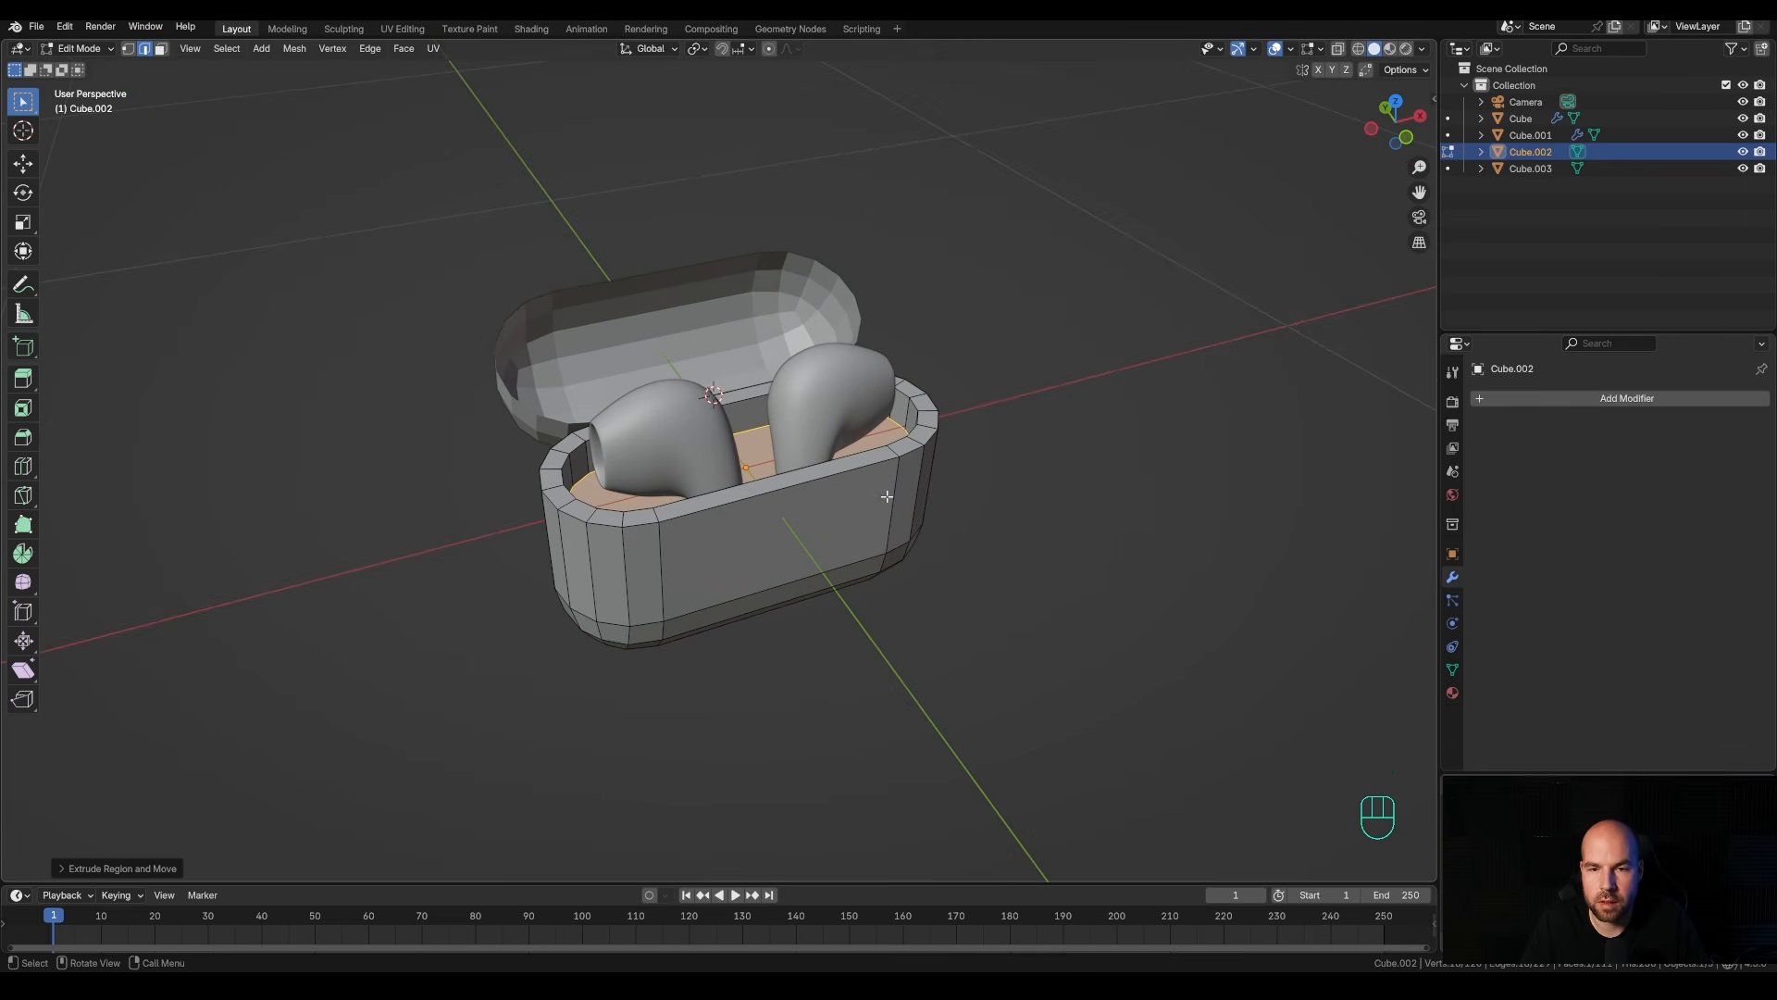
middle_drag(886, 497, 1042, 475)
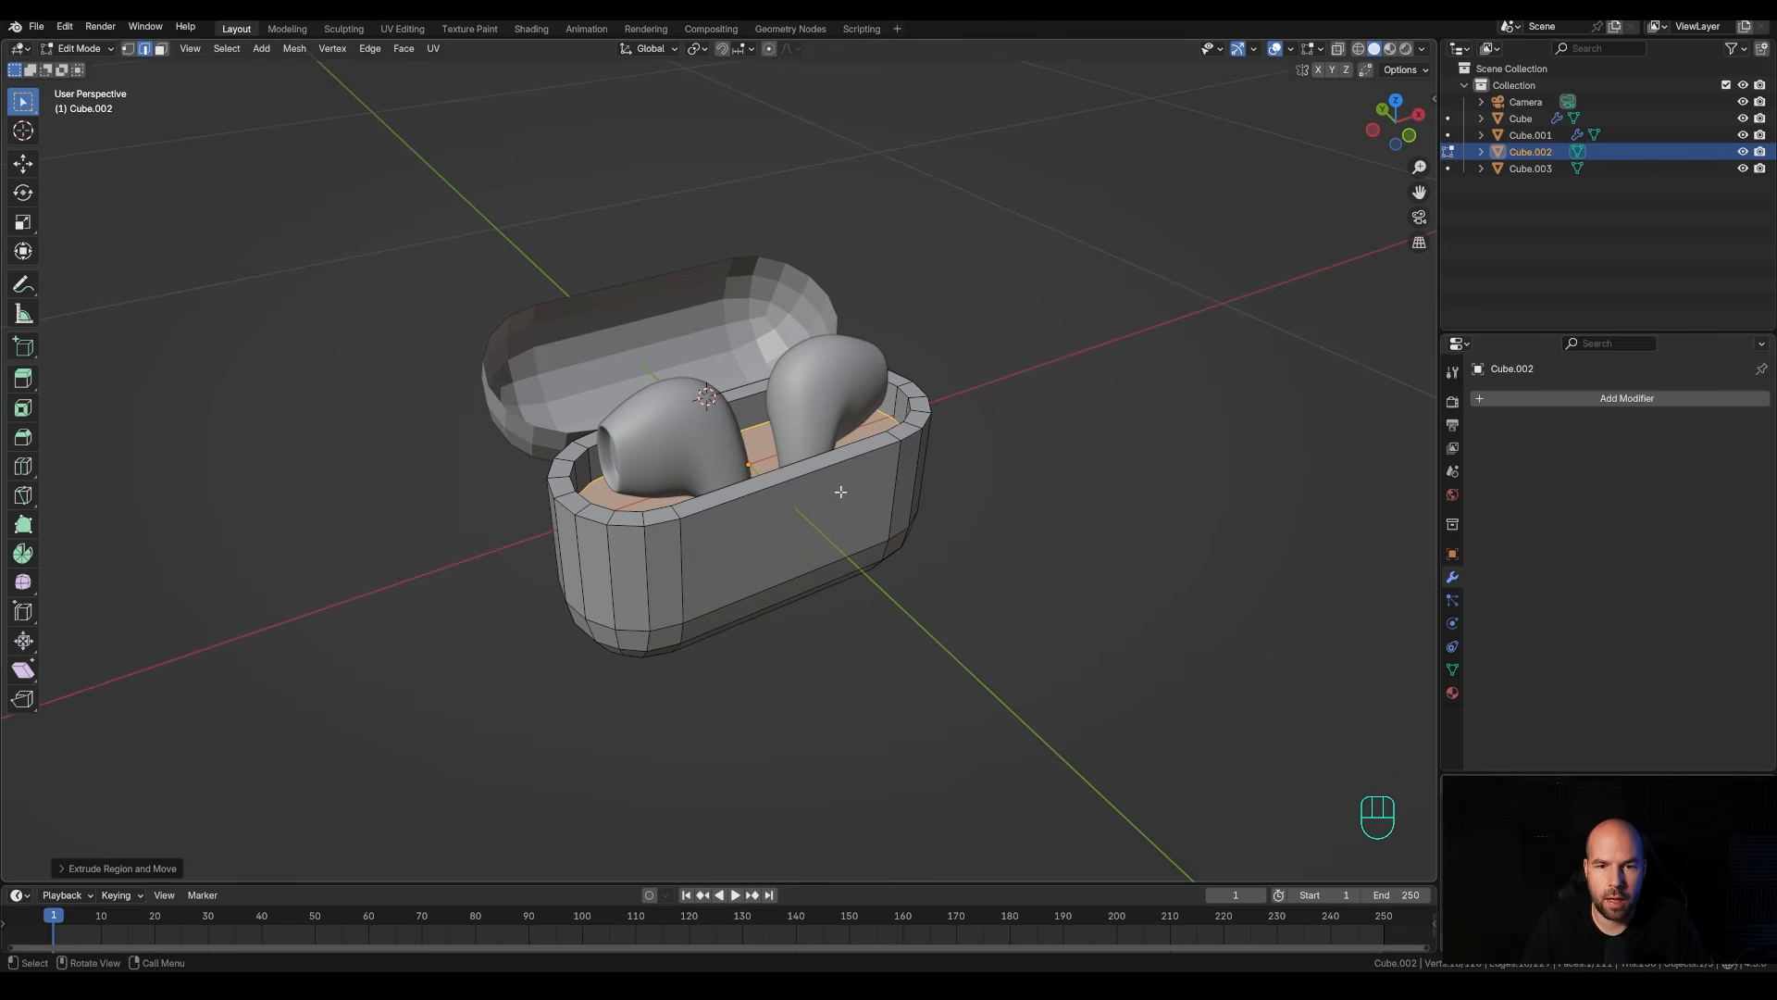
key(Tab)
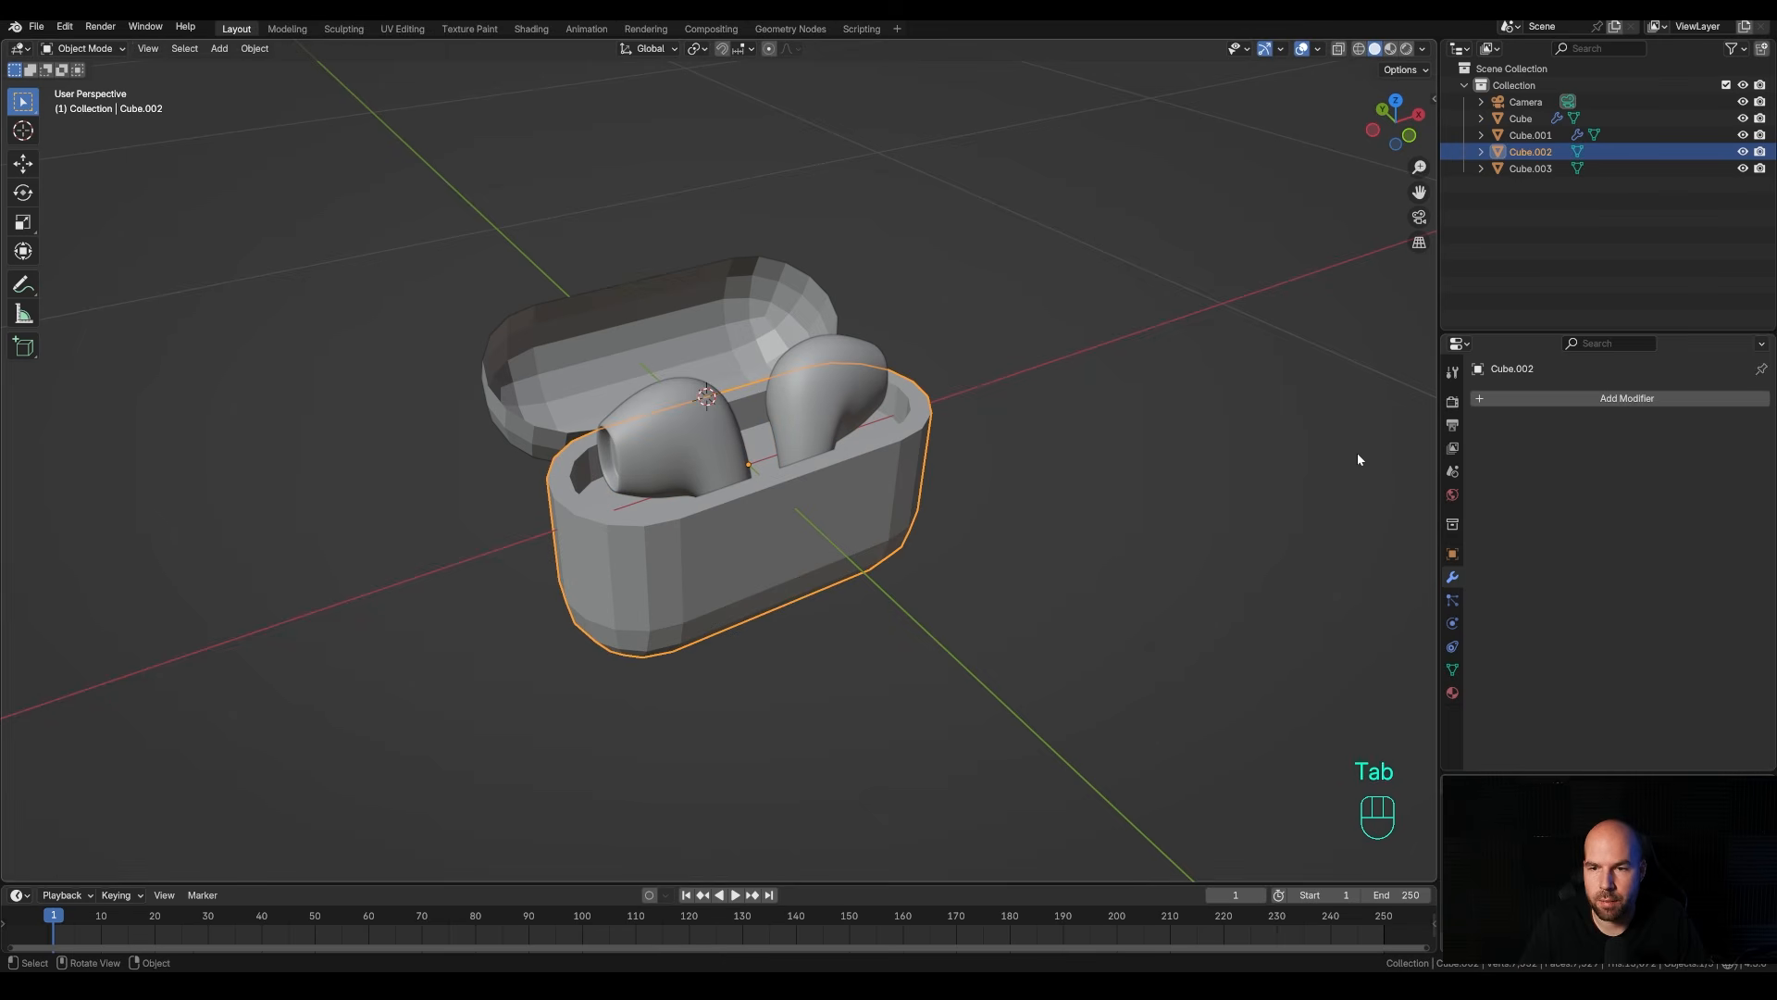
Add a Bevel modifier to the case base with 2 segments and an amount of 0.006 m.
click(1490, 398)
mouse_move(1490, 398)
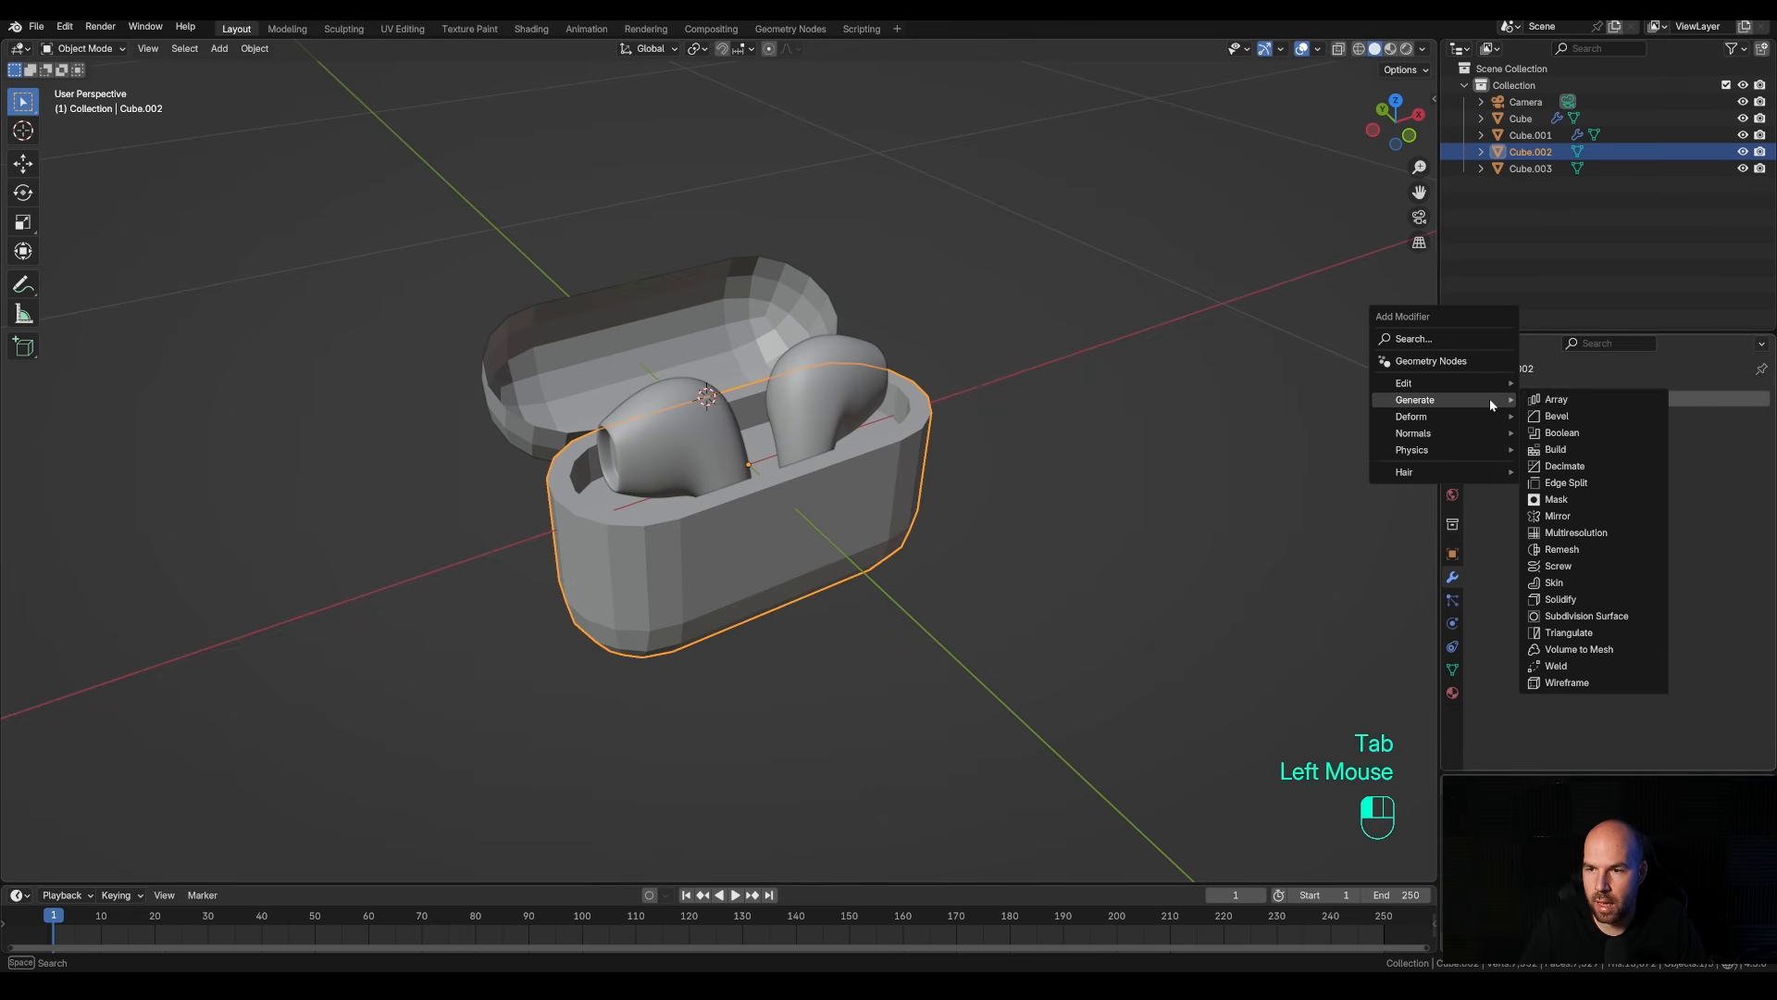
click(1570, 414)
click(1740, 509)
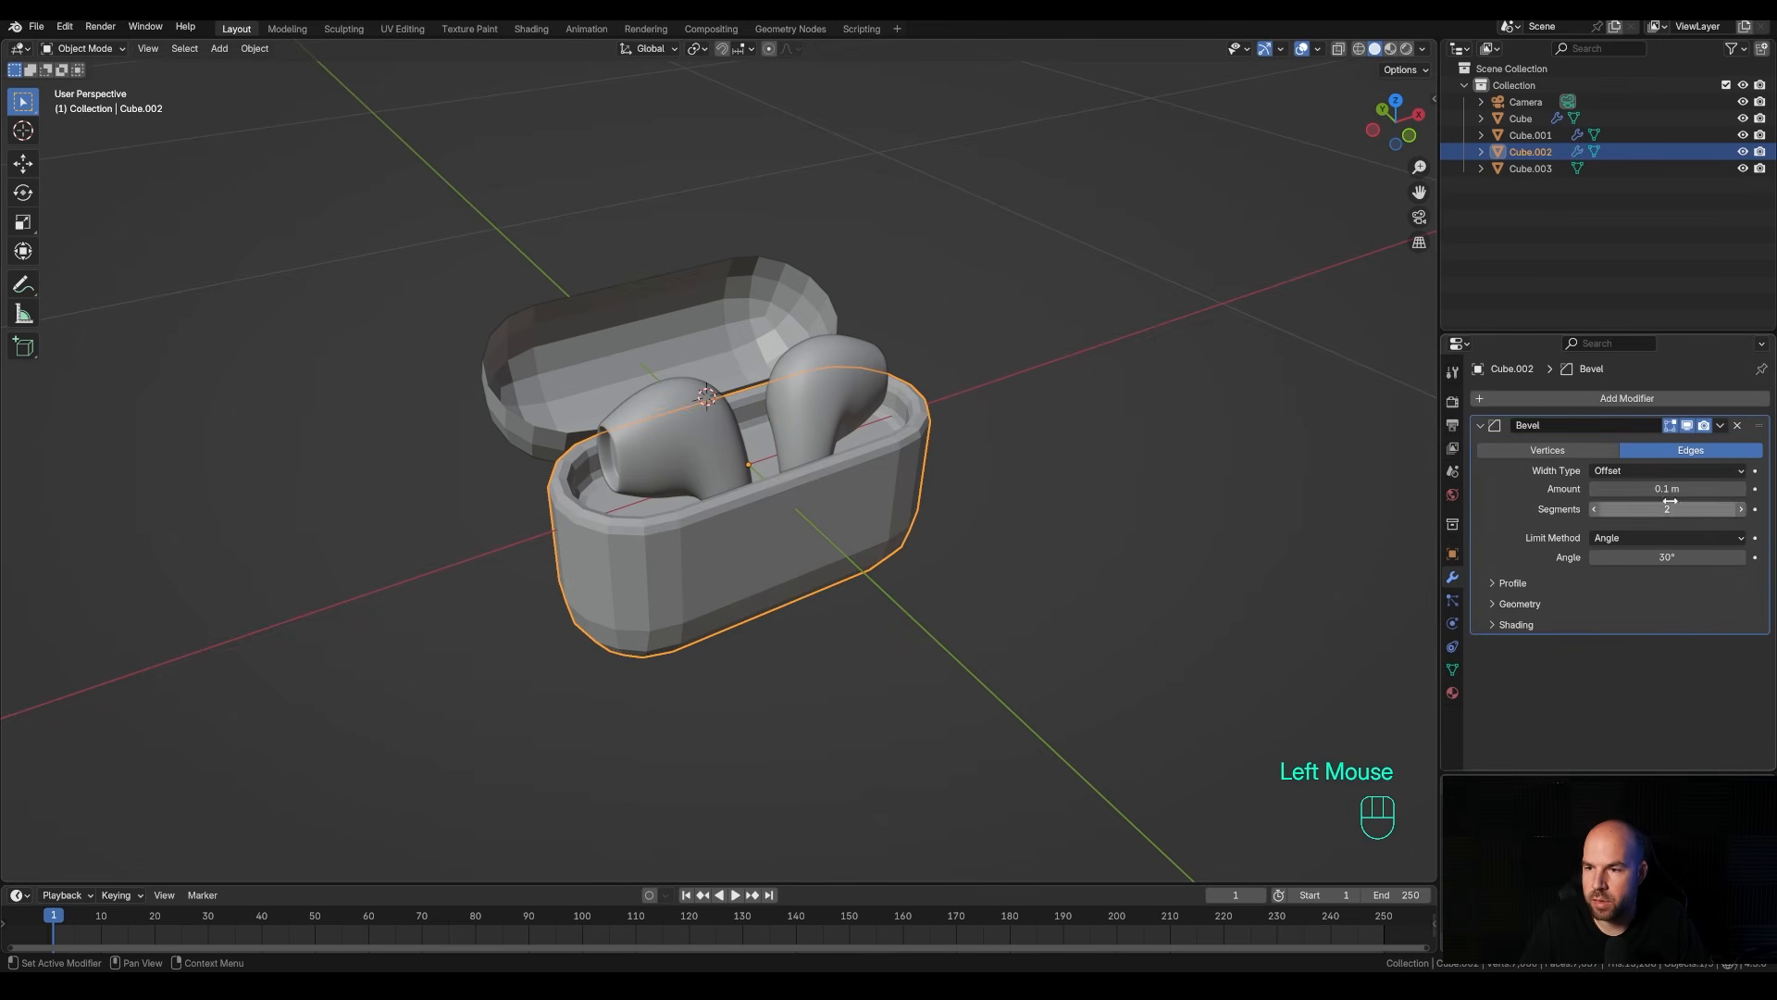
shift+drag(1703, 489, 1644, 489)
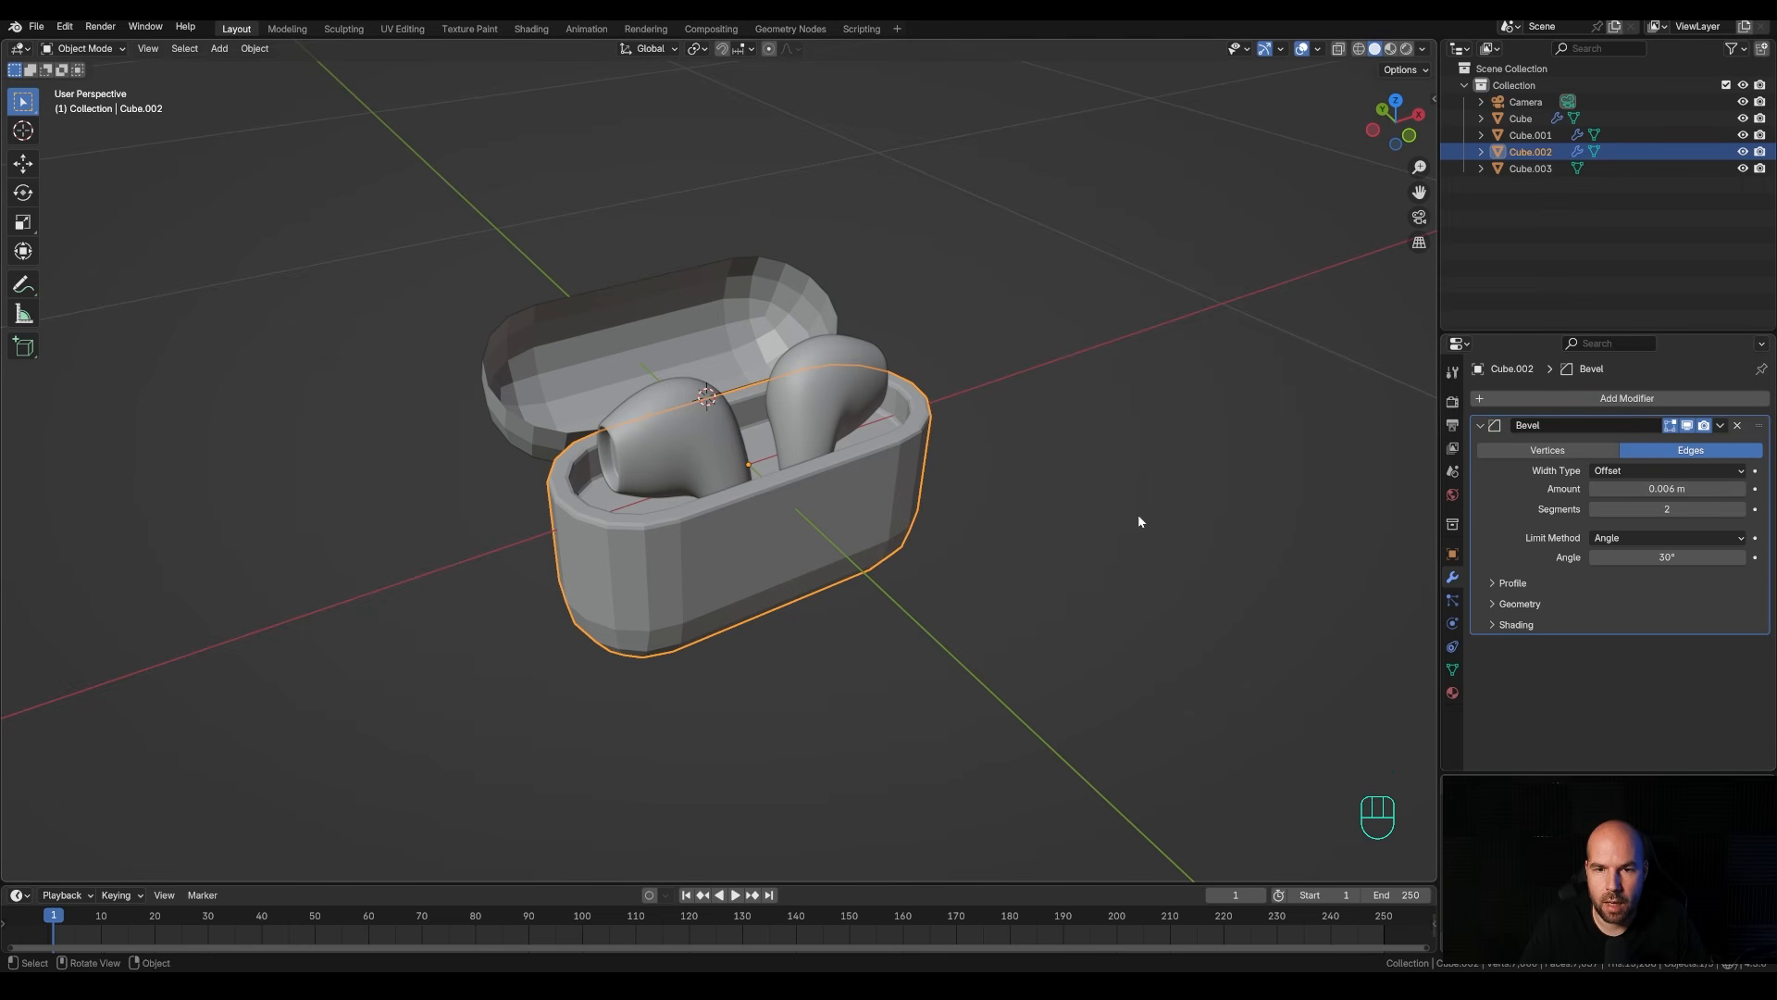
Add a level 2 Subdivision modifier to the case base and shade it smooth.
key(ctrl+2)
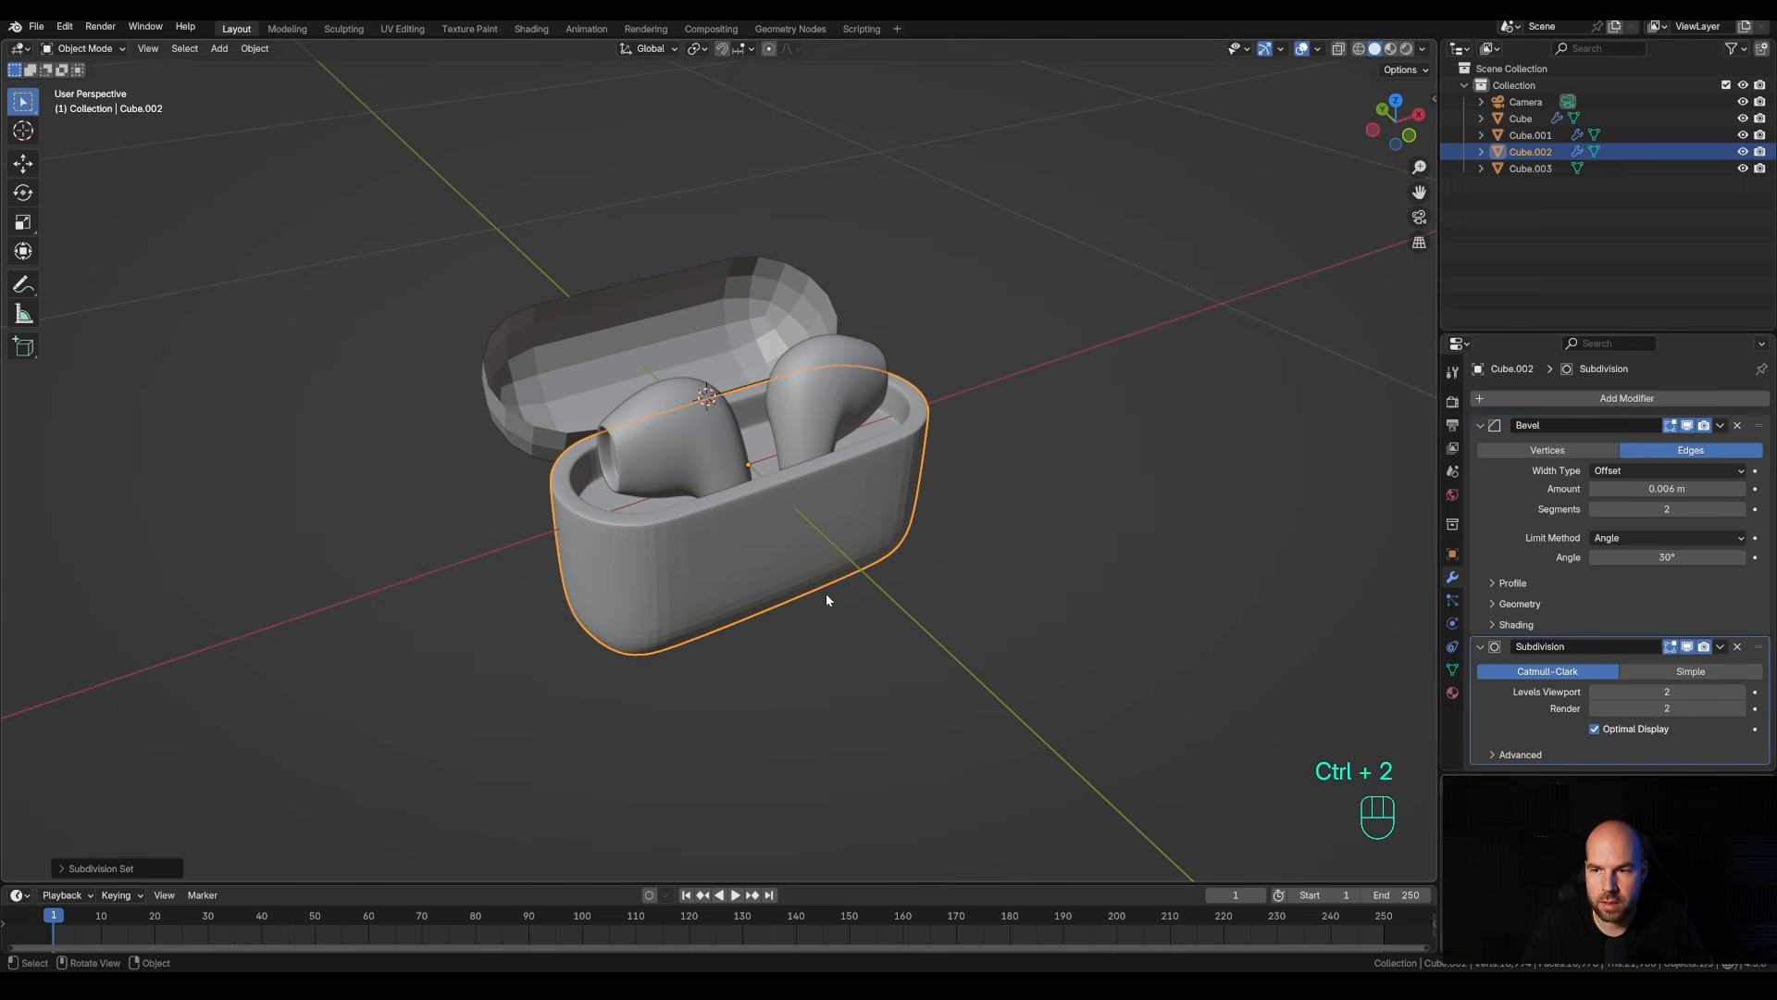
middle_drag(847, 506, 975, 537)
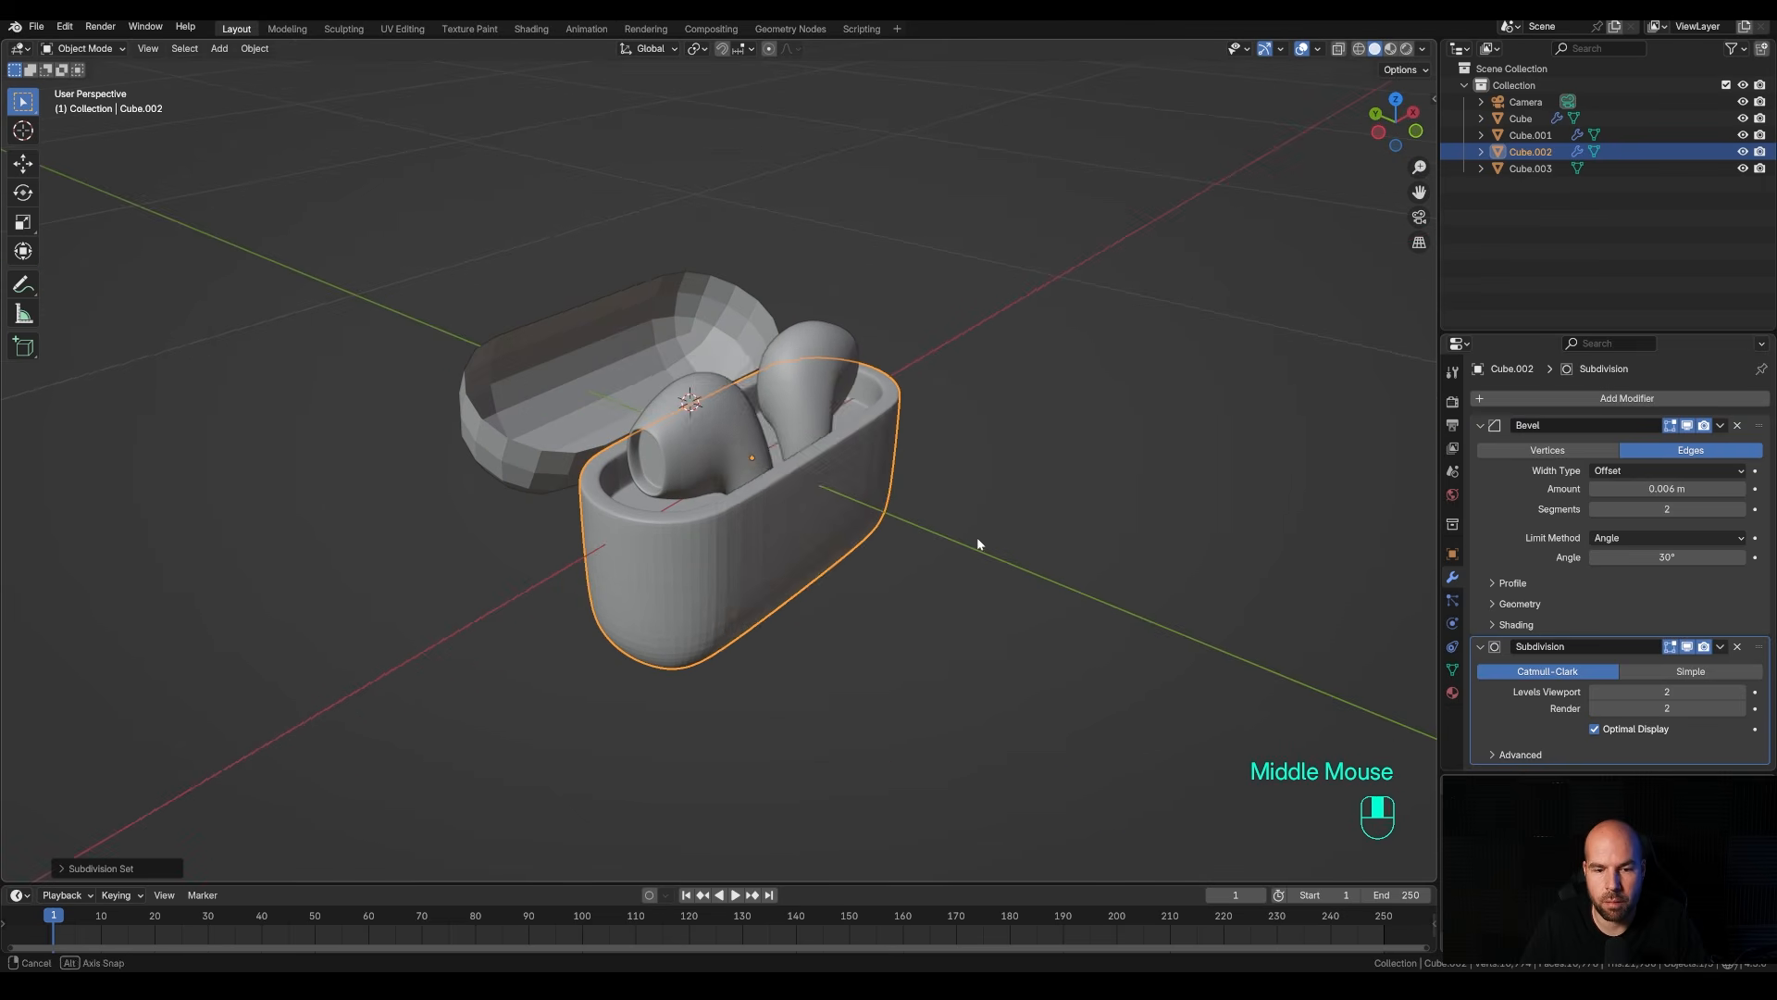
right_click(842, 455)
click(799, 387)
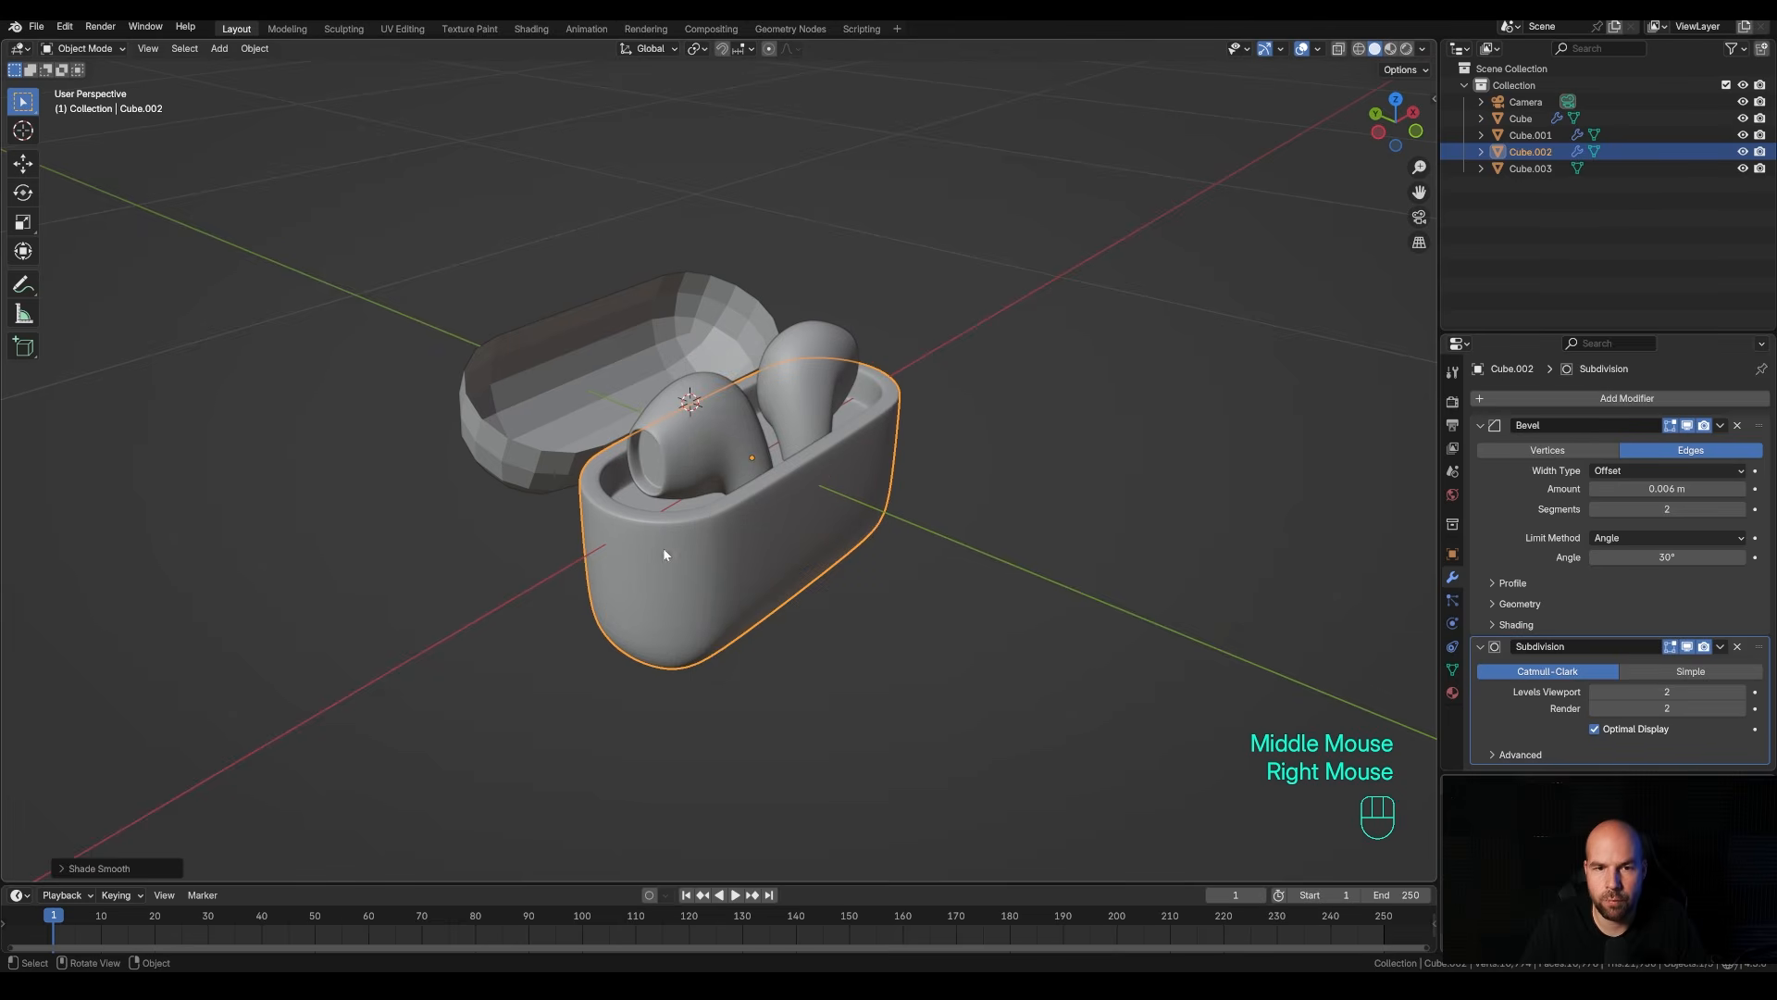
Fill the open rim loop of the lid with a face and inset it about 0.028 m.
click(603, 373)
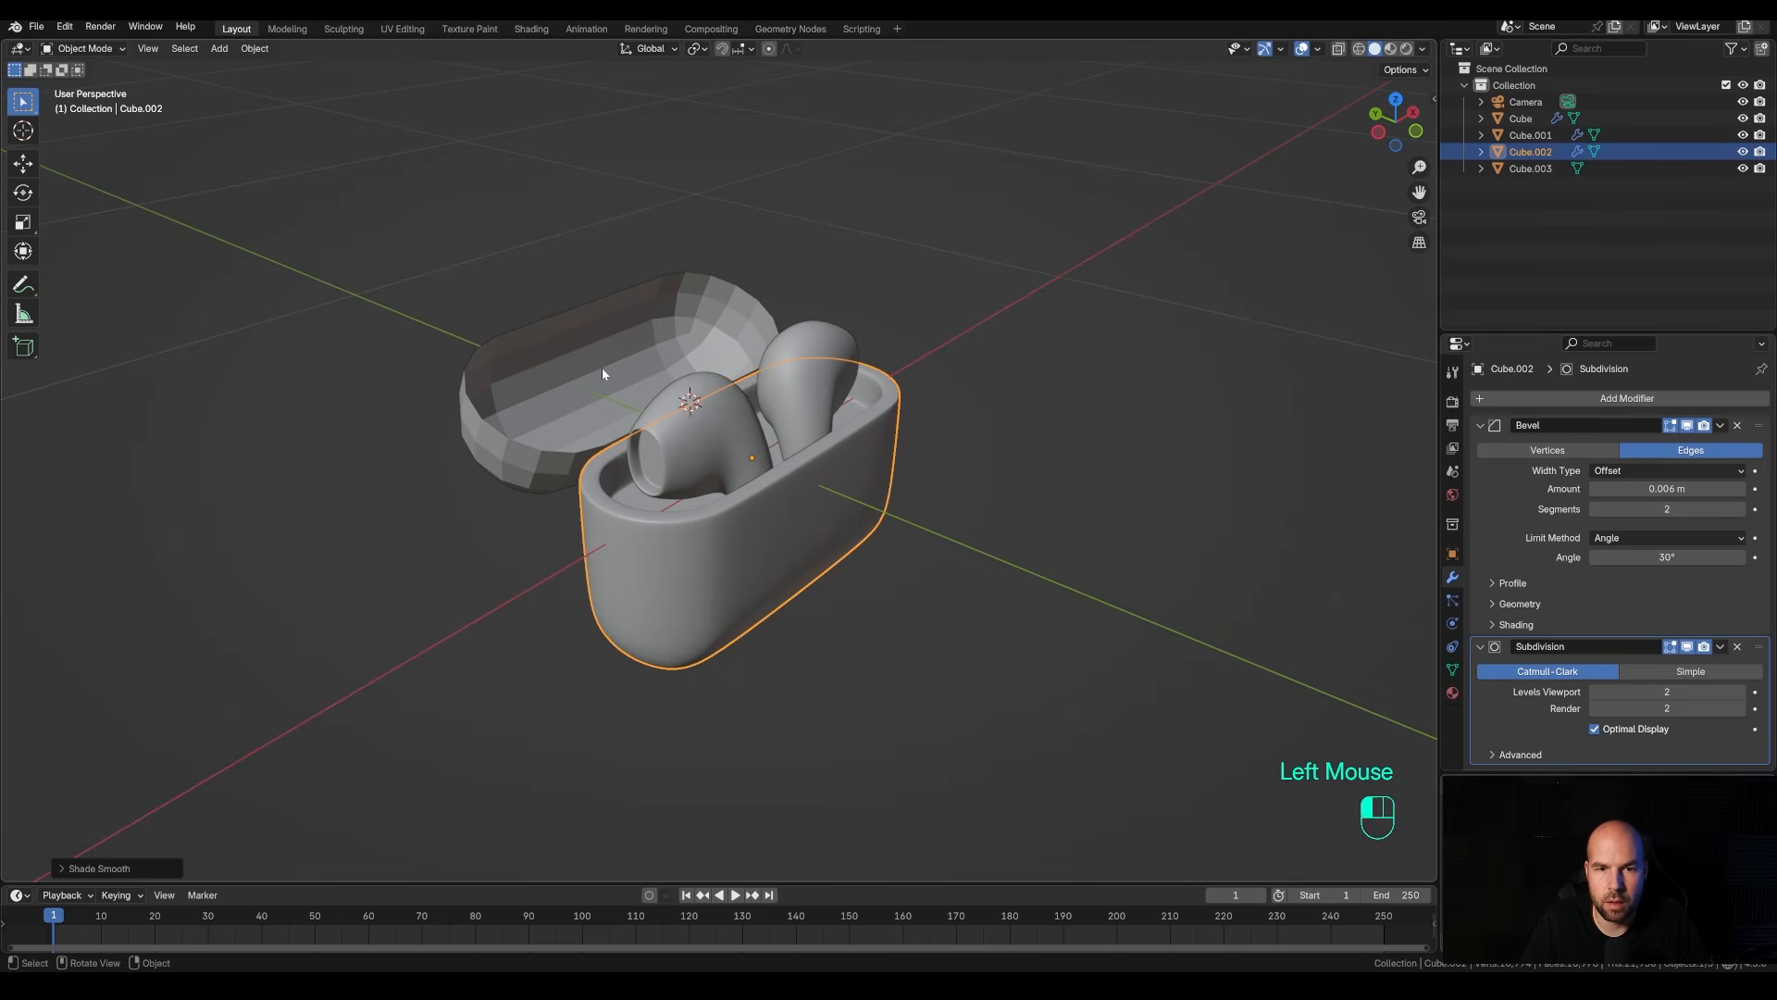
key(Tab)
alt+click(585, 447)
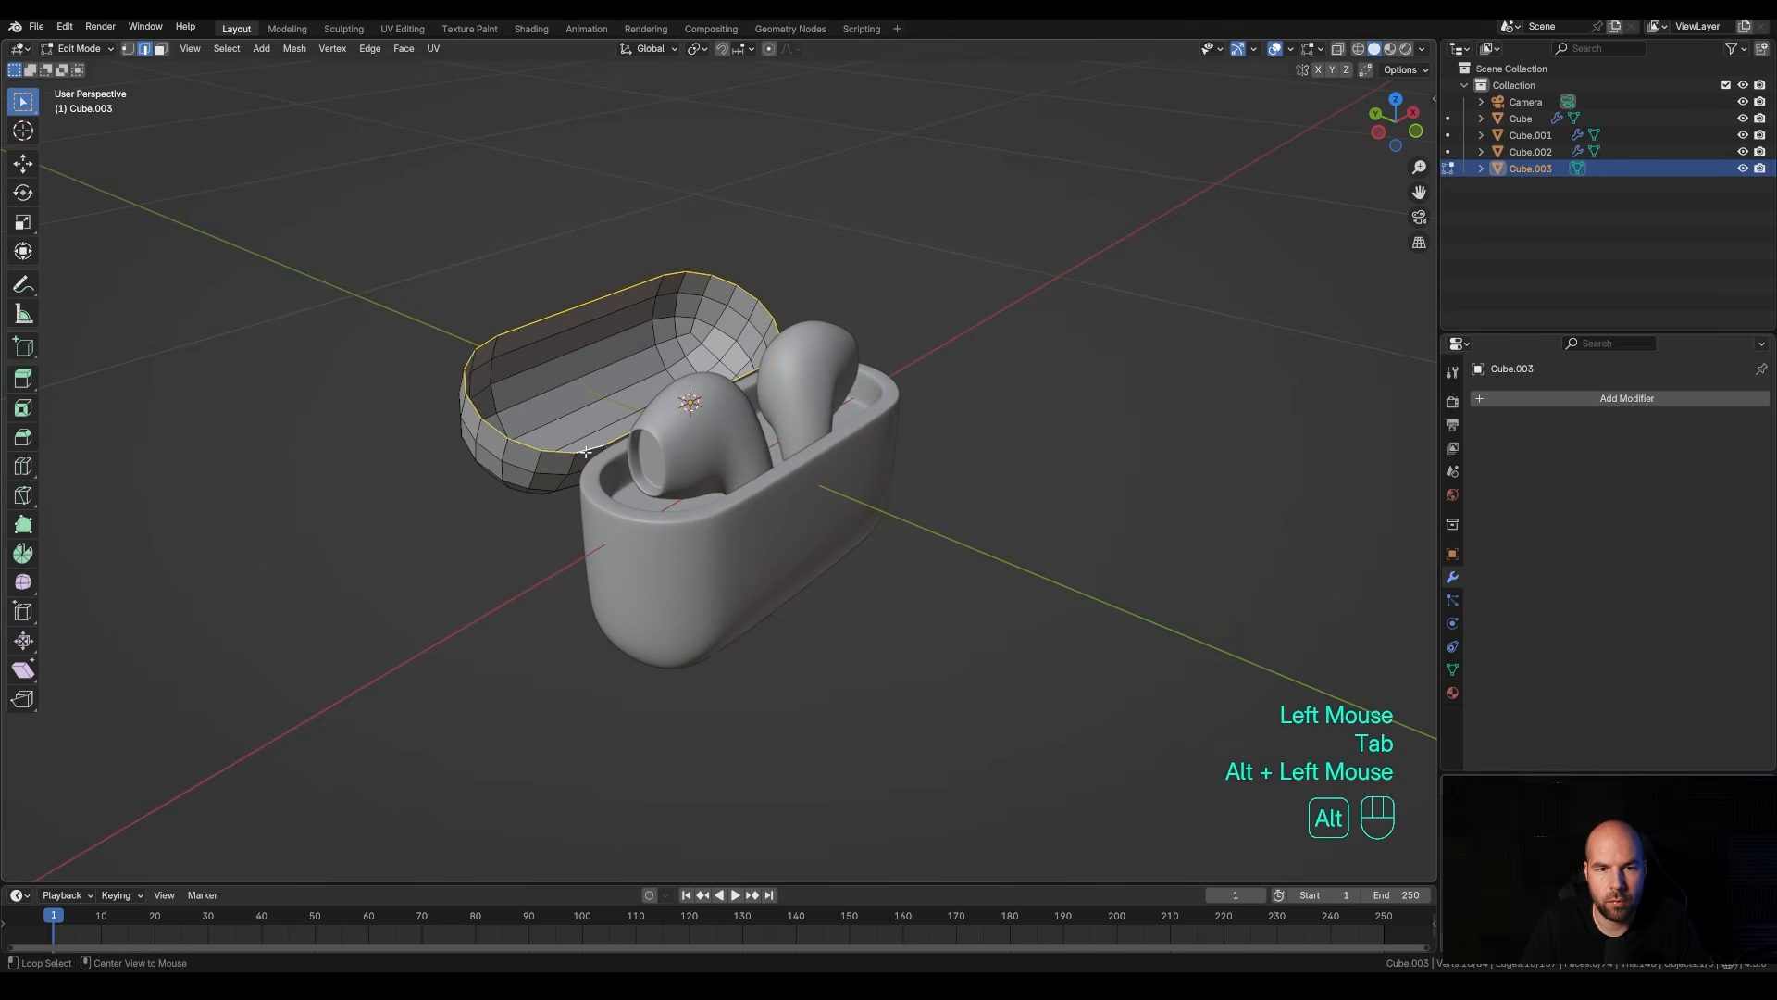
middle_drag(864, 504, 912, 528)
key(f)
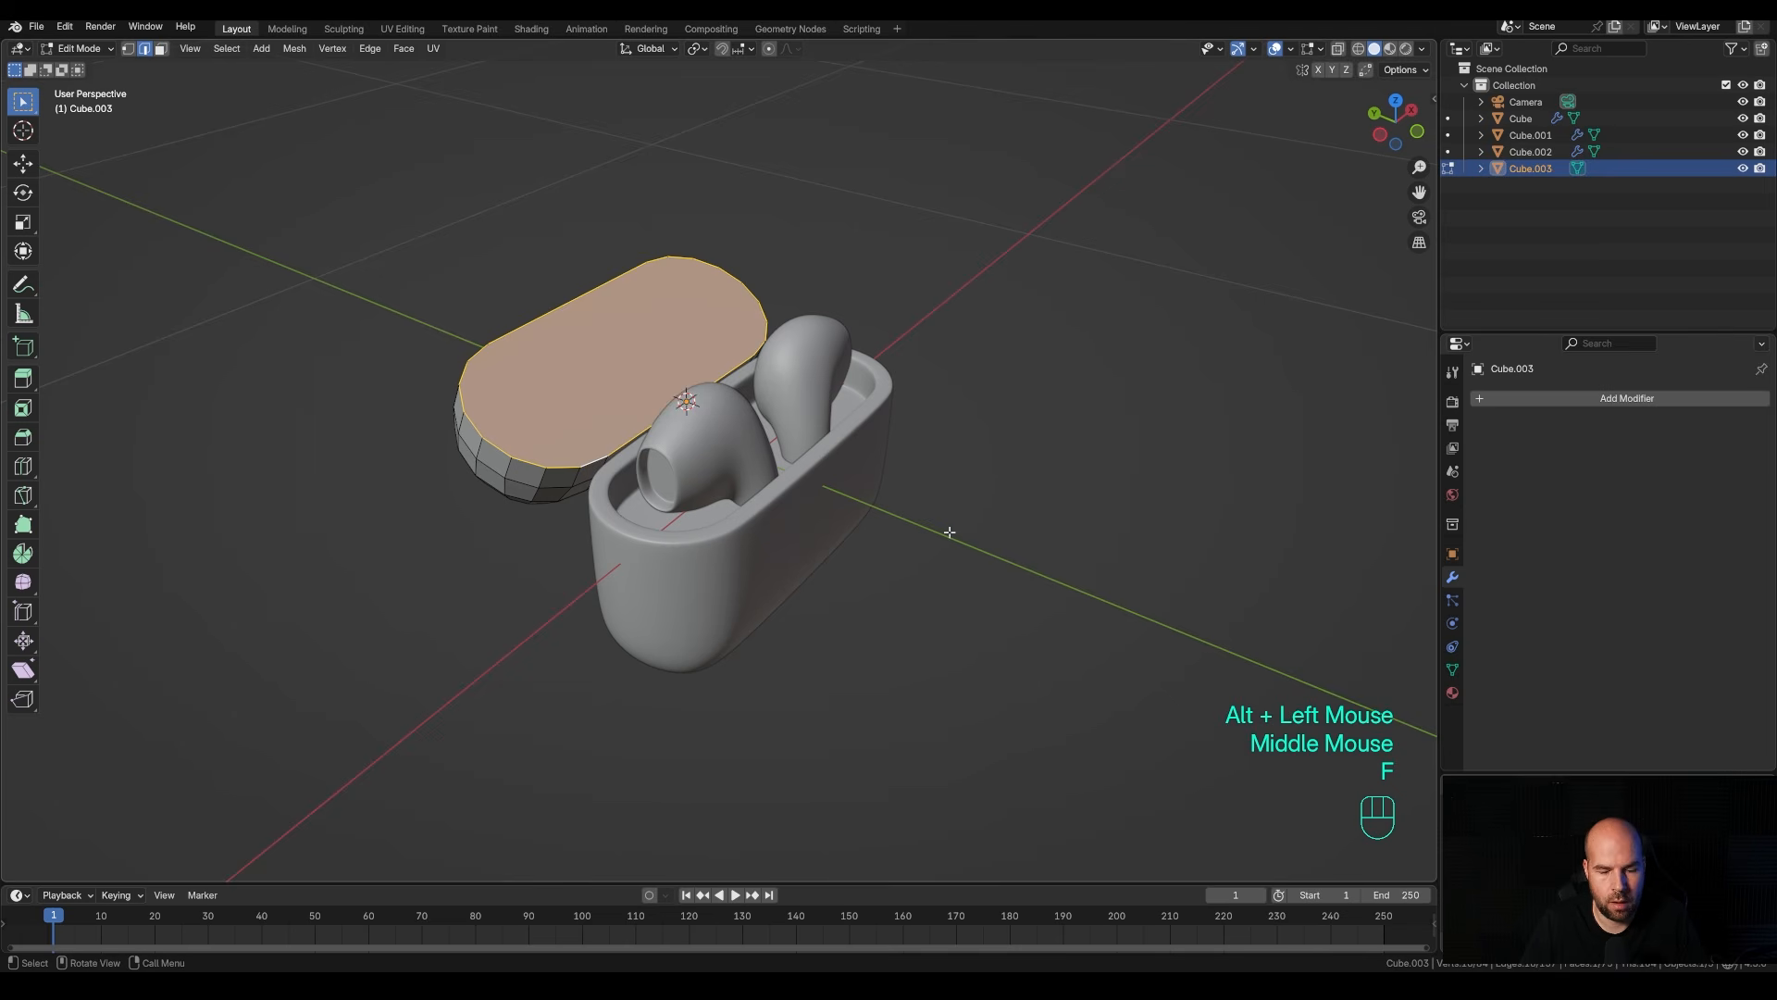
key(i)
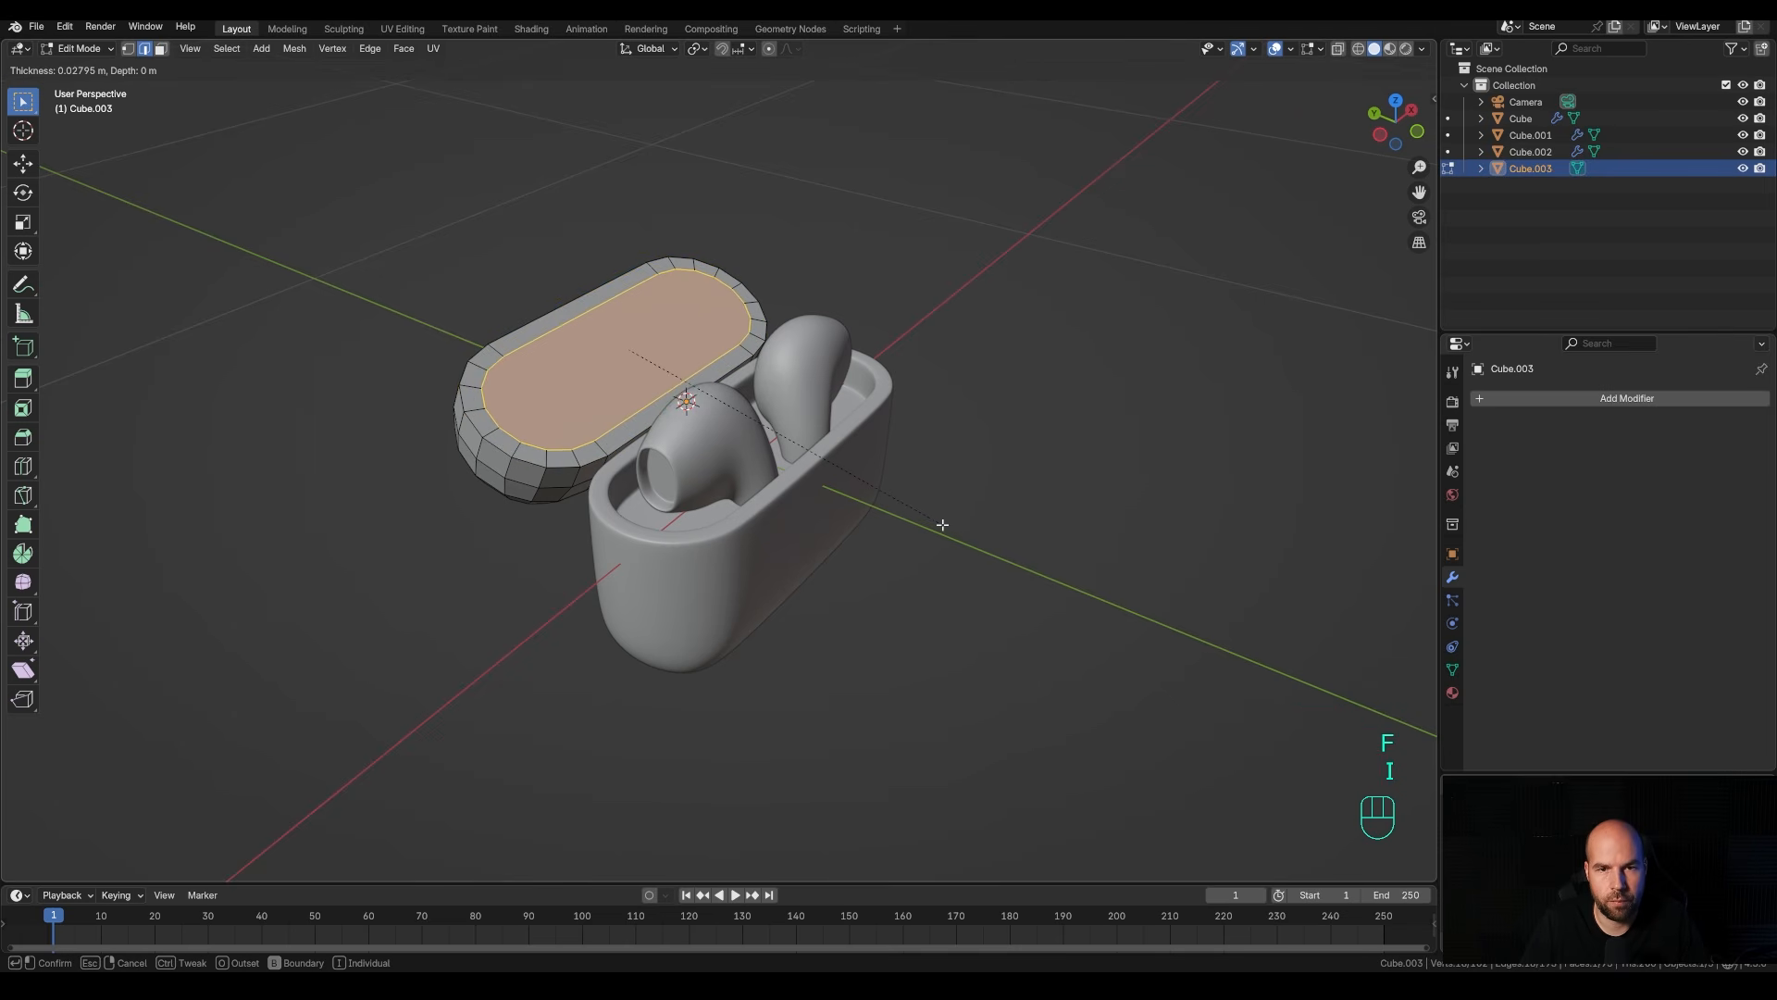
click(942, 524)
Extrude the inset face about 0.08 m into the lid to form a recess.
middle_drag(942, 524, 897, 484)
key(e)
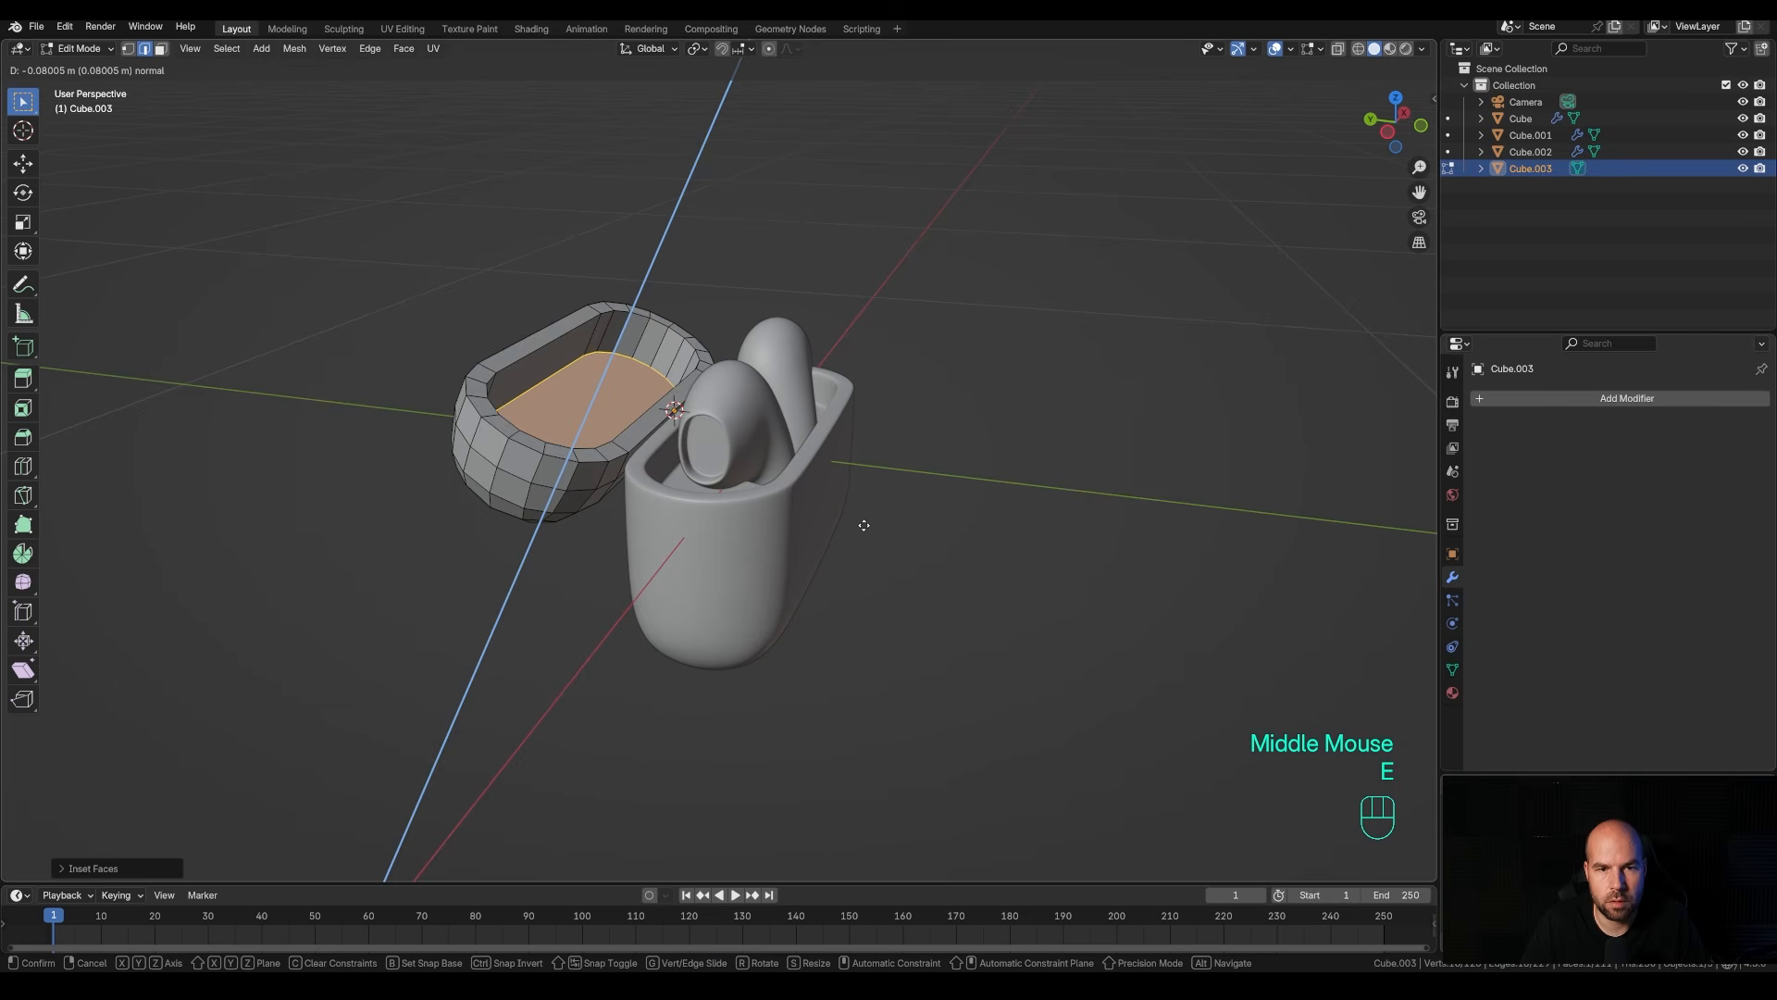
click(865, 528)
middle_drag(865, 527, 691, 637)
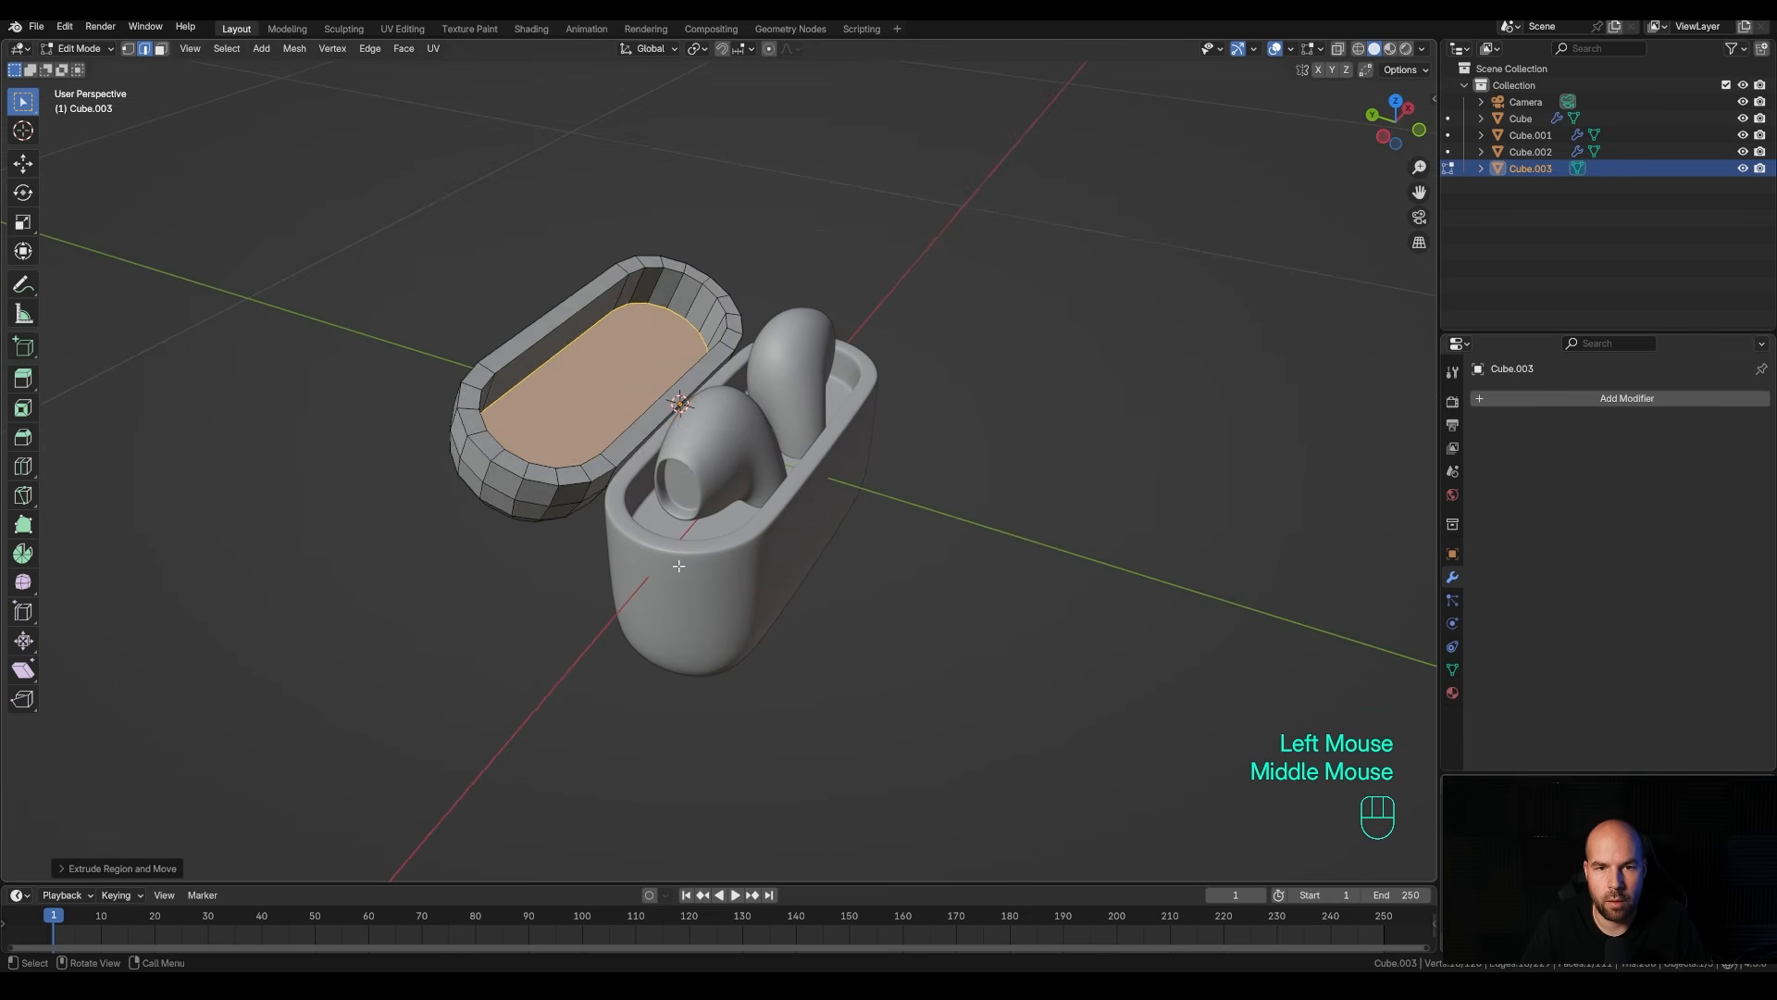
key(Tab)
Copy the Bevel and Subdivision modifiers from the case base to the lid.
shift+click(732, 587)
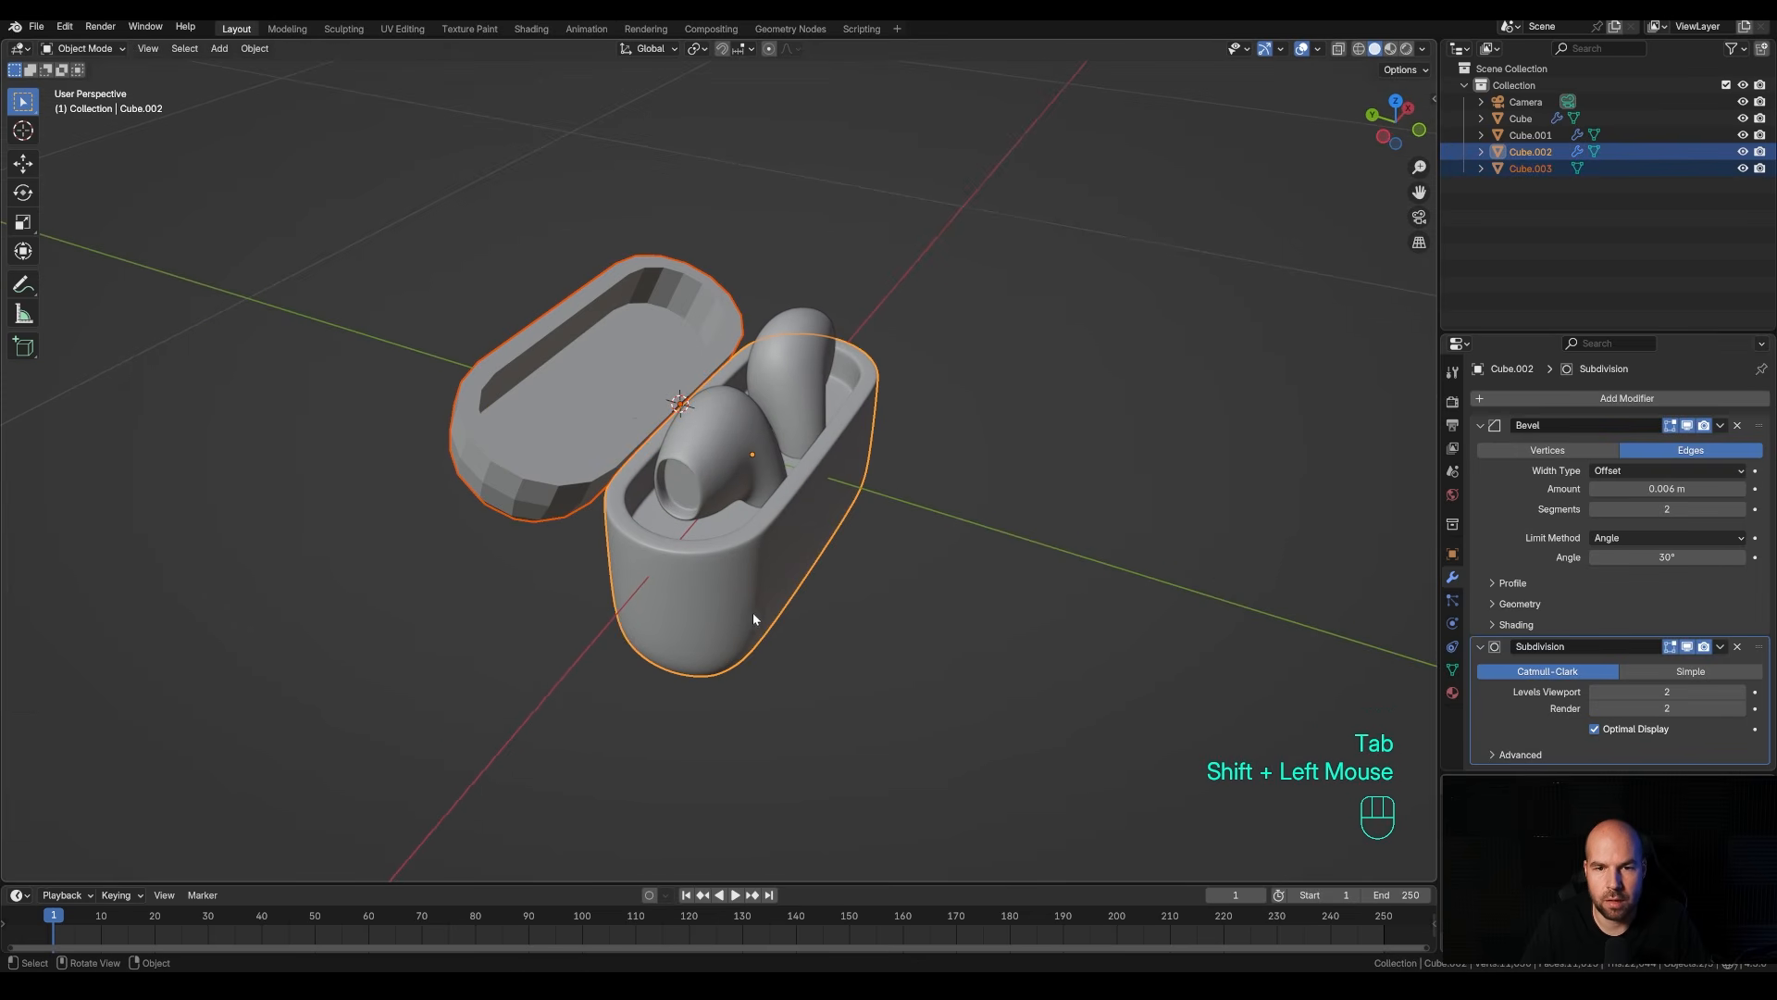
click(1723, 425)
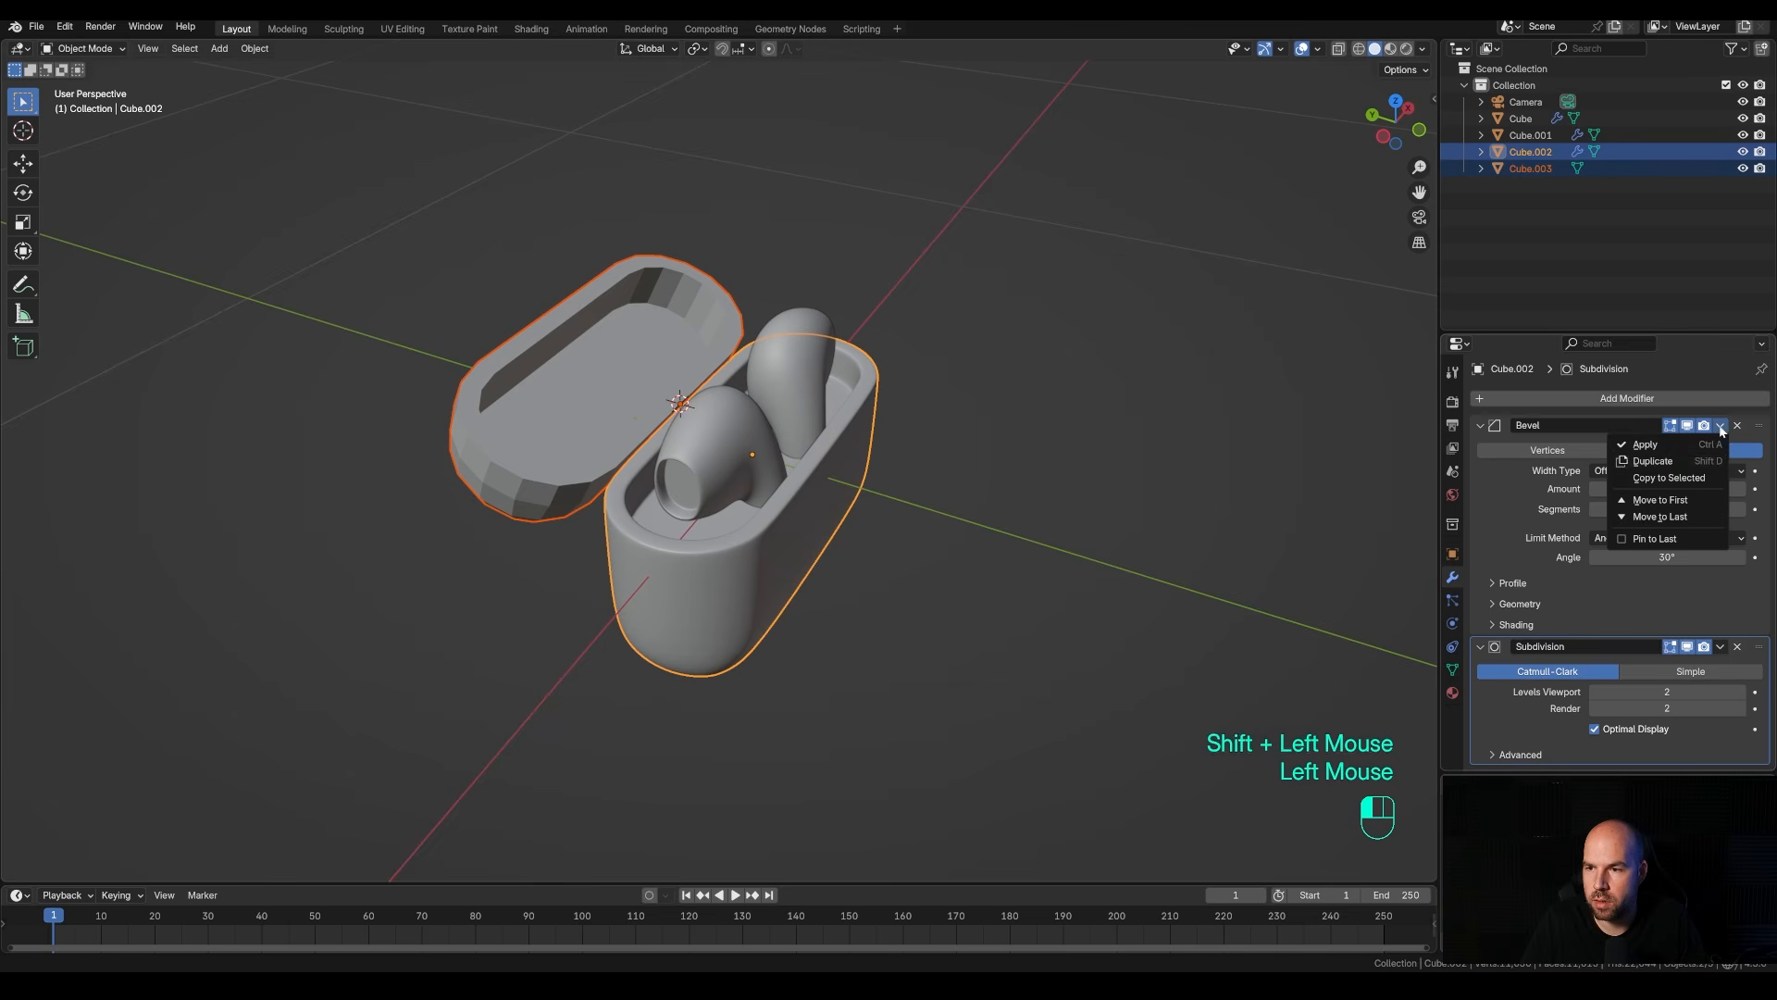
click(1662, 478)
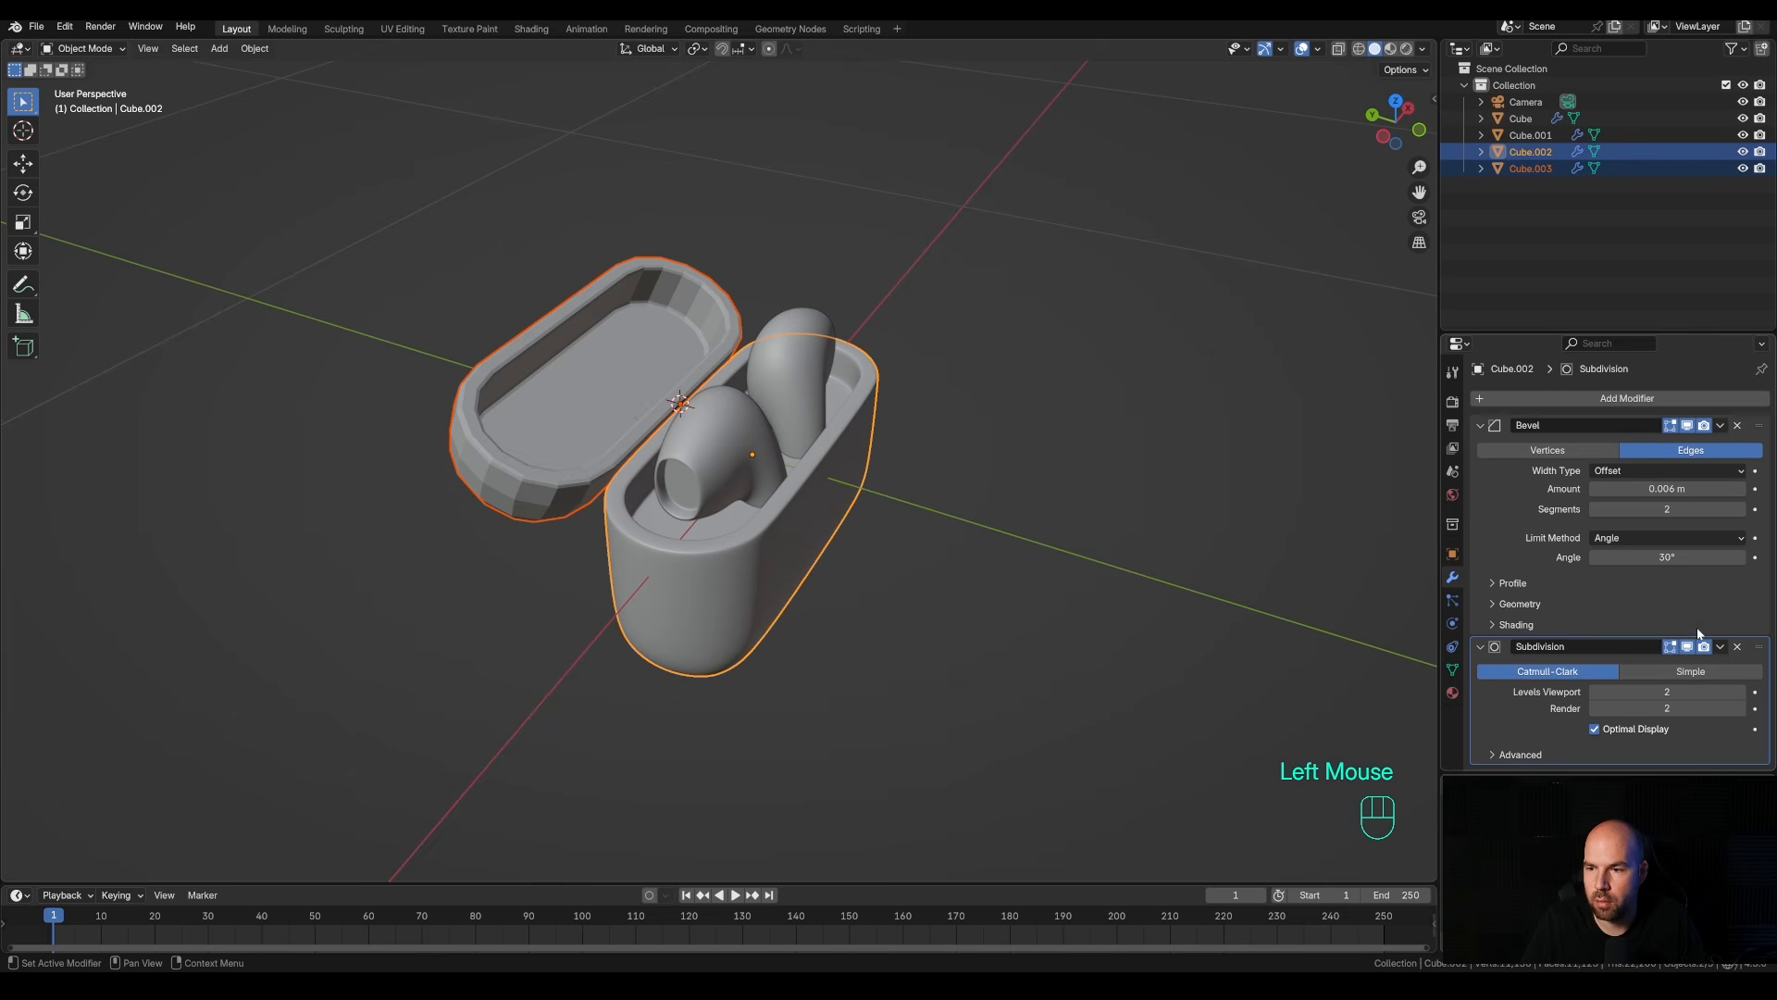
click(1722, 647)
click(1662, 699)
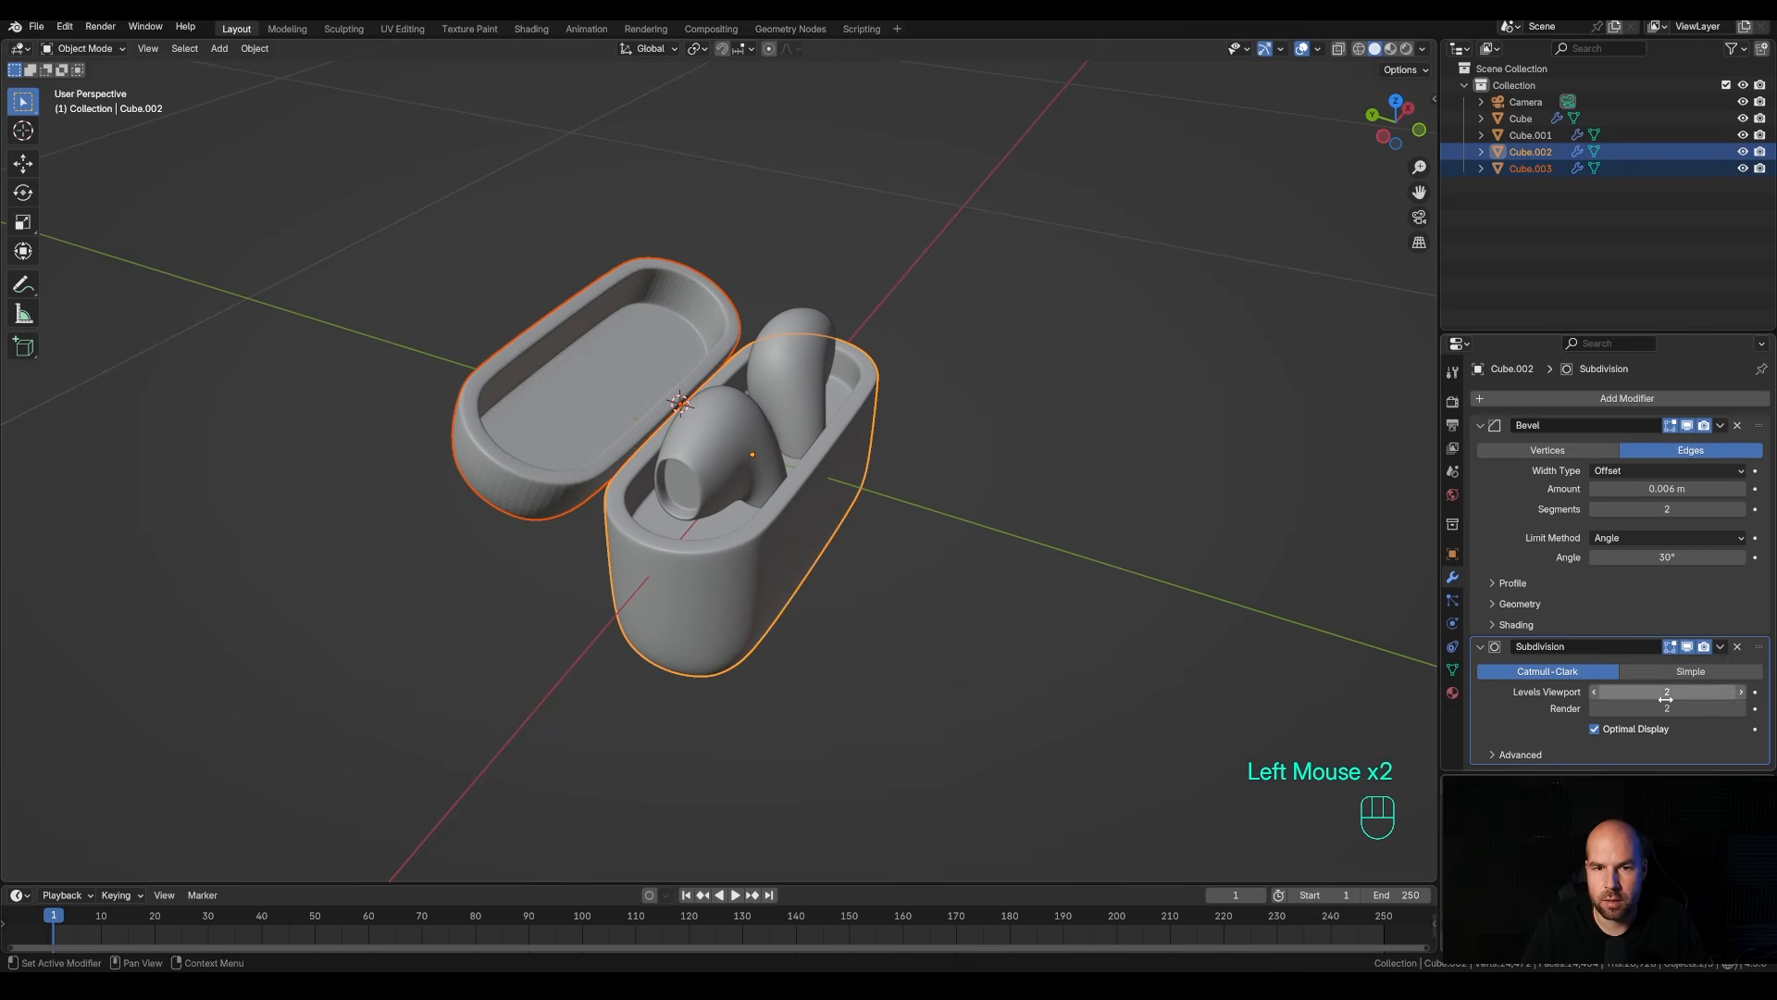
Shade the lid smooth.
click(500, 456)
right_click(498, 448)
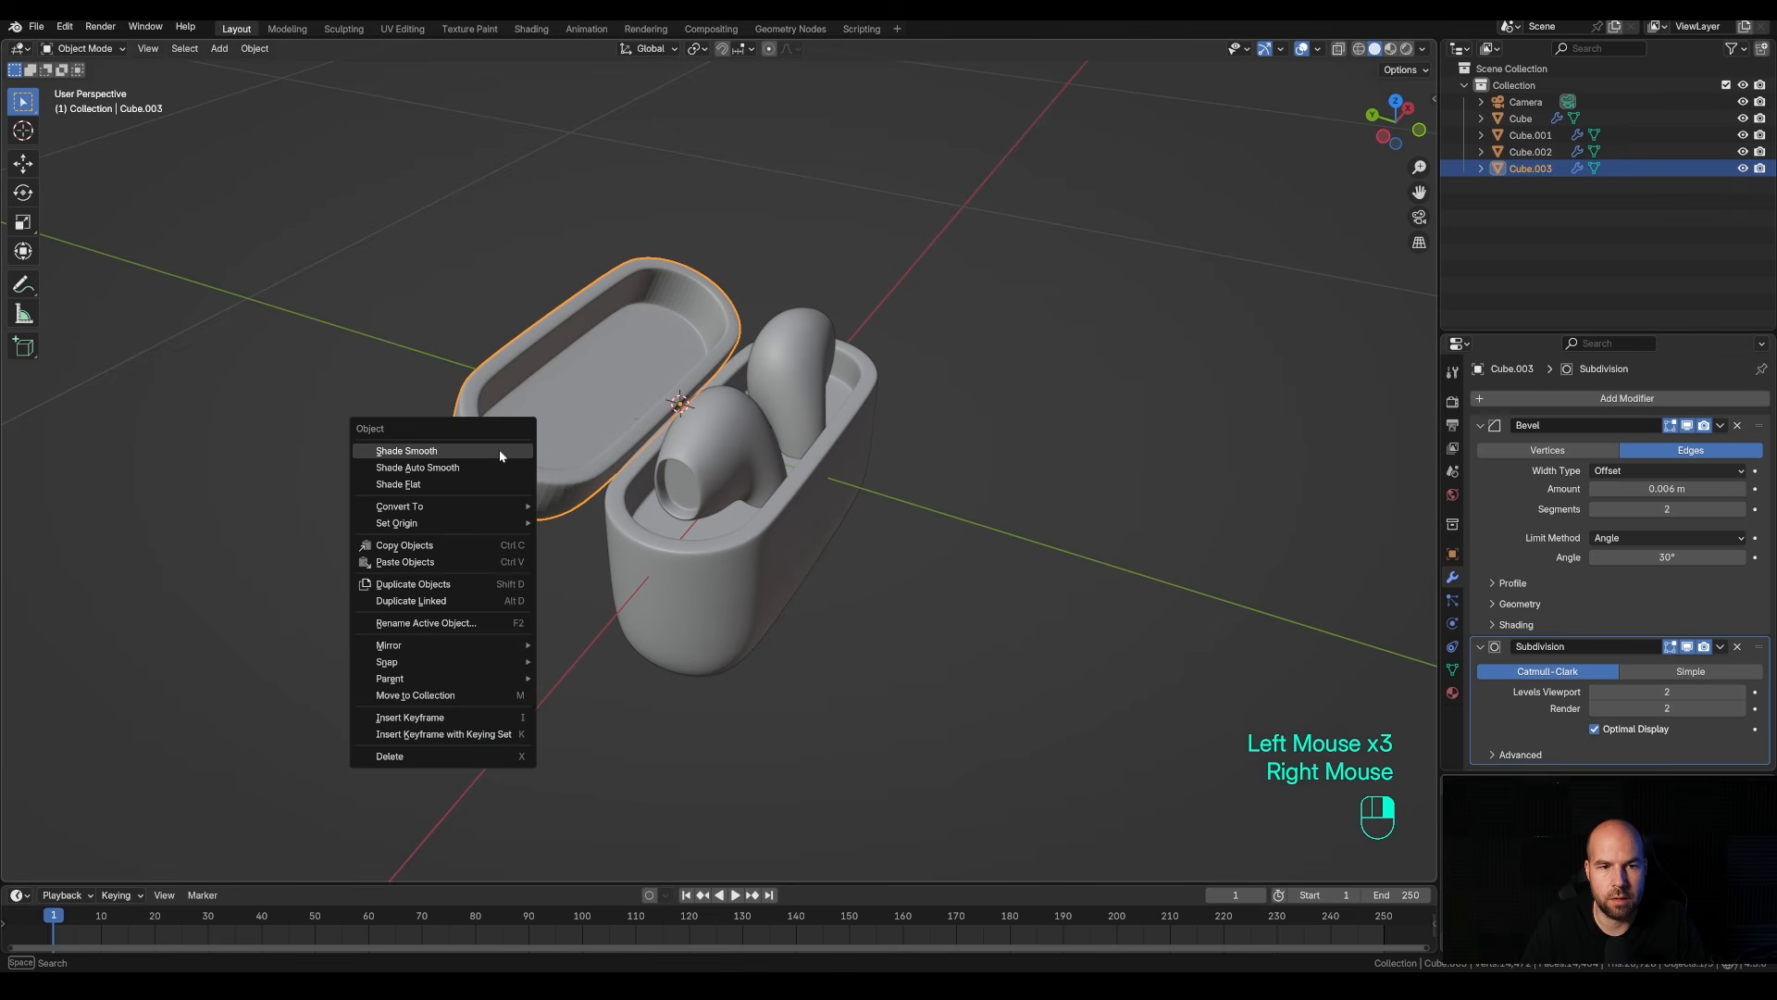
click(498, 448)
scroll(780, 478, down, 2)
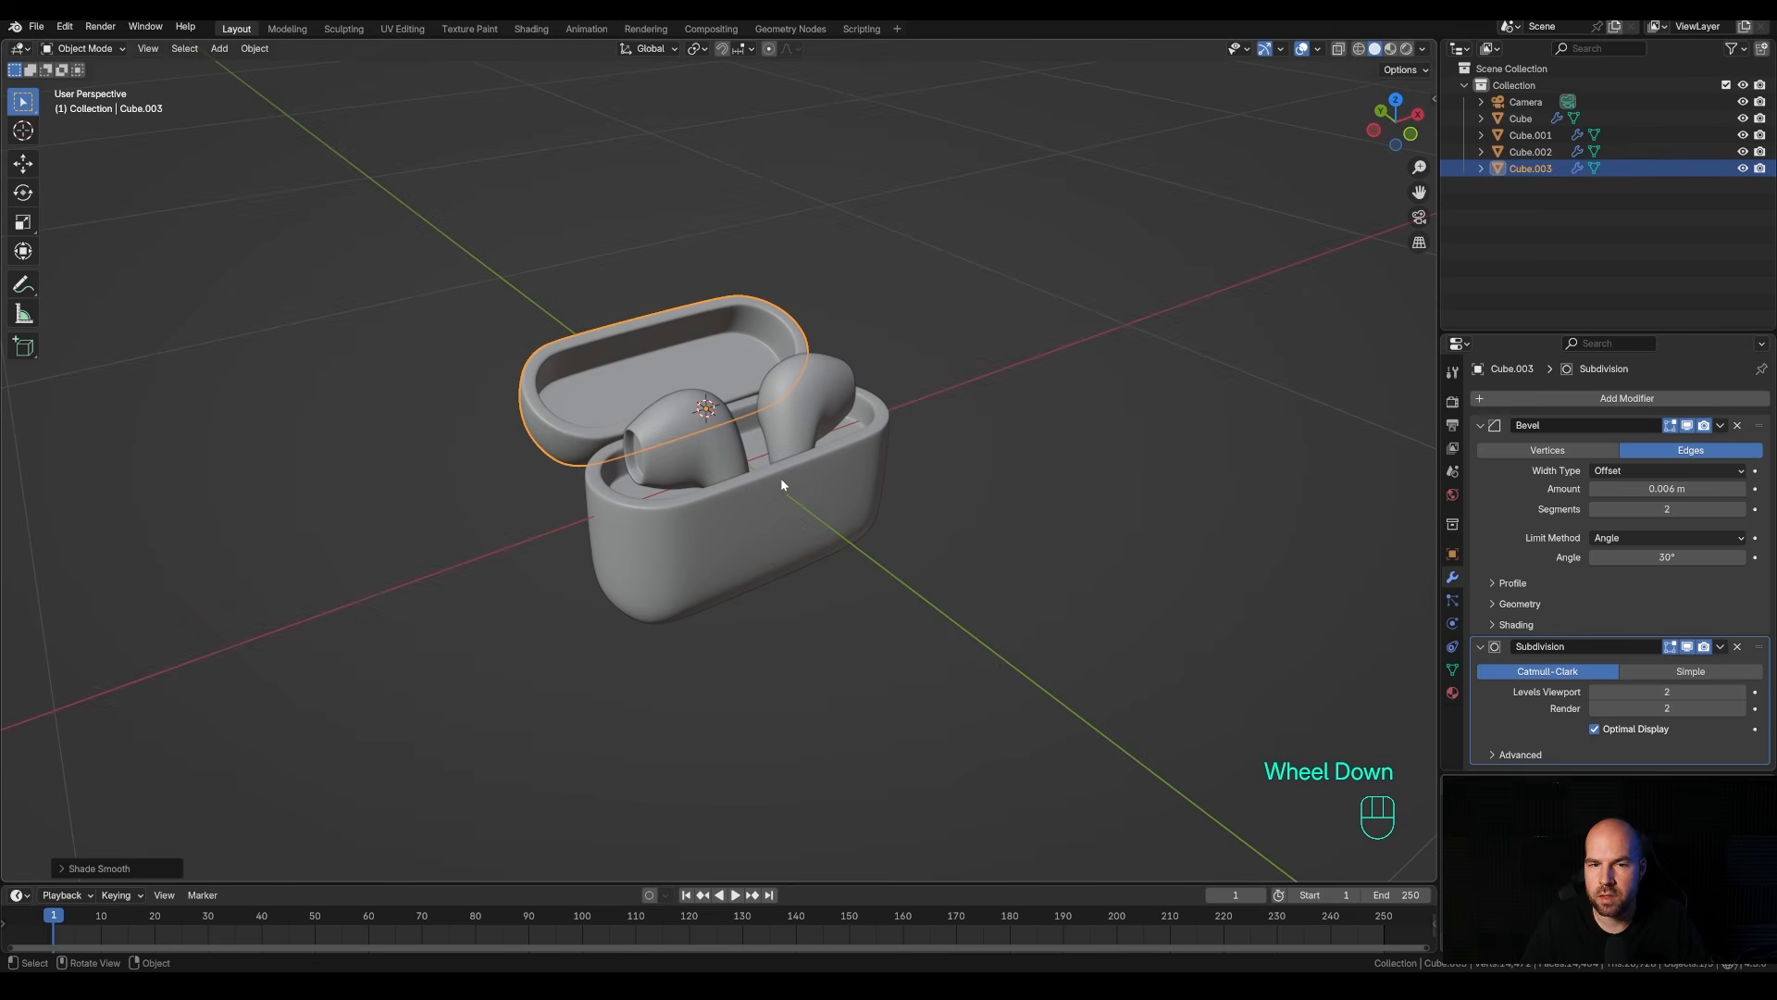
middle_drag(803, 469, 790, 499)
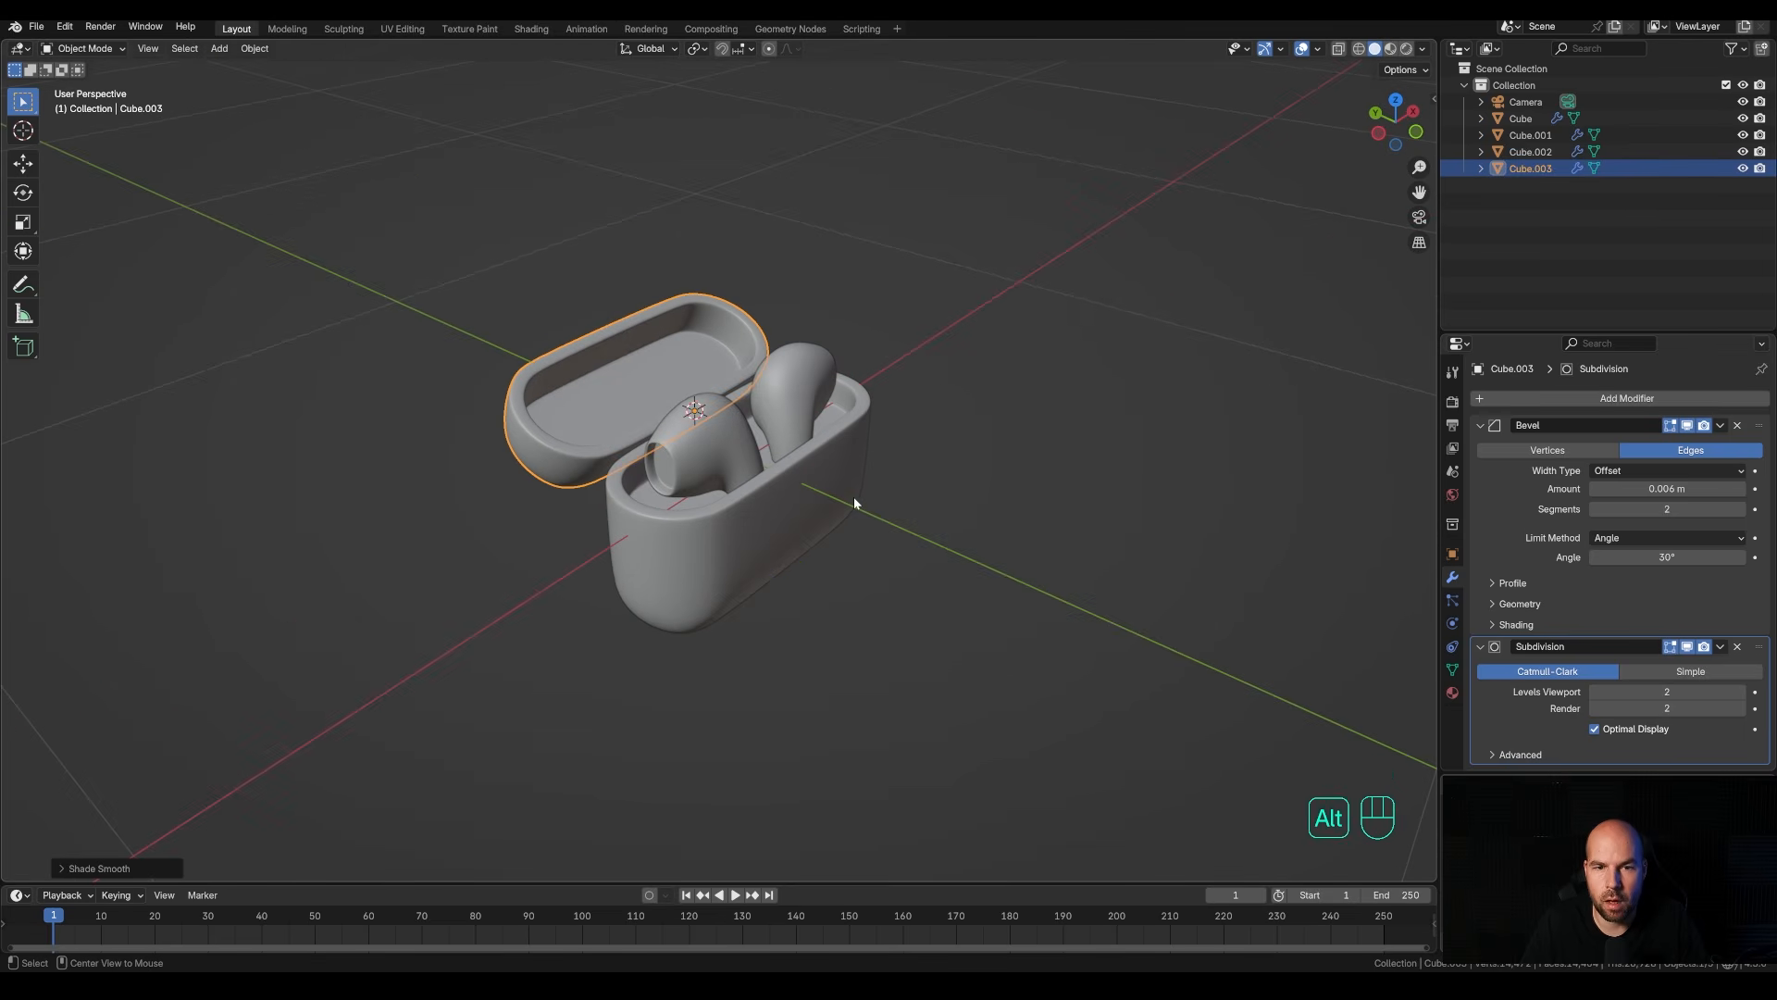
Clear the lid's rotation so it closes onto the case, and parent the lid to the case base.
key(alt+r)
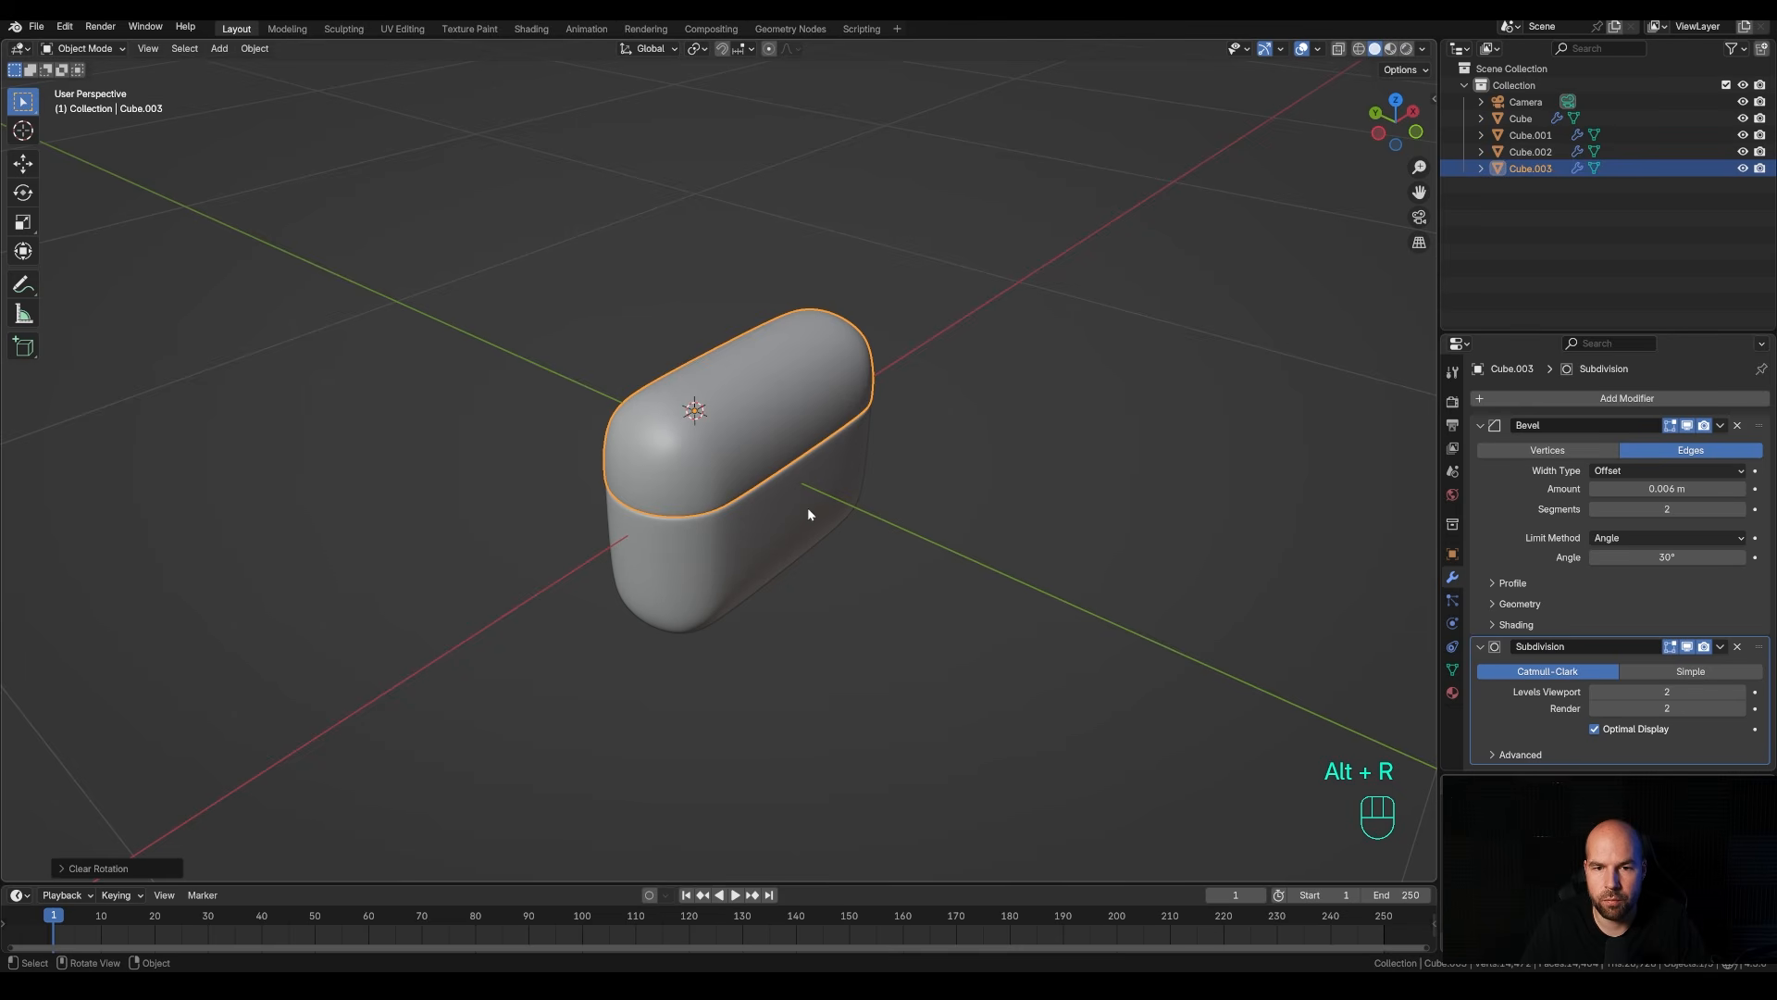
shift+click(809, 507)
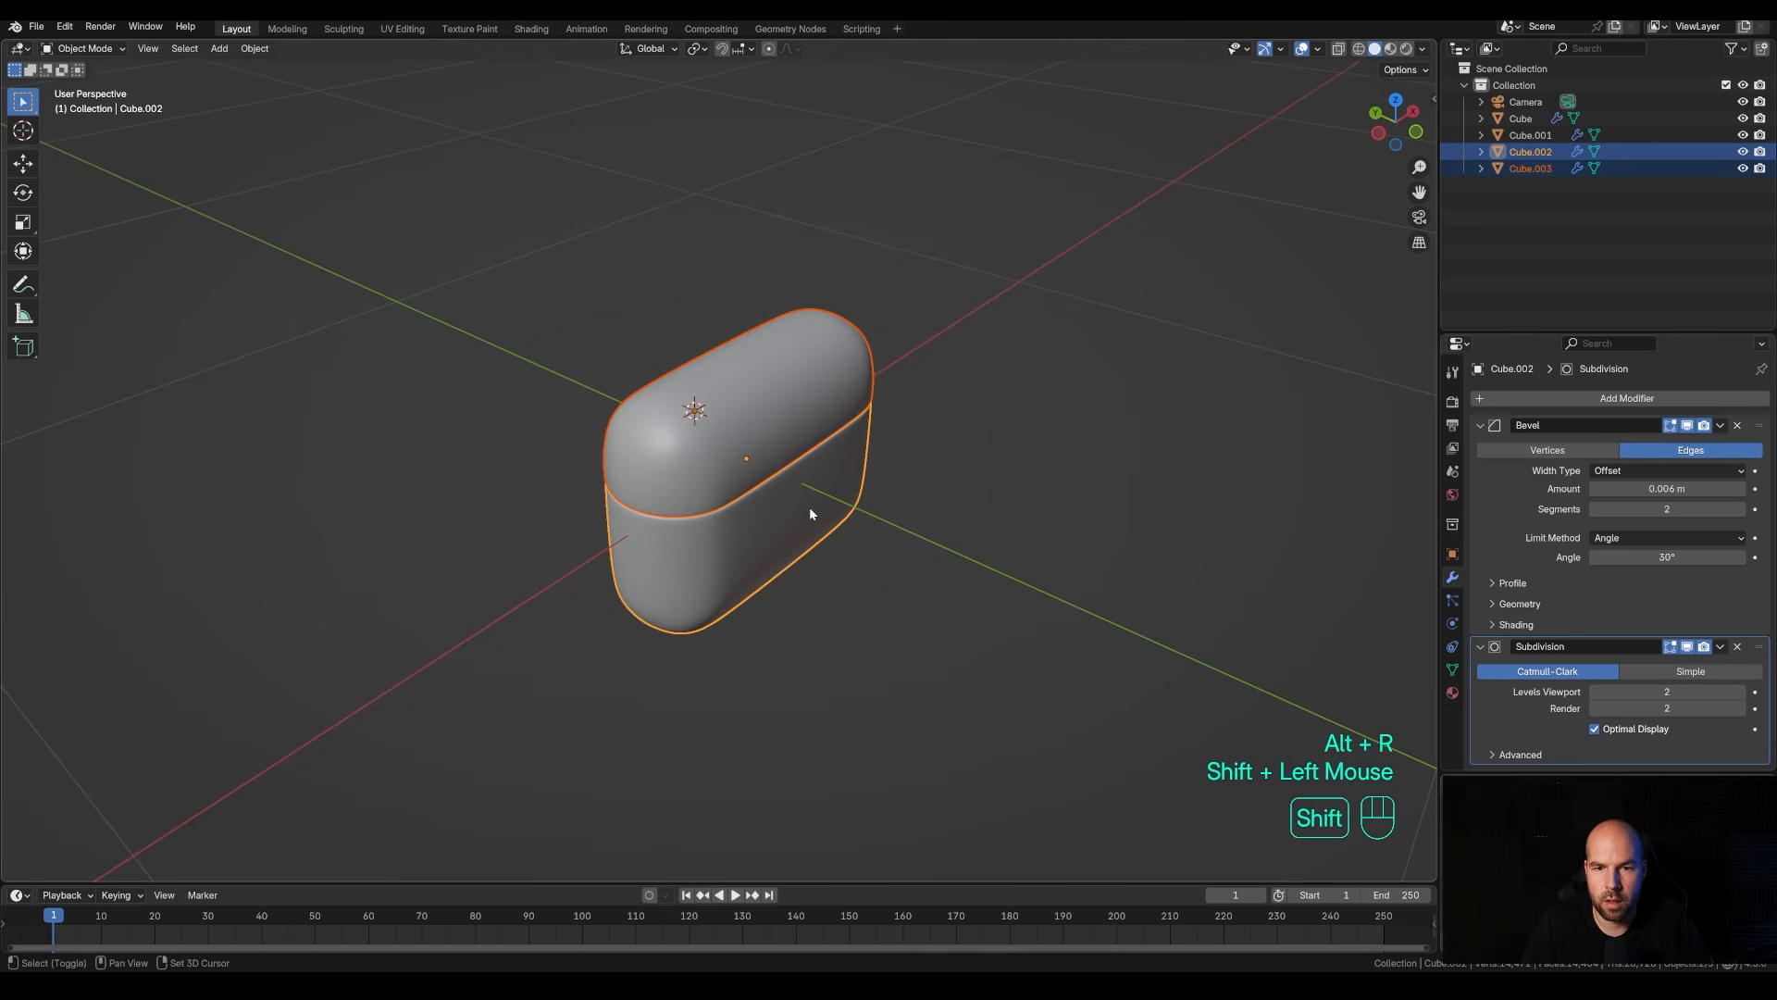
key(ctrl+p)
click(958, 513)
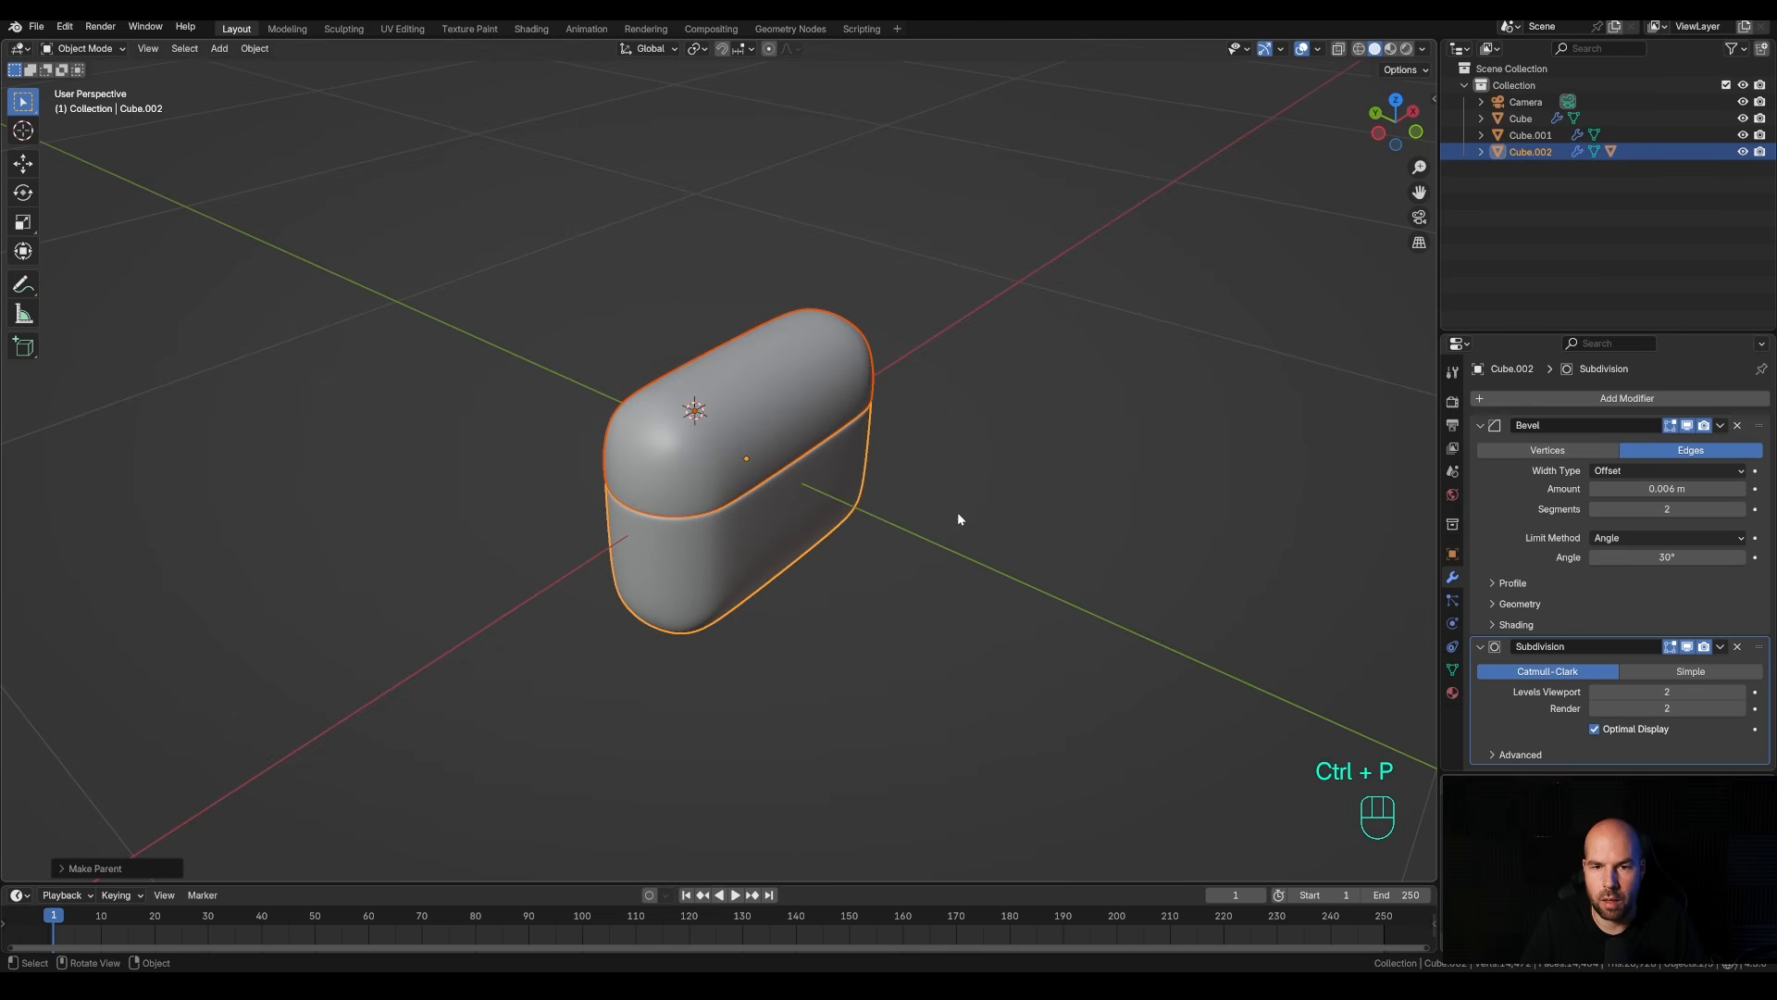
Hide the lid and parent both earbuds to the case base.
click(785, 388)
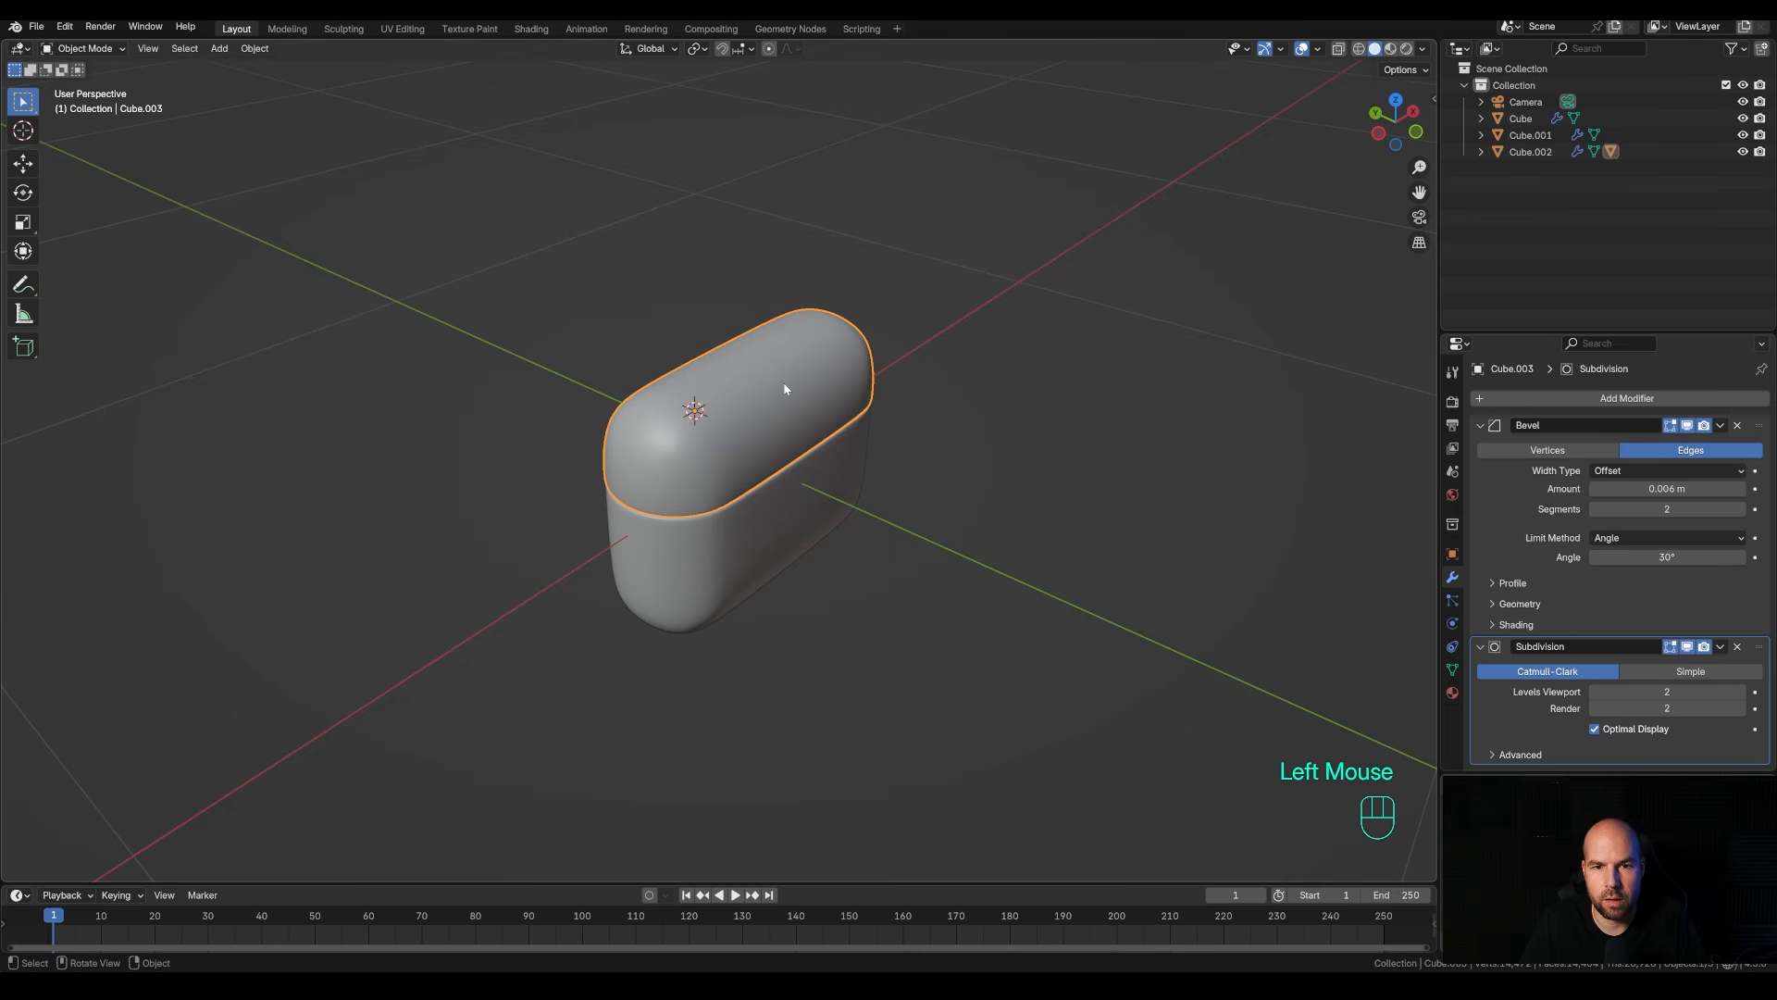
key(h)
click(697, 440)
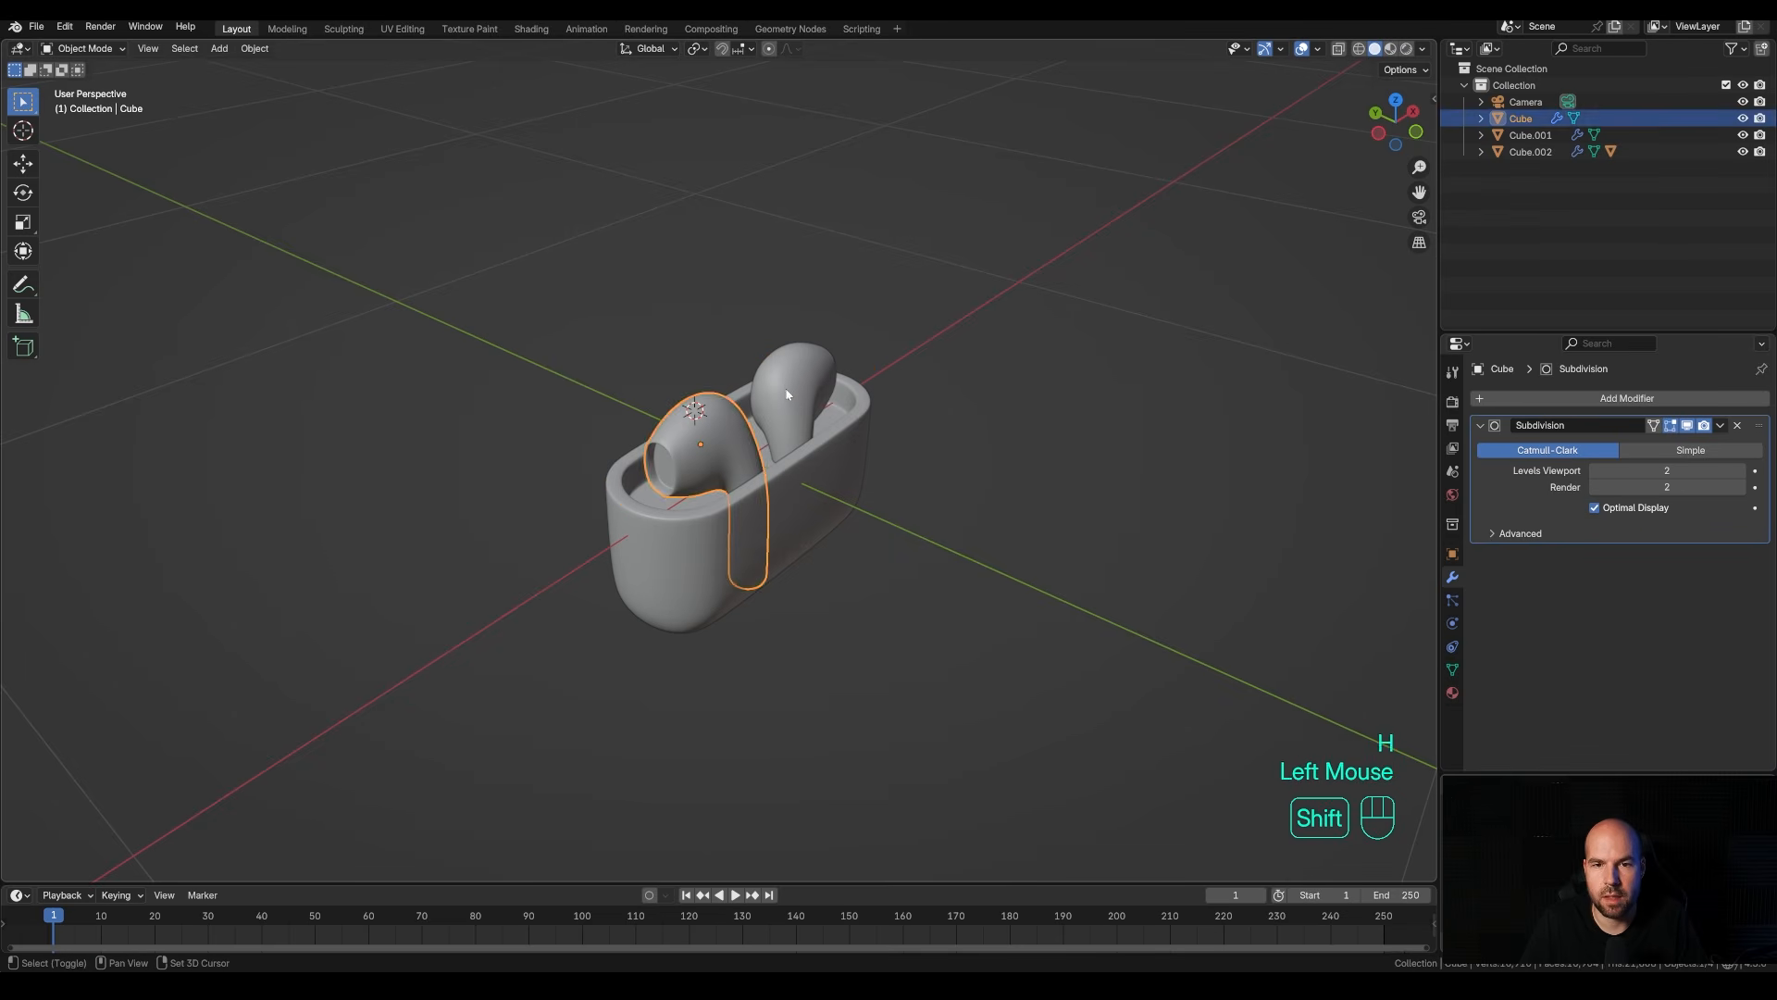
shift+click(787, 386)
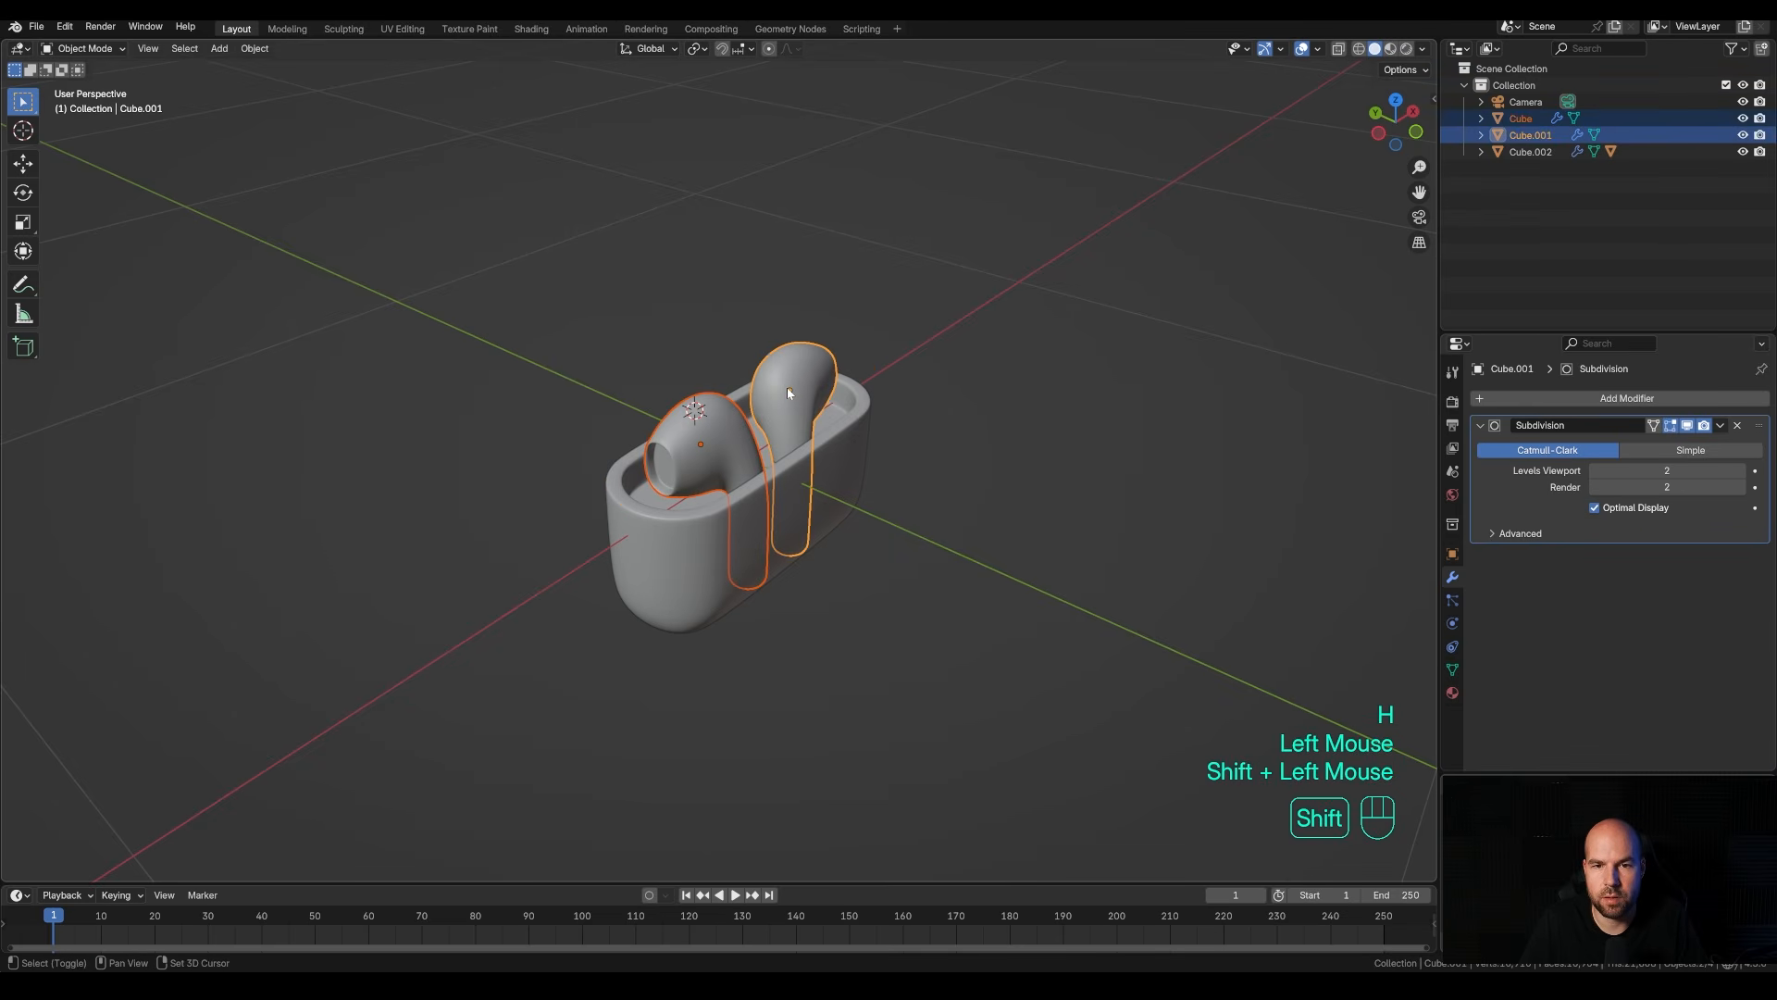
shift+click(844, 468)
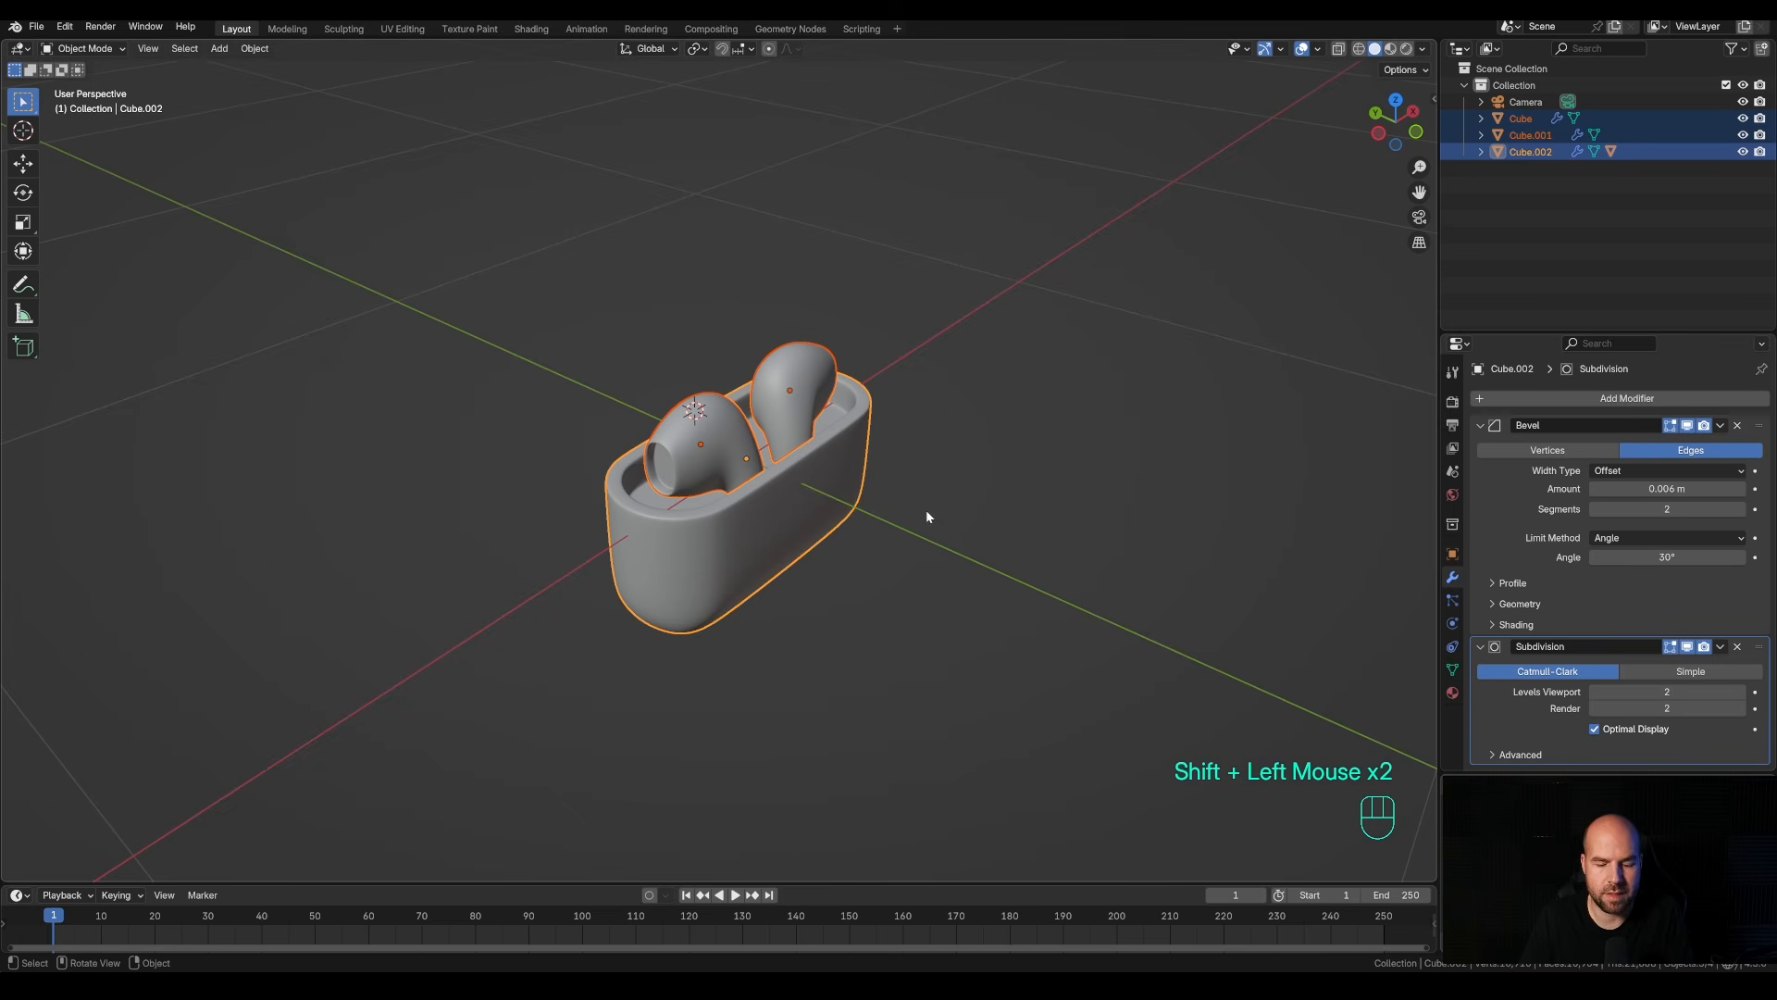
key(ctrl+p)
click(943, 476)
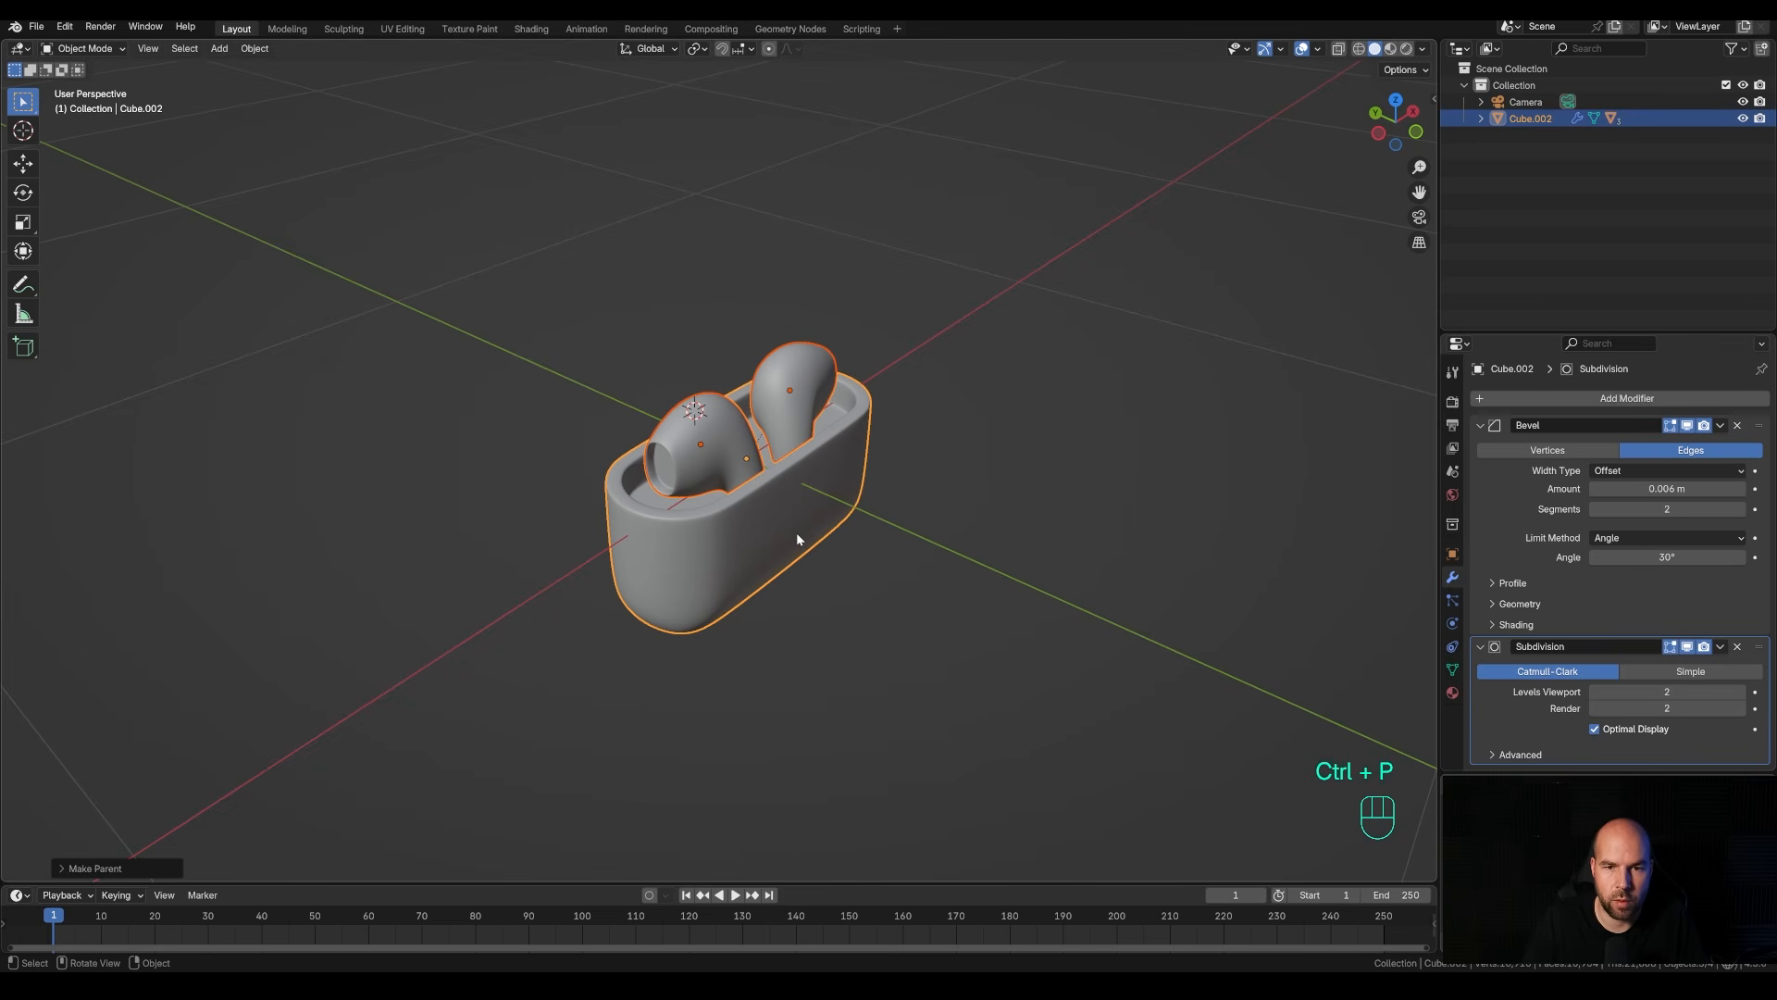
Test whether the earbuds follow the case base when it moves, cancel the move, and unhide the lid.
key(g)
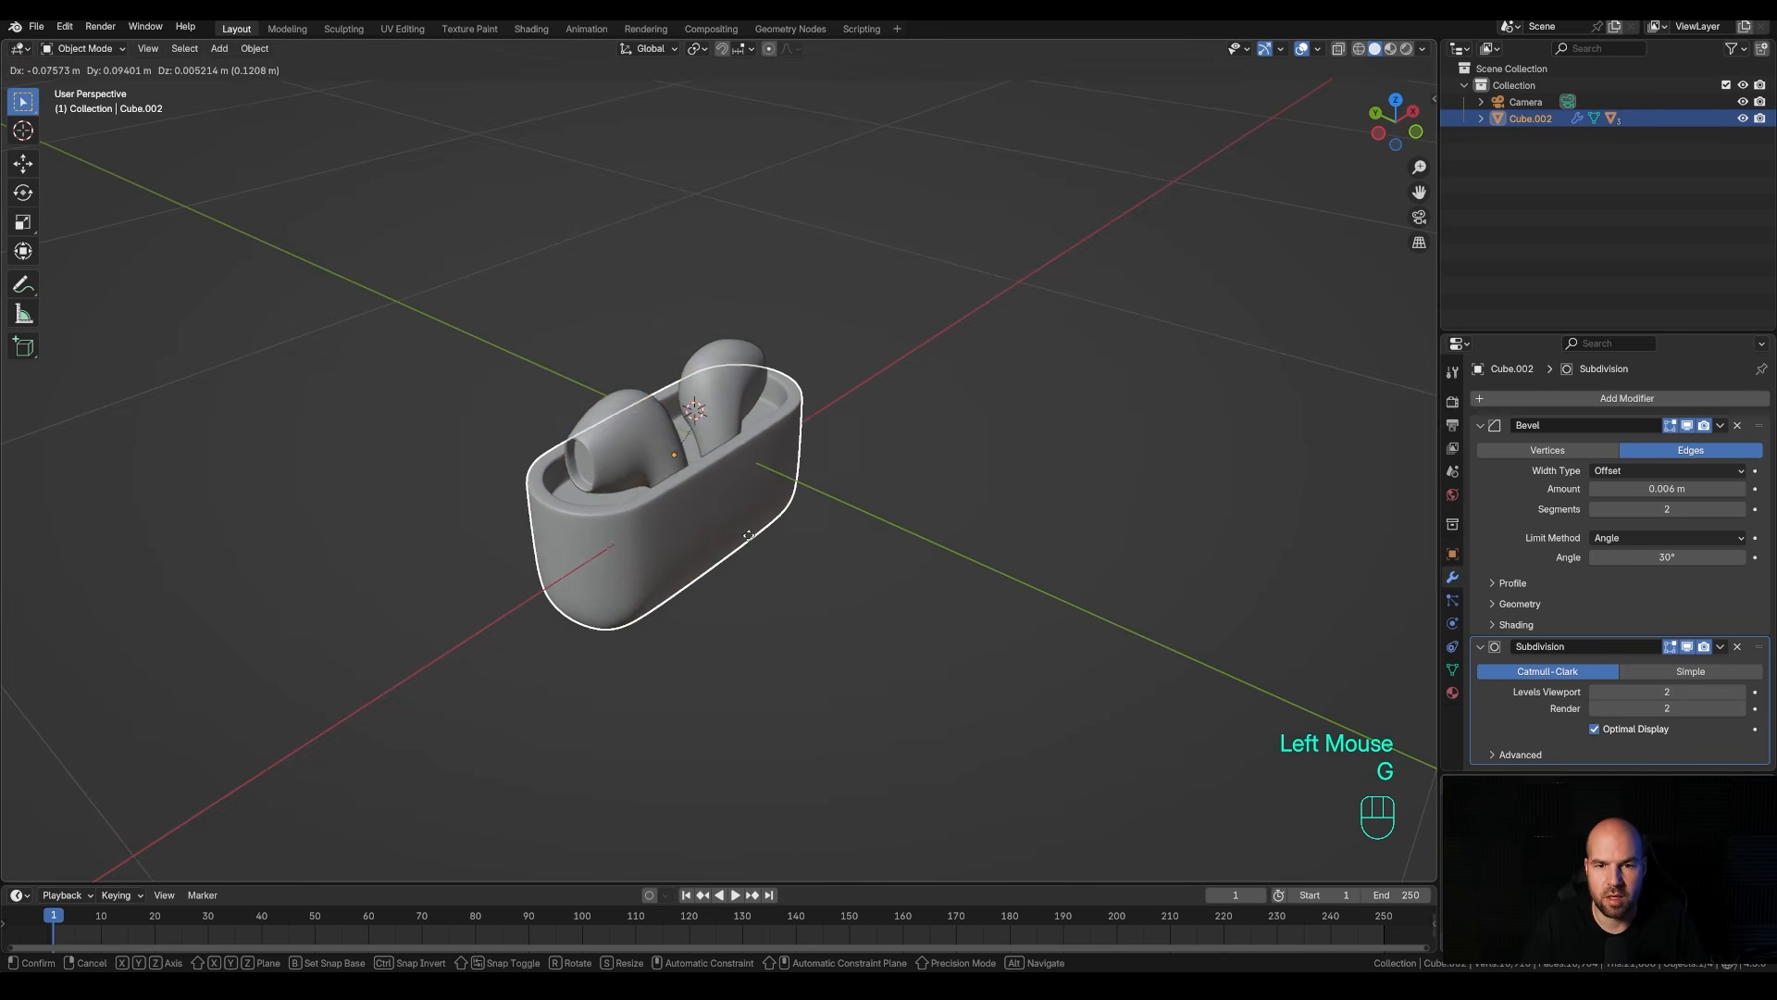
key(Escape)
middle_drag(745, 542, 894, 507)
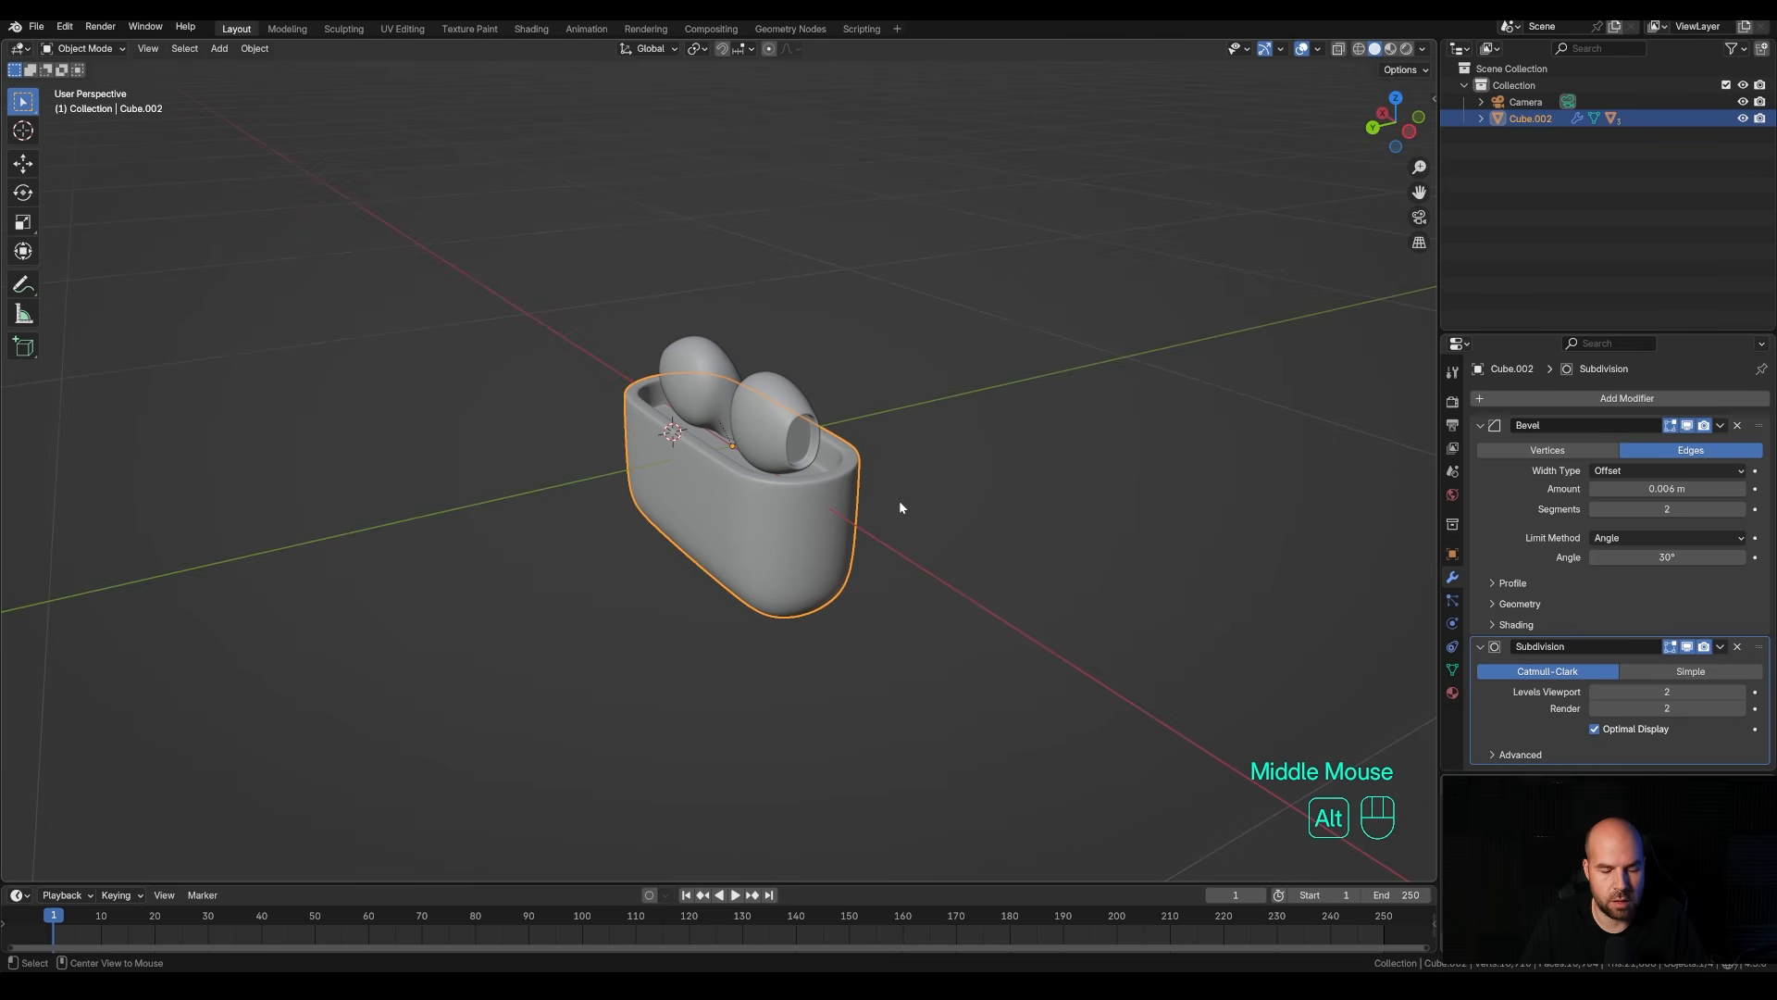
key(alt+h)
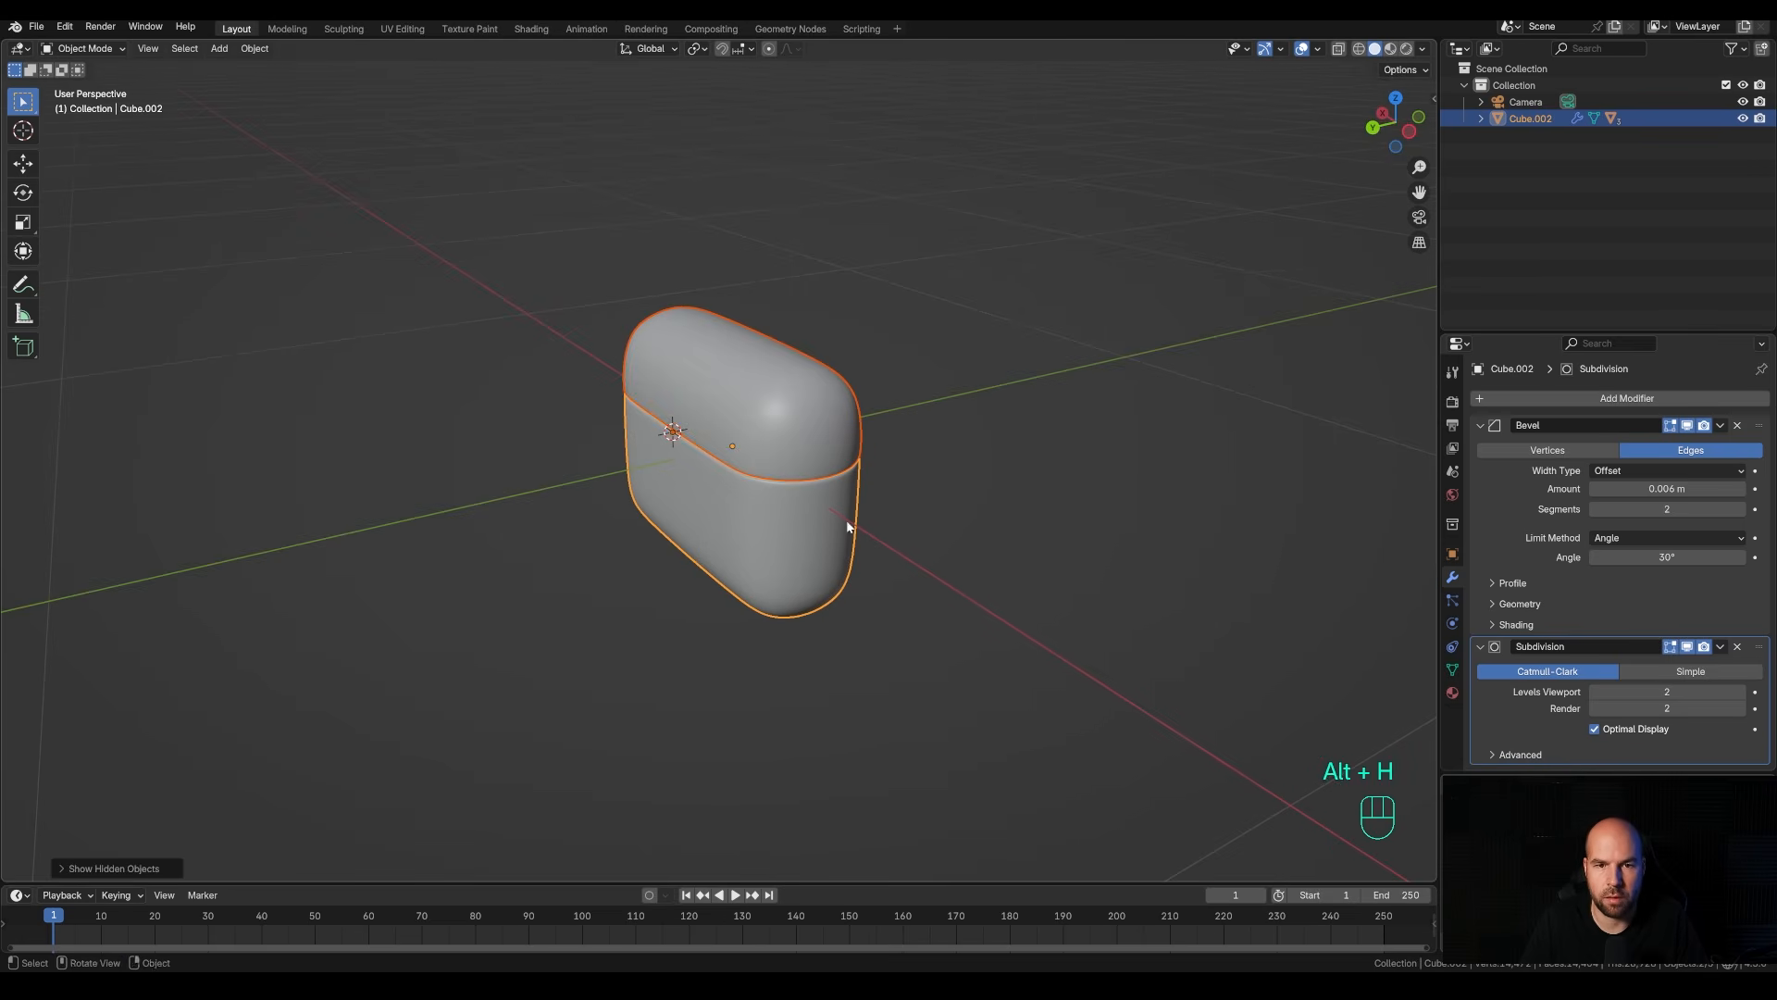
Add a 12-vertex cylinder at the 3D cursor on the back seam of the case.
middle_drag(897, 505, 780, 470)
key(shift+a)
mouse_move(779, 472)
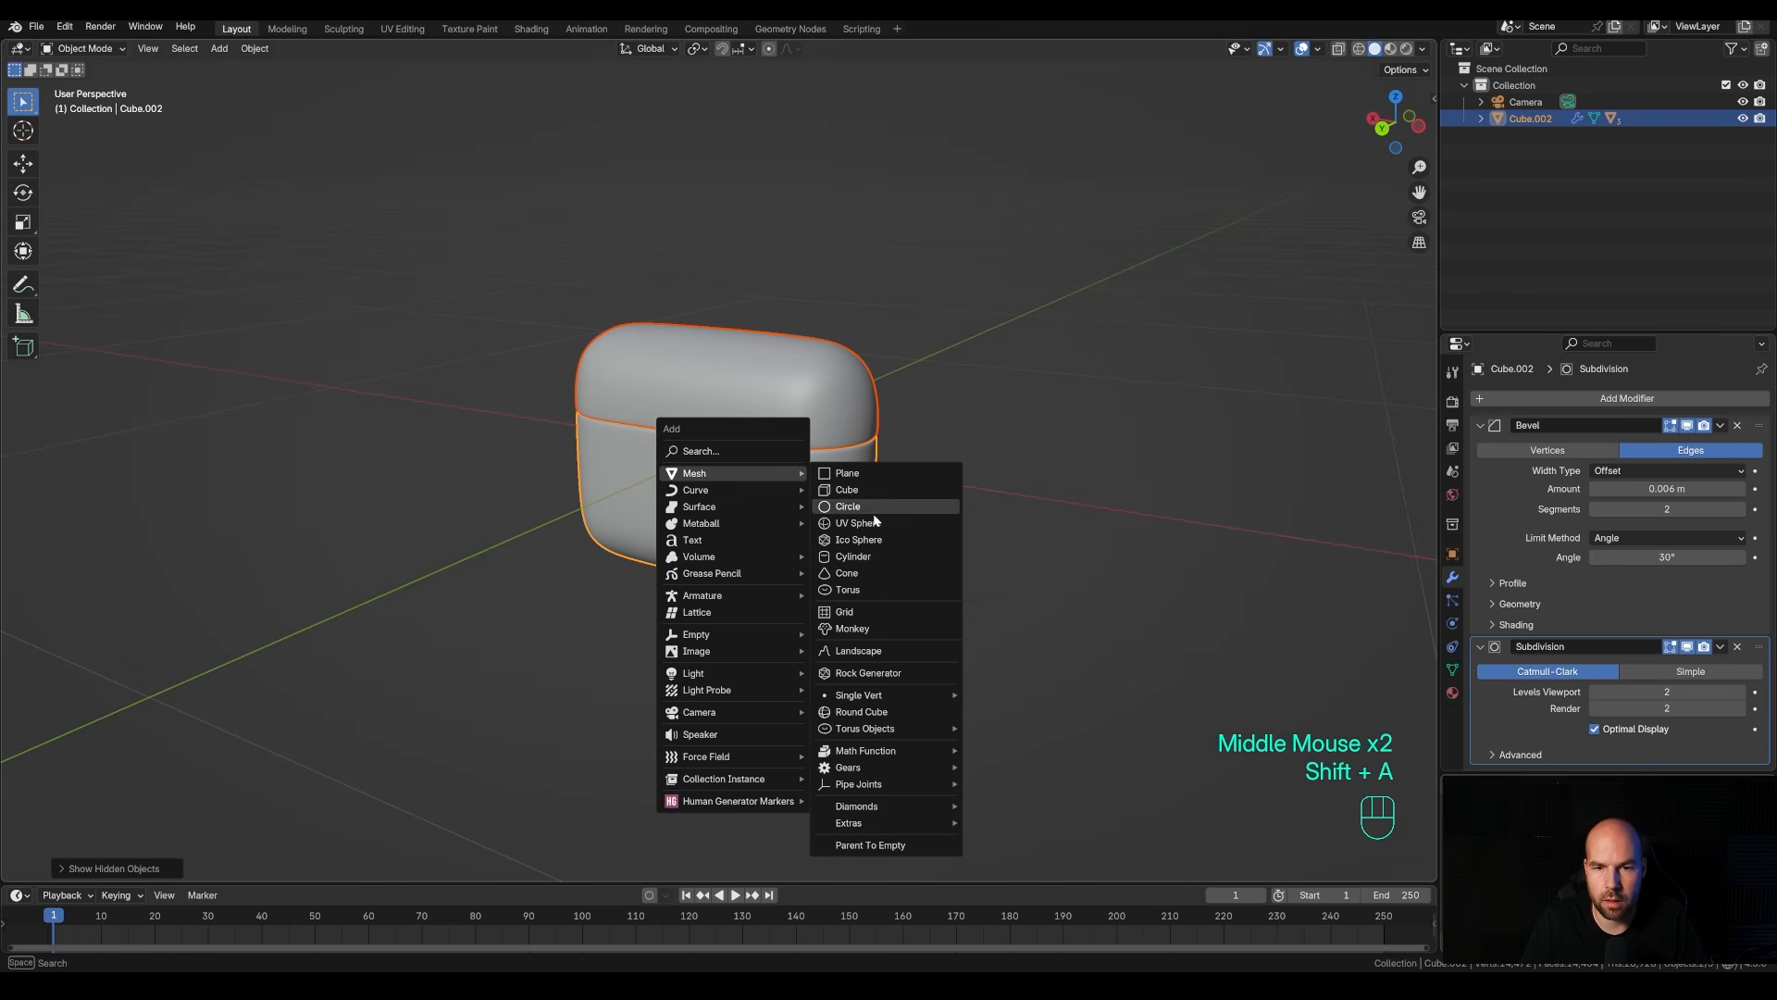
click(854, 557)
click(128, 874)
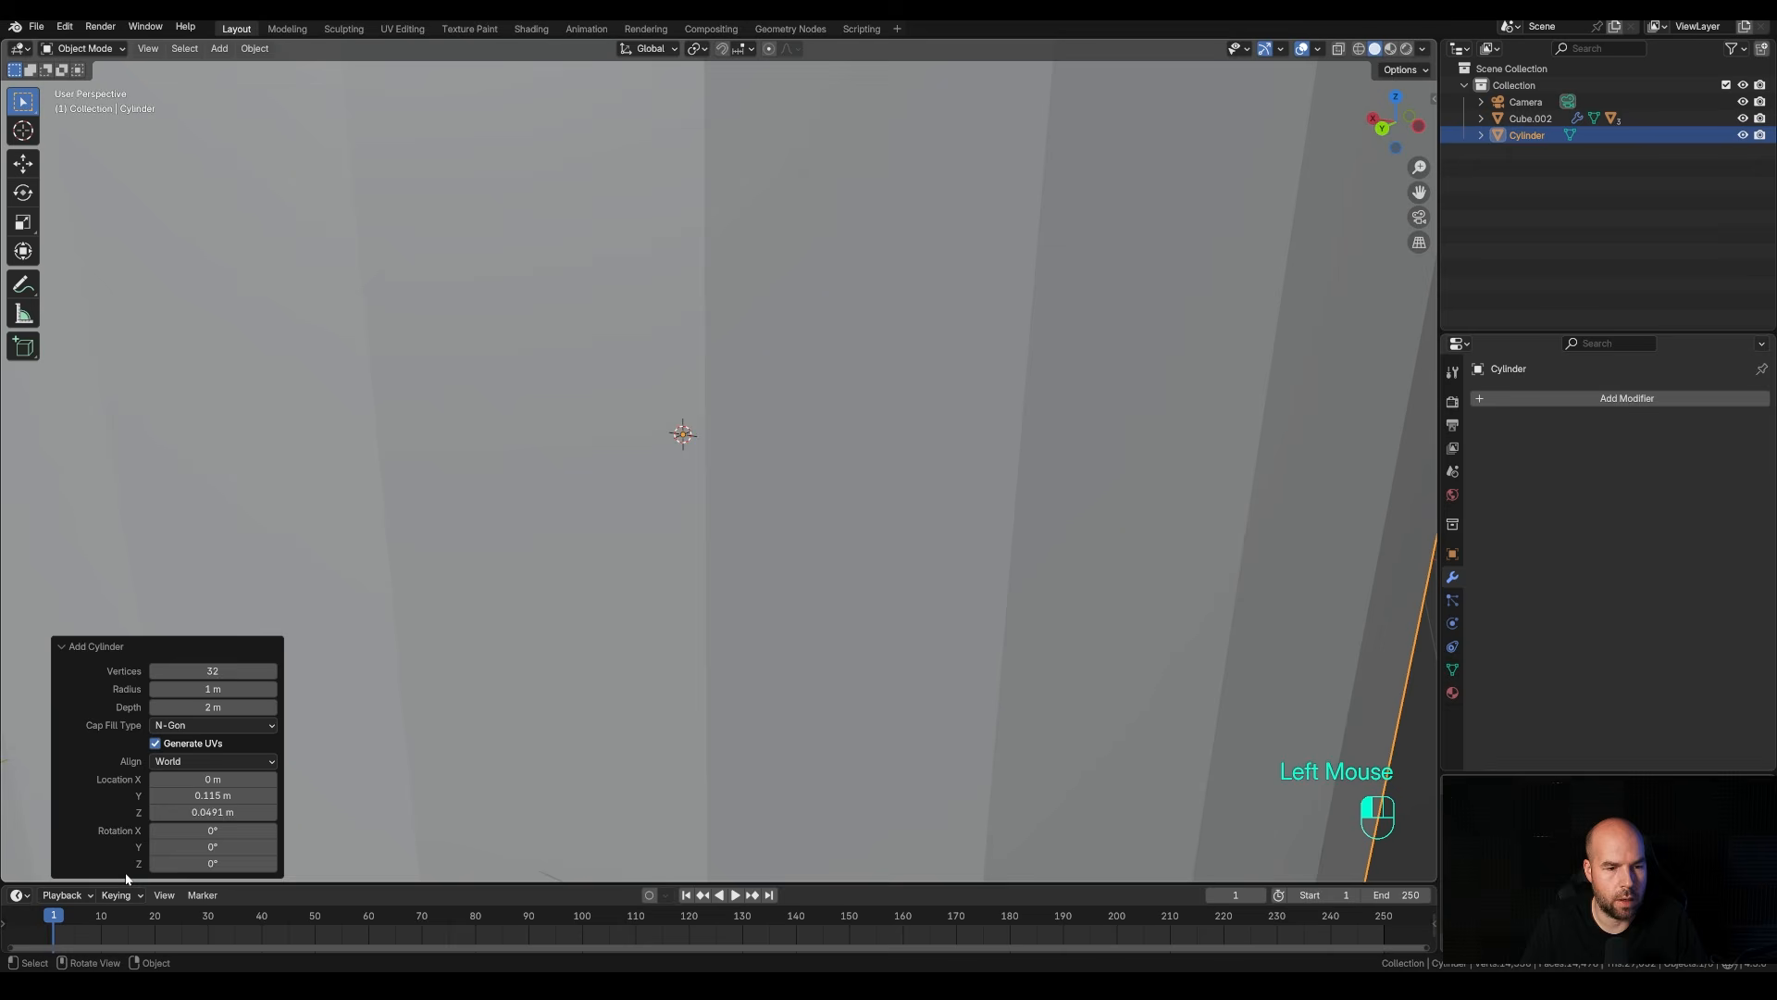
double_click(213, 671)
key(Return)
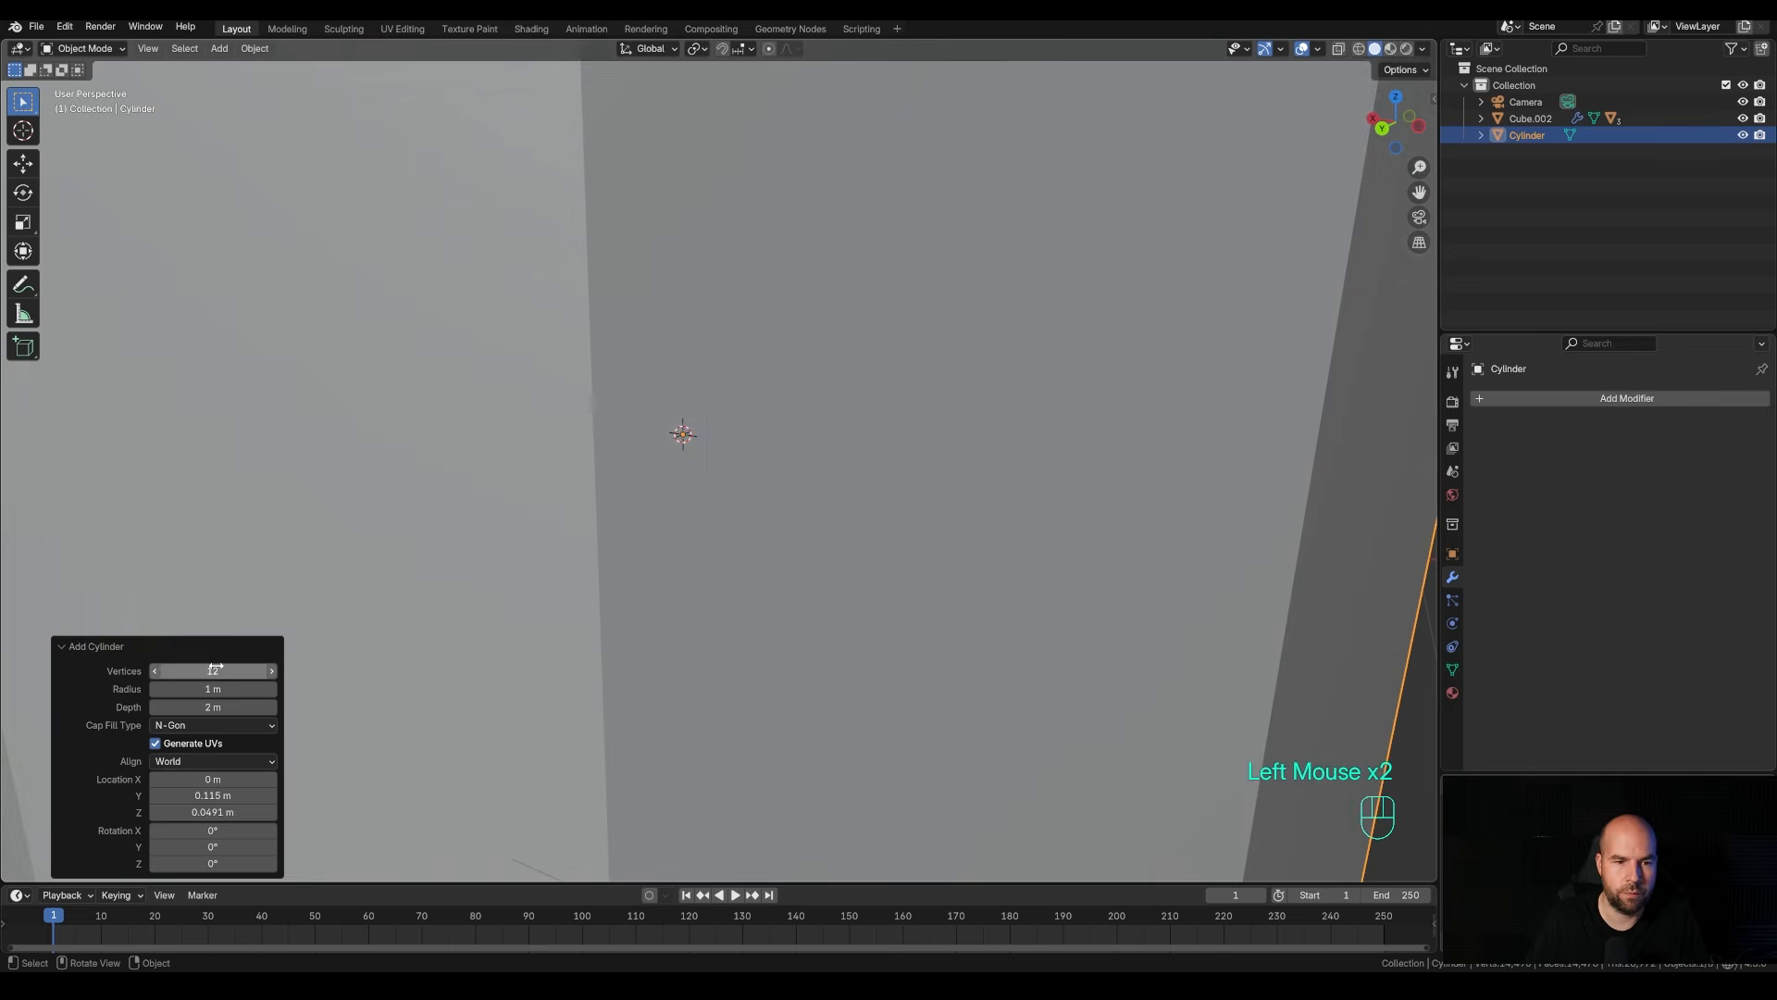
Scale down the cylinder's mesh by about 0.242 and again by about 0.034 to hinge thickness.
key(Tab)
key(s)
click(815, 477)
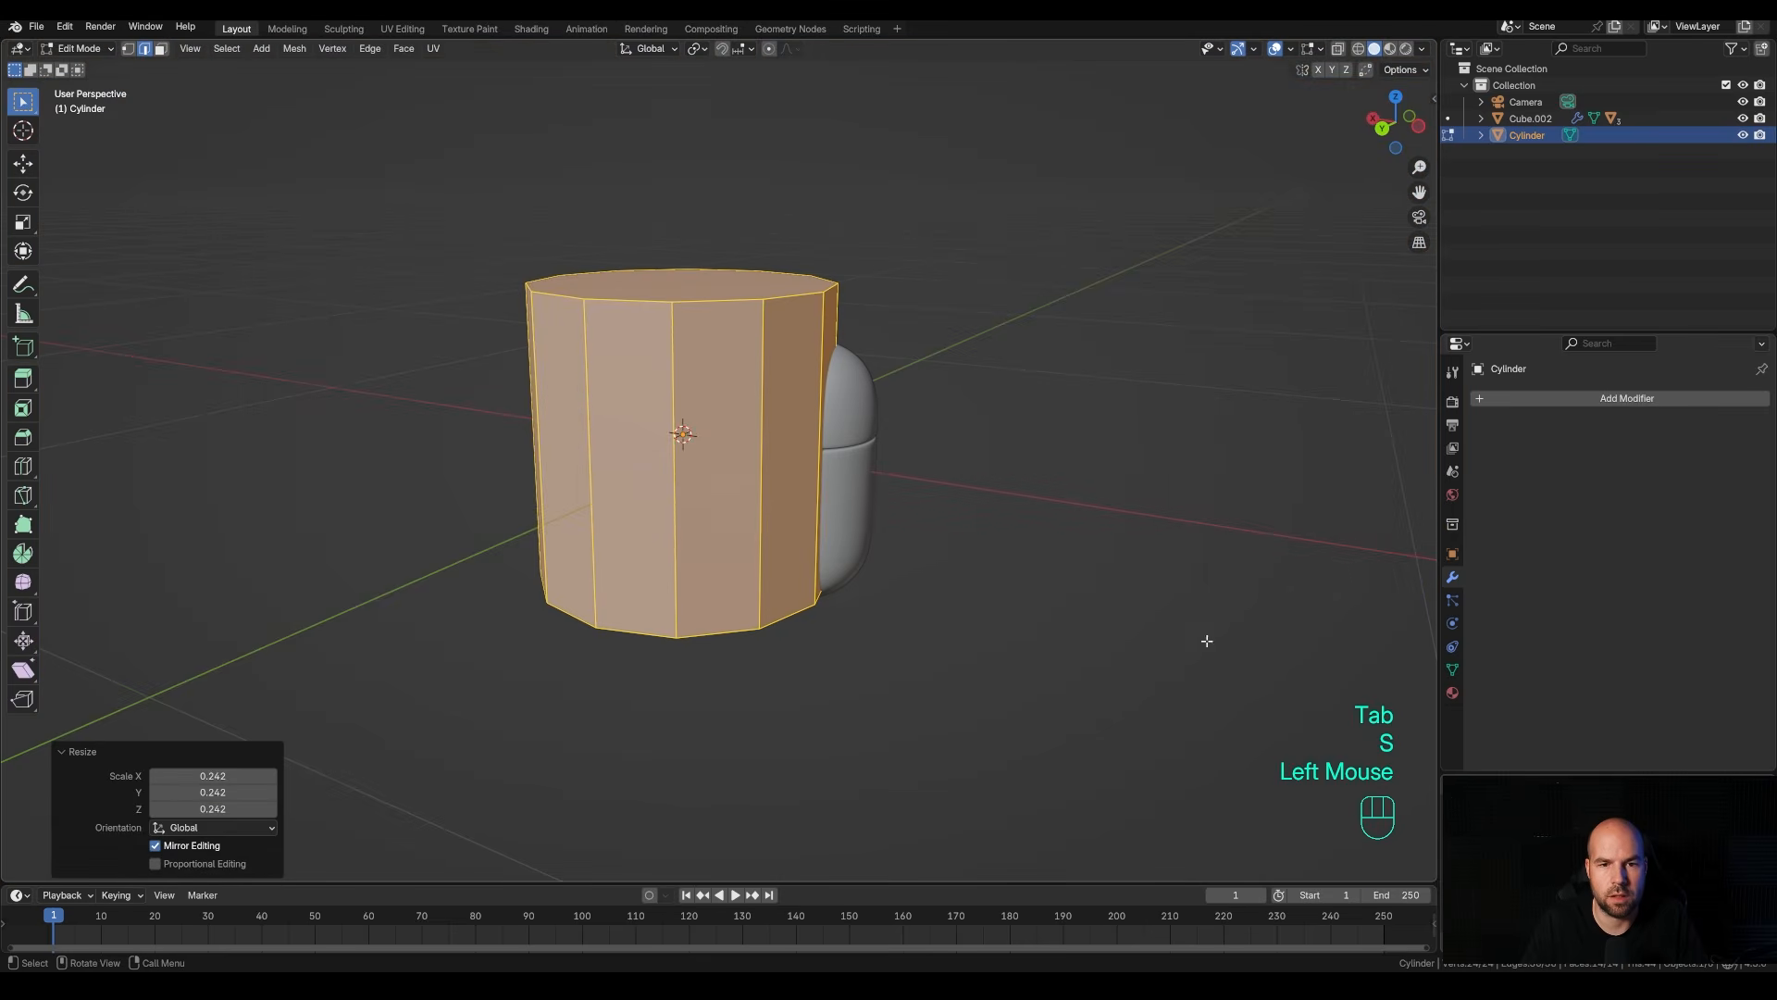
key(s)
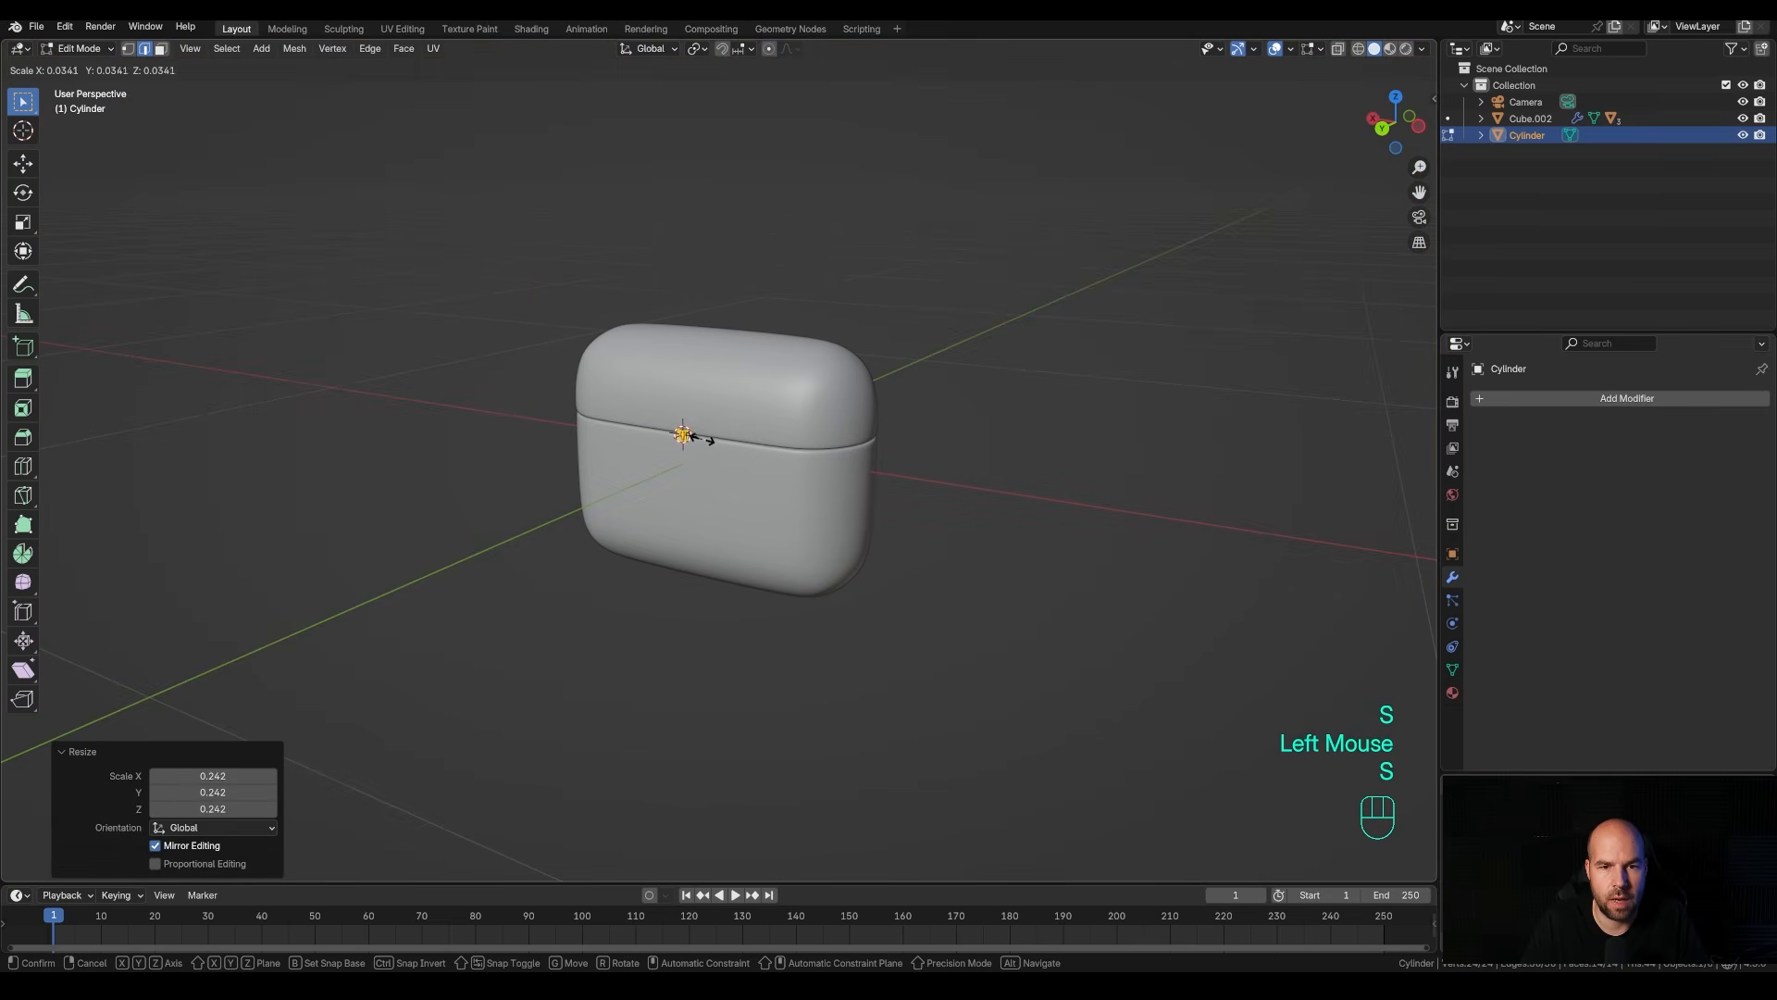
click(699, 439)
scroll(771, 480, up, 2)
Rotate the cylinder's mesh 90° about the Y axis.
key(r)
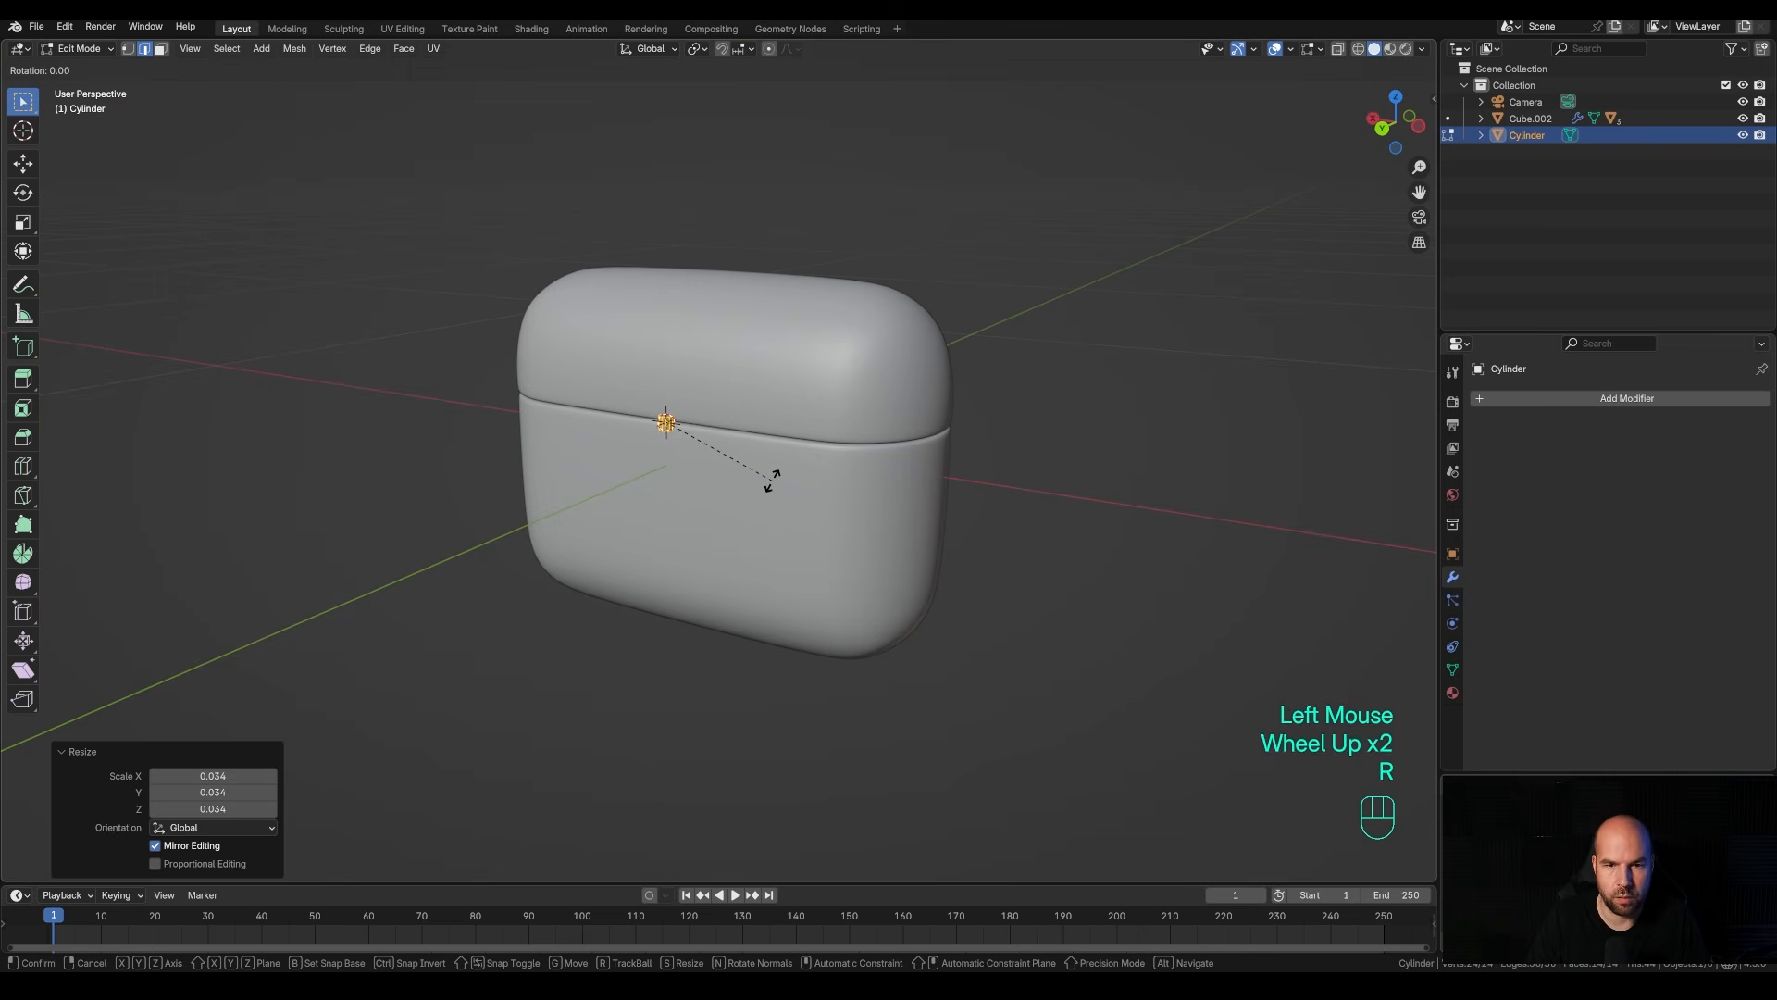
key(y)
key(KP_9)
key(KP_0)
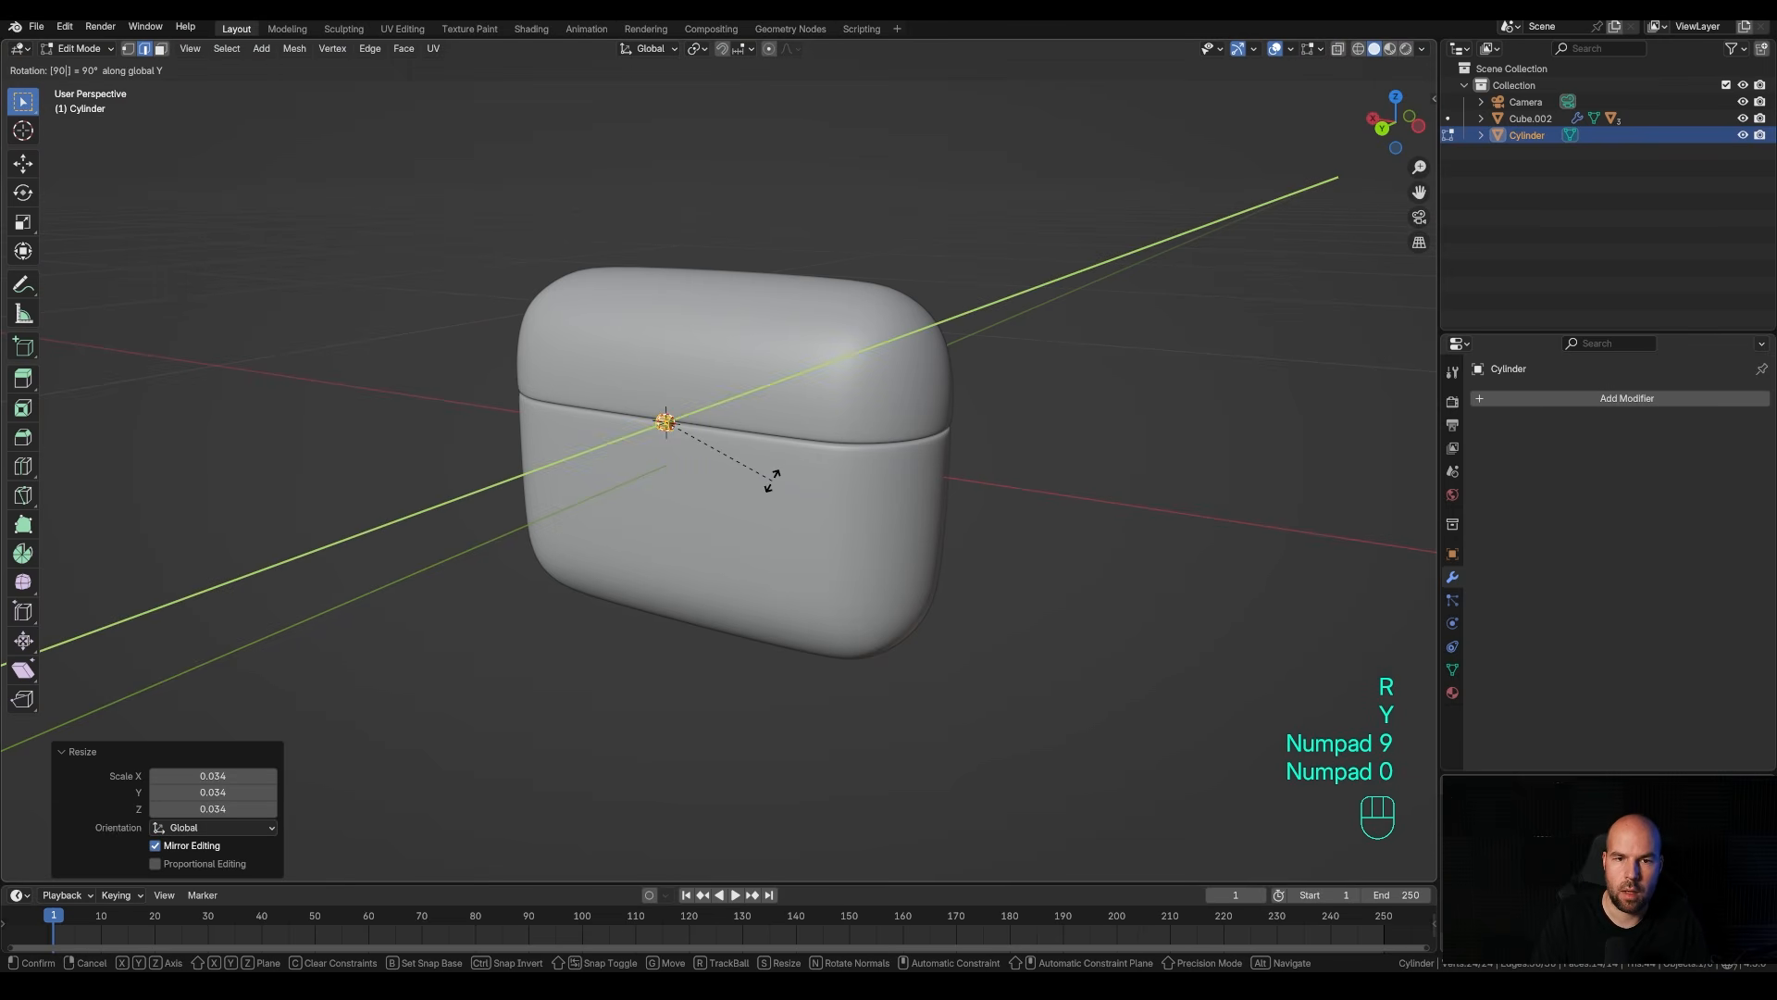
key(KP_Enter)
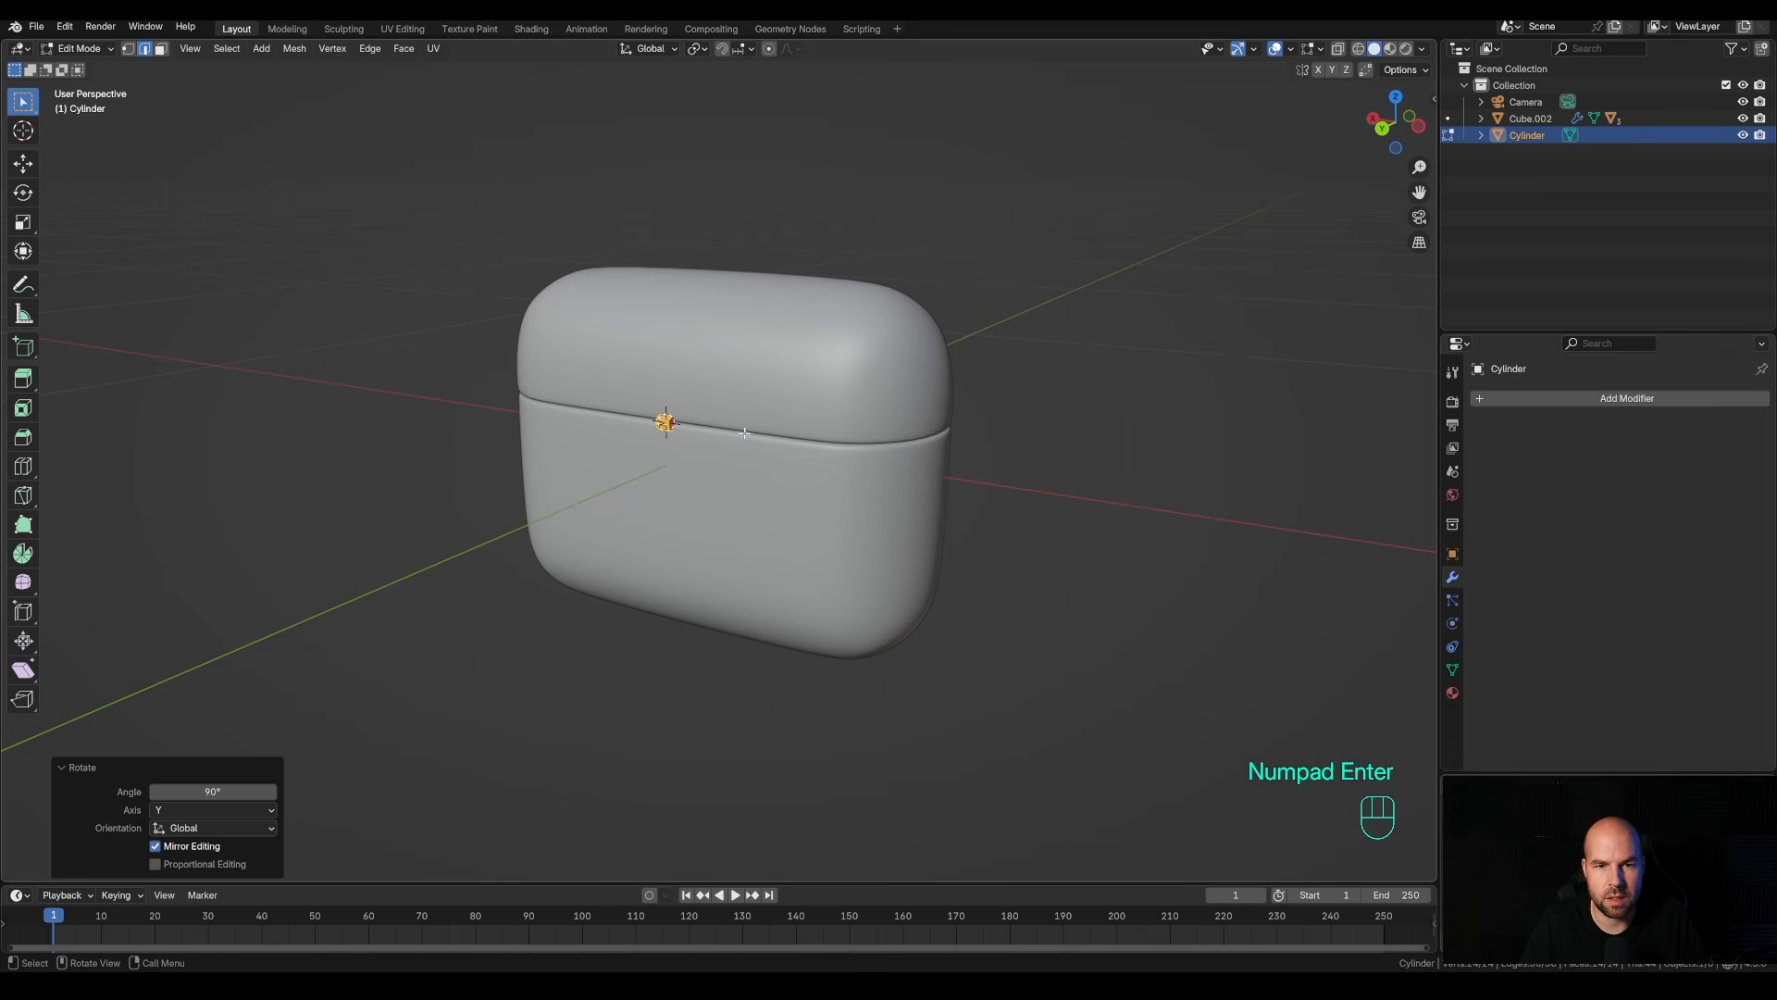
Stretch the cylinder along X by about 19.8 to form a hinge rod, and switch to face selection.
key(s)
key(x)
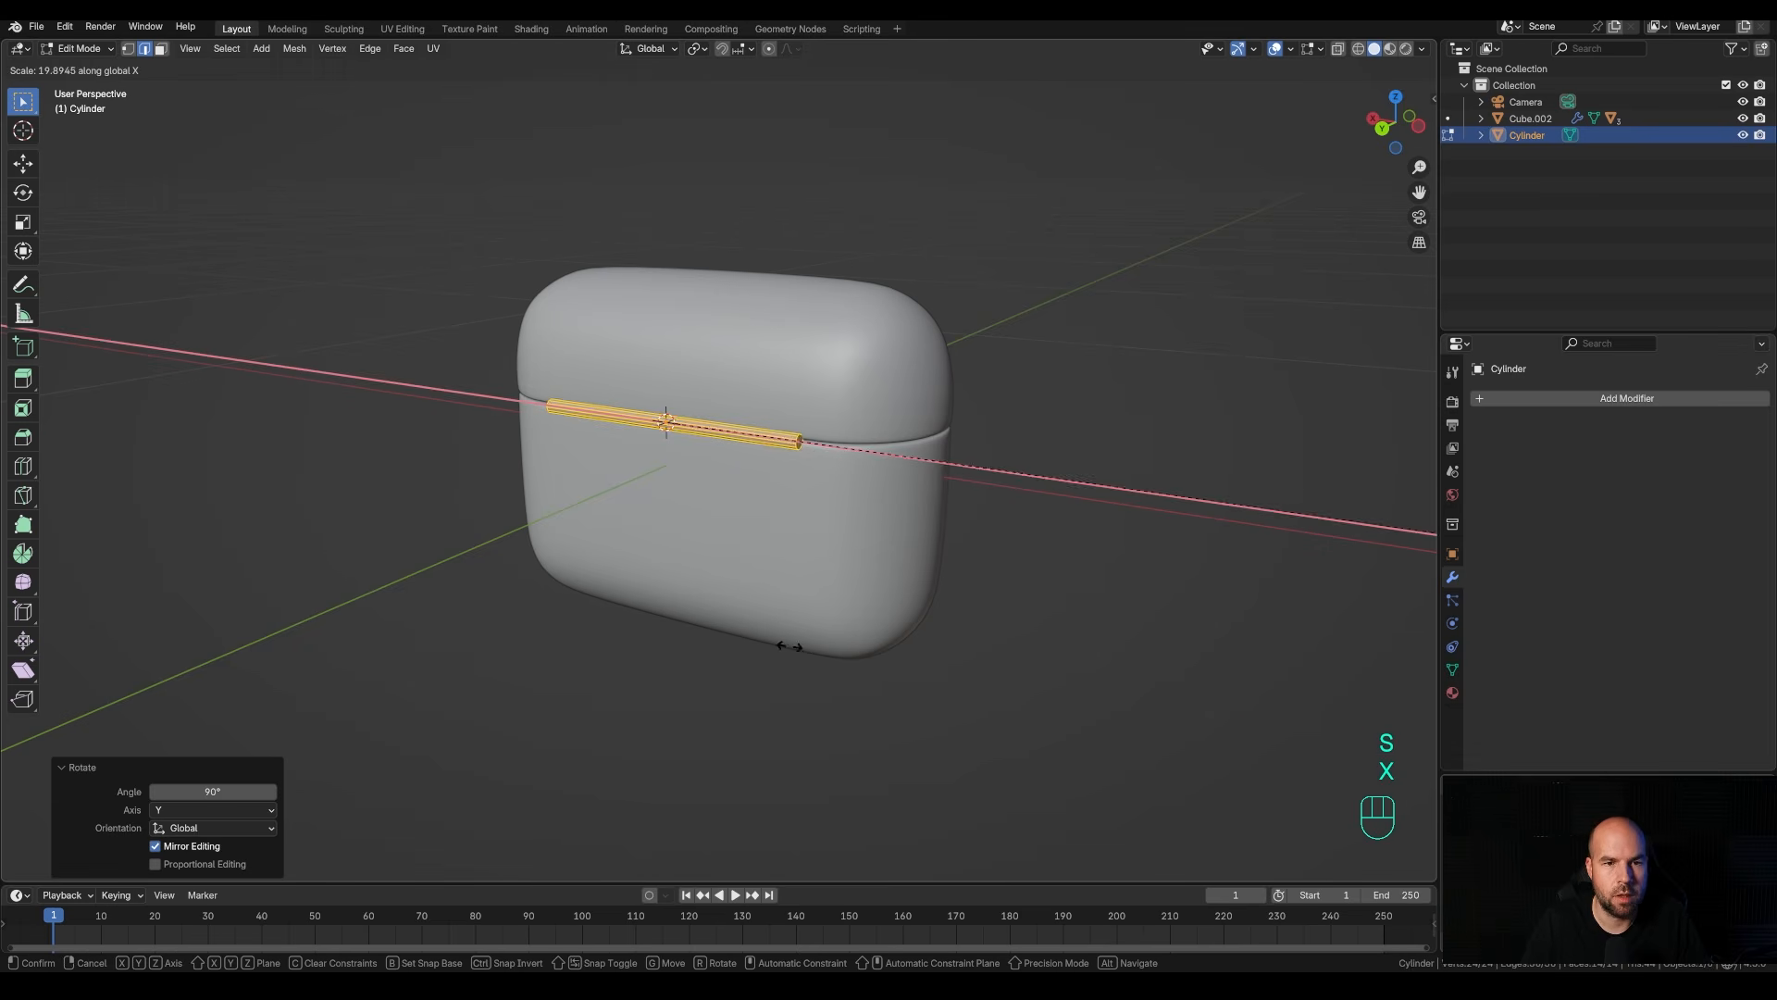
click(786, 622)
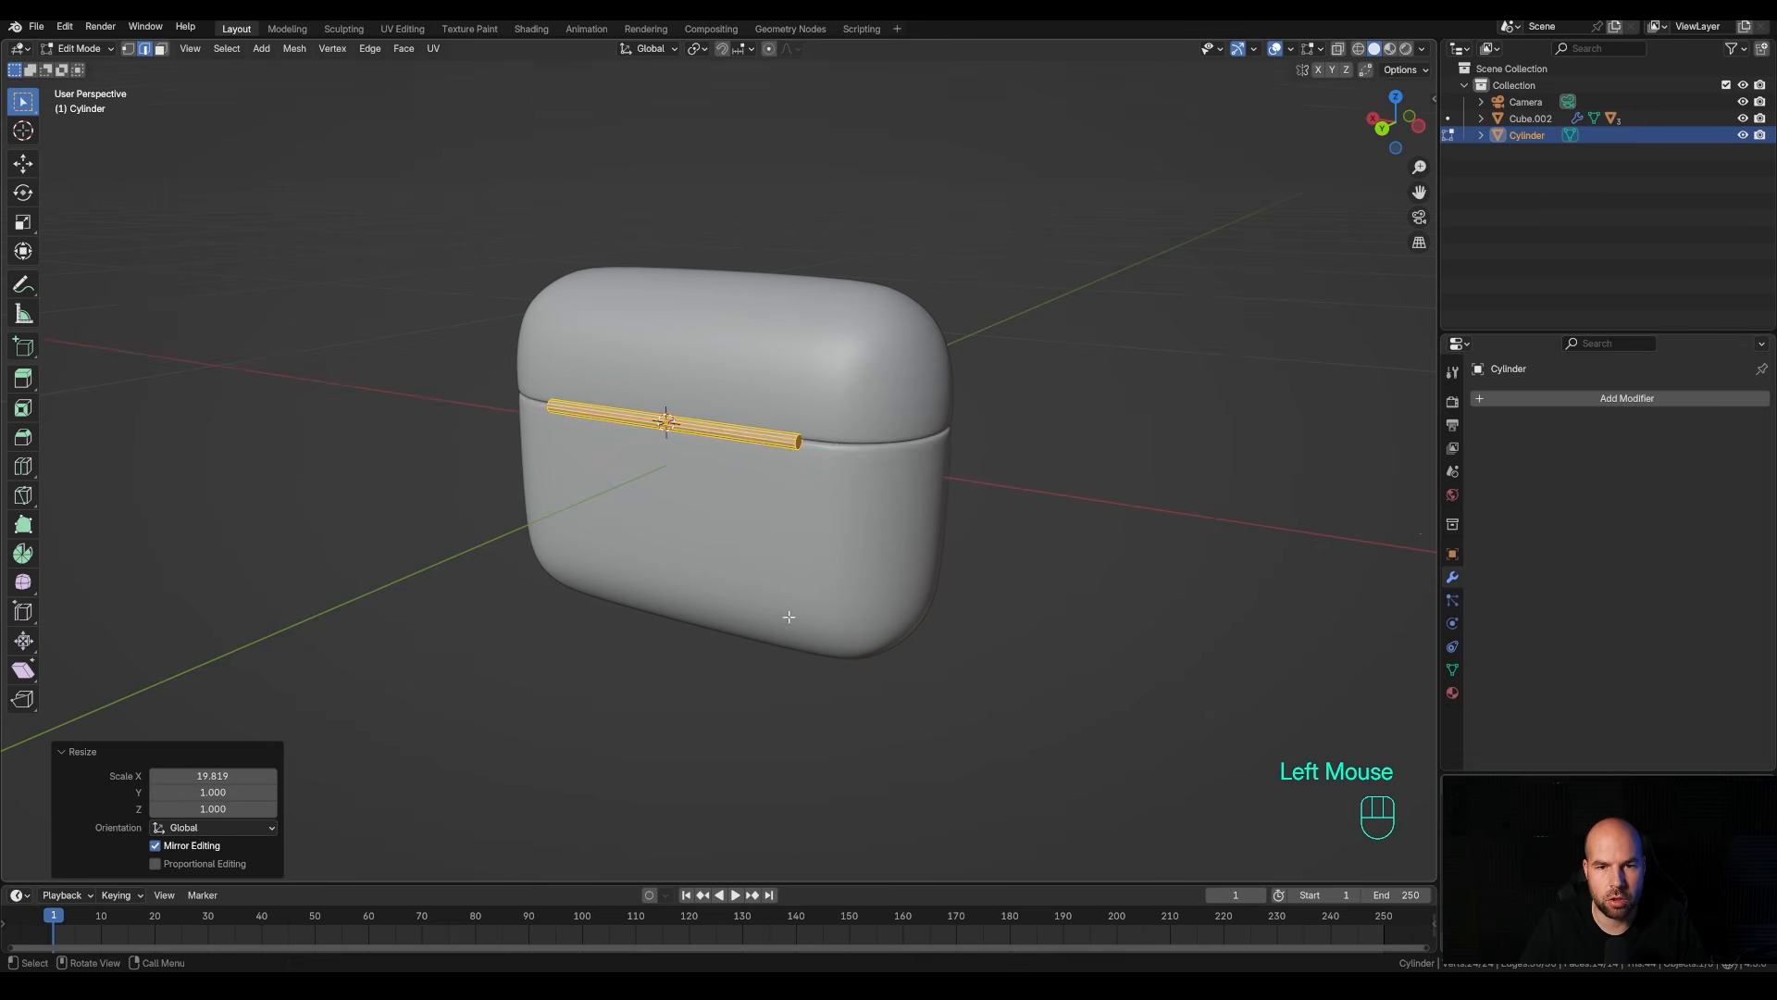
scroll(786, 500, up, 2)
key(3)
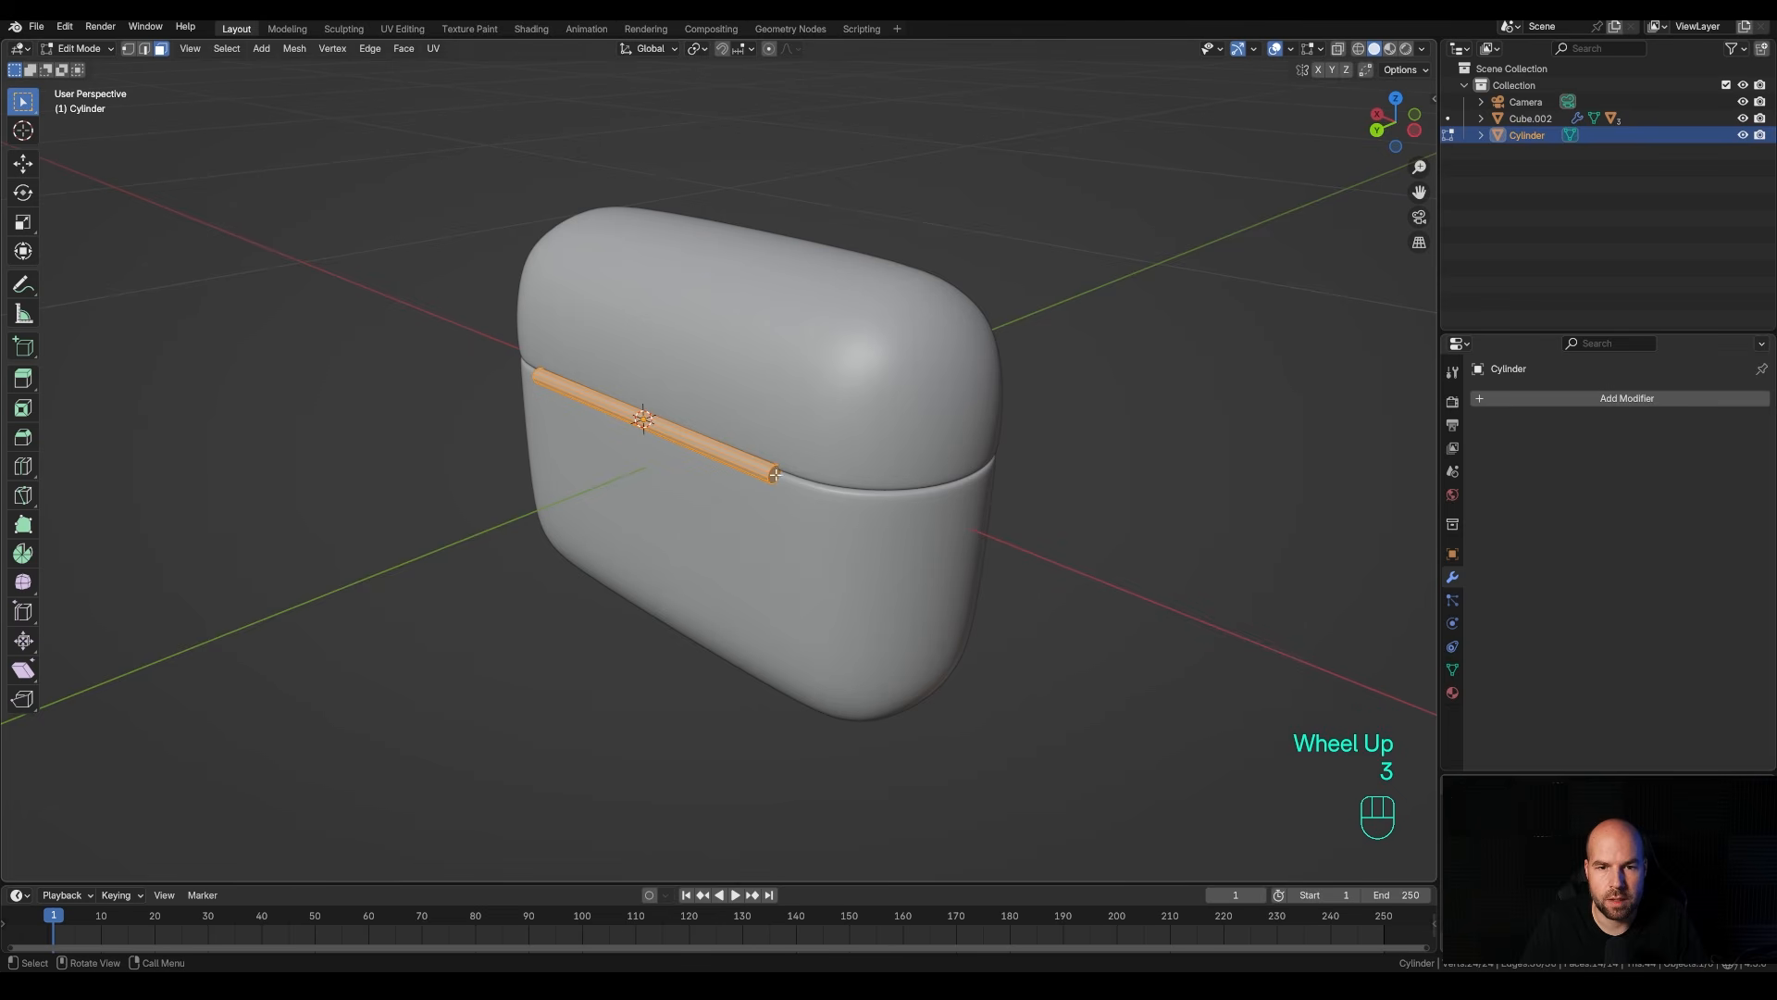
Bevel the hinge rod's two end faces with an offset of about 0.003 m and 2 segments.
click(786, 500)
middle_drag(786, 500, 736, 520)
shift+click(686, 486)
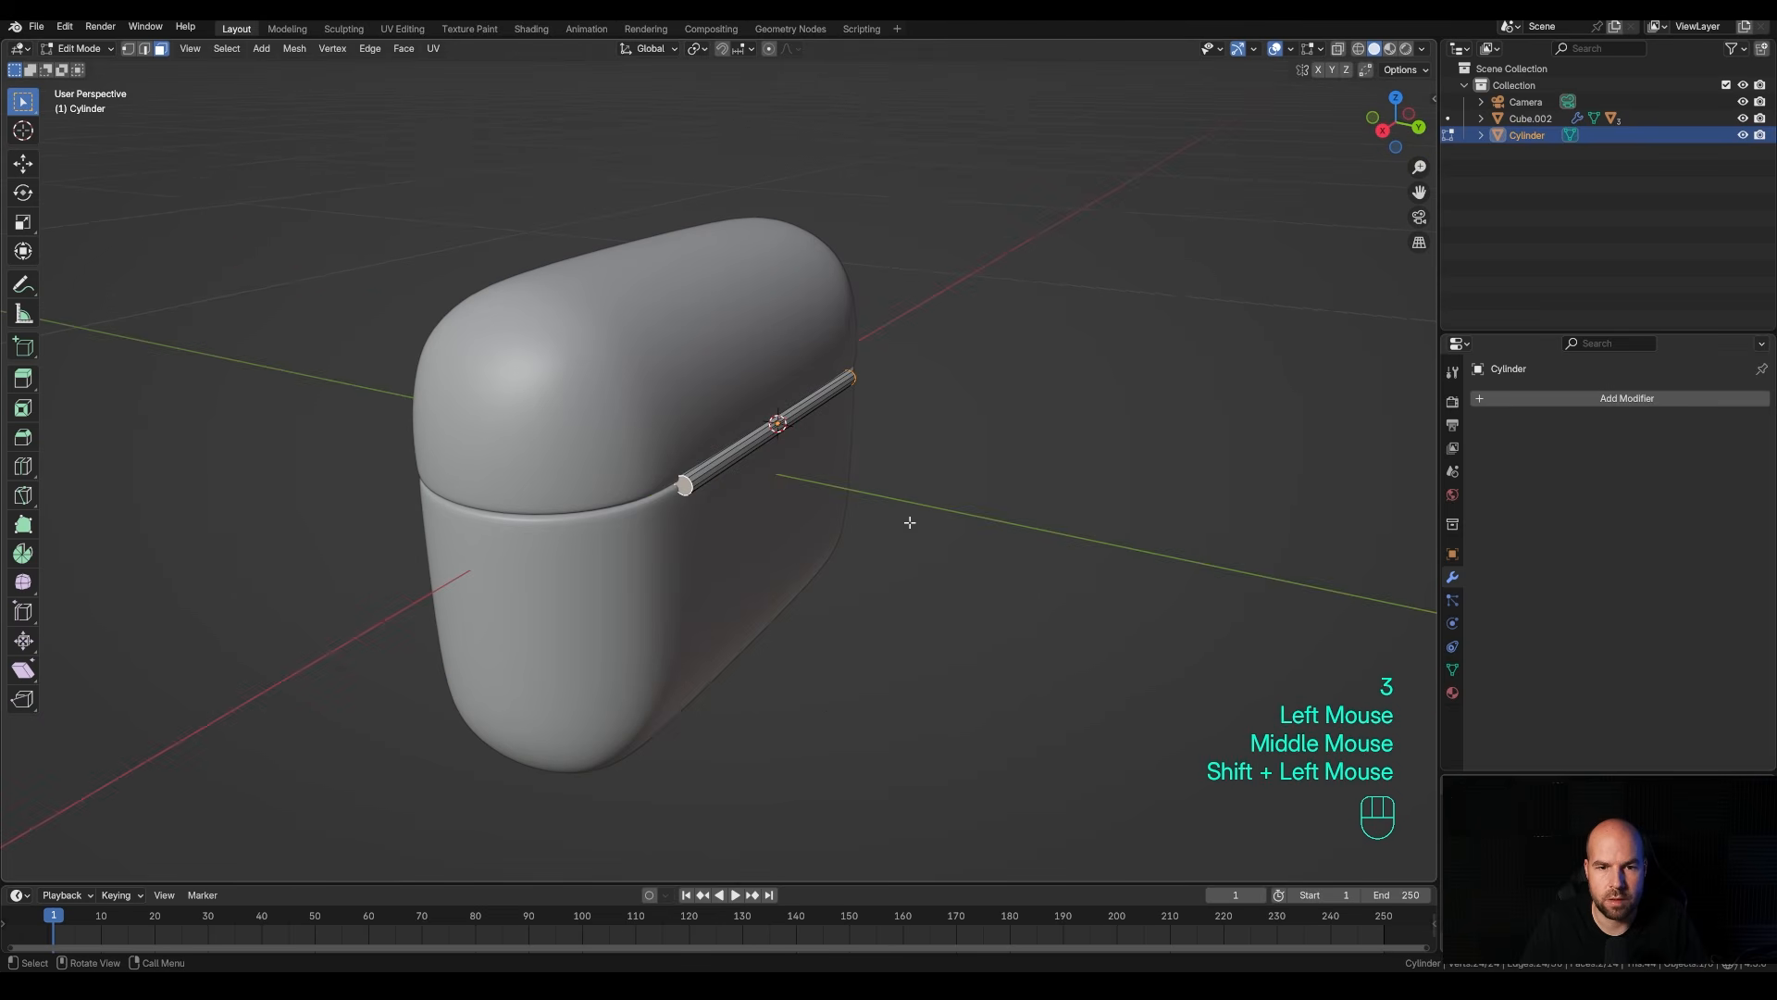
key(ctrl+b)
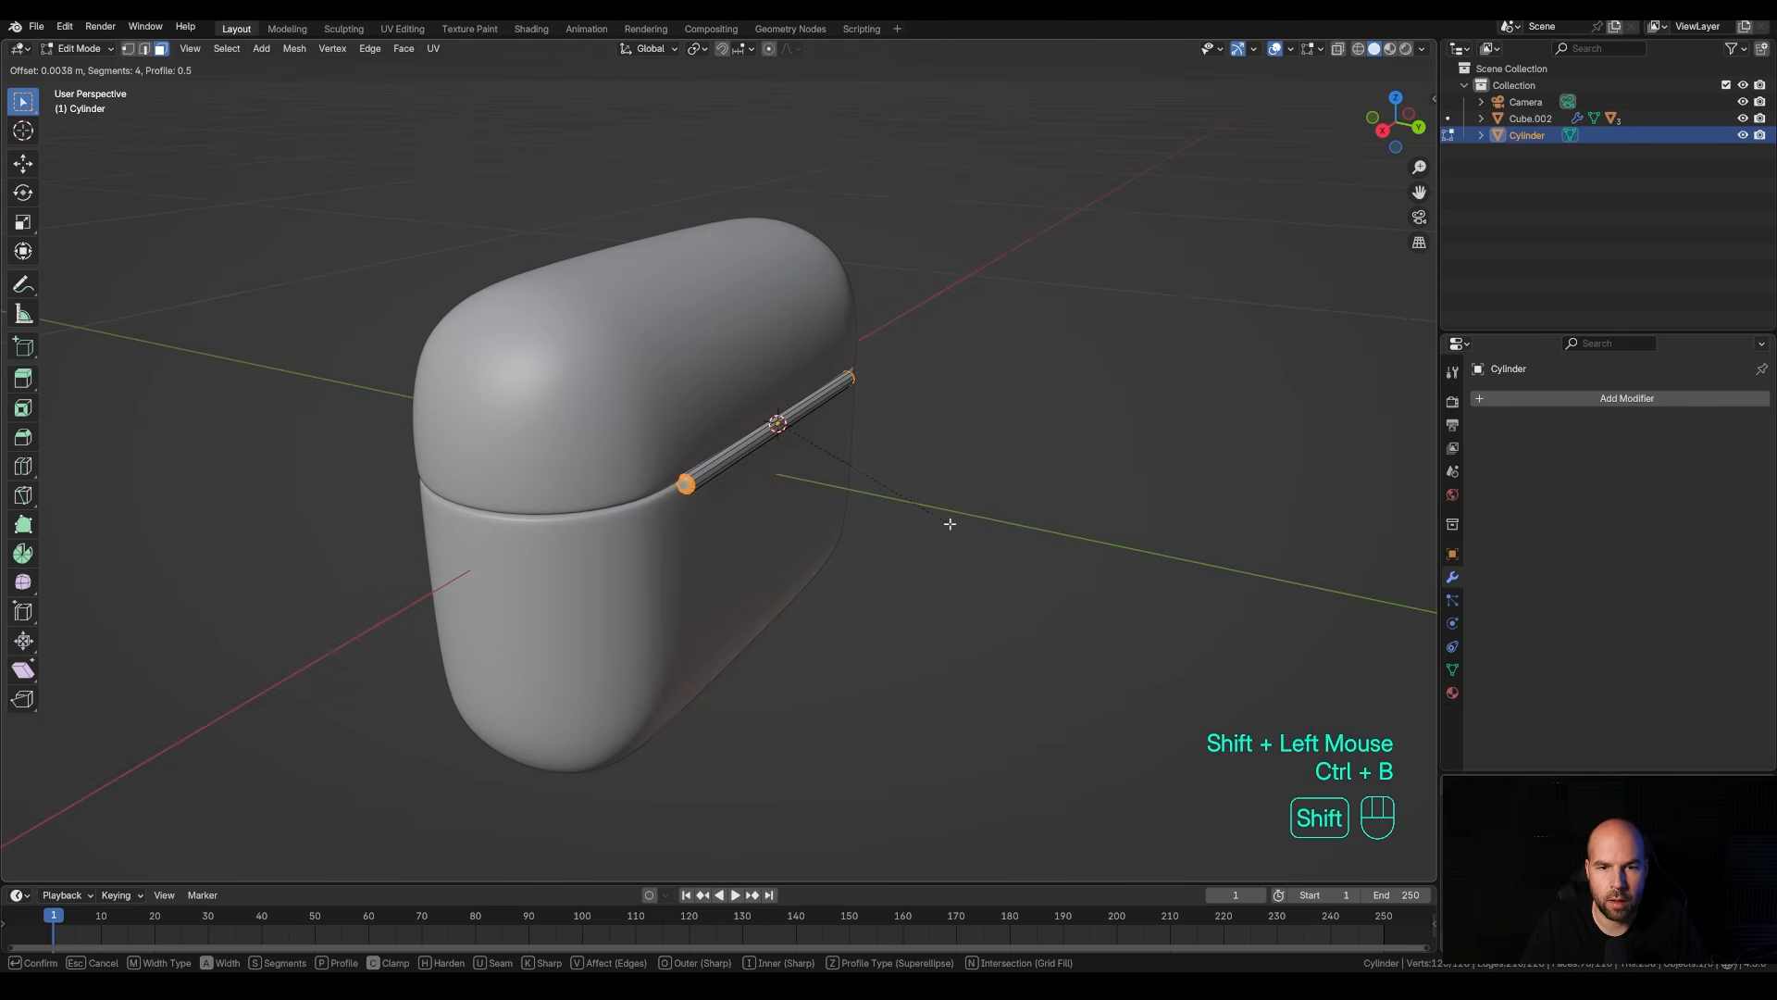
shift+scroll(955, 523, down, 3)
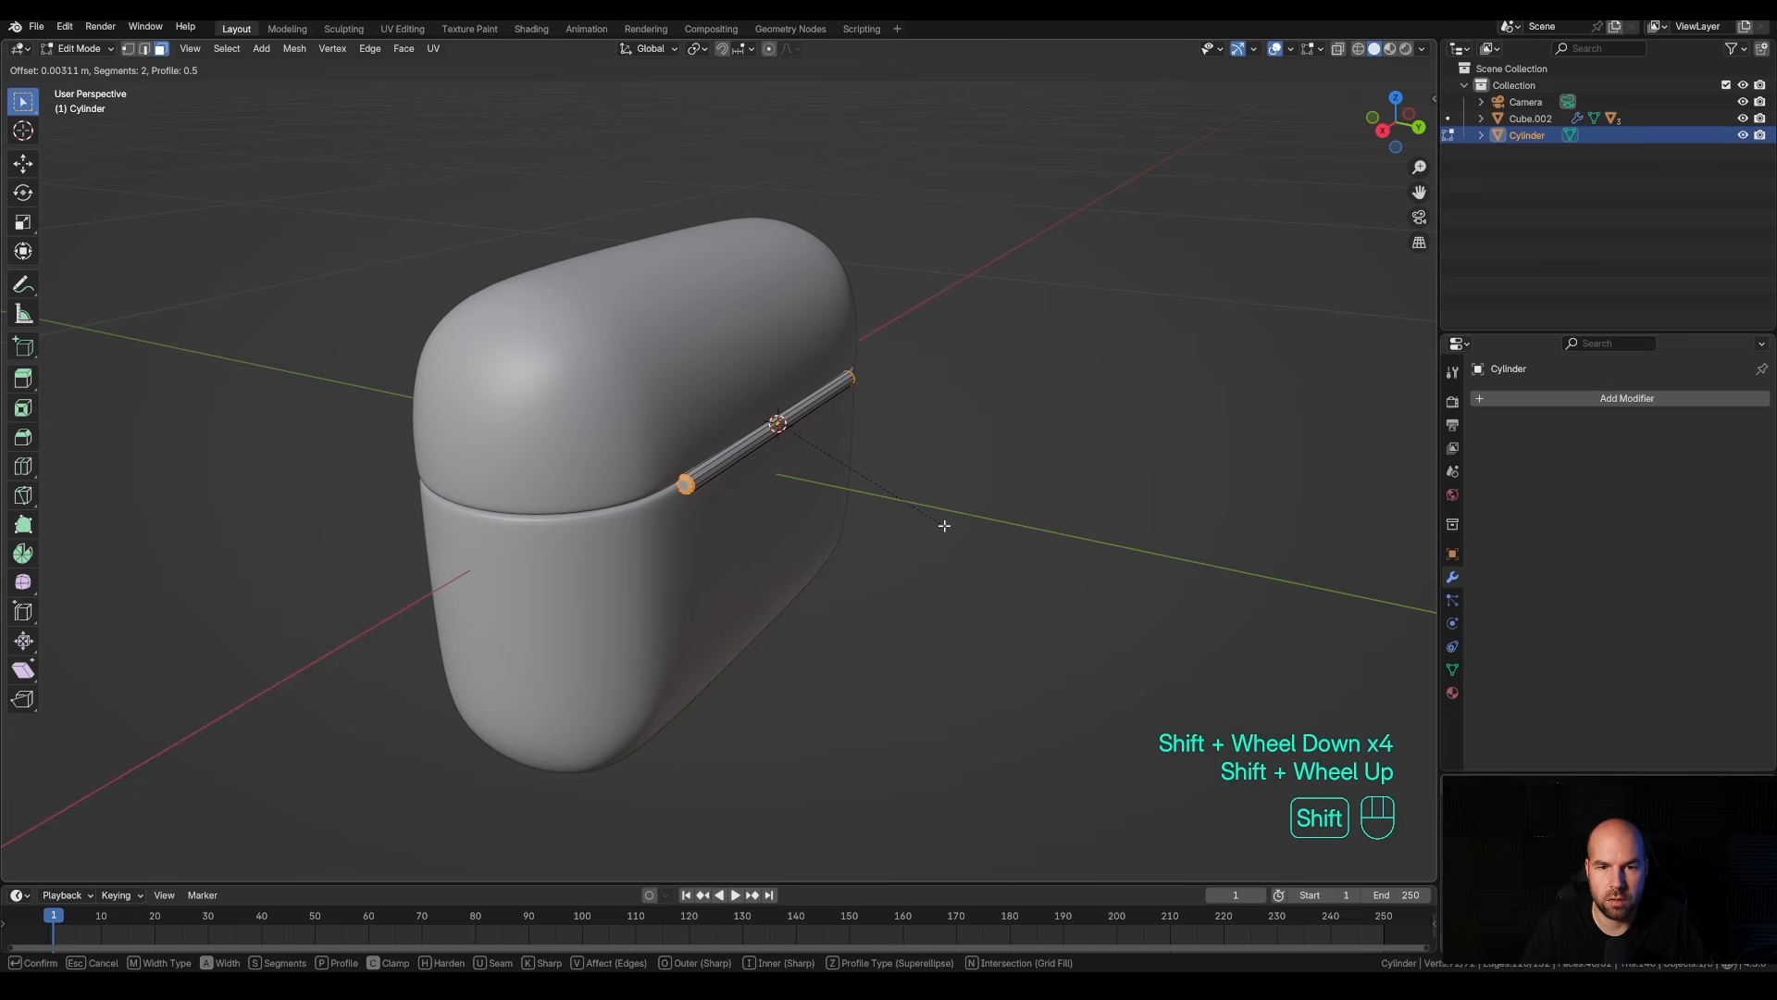
shift+click(938, 525)
Add four evenly spaced loop cuts around the hinge rod without sliding them.
middle_drag(936, 523, 666, 430)
key(ctrl+r)
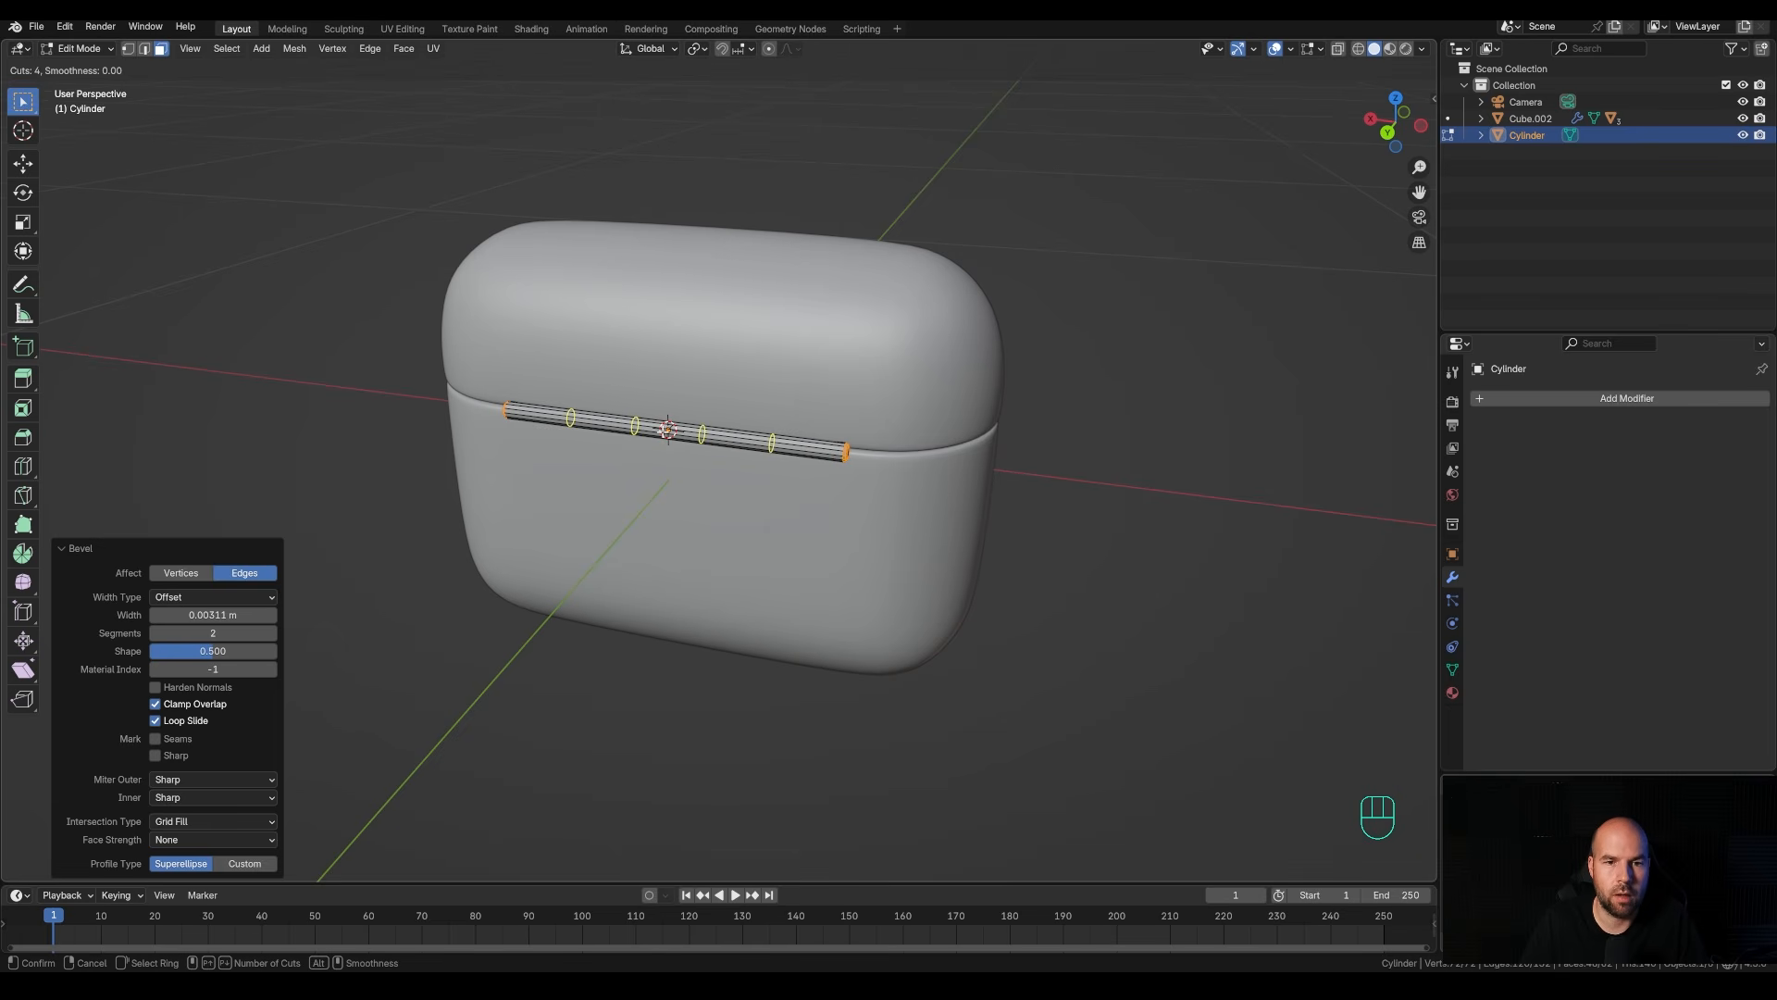
click(666, 430)
right_click(678, 560)
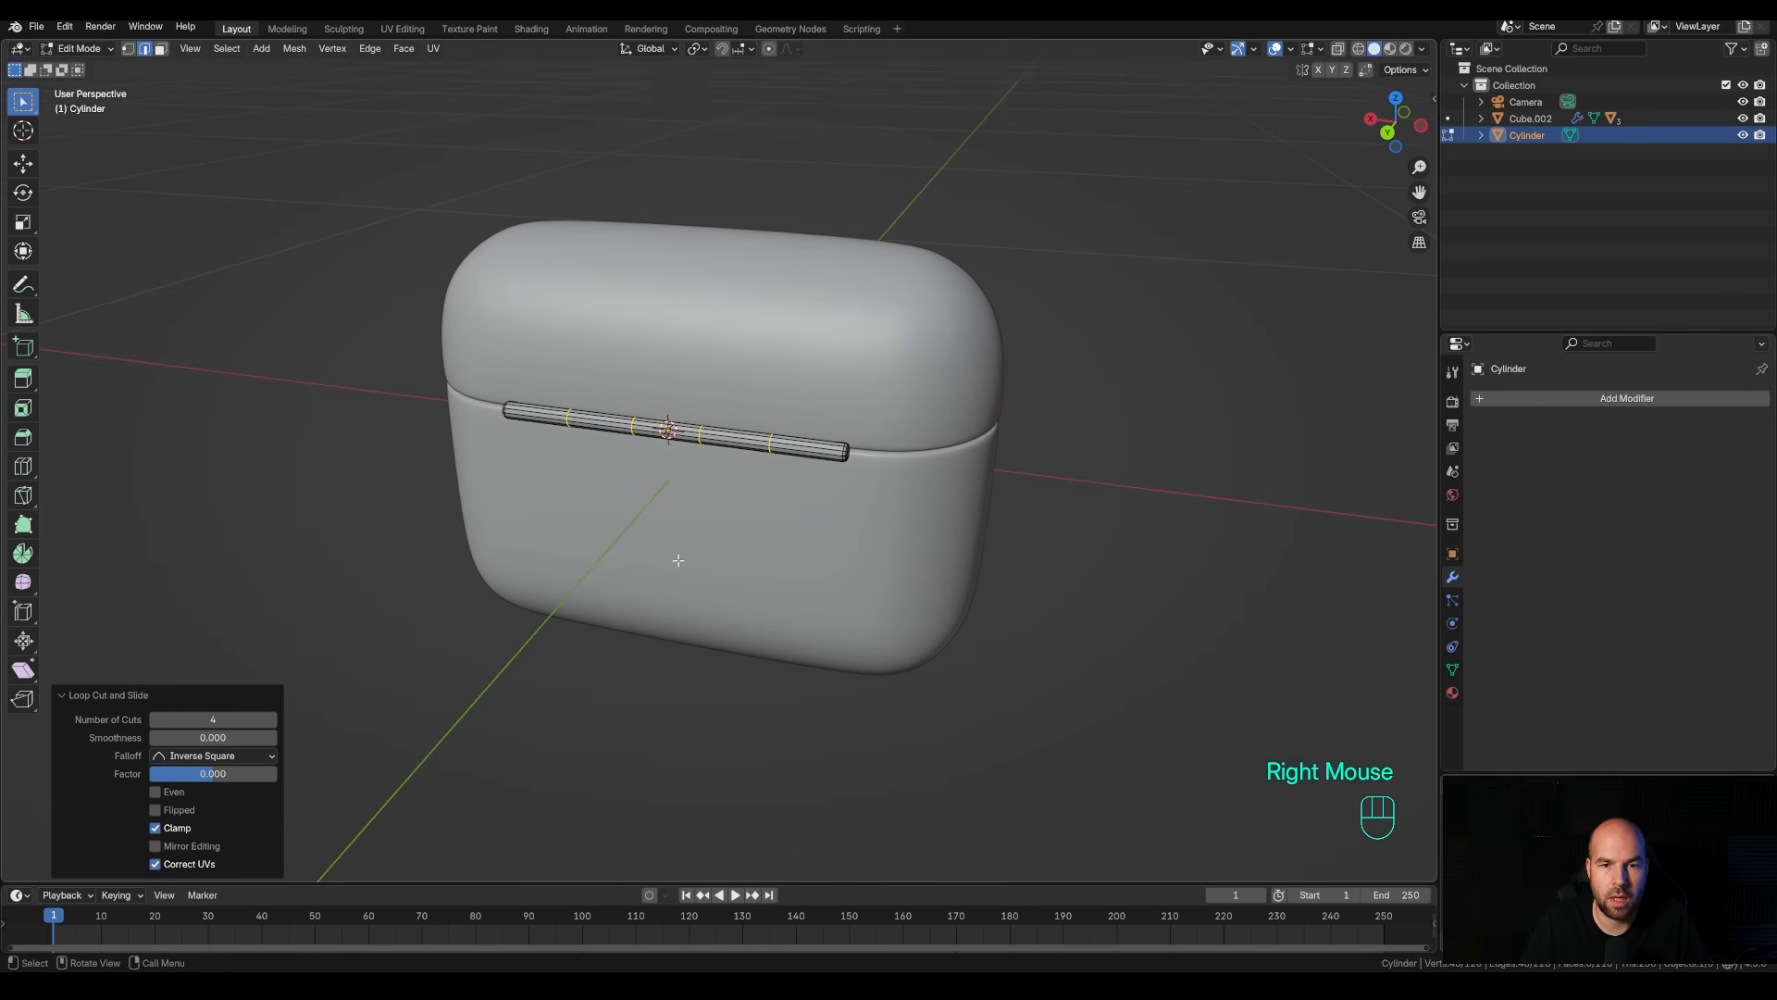
Return to Object Mode and apply smooth shading to the hinge rod.
key(Tab)
right_click(791, 456)
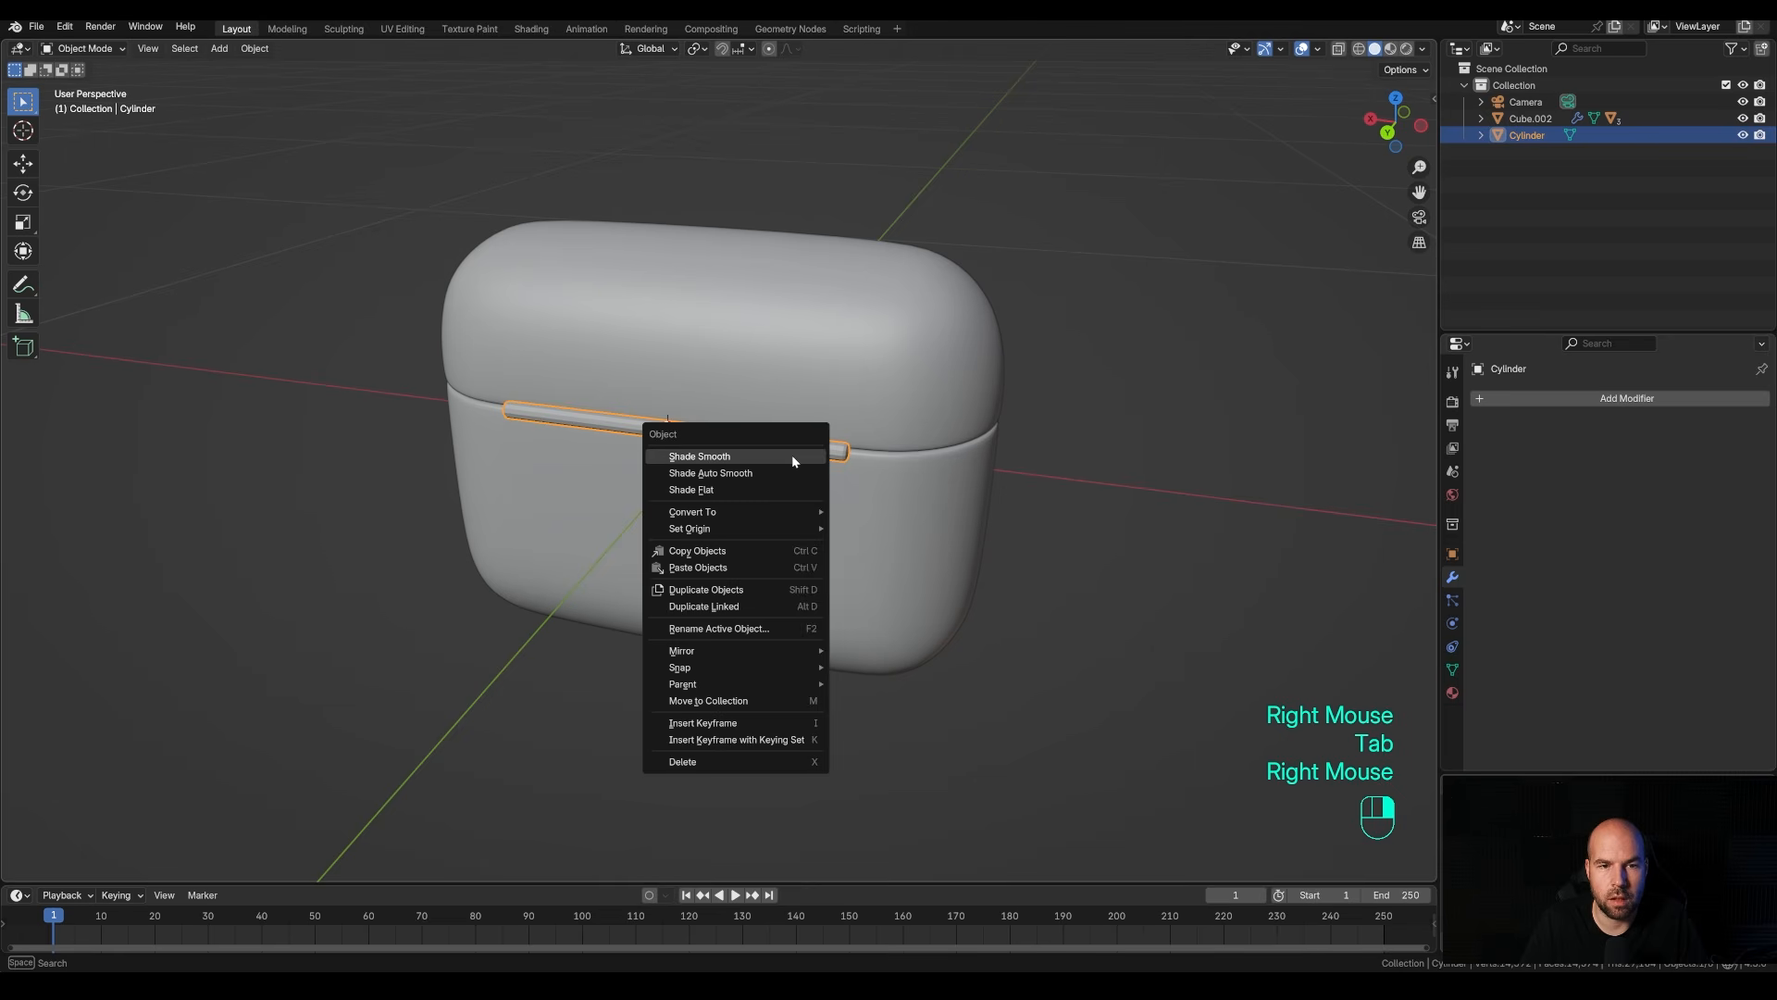
click(792, 457)
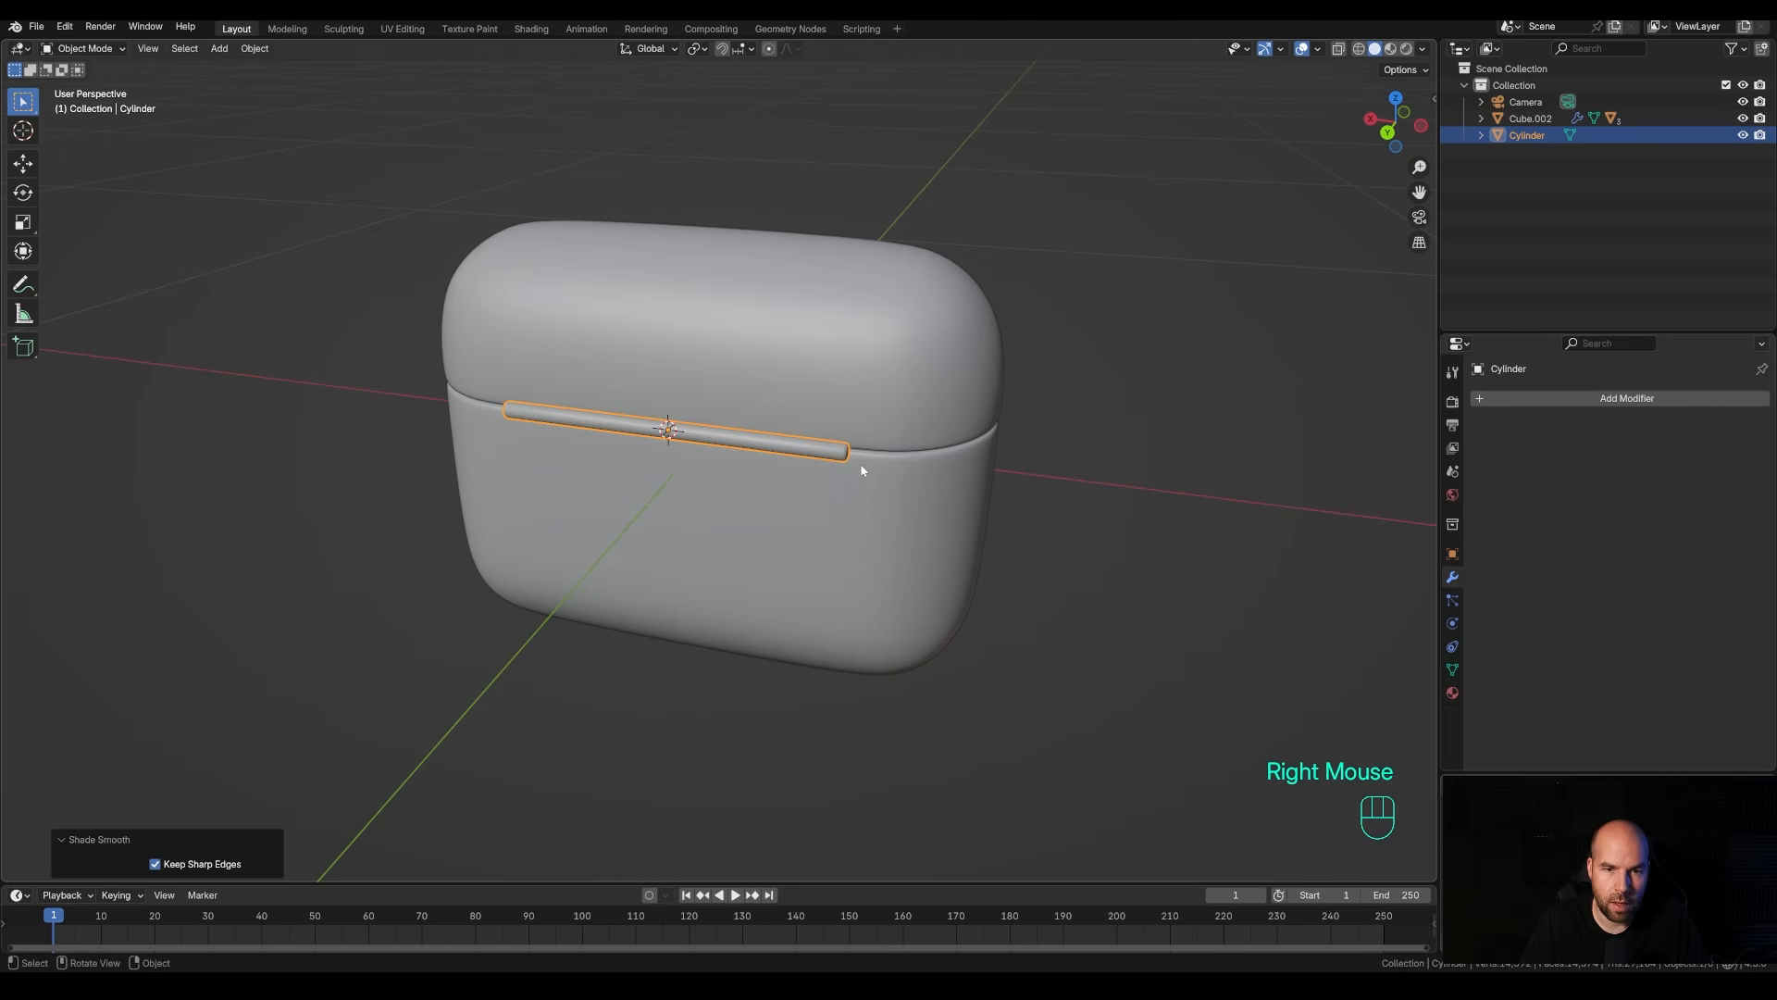
Move the hinge rod about 0.003 m into the case along Y and scale it to about 0.737.
middle_drag(861, 470, 714, 483)
key(g)
key(y)
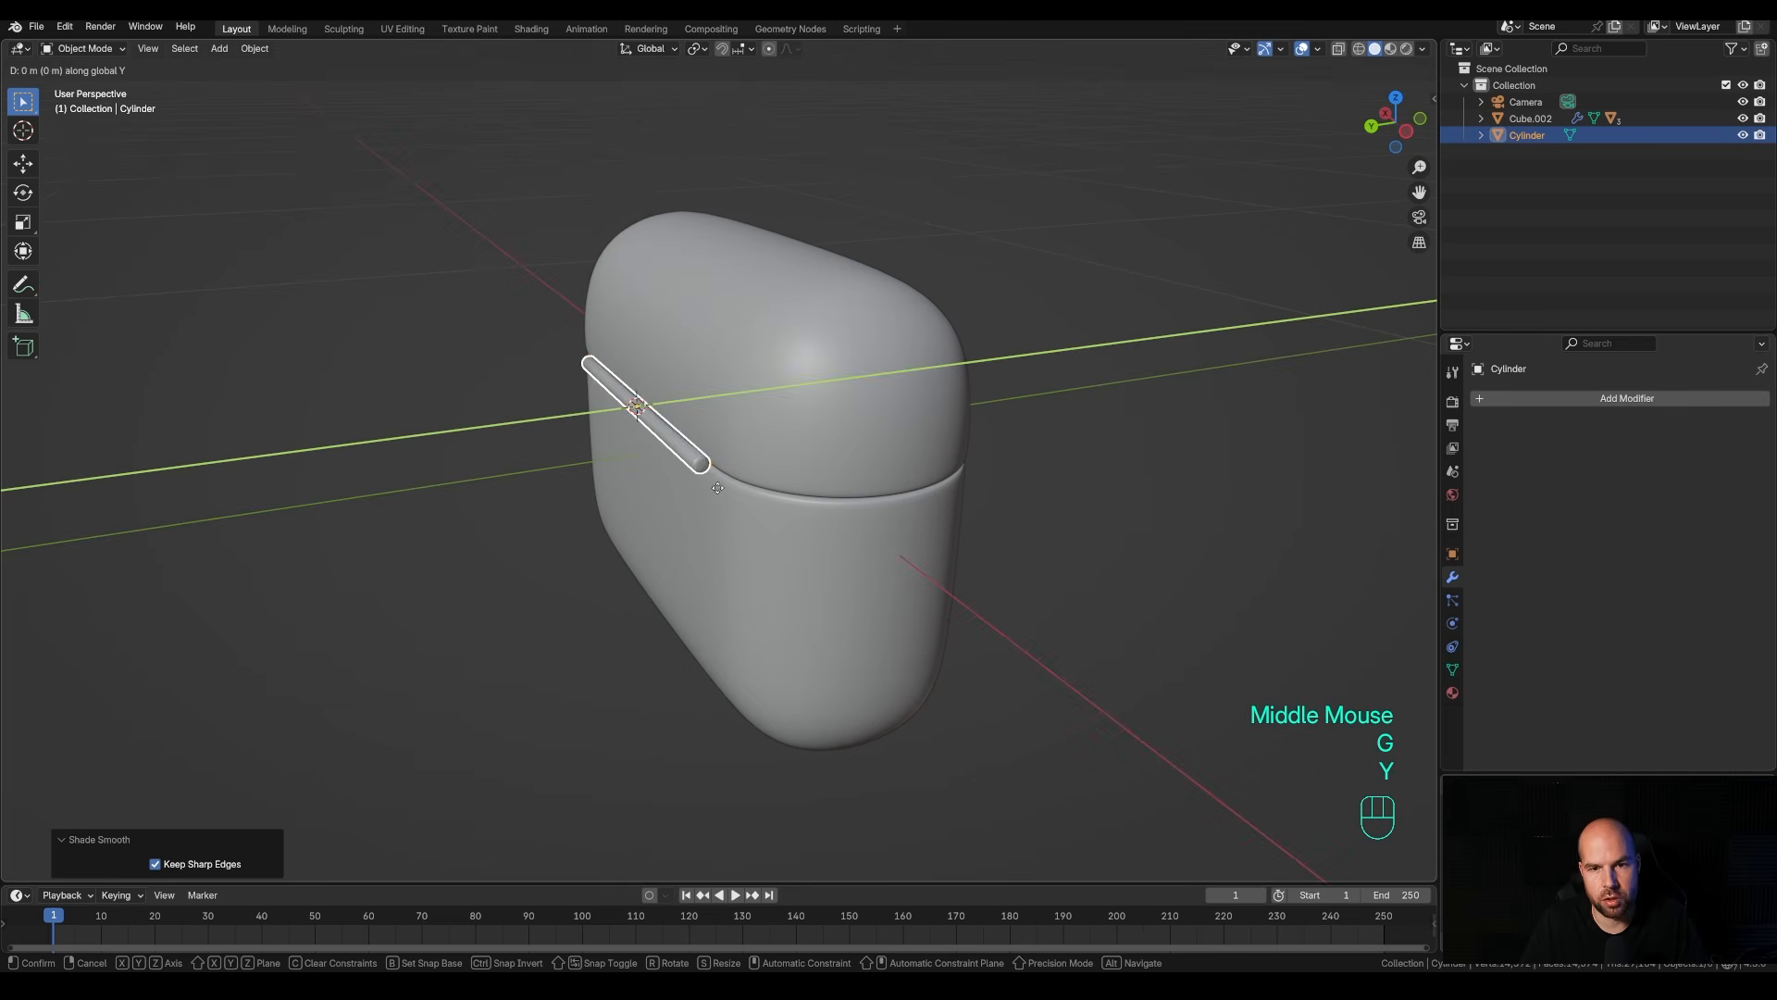
key(shift)
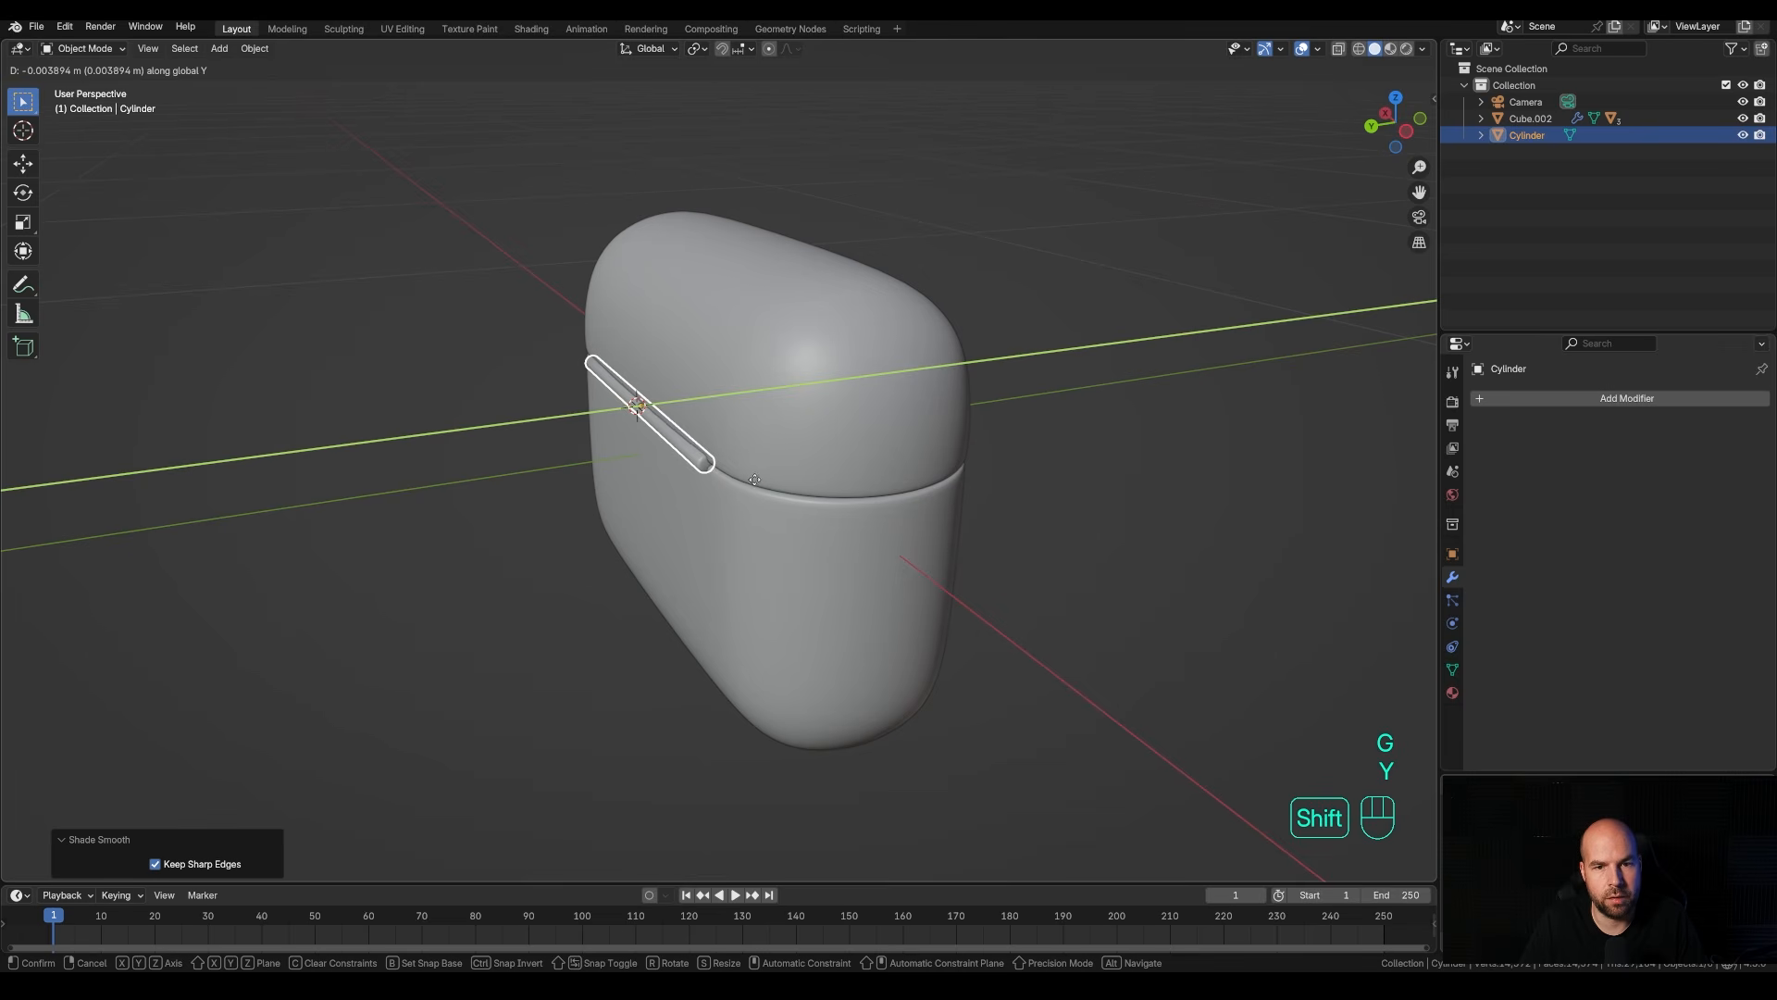
shift+click(750, 479)
key(s)
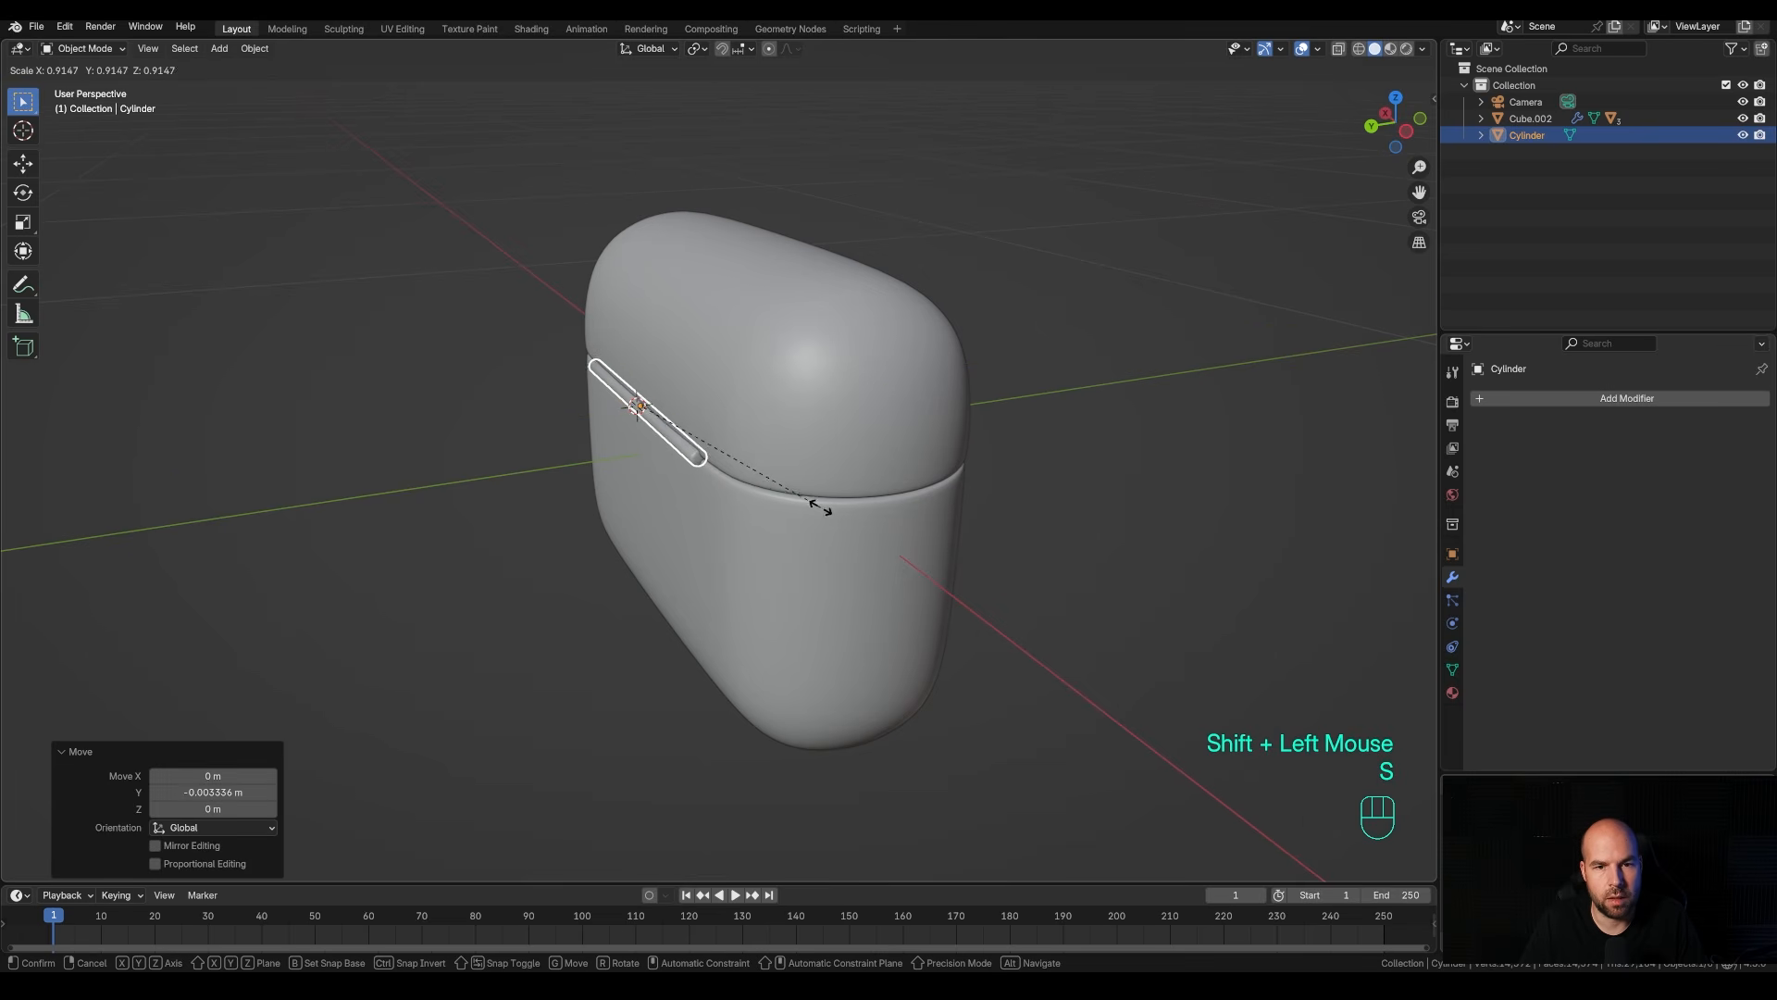
click(783, 501)
Parent the hinge rod to the case base using the Object parent type.
mouse_move(783, 500)
middle_down()
mouse_move(798, 524)
mouse_move(853, 511)
mouse_move(756, 521)
middle_up()
scroll(690, 416, down, 2)
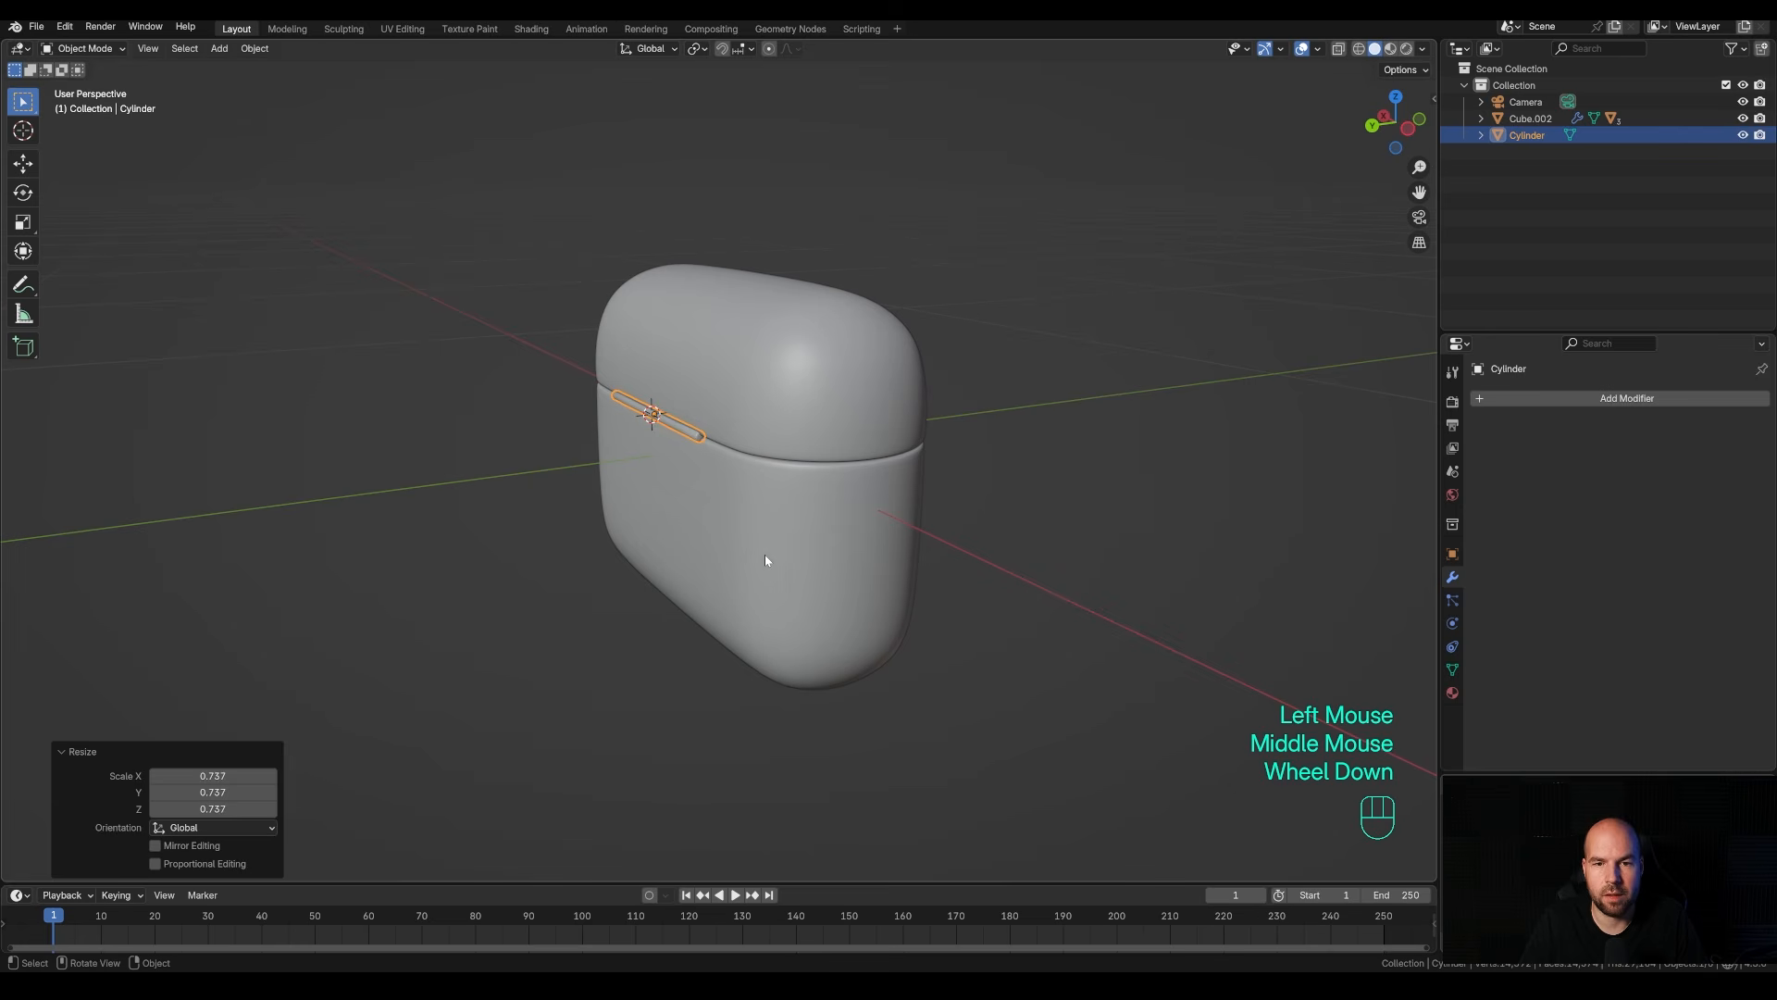
shift+click(829, 539)
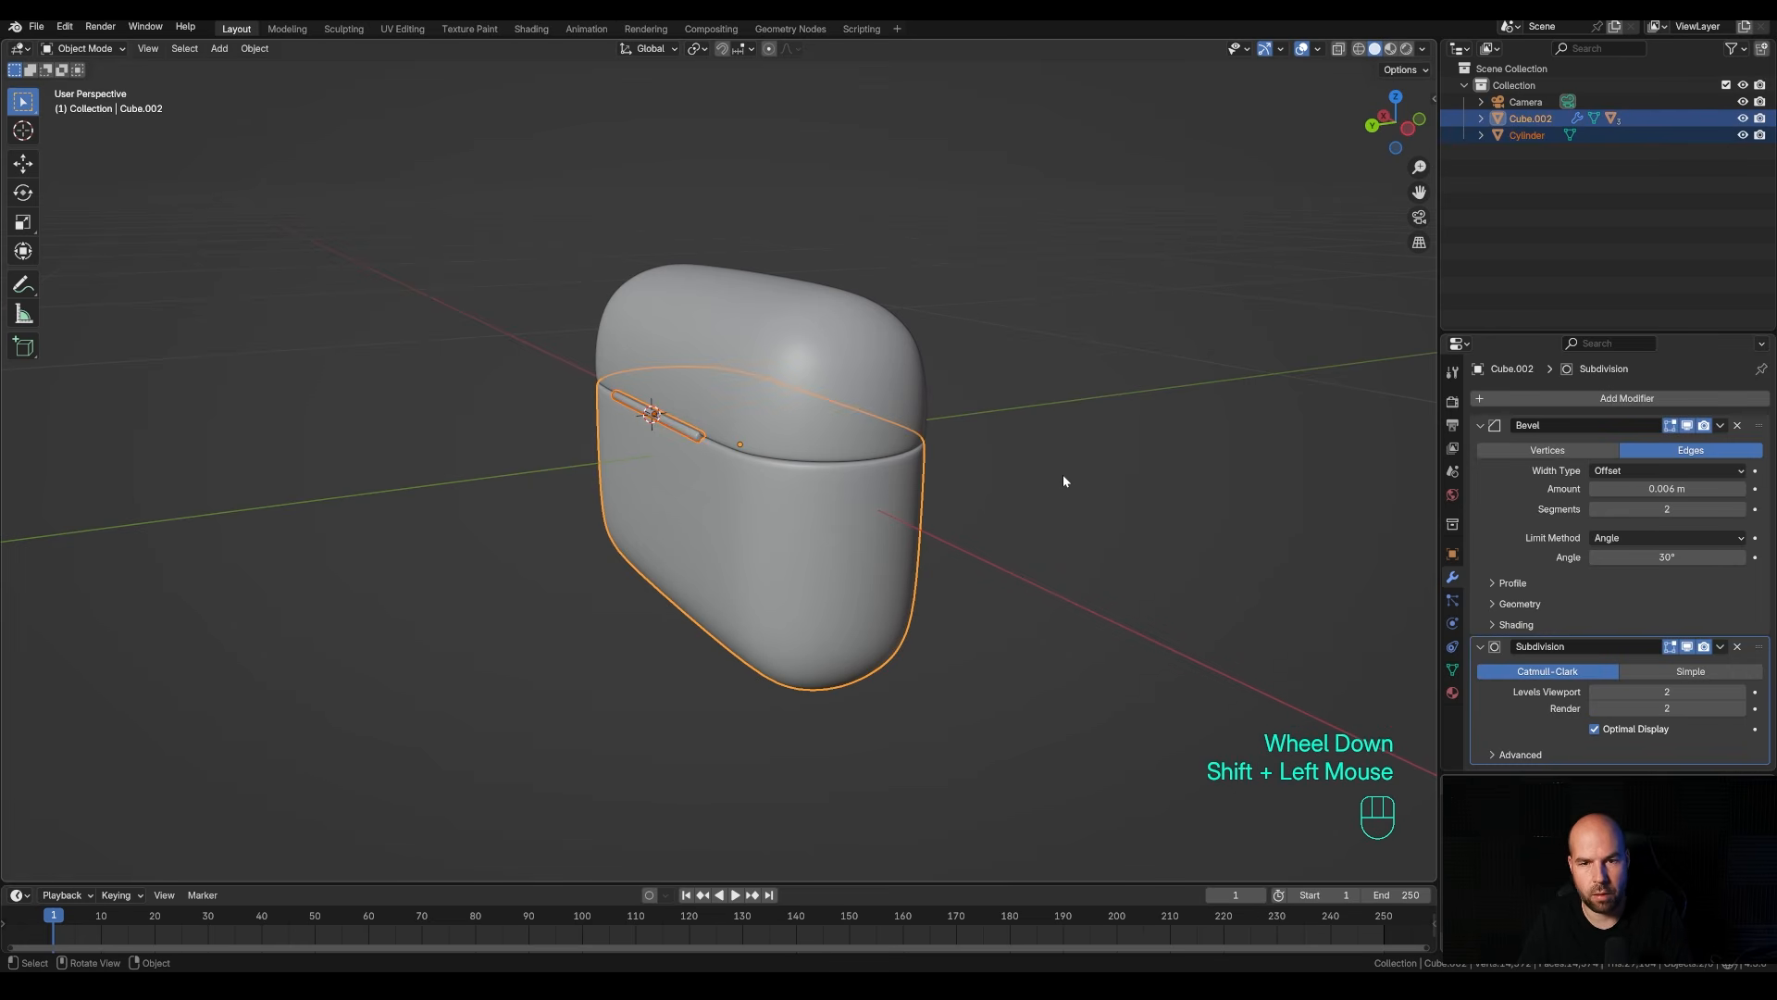
key(ctrl+p)
click(1063, 477)
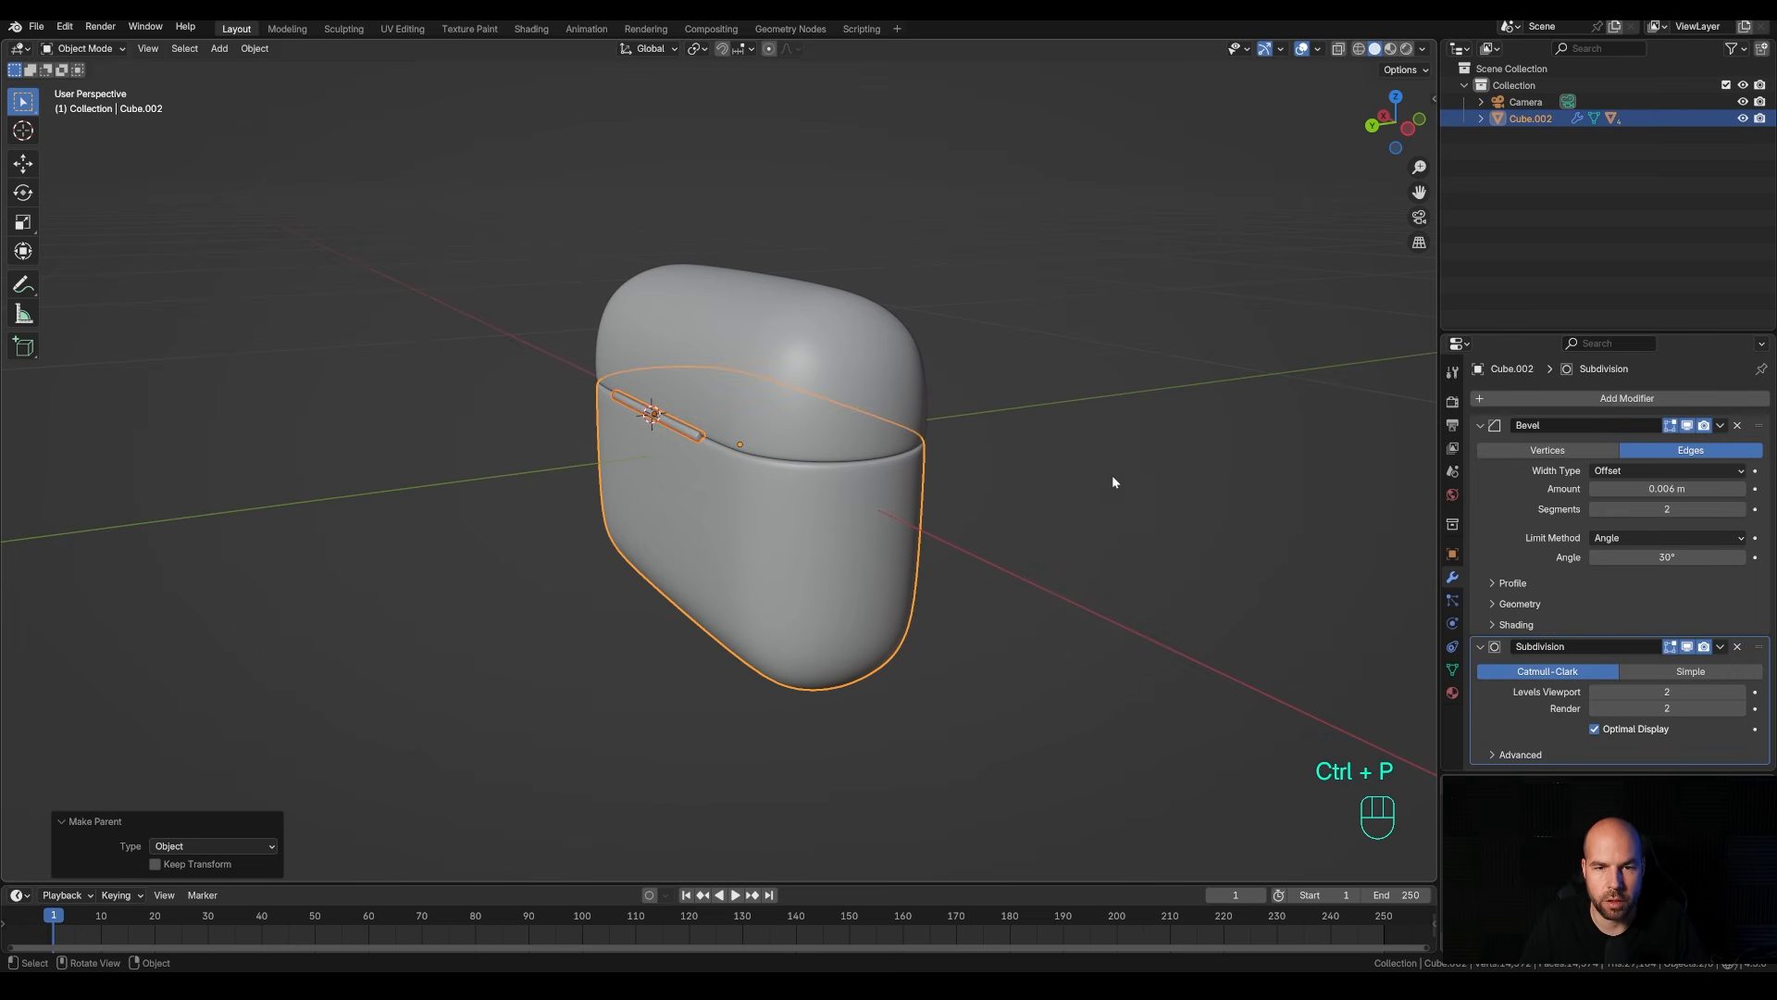
Switch to the camera view and lock the camera to the view.
middle_drag(1151, 475, 1040, 489)
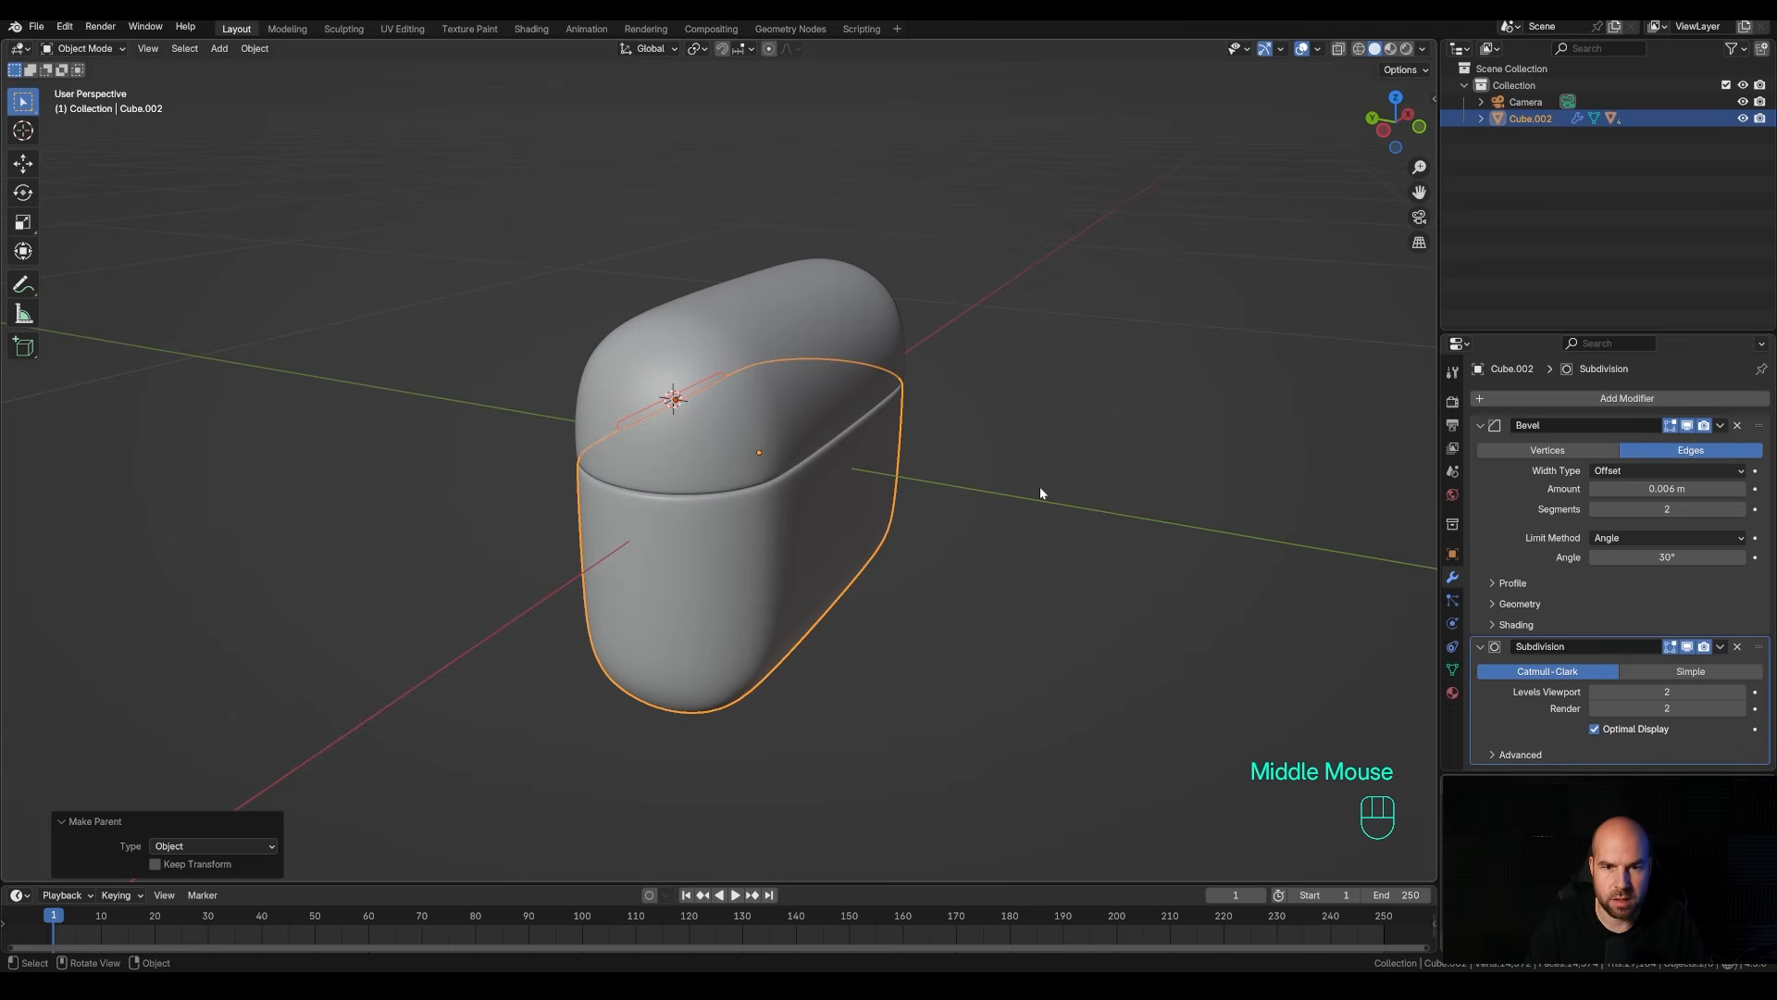
key(KP_0)
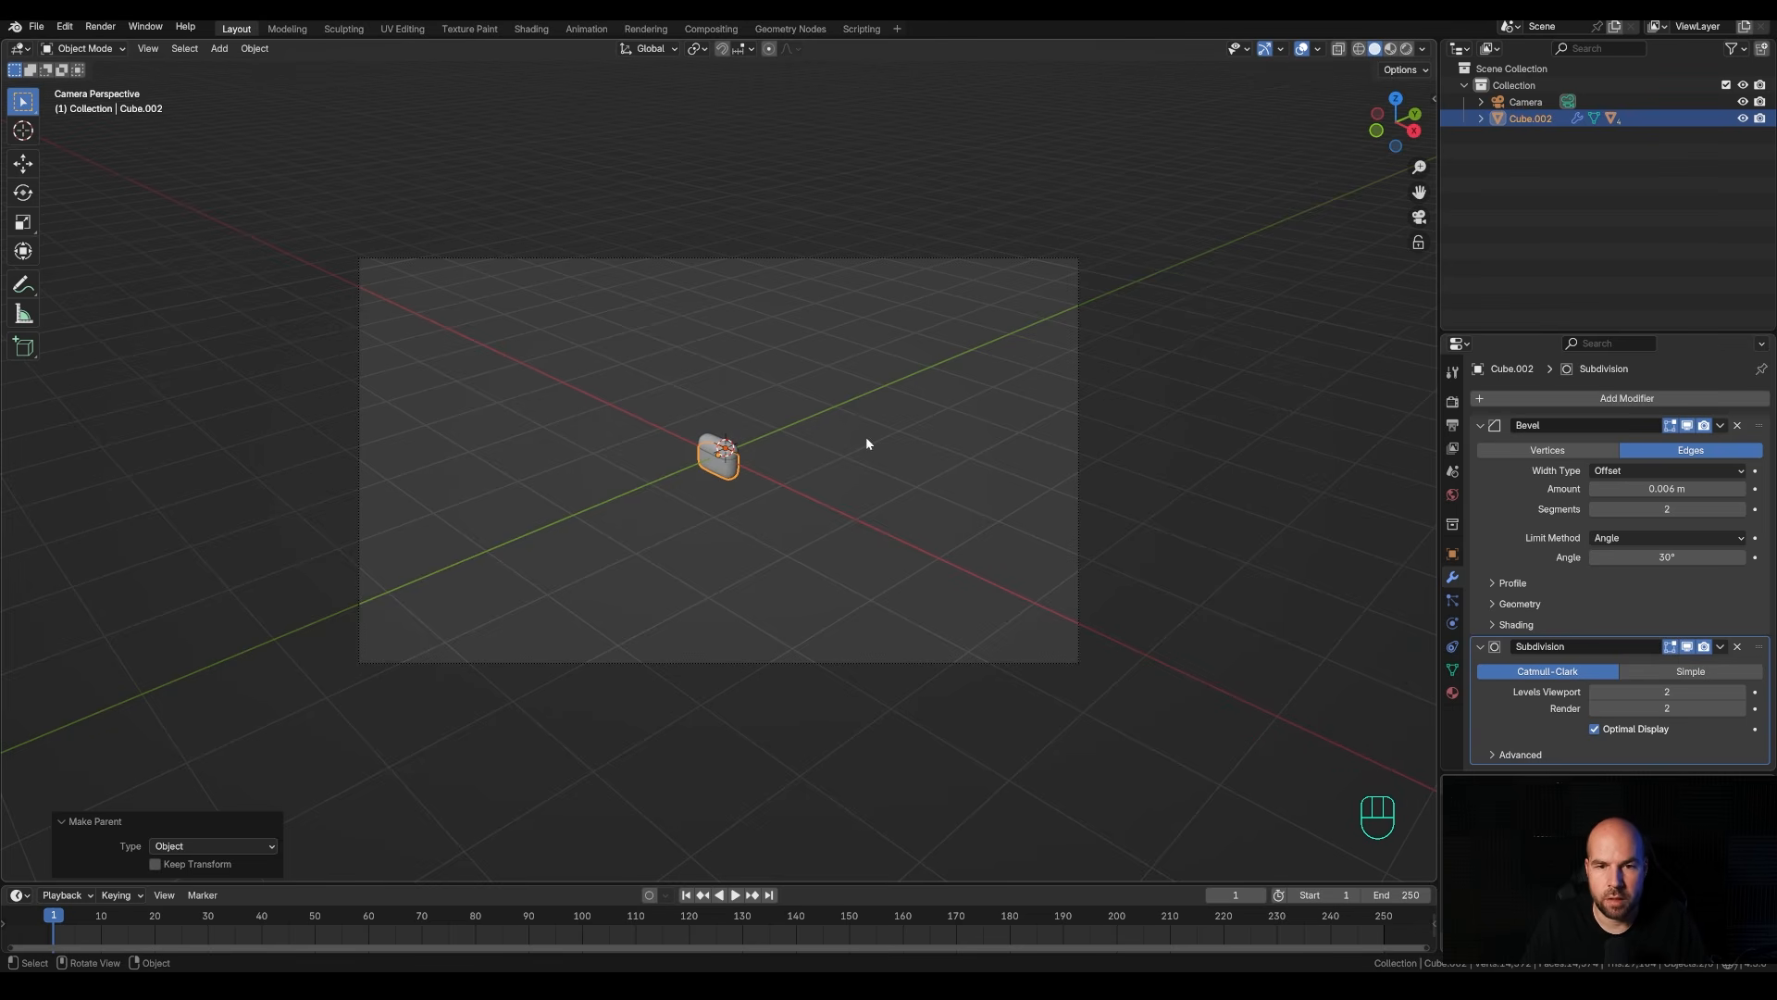
key(n)
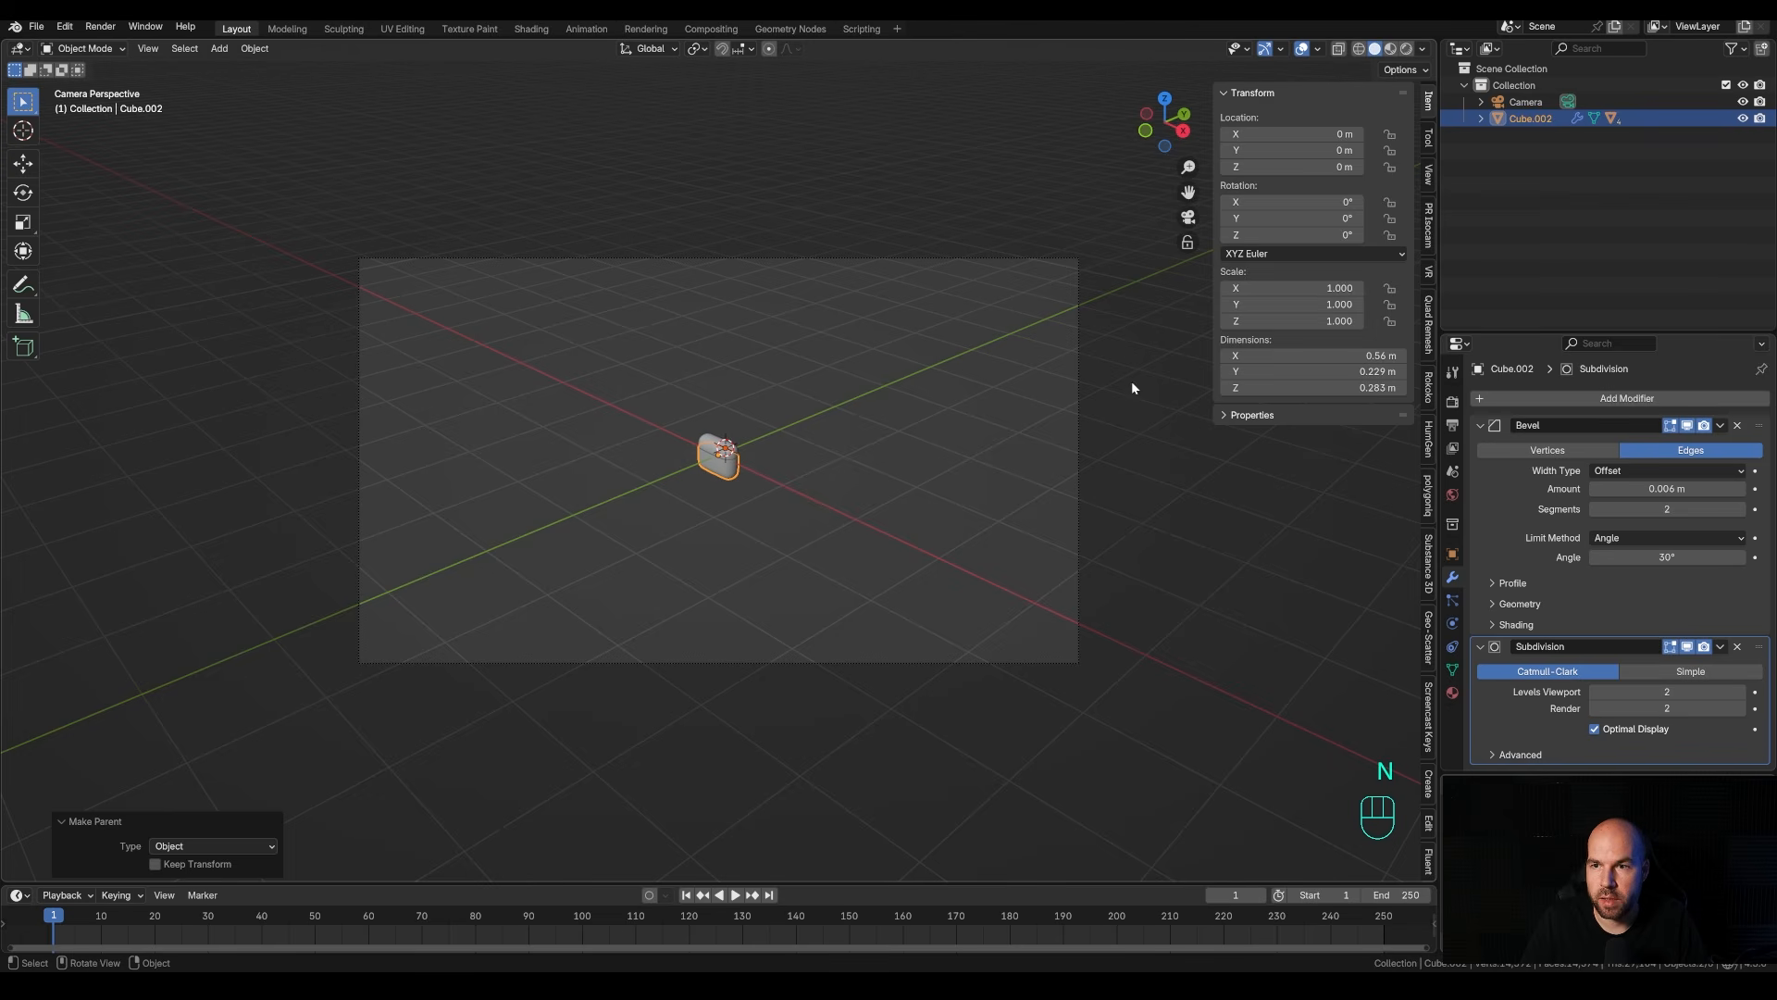
click(1430, 174)
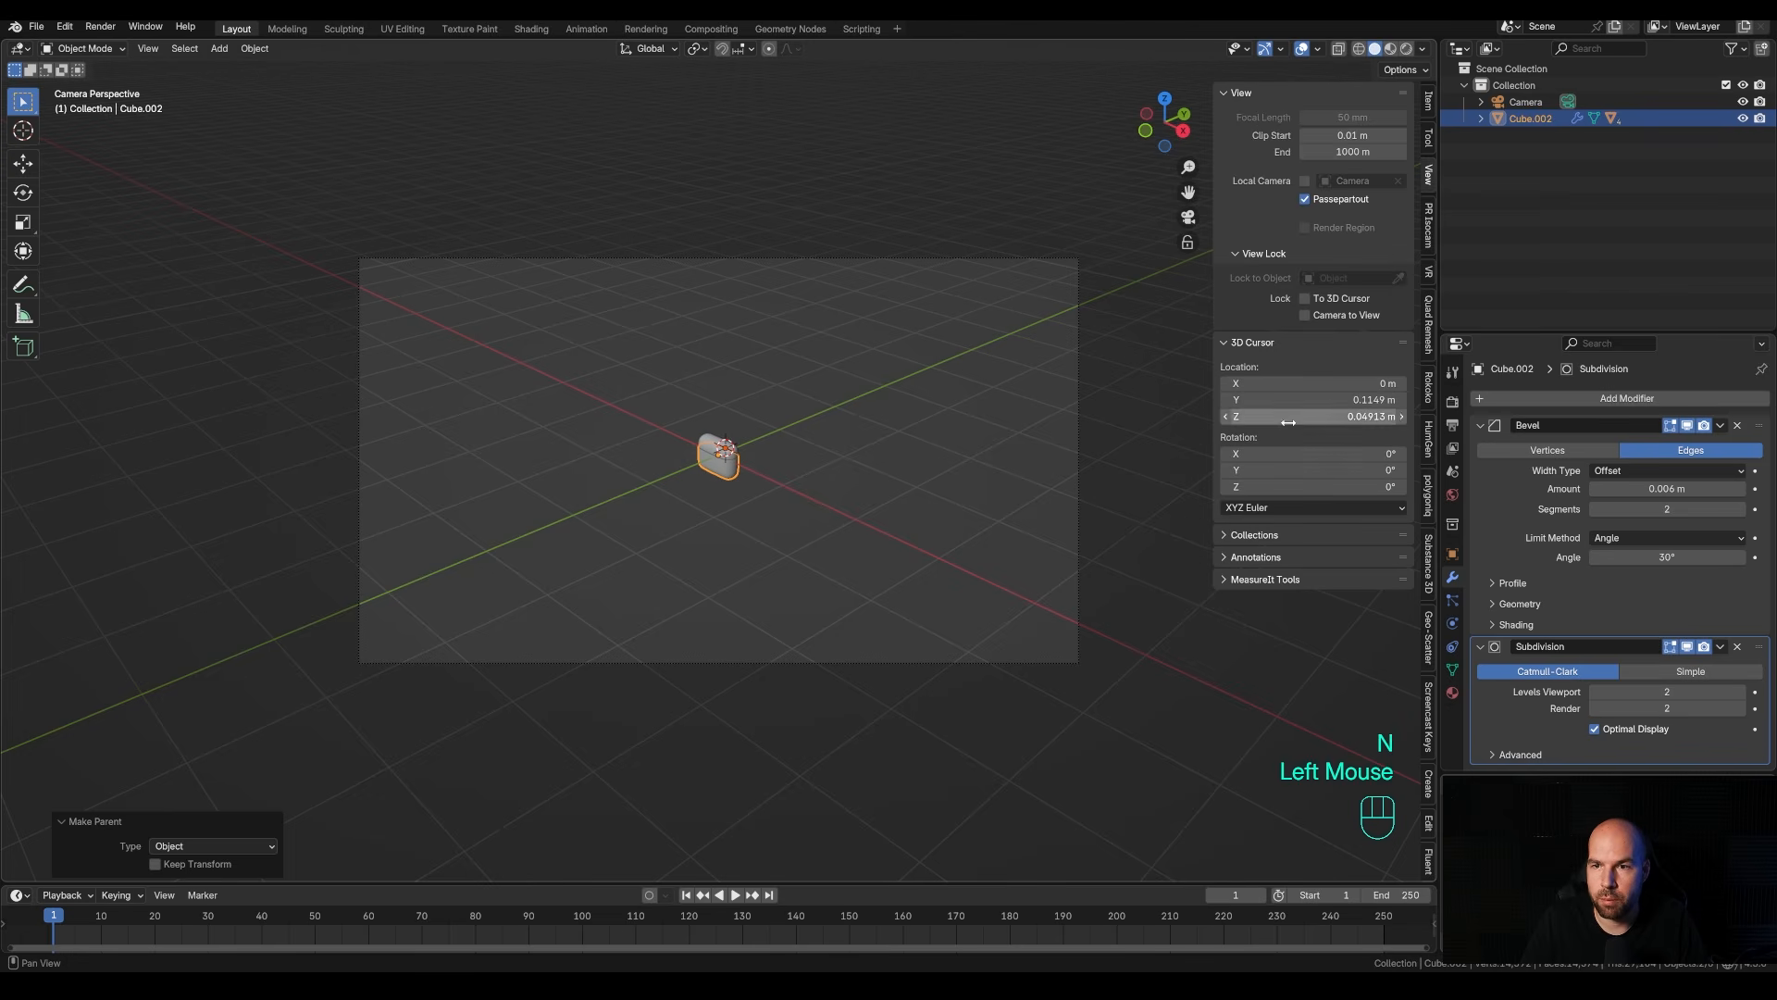
click(1305, 316)
Frame the case large and centred in the camera from a slightly raised angle, and unlock the camera from the view.
middle_drag(907, 480, 855, 505)
scroll(762, 507, up, 2)
mouse_move(854, 505)
middle_down()
mouse_move(852, 467)
mouse_move(879, 464)
mouse_move(875, 496)
middle_up()
scroll(853, 468, up, 2)
scroll(885, 491, down, 1)
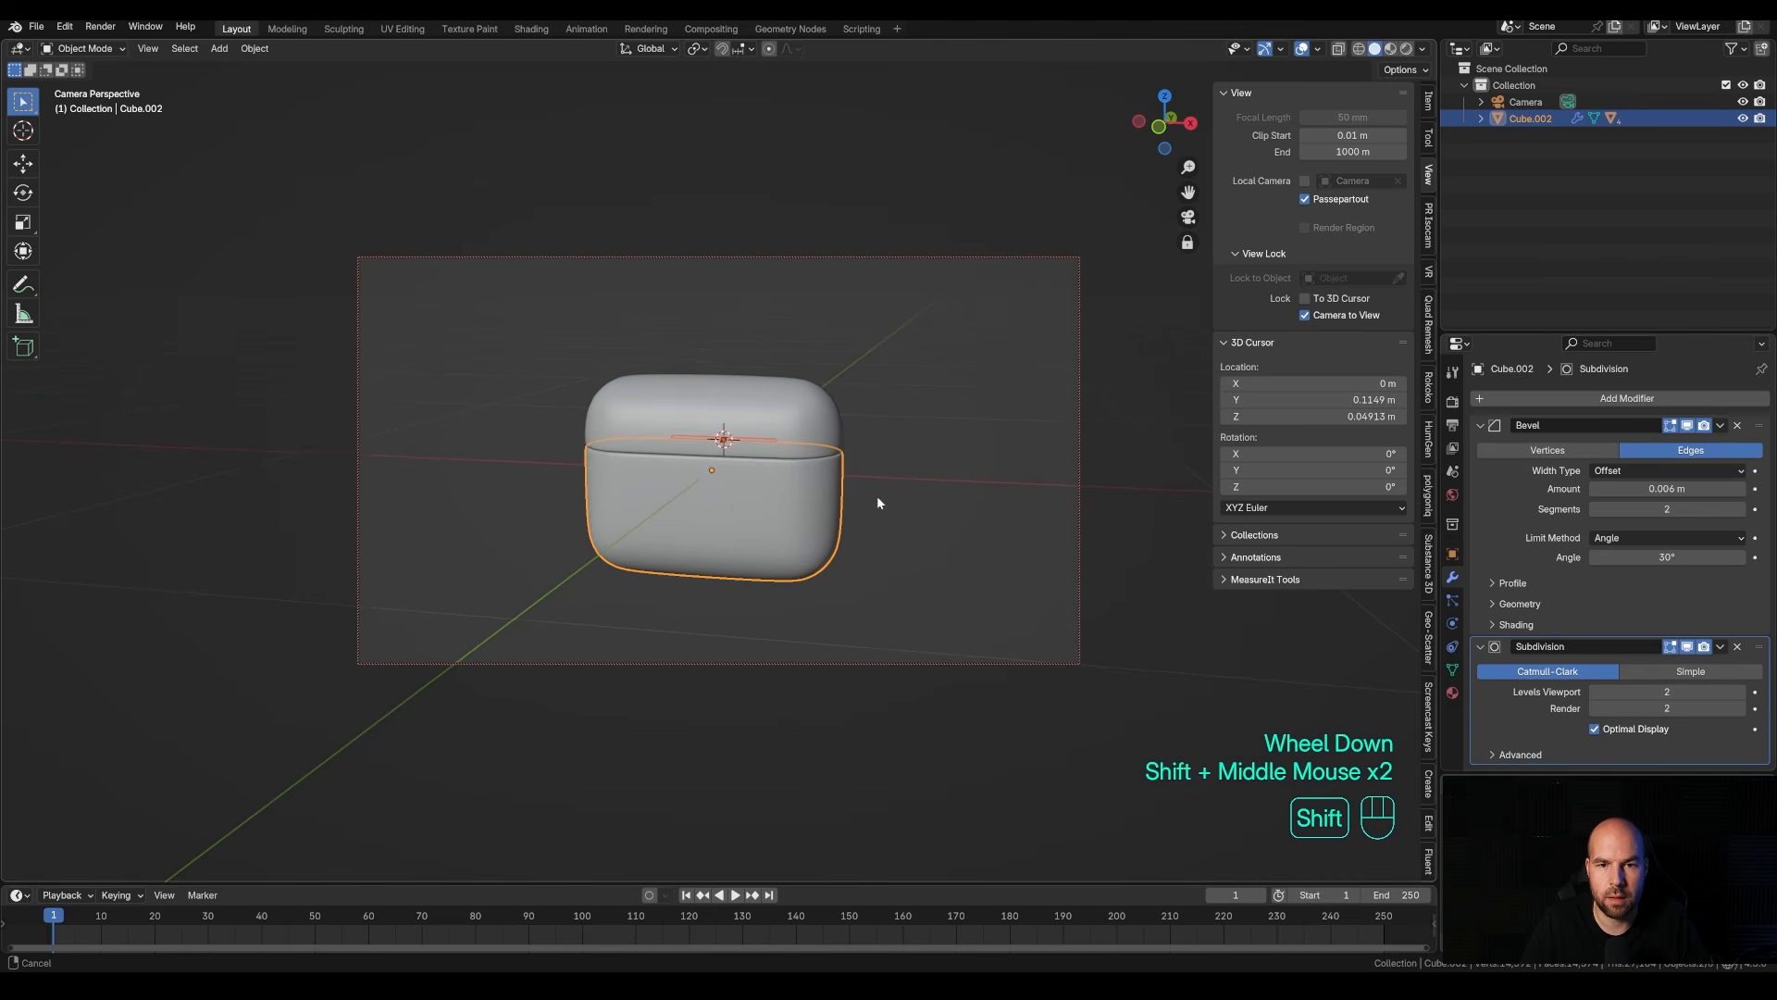
shift+scroll(876, 496, down, 1)
click(1305, 315)
right_click(1306, 317)
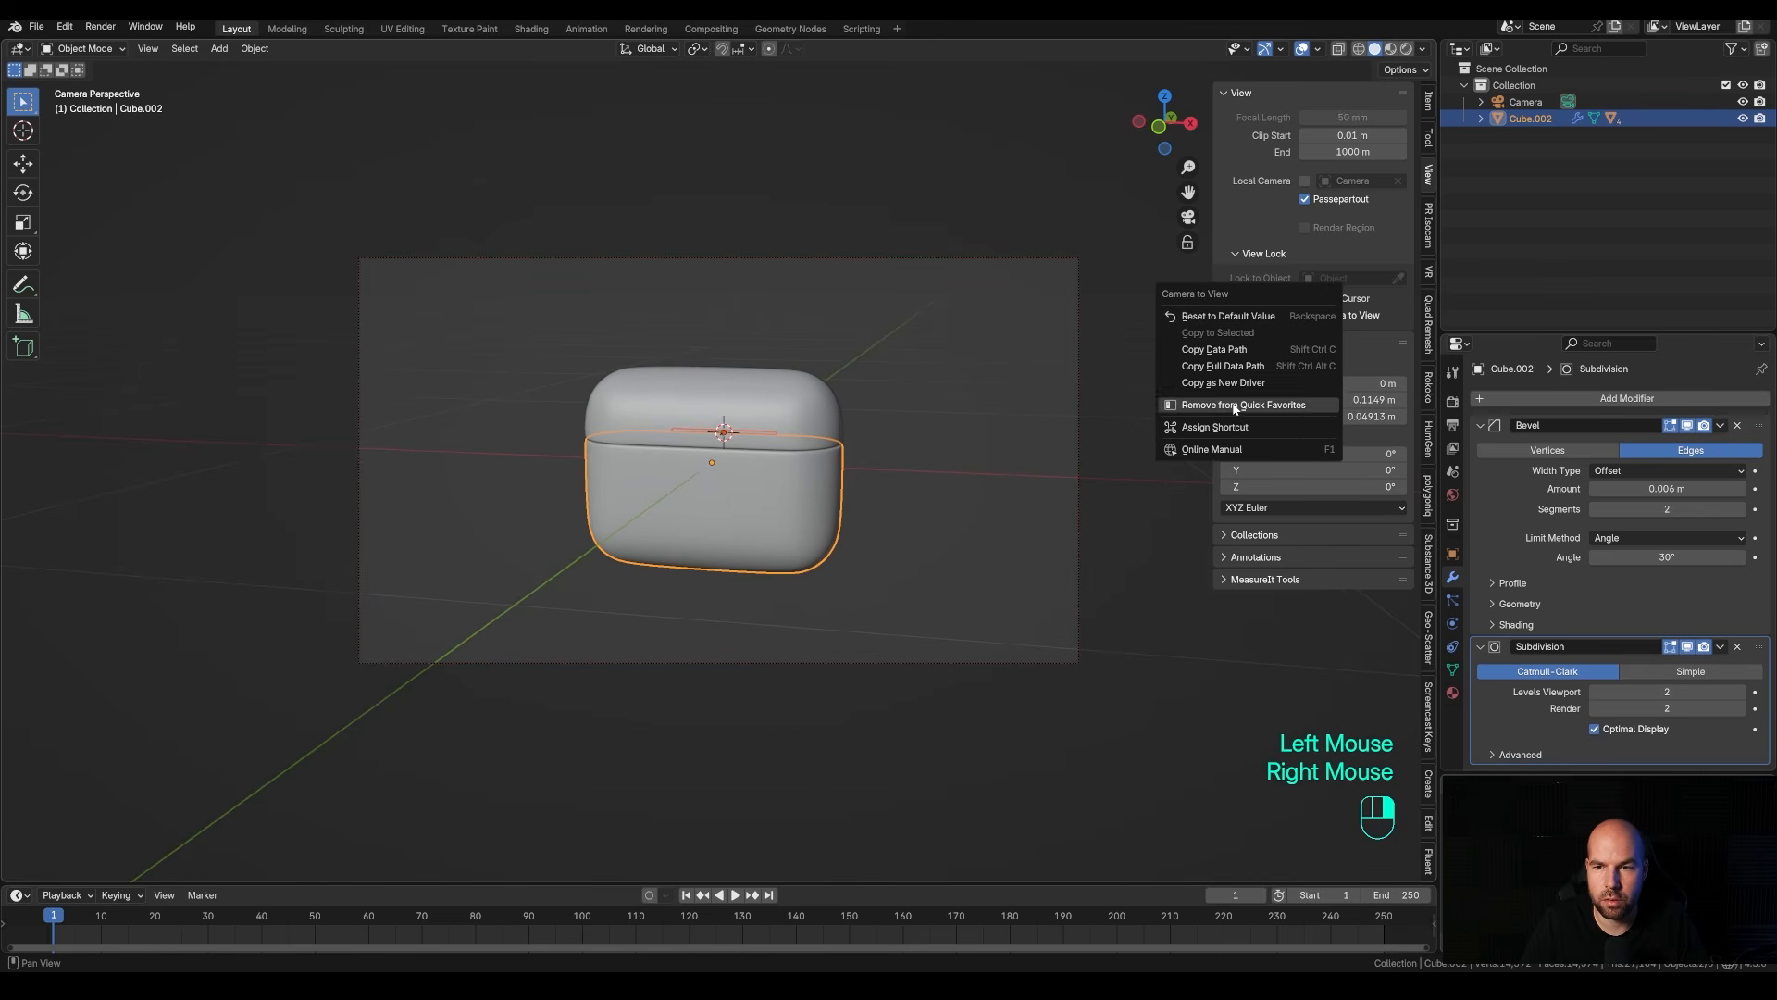
key(q)
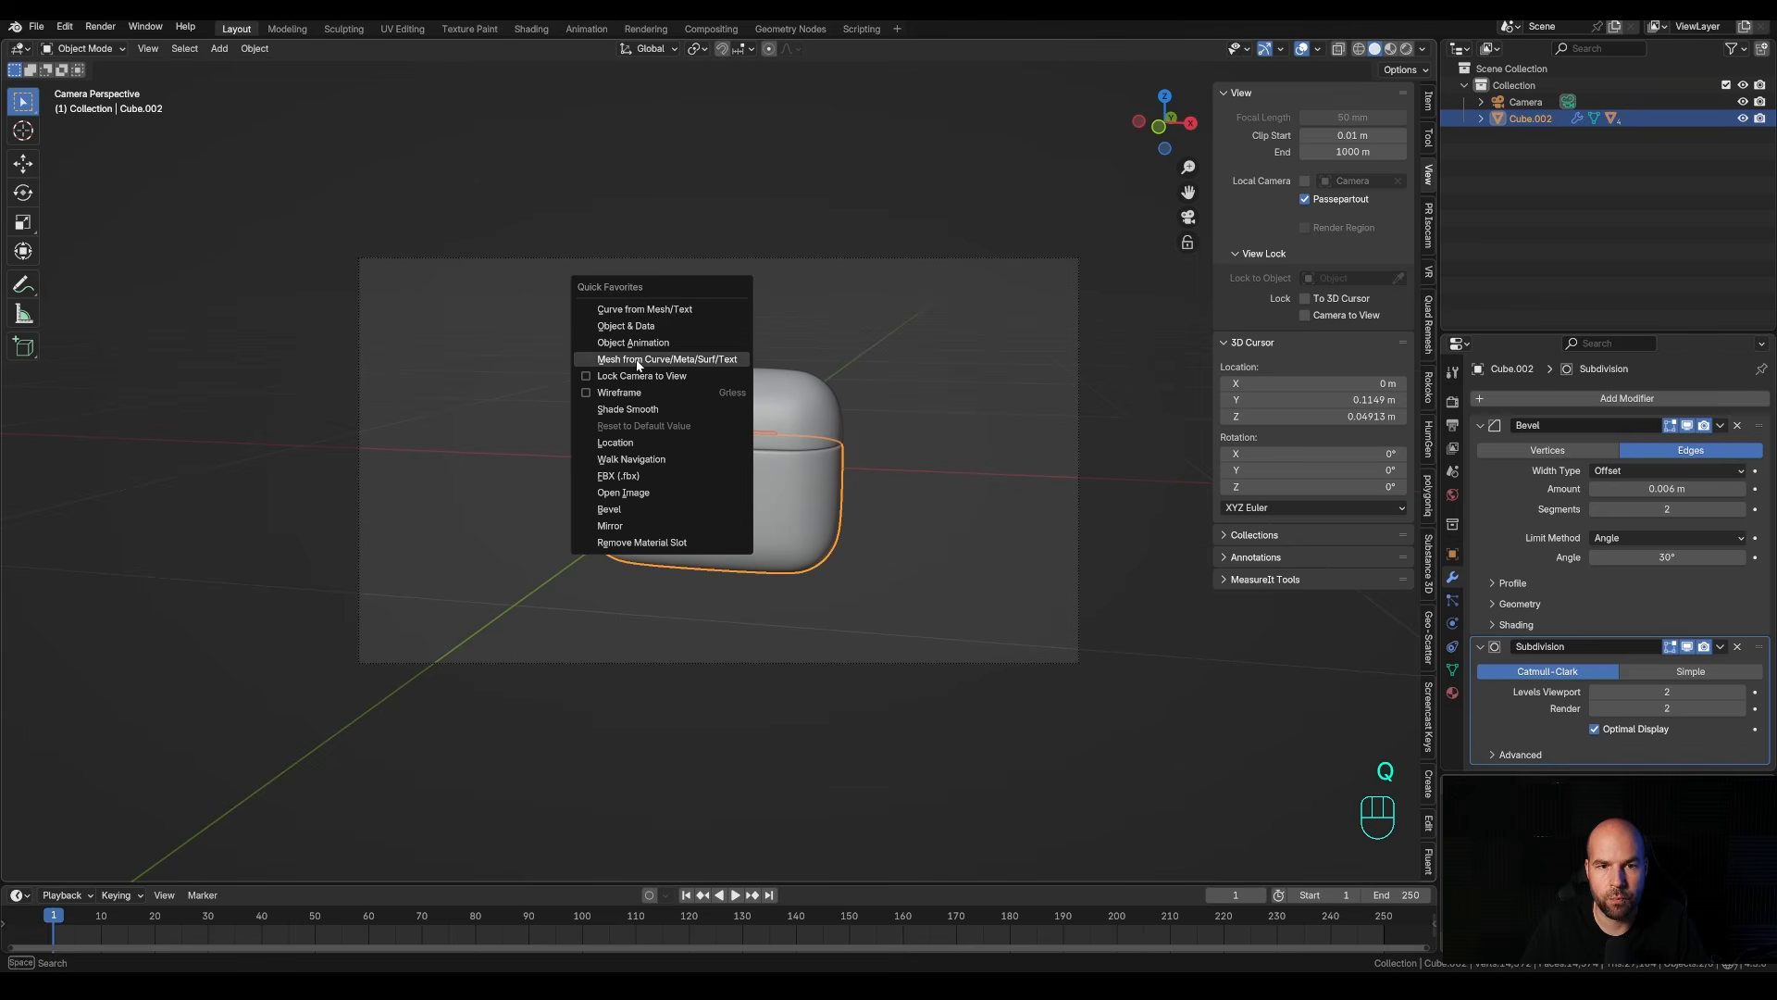
key(q)
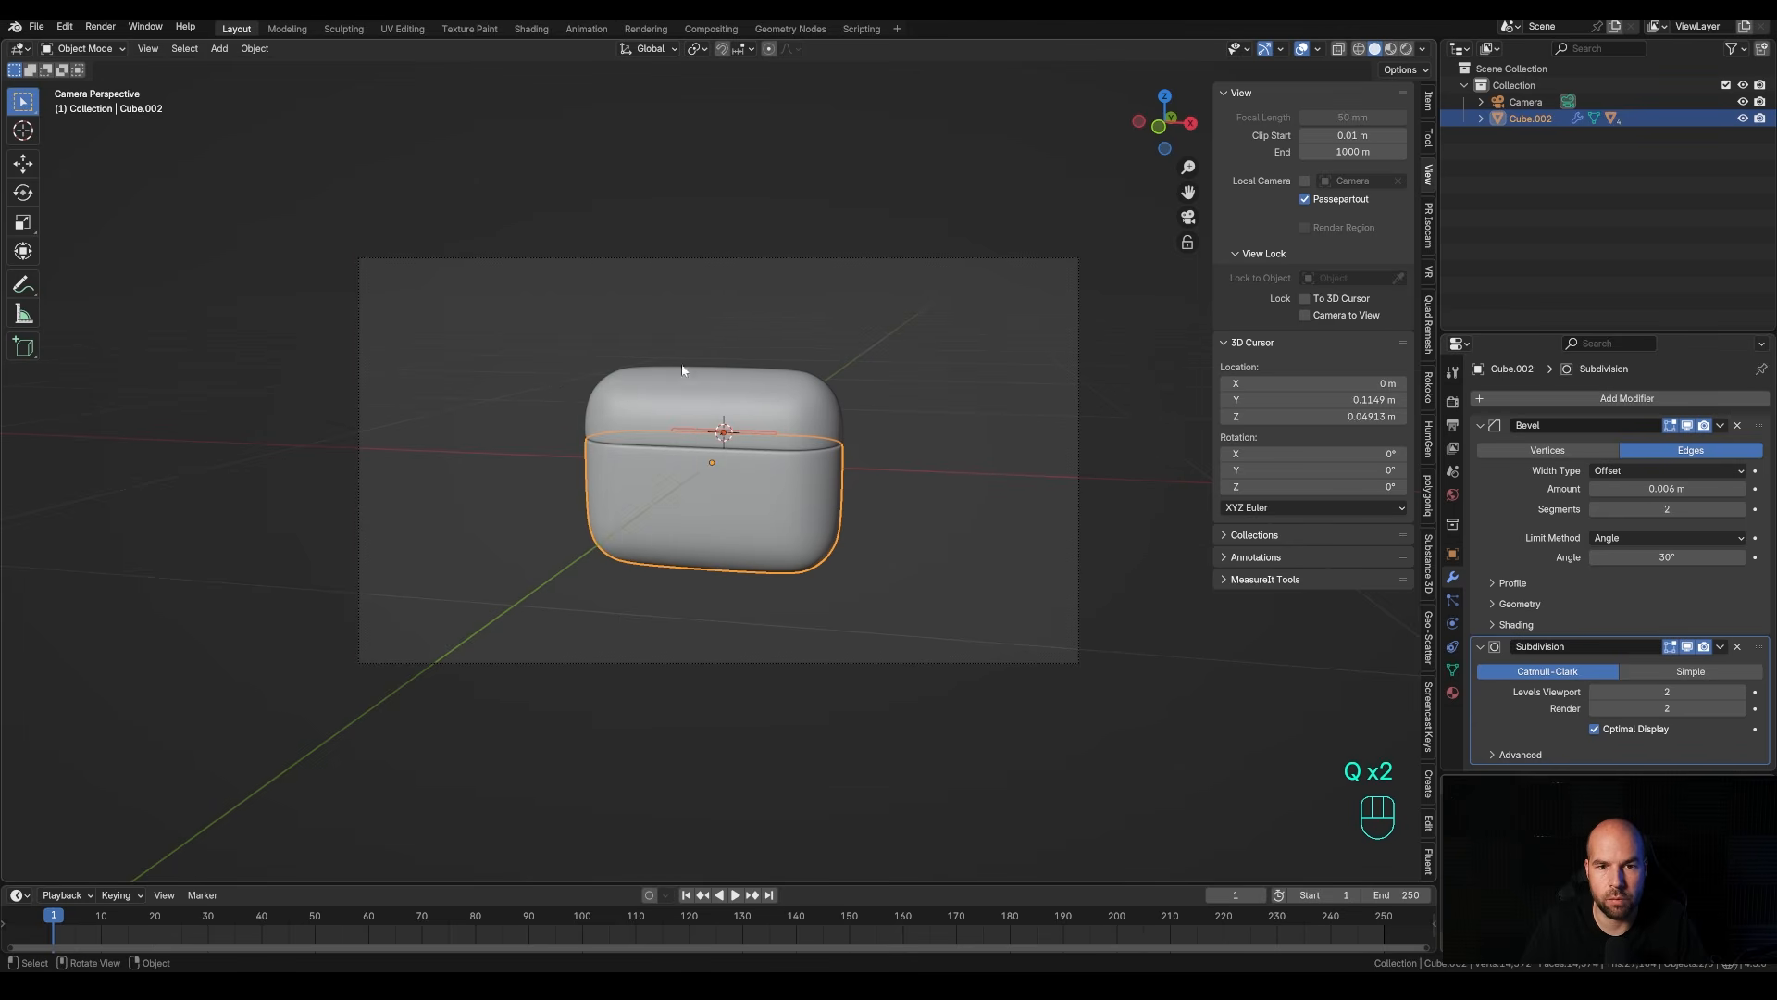
key(n)
key(n)
scroll(1360, 306, up, 2)
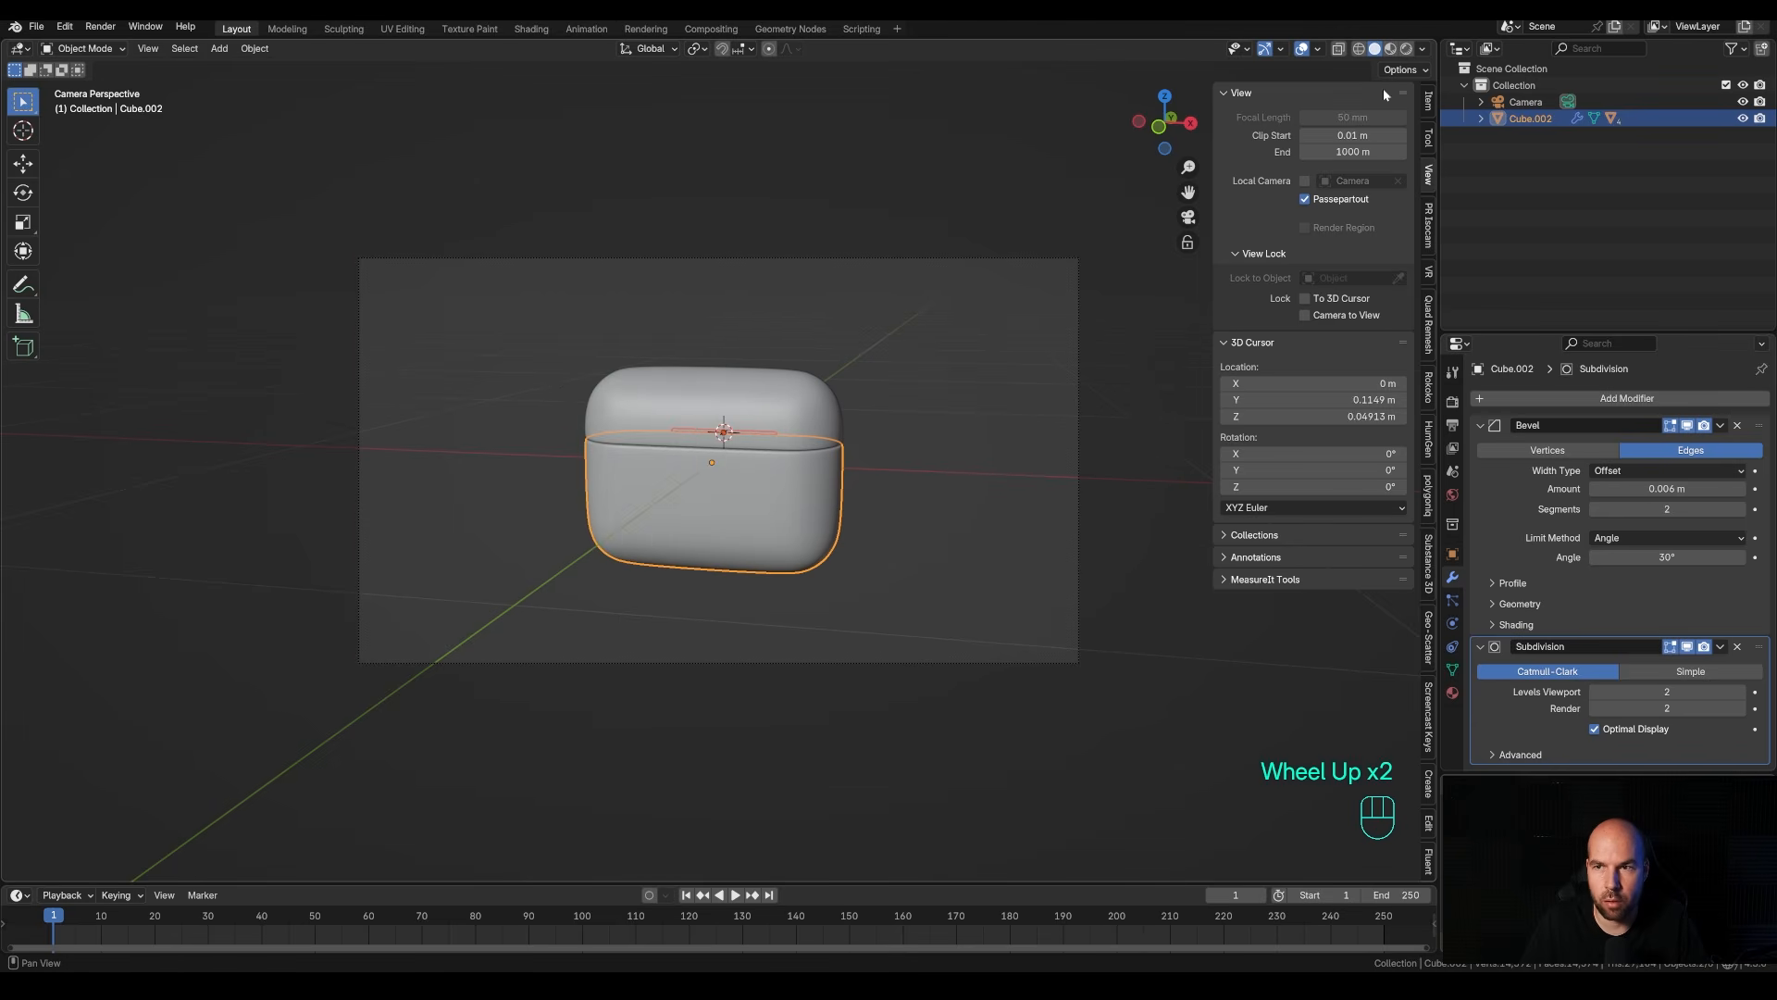
Show the case base's transform values, enlarge the timeline area, and set the animation's end frame to 120.
click(1430, 100)
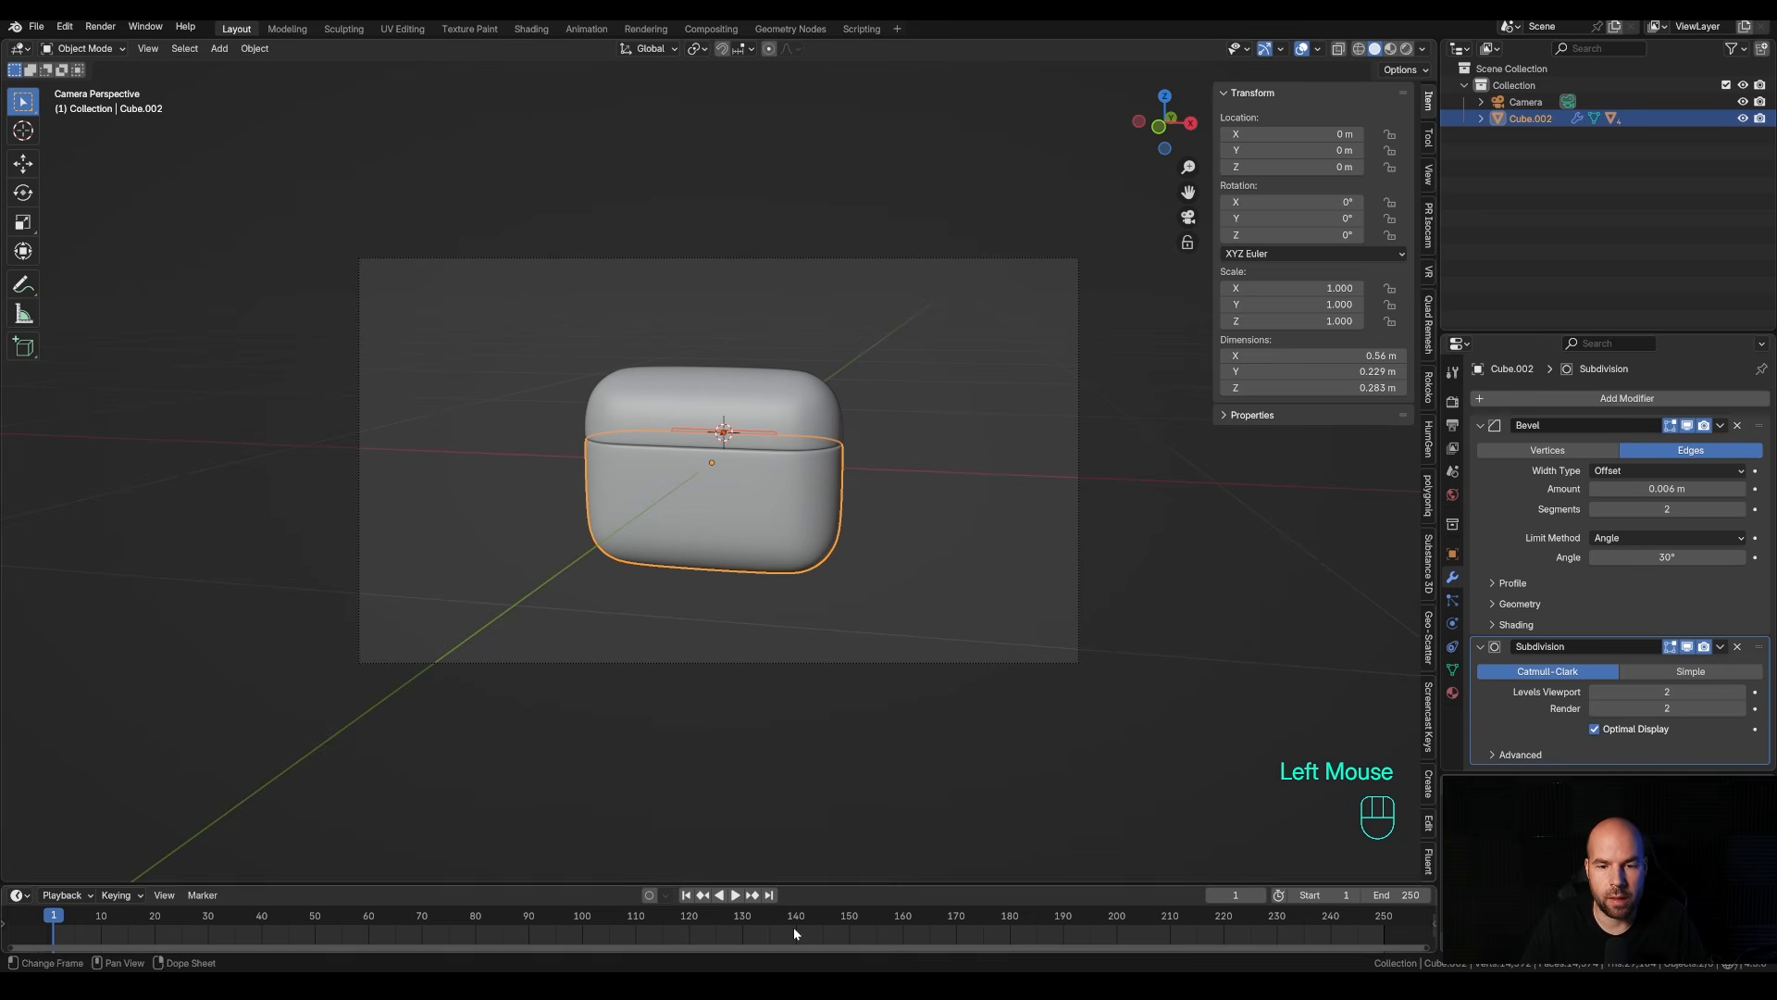
drag(831, 883, 850, 767)
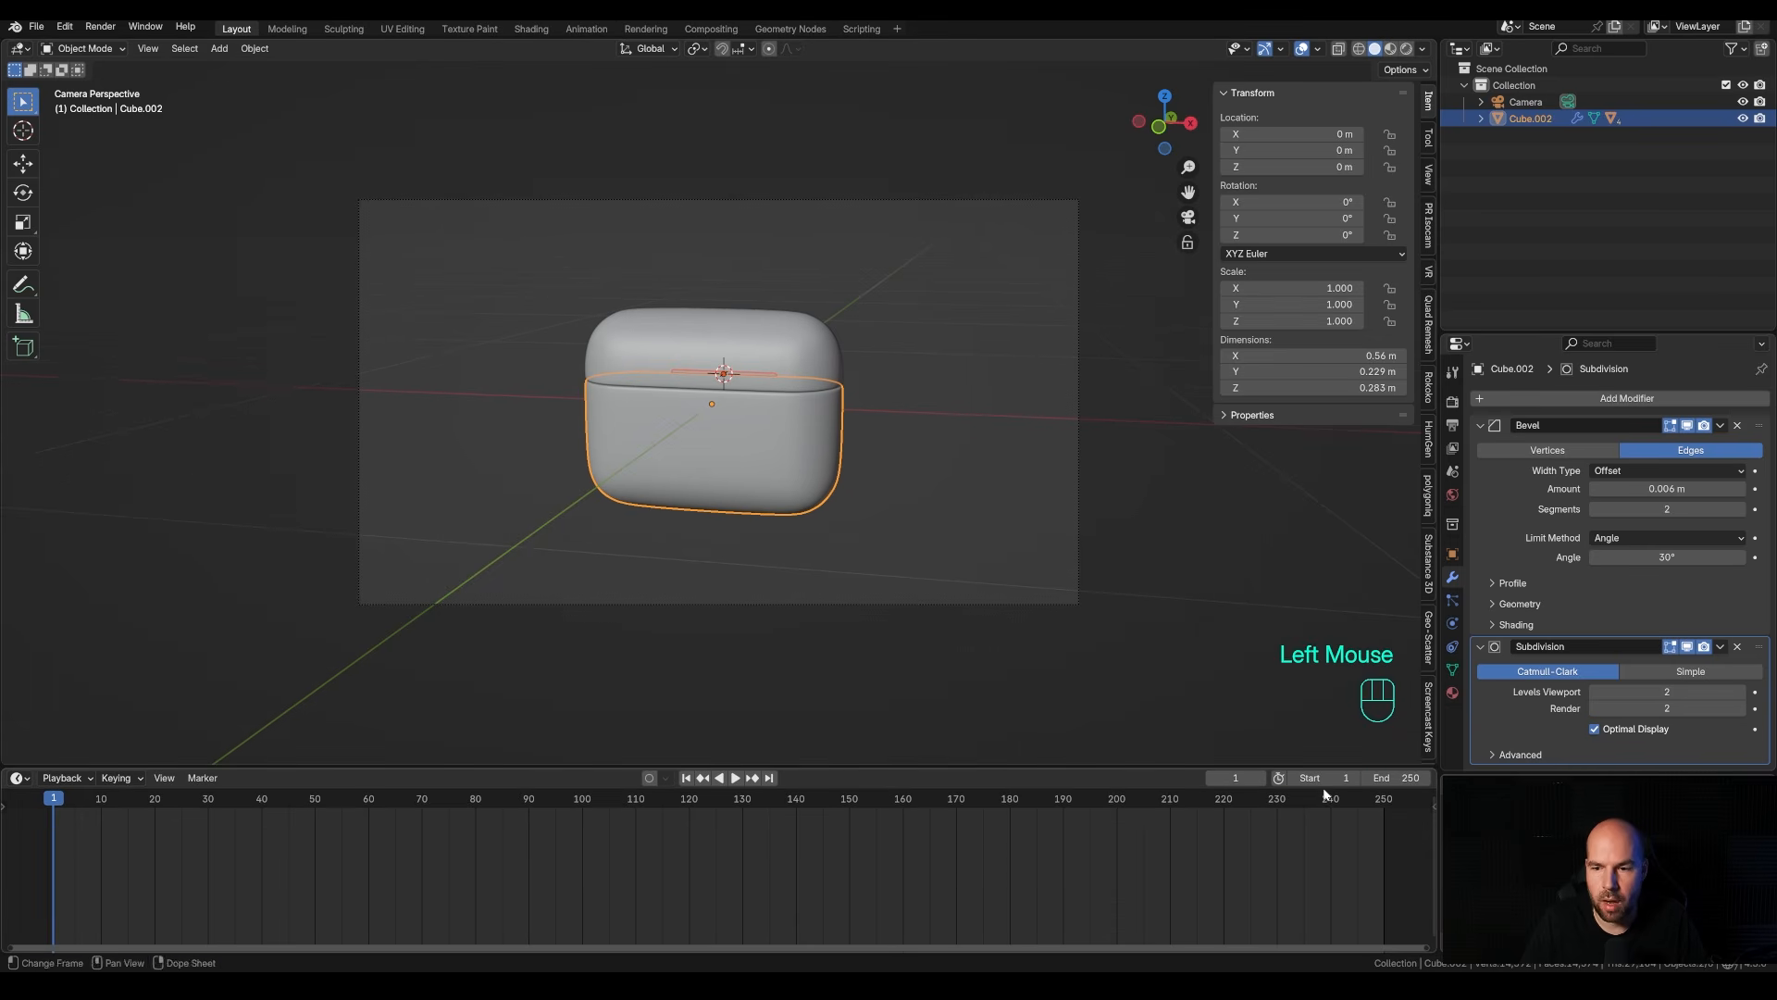
double_click(1400, 777)
text(120)
key(Return)
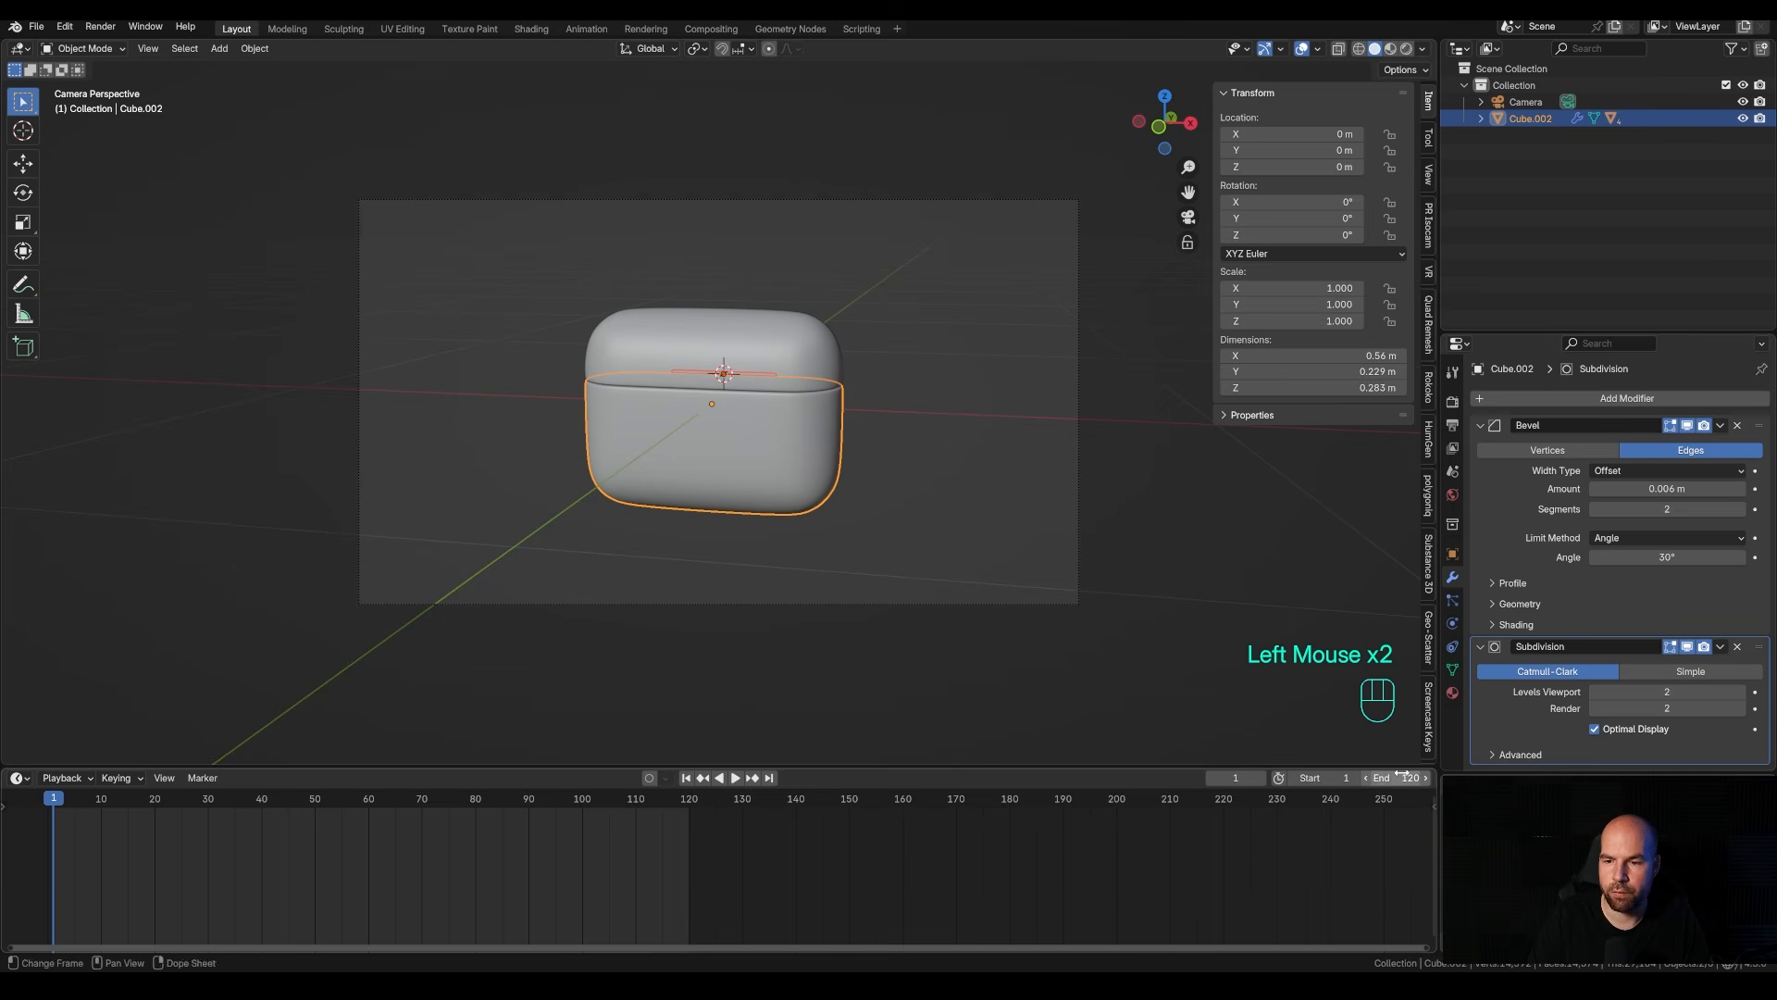
Set the scene's output frame rate to 30 fps.
click(1459, 425)
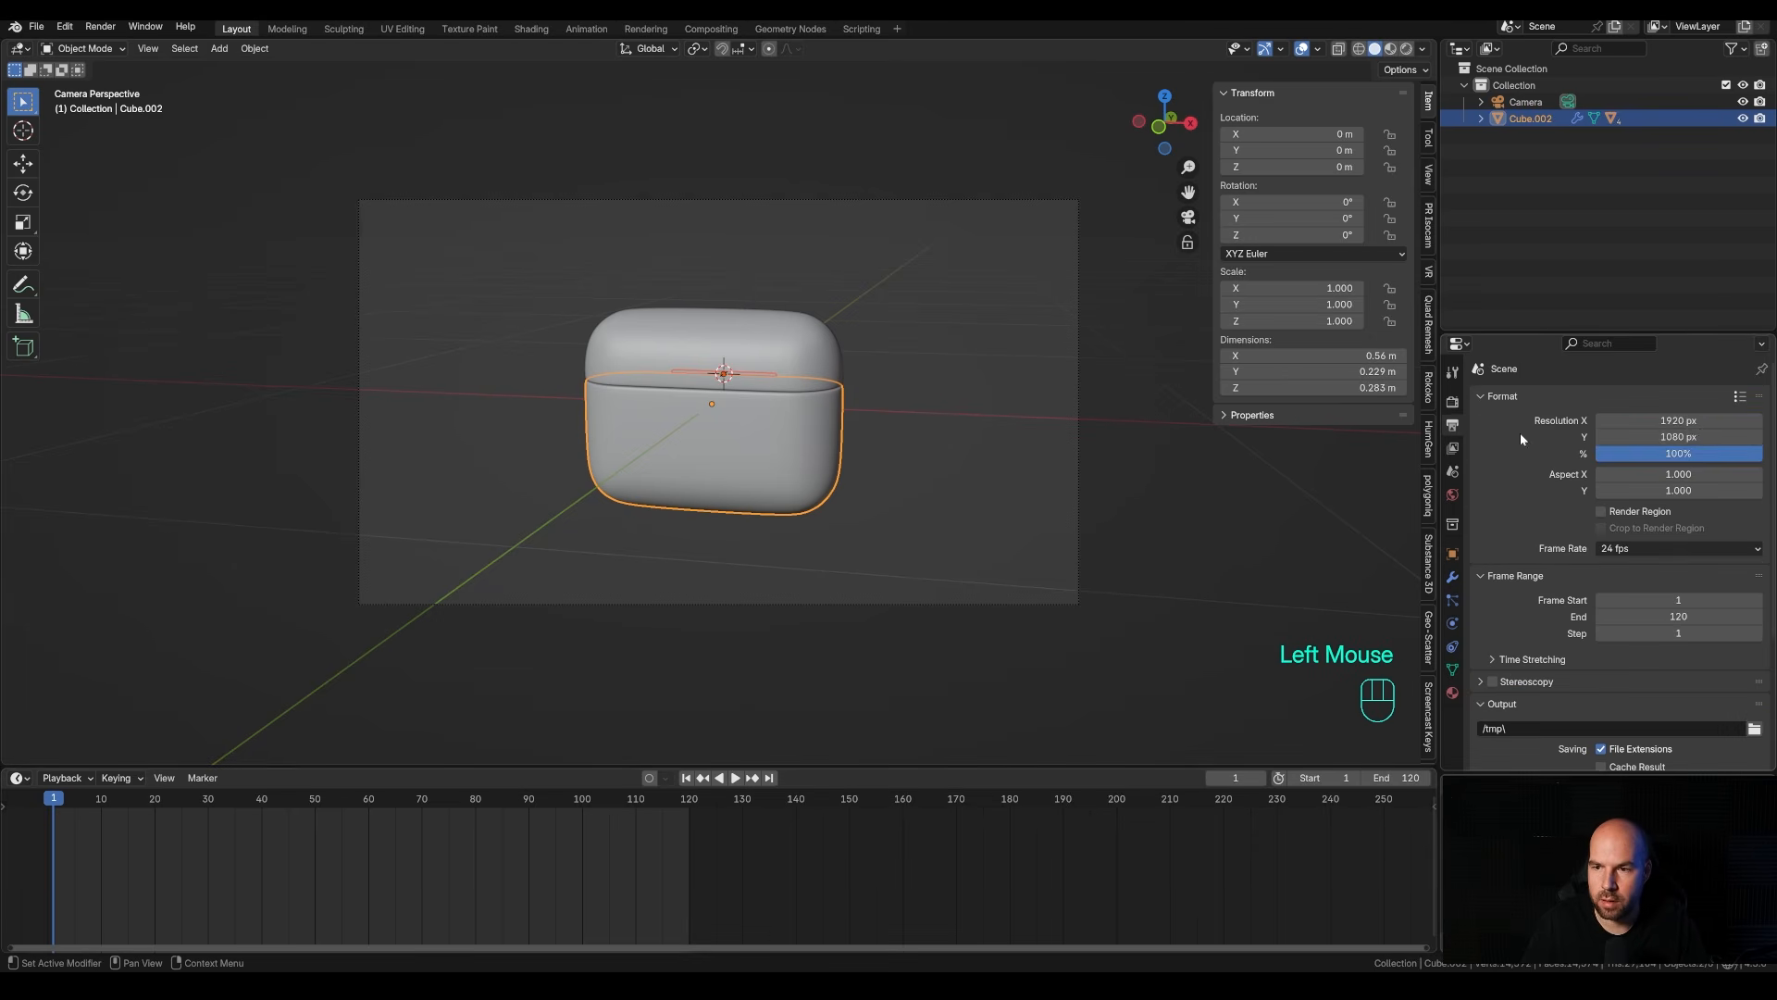
click(1643, 547)
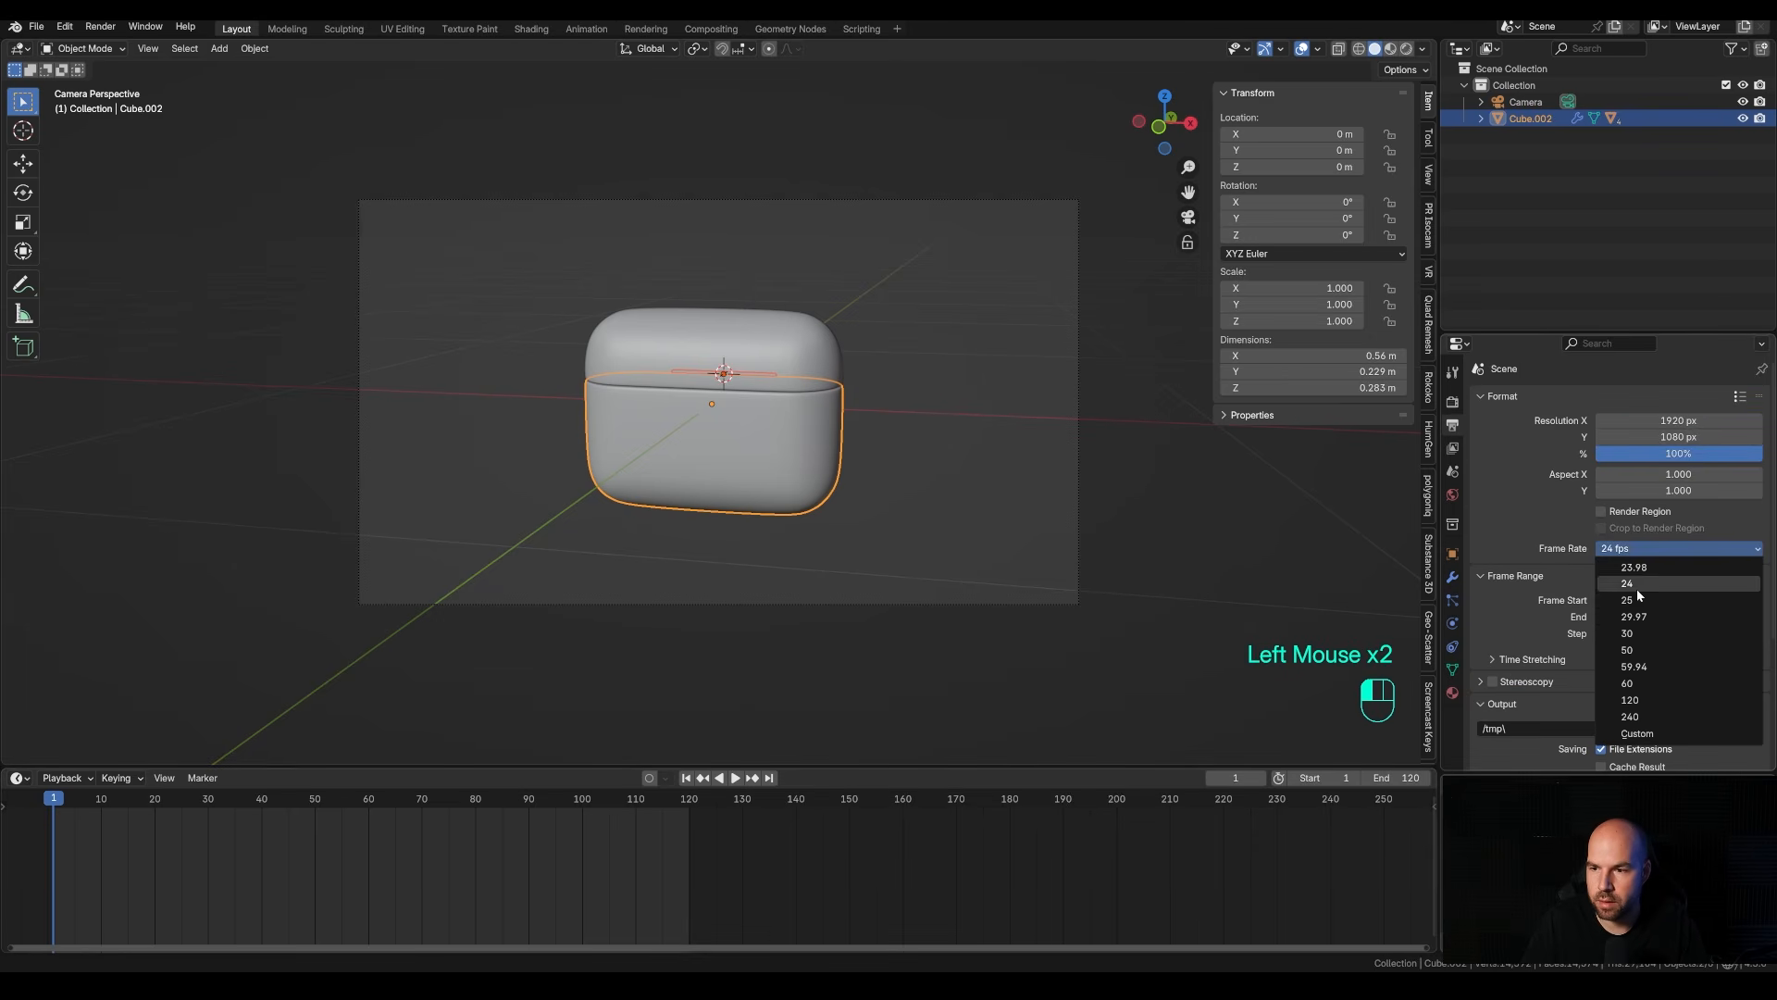
click(1638, 633)
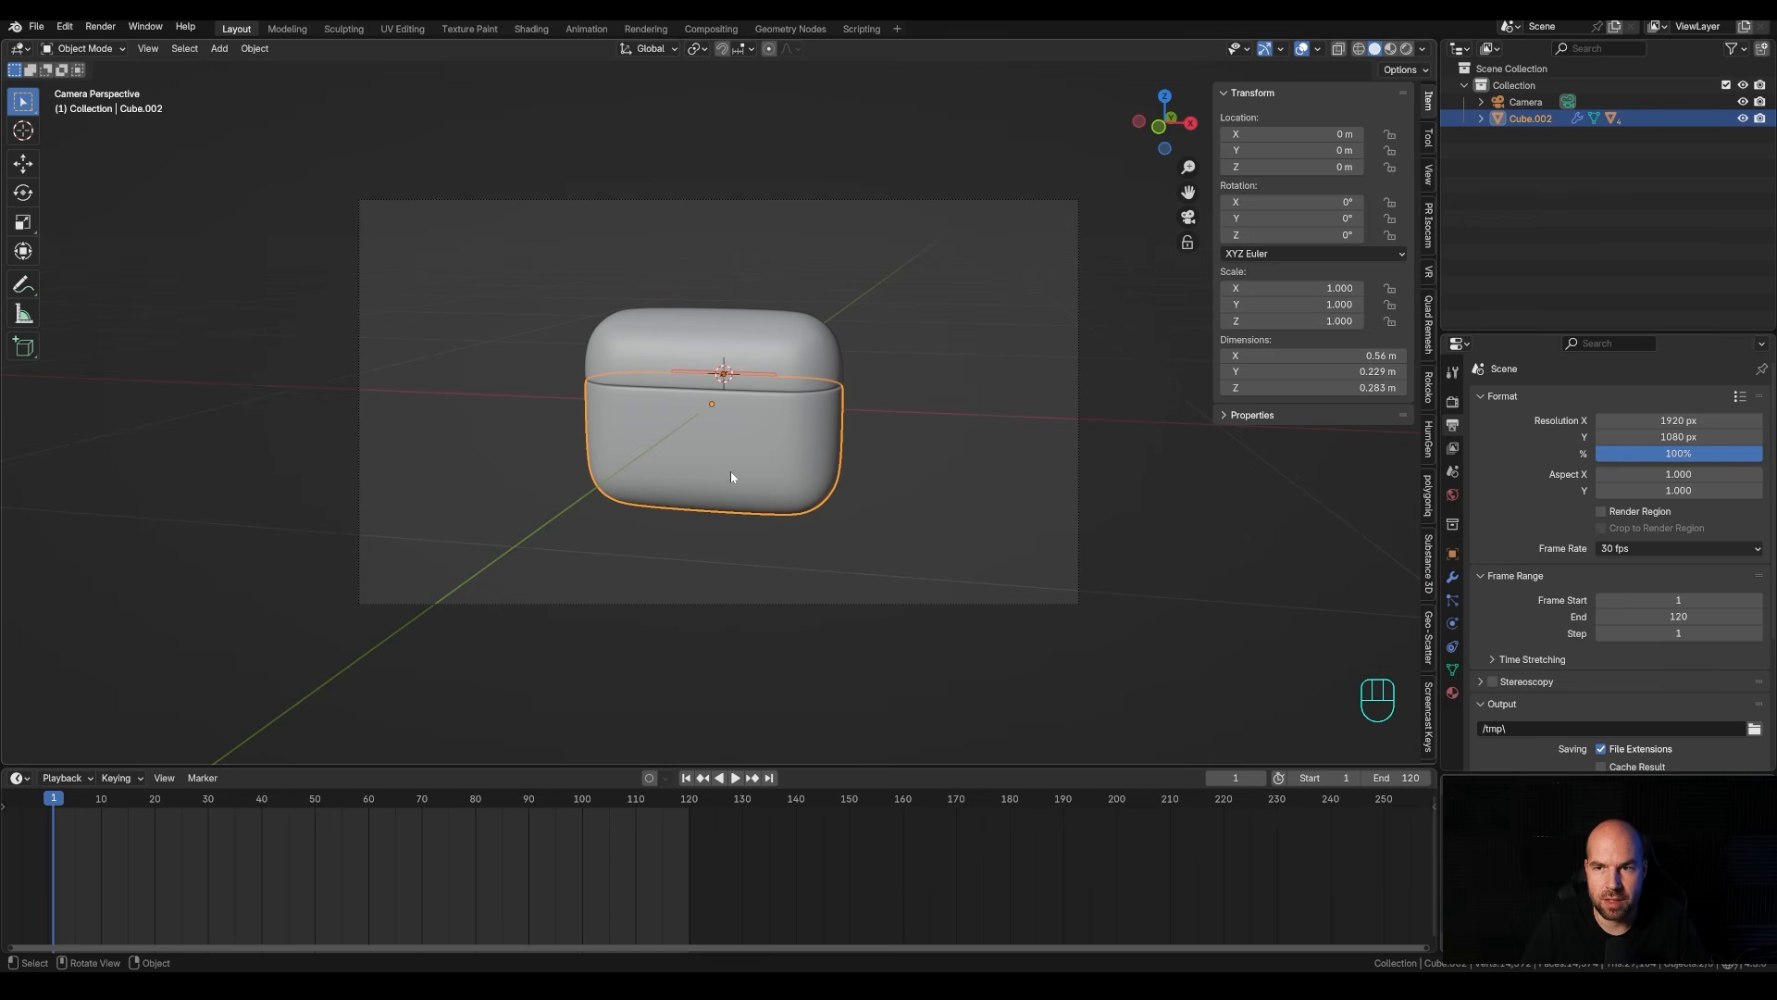
Insert a single keyframe on the case base's Z rotation at frame 1.
right_click(1240, 235)
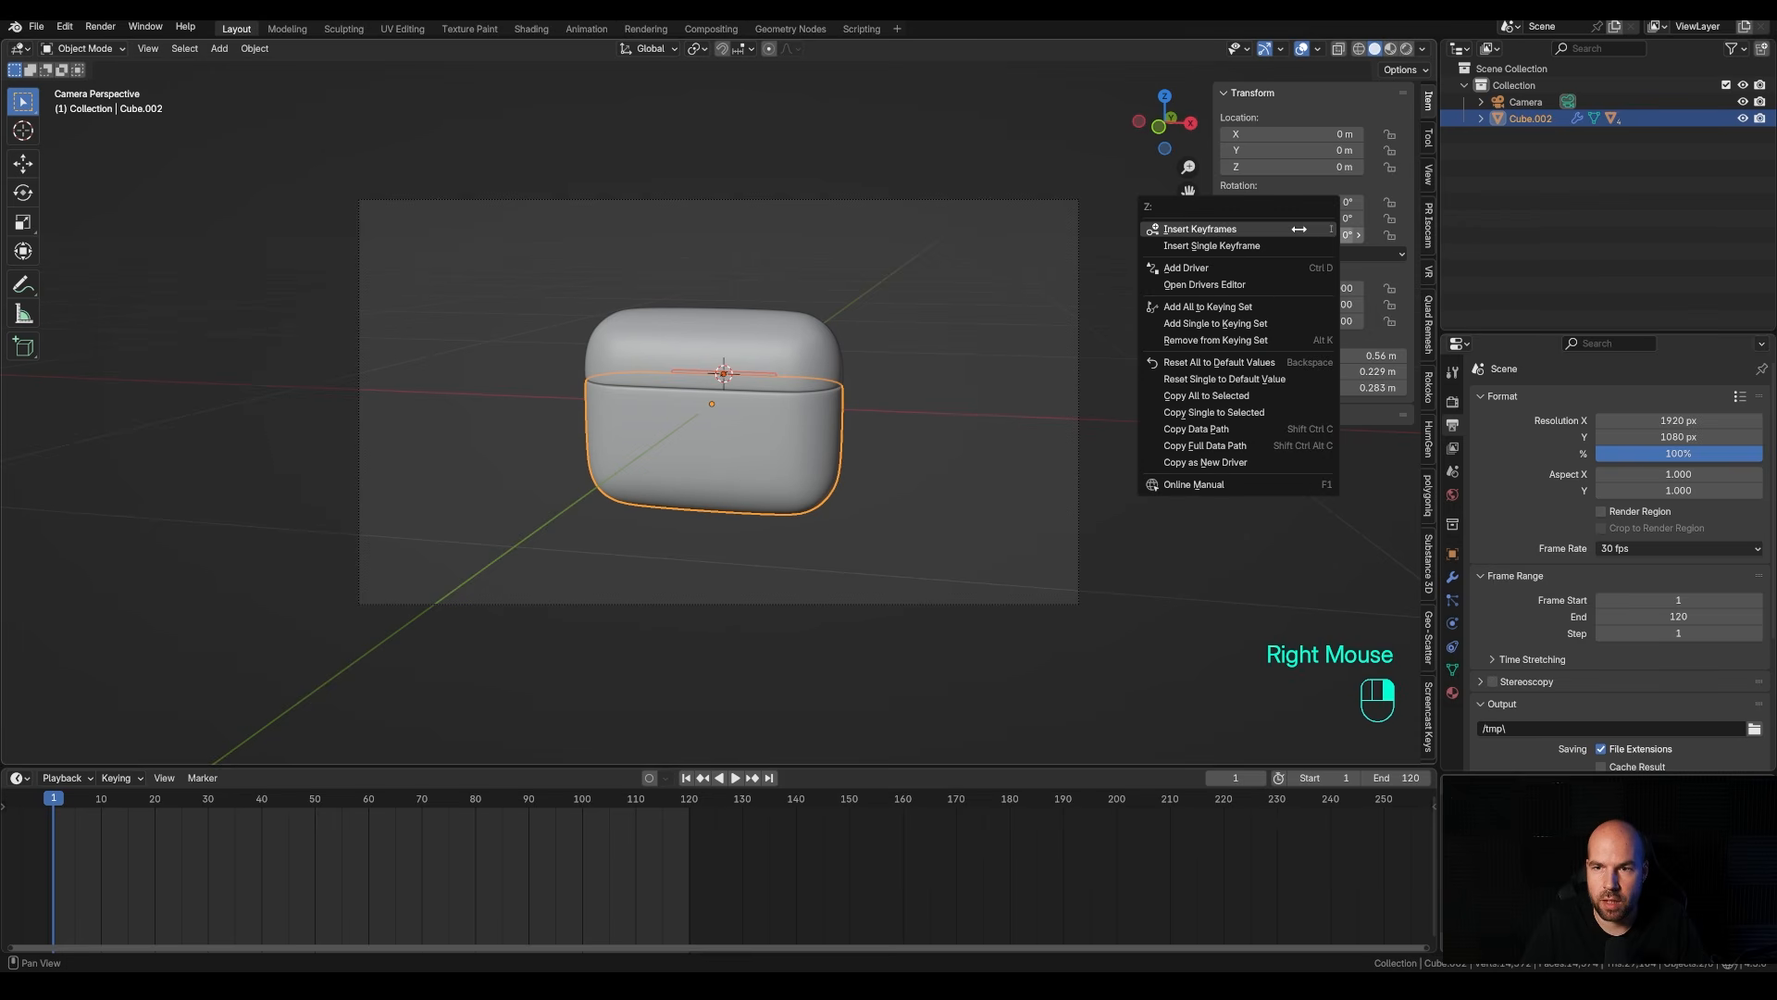
click(1220, 246)
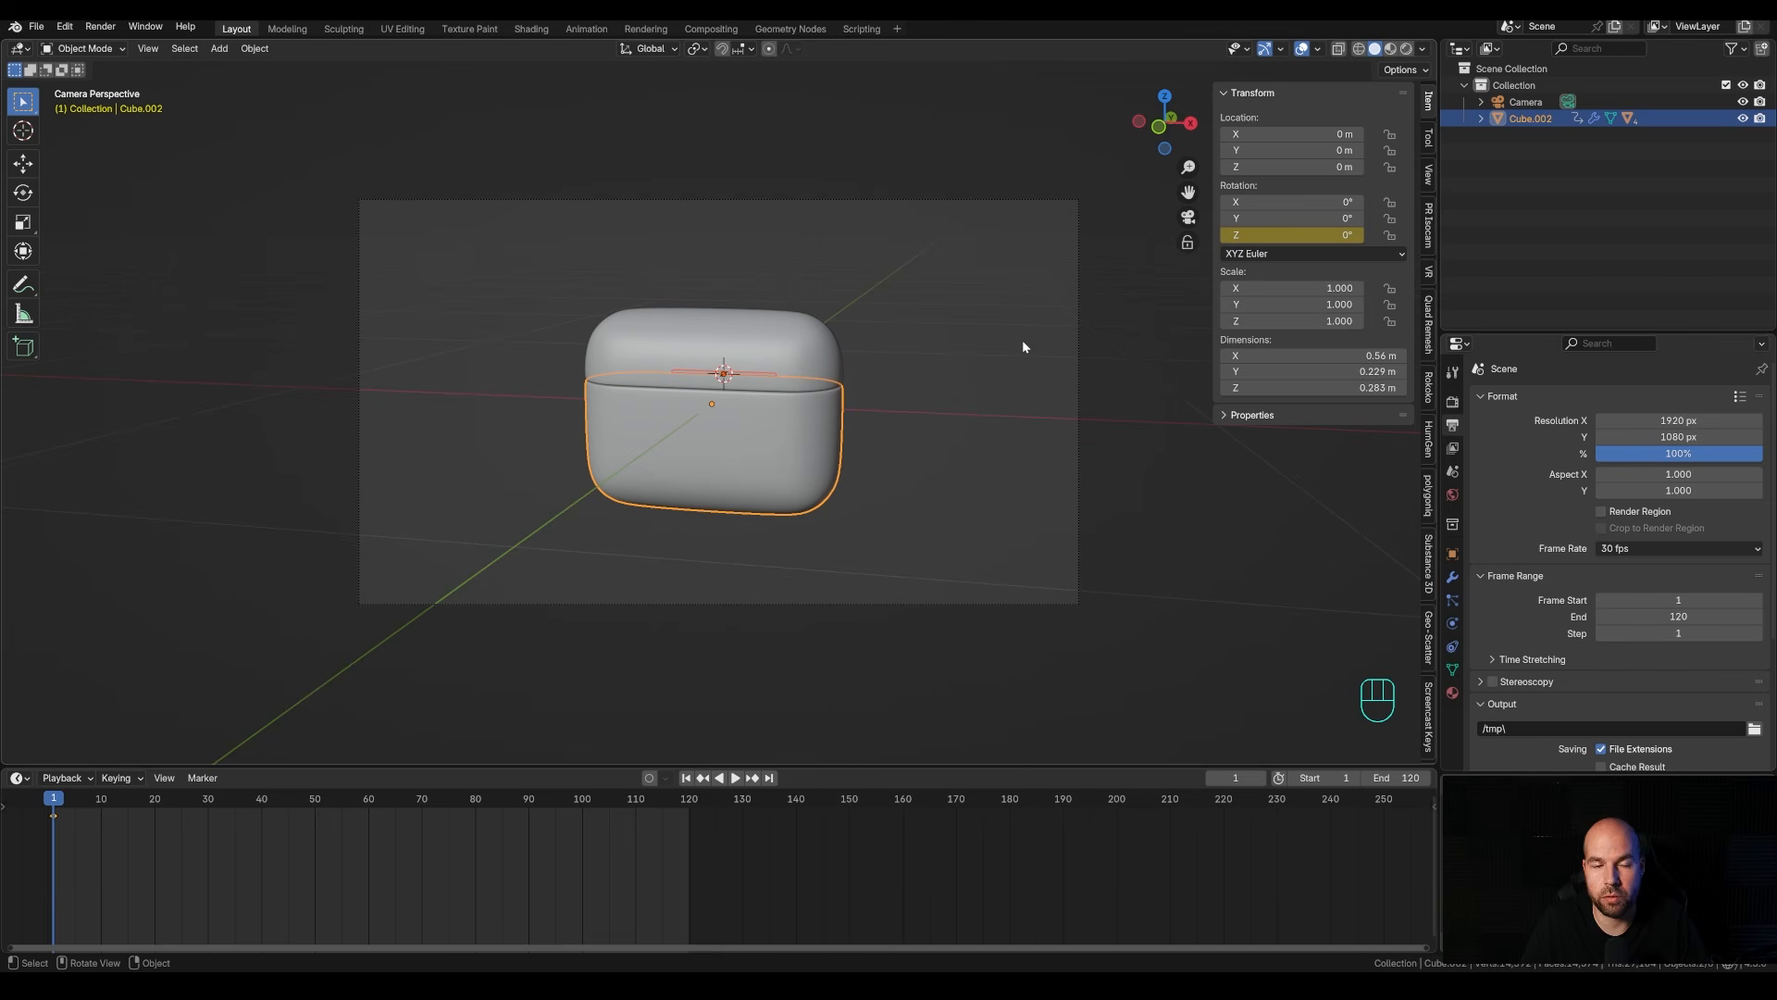
click(53, 815)
key(shift+d)
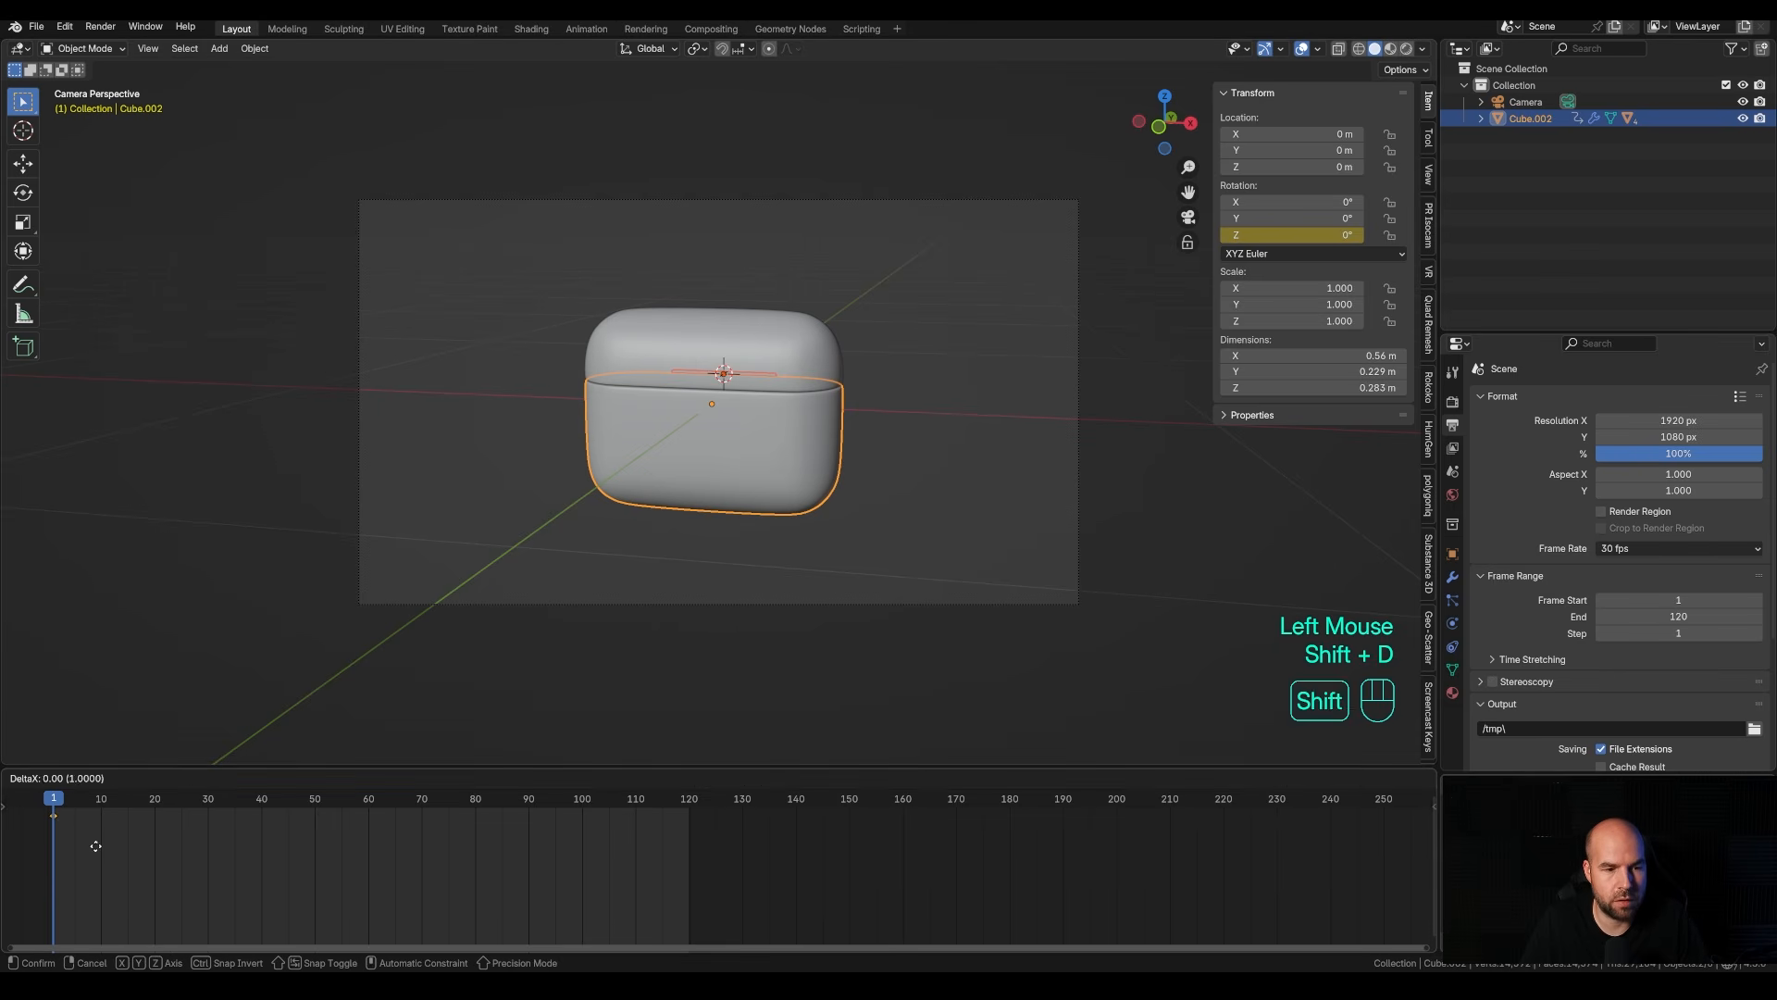
click(711, 858)
At frame 30, set the case base's Z rotation to 360° and keyframe it.
click(151, 810)
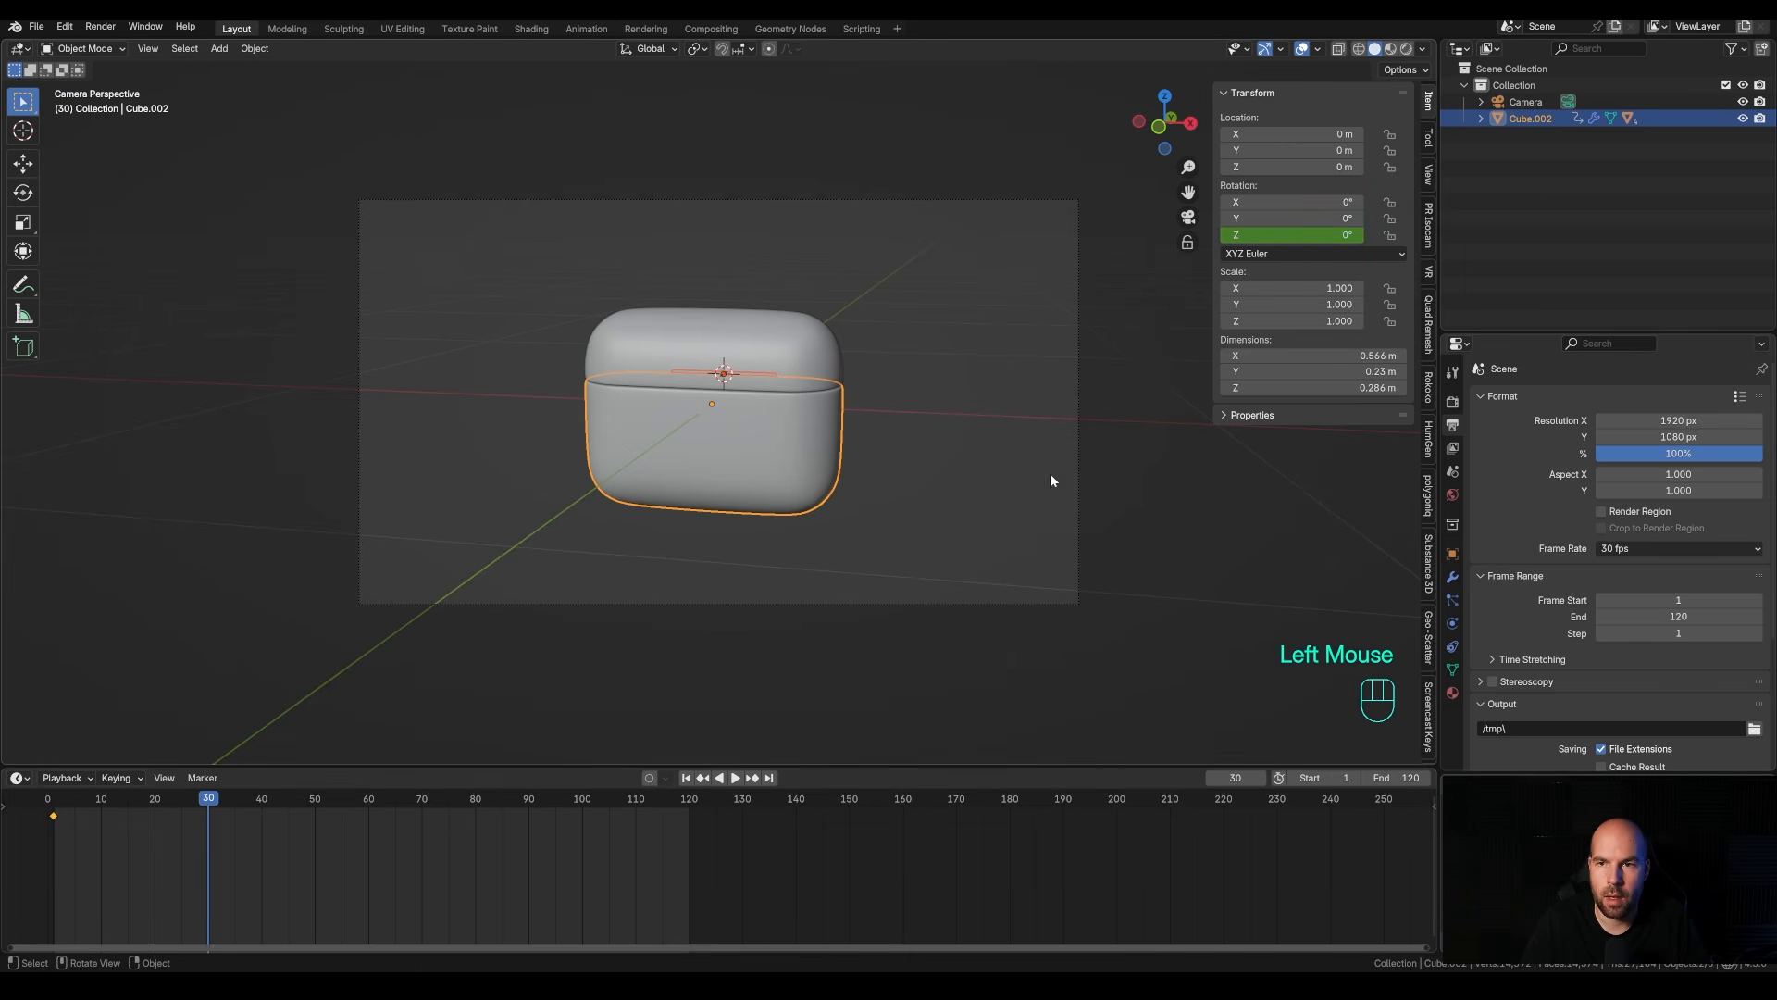
click(1310, 236)
text(36)
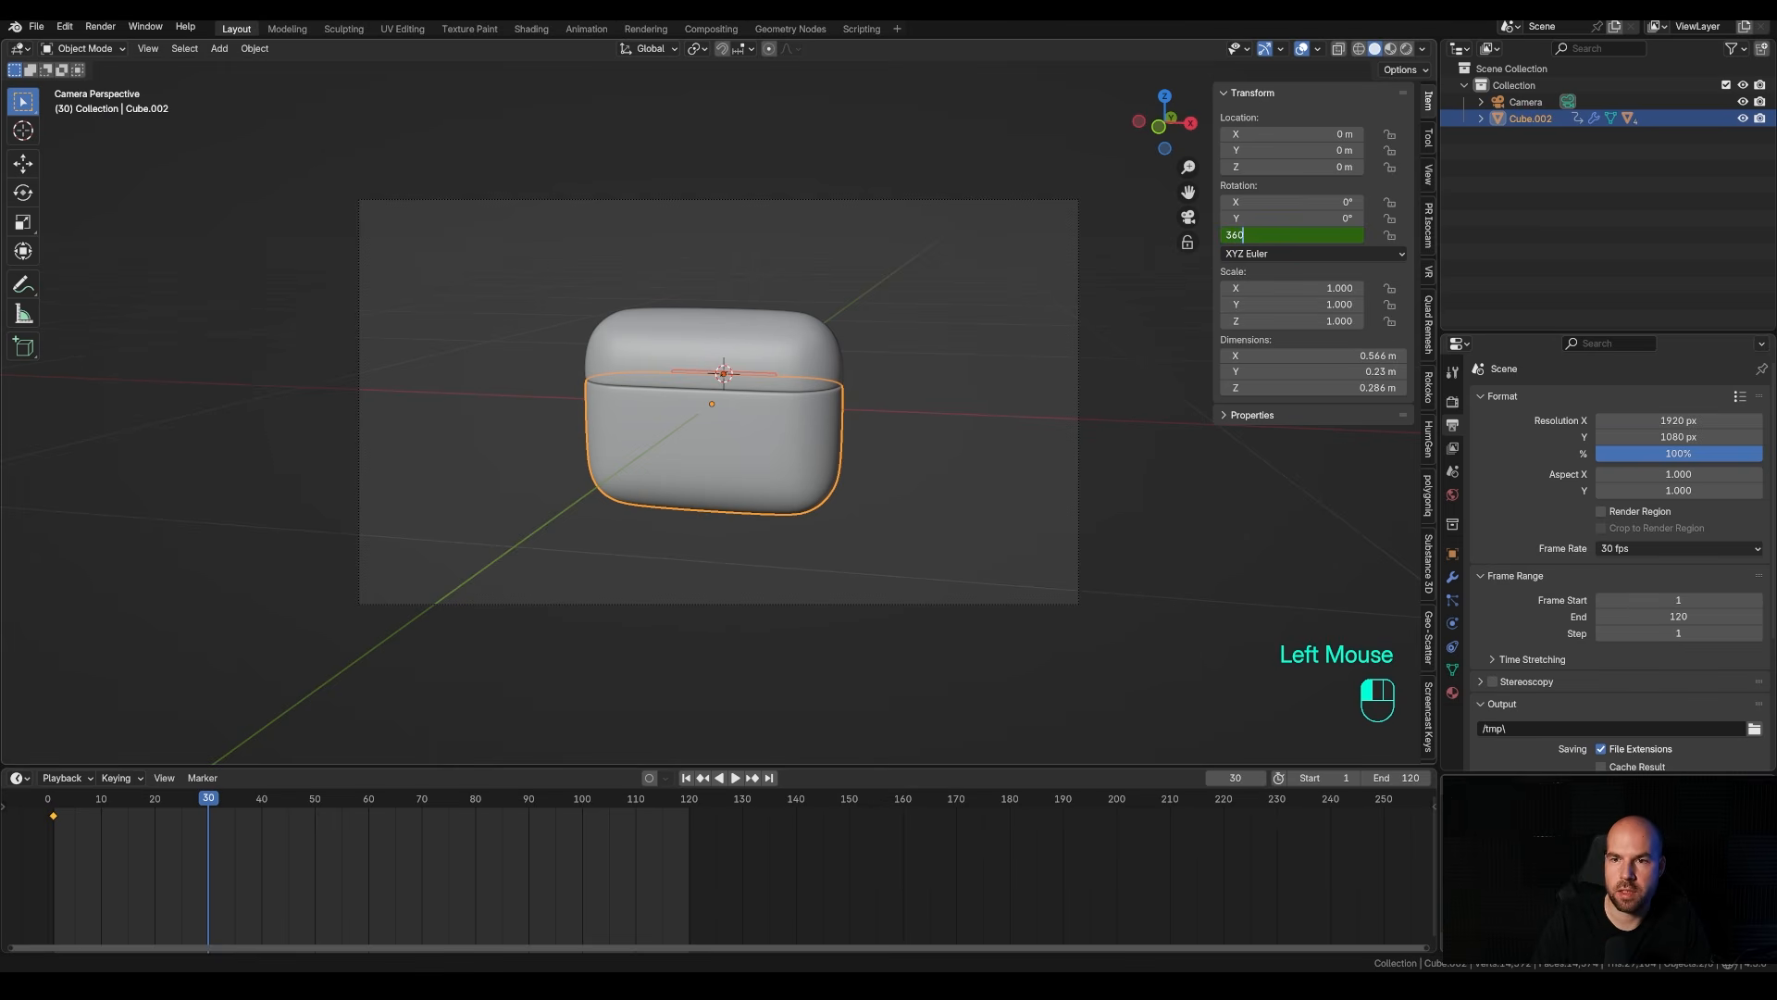
key(Return)
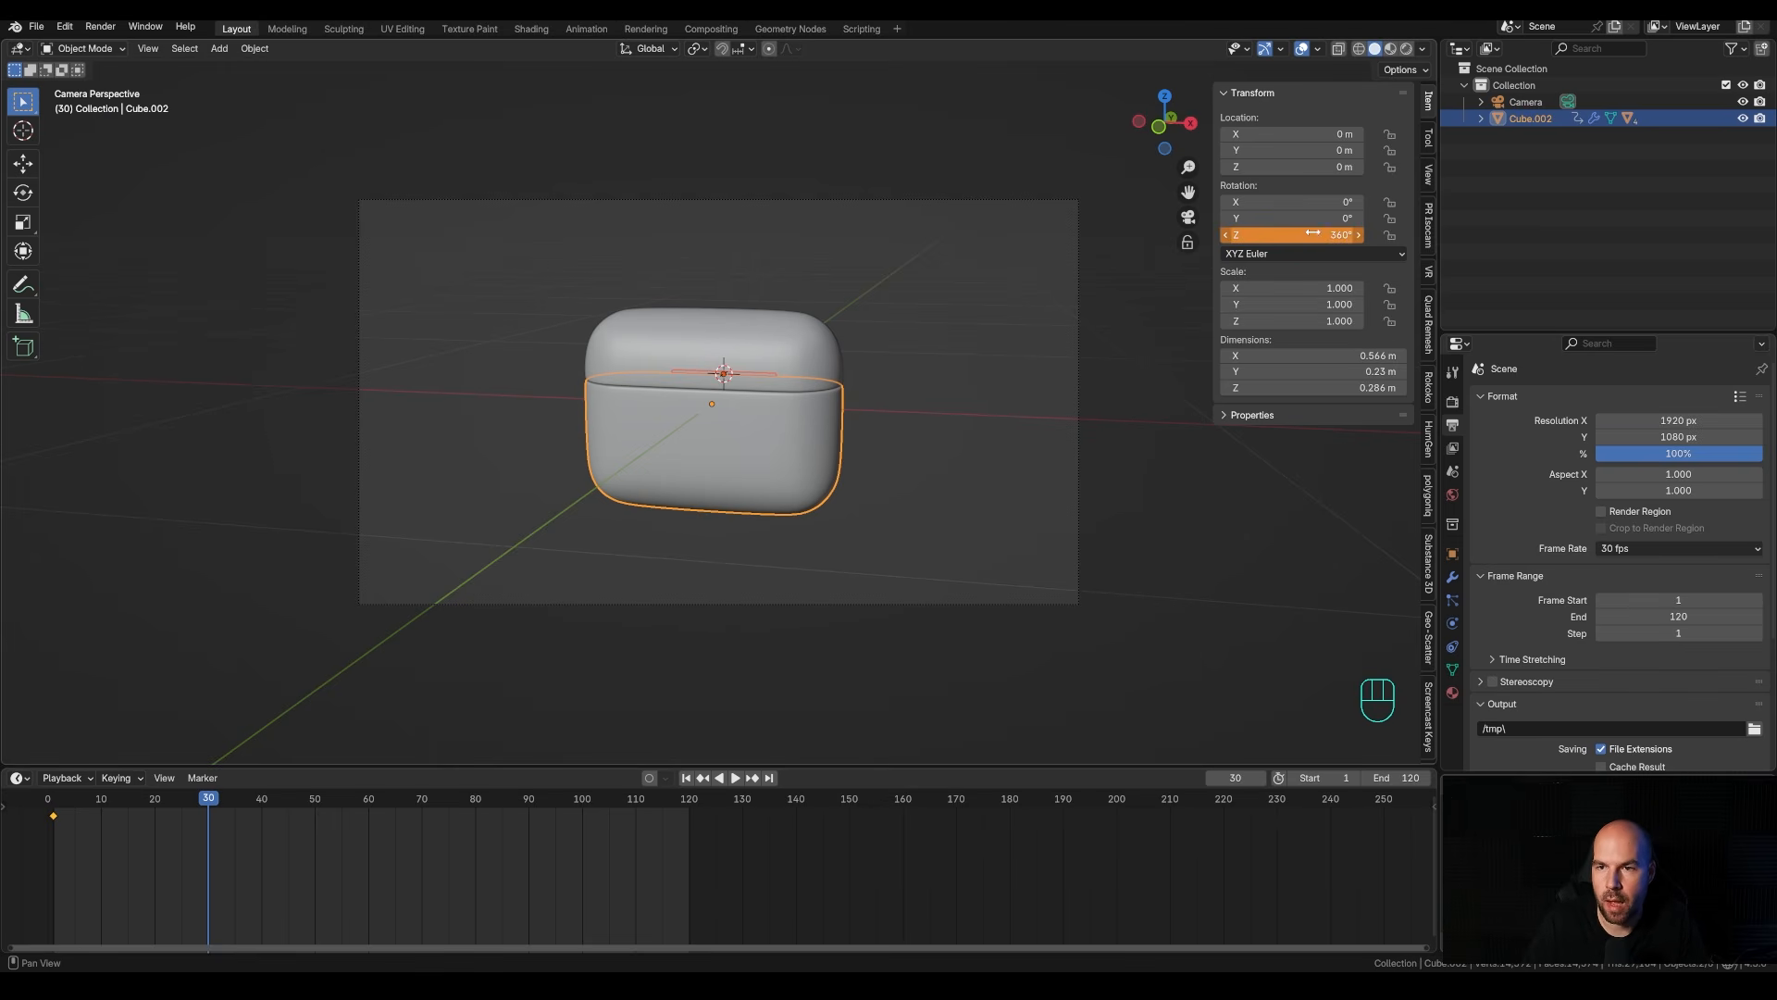
right_click(1313, 234)
click(1261, 233)
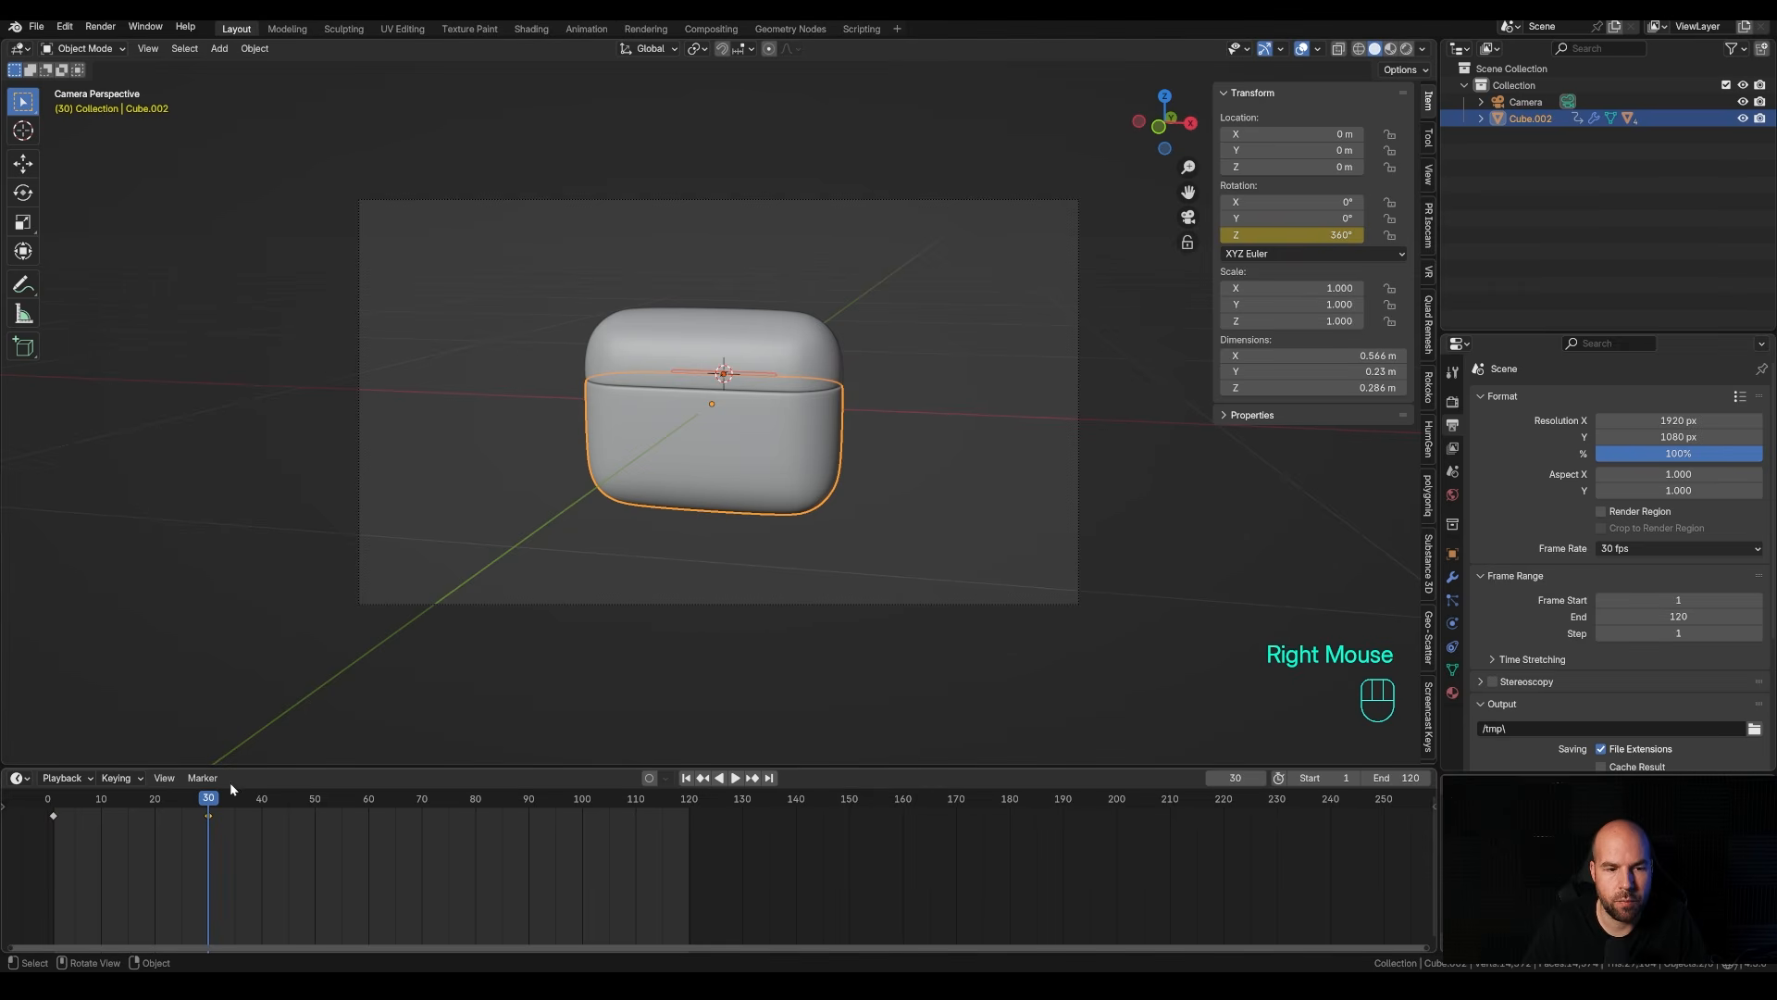
At frame 8, set the case base's Z rotation to -30° and insert a keyframe for it.
mouse_move(186, 807)
mouse_down()
mouse_move(55, 819)
mouse_move(202, 829)
mouse_up()
click(59, 803)
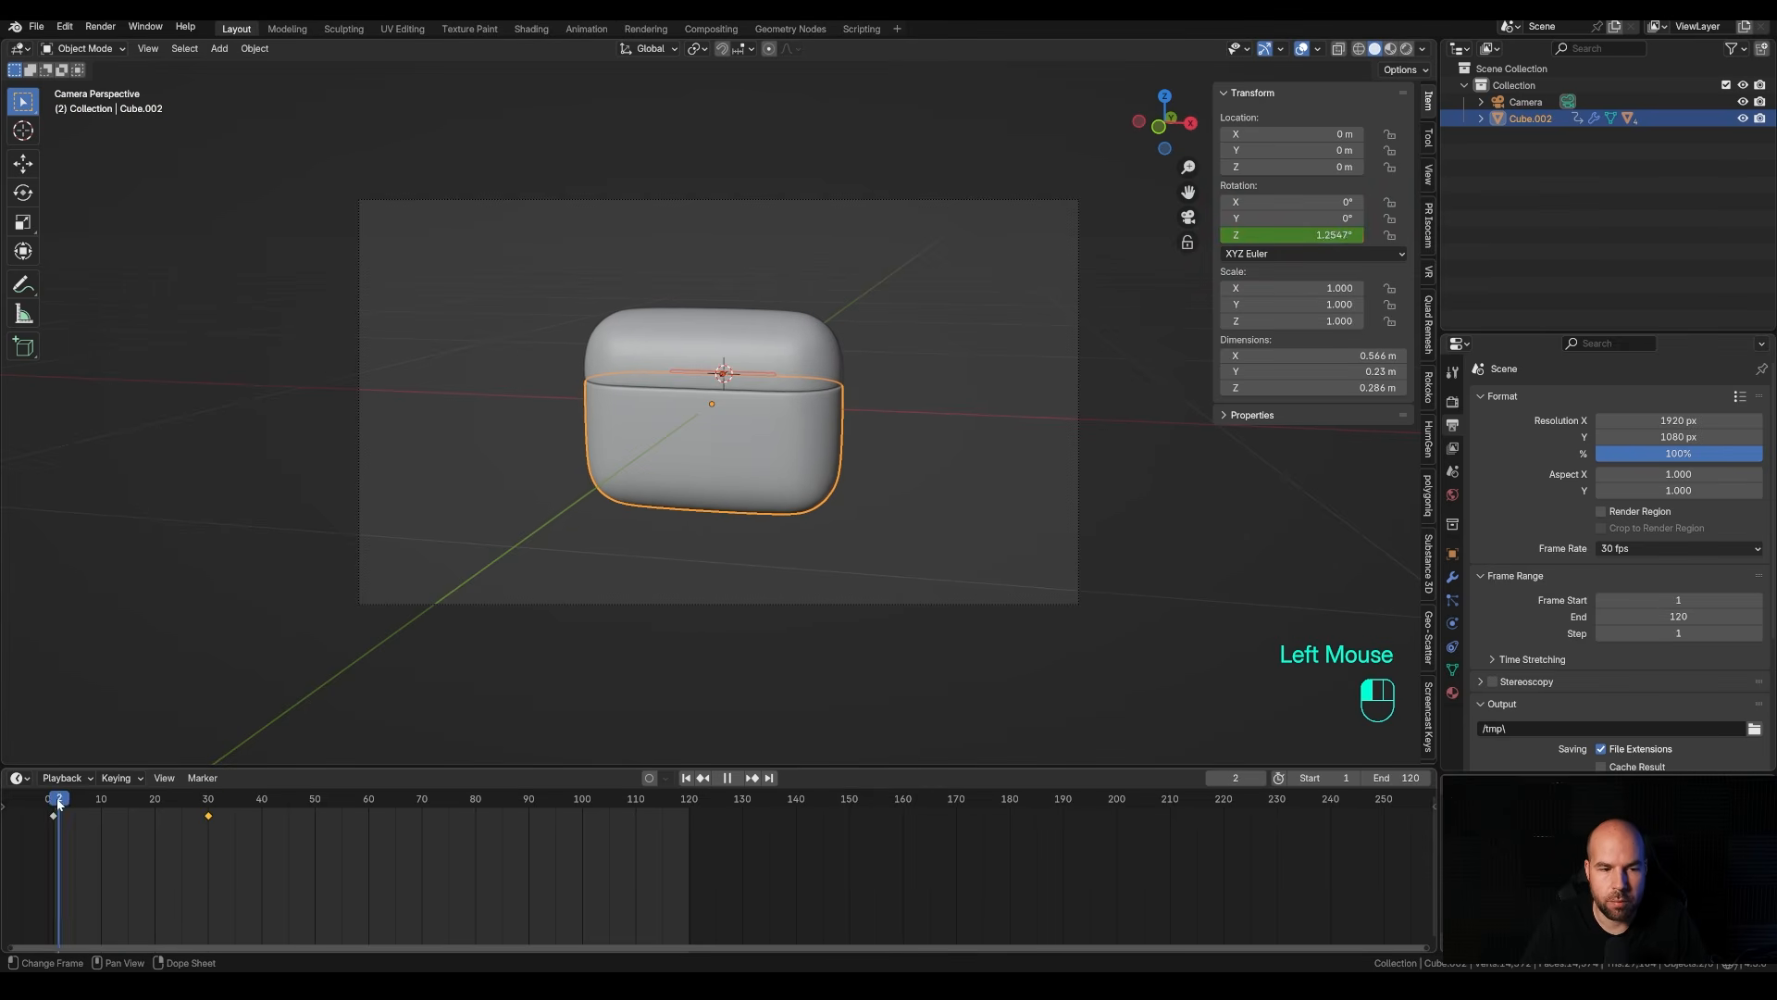
mouse_move(59, 803)
mouse_down()
mouse_move(111, 803)
mouse_move(67, 805)
mouse_move(93, 810)
mouse_up()
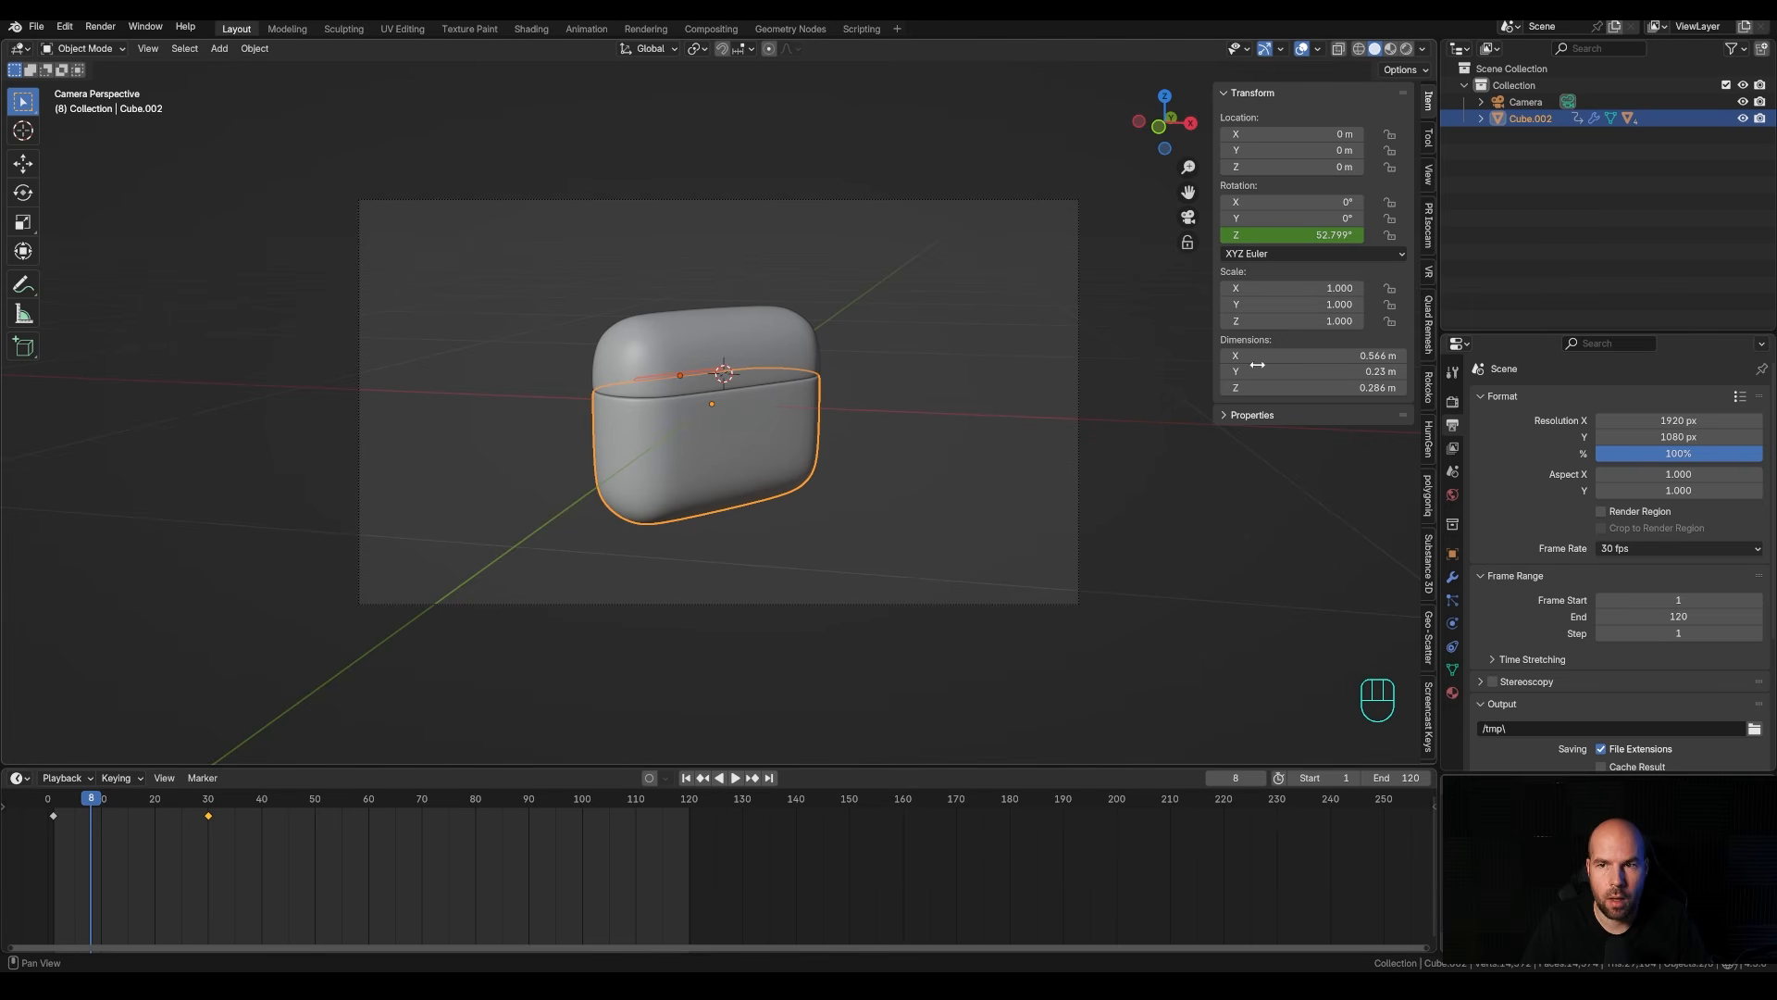
click(1308, 235)
text(0)
key(Return)
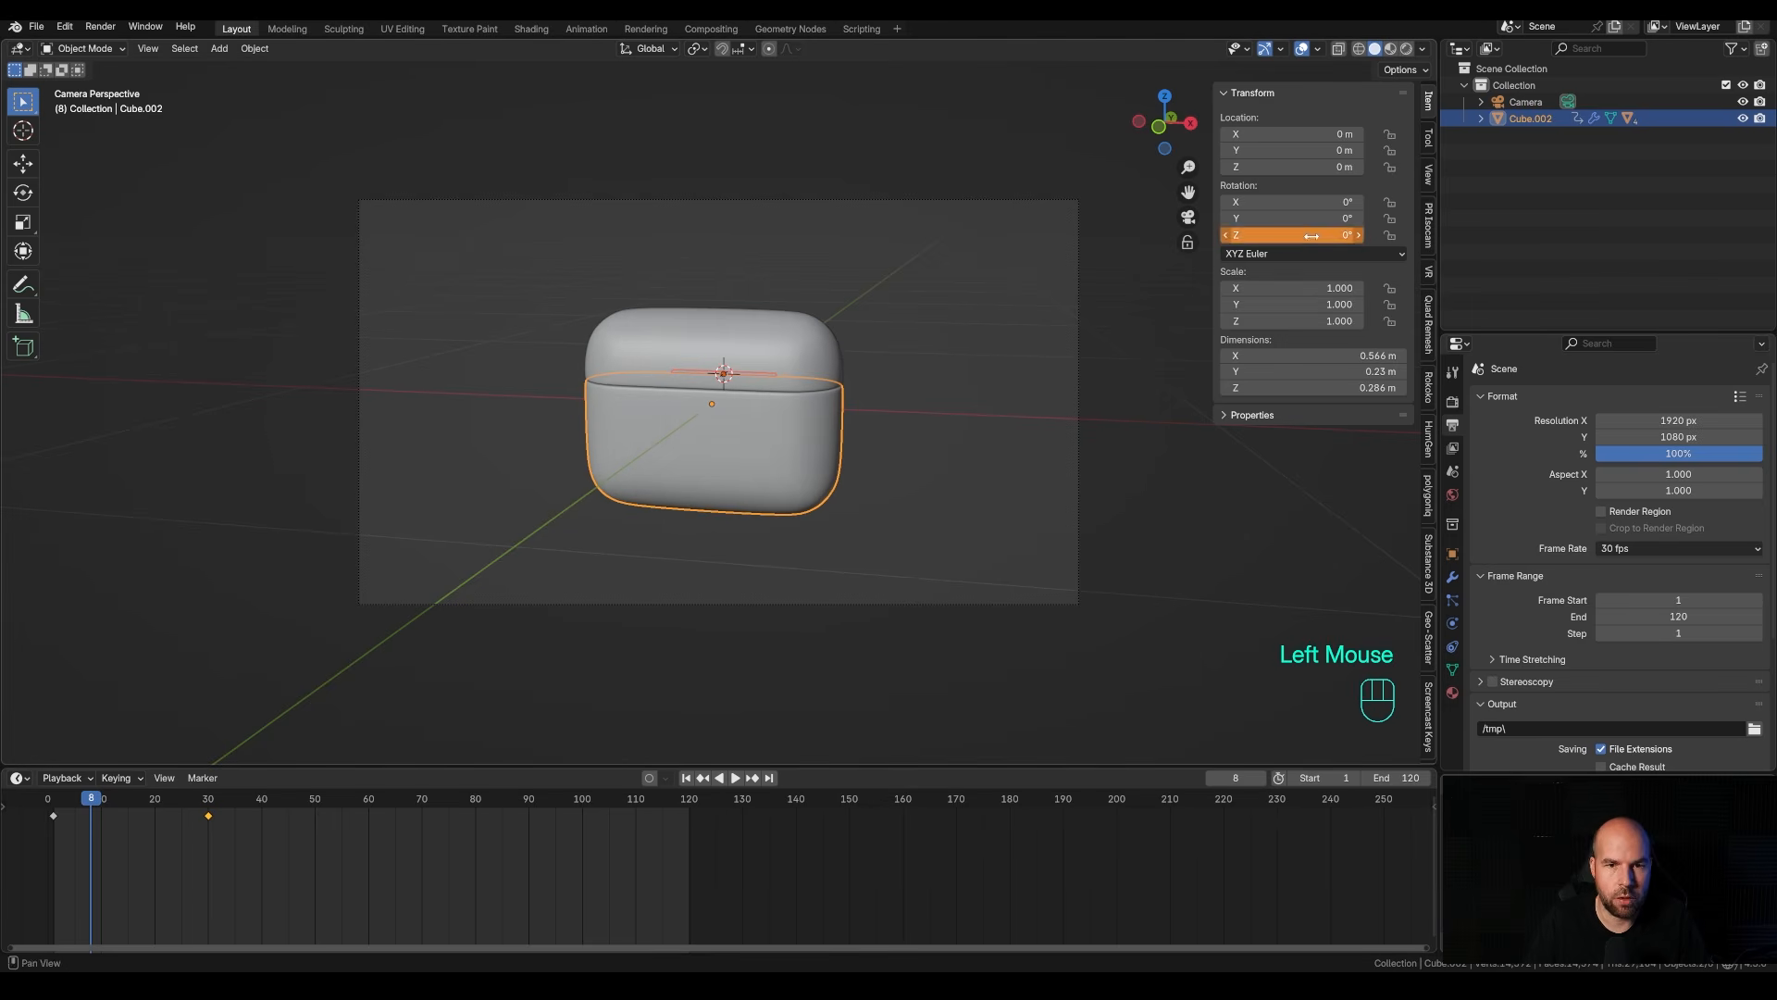
shift+drag(1309, 235, 1250, 235)
click(1250, 235)
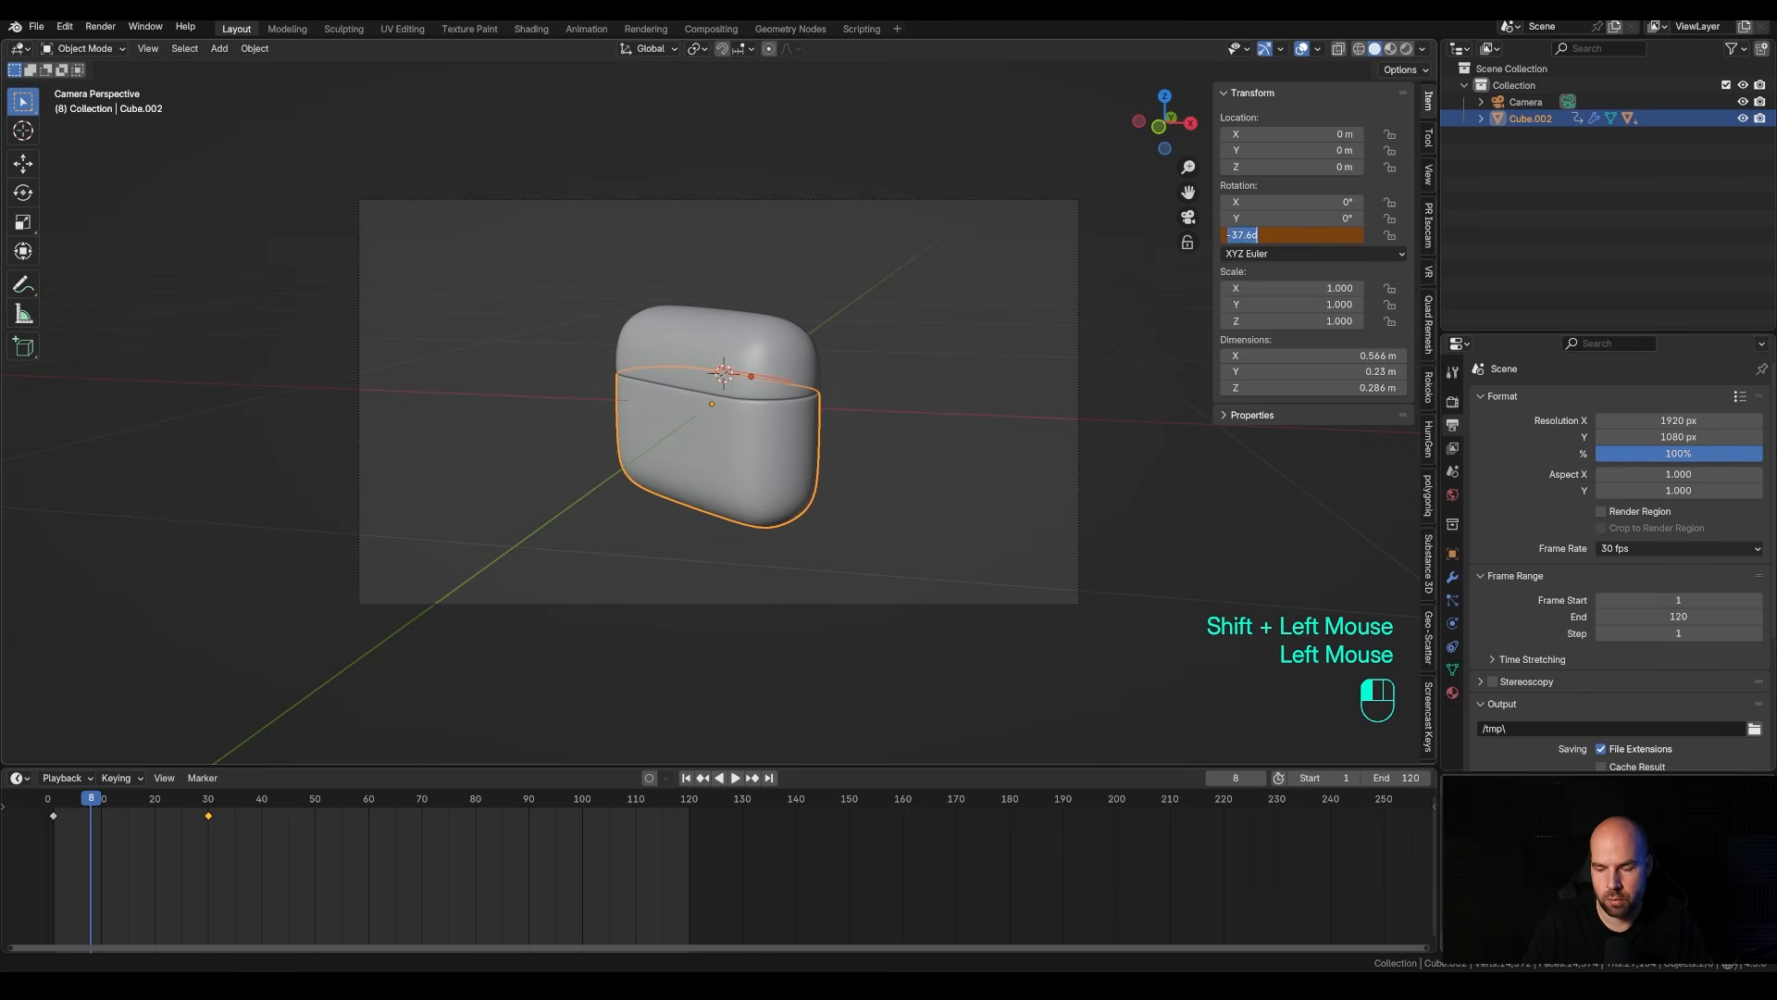
text(-30)
key(Return)
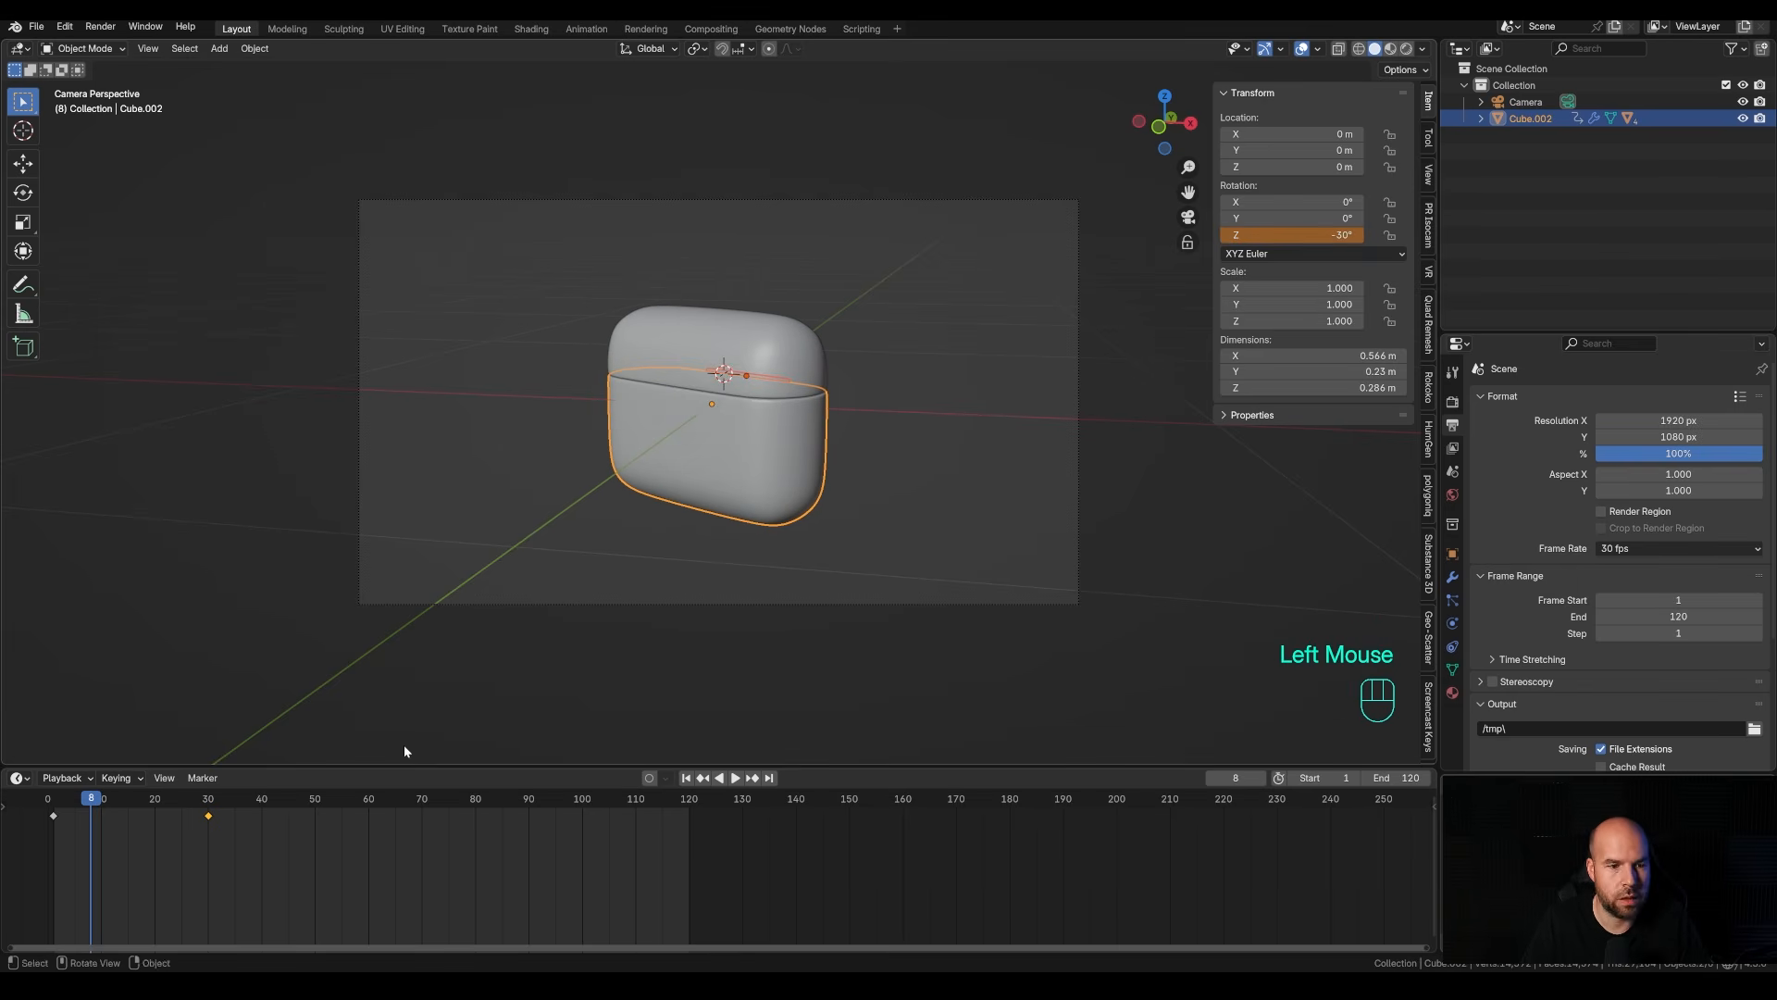
right_click(1318, 234)
click(1319, 231)
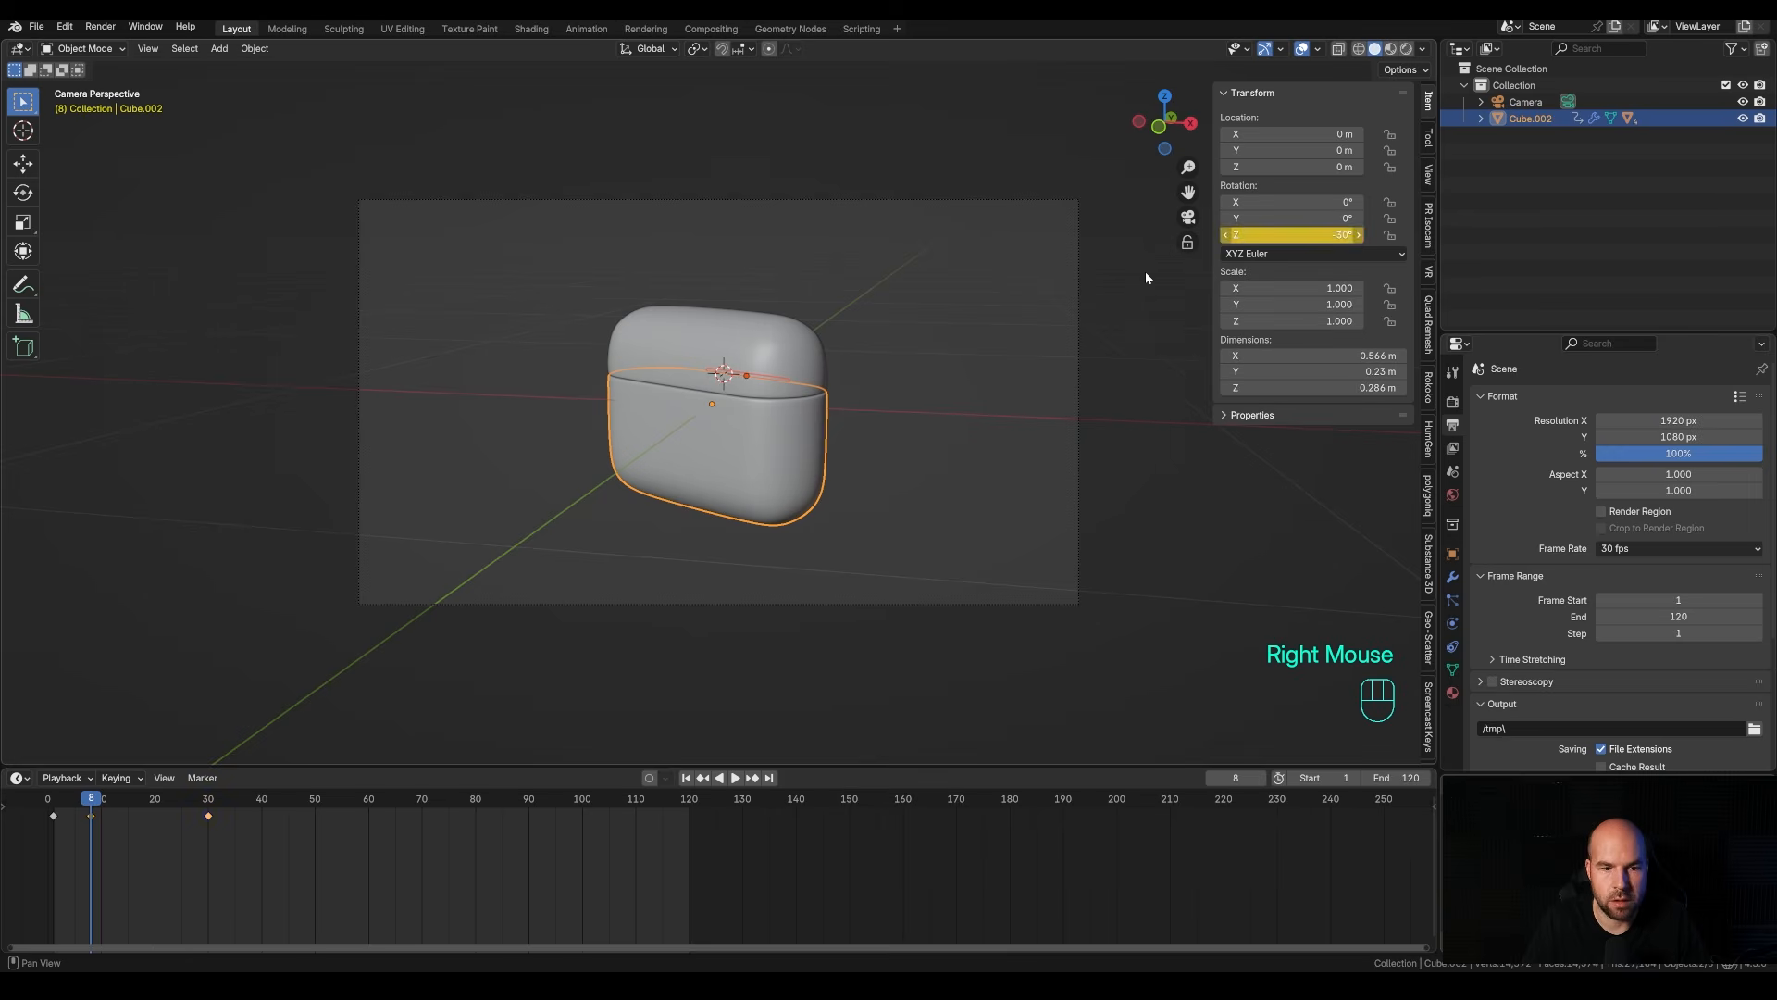
Duplicate the case base's frame 30 rotation keyframe and place the copy at frame 121.
drag(80, 799, 712, 810)
drag(71, 805, 210, 818)
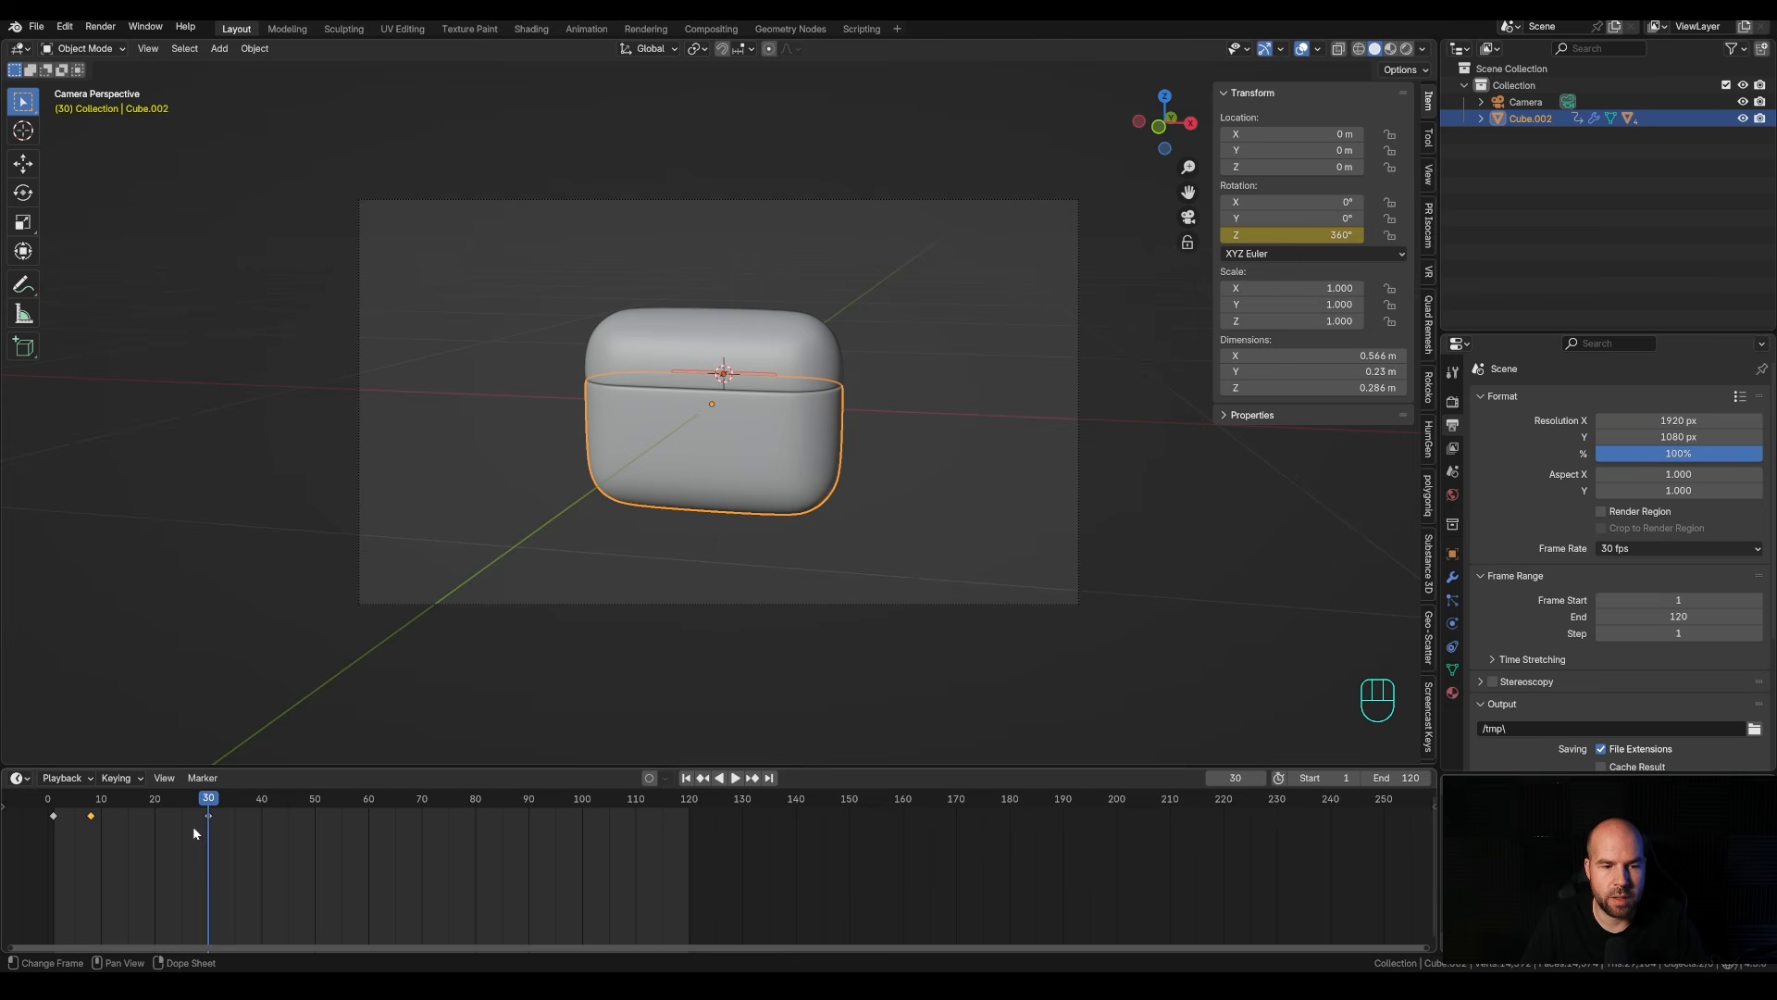
click(215, 827)
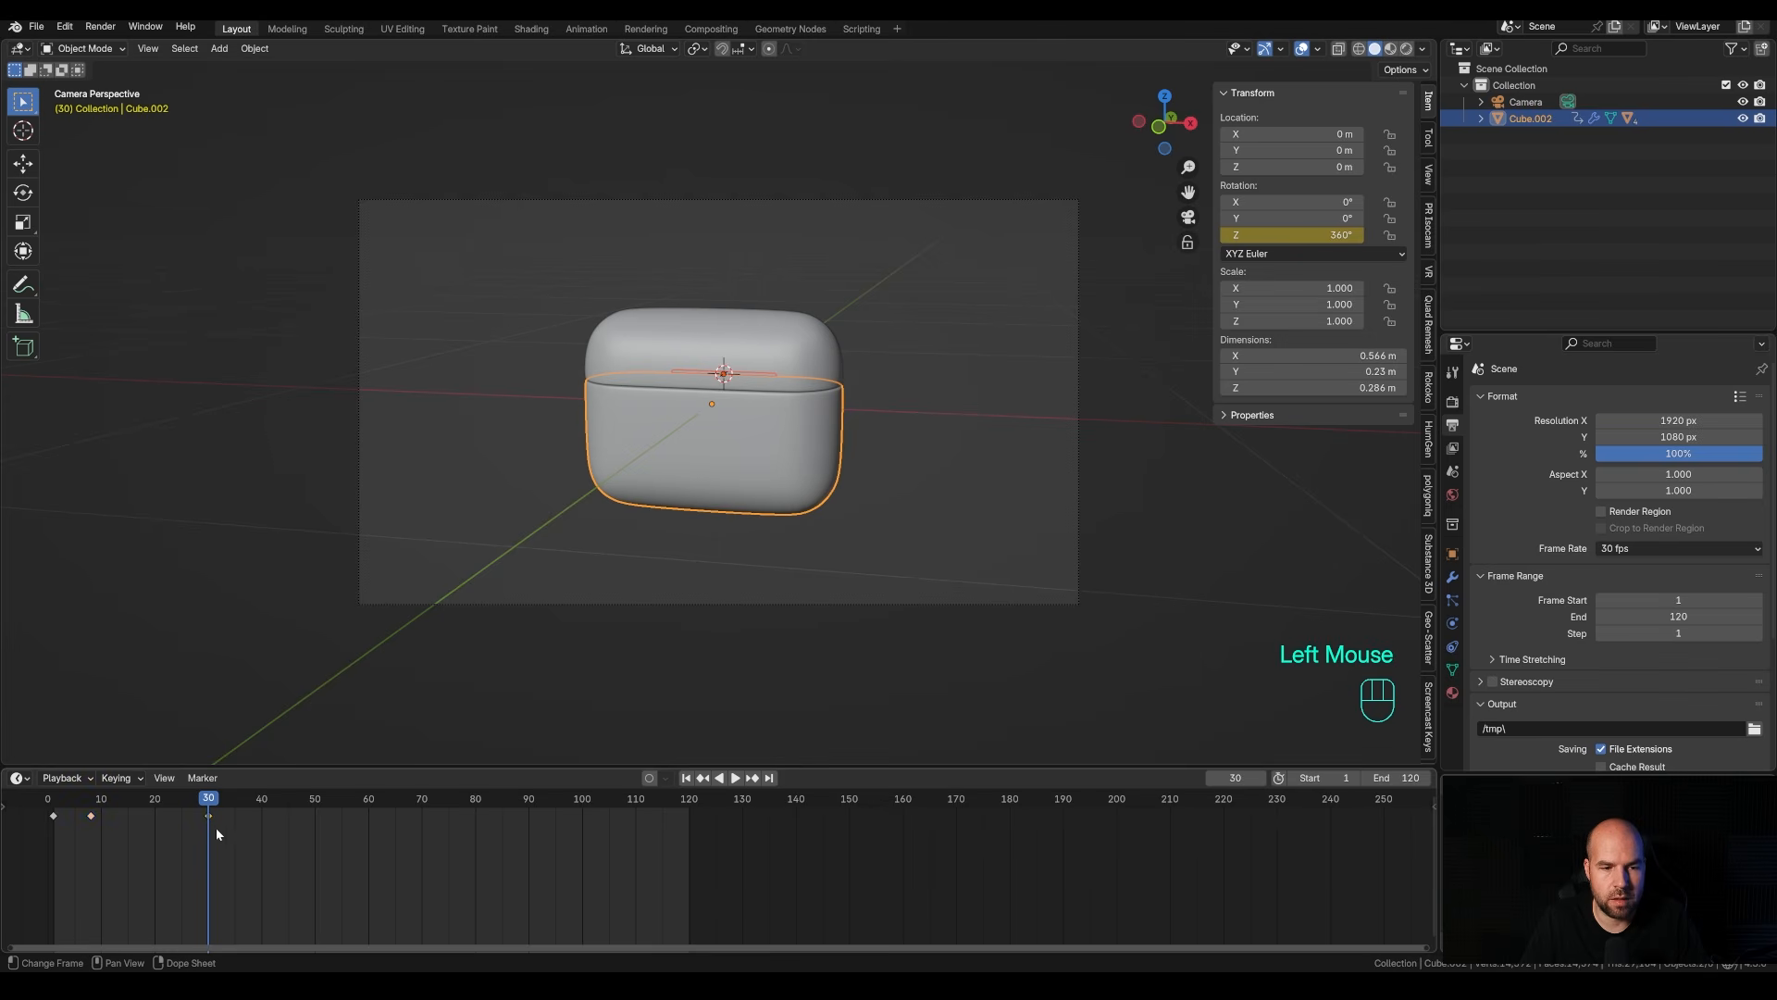
key(shift+d)
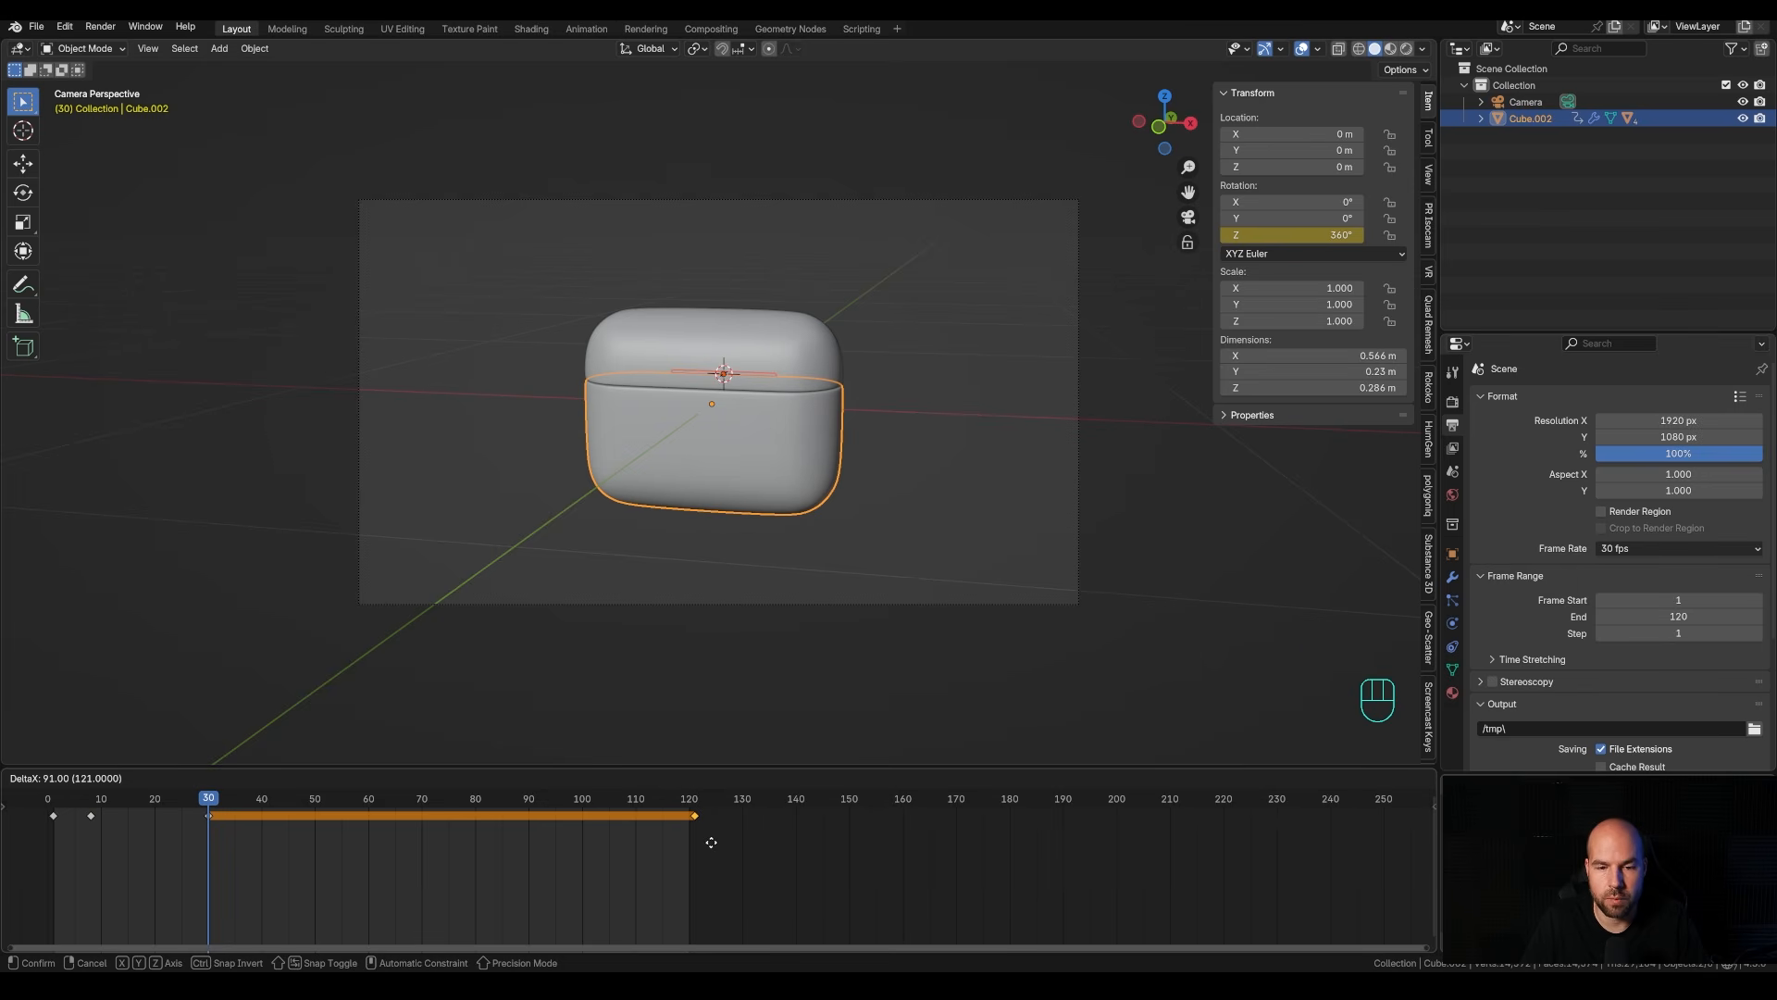
click(711, 841)
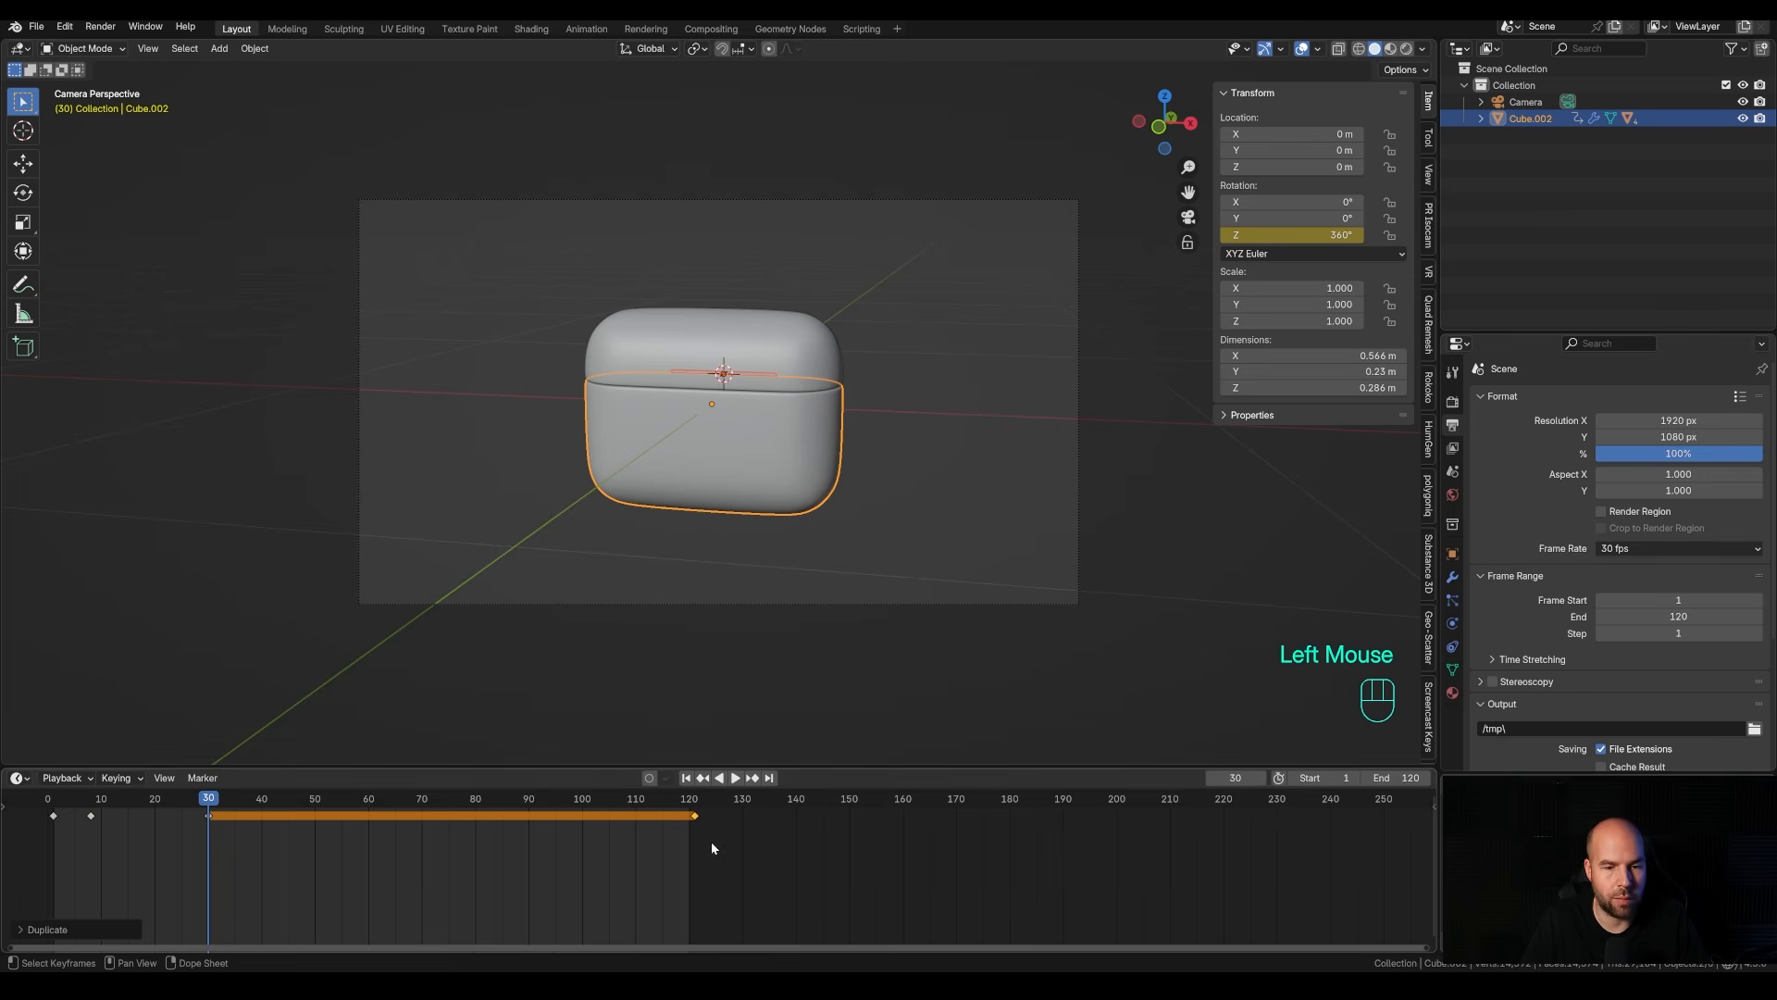
Enlarge the timeline area and switch it to the Graph Editor.
click(322, 764)
drag(322, 762, 337, 614)
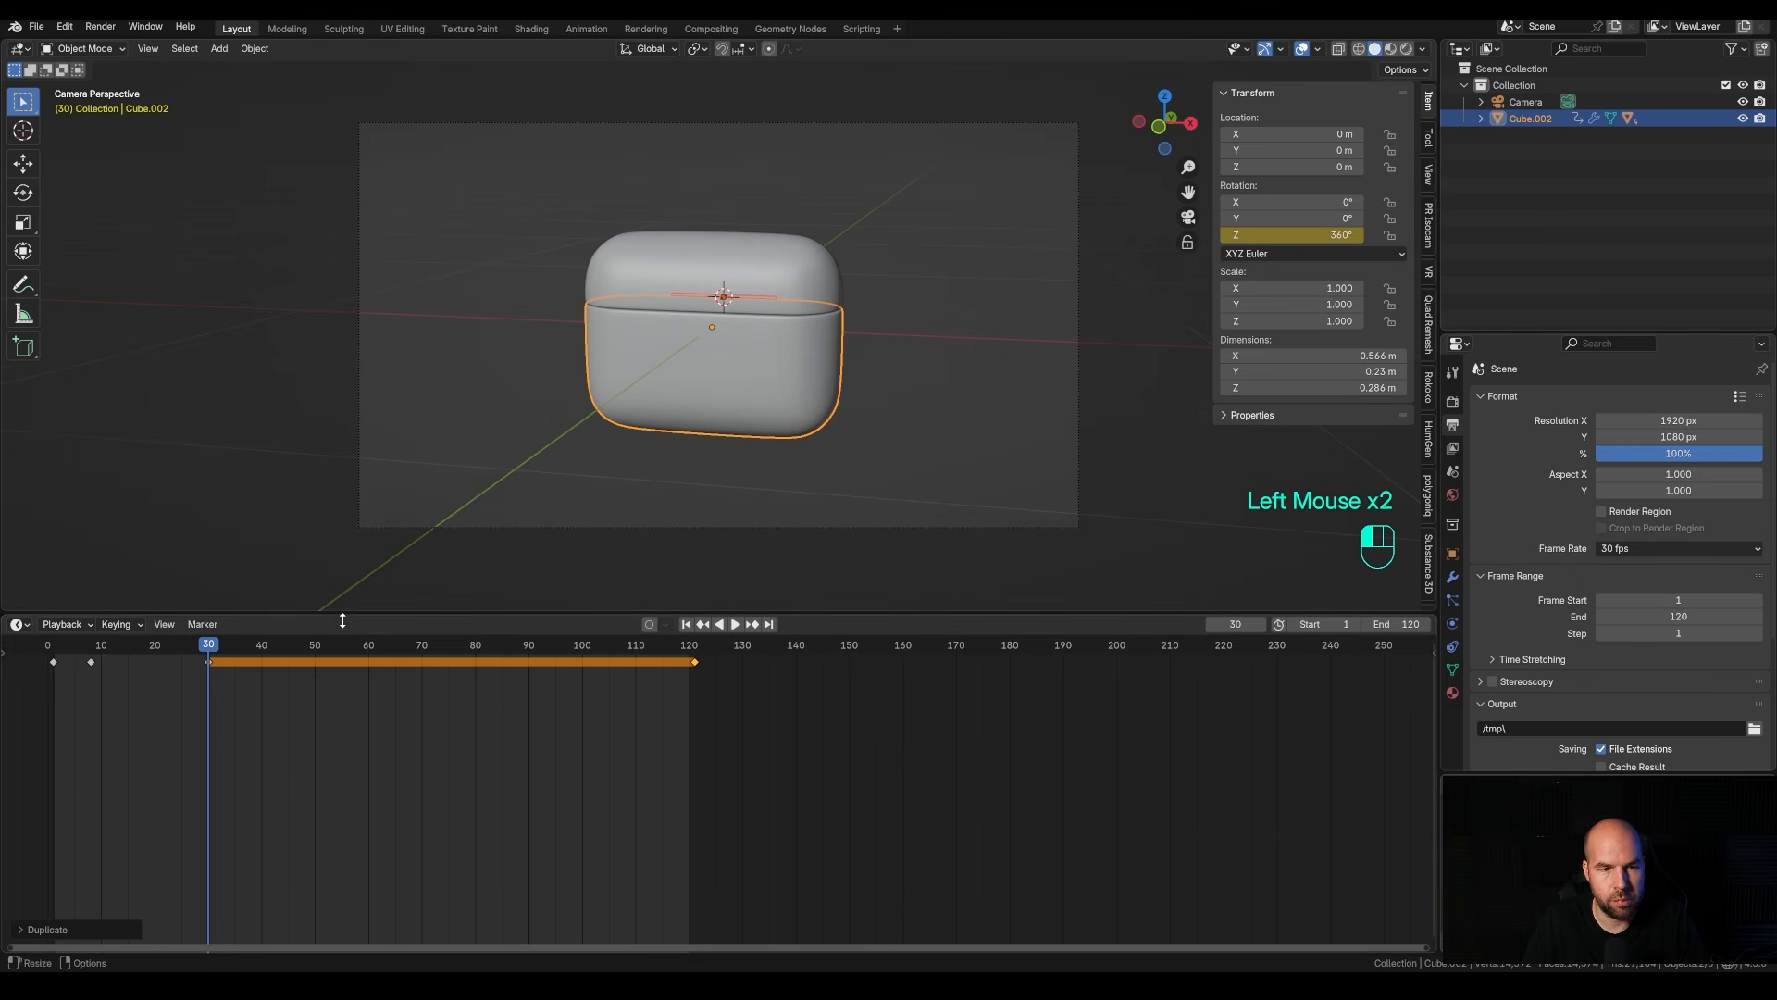
key(ctrl+Tab)
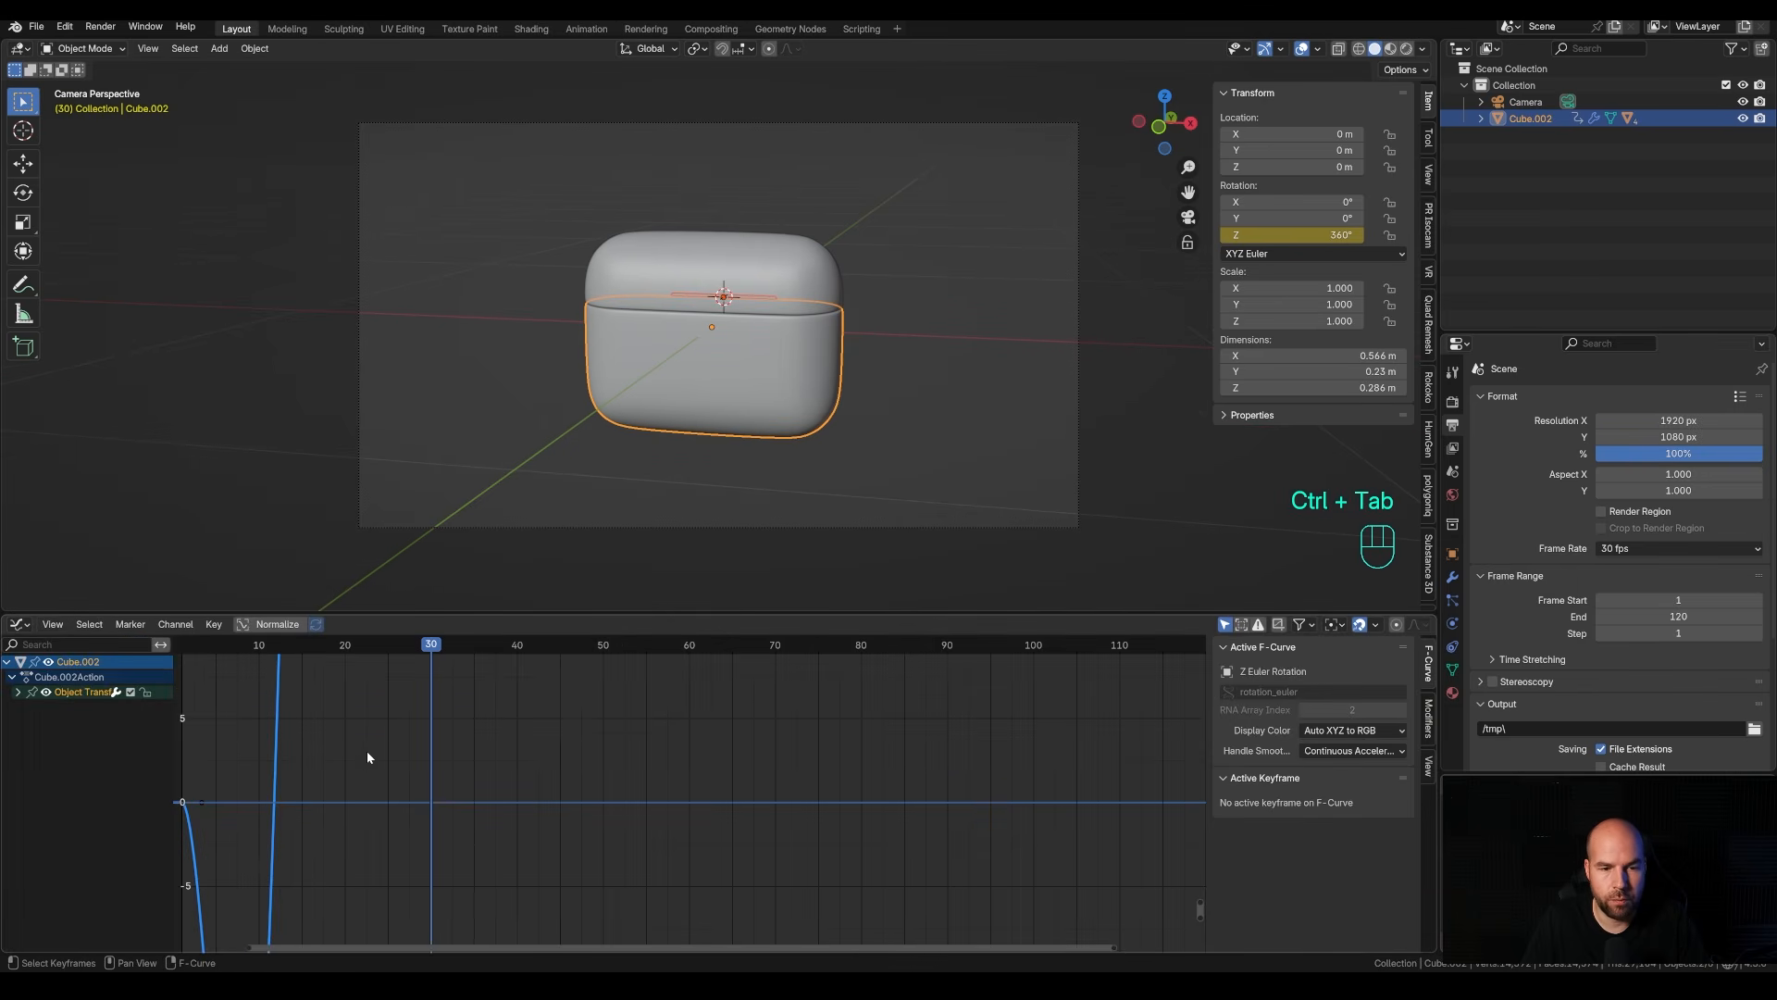
Pull the frame 1 keyframe's right handle down on the Z rotation curve, about level with the frame 8 keyframe.
middle_drag(435, 767, 652, 786)
ctrl+scroll(652, 787, up, 3)
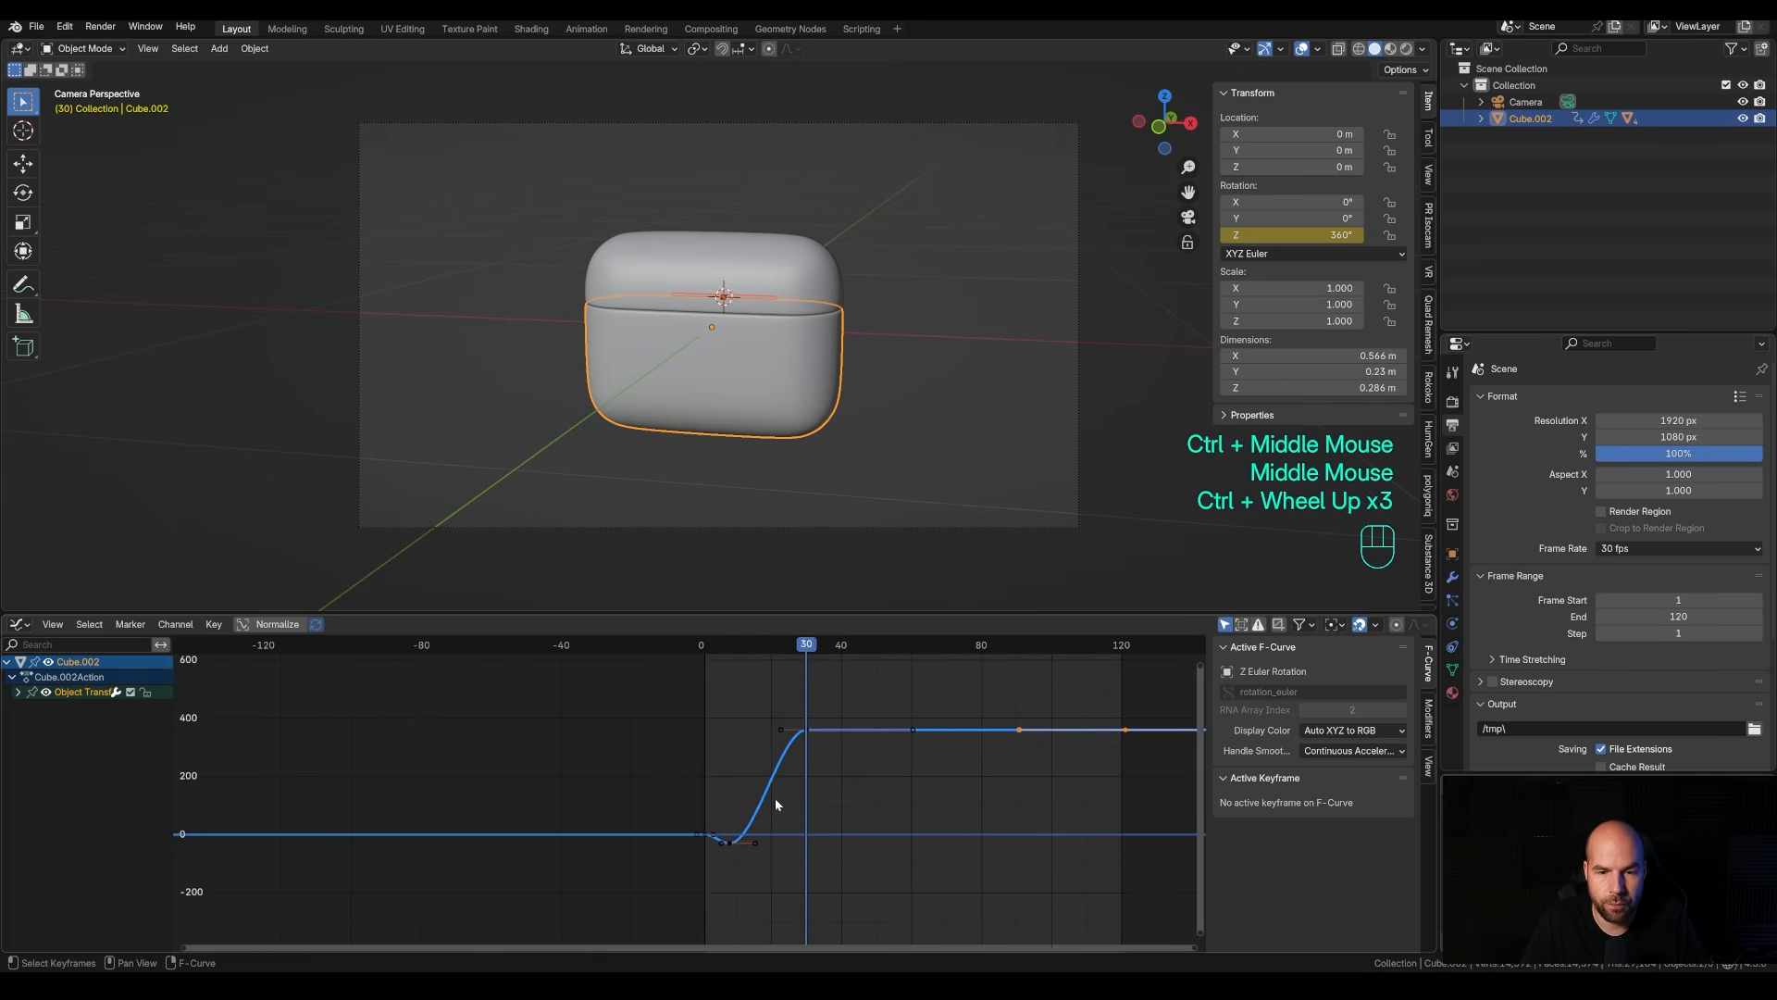
middle_drag(775, 798, 653, 758)
ctrl+scroll(740, 778, up, 2)
ctrl+scroll(742, 778, up, 1)
ctrl+scroll(743, 775, down, 3)
scroll(817, 722, up, 1)
click(435, 782)
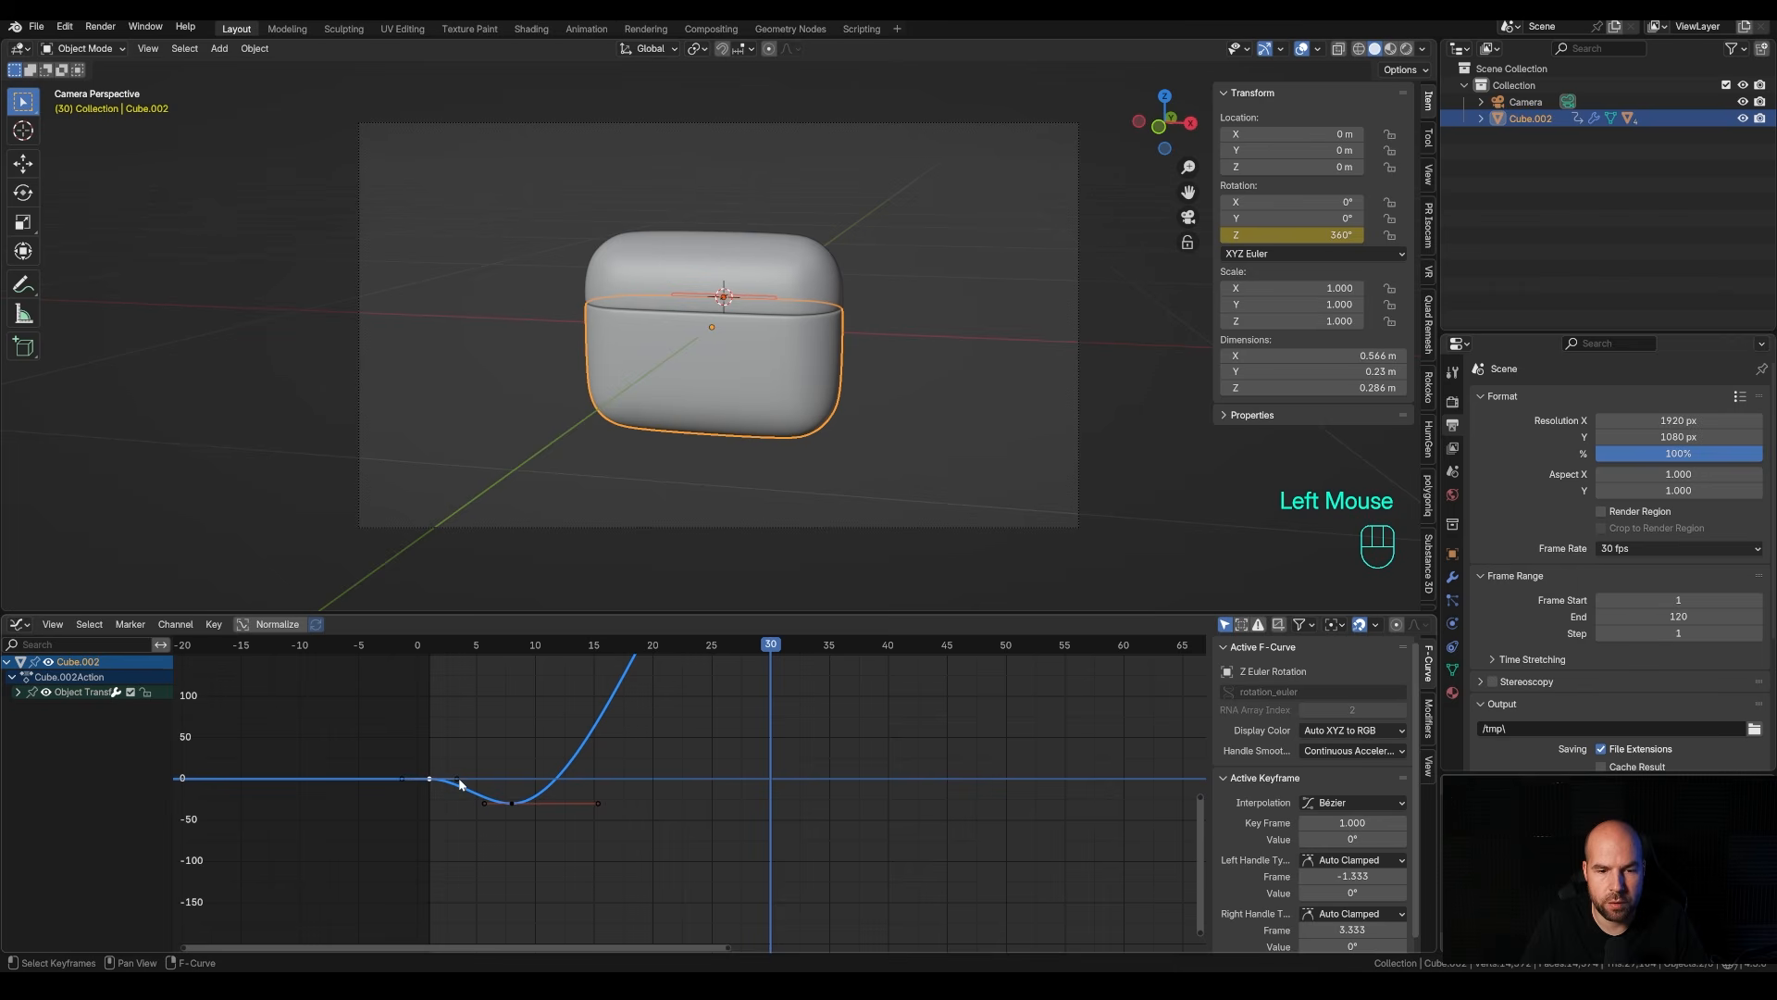
click(460, 784)
mouse_move(460, 784)
mouse_down()
mouse_move(449, 809)
mouse_move(463, 801)
mouse_up()
Set the frame 8 keyframe's handle type to Free and move its right handle straight above the keyframe, to about 92°.
click(513, 803)
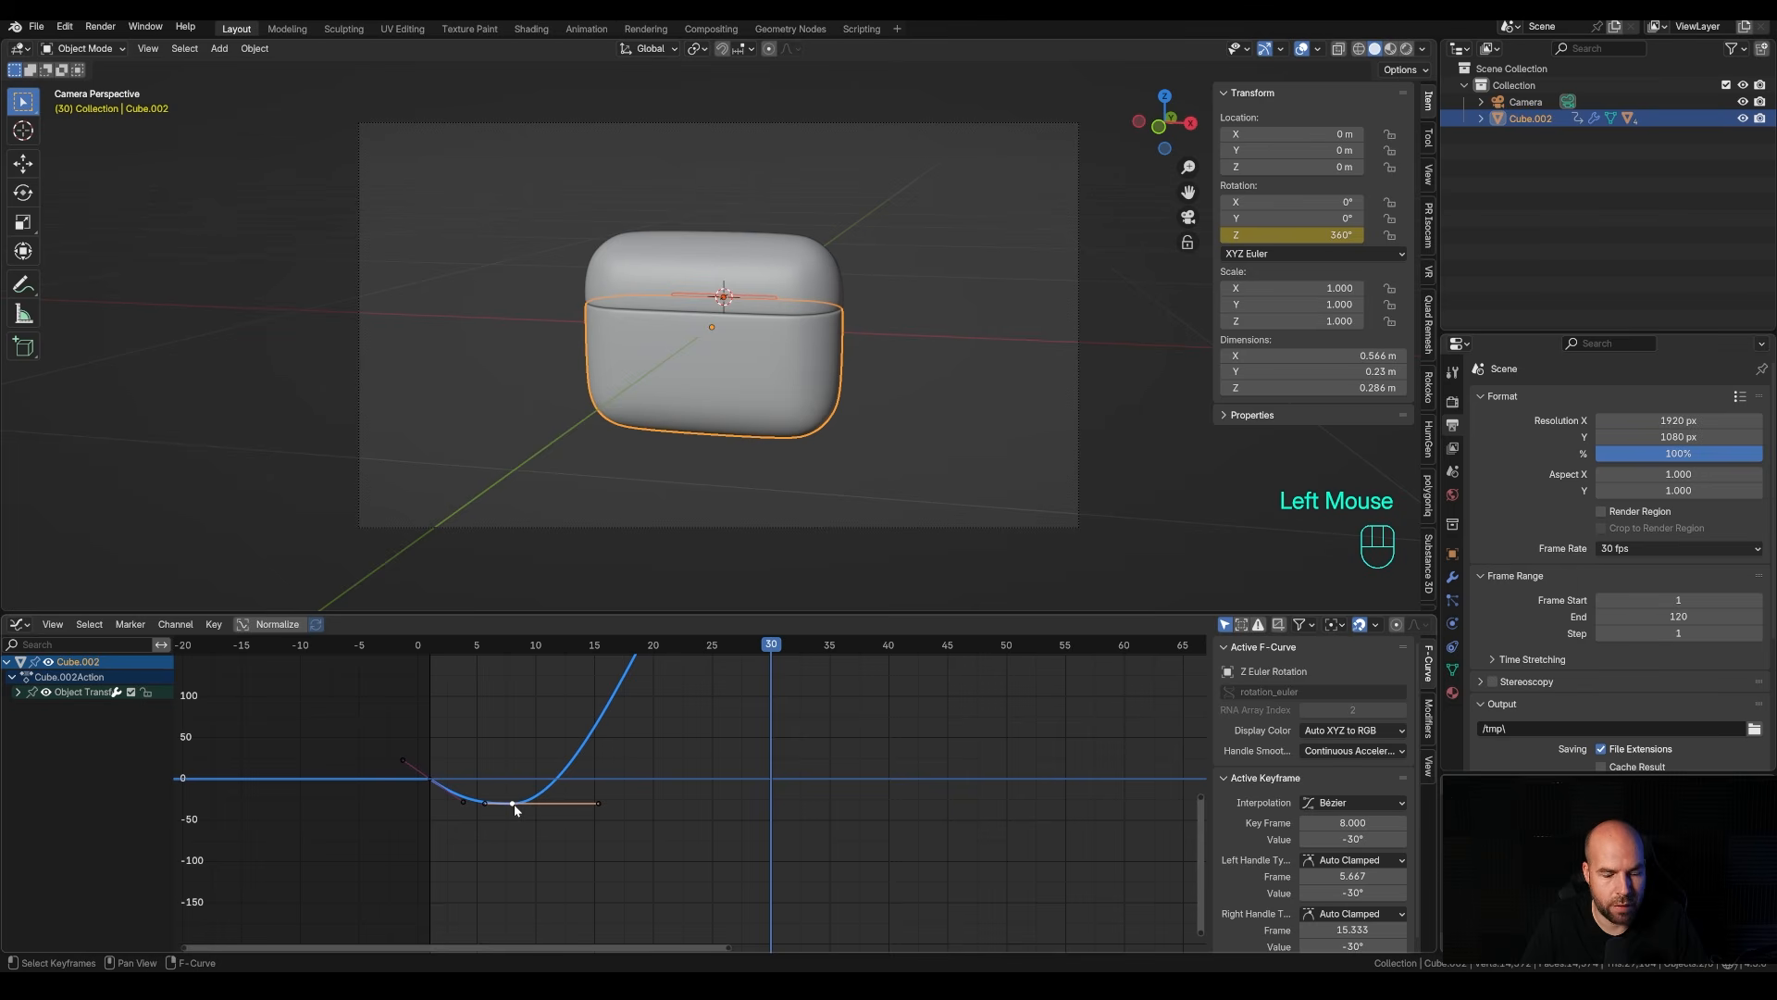
key(v)
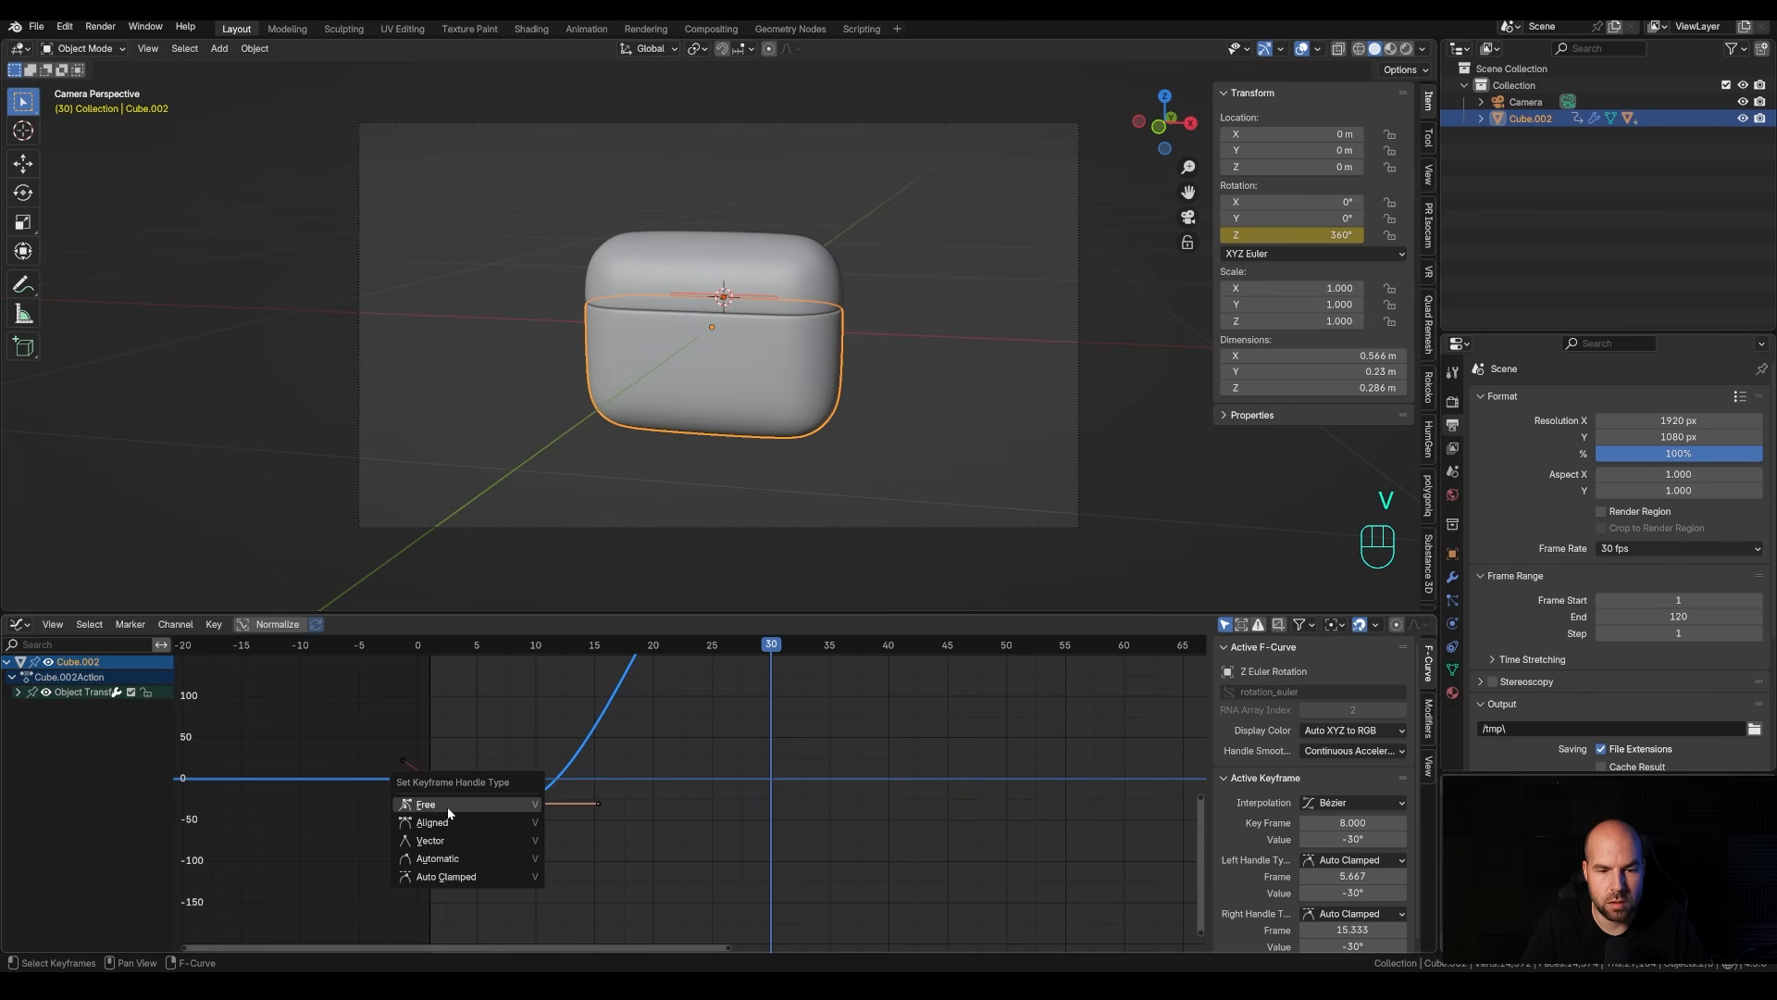
click(450, 806)
drag(601, 804, 509, 701)
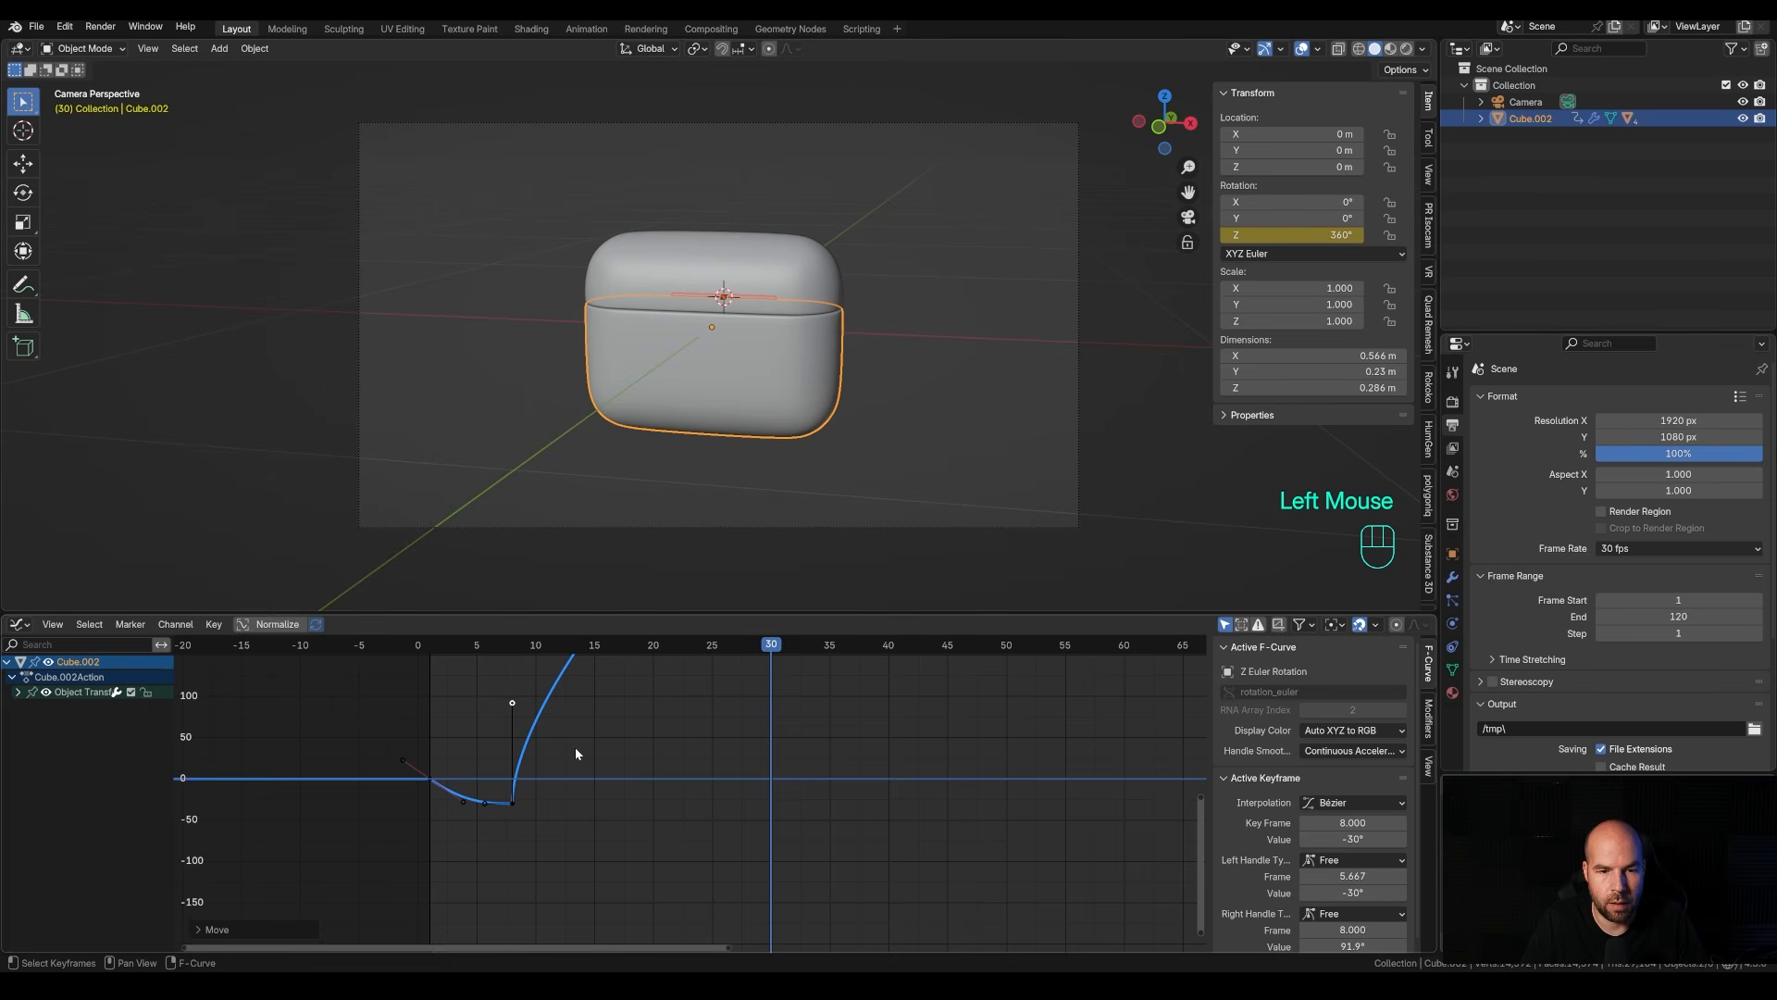
Lower the frame 30 keyframe on the Z rotation curve to about 310°, moving it only along the value axis.
scroll(580, 746, down, 3)
shift+middle_drag(724, 731, 657, 746)
click(659, 745)
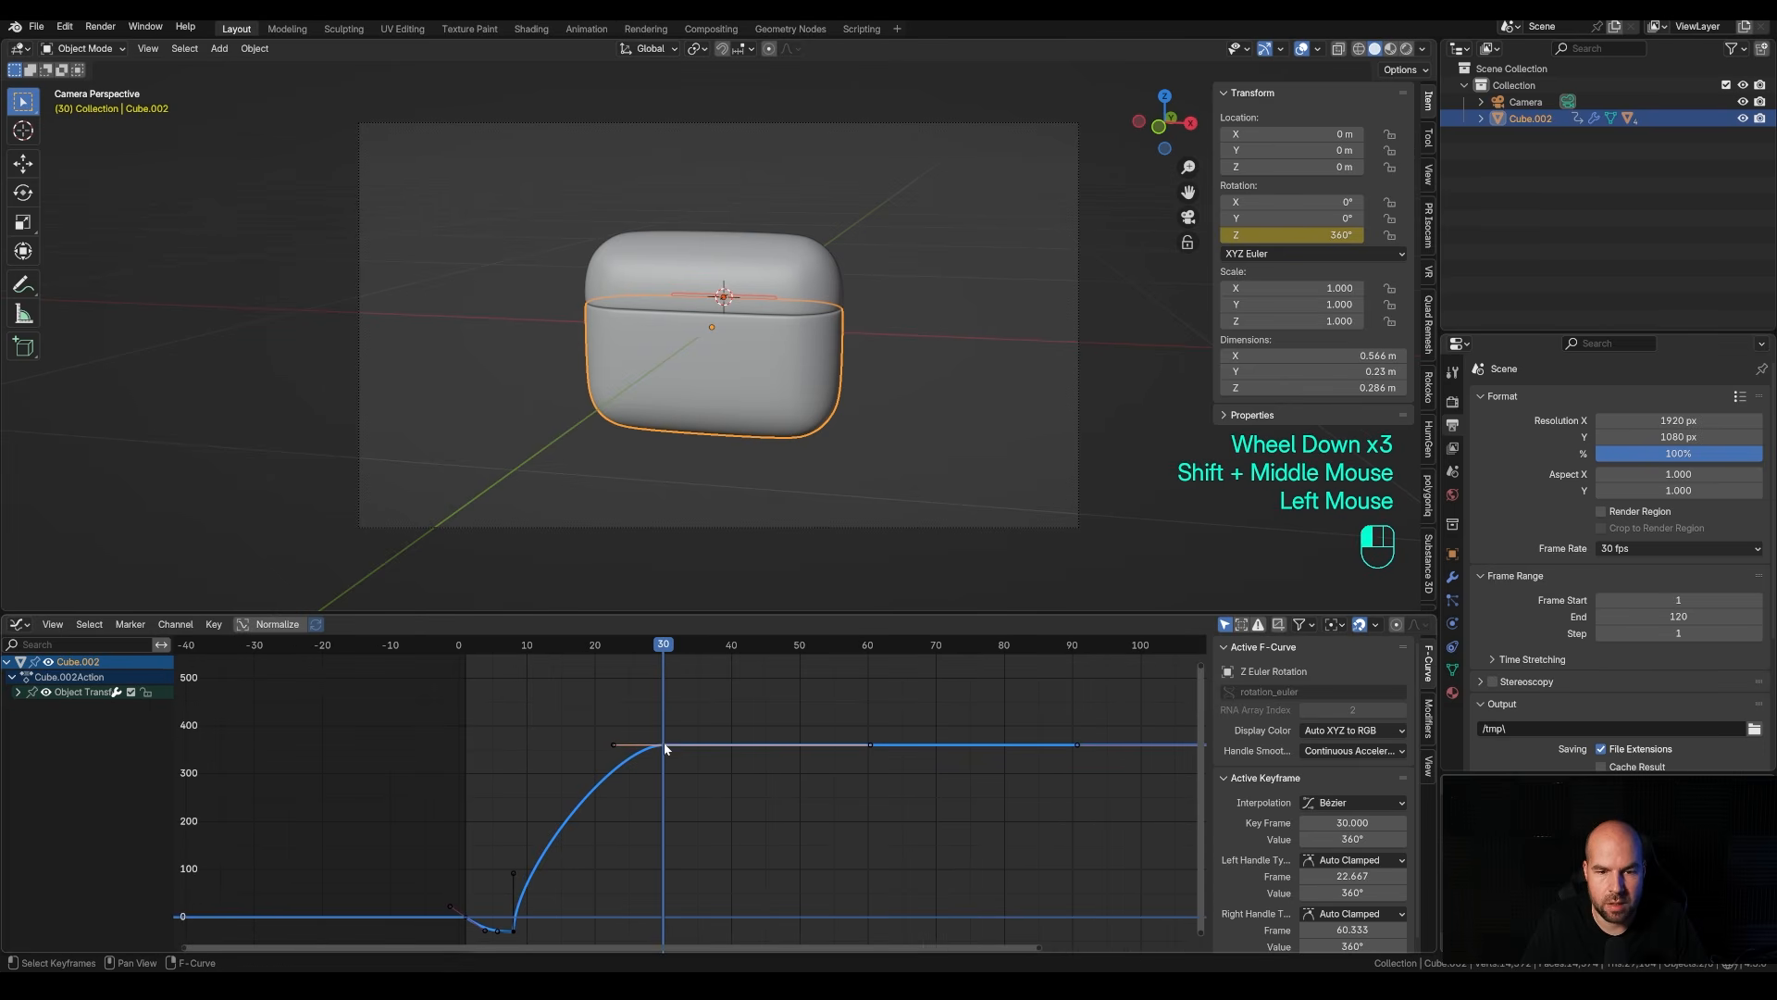
shift+middle_drag(791, 827, 739, 796)
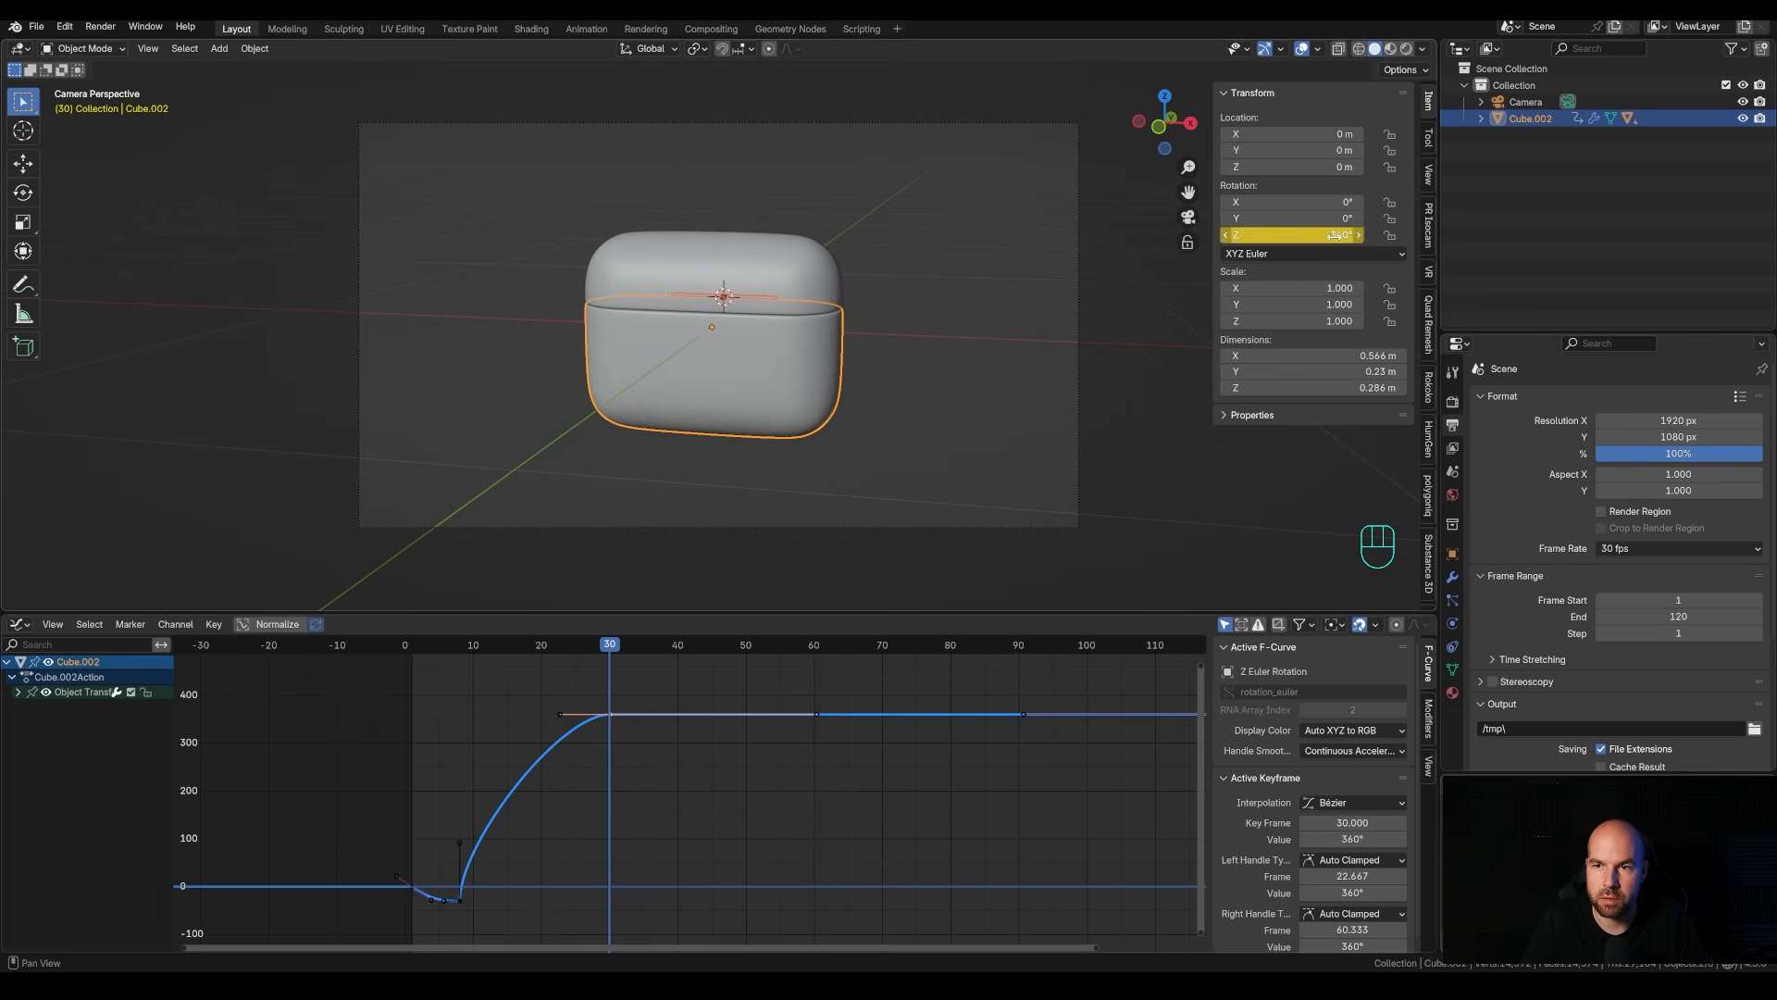
middle_drag(975, 796, 769, 793)
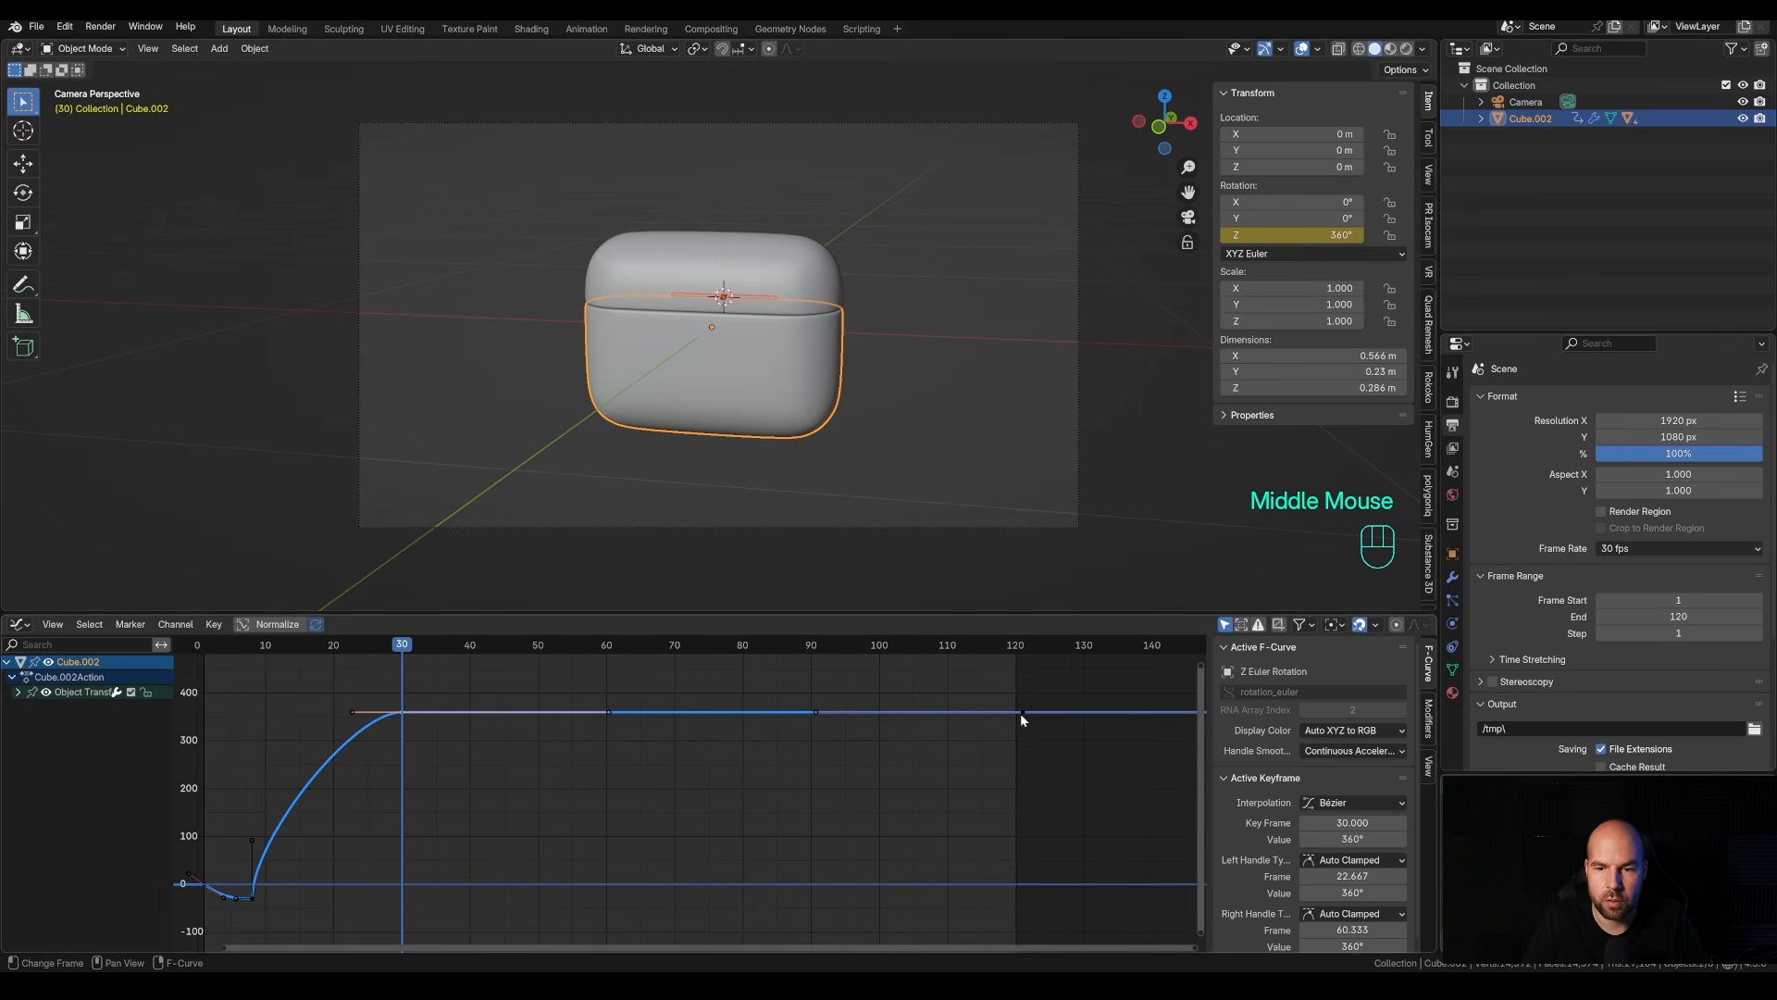
shift+middle_drag(452, 788, 605, 764)
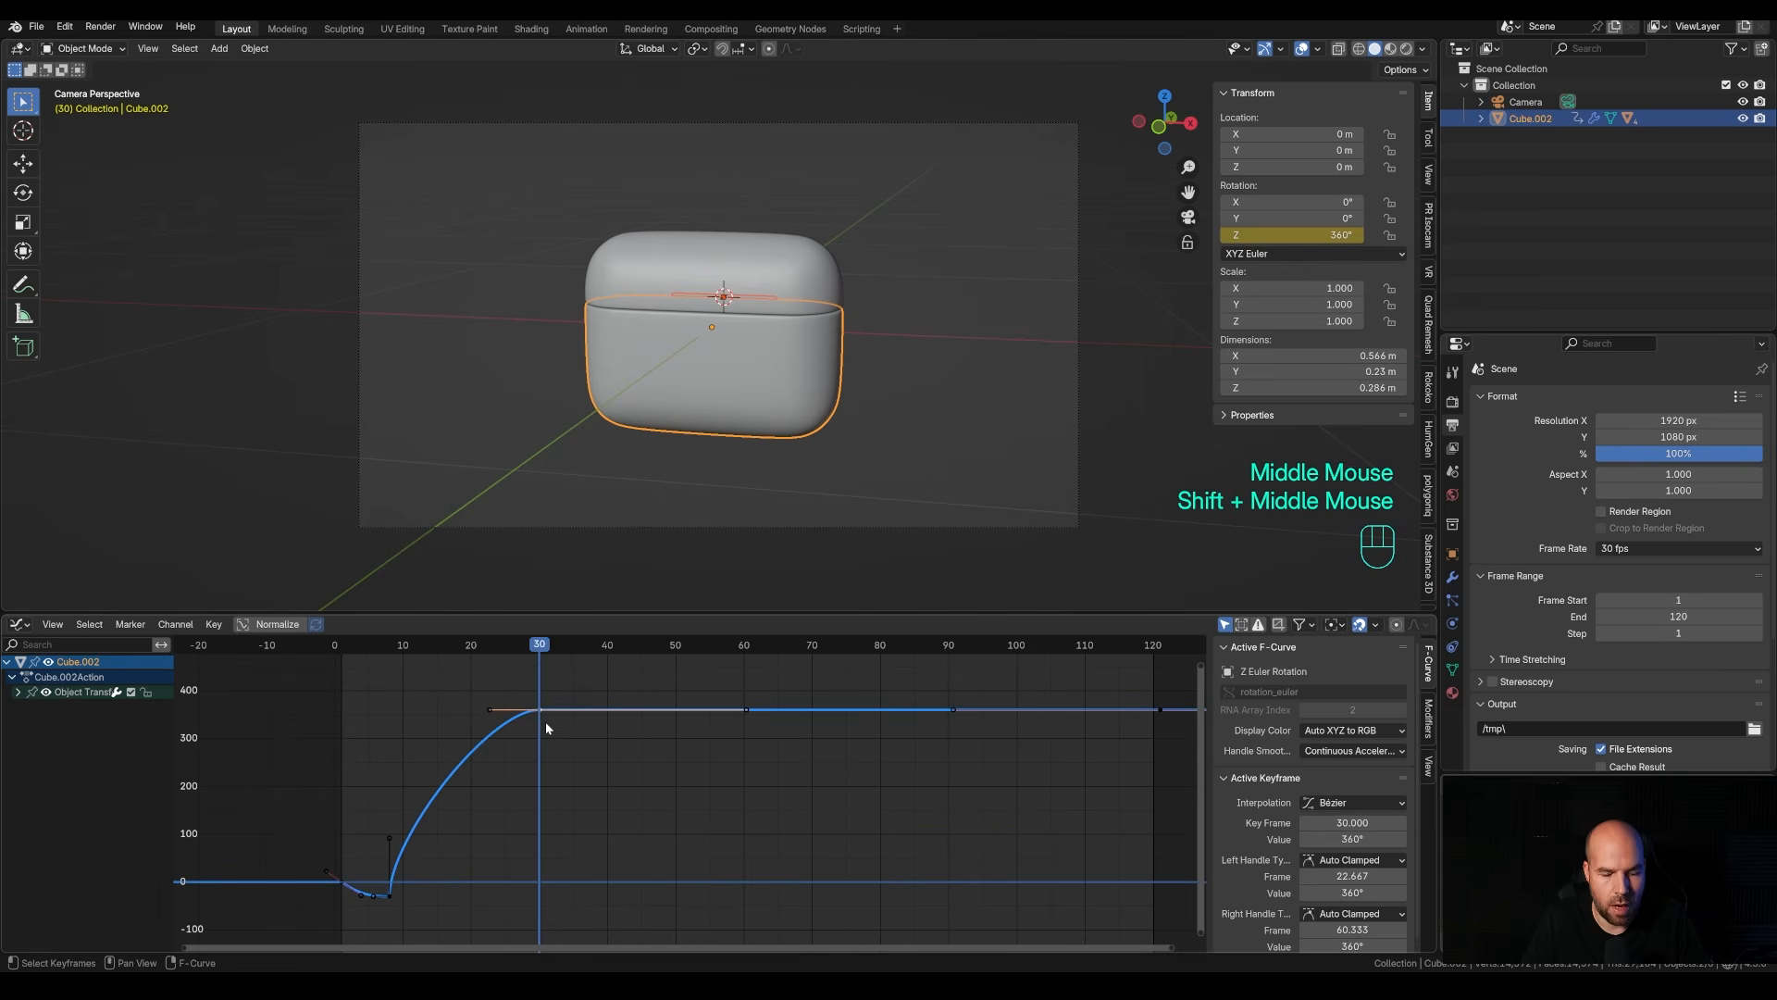
key(g)
key(y)
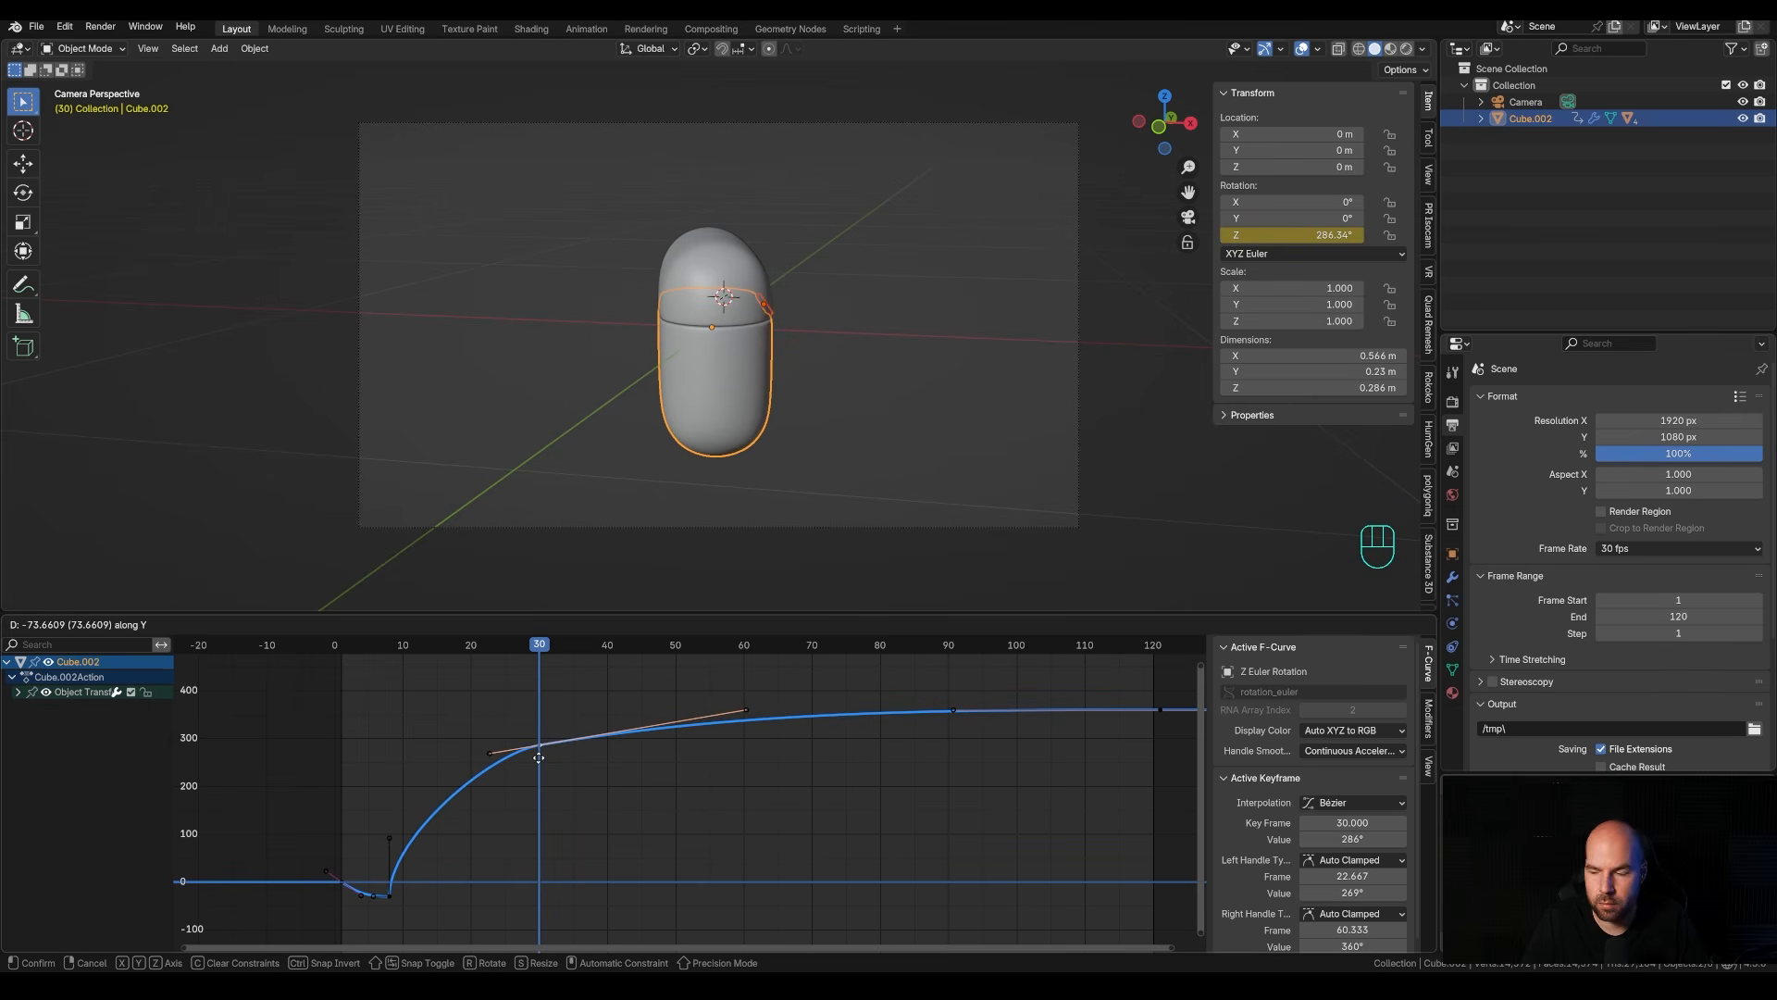
click(537, 746)
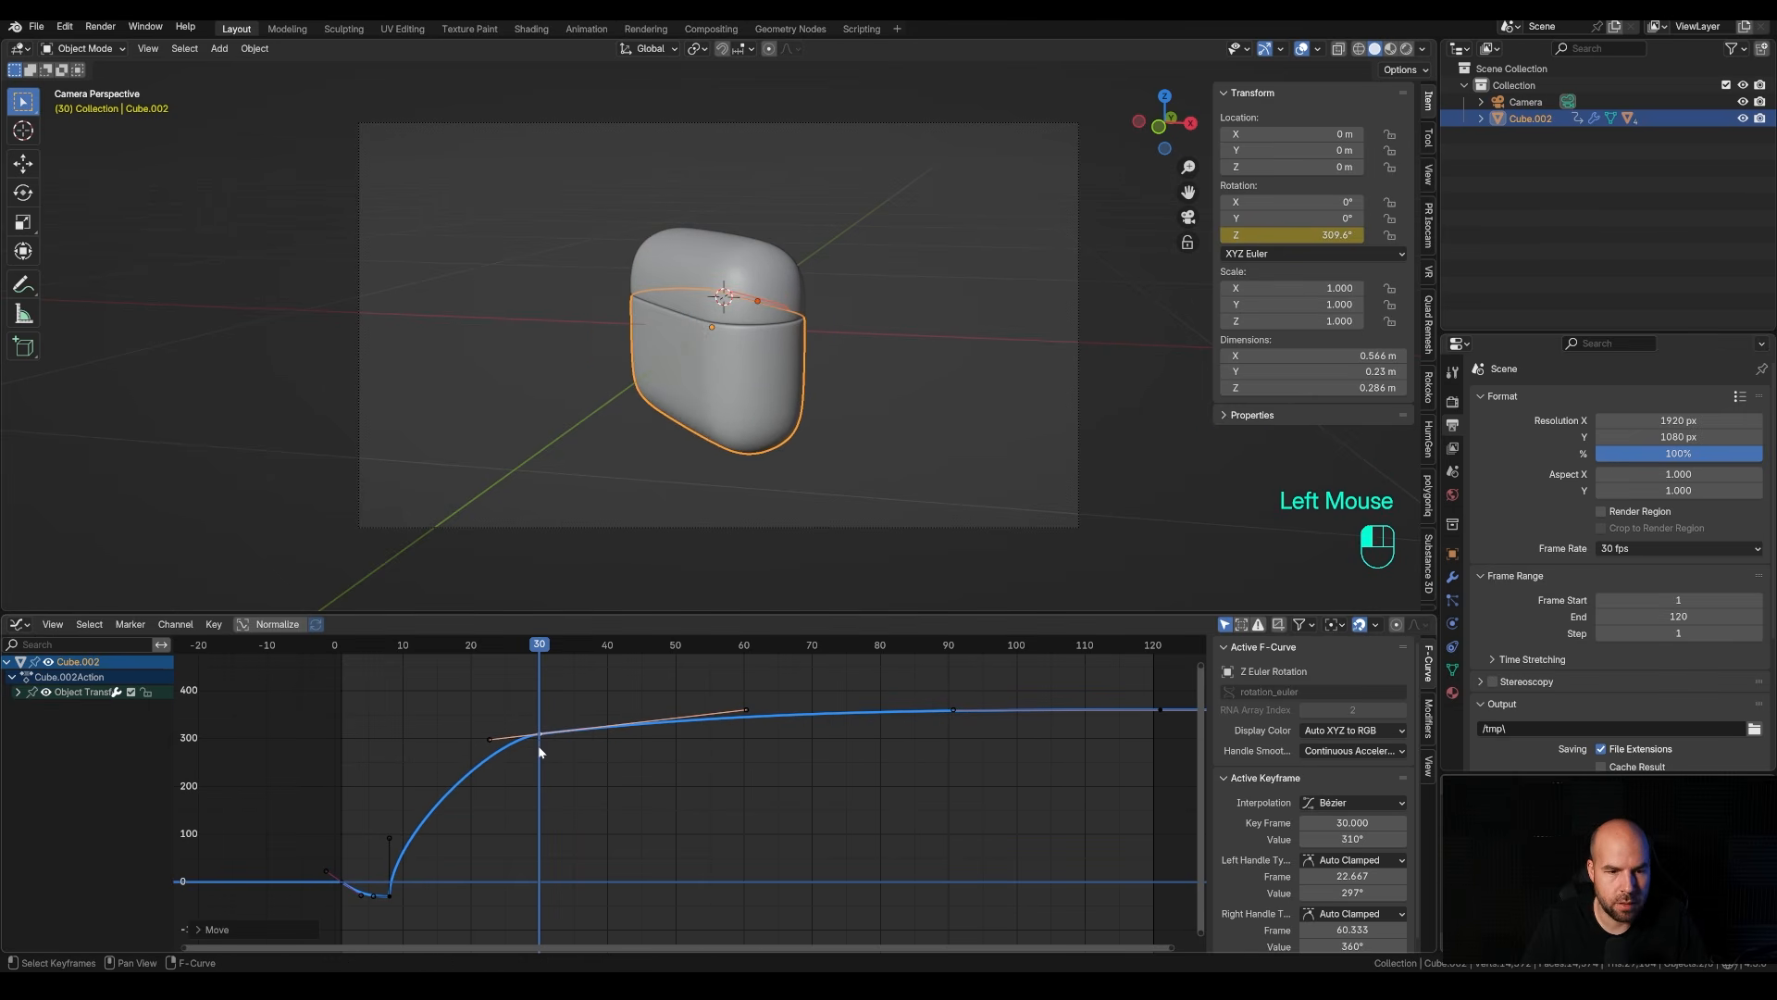
Raise the frame 8 keyframe's right handle to about 195° and play back the rotation animation.
click(389, 837)
drag(389, 838, 391, 788)
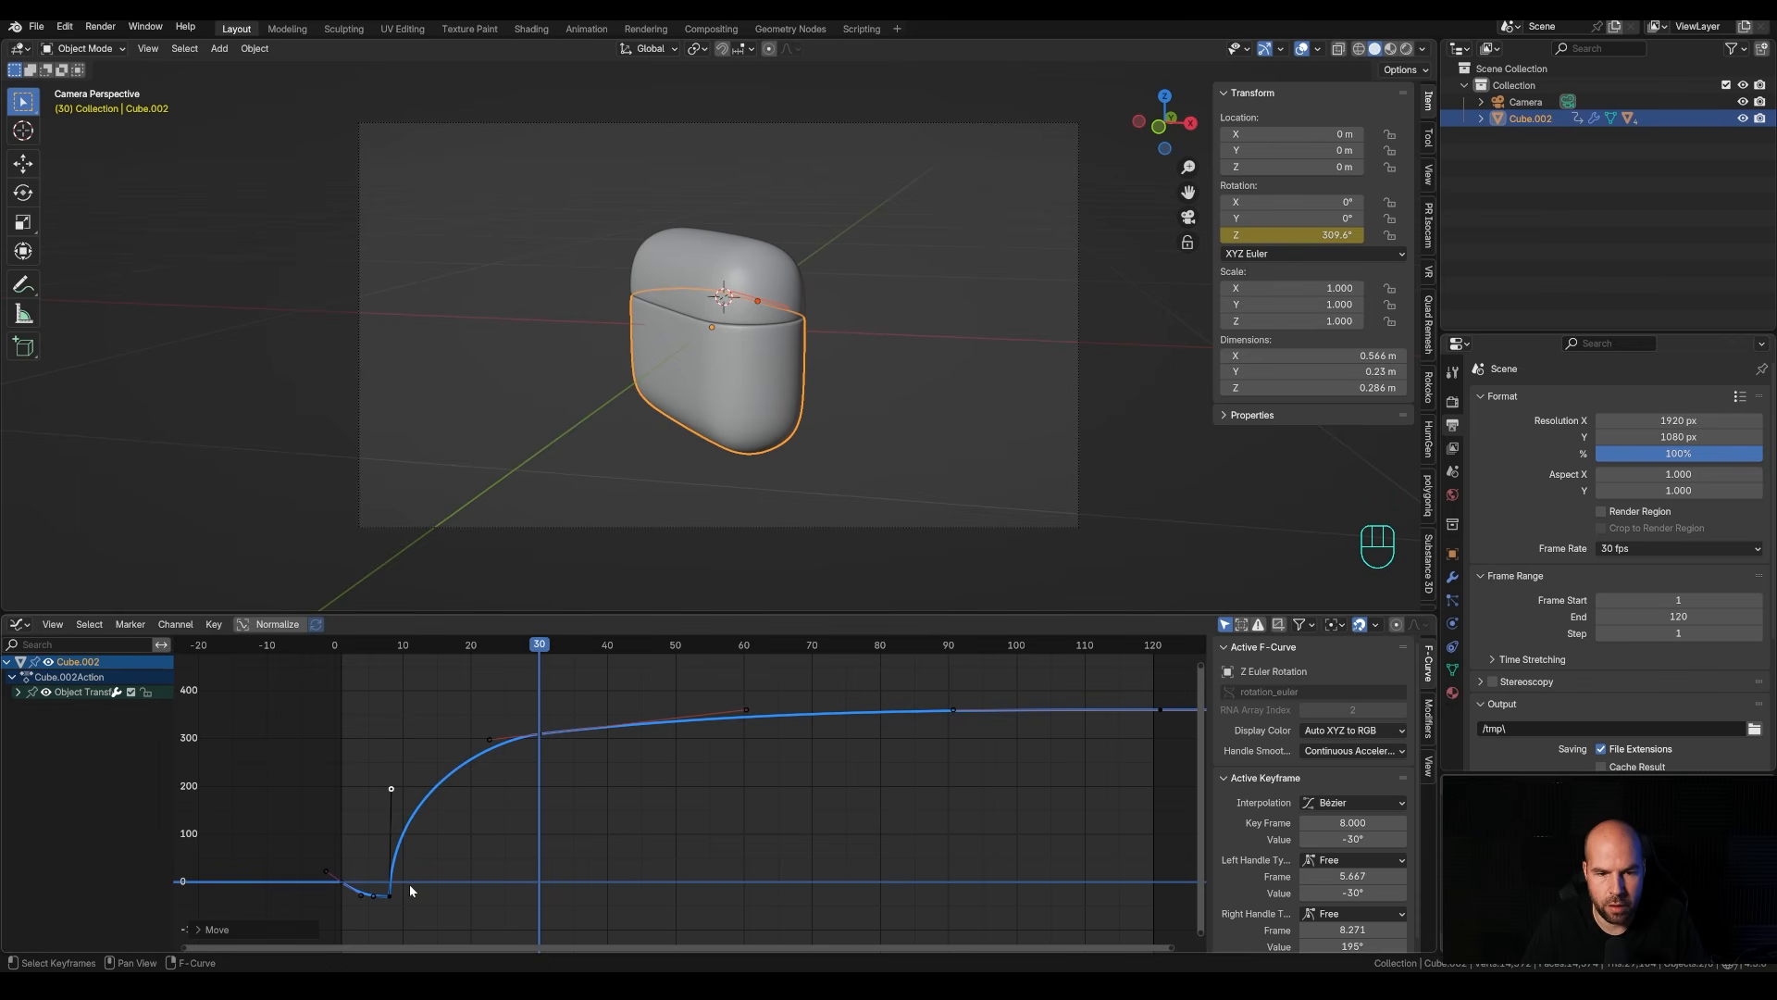
shift+middle_drag(610, 846, 632, 812)
drag(426, 645, 363, 645)
key(space)
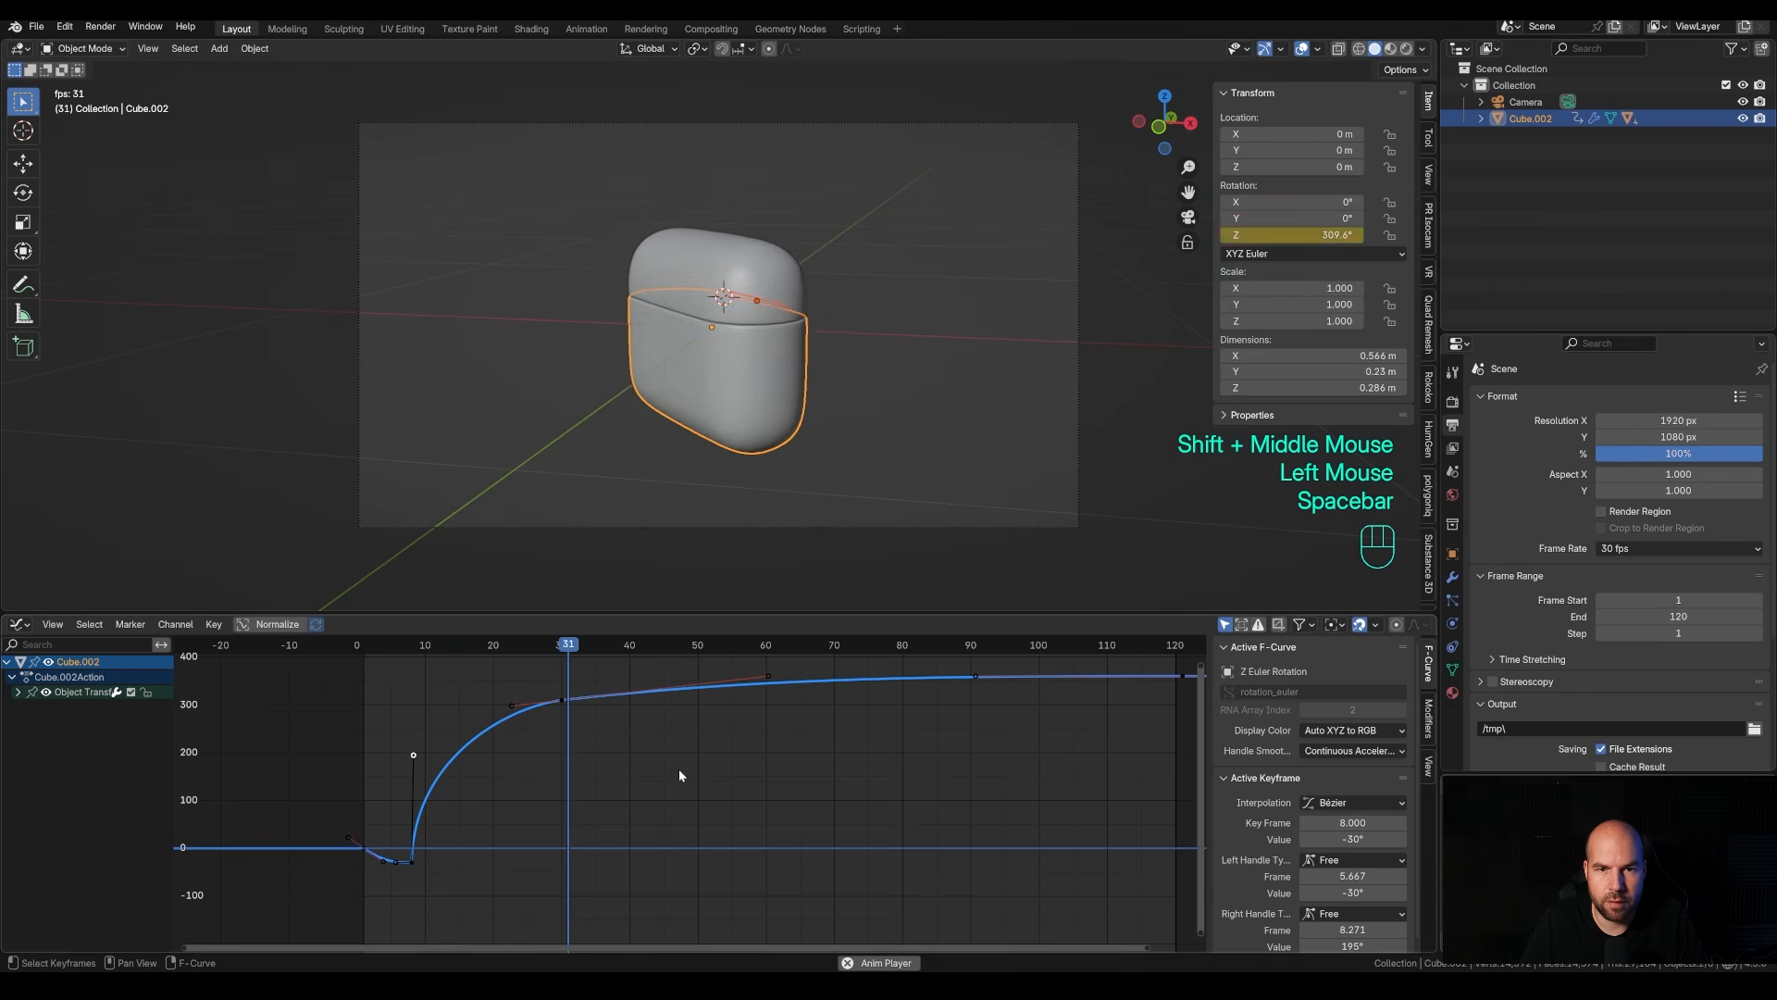
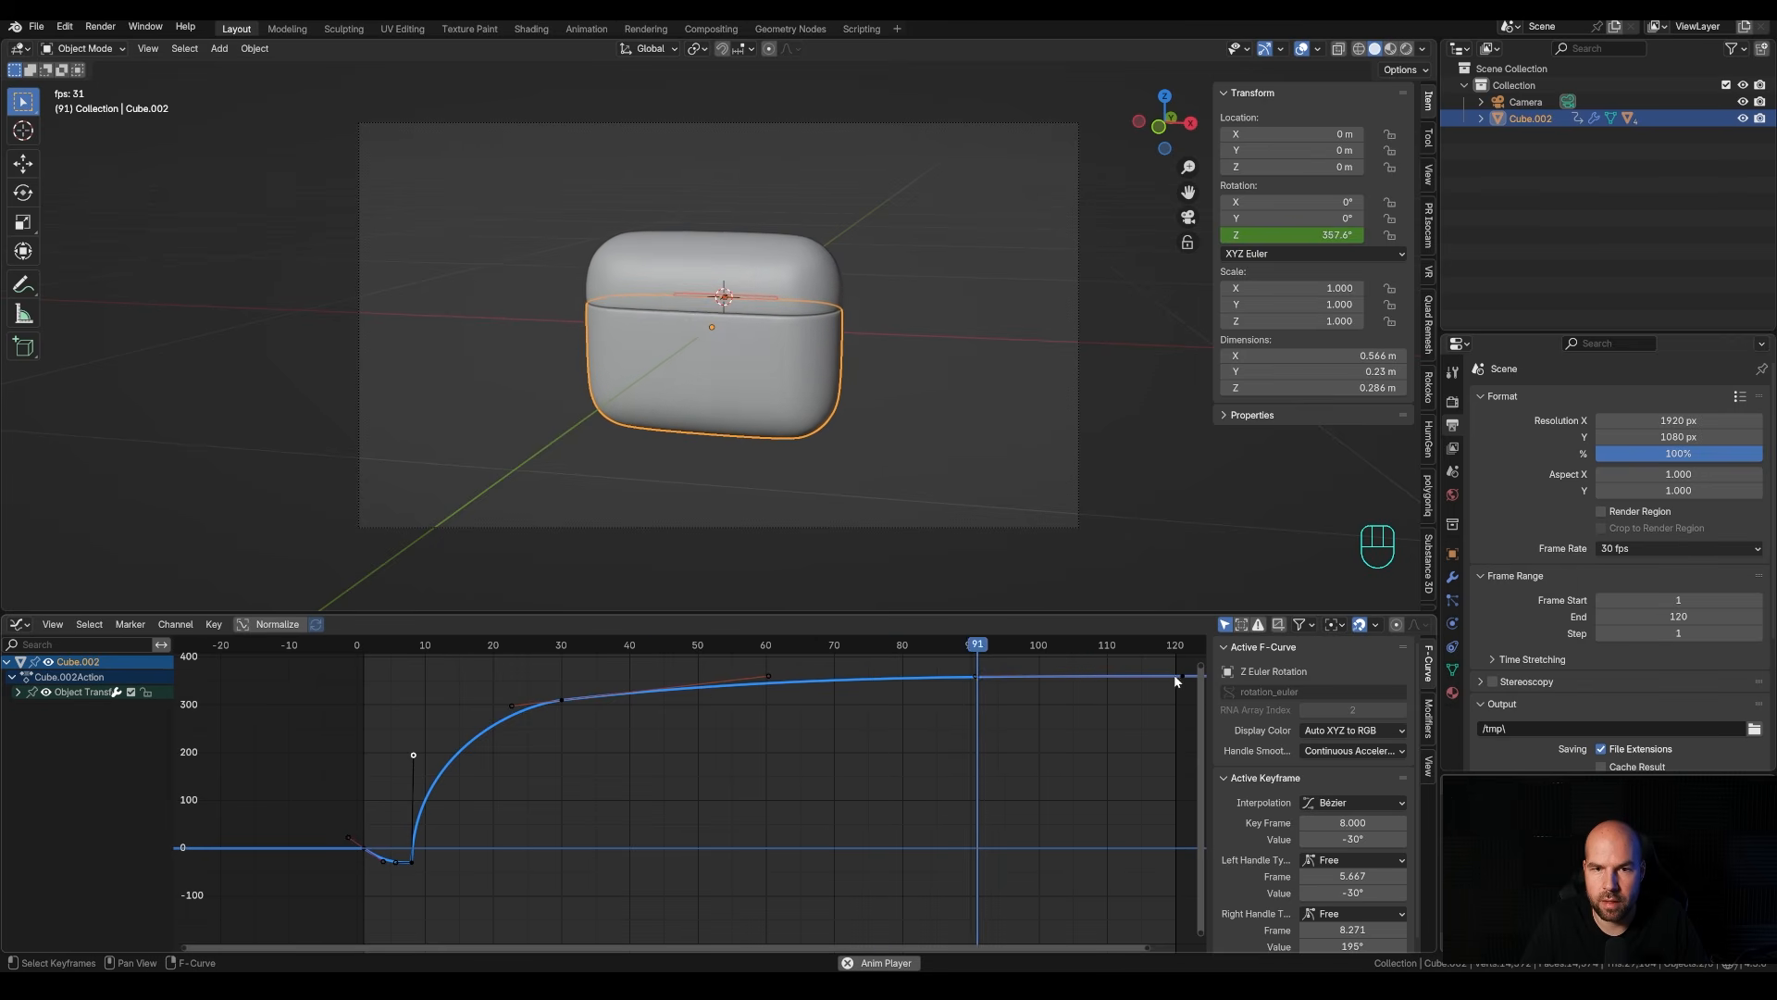
key(space)
Lower the frame 30 keyframe to about 295° and shorten its right handle to about frame 46.
click(561, 702)
key(g)
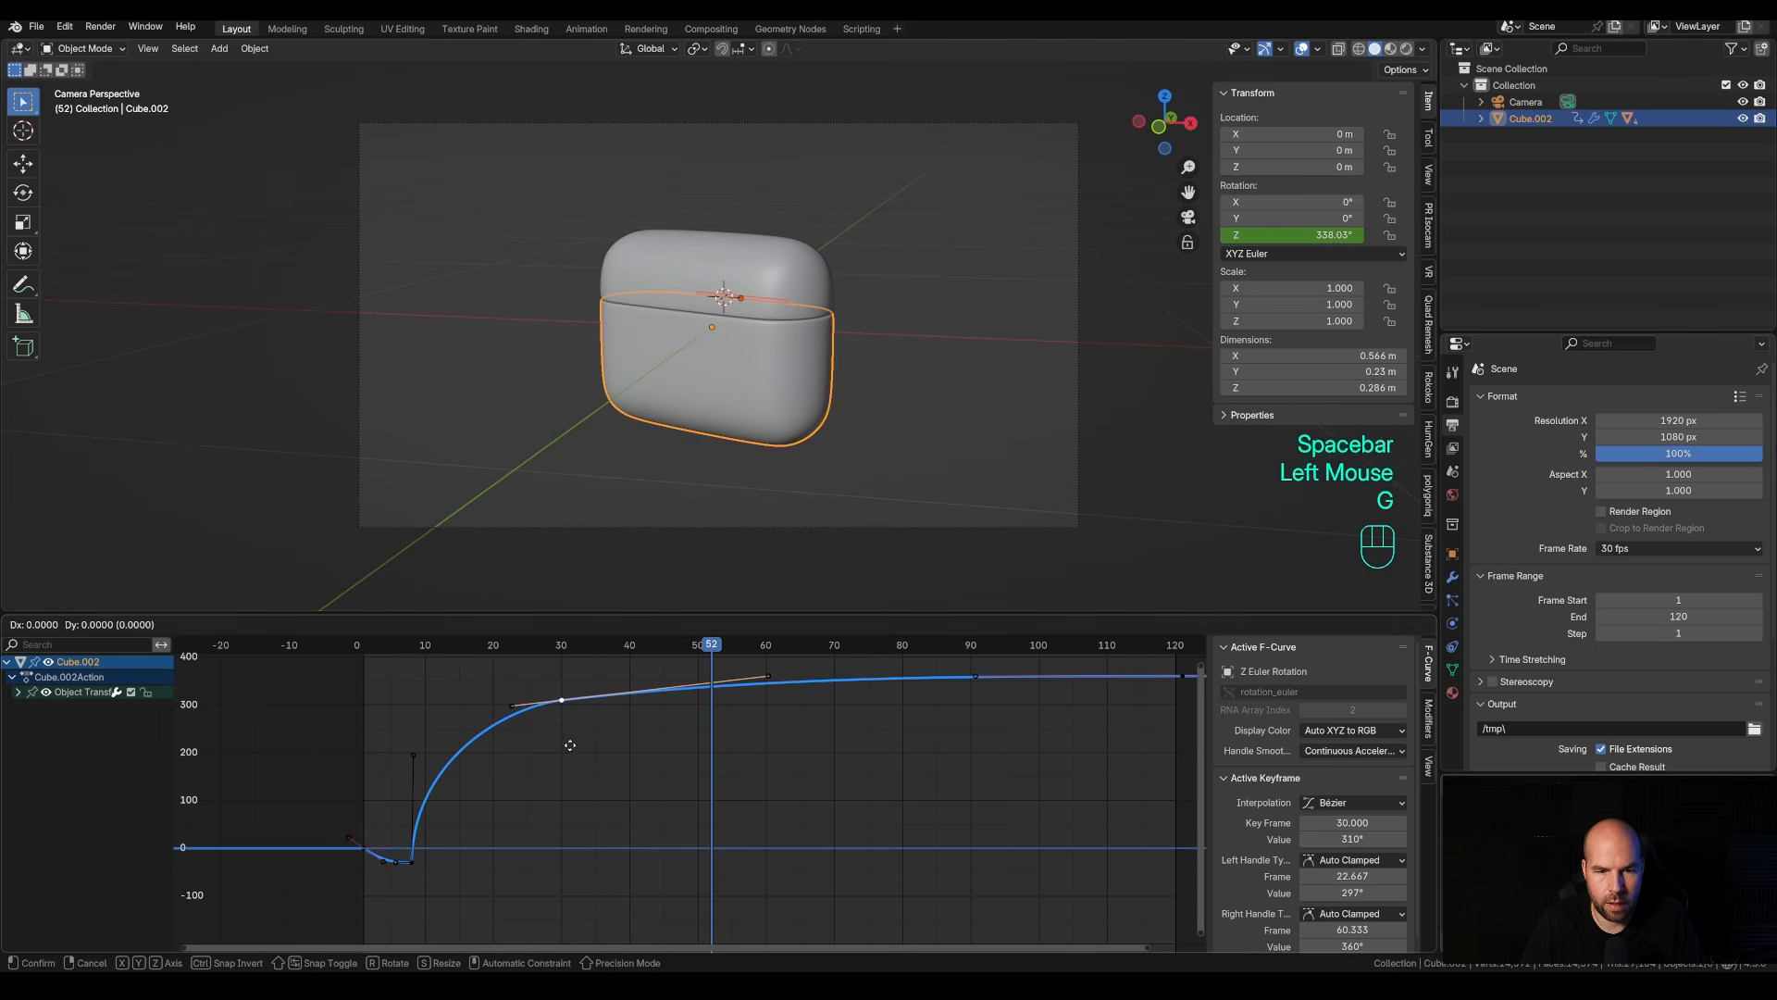
key(y)
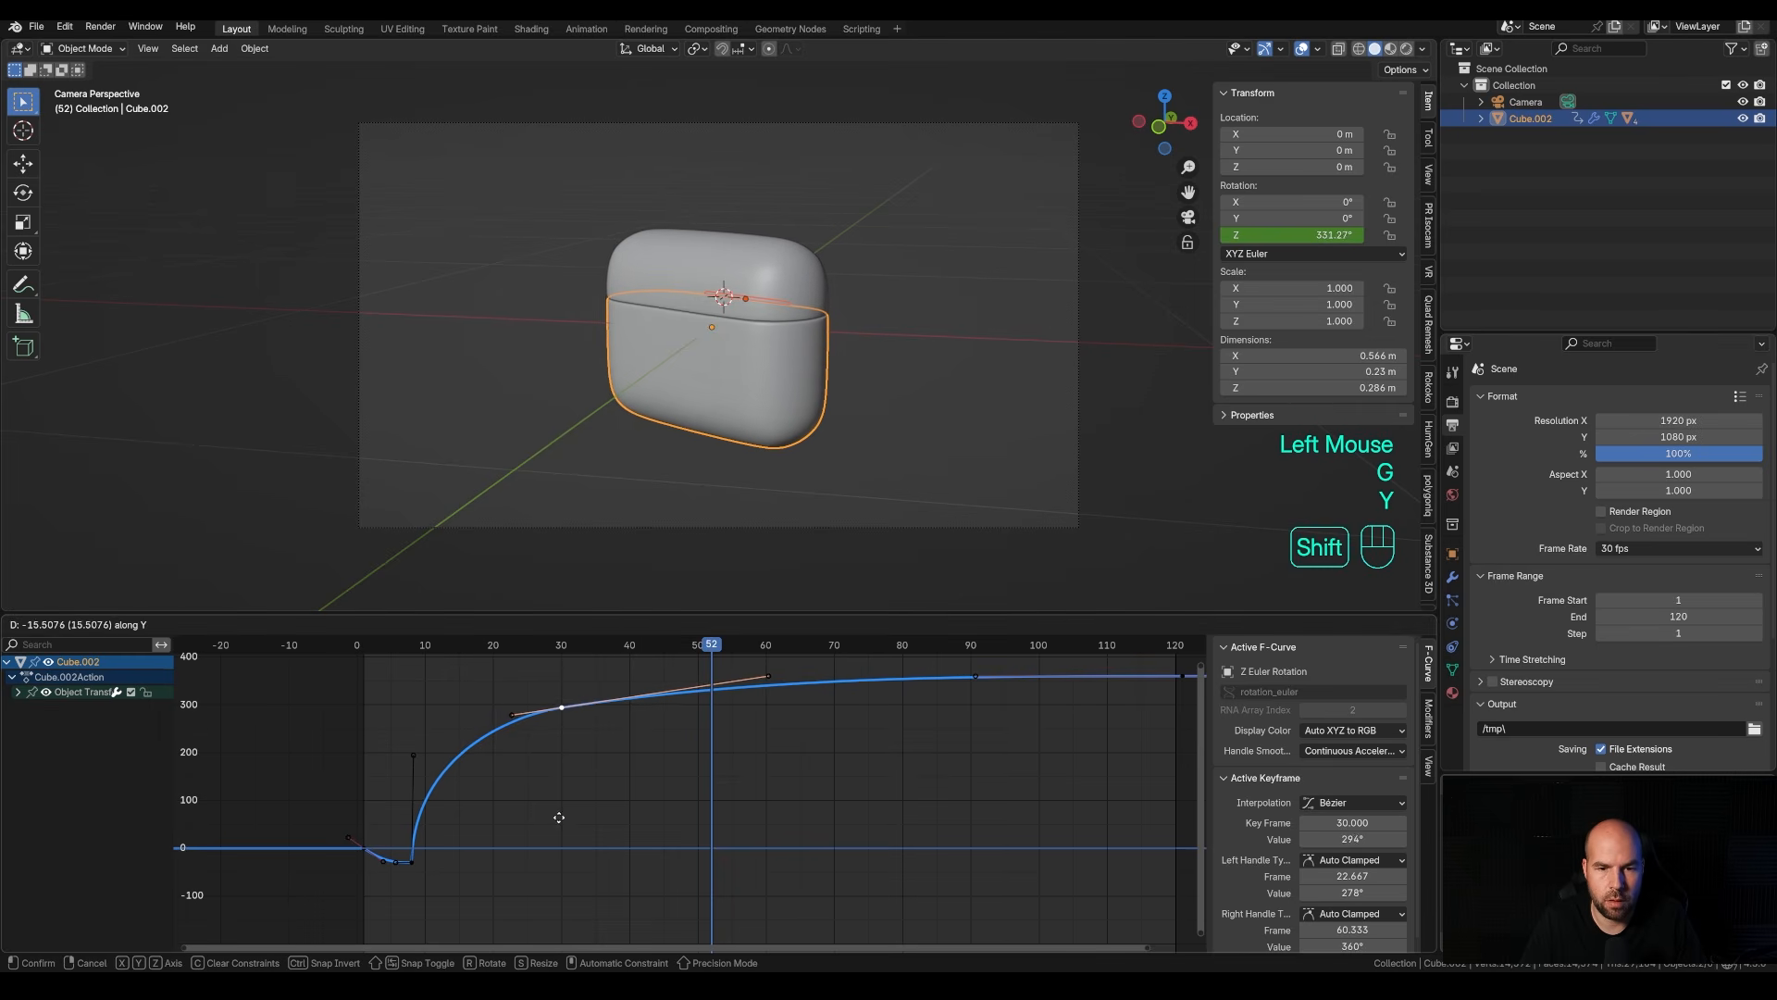
shift+click(726, 690)
drag(765, 679, 663, 679)
click(662, 679)
Play the adjusted rotation from the start, return to frame 1 and save the file.
click(359, 645)
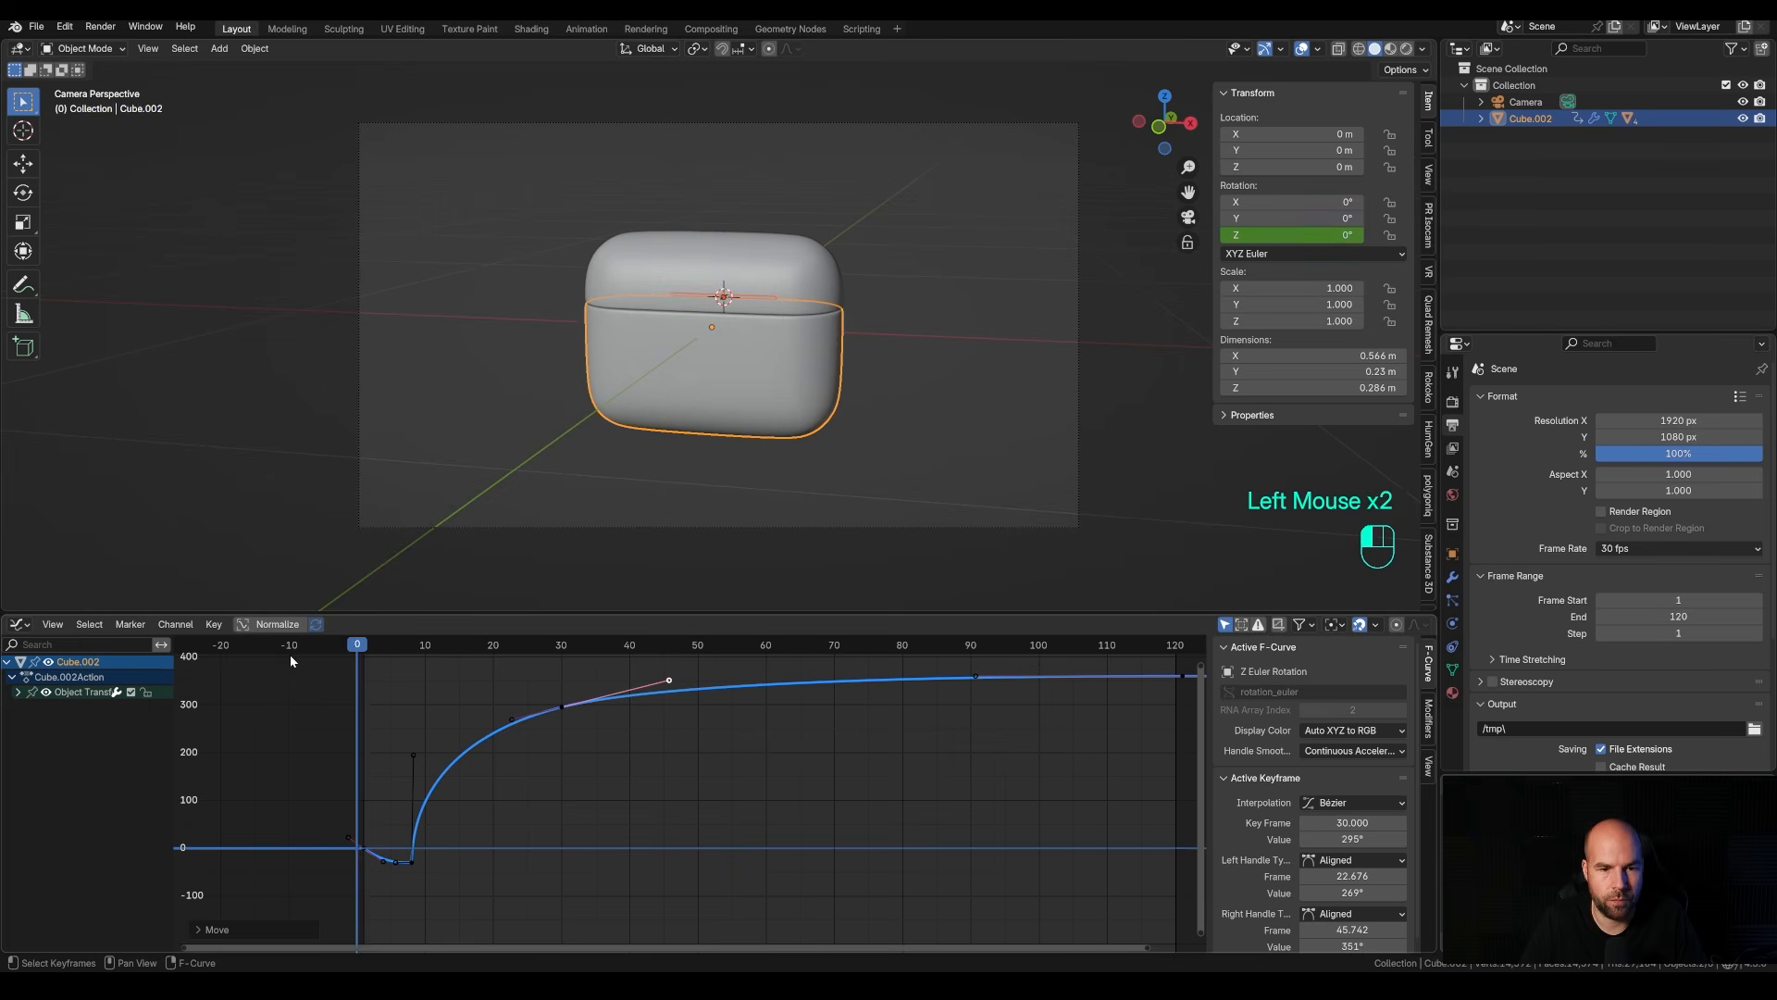
key(space)
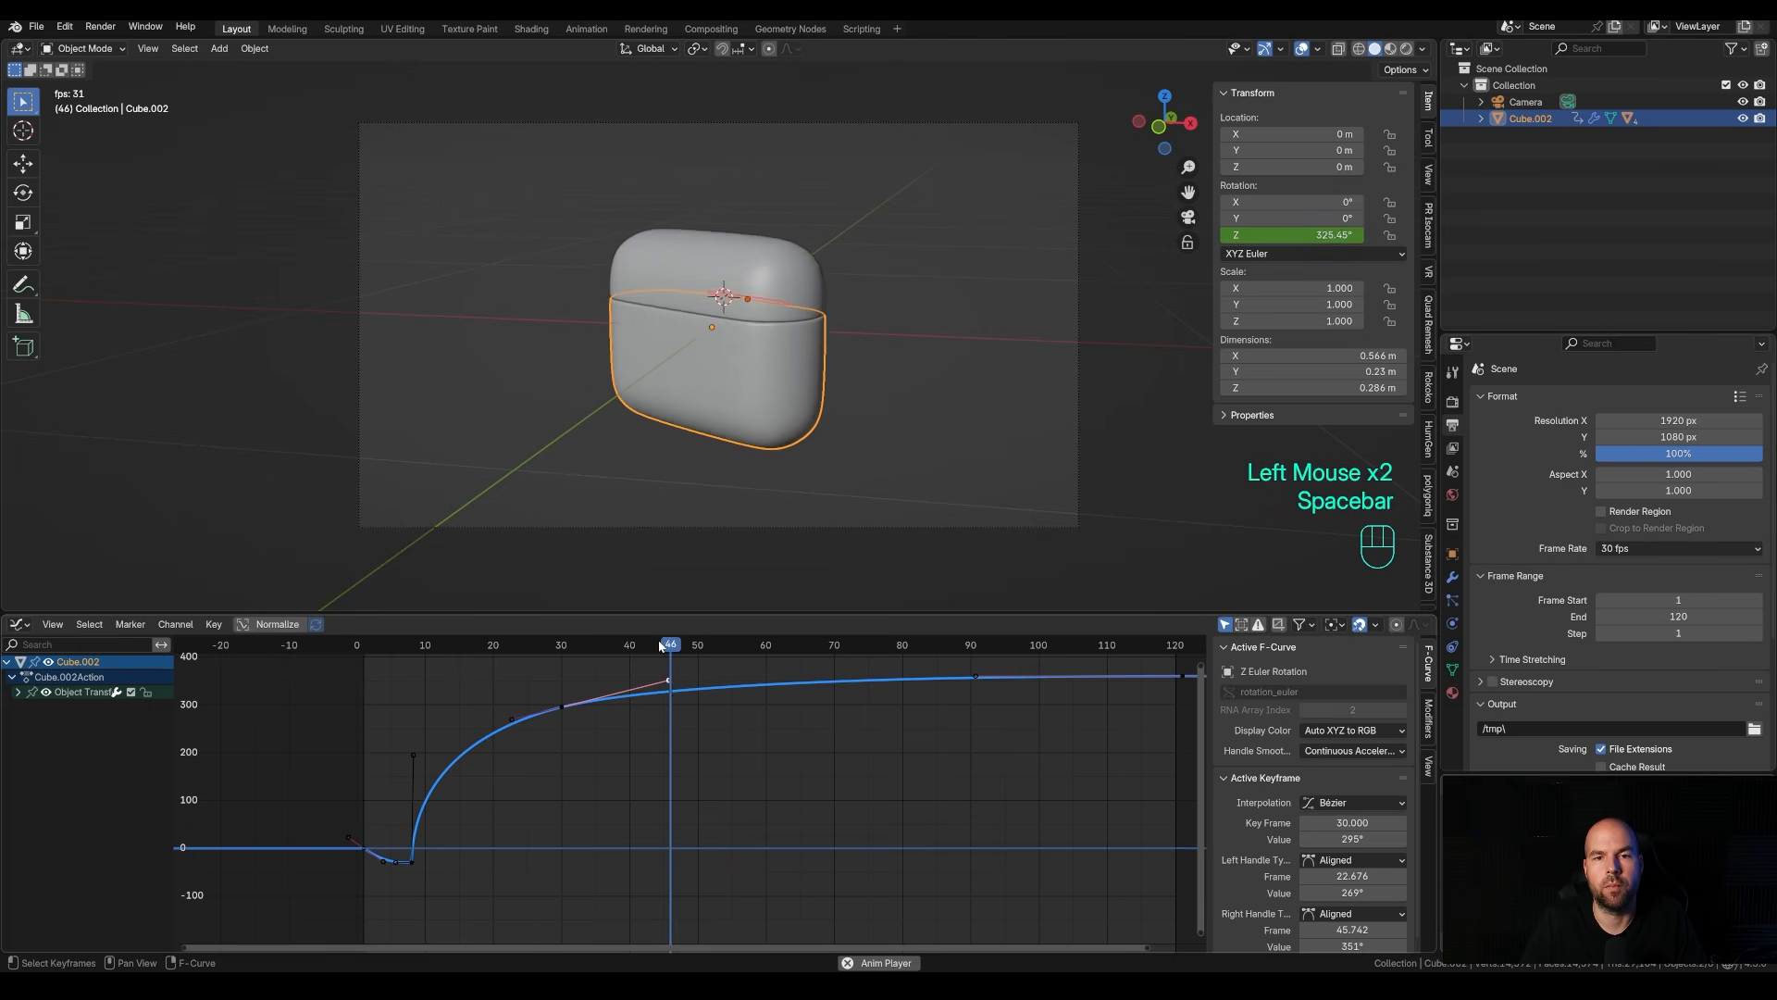
click(363, 645)
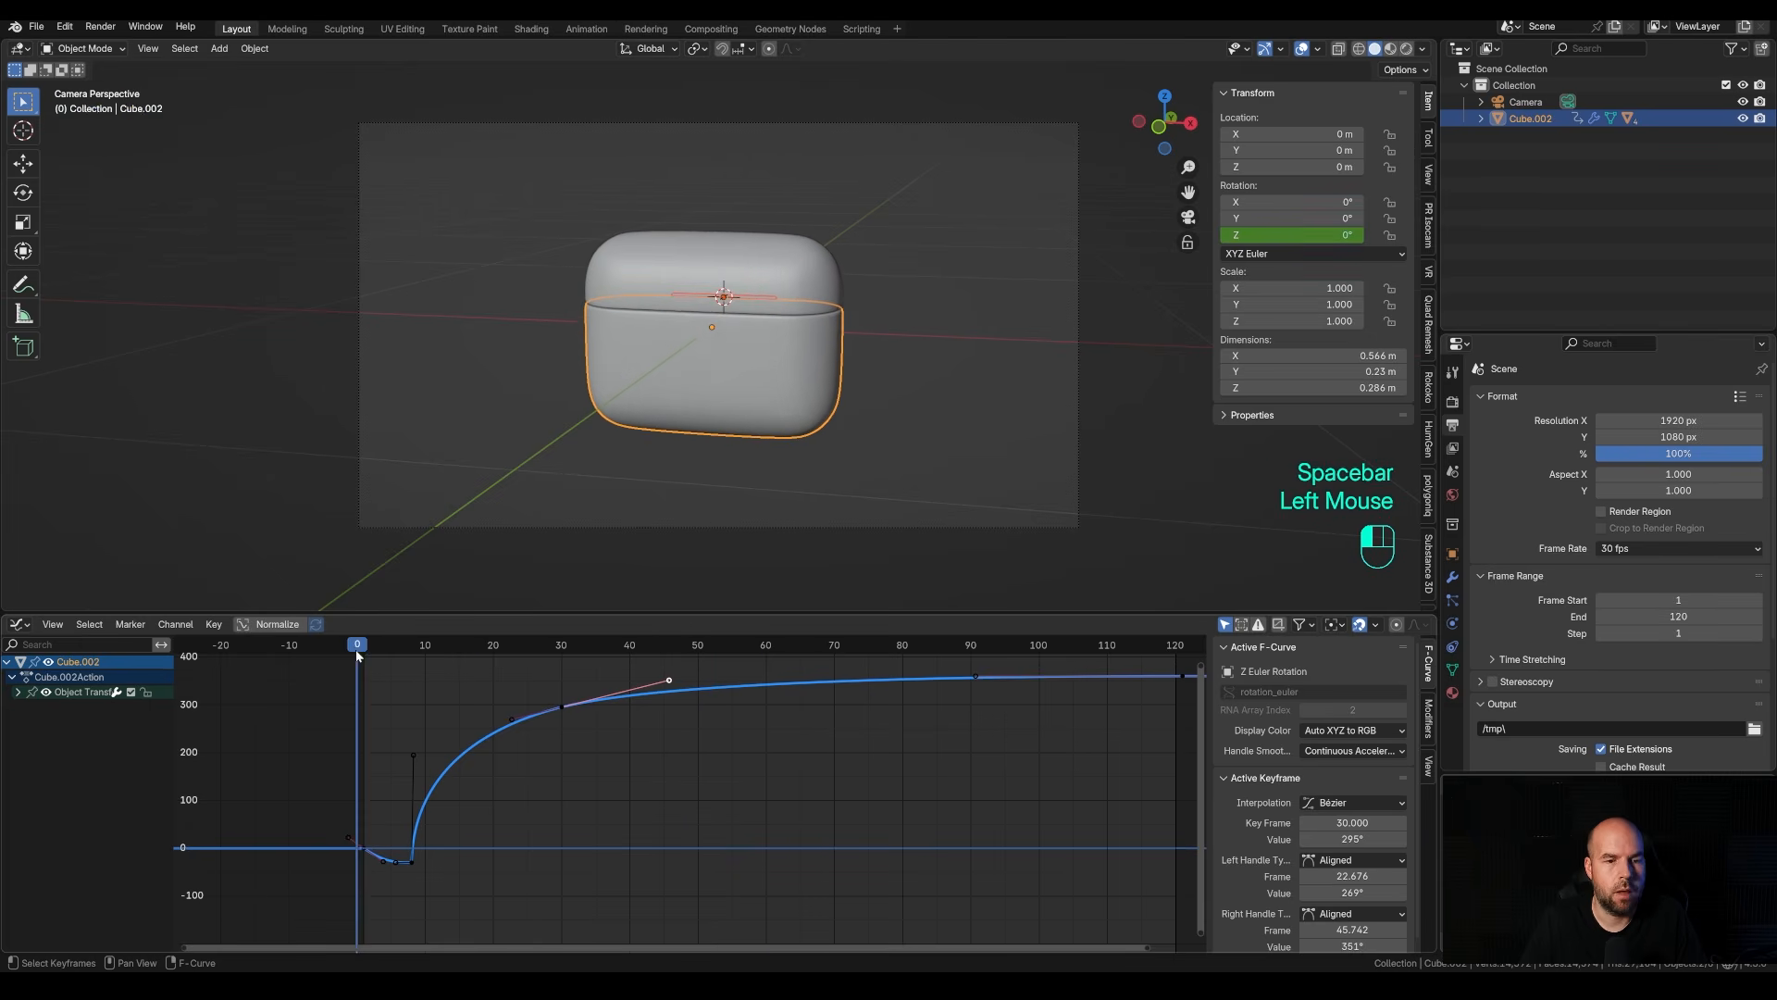
key(ctrl+s)
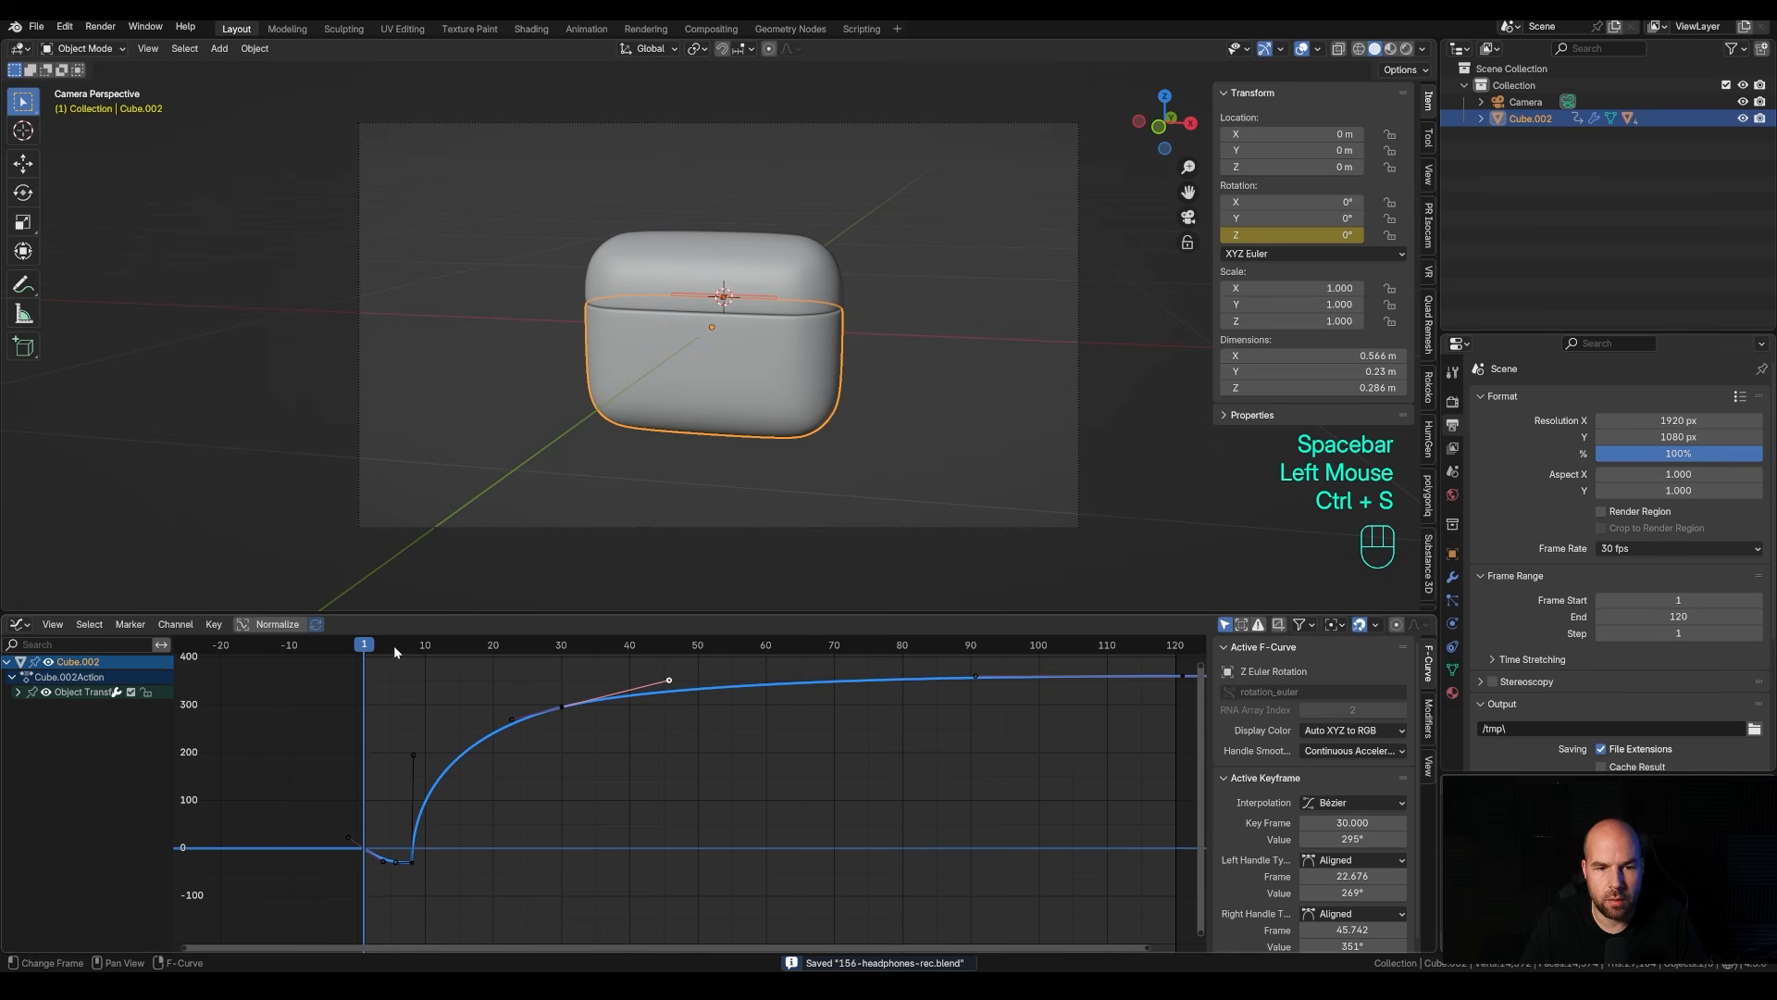
Select the case lid and insert a single X rotation keyframe at frame 15.
click(757, 276)
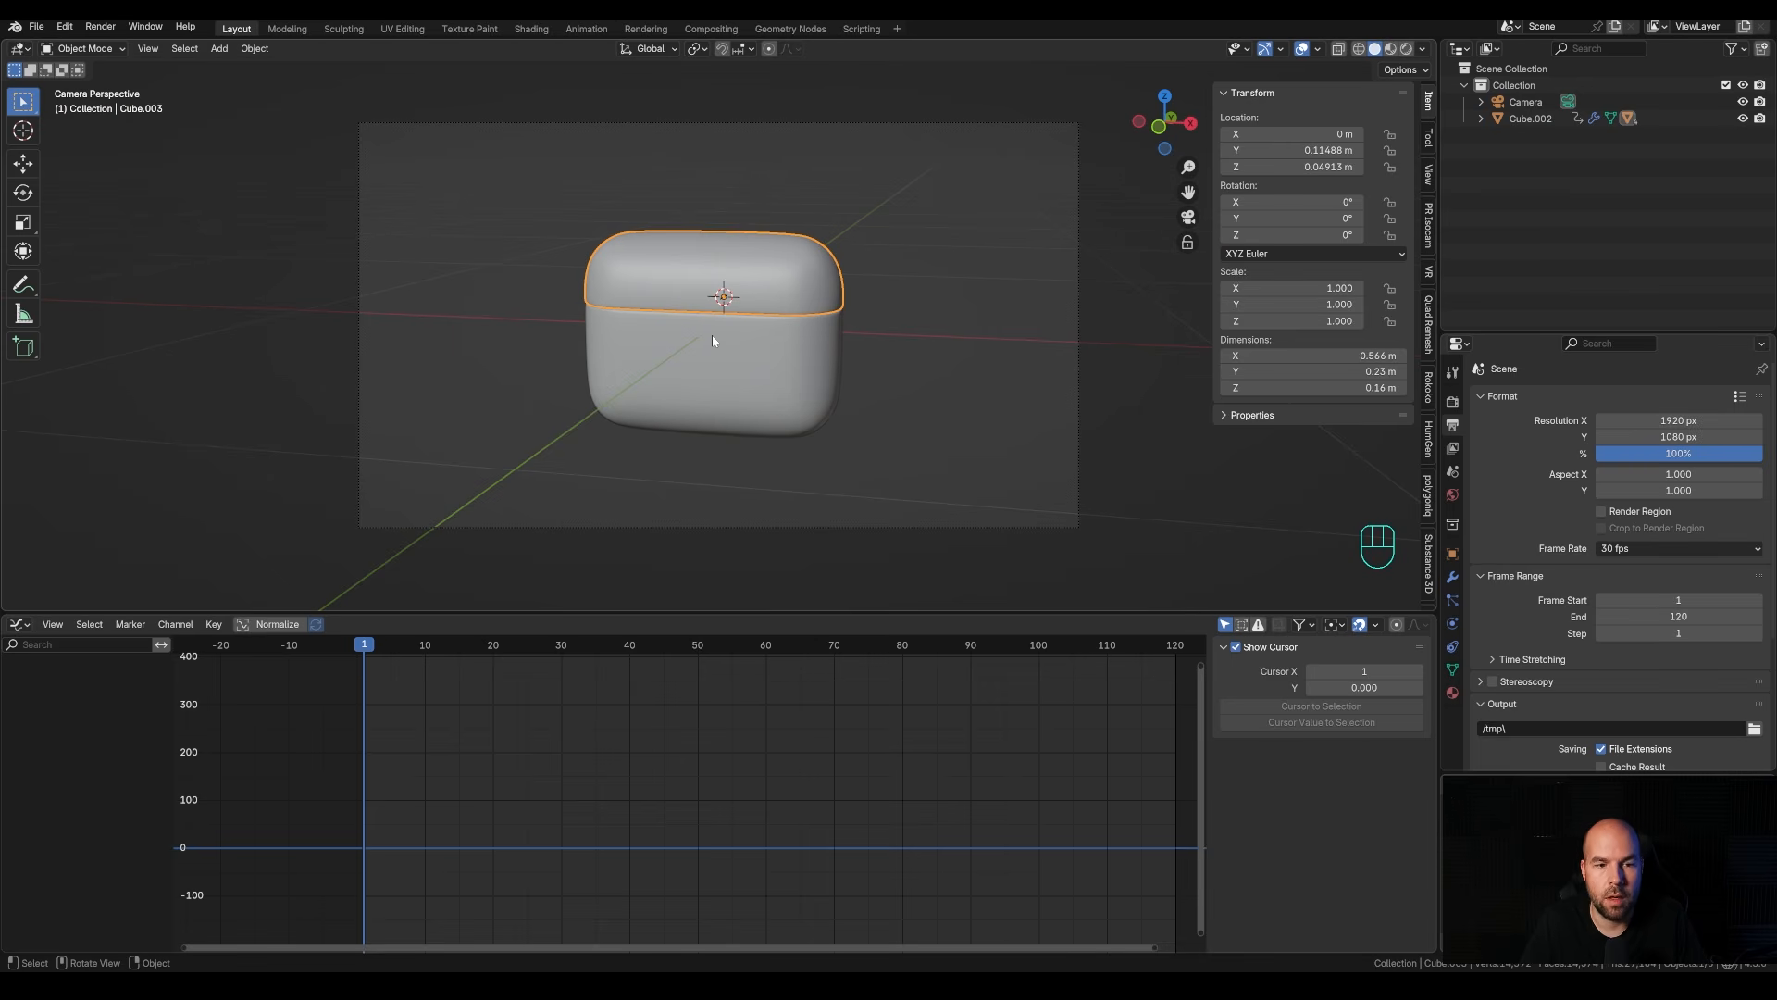
click(389, 662)
drag(374, 650, 465, 662)
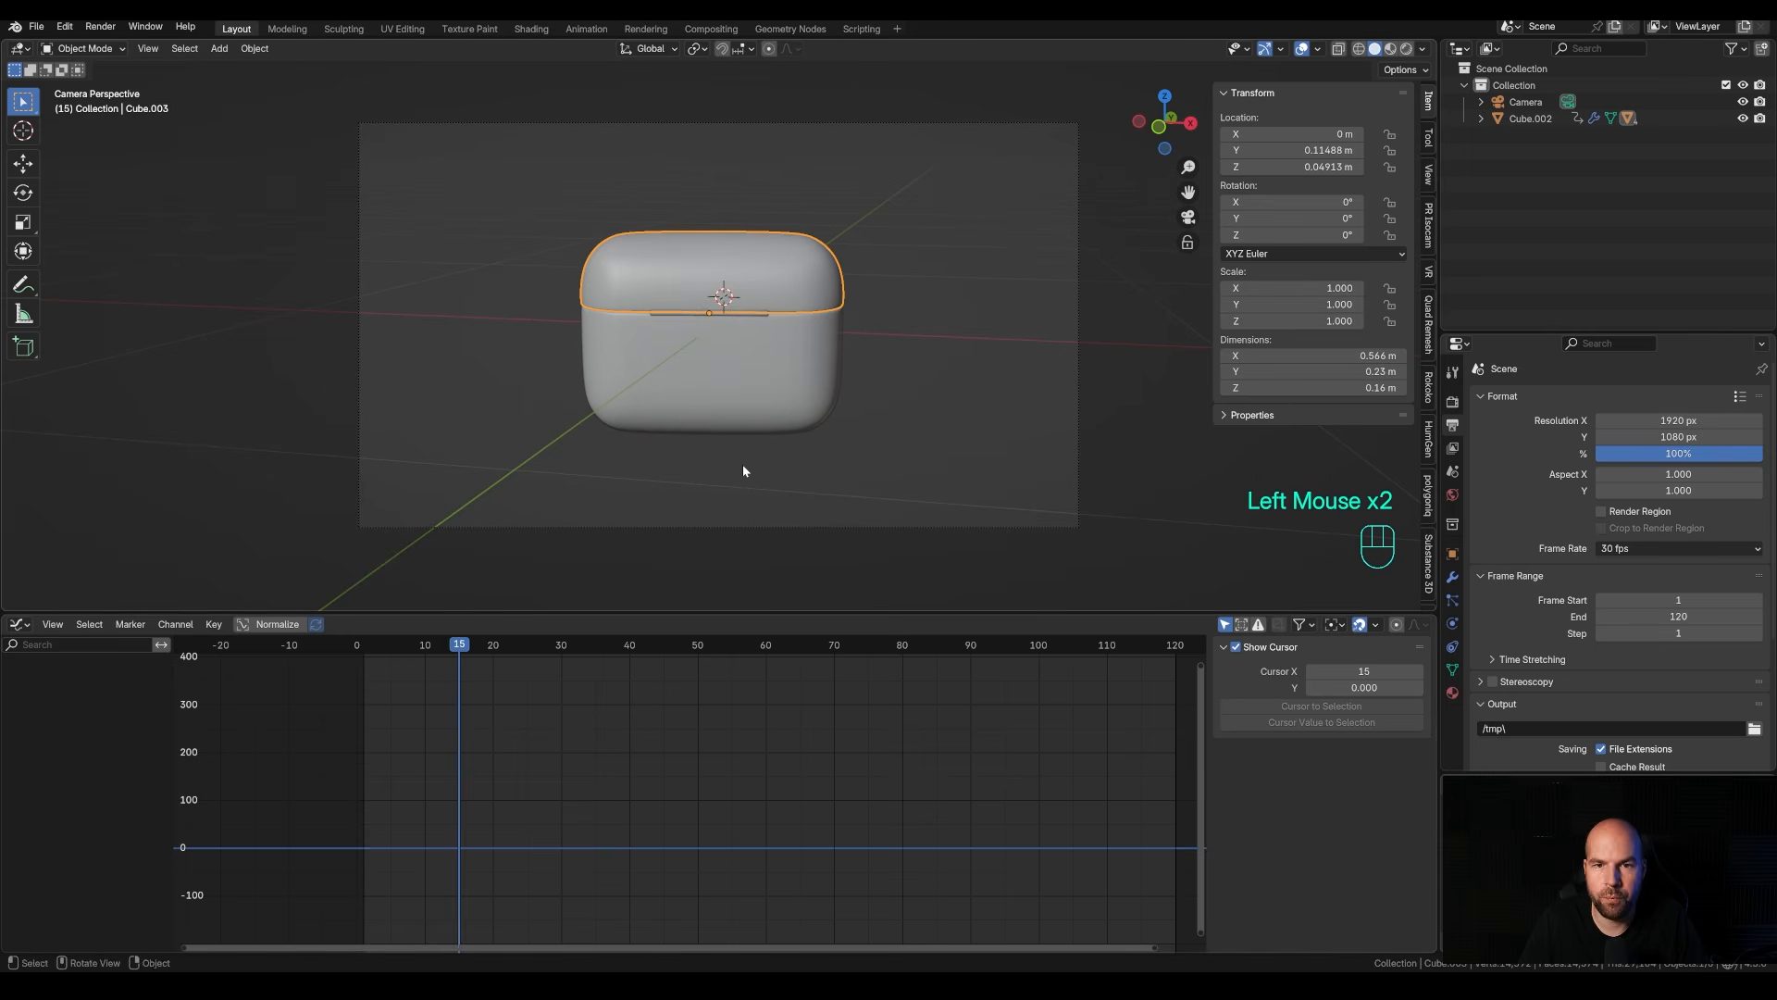
right_click(1330, 198)
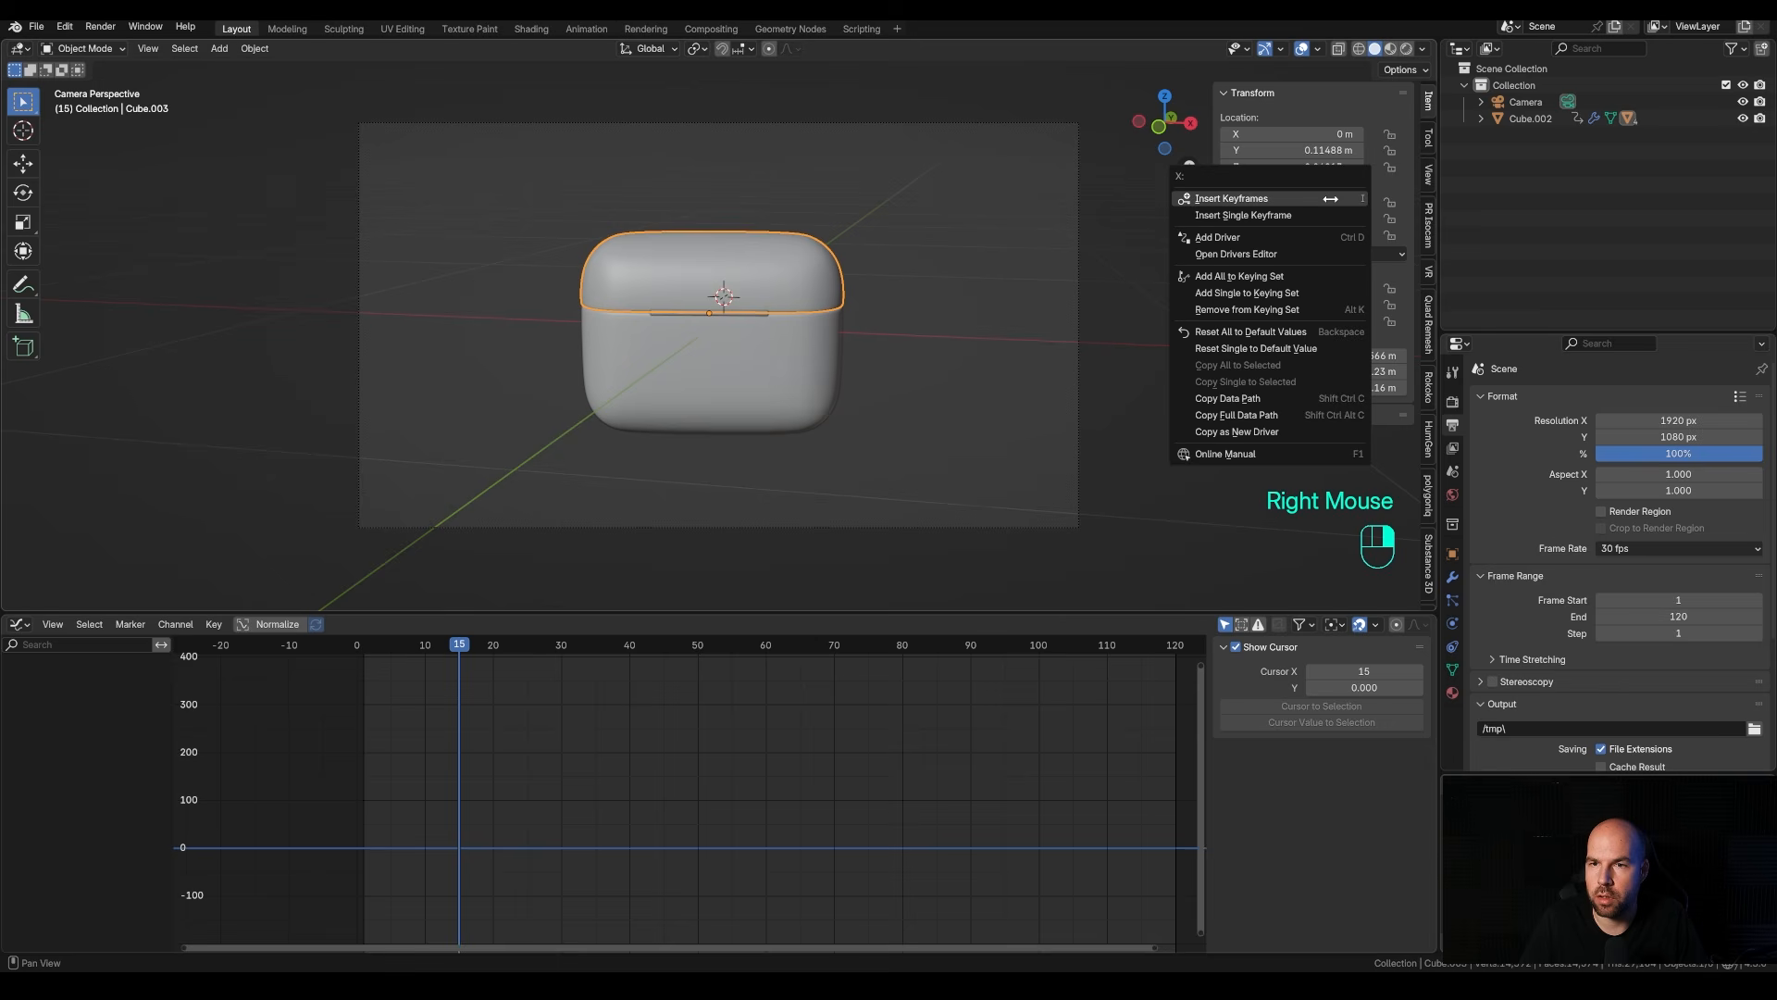
click(1268, 215)
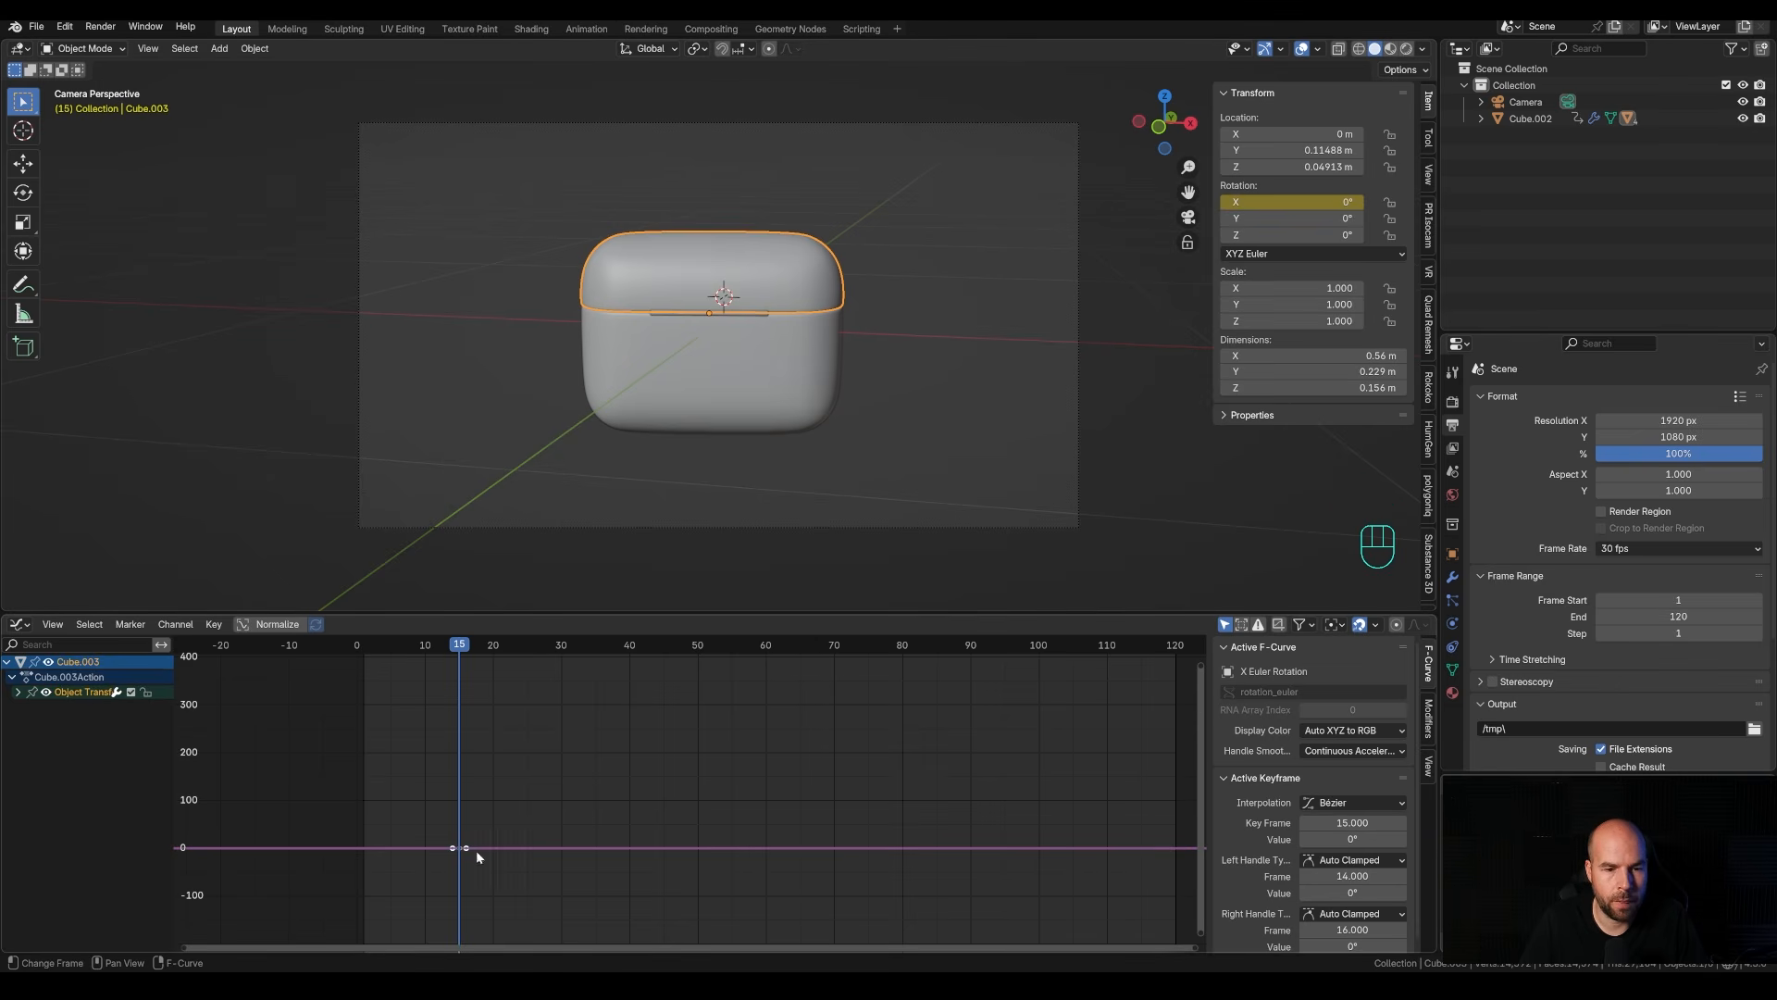
At frame 25, set the lid's X rotation to -170° and keyframe it.
drag(480, 646, 528, 646)
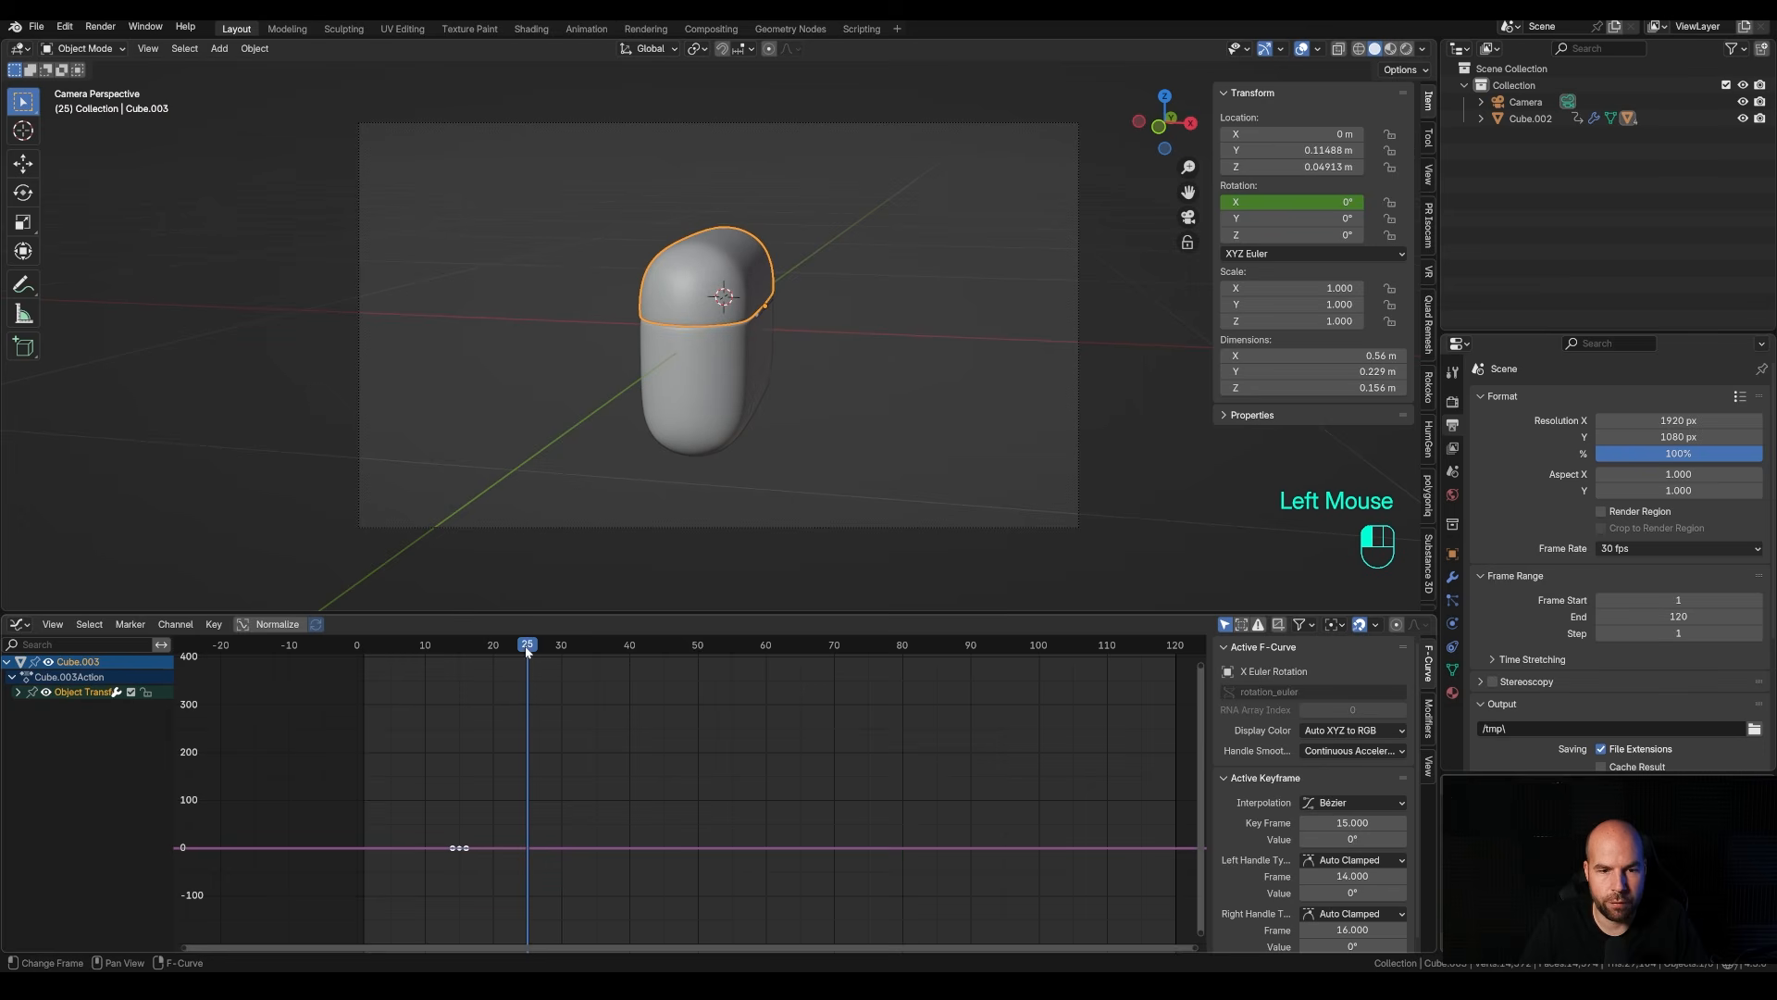
drag(1292, 201, 1219, 202)
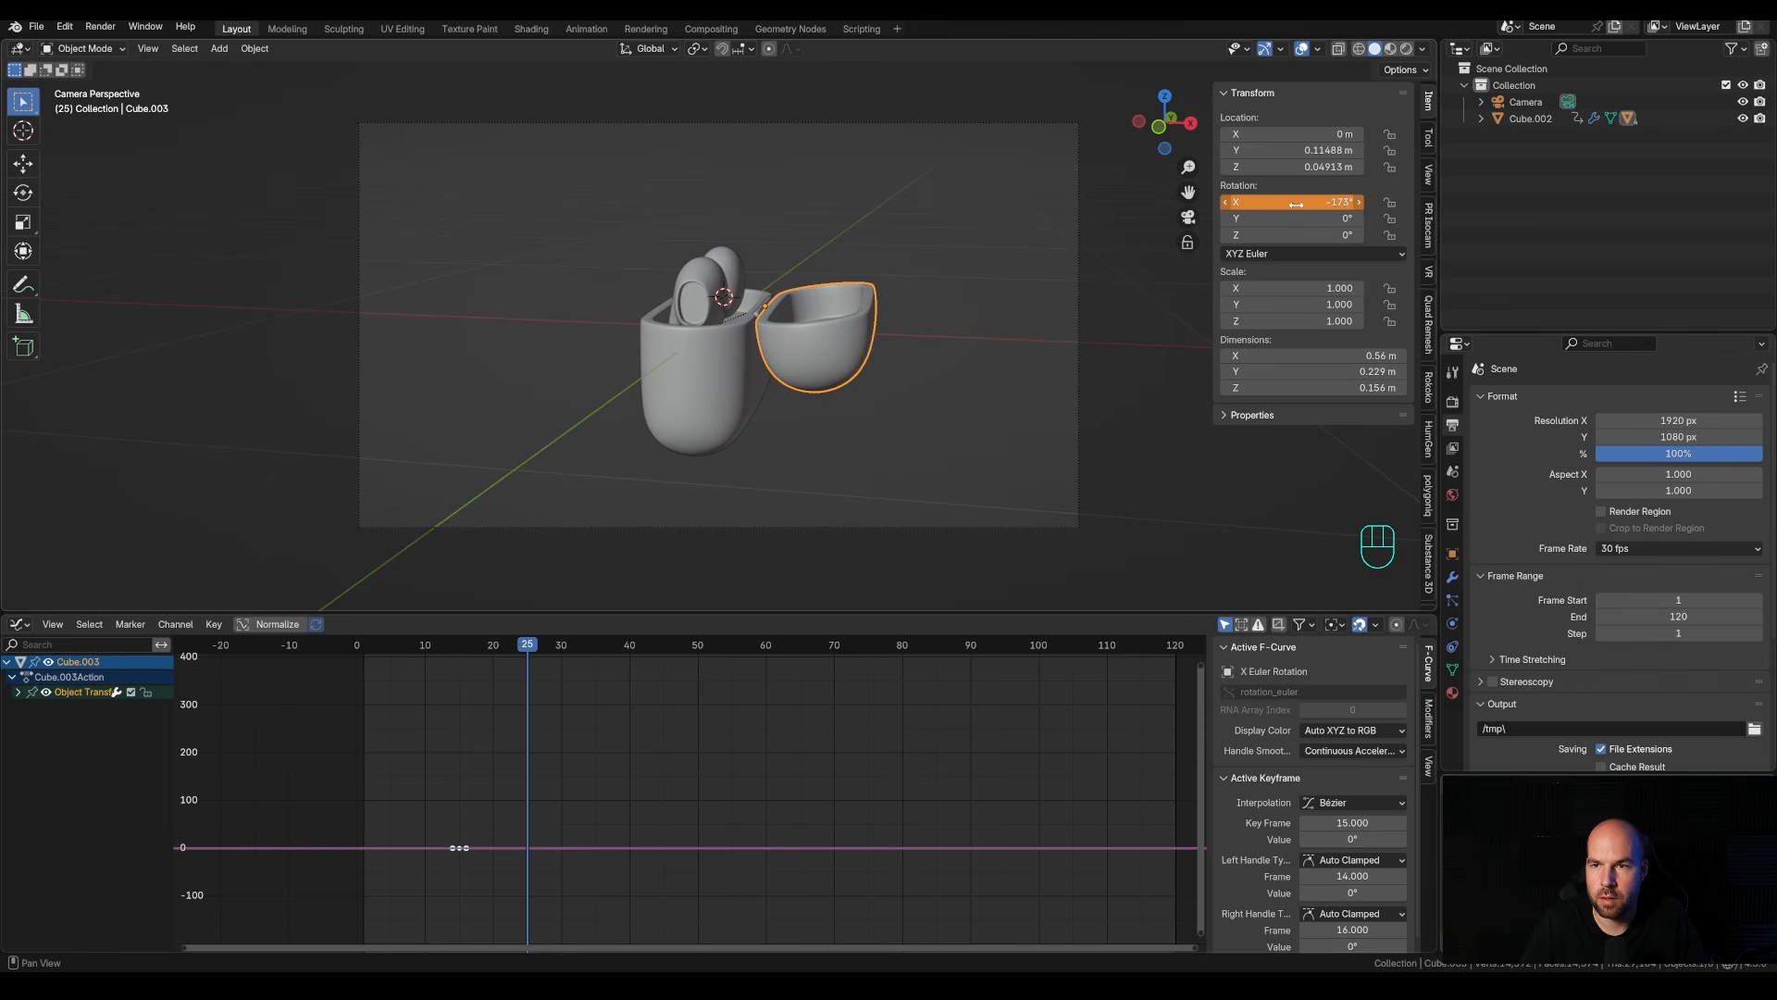
drag(1300, 202, 1300, 207)
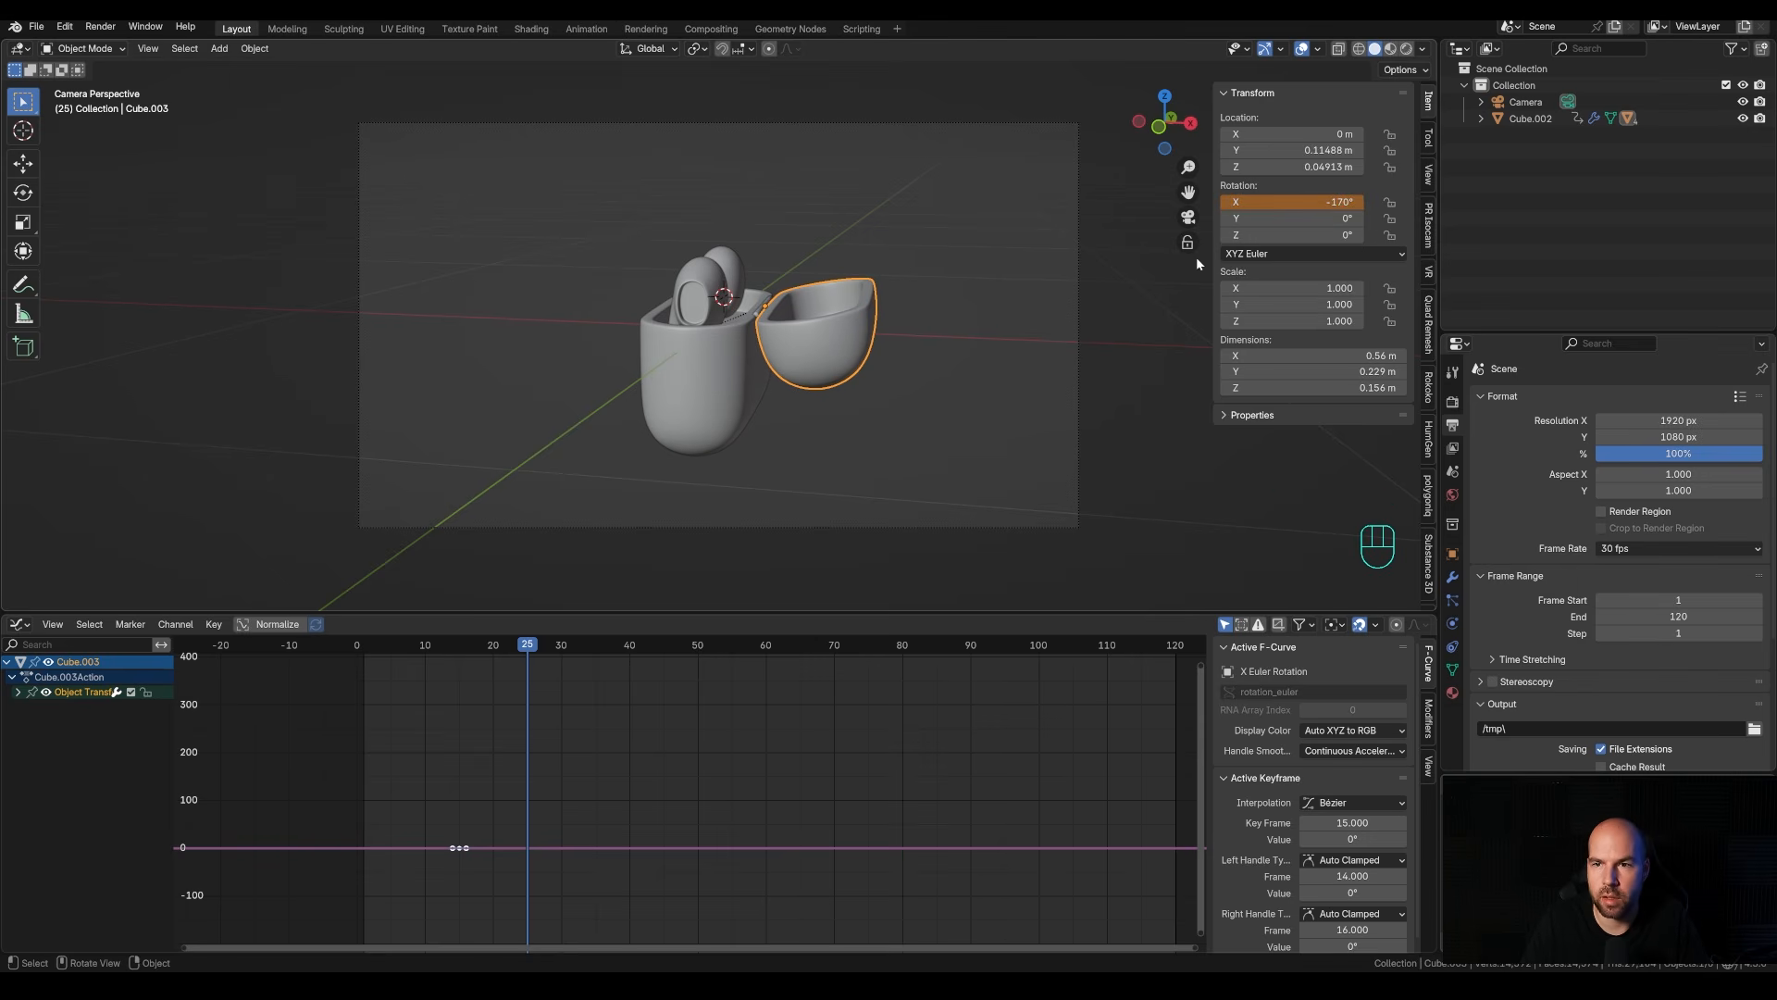
right_click(1329, 203)
click(1314, 204)
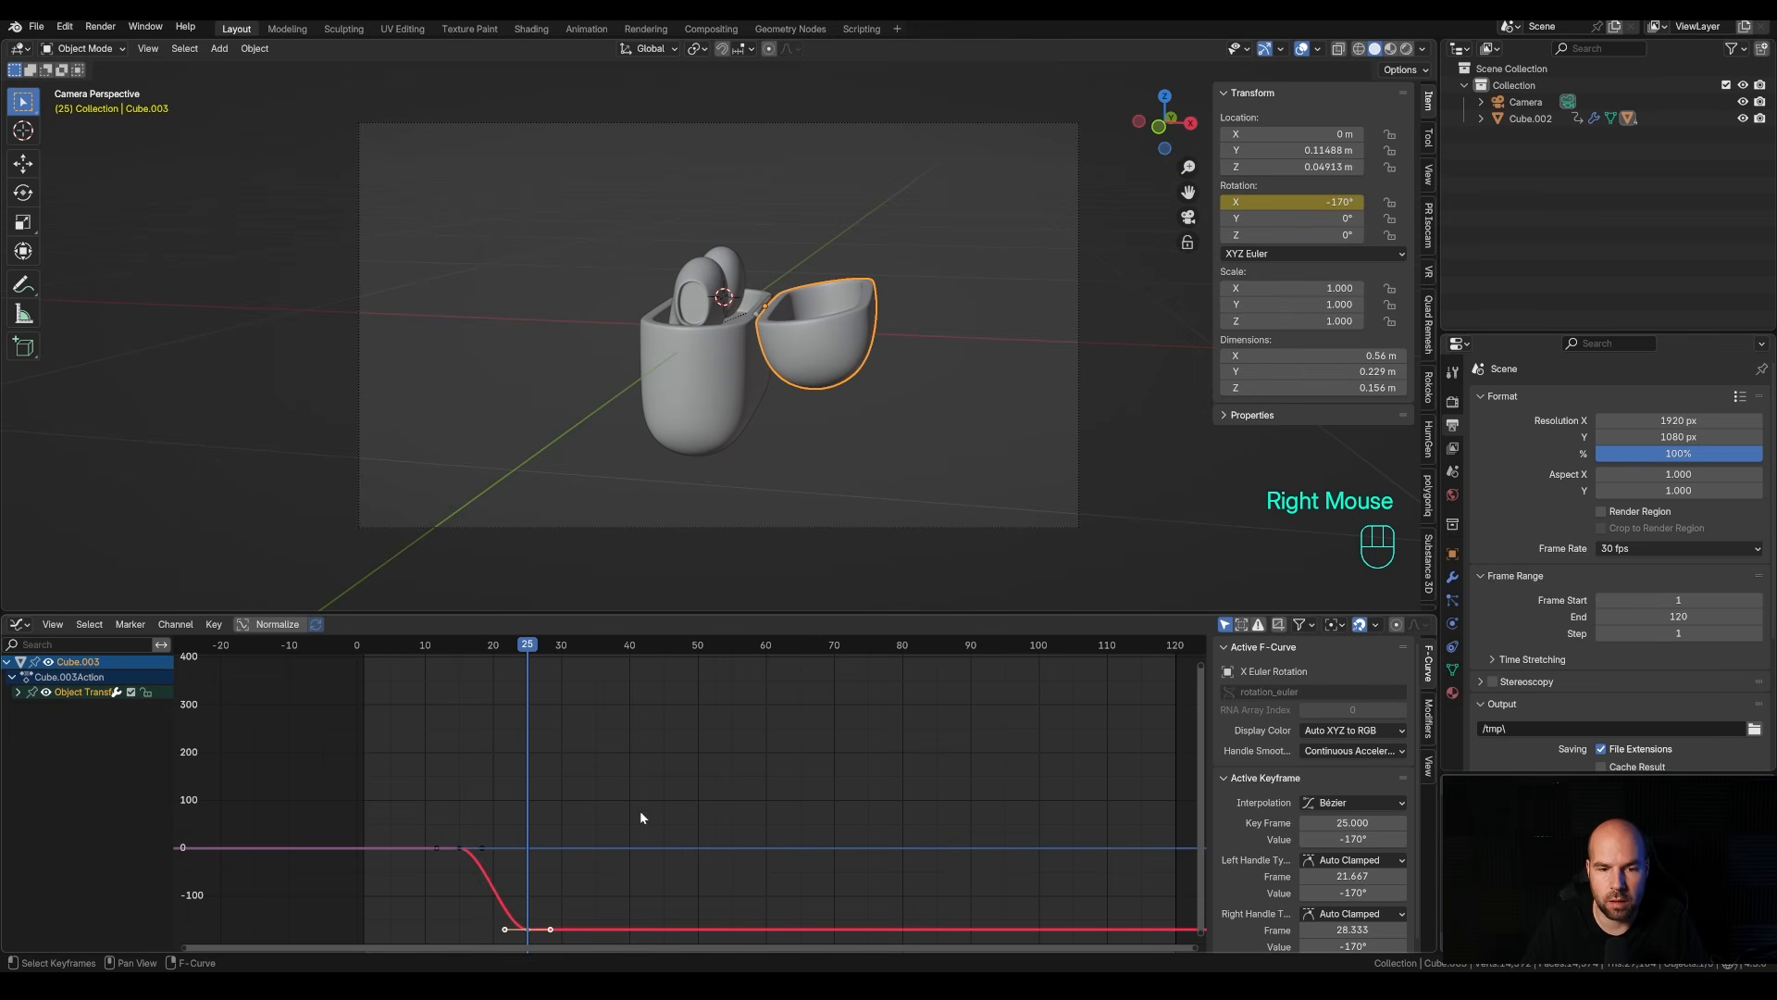
Duplicate the lid's frame 25 keyframe along the time axis to frame 60.
middle_drag(698, 777, 609, 714)
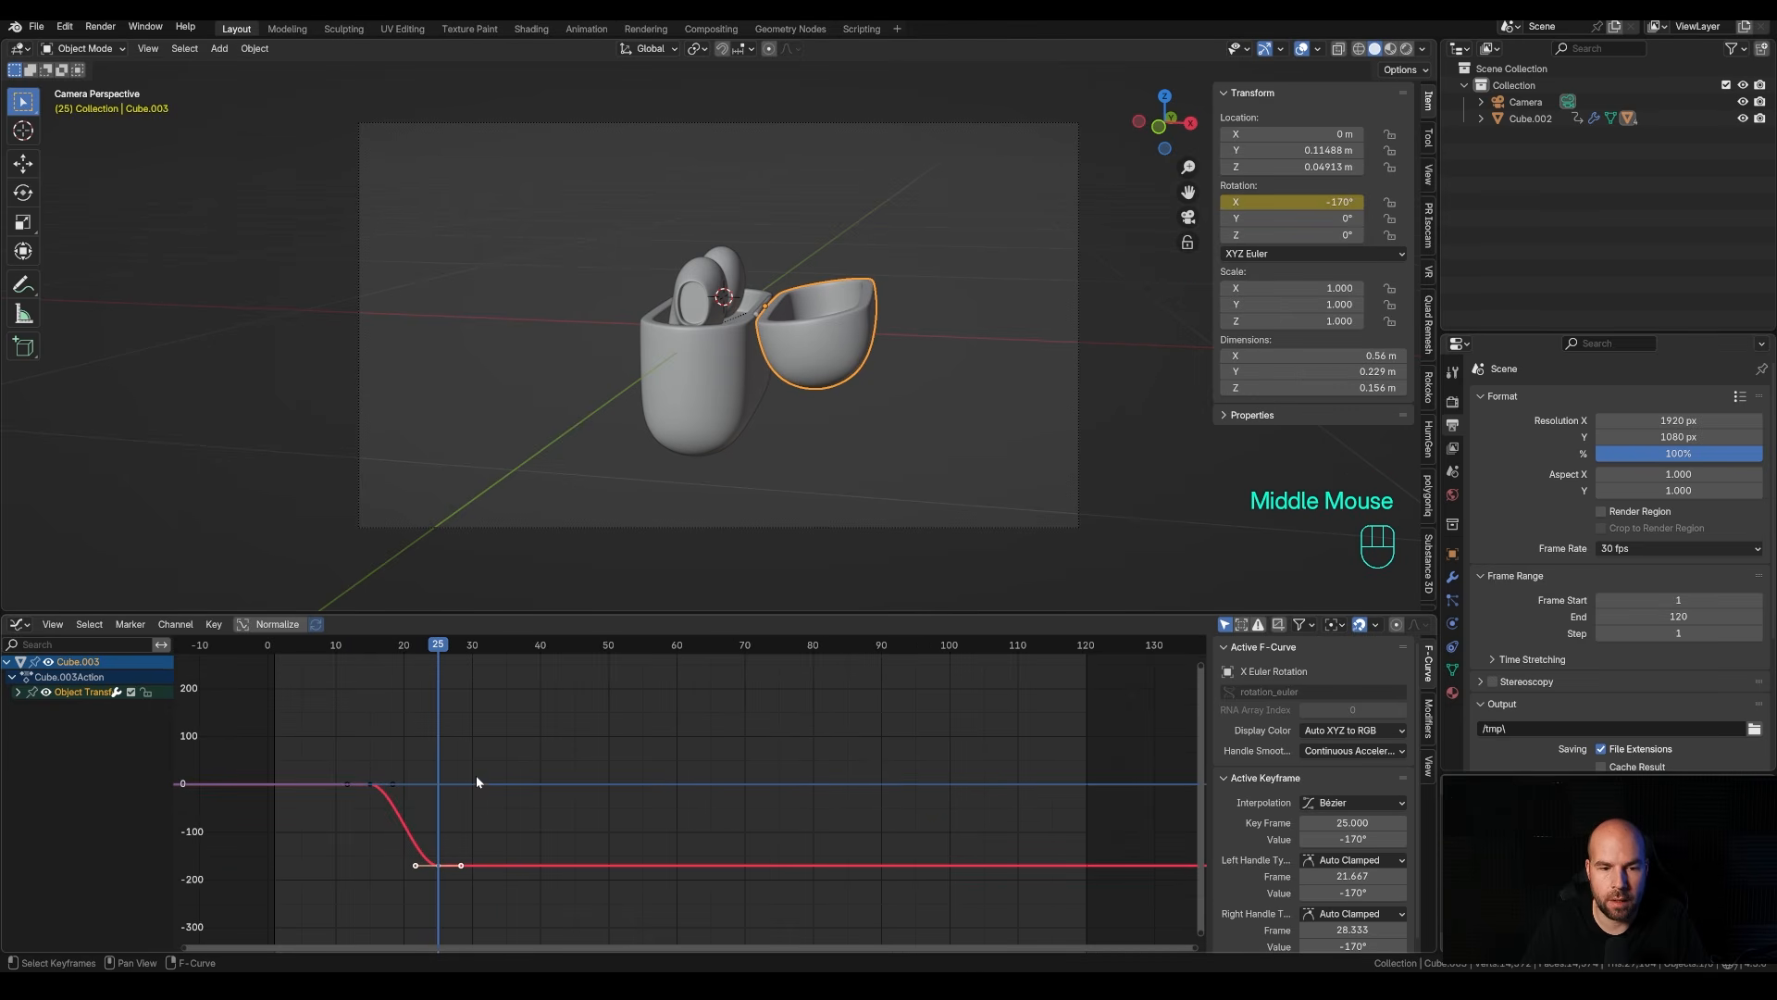
click(437, 866)
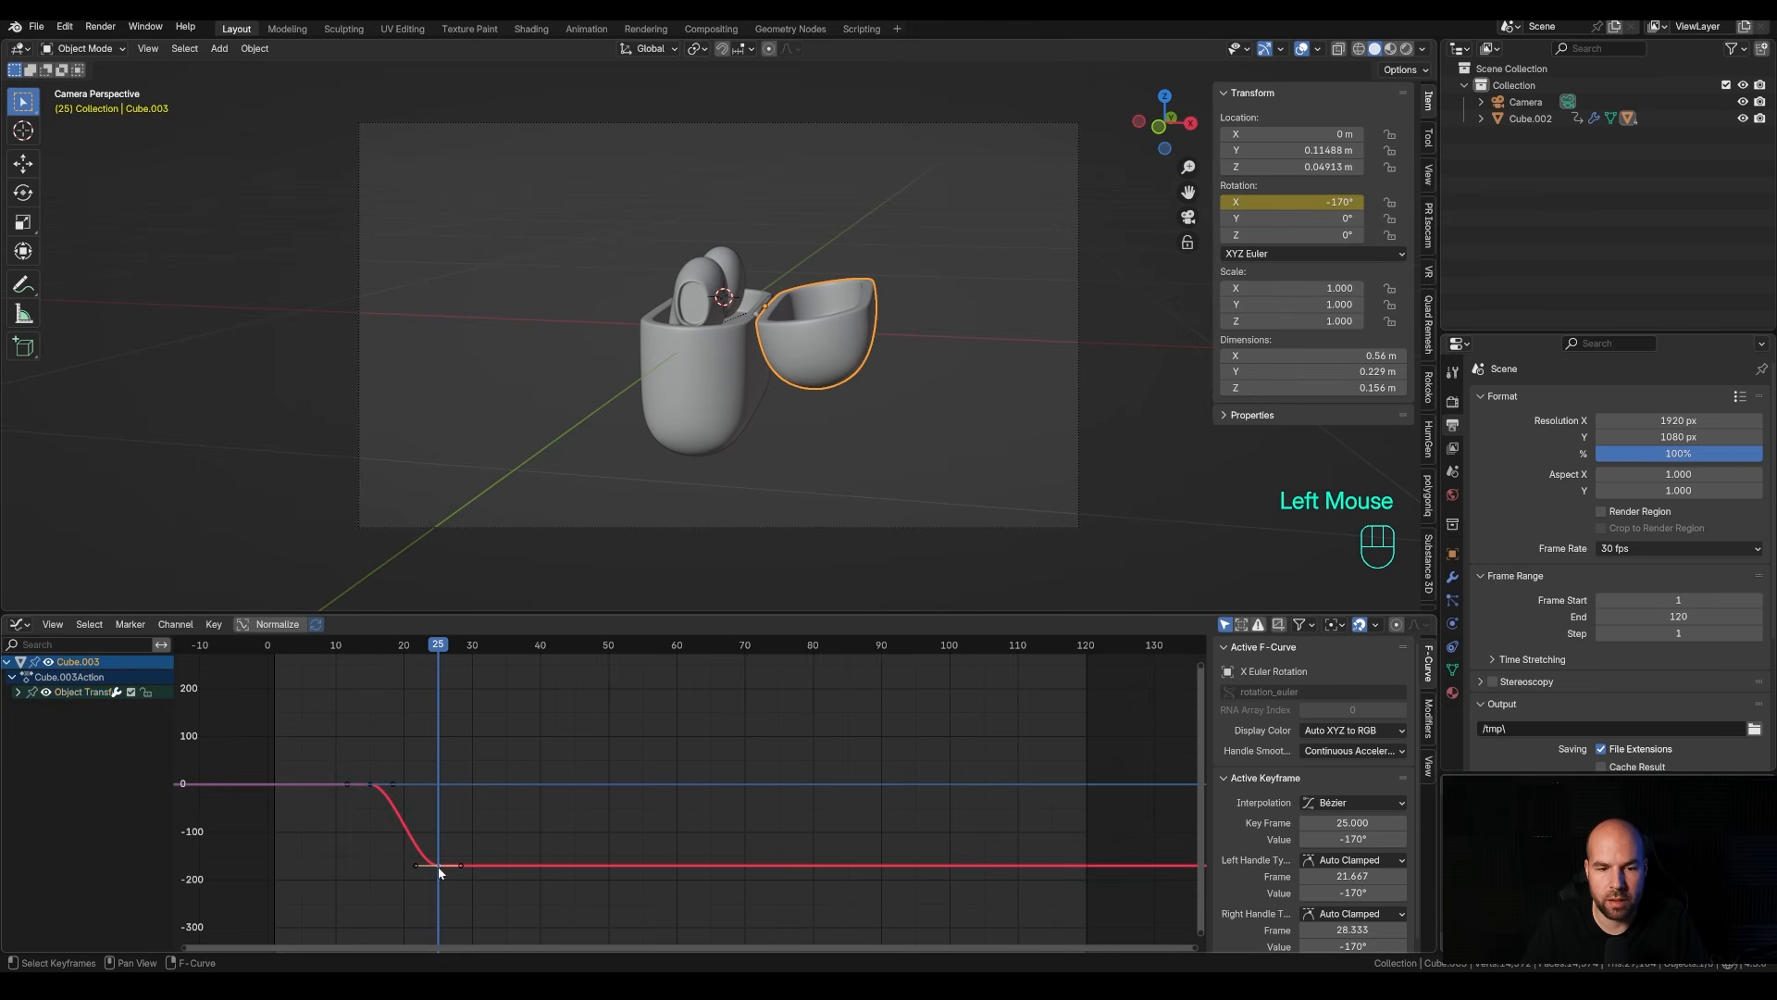
click(449, 892)
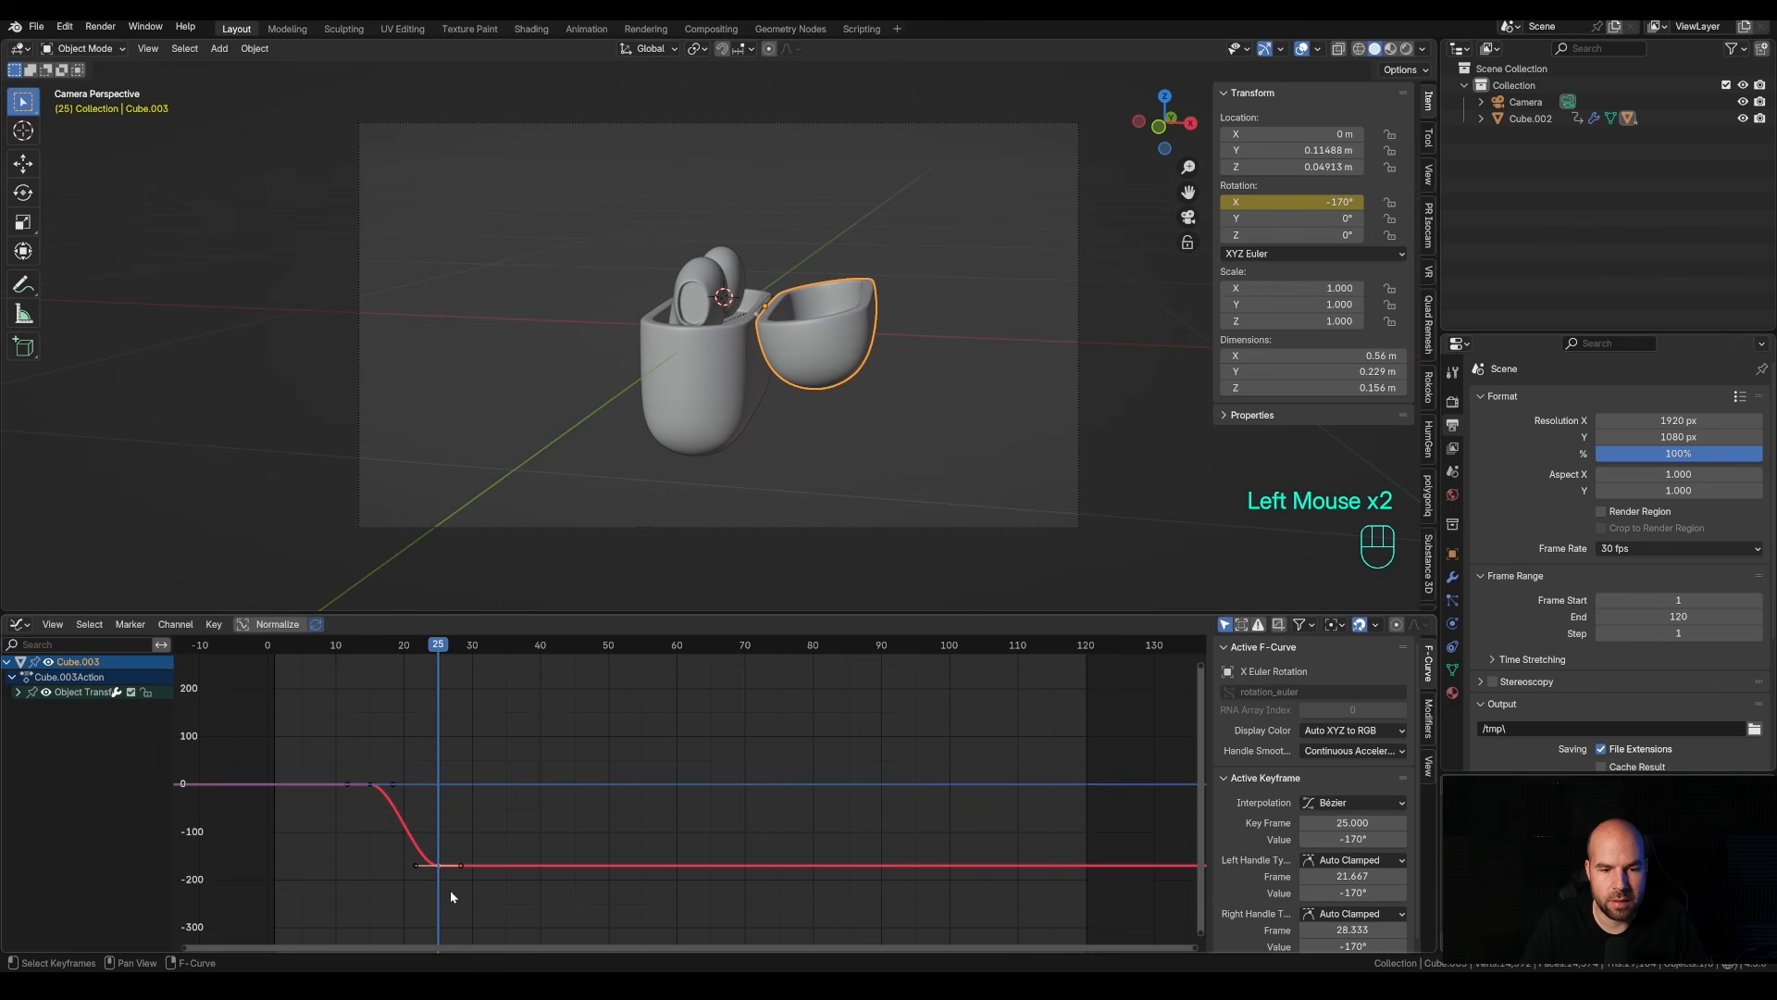
key(shift+d)
key(x)
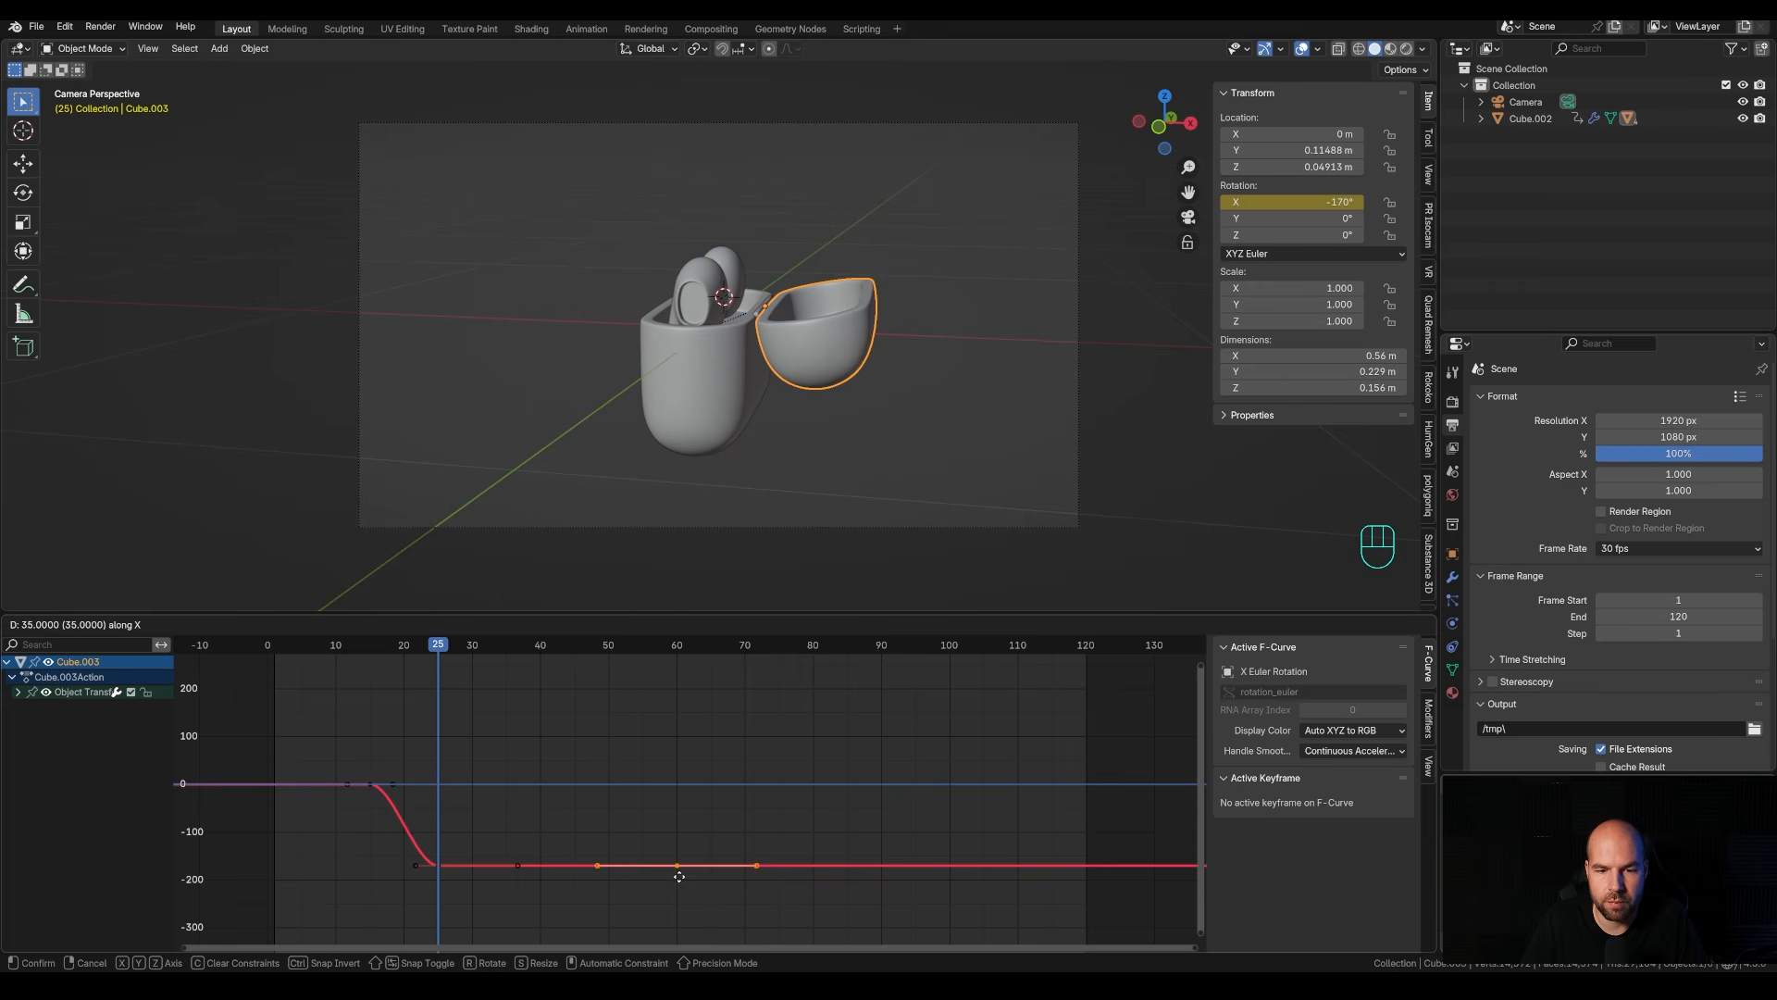
click(679, 877)
click(679, 867)
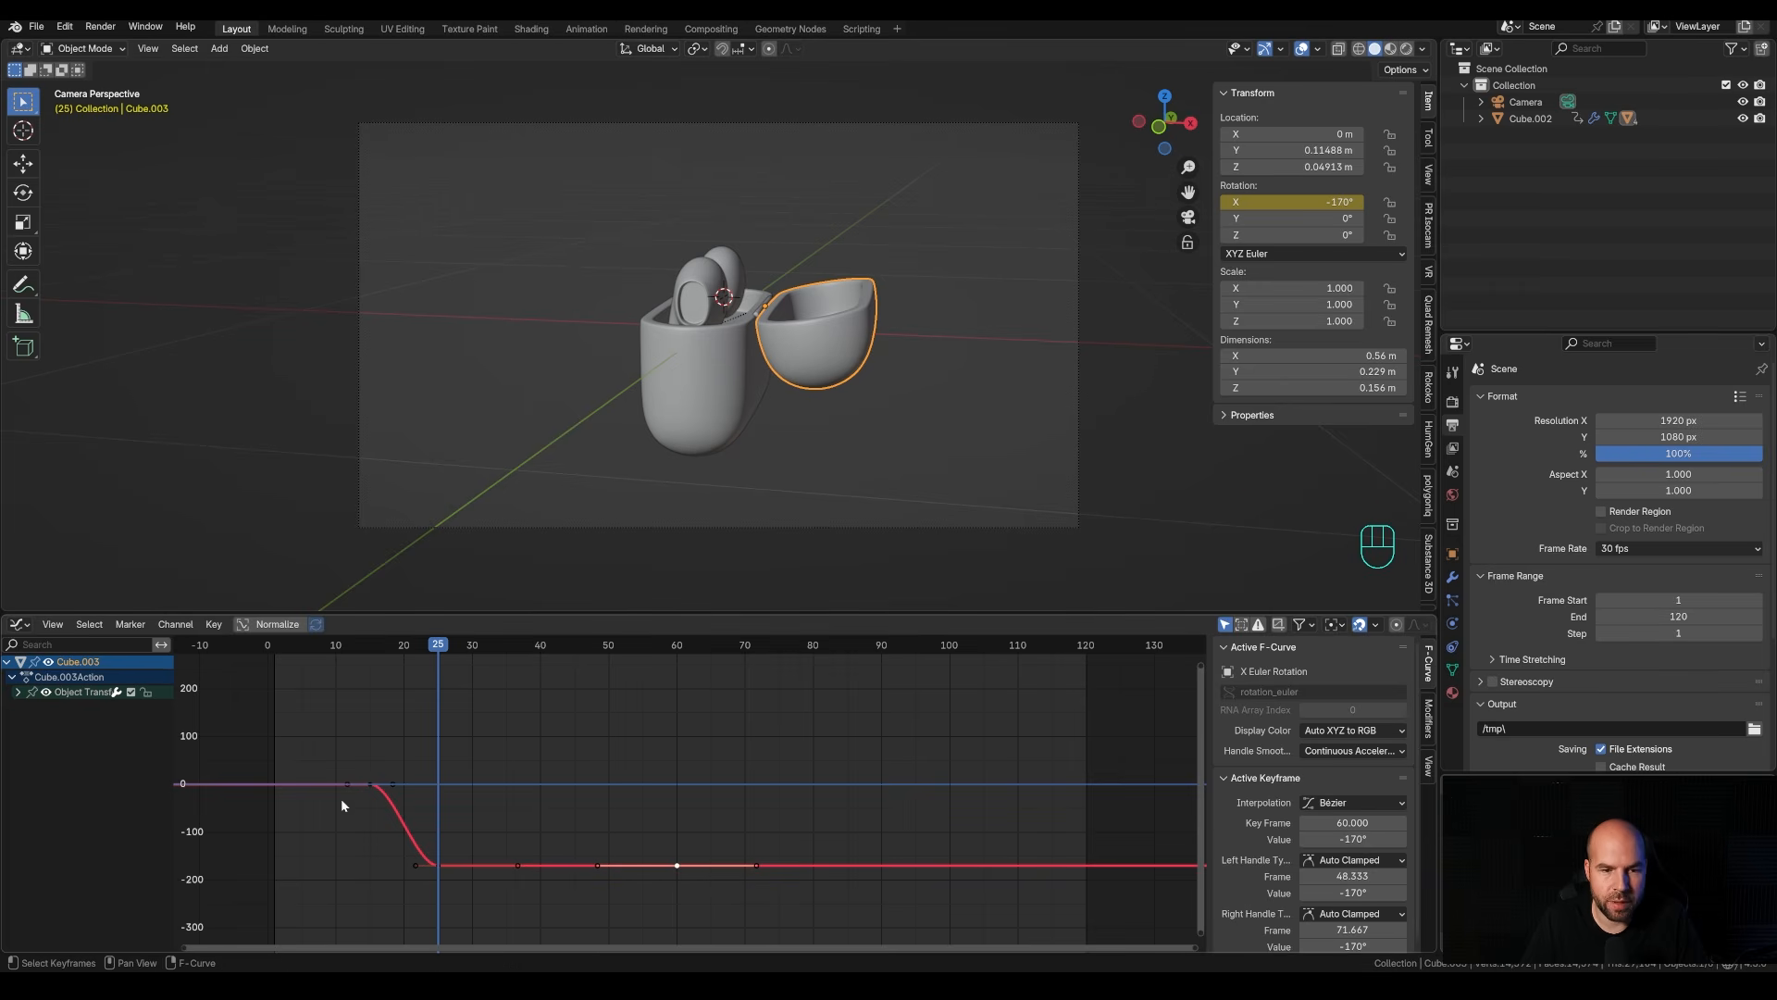
Duplicate the lid's frame 15 keyframe along the time axis to frame 70 and play back the animation.
click(370, 786)
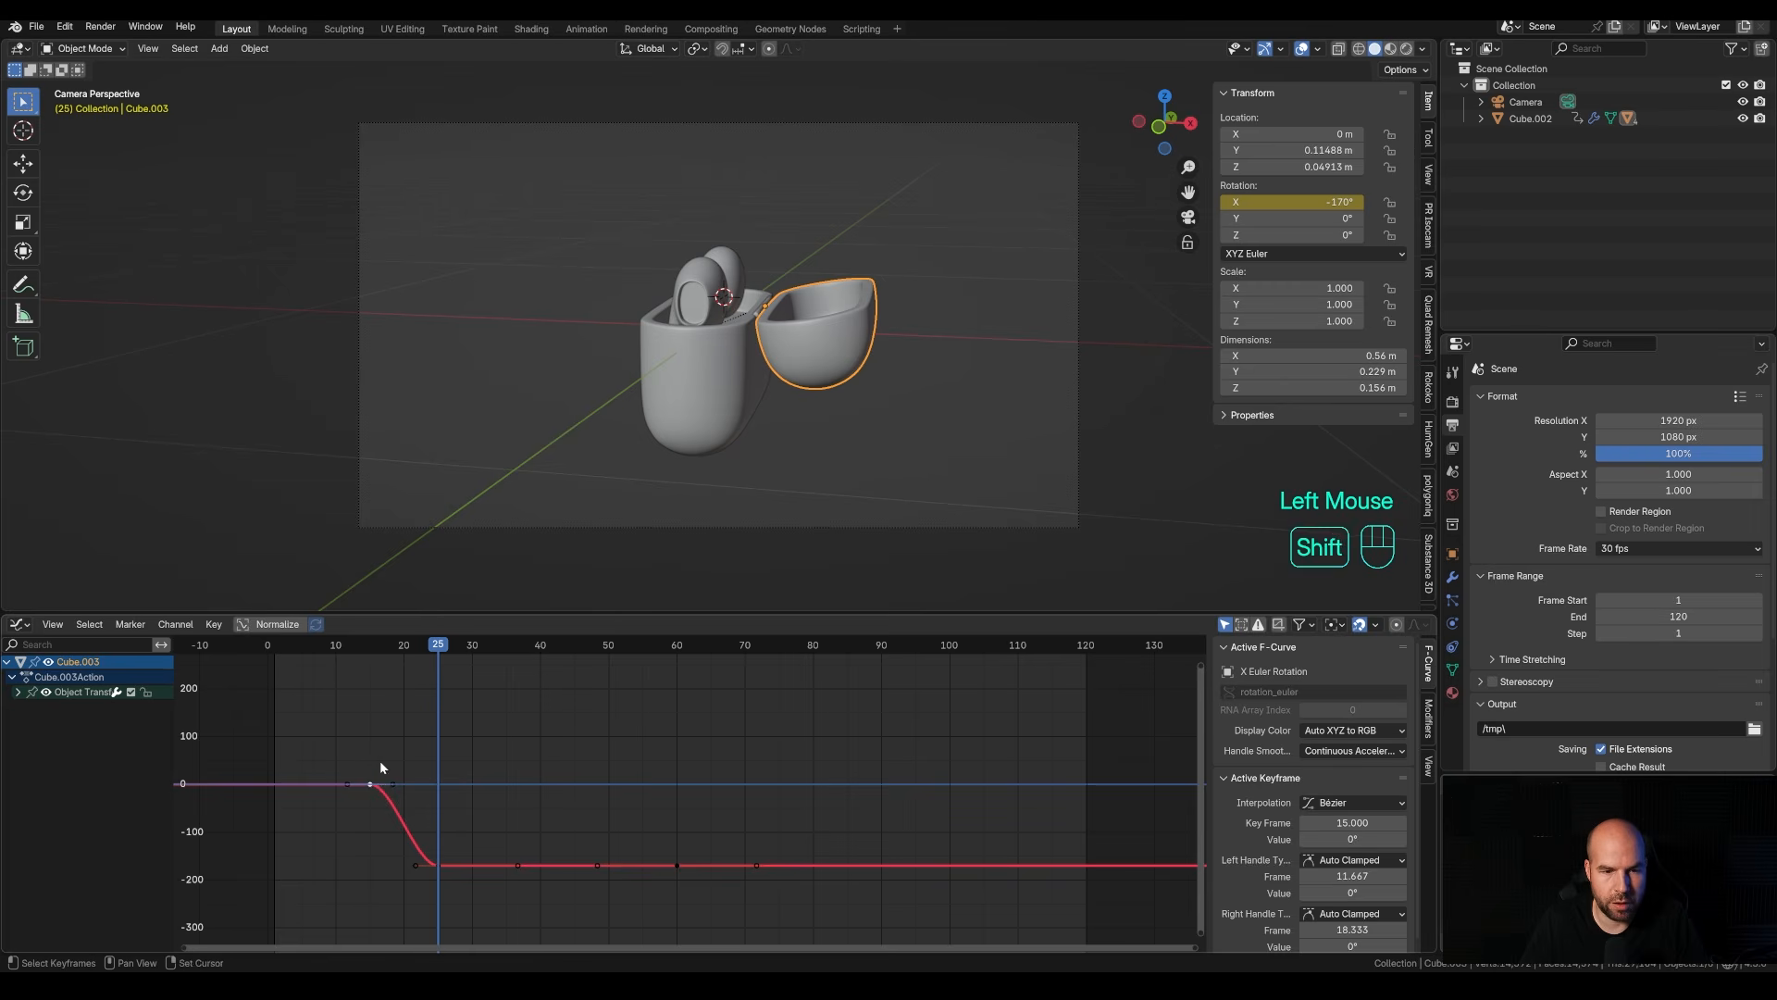
key(shift+d)
key(x)
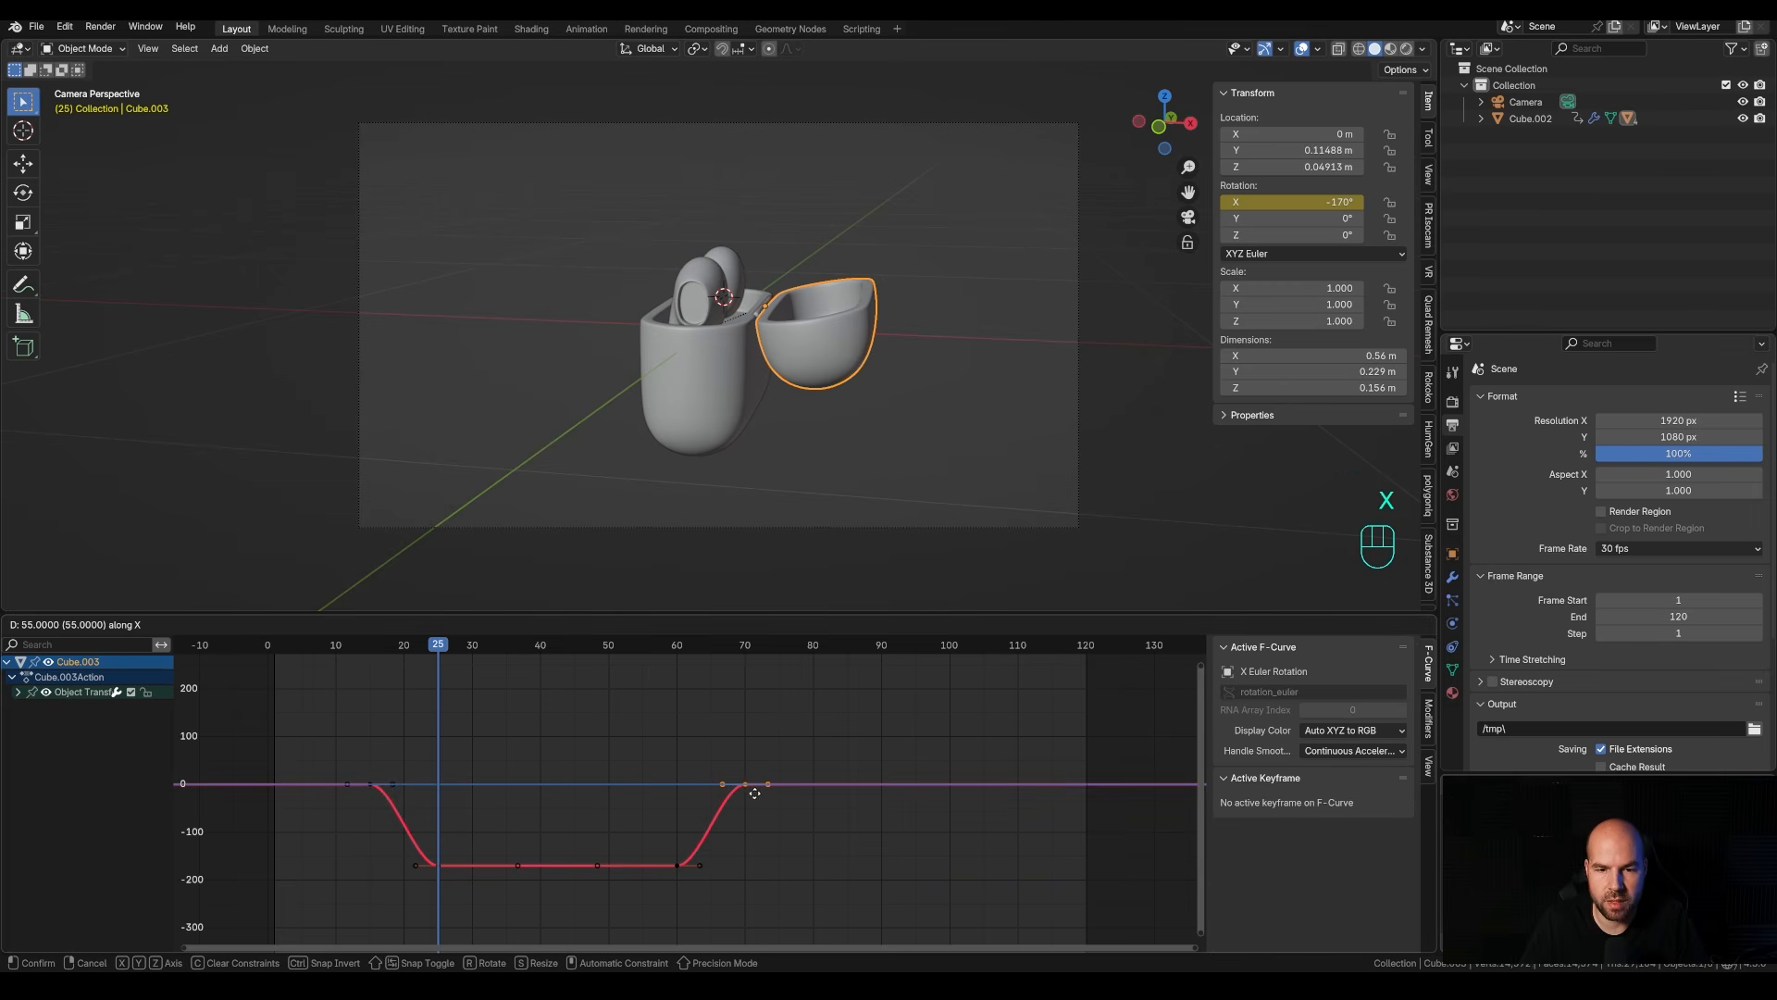
click(755, 793)
click(296, 648)
key(space)
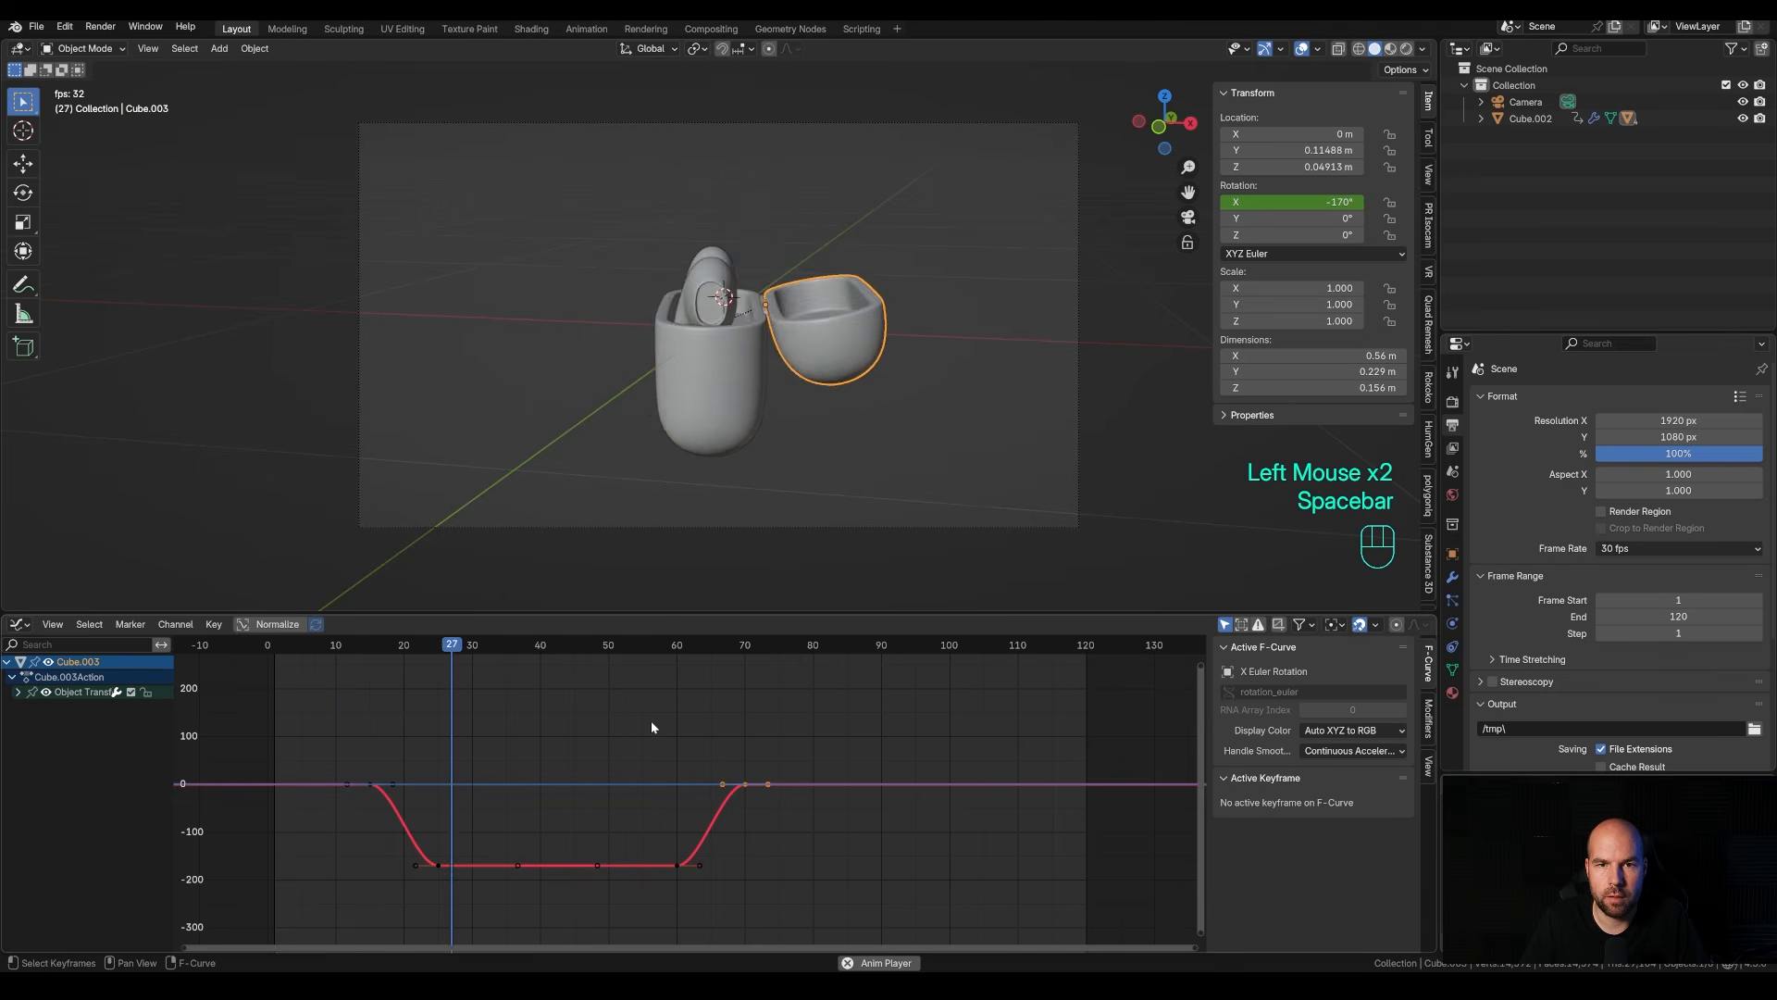
key(space)
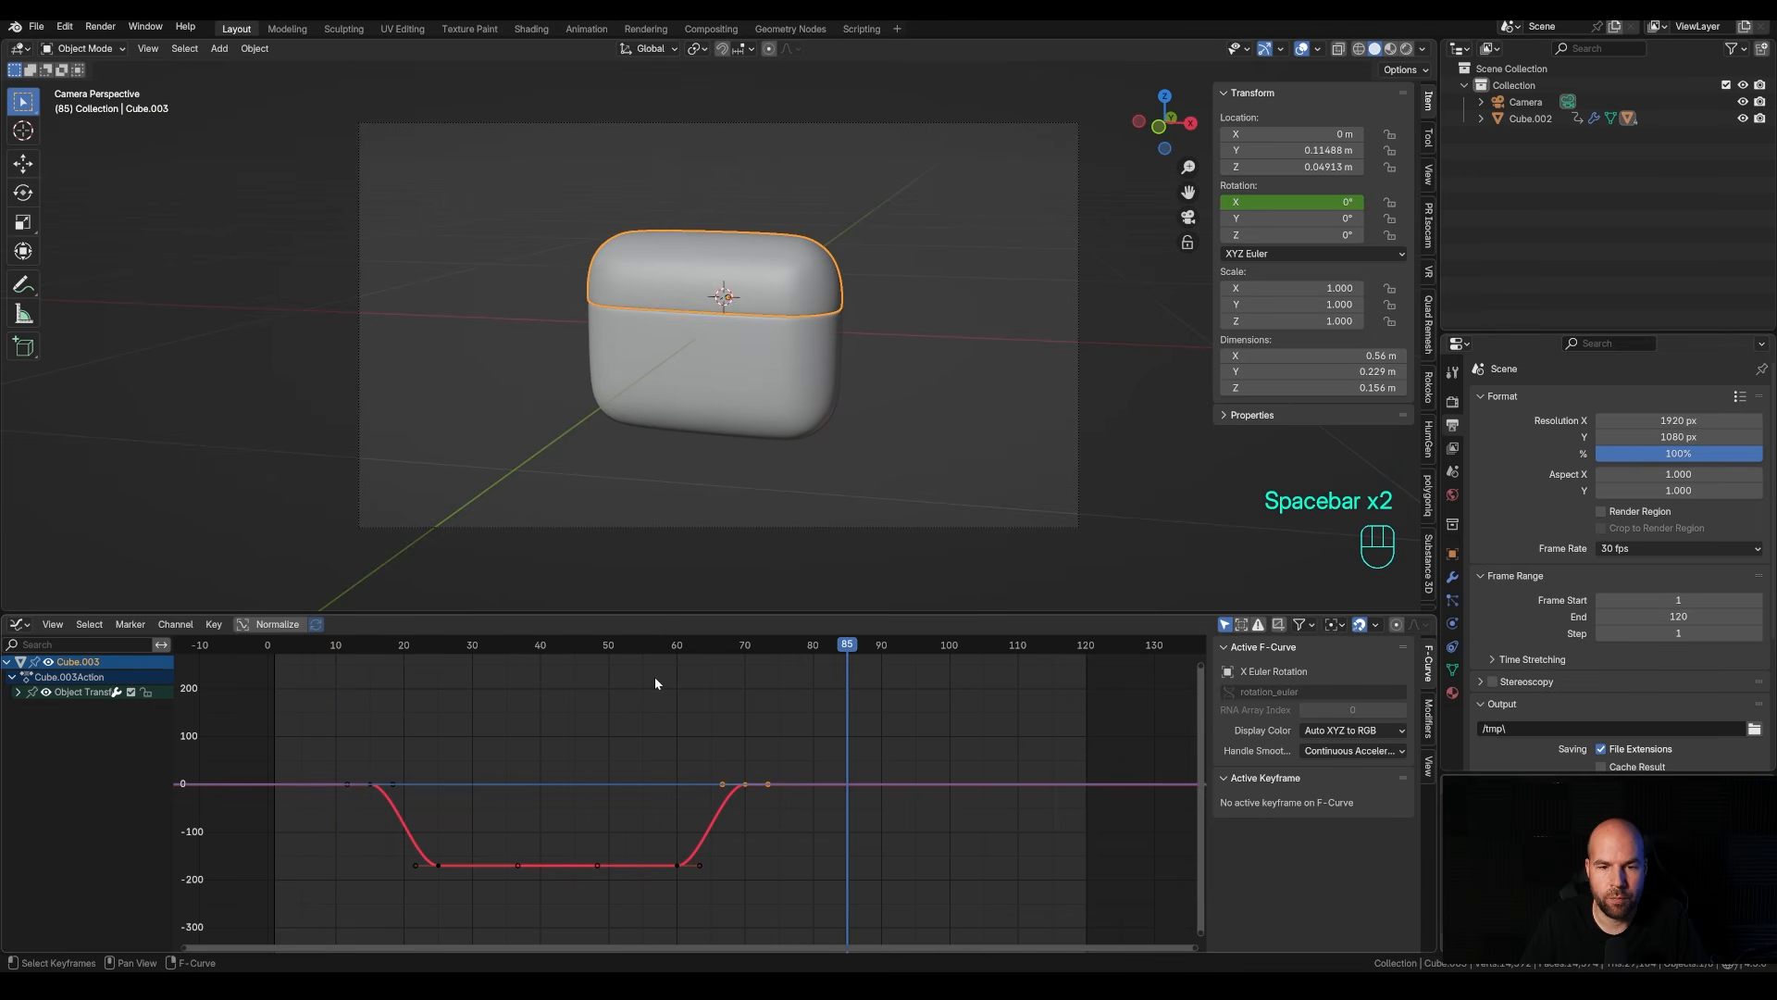
Set the frame 15 keyframe's handles to Free and pull its right handle down to about frame 15.5 and -99°.
drag(428, 648, 402, 692)
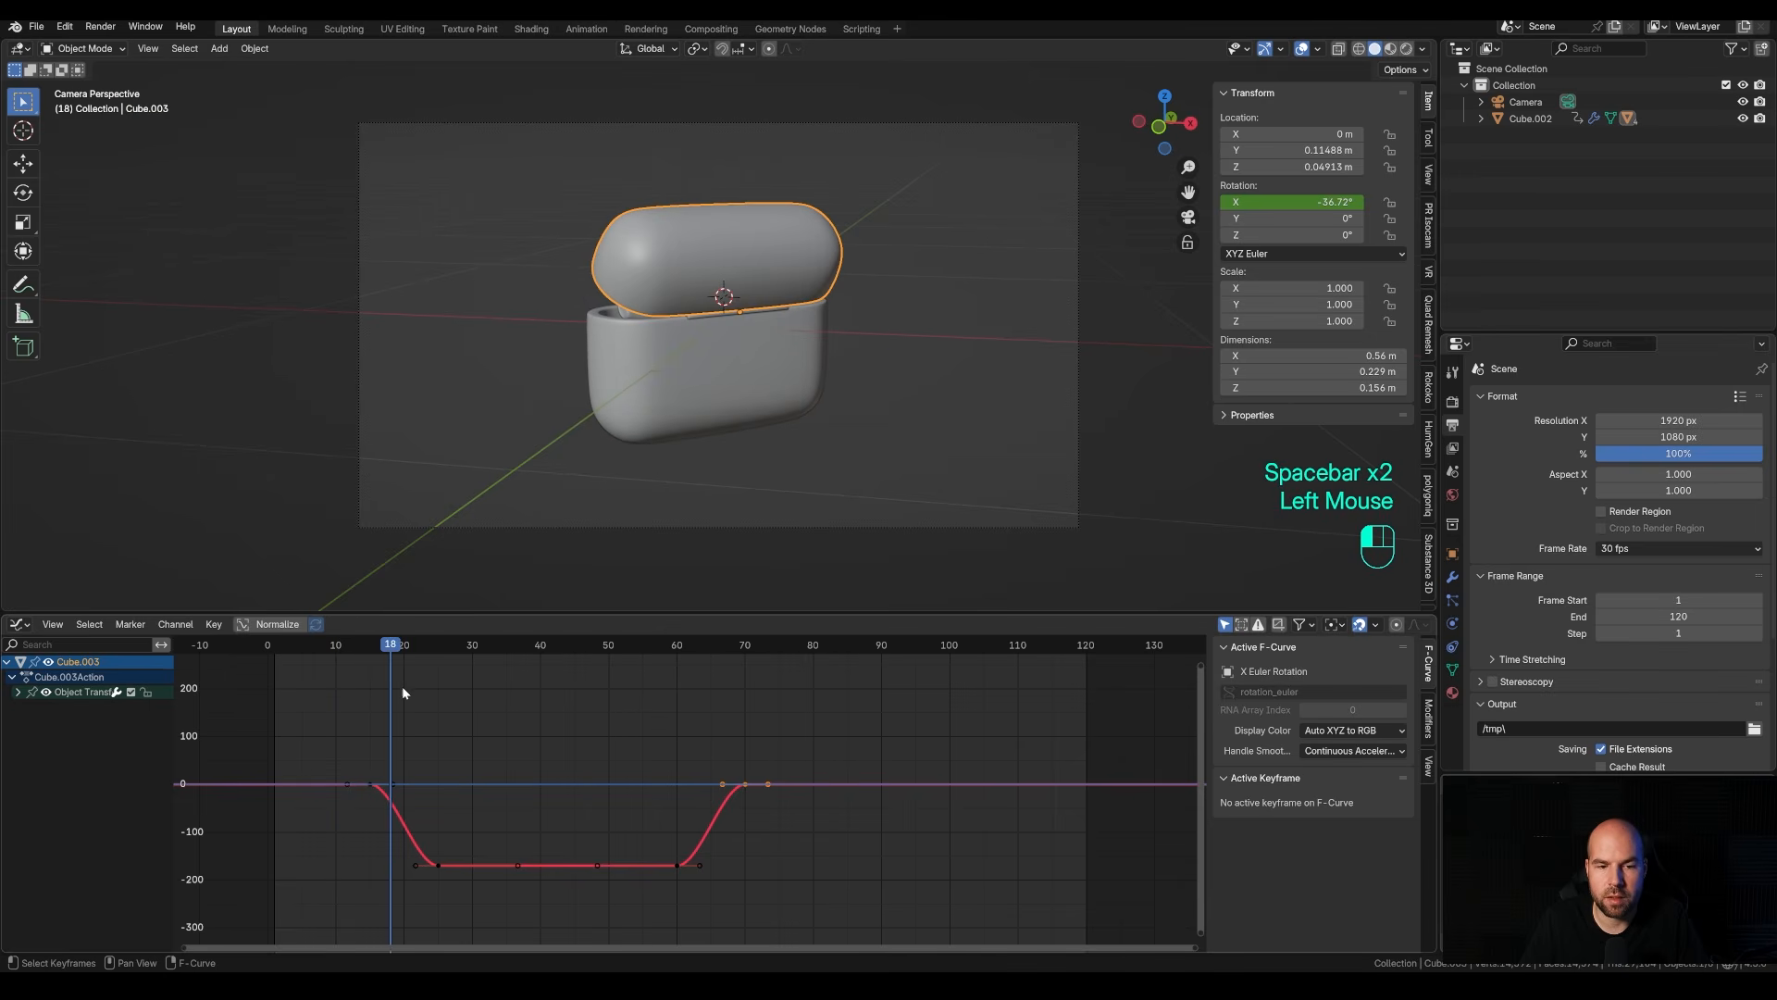
click(370, 785)
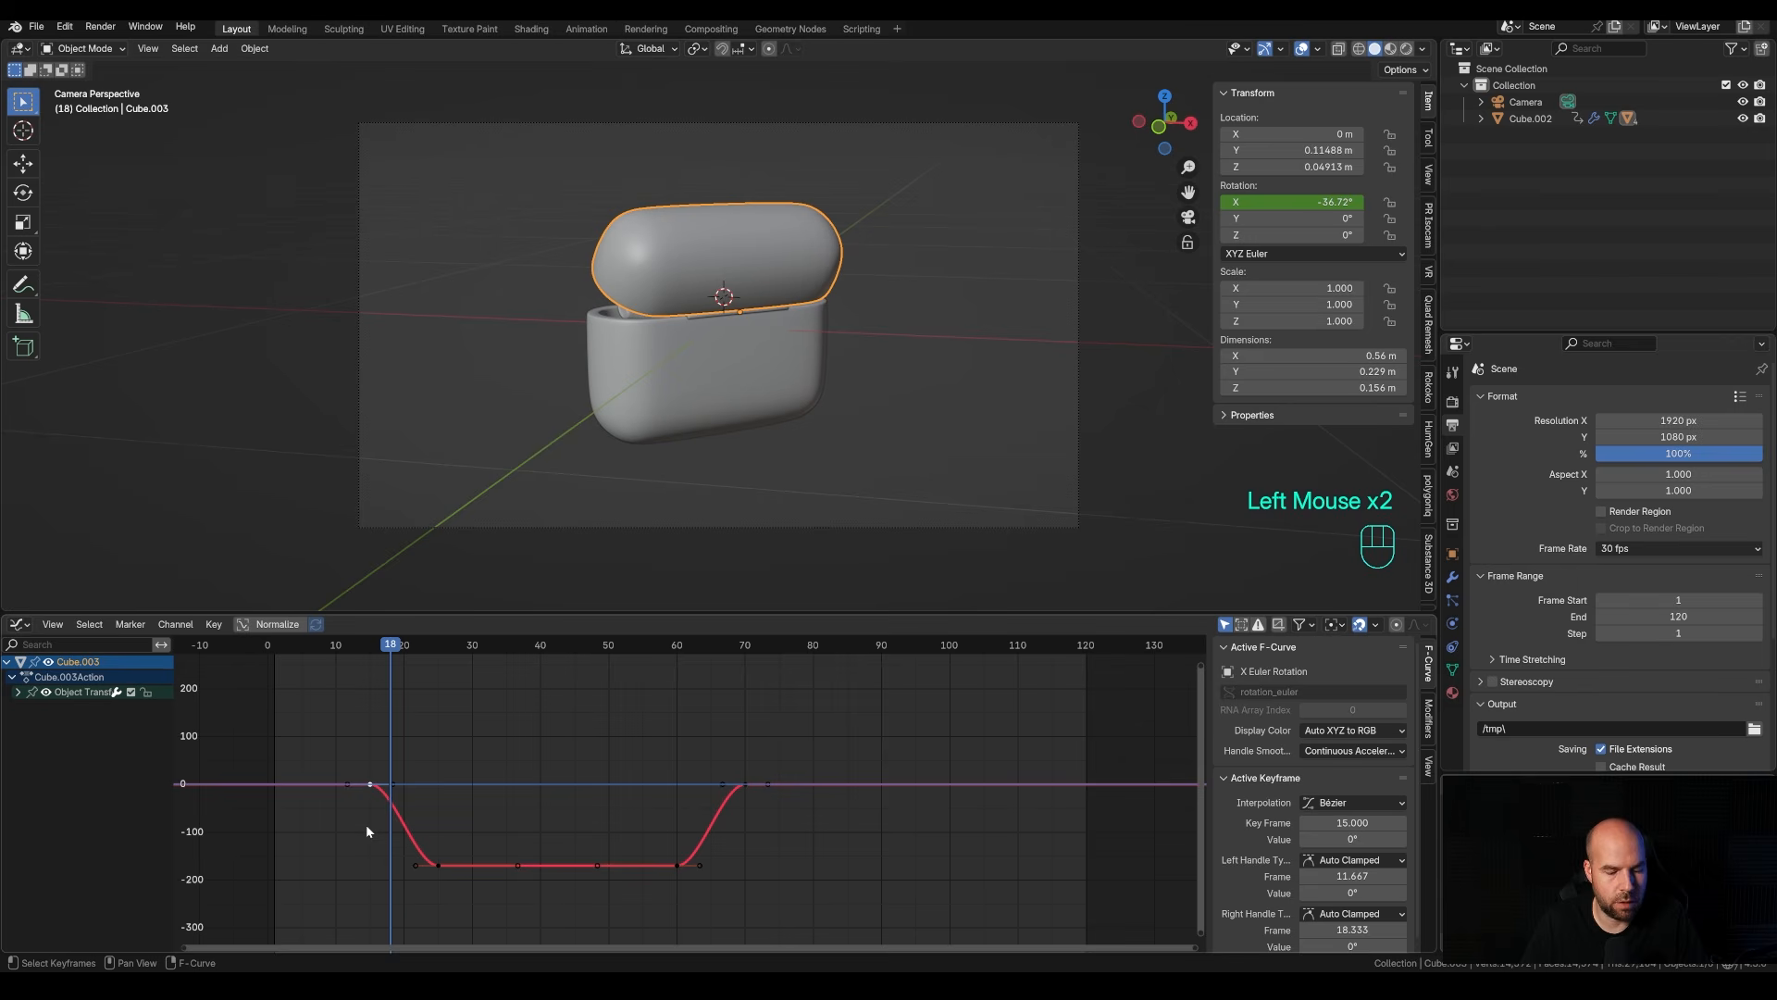
key(v)
click(337, 822)
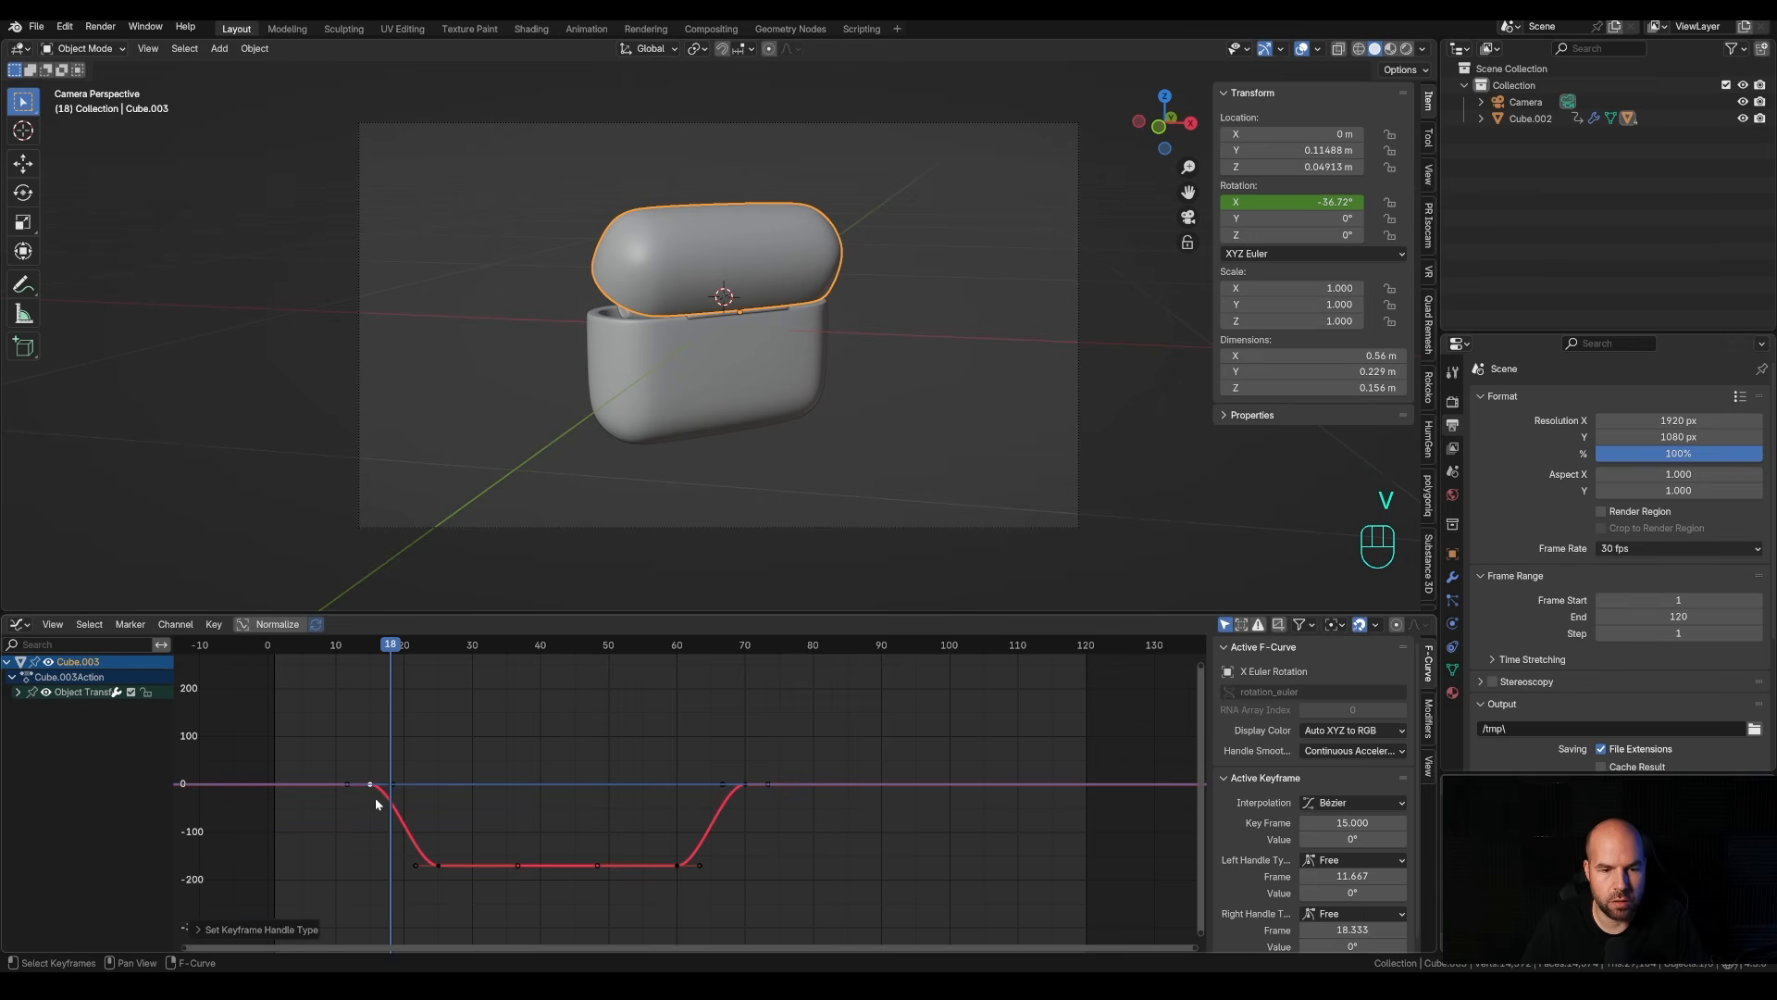
drag(393, 785, 369, 845)
right_click(369, 846)
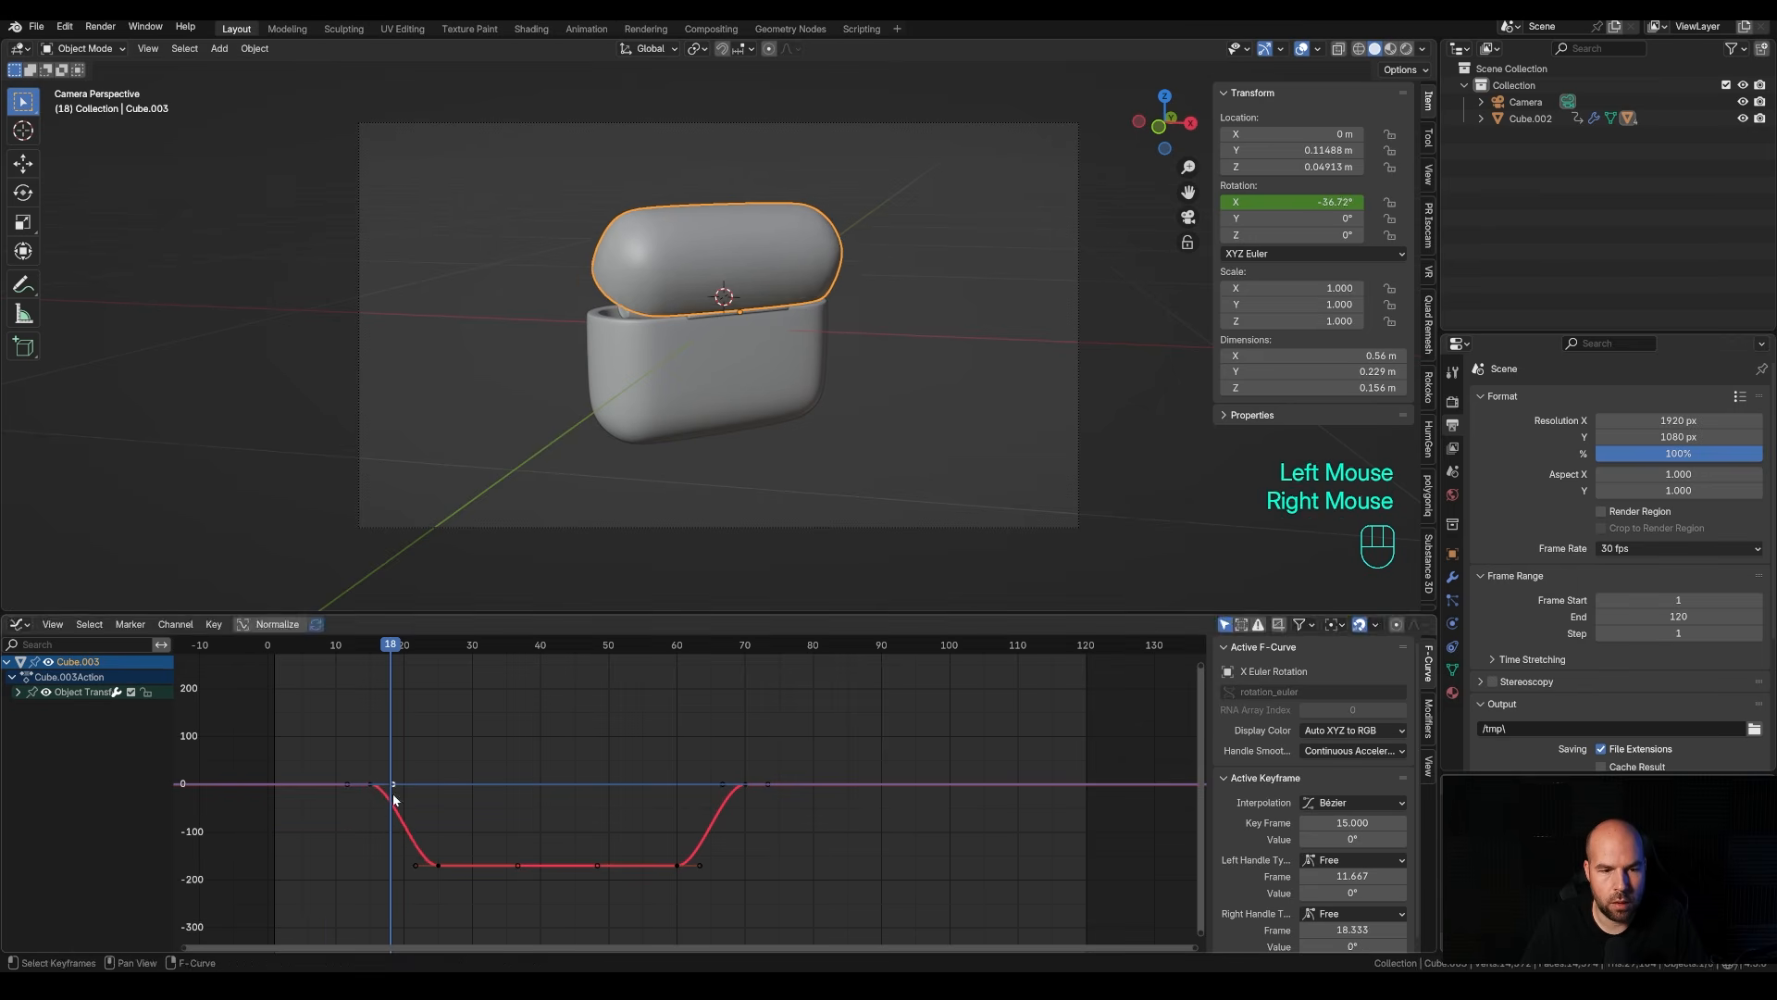
drag(392, 786, 373, 832)
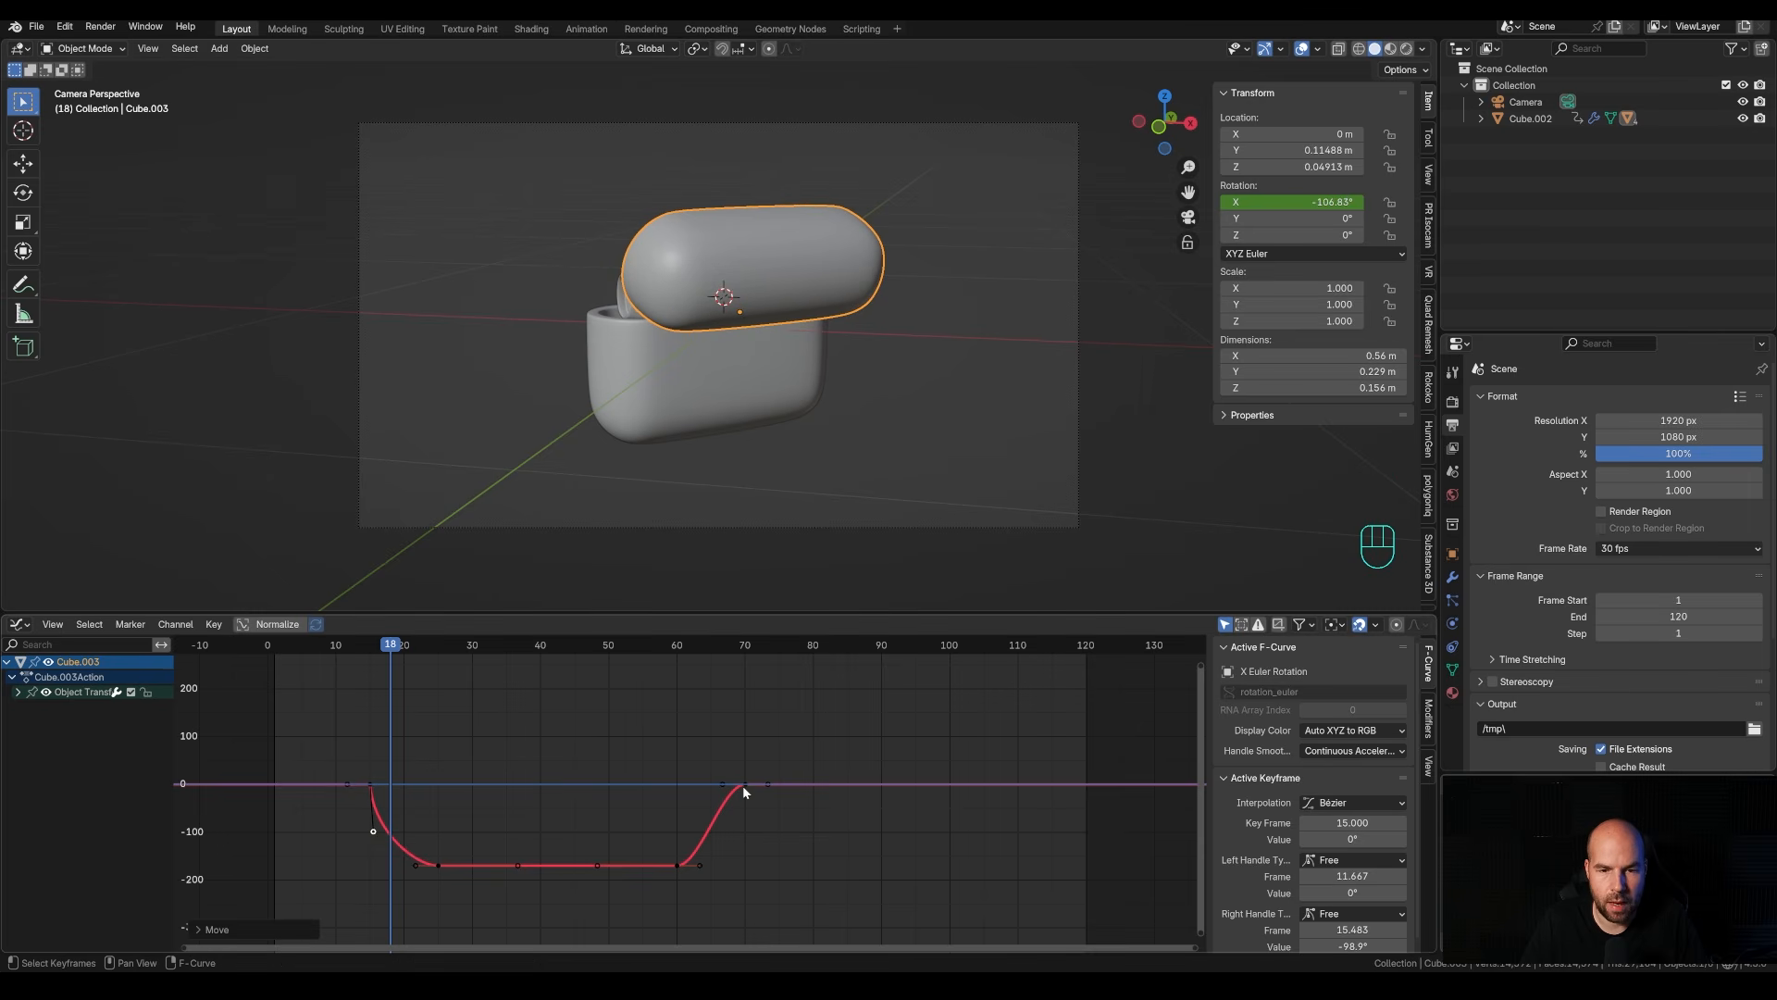
Set the frame 70 keyframe's handles to Free and pull its left handle down to about frame 69 and -128°.
click(746, 787)
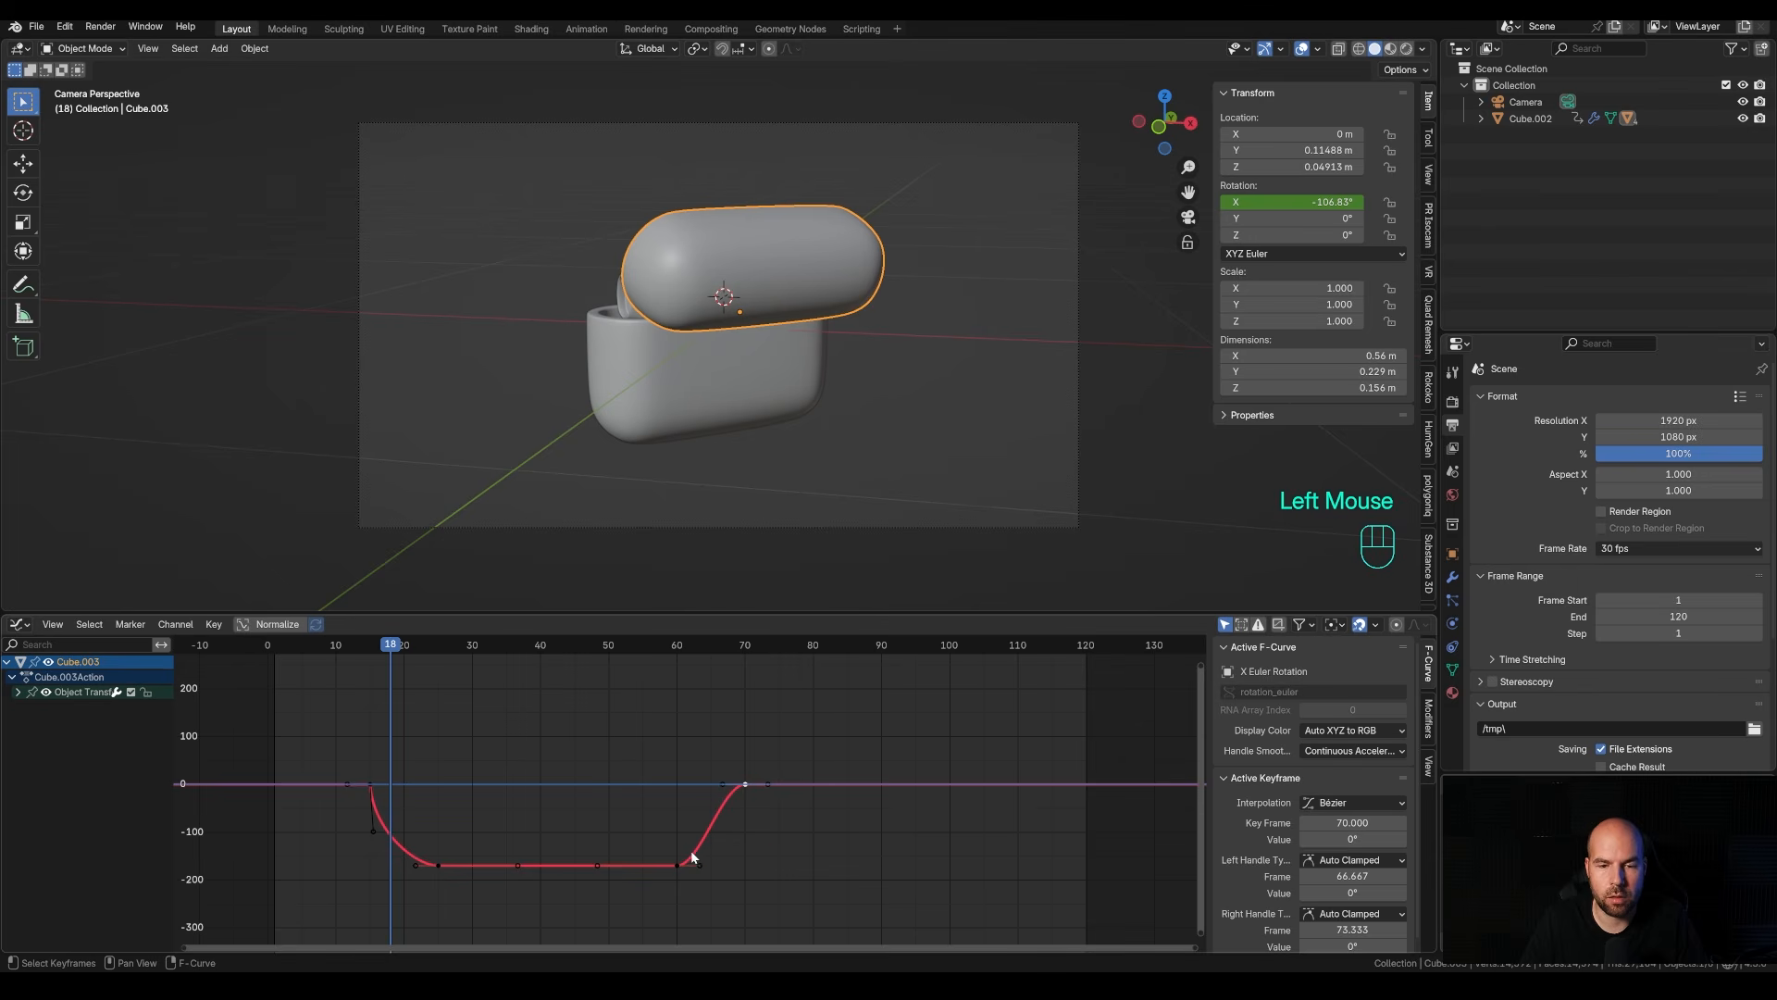
key(v)
click(741, 792)
drag(723, 785, 736, 846)
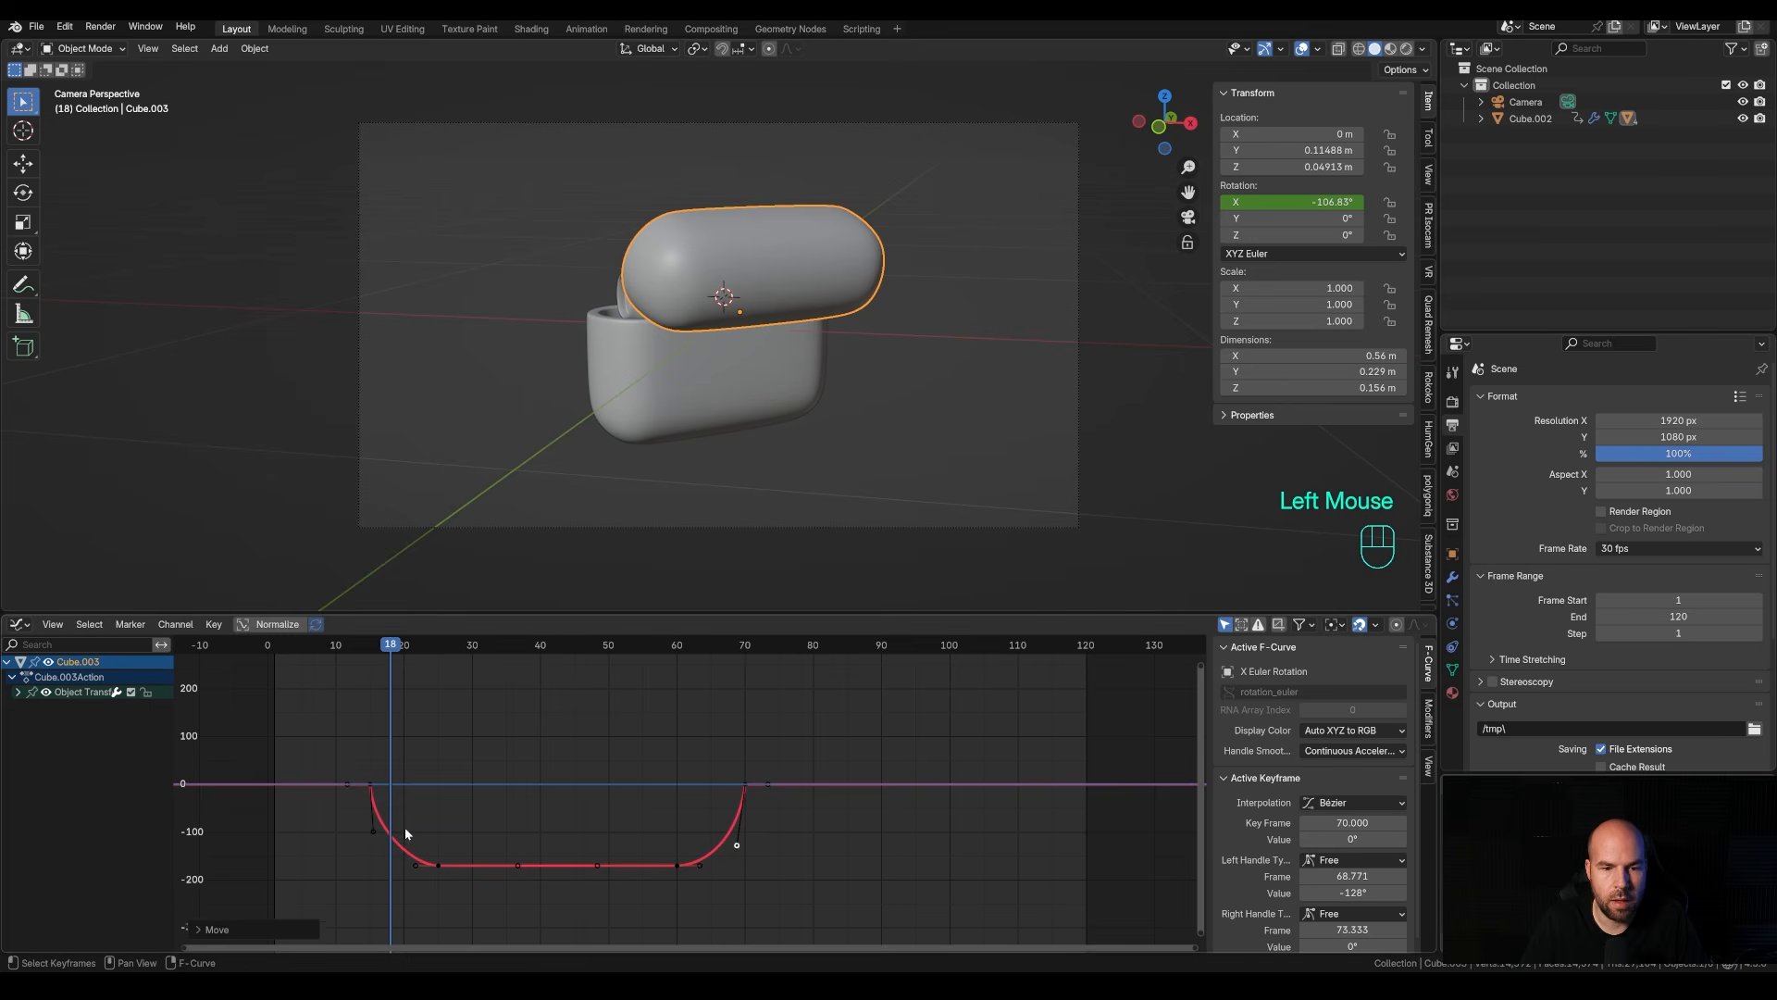
Raise the lid's X rotation keyframe at frame 25 to about -138° and play the animation from the start.
shift+middle_drag(583, 766, 659, 759)
scroll(619, 779, up, 2)
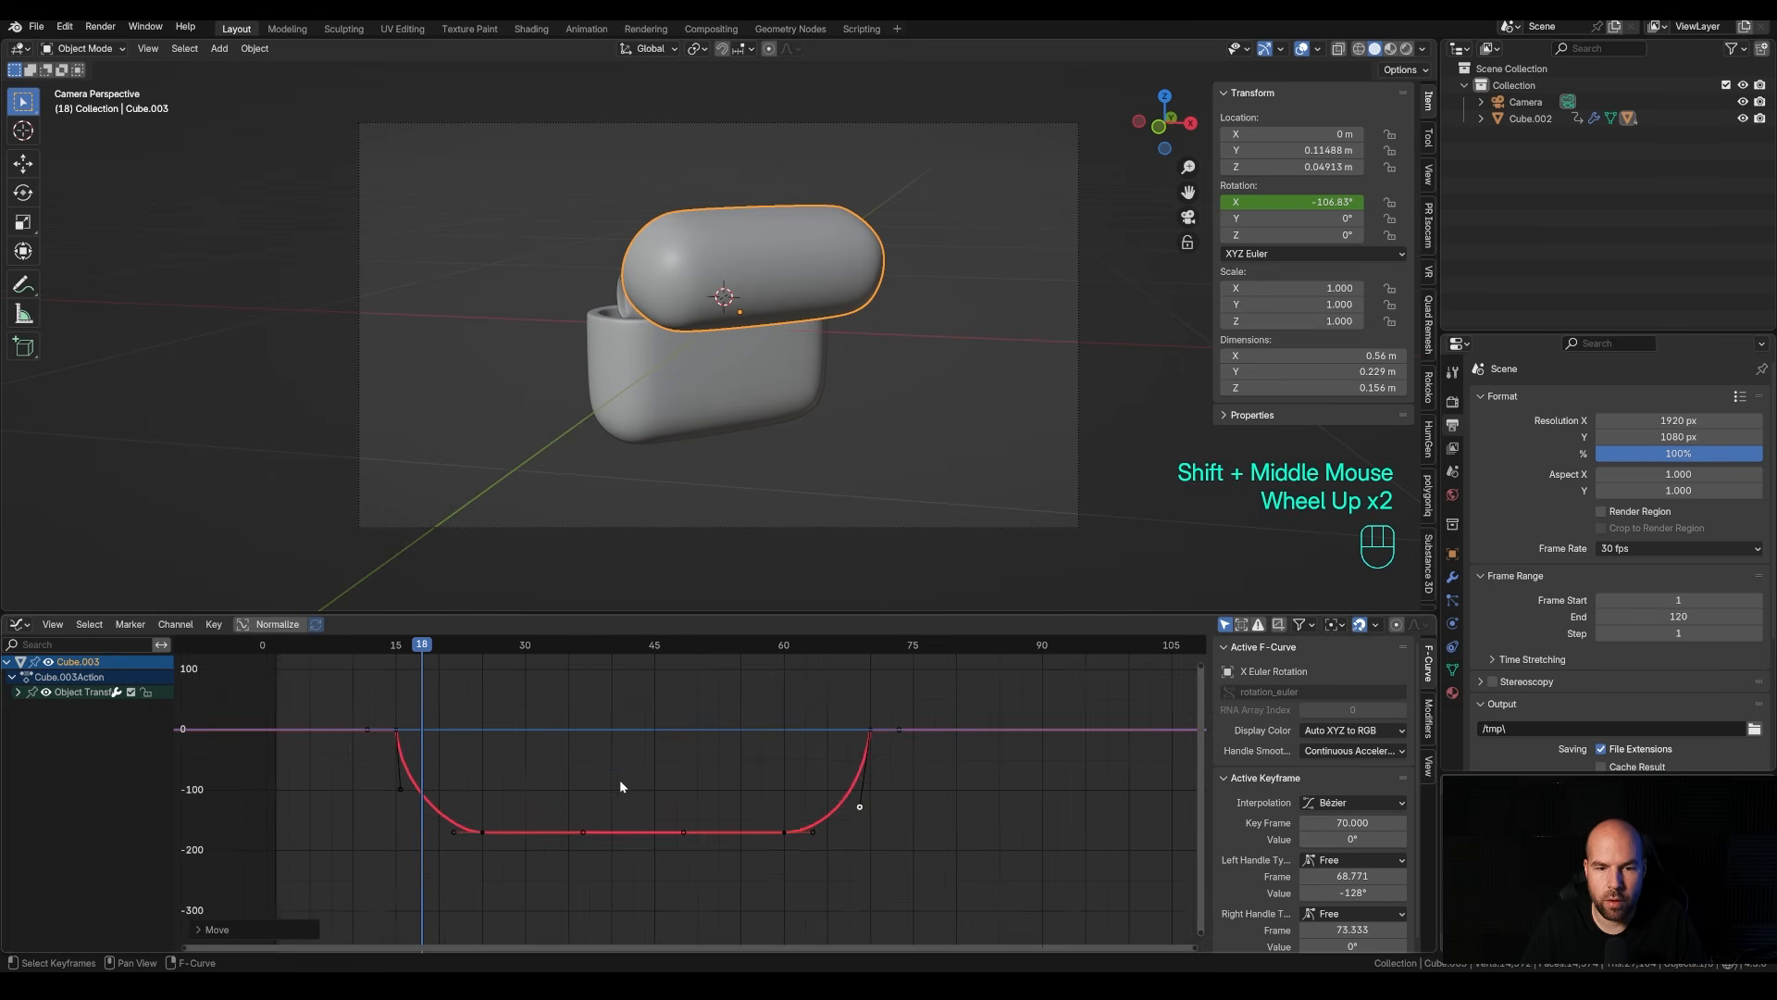
drag(400, 683, 437, 759)
click(465, 836)
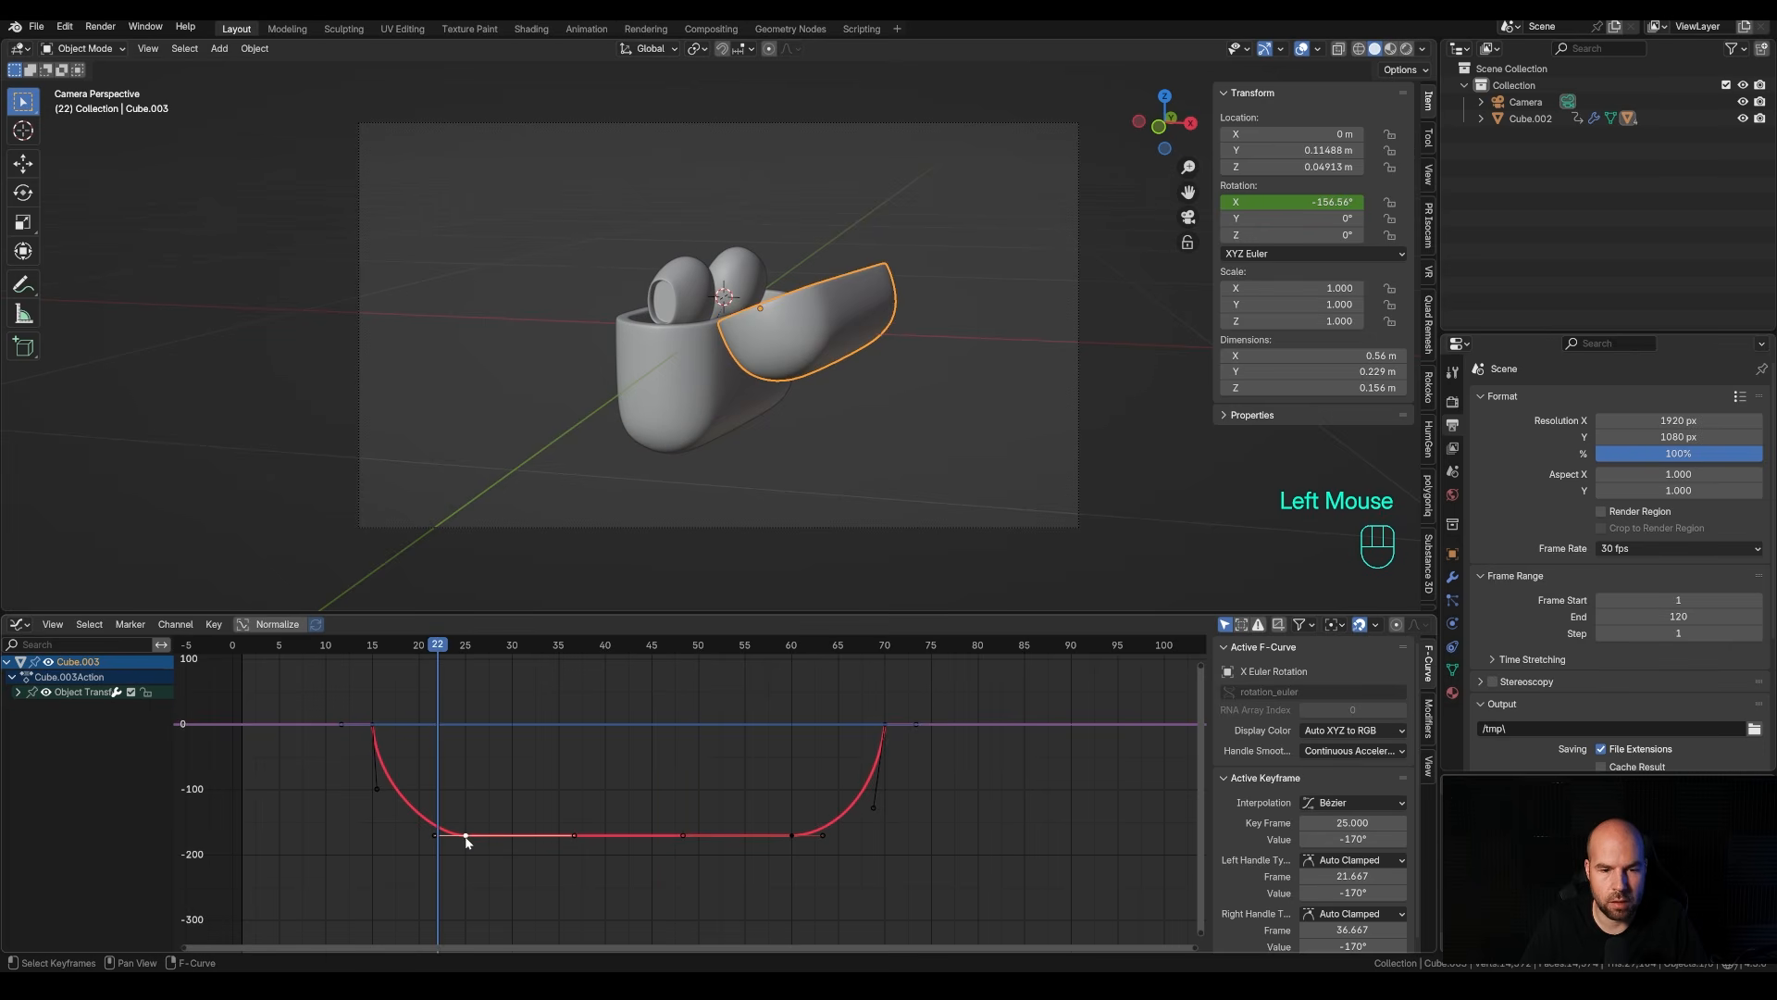
key(g)
key(y)
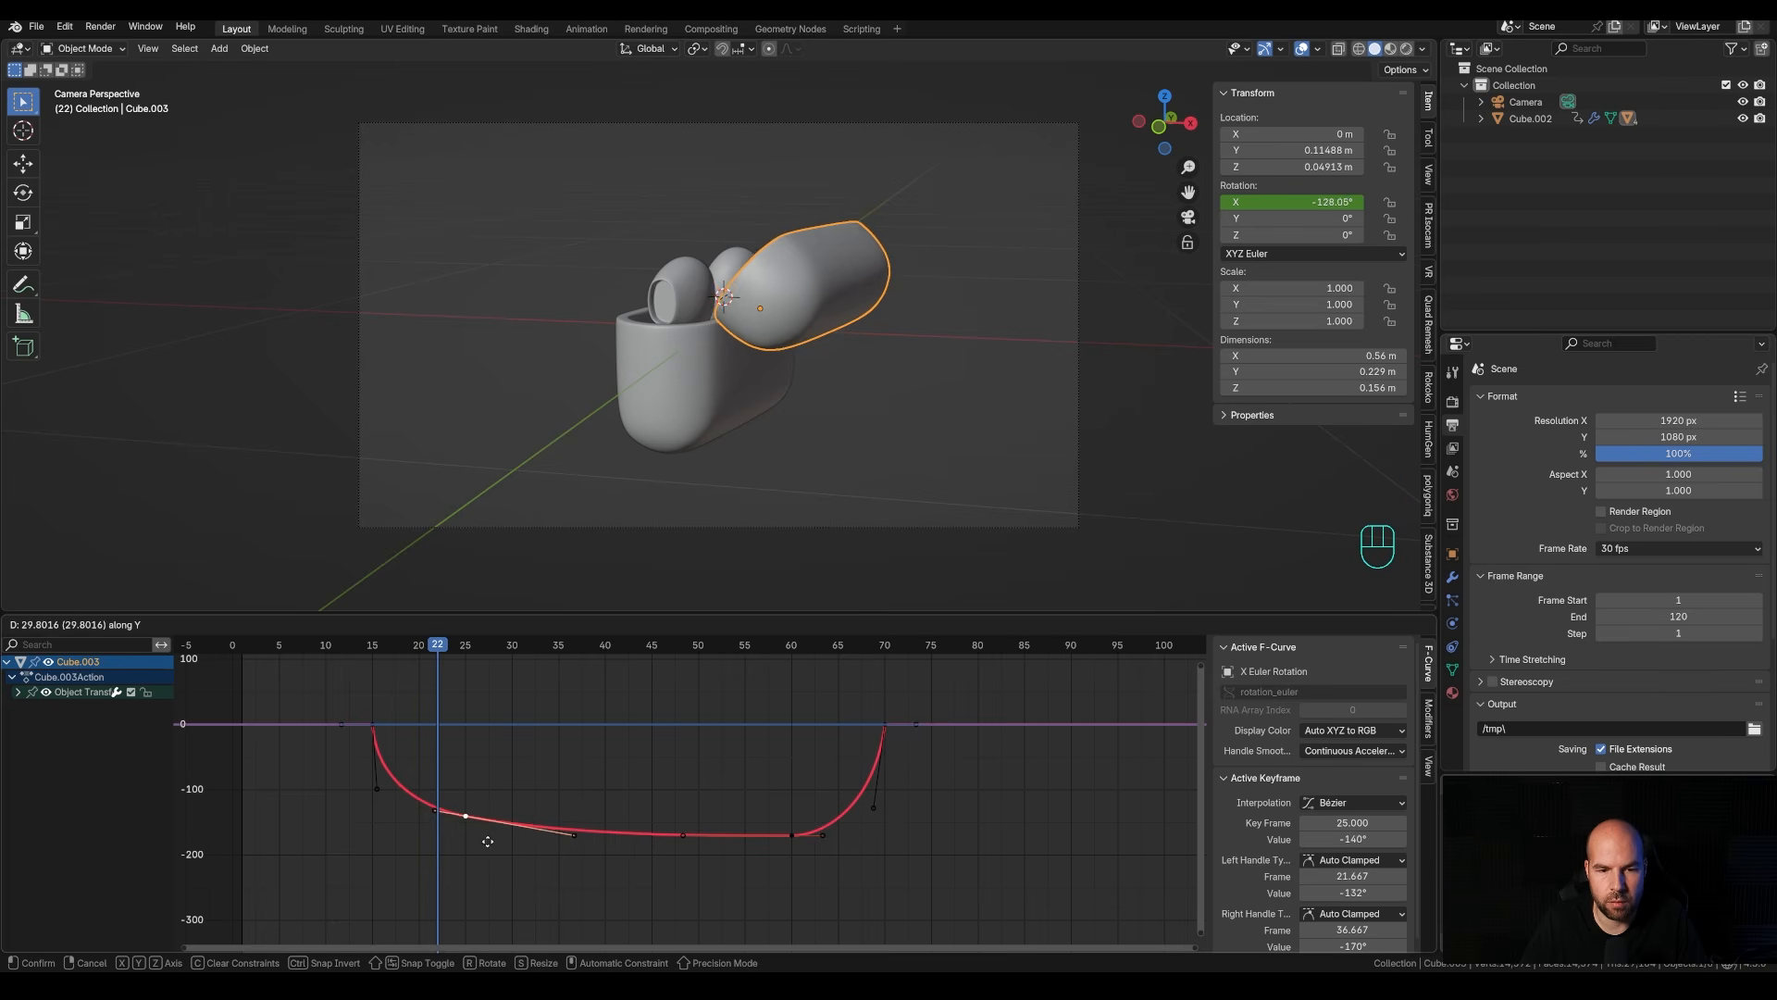
click(490, 839)
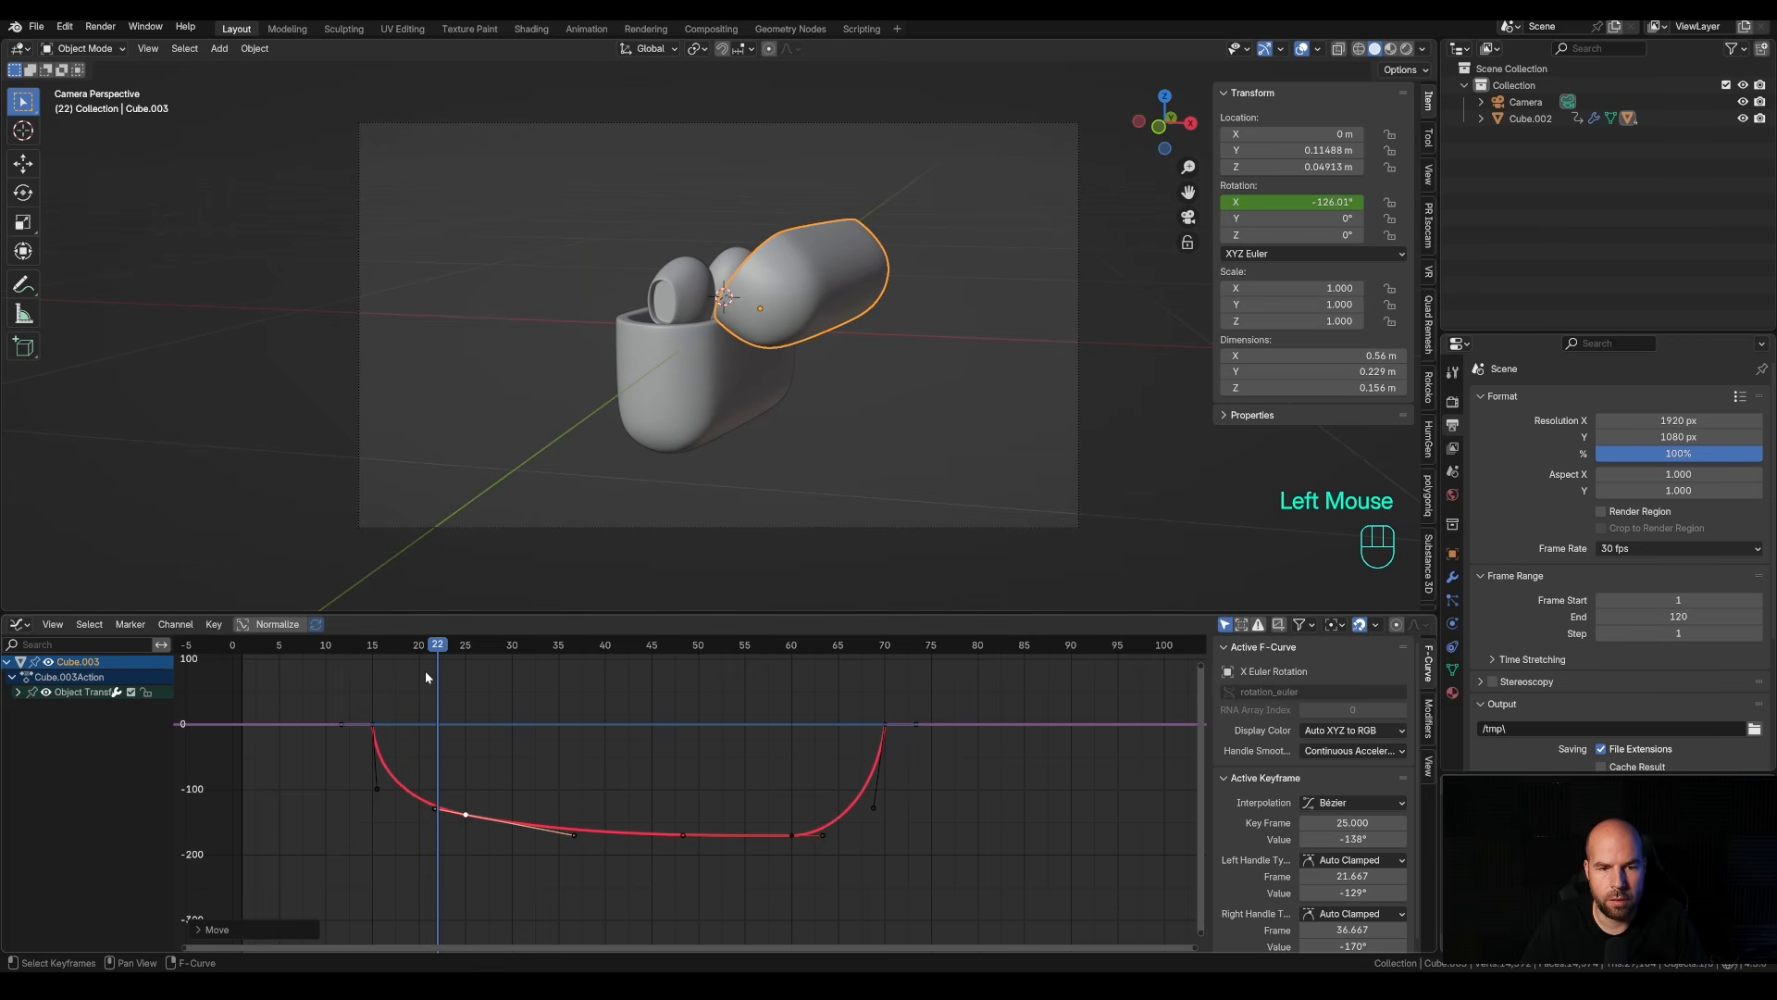
drag(421, 646, 243, 645)
key(space)
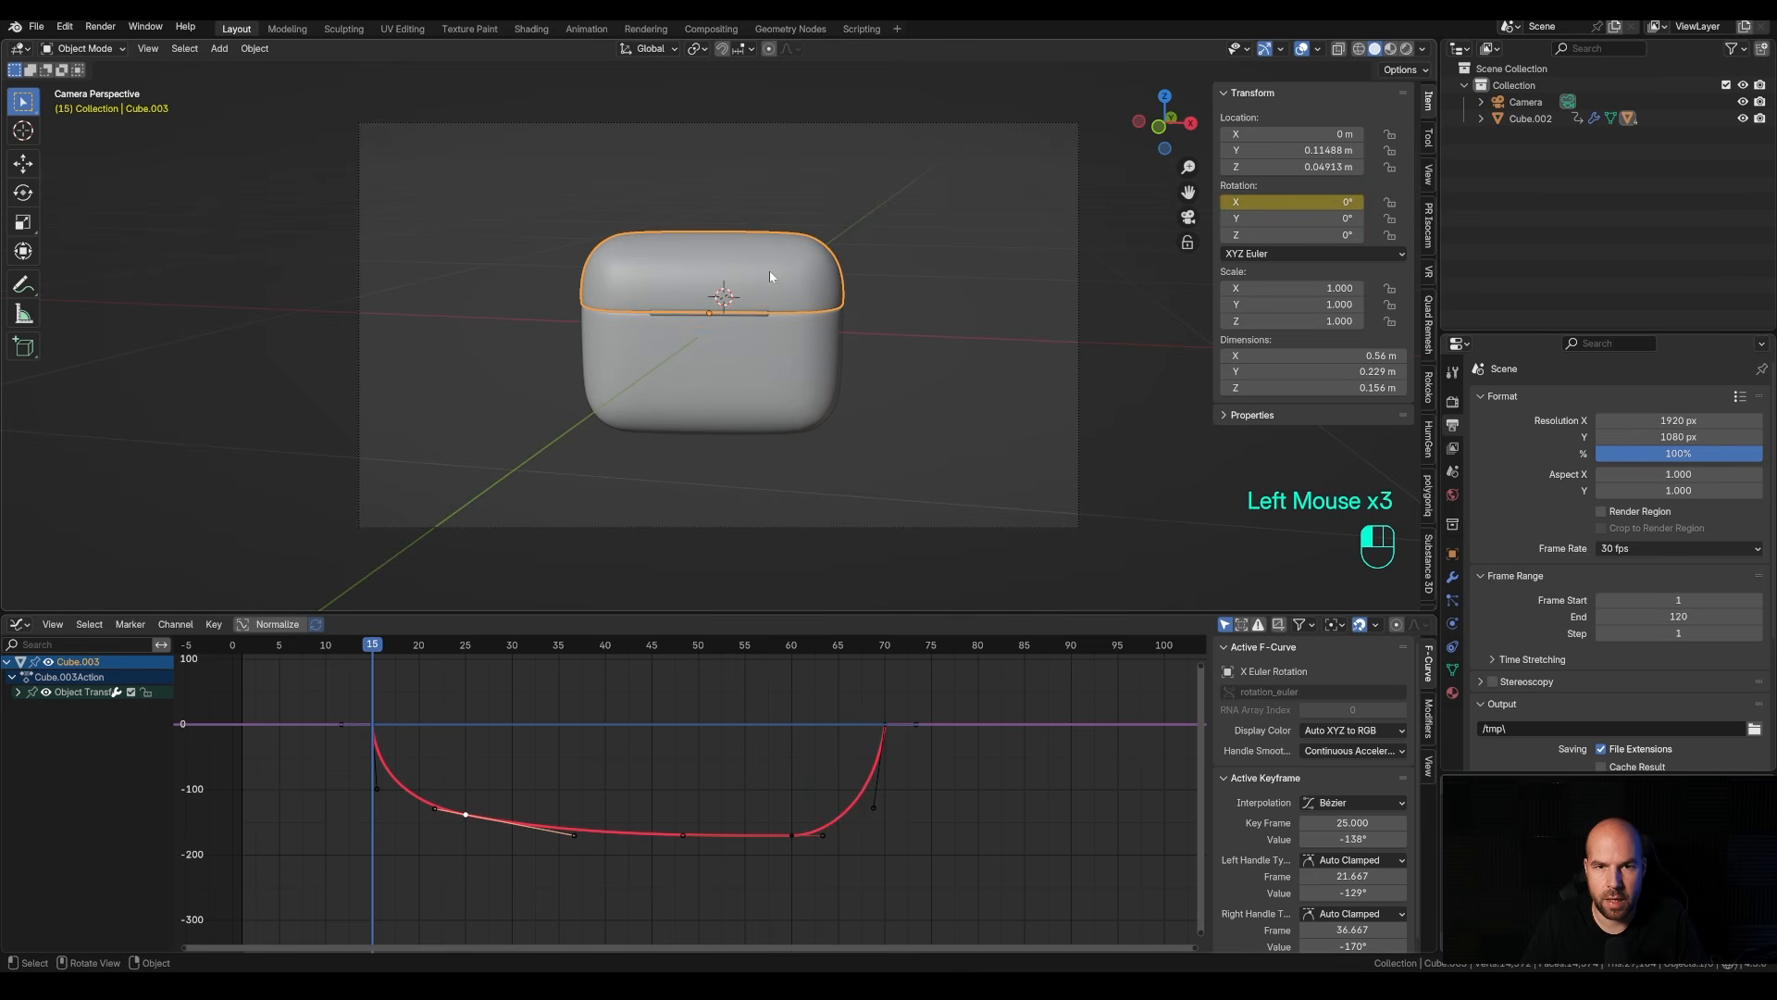
Hide the lid and insert a single Z location keyframe on the left earbud at frame 15.
key(h)
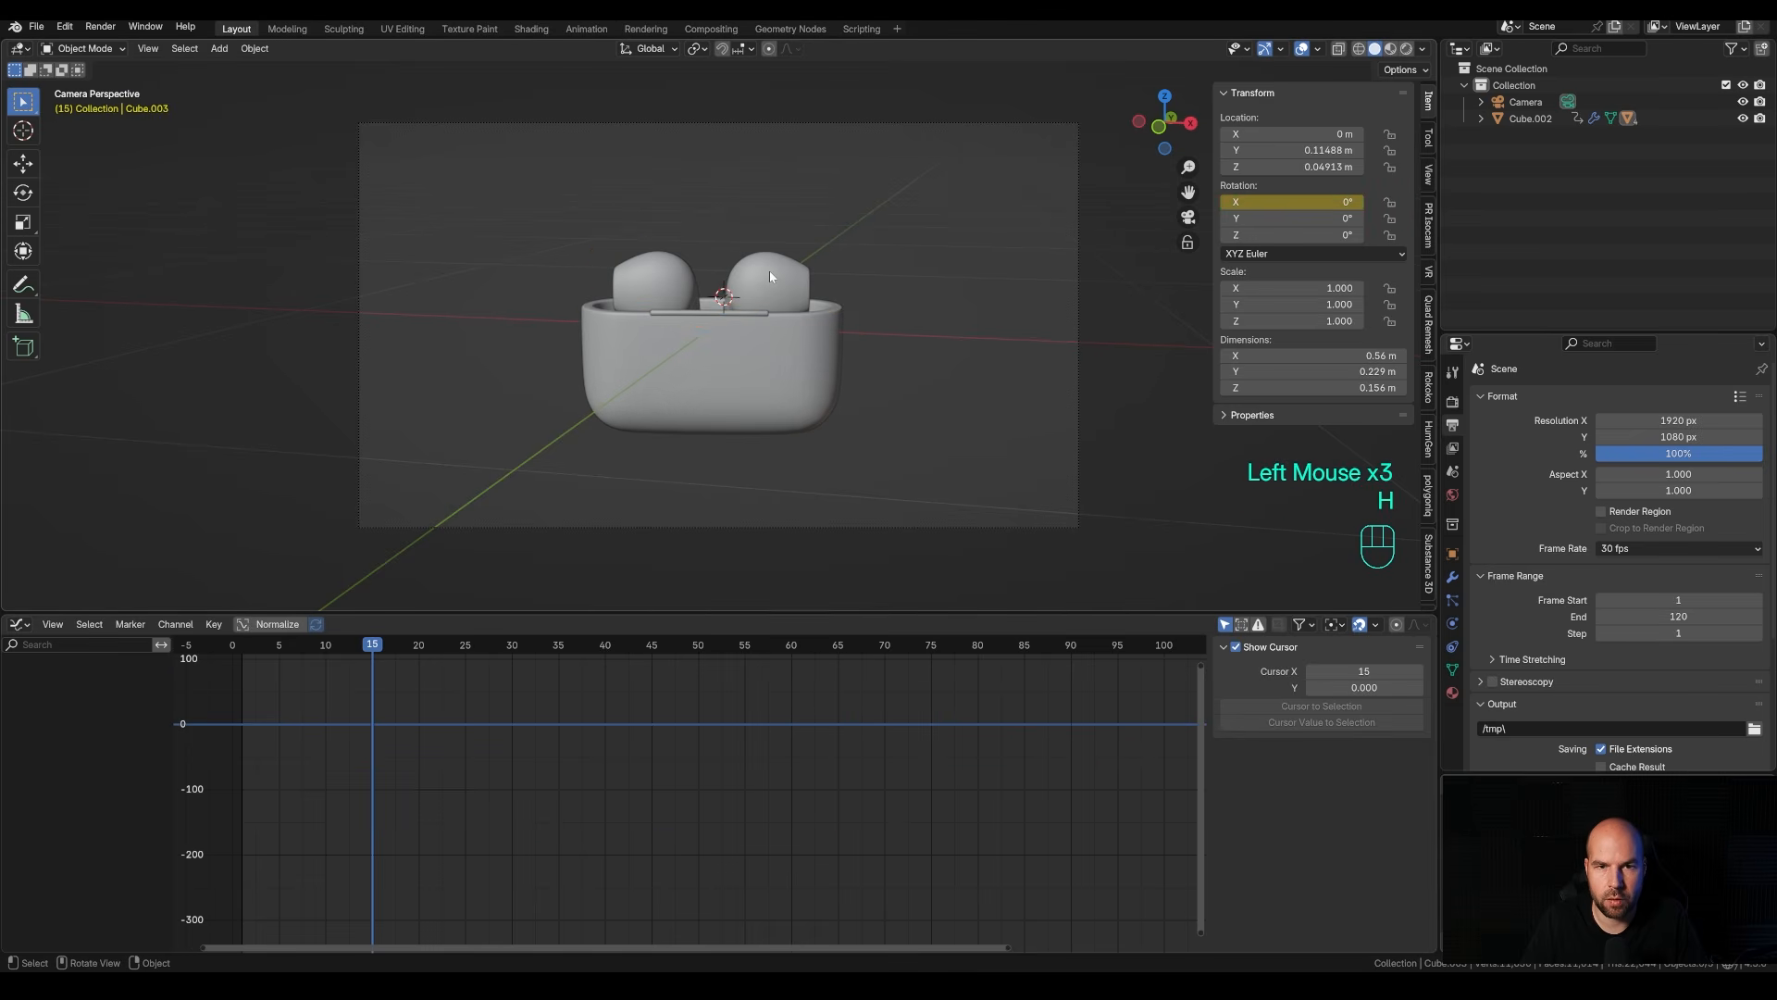
middle_drag(626, 326, 756, 402)
click(708, 356)
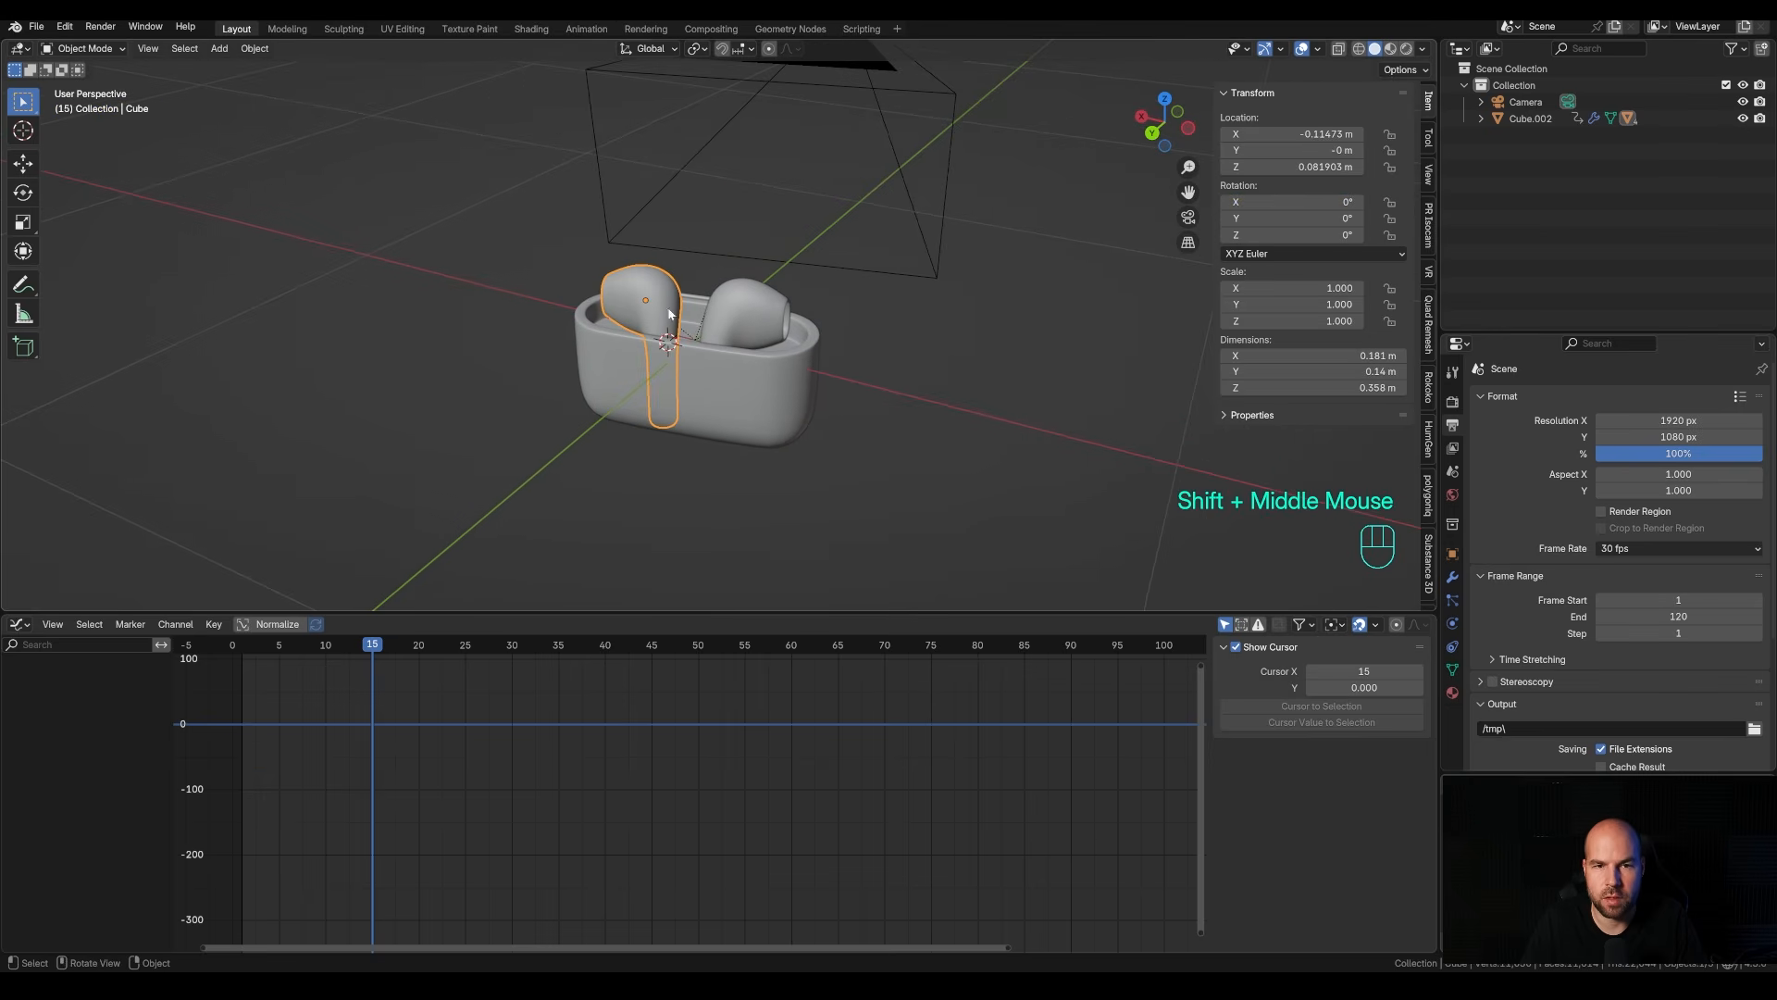
click(340, 651)
drag(338, 653, 372, 656)
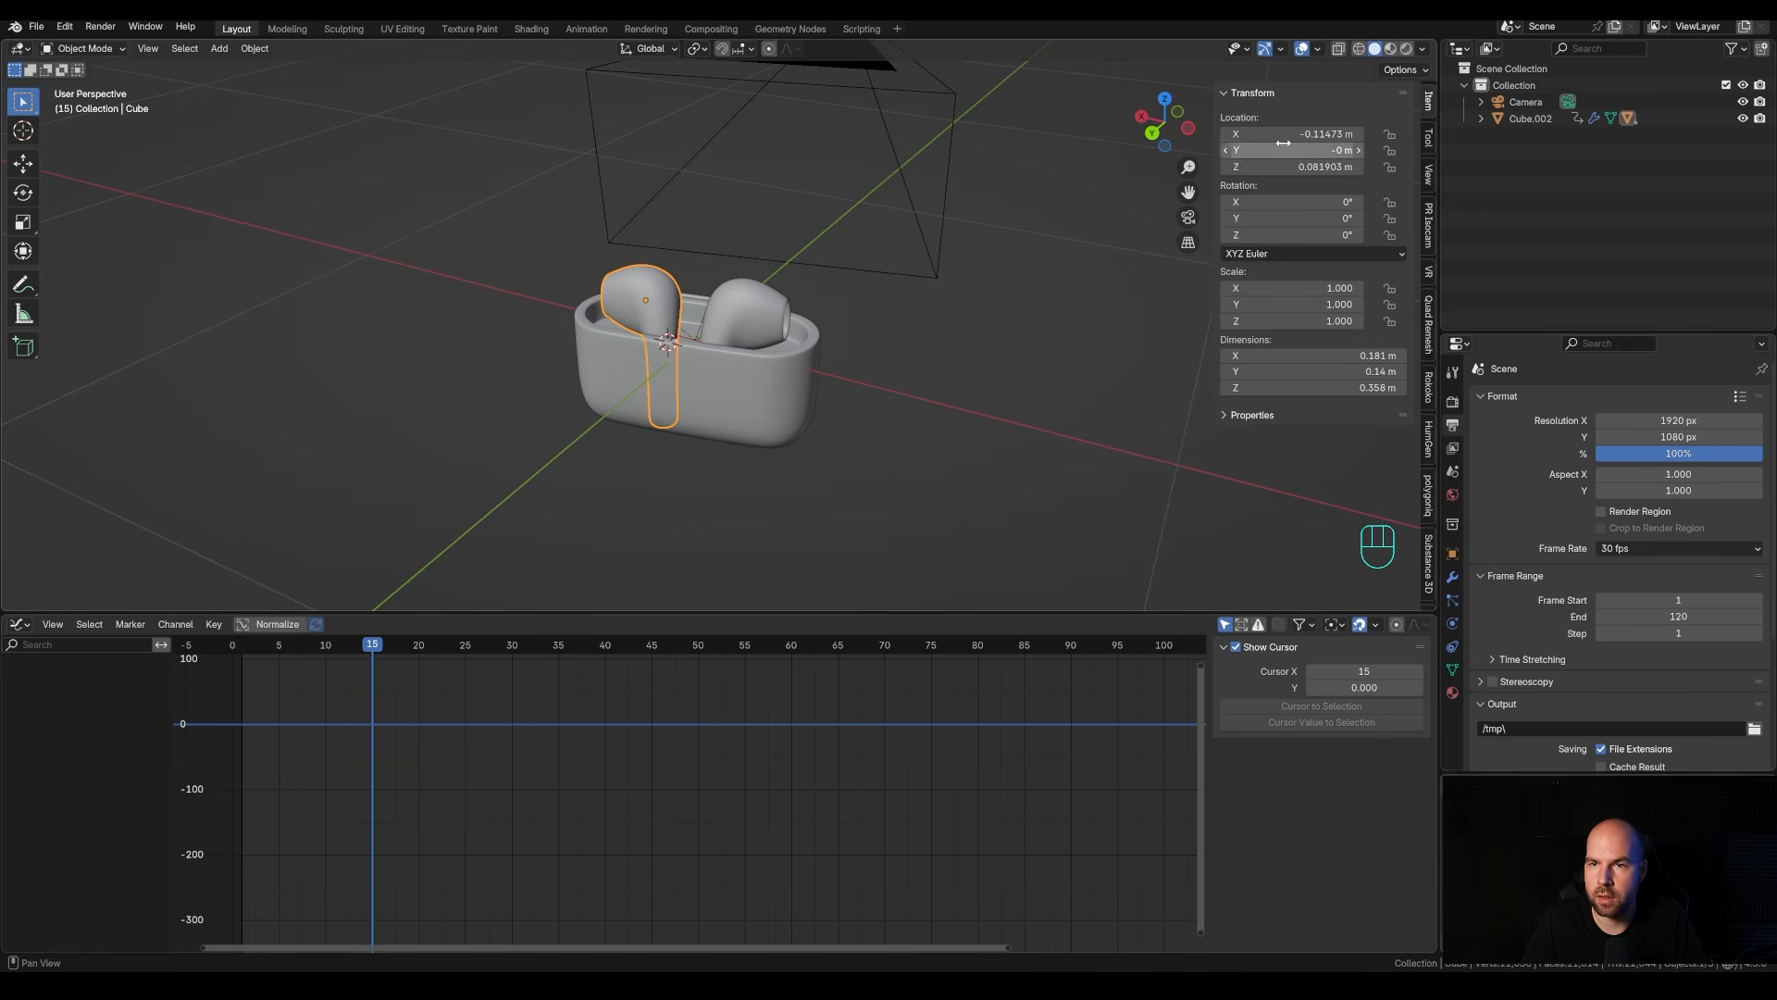
right_click(1303, 166)
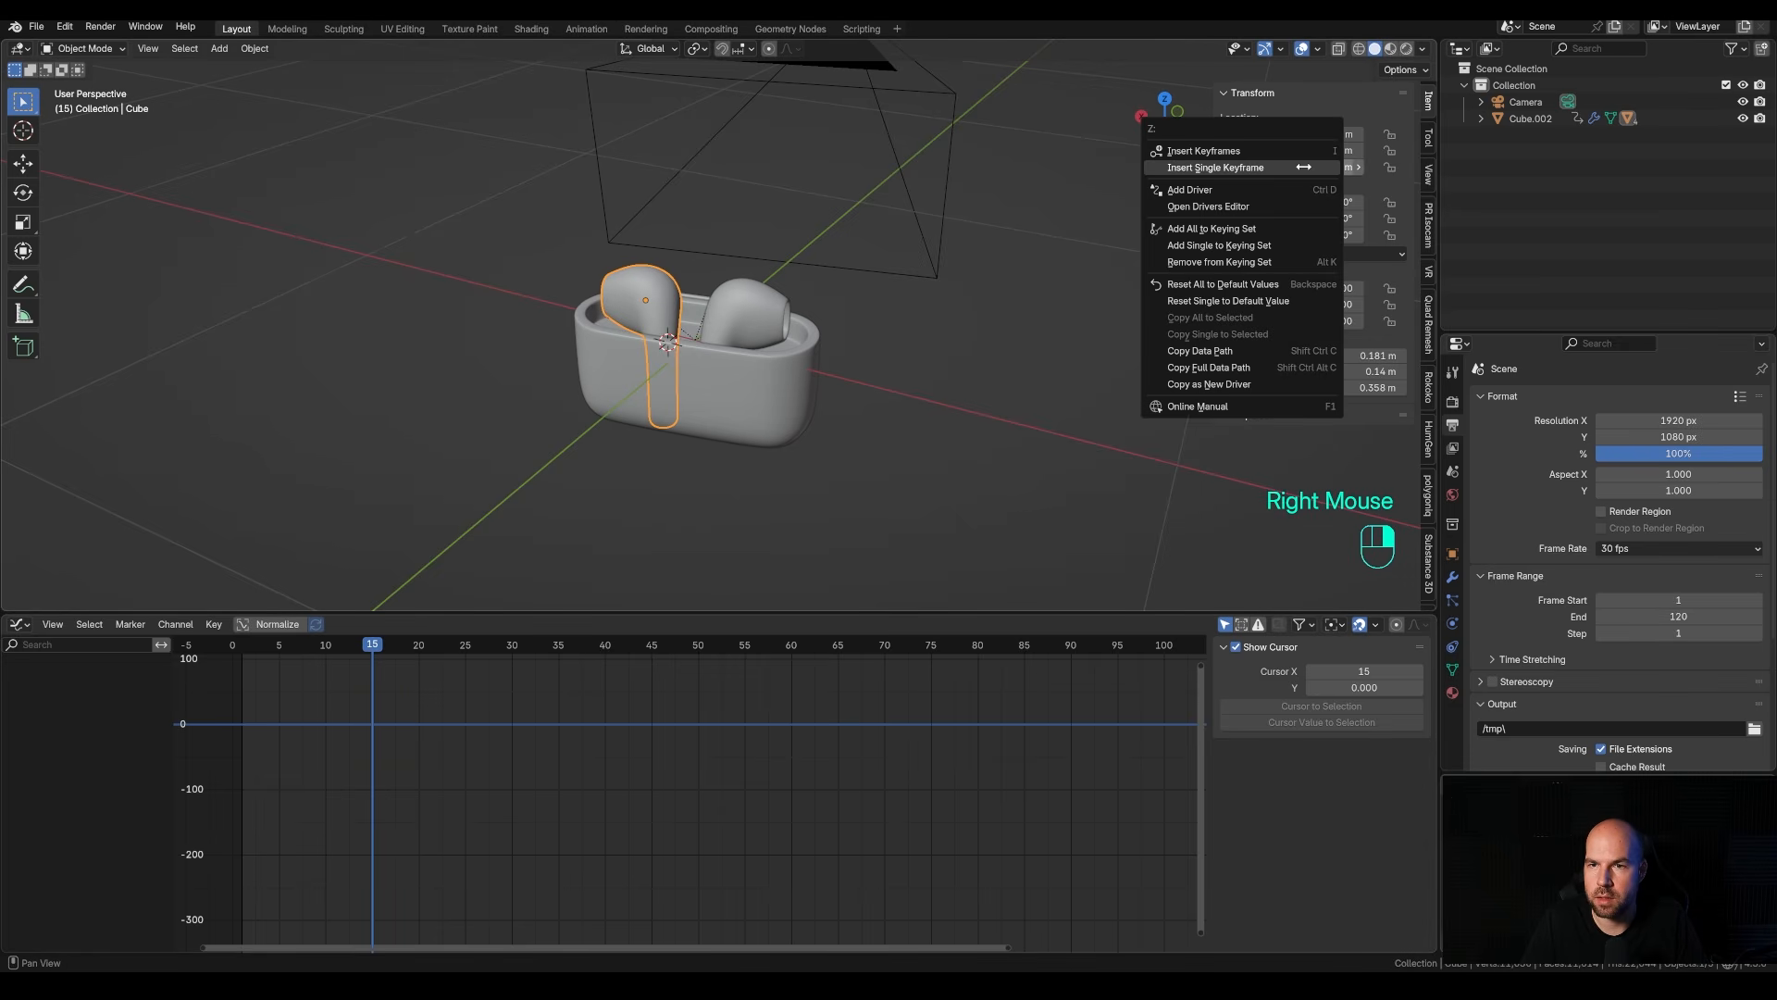
click(1238, 169)
At frame 30, lift the left earbud out of the case to a Z location of about 0.245 m and keyframe only that value.
middle_drag(400, 667, 407, 765)
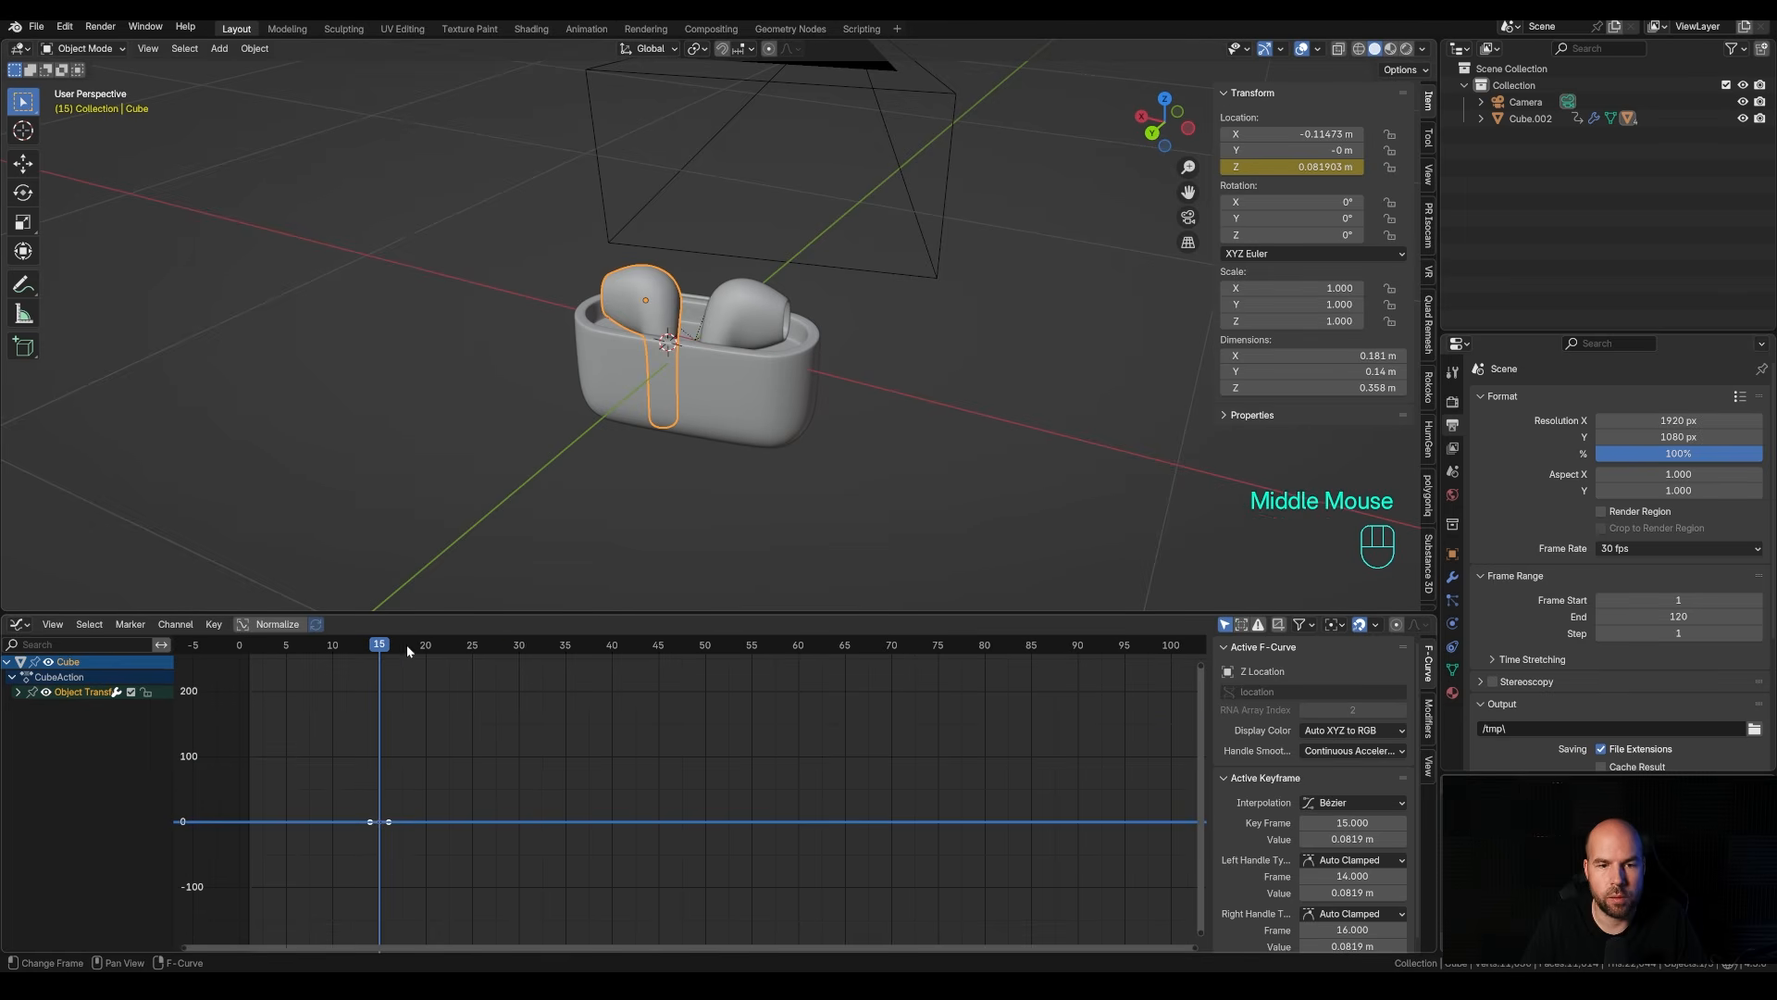
drag(407, 648, 521, 659)
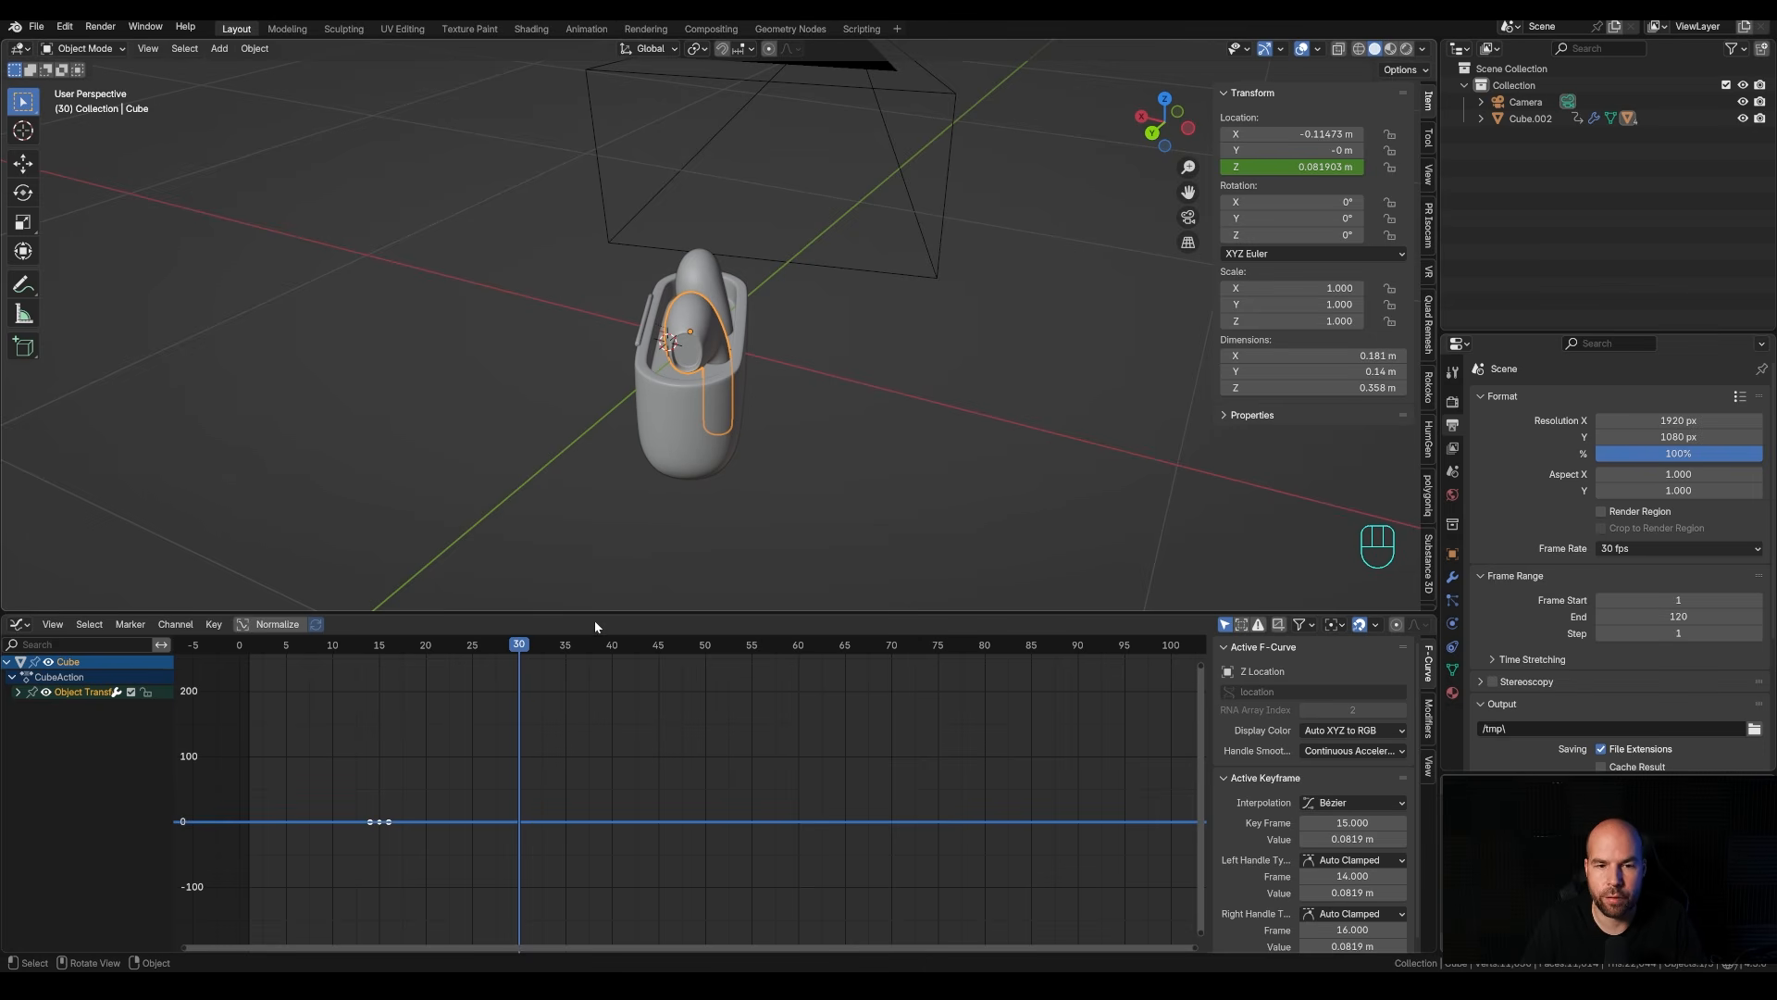
middle_drag(606, 432, 509, 378)
key(g)
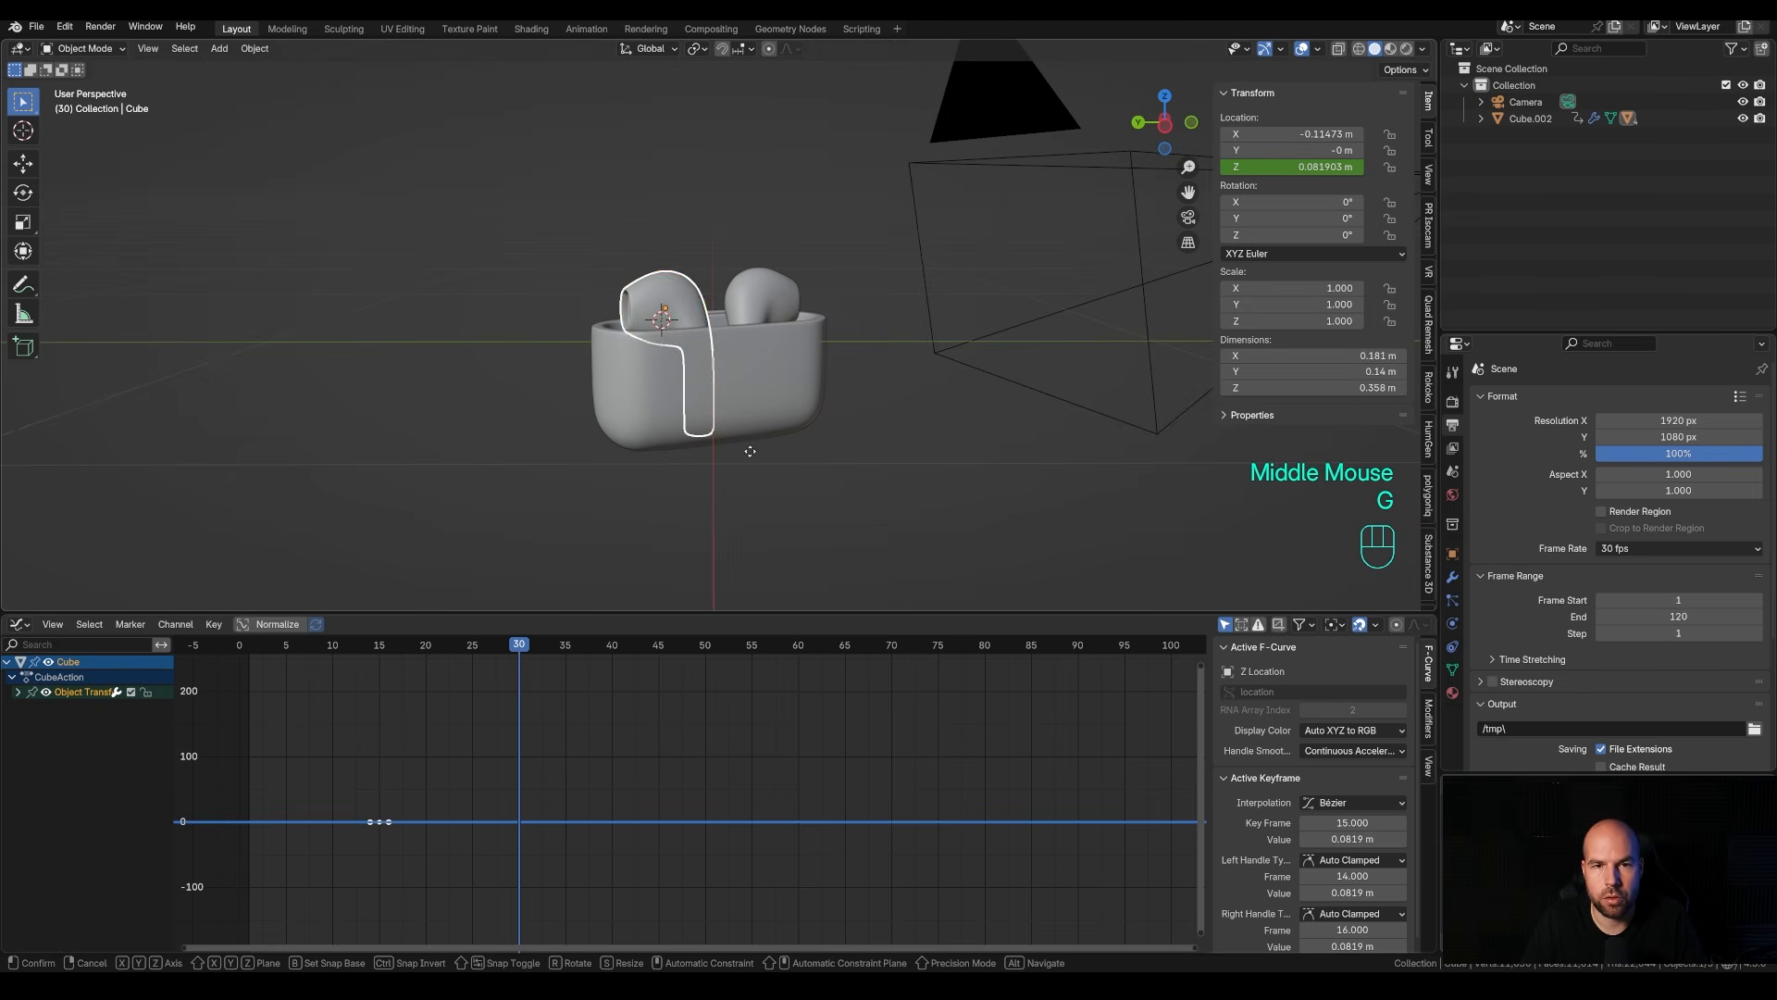
click(746, 372)
right_click(1286, 167)
click(1287, 166)
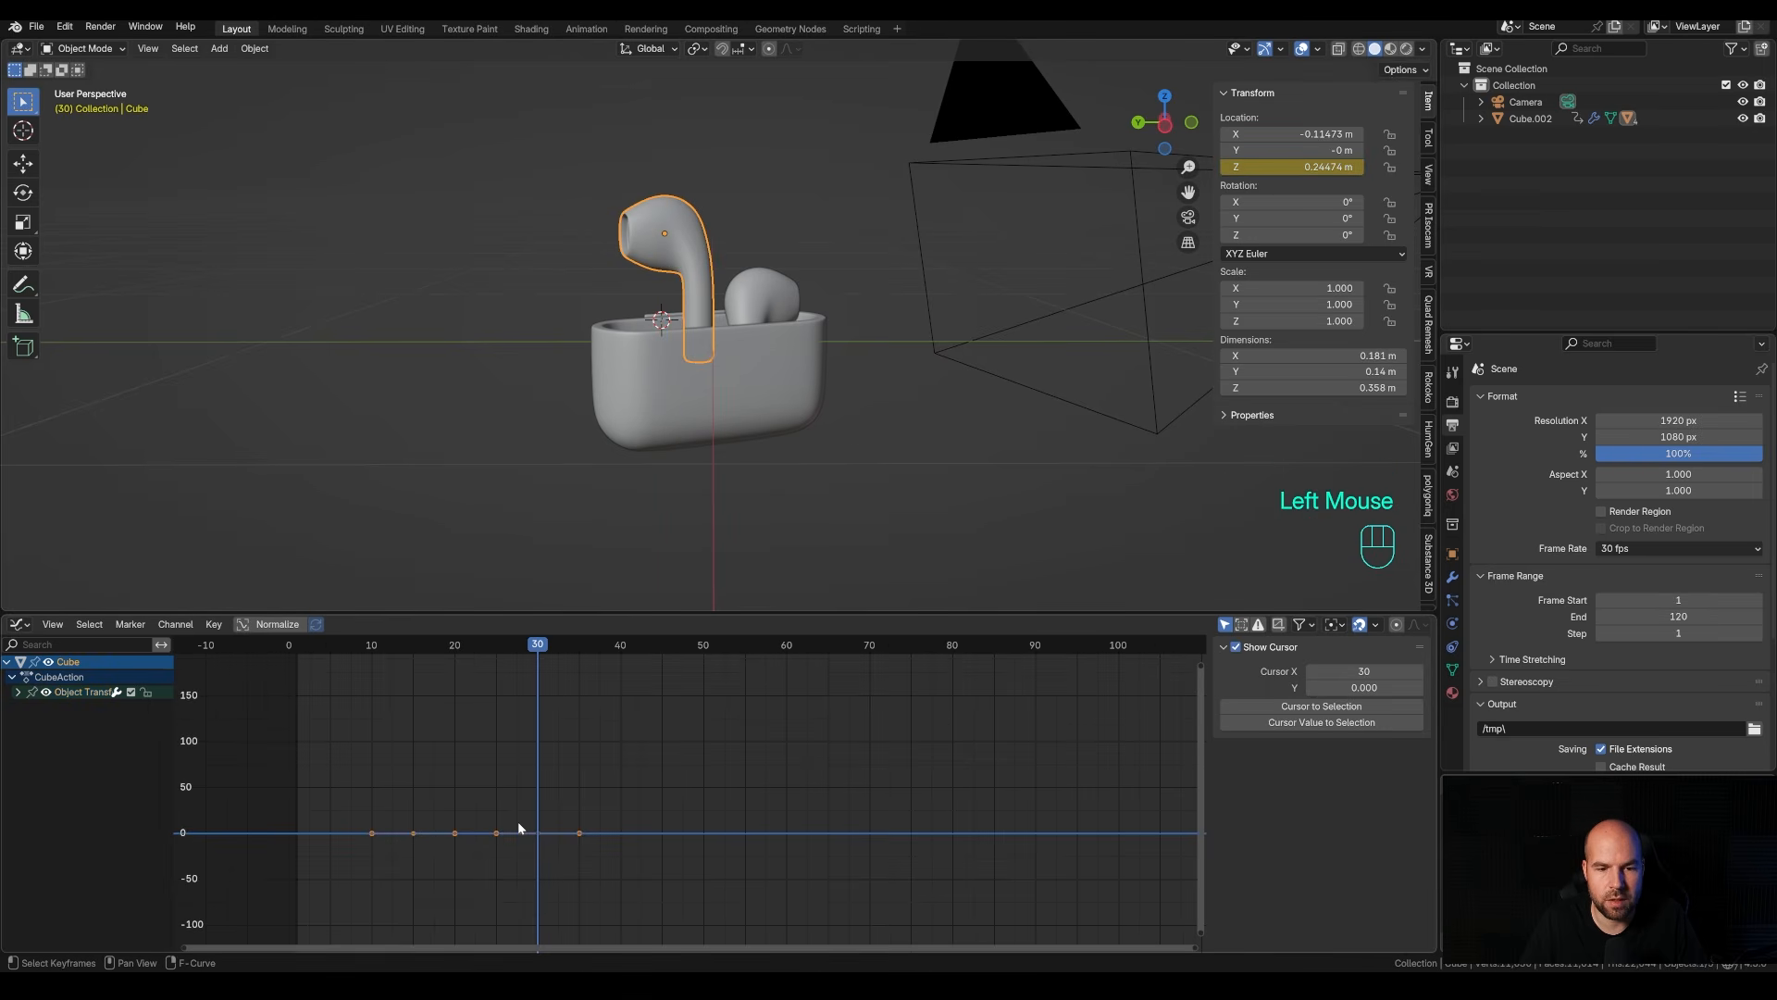
Frame the left earbud's Z location curve and duplicate its frame 30 keyframe to frame 50.
click(513, 818)
drag(340, 738, 638, 879)
ctrl+middle_drag(508, 852, 511, 769)
key(KP_Decimal)
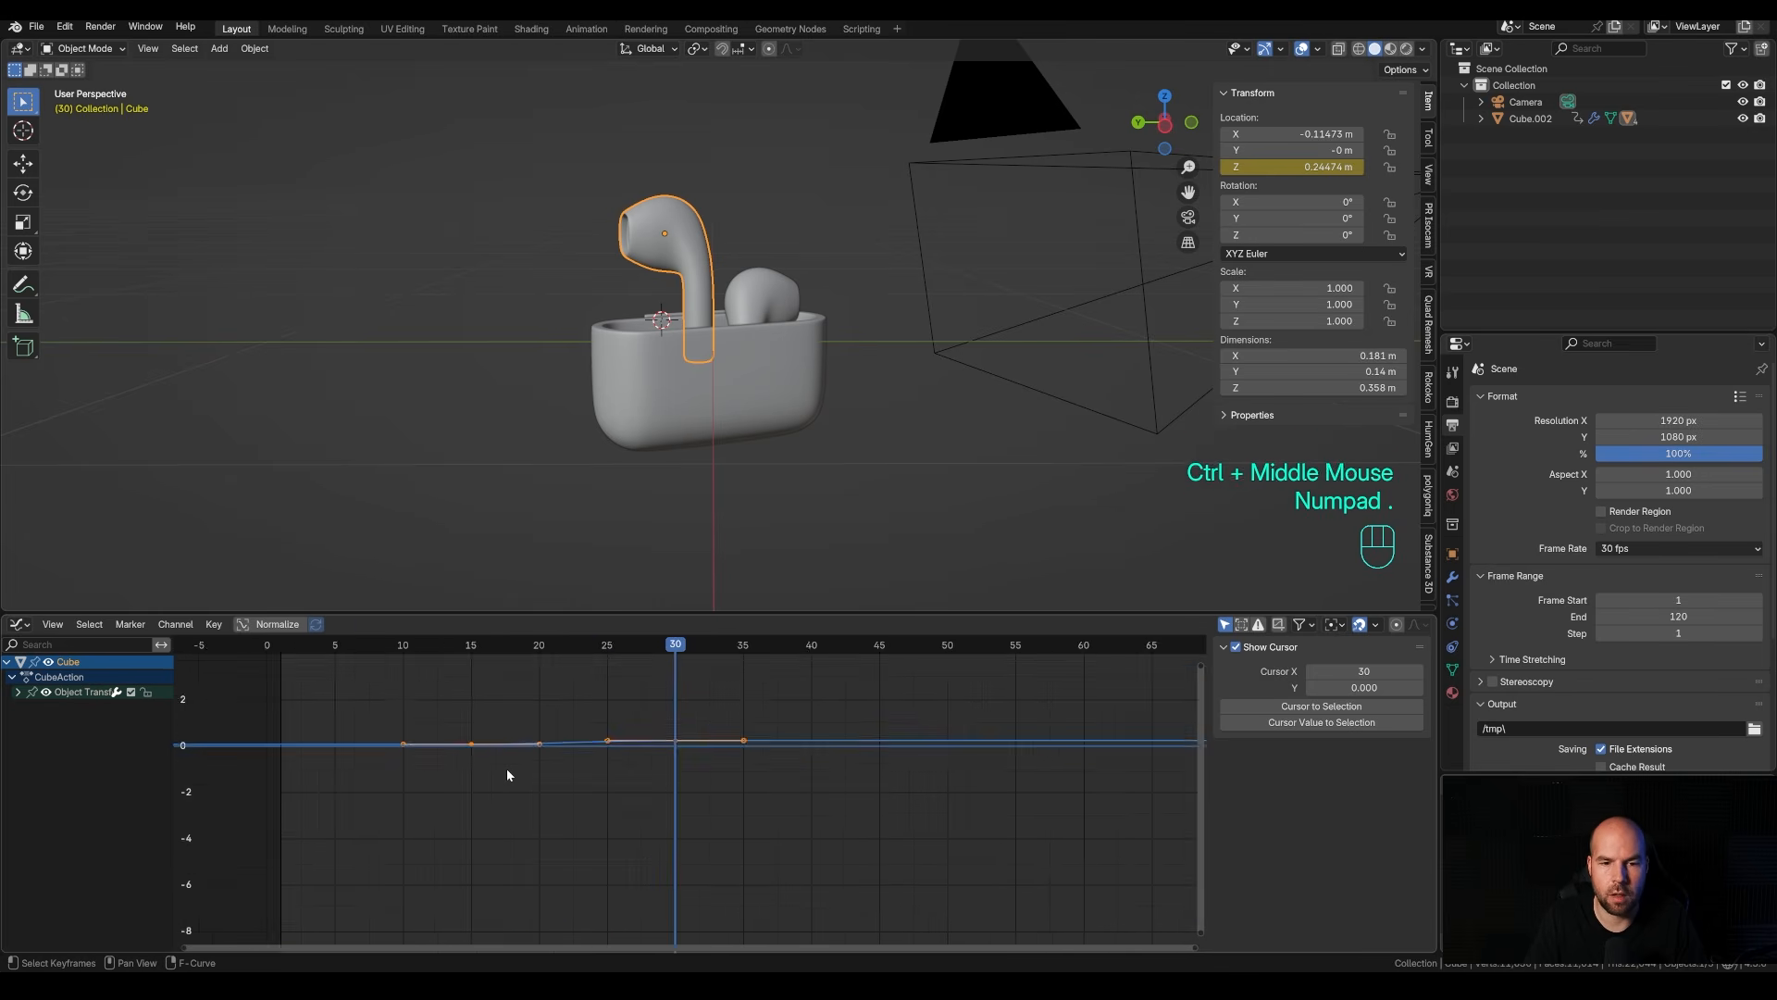
scroll(653, 822, down, 3)
scroll(958, 842, down, 2)
middle_drag(958, 843, 635, 861)
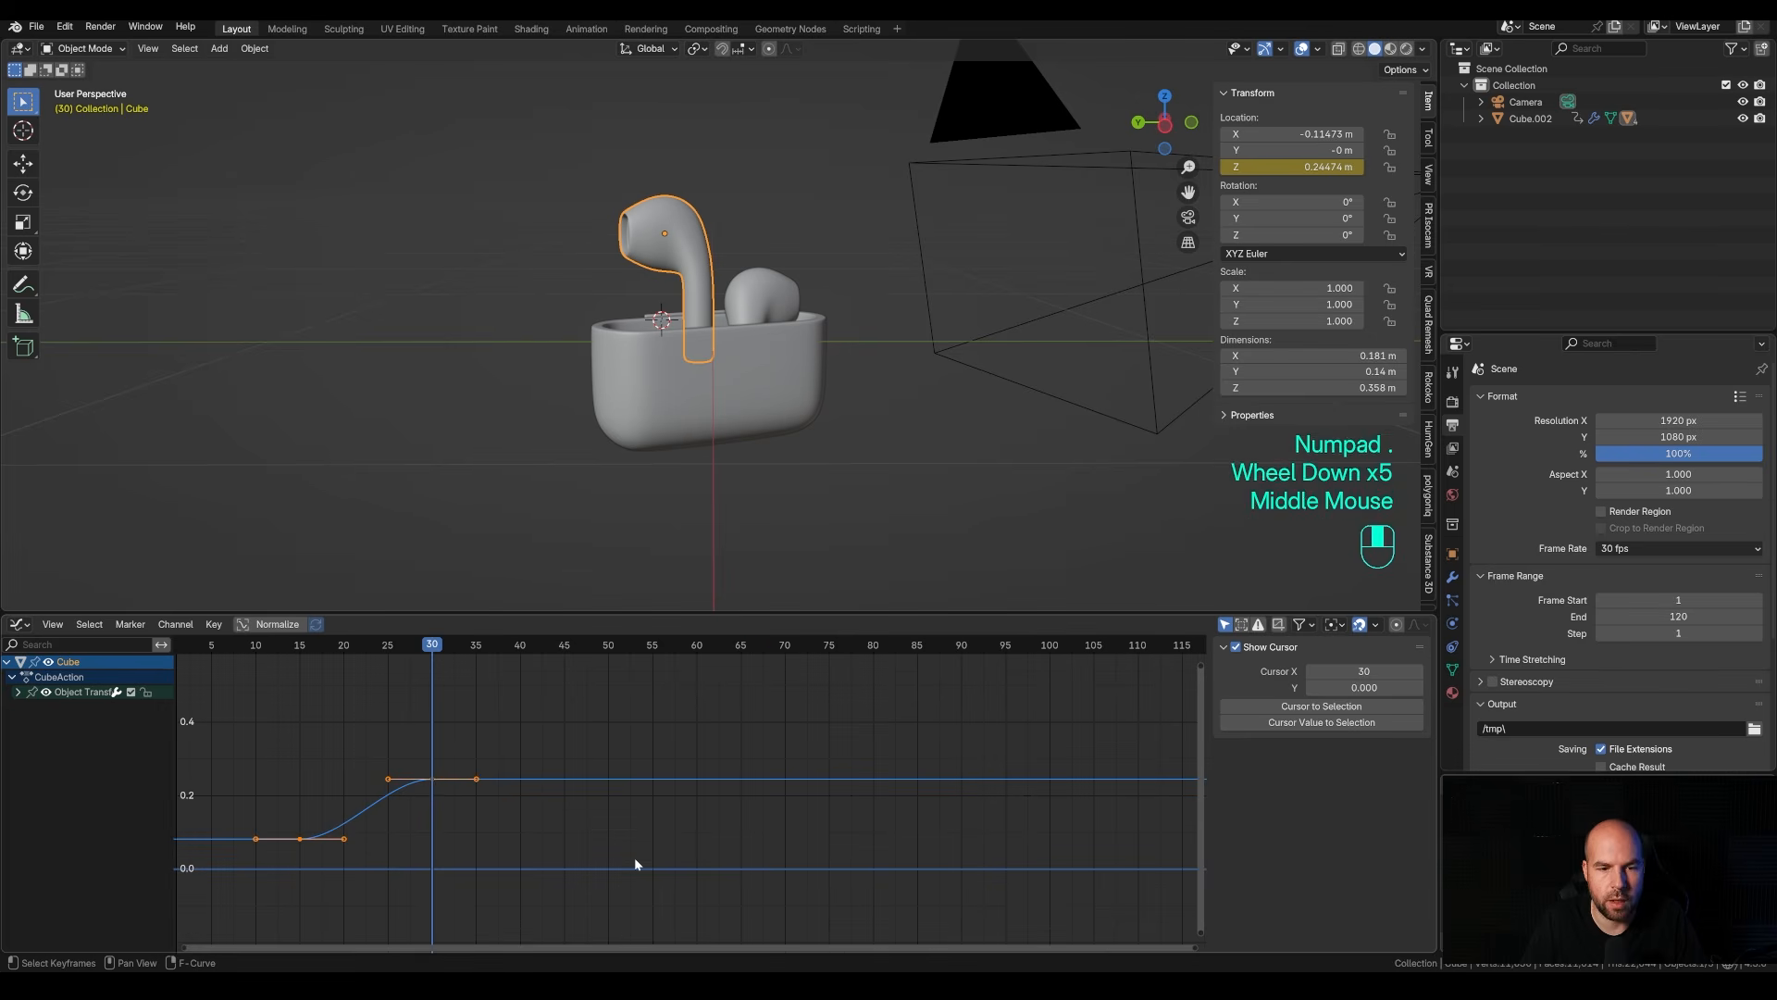
click(432, 780)
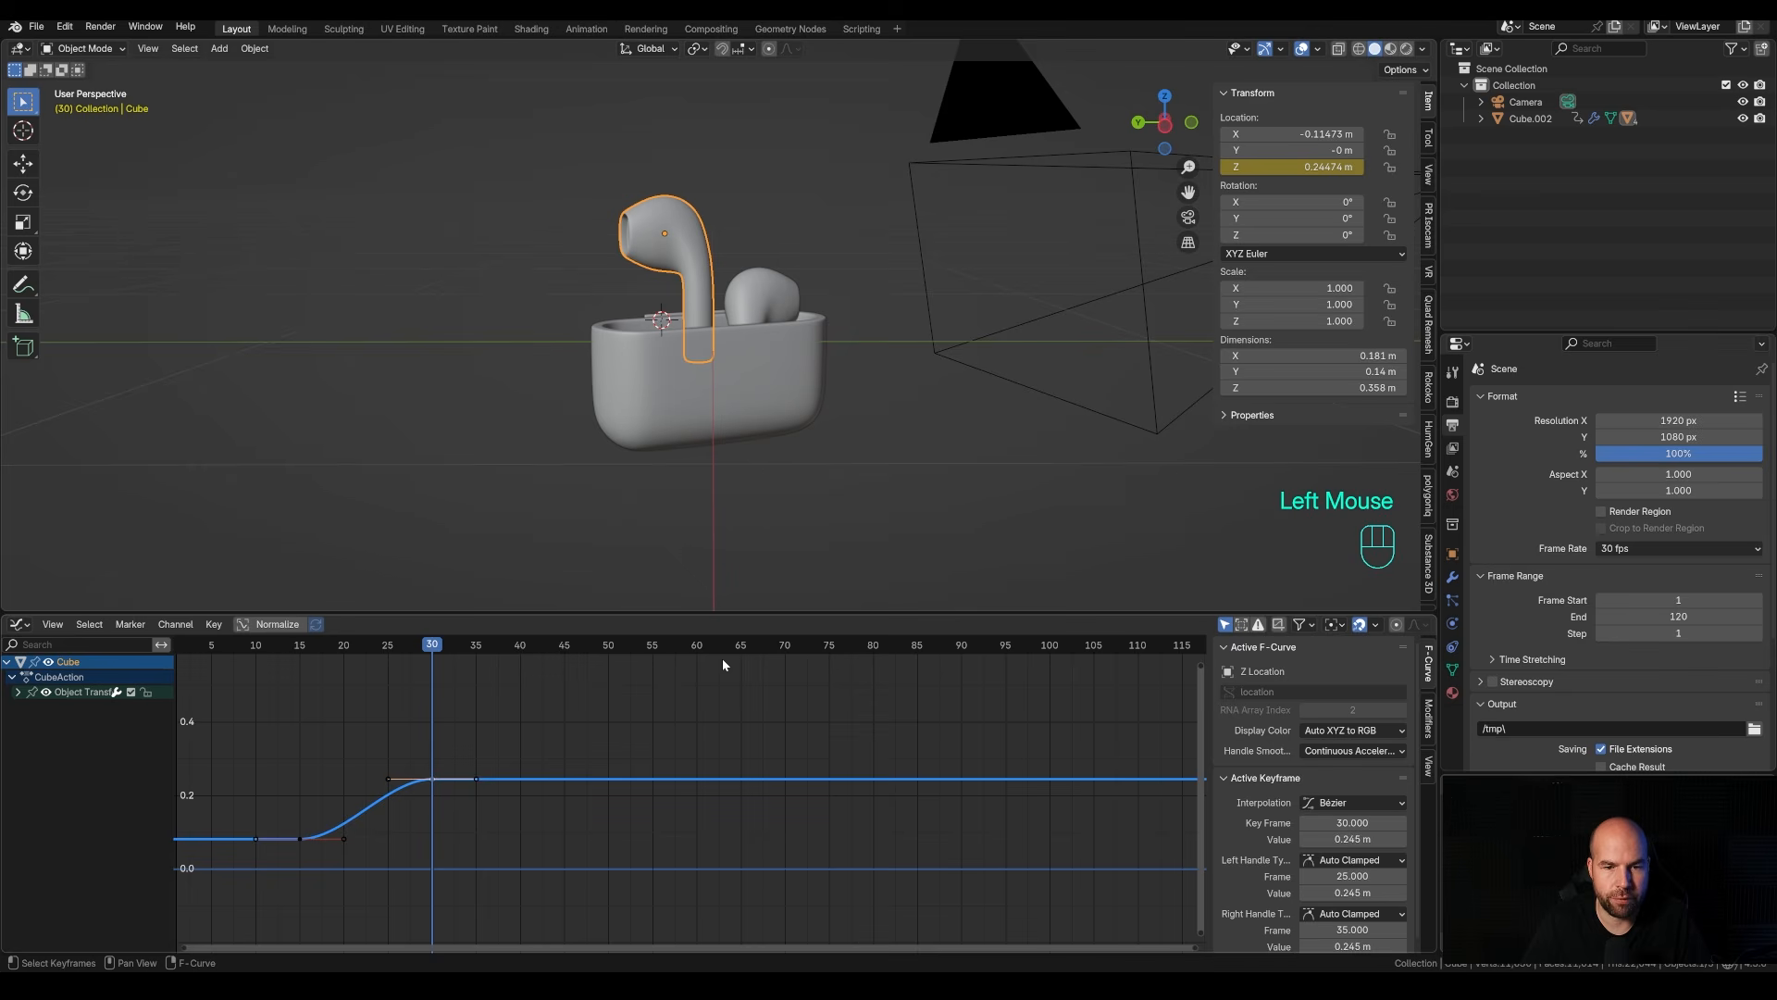
double_click(442, 779)
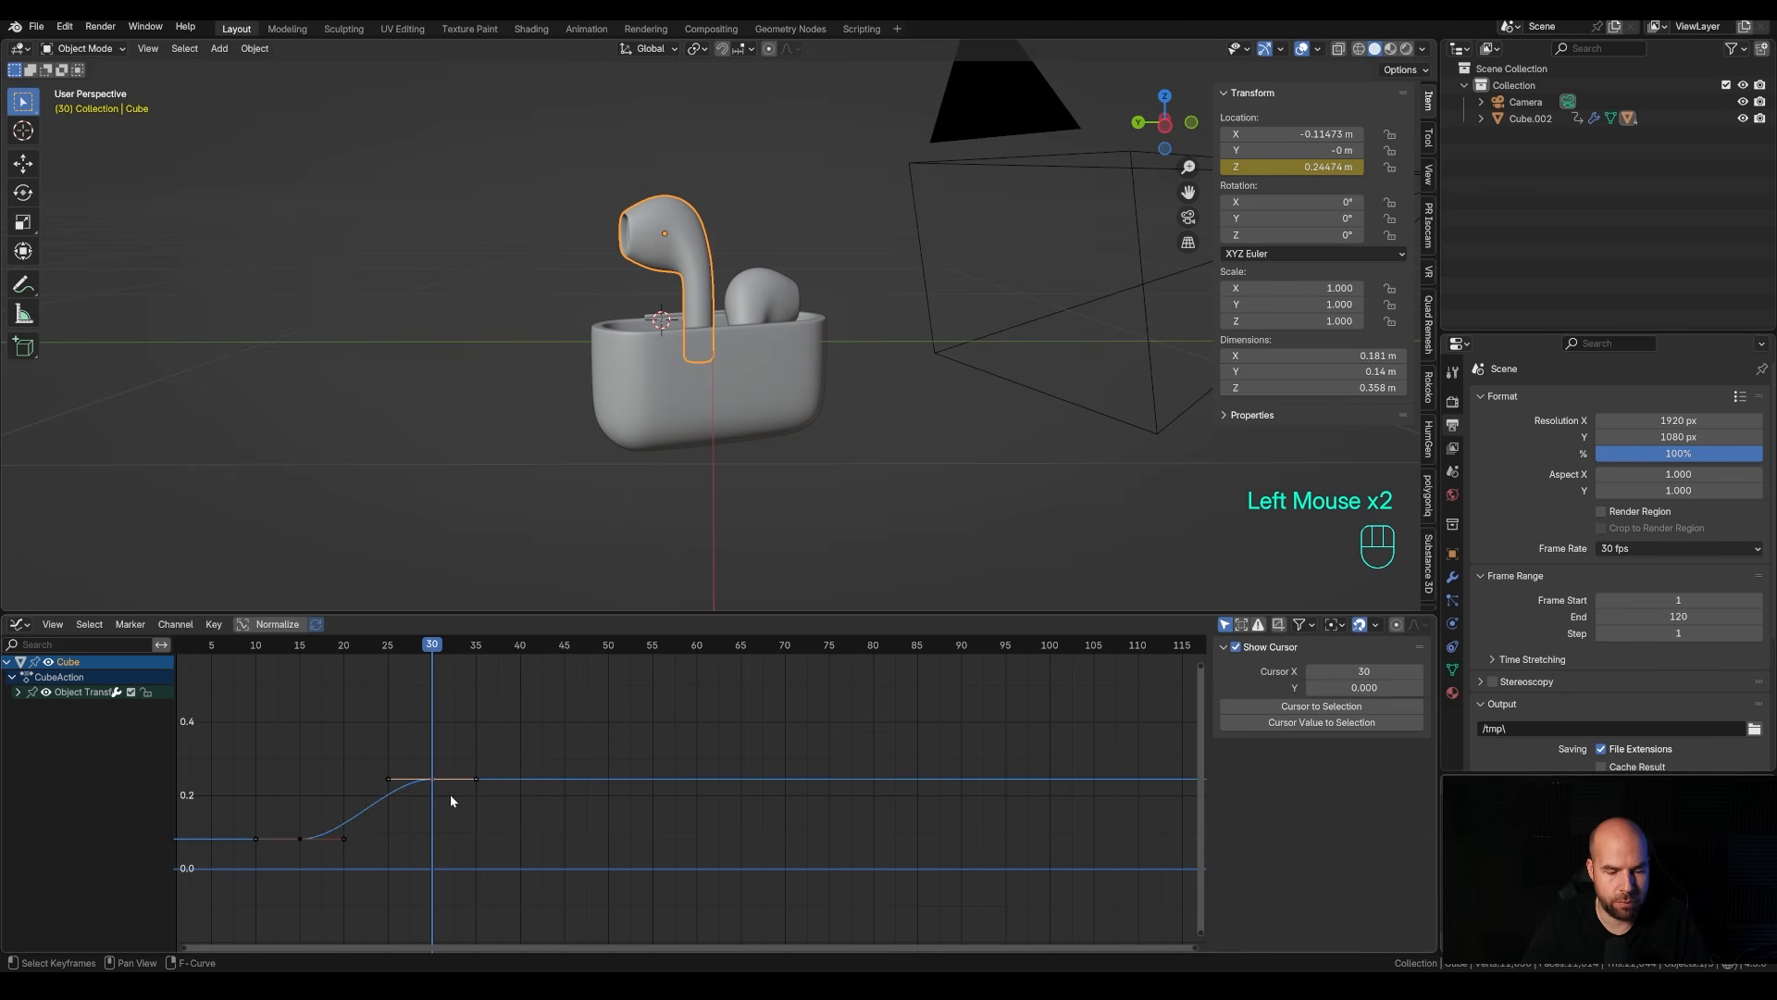
key(shift+d)
key(x)
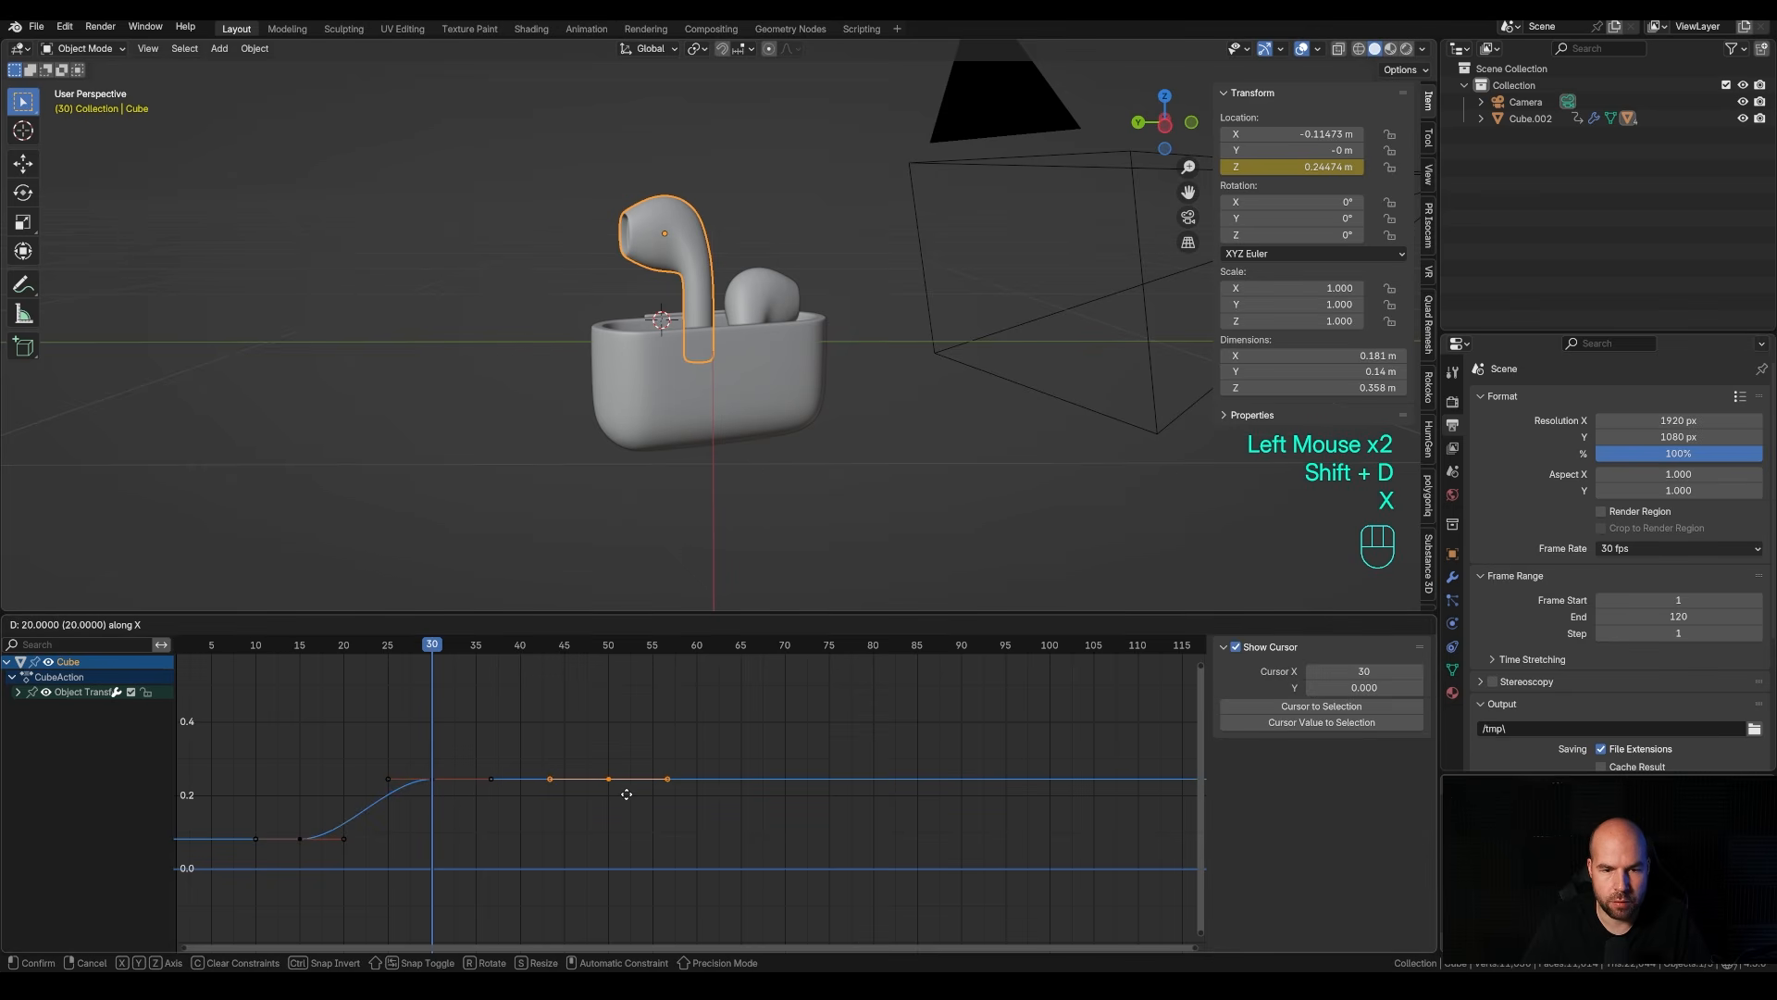
click(573, 796)
Duplicate the left earbud's frame 15 keyframe to frame 60 so it returns into the case.
double_click(331, 843)
key(shift+d)
key(x)
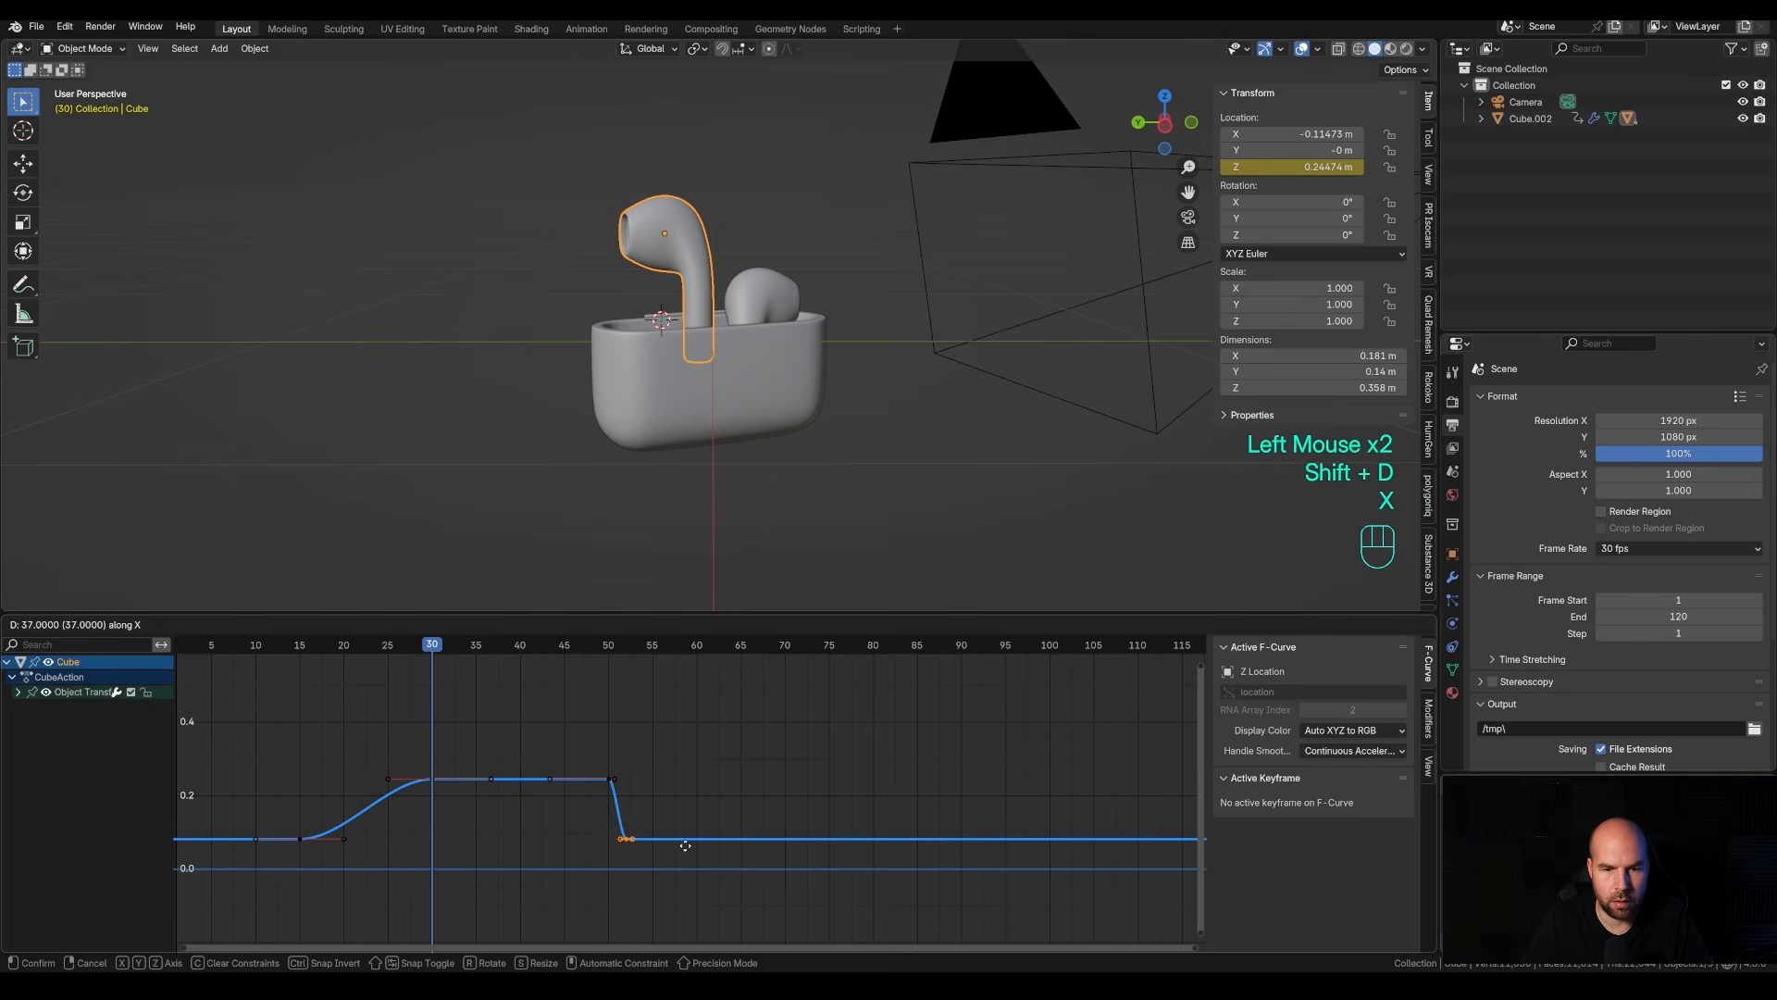
click(740, 841)
Set the keyframes at frames 15 and 60 to Free handles and raise their inner handles to about 0.195 m and 0.236 m.
drag(692, 823, 708, 864)
shift+drag(290, 819, 307, 854)
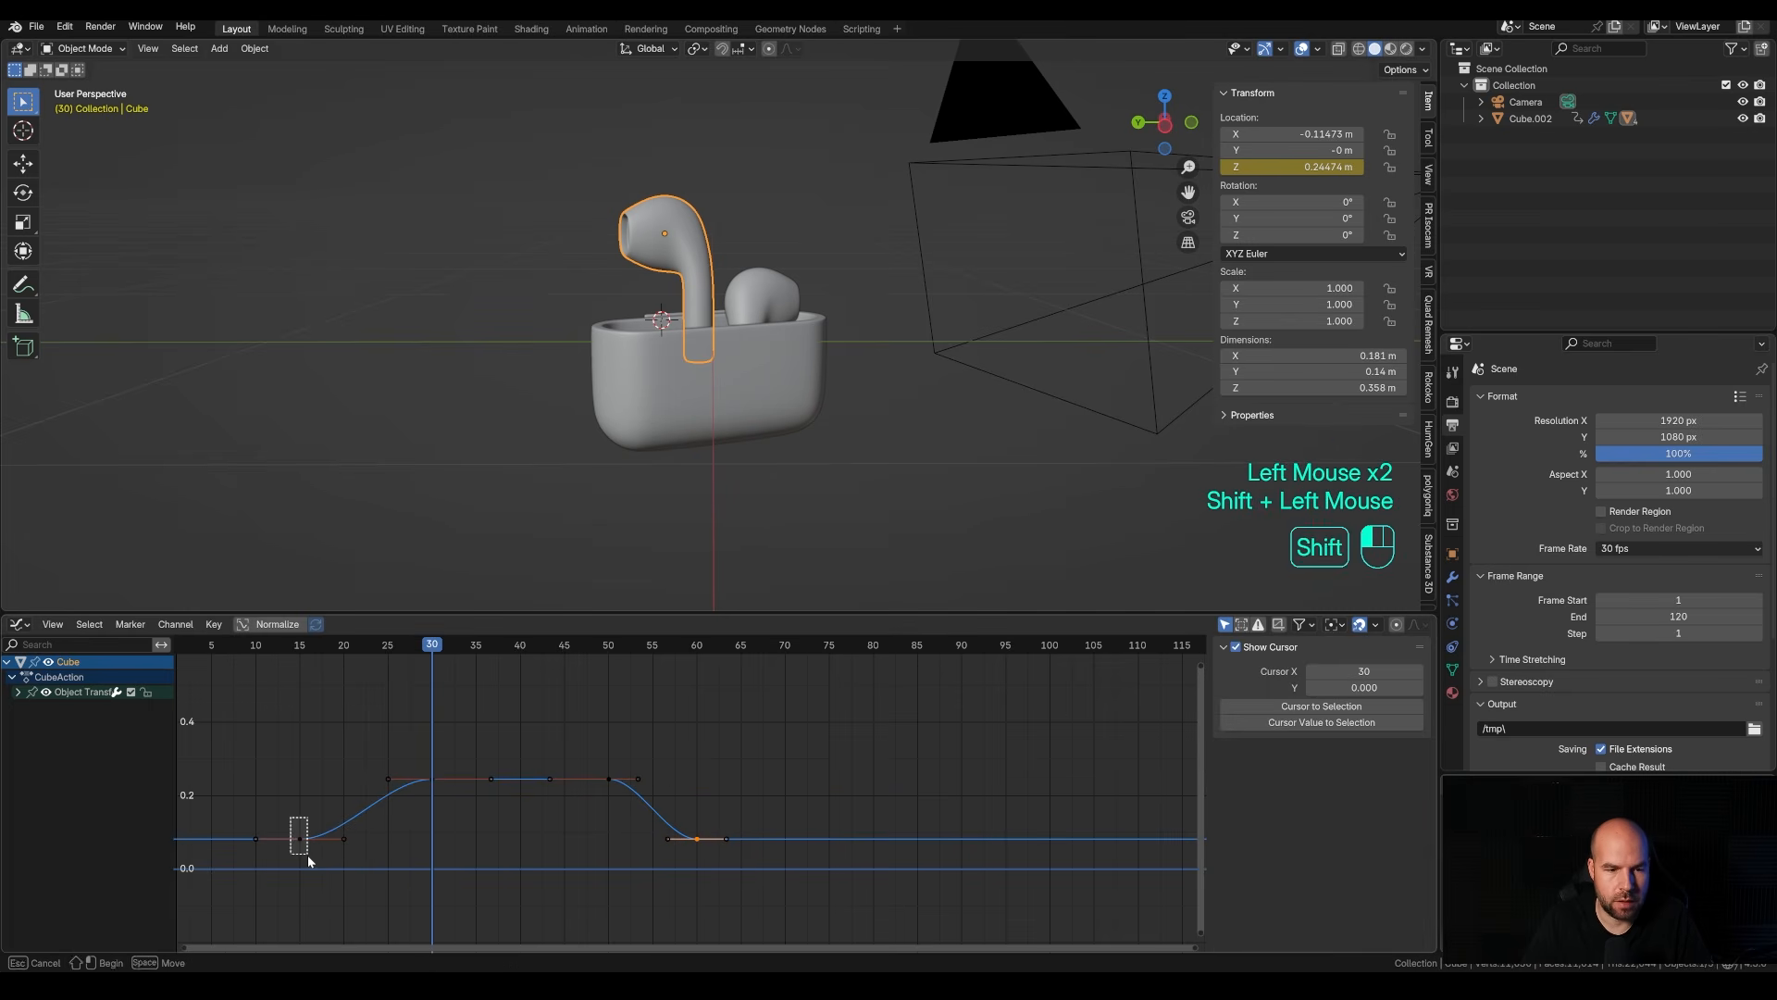
key(v)
click(521, 854)
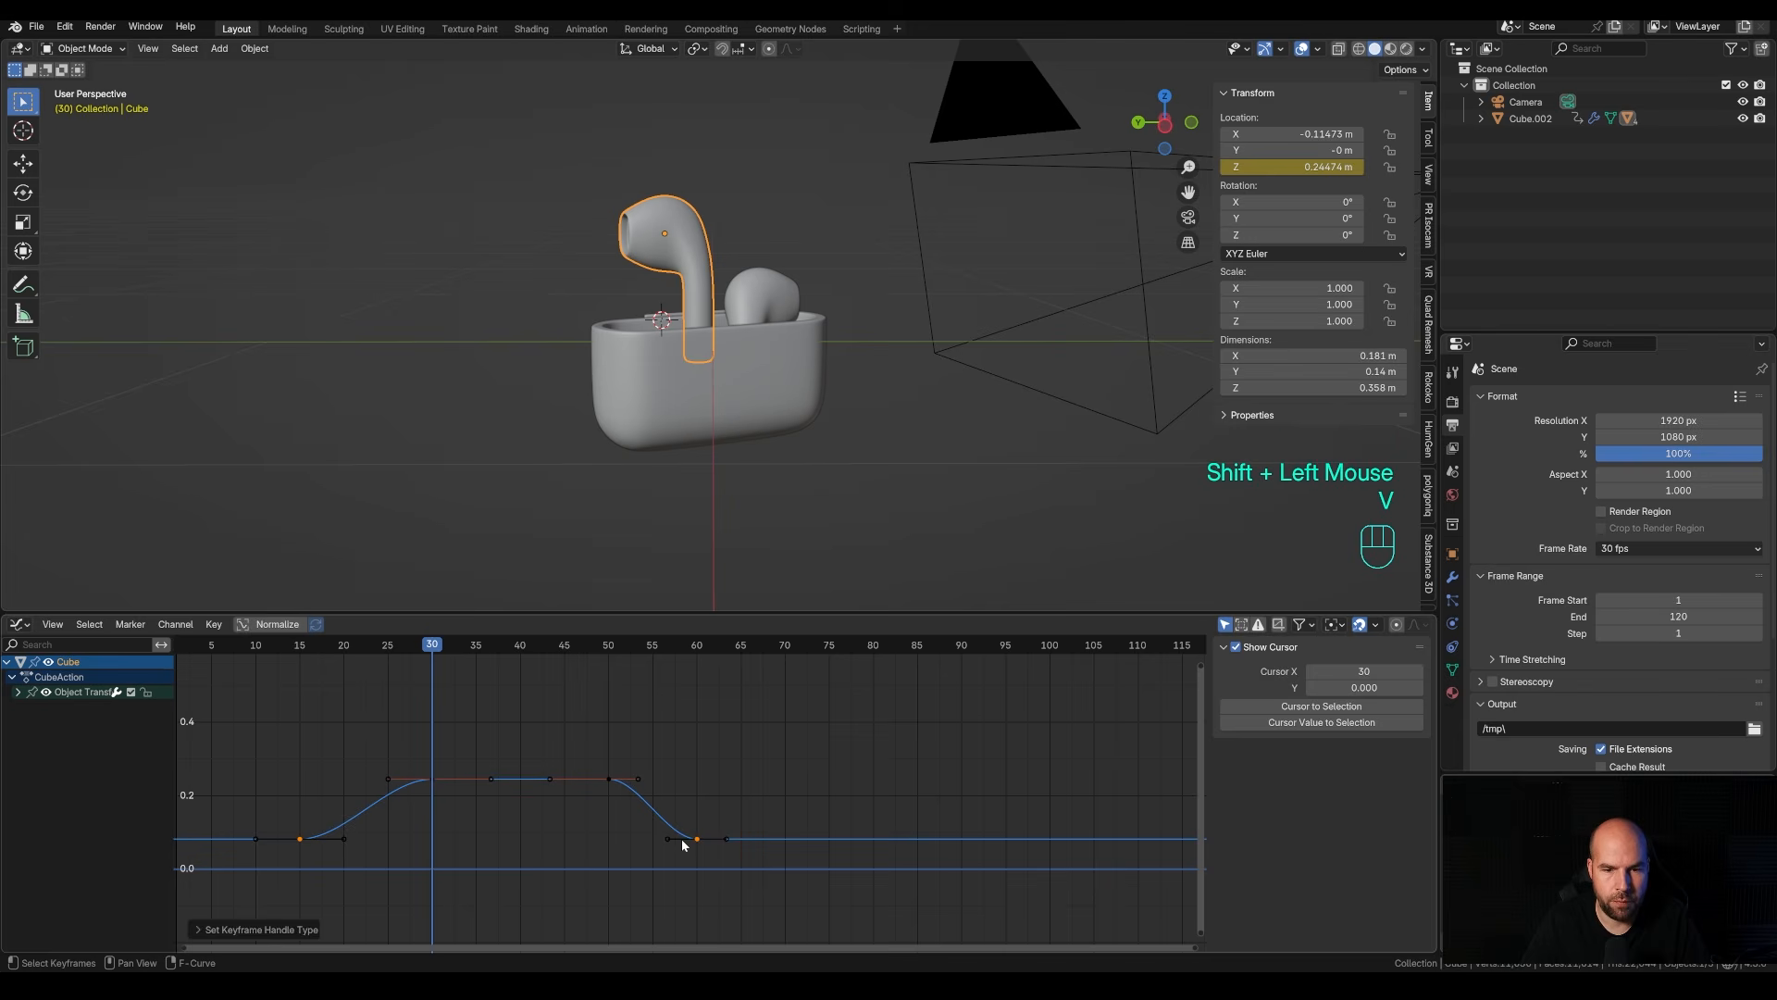
drag(683, 845, 680, 782)
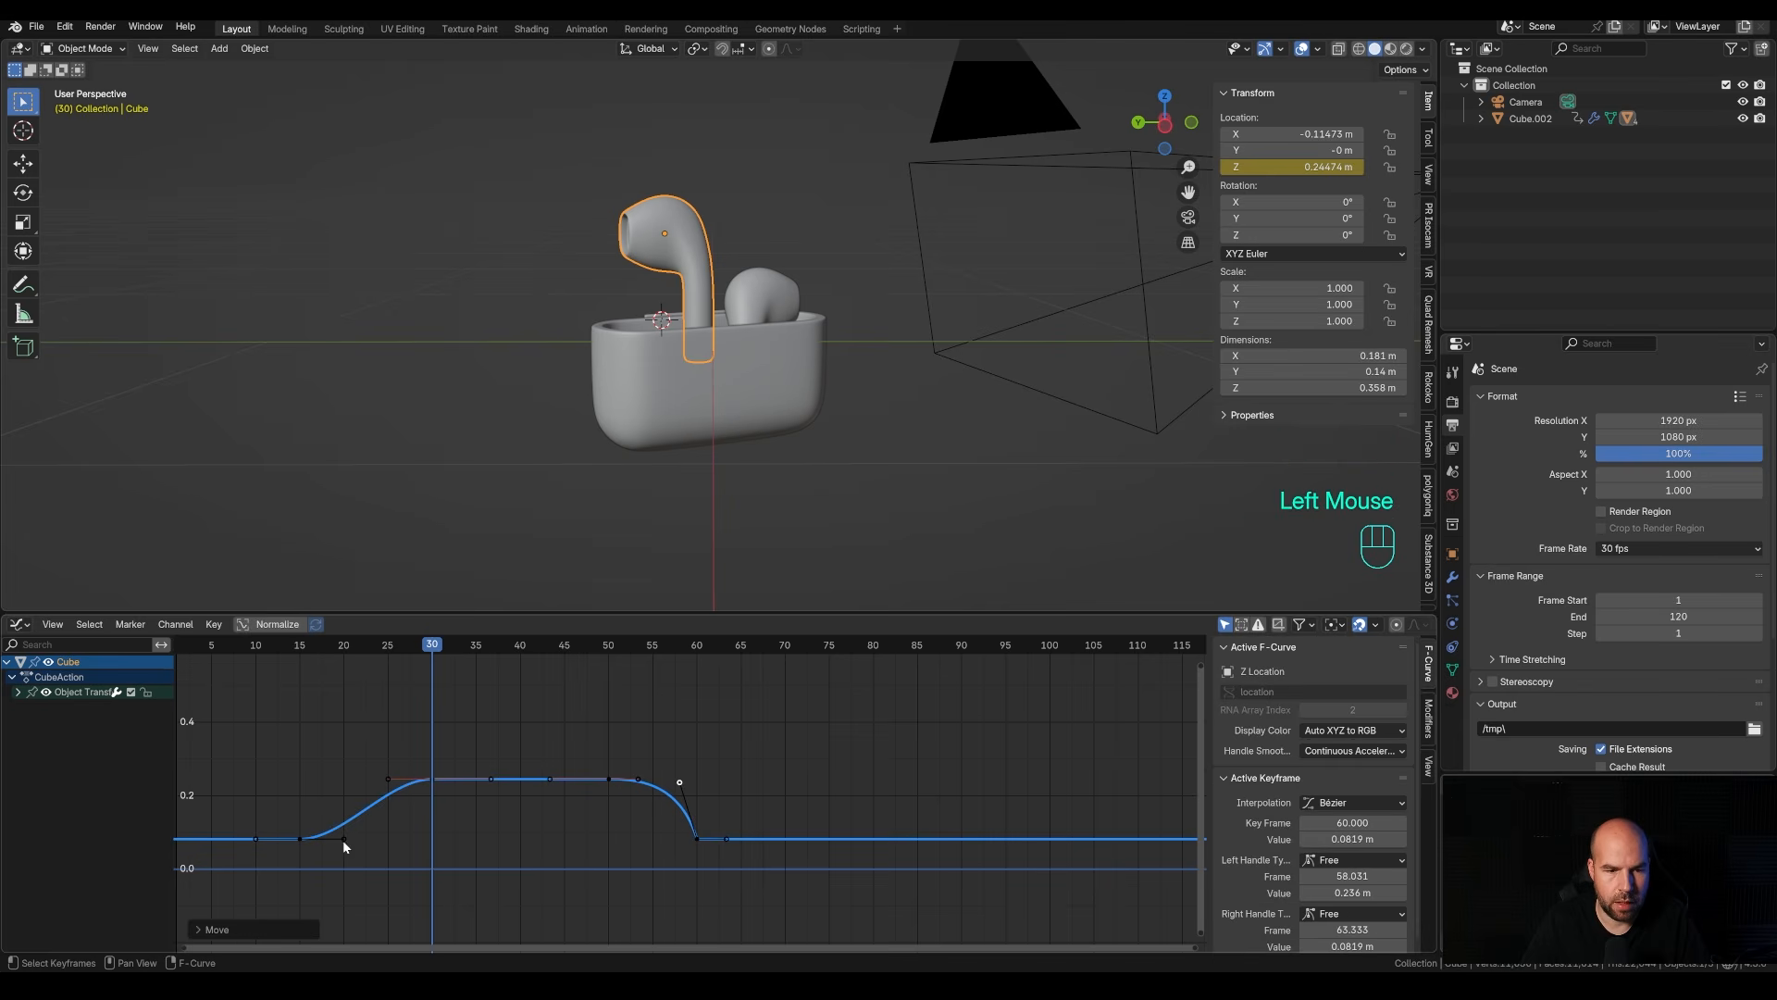
drag(343, 841, 335, 797)
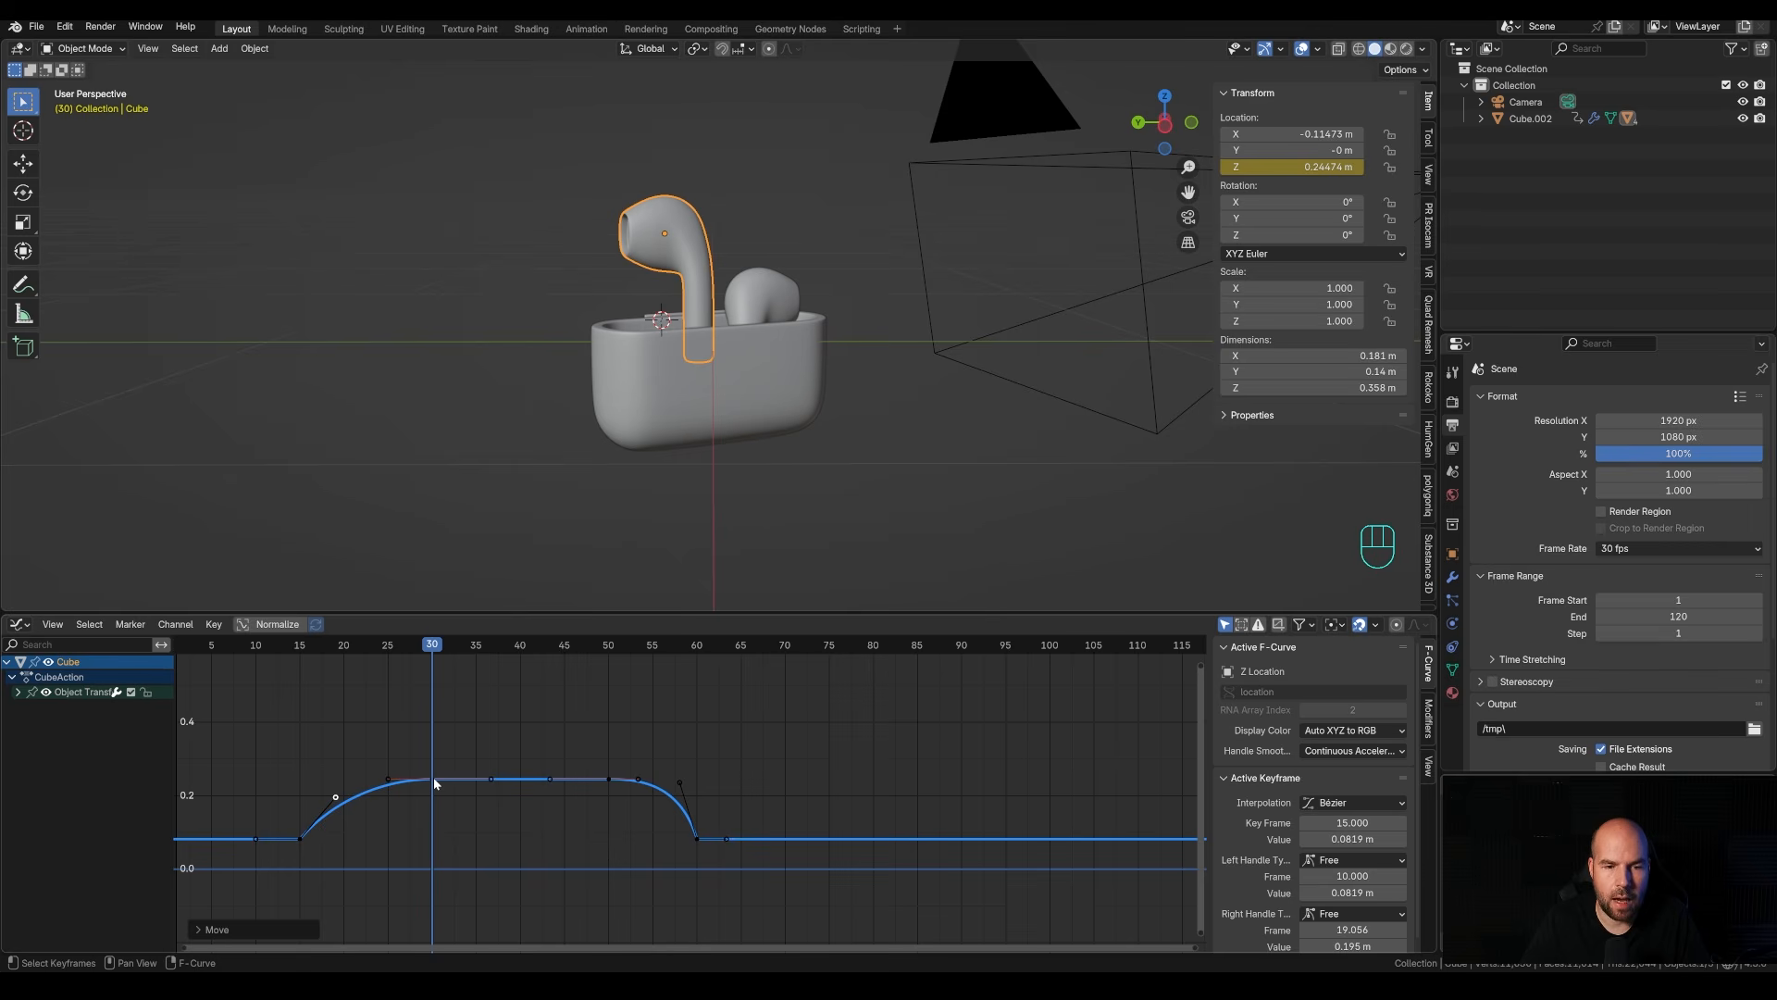
Lower the left earbud's Z location keyframe at frame 30 to about 0.221 m, keeping its frame.
click(433, 779)
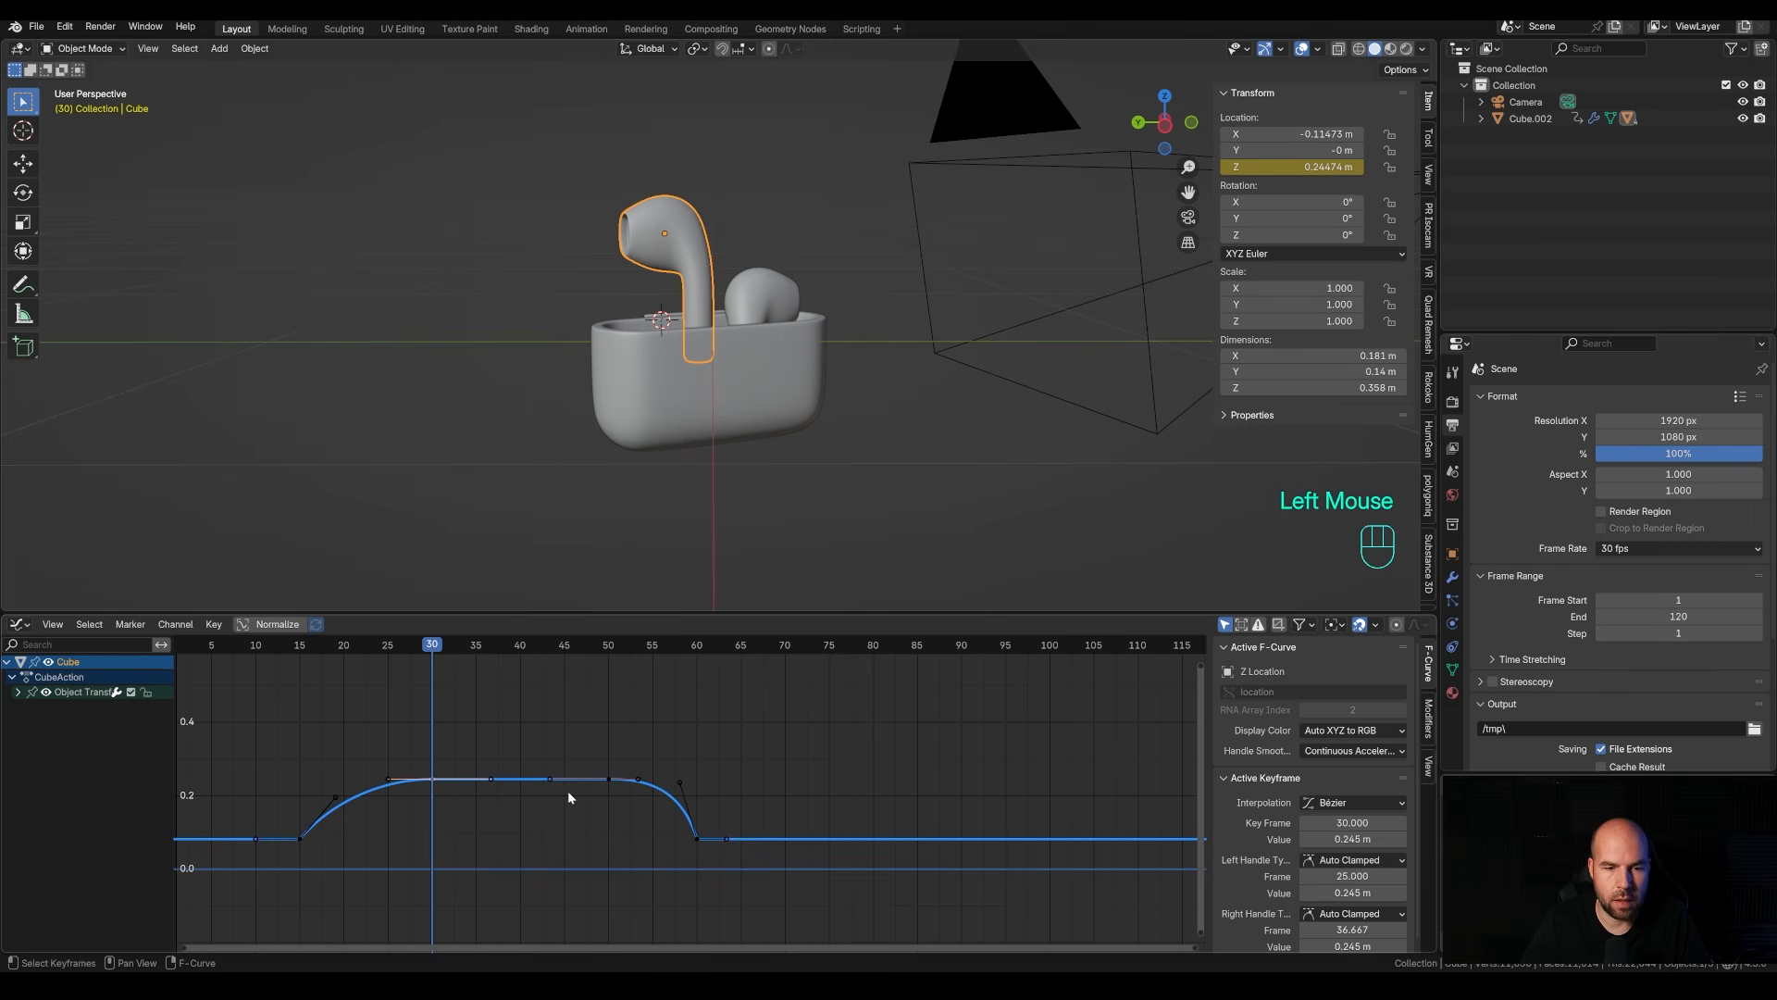
drag(261, 711, 780, 874)
key(KP_Decimal)
scroll(669, 792, down, 2)
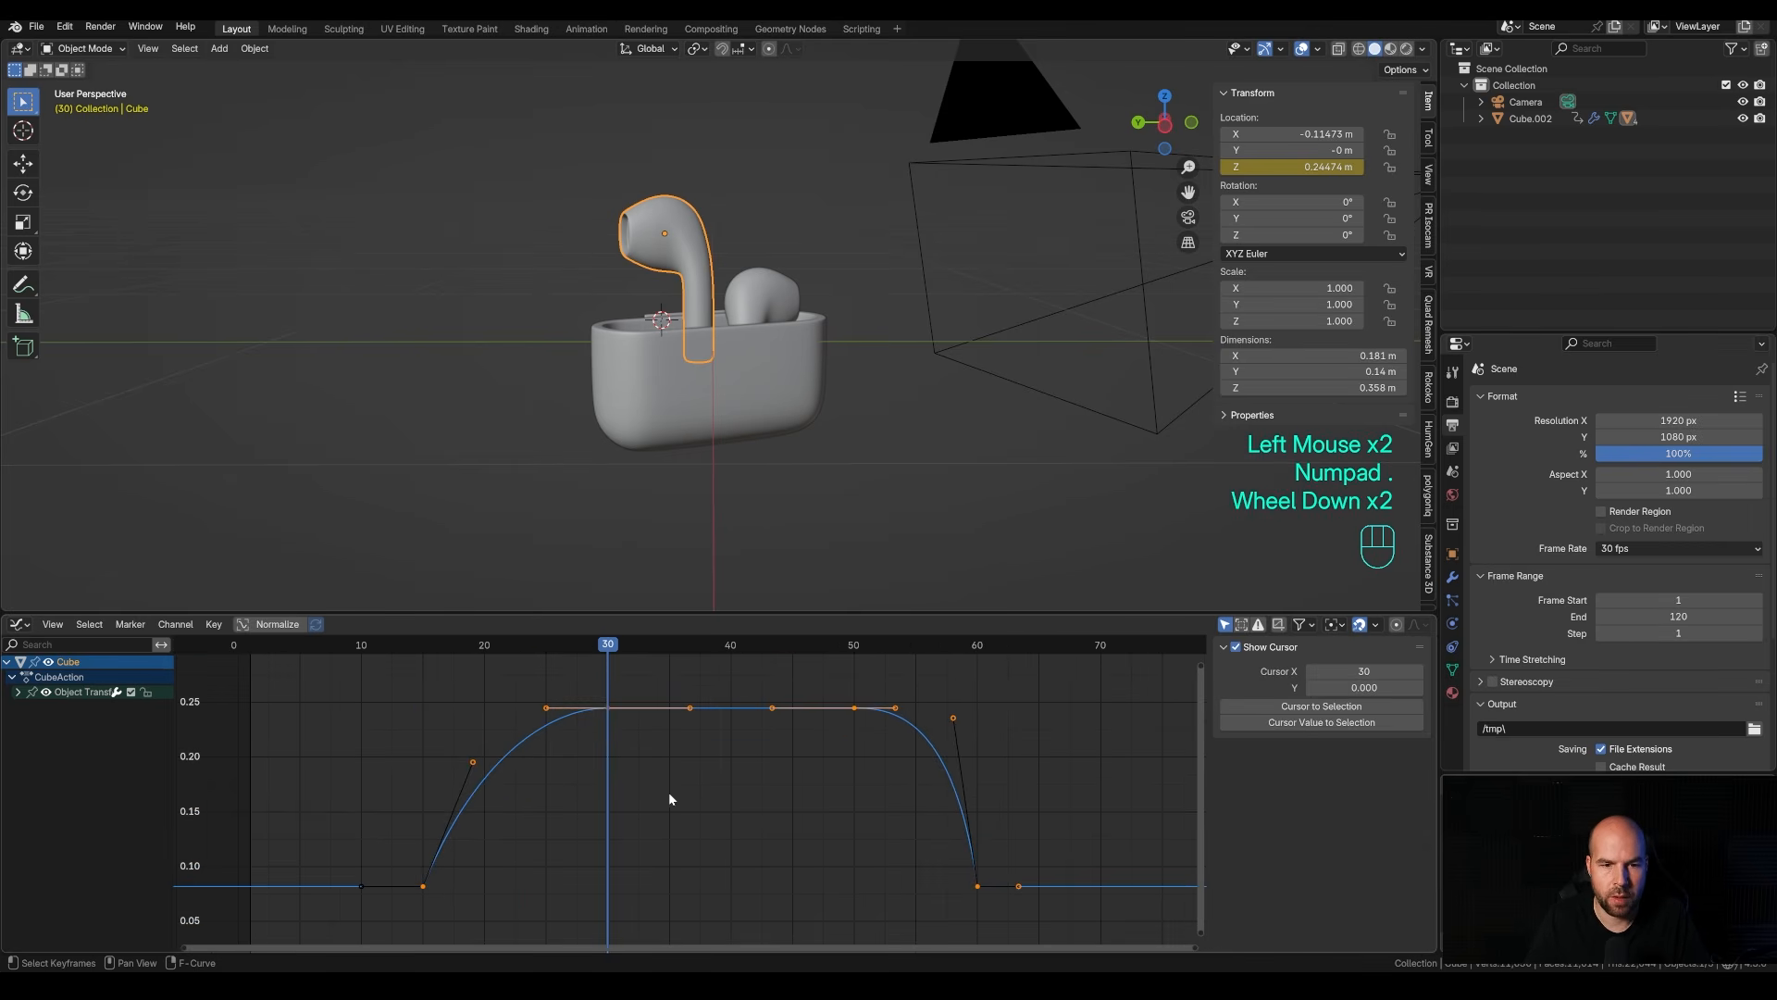
click(603, 711)
key(g)
key(y)
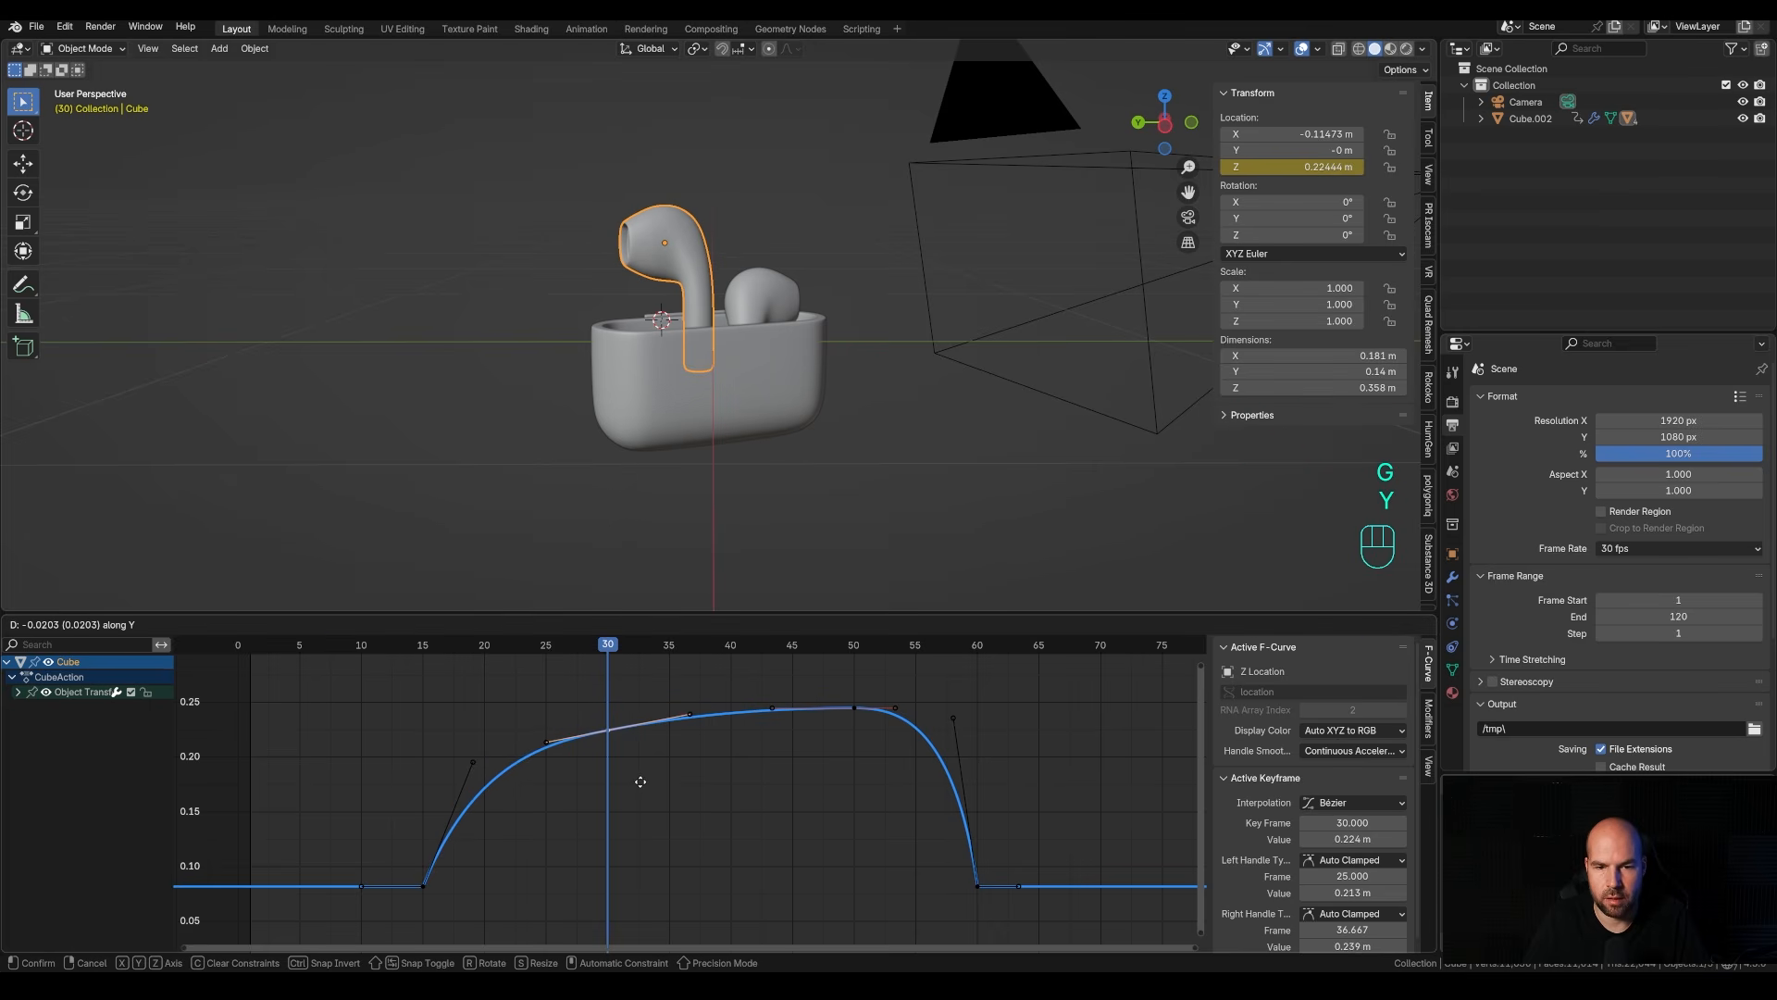
click(637, 785)
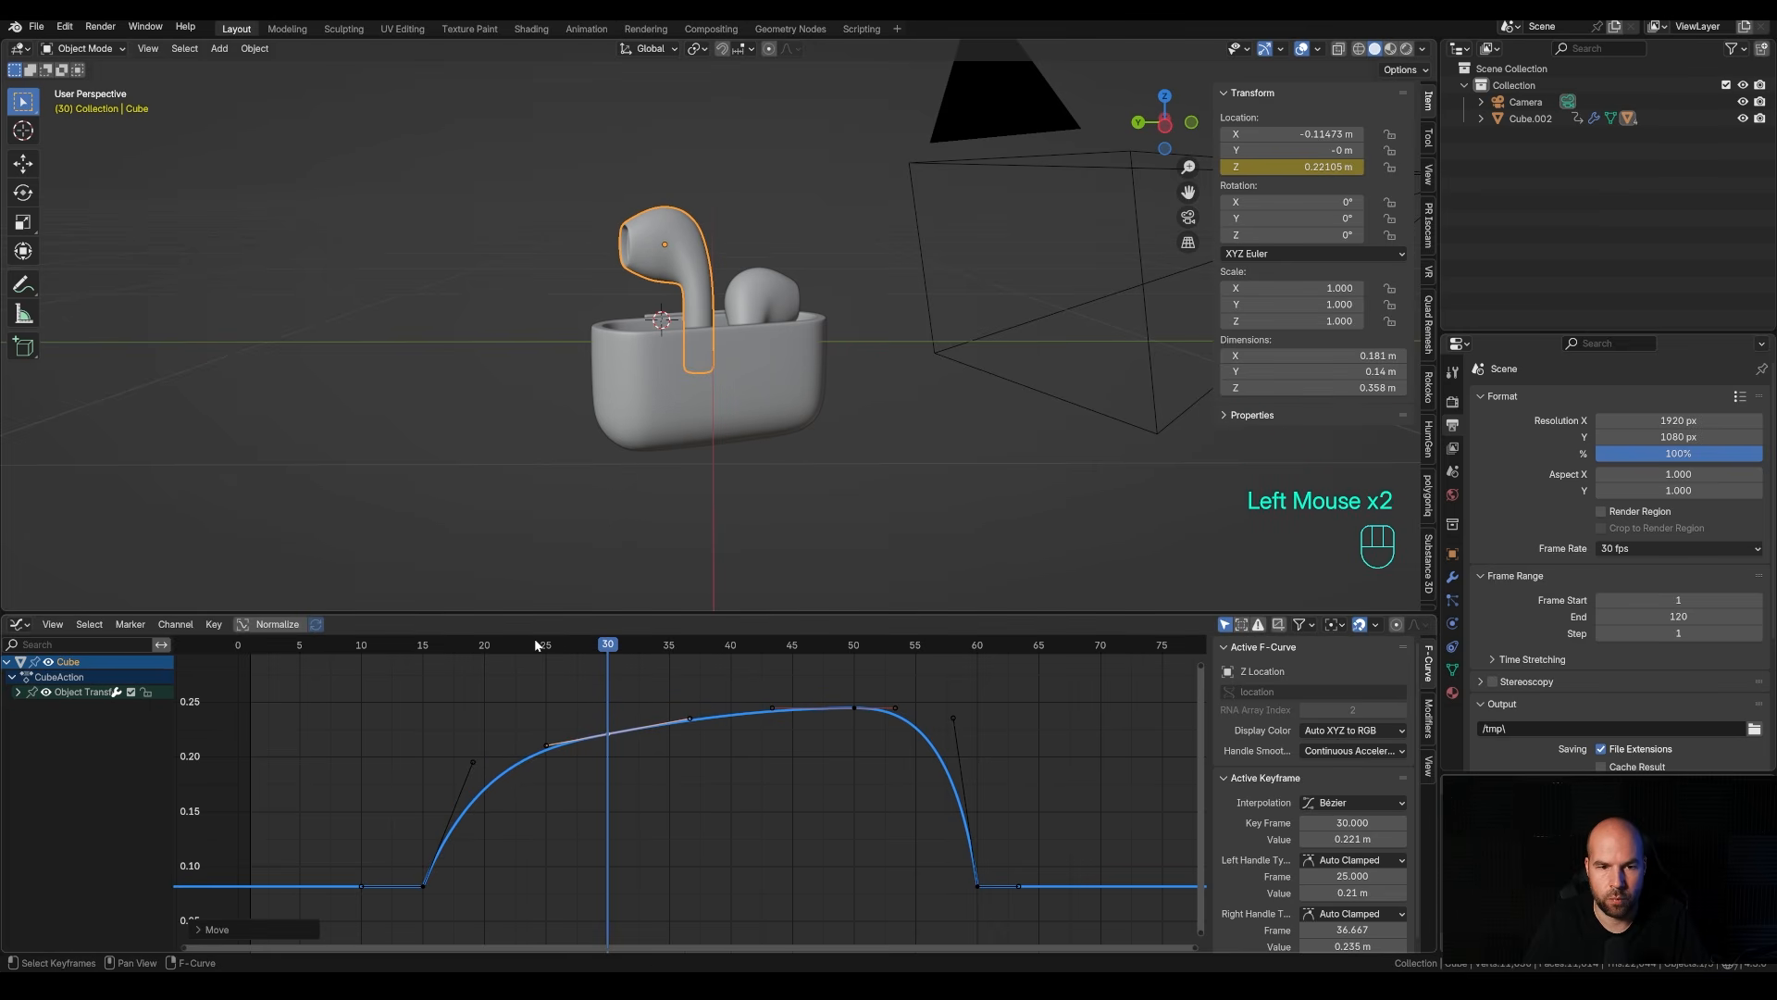
Play back the animation to review the left earbud's rise and return.
drag(535, 645, 407, 699)
key(space)
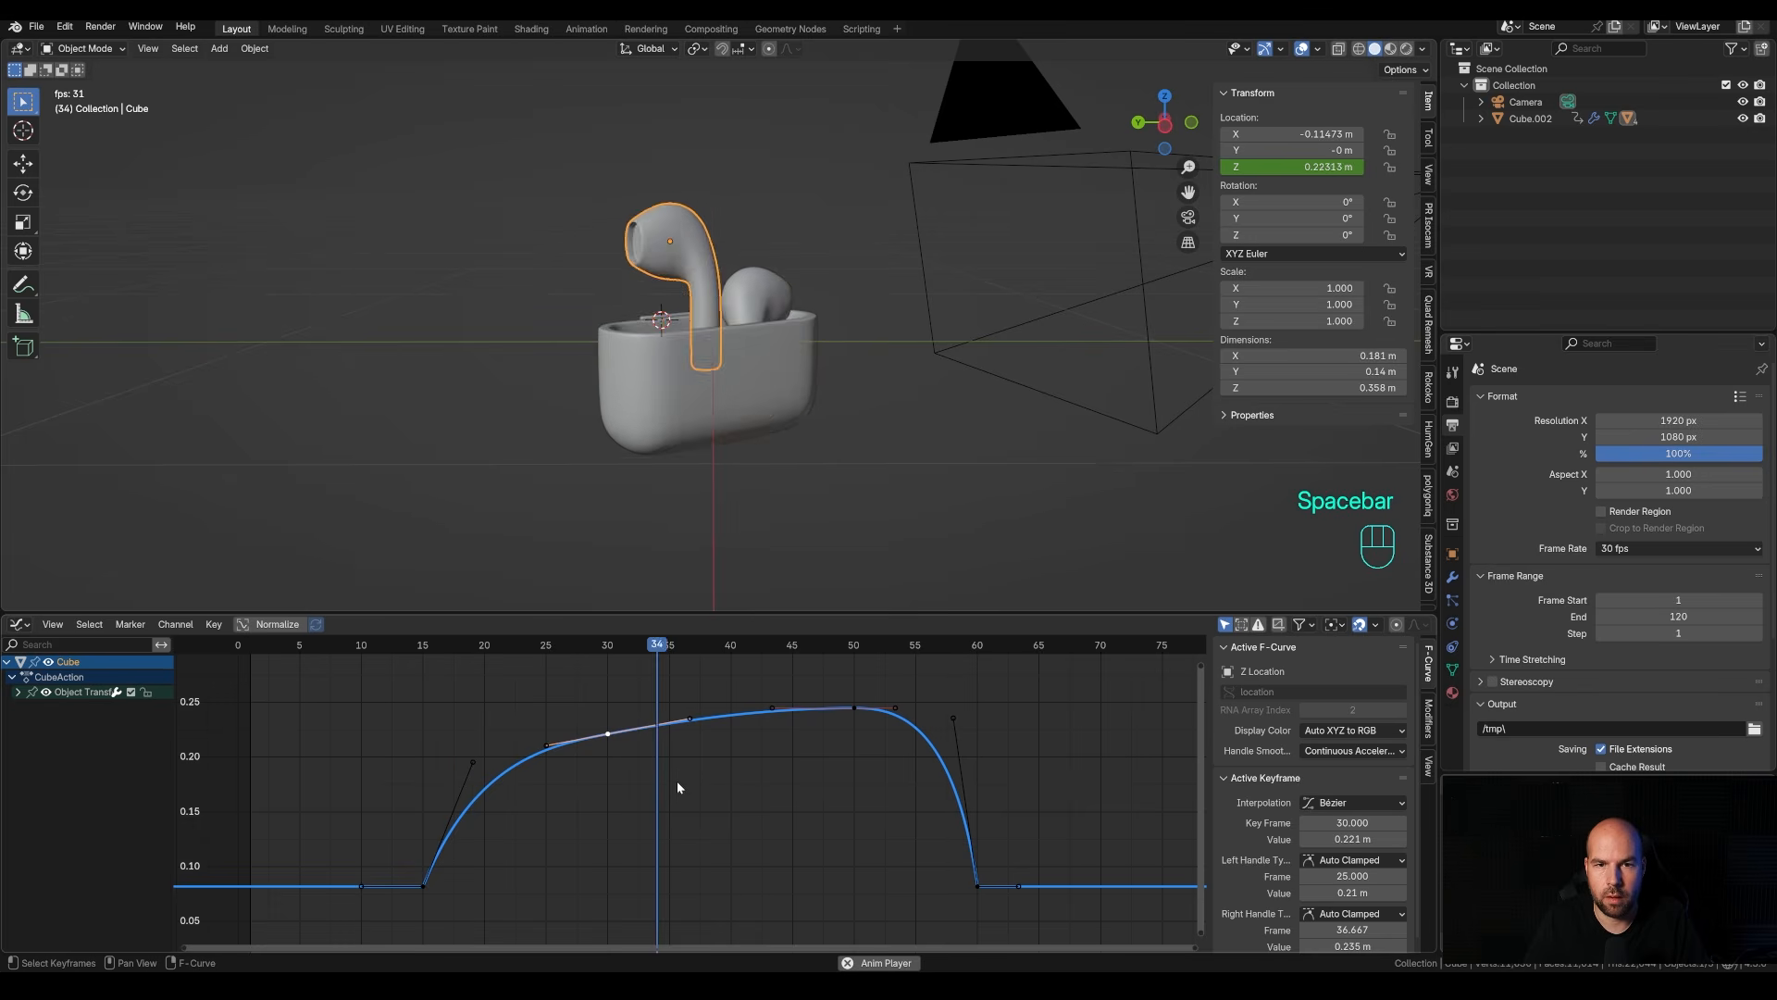
key(space)
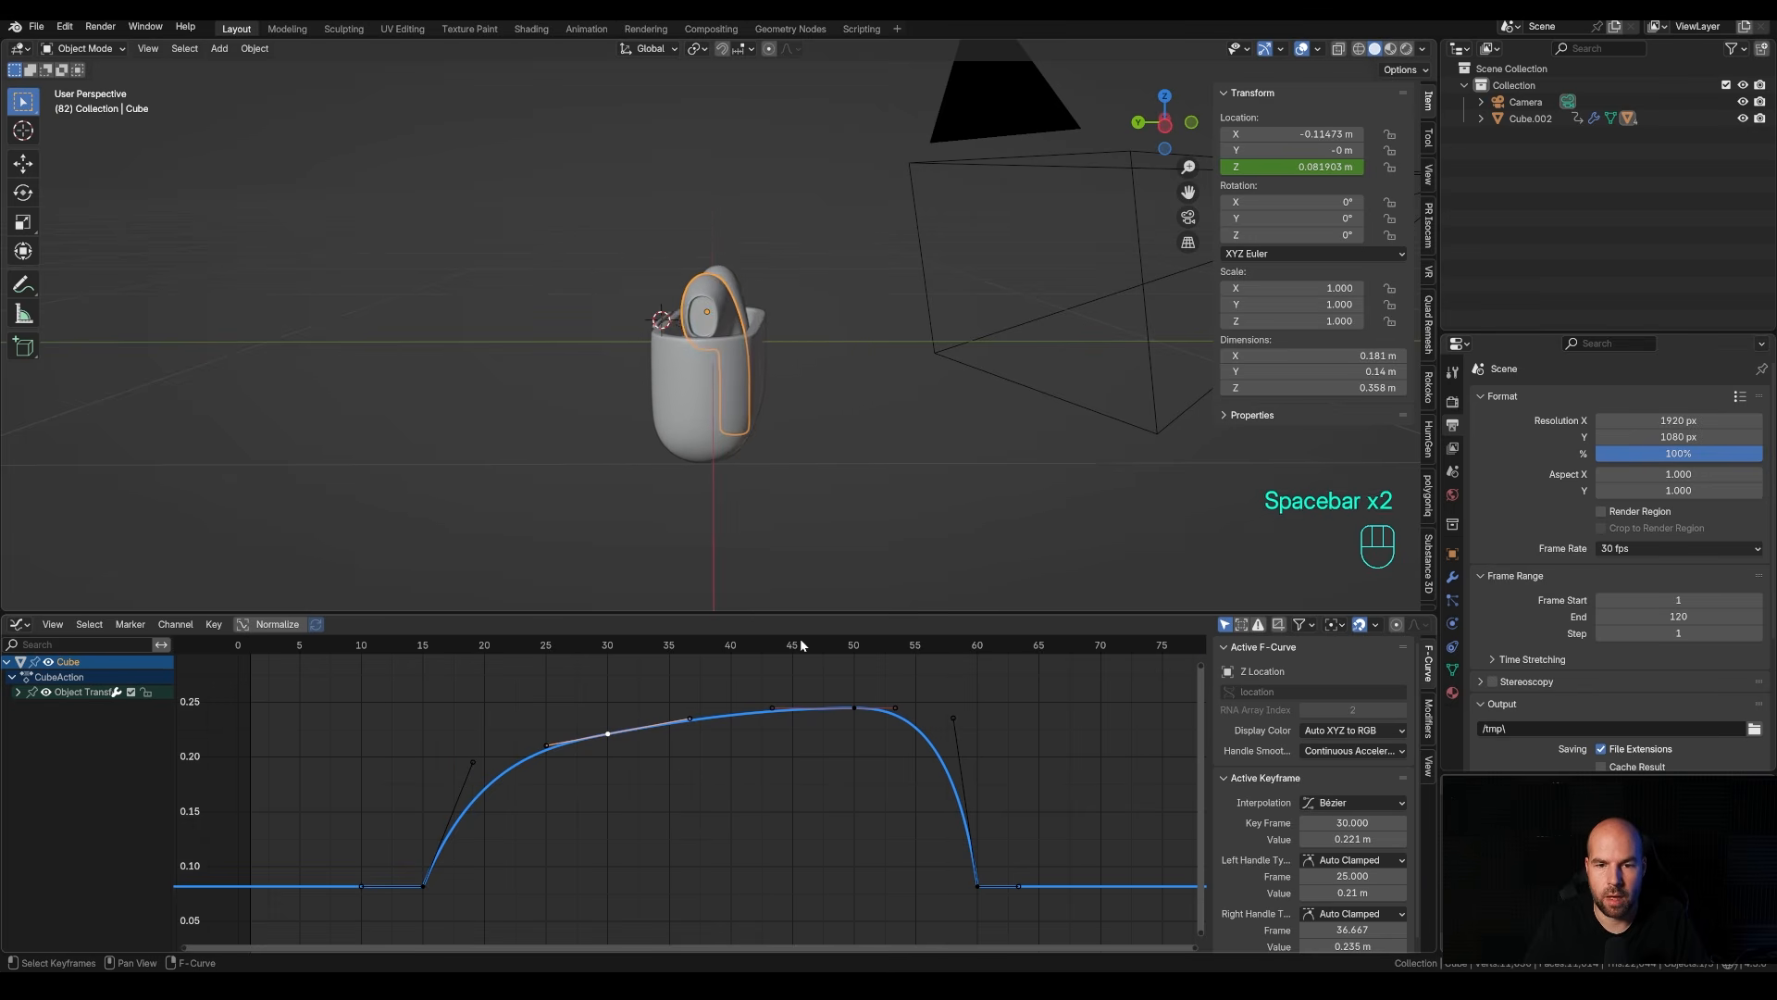
Insert a single Z location keyframe on the right earbud at frame 25.
click(435, 648)
scroll(641, 689, down, 3)
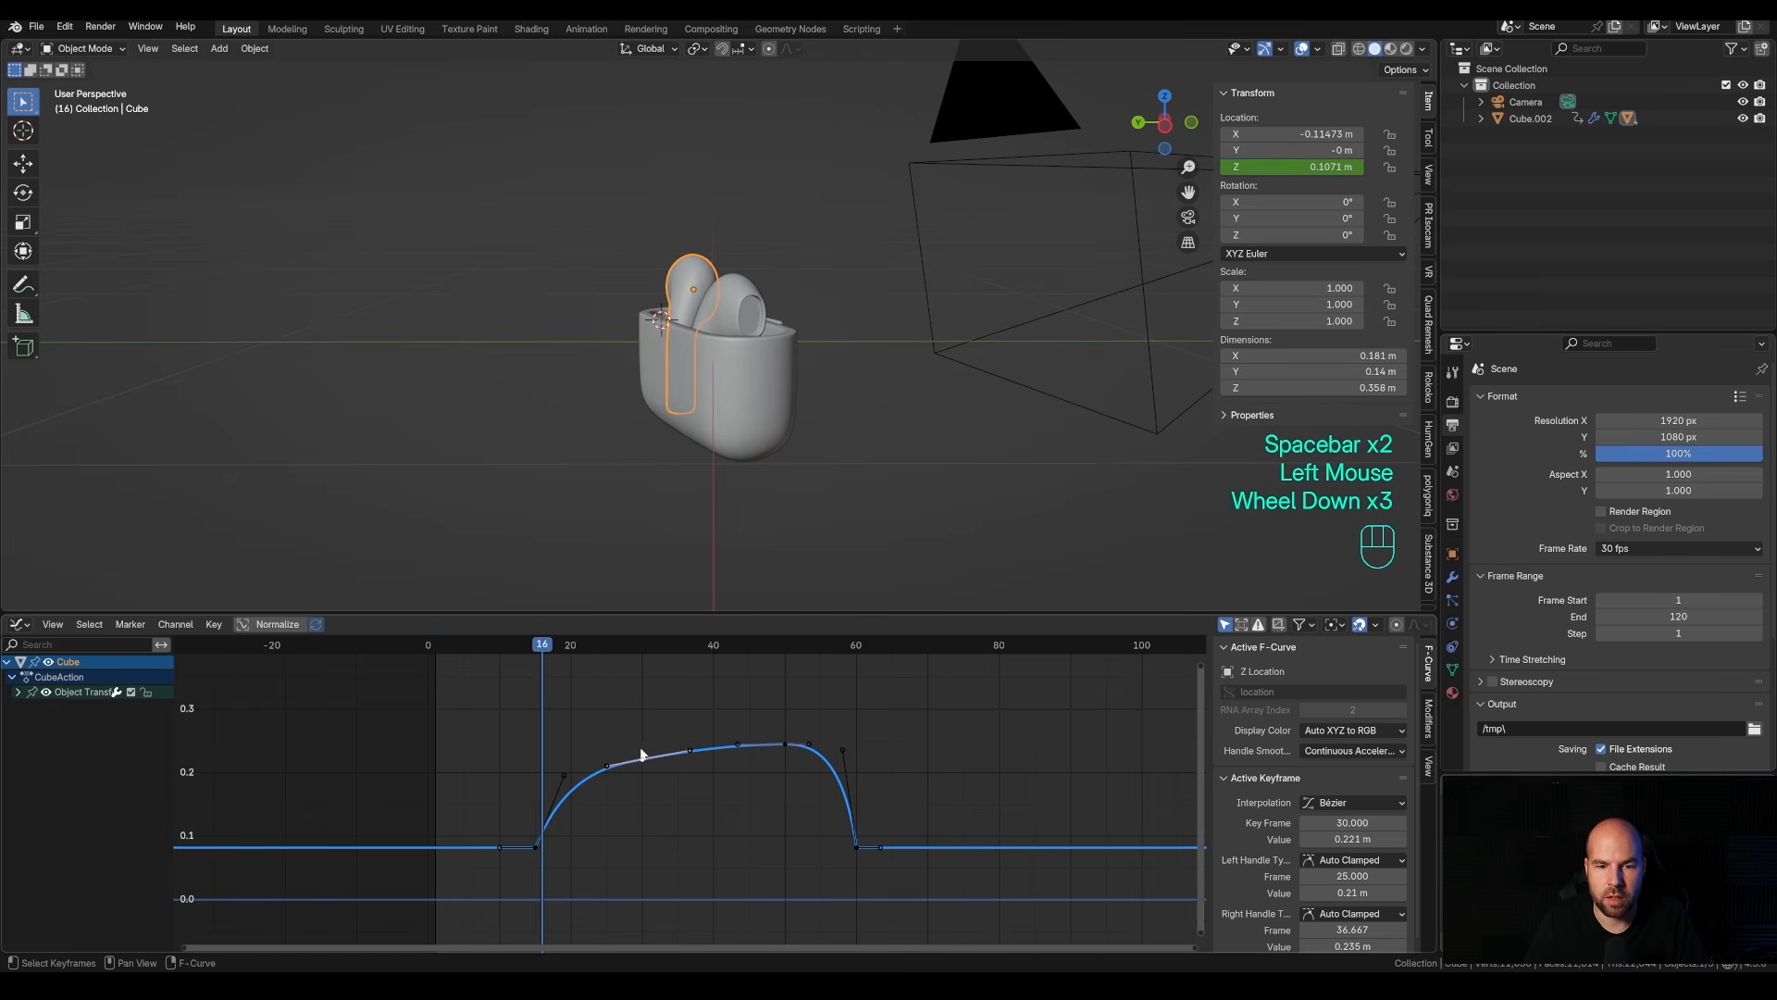
click(535, 646)
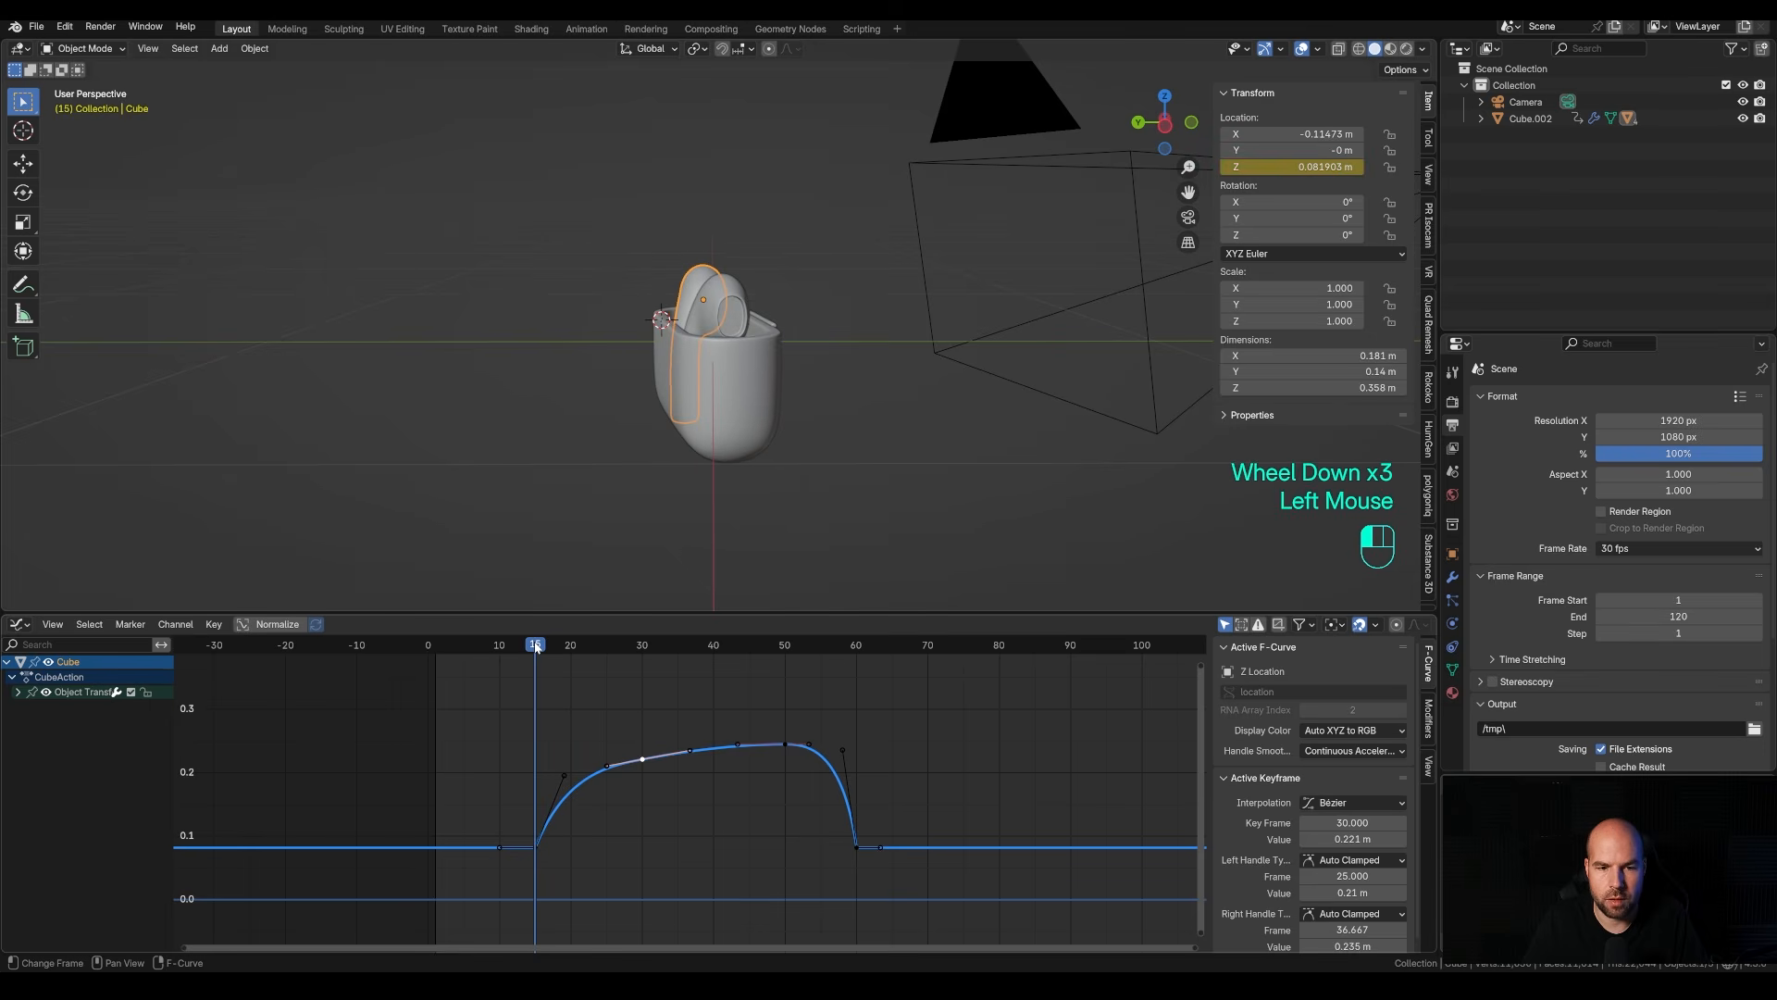
drag(536, 648, 607, 654)
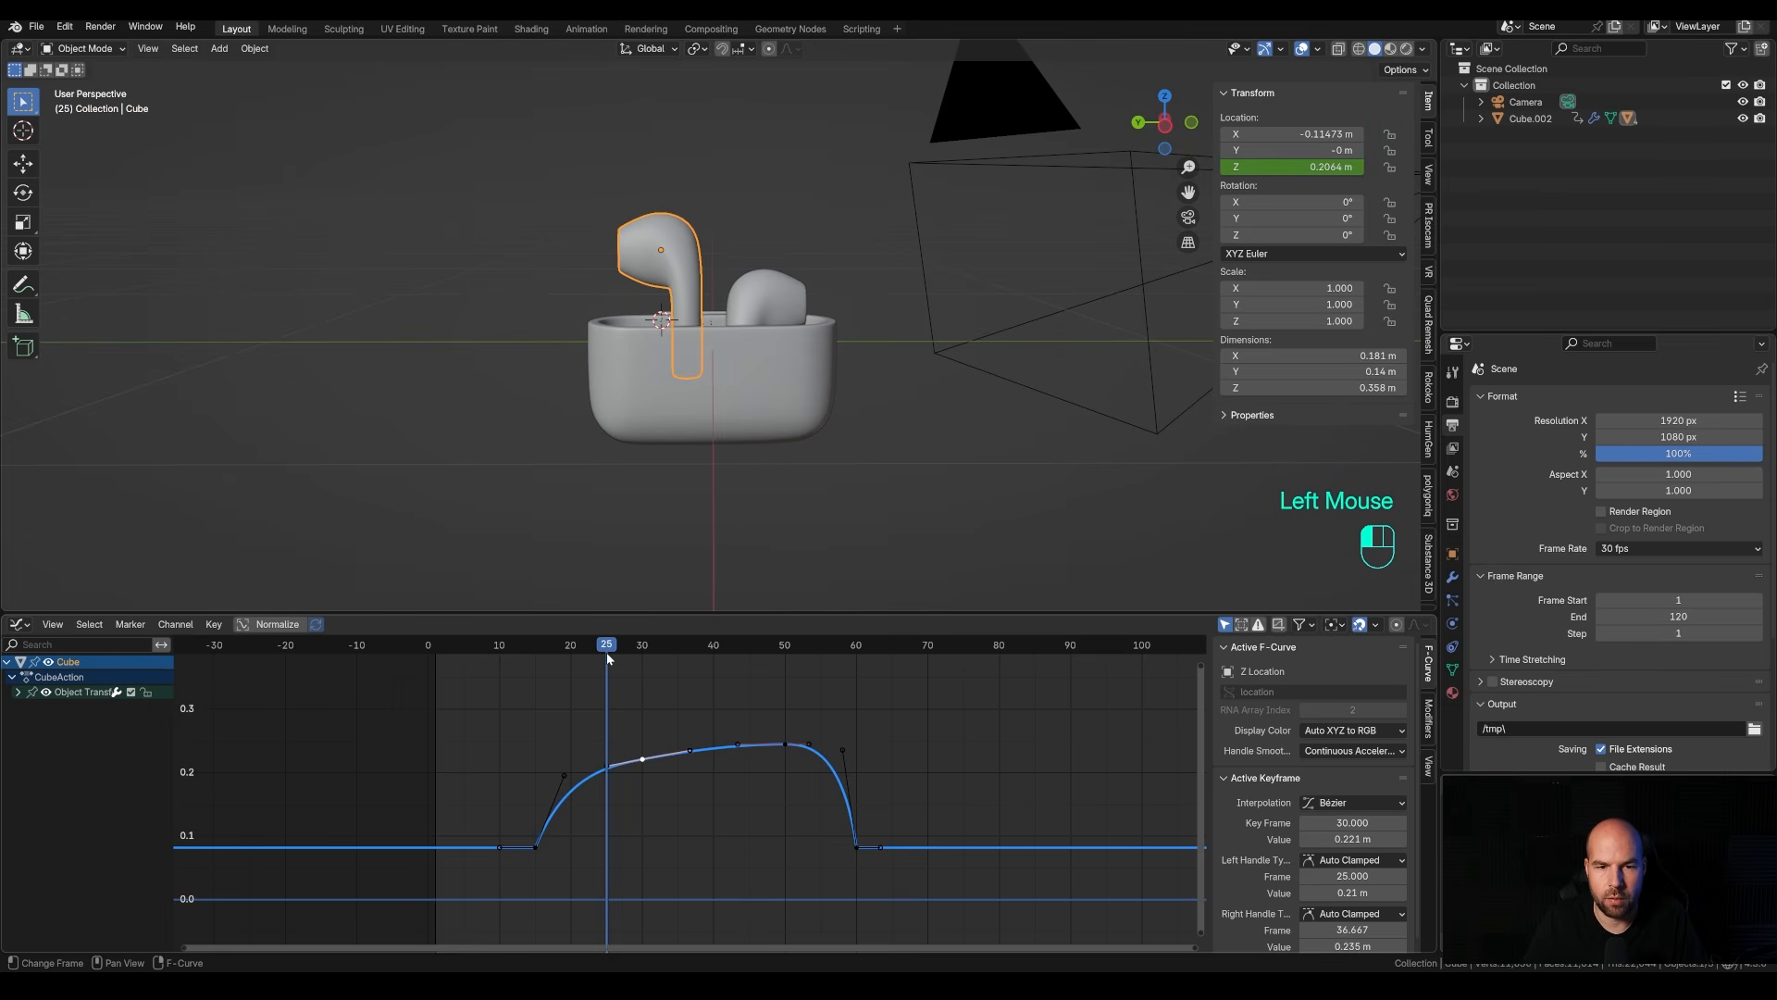
click(766, 313)
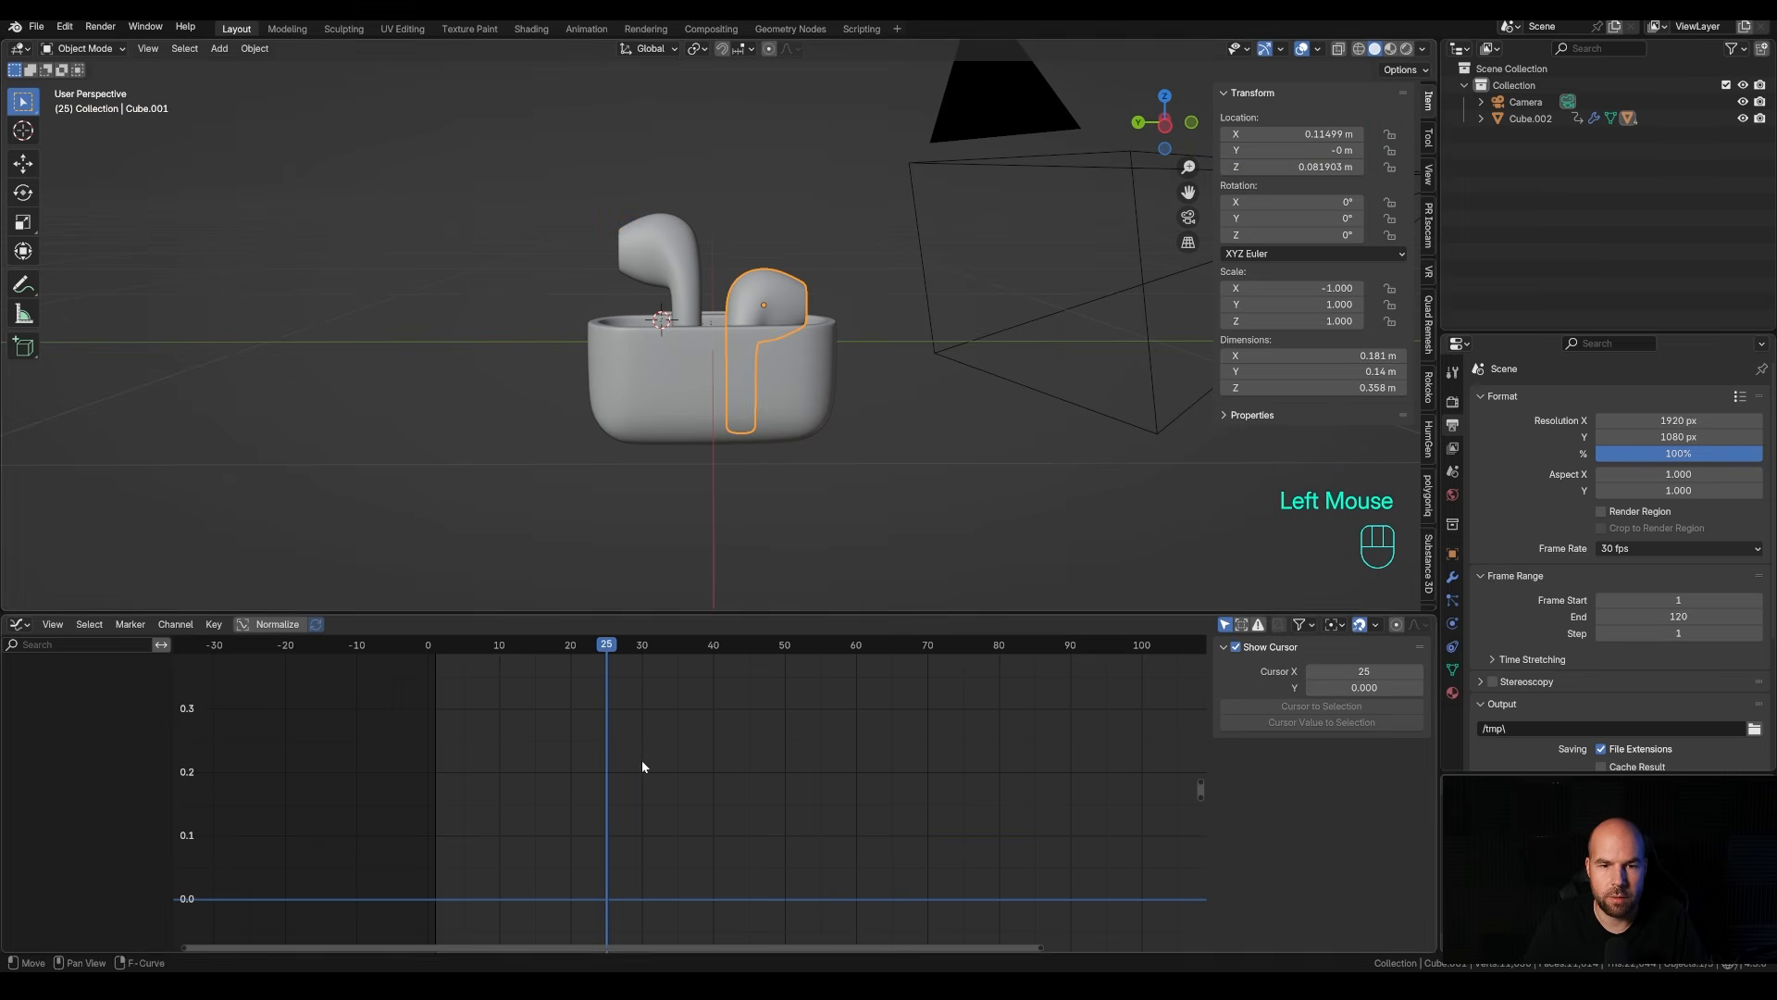
right_click(1301, 169)
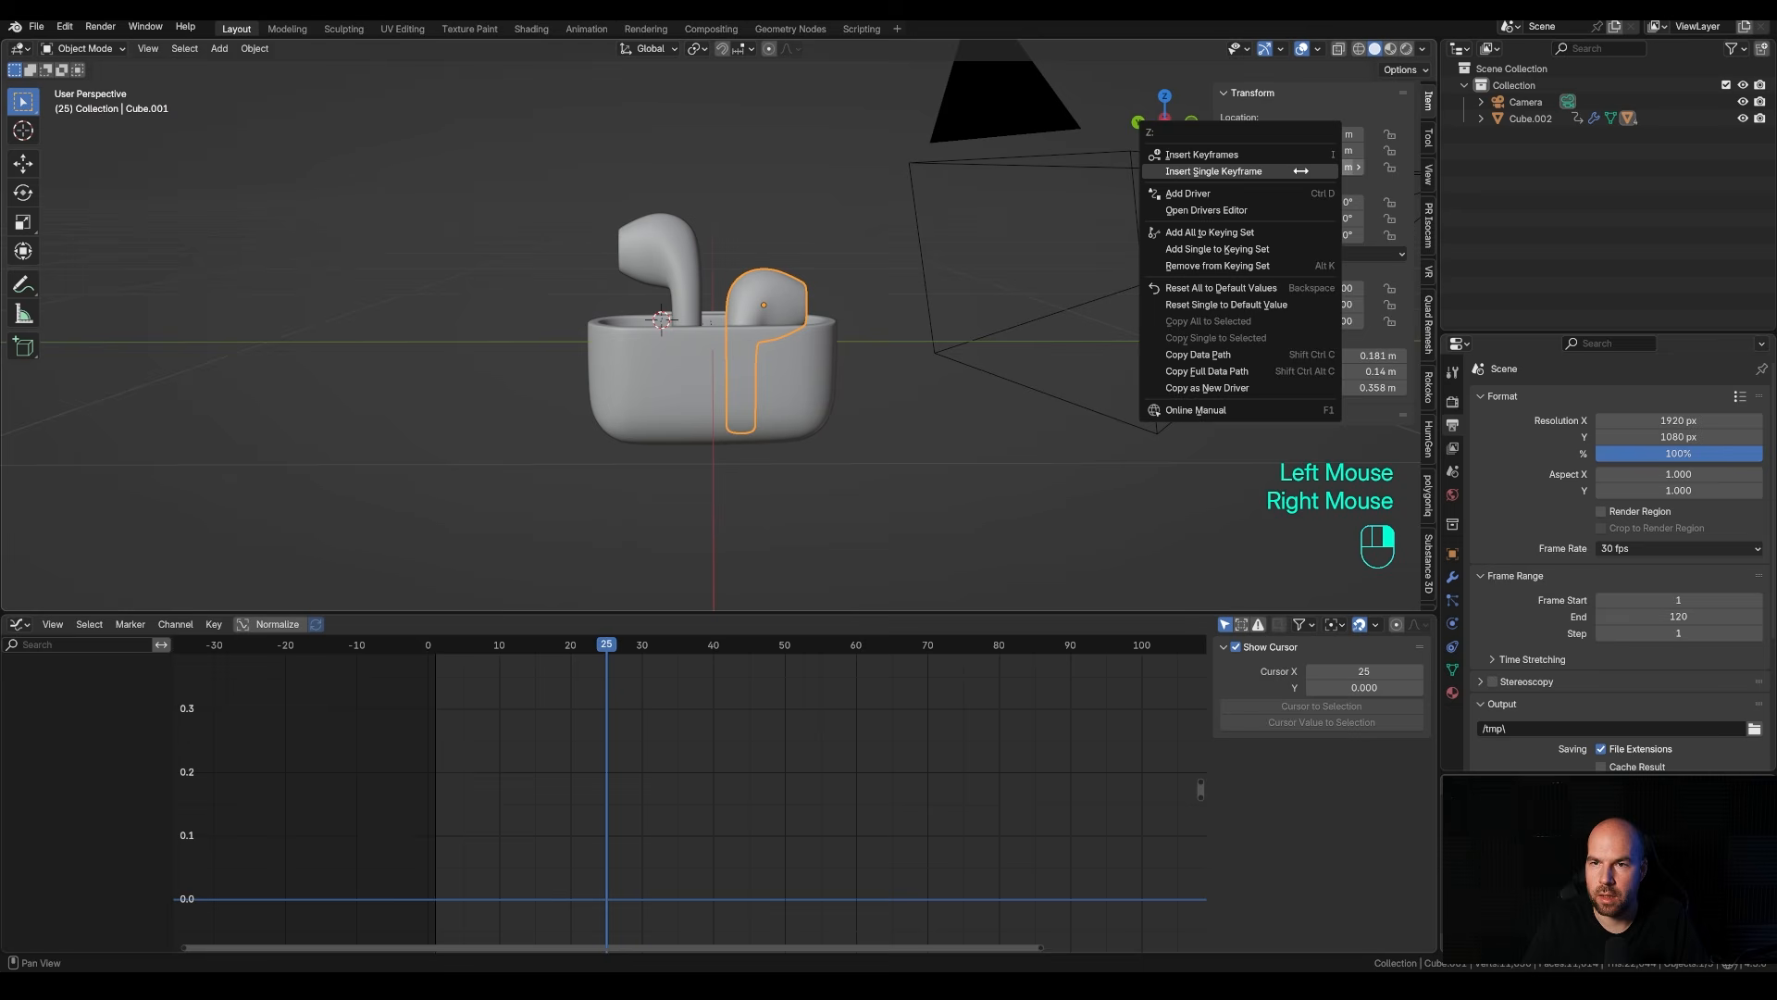
click(1254, 173)
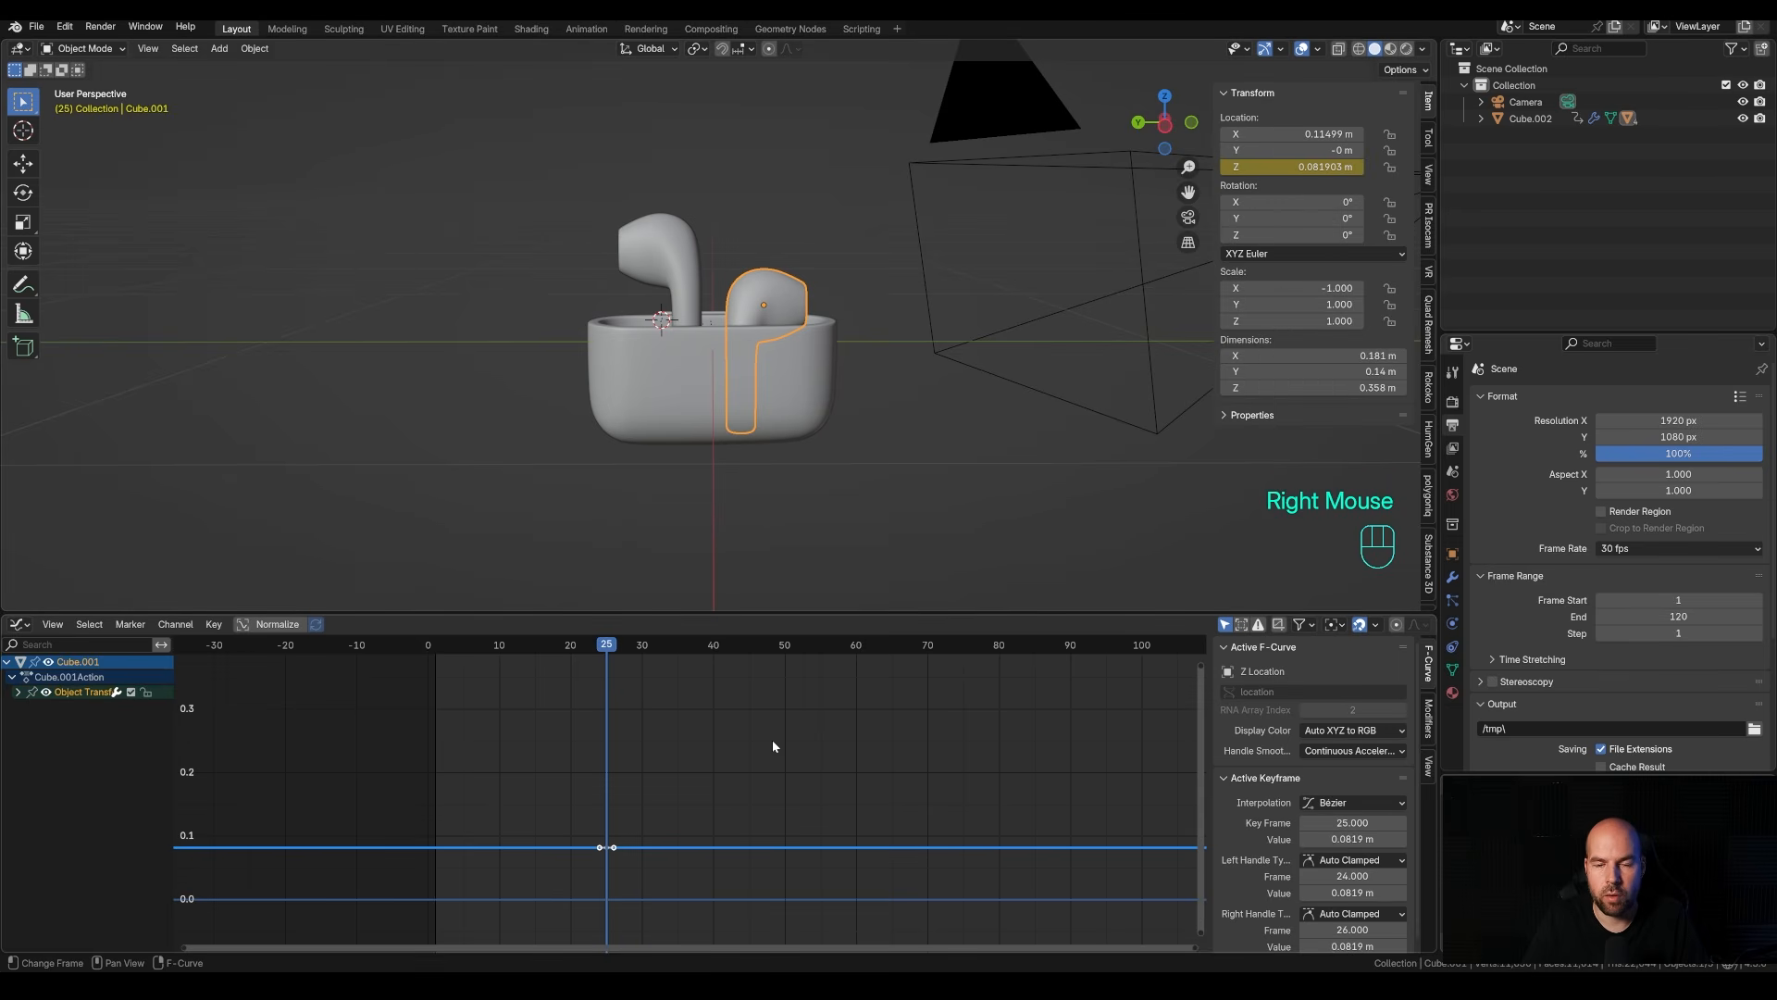
Copy all of the left earbud's Z location keyframes and paste them onto the right earbud starting at frame 25.
scroll(774, 746, down, 2)
click(681, 290)
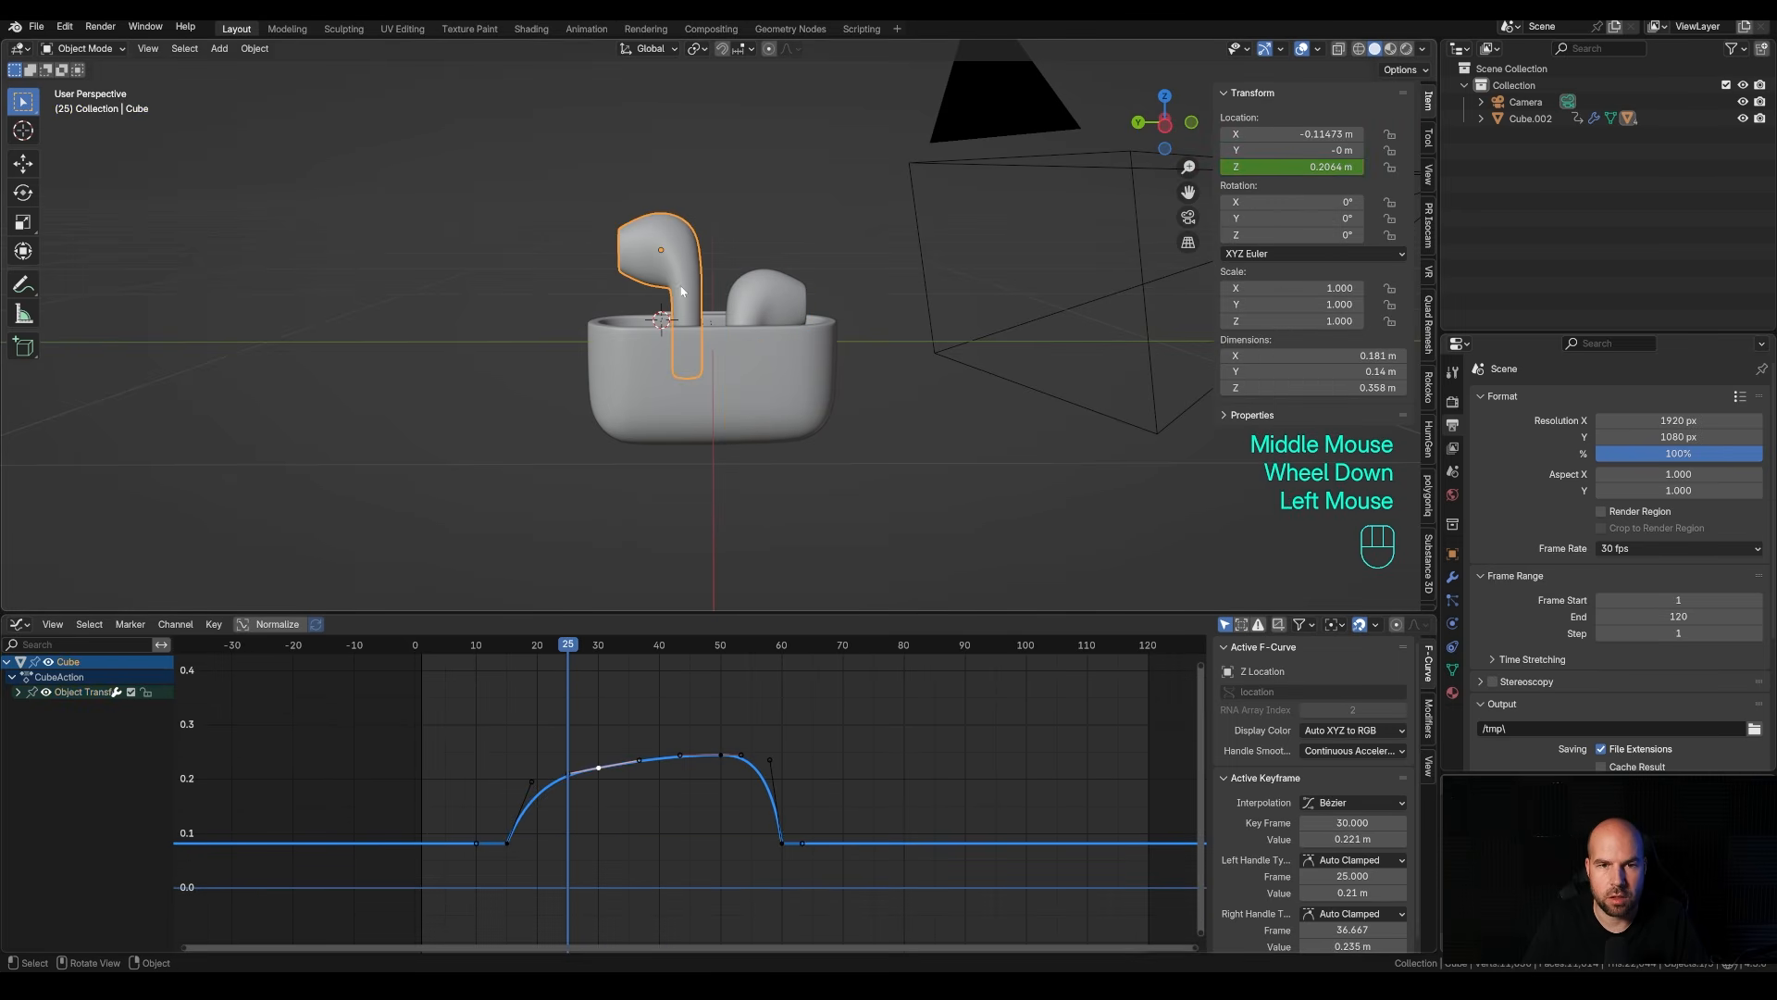
drag(469, 694, 830, 871)
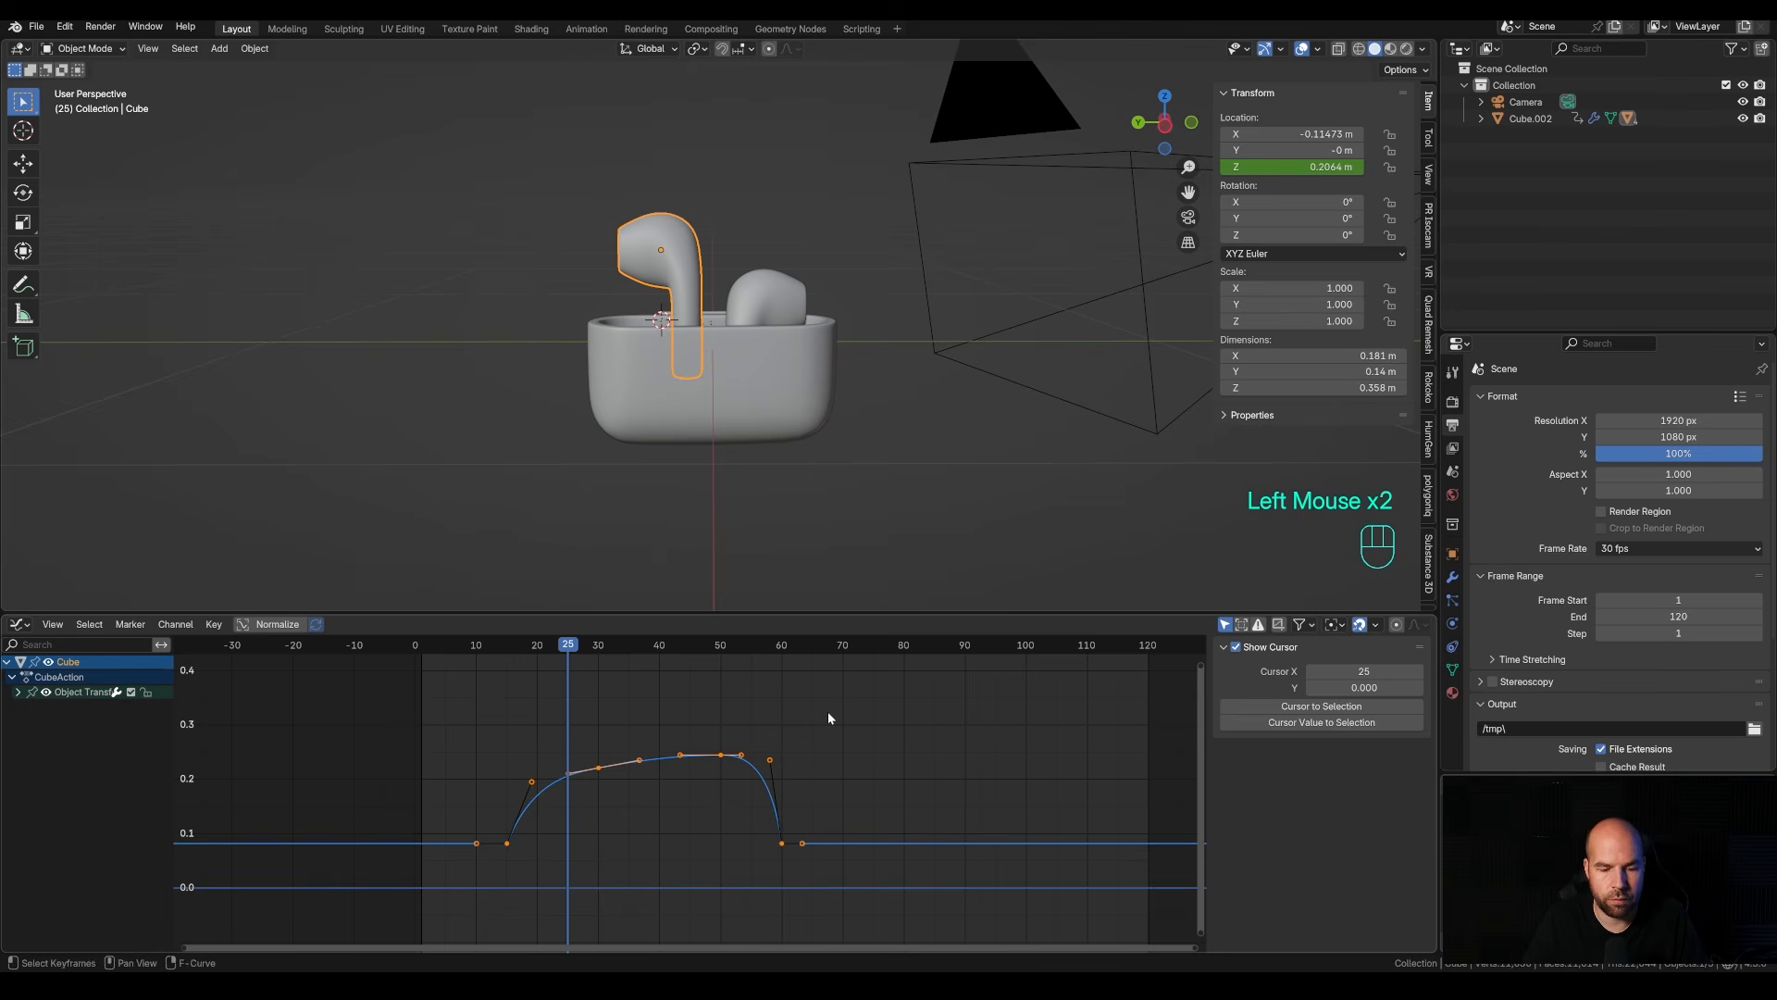
click(771, 293)
key(ctrl+v)
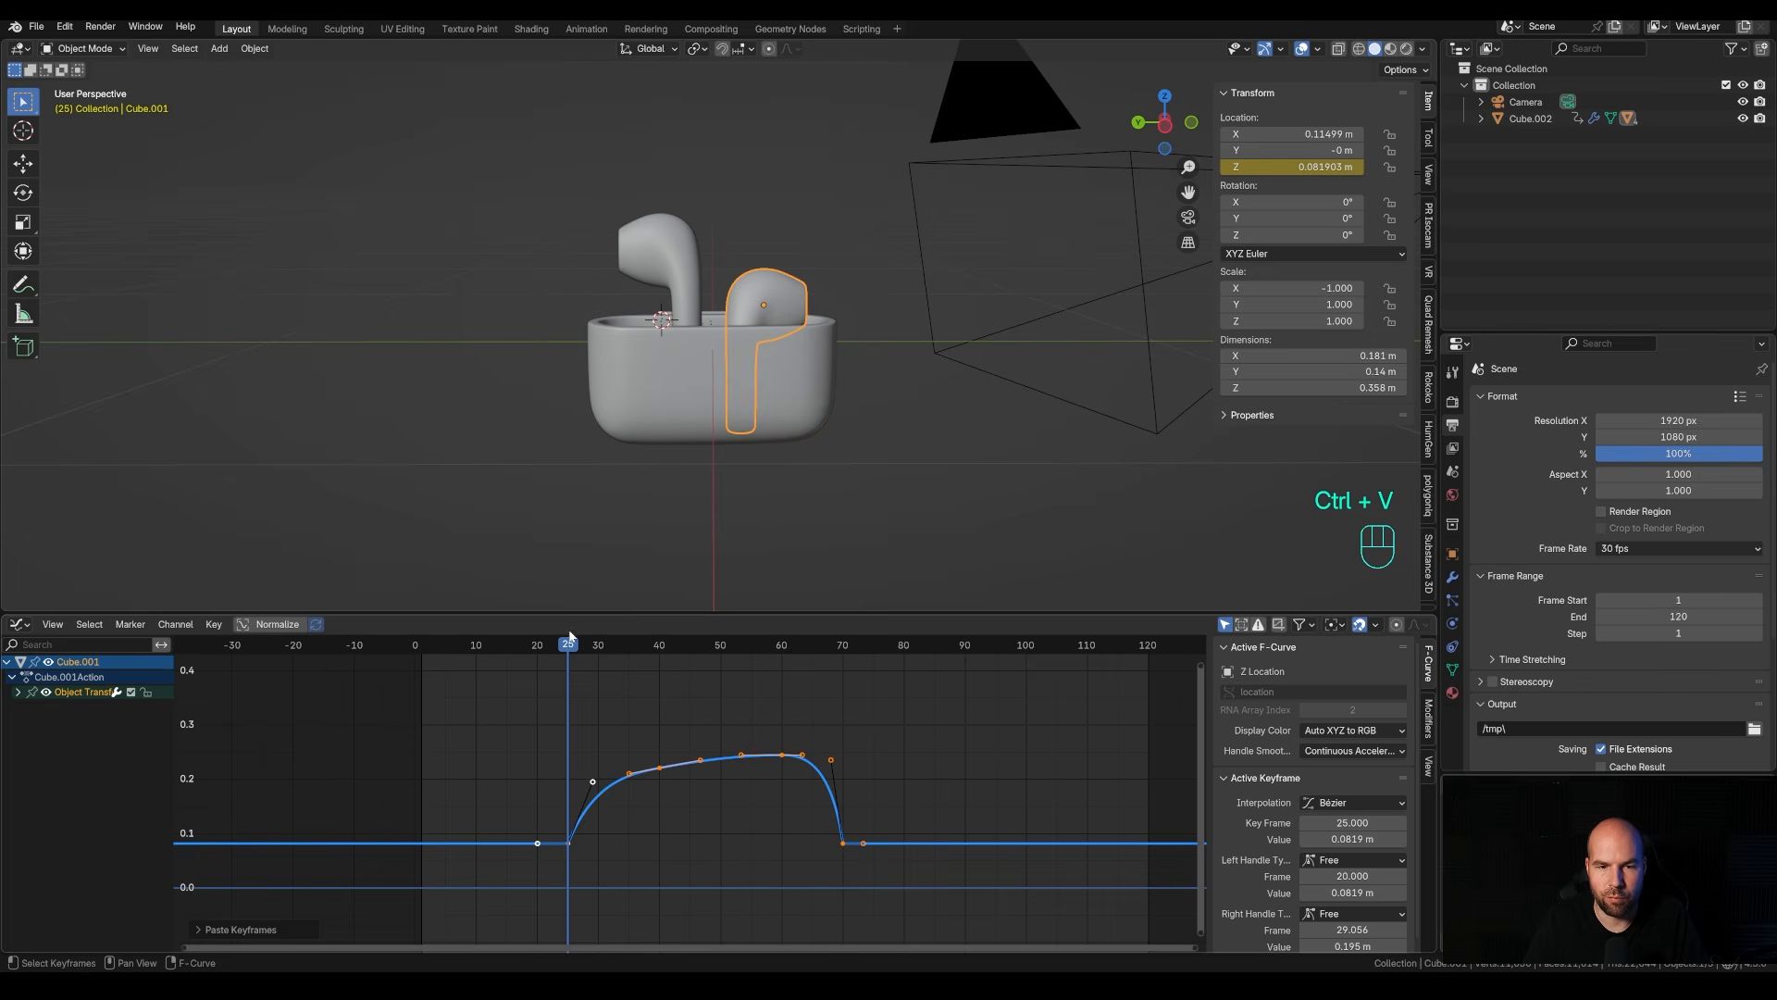
Raise the right earbud's Z location keyframes at frames 40 and 60 by about 0.12 m, keeping their frames.
drag(571, 652, 665, 647)
double_click(672, 729)
drag(808, 788, 808, 786)
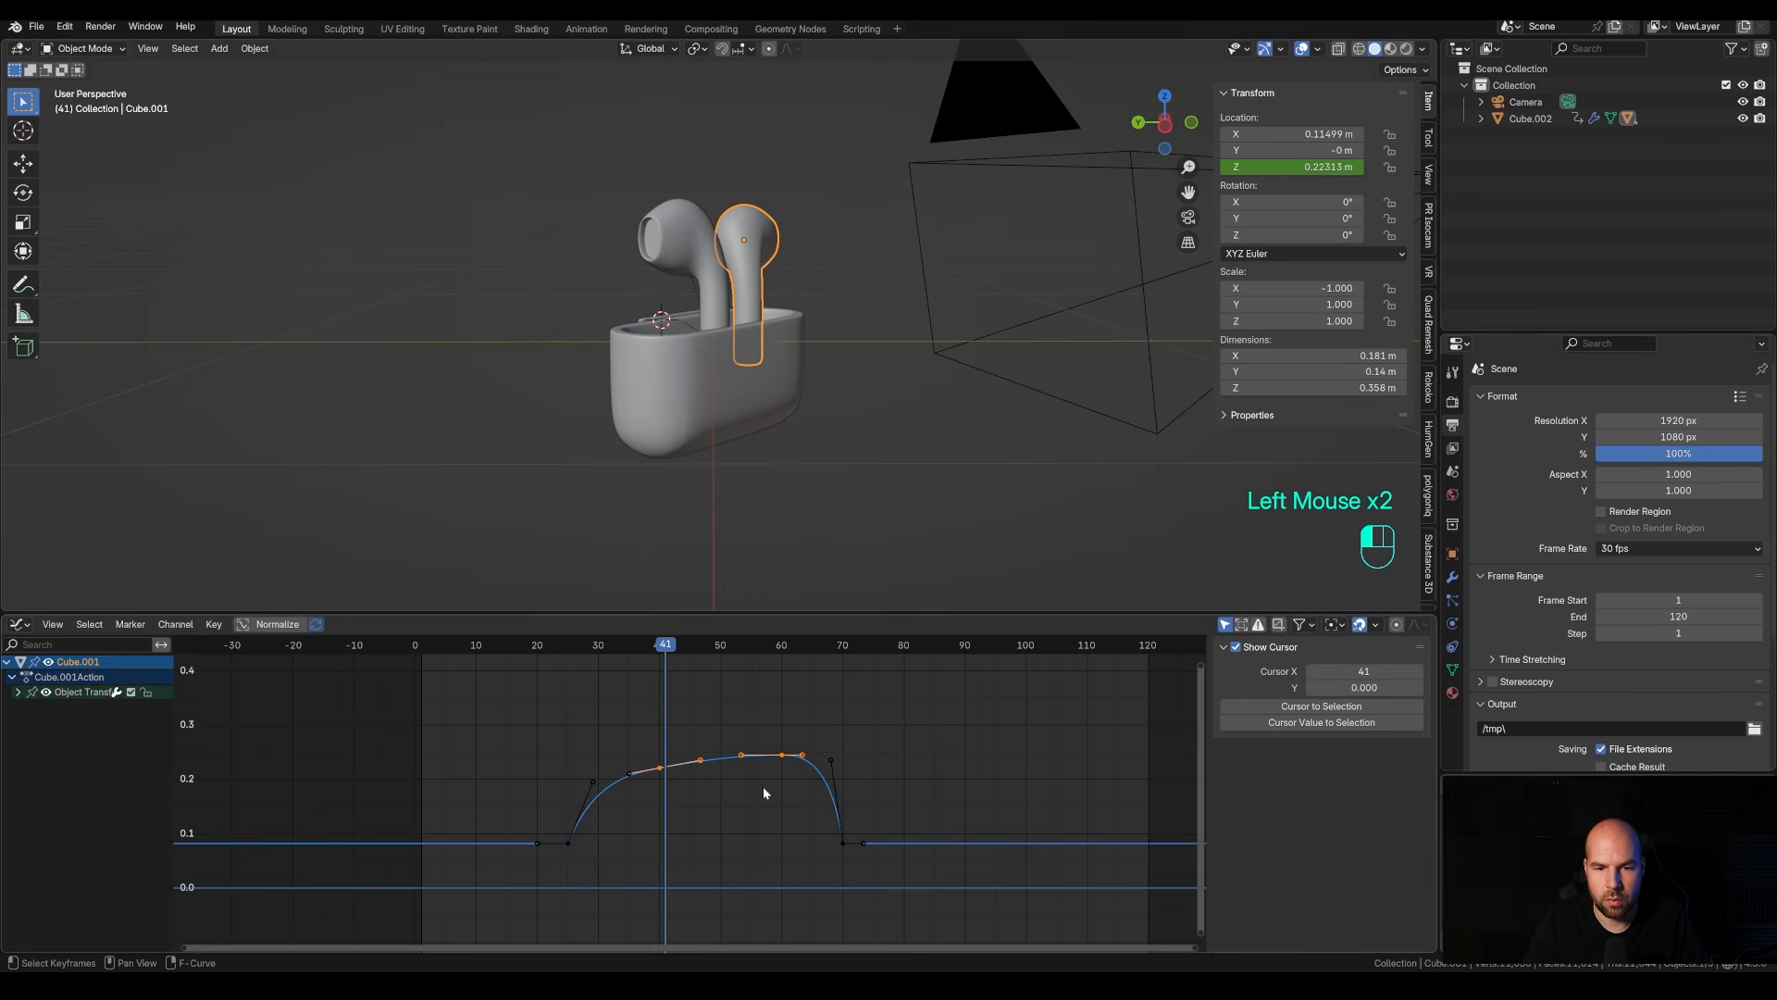
shift+click(629, 773)
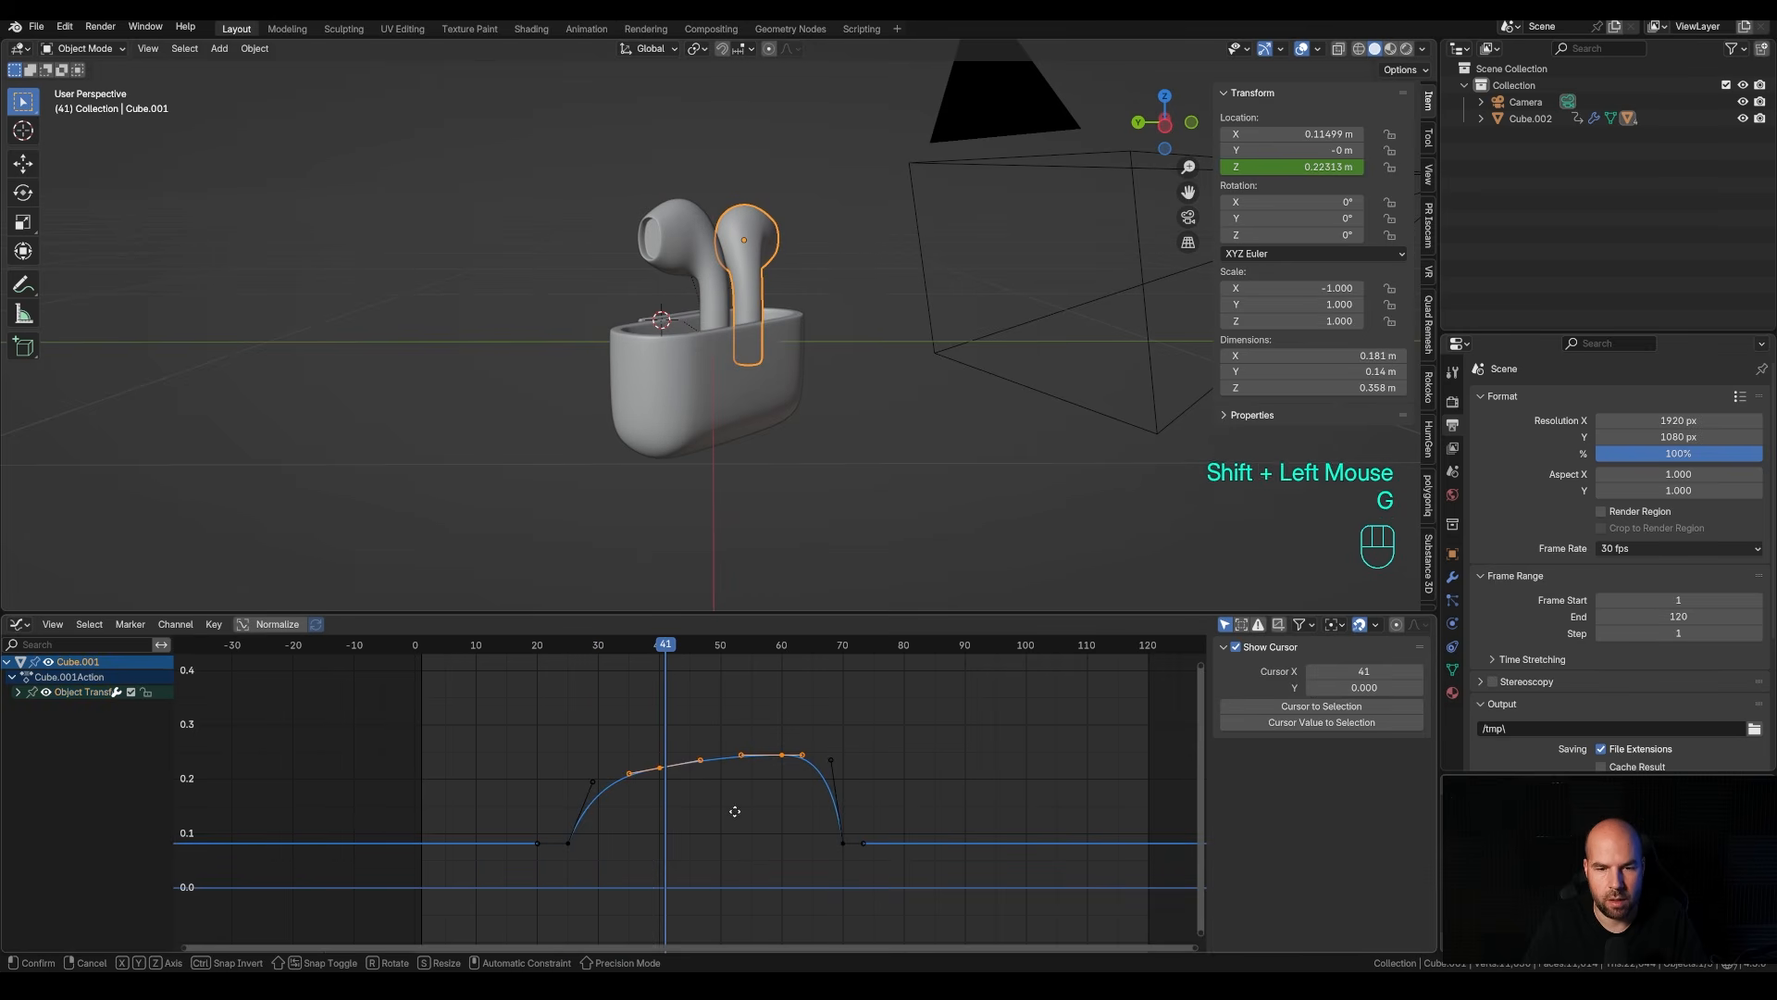
key(g)
key(y)
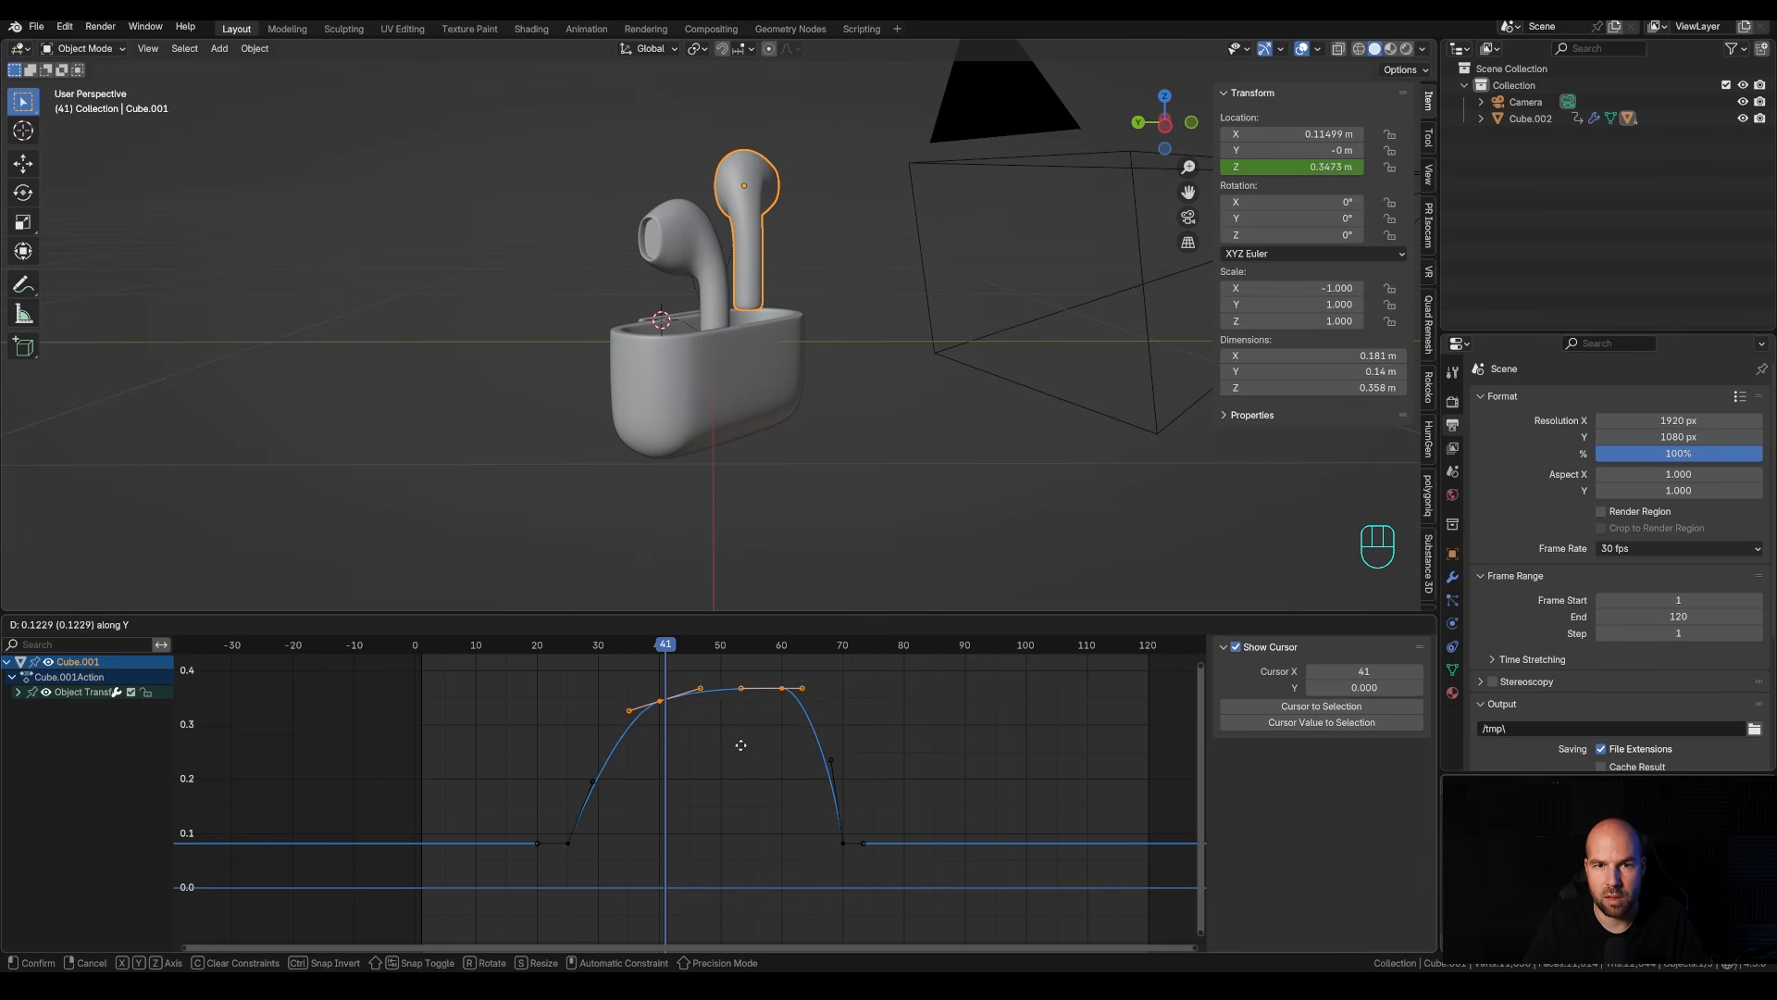
click(763, 738)
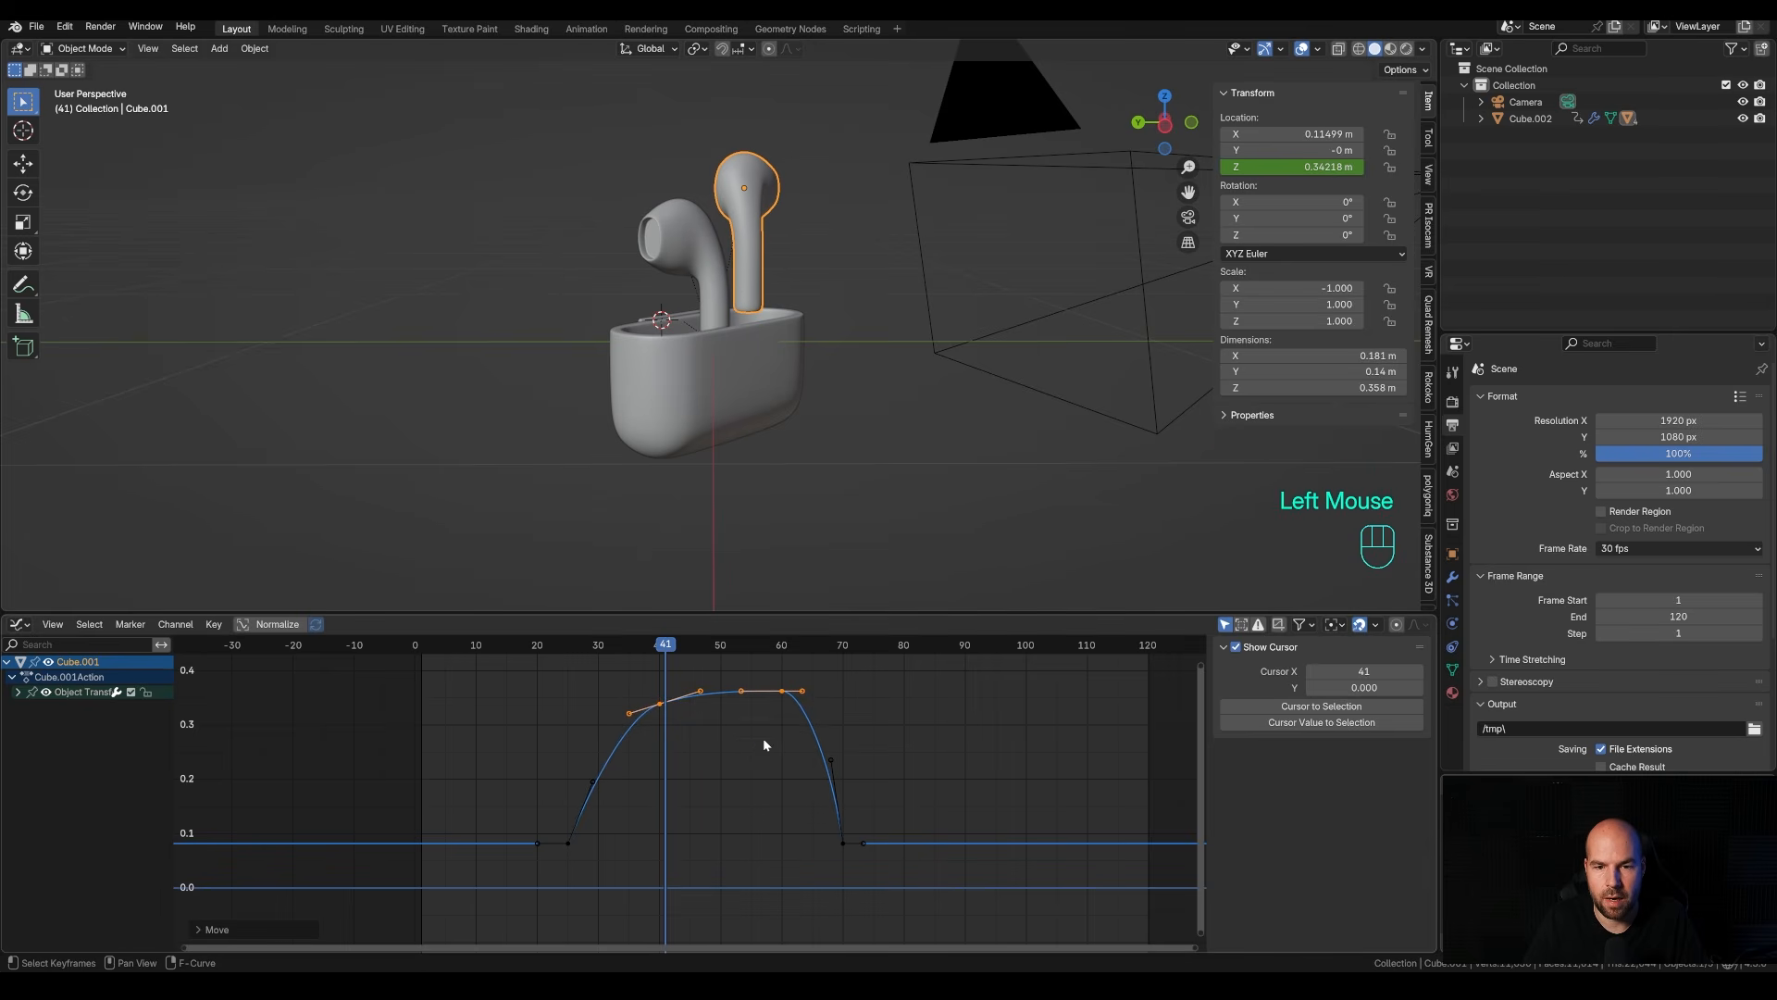
Raise the inner handles of the right earbud's keyframes at frames 25 and 70 to about 0.24 m and 0.32 m.
click(804, 691)
key(ctrl+z)
click(856, 742)
click(830, 759)
key(a)
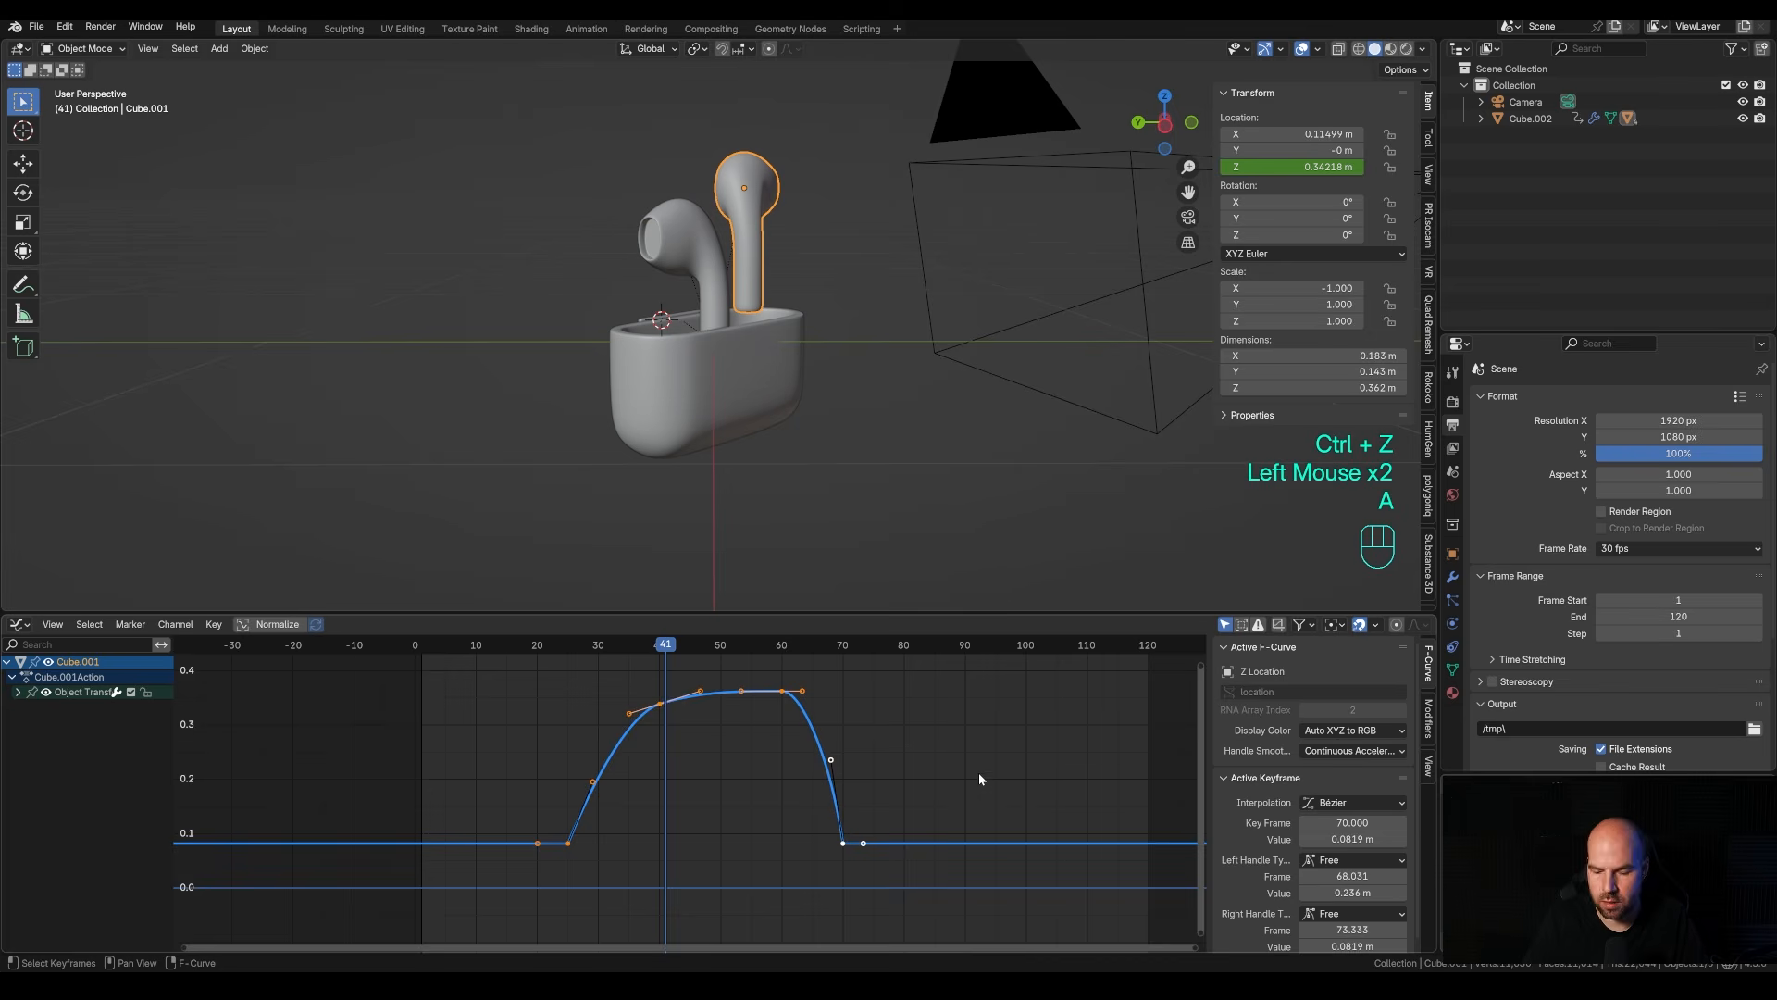
key(KP_Decimal)
scroll(979, 771, down, 2)
click(922, 792)
drag(916, 786, 925, 779)
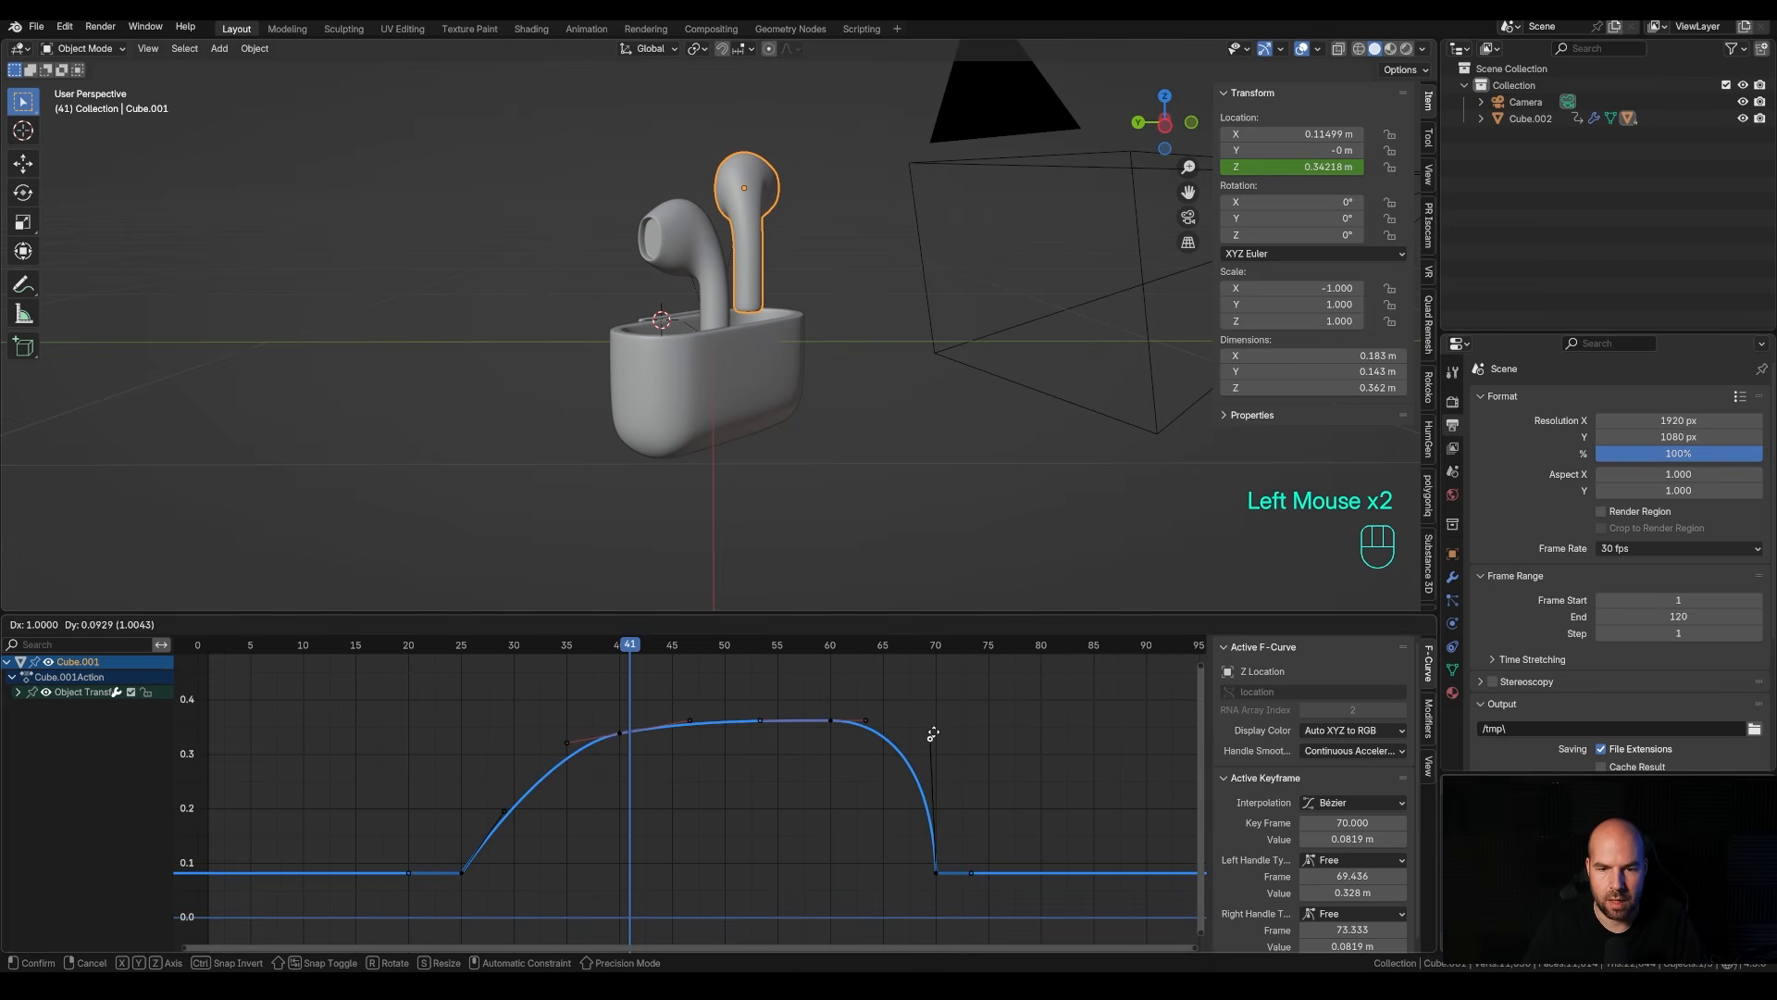
drag(935, 738, 935, 738)
drag(503, 811, 497, 781)
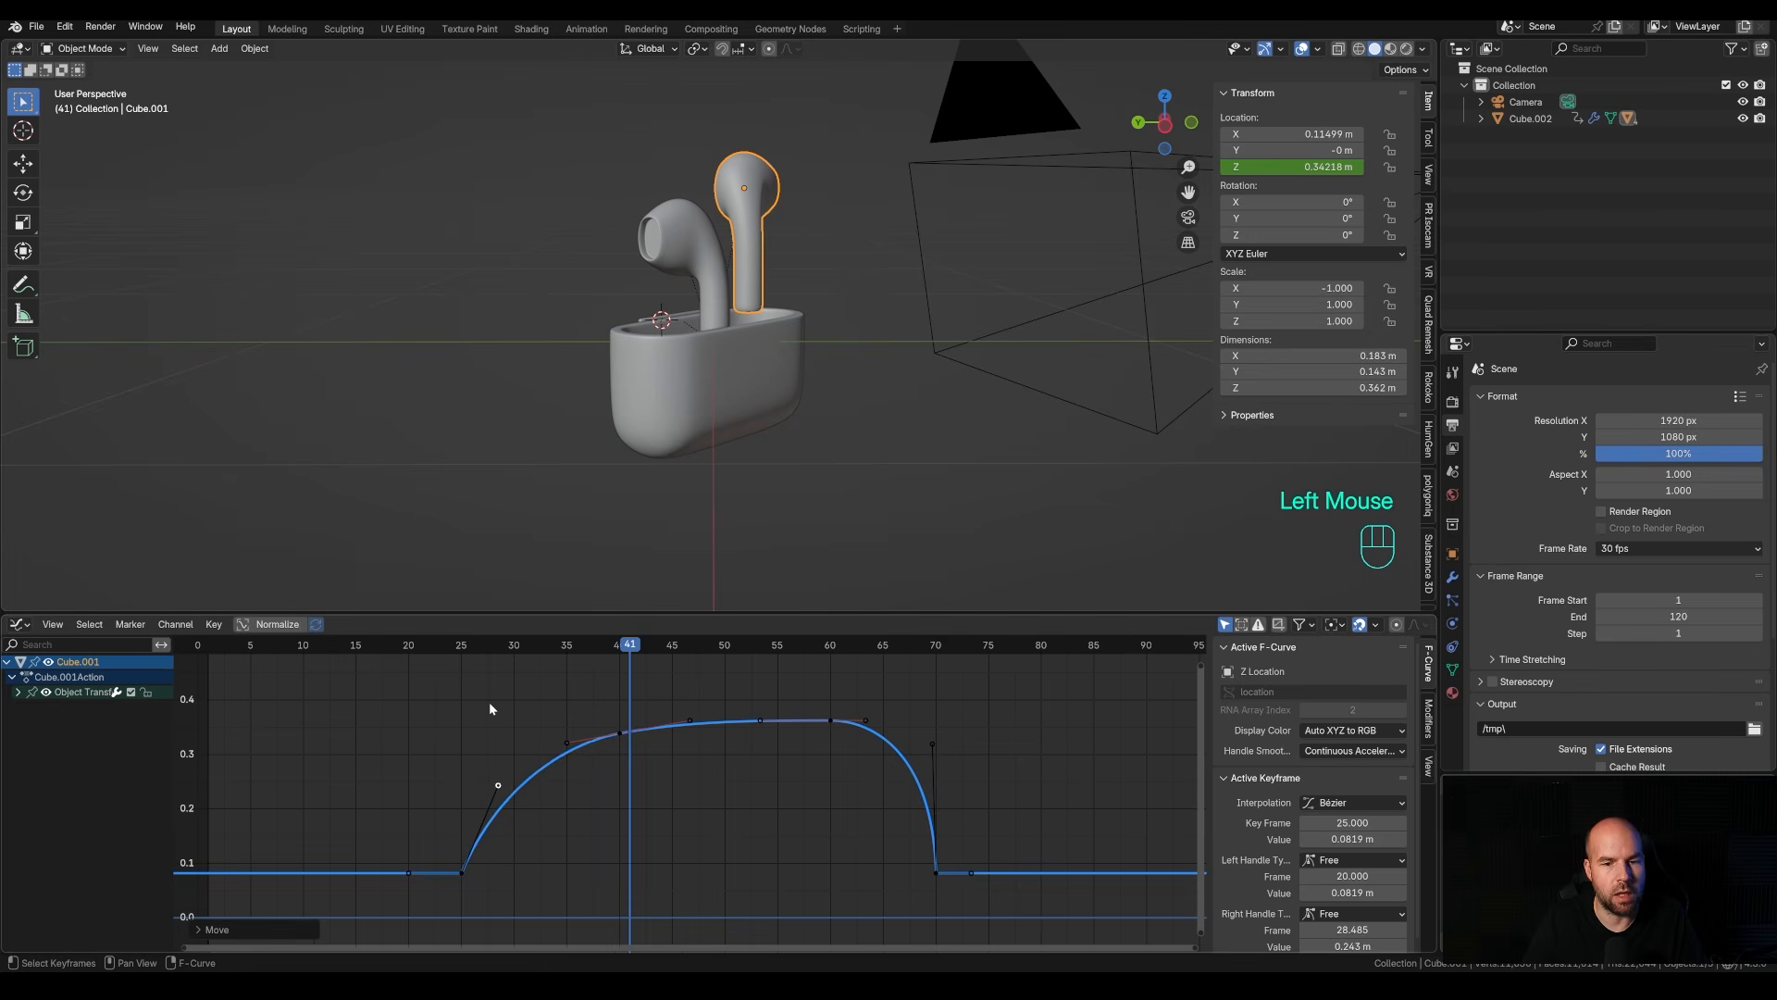
Play back the animation from frame 2 and view the earbuds' motion through the camera.
scroll(489, 702, down, 2)
shift+middle_drag(658, 665, 561, 662)
scroll(561, 662, down, 3)
click(347, 646)
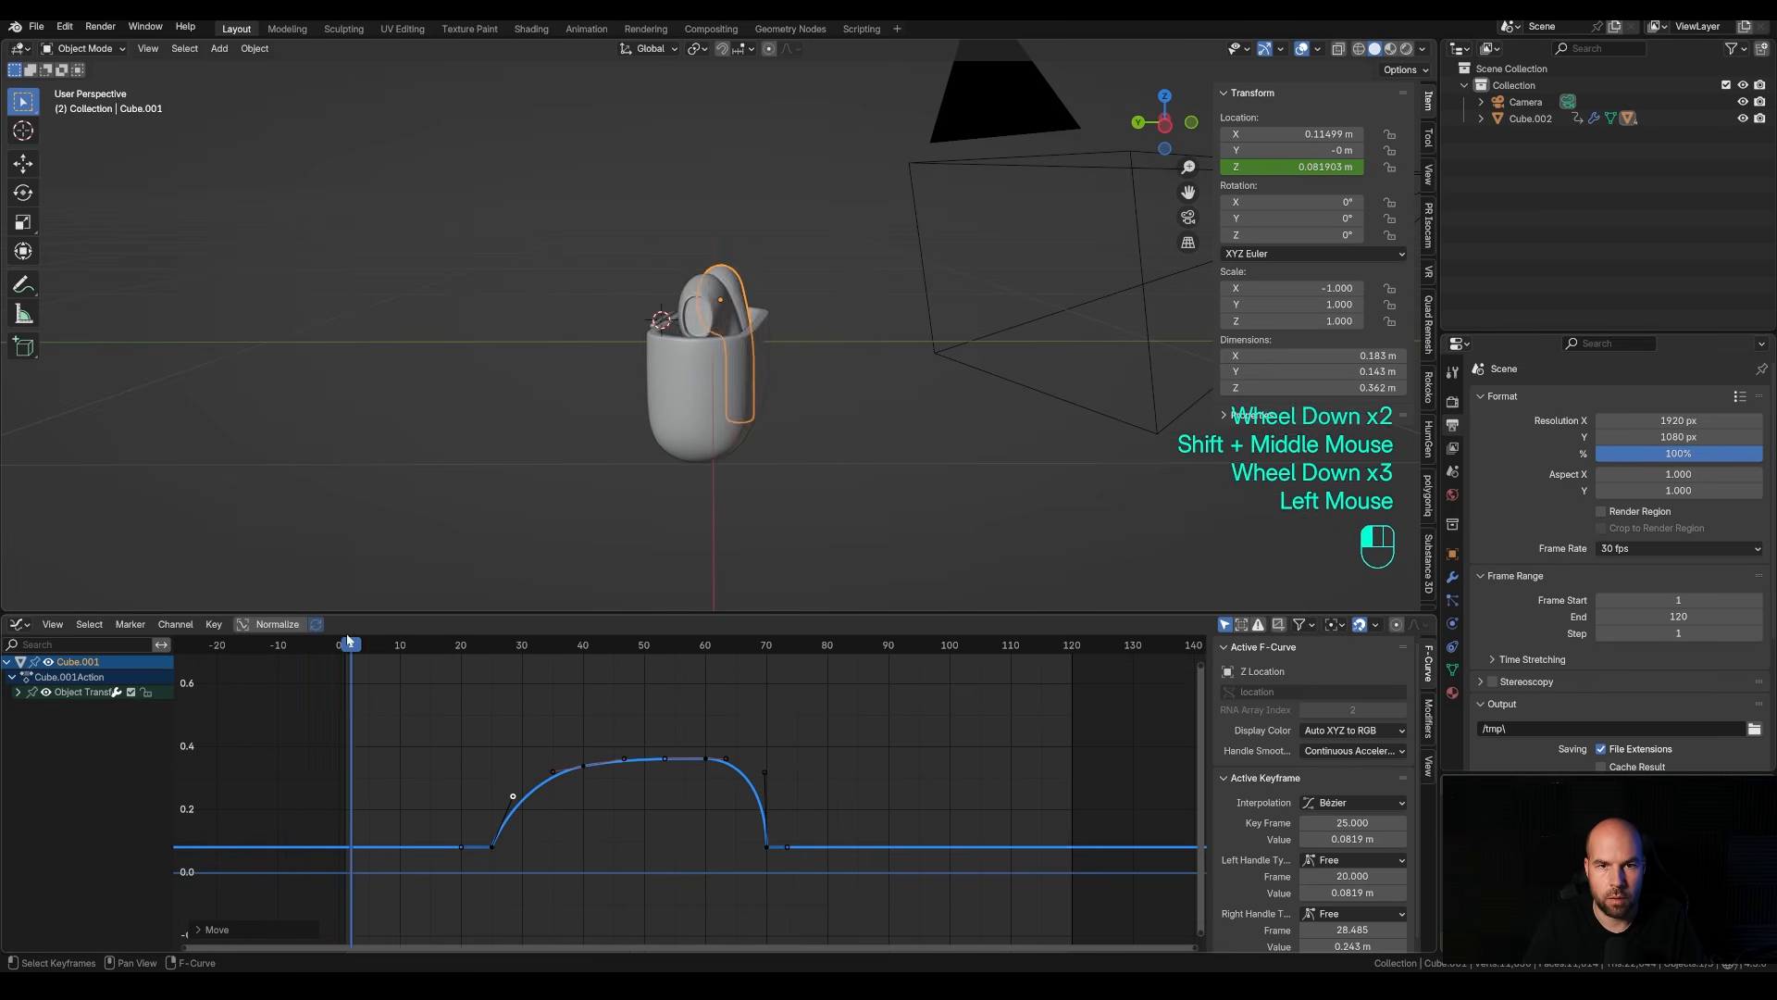
key(space)
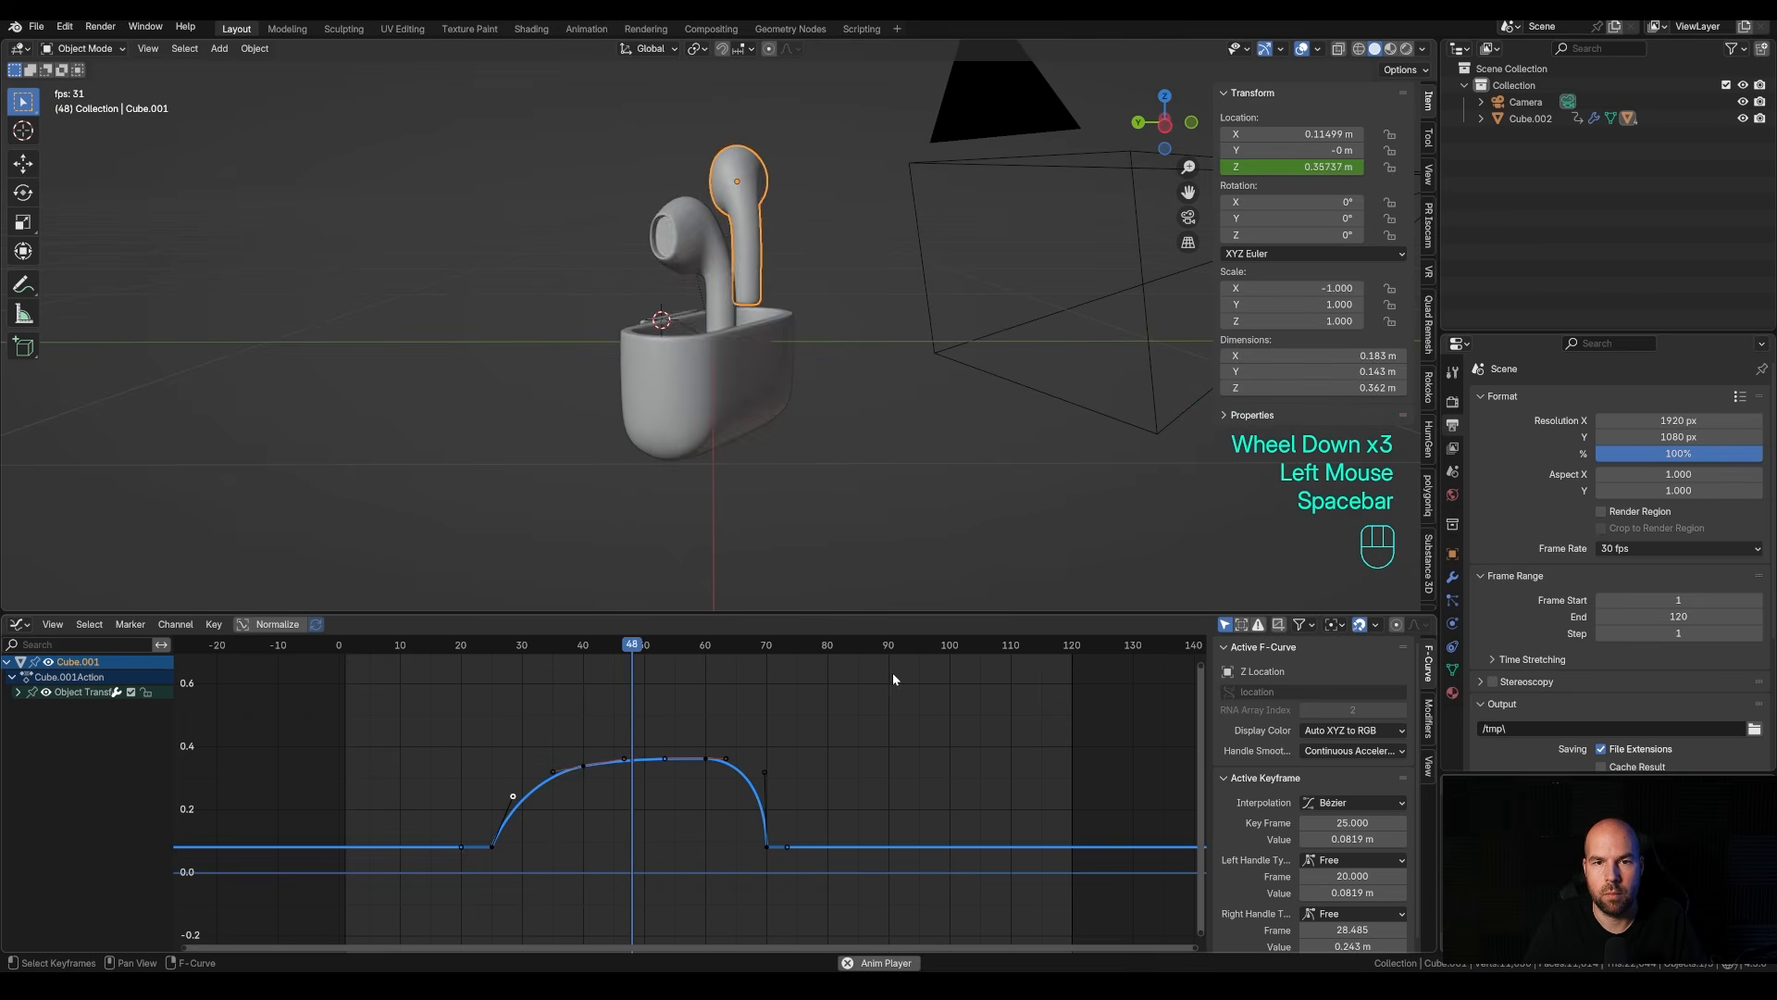
key(KP_0)
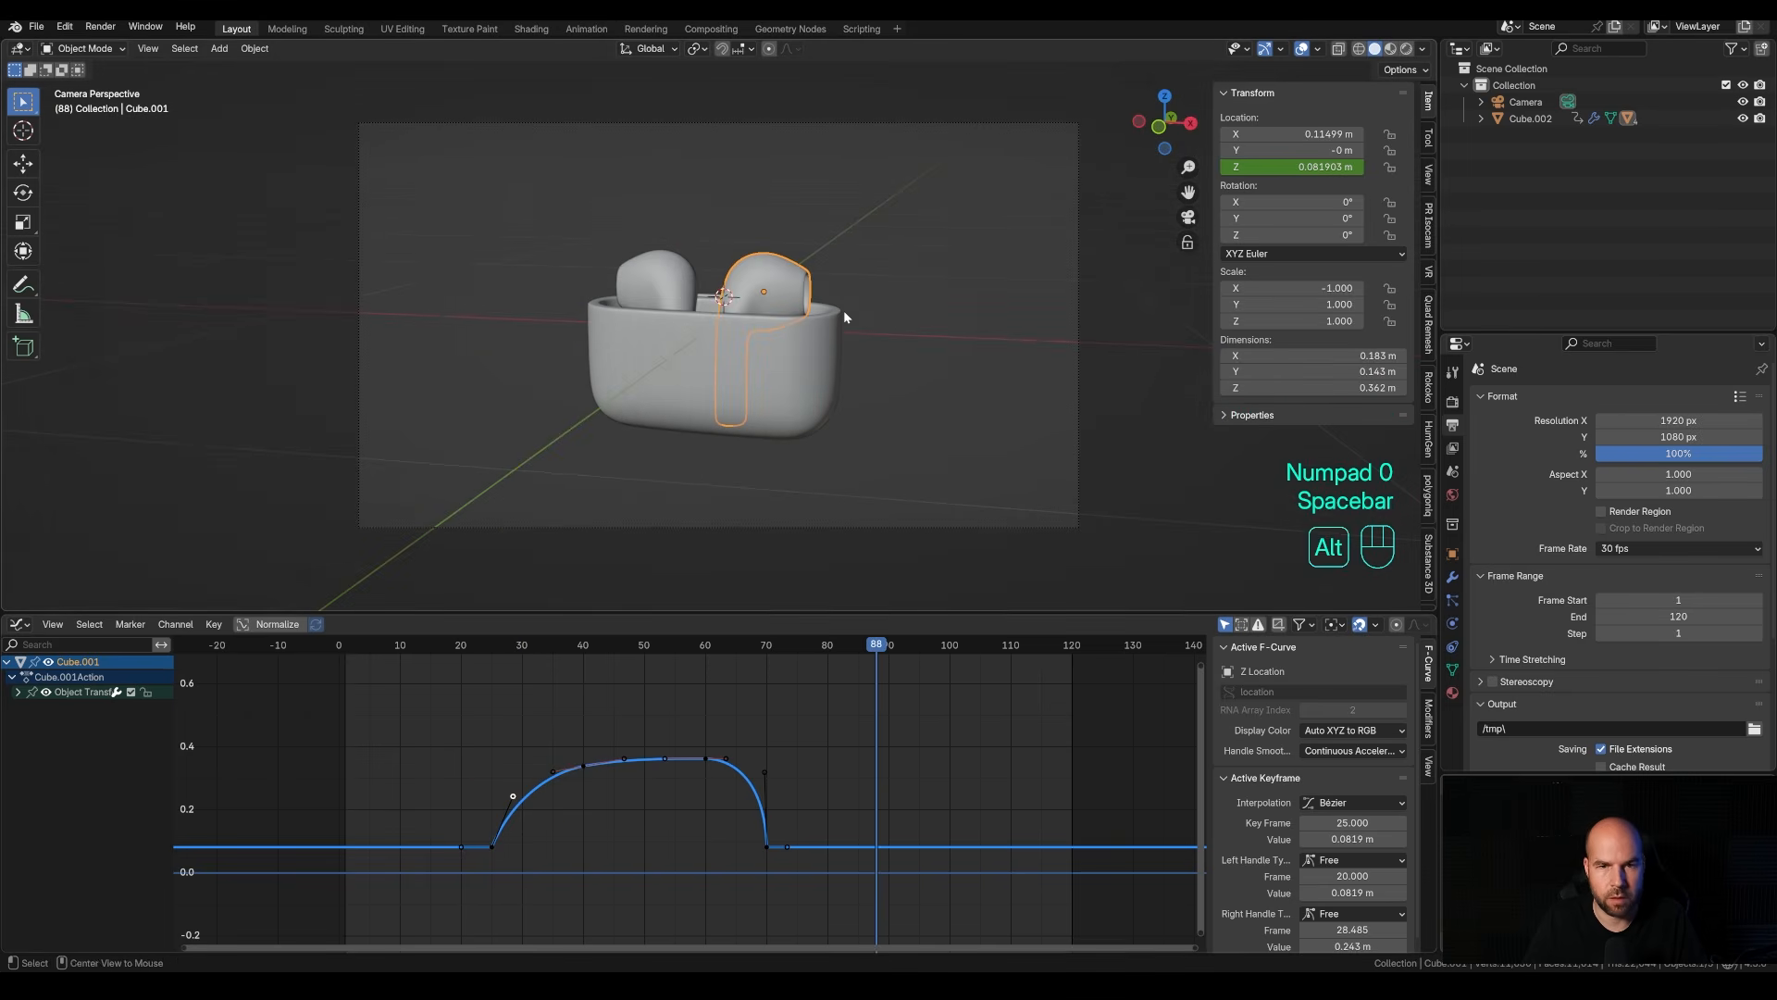
Unhide the case lid and play back the full animation from the start in camera view.
key(alt+h)
drag(472, 645, 339, 645)
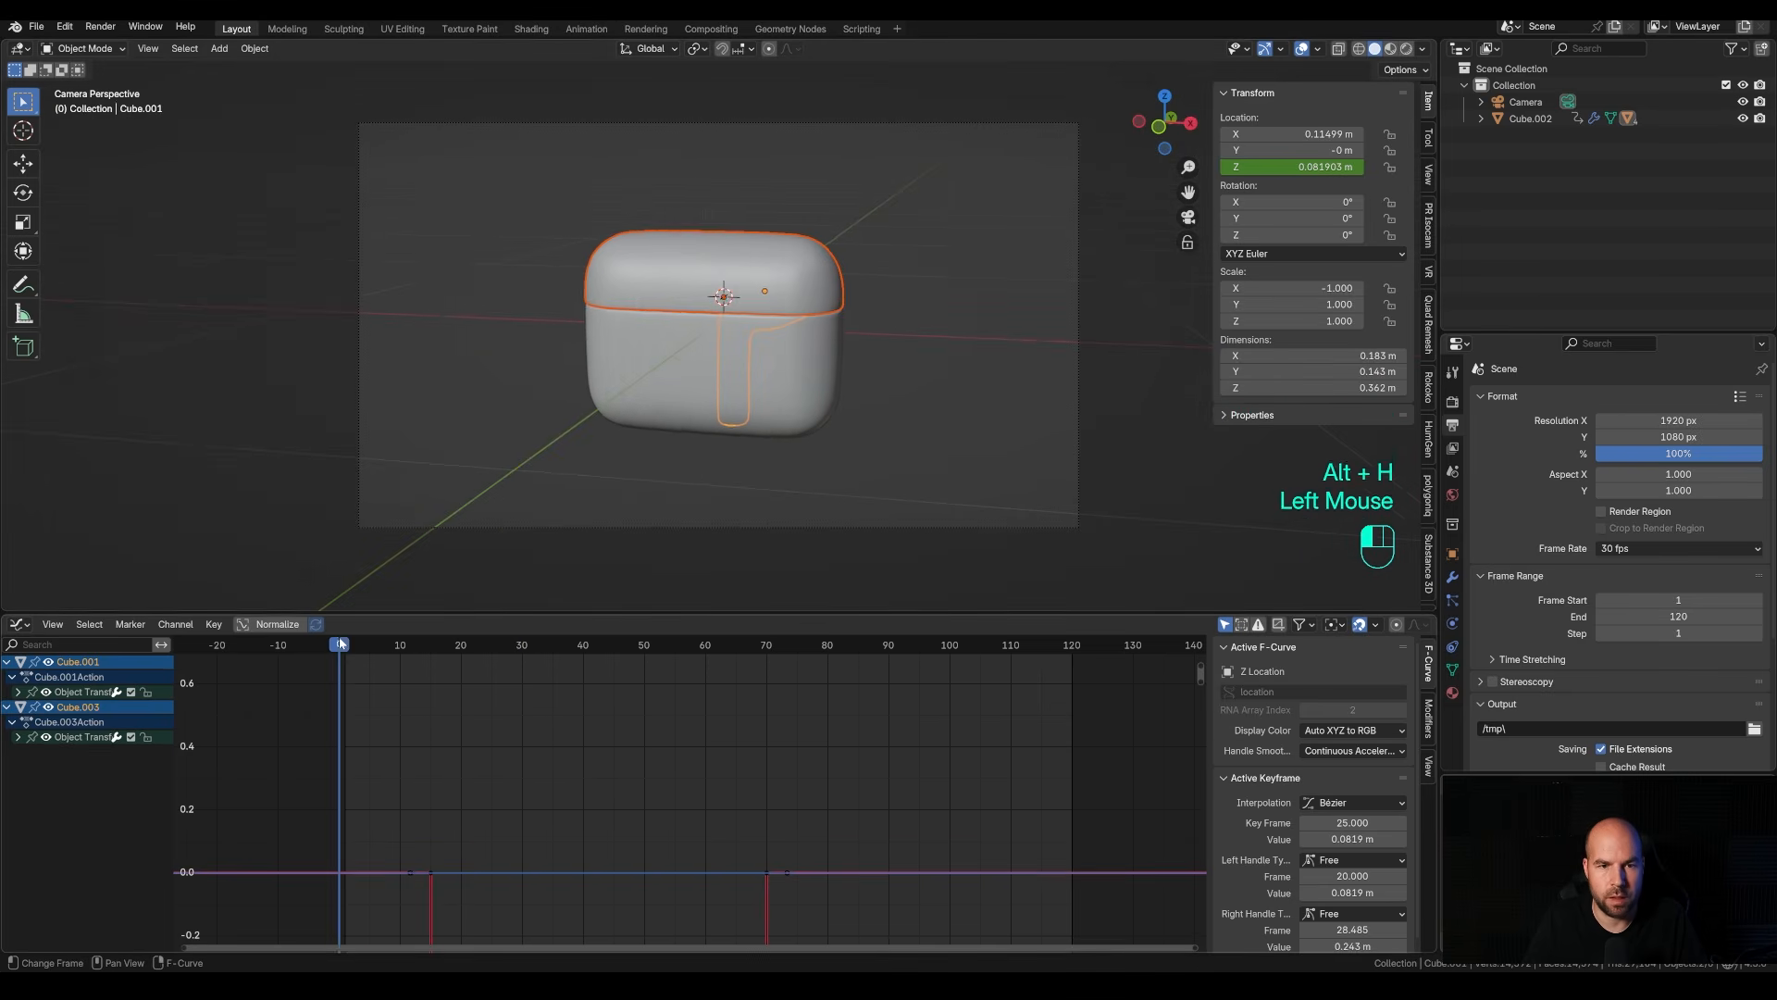
key(space)
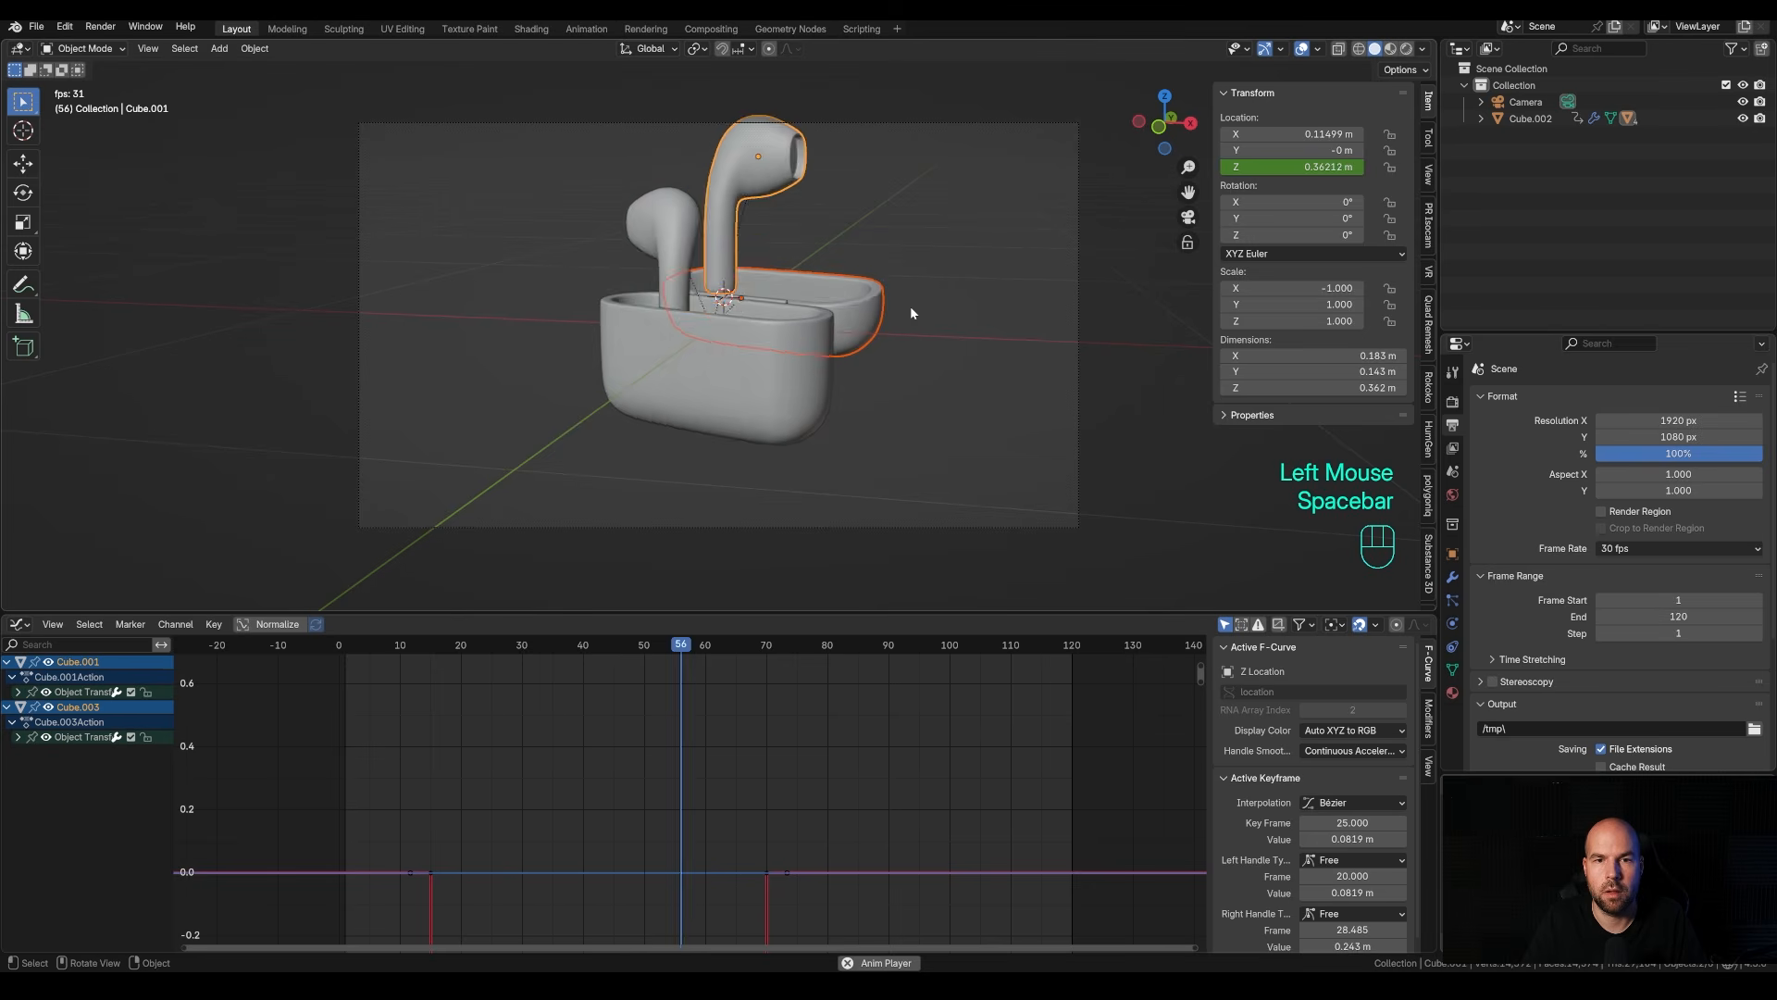
scroll(909, 309, down, 2)
scroll(840, 345, up, 3)
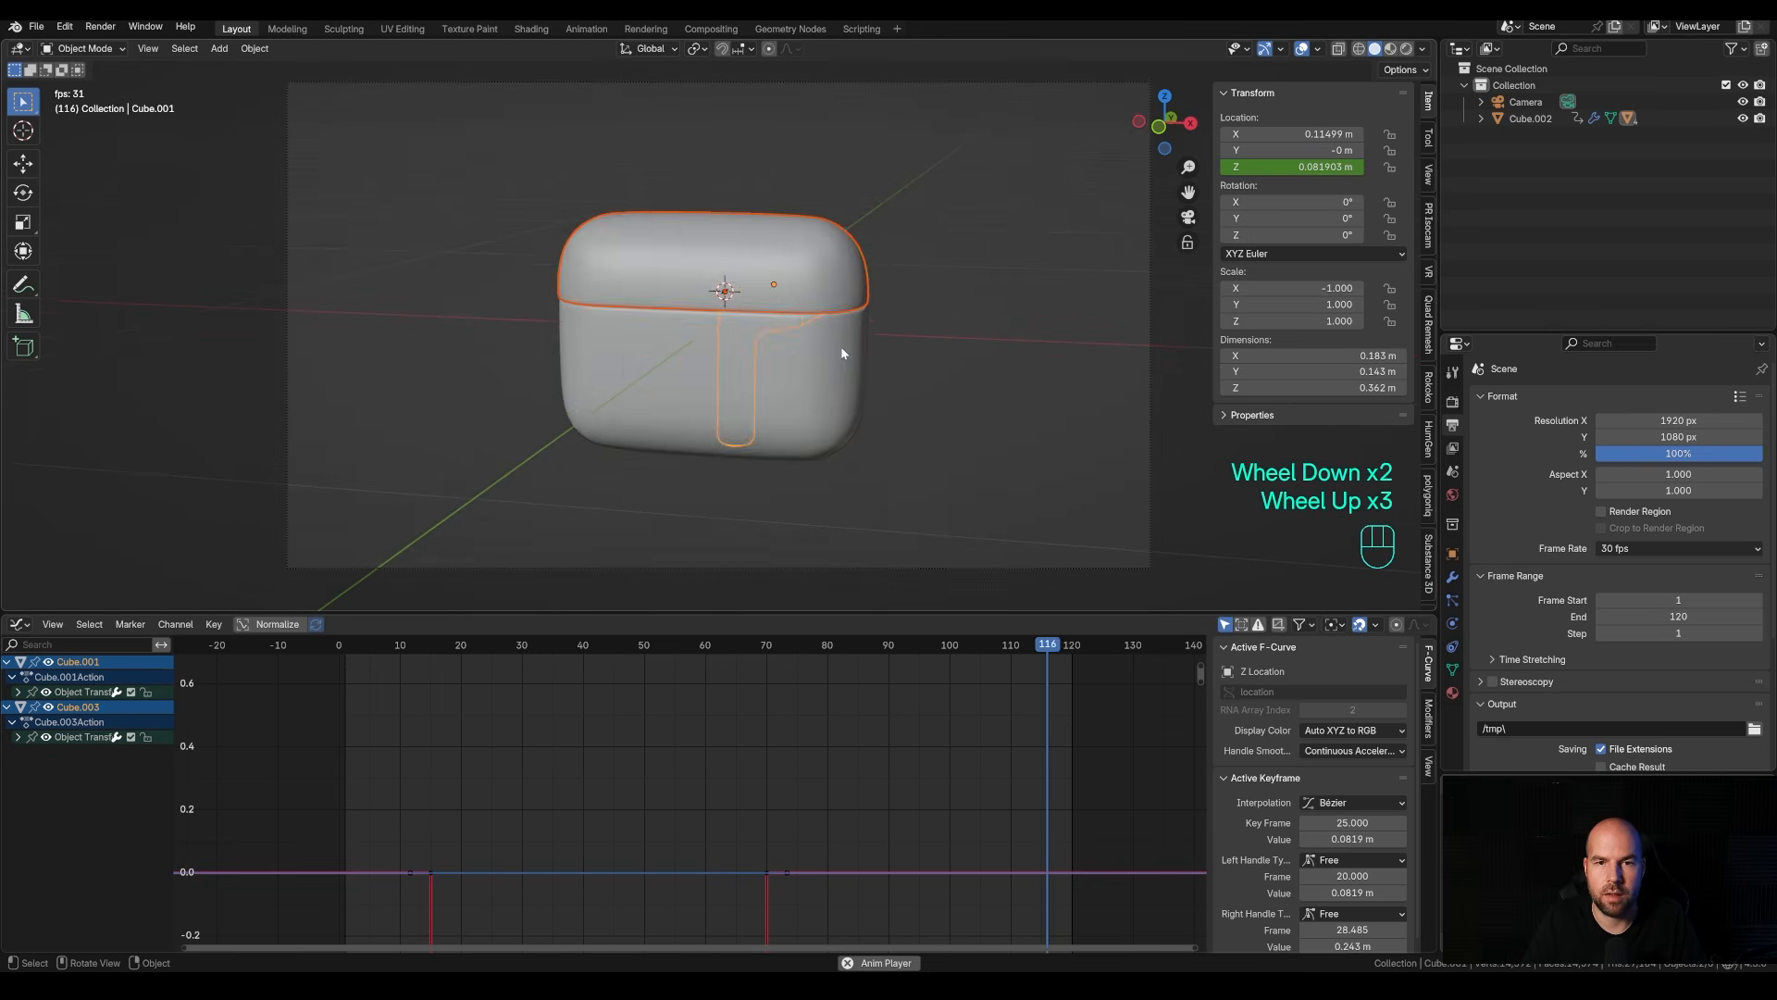
shift+middle_drag(841, 346, 813, 353)
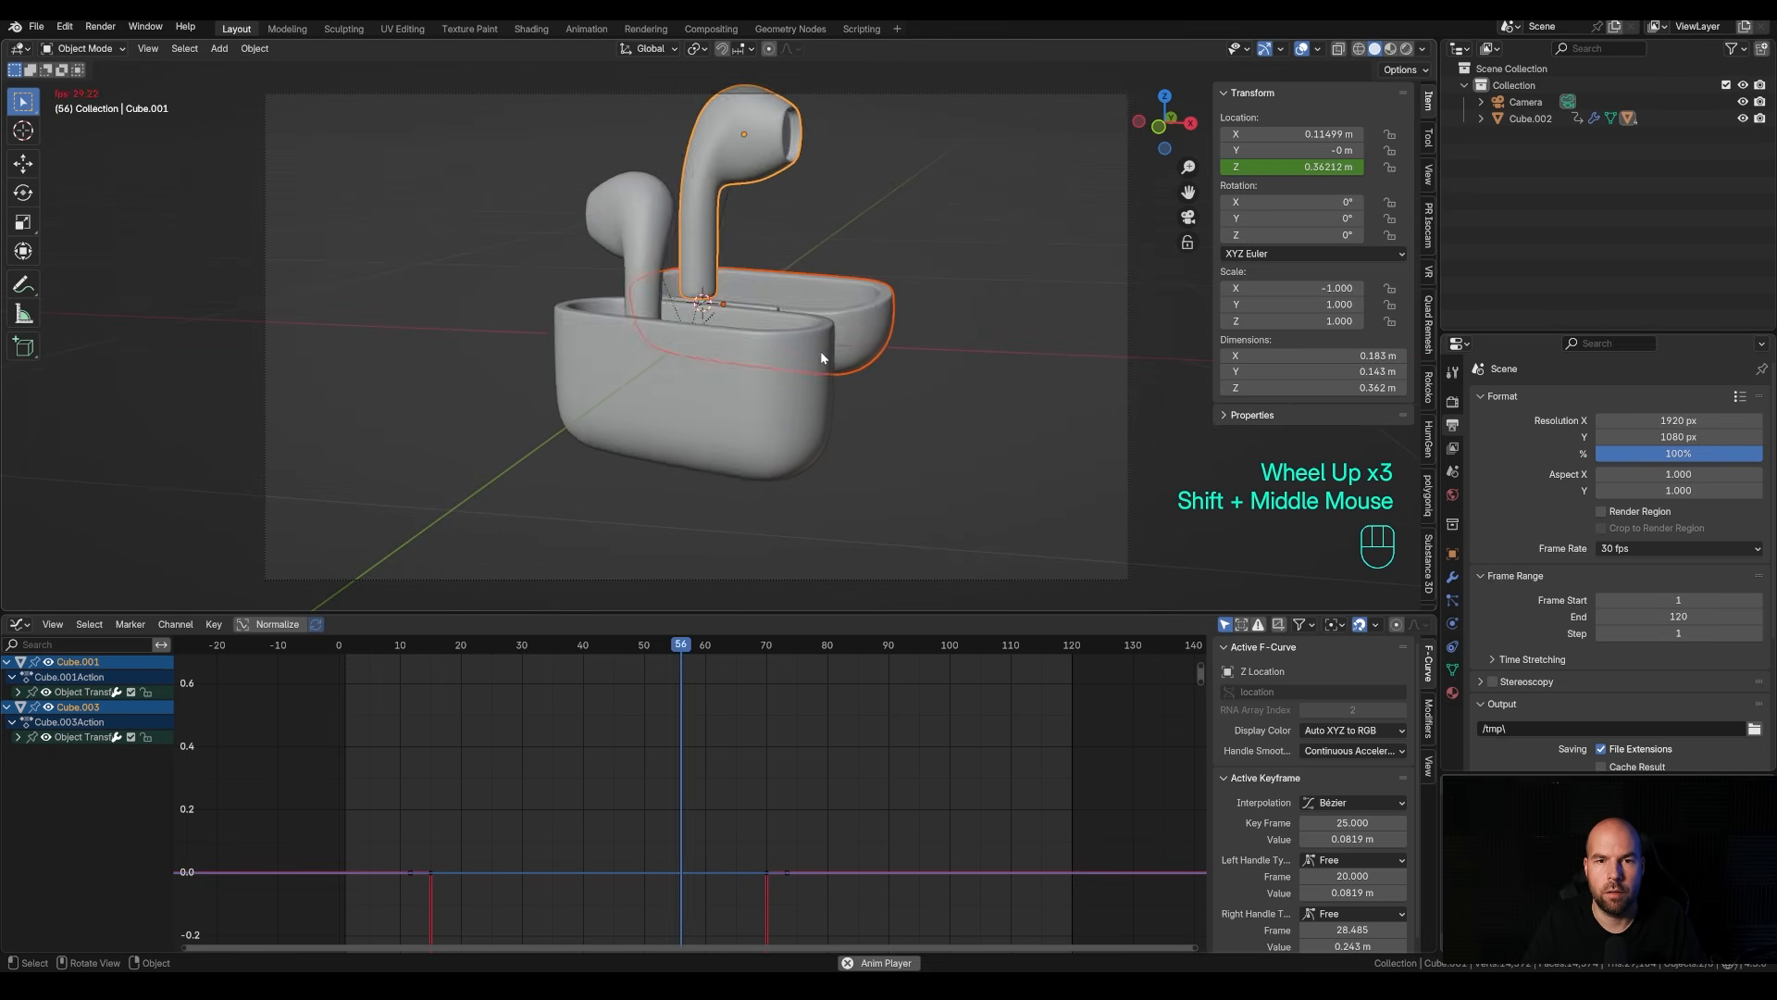
Shift all of the right earbud's keyframes 5 frames earlier and play back the result.
mouse_move(589, 648)
mouse_down()
mouse_move(430, 646)
mouse_move(583, 648)
mouse_up()
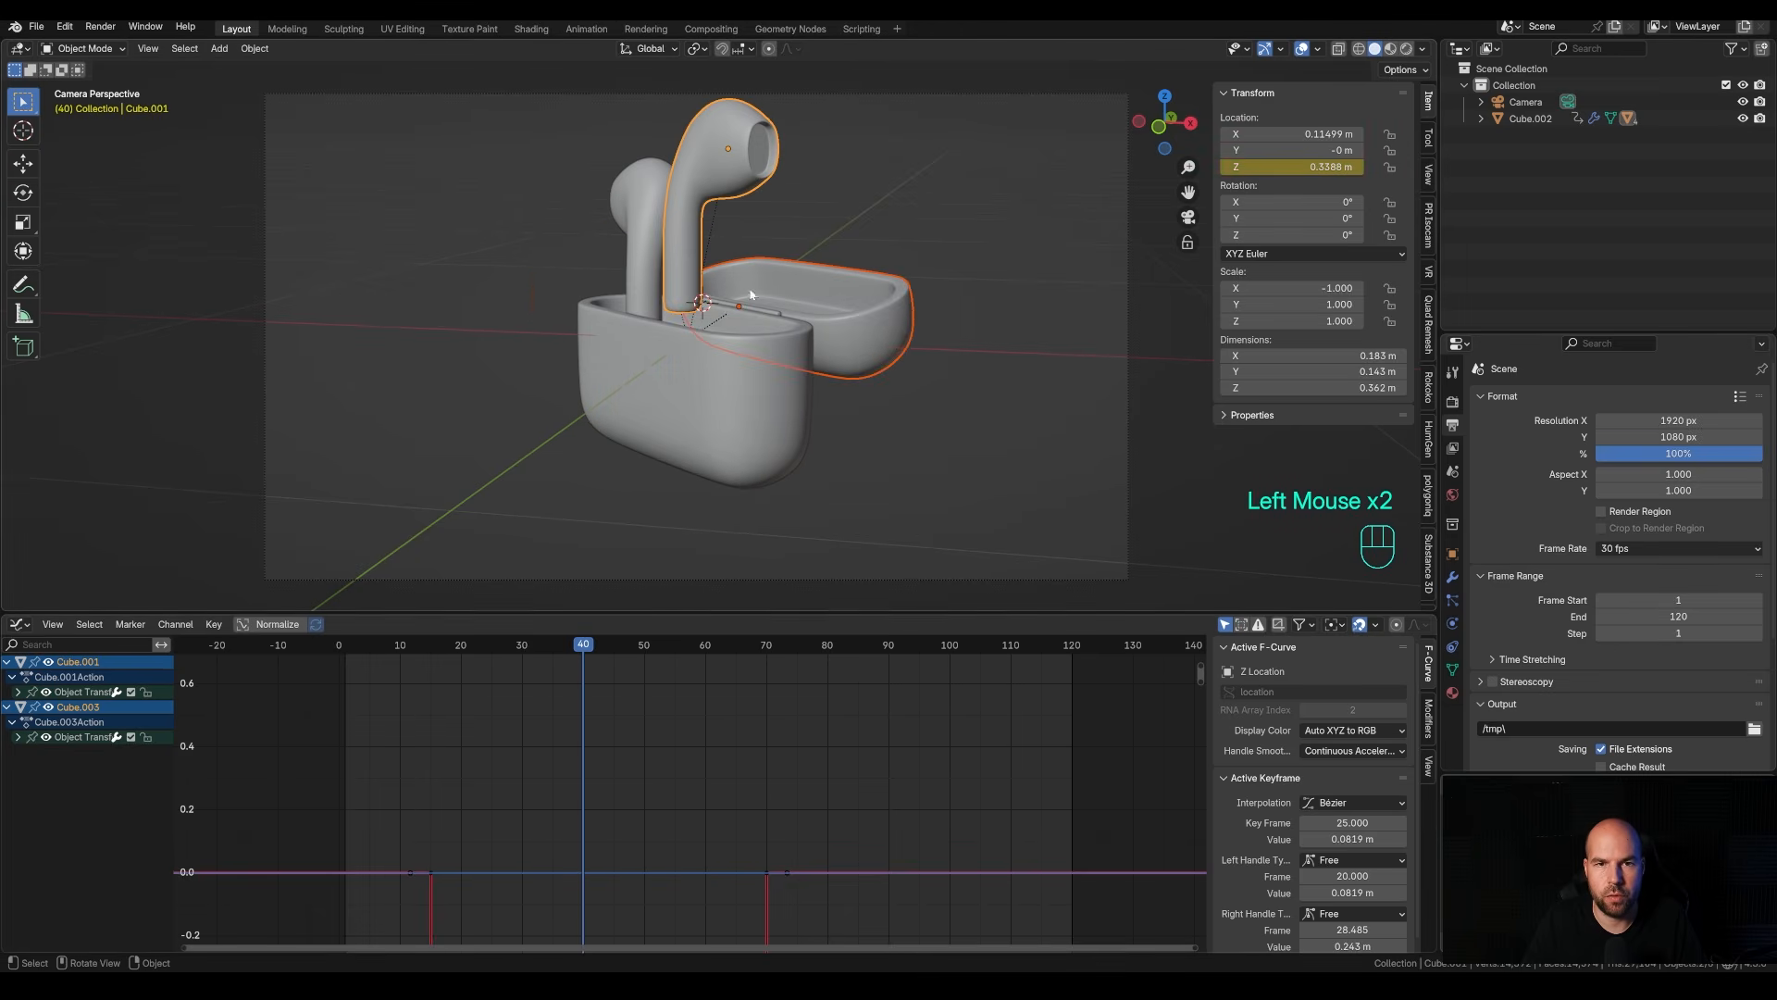
click(696, 161)
drag(431, 709, 814, 881)
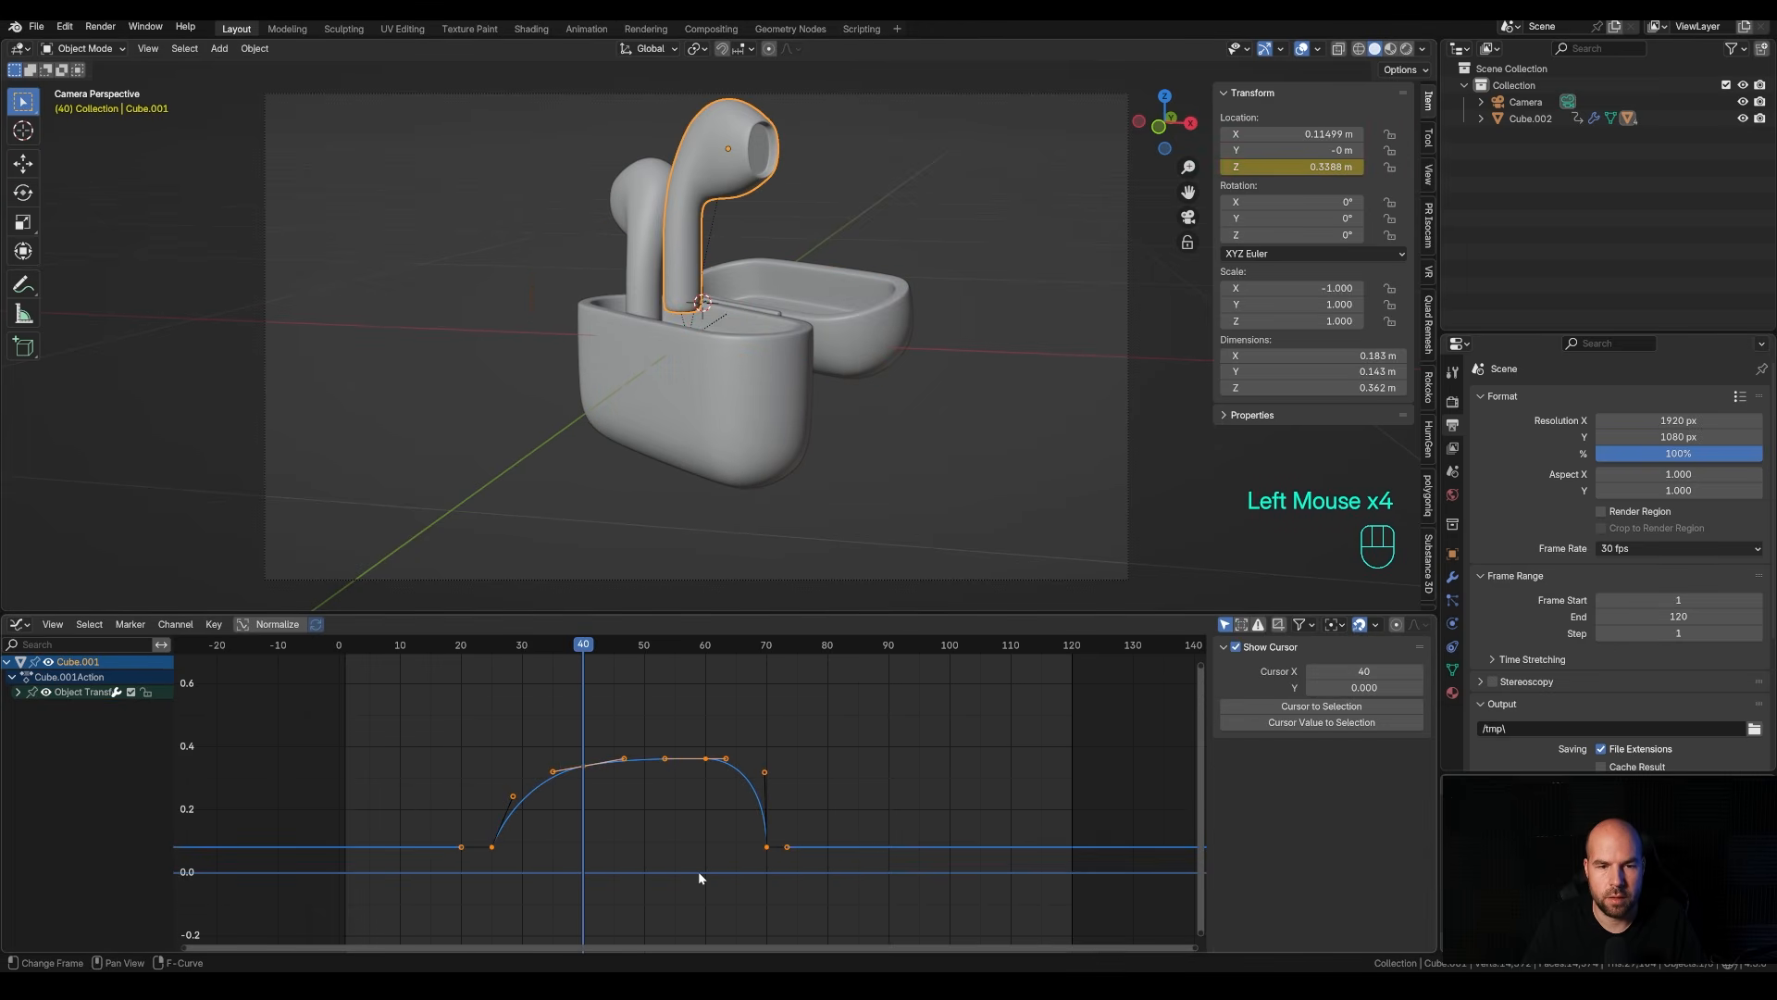
key(g)
key(x)
click(668, 872)
drag(435, 653, 322, 652)
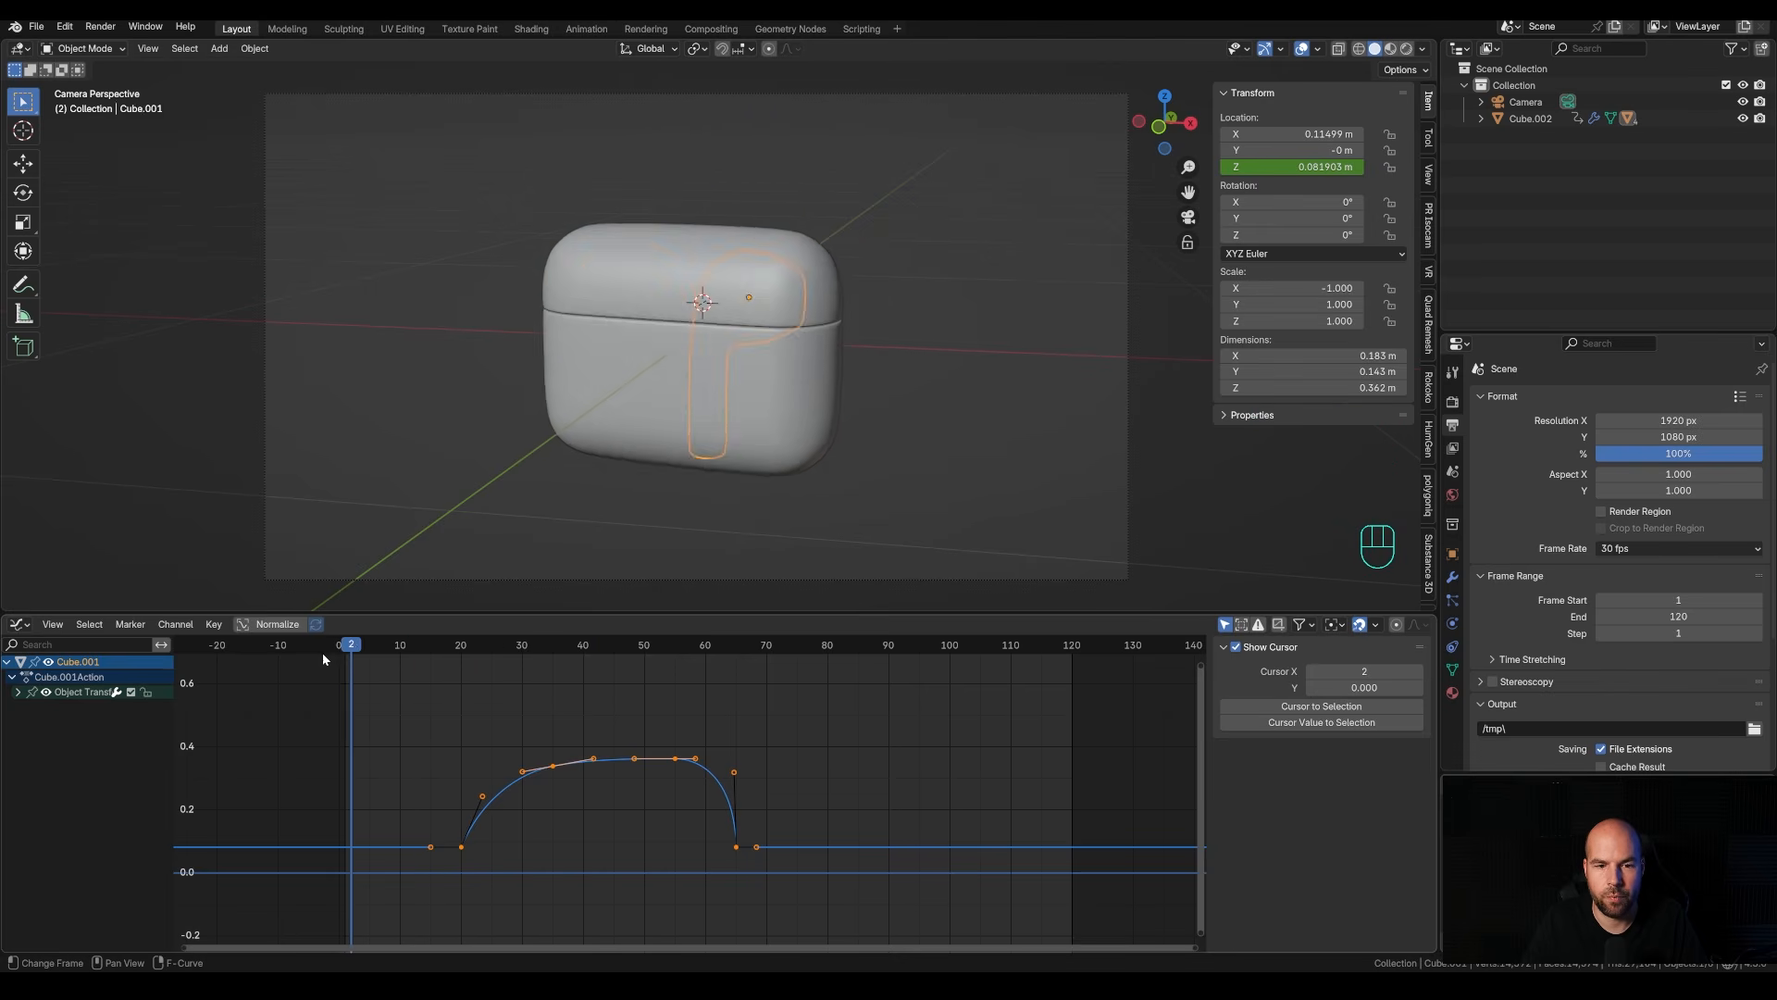
key(space)
Raise the outgoing handle of the case's Z rotation keyframe at frame 8 to about 300° and lengthen the frame 30 keyframe's outgoing handle.
click(696, 407)
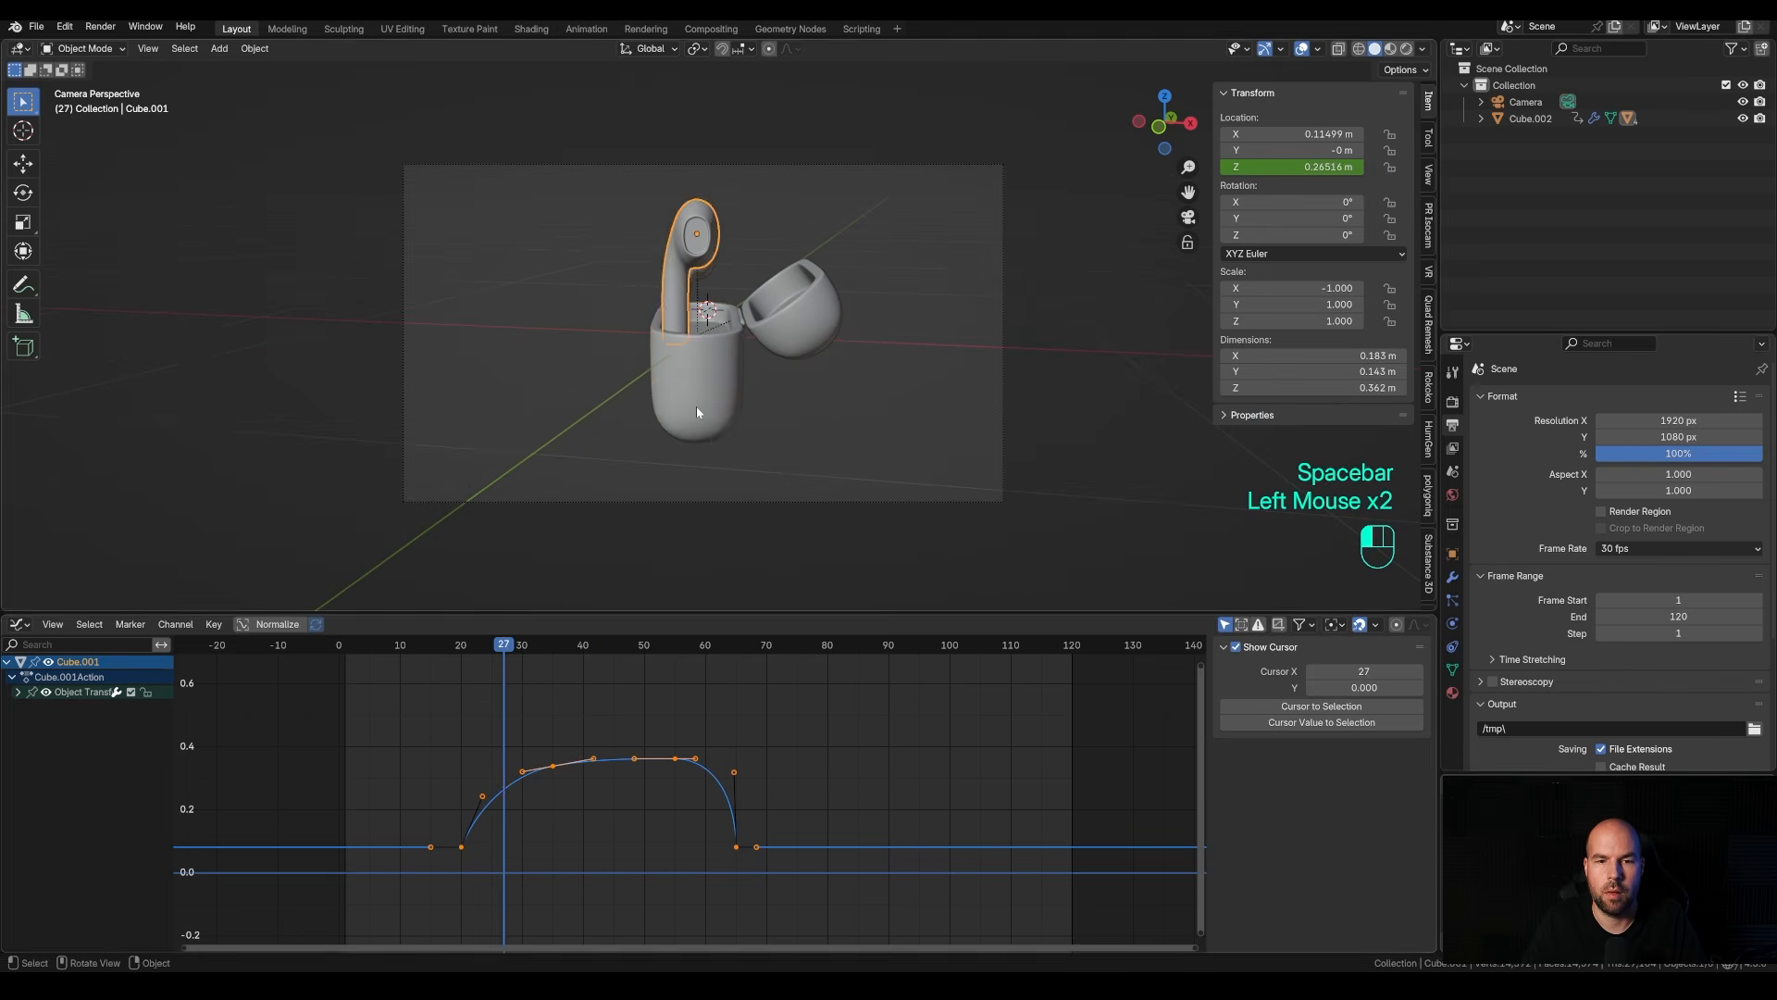
key(a)
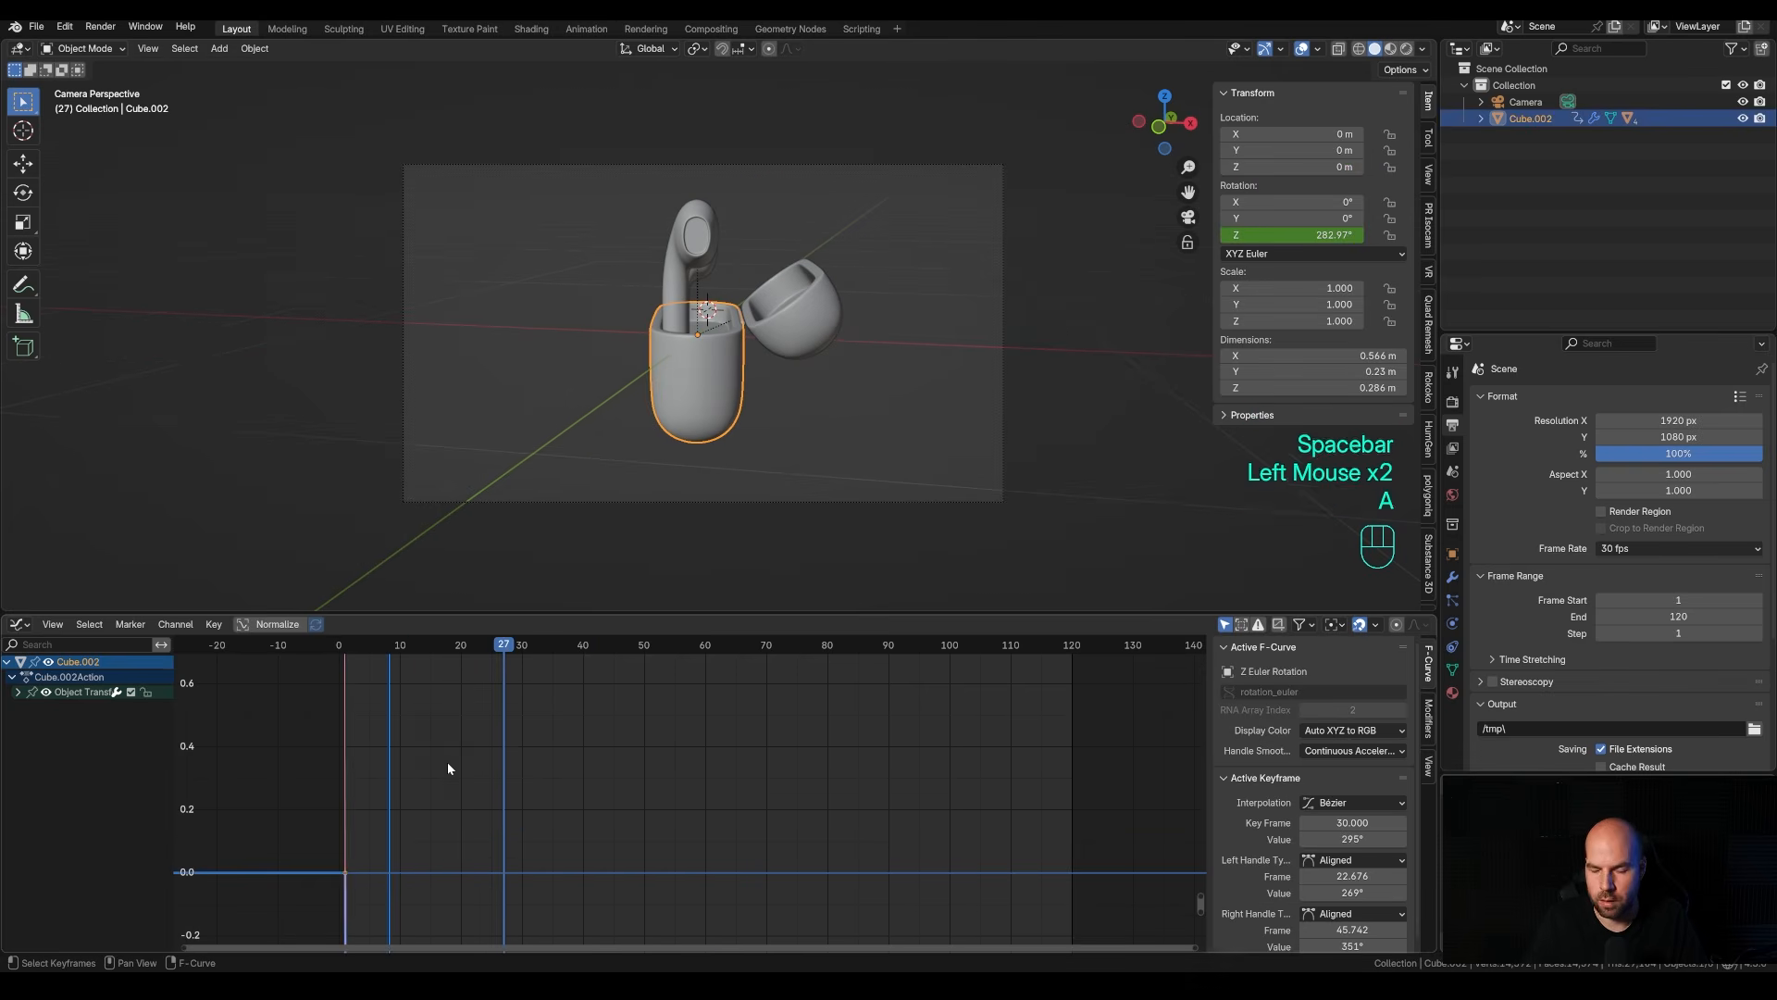
key(KP_Decimal)
key(KP_0)
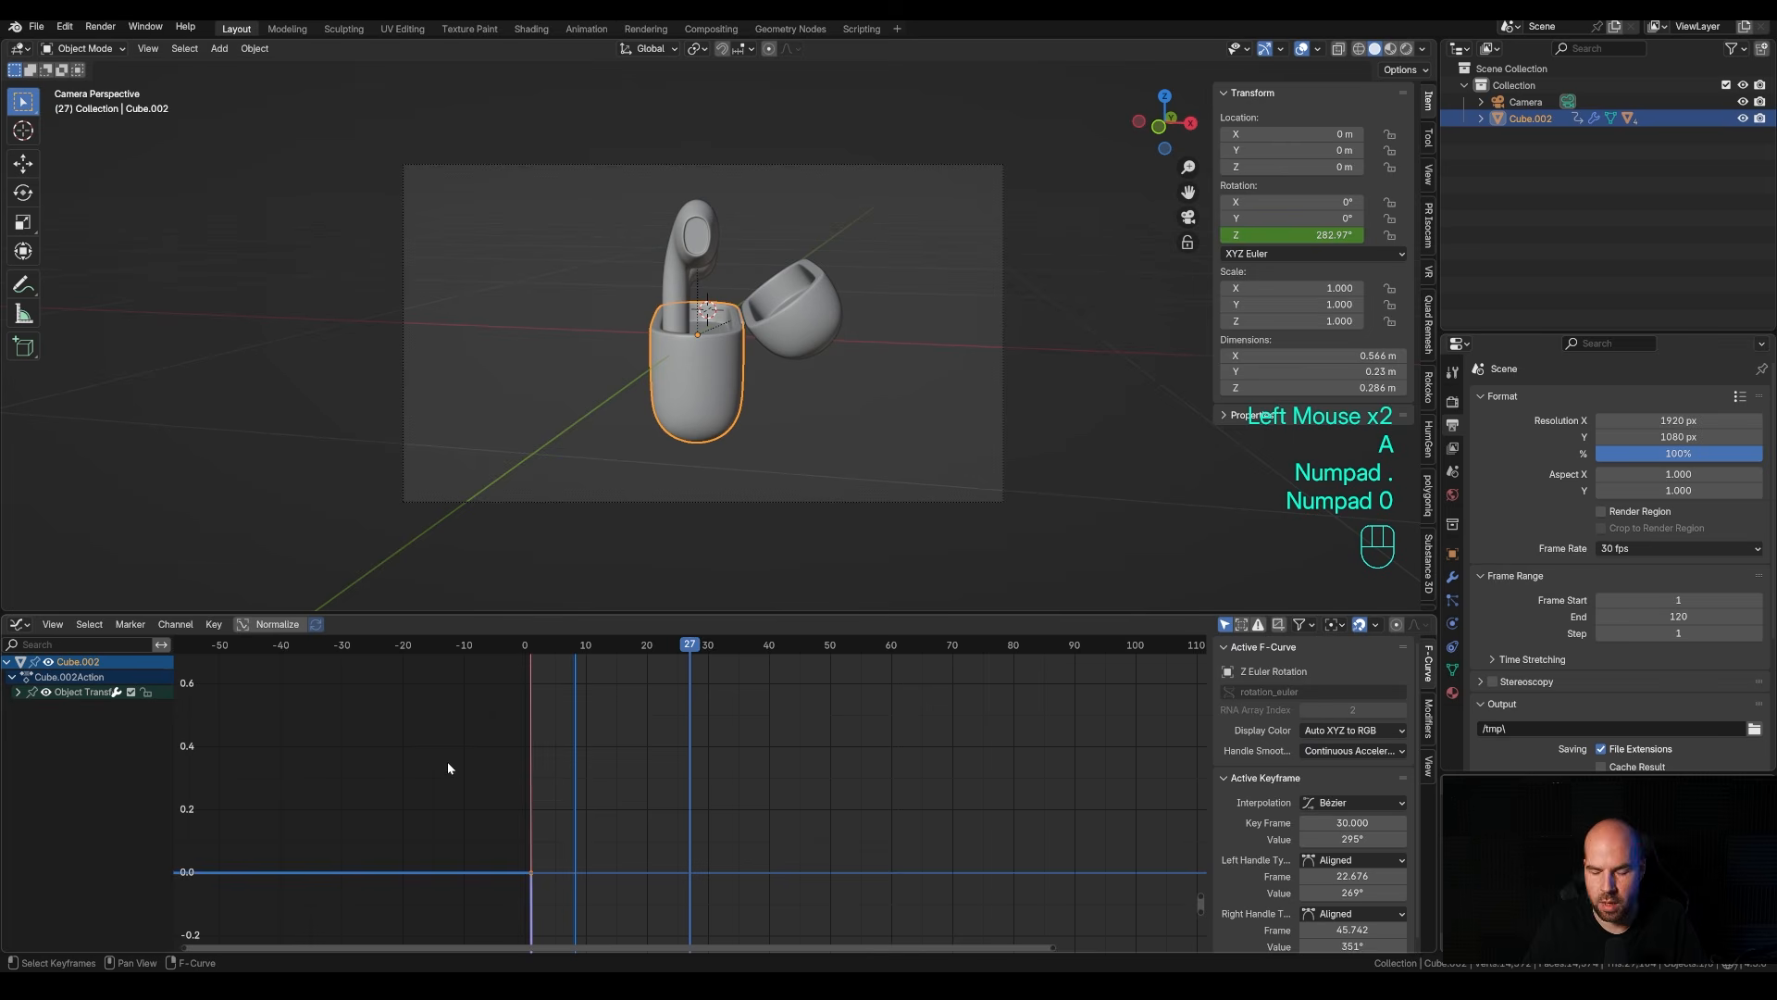
key(KP_Decimal)
double_click(266, 779)
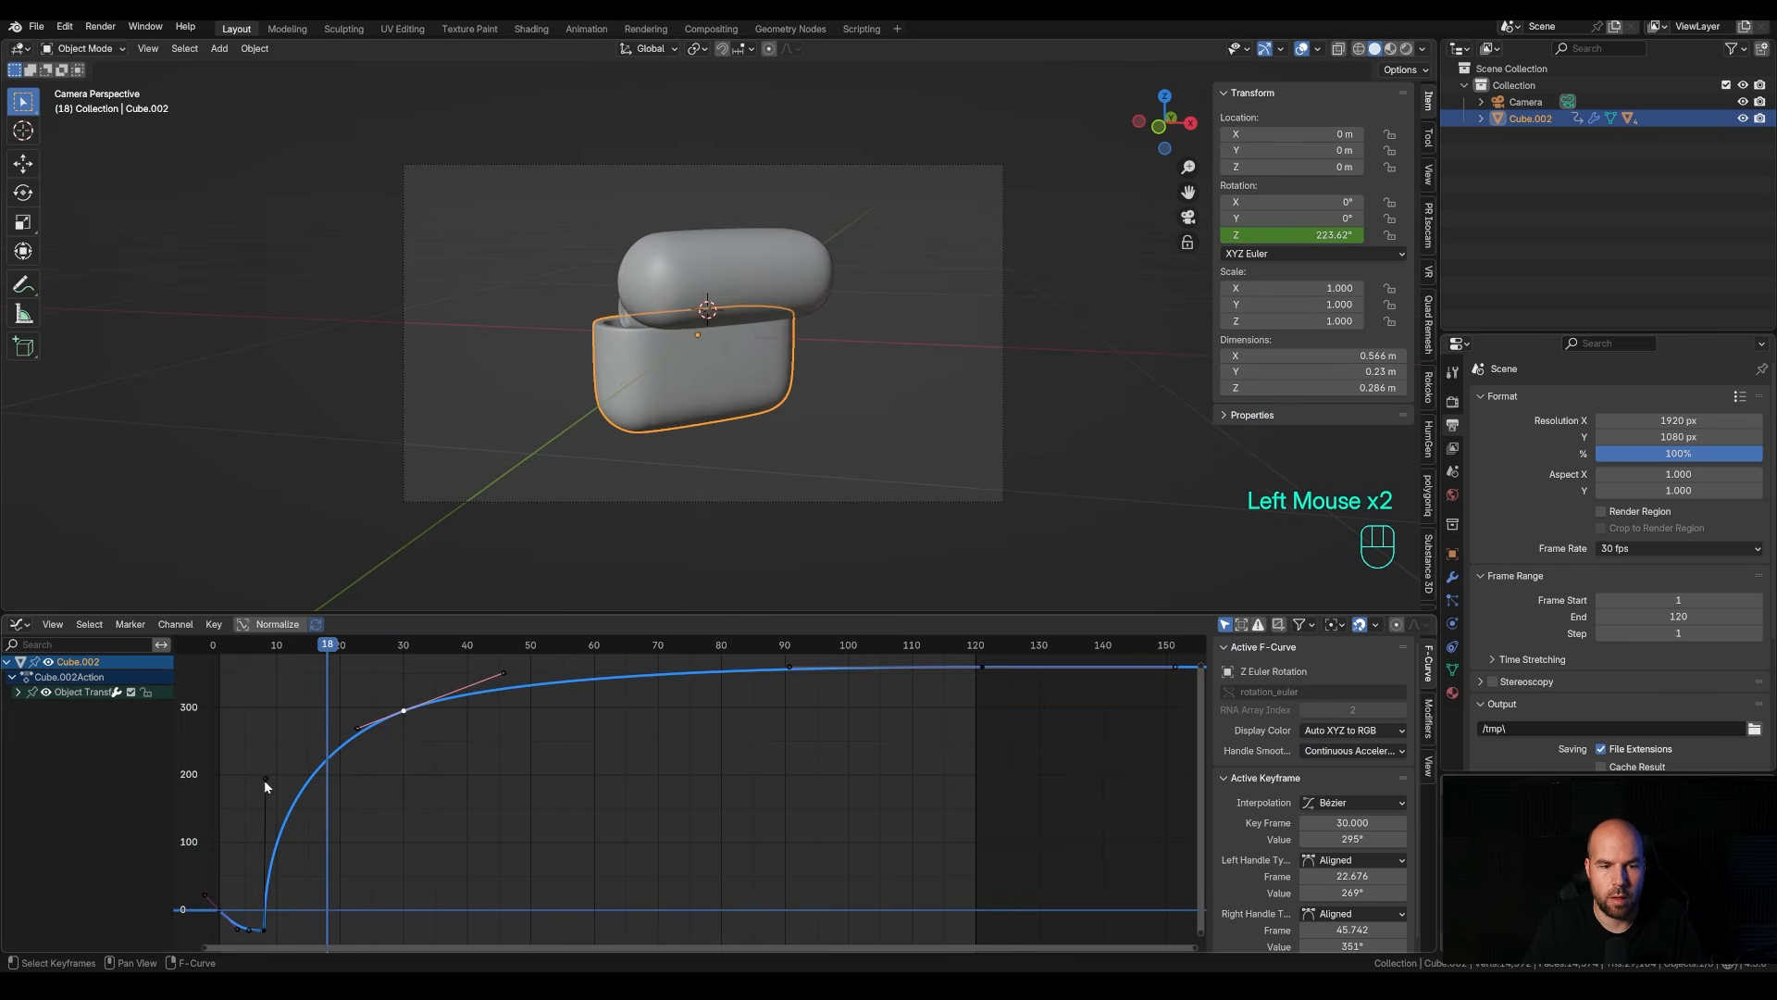
drag(266, 779, 267, 705)
drag(503, 674, 553, 678)
Play back the animation to review the case's adjusted rotation.
drag(290, 644, 367, 646)
key(space)
key(Escape)
Select both earbuds and shift all of their keyframes 4 frames earlier.
click(657, 298)
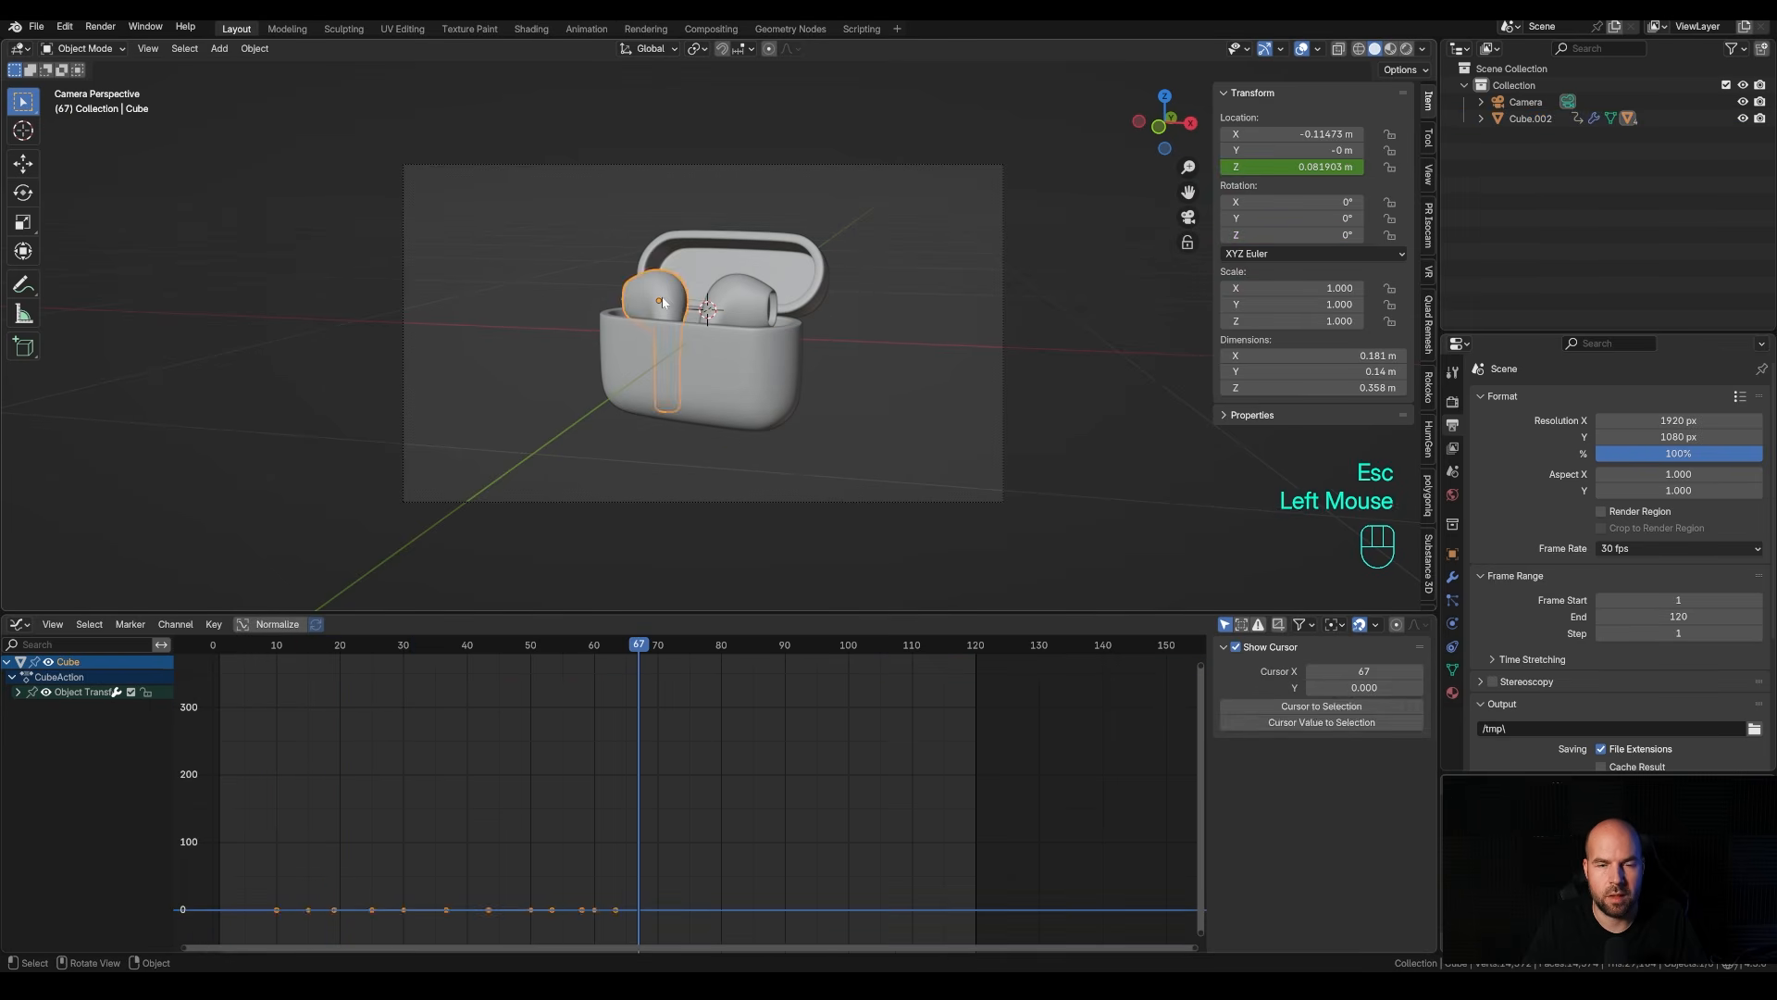
click(882, 335)
click(652, 301)
shift+click(744, 308)
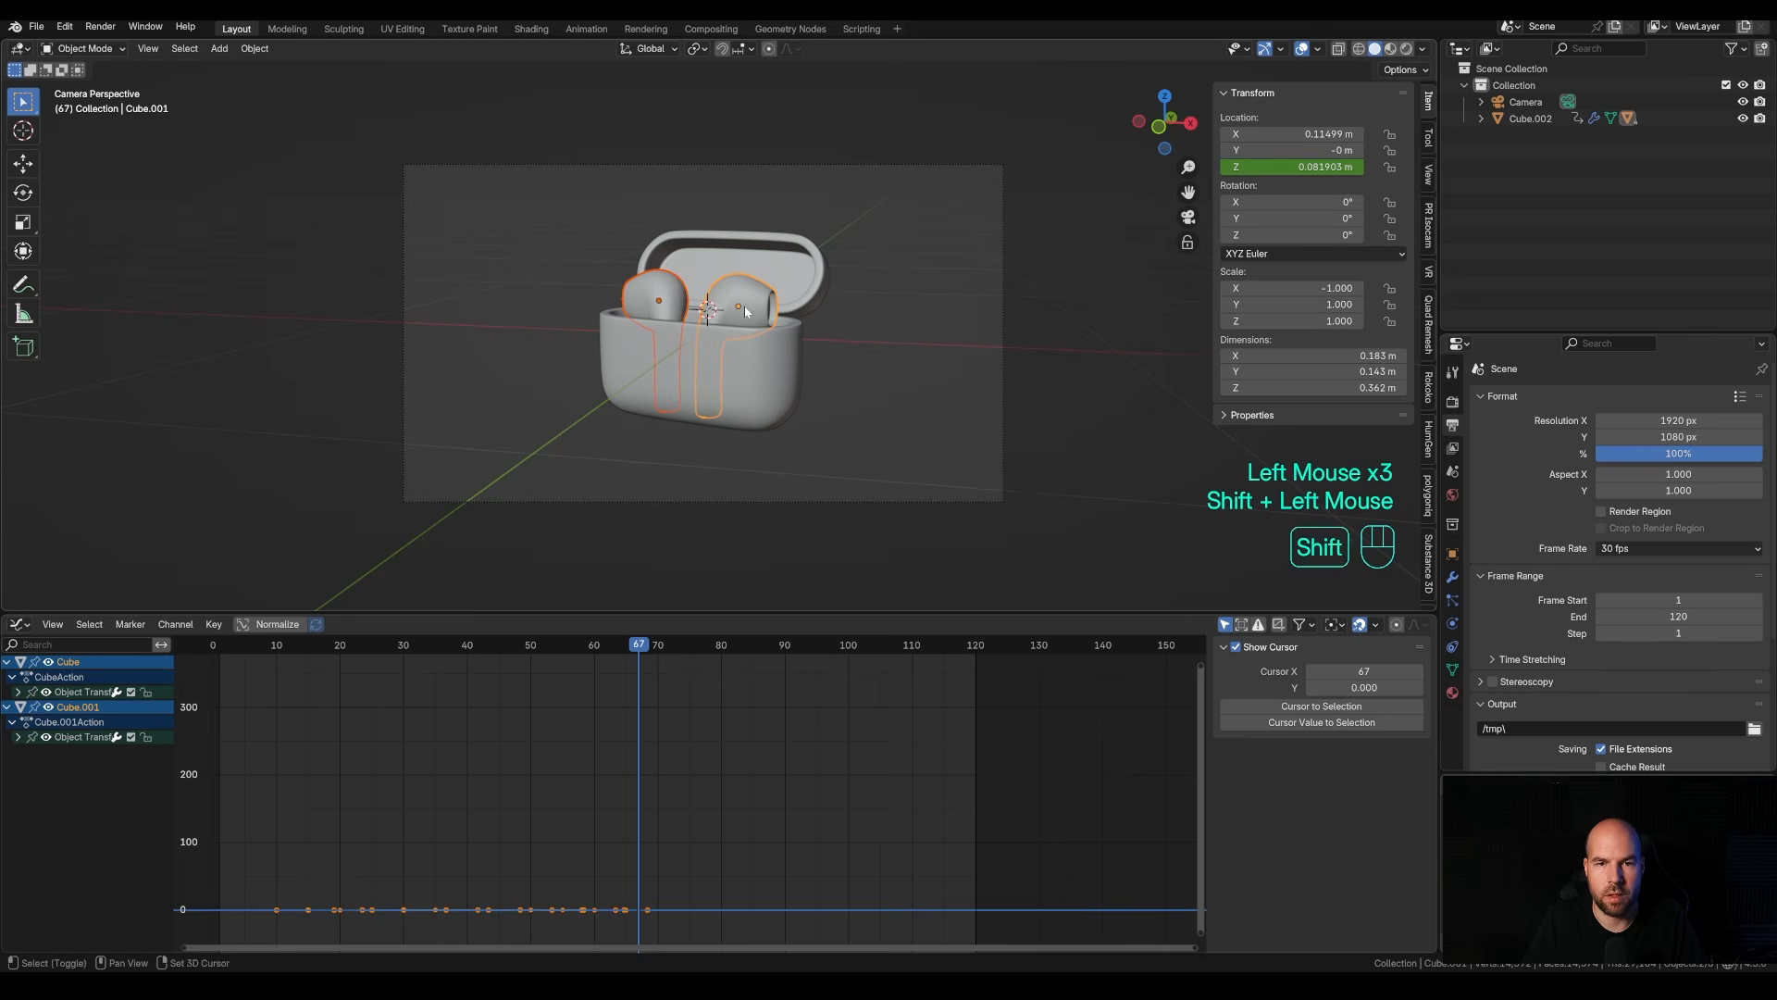
key(a)
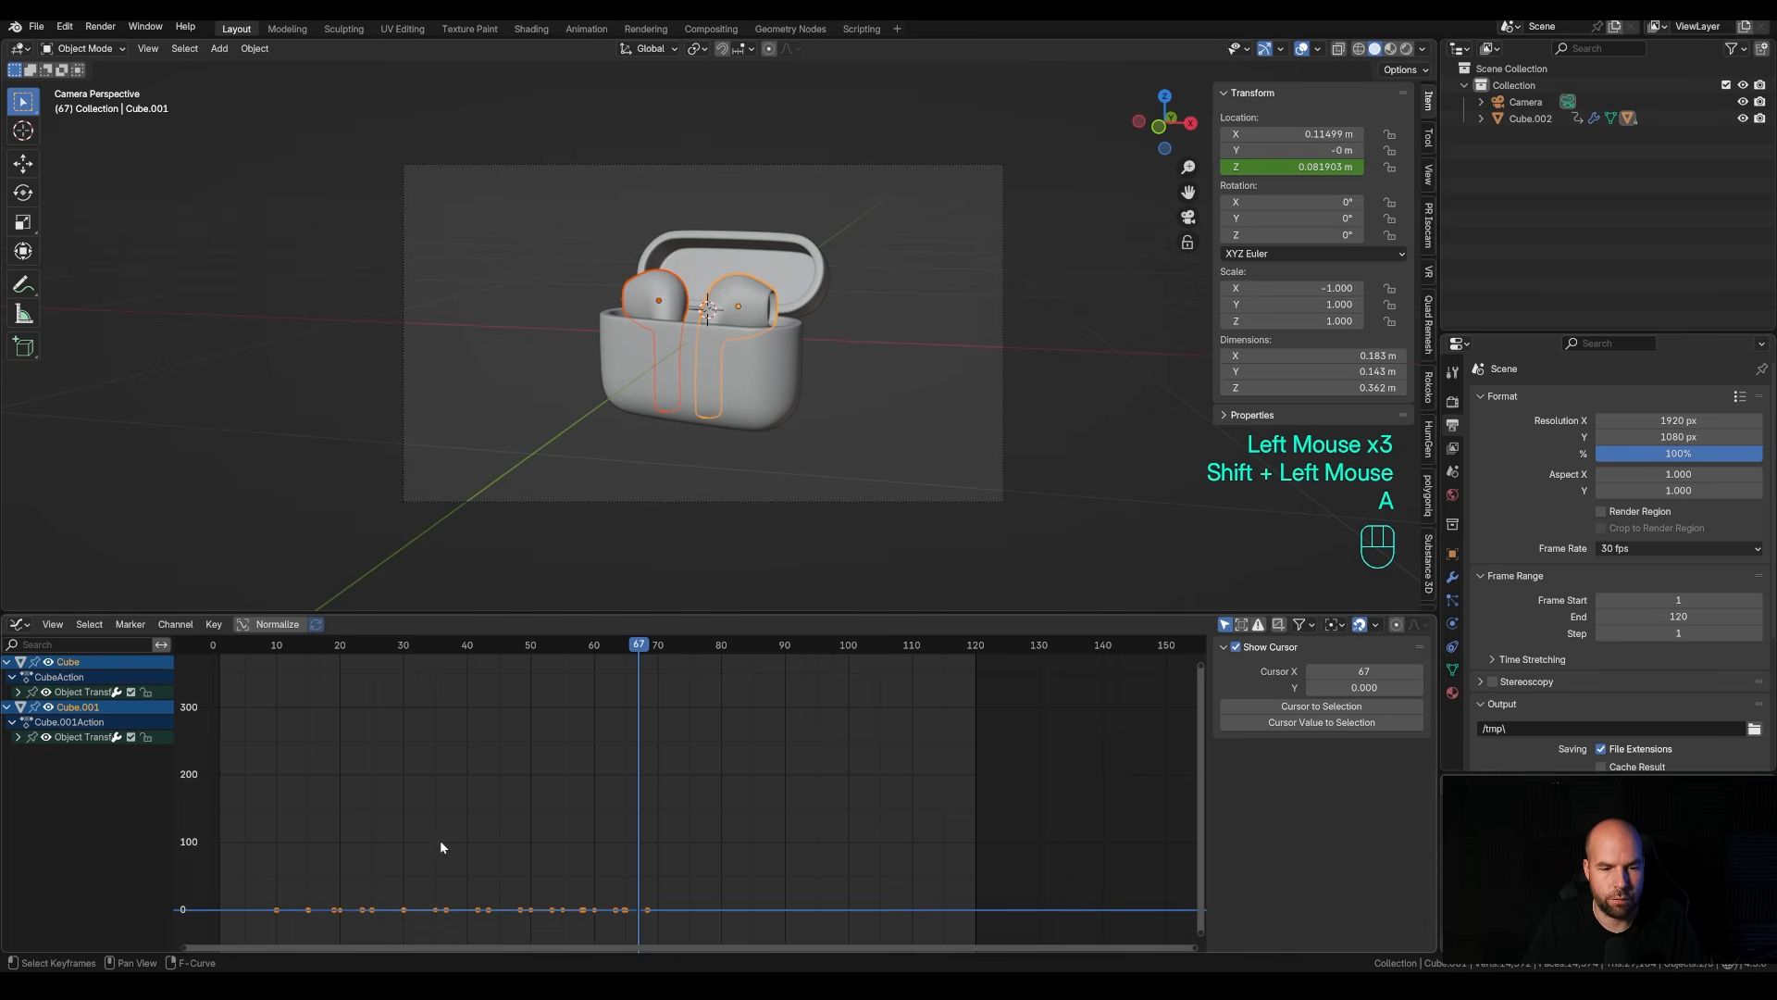
key(g)
key(x)
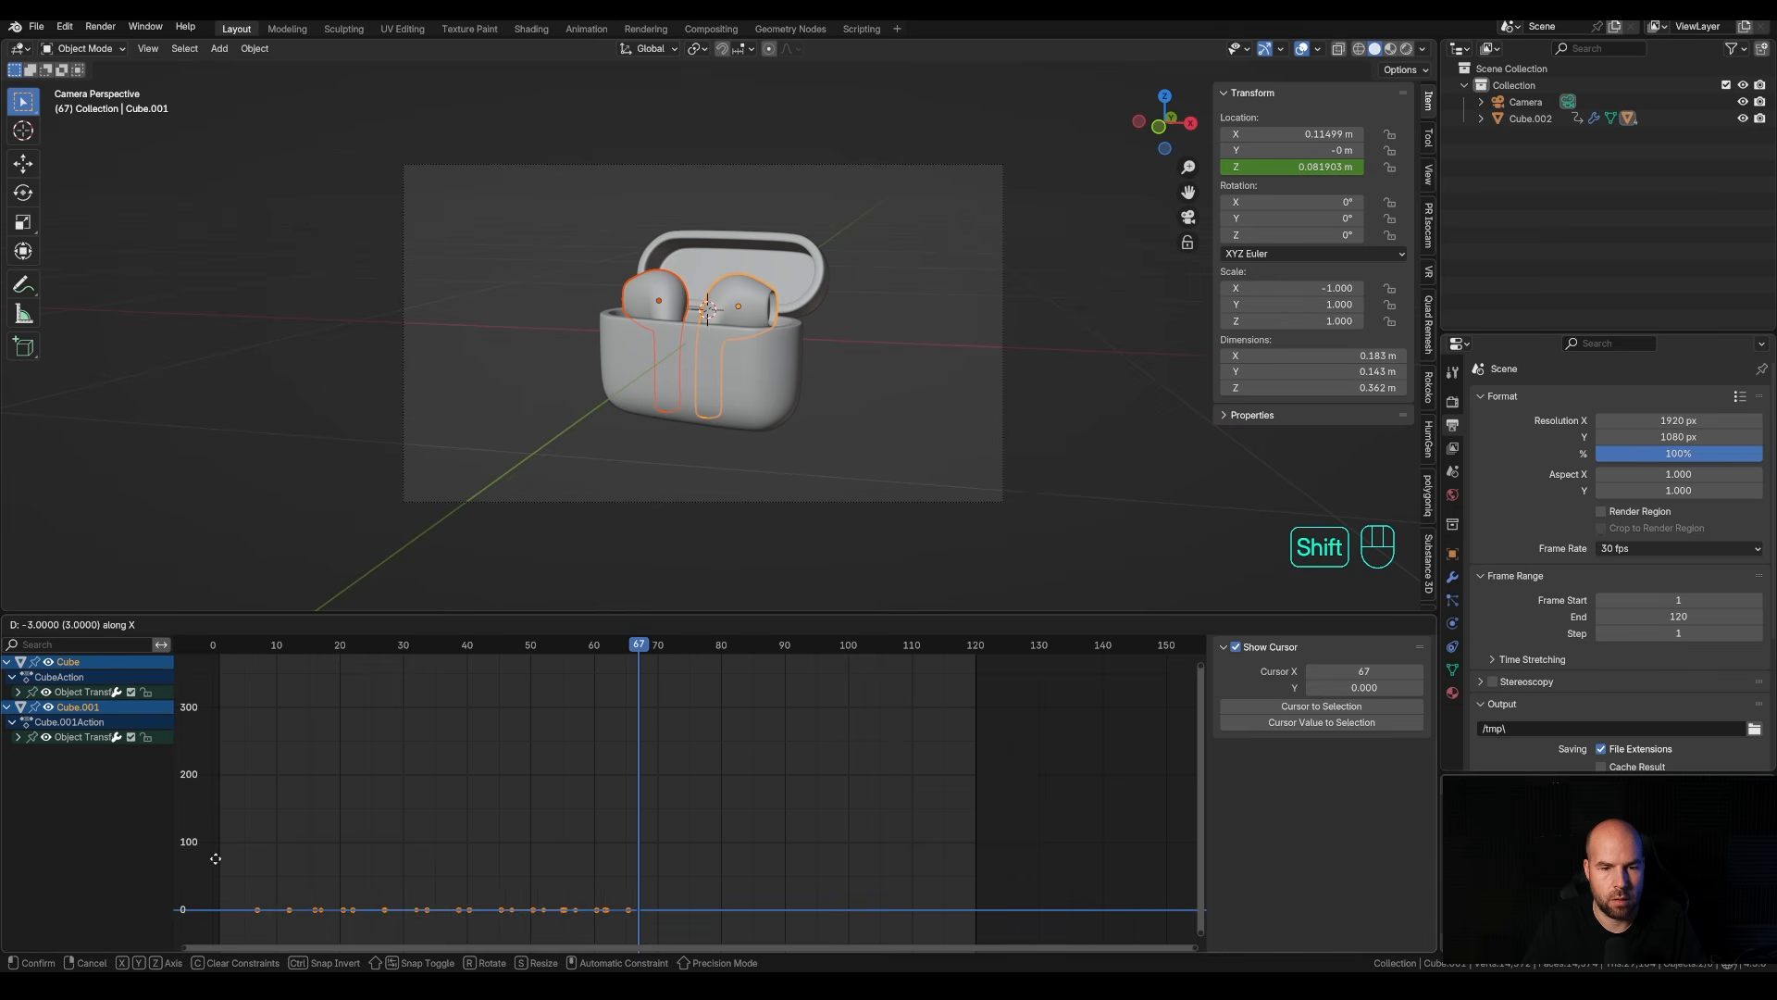
shift+click(211, 859)
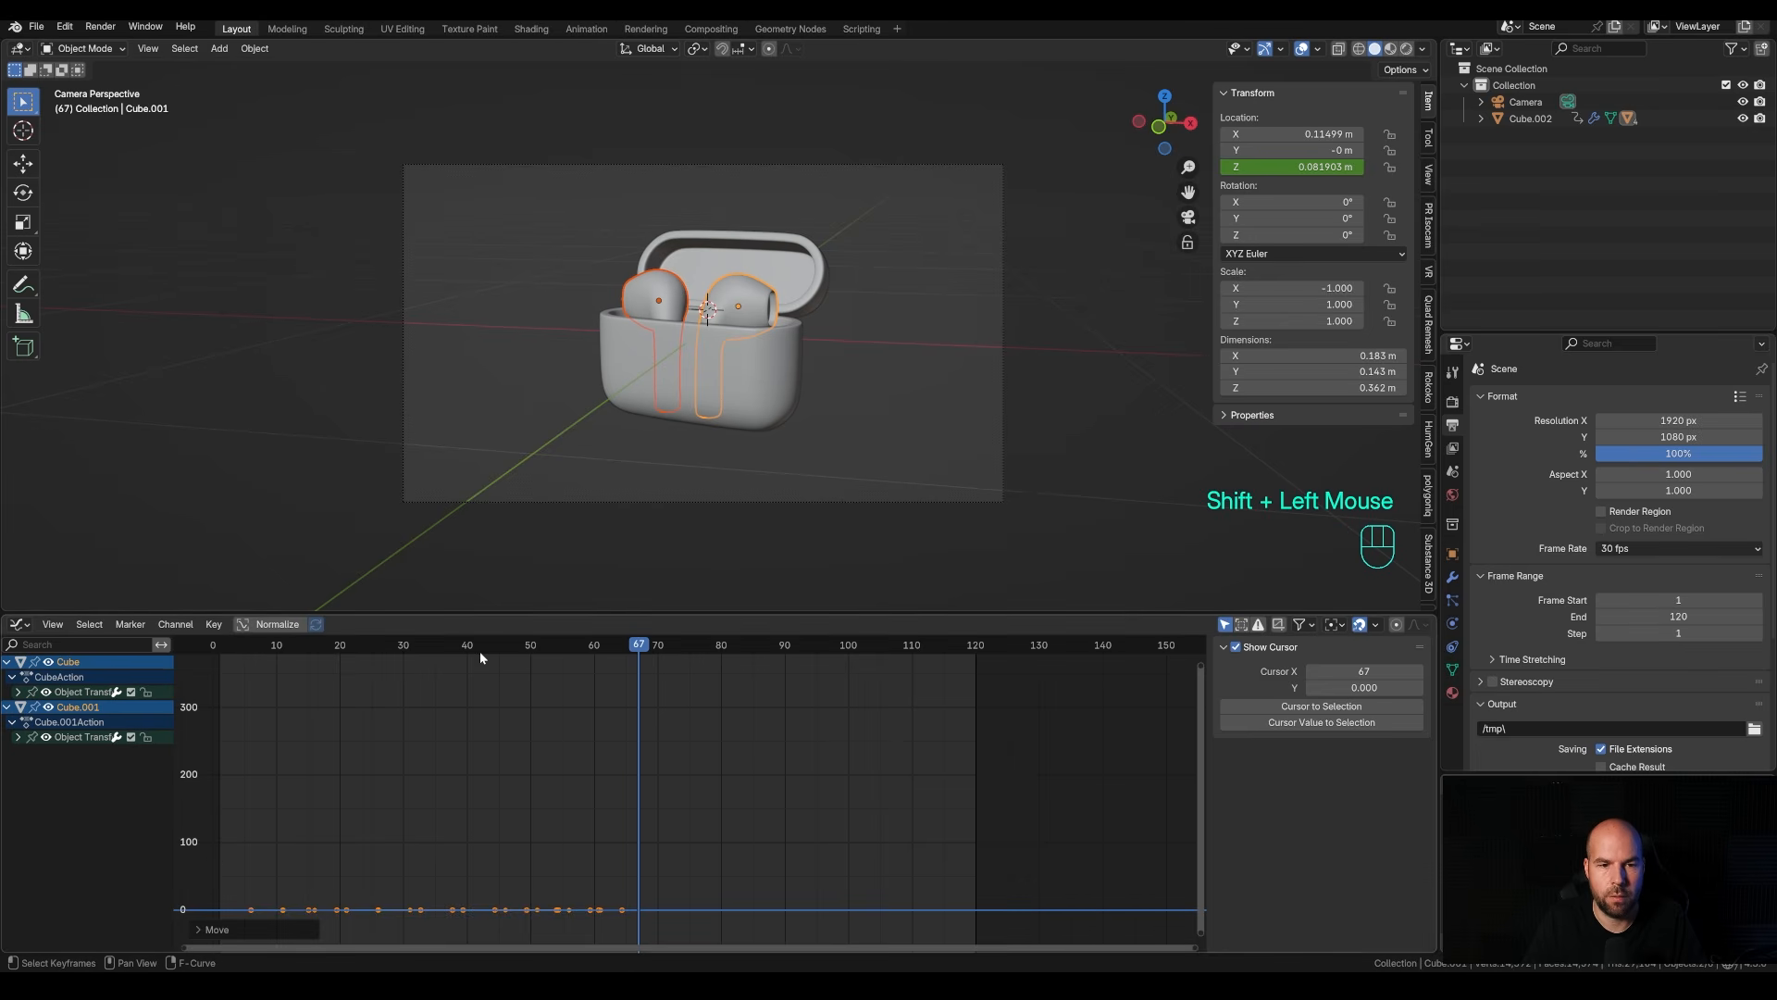
Play back the animation to review the earlier earbud timing against the lid.
drag(480, 652, 250, 651)
key(space)
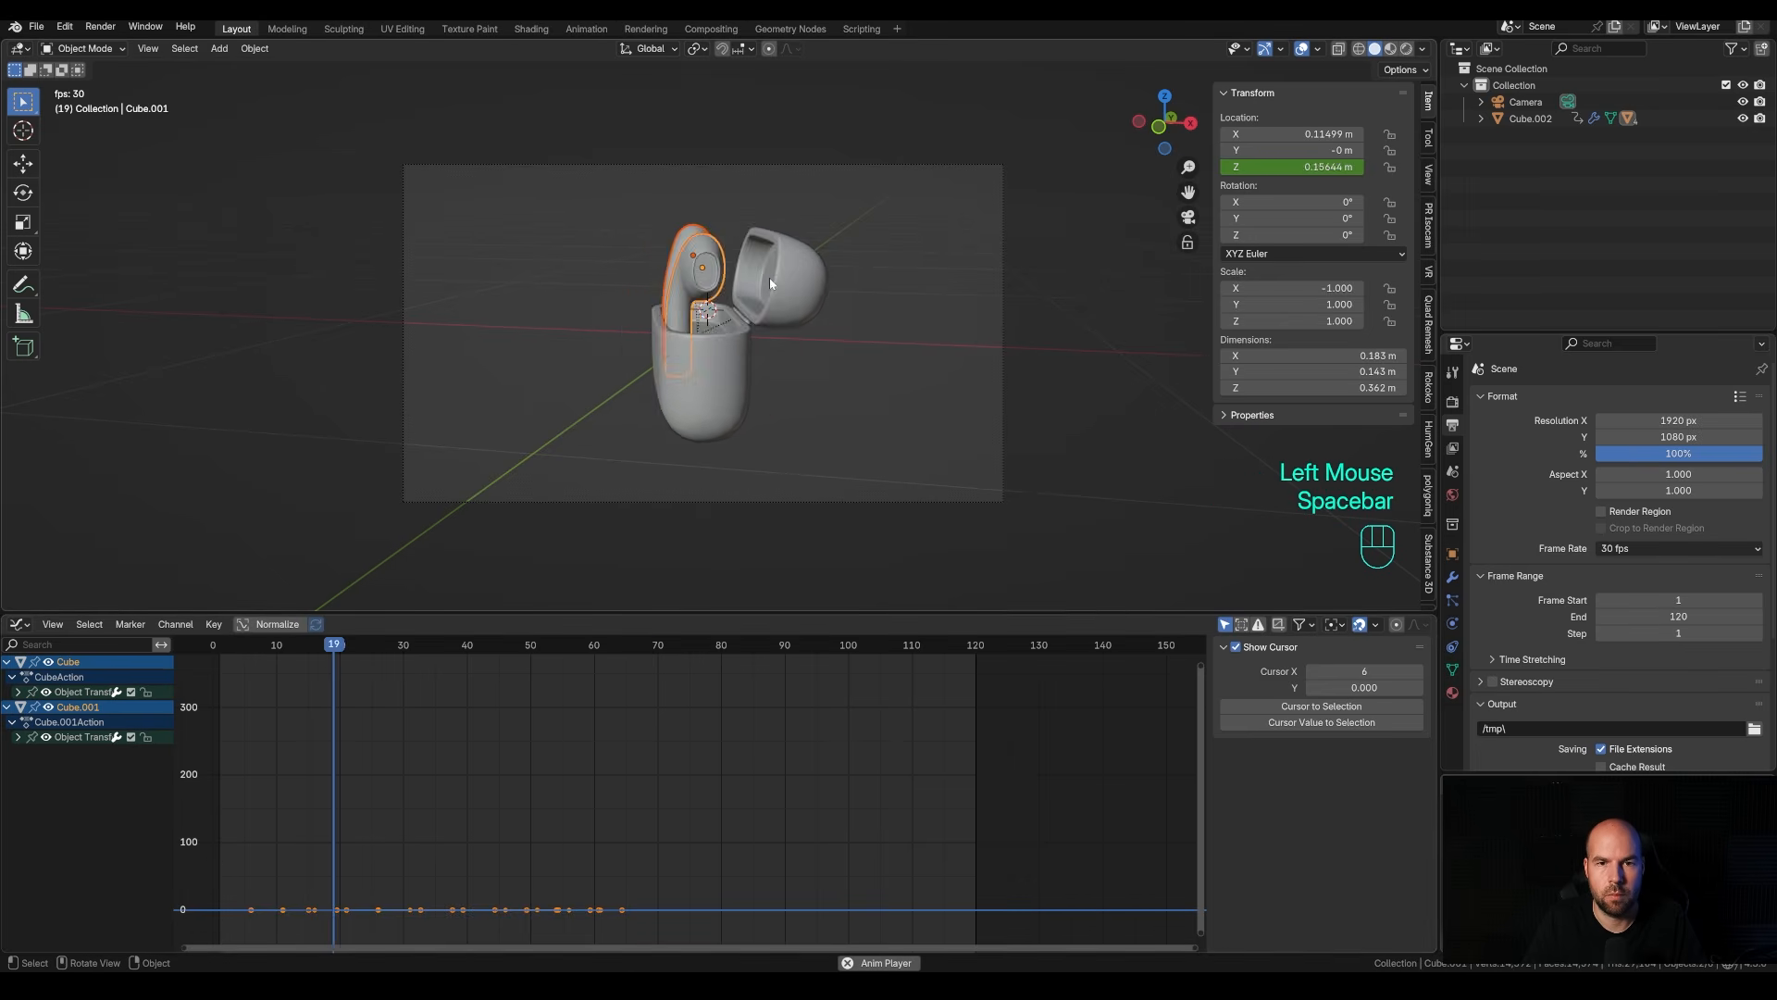
scroll(773, 342, down, 3)
scroll(781, 294, up, 6)
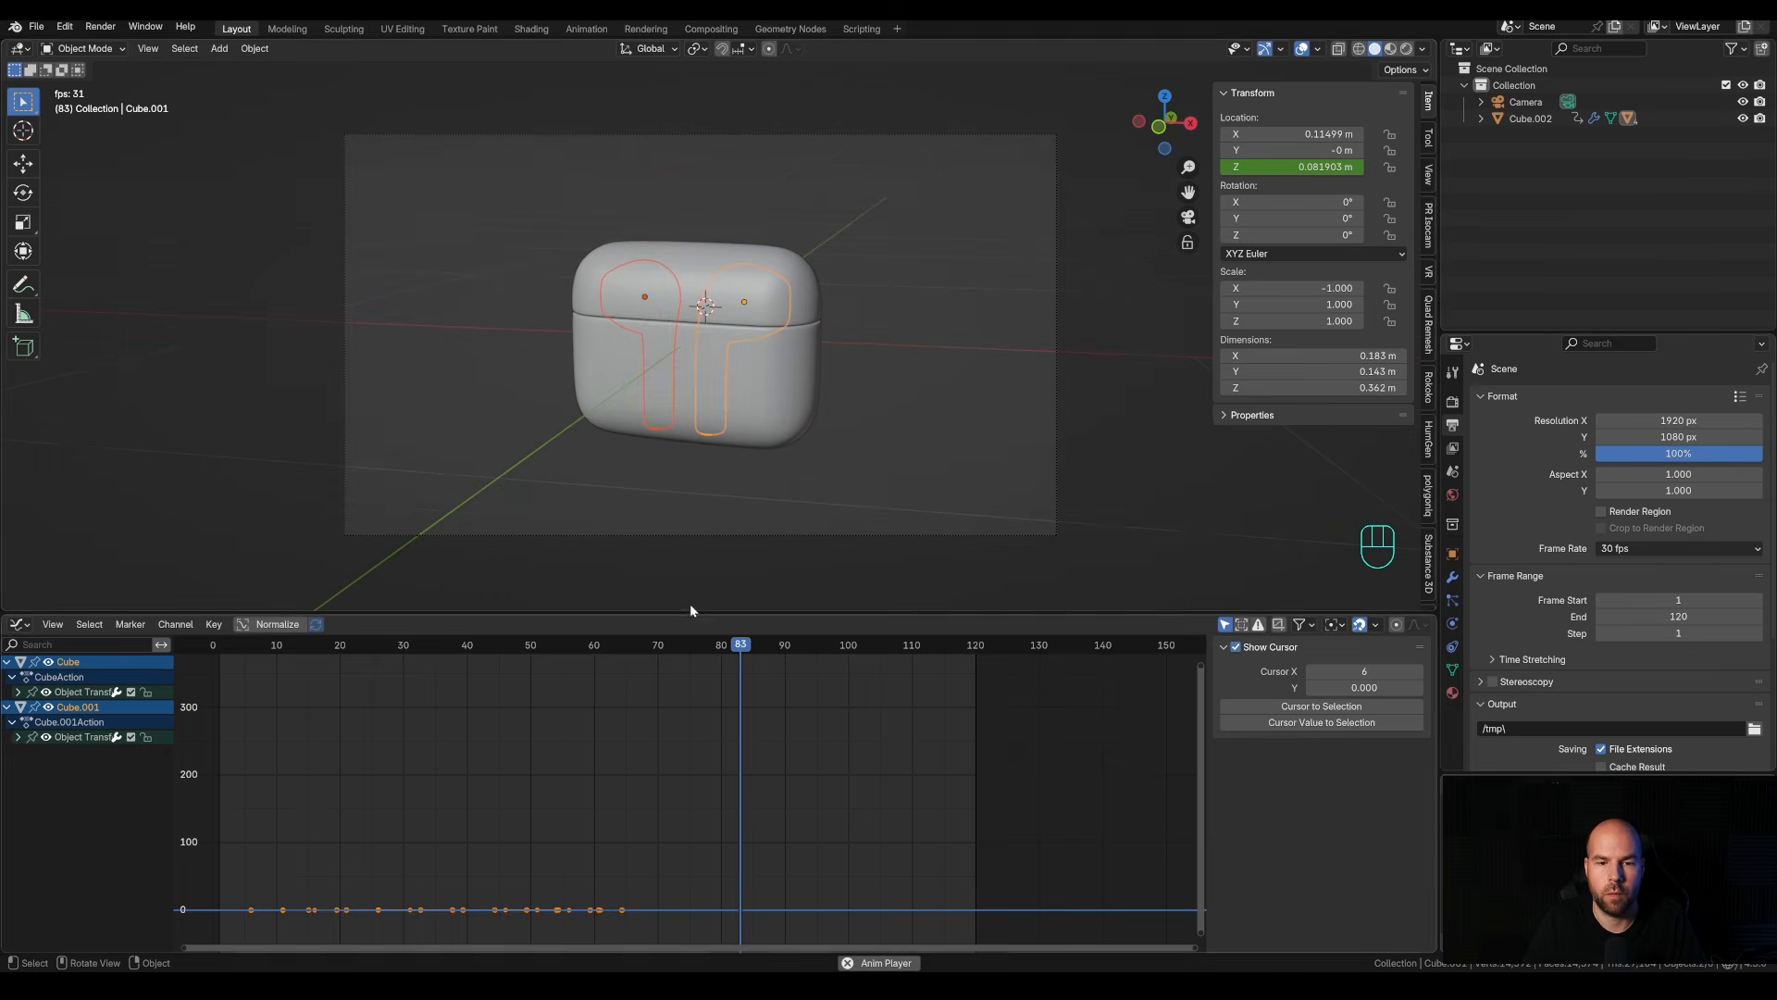
Select the lid and shift its two closing X rotation keyframes 7 frames earlier, so that the last one sits on frame 63.
click(758, 288)
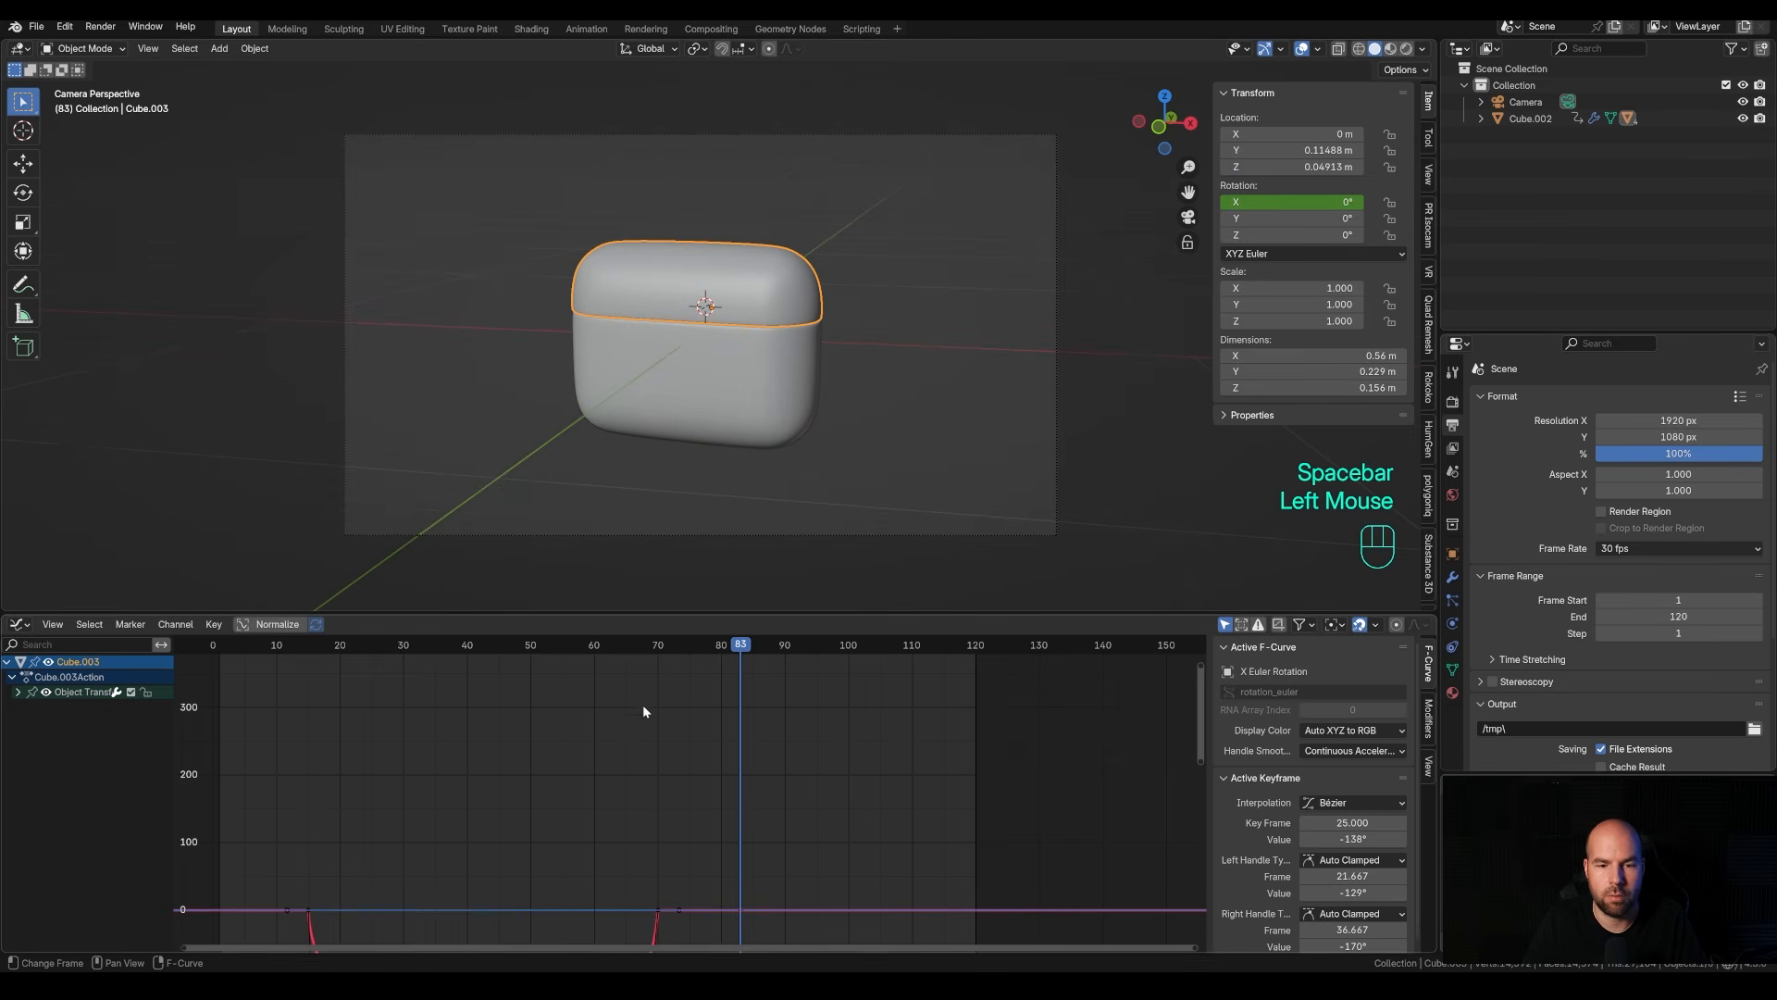
scroll(659, 767, down, 2)
middle_drag(654, 775, 663, 761)
scroll(663, 761, up, 1)
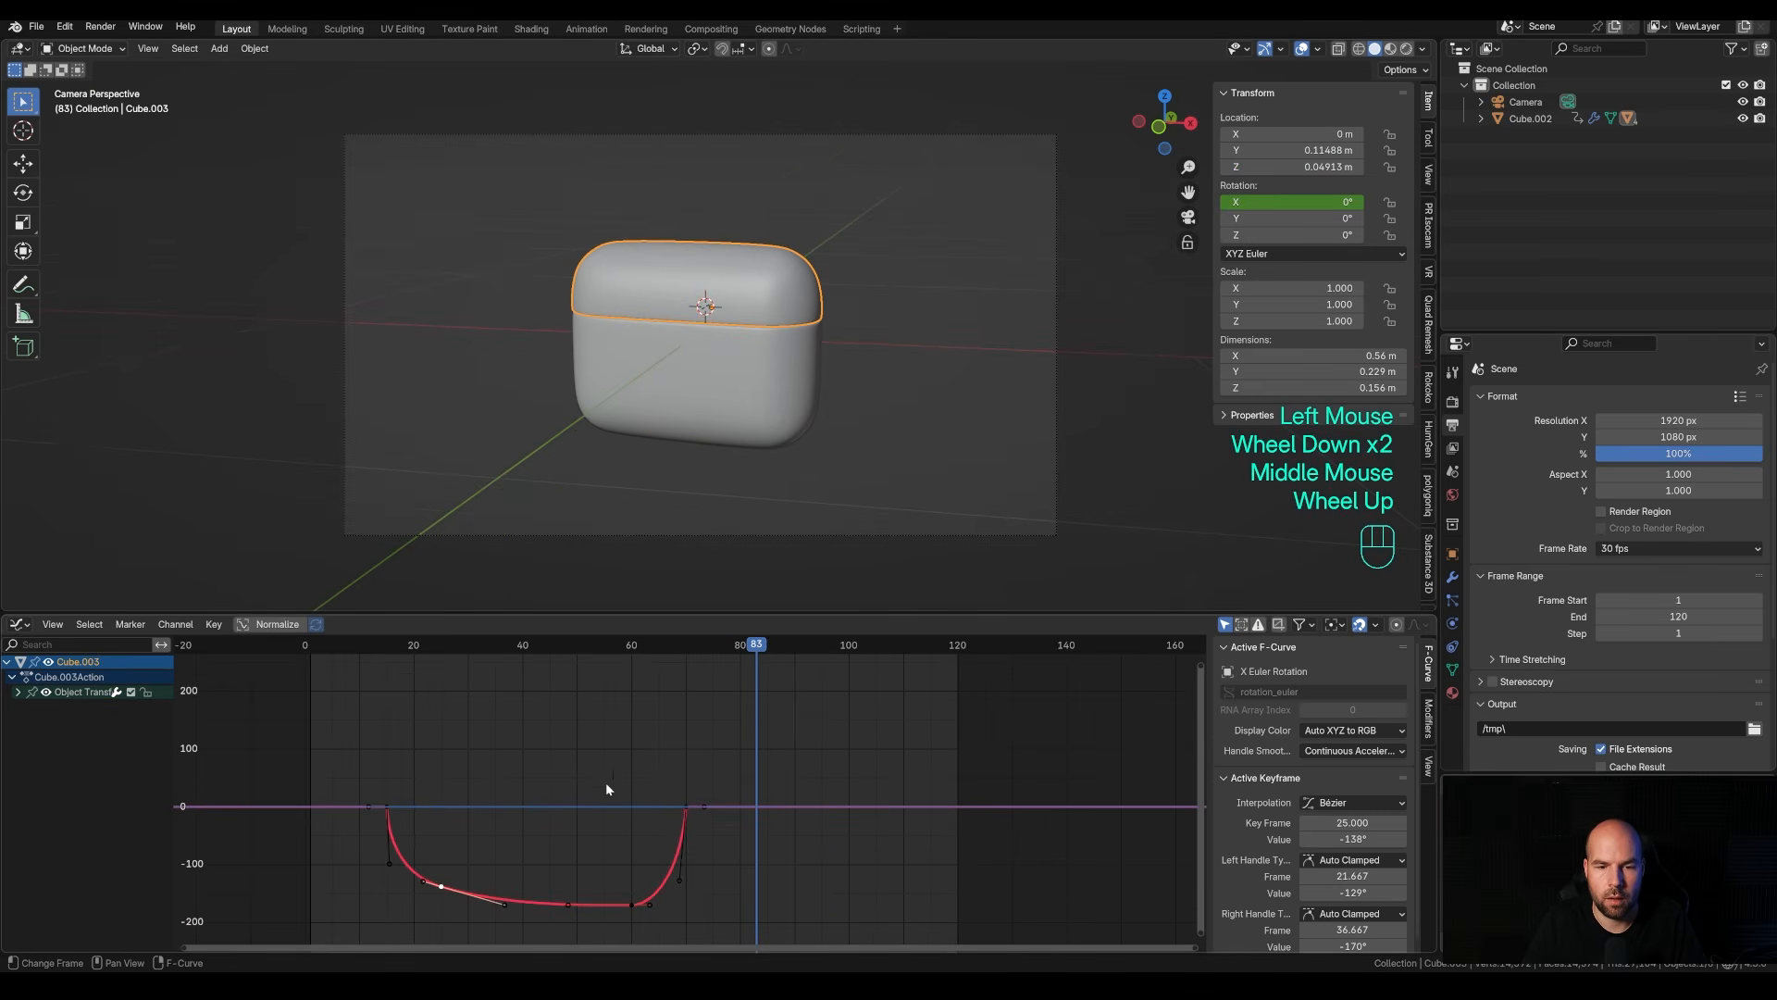
drag(579, 740, 751, 896)
mouse_move(656, 641)
mouse_down()
mouse_move(597, 645)
mouse_move(651, 648)
mouse_up()
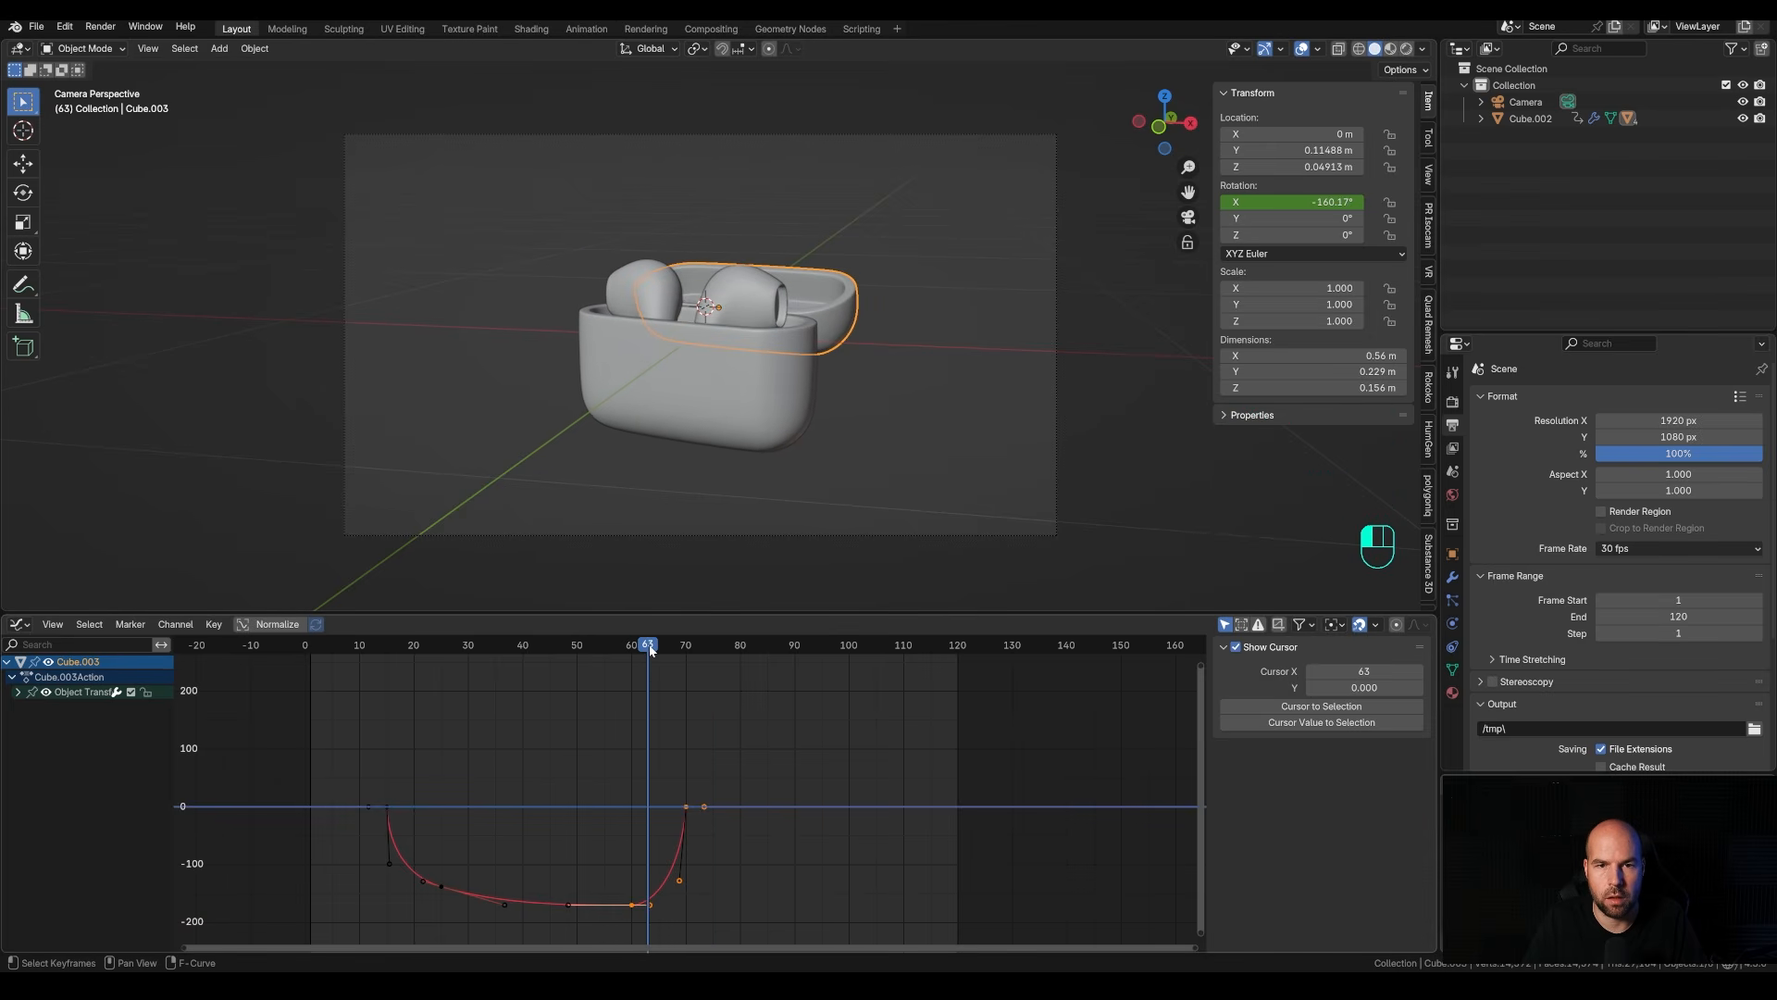
click(670, 296)
click(846, 331)
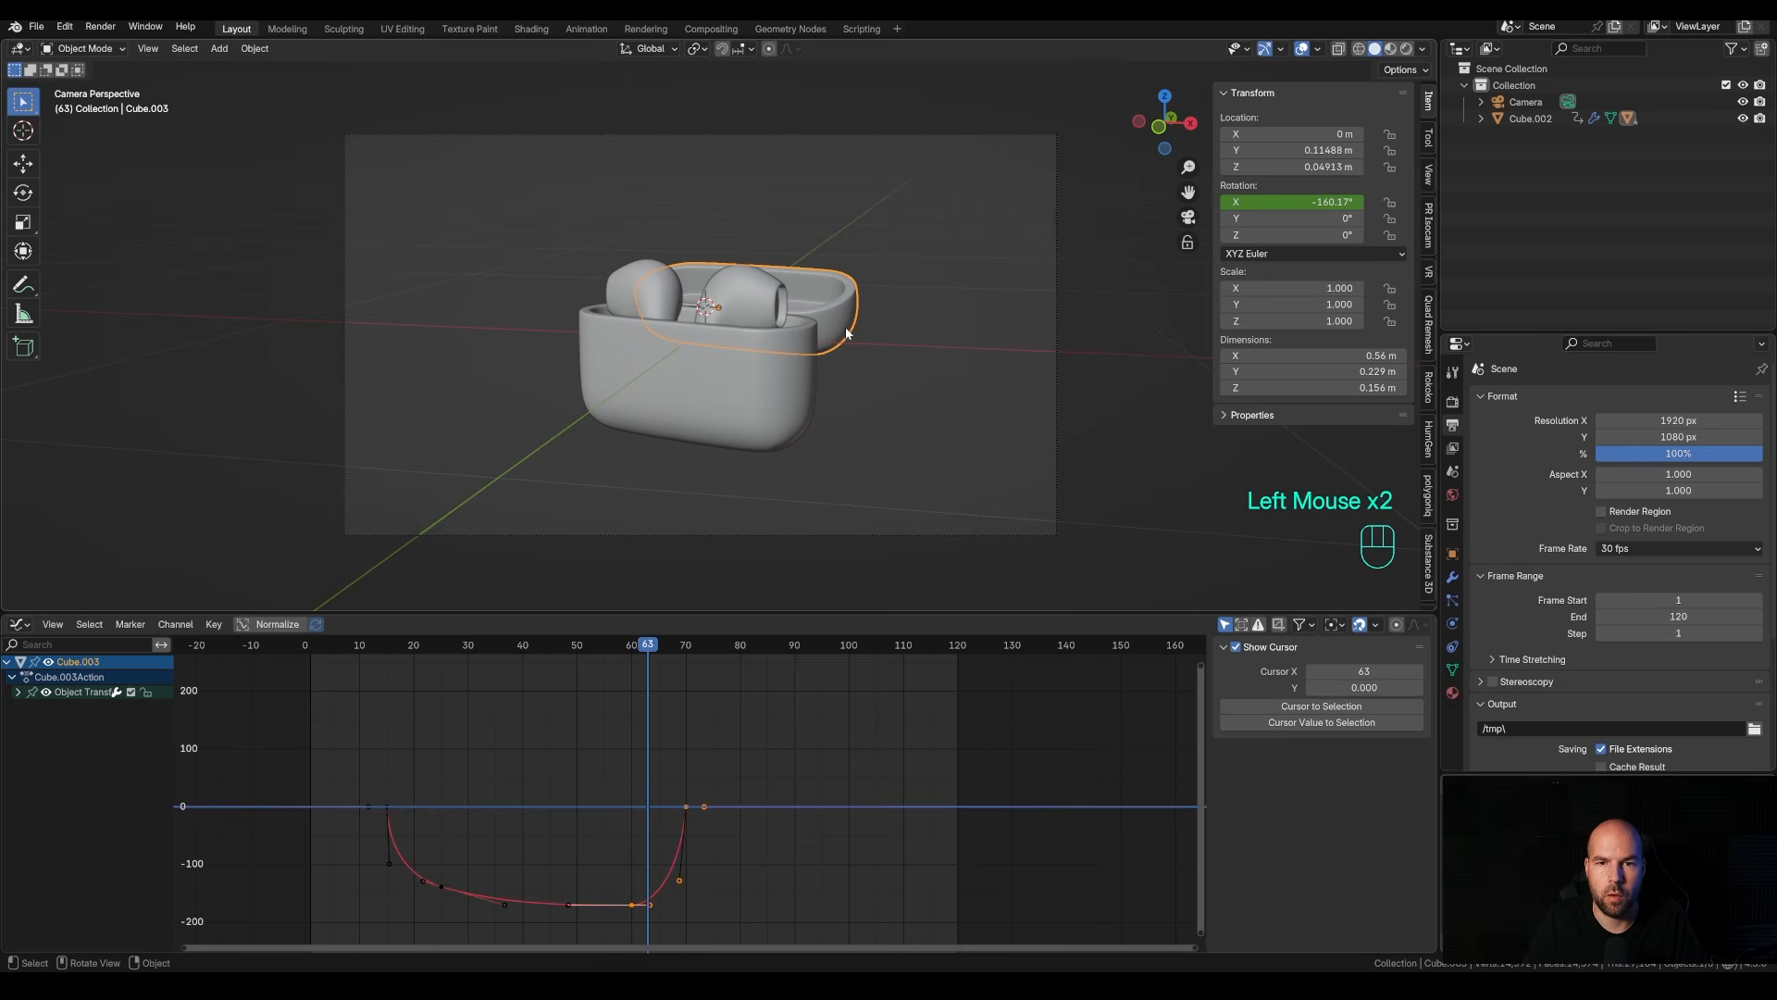
drag(602, 761, 726, 922)
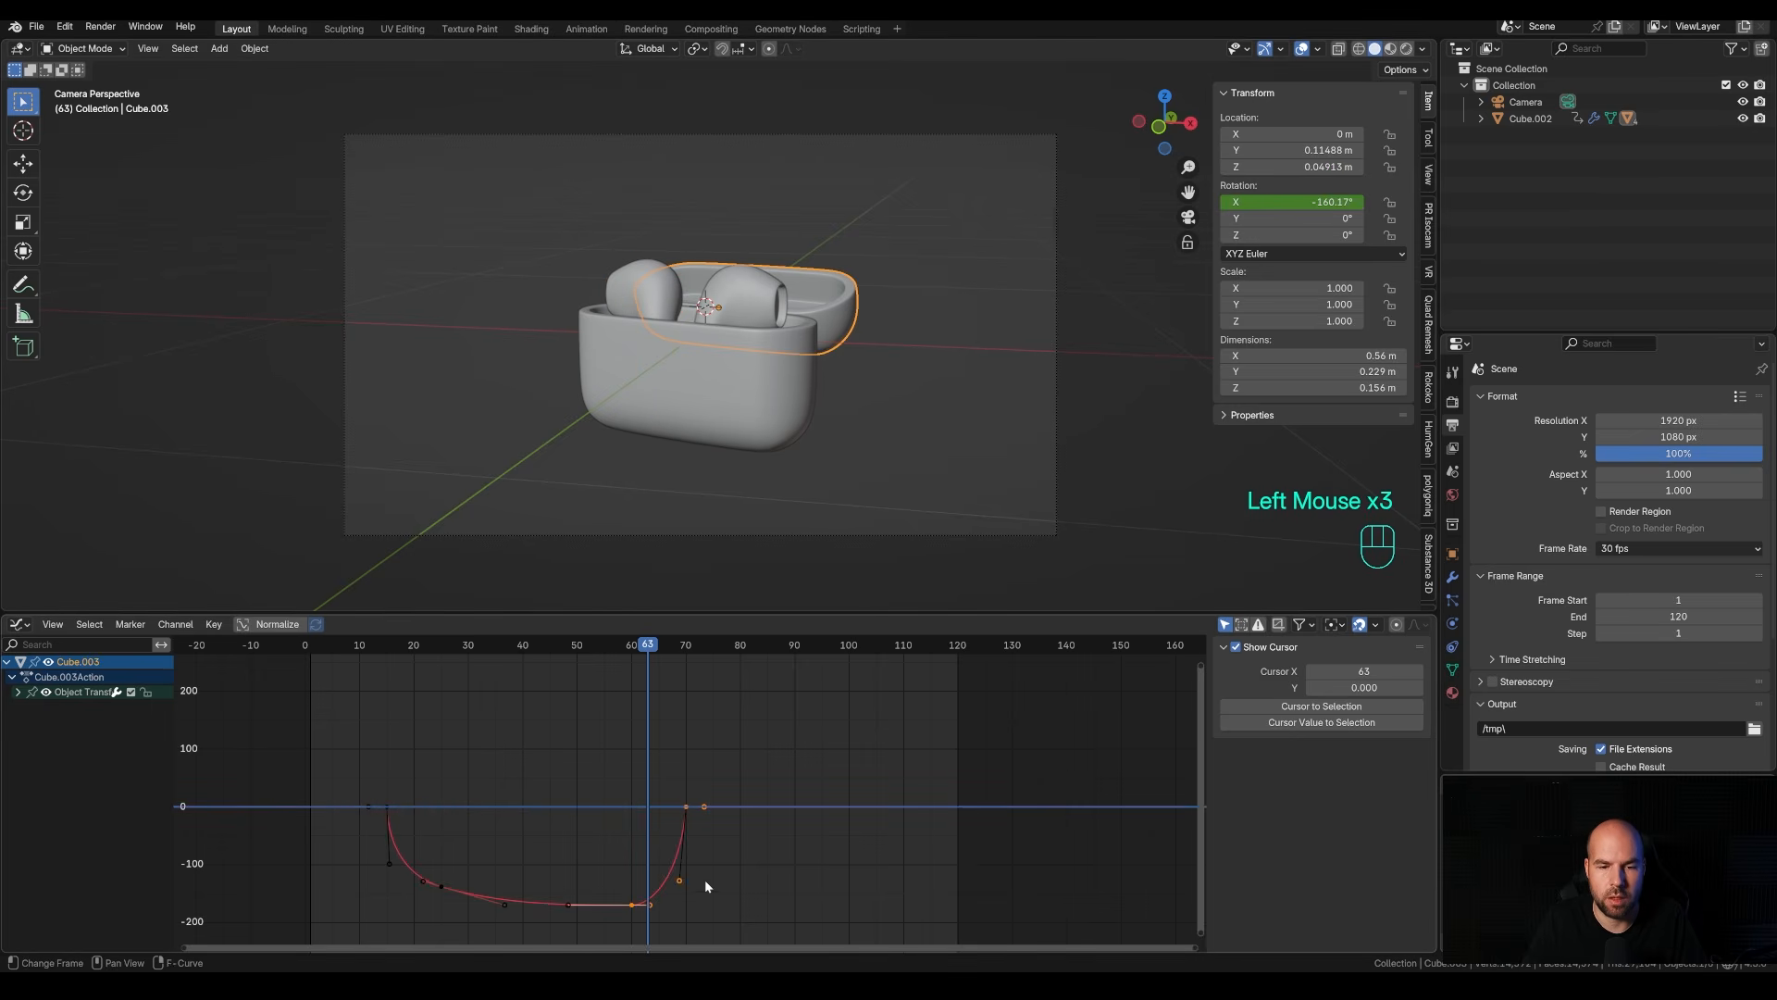
key(g)
key(x)
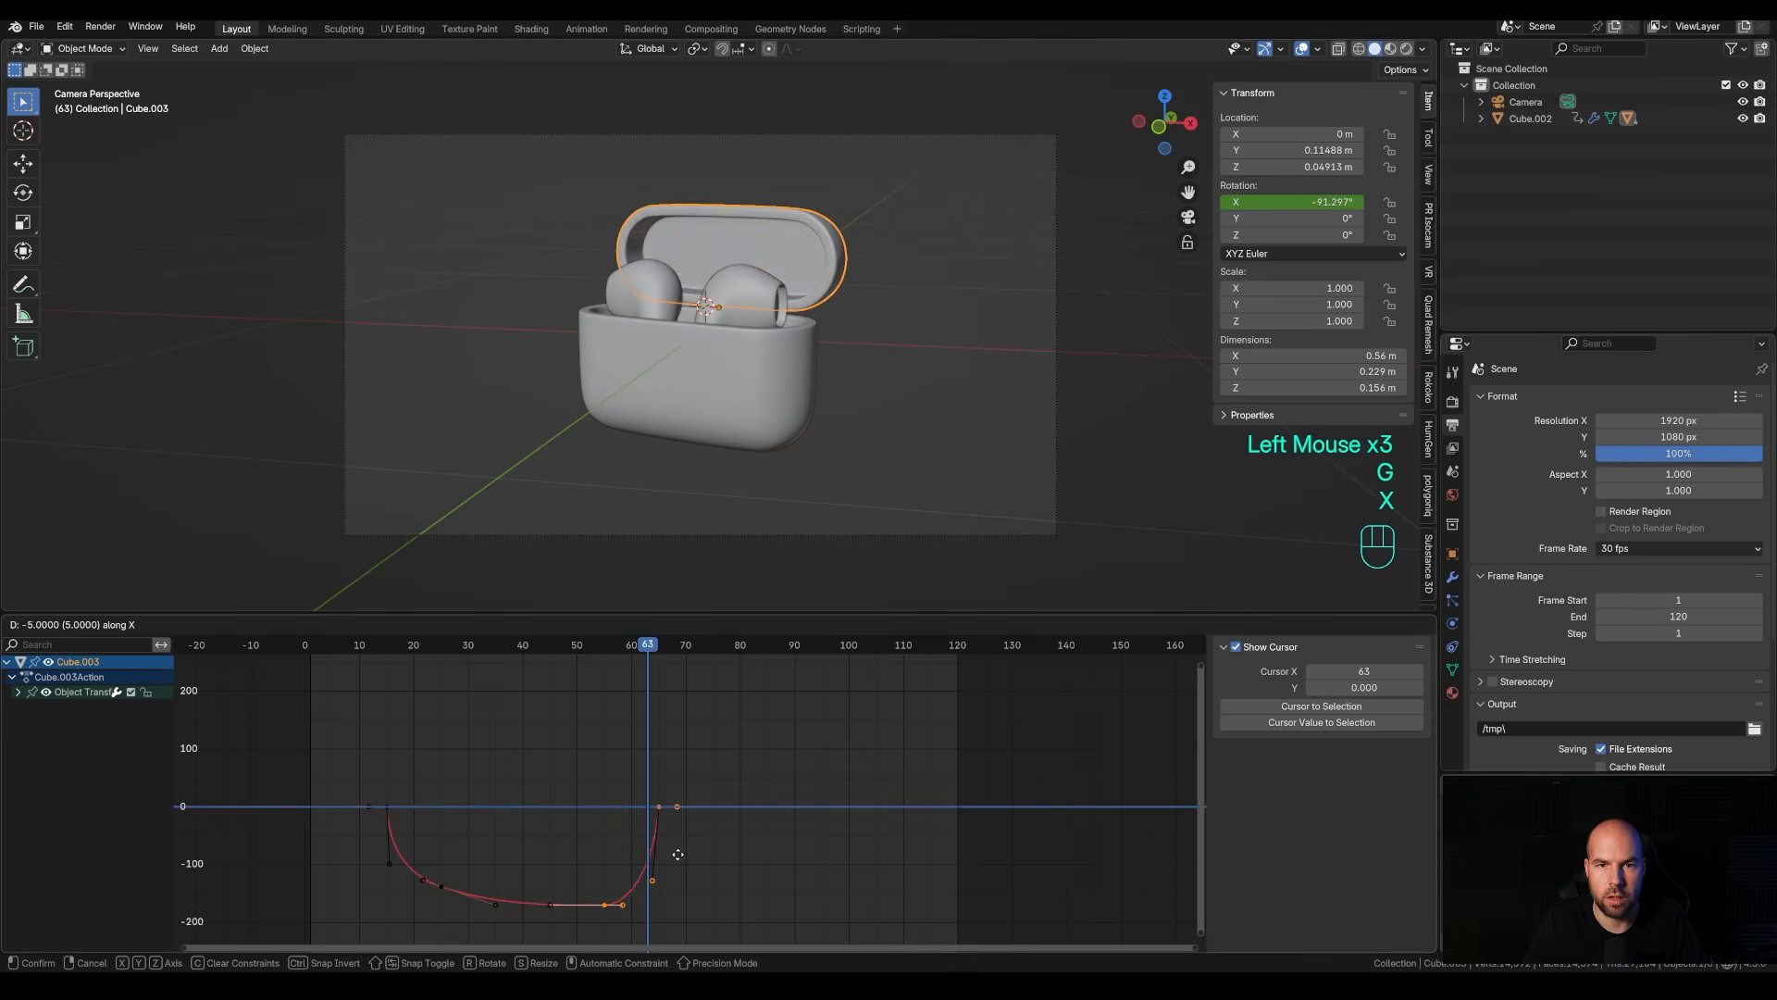
click(654, 730)
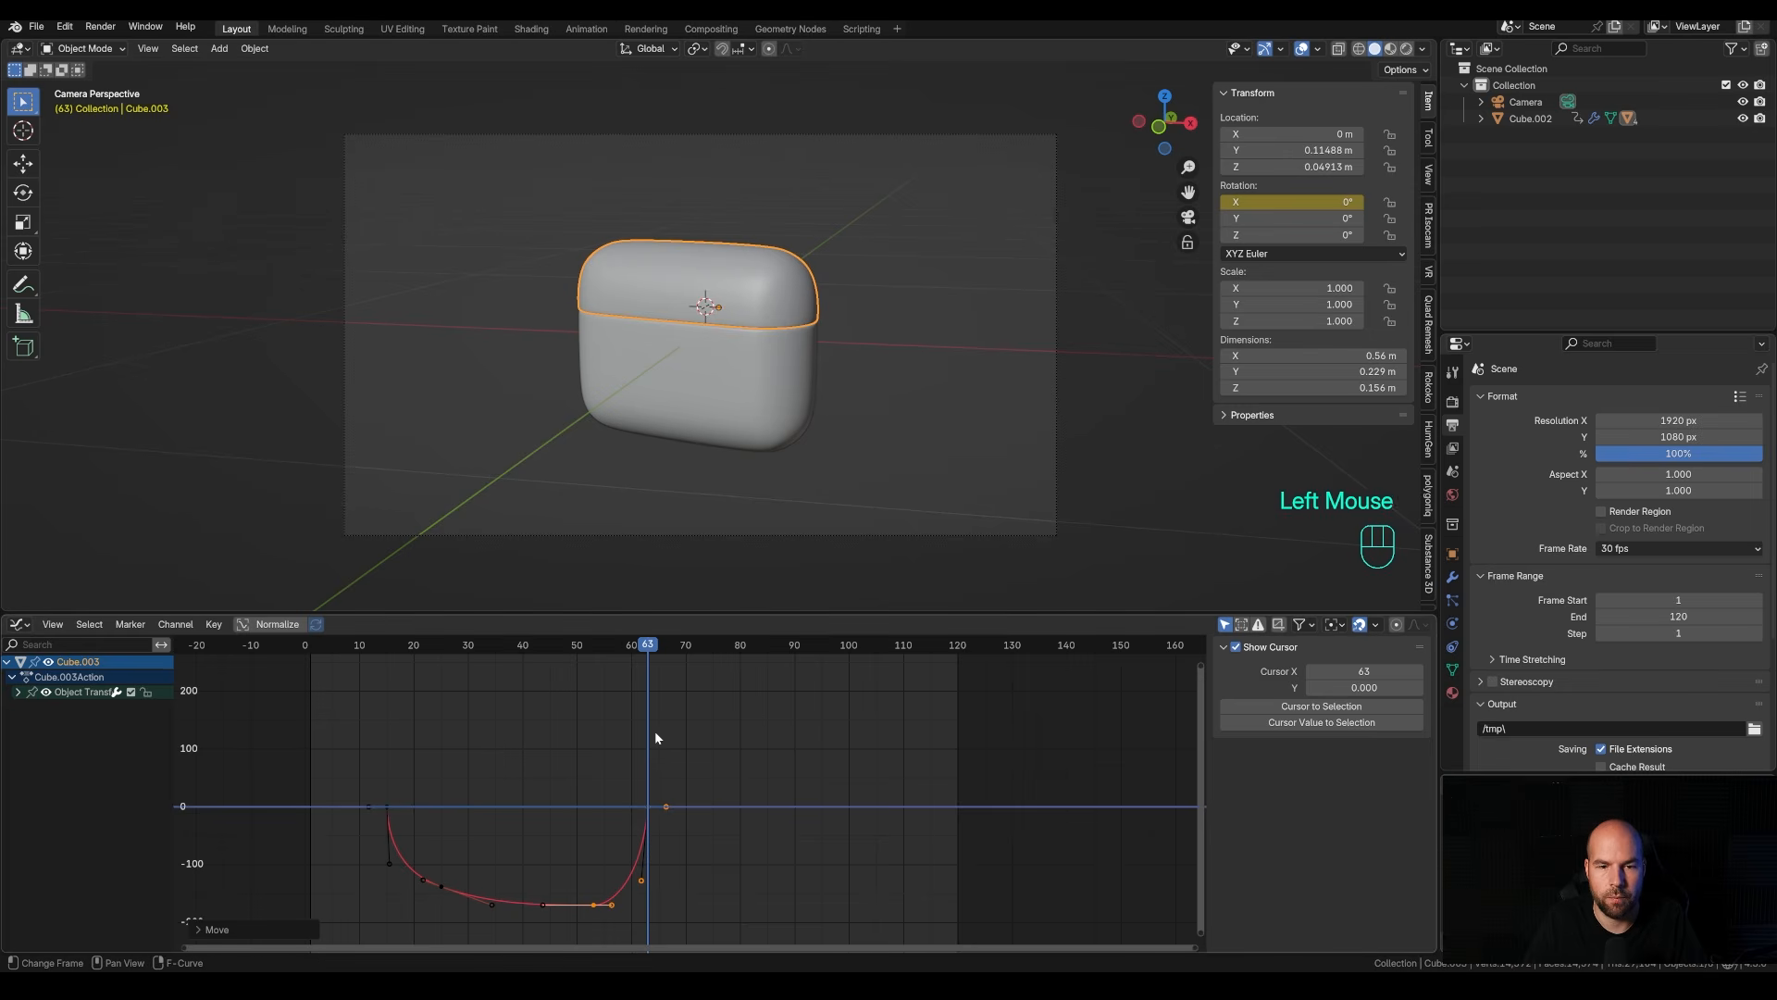
Shift the lid's closing keyframes 1 more frame earlier after checking the earbuds' position around frame 60.
click(636, 644)
drag(597, 645, 635, 661)
key(g)
key(x)
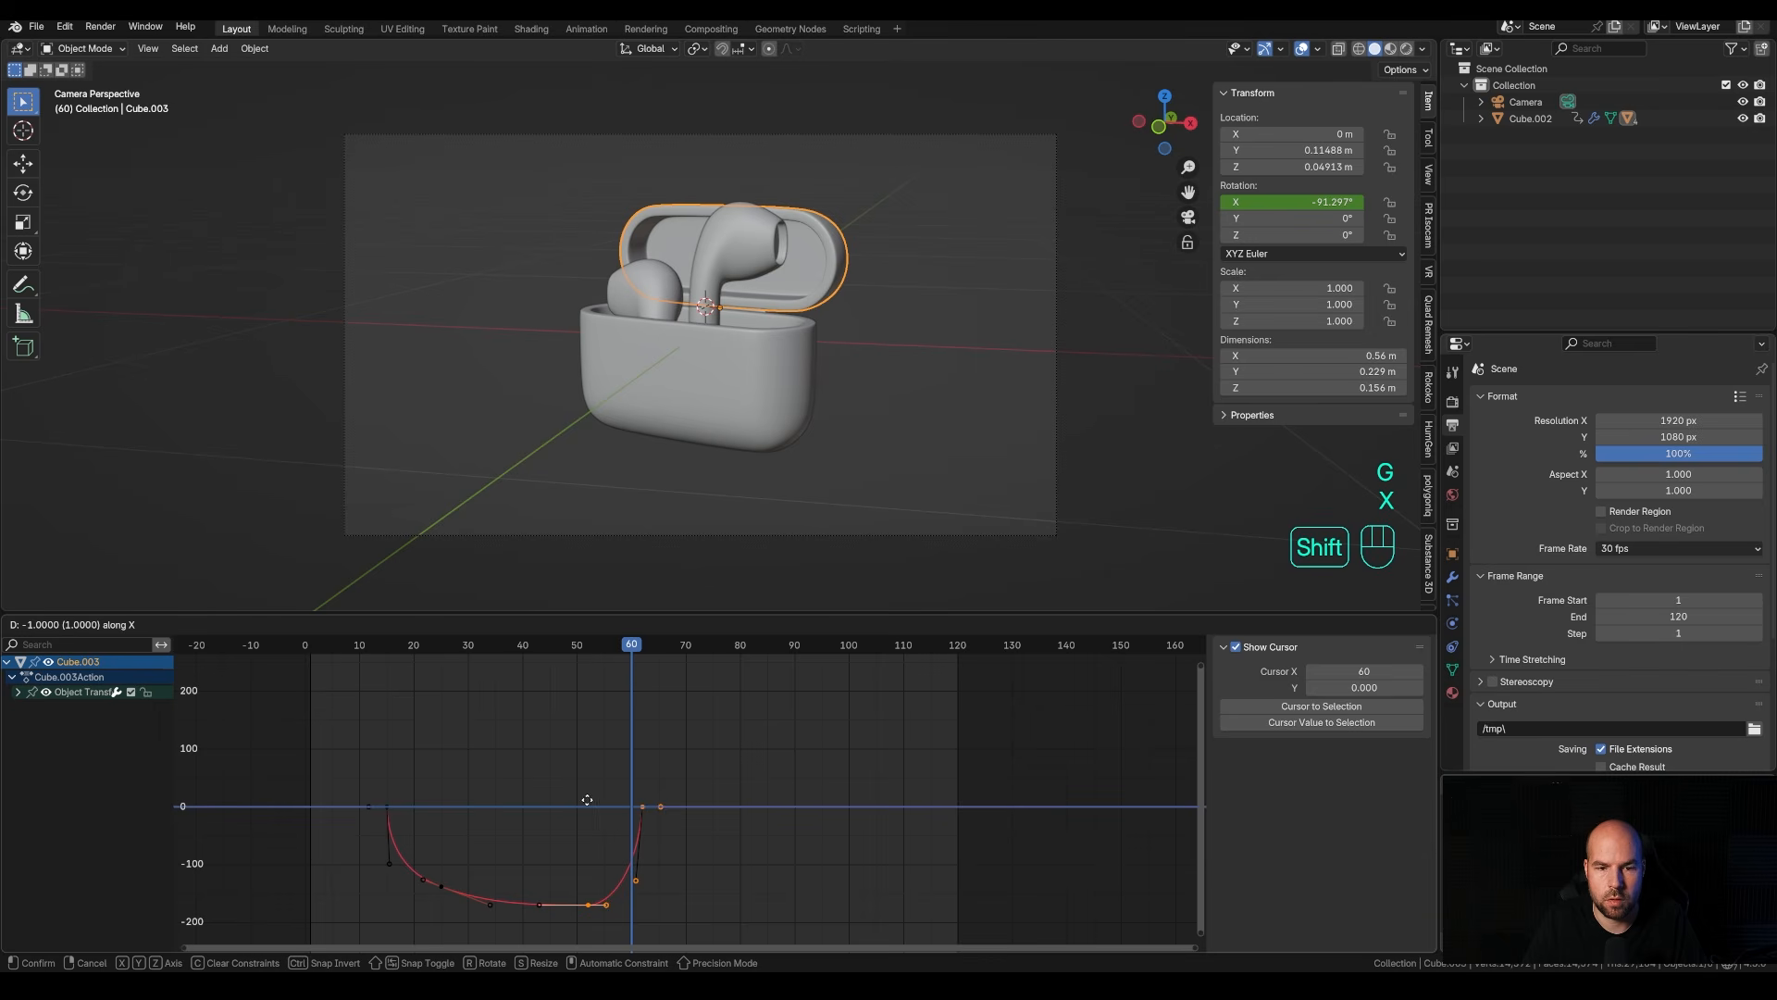
shift+click(824, 431)
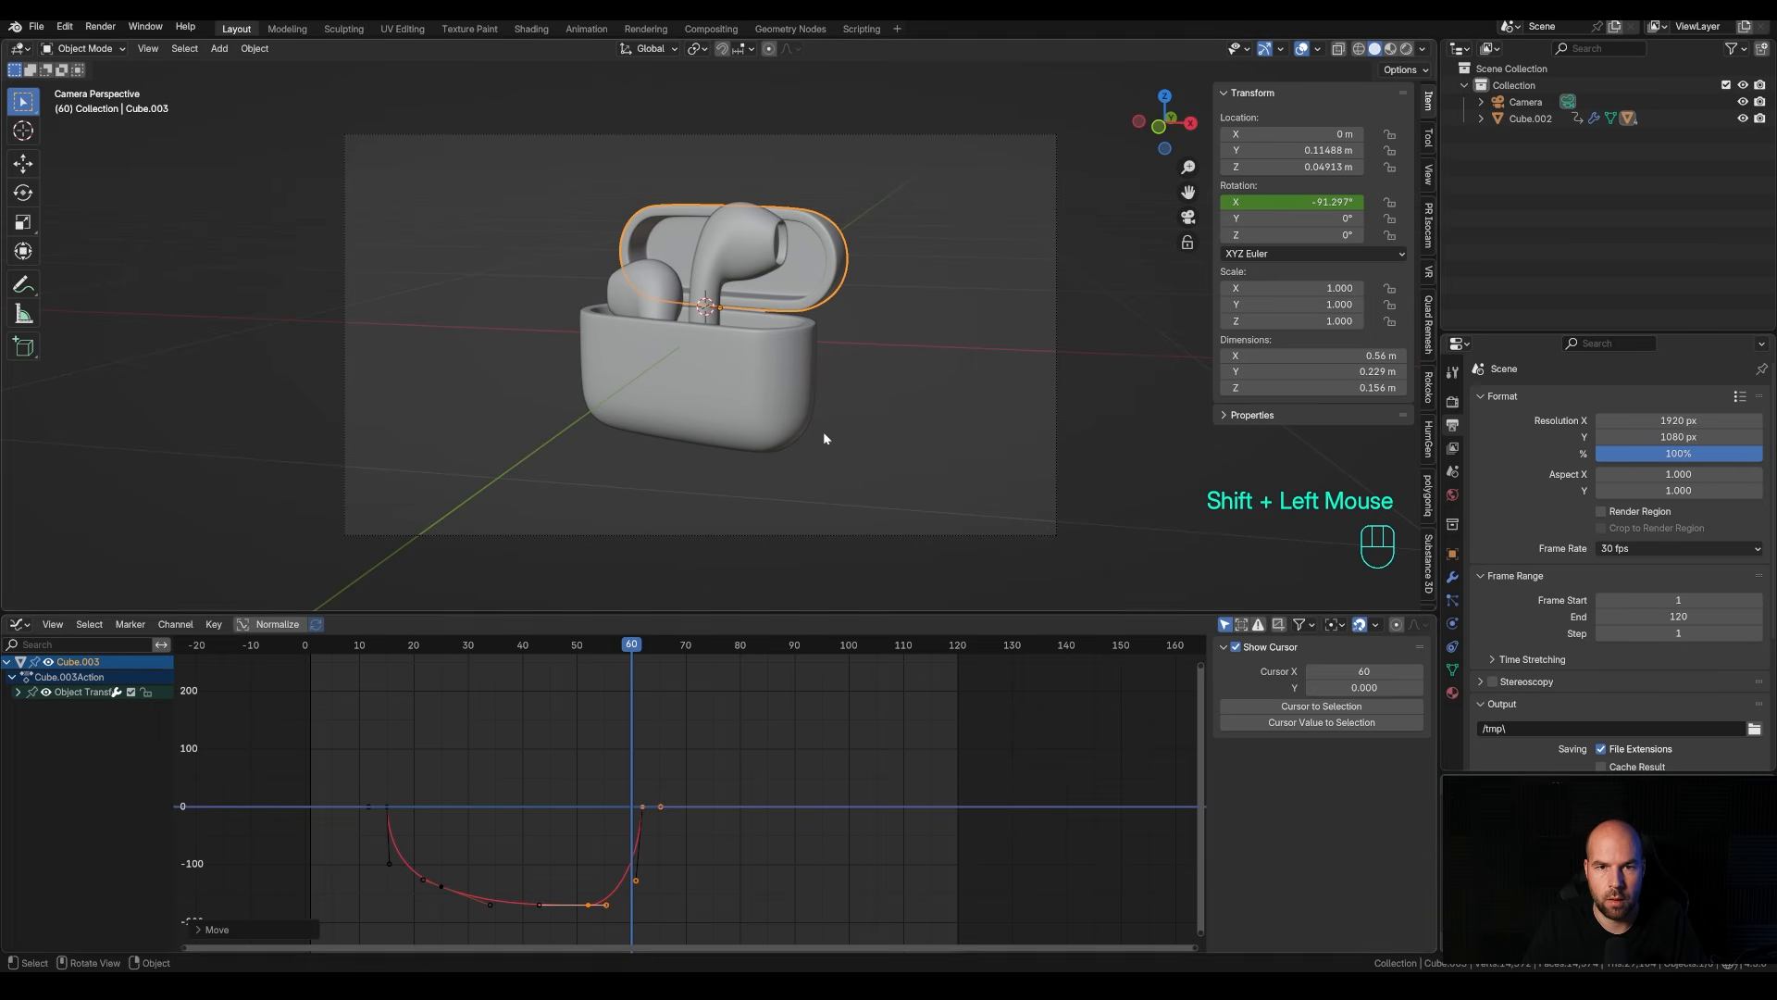
Reshape the lid's closing curve by adjusting the frame 52 handle and moving the frame 62 keyframe's incoming handle to frame 62 at about -139°.
drag(635, 658, 512, 653)
key(KP_Decimal)
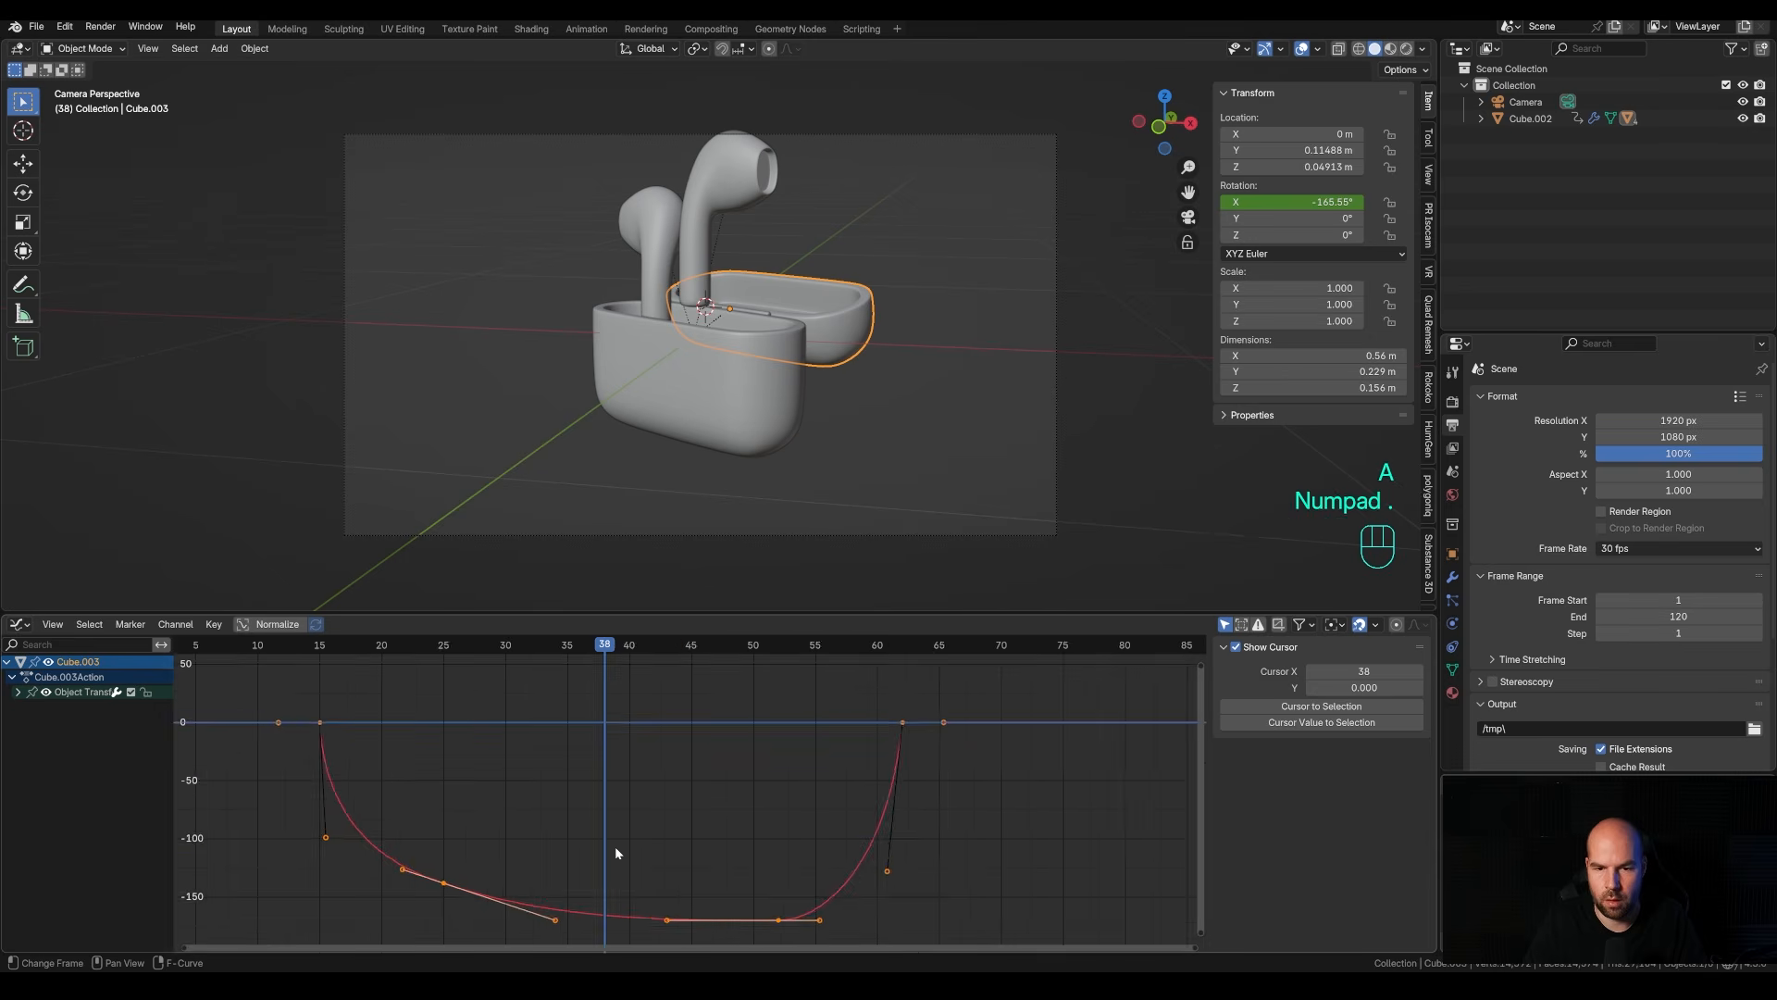
scroll(736, 803, down, 2)
click(867, 870)
click(866, 870)
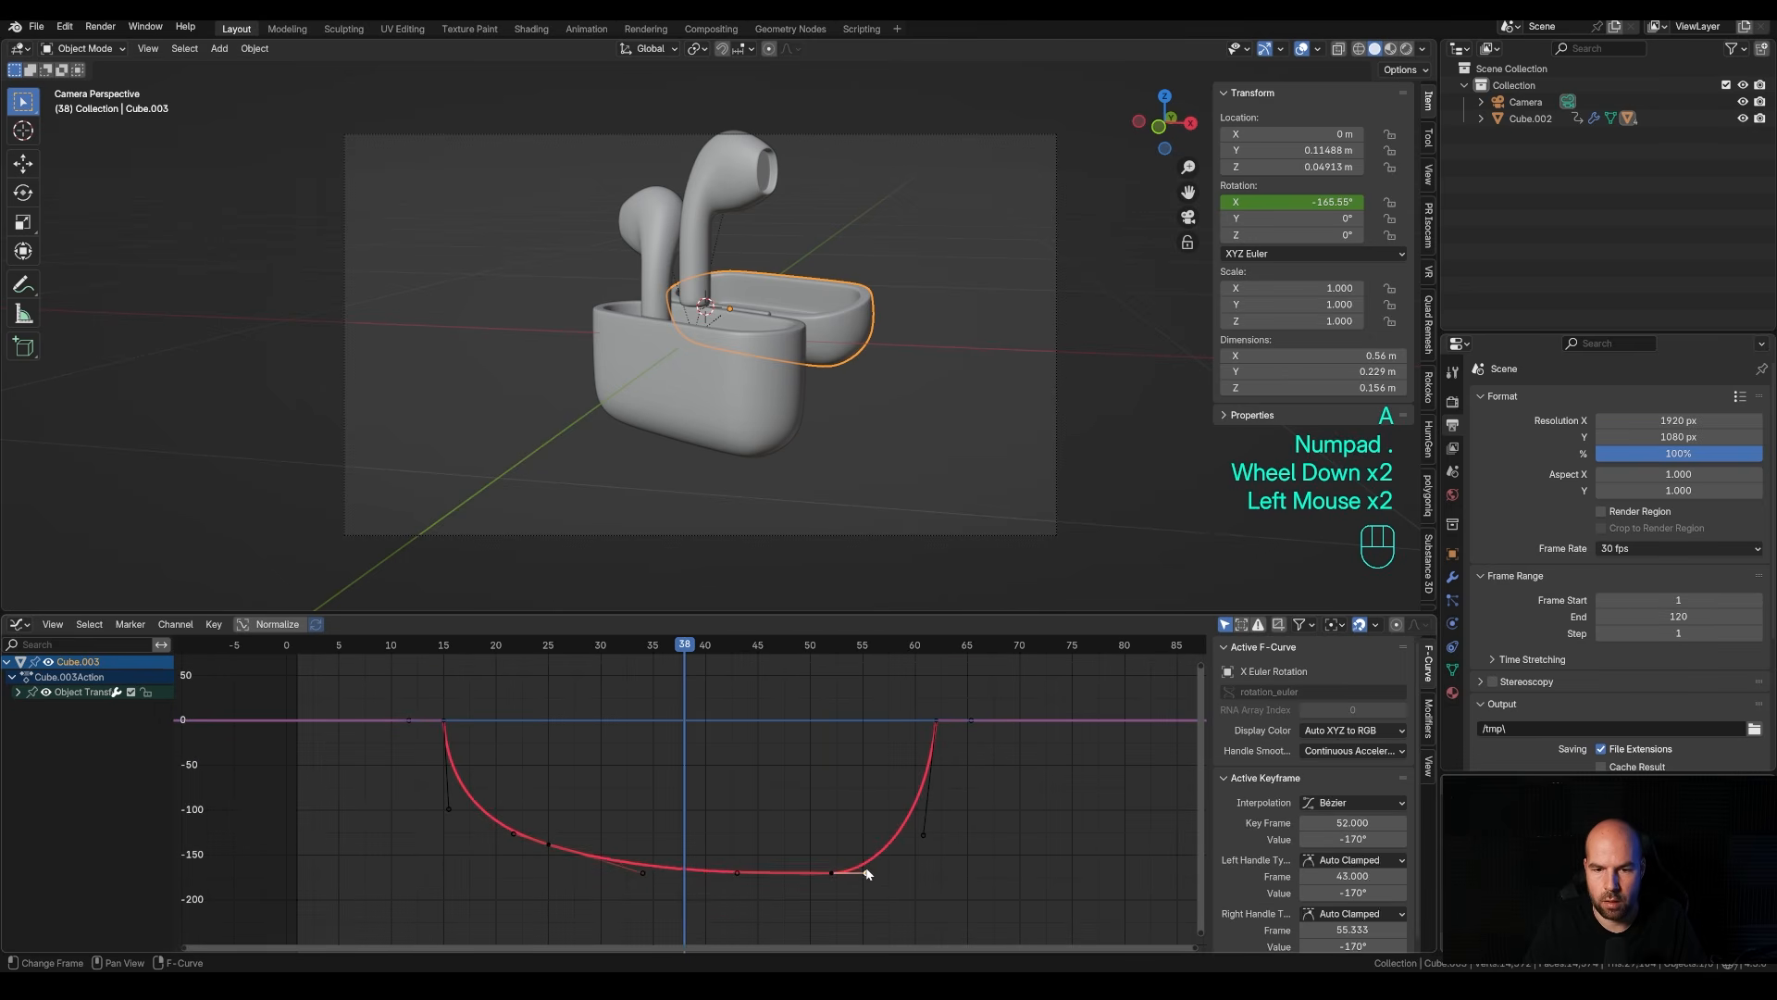
drag(866, 870, 936, 844)
Play back the animation from near the start to review the lid's earlier closing.
drag(444, 644, 308, 651)
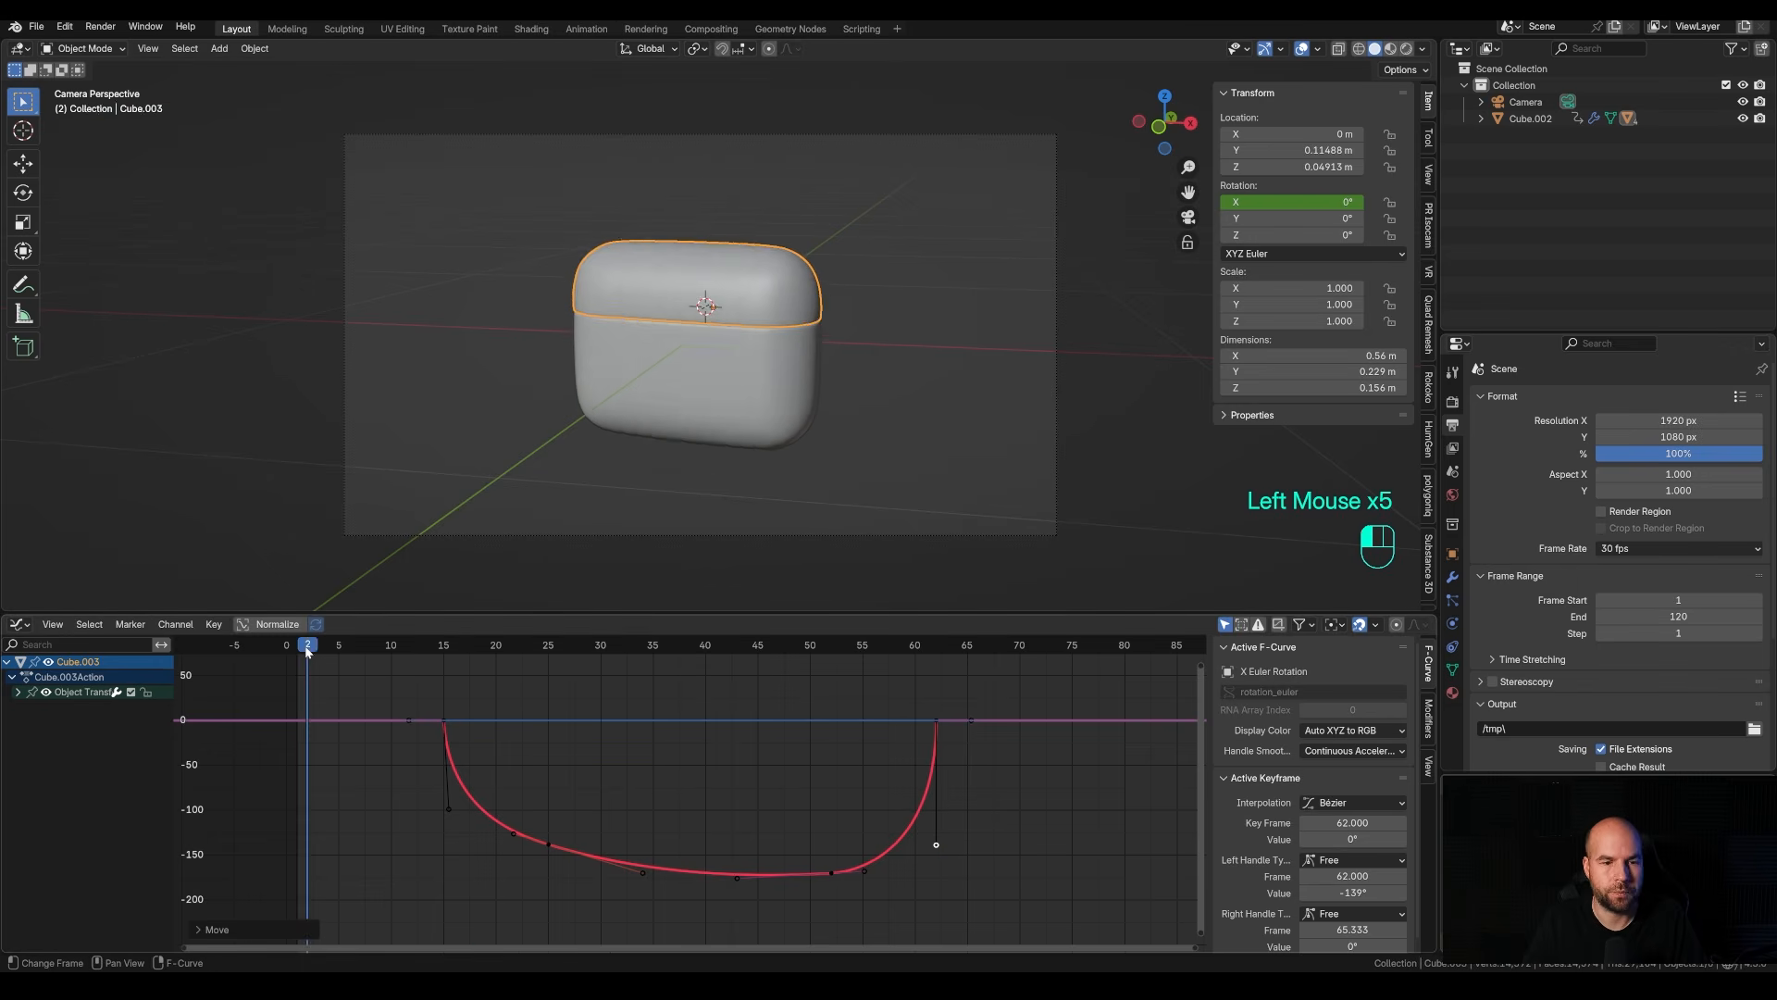
key(space)
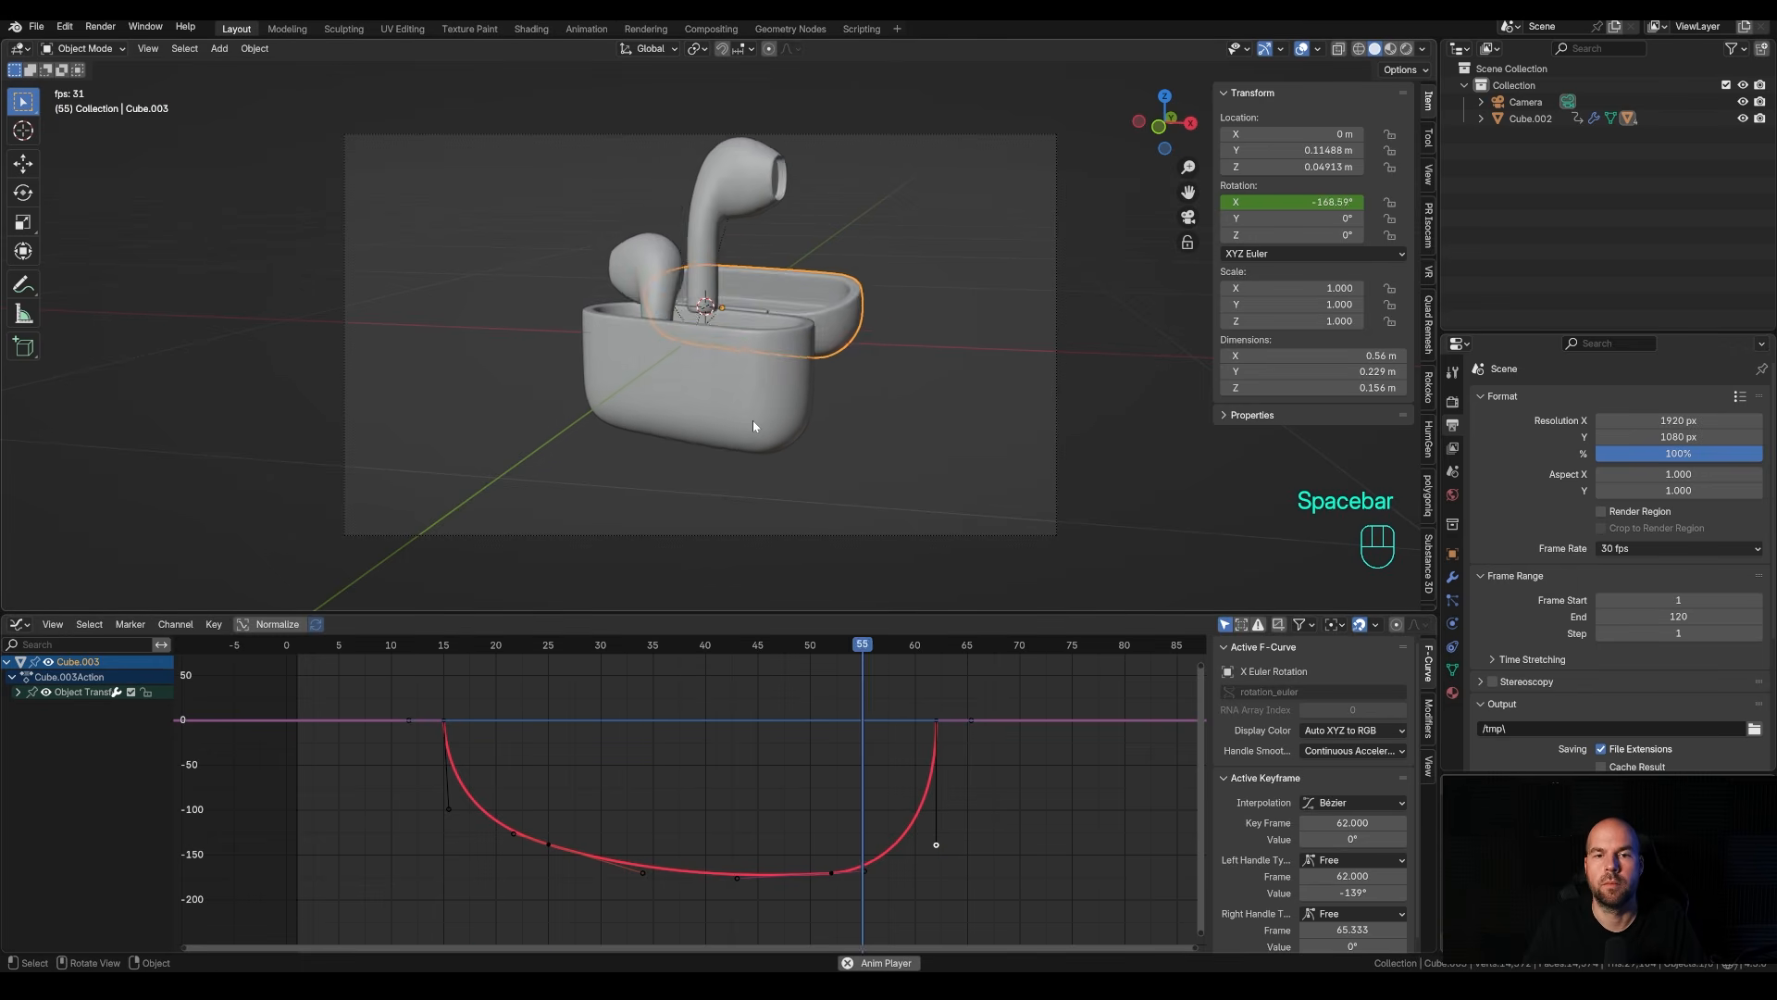
key(space)
click(318, 644)
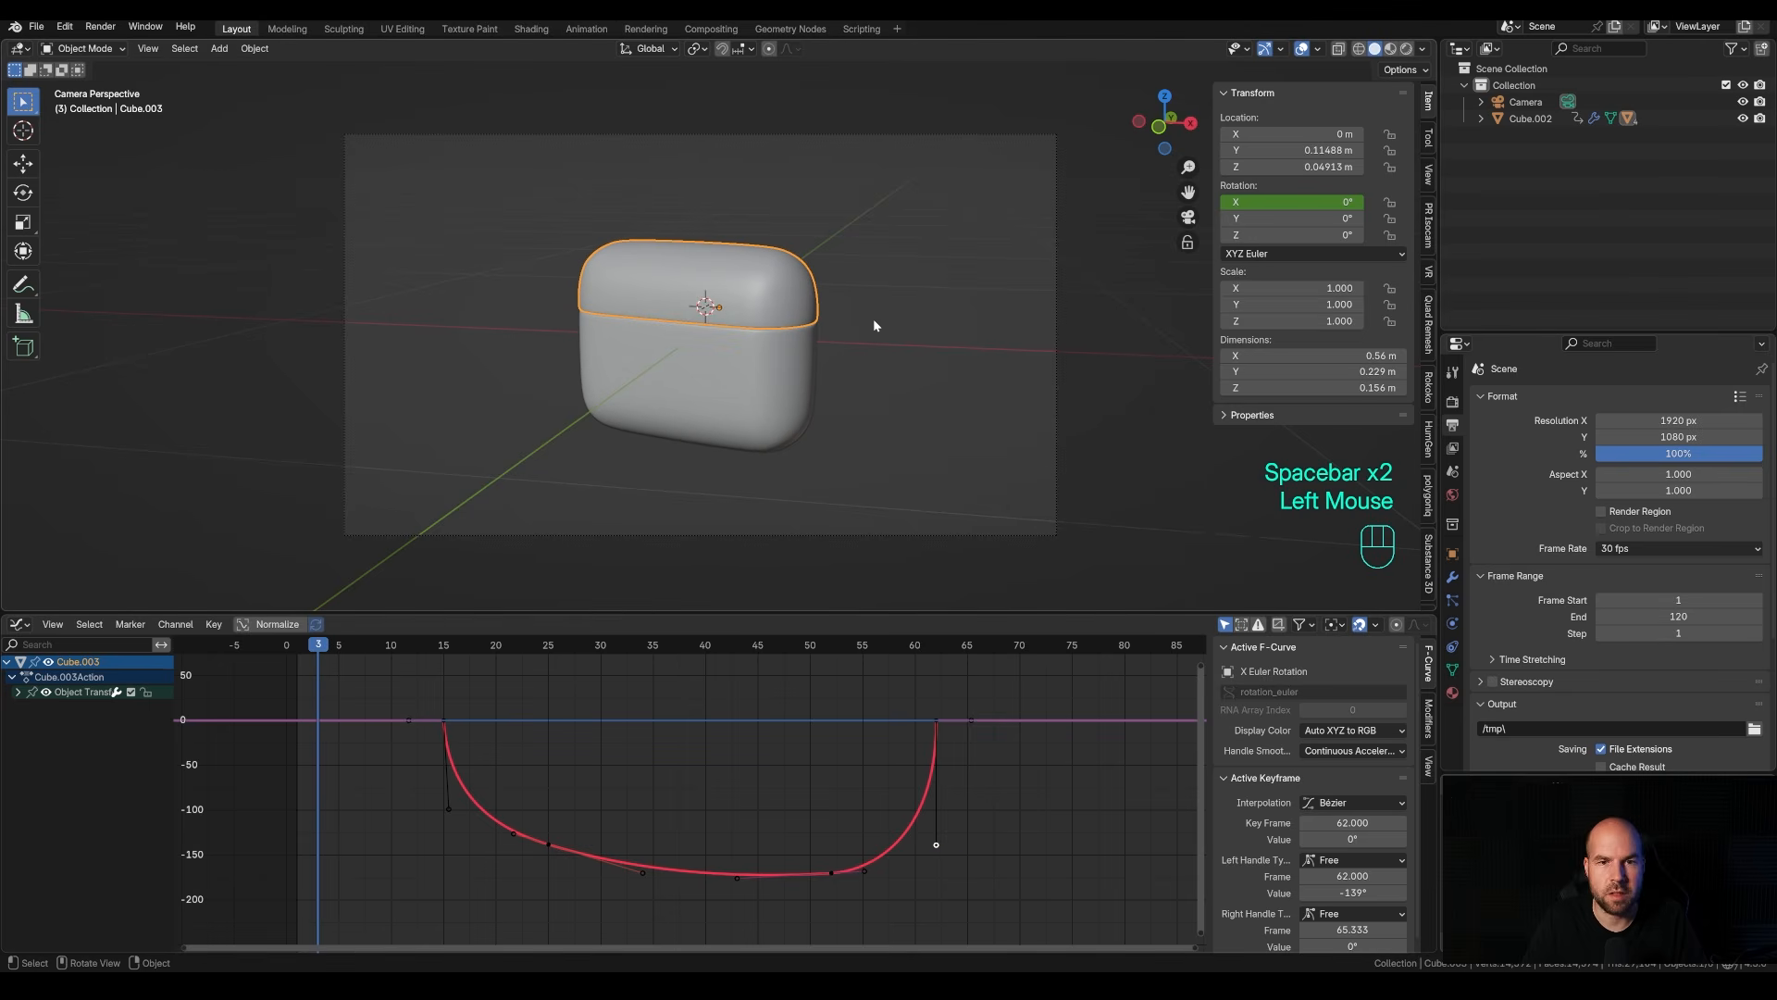
Select the case and tilt it to an X rotation of 12.8° and a Y rotation of 8.9°.
click(756, 395)
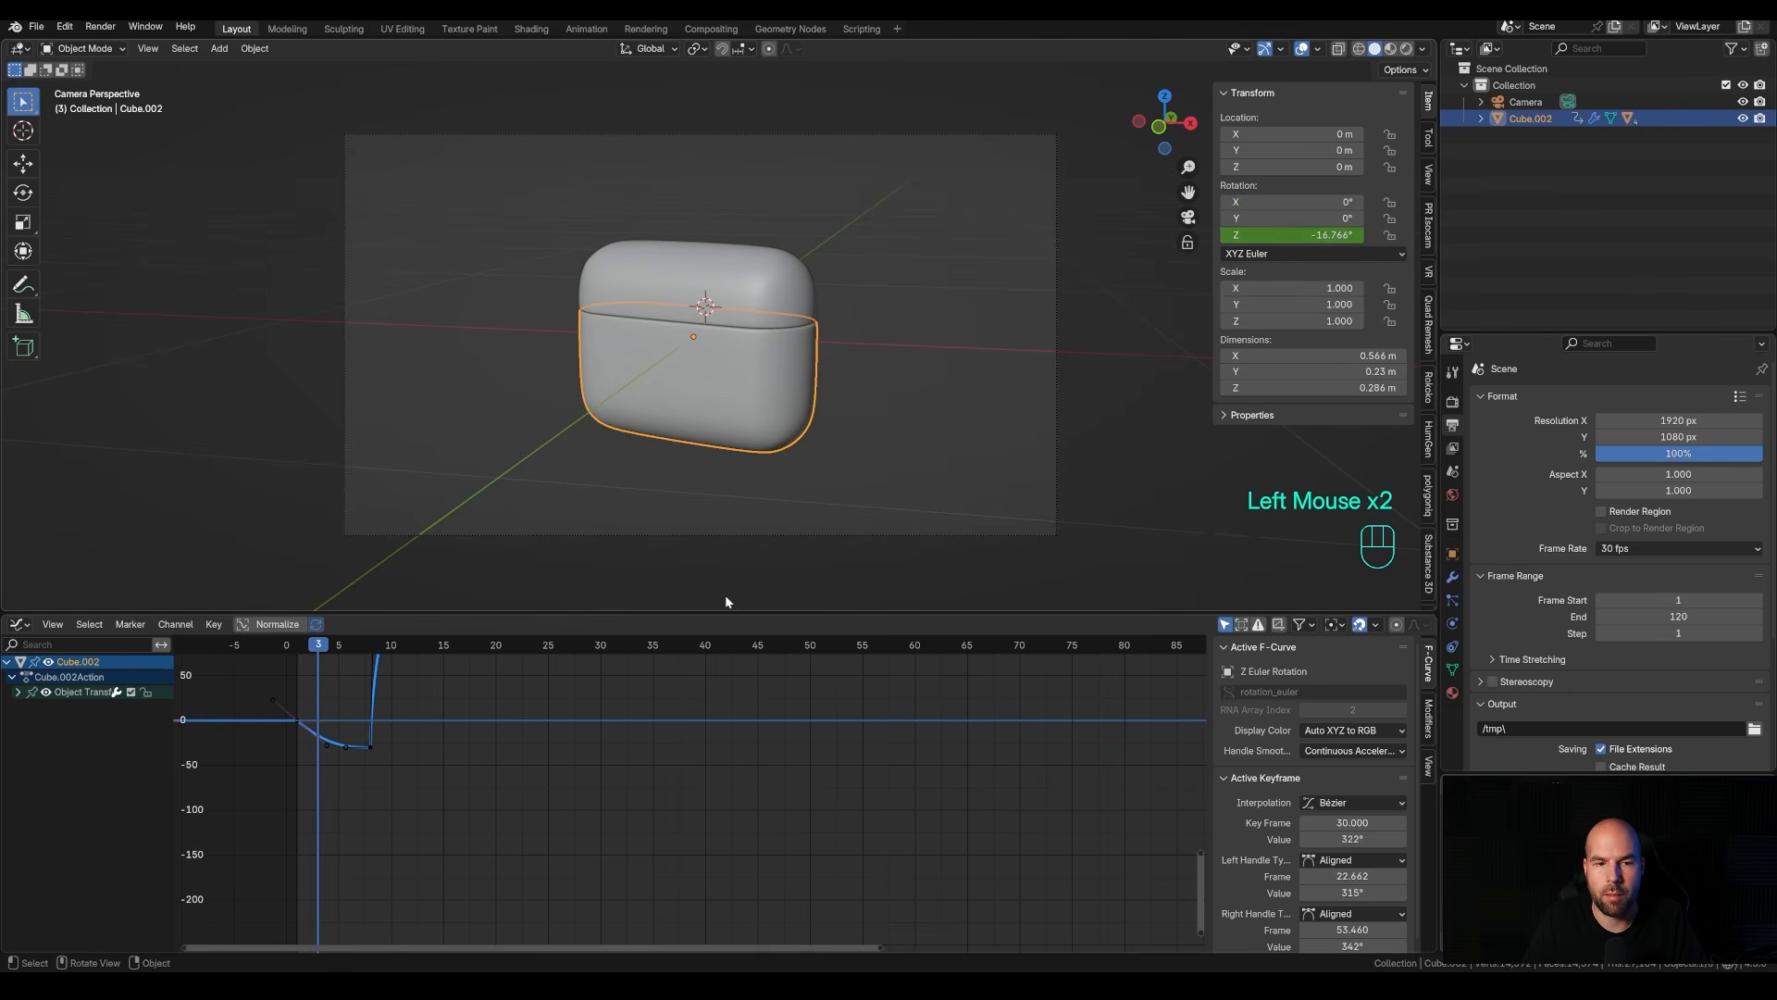
scroll(705, 743, down, 3)
middle_drag(762, 734, 699, 798)
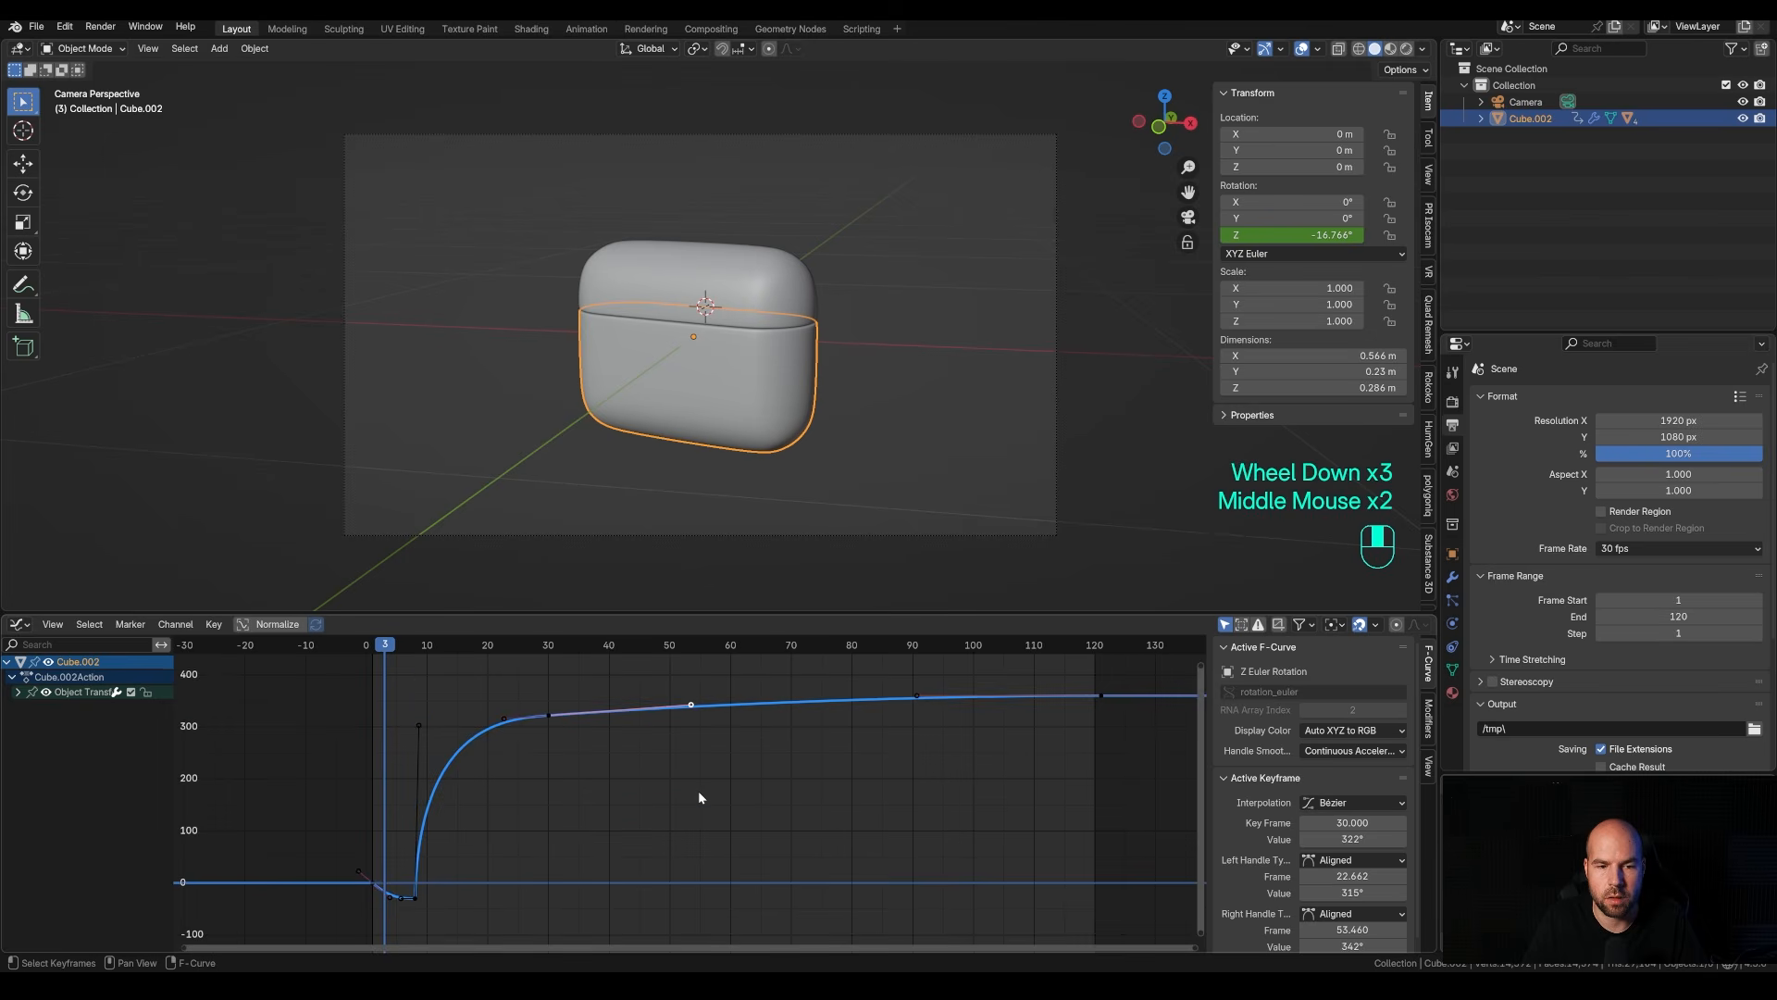
click(18, 692)
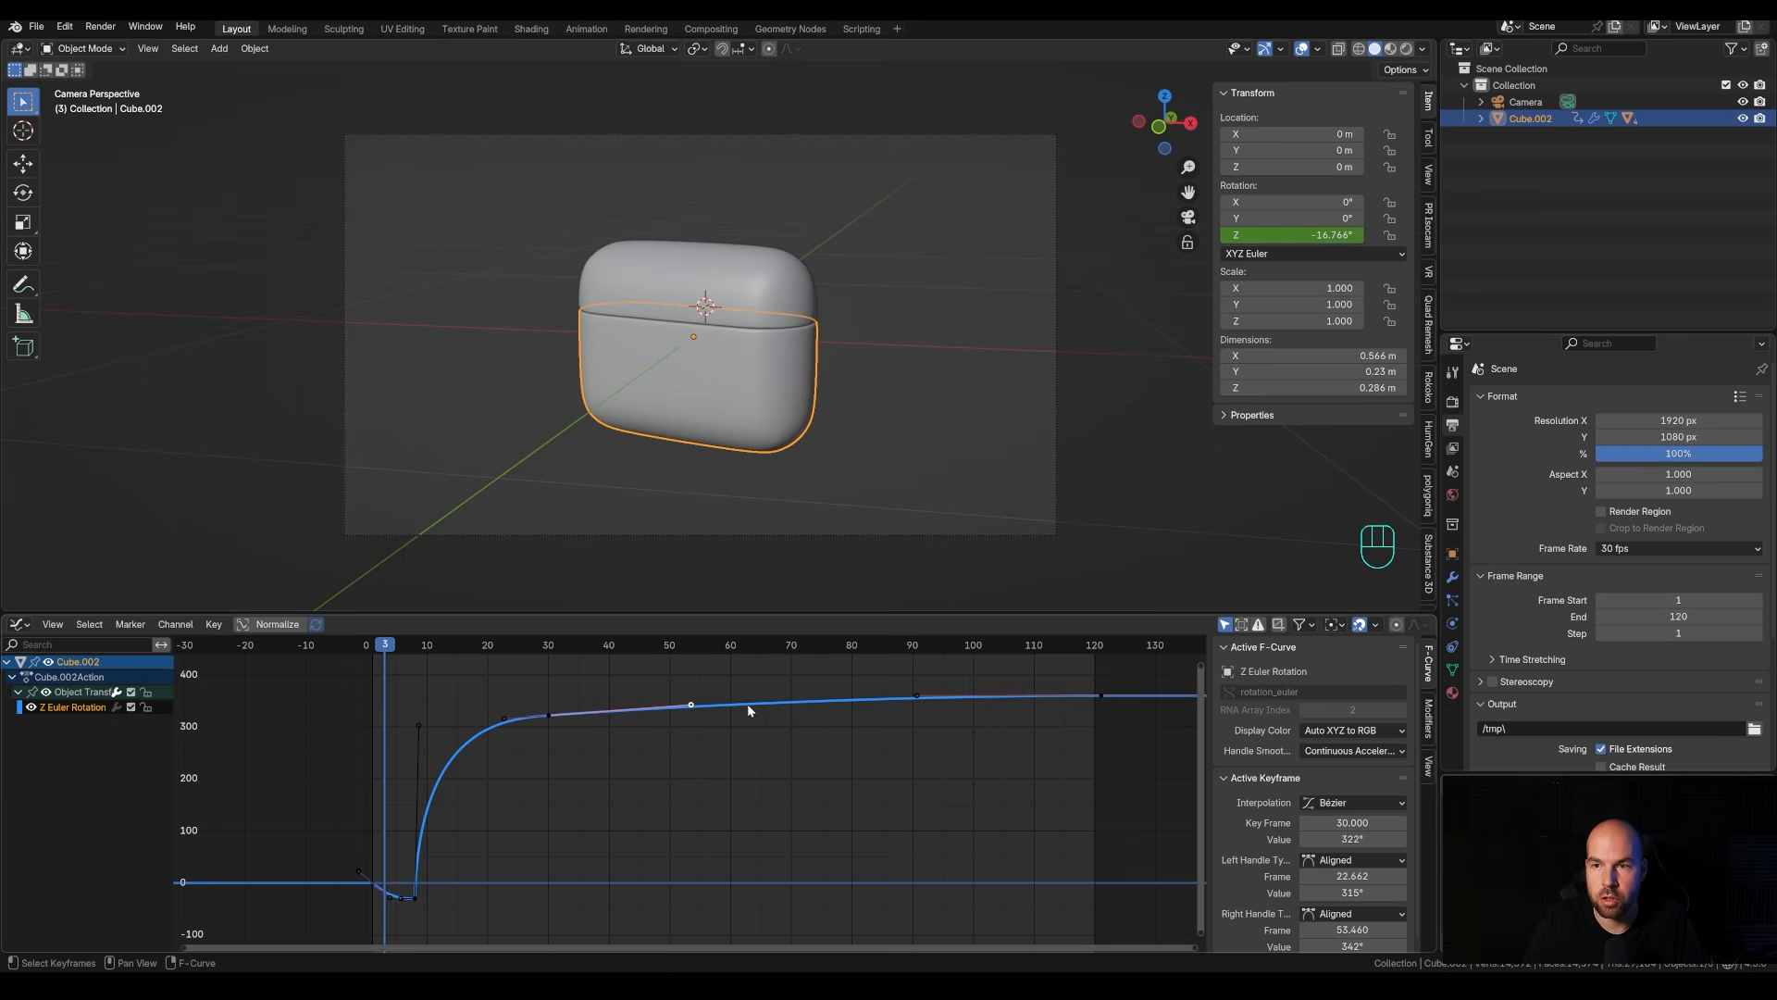
shift+drag(1296, 202, 1339, 219)
Play back the tilted case's animation and set its X rotation to 9.7°.
key(space)
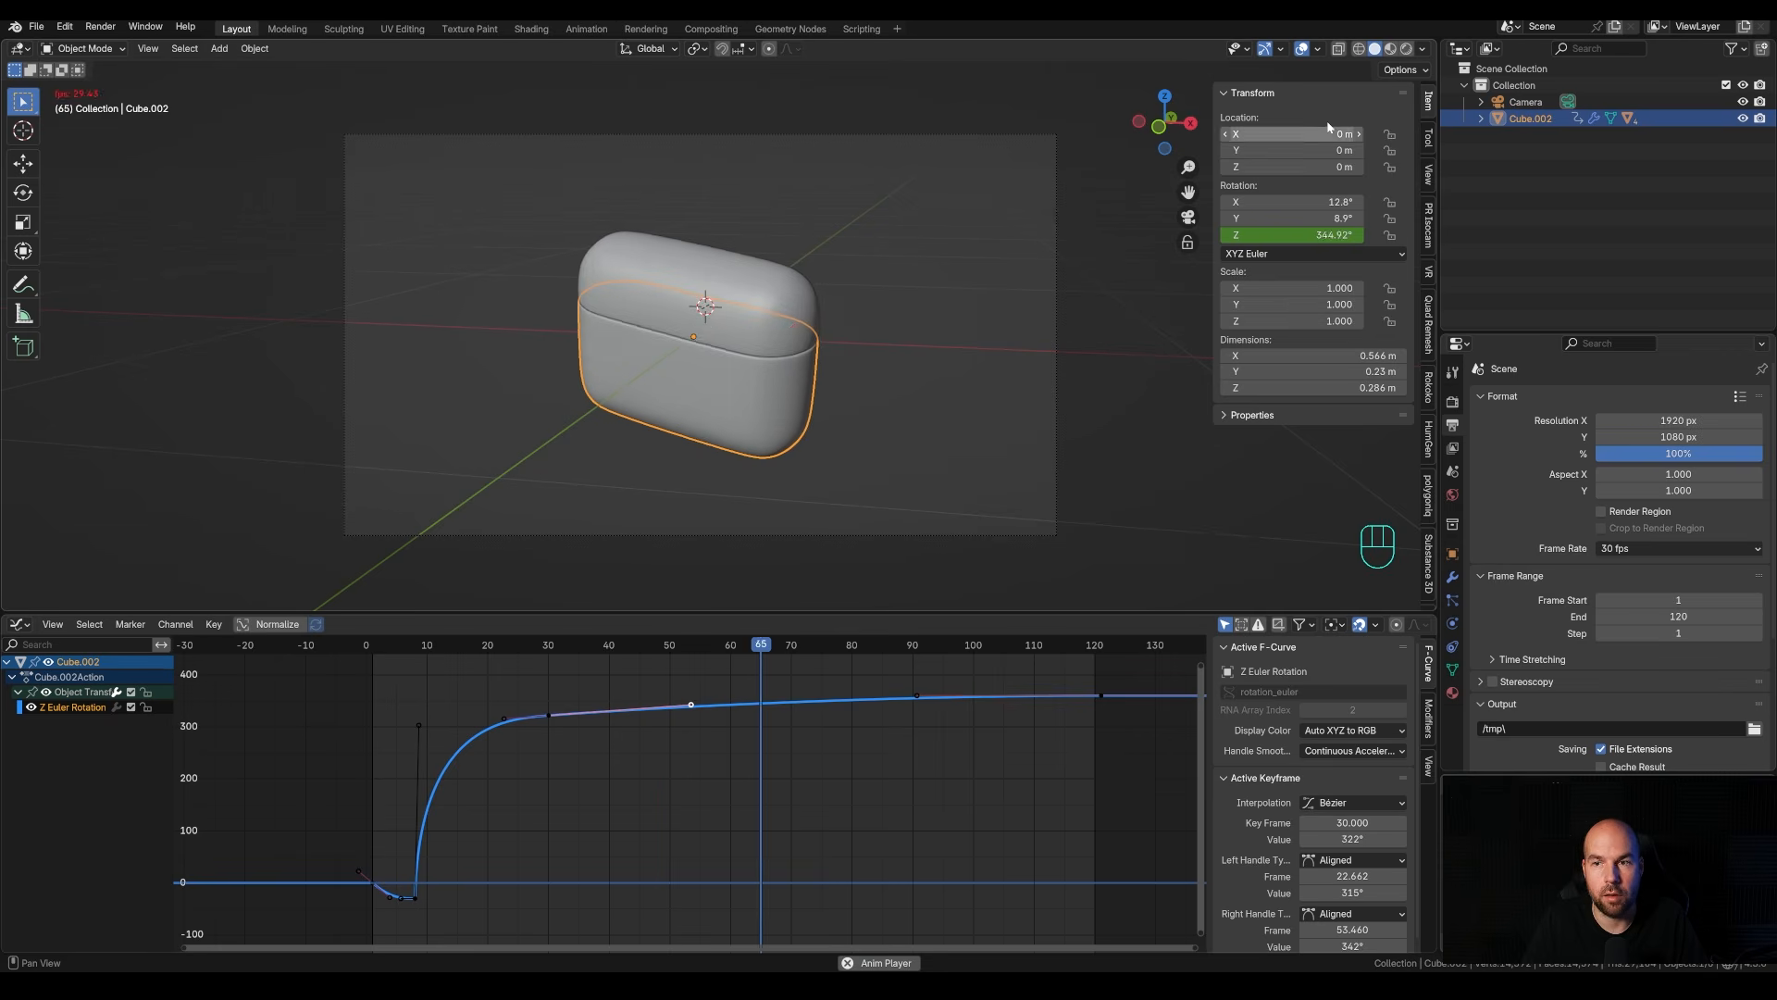
key(g)
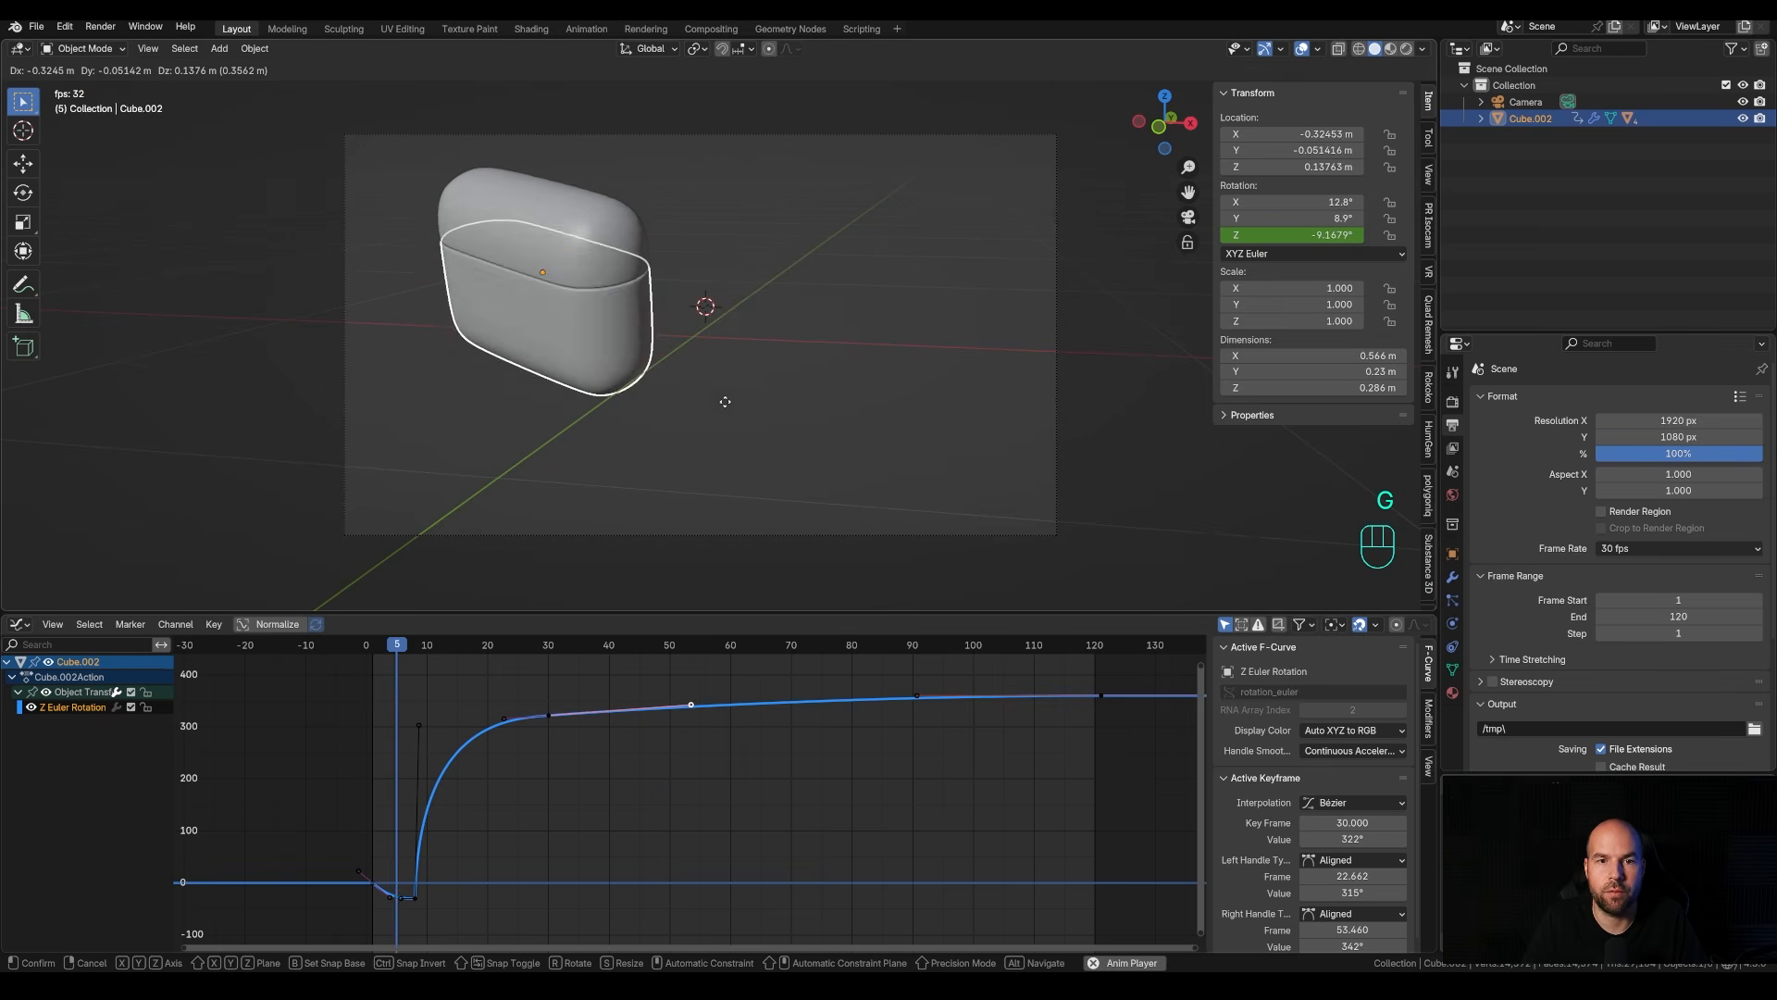
key(Escape)
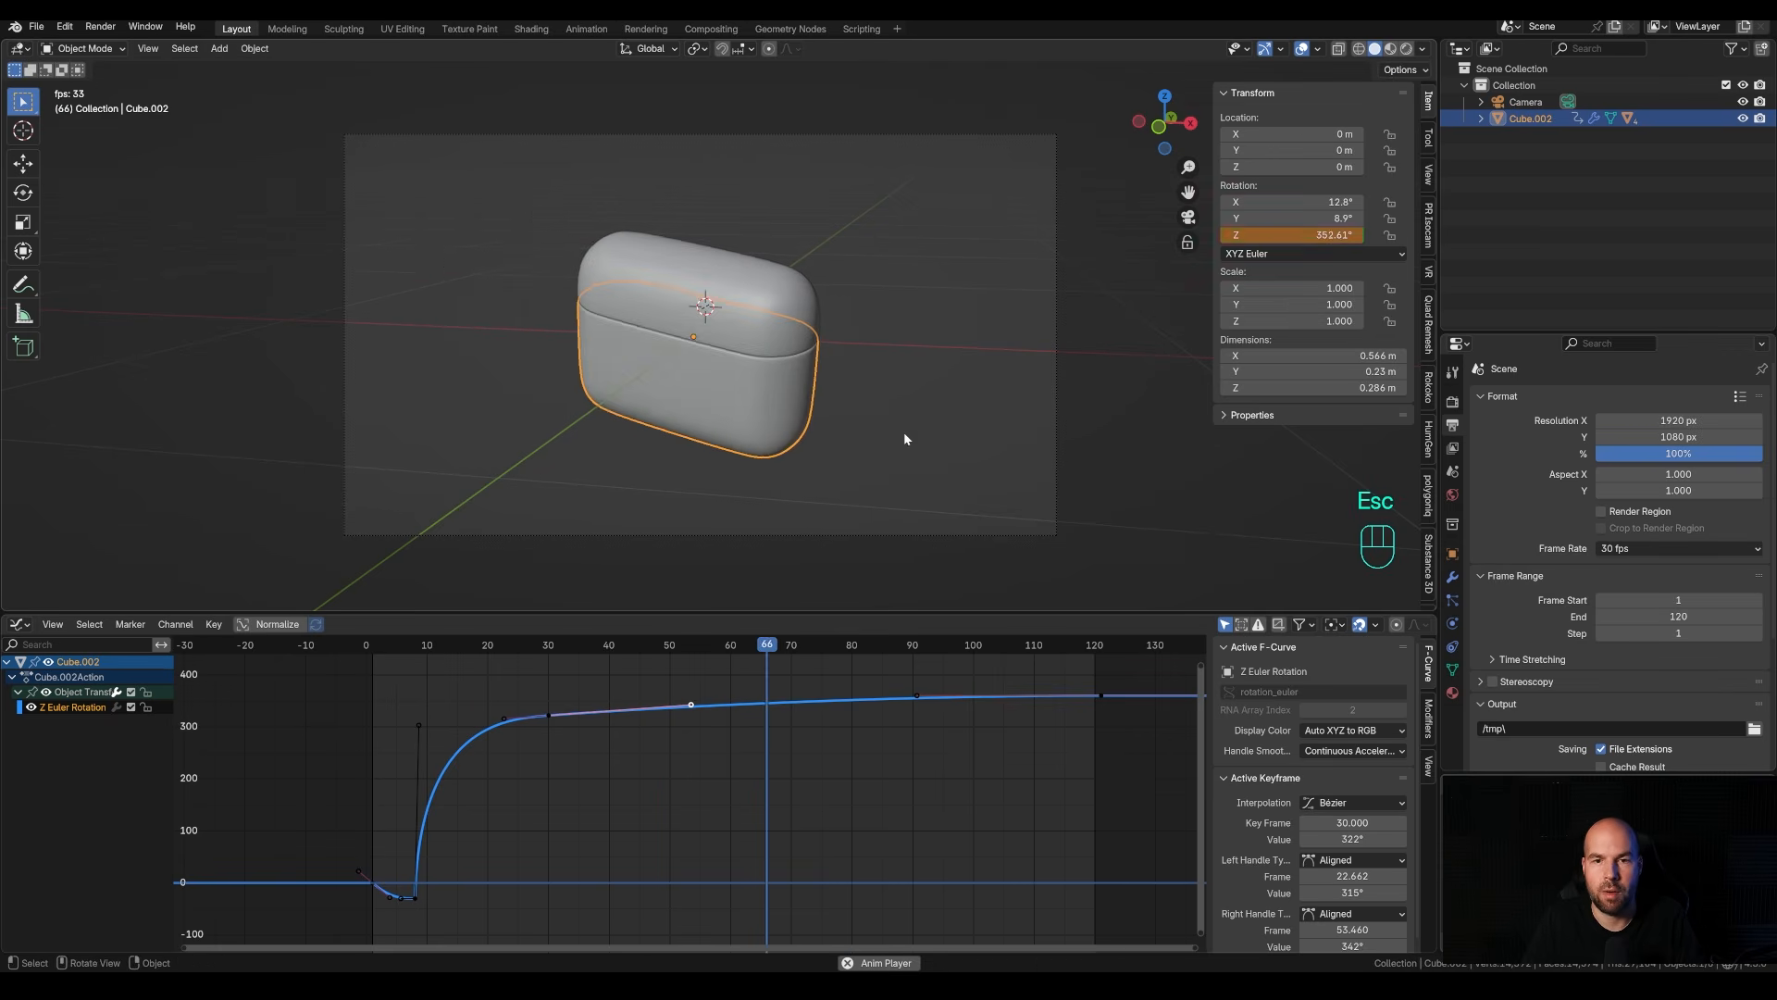
mouse_move(1331, 202)
shift+mouse_down()
mouse_move(1358, 202)
mouse_move(1302, 202)
shift+mouse_up()
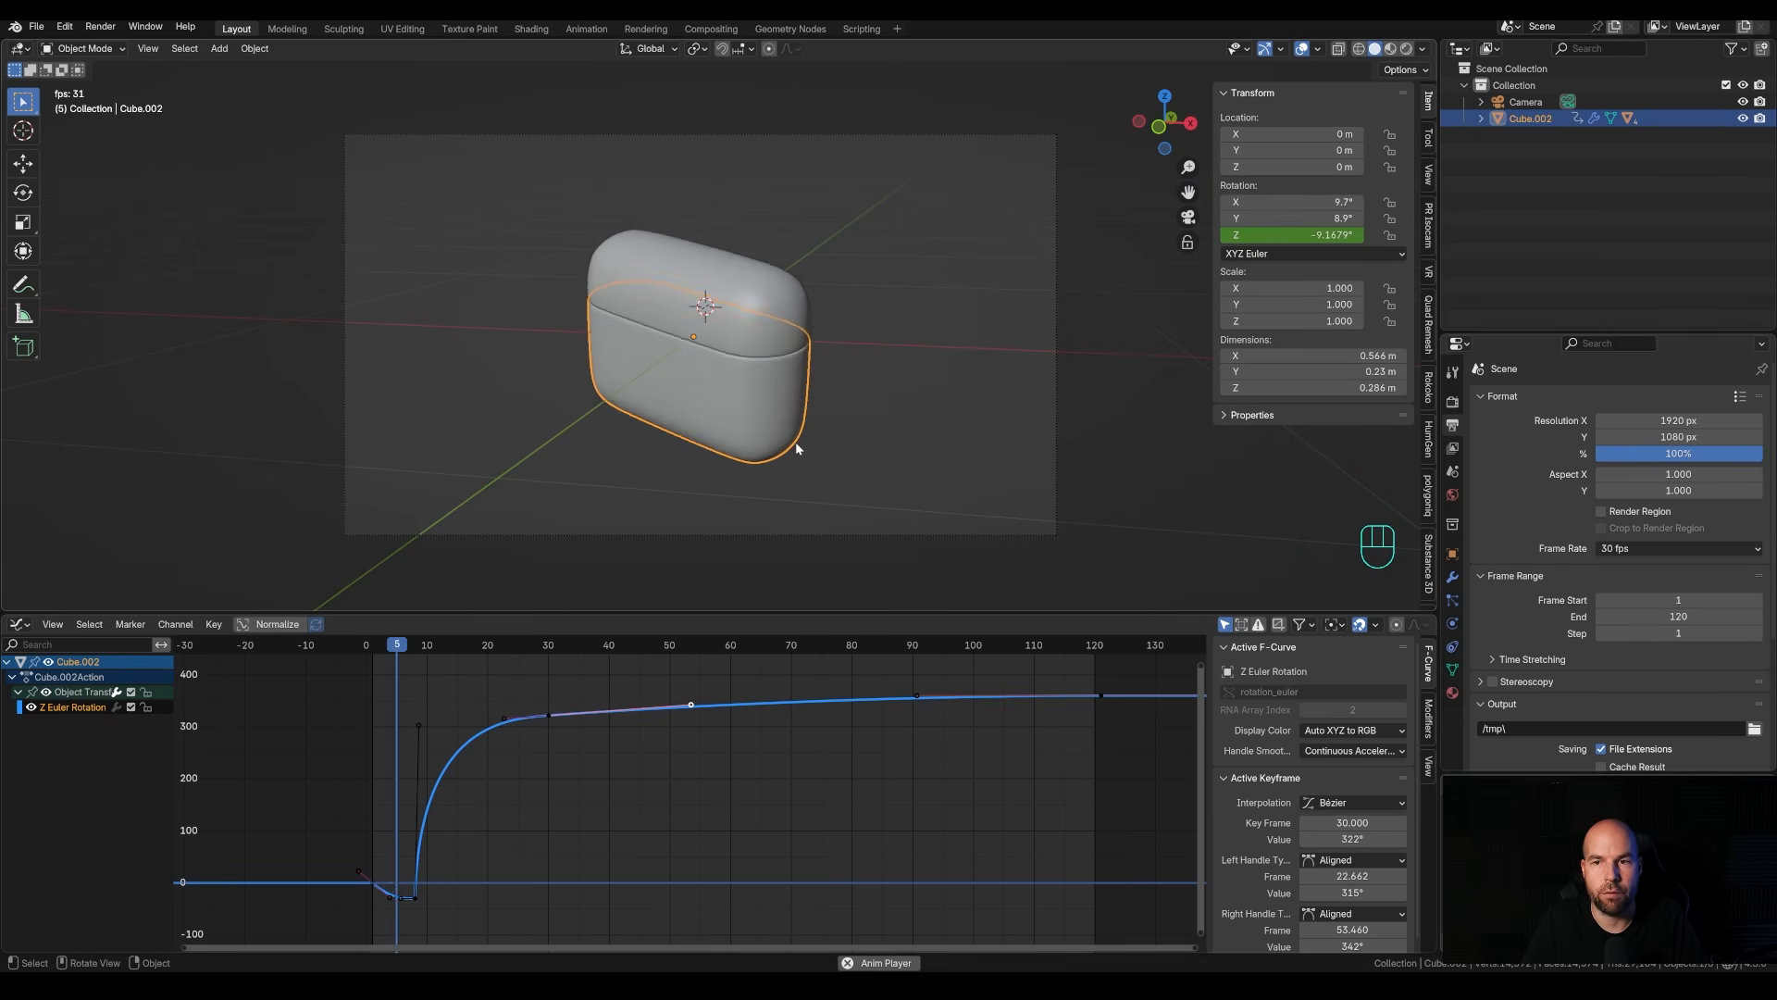
key(space)
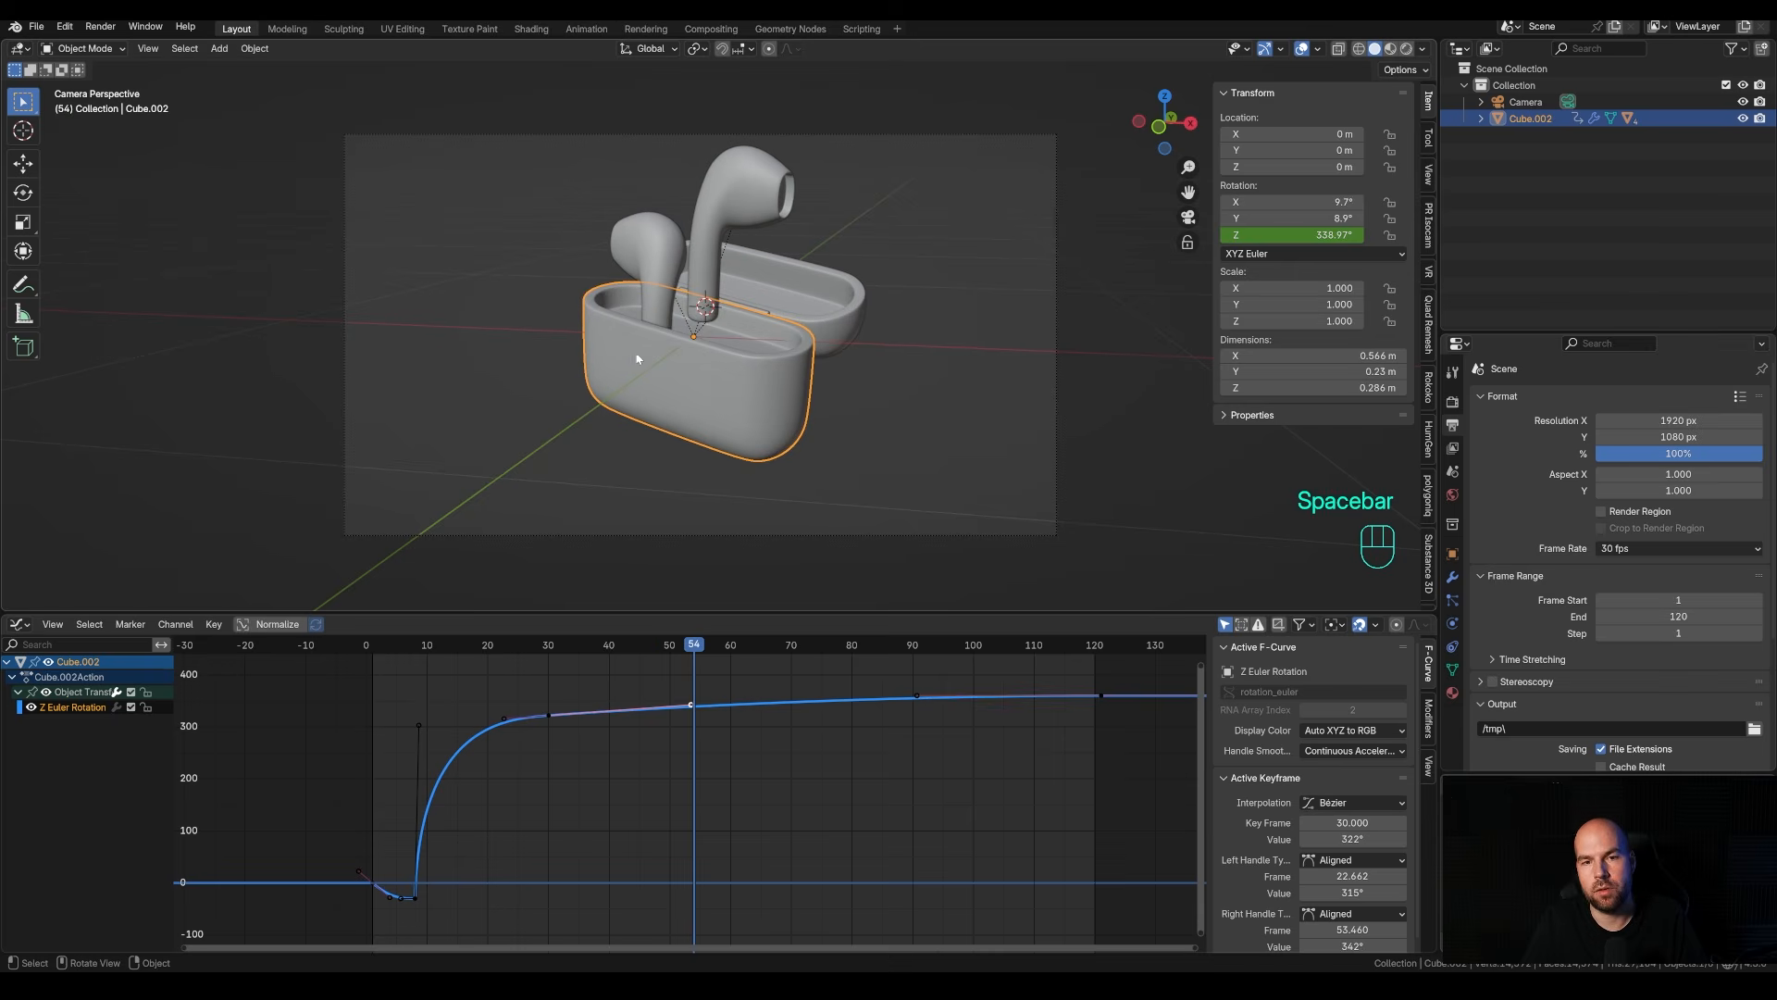
Scrub through the animation to examine the tilted case's framing with the earbuds raised, and return to frame 1.
drag(508, 643, 677, 701)
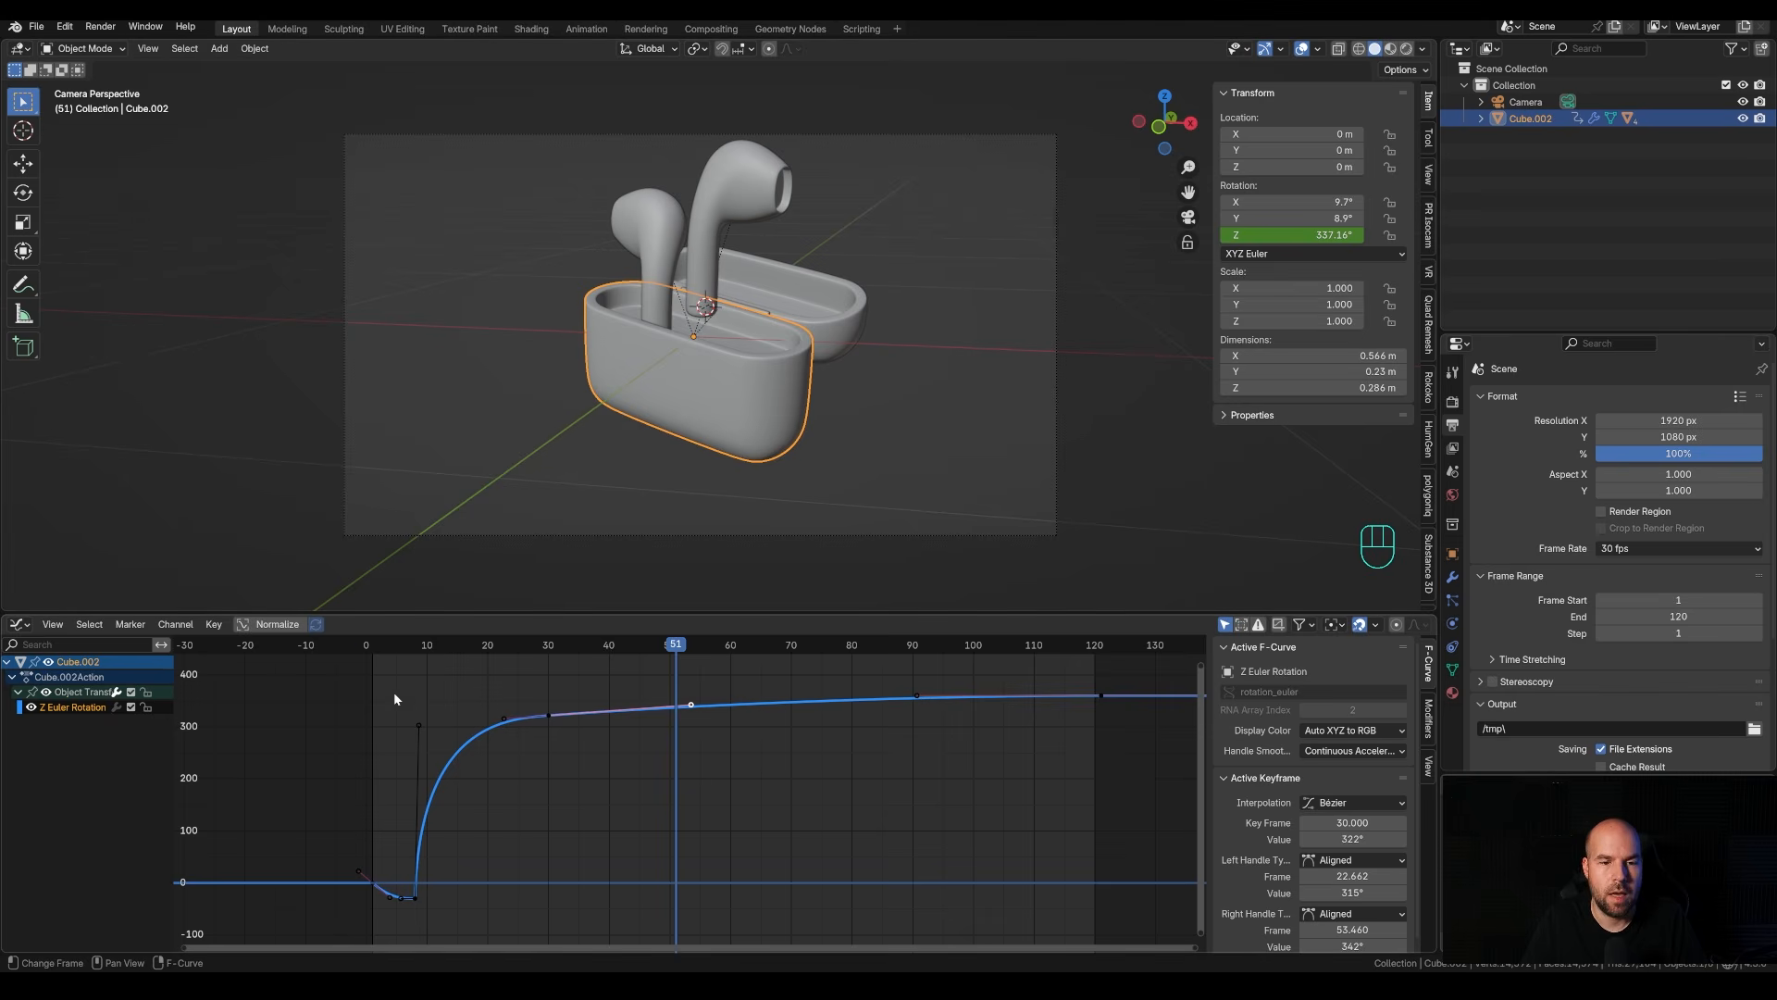
click(374, 654)
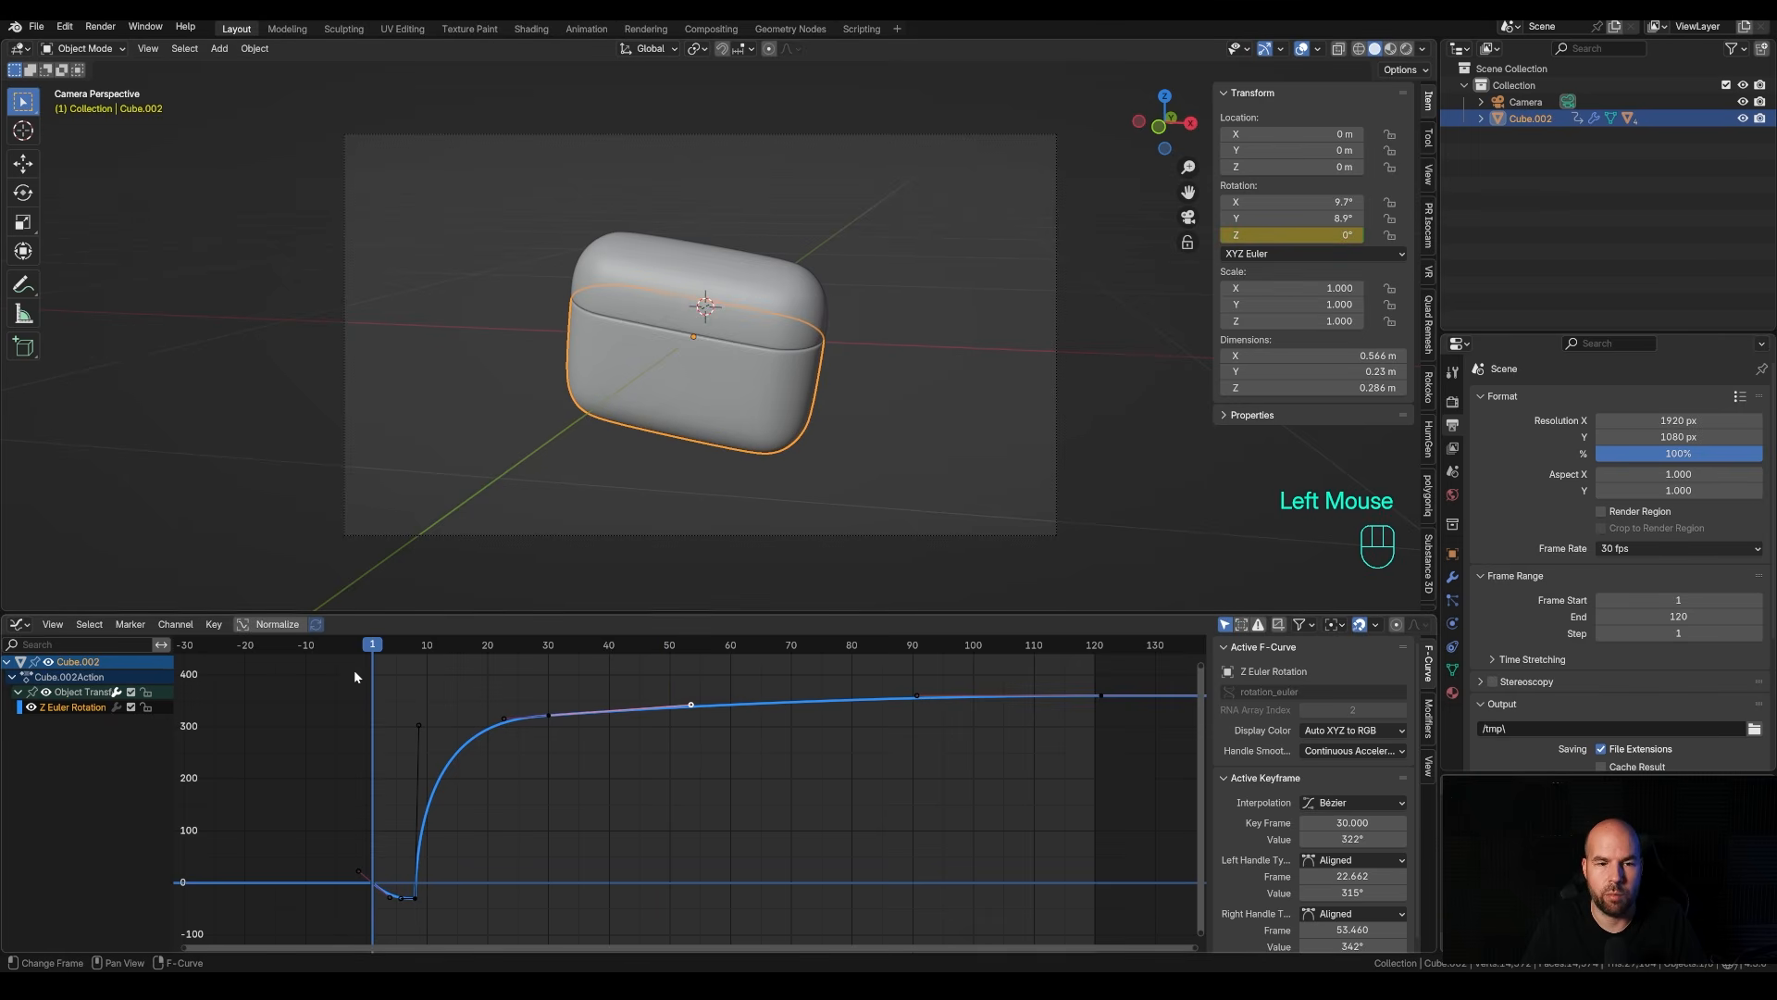
drag(370, 645, 573, 645)
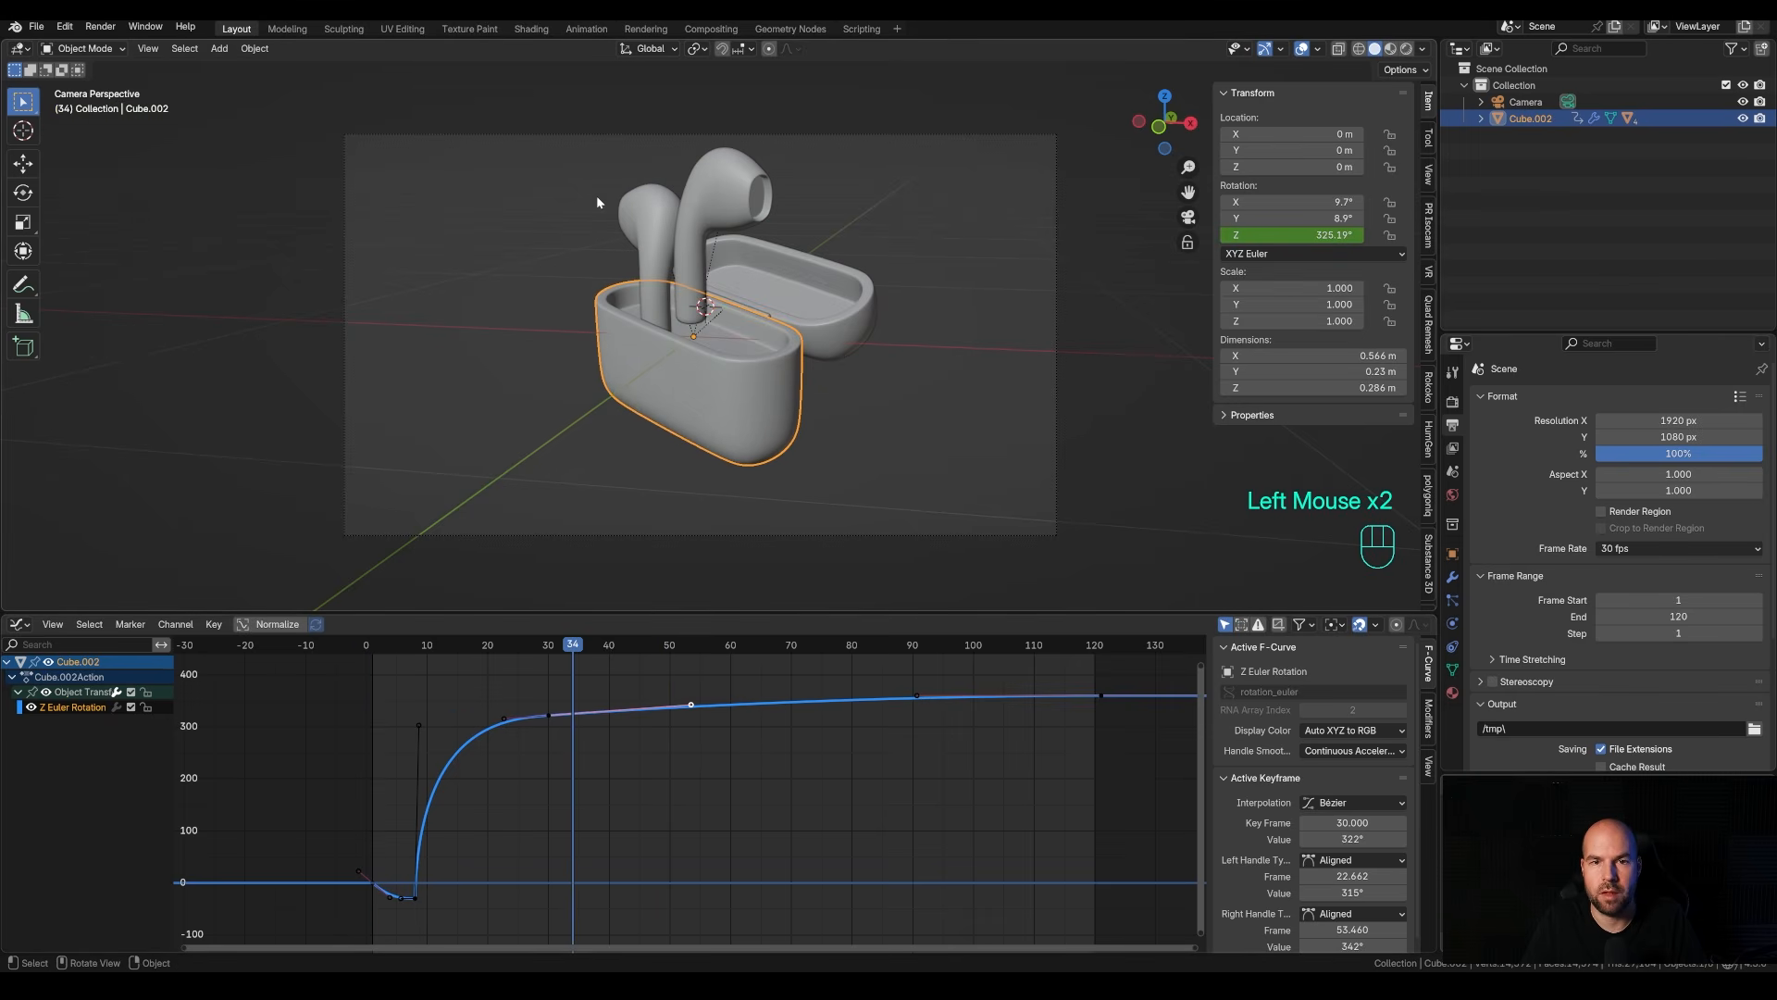
click(375, 653)
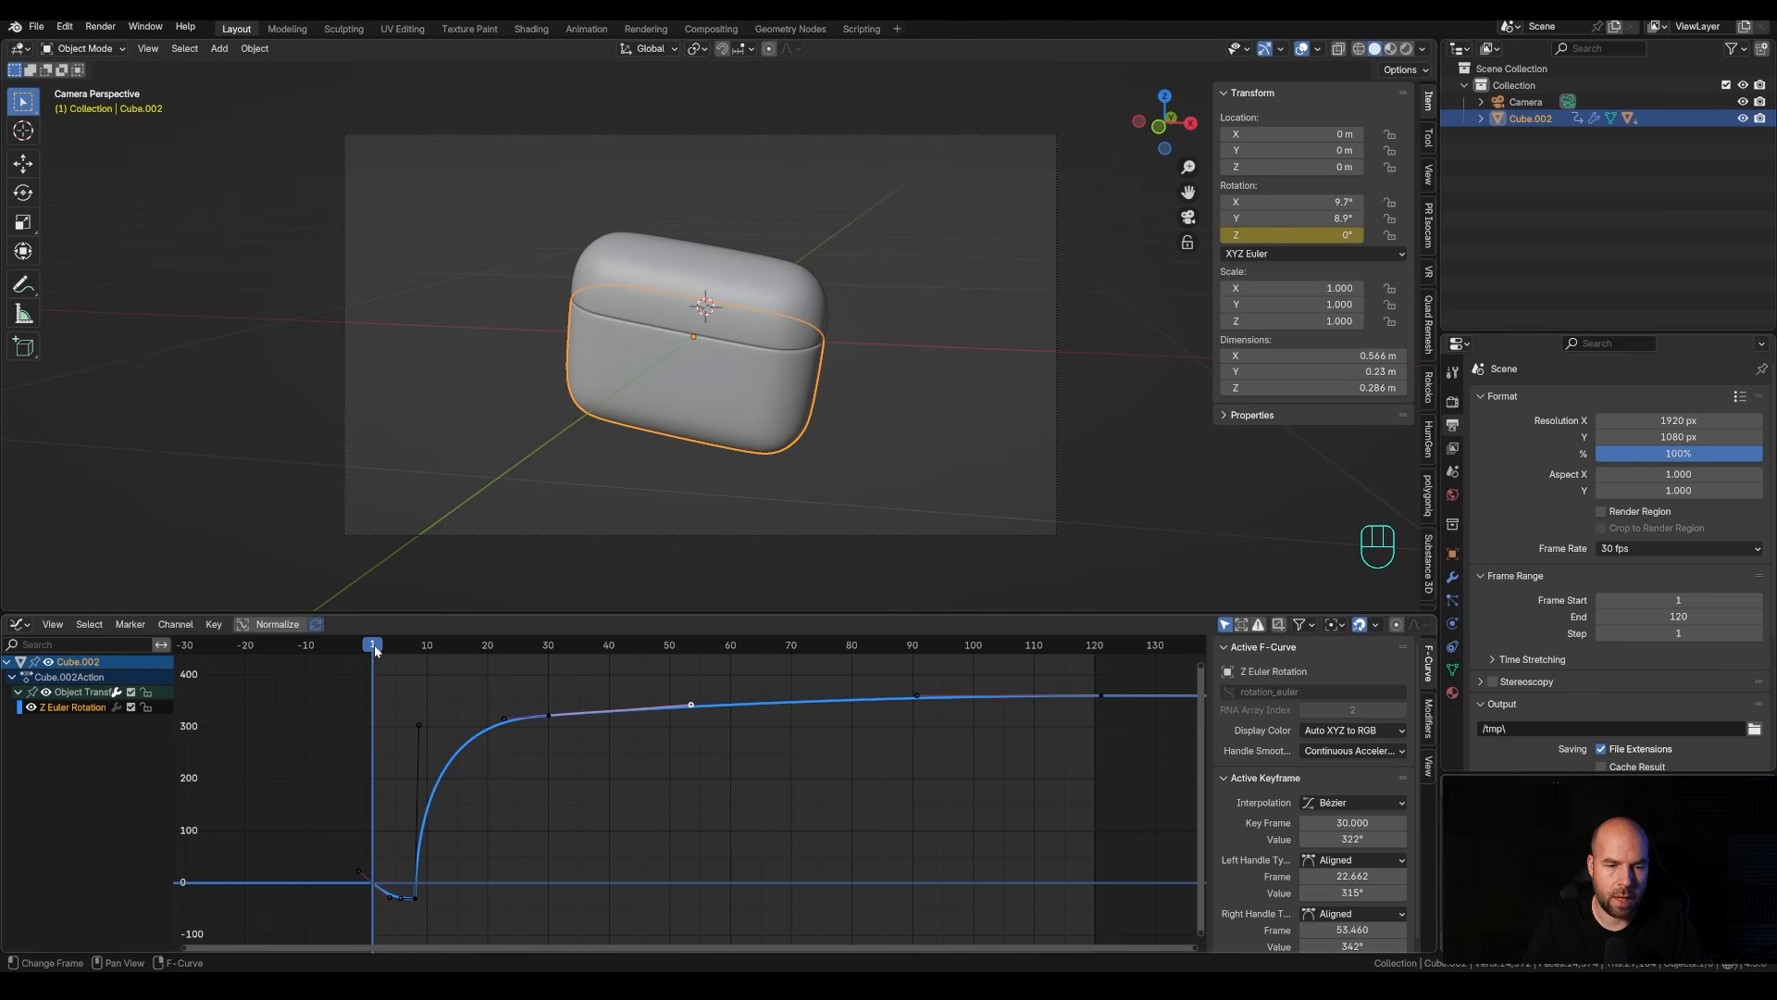
click(379, 646)
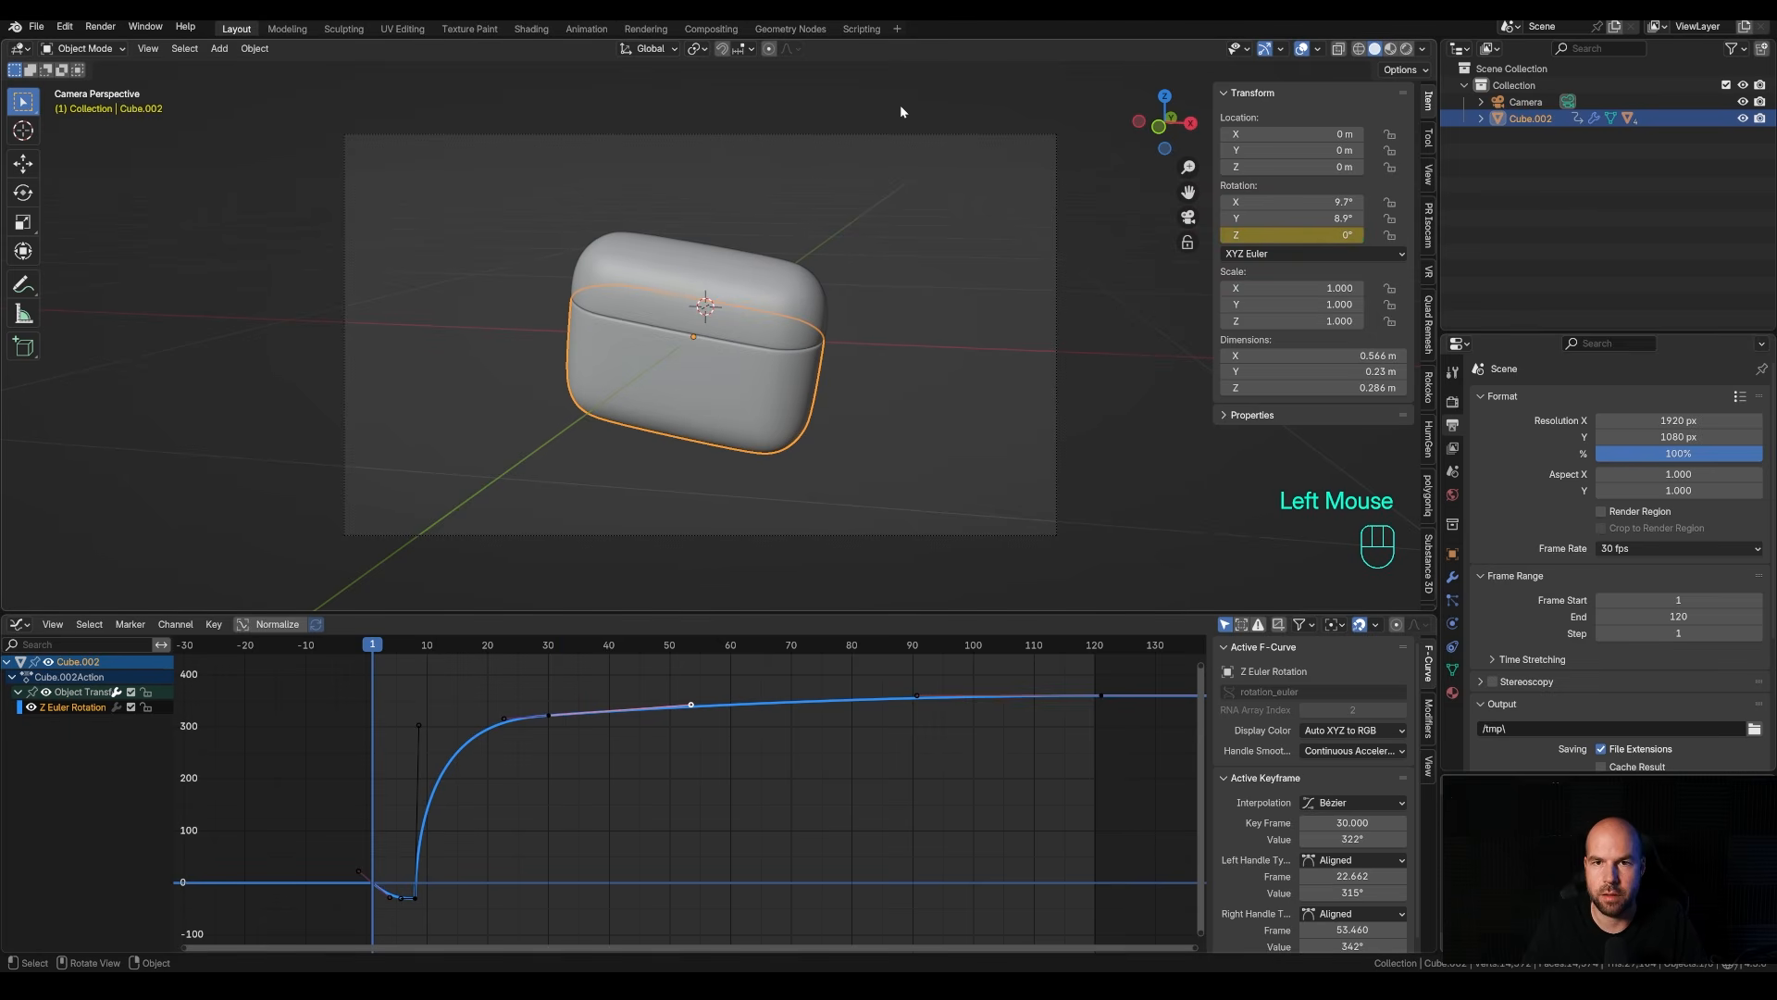
Select the camera and insert keyframes for its rotation at frame 1.
click(887, 135)
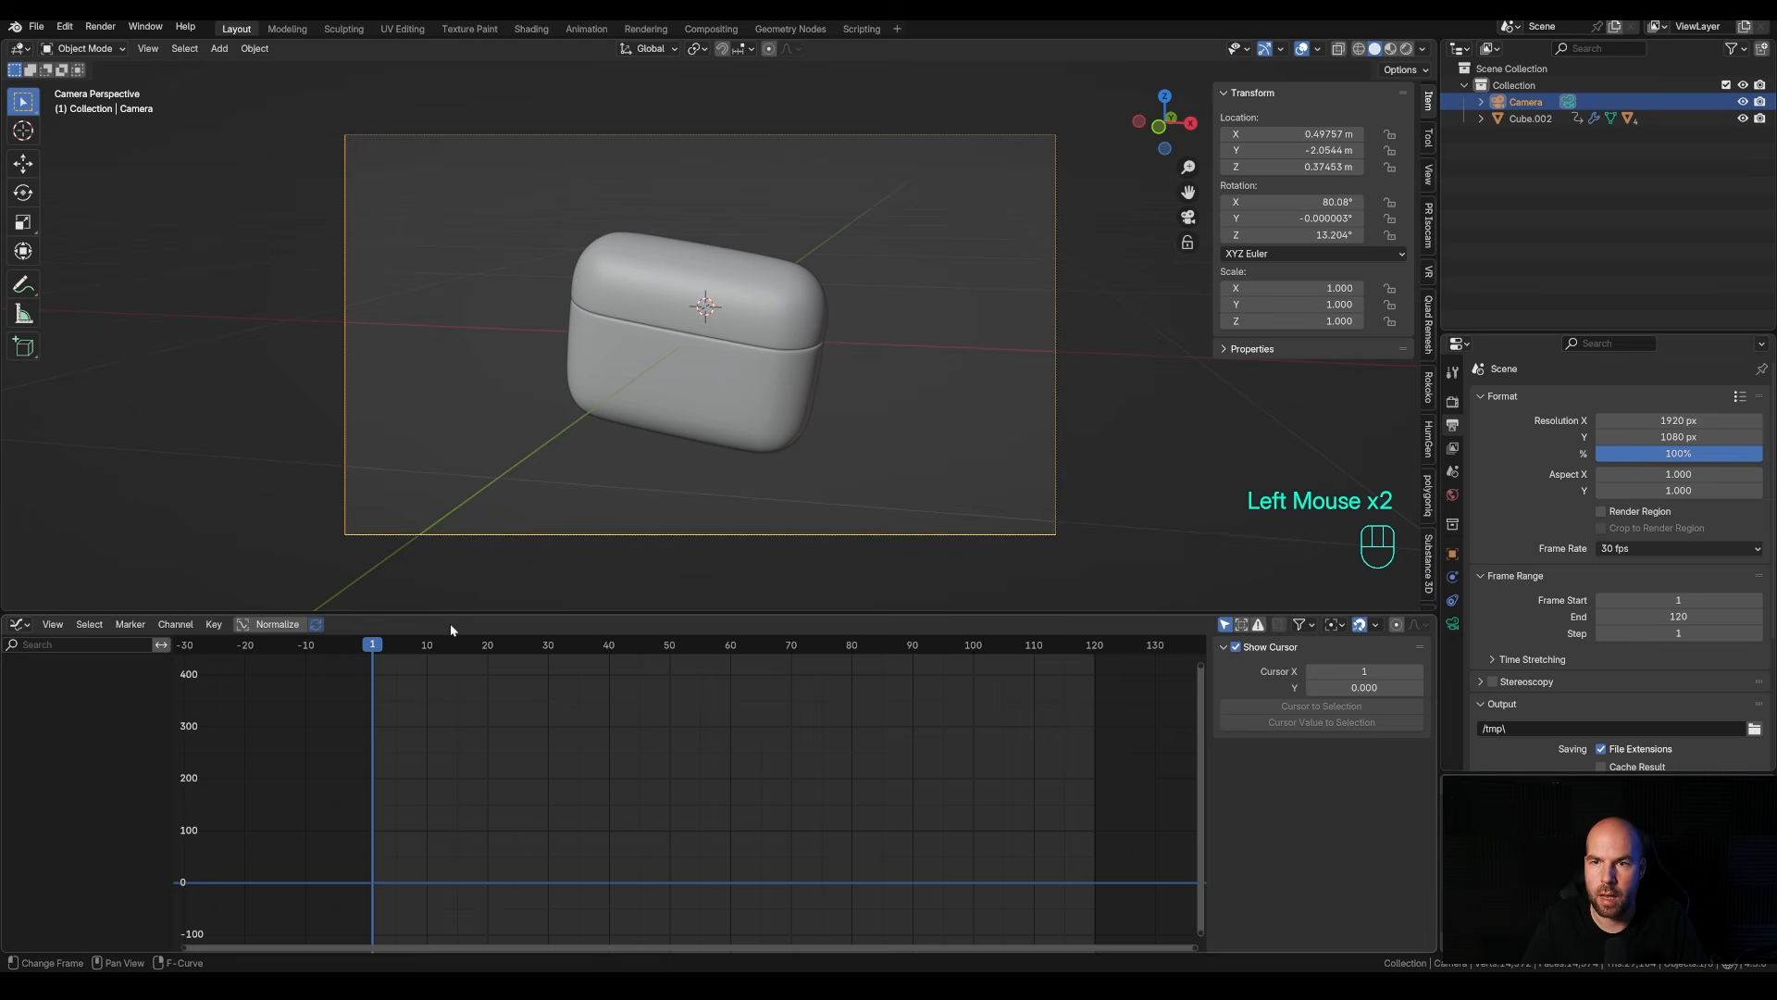
right_click(1301, 222)
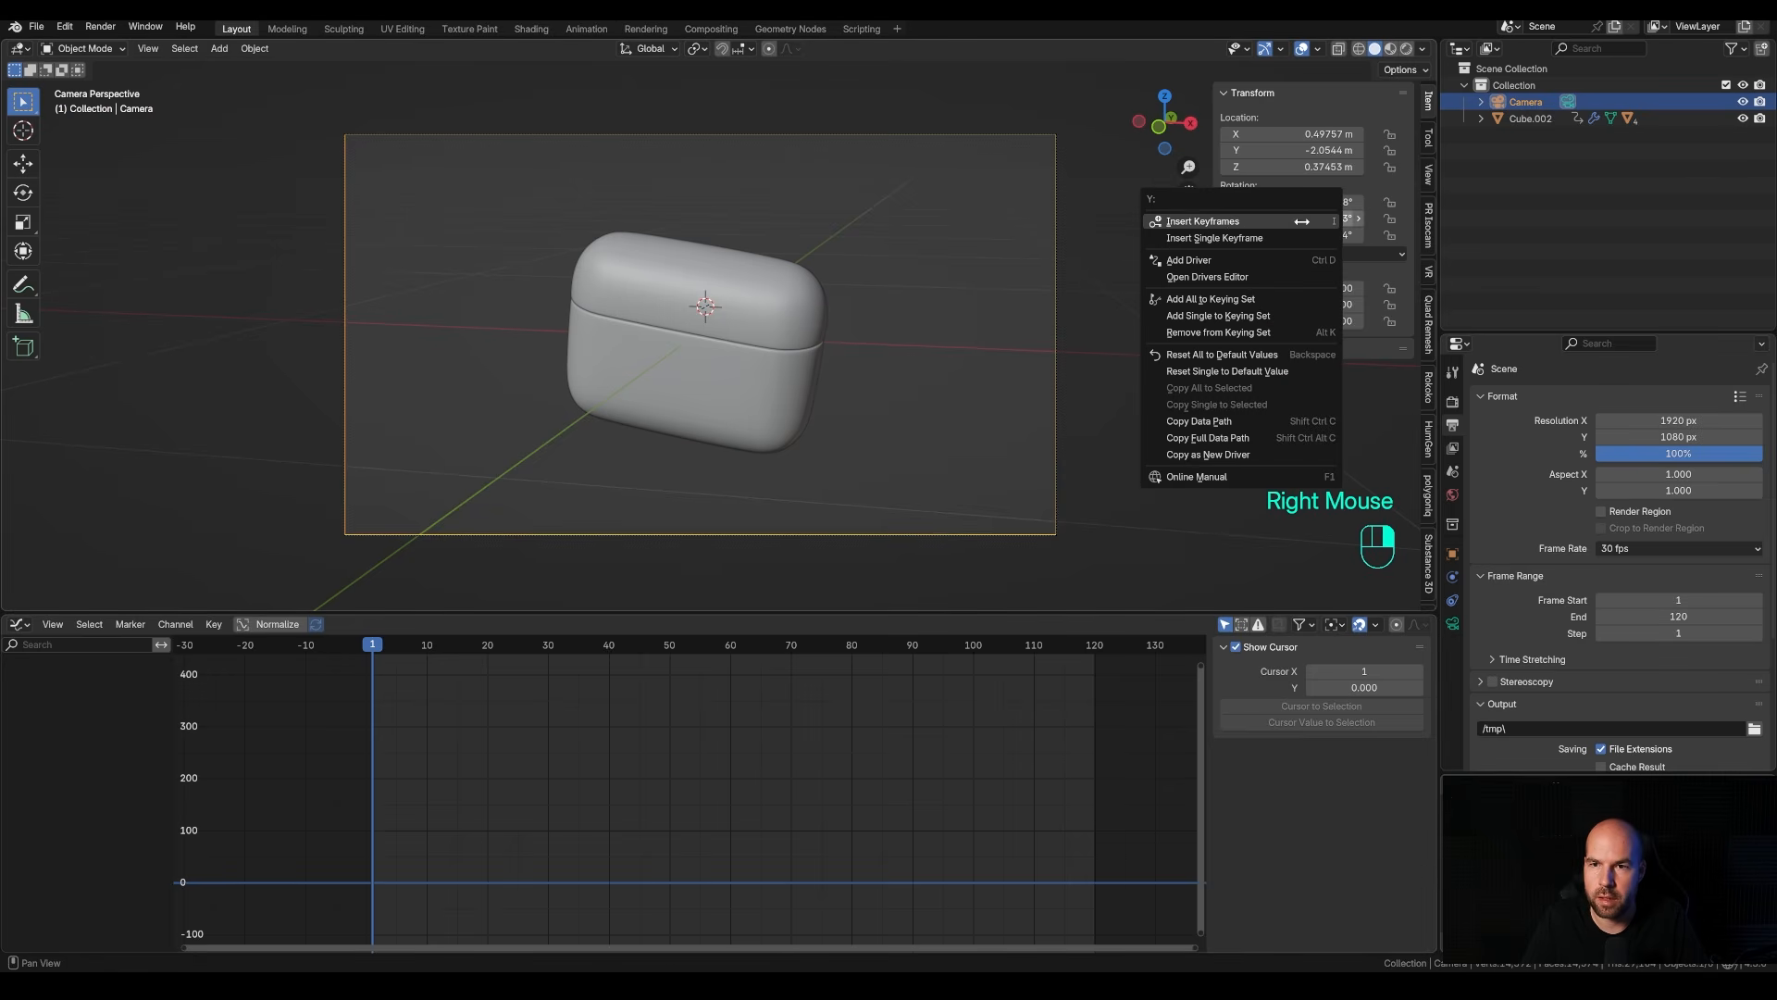
click(1241, 222)
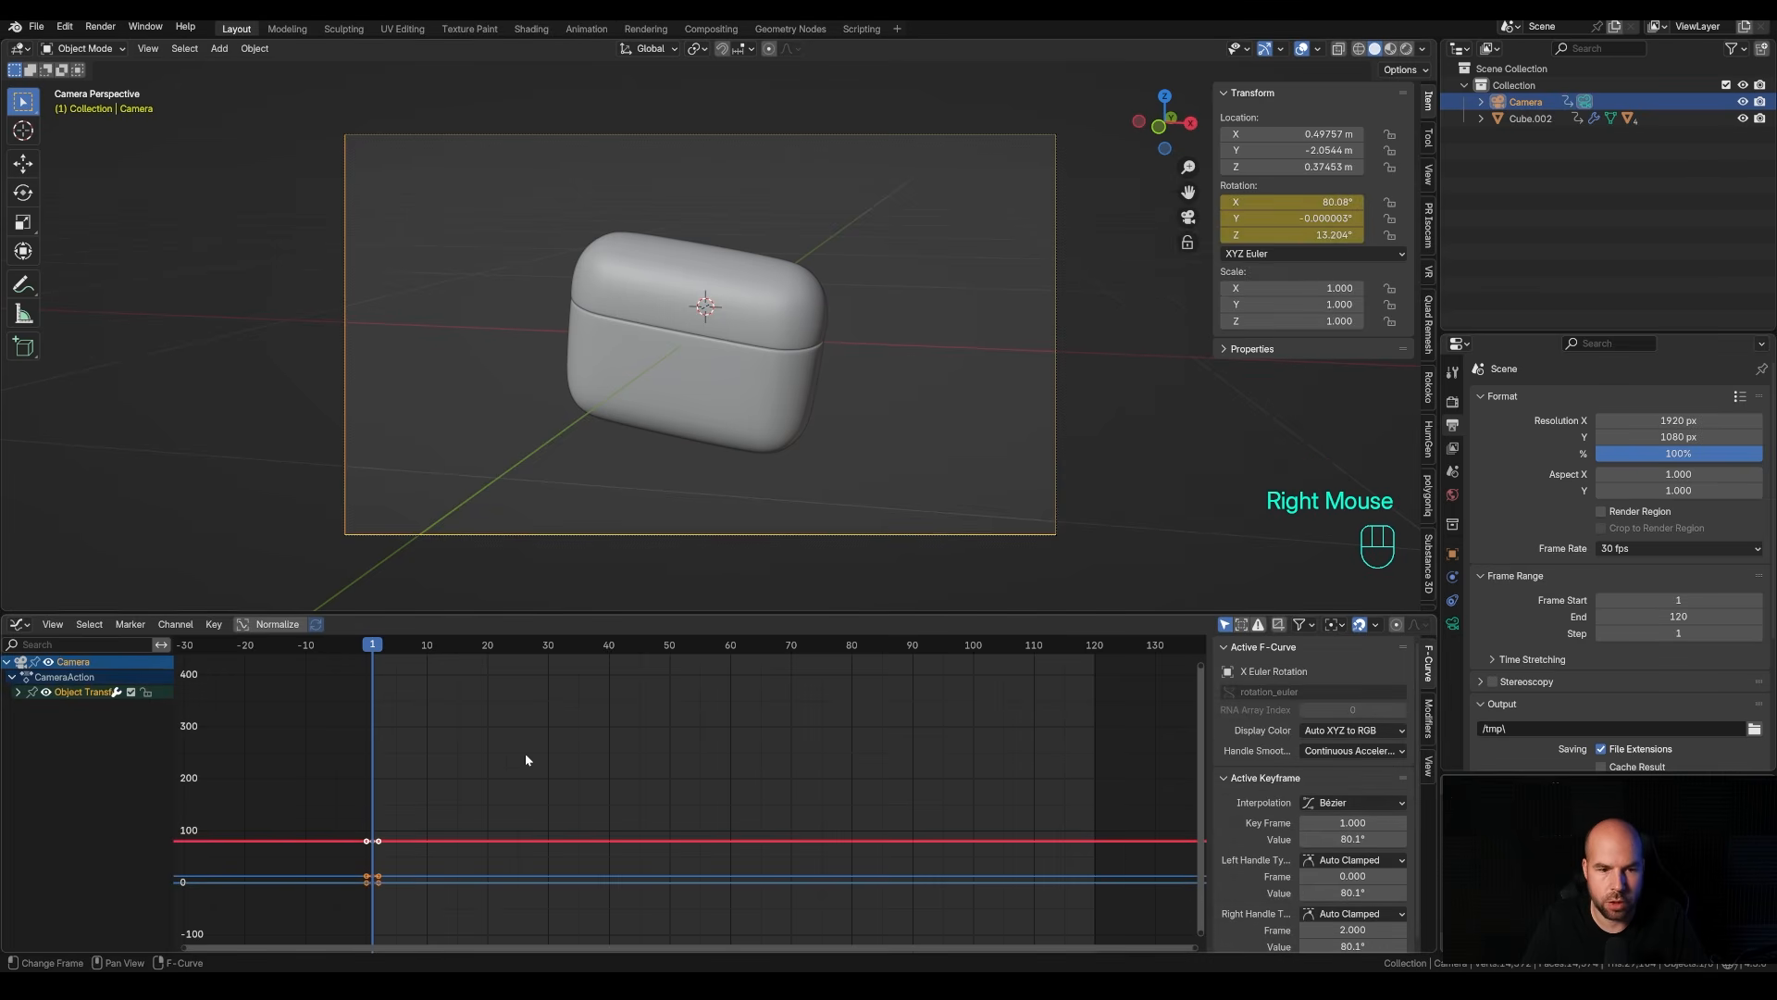
Change the animation editor to the Timeline and reduce its height to enlarge the 3D view.
key(ctrl+Tab)
key(ctrl+Tab)
key(ctrl+Tab)
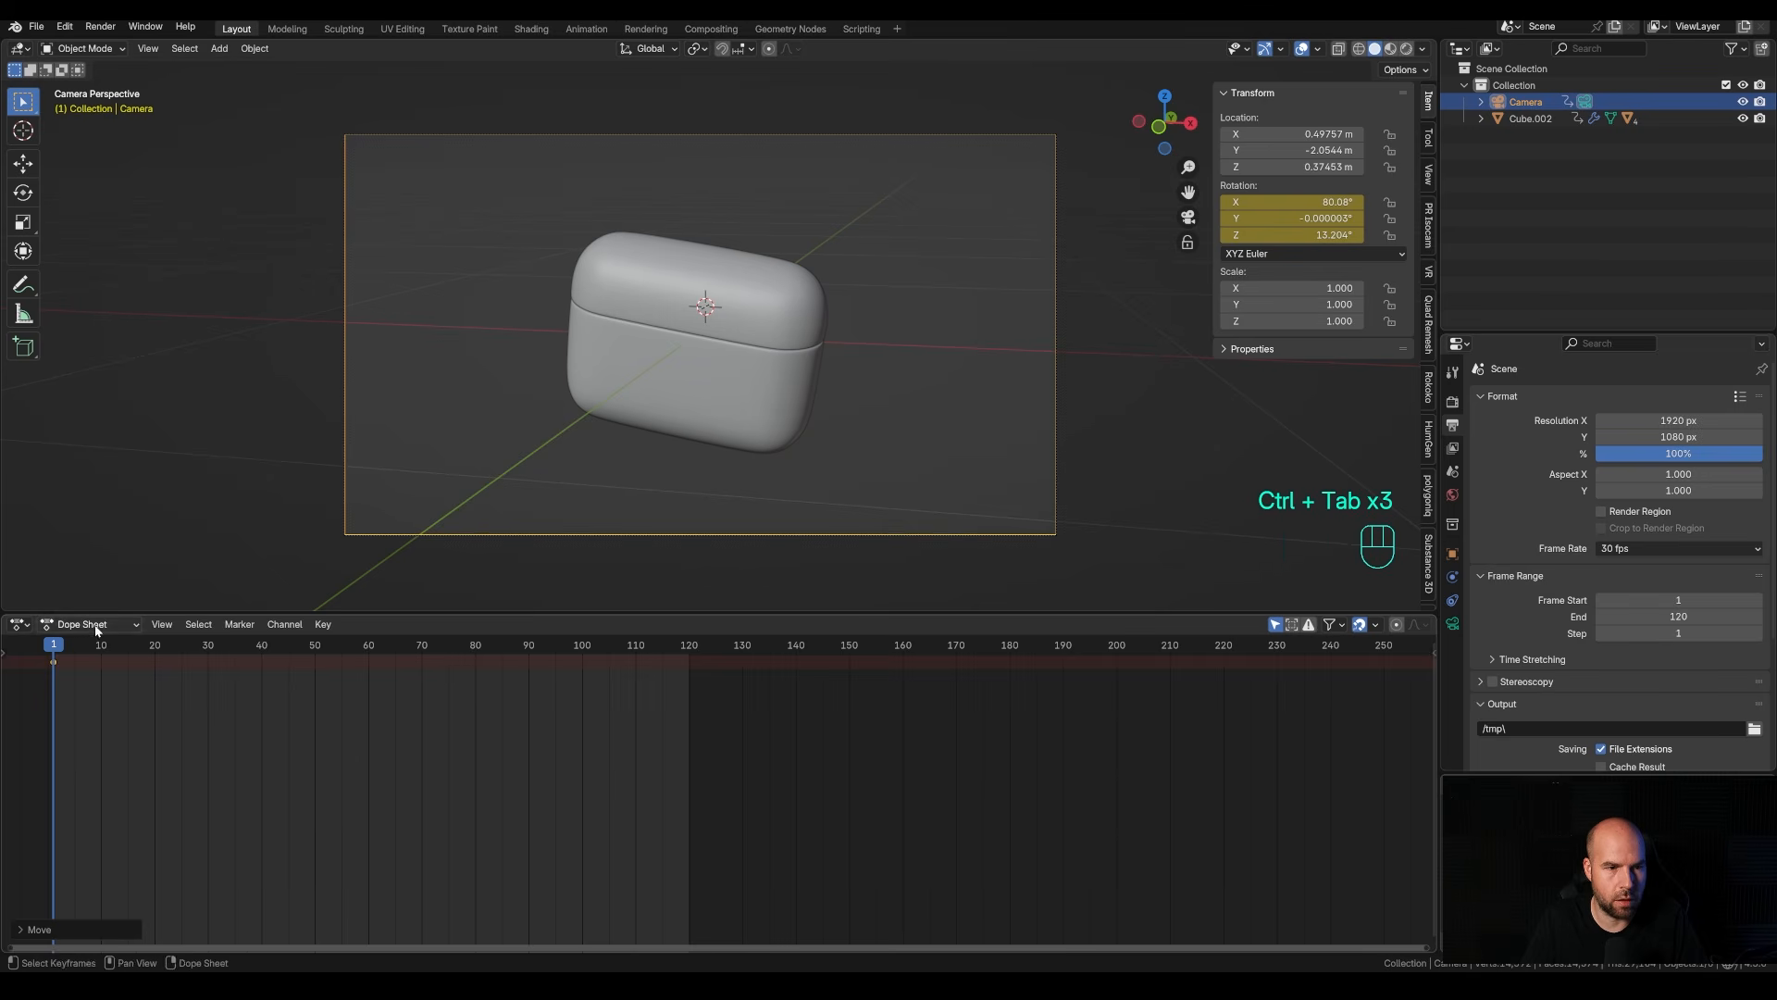
click(26, 625)
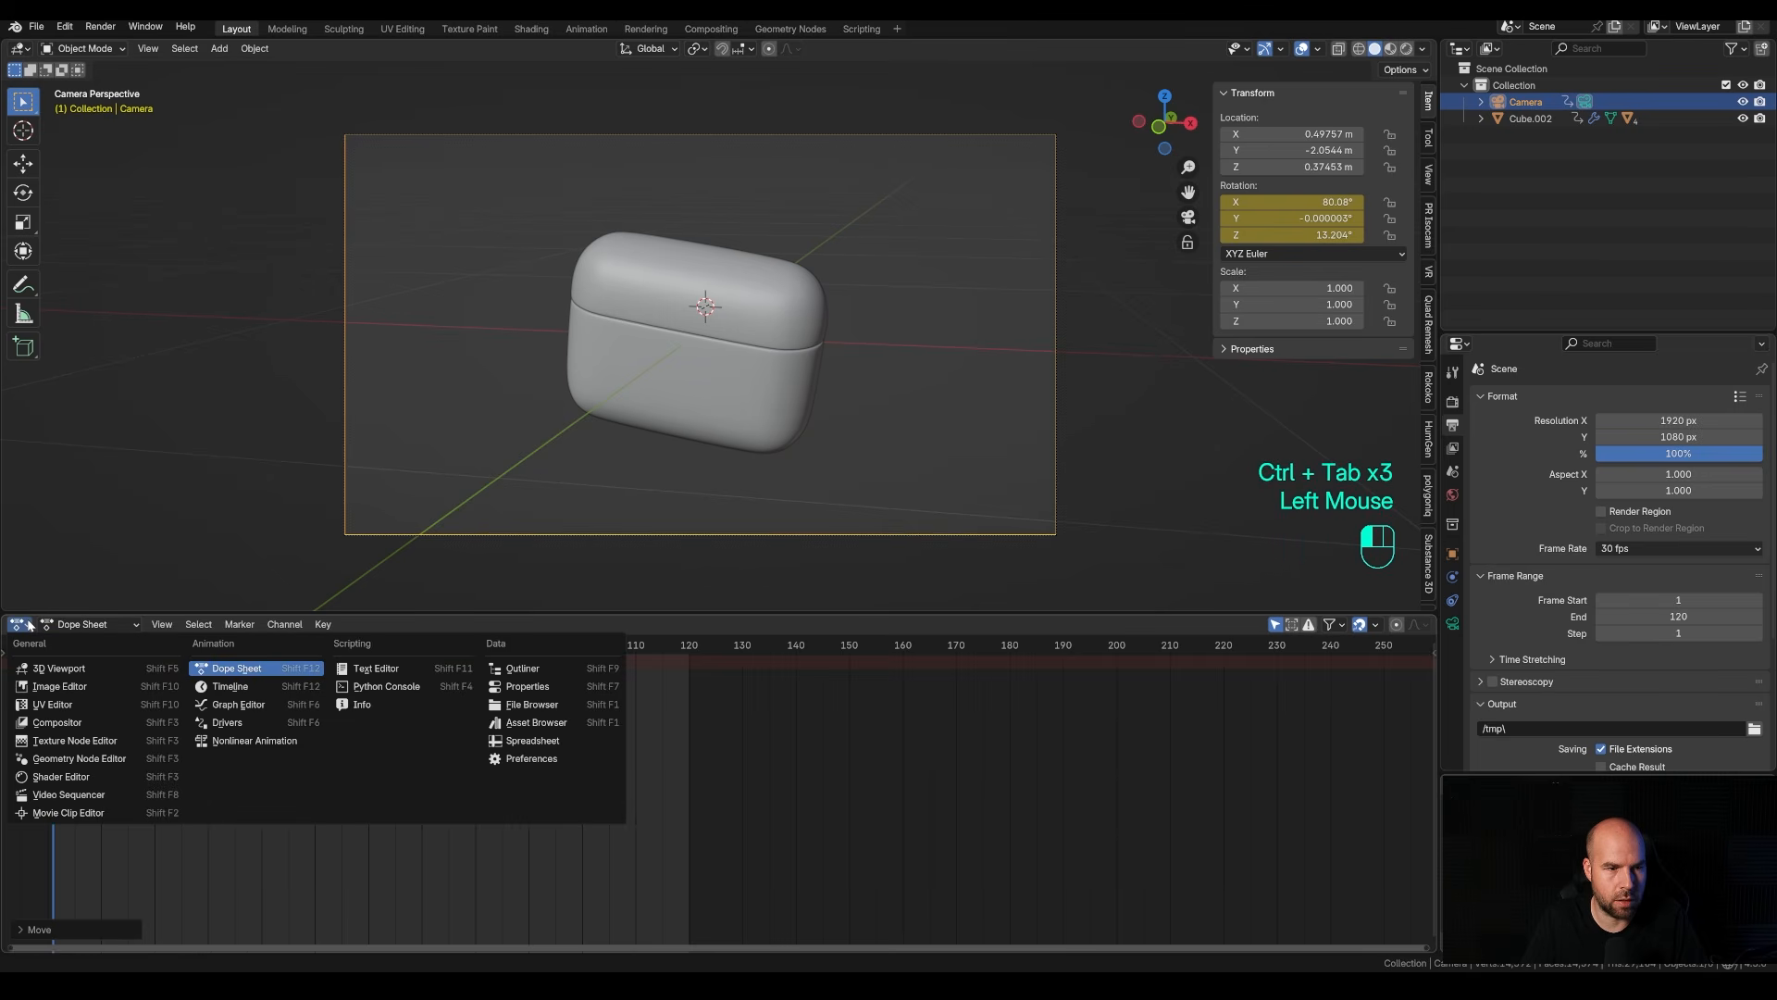
click(226, 688)
drag(209, 613, 101, 728)
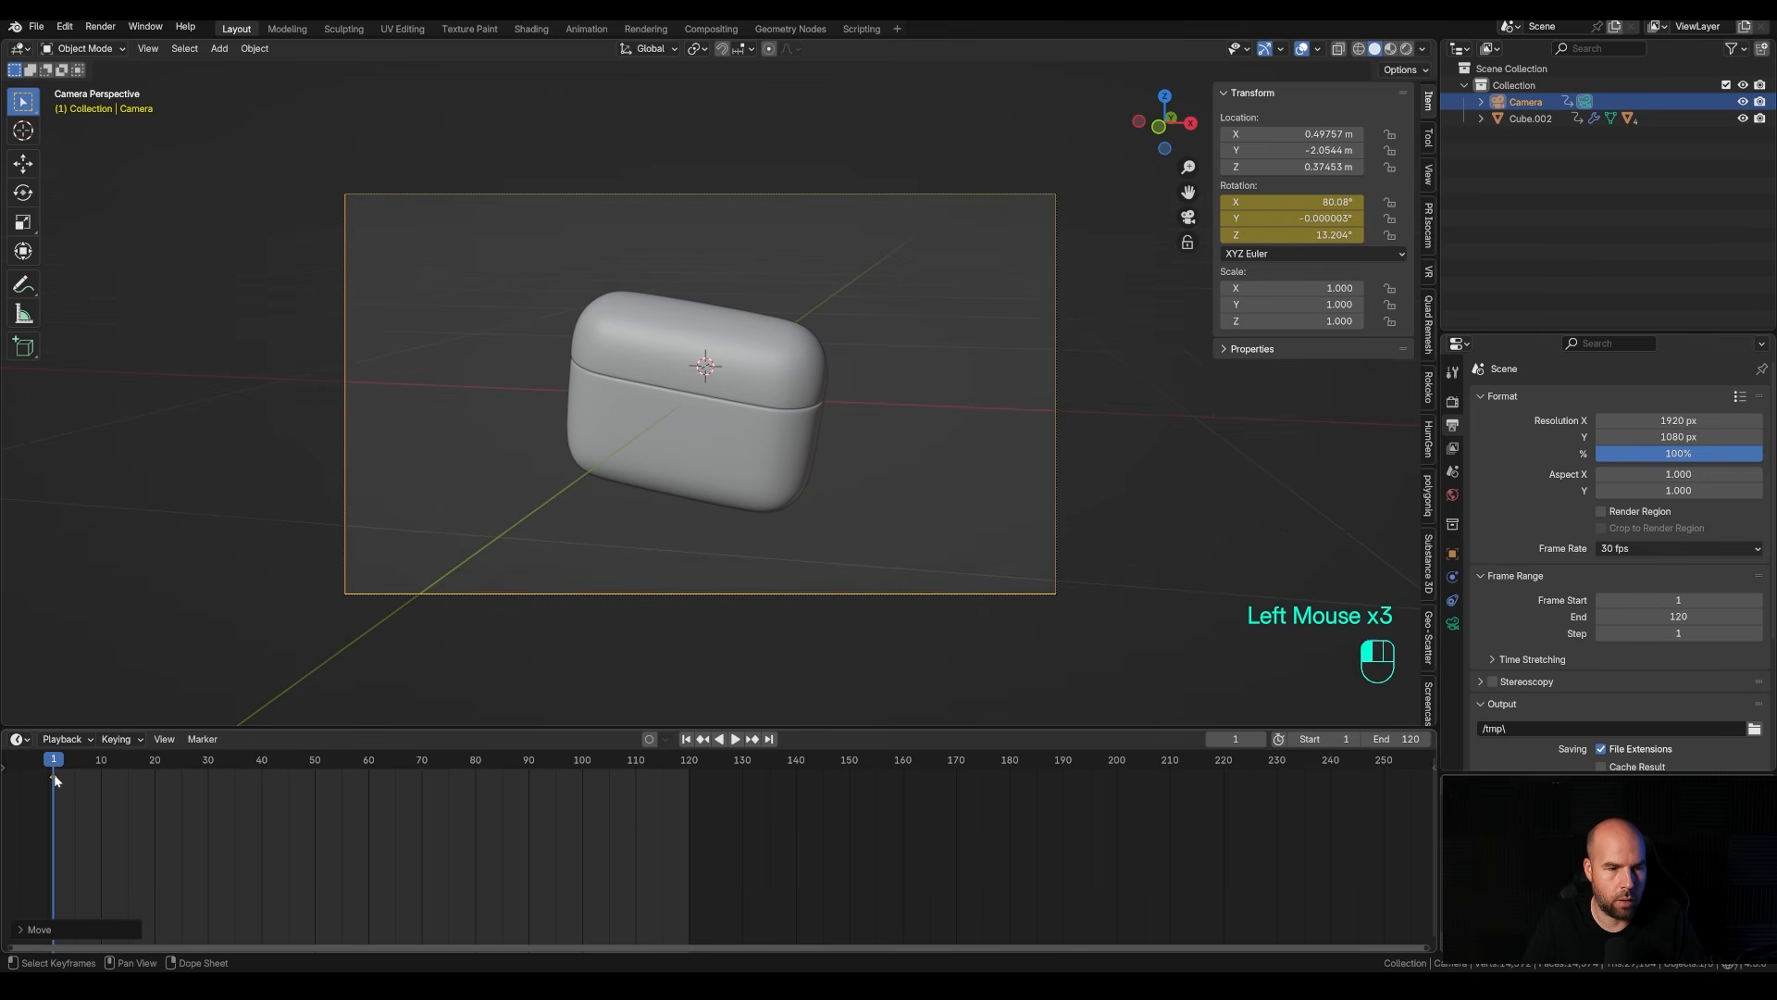
Duplicate the camera's rotation keyframes from frame 1 to about frame 121 and enable auto keying.
key(shift+d)
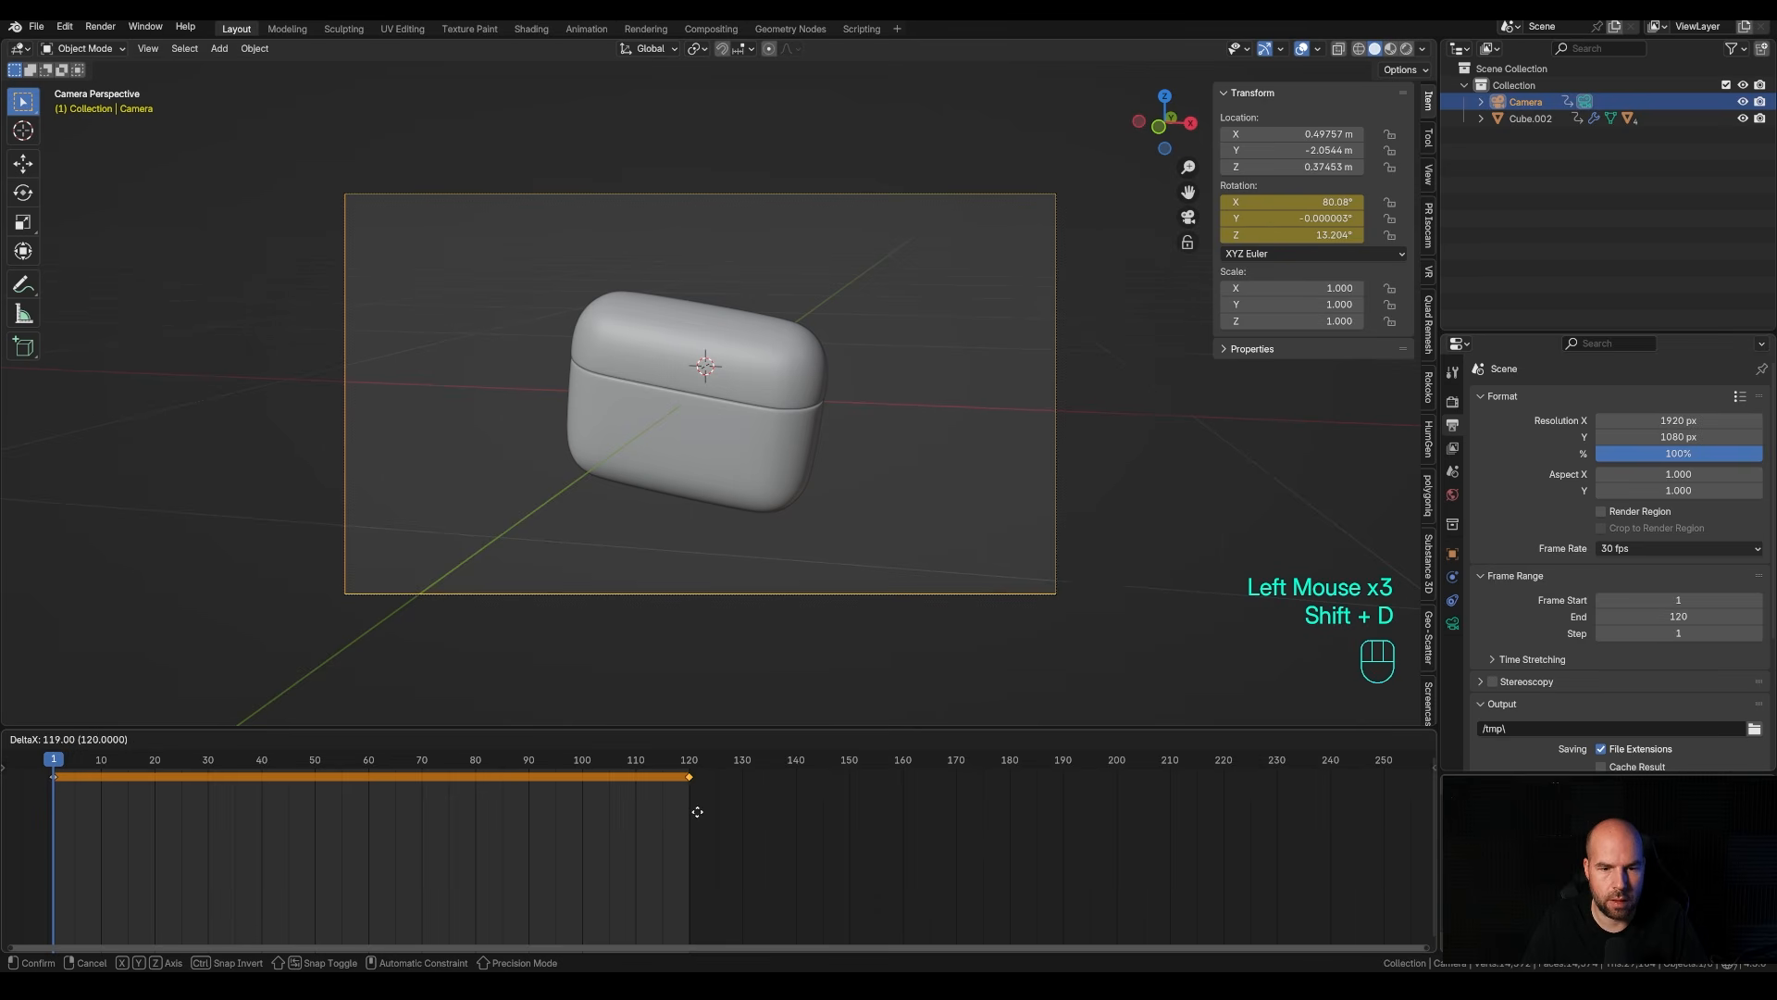
click(697, 812)
drag(61, 761, 113, 767)
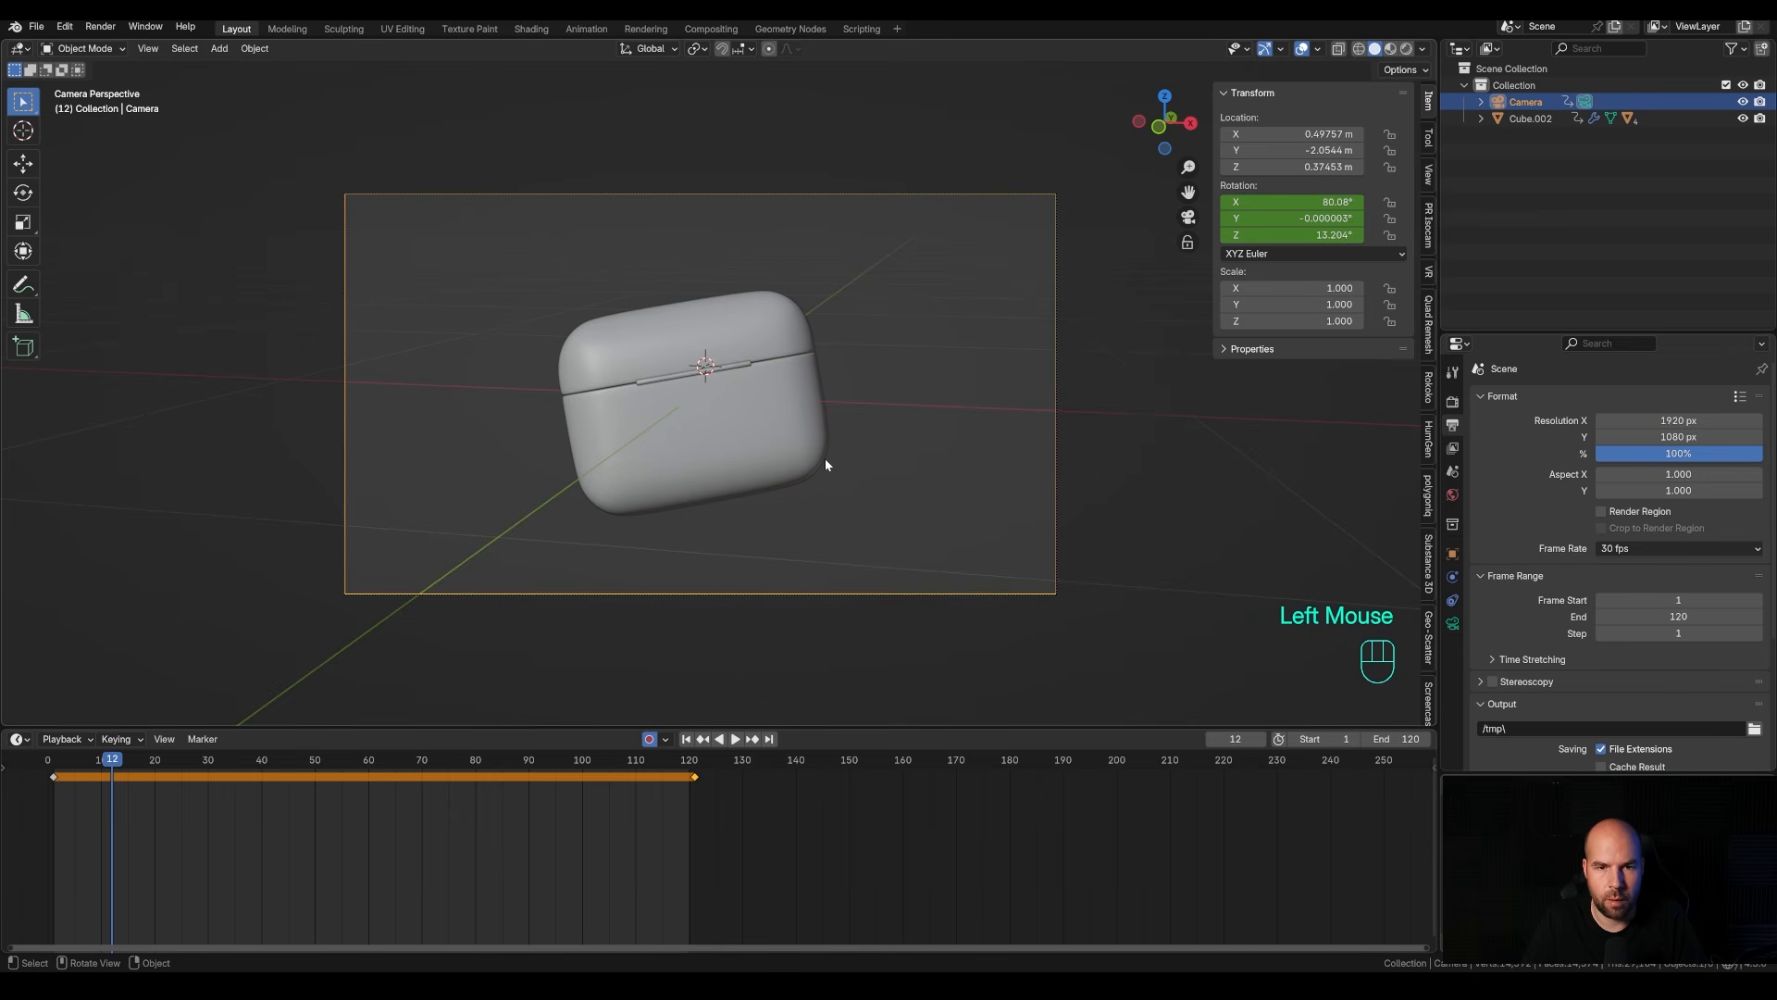
Auto-key small trackball rotations of the camera at frame 12 (about 0.46° and -0.63°) and frame 25 (about 0.19° and 0.34°).
key(r)
key(r)
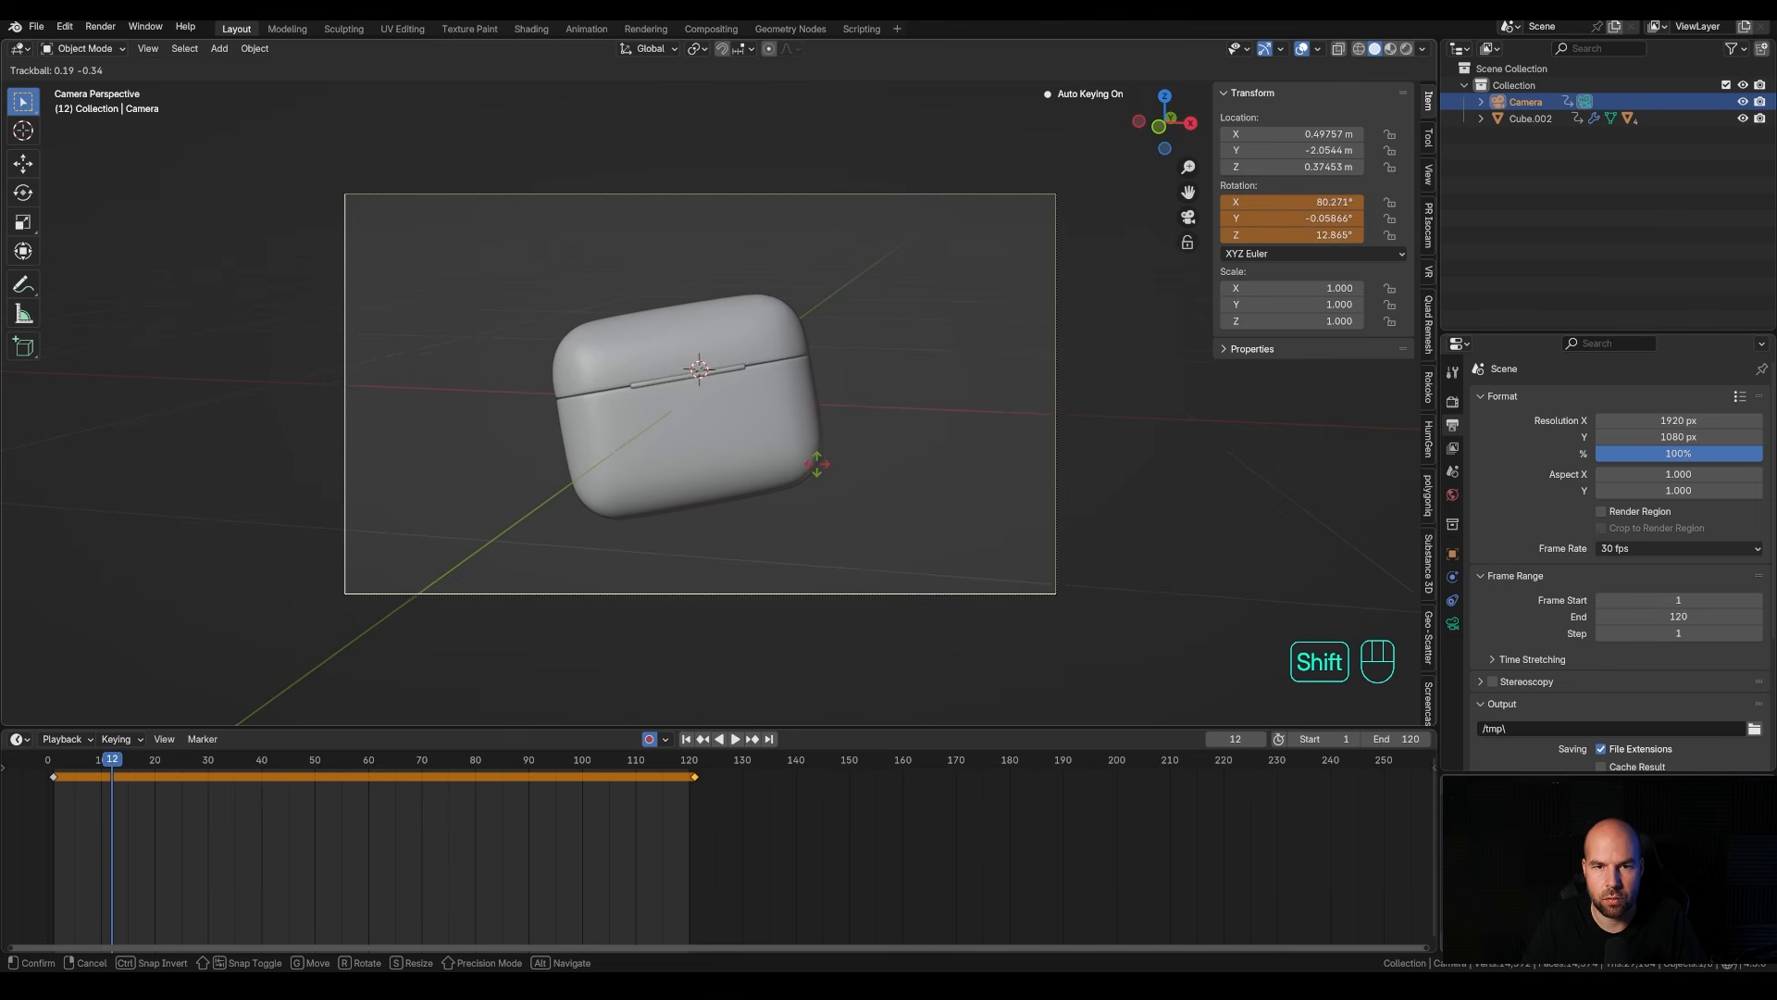
shift+click(750, 511)
click(183, 763)
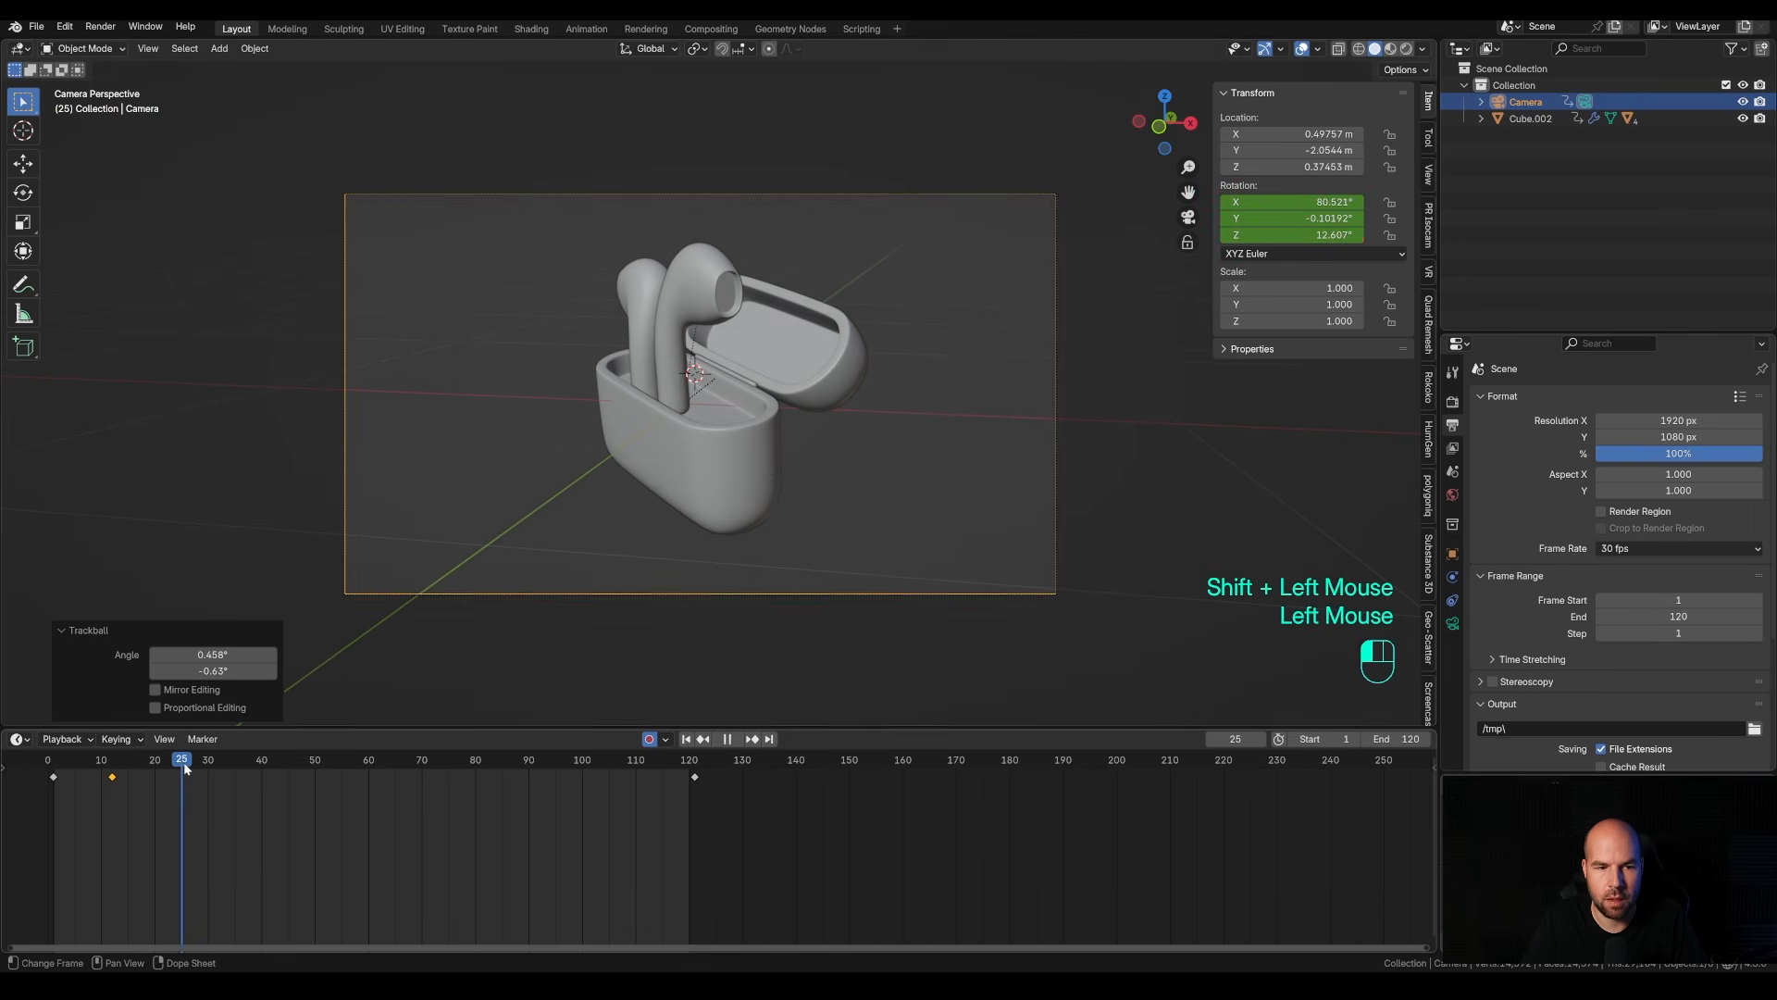
key(r)
key(r)
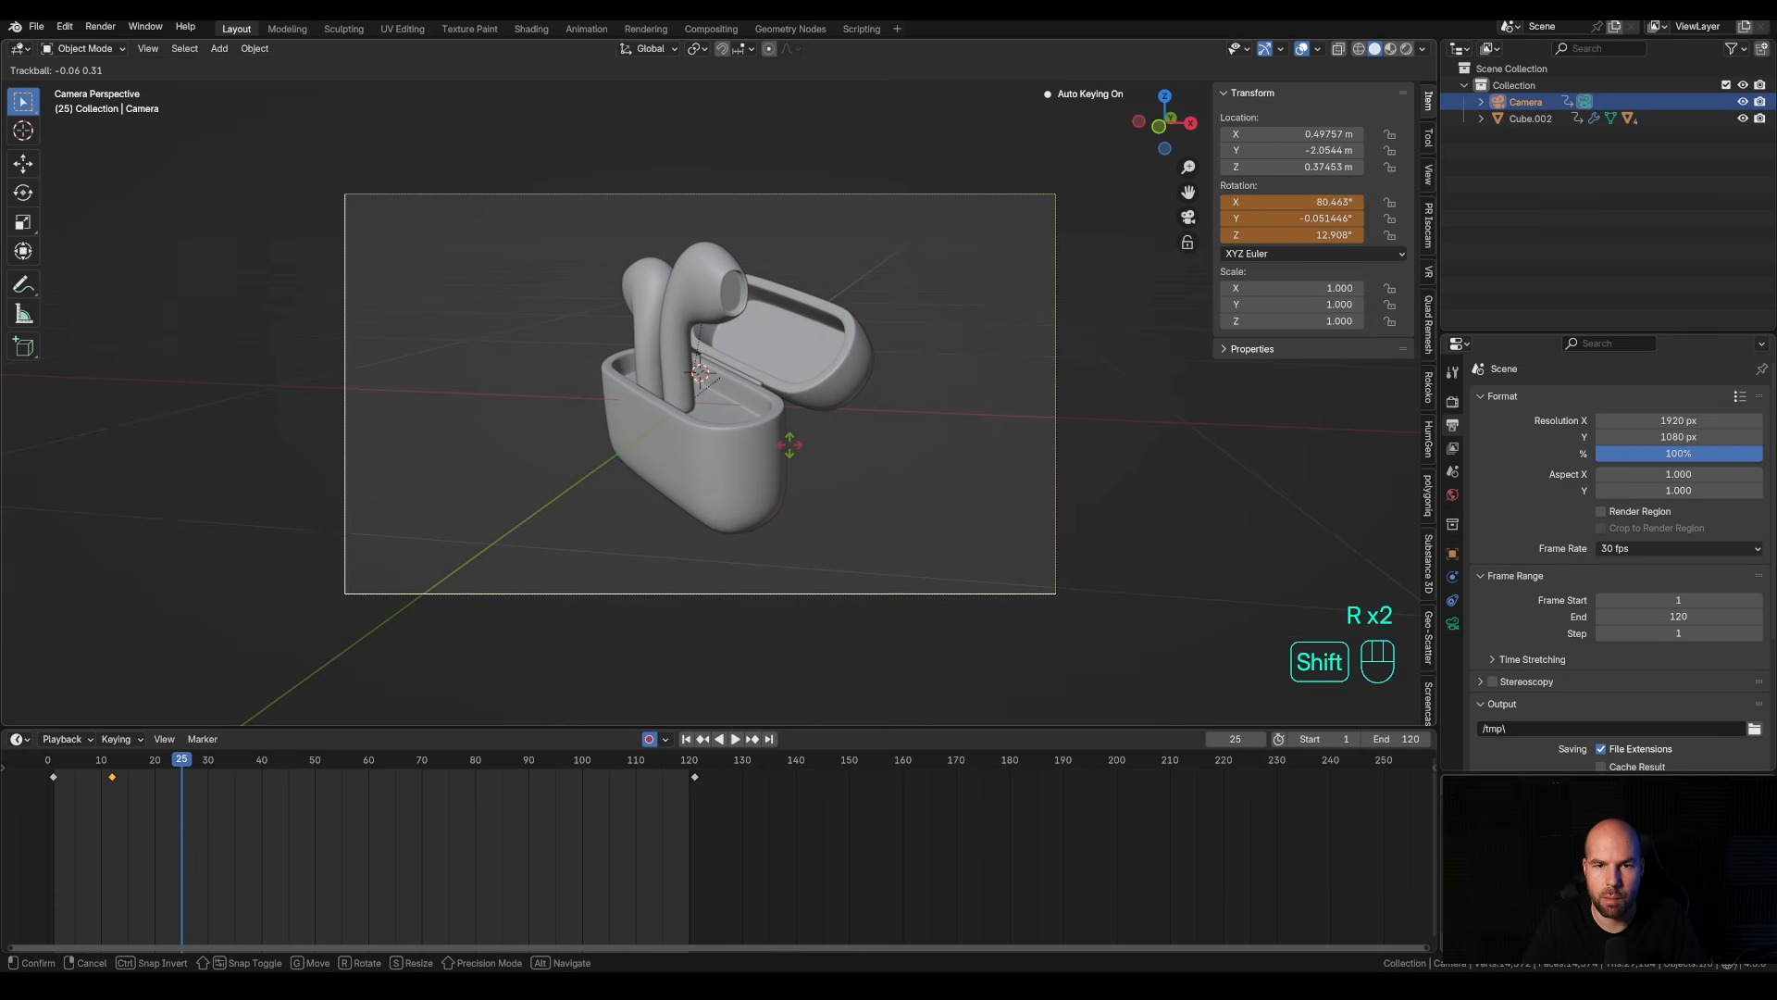
shift+click(789, 446)
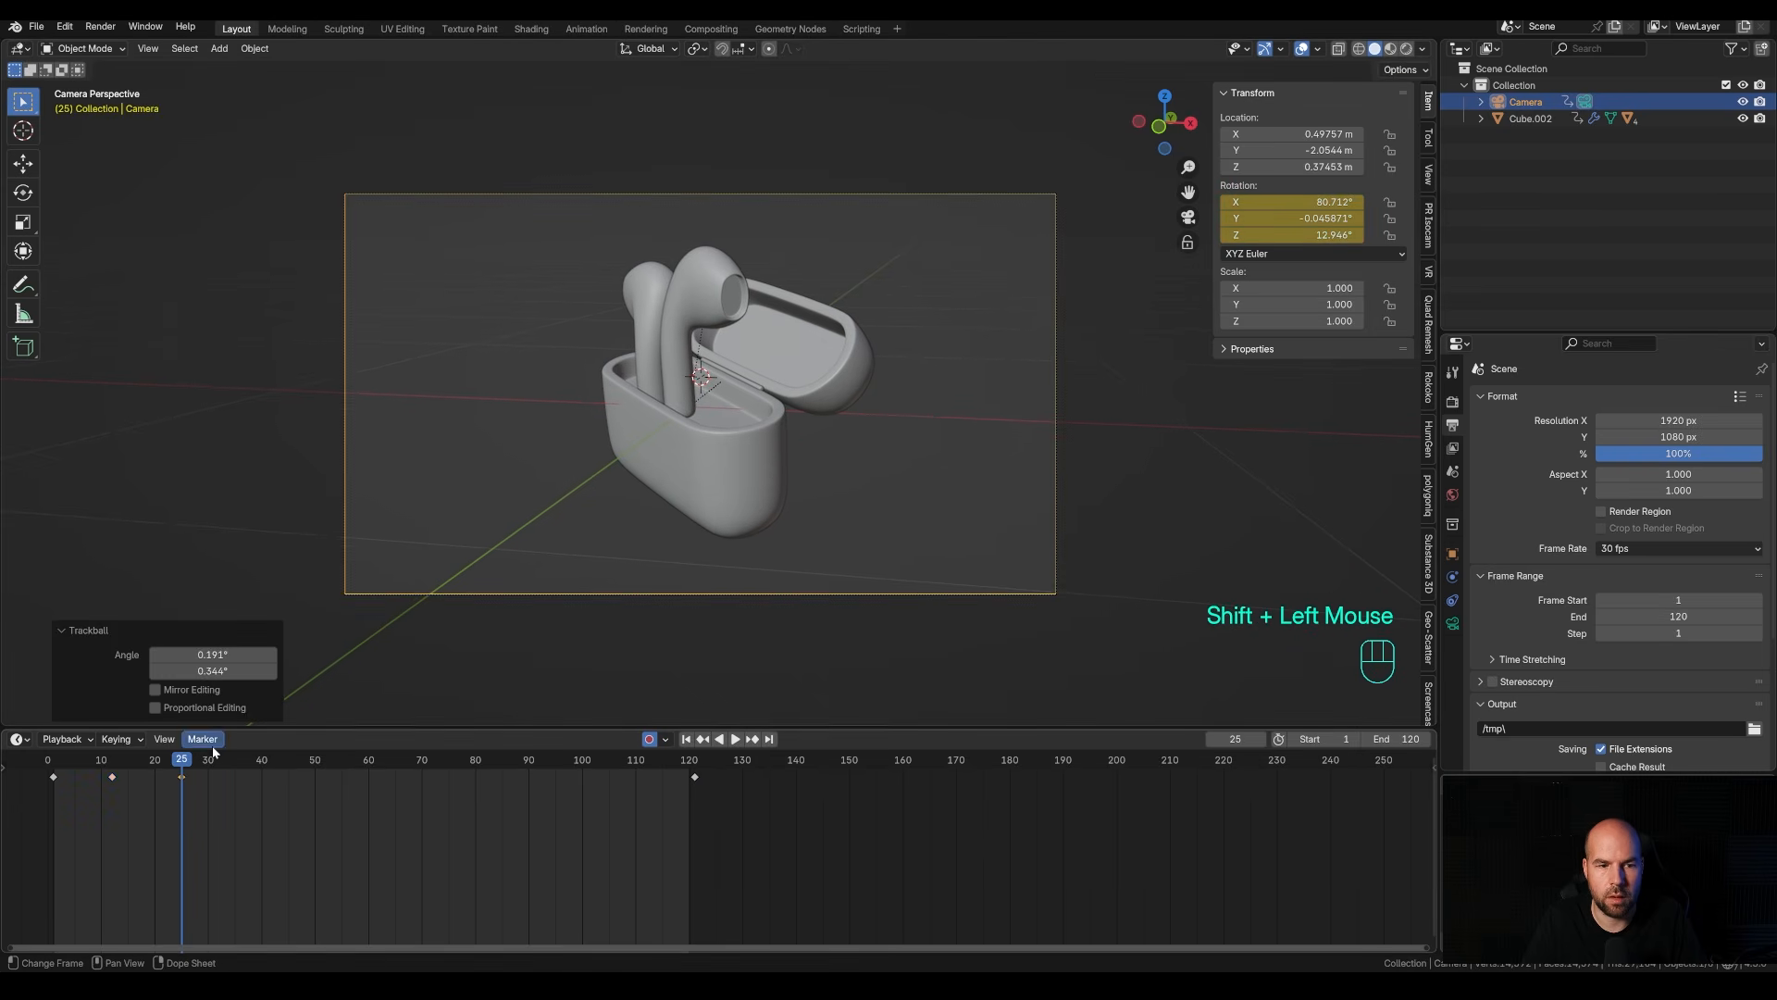
Auto-key camera trackball rotations at frame 42, framing the raised earbuds, and at frame 65 by about -1.2° and 1.64°.
click(261, 763)
drag(261, 763, 275, 767)
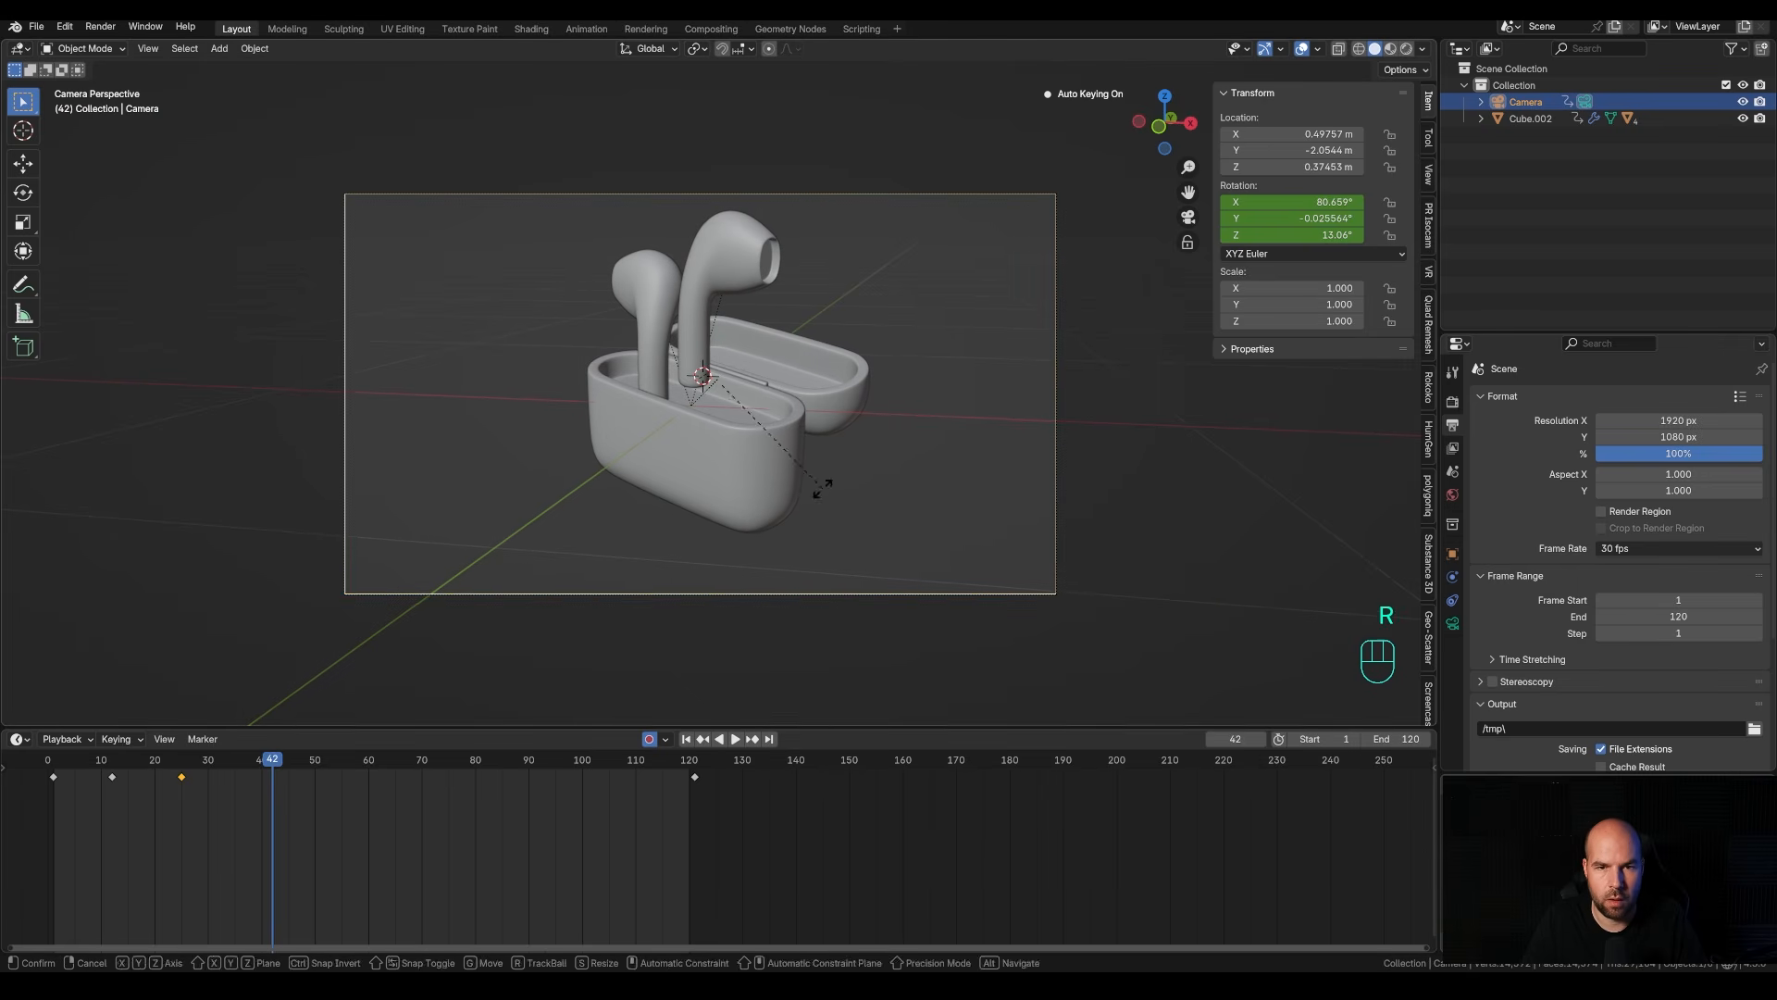
key(r)
key(r)
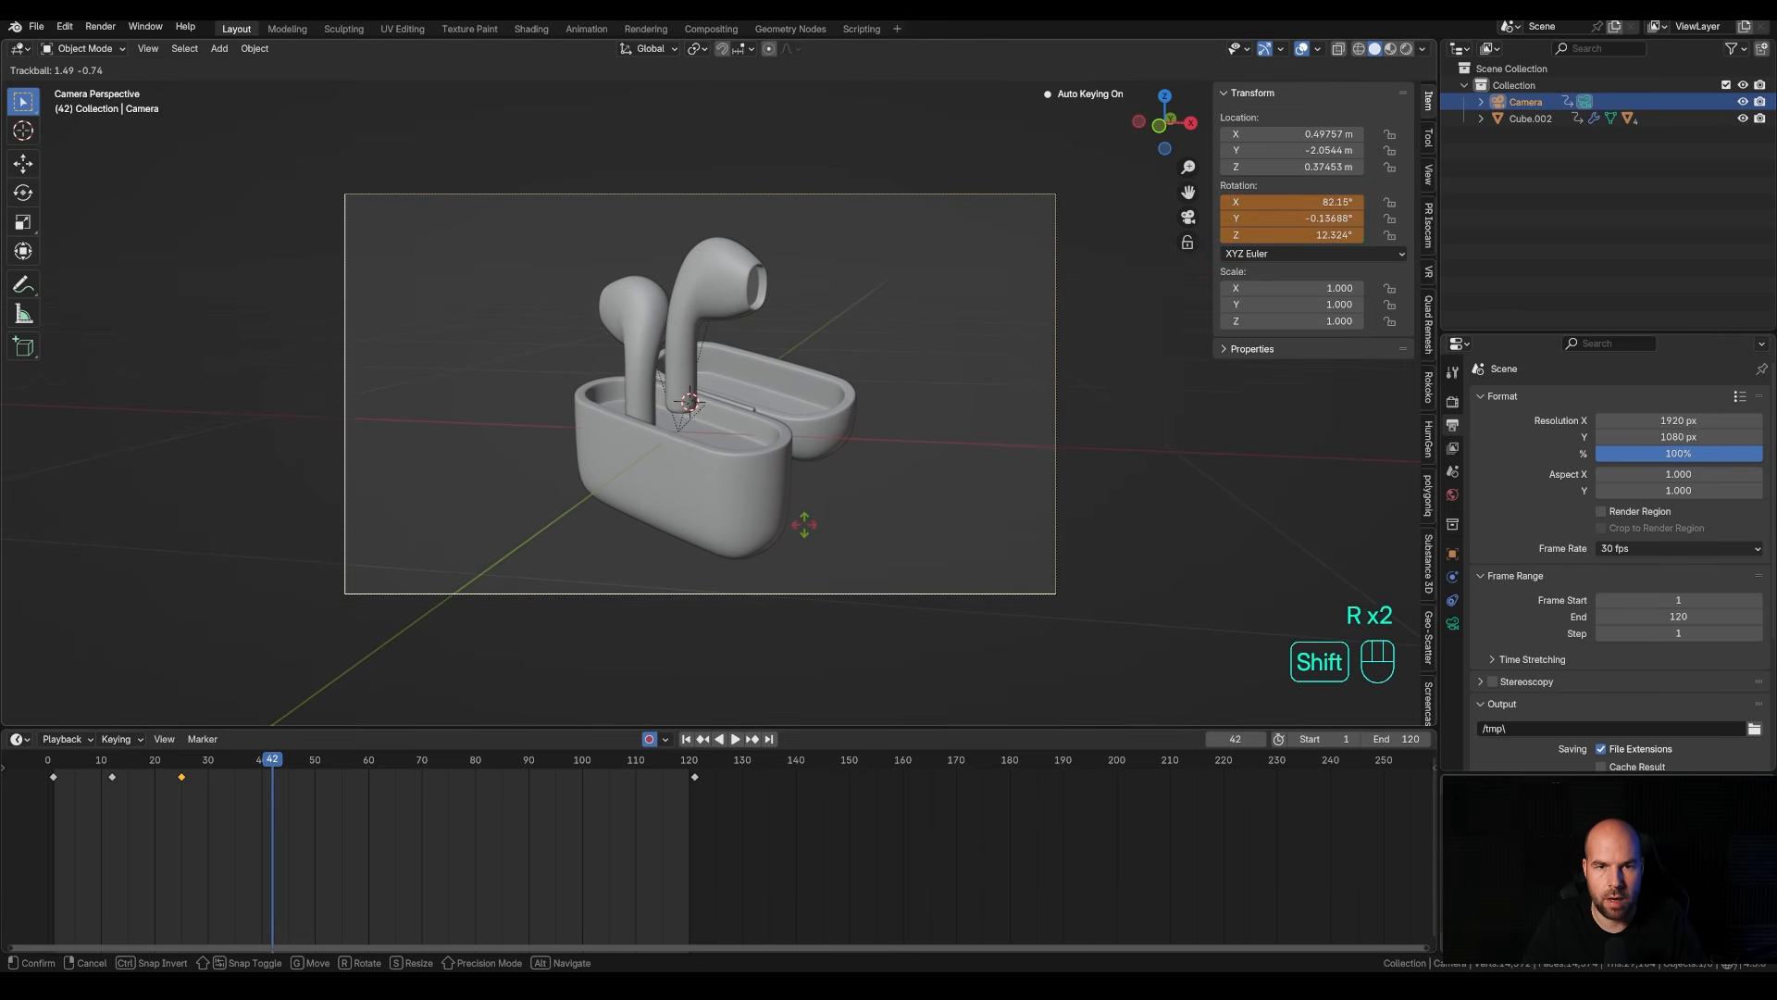
shift+click(801, 525)
drag(266, 761, 395, 761)
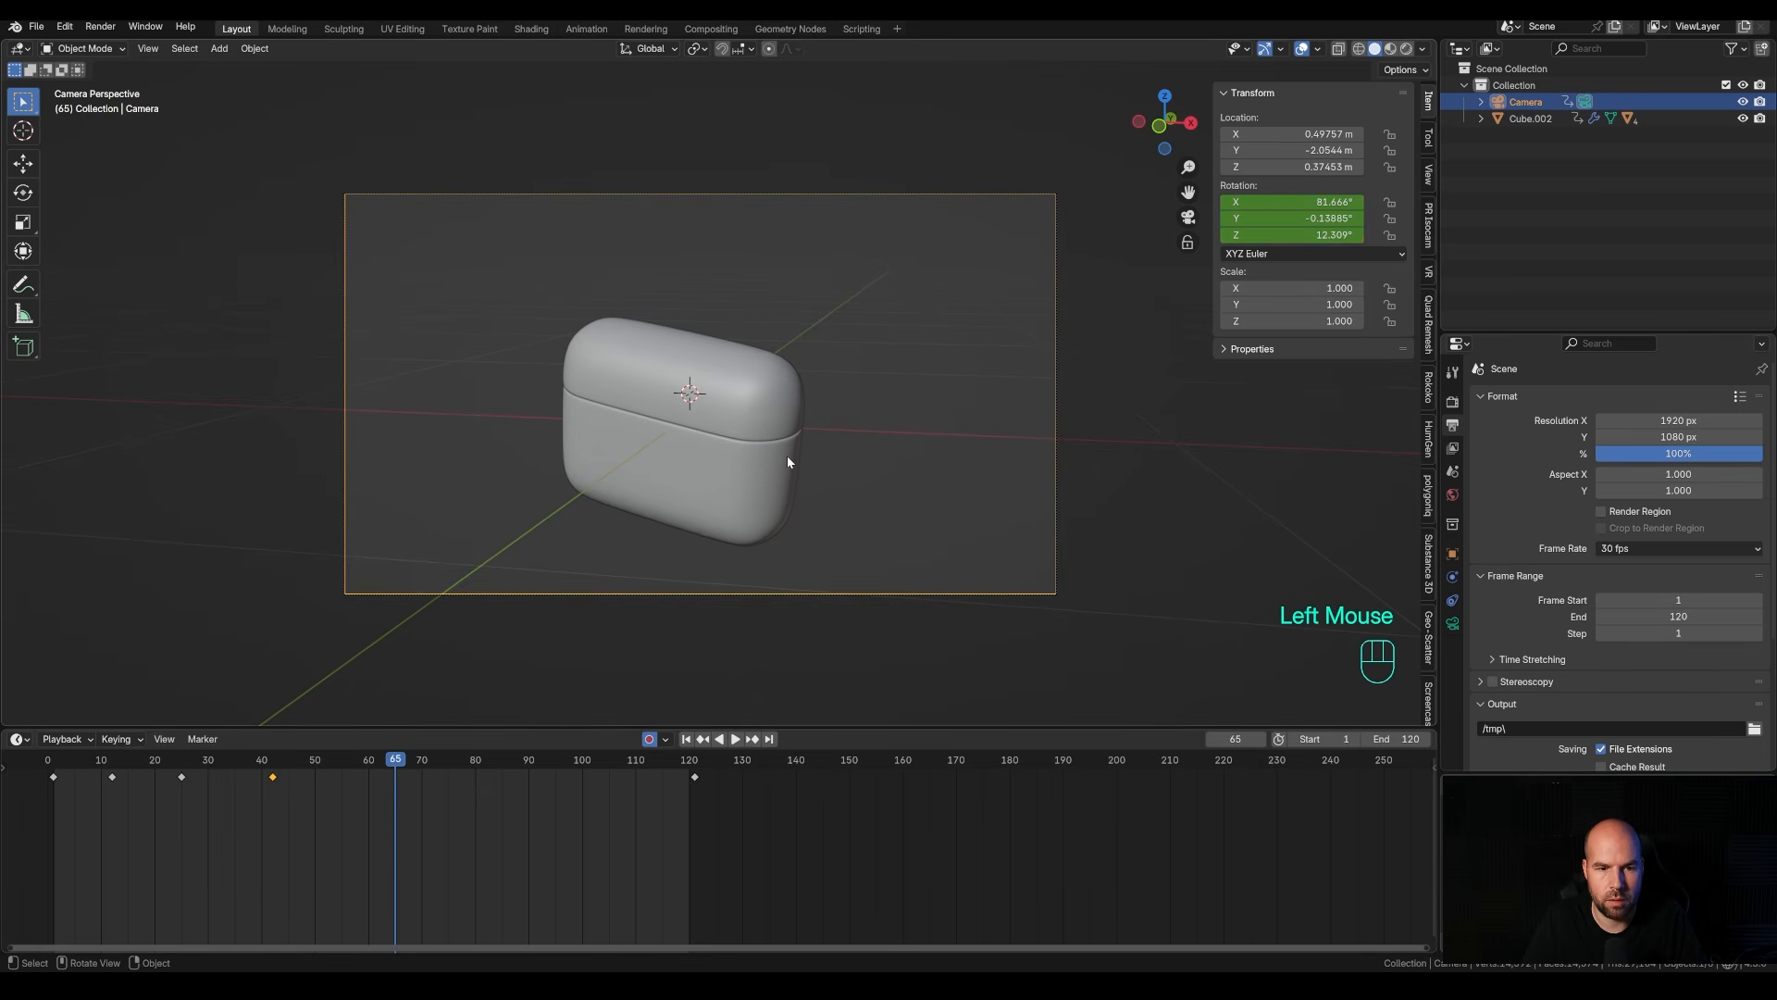
key(r)
key(r)
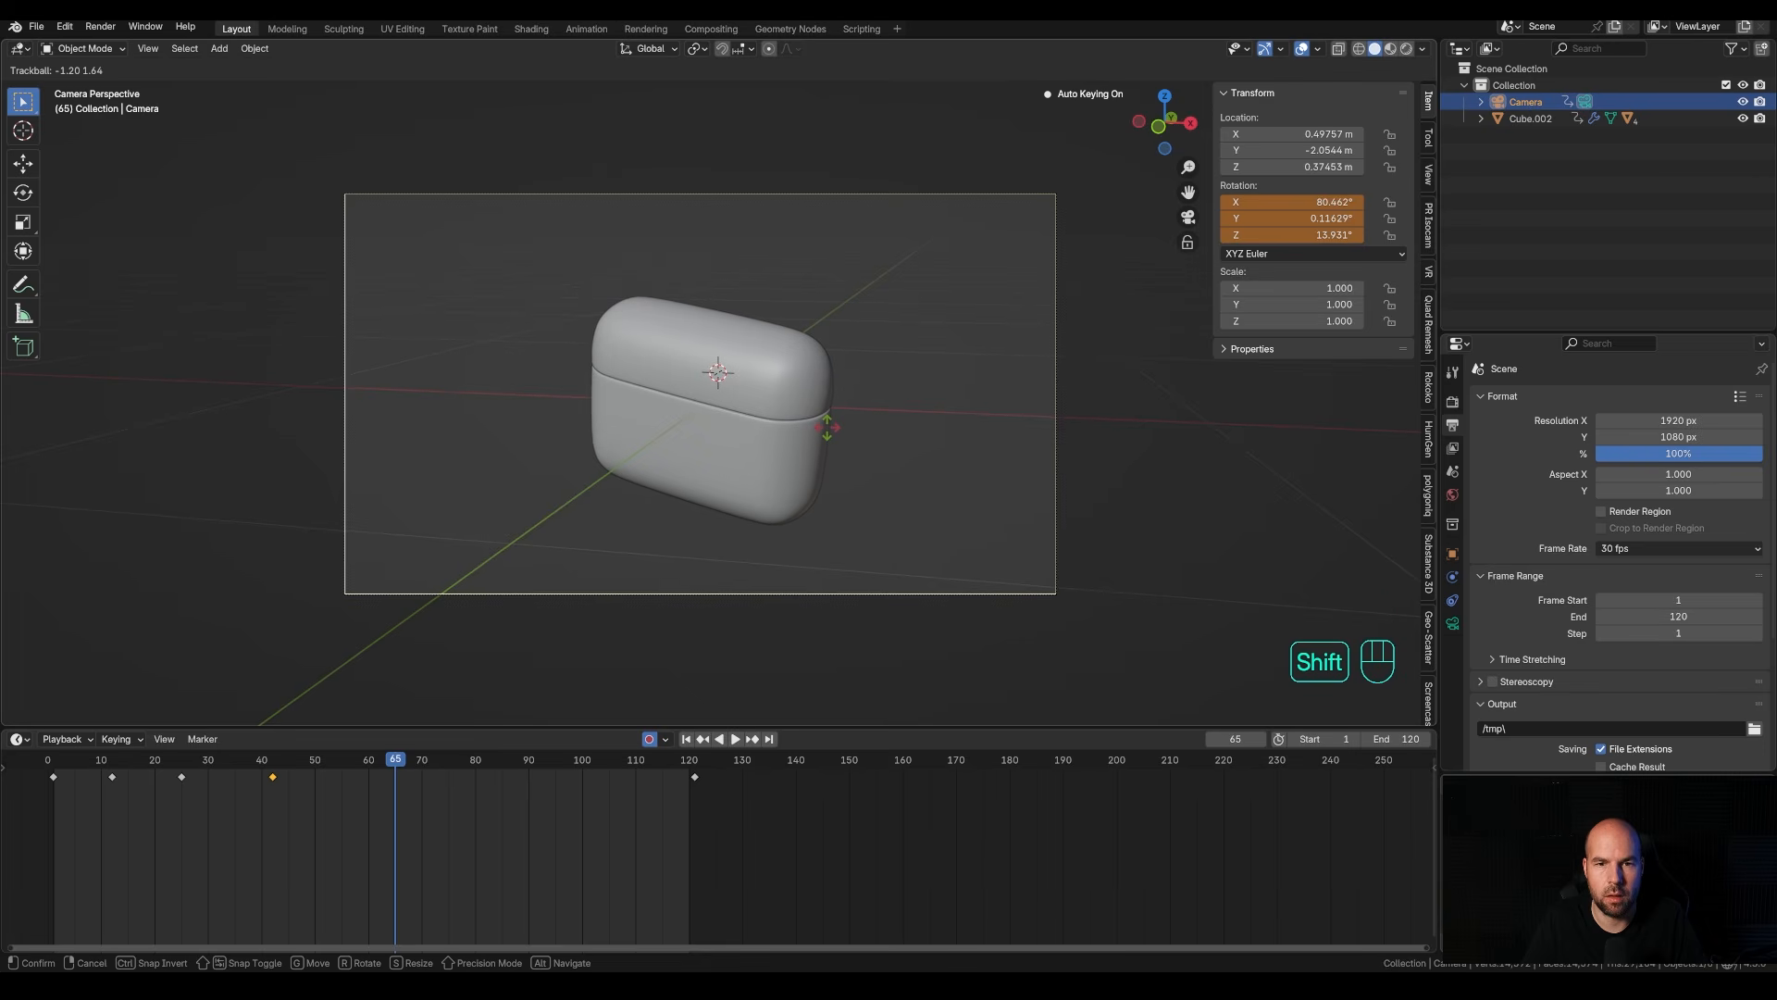
shift+click(827, 428)
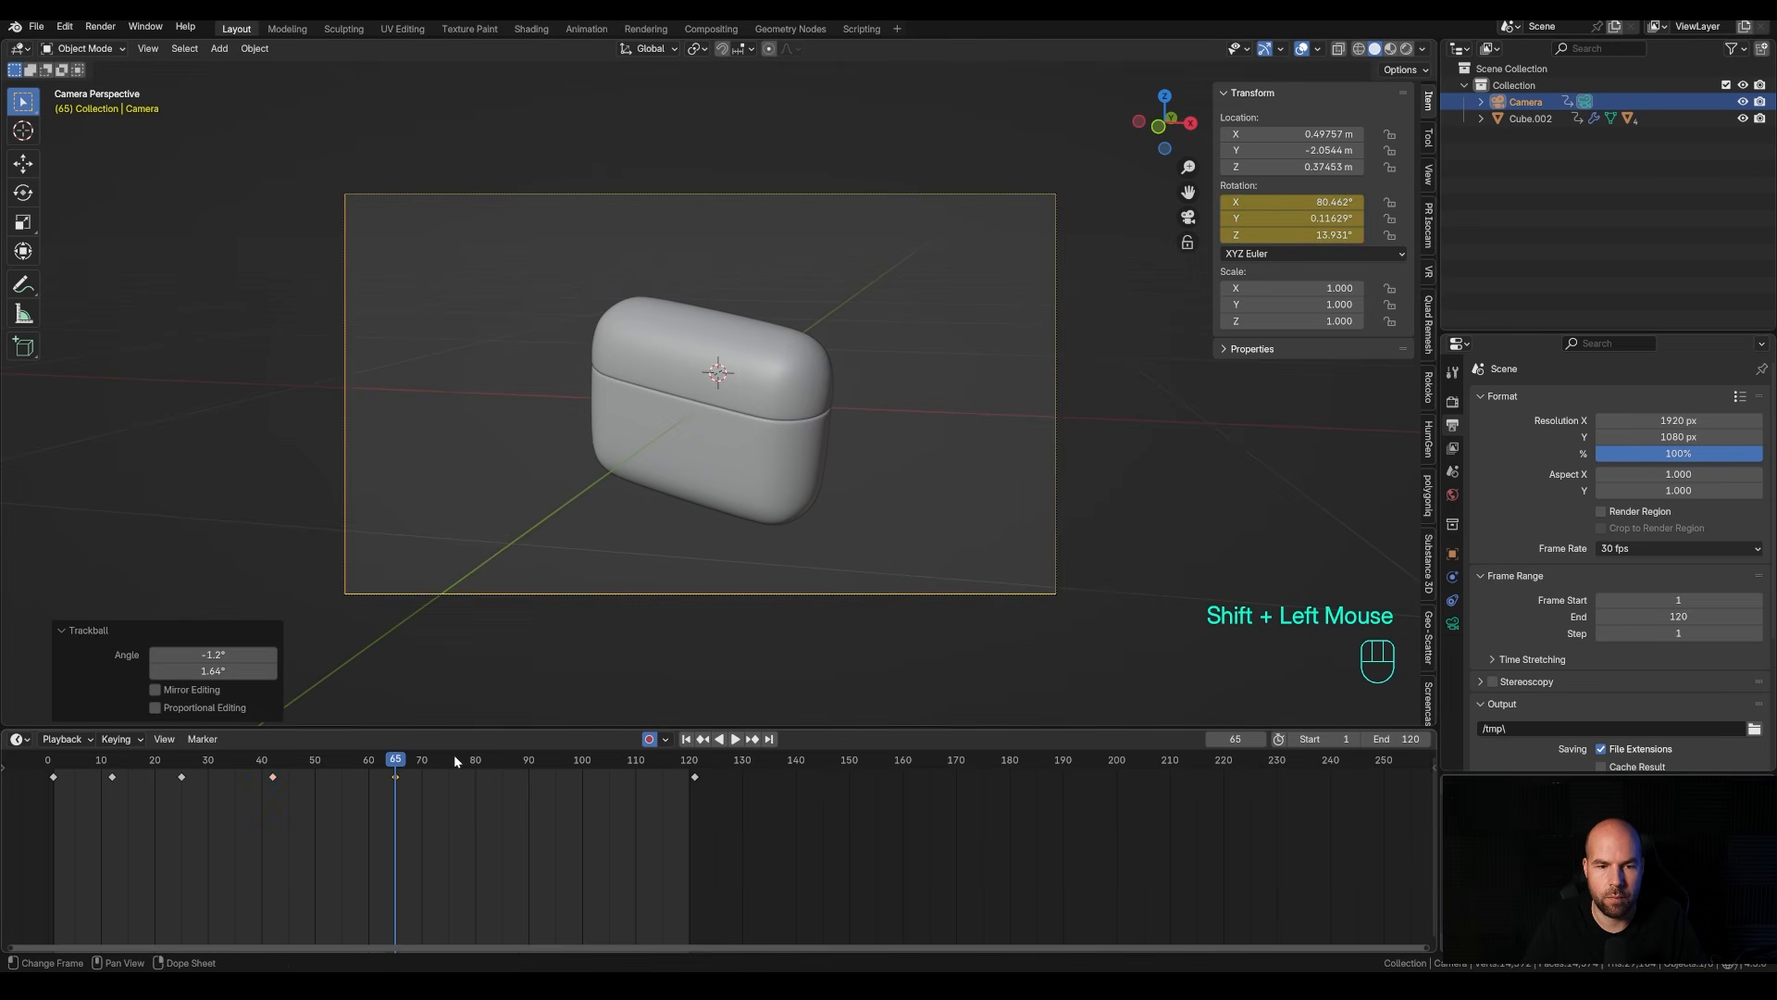
Auto-key slight camera trackball rotations at frame 86 (about 0.02°, -0.46°) and frame 103 (about -0.29°, 0.38°), and turn auto keying off.
drag(456, 760, 507, 760)
key(r)
key(r)
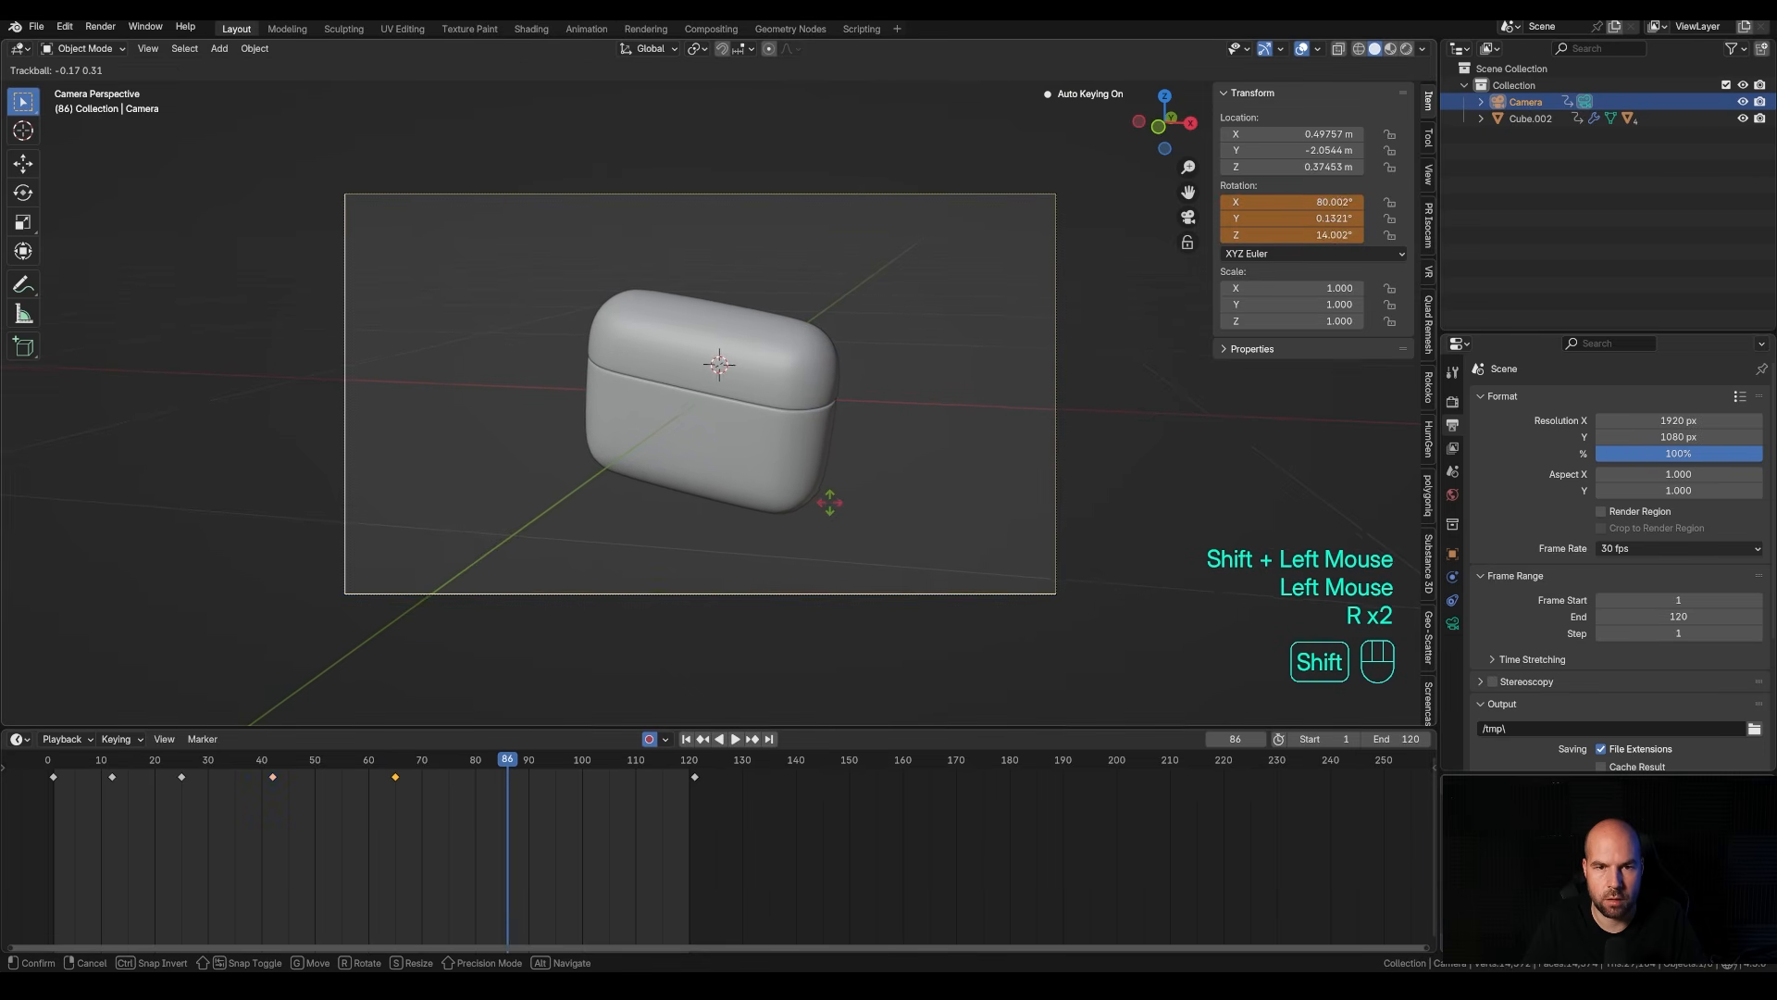
shift+click(814, 507)
drag(561, 761, 600, 770)
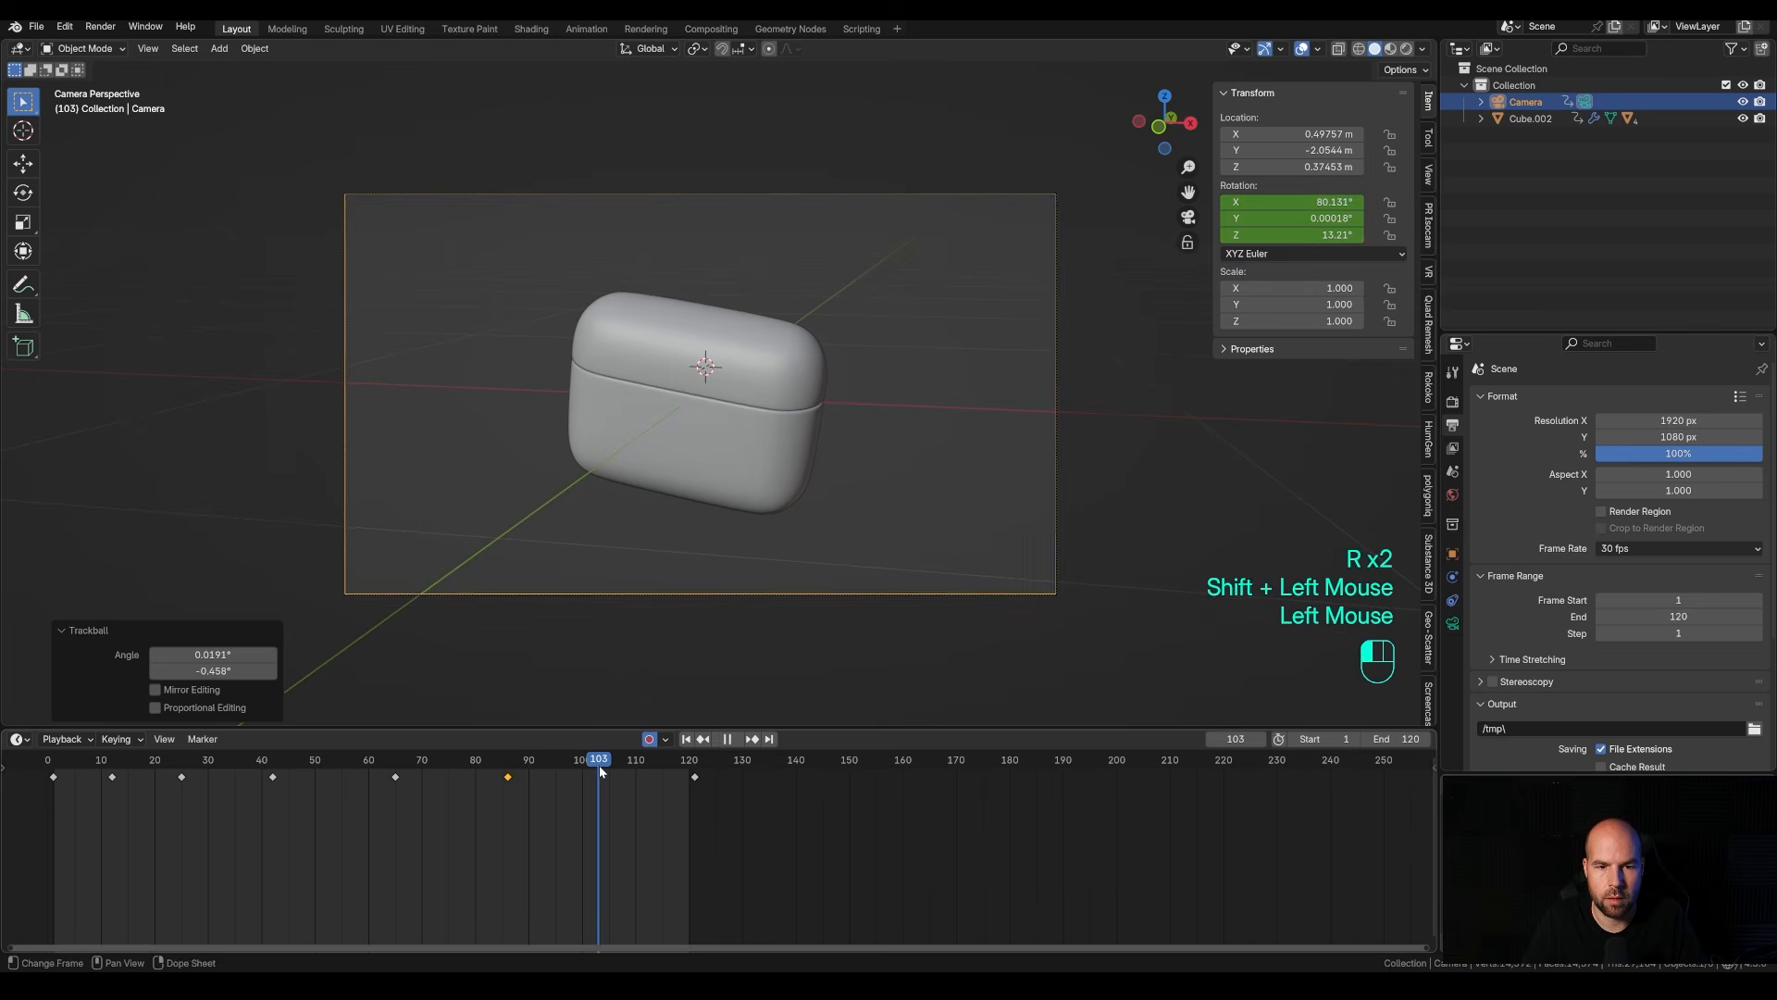
key(r)
key(r)
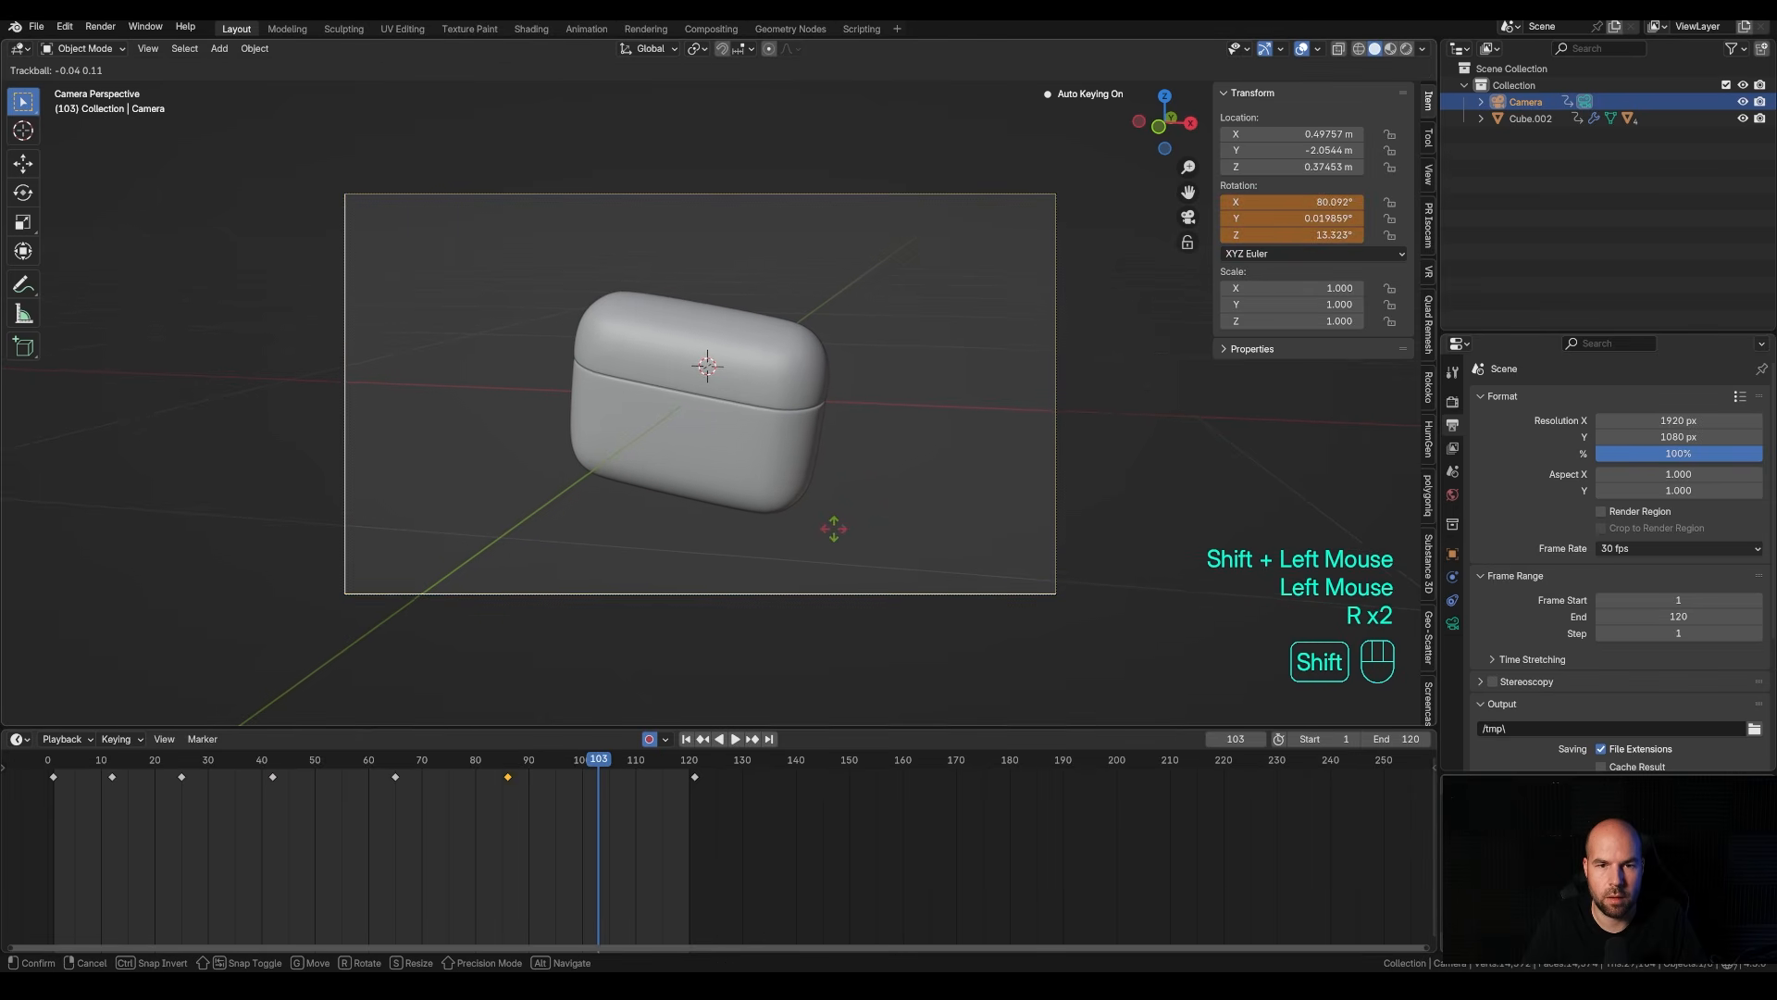
shift+click(841, 524)
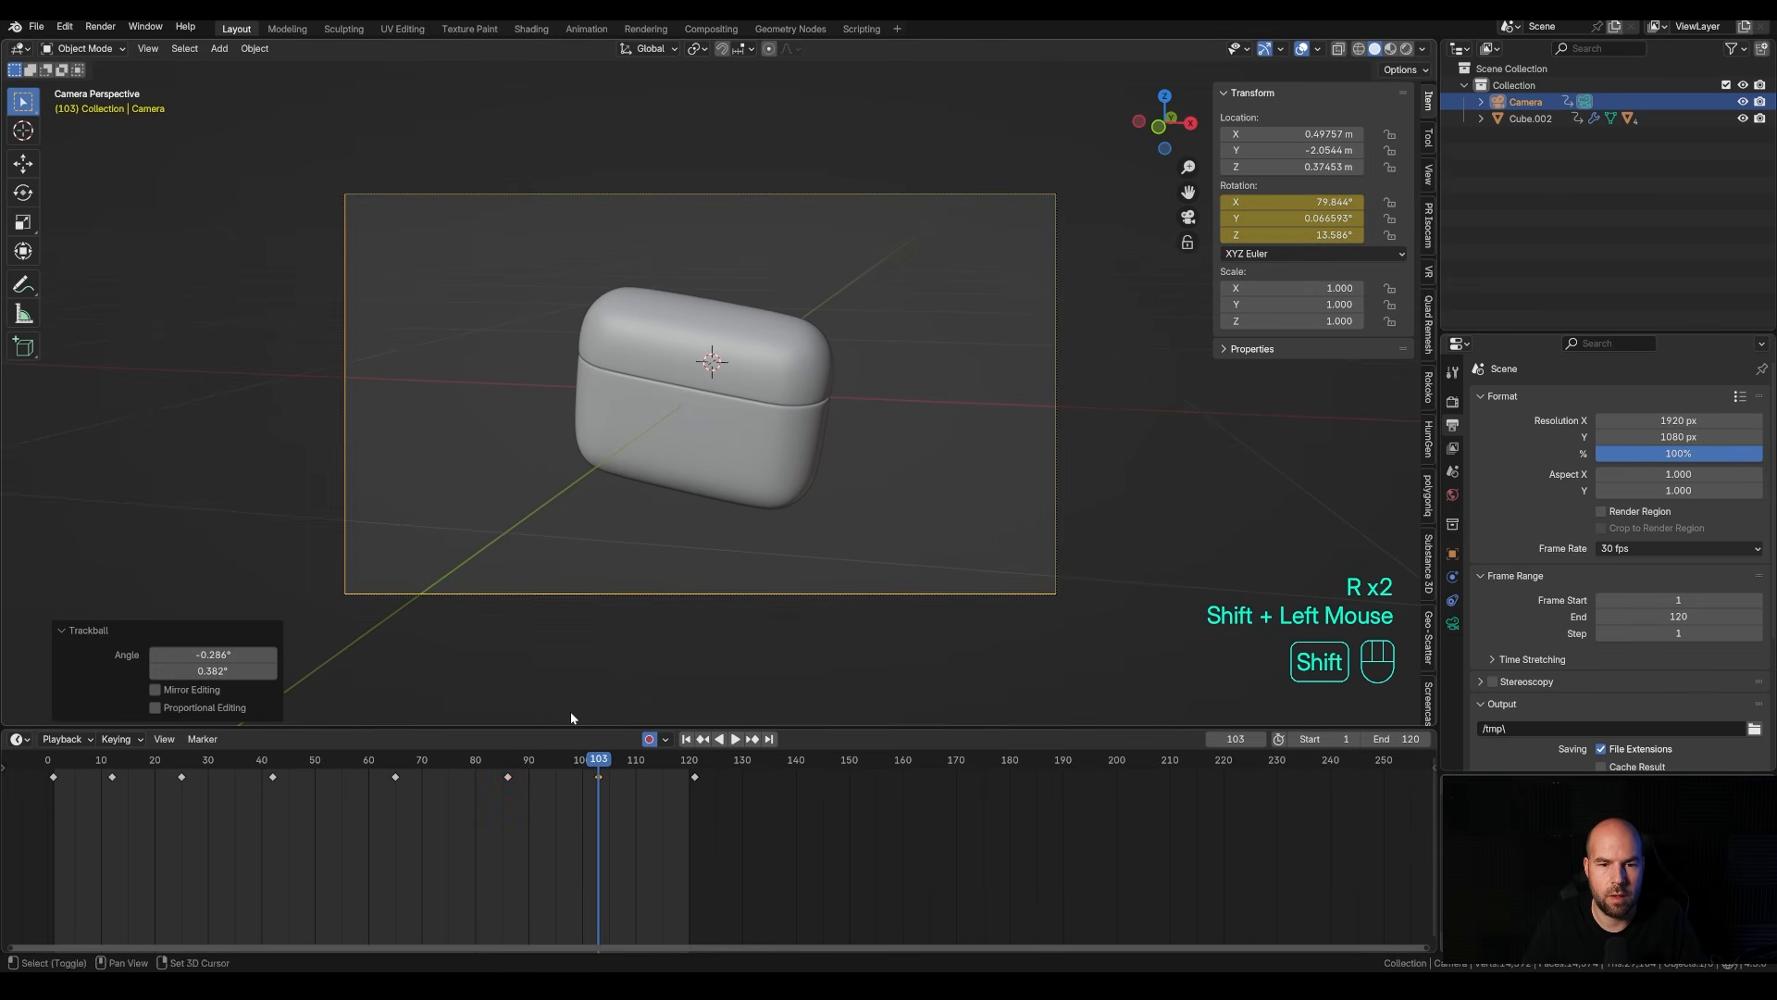
click(650, 740)
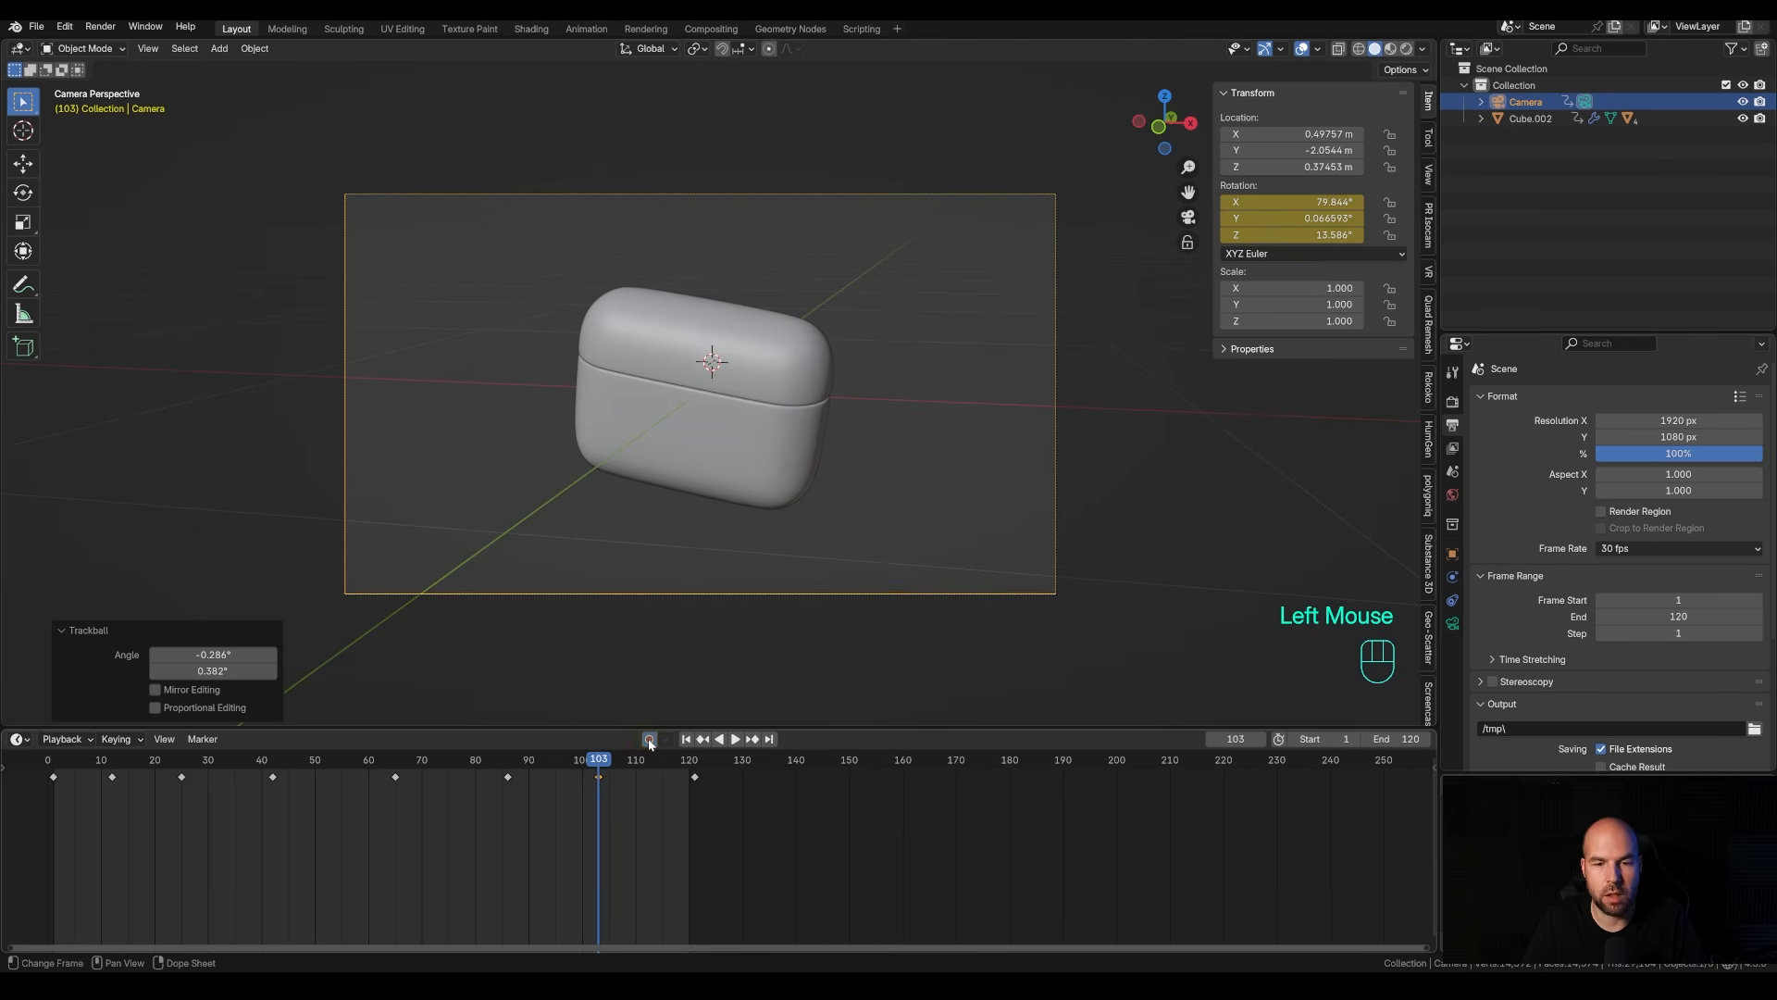
Play the animation from the start to review the camera movement.
click(564, 763)
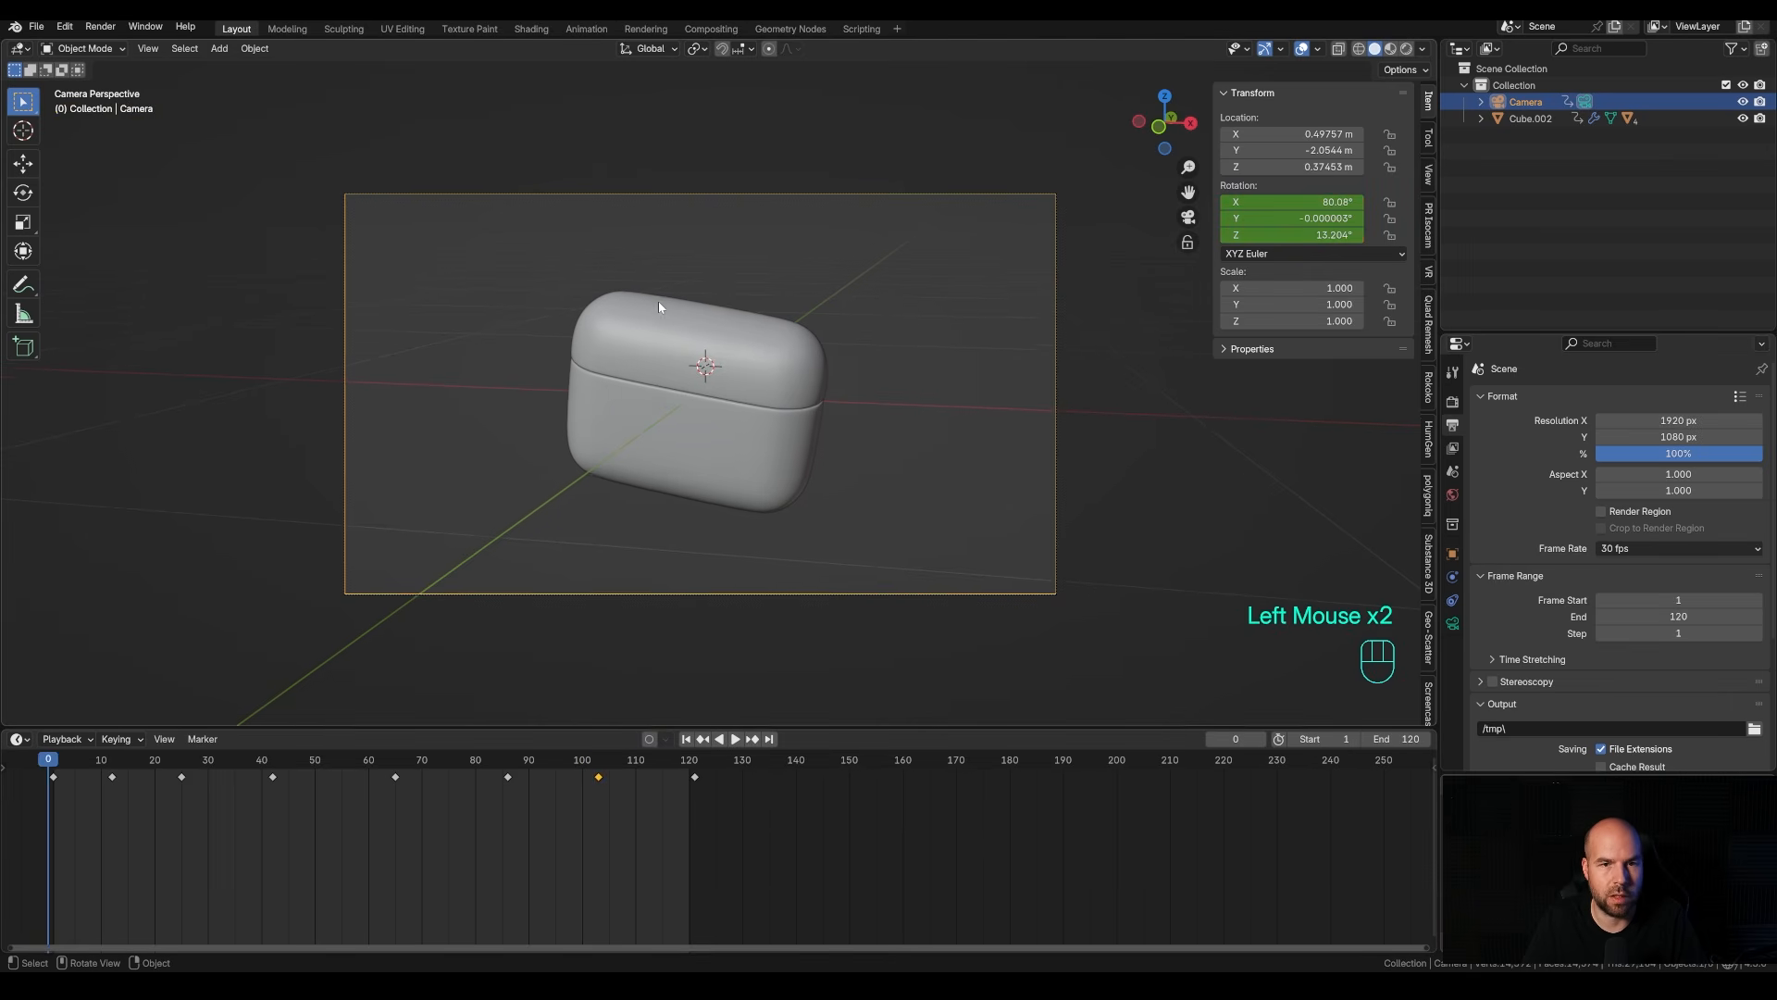
key(space)
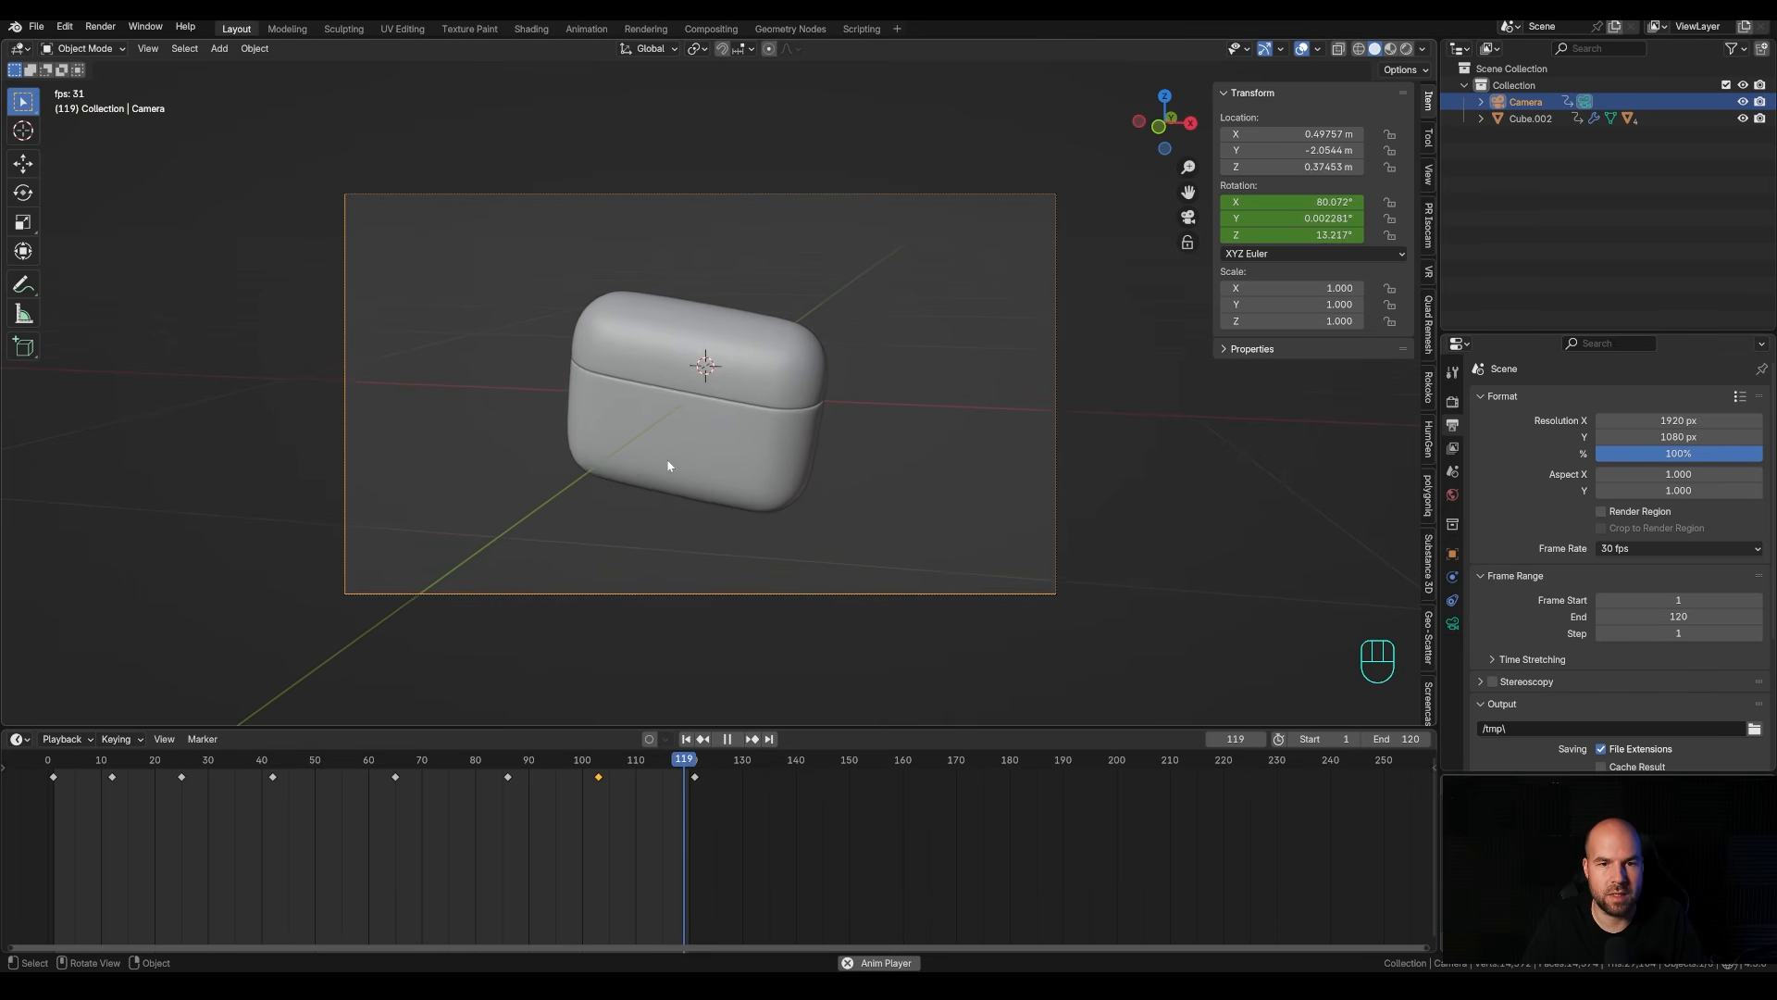
key(space)
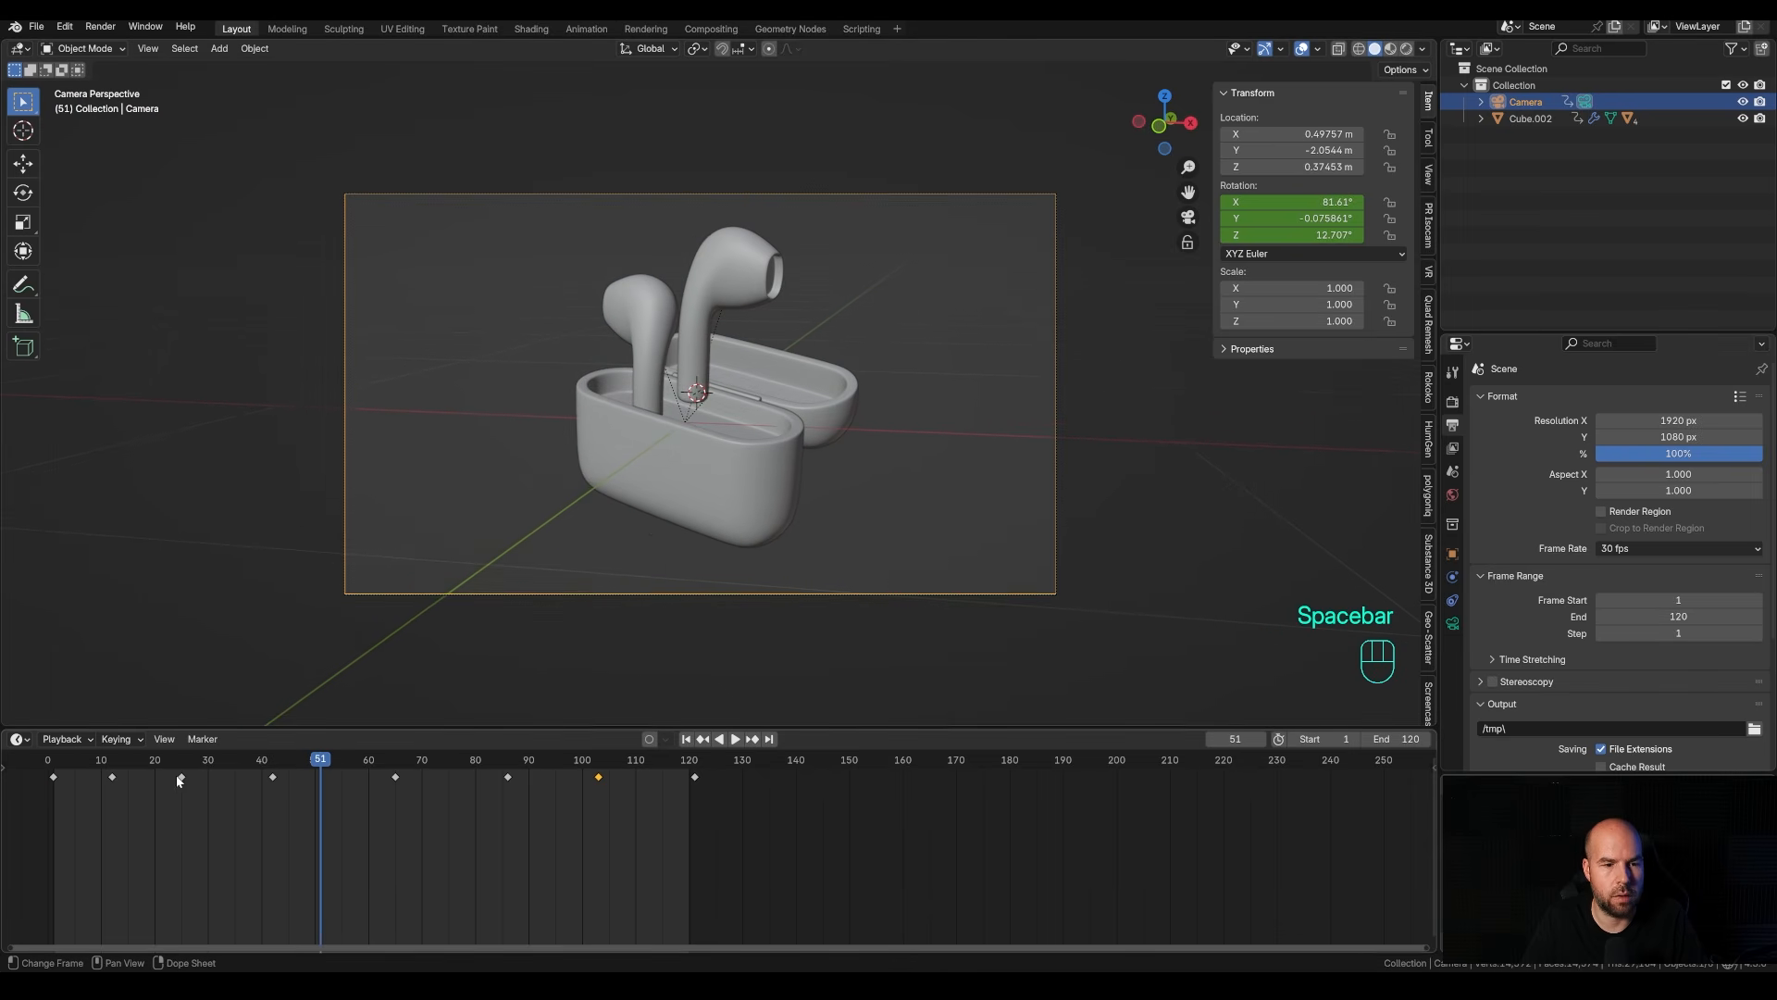
Delete the camera's rotation keyframe at frame 25.
click(181, 777)
key(x)
click(187, 811)
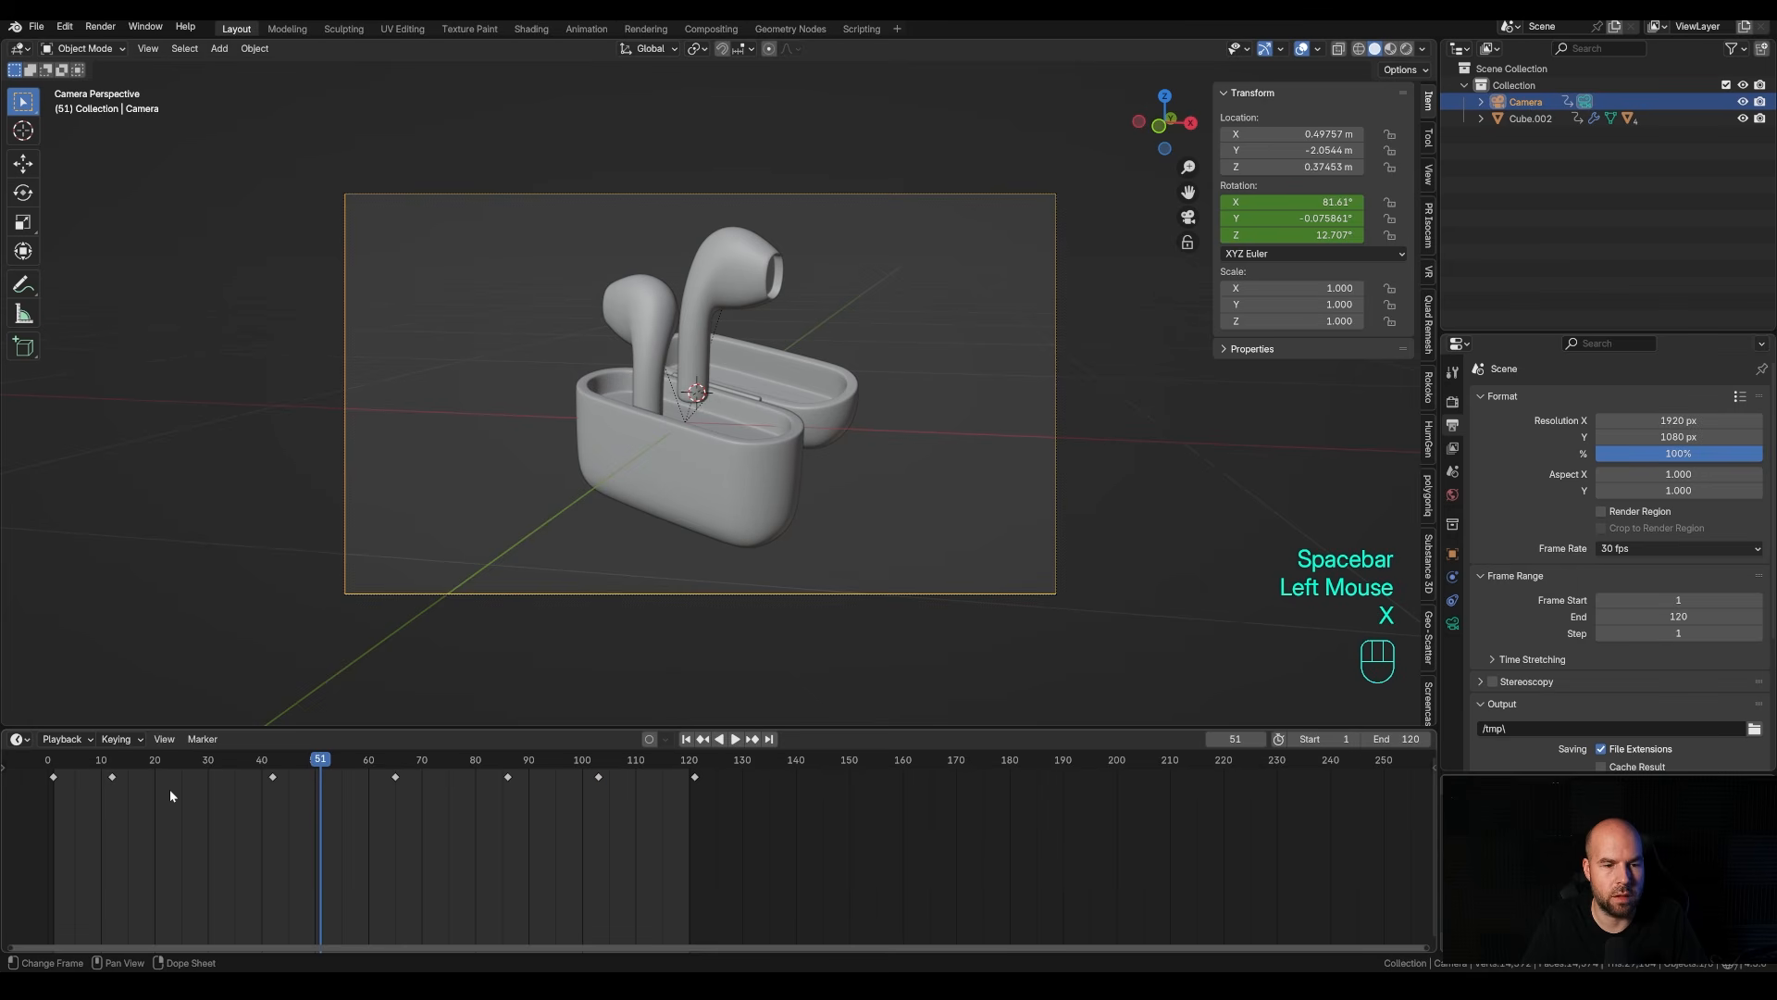
Move the camera's rotation keyframe from frame 65 to frame 70 and return the playhead to frame 0.
drag(135, 758, 387, 791)
click(395, 777)
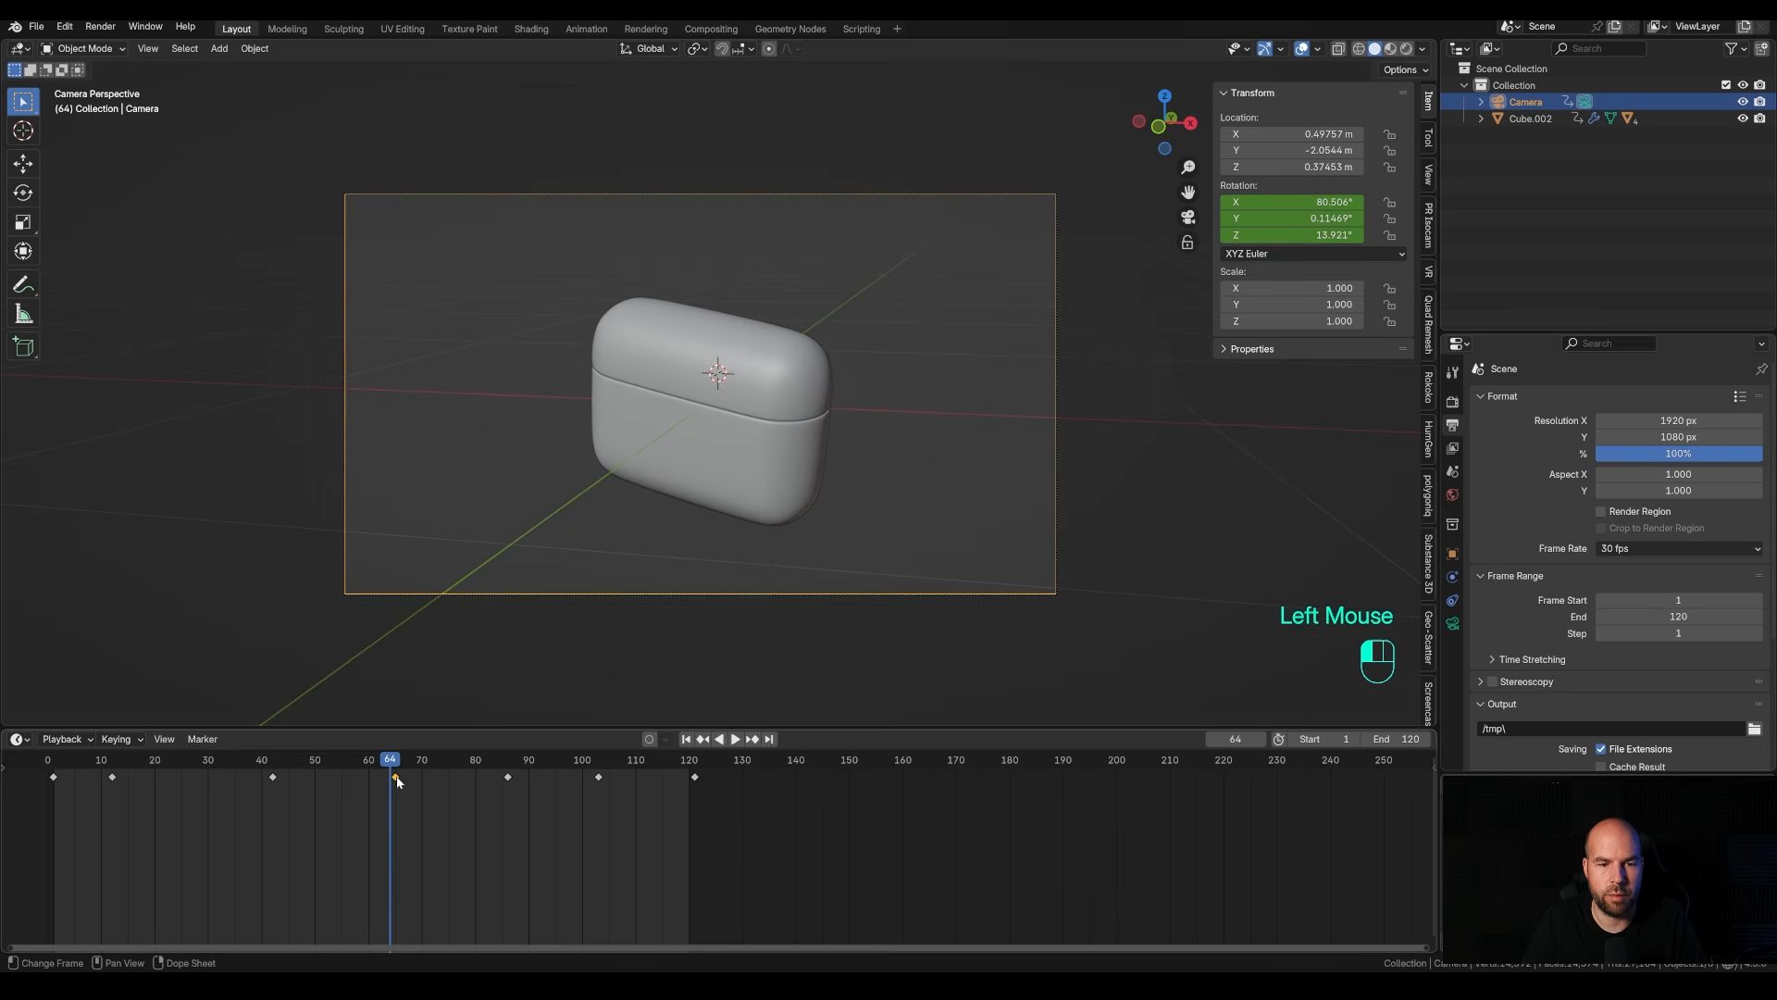
key(g)
key(x)
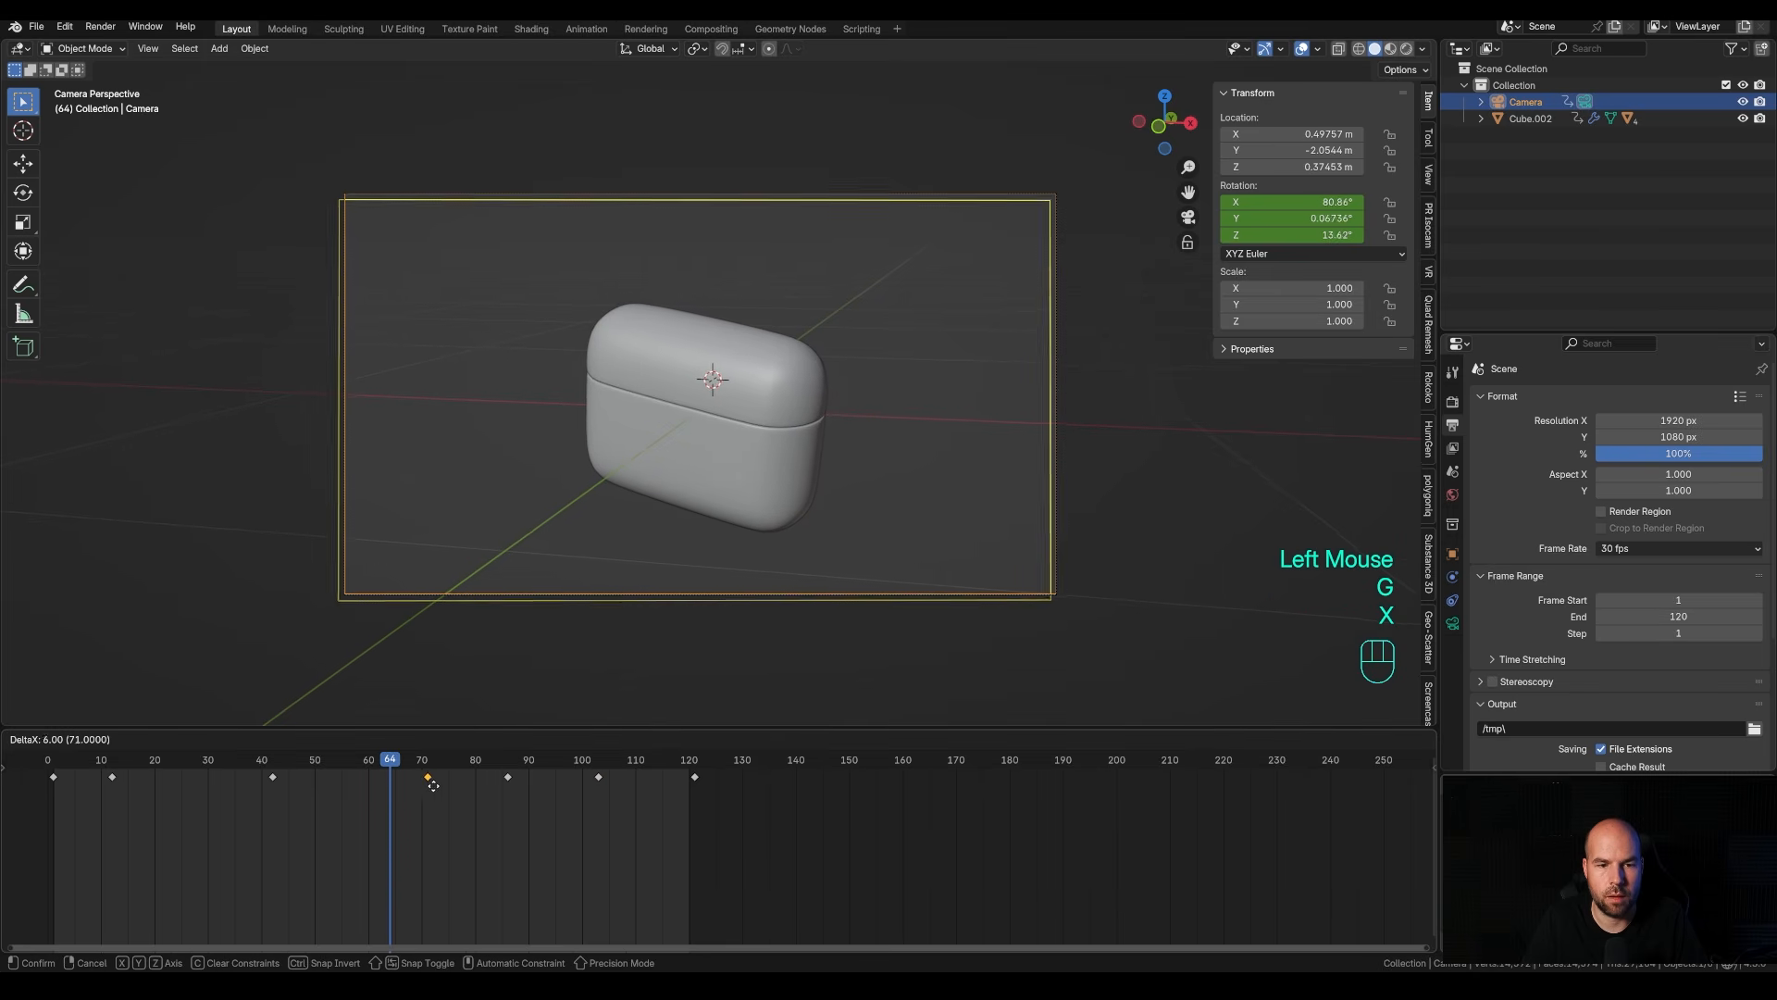
click(432, 785)
click(404, 760)
drag(404, 761, 48, 761)
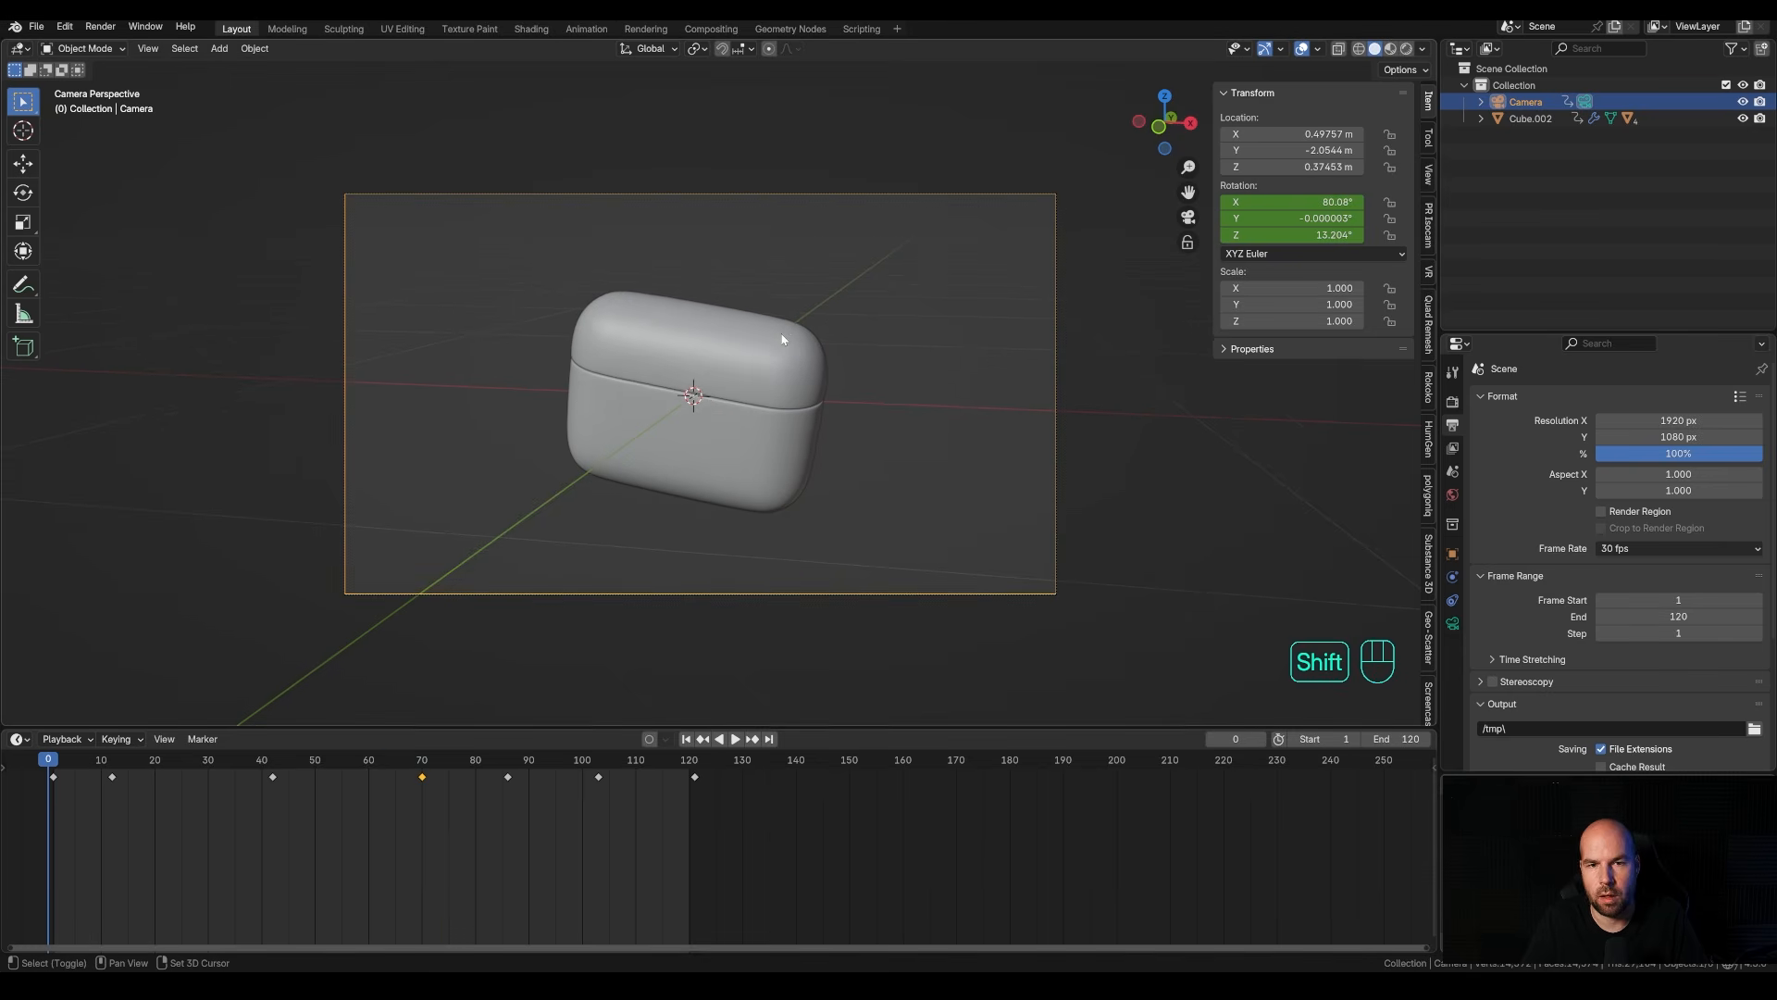
Snap the 3D cursor to the world origin and add a plane there.
key(shift+s)
click(589, 413)
scroll(733, 414, down, 3)
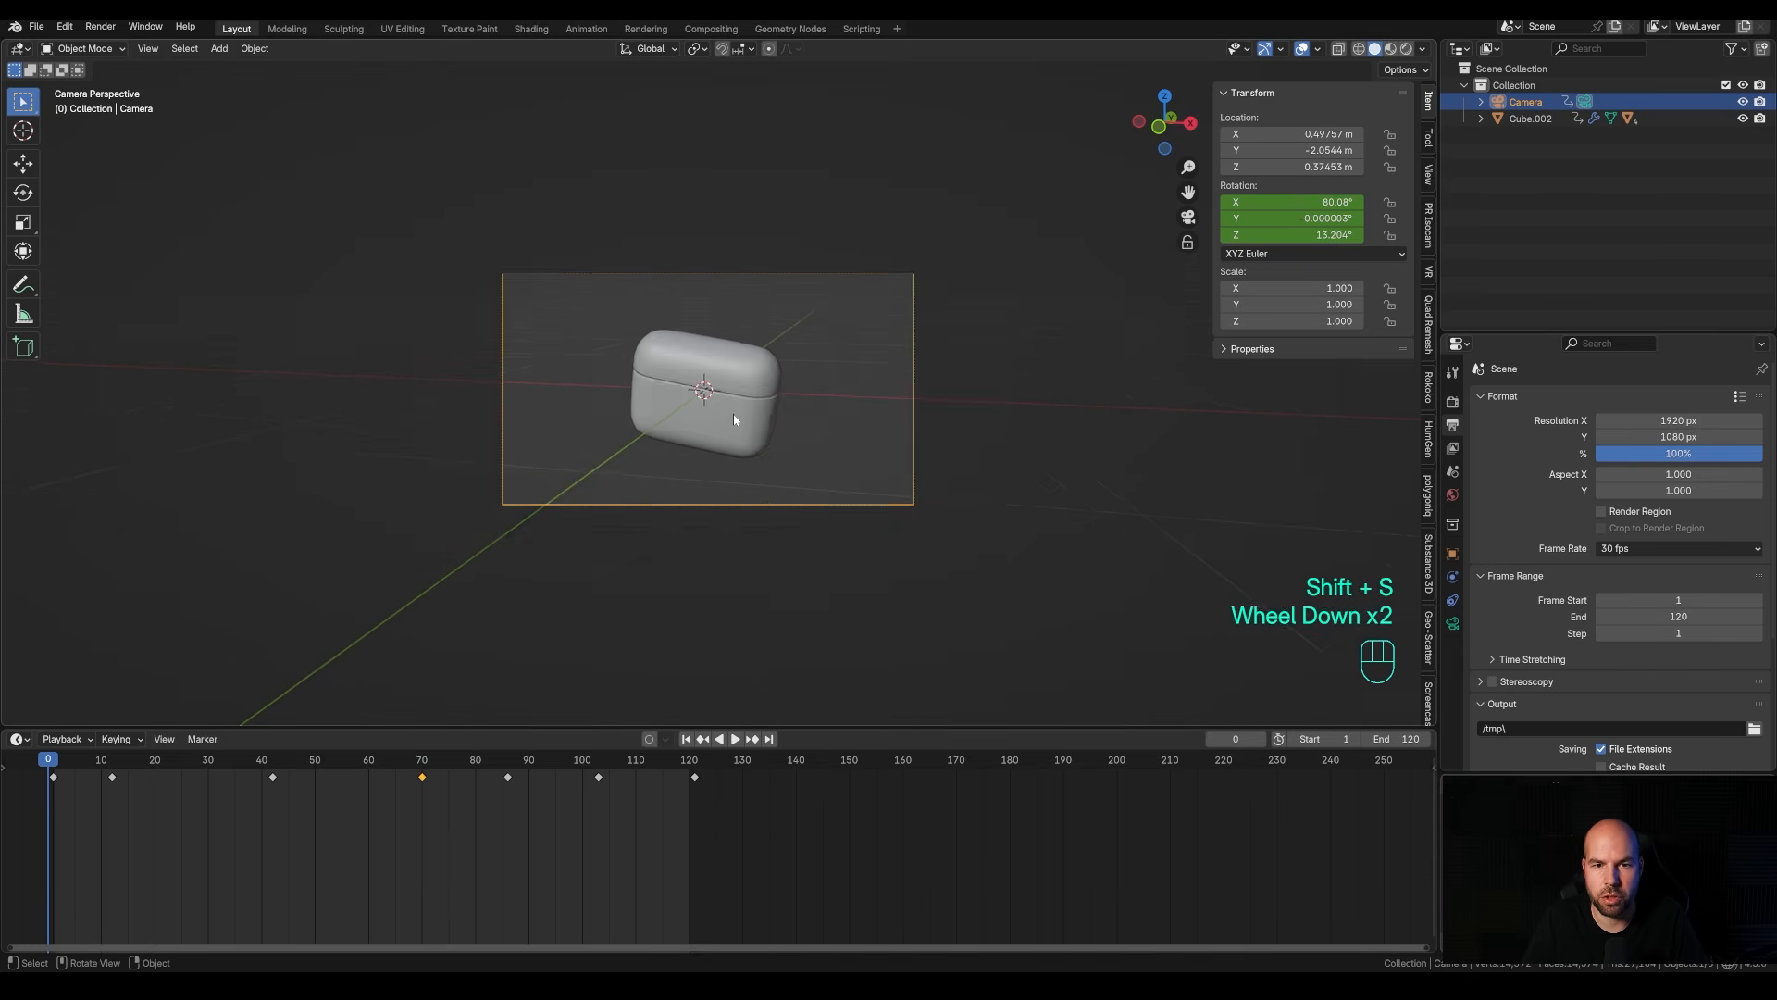
key(shift+a)
mouse_move(733, 413)
click(818, 413)
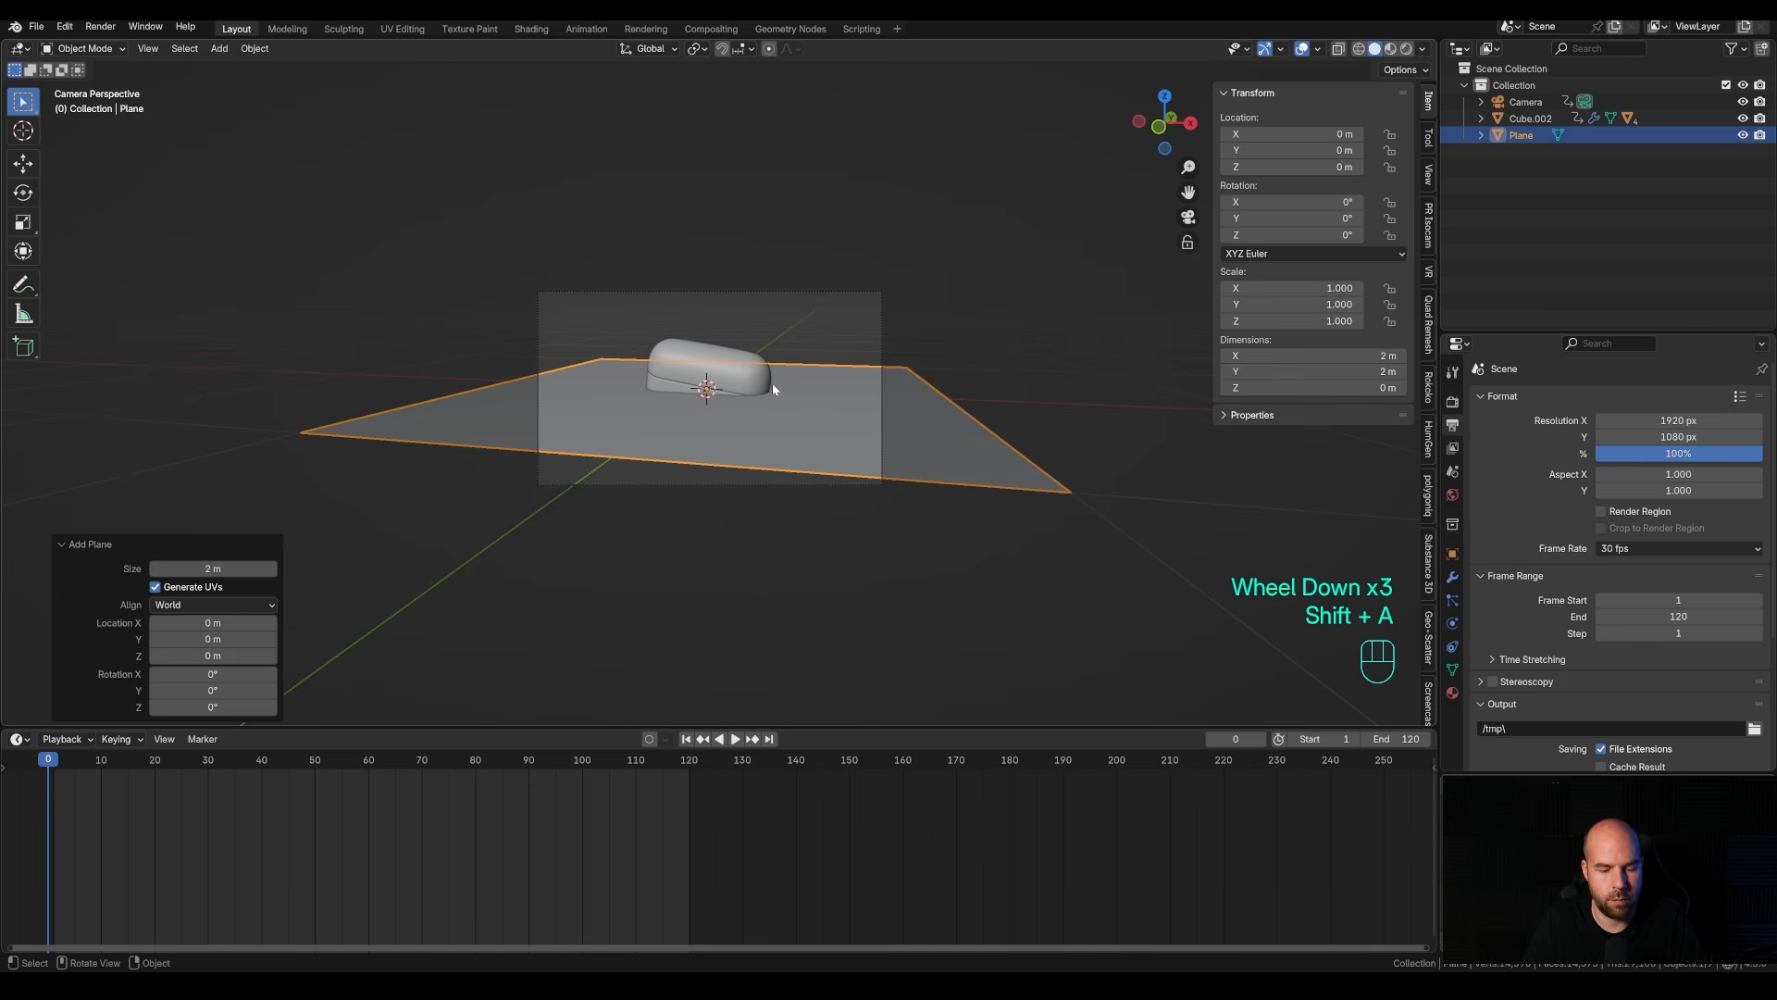
click(946, 489)
key(ctrl+z)
key(ctrl+z)
Rotate the plane about 59° around the X axis and about 11.5° around the Z axis so it faces the camera.
key(r)
key(x)
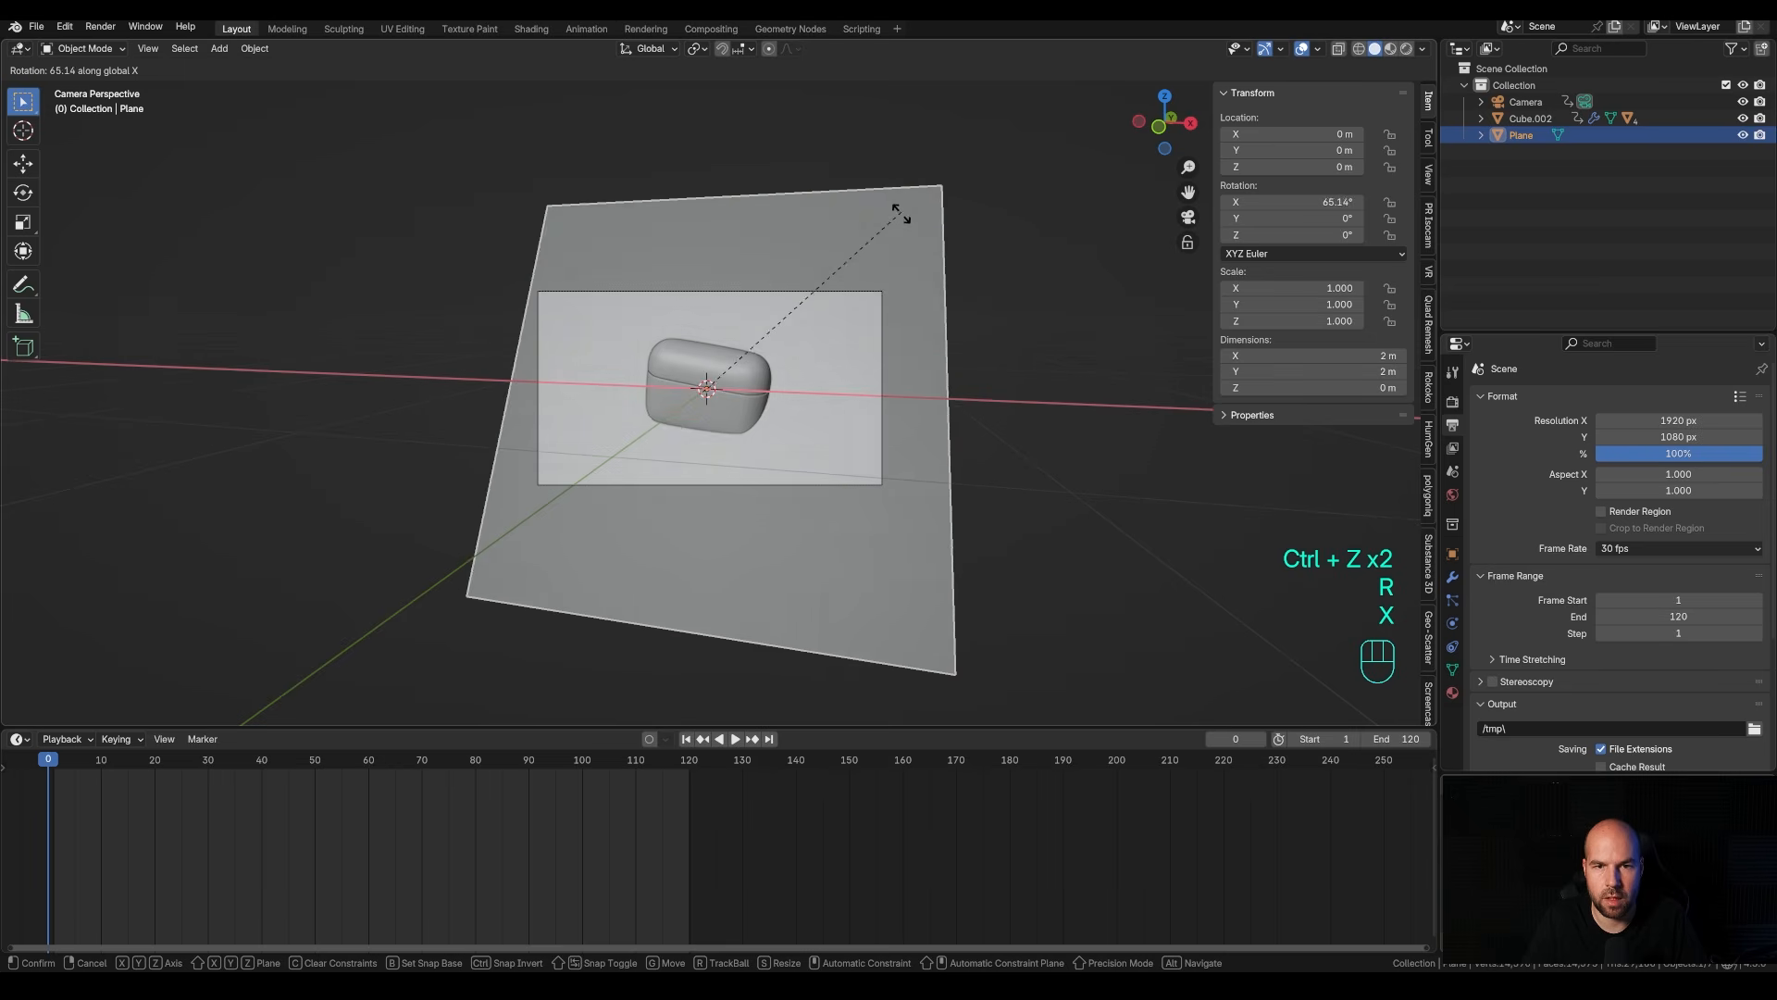
click(905, 246)
key(r)
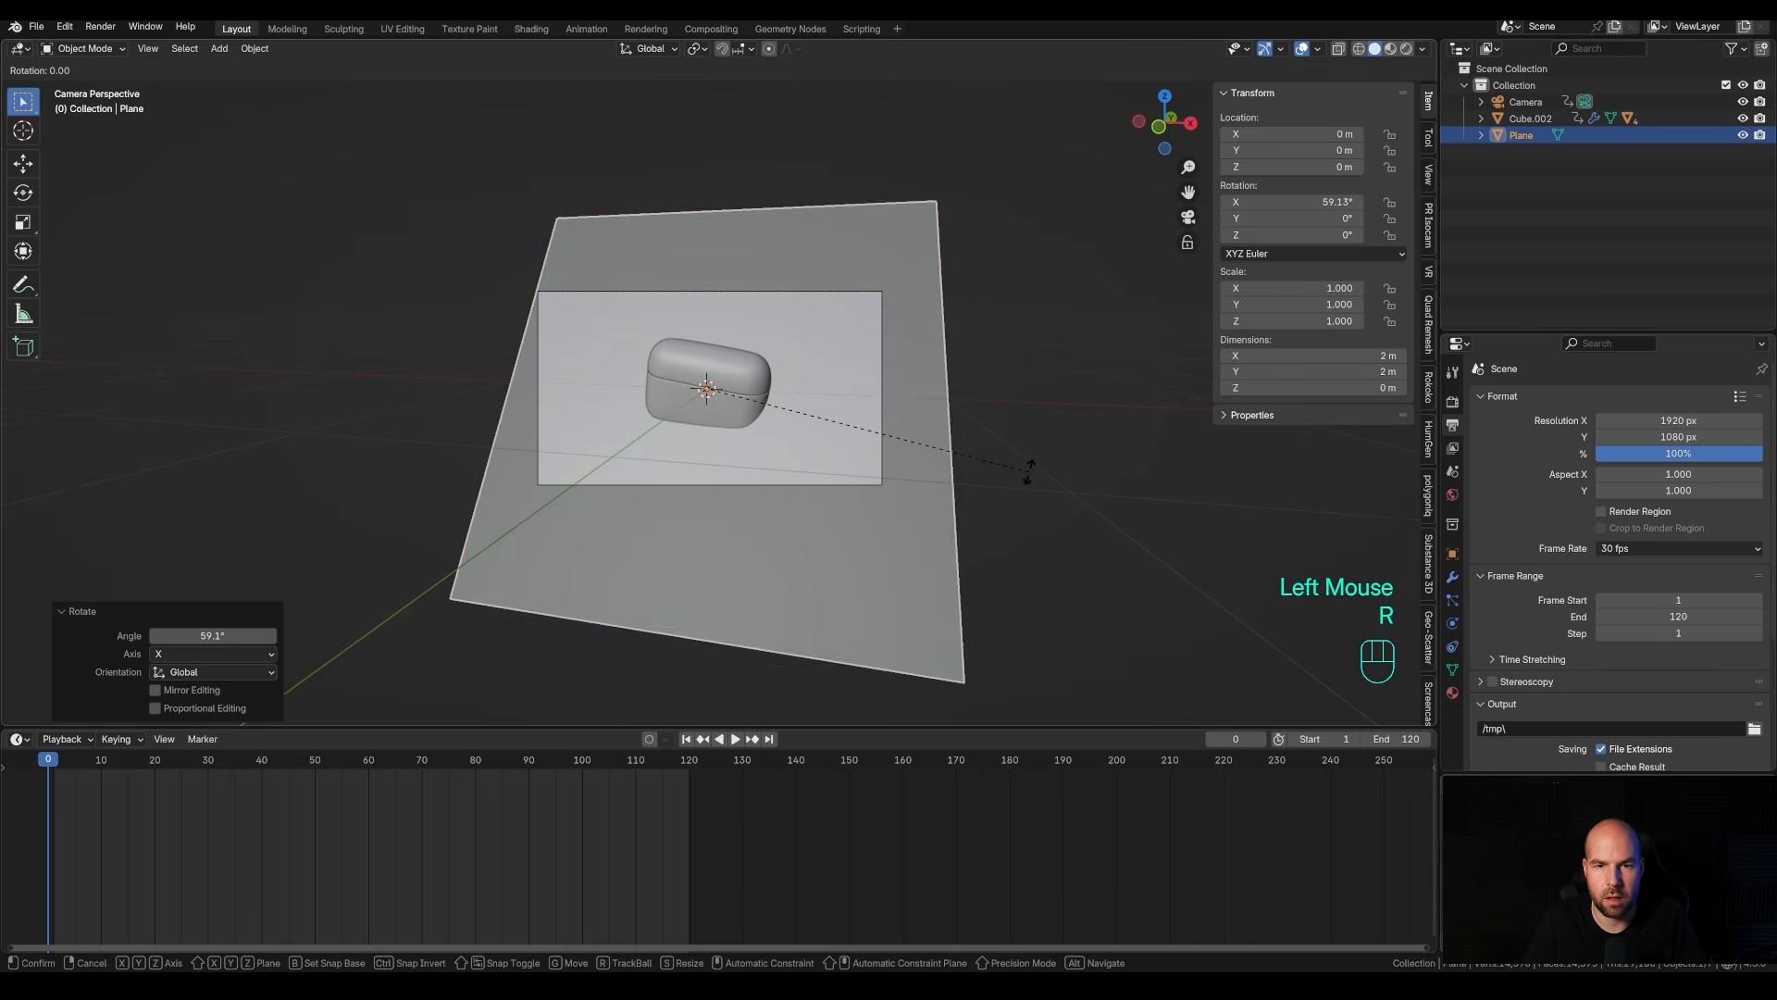
key(z)
click(1013, 404)
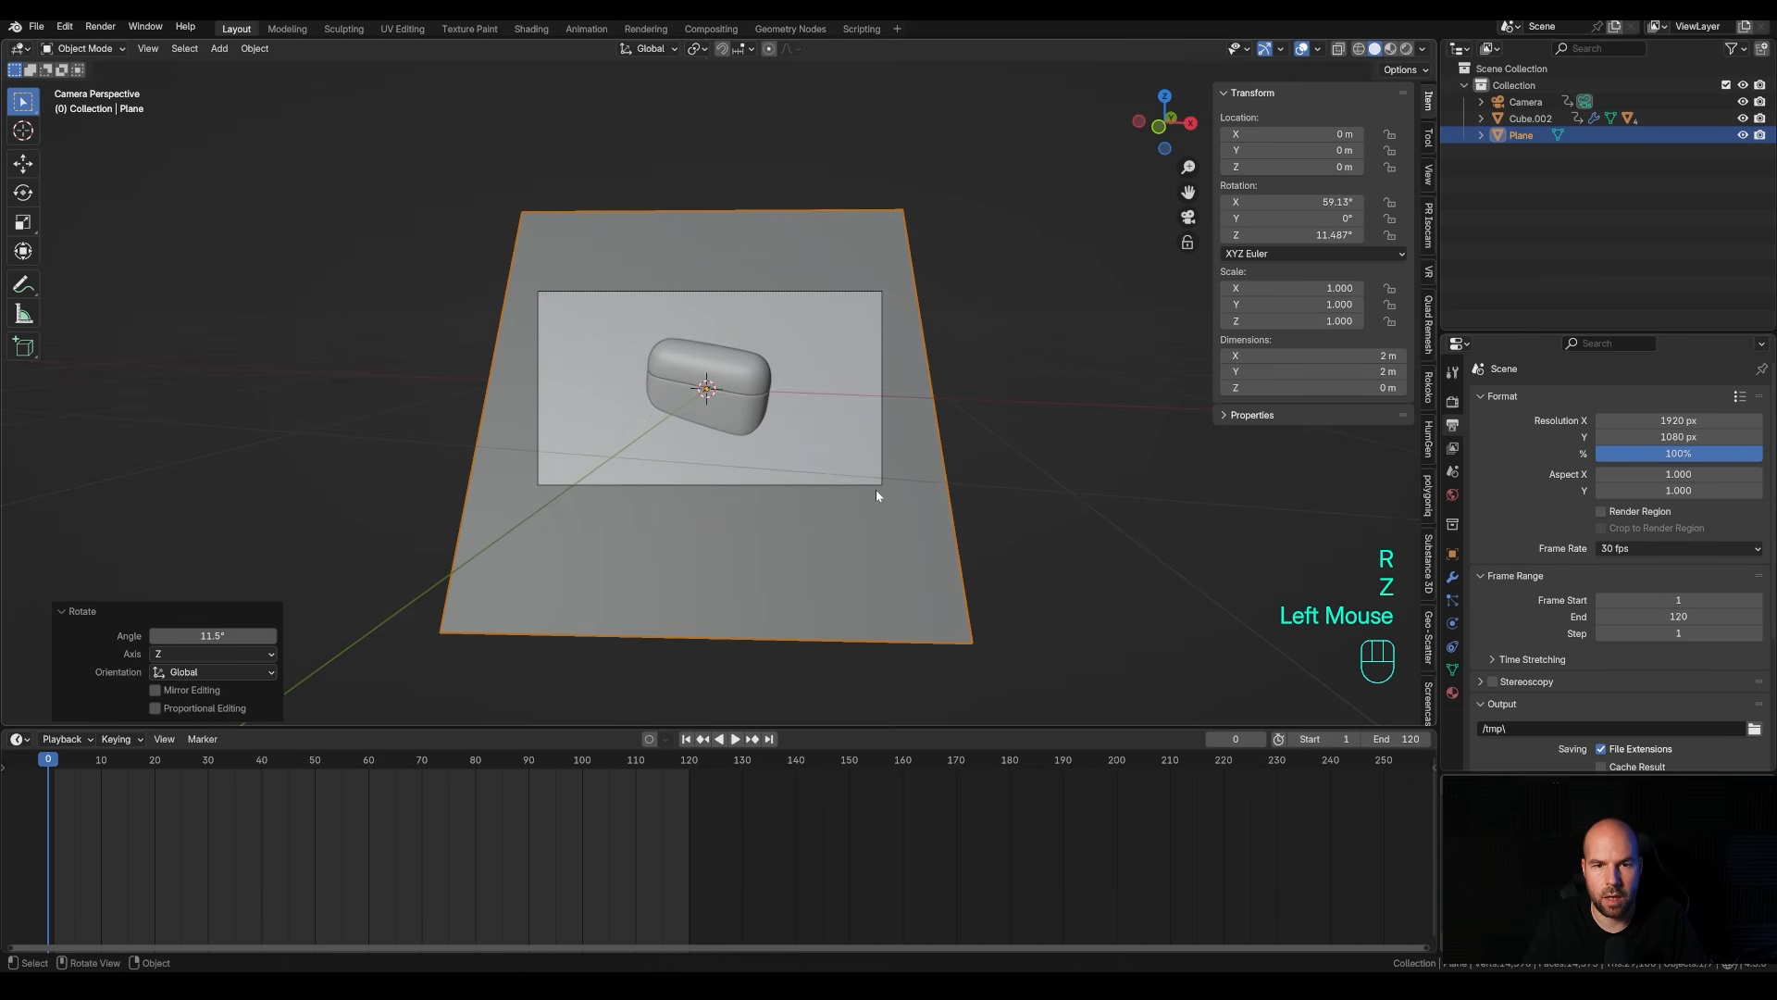
Move the plane behind the earbuds case as a backdrop, to about X -0.53 m, Y 2.14 m, Z -0.39 m.
key(g)
key(shift+z)
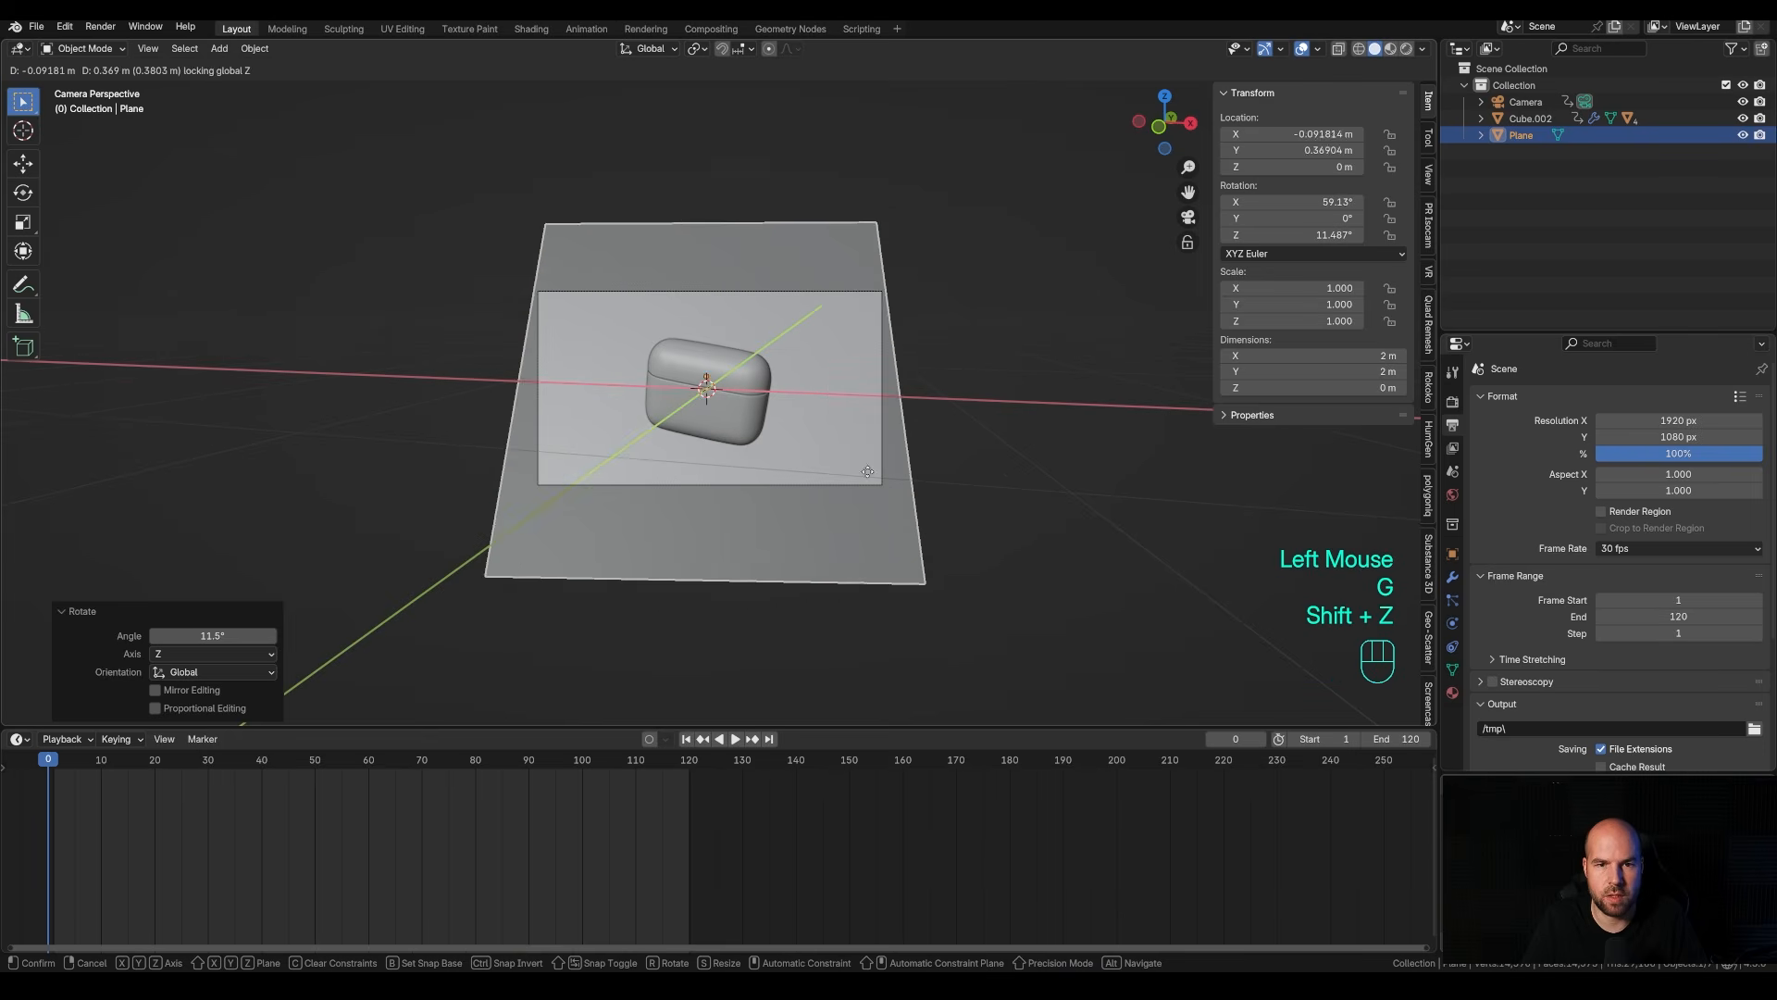
click(876, 451)
key(g)
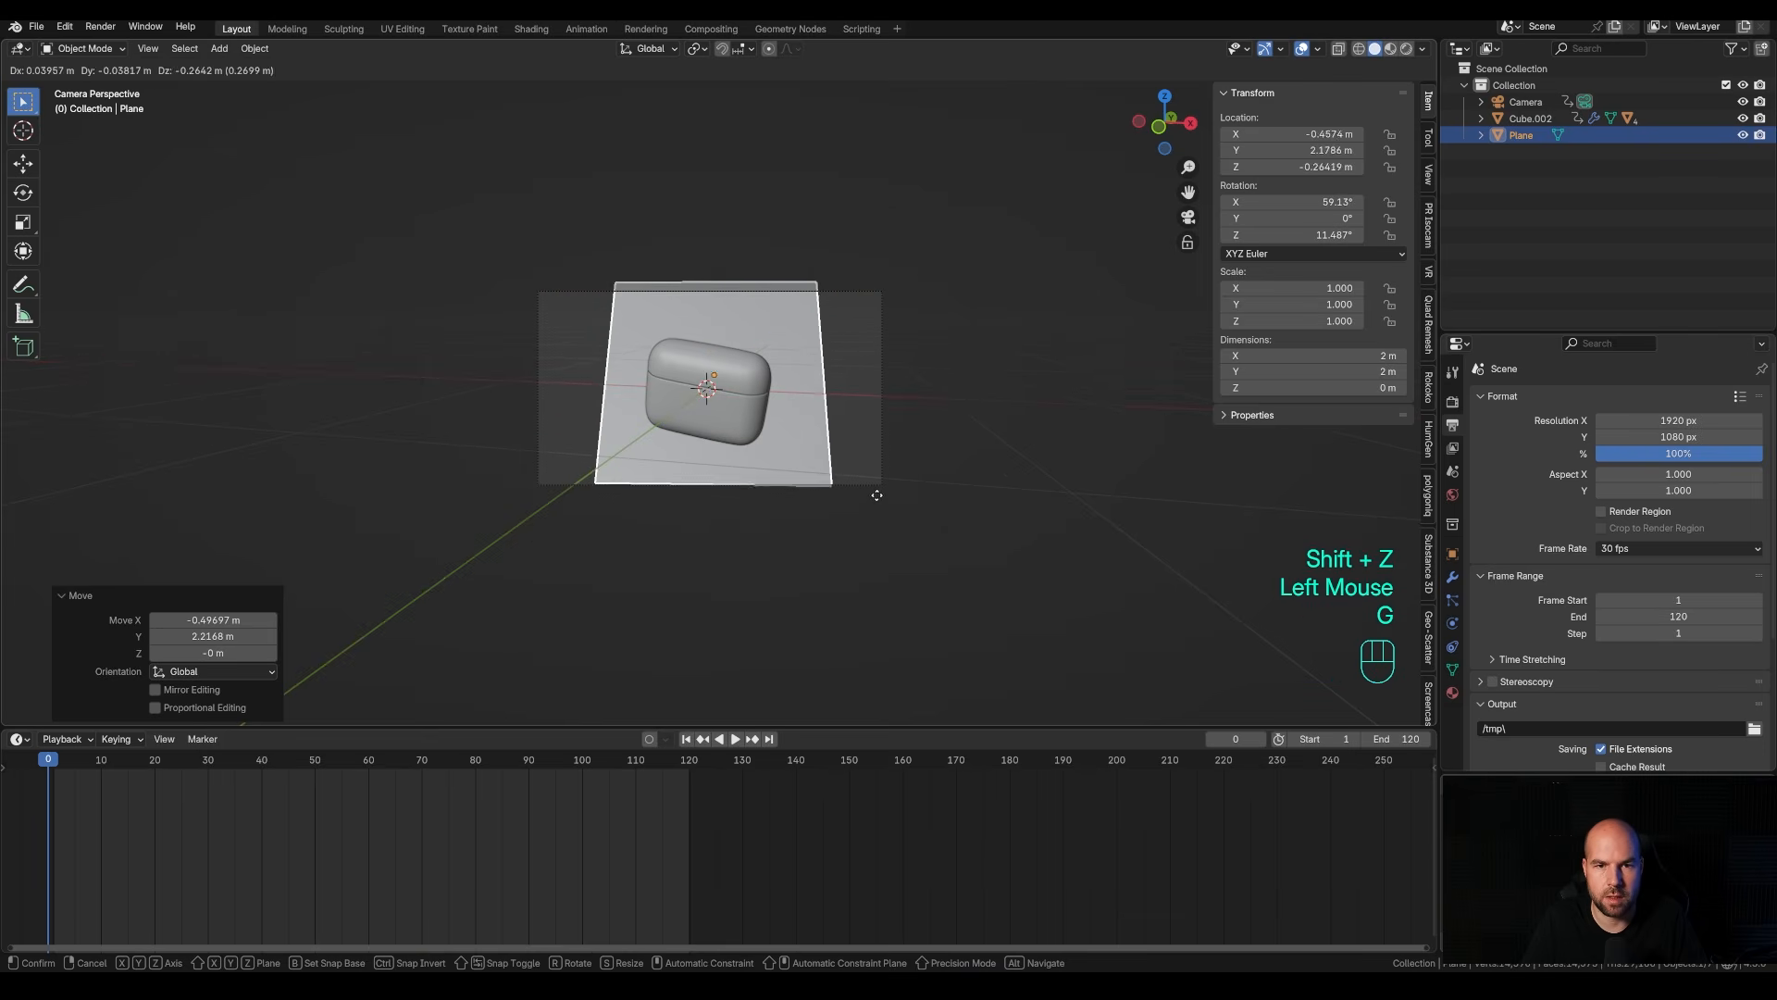
click(868, 504)
Scale the backdrop plane up by about 2.26 so it fills the camera frame, and check its placement.
key(s)
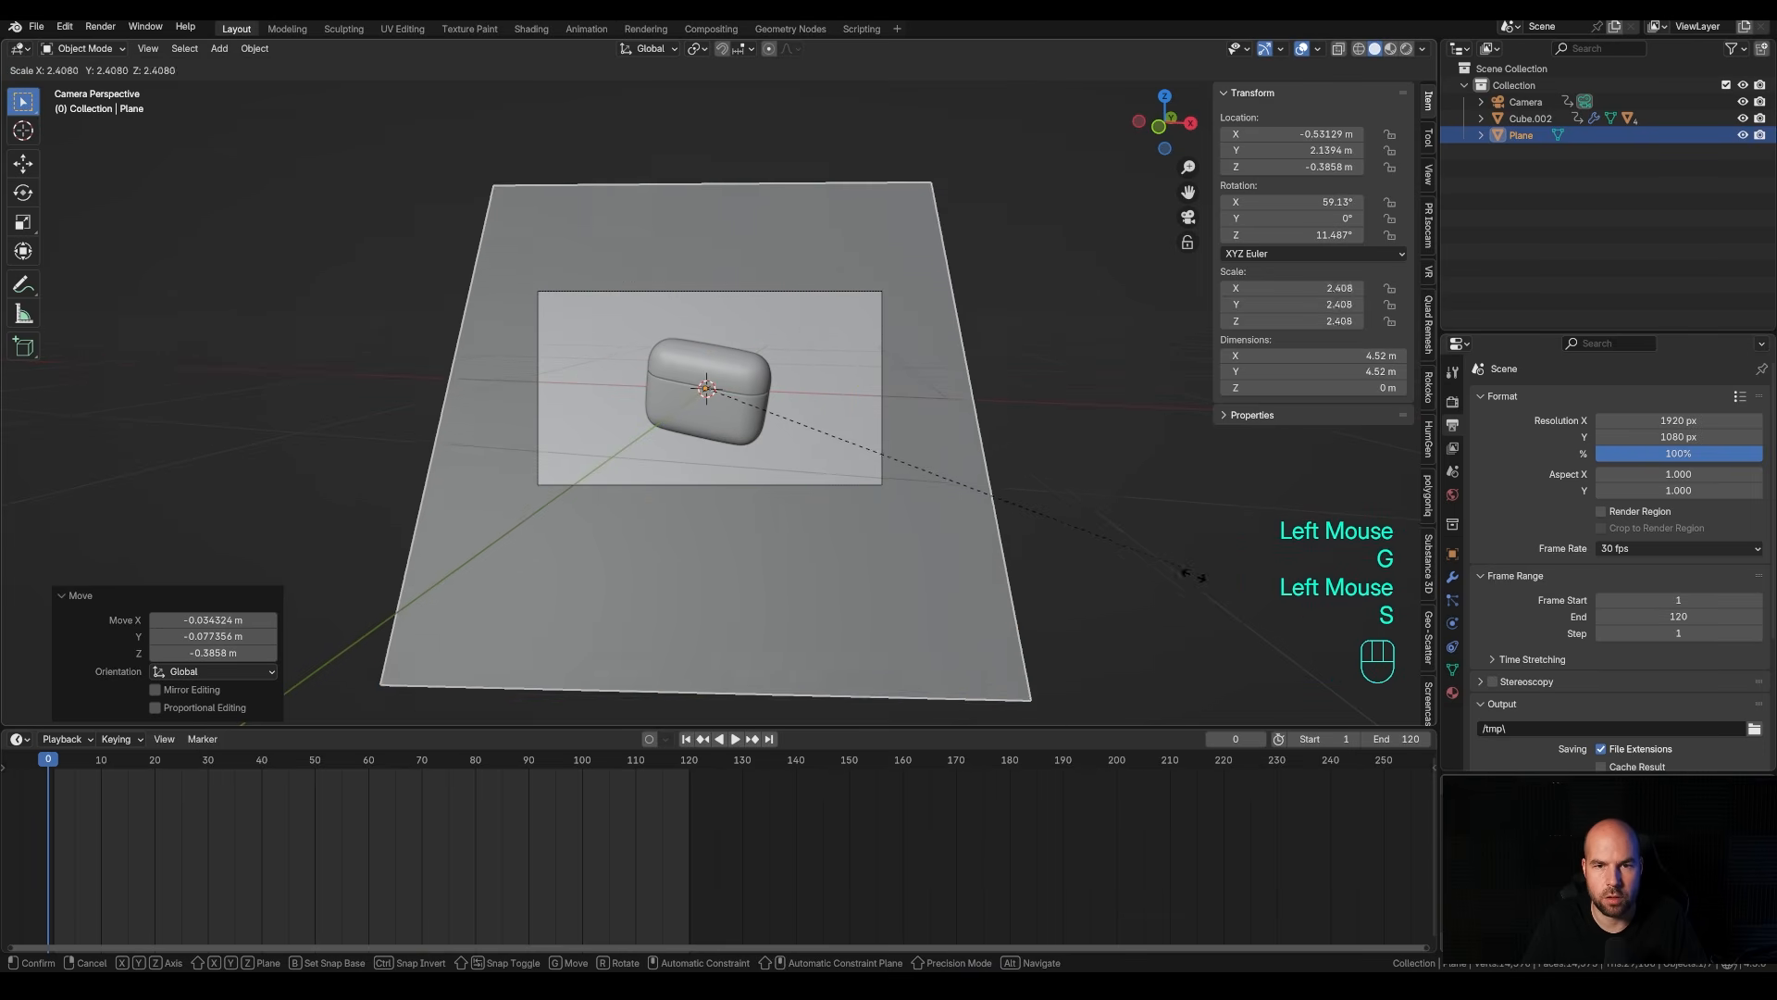
click(911, 482)
middle_drag(911, 482, 801, 468)
scroll(820, 467, down, 2)
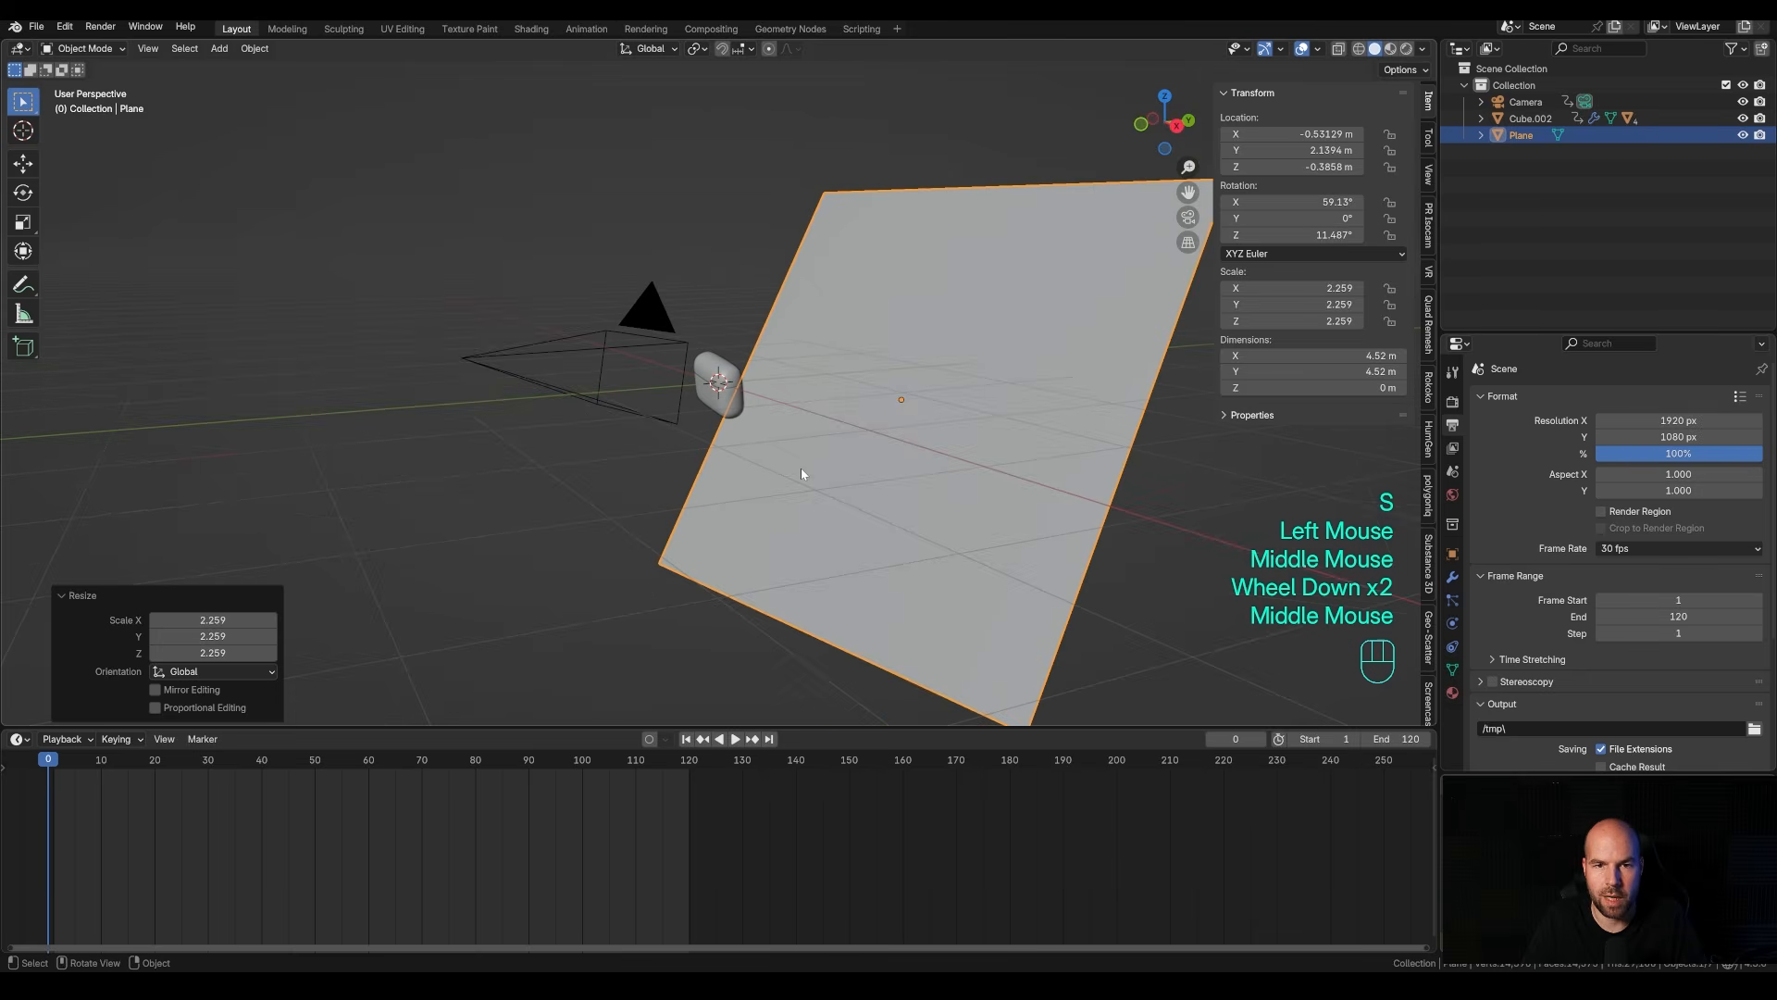
key(KP_0)
scroll(776, 423, up, 1)
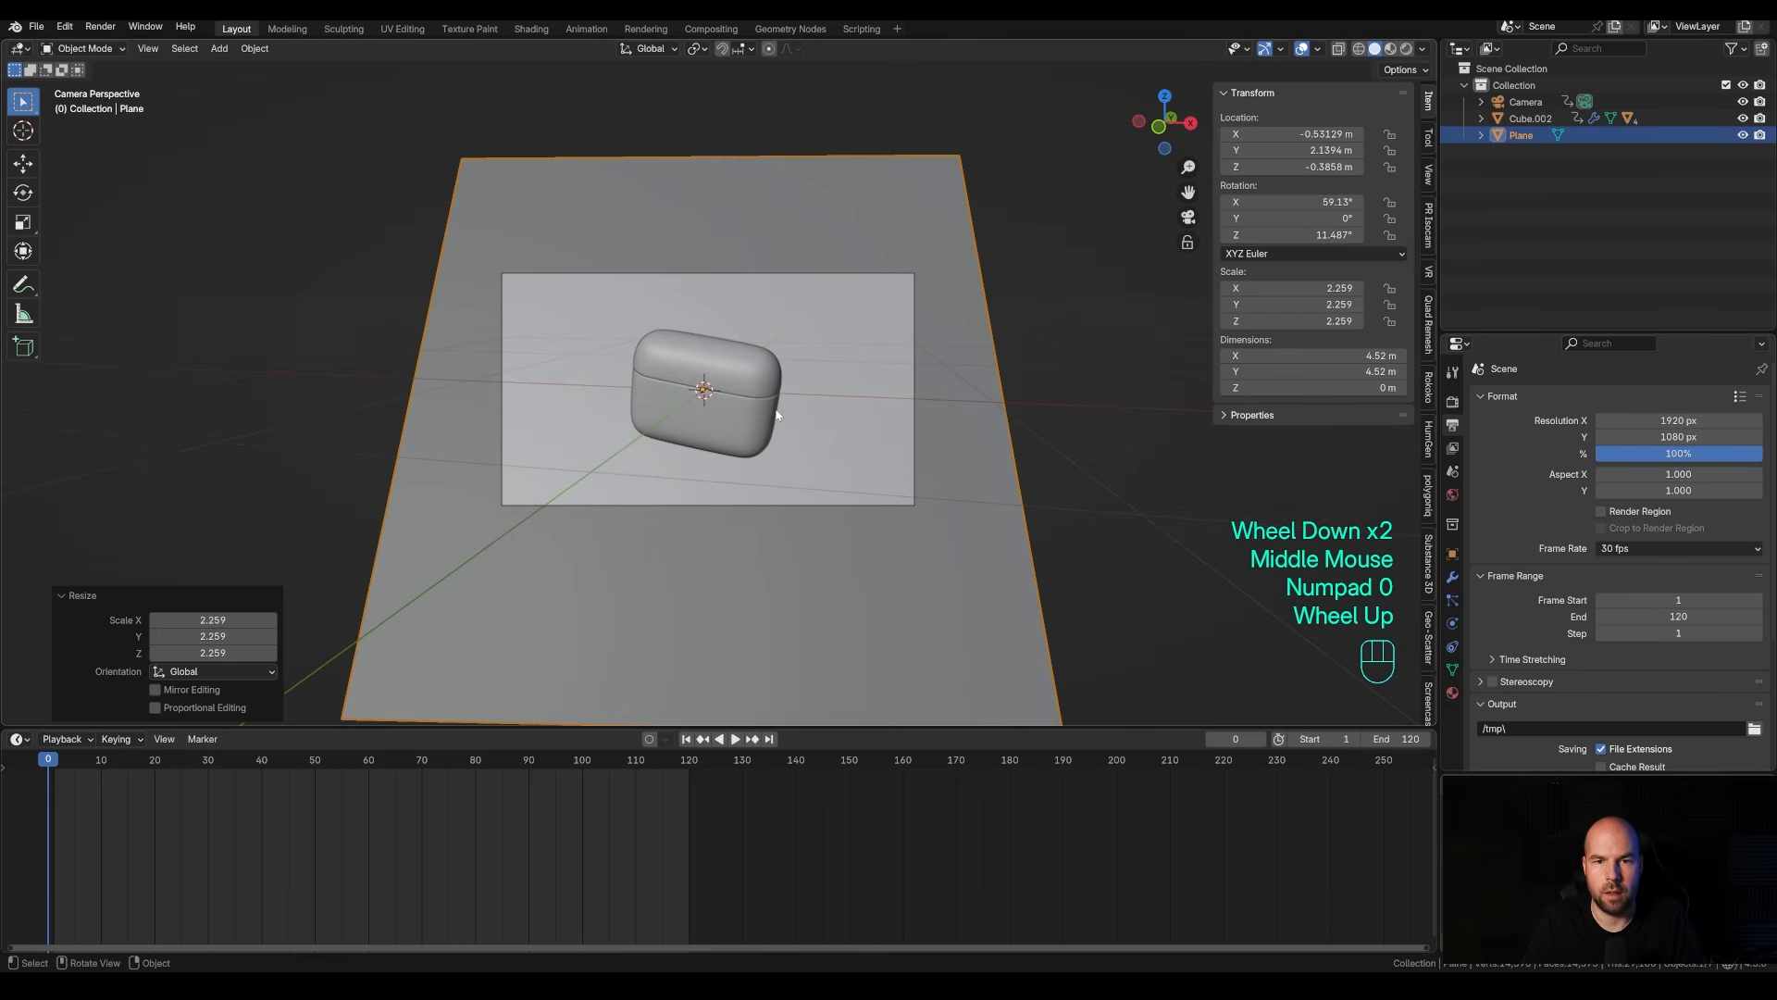
scroll(824, 436, up, 1)
scroll(815, 443, down, 1)
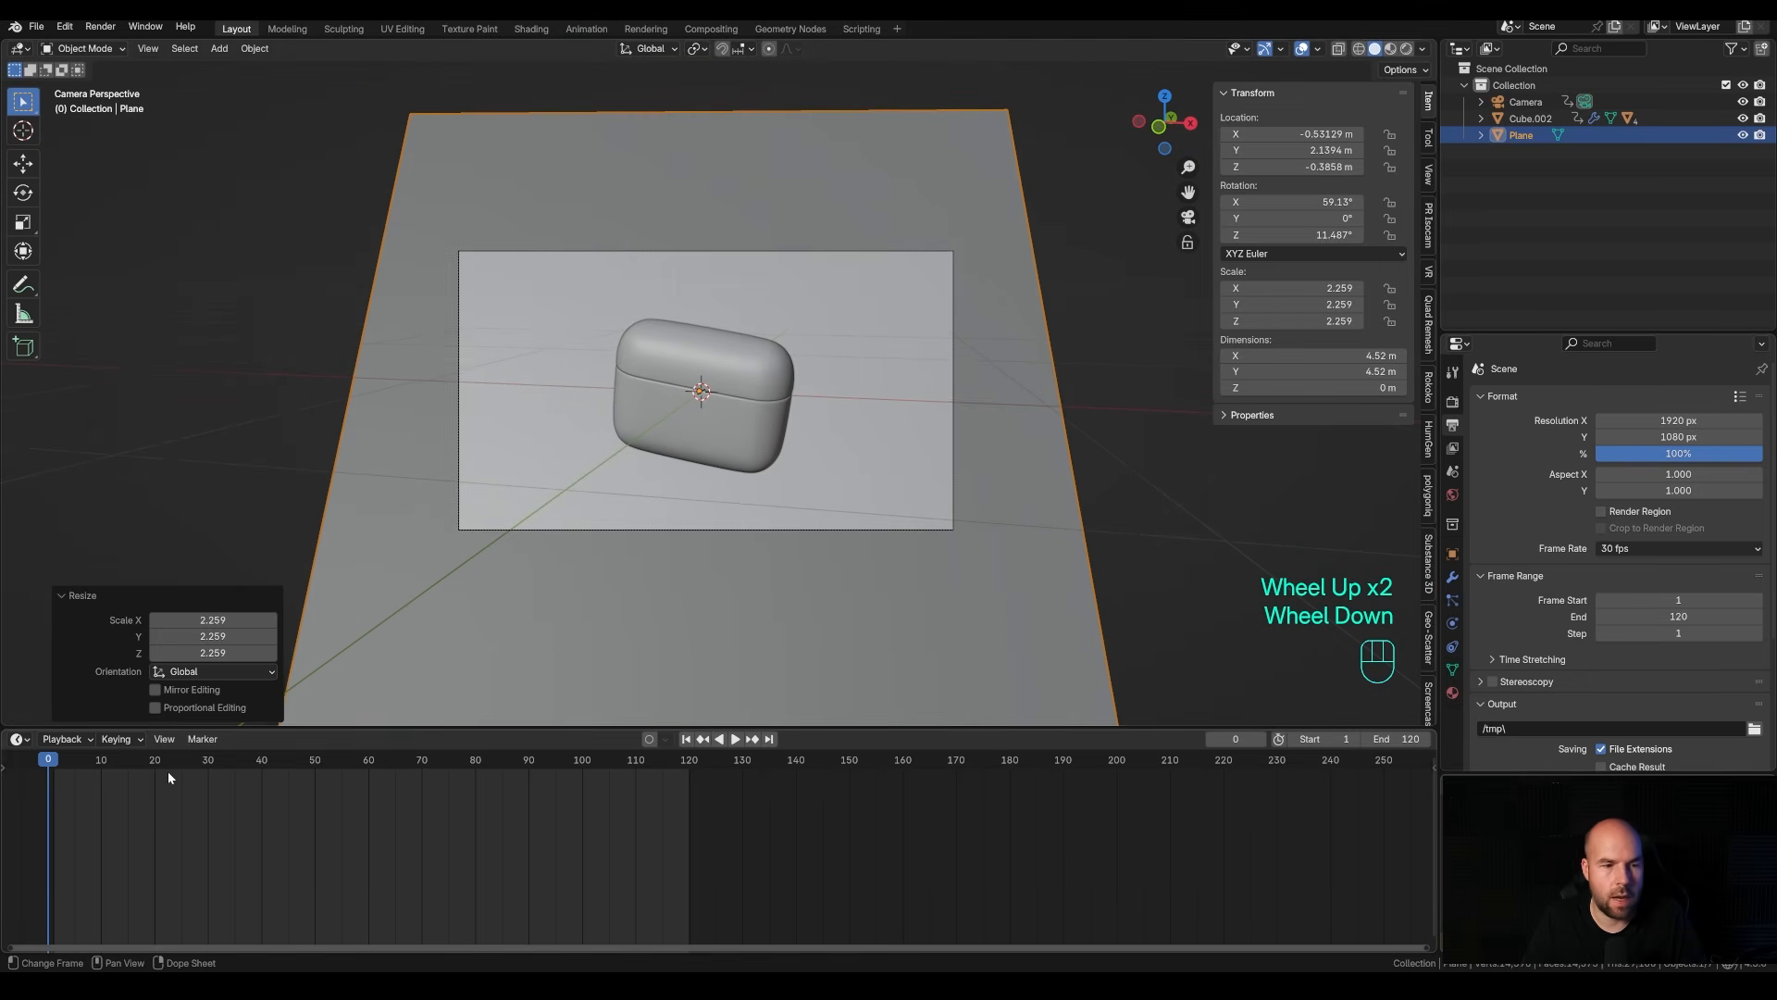
Change the Timeline area to the Asset Browser, make it slightly taller, and expand the HDRIs catalog.
click(19, 740)
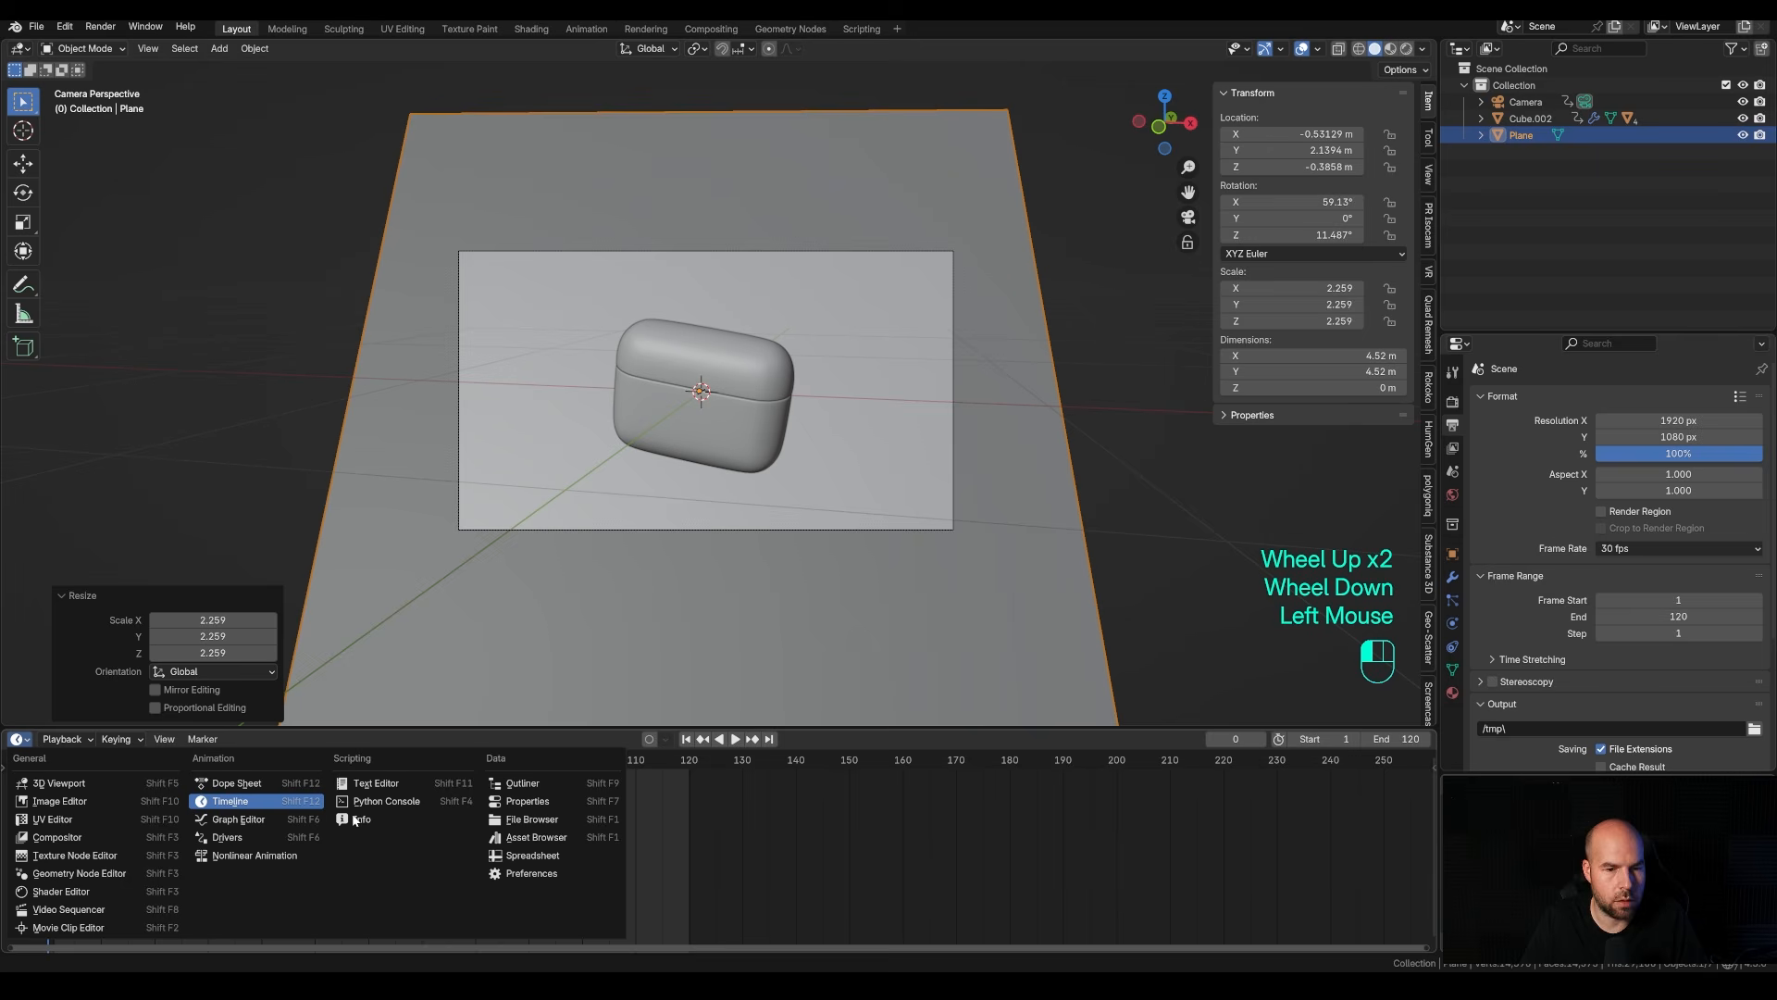
click(522, 838)
drag(511, 725, 511, 708)
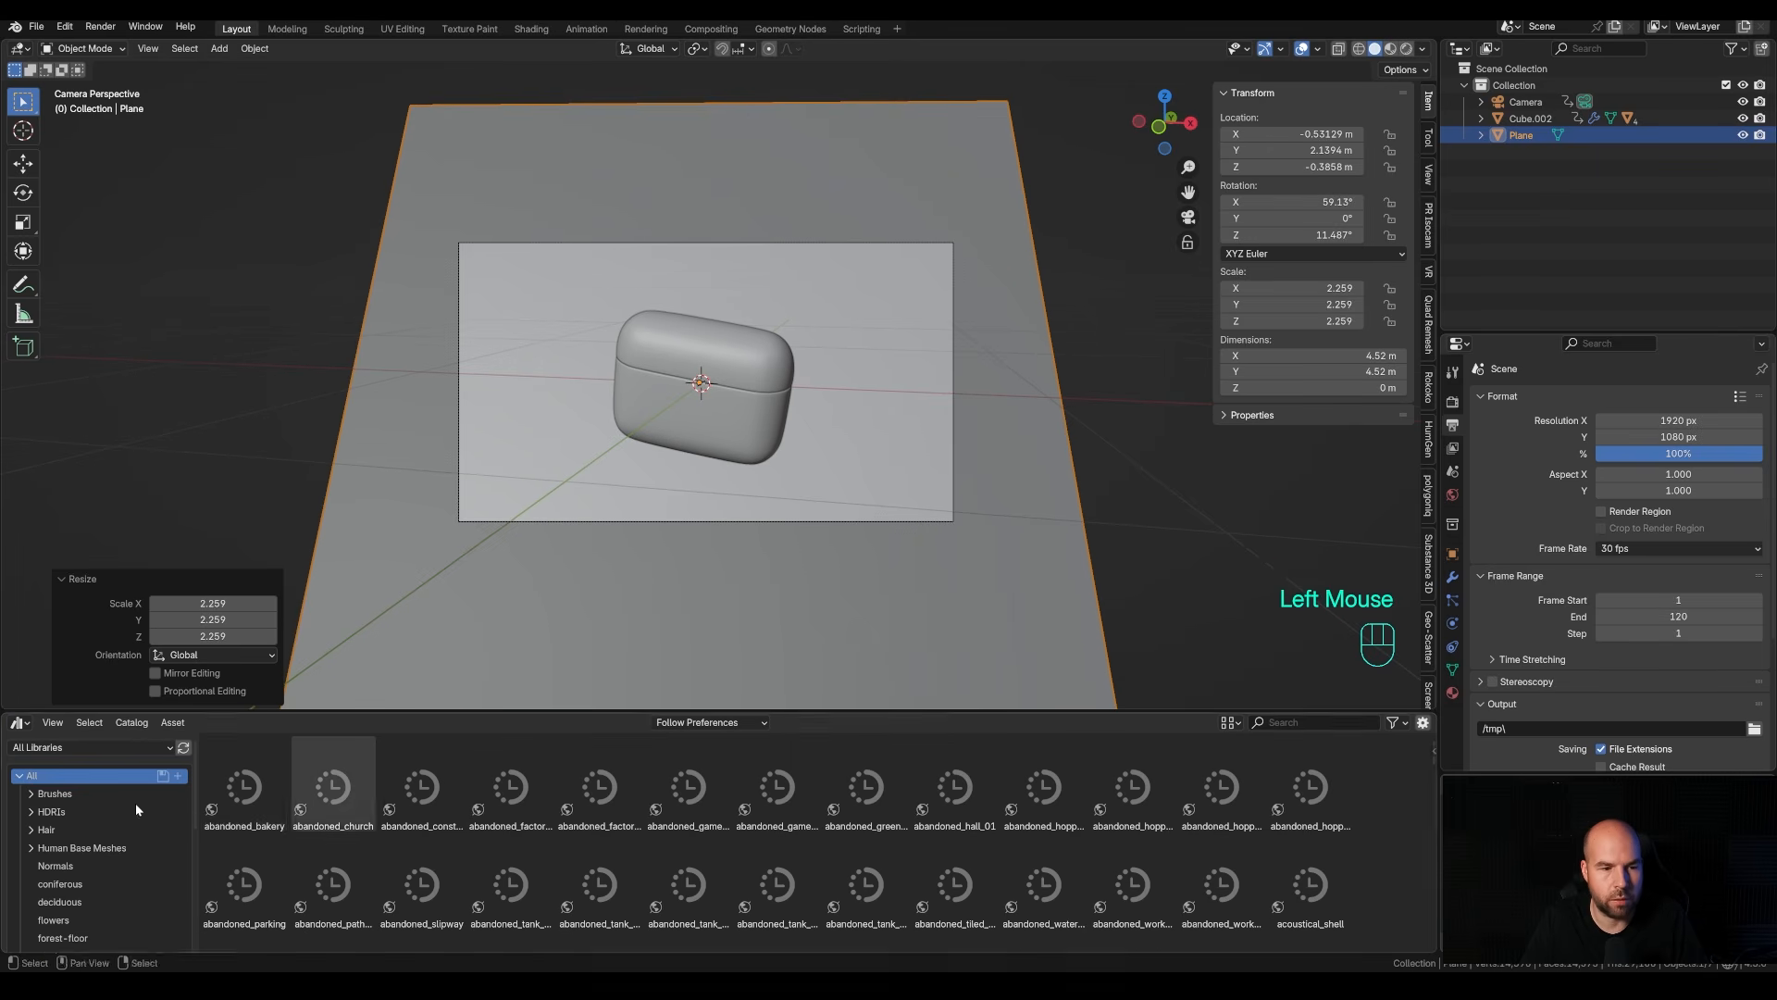
click(33, 813)
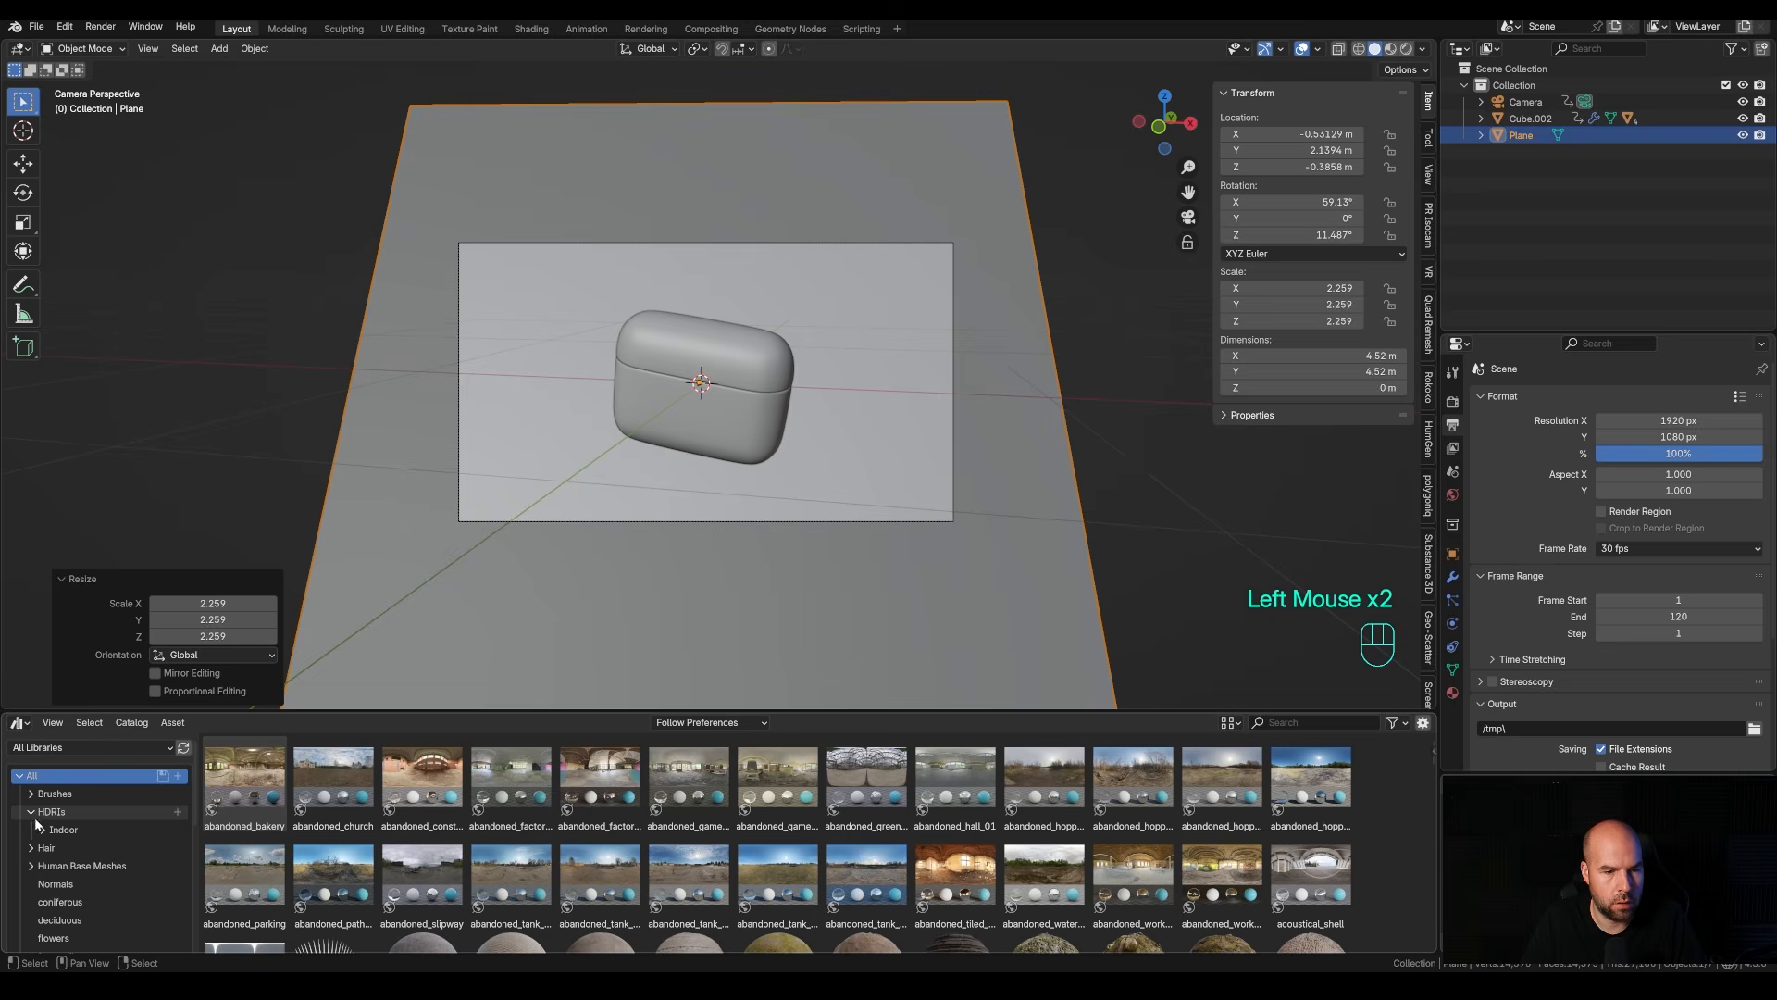
Apply the cayley_interior HDRI from the Indoor catalog to the scene and show its World nodes in a Shader Editor.
click(39, 827)
drag(777, 782, 1123, 420)
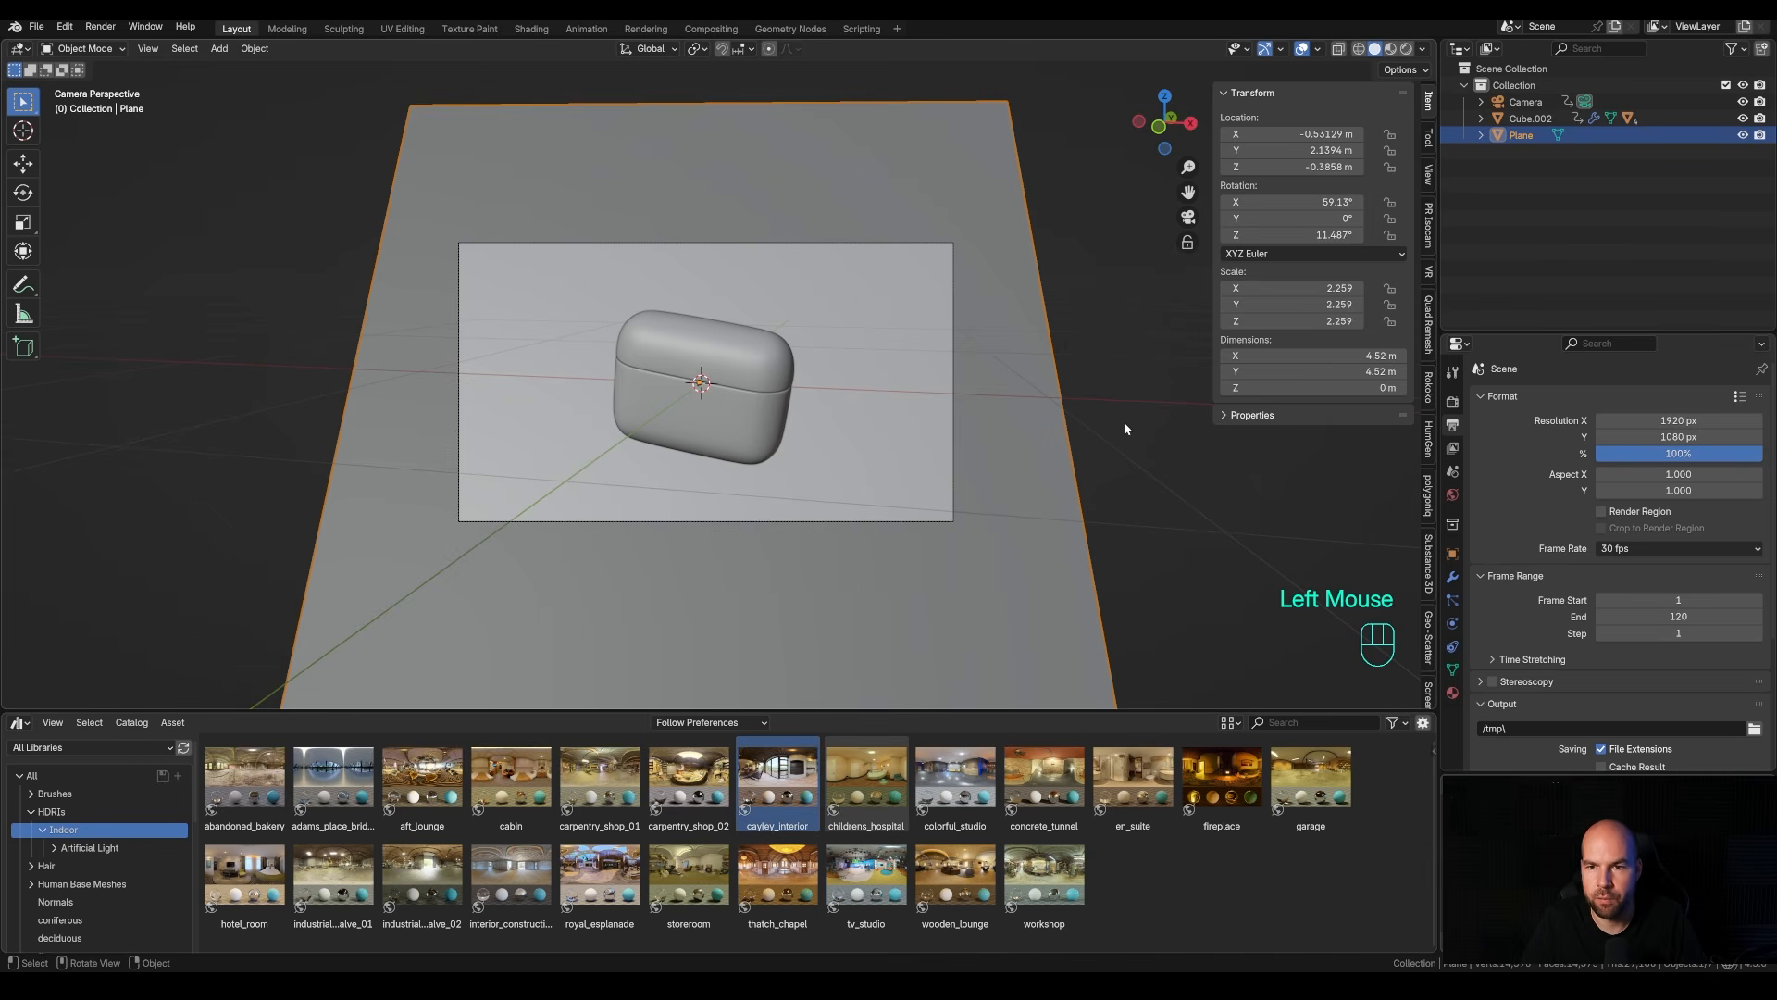
click(22, 723)
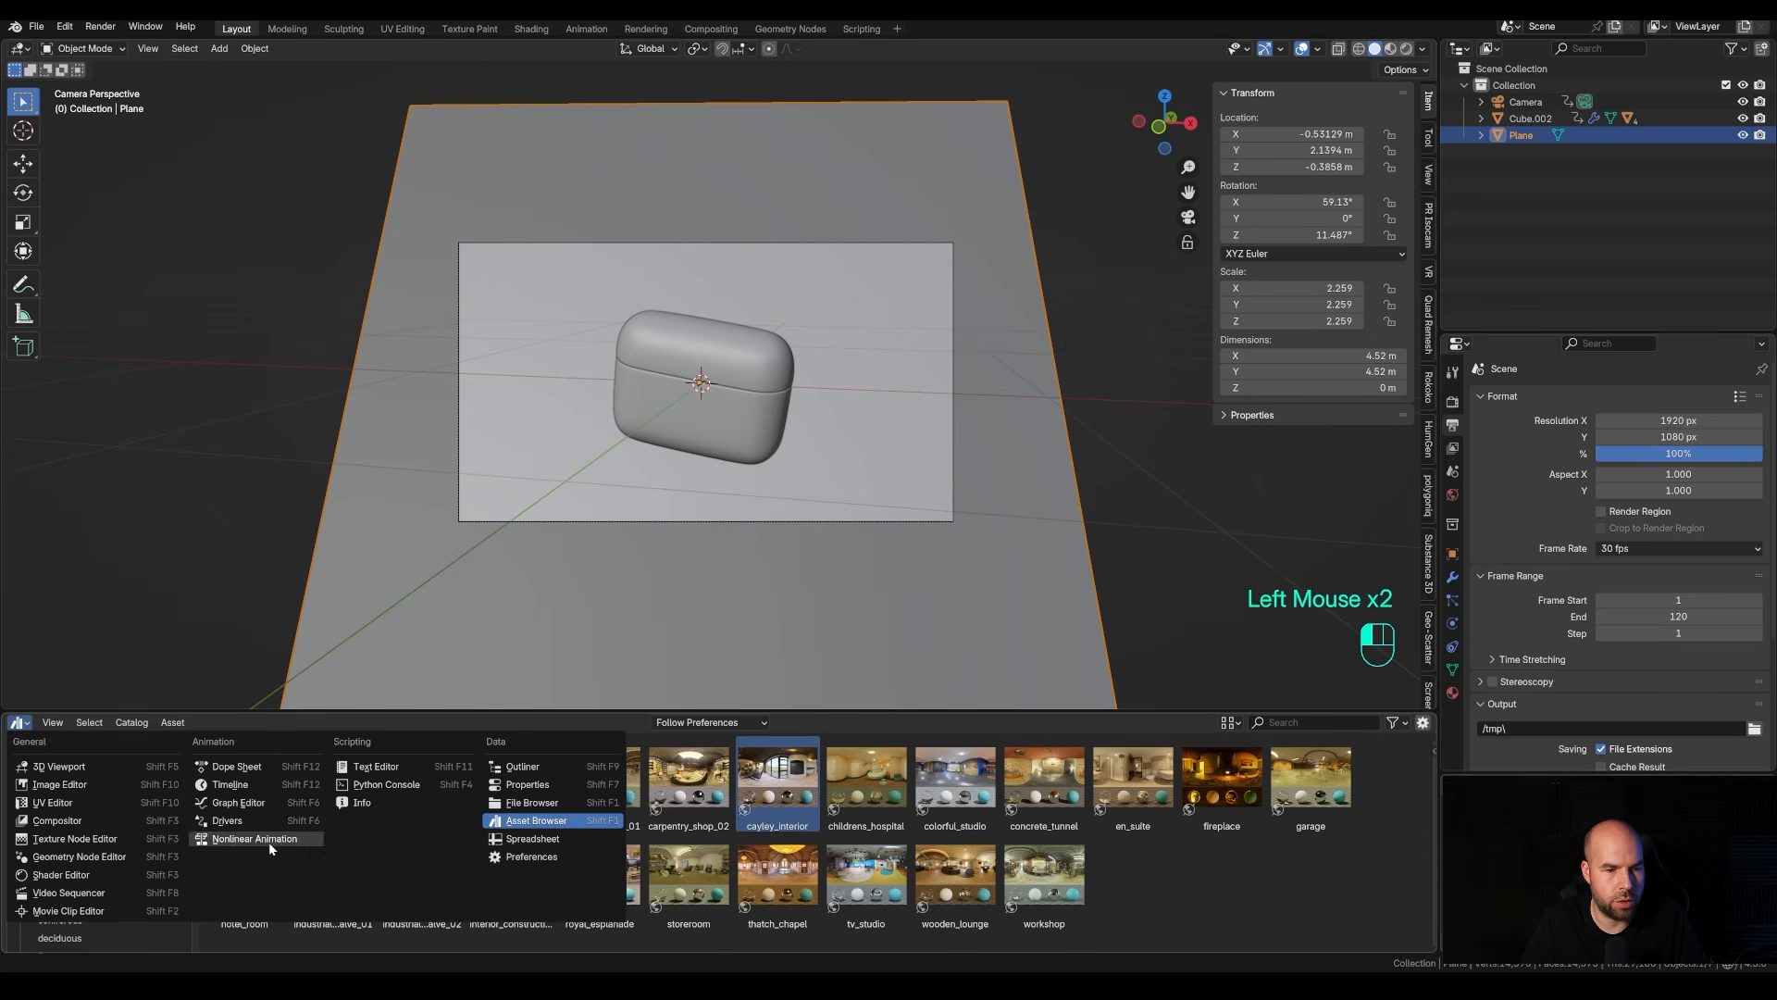
click(74, 876)
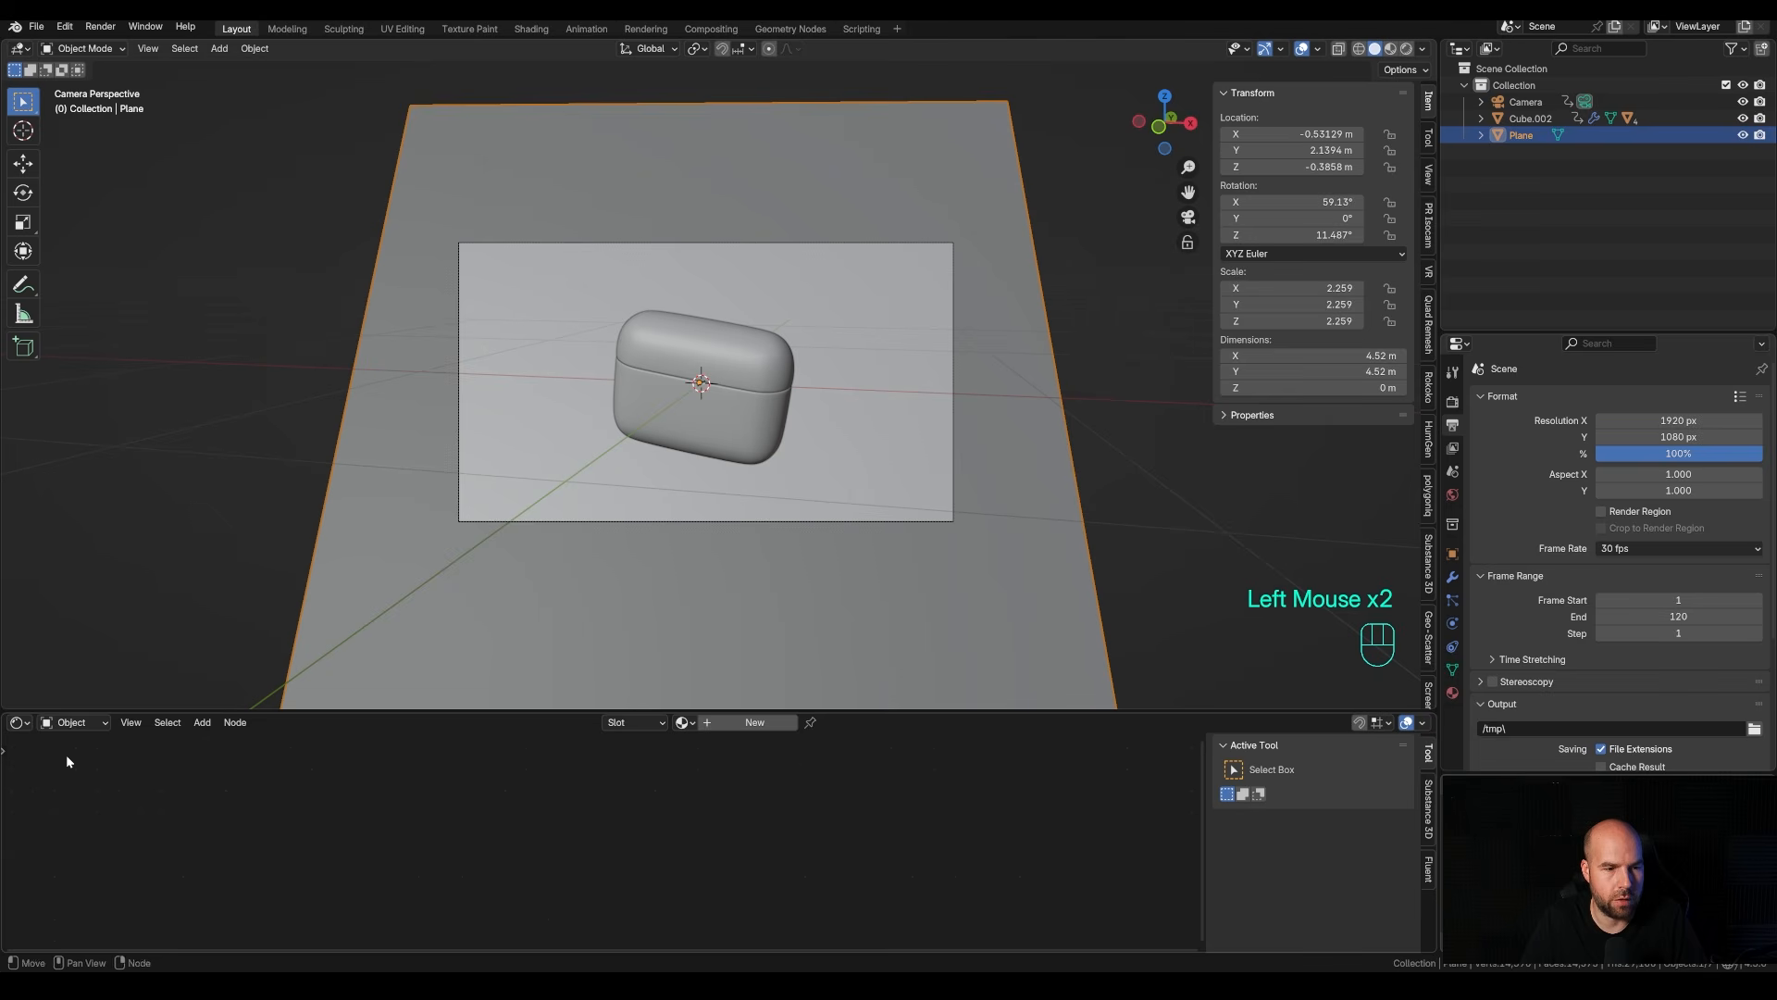
click(73, 723)
click(75, 781)
scroll(615, 865, up, 5)
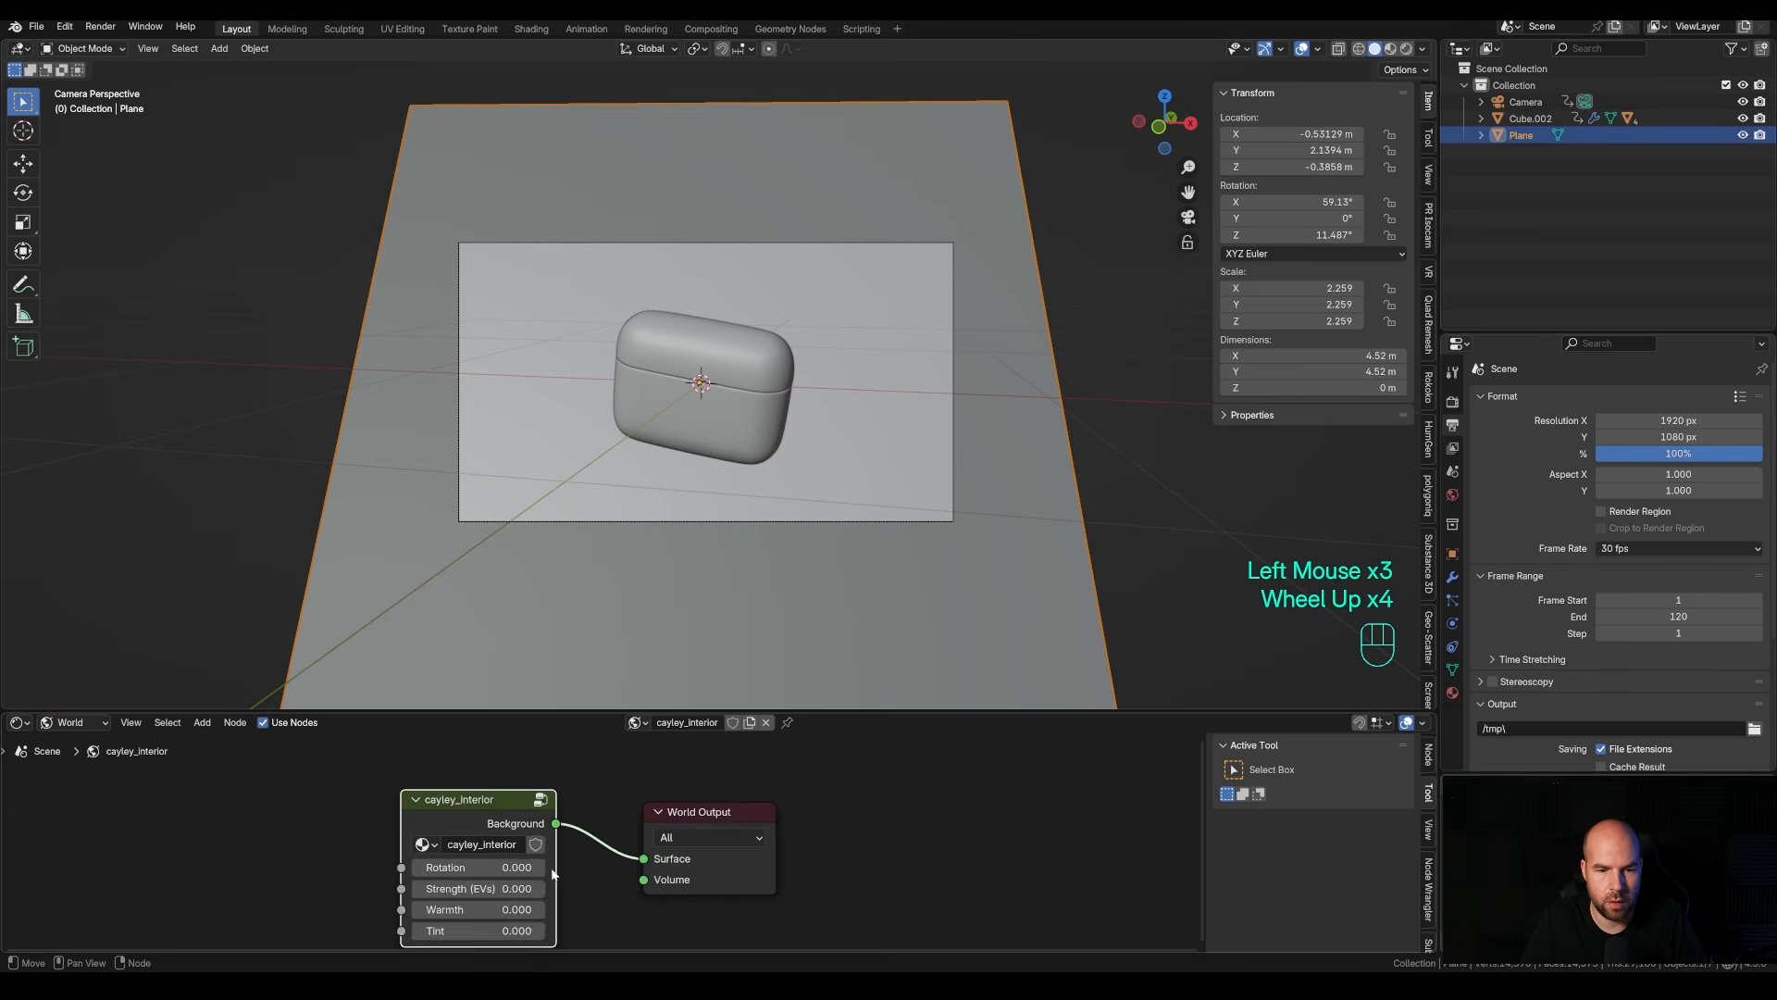
middle_drag(566, 913, 607, 840)
scroll(607, 841, down, 2)
click(519, 802)
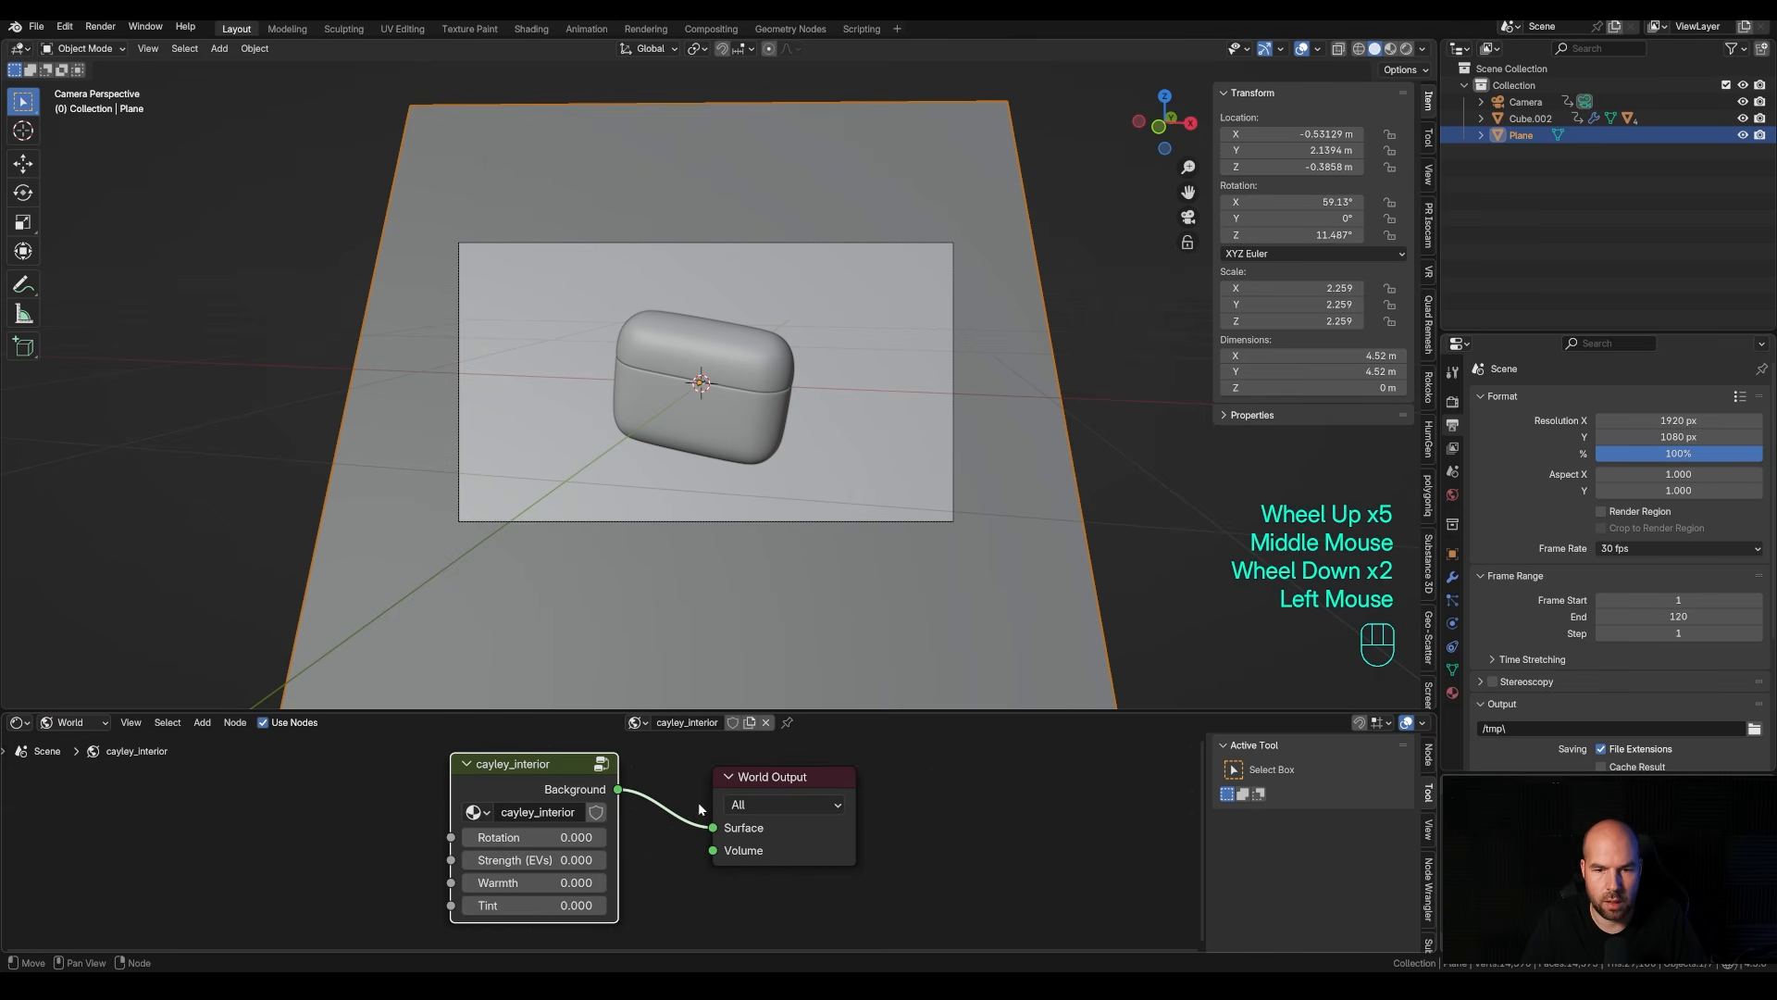
Set the render engine to Cycles with GPU Compute as the device.
click(1453, 403)
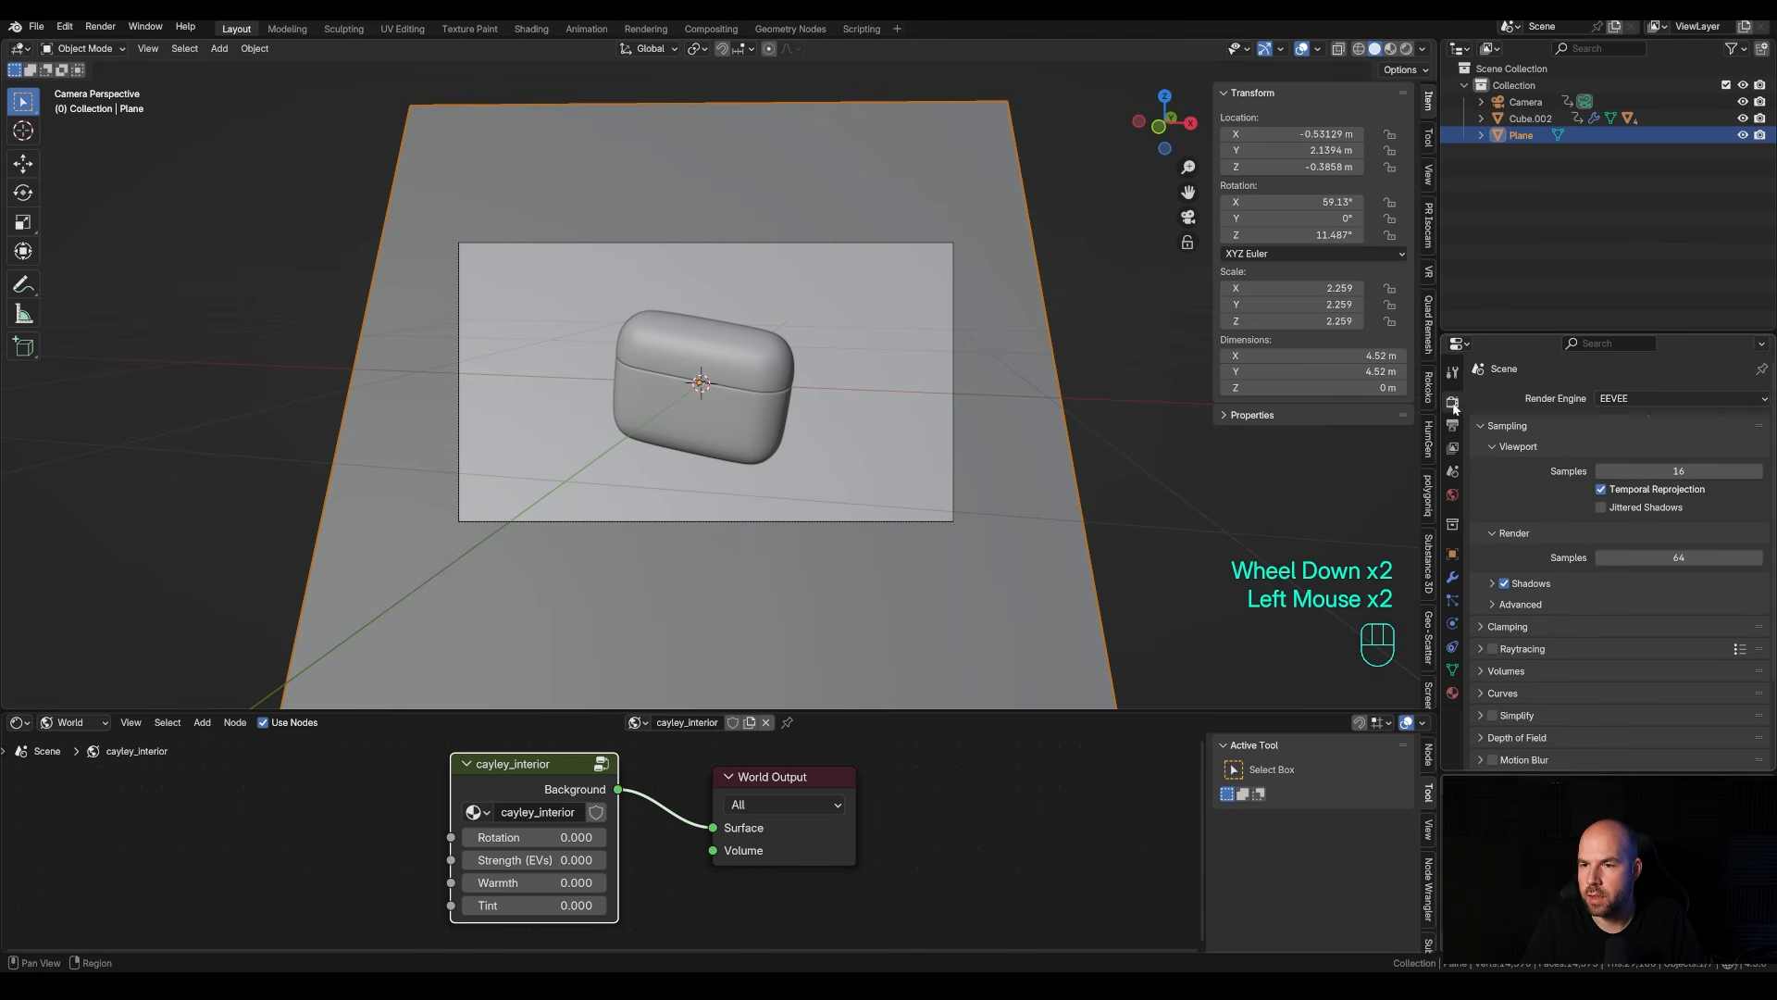
click(1634, 400)
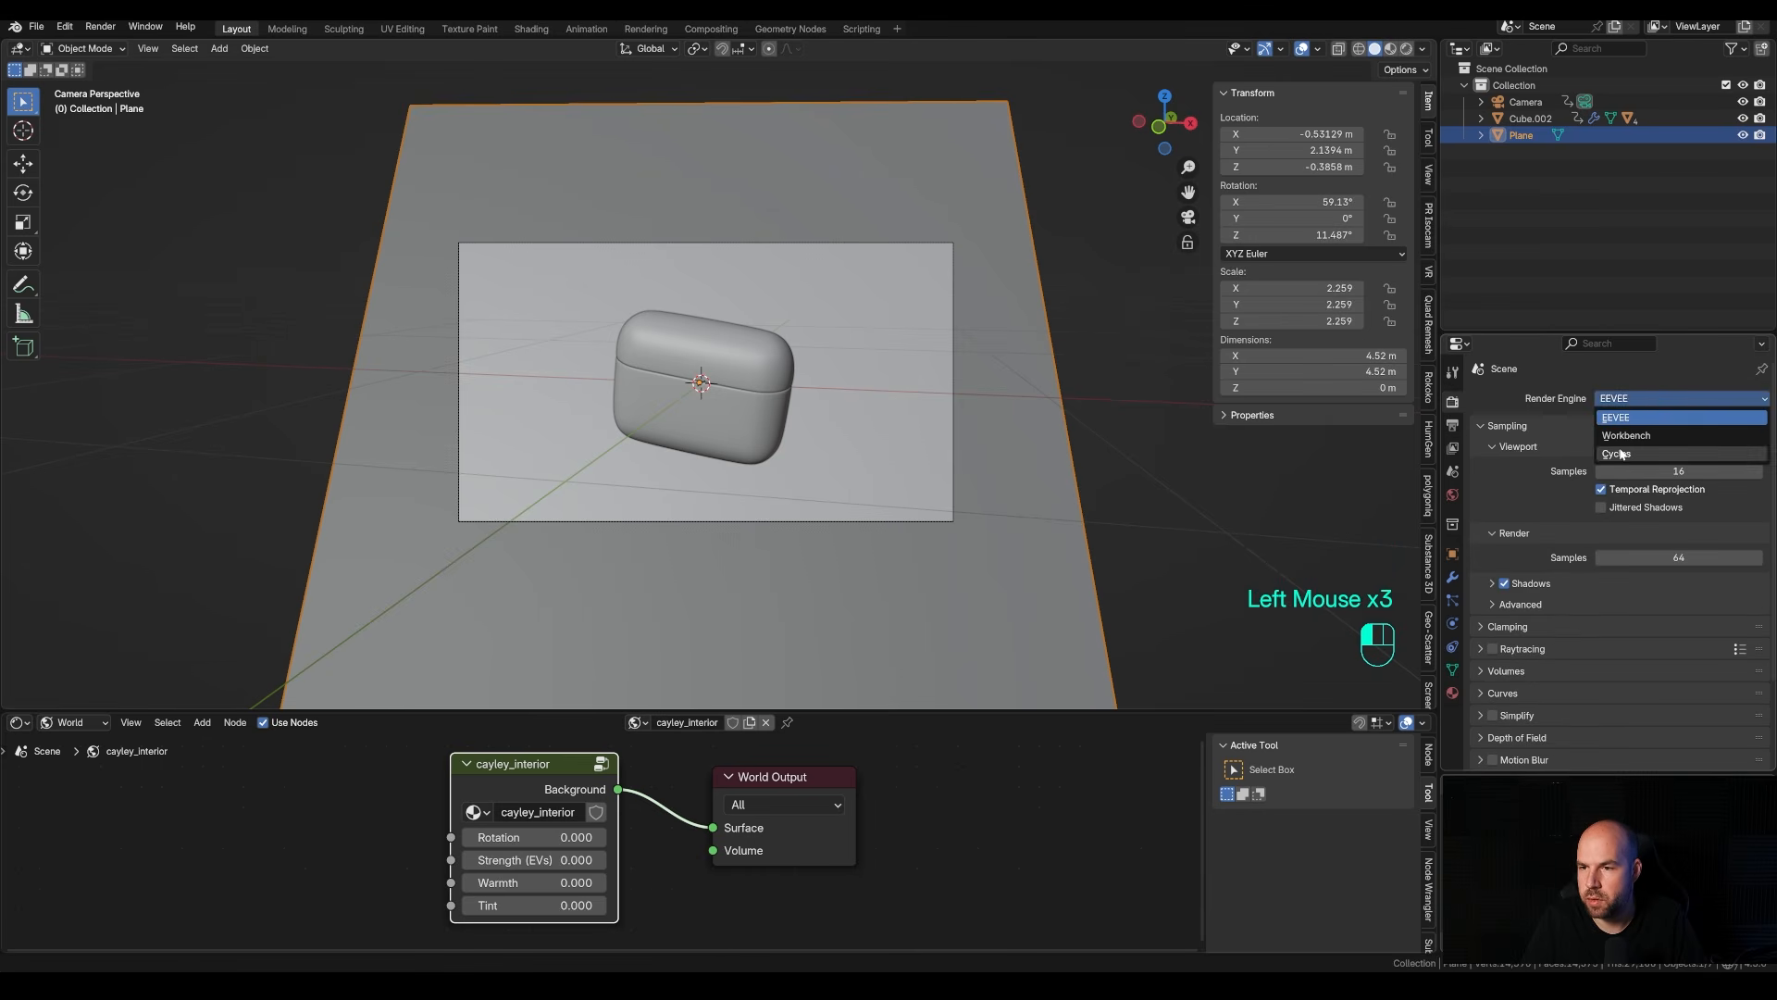
click(1622, 454)
click(1635, 441)
click(1624, 477)
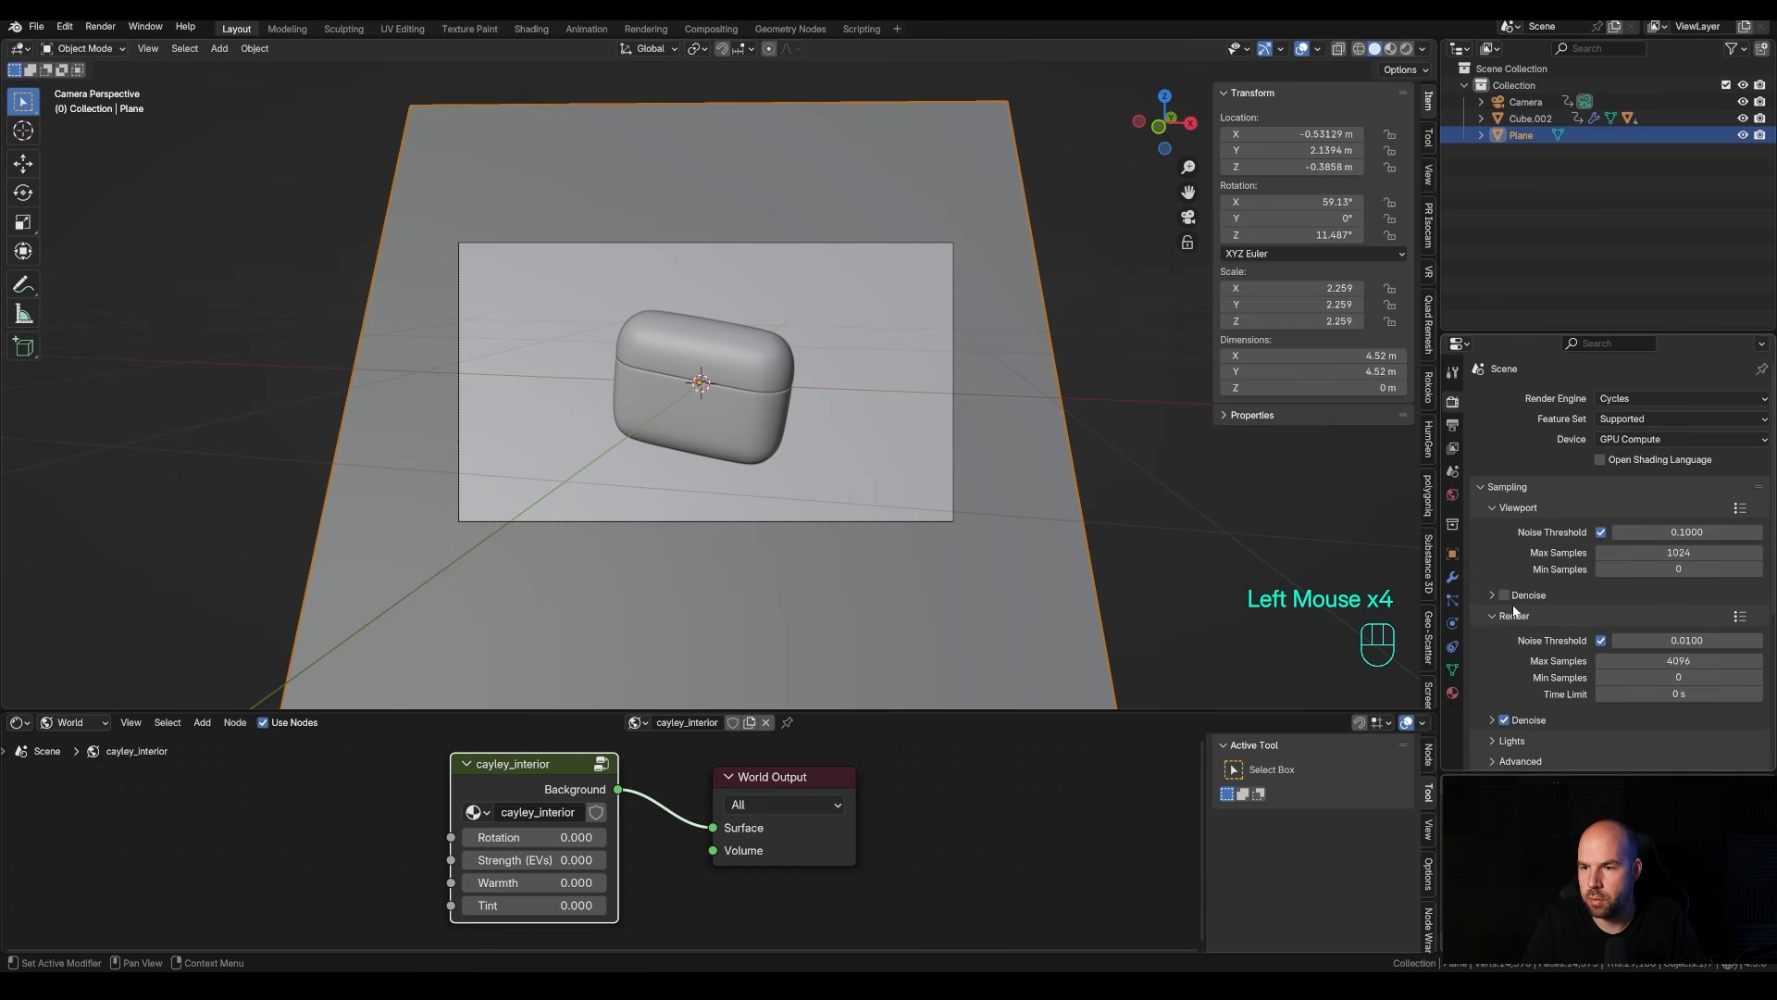
Enable viewport denoising and GPU use for render denoising, and set the render max samples to 64.
click(1485, 721)
scroll(1527, 648, down, 2)
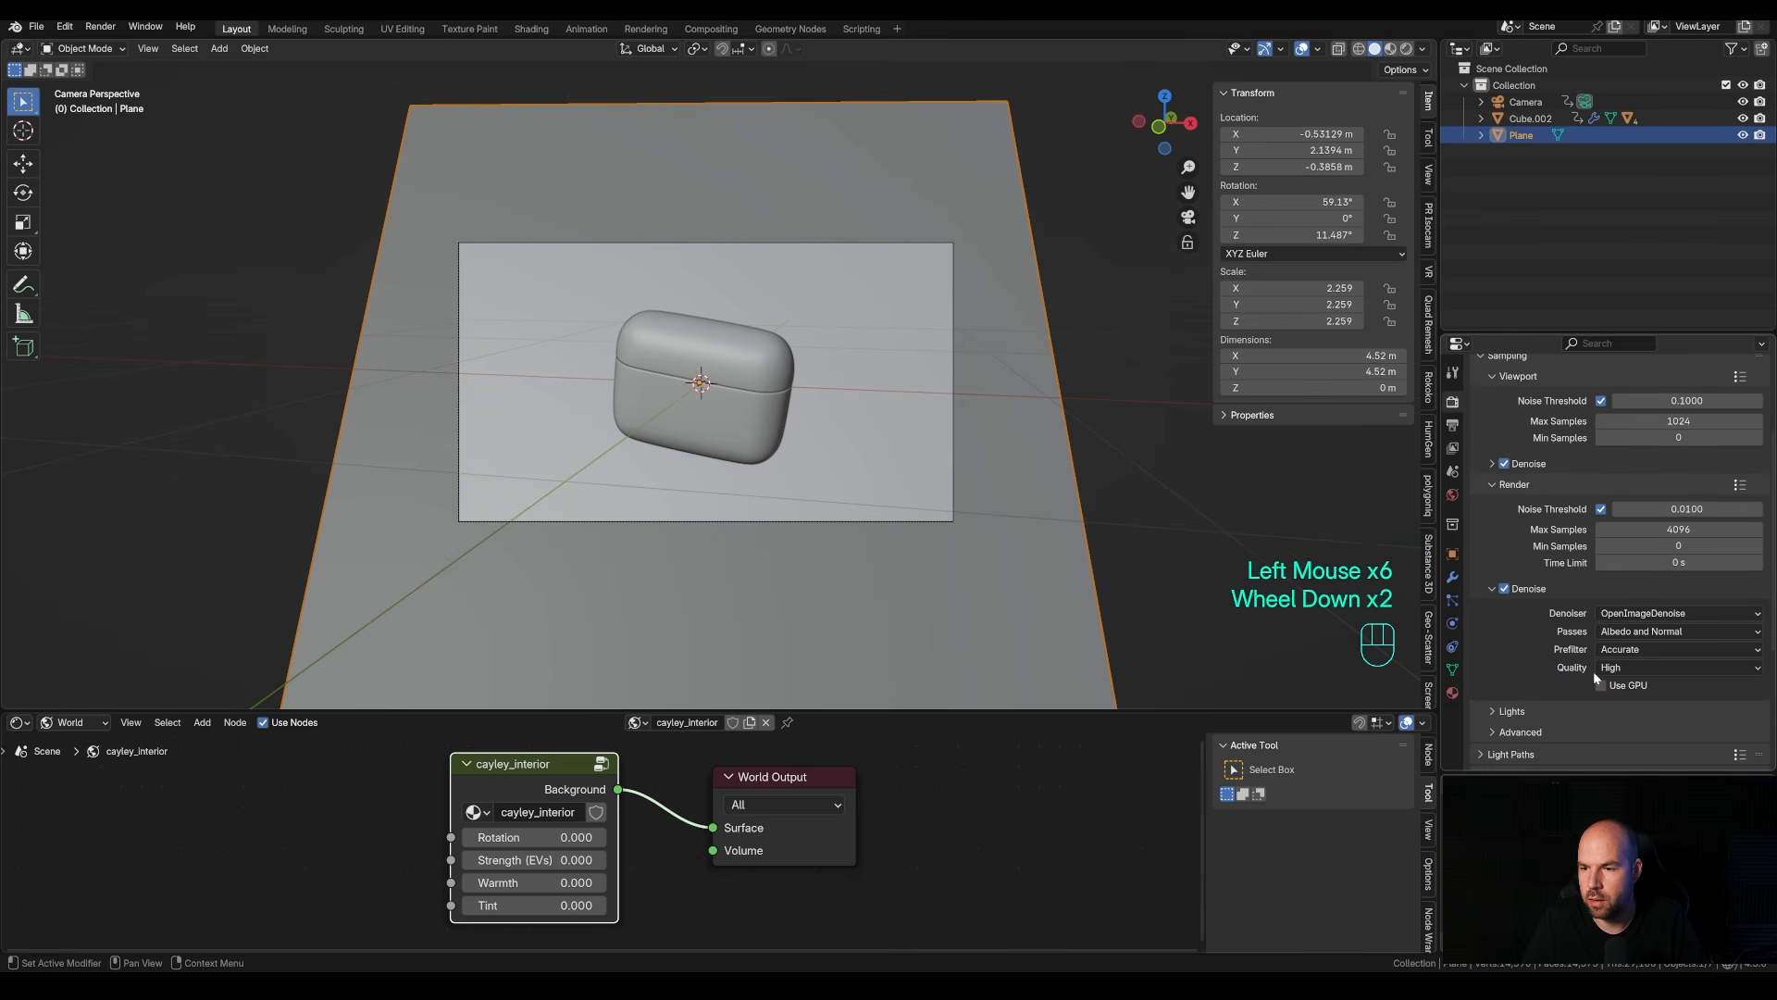
double_click(1620, 528)
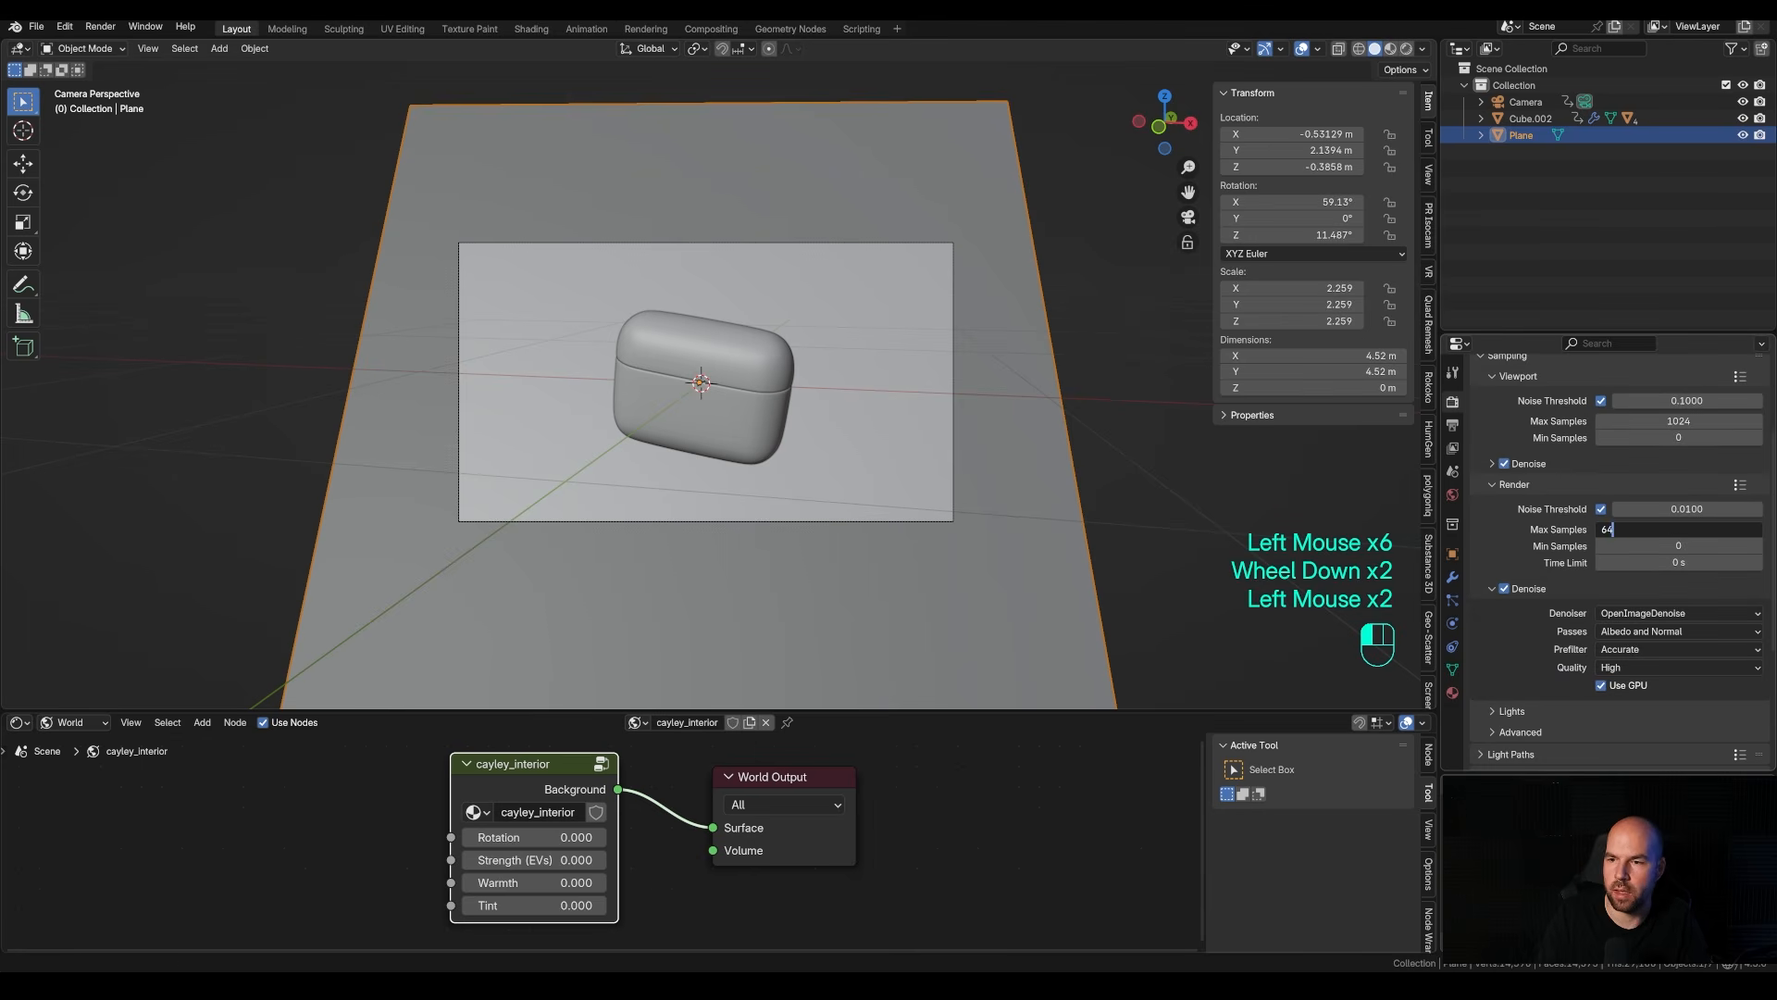
key(Return)
scroll(1506, 615, up, 2)
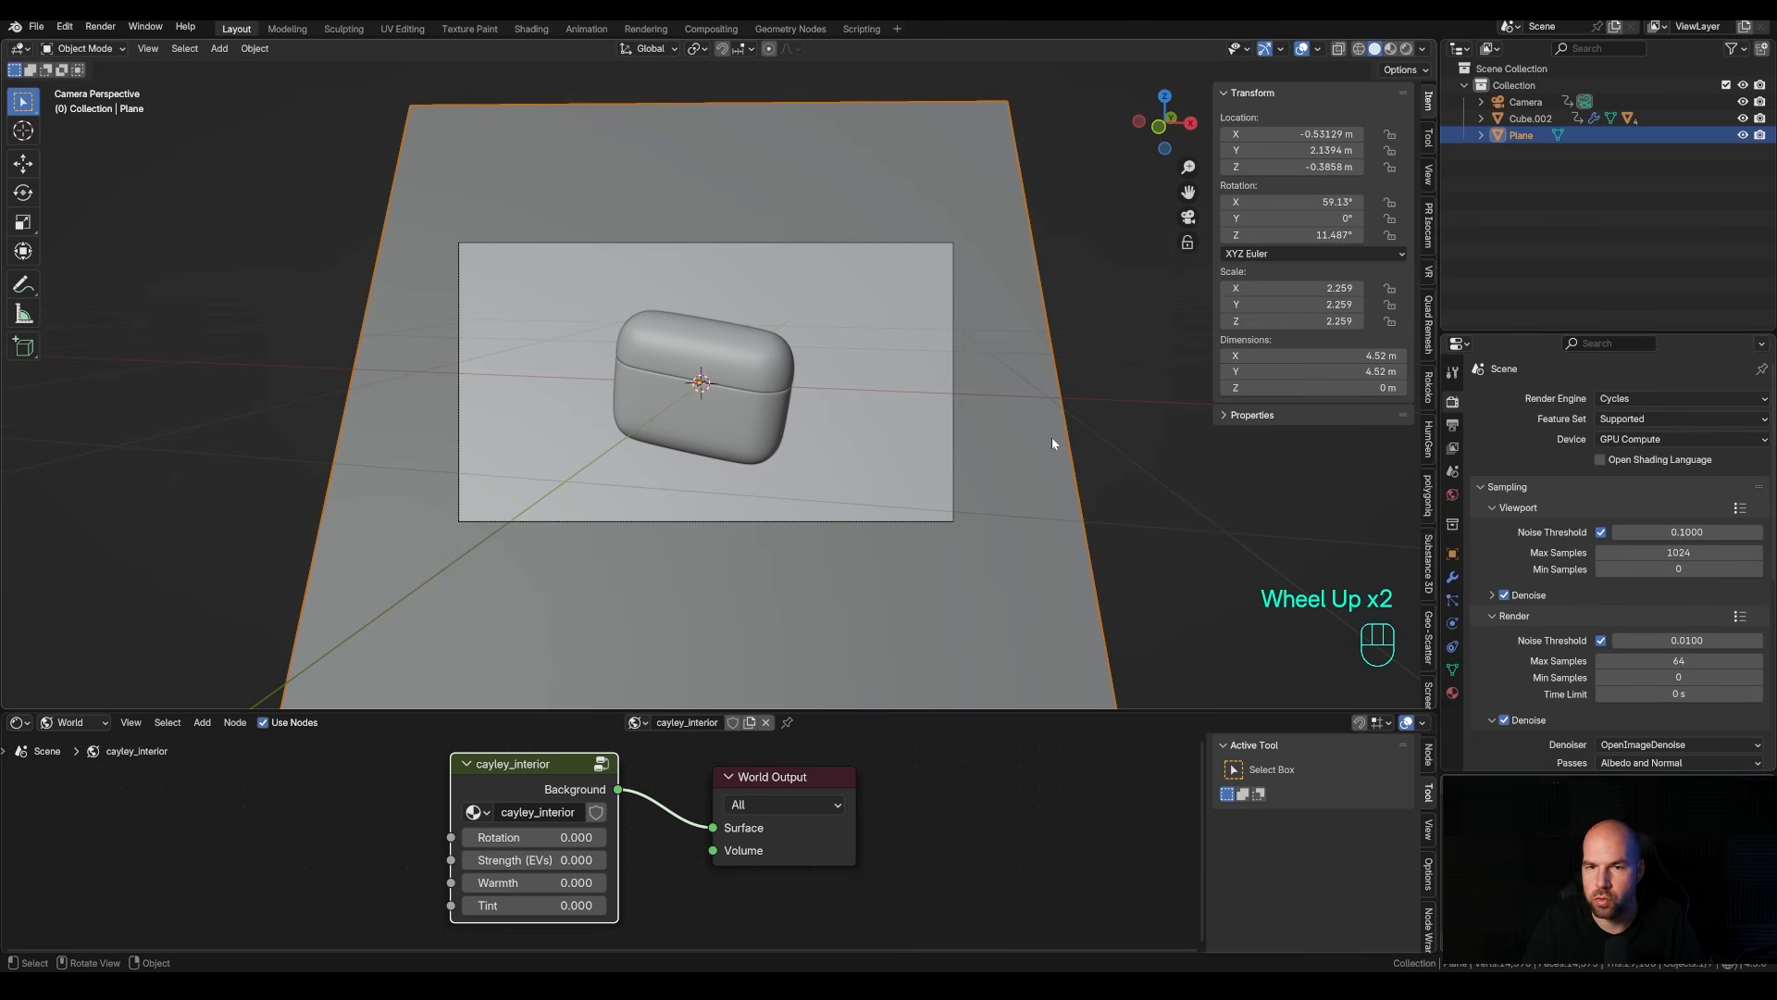
Define a render region around the camera frame and switch the viewport to Rendered shading.
key(ctrl+b)
drag(424, 186, 983, 606)
key(z)
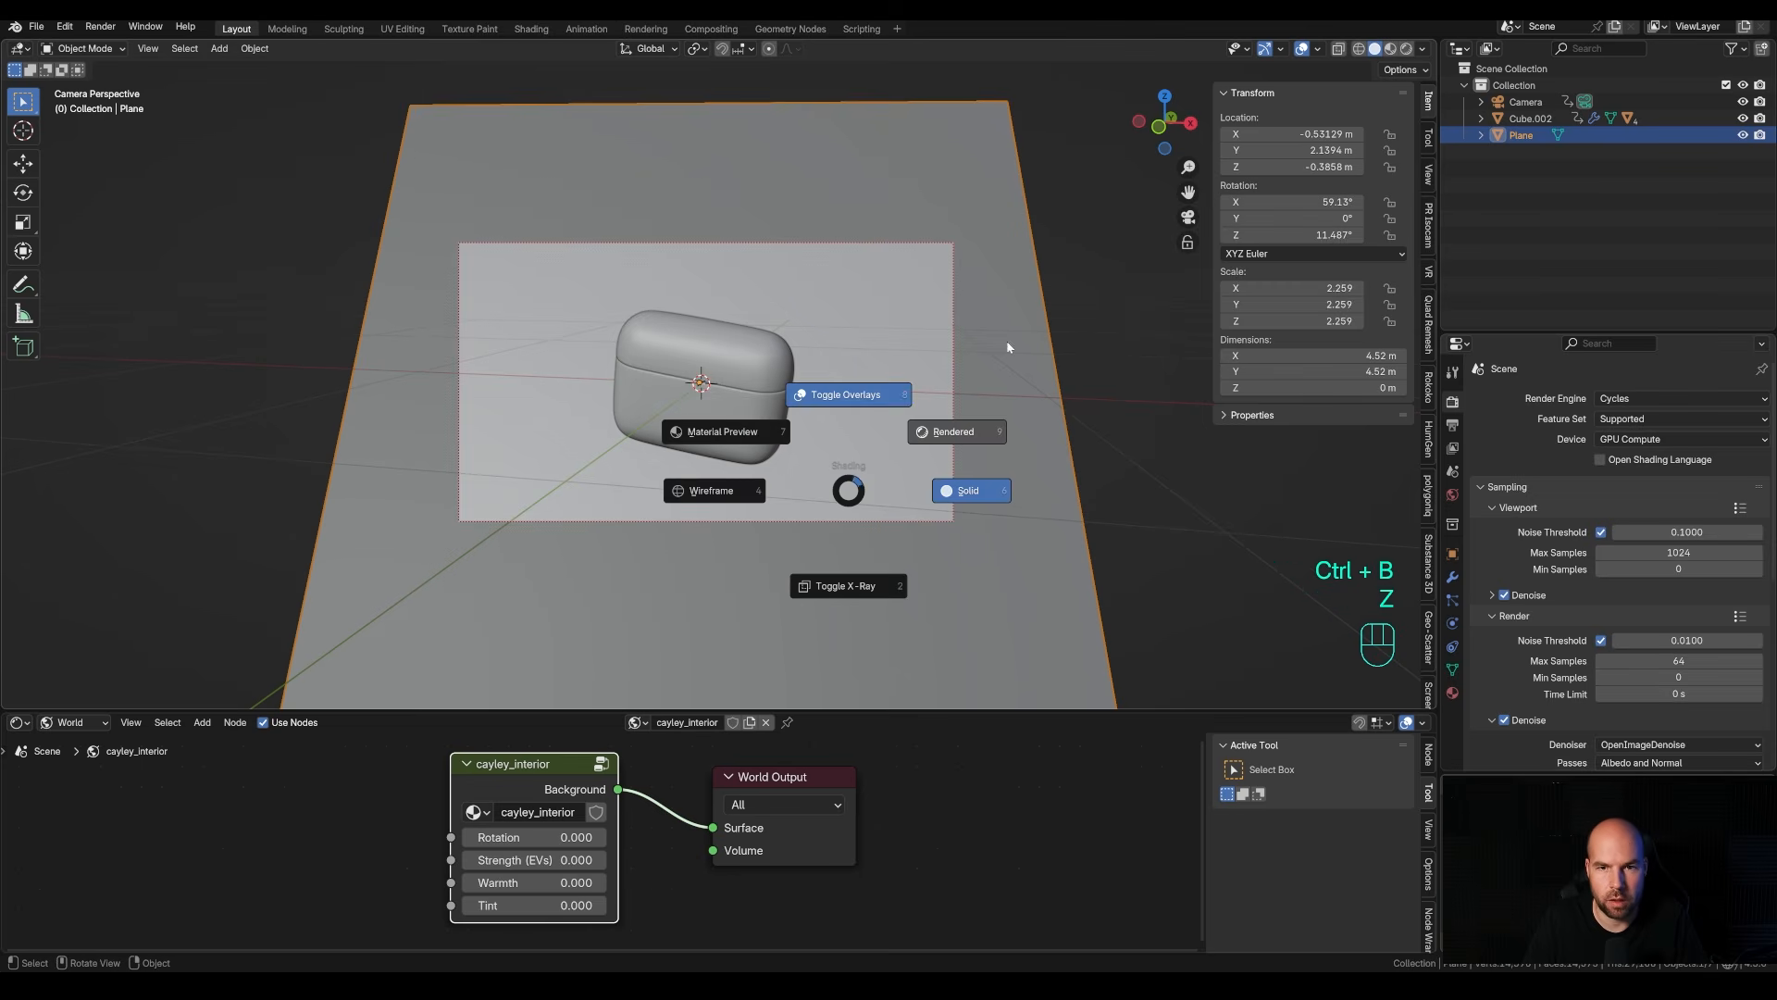
click(1076, 280)
scroll(827, 359, up, 2)
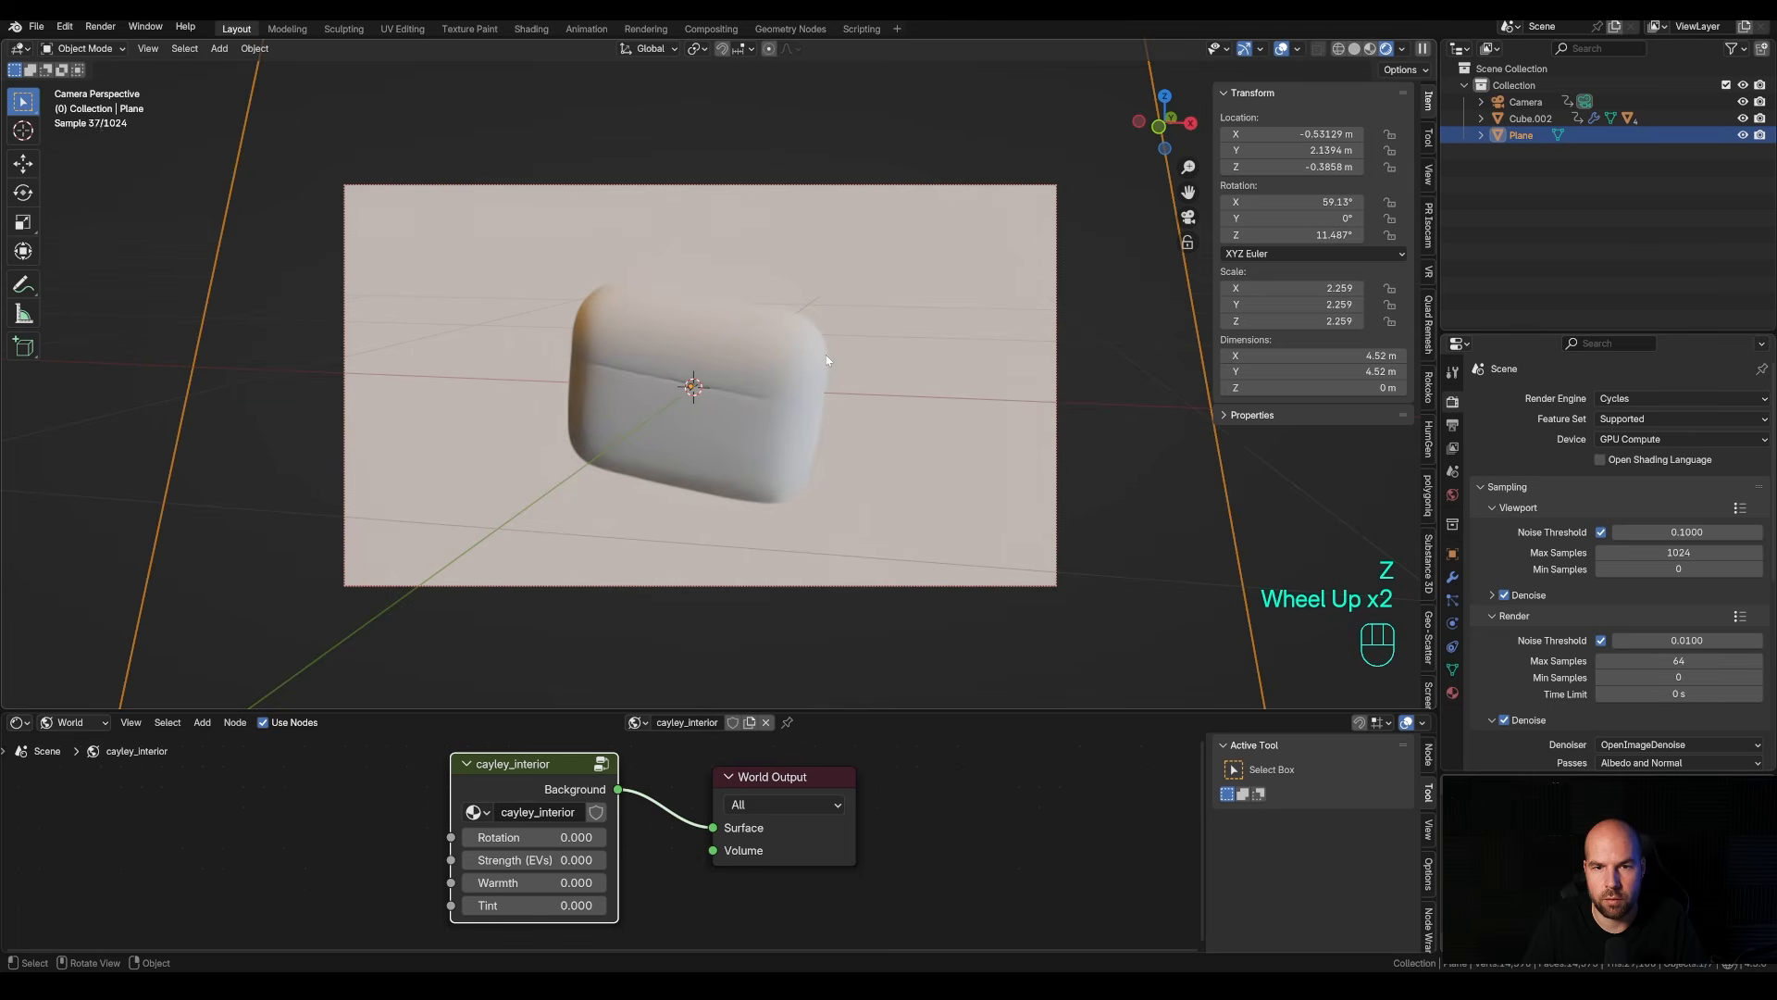
Clear the render region and set the cayley_interior HDRI's rotation to about 169.97.
key(ctrl+alt+b)
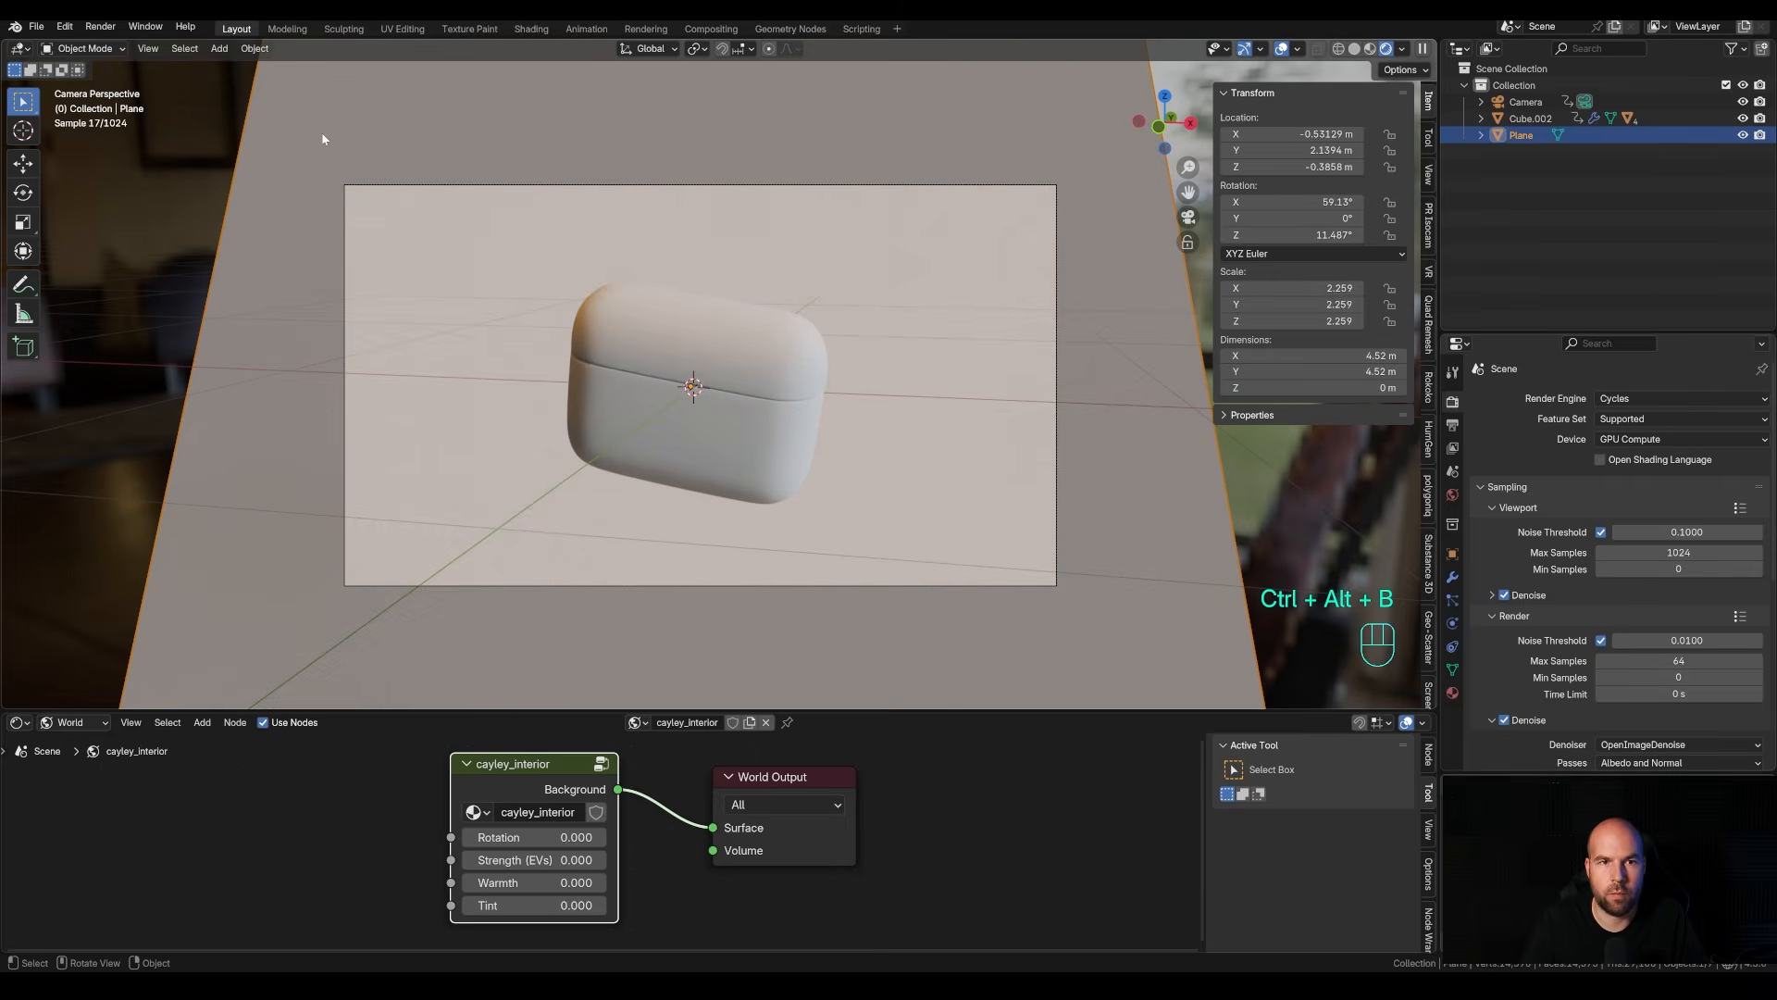
scroll(704, 407, down, 3)
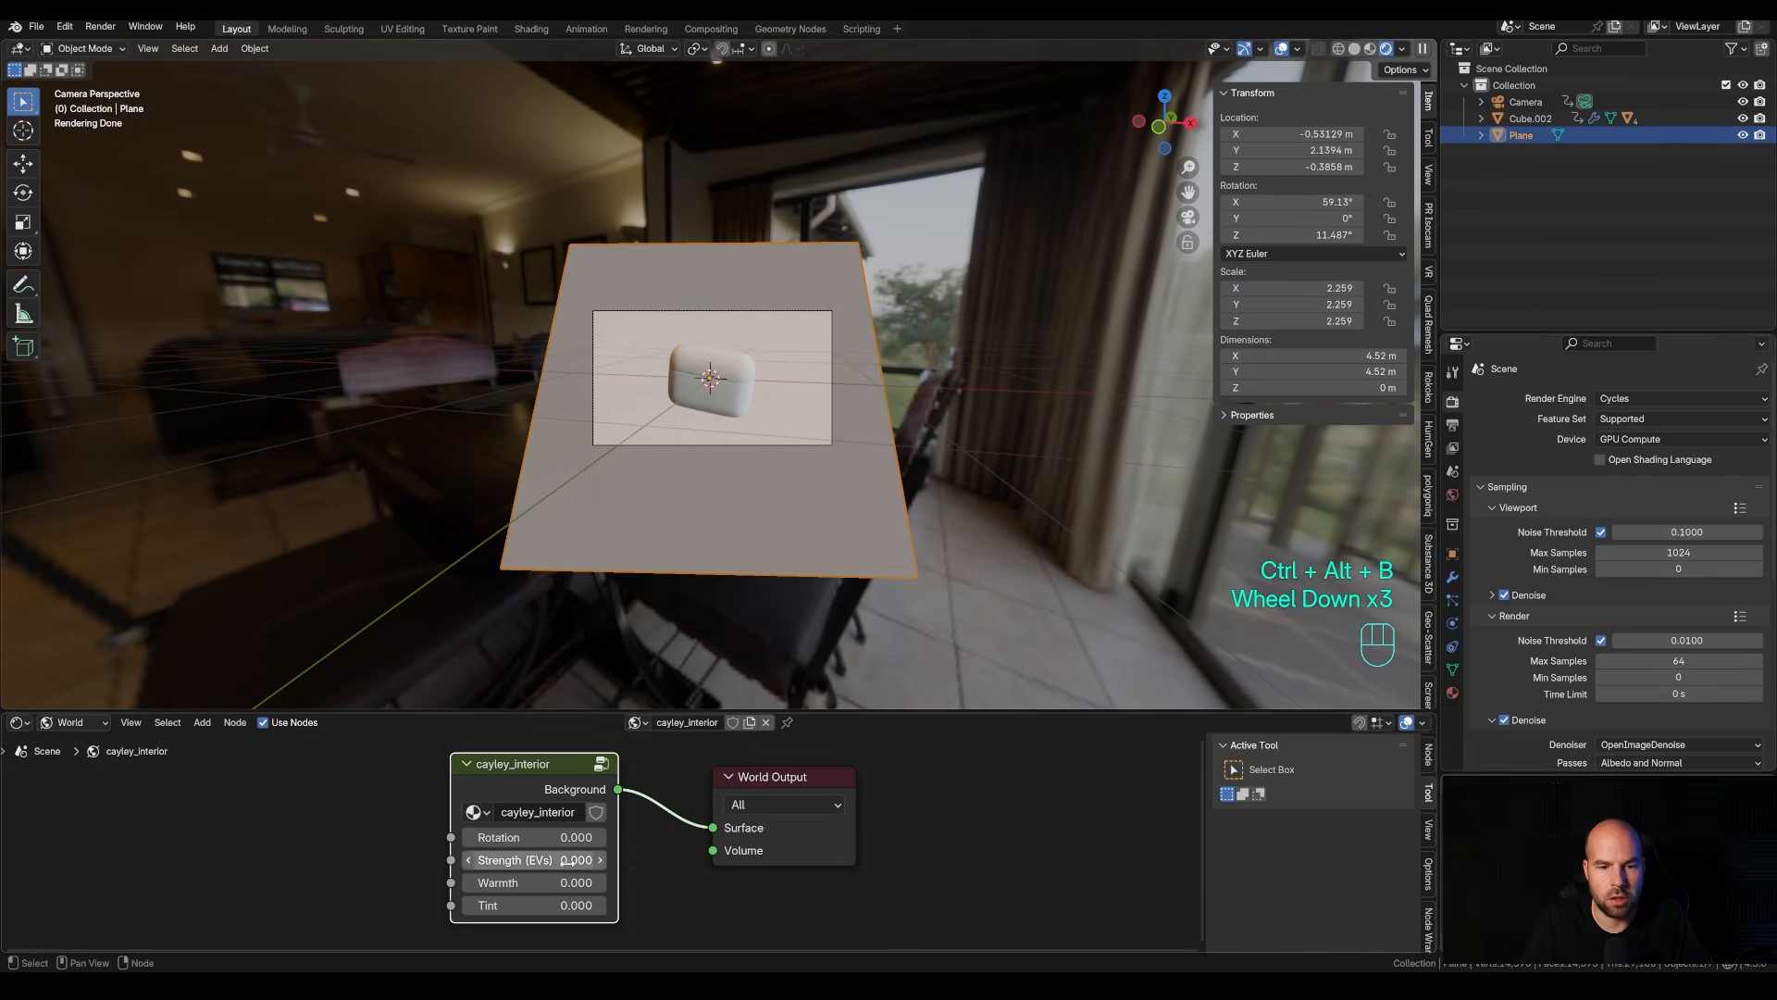
shift+drag(535, 837, 689, 837)
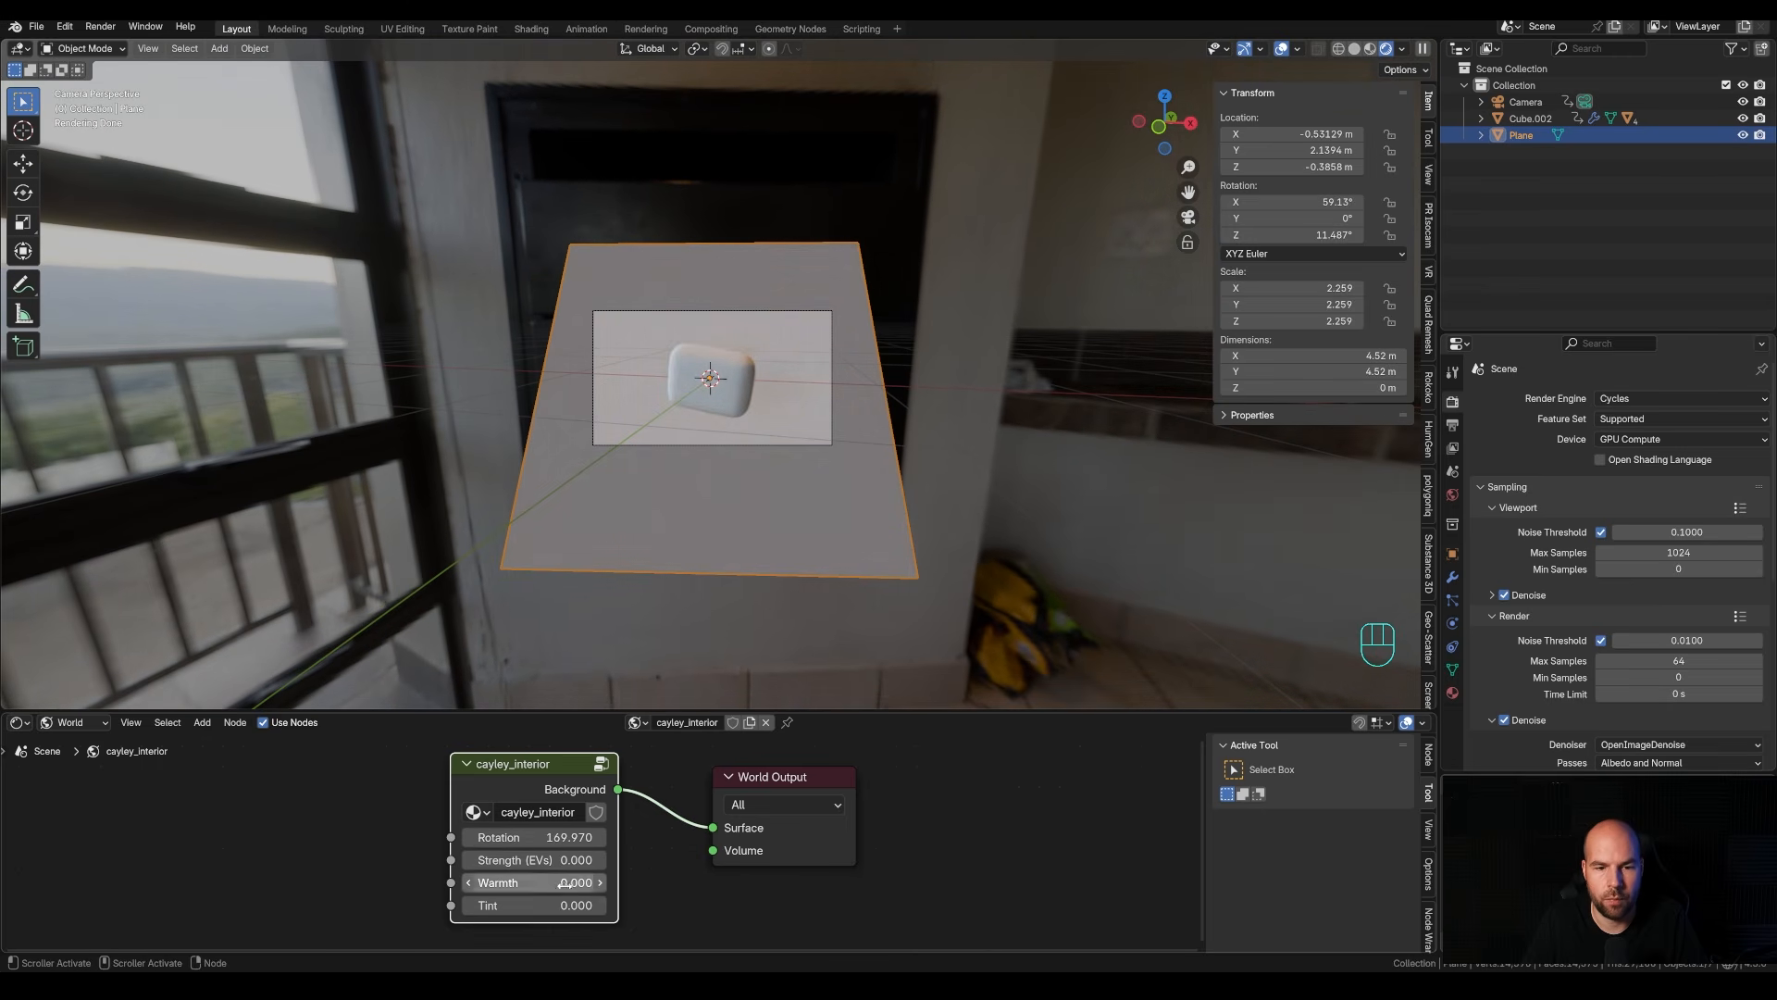
Set the HDRI's strength to about -1.06 EVs, its warmth to about -53.8 and its tint to about -22.4.
shift+drag(564, 860, 546, 860)
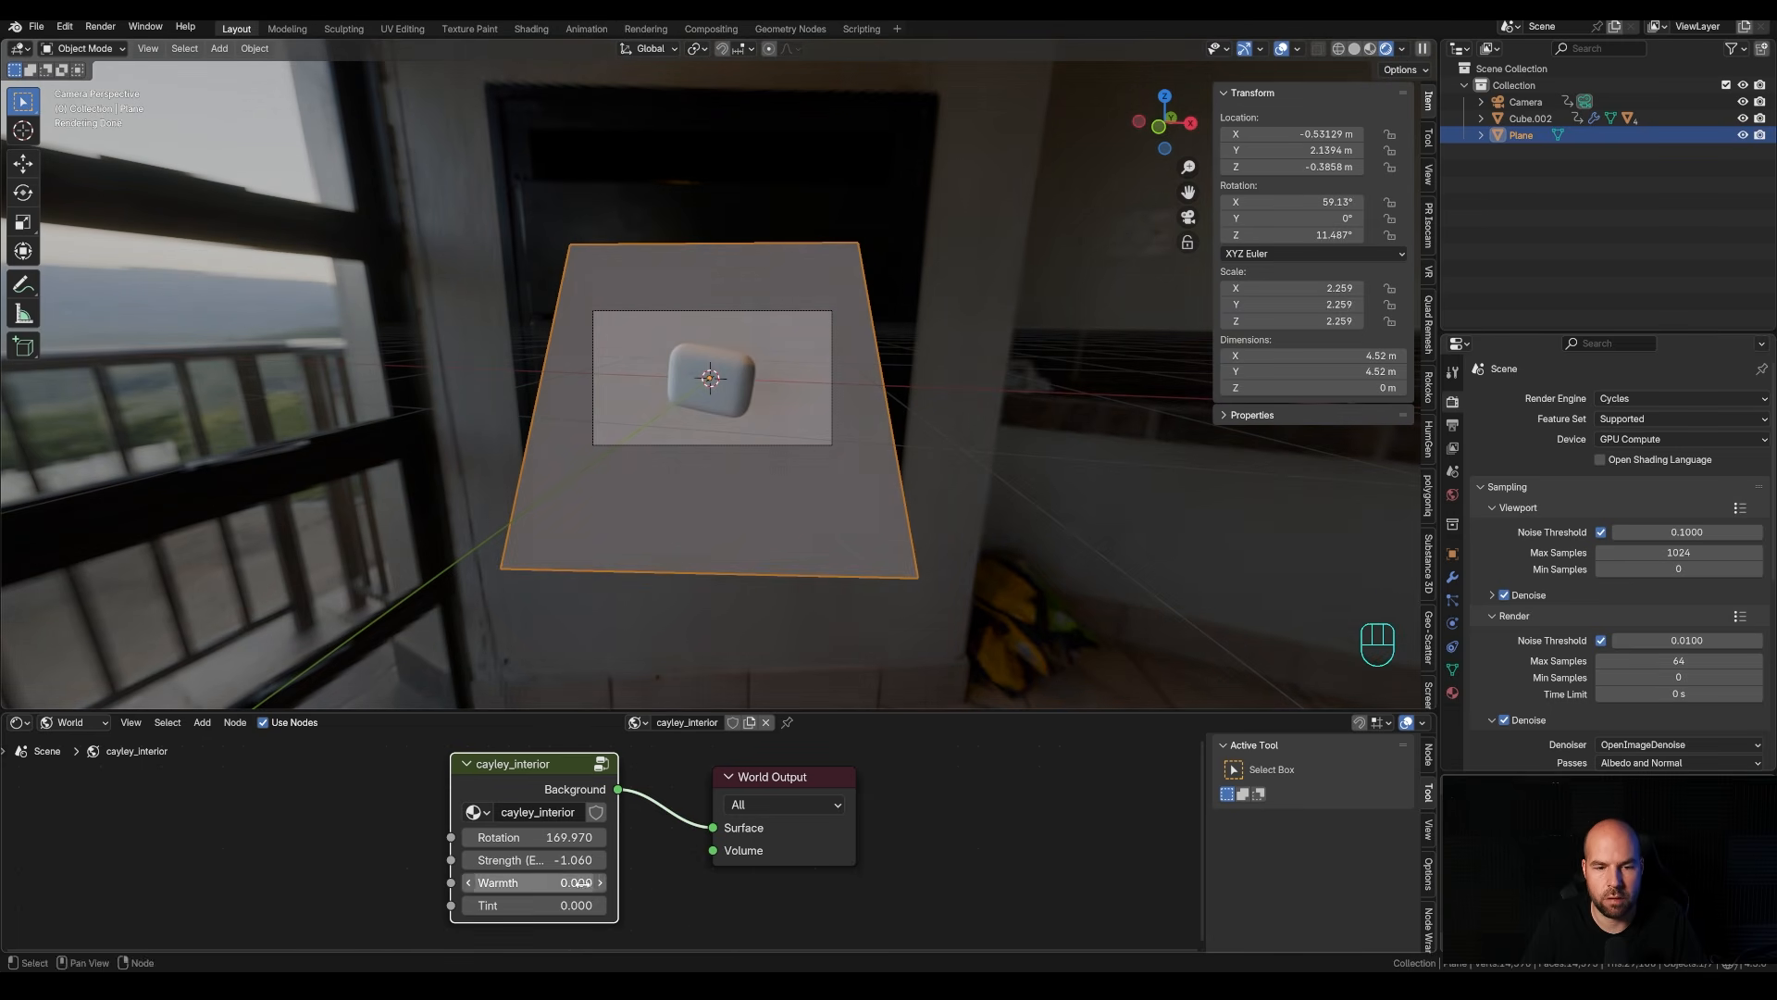
drag(561, 883, 543, 883)
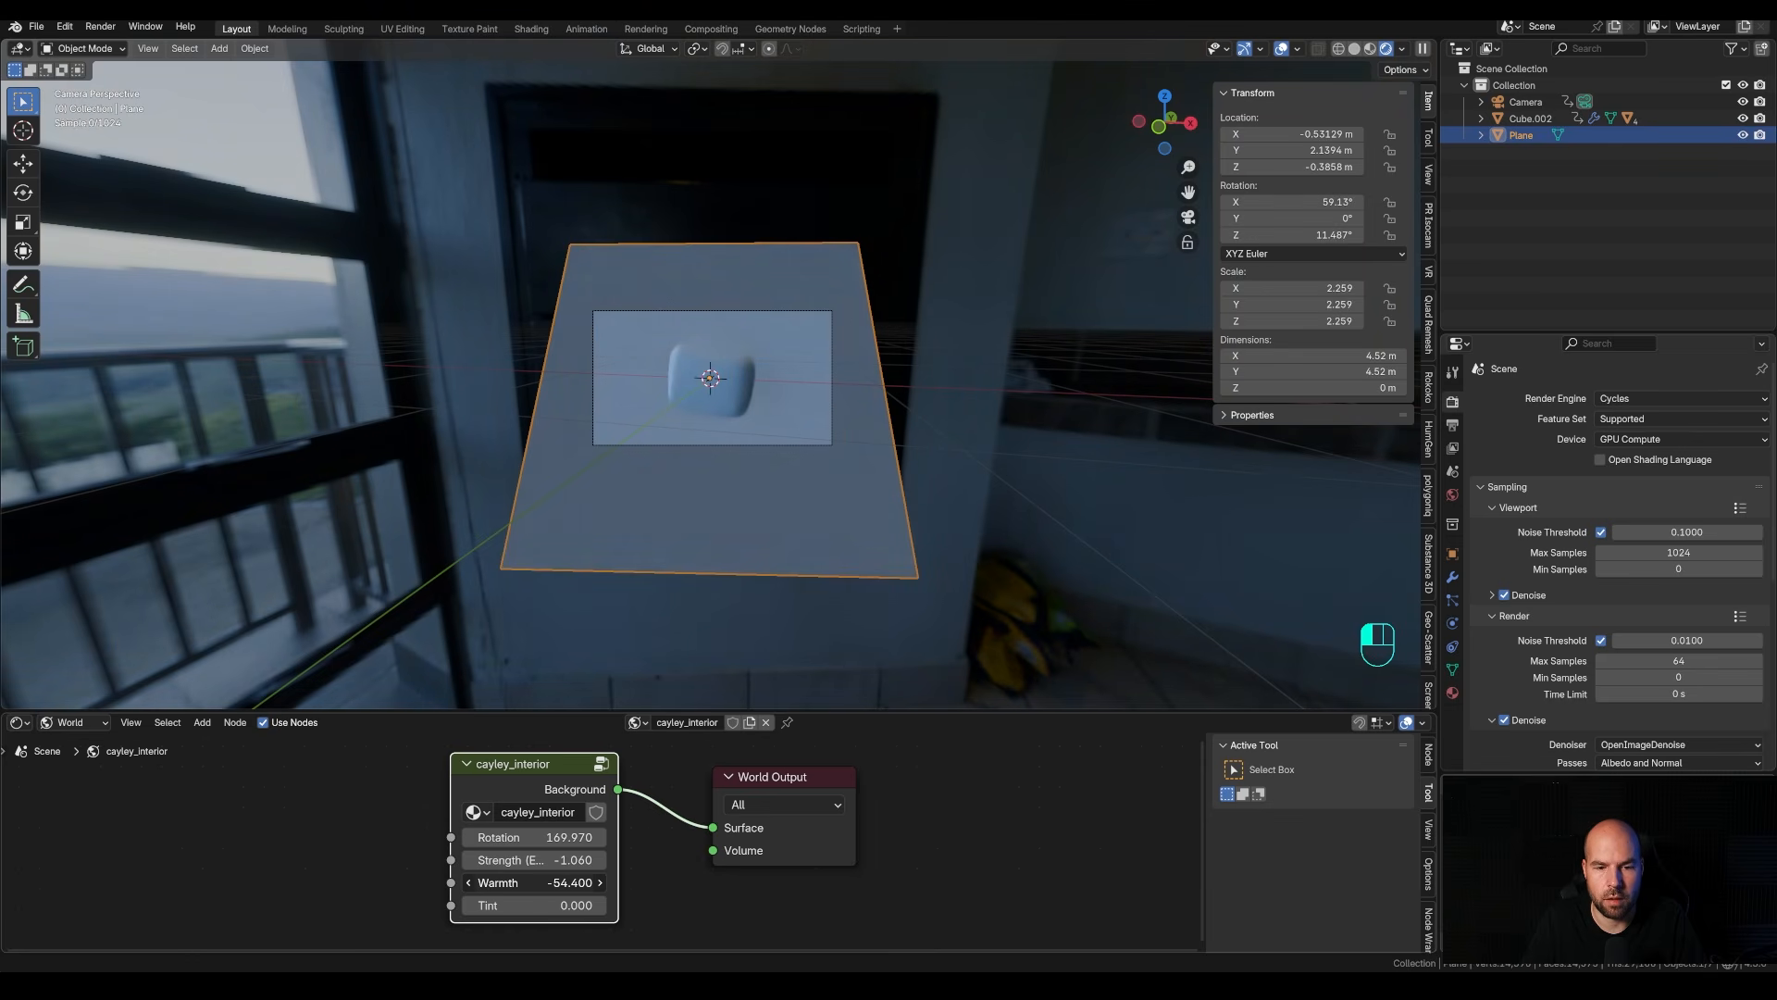
drag(535, 905, 514, 906)
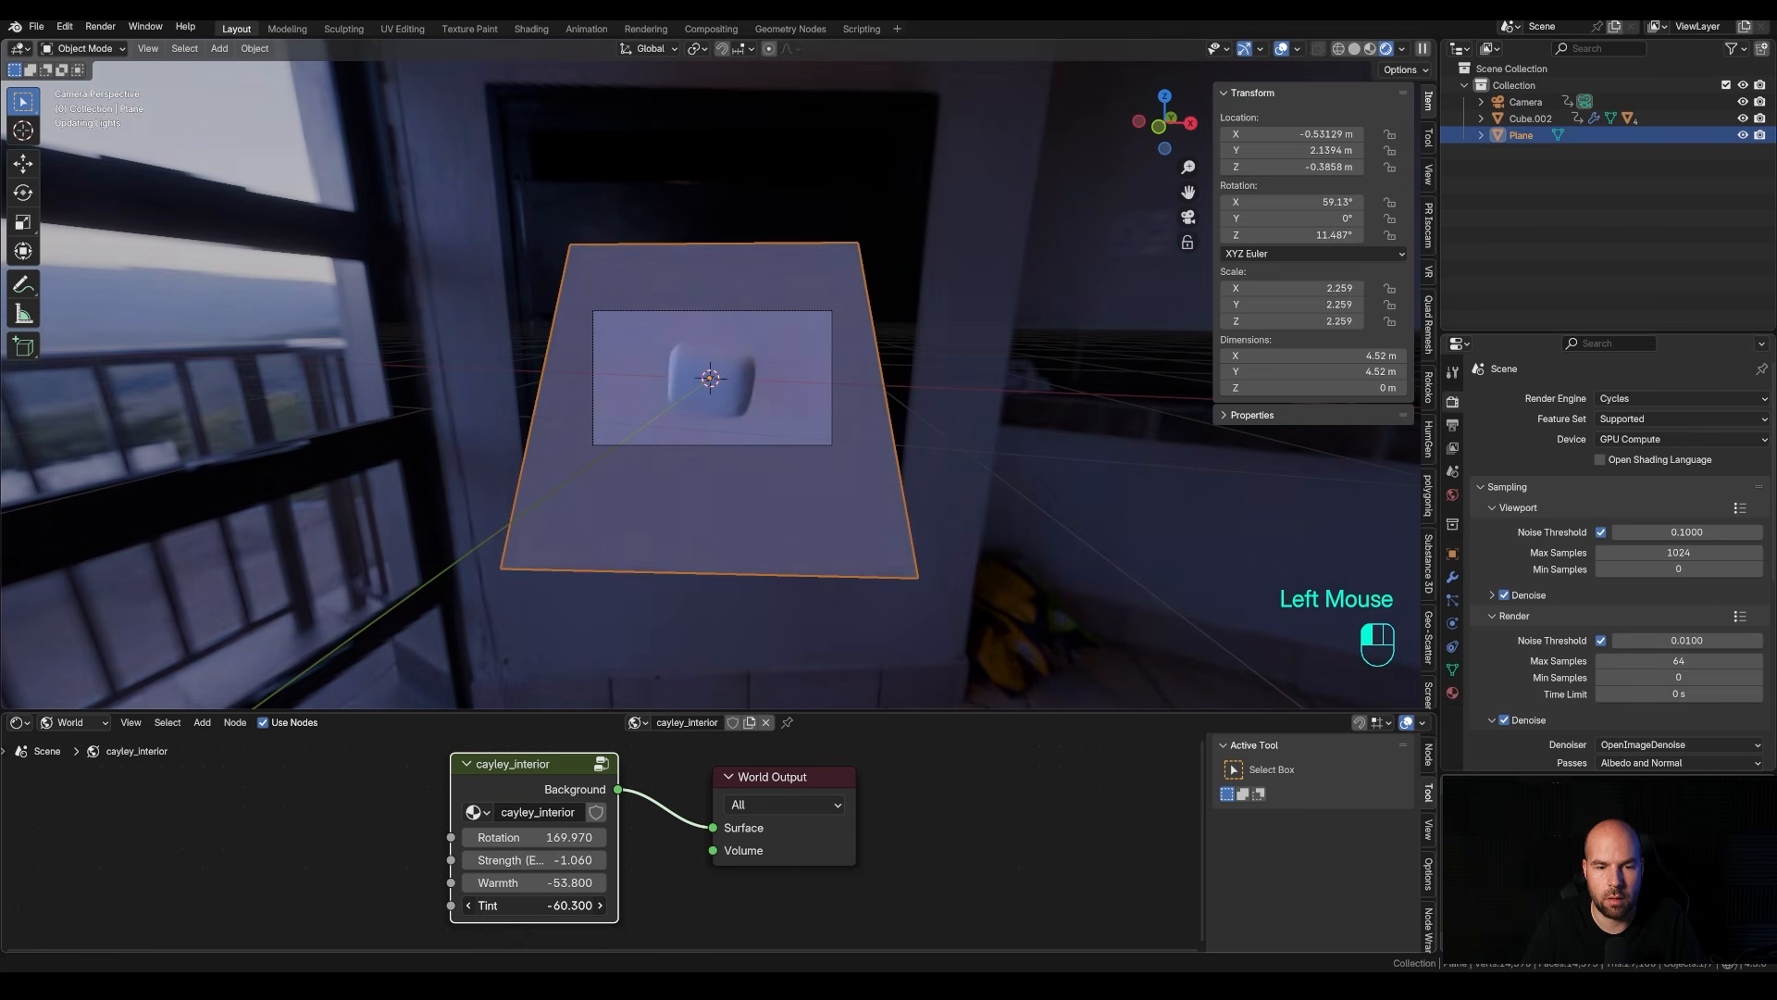
drag(535, 905, 555, 905)
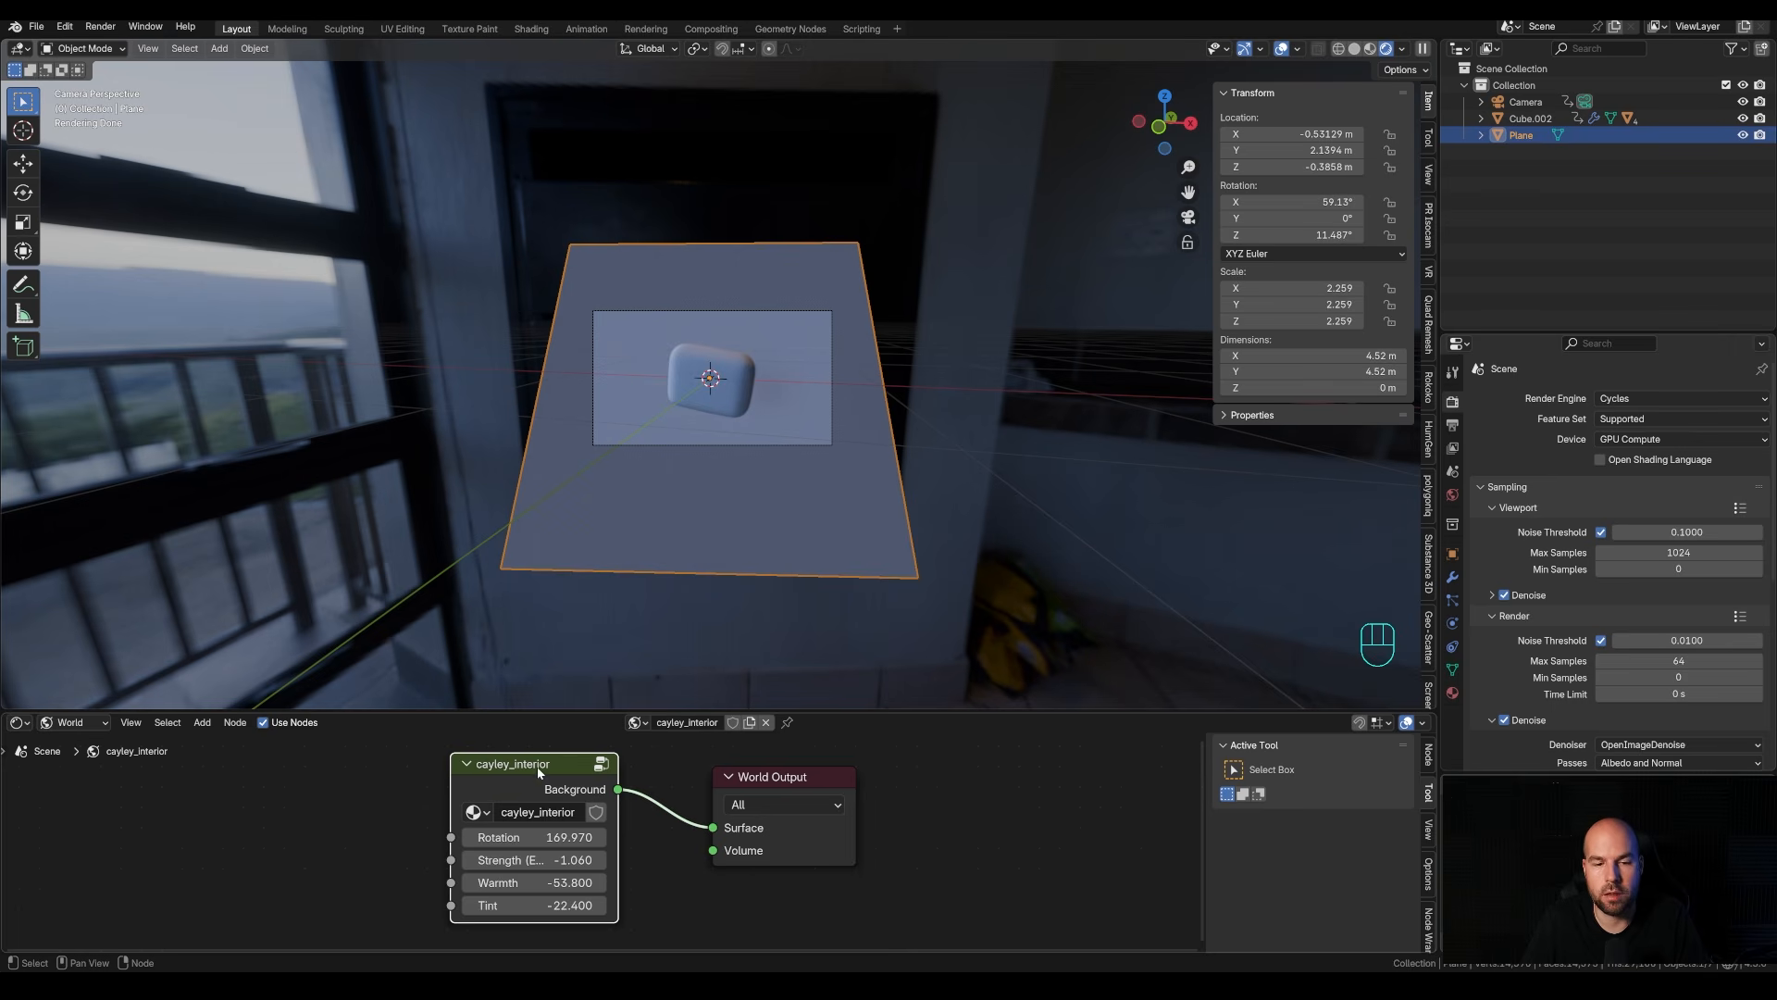
Examine the nodes inside the cayley_interior group in an enlarged node editor, and return to the World node tree.
drag(555, 712, 564, 481)
key(Tab)
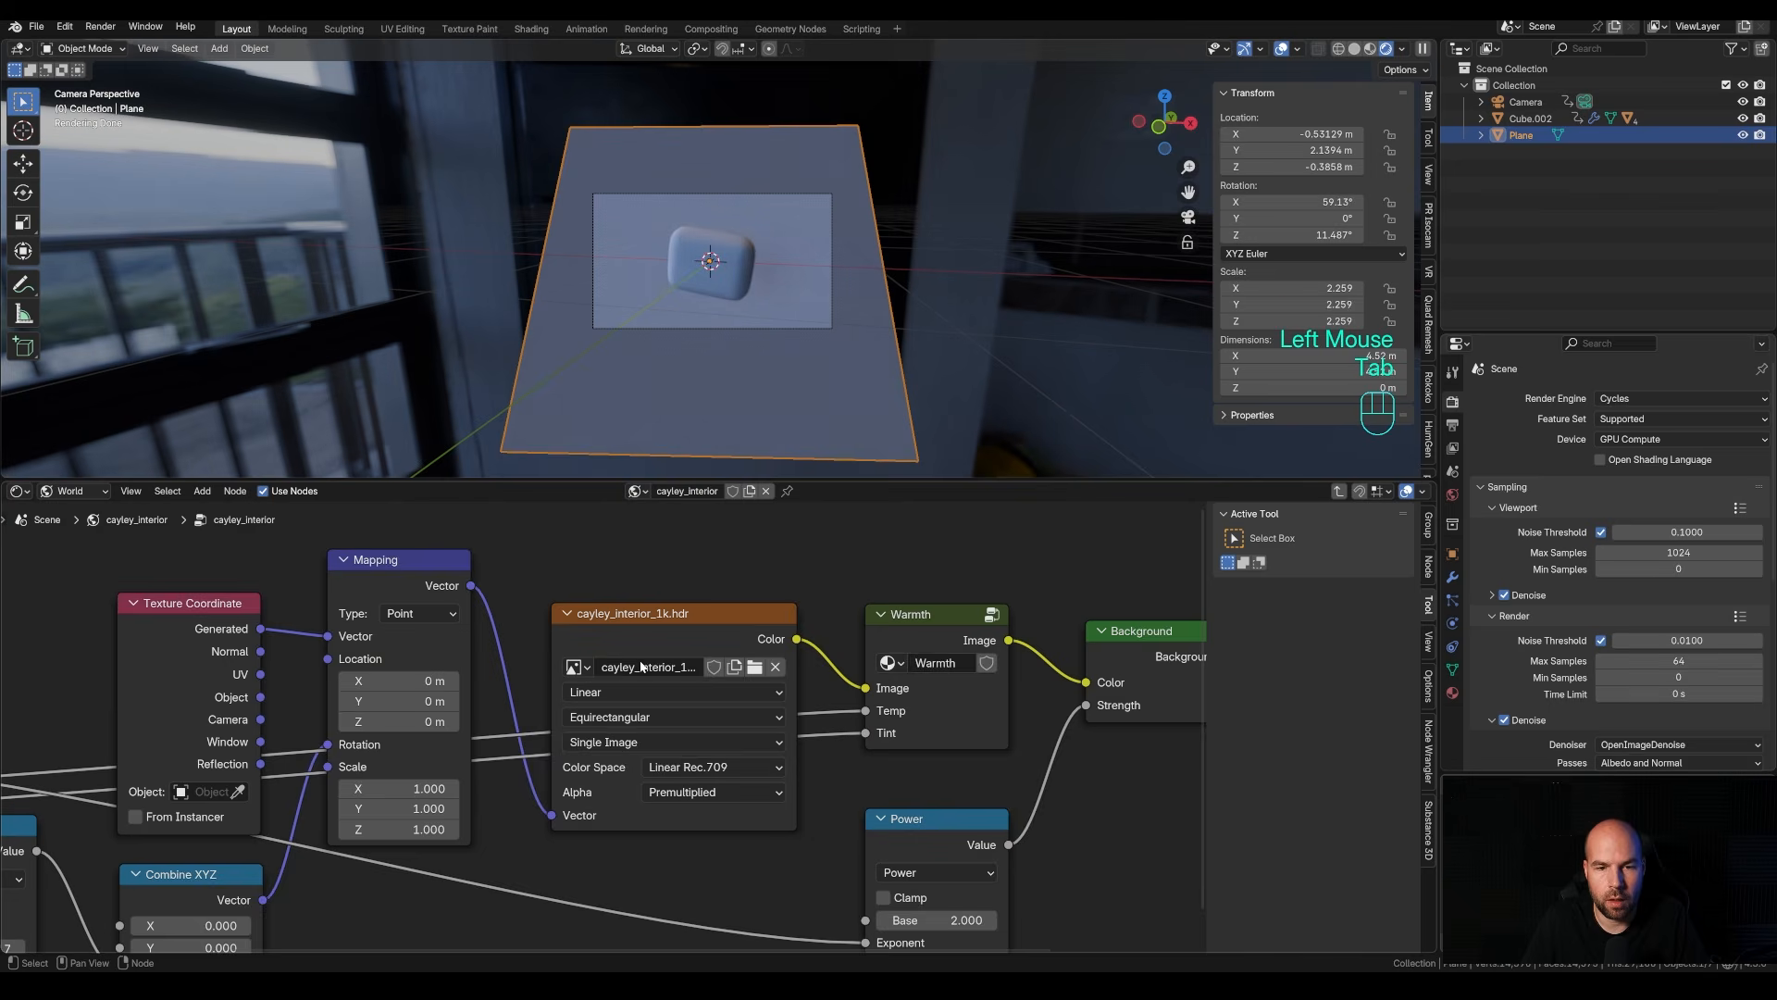
scroll(615, 736, down, 3)
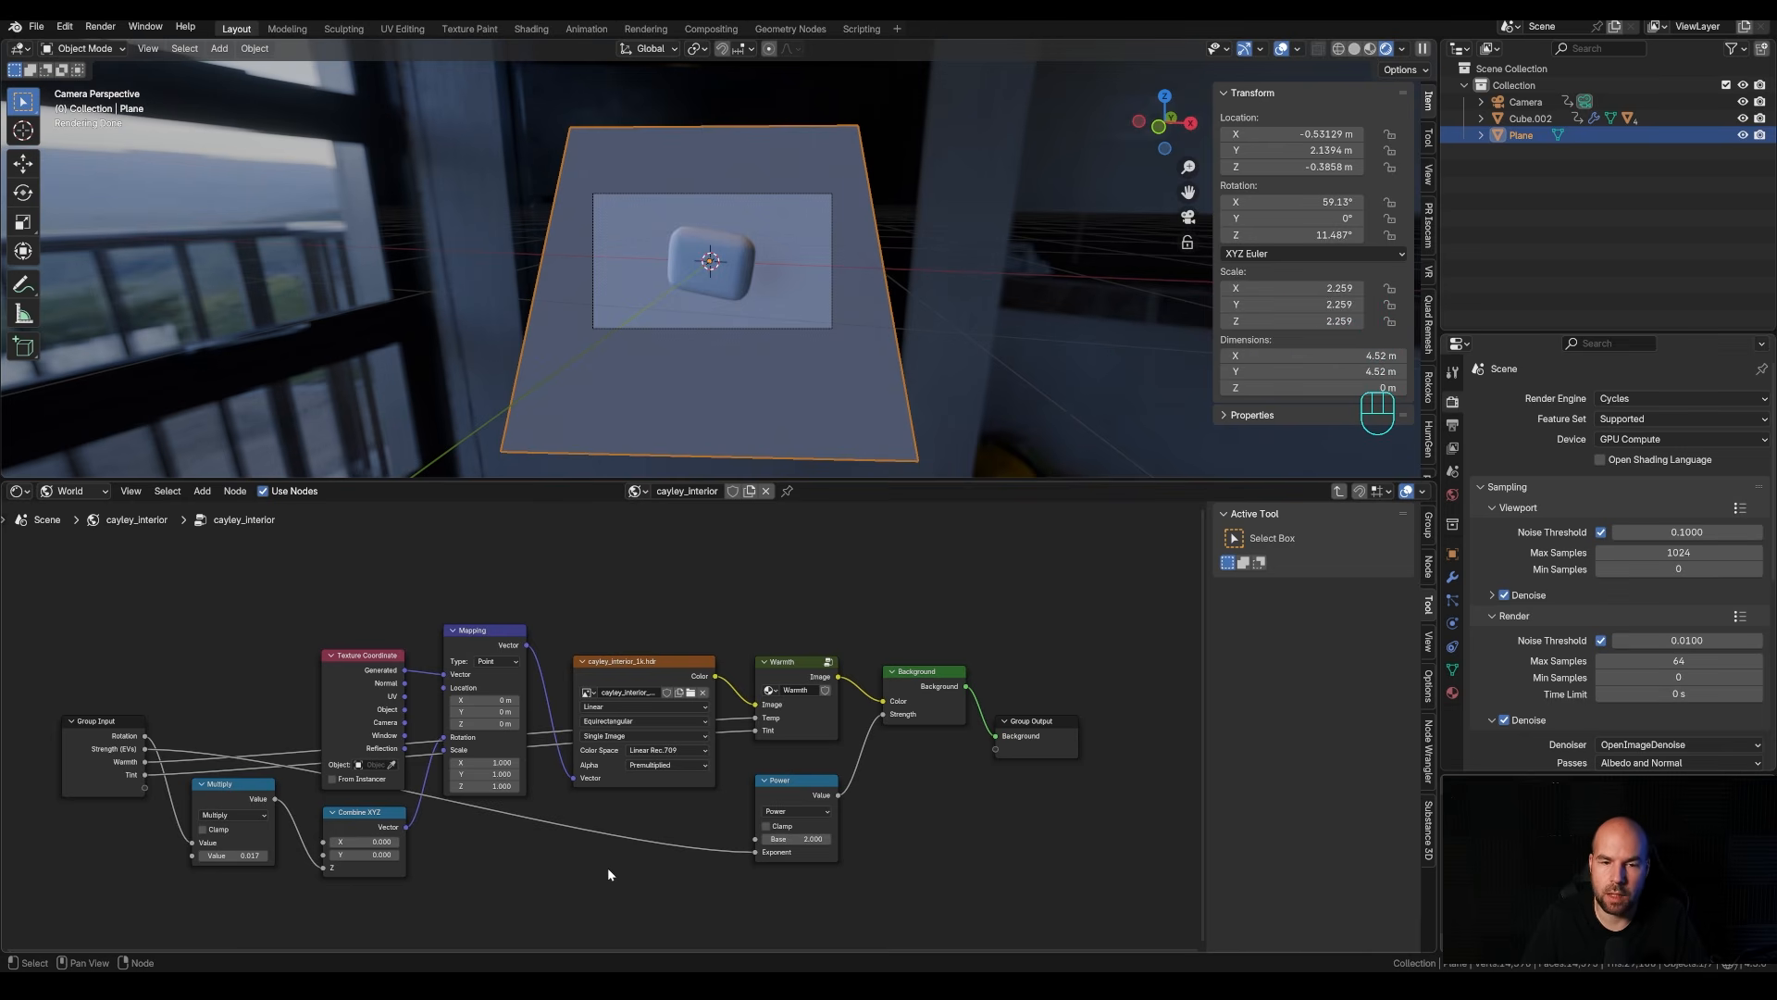
key(Tab)
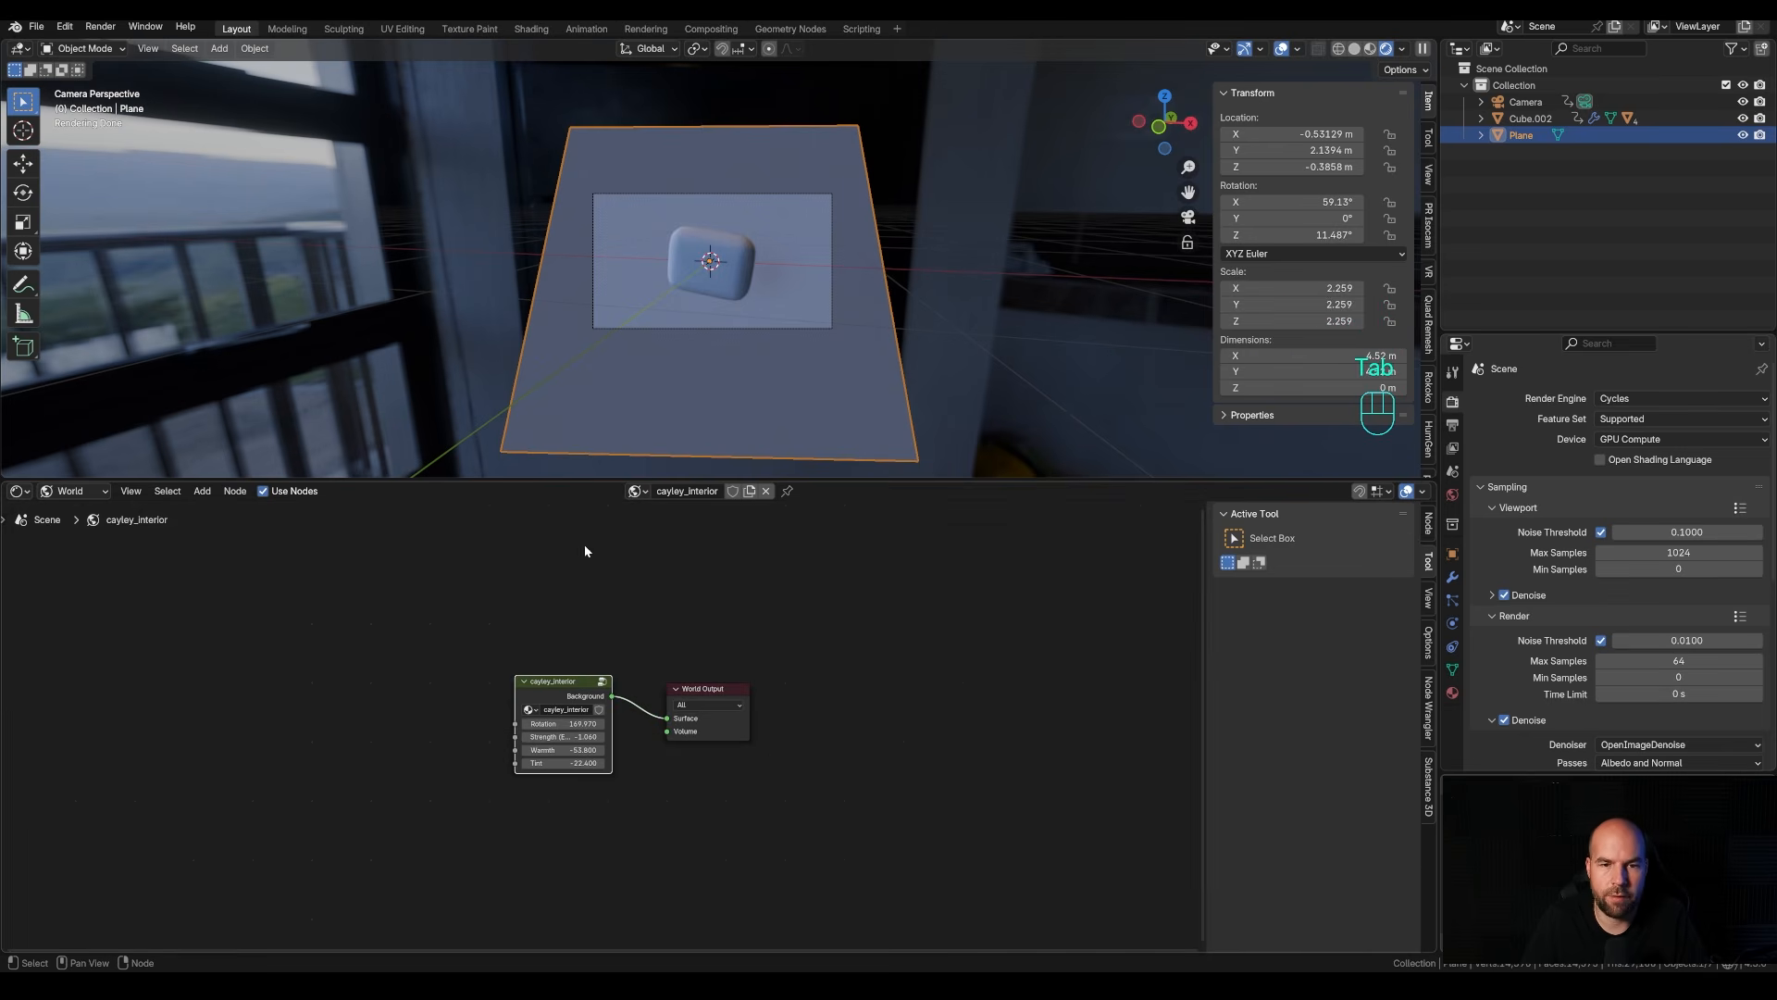
drag(598, 480, 594, 705)
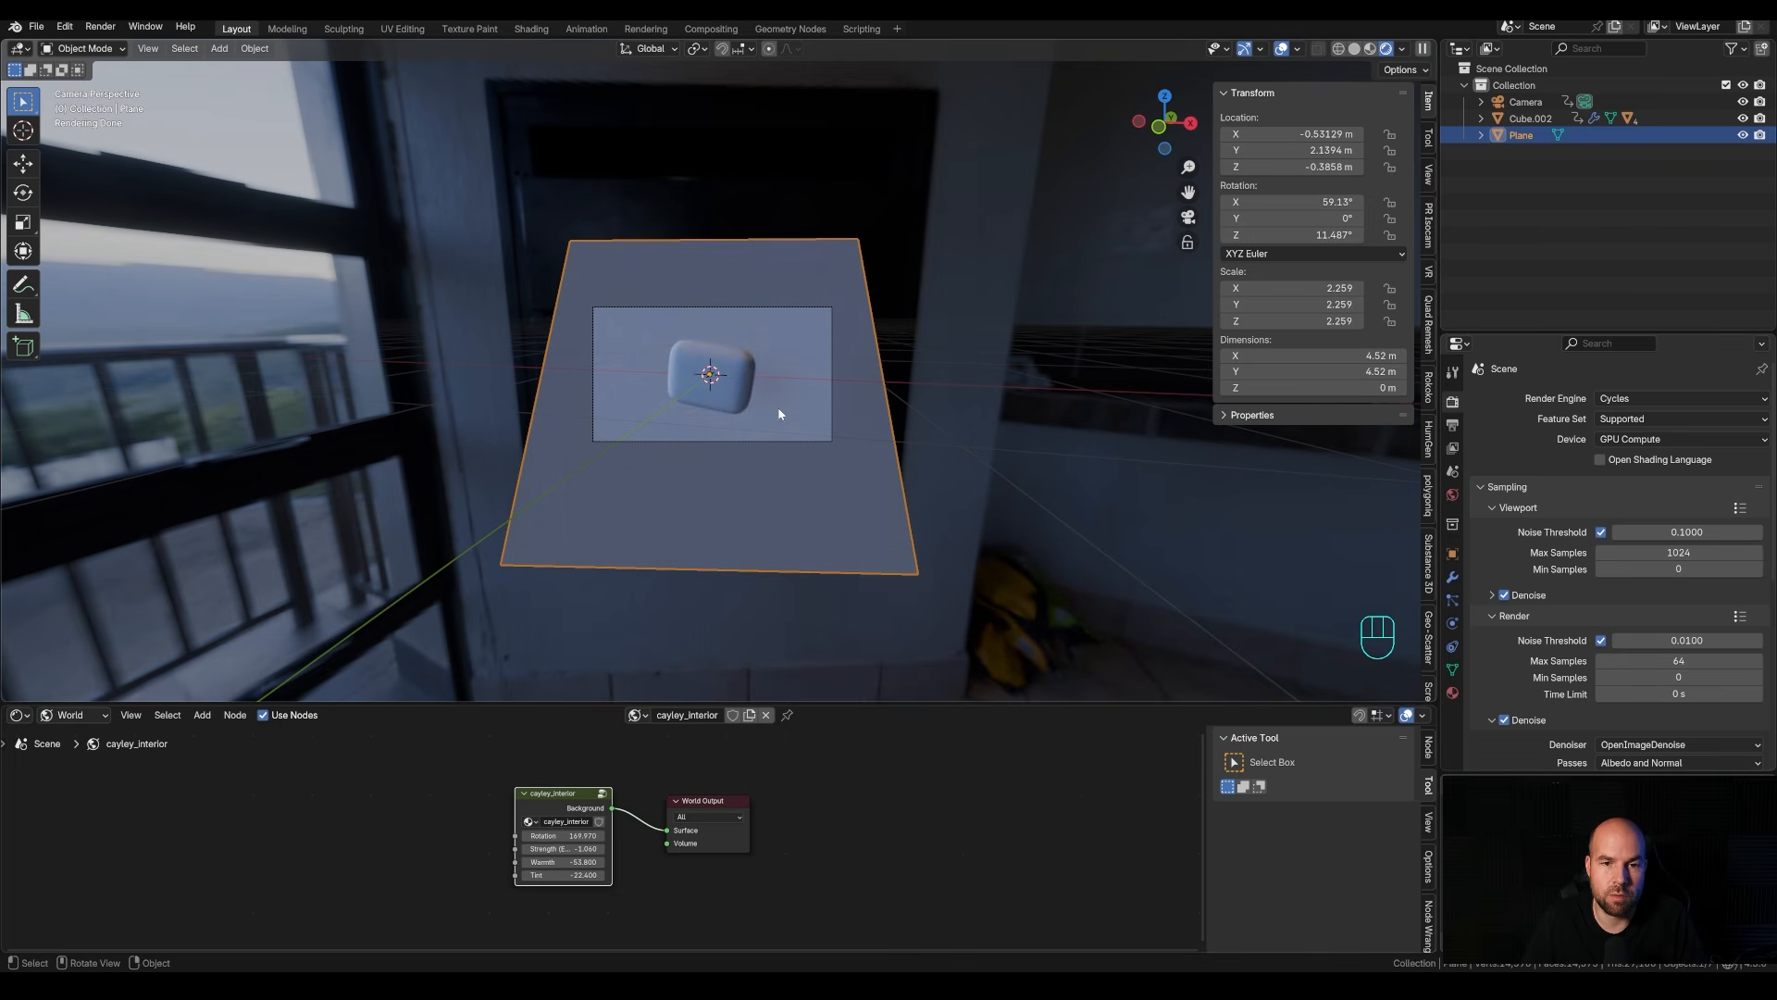
Limit the viewport rendering to a region around the camera frame.
scroll(790, 470, up, 1)
shift+middle_drag(789, 468, 809, 459)
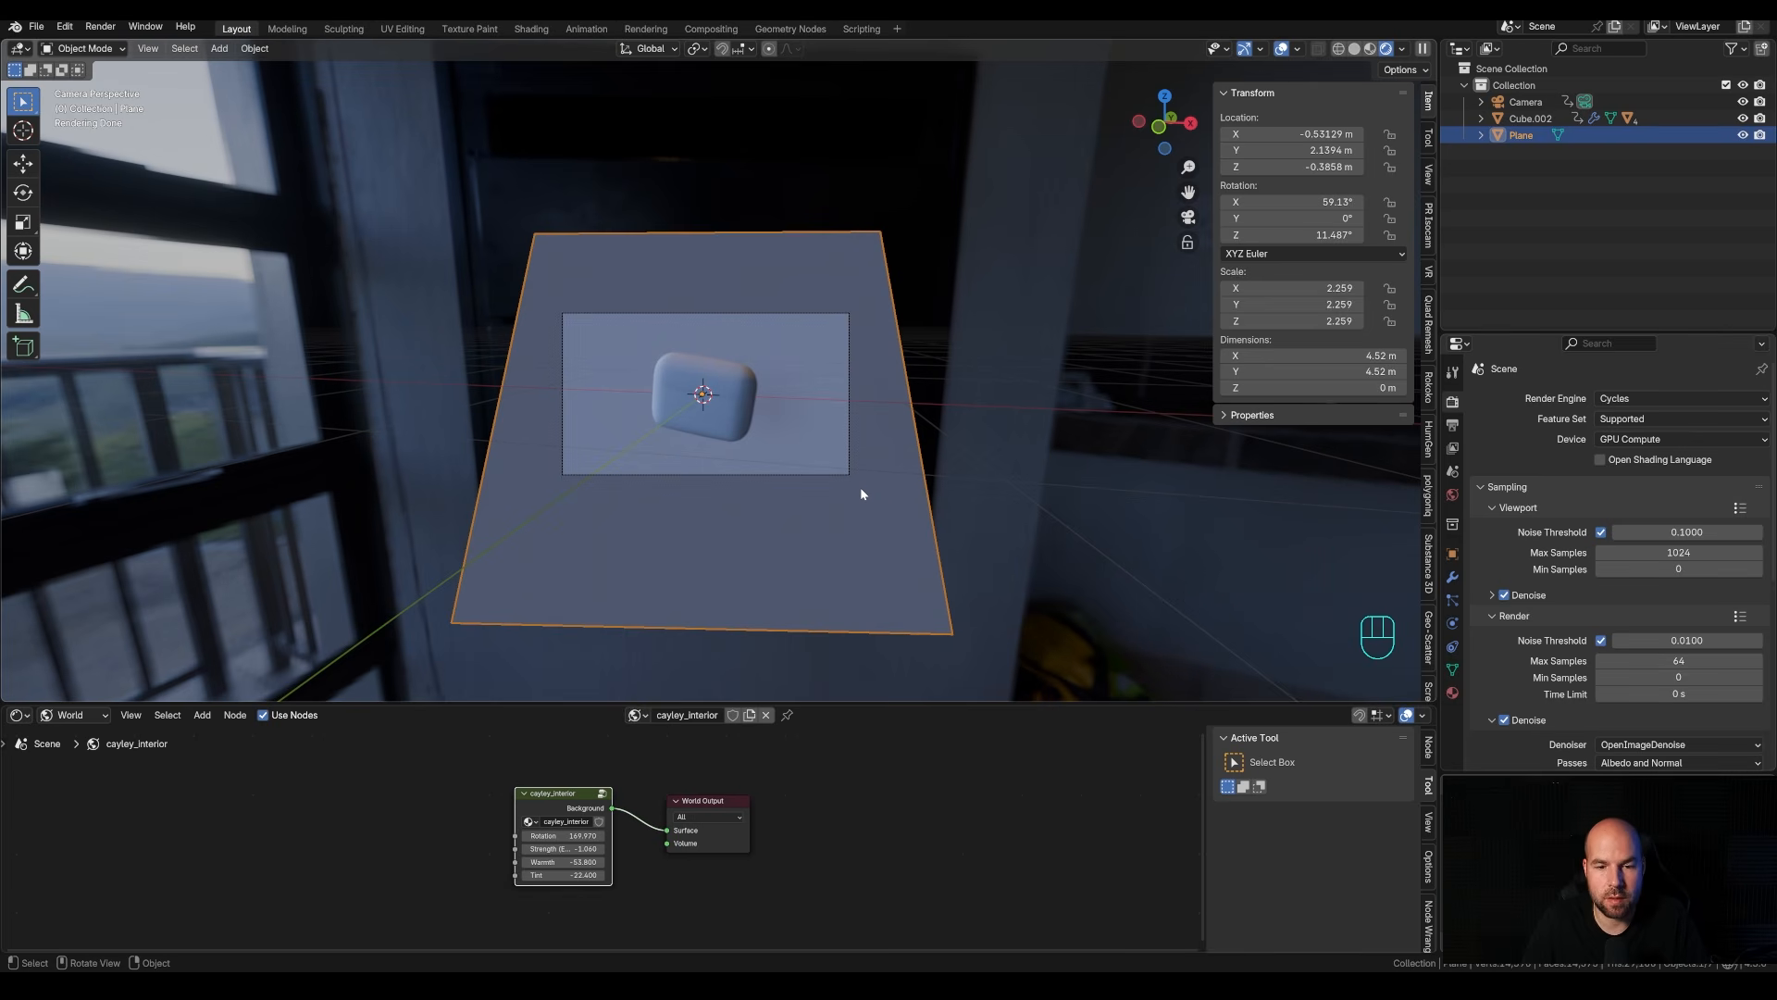
scroll(741, 403, up, 2)
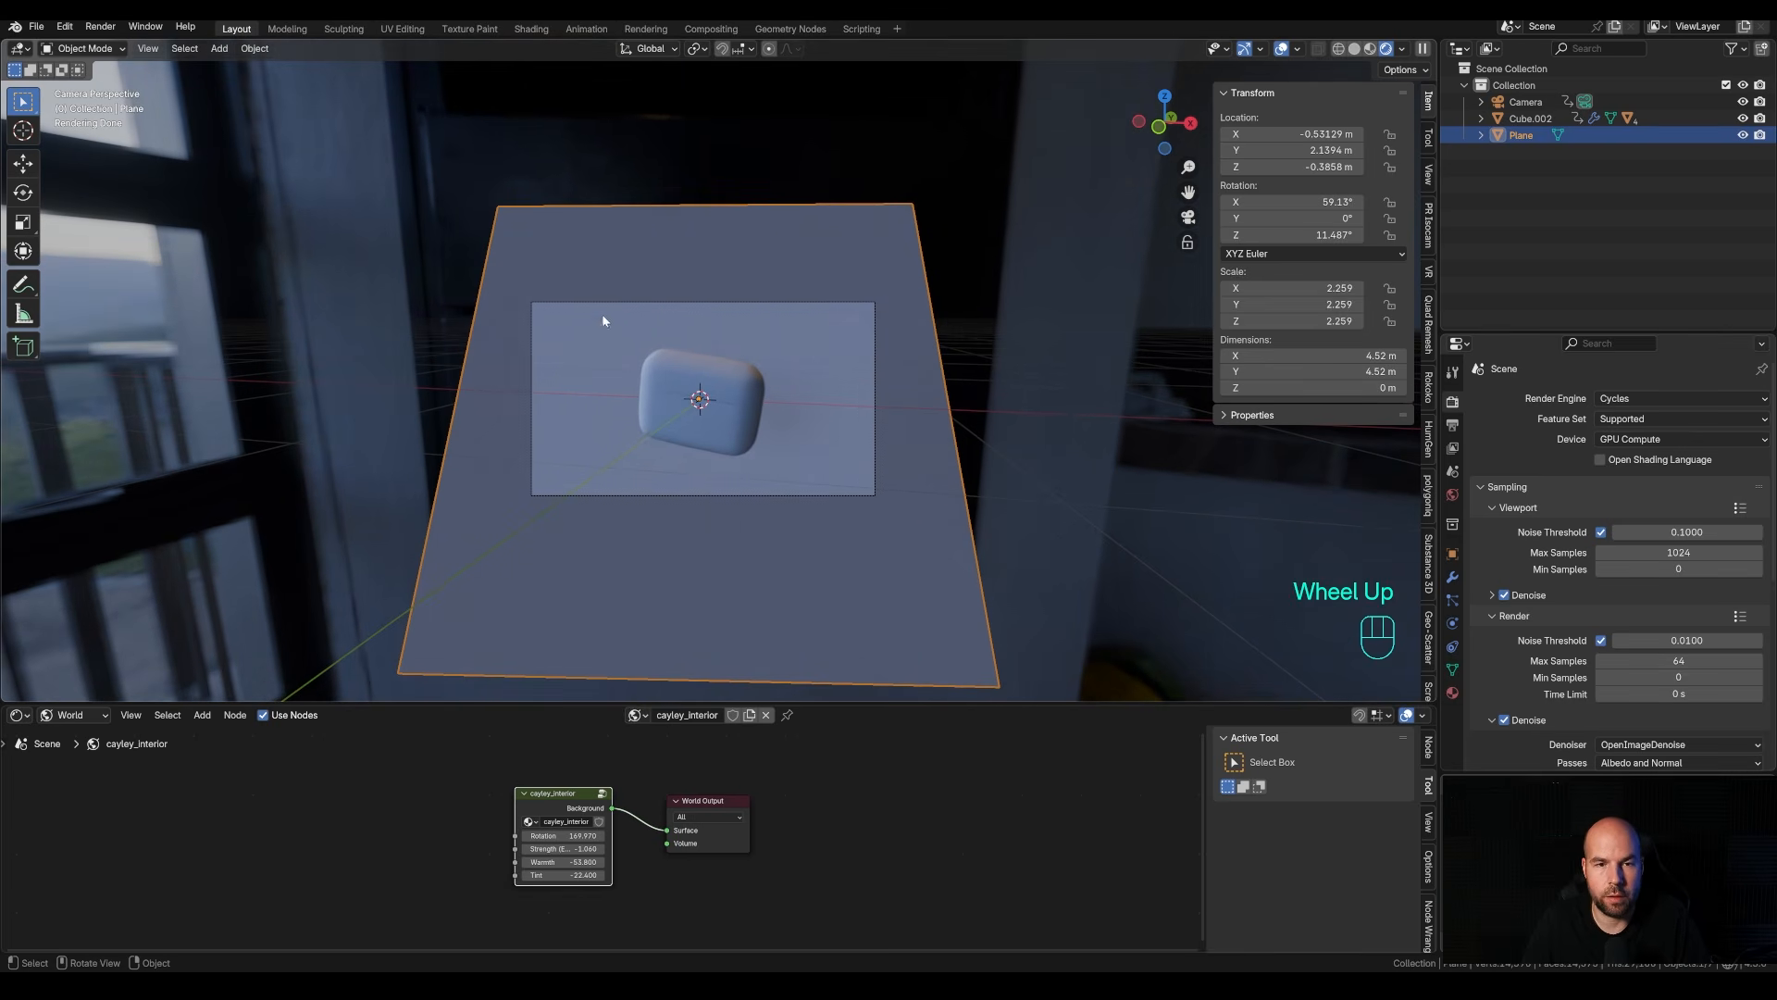
key(ctrl+b)
key(ctrl+b)
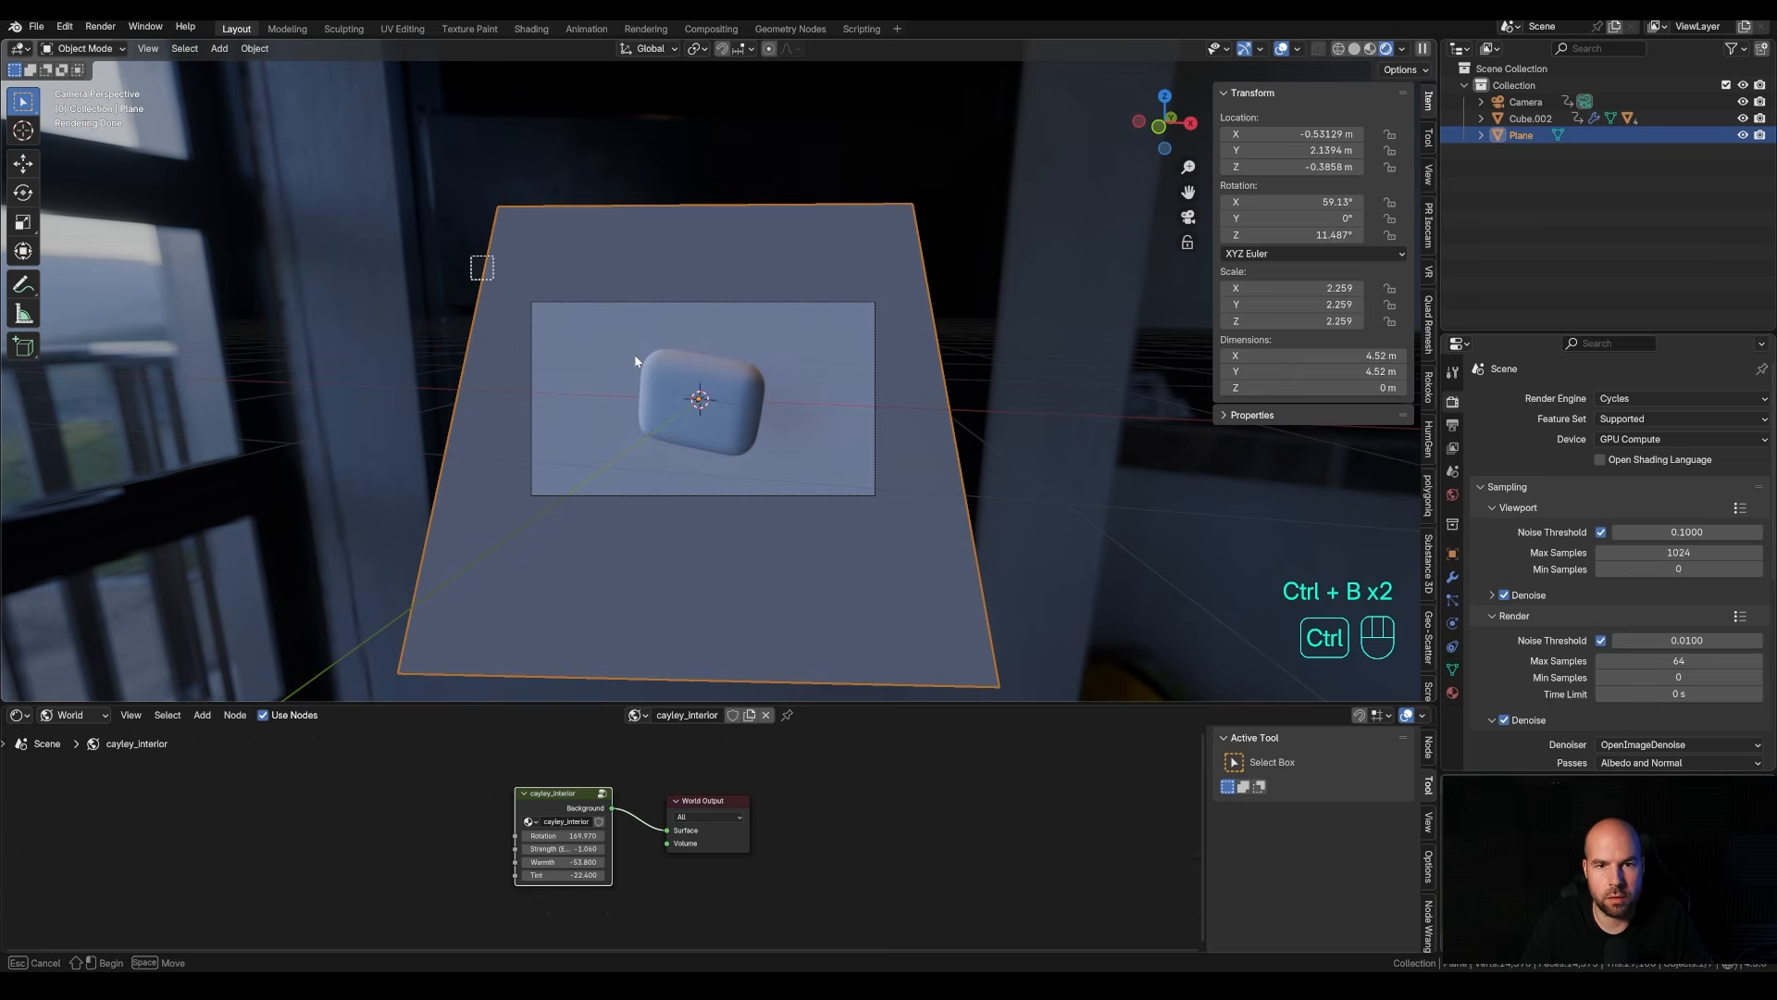
drag(471, 256, 1101, 639)
scroll(858, 469, up, 3)
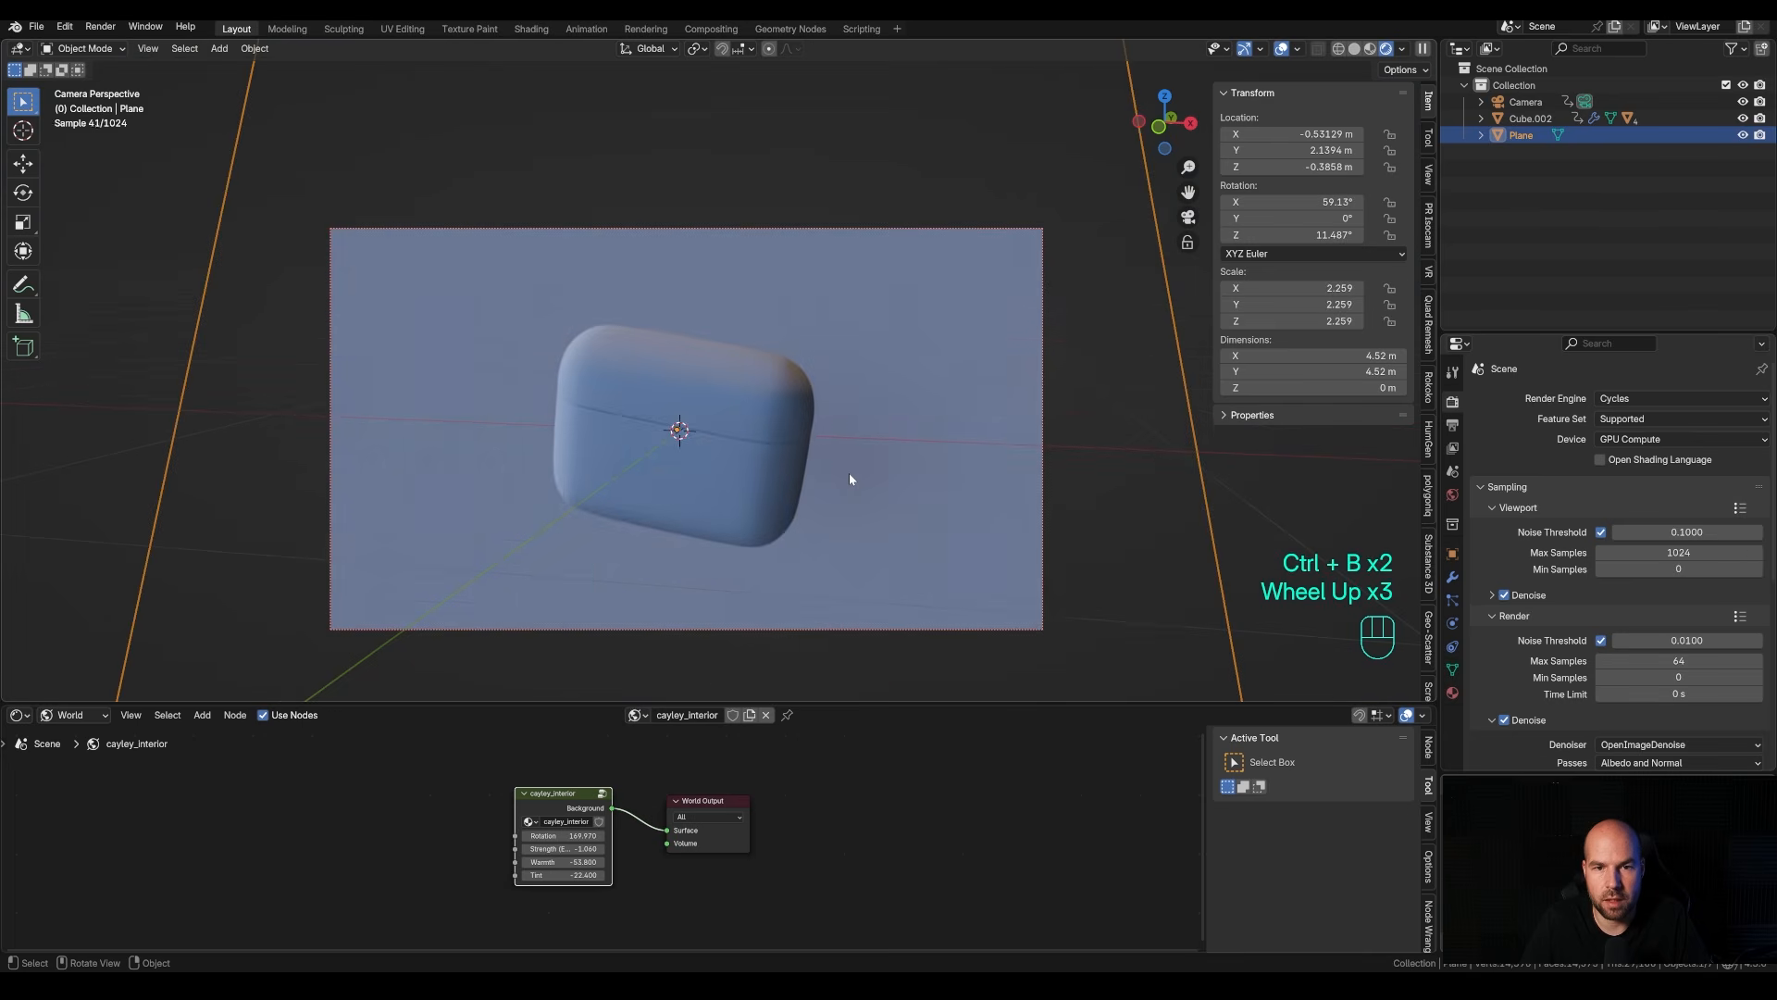
Add an area light and raise it above the earbuds case to about Z 1.37 m.
scroll(815, 477, down, 2)
key(shift+a)
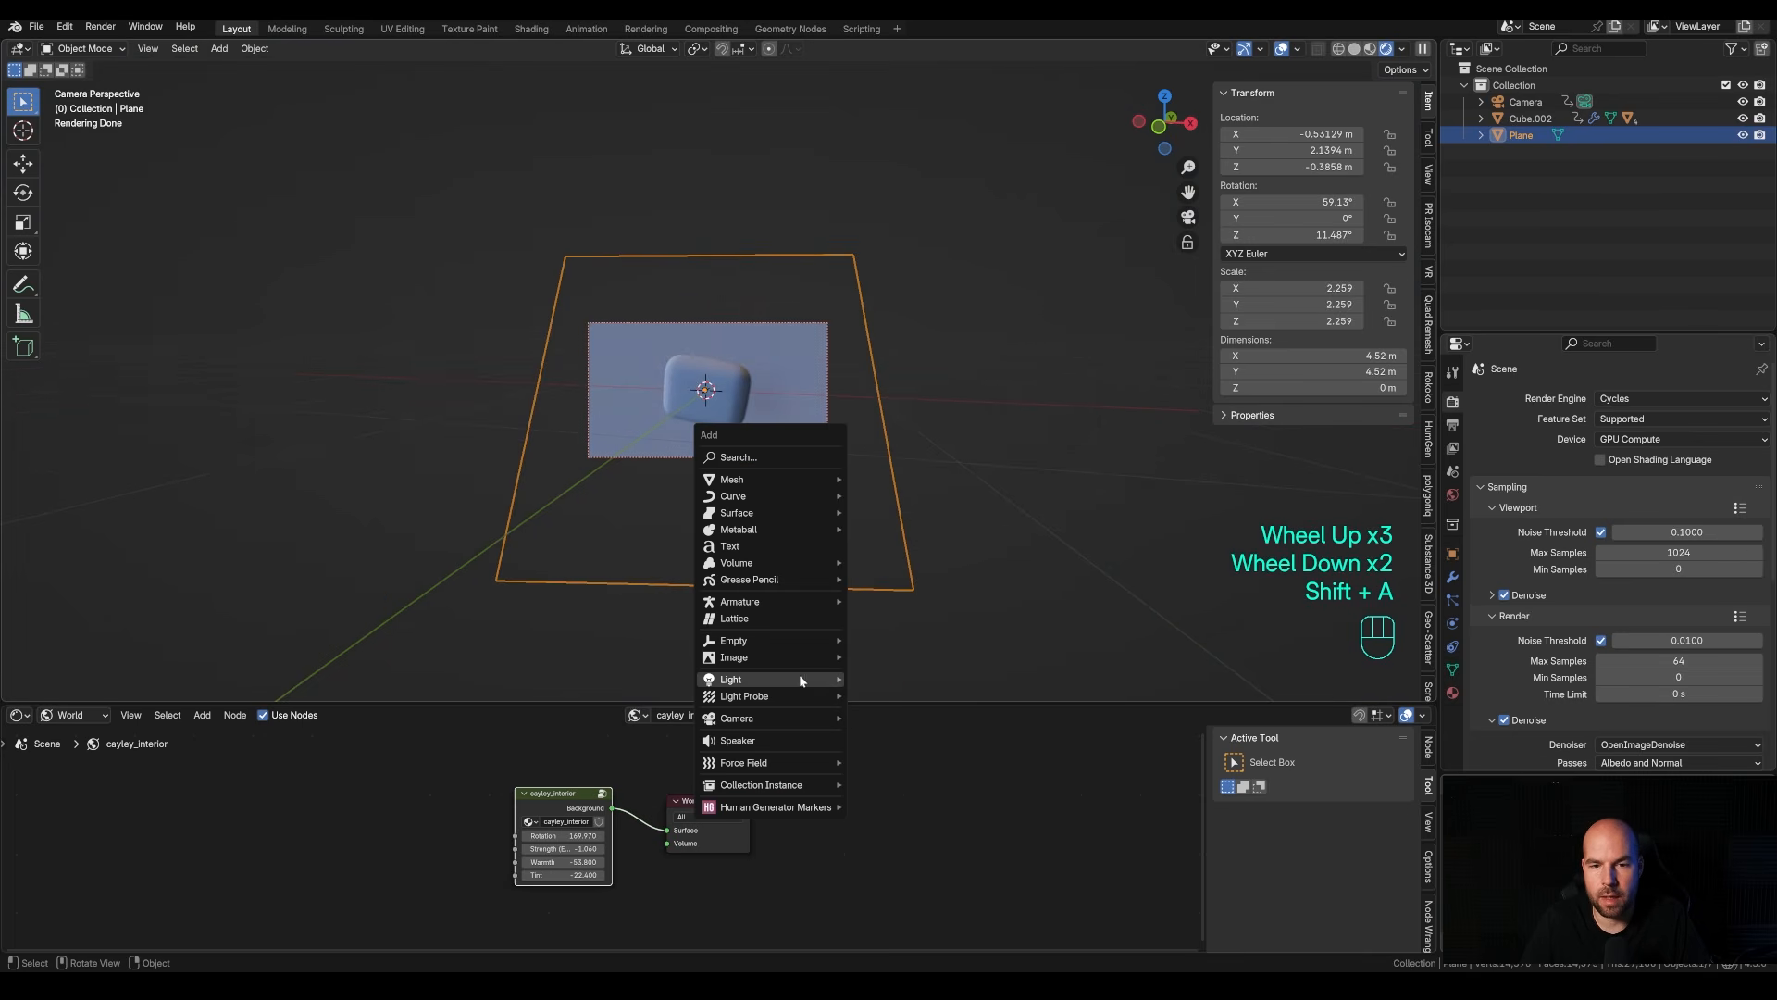
mouse_move(778, 679)
click(909, 735)
key(g)
key(z)
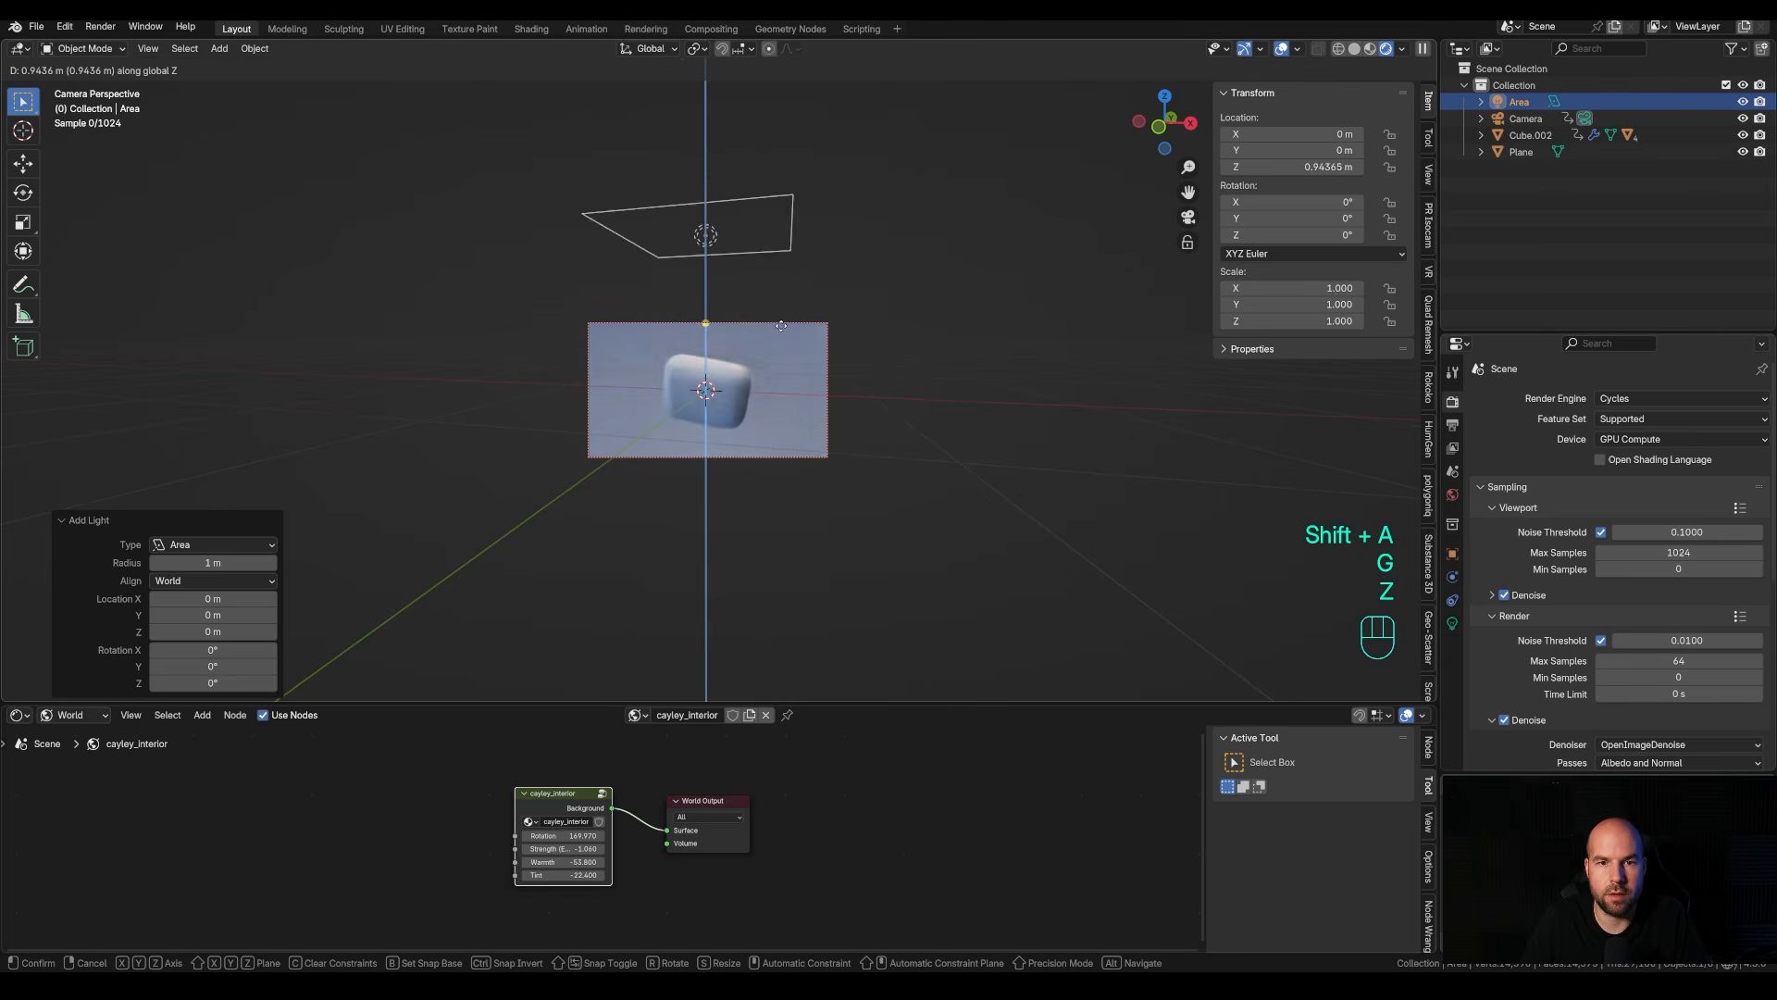
click(782, 269)
Enlarge the area light to about 1.88 m and raise it further to about Z 1.65 m.
click(841, 214)
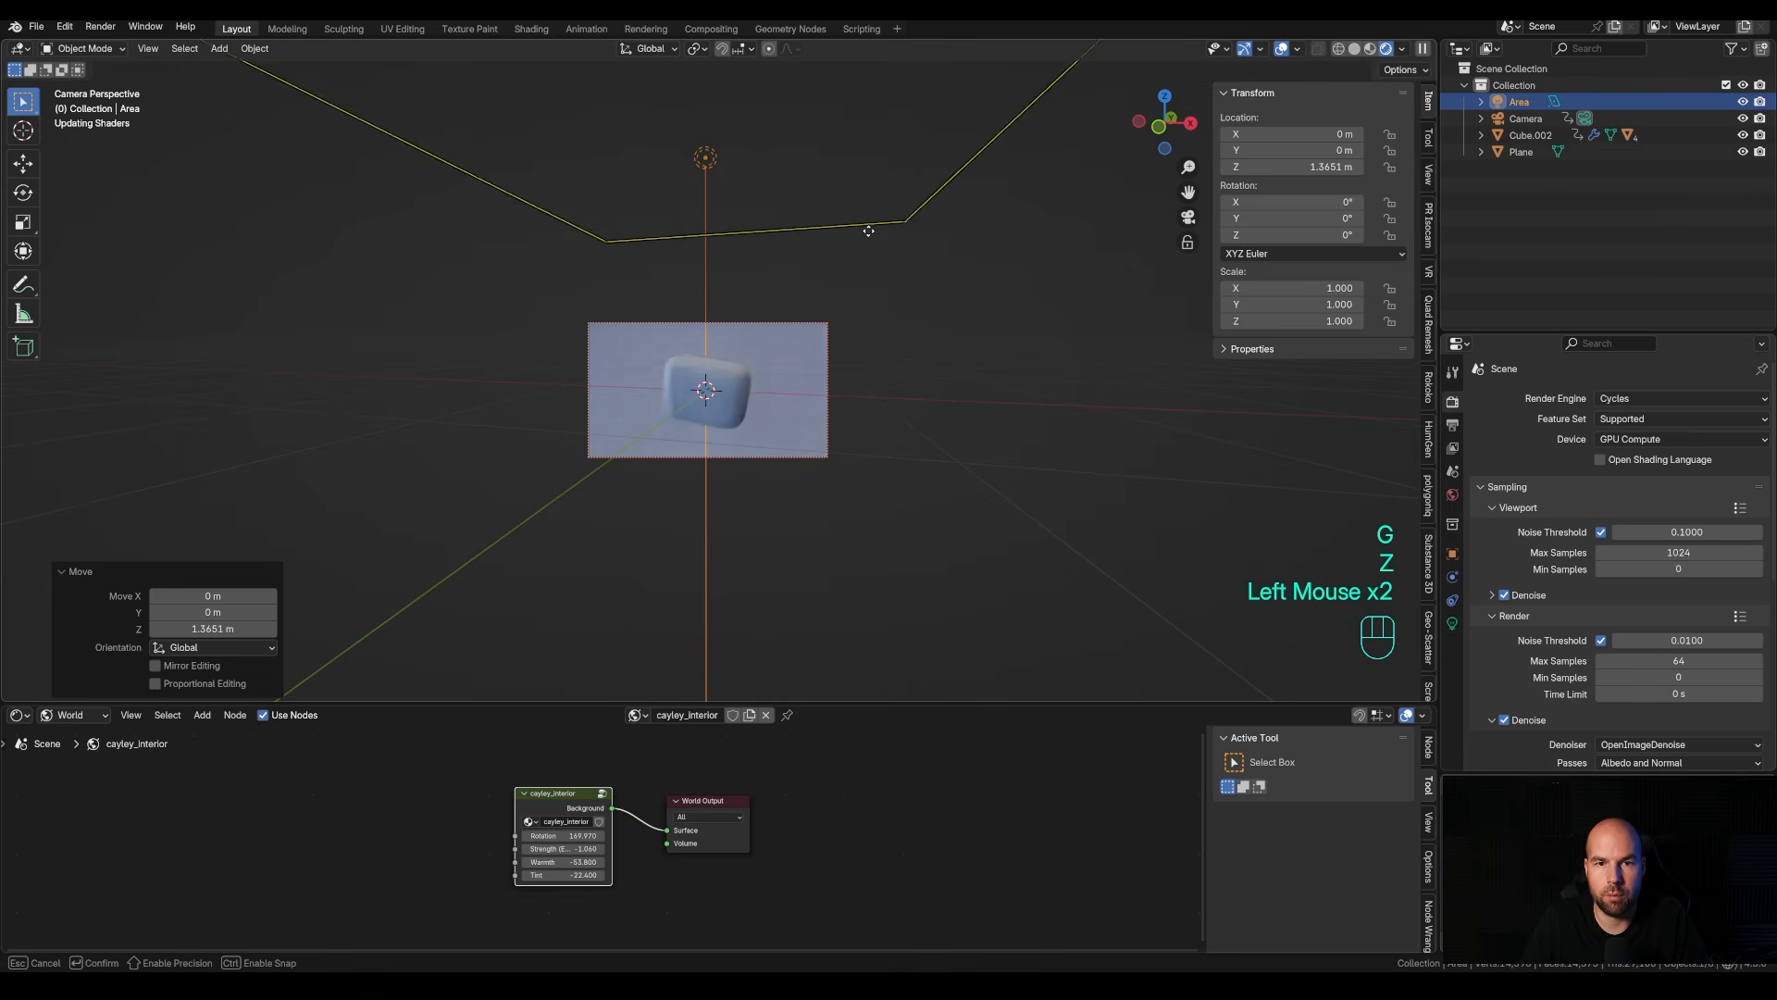
key(g)
key(z)
click(1330, 348)
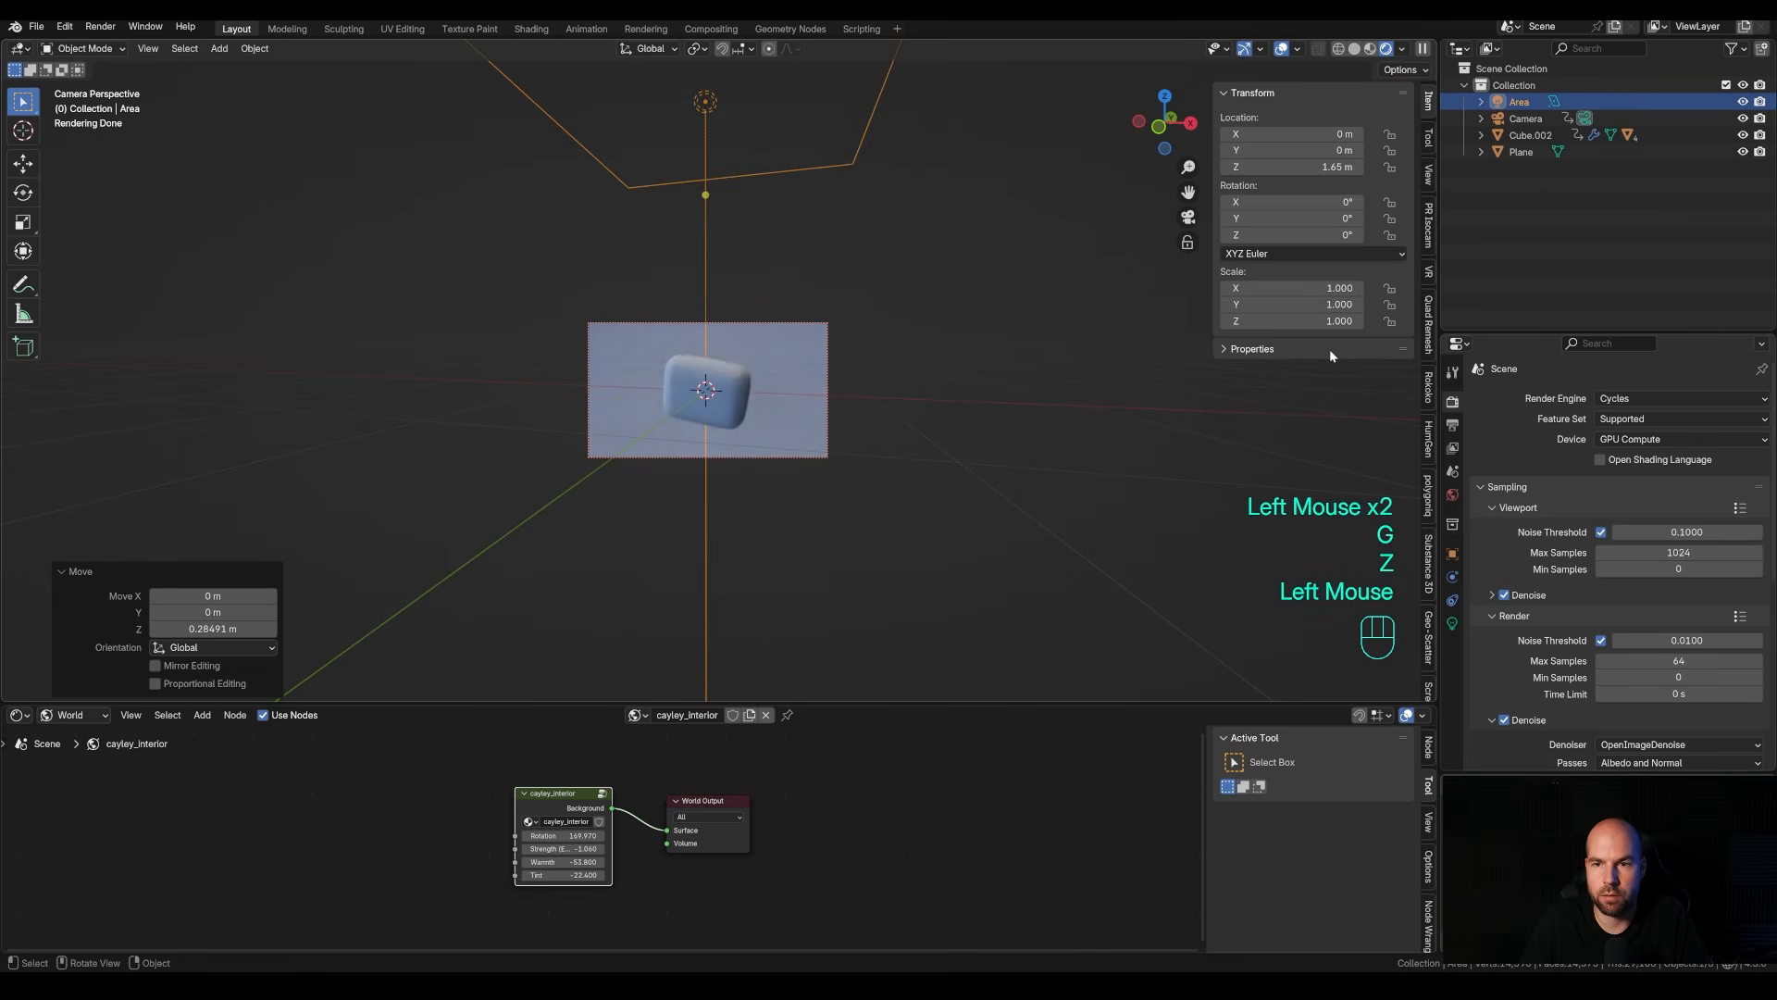
Set the area light's power to about 138.8 W.
click(1475, 601)
click(1452, 624)
shift+drag(1663, 511, 1731, 511)
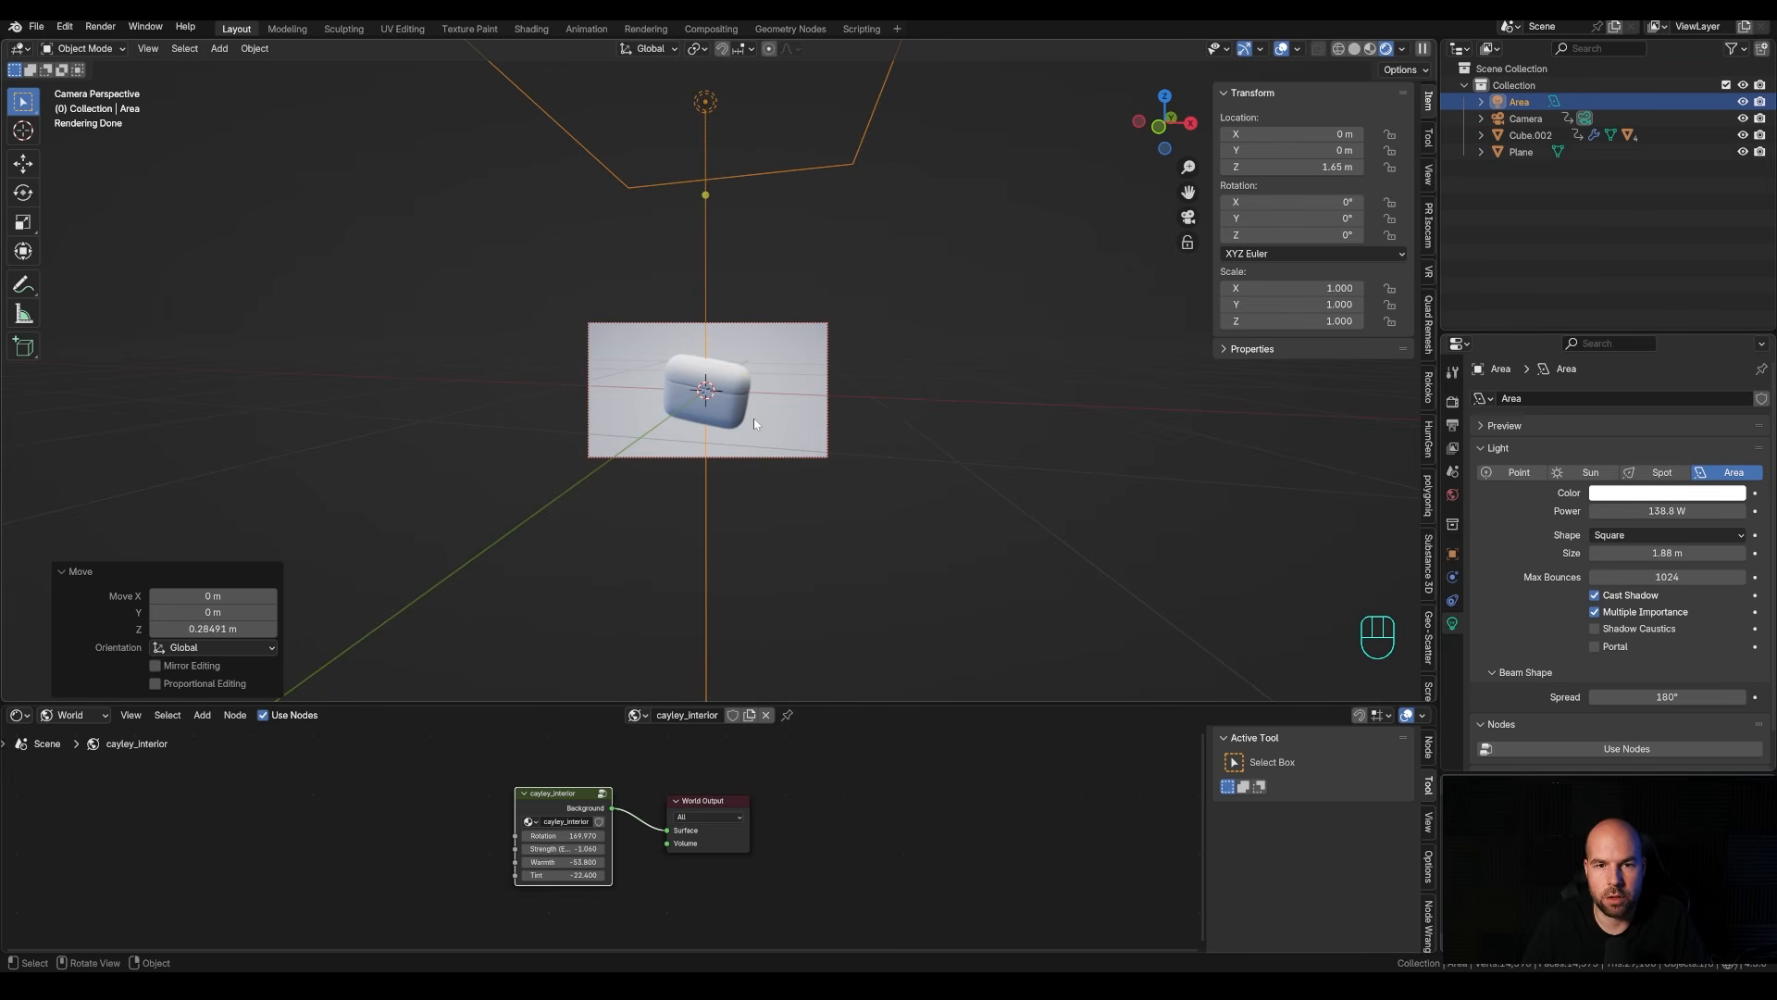
Add a spot light and raise it straight above the earbuds case to about Z 2.34 m.
key(shift+a)
mouse_move(753, 418)
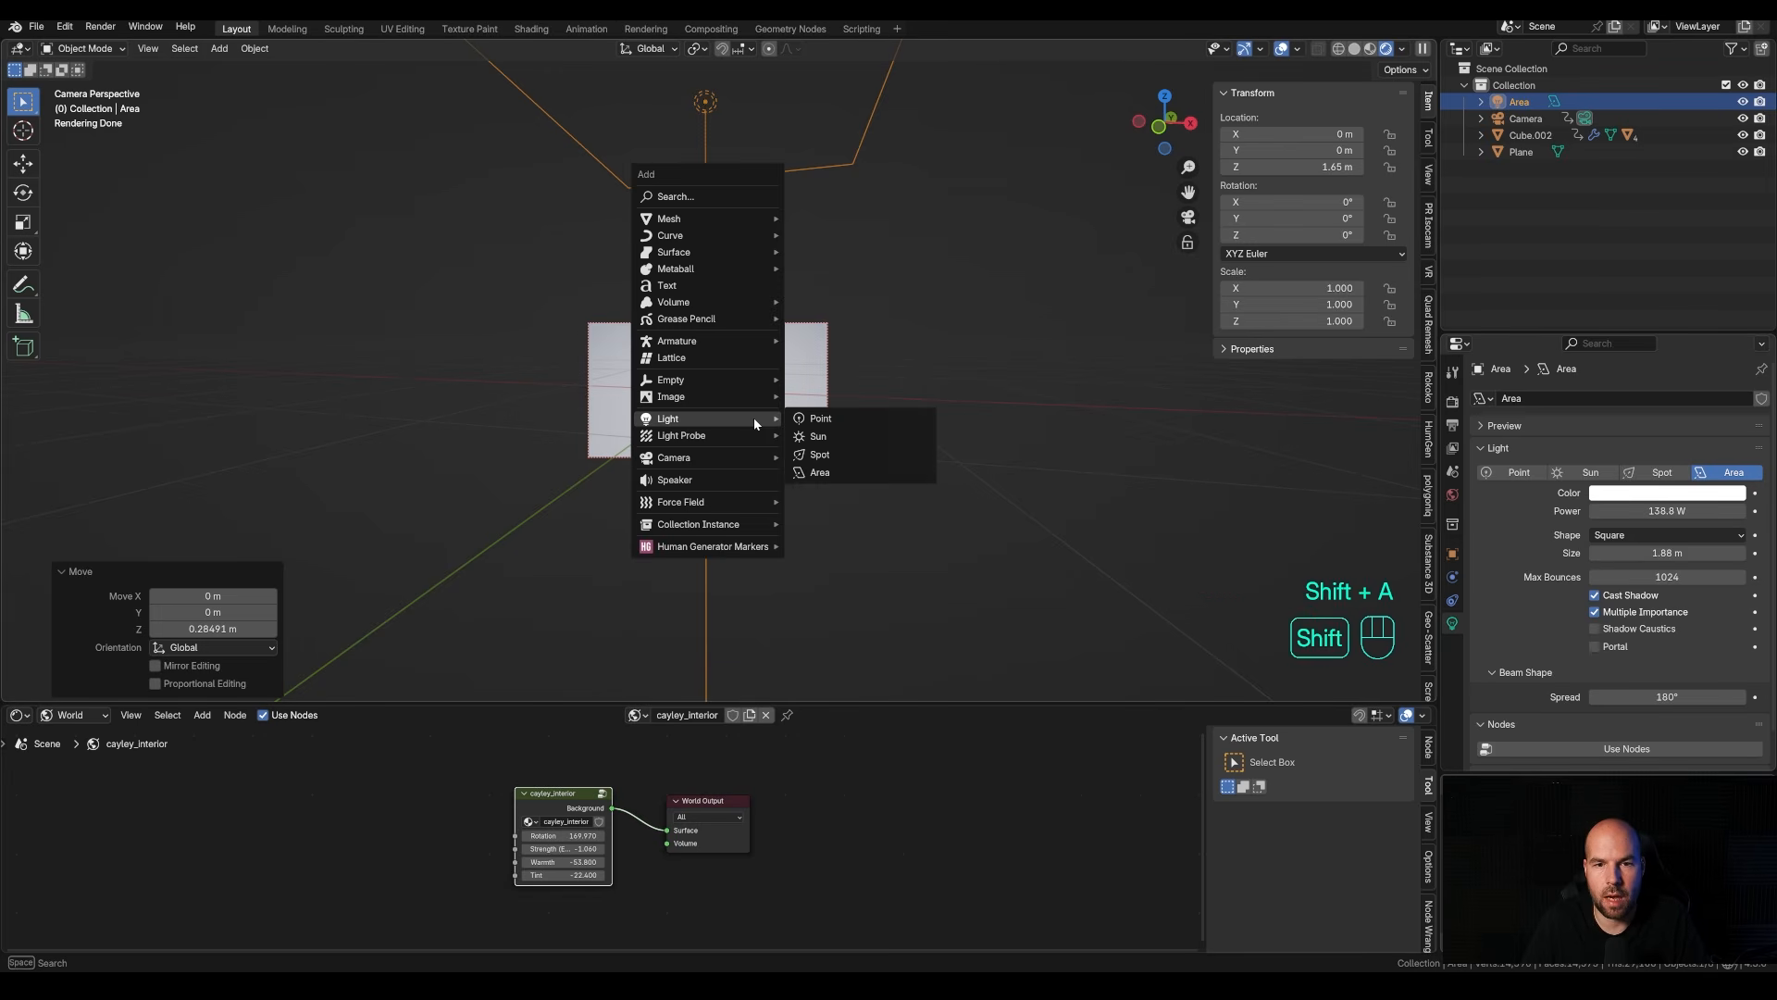
click(830, 454)
key(g)
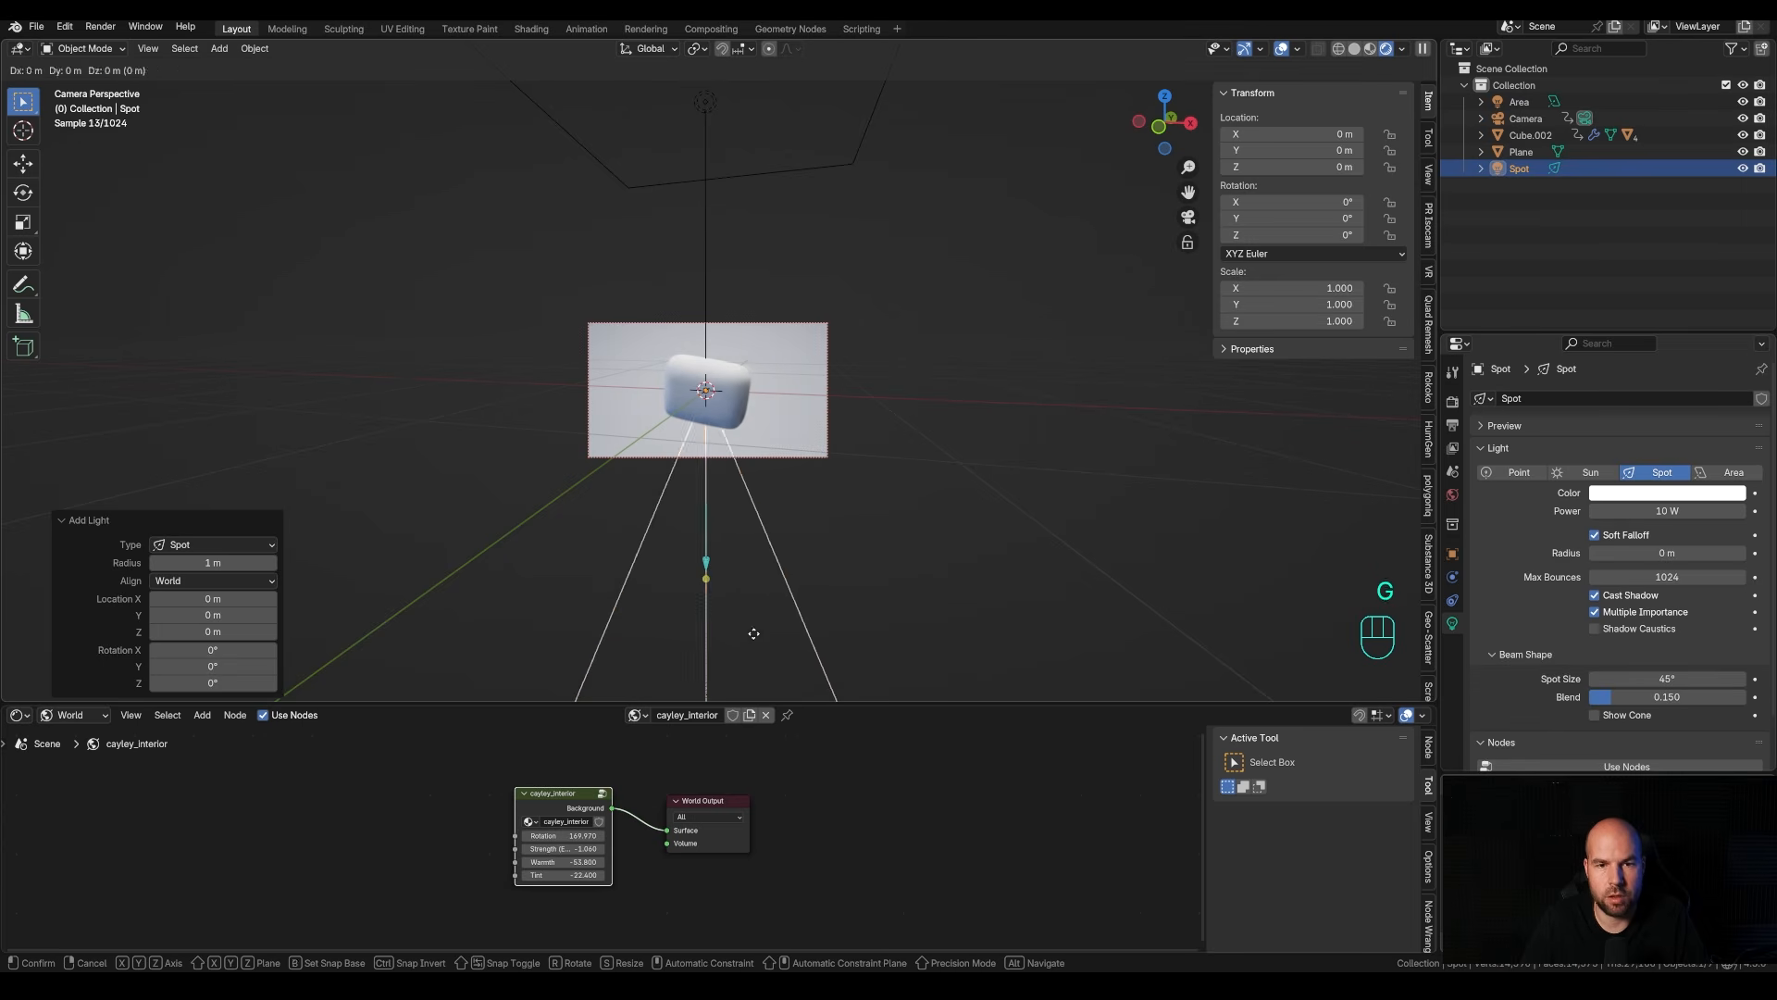
key(z)
click(745, 195)
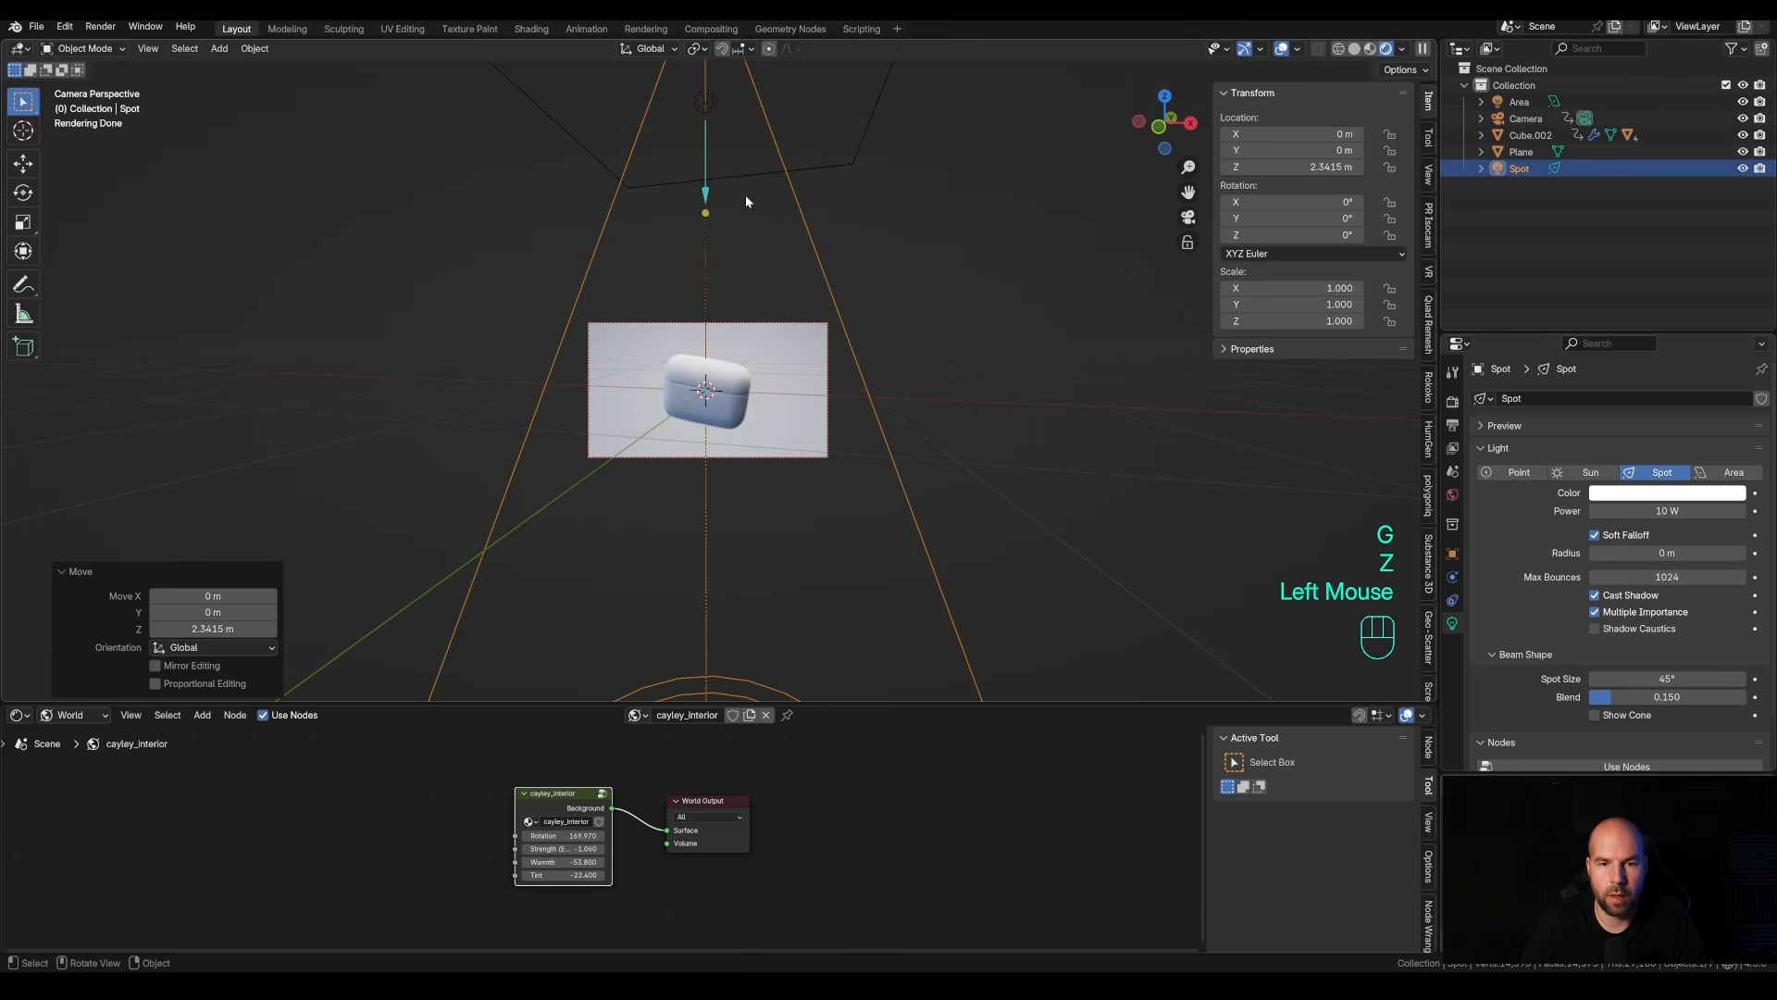
Set the pivot point to the 3D Cursor and trackball-rotate the spot light to the case's side, about X 2.29 m, Z 0.39 m.
key(period)
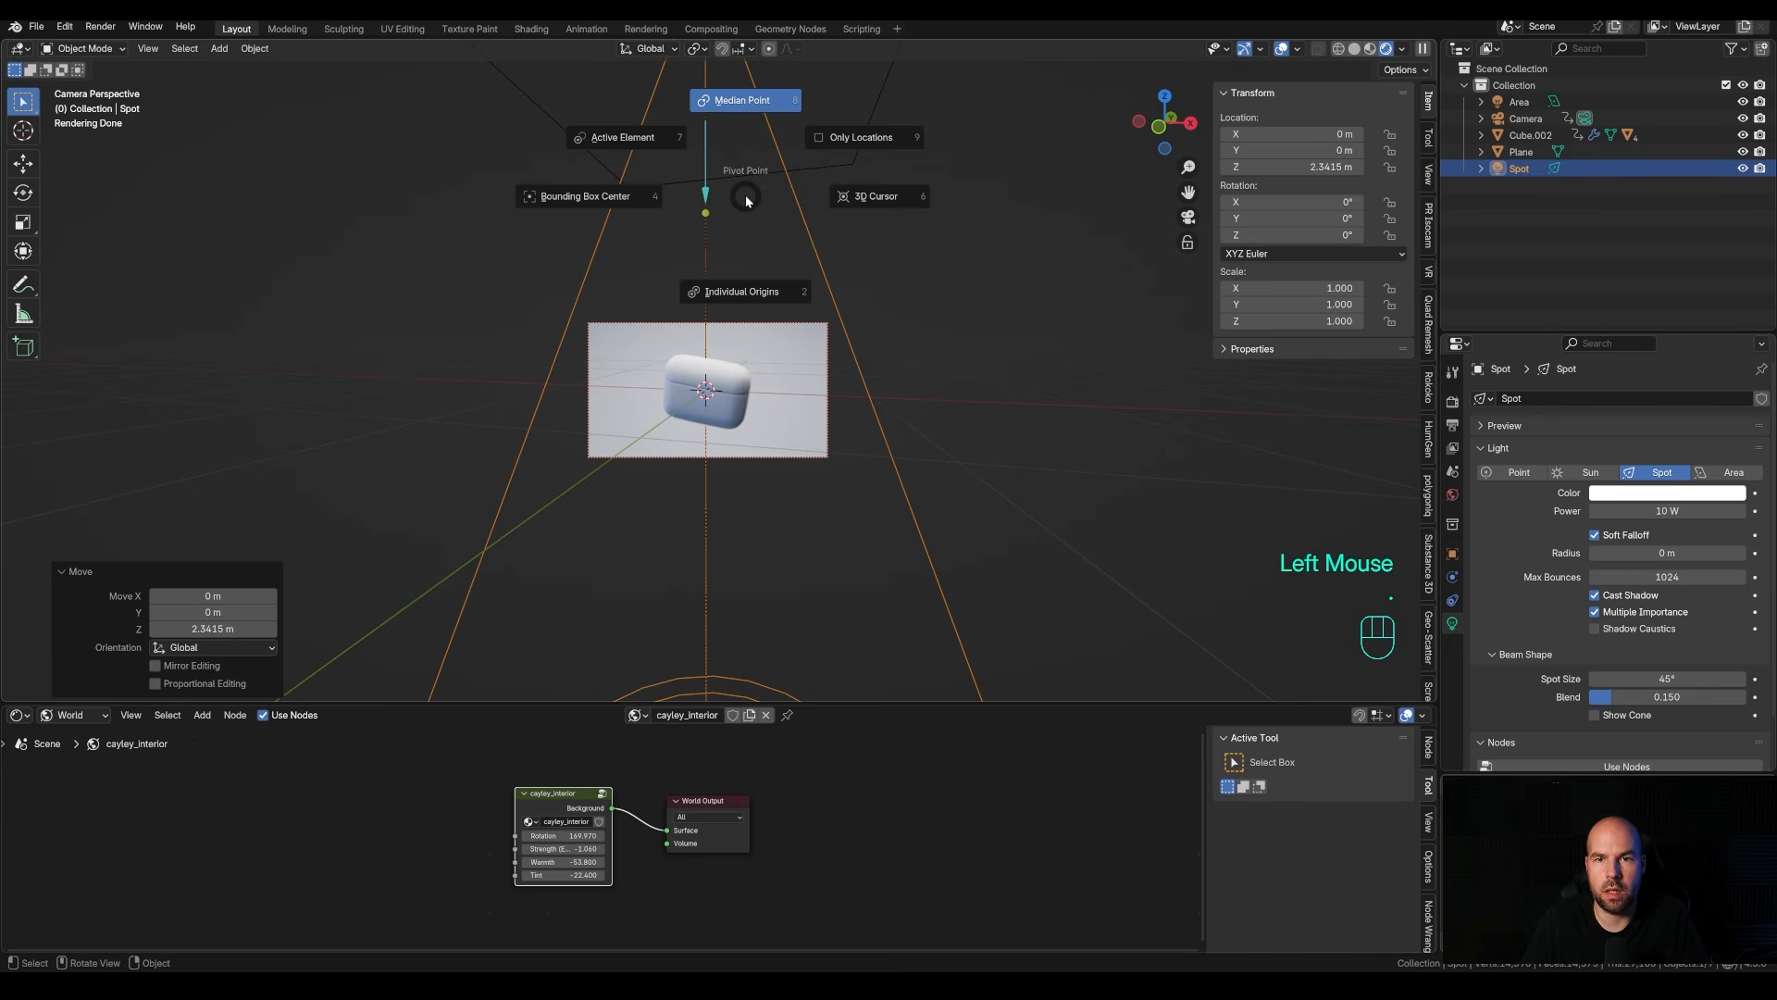
click(866, 196)
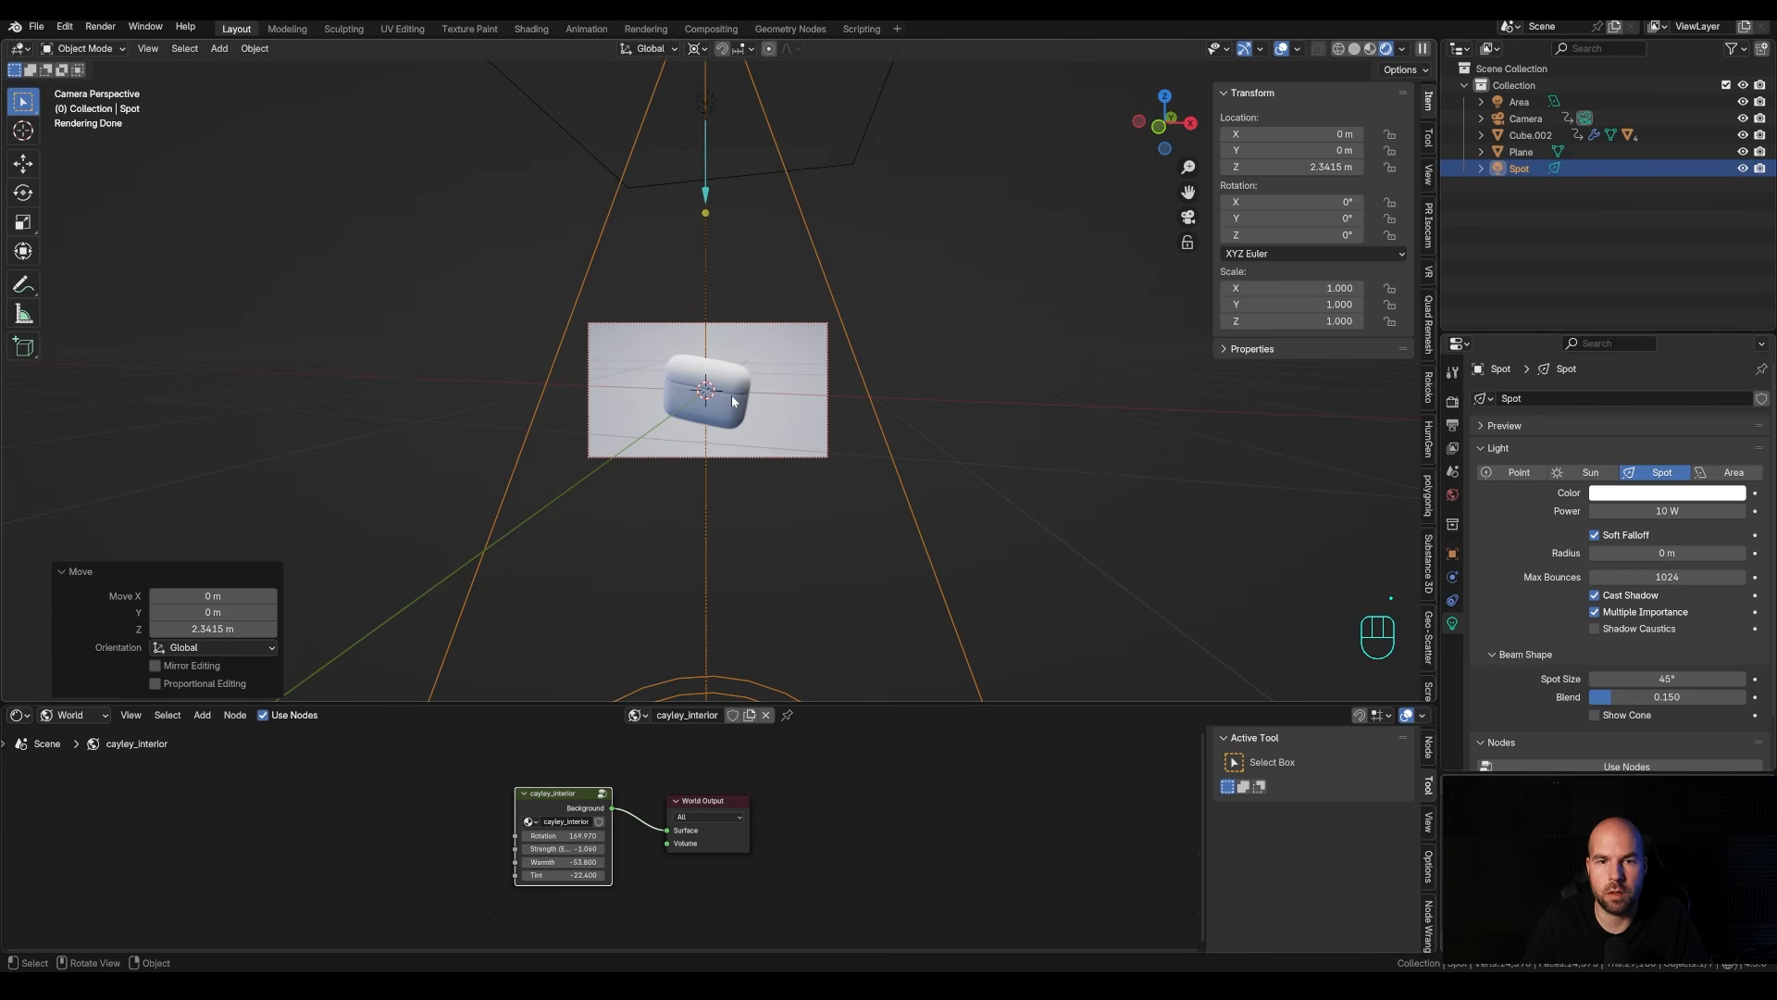
click(697, 49)
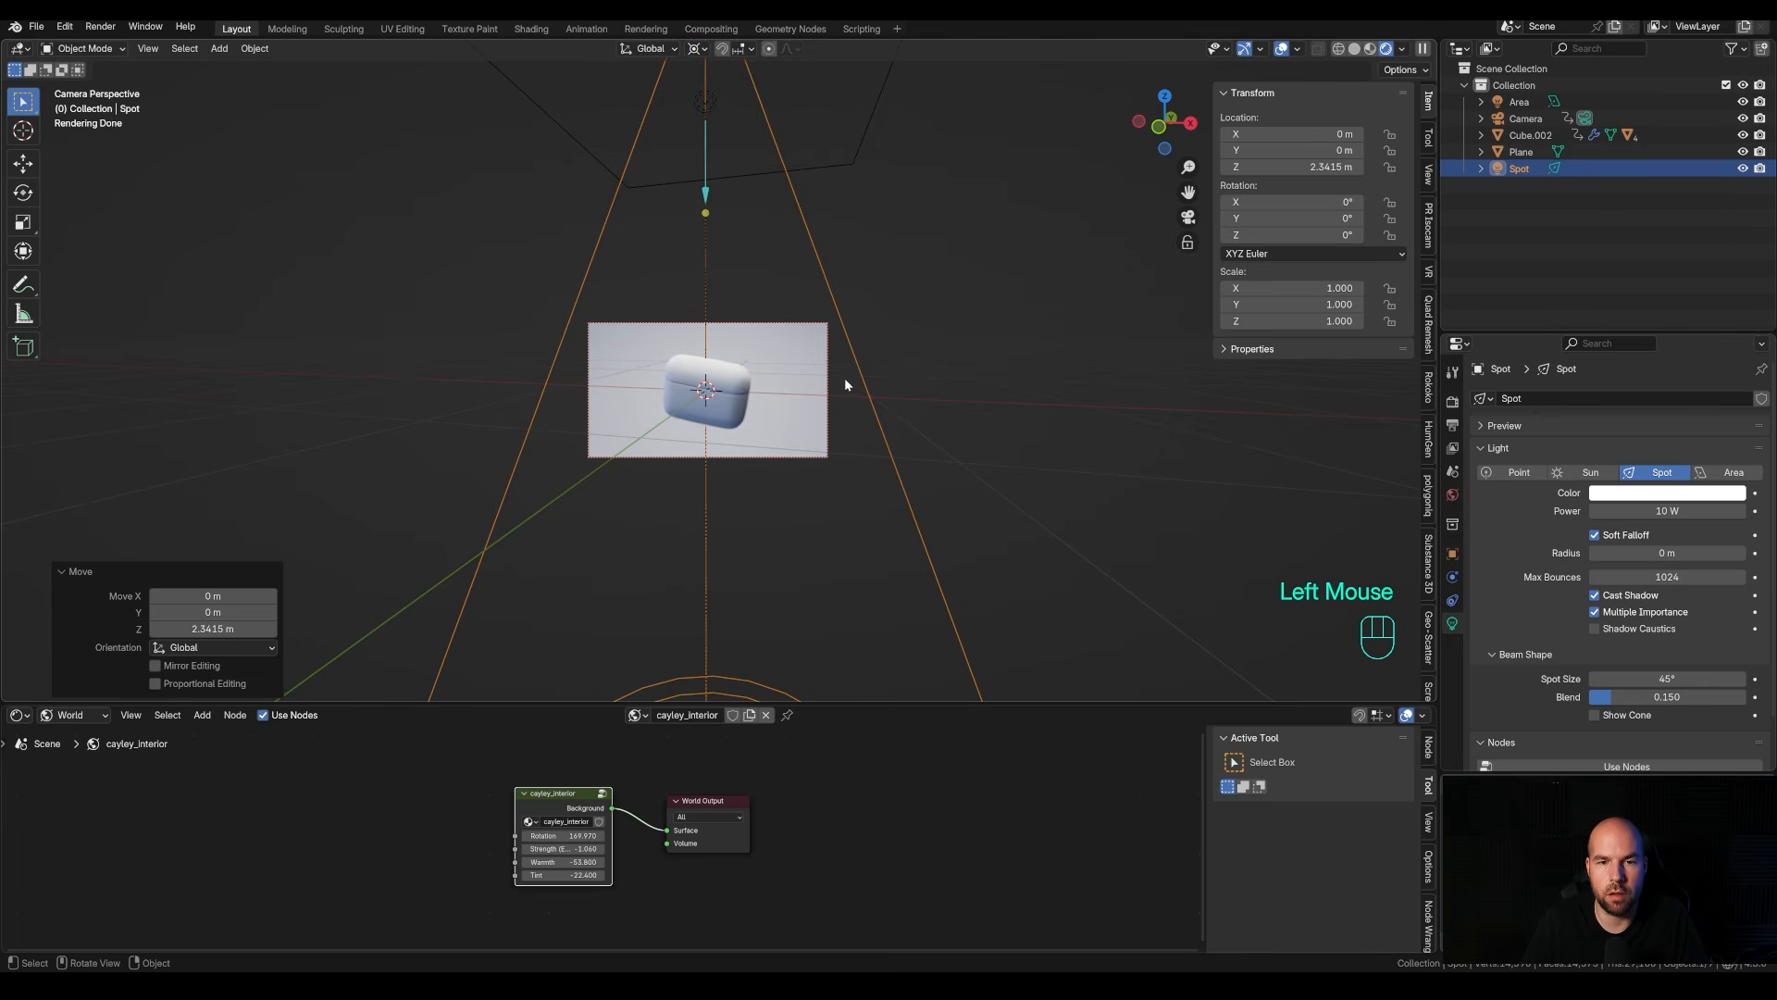
key(r)
key(r)
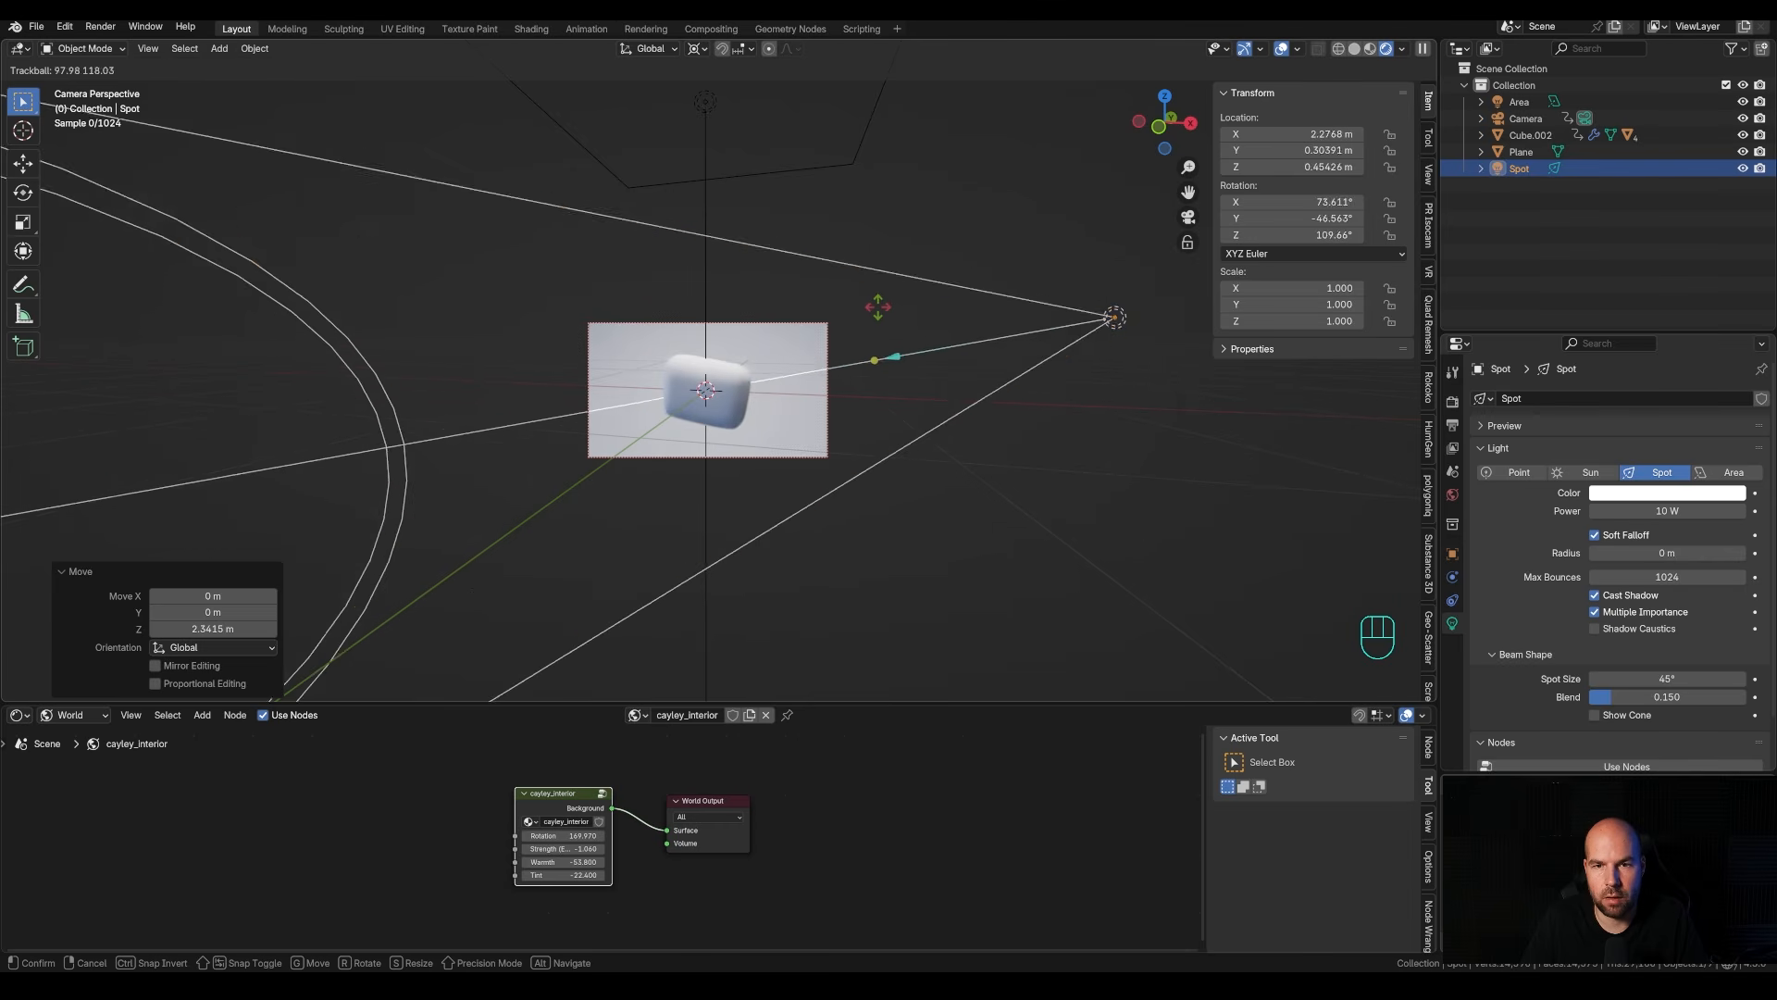
click(879, 305)
Try a power of 1500 W for the spot light, and reduce it to 500 W.
click(1666, 511)
text(1500)
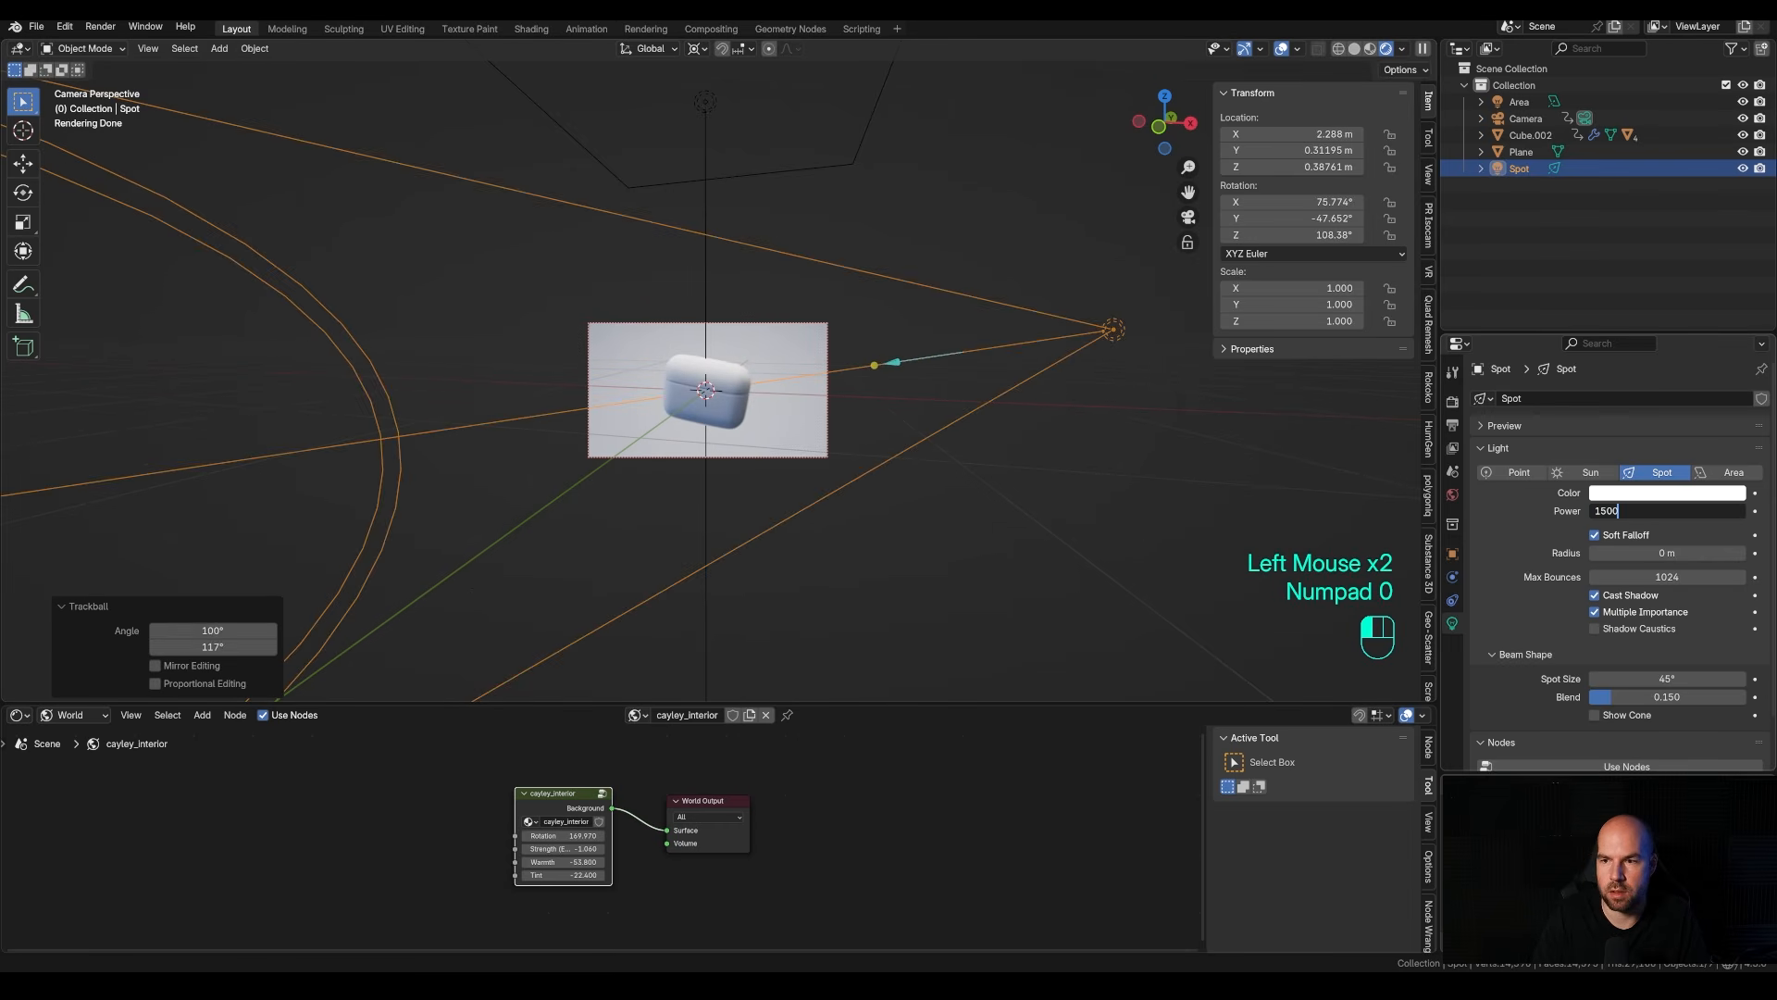
key(Return)
click(1666, 511)
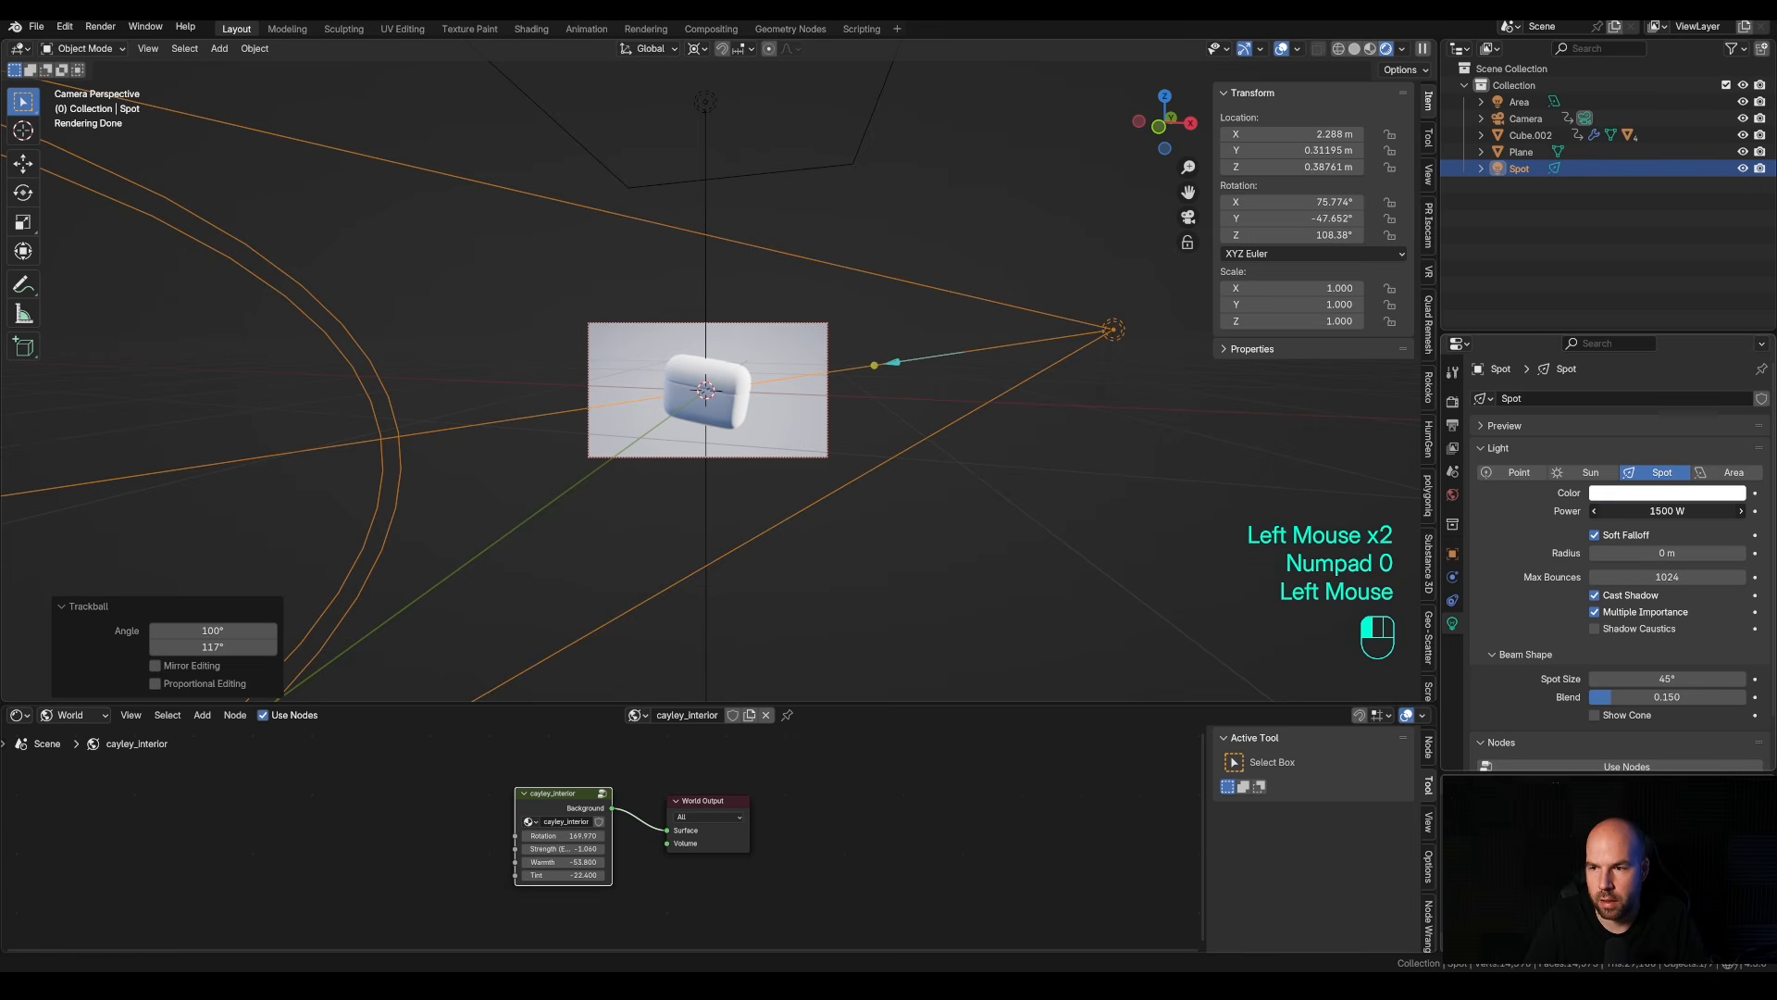
text(500)
key(Return)
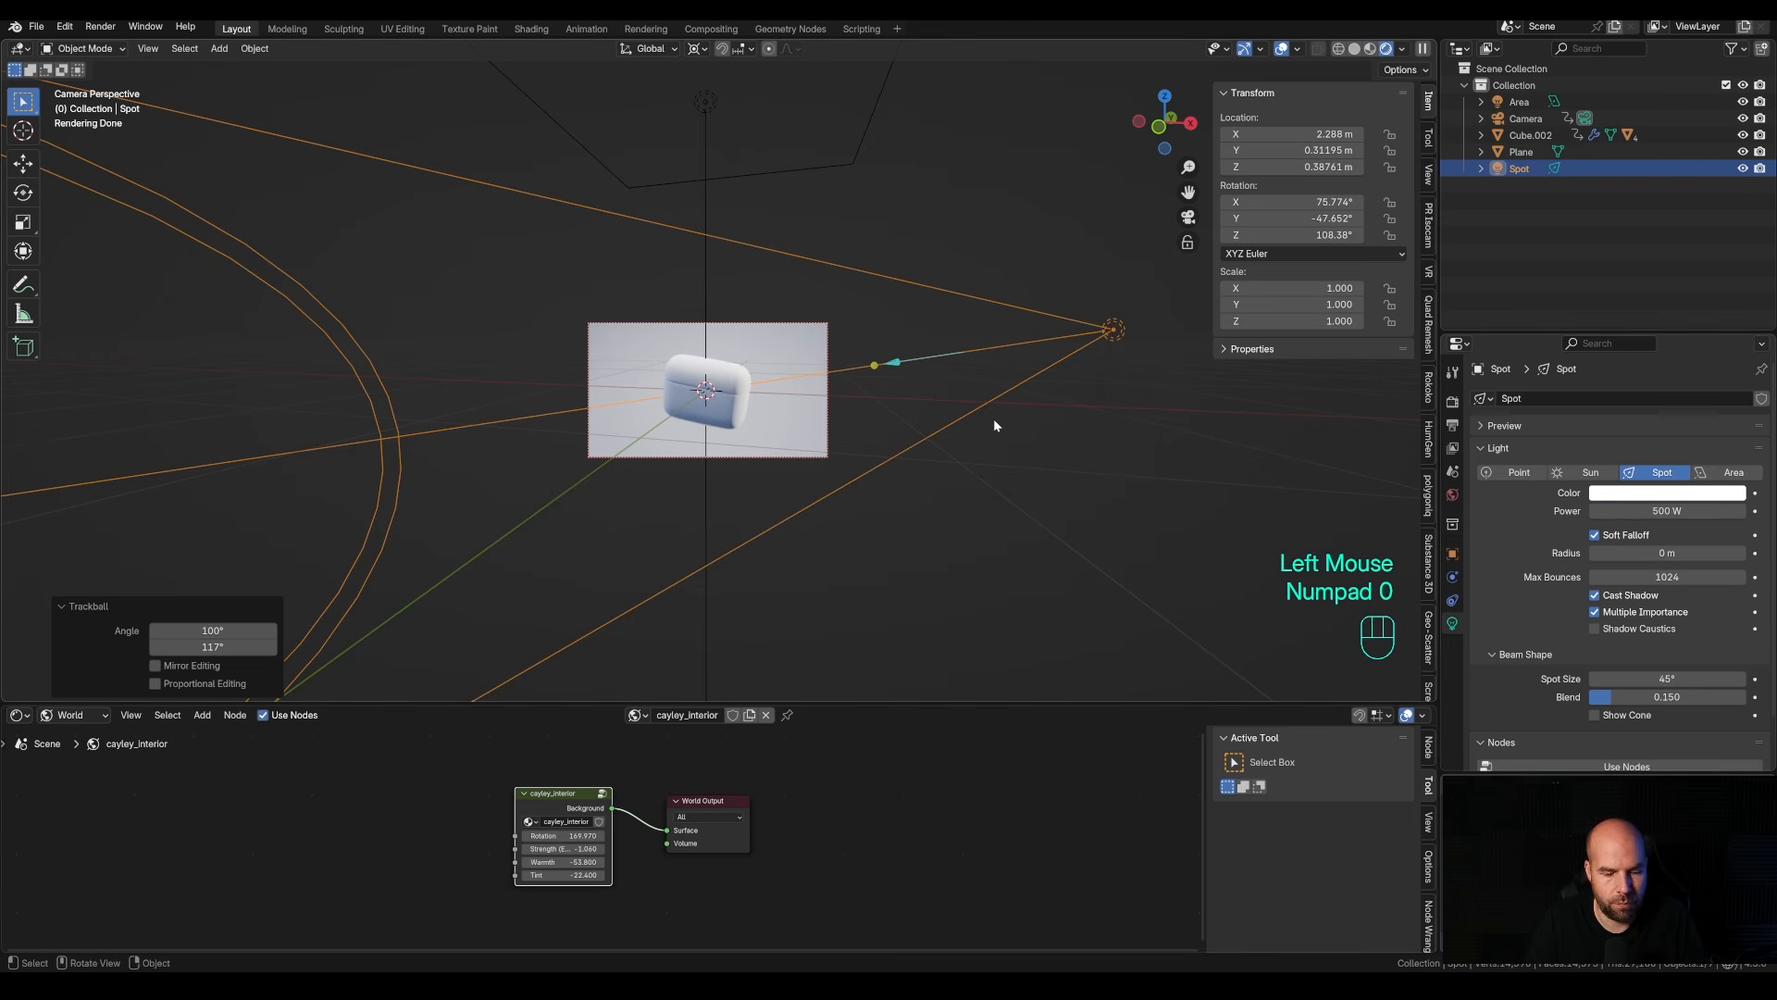
Trackball-rotate the spot light around the 3D cursor to below the case, at about X 0.98 m, Y 0.40 m, Z -2.09 m.
key(r)
key(r)
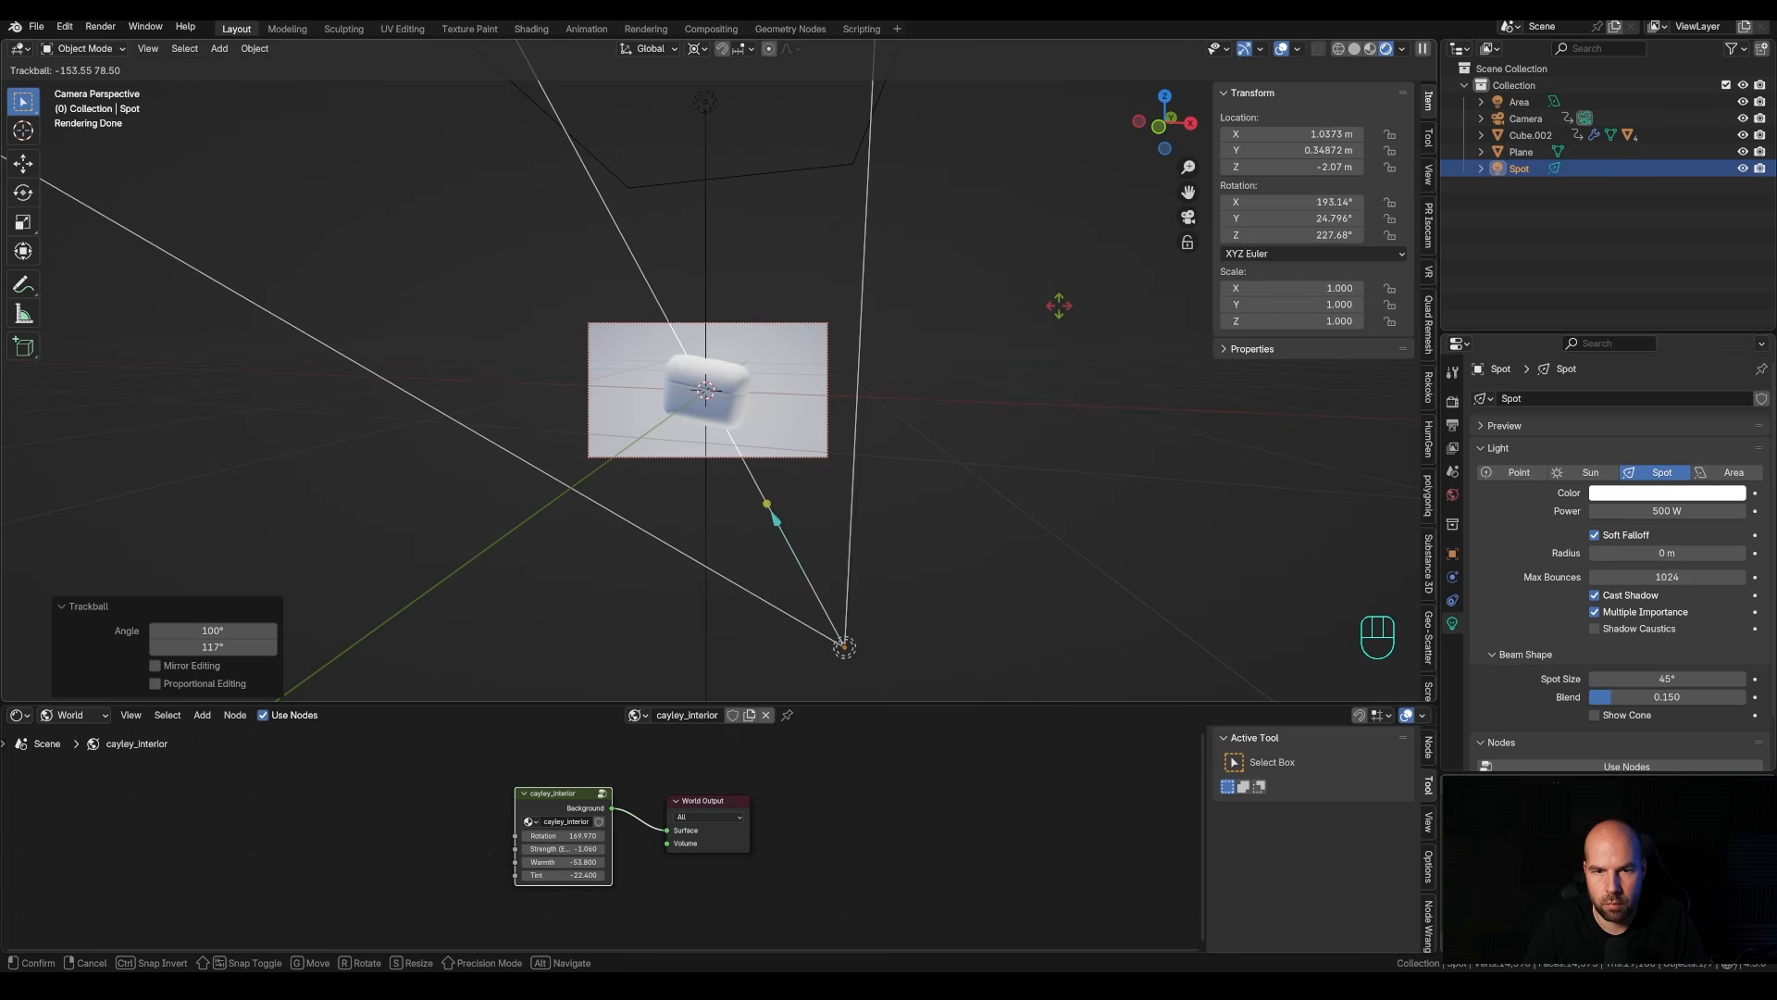
click(757, 385)
scroll(757, 385, up, 3)
scroll(758, 385, down, 1)
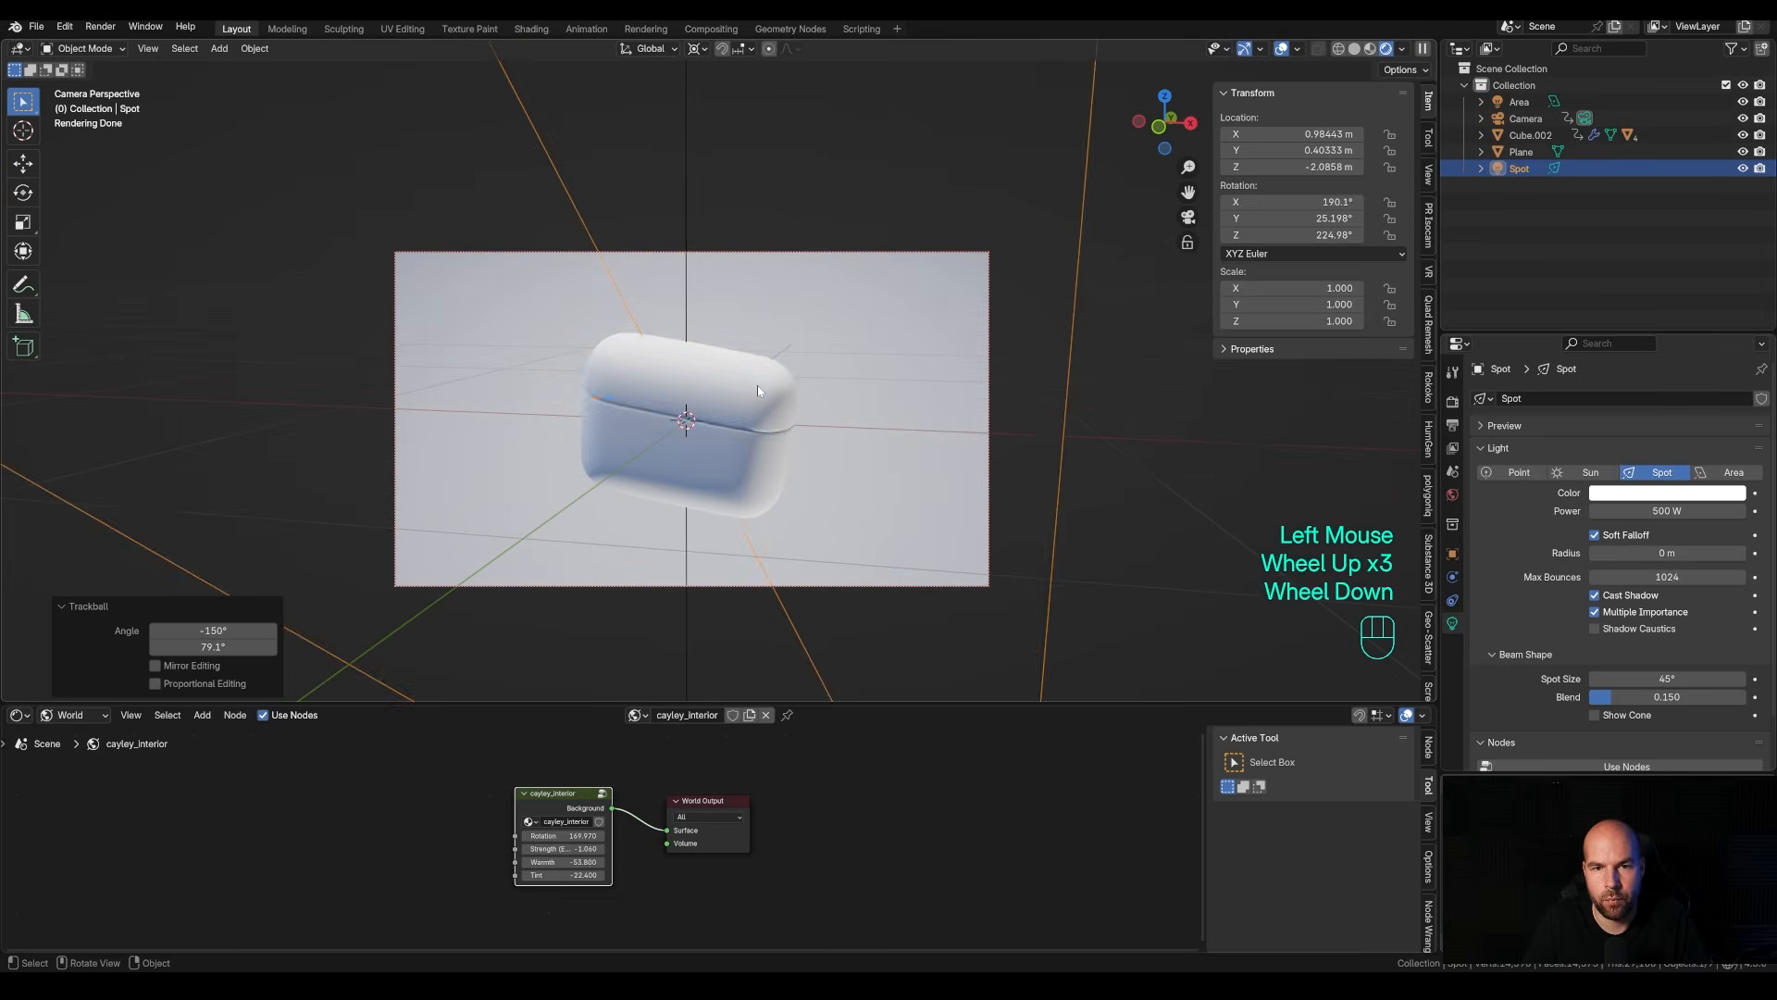
Create a new material named White on the case lid and lower its roughness to about 0.031.
click(757, 386)
scroll(757, 385, up, 1)
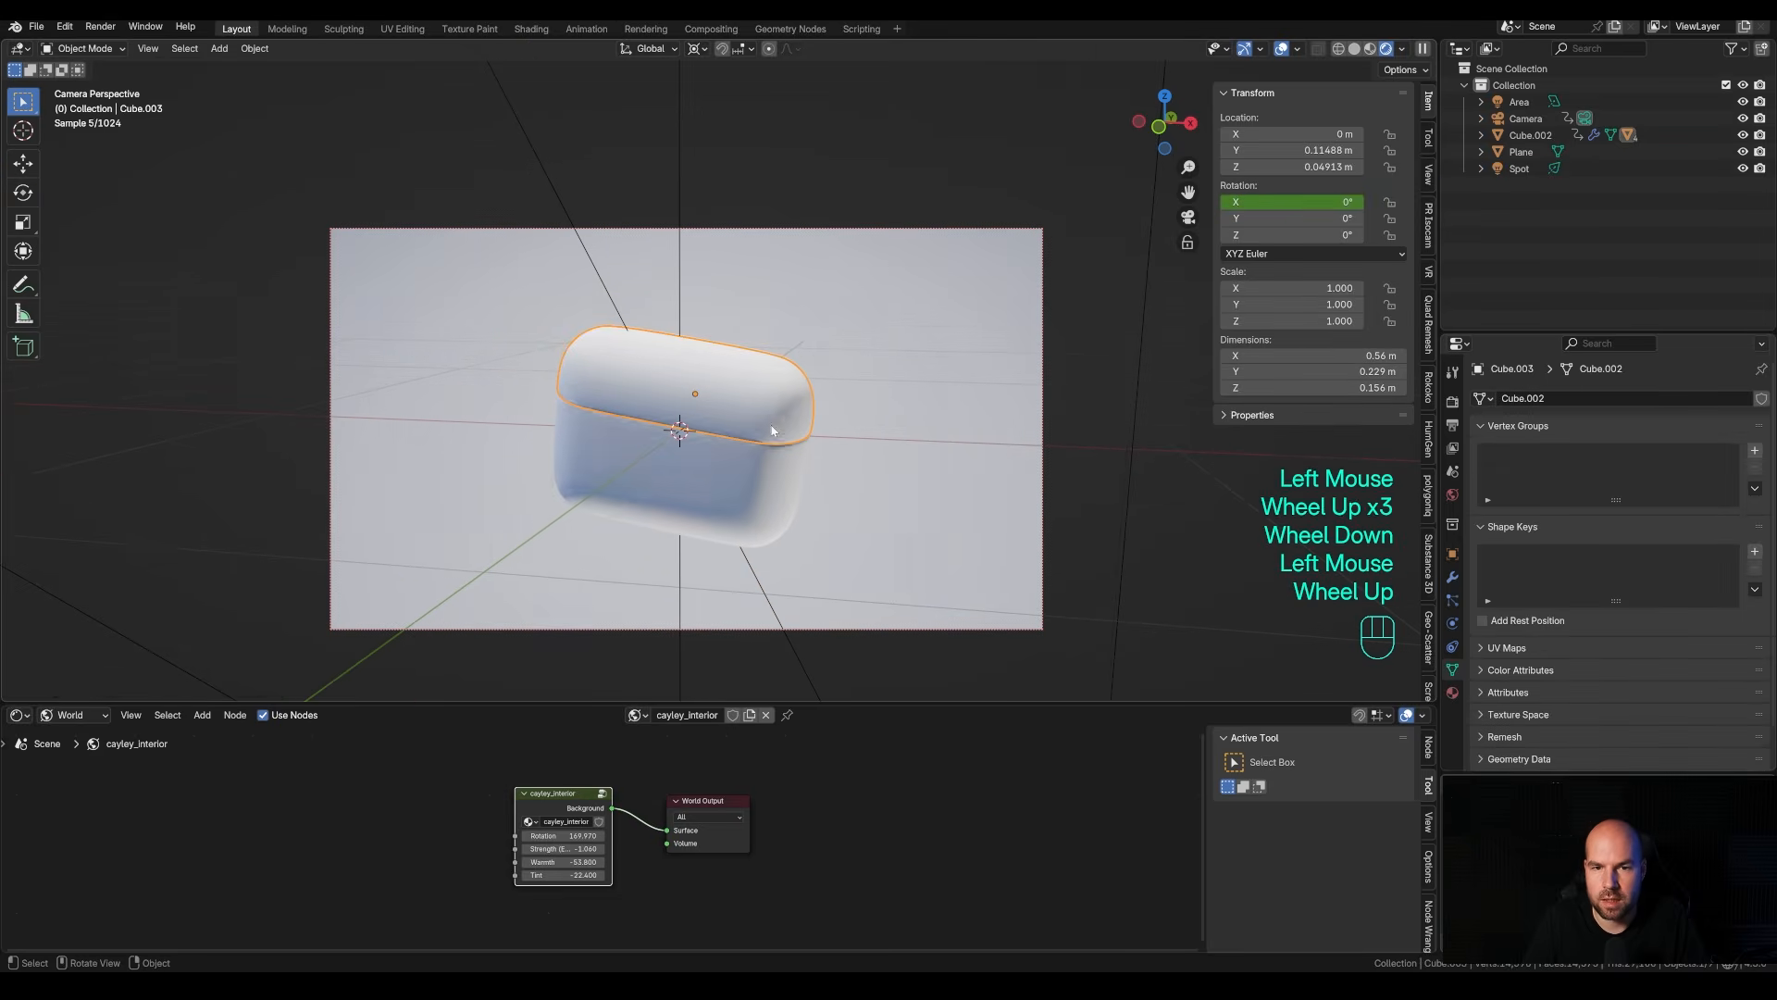
click(1452, 697)
click(1527, 466)
click(1527, 406)
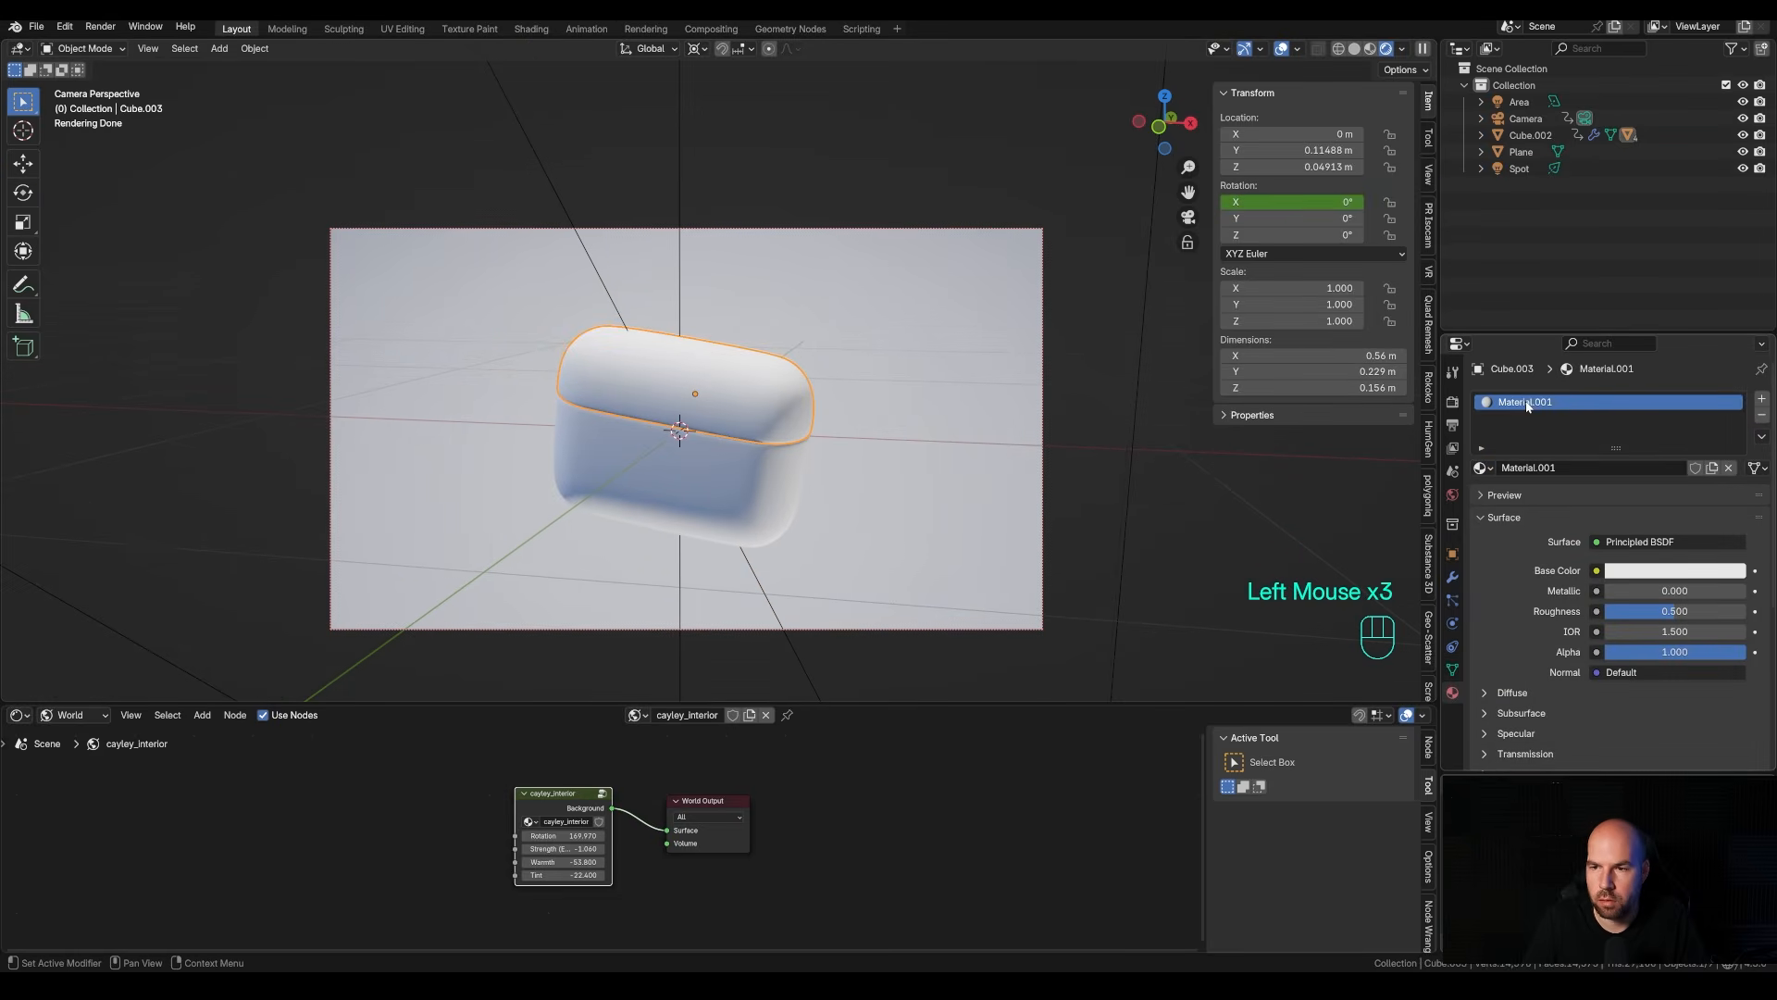
double_click(1527, 404)
text(White)
key(Return)
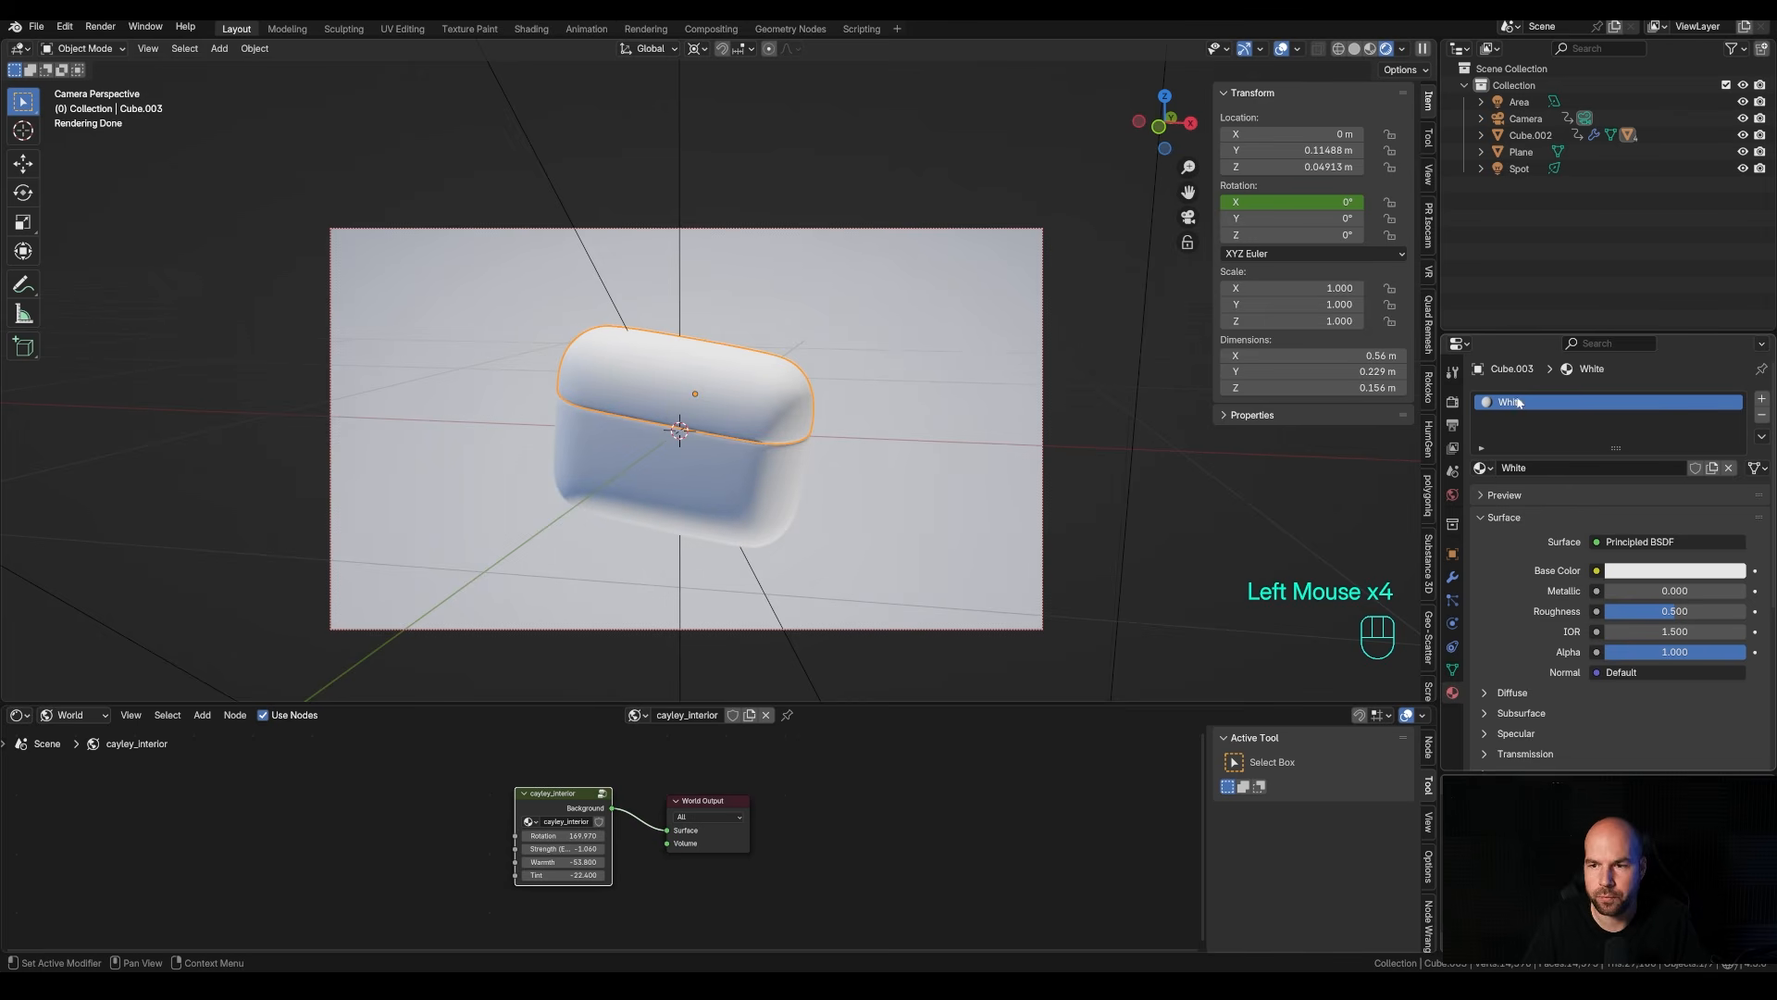
drag(1671, 611, 1609, 611)
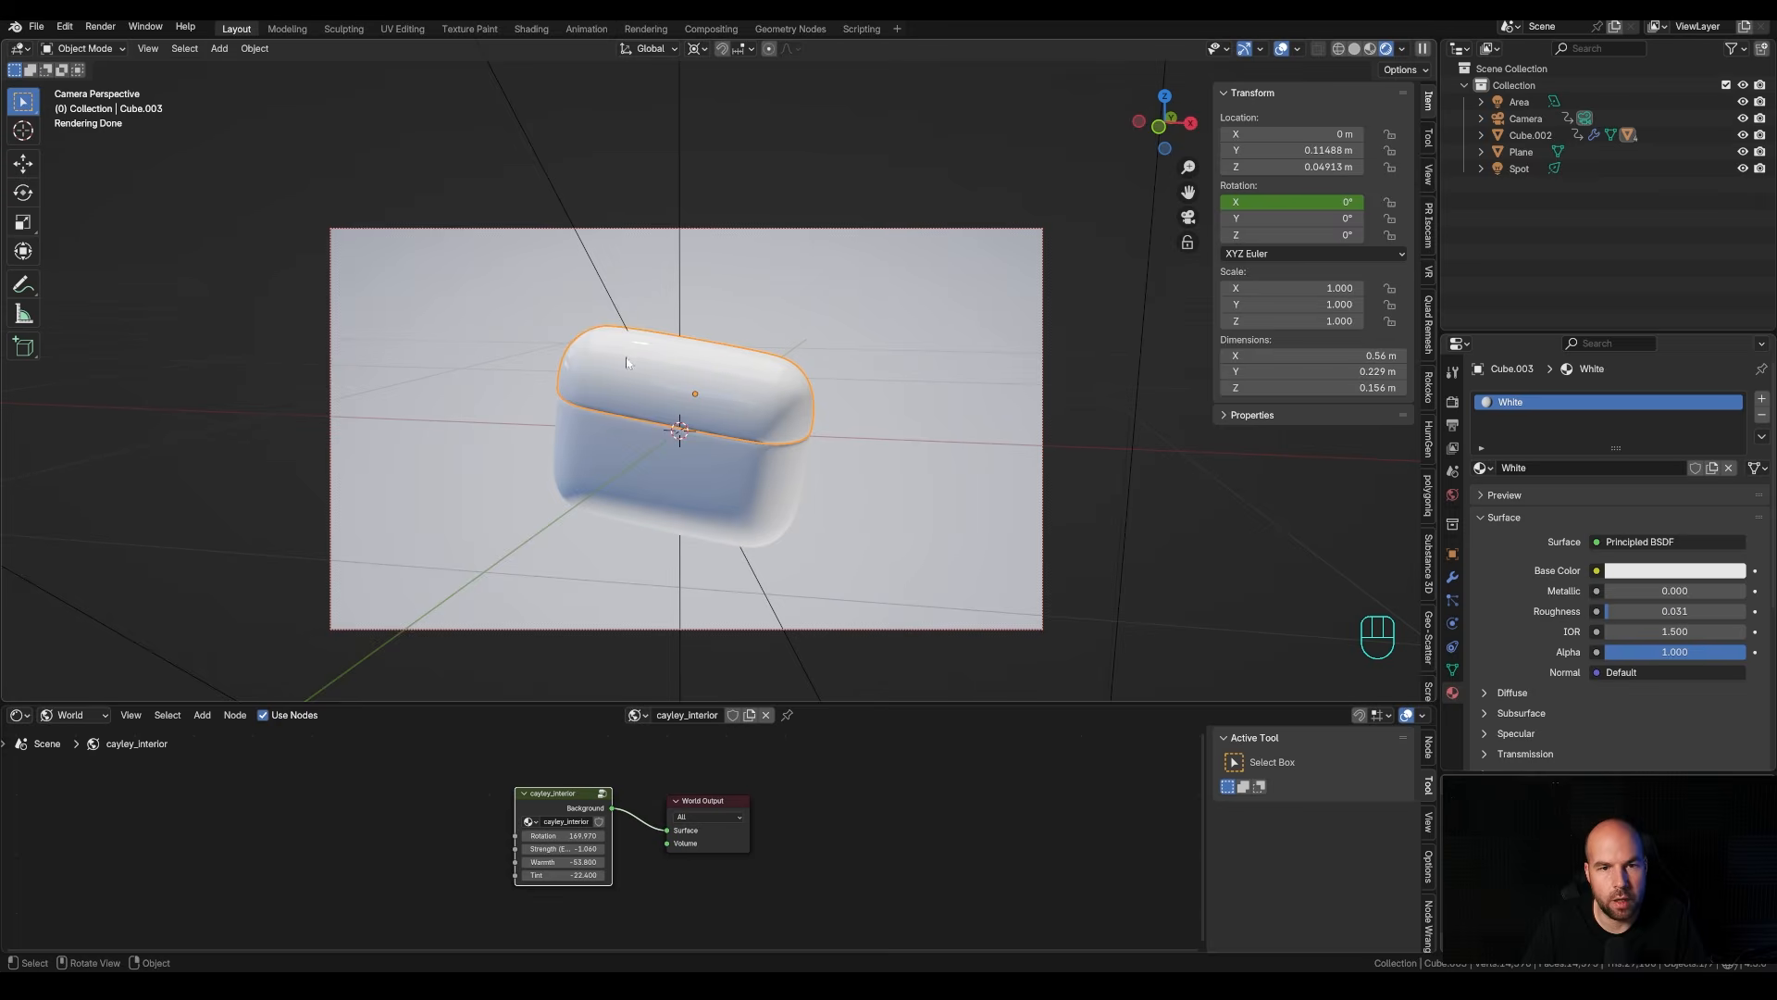
Assign the existing White material to the lower body of the earbuds case.
scroll(626, 362, up, 2)
scroll(684, 396, down, 2)
click(707, 464)
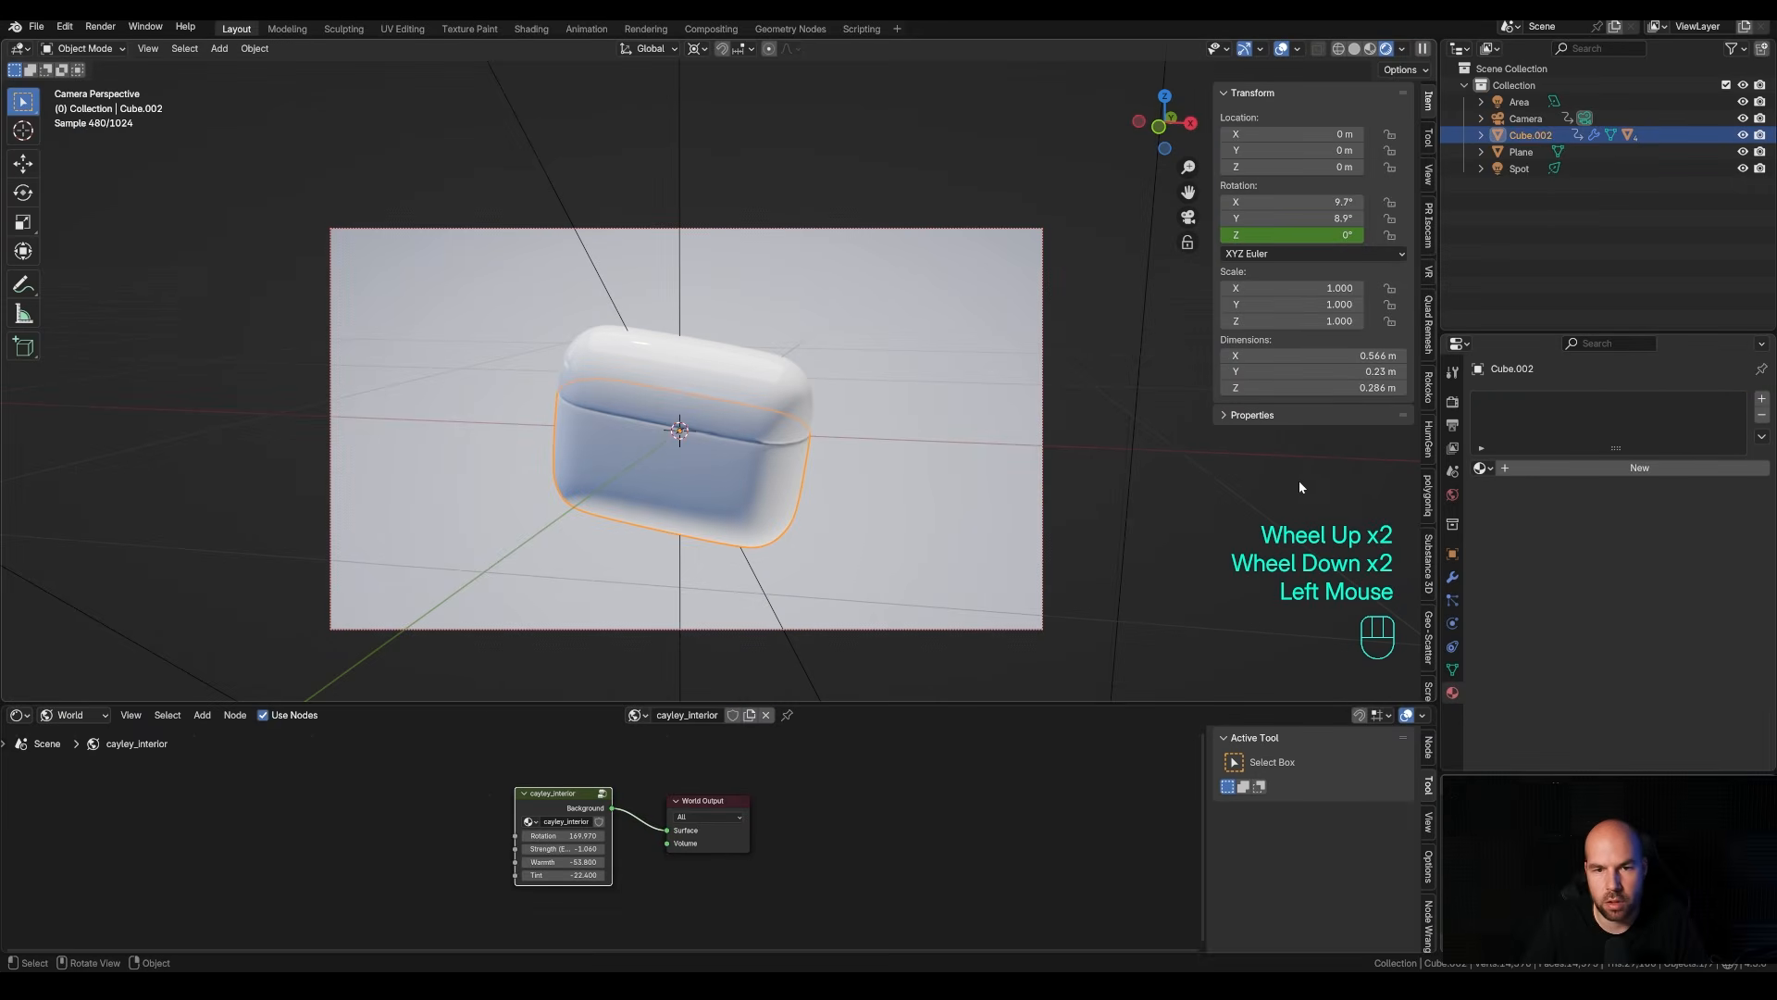
click(1481, 468)
click(1250, 501)
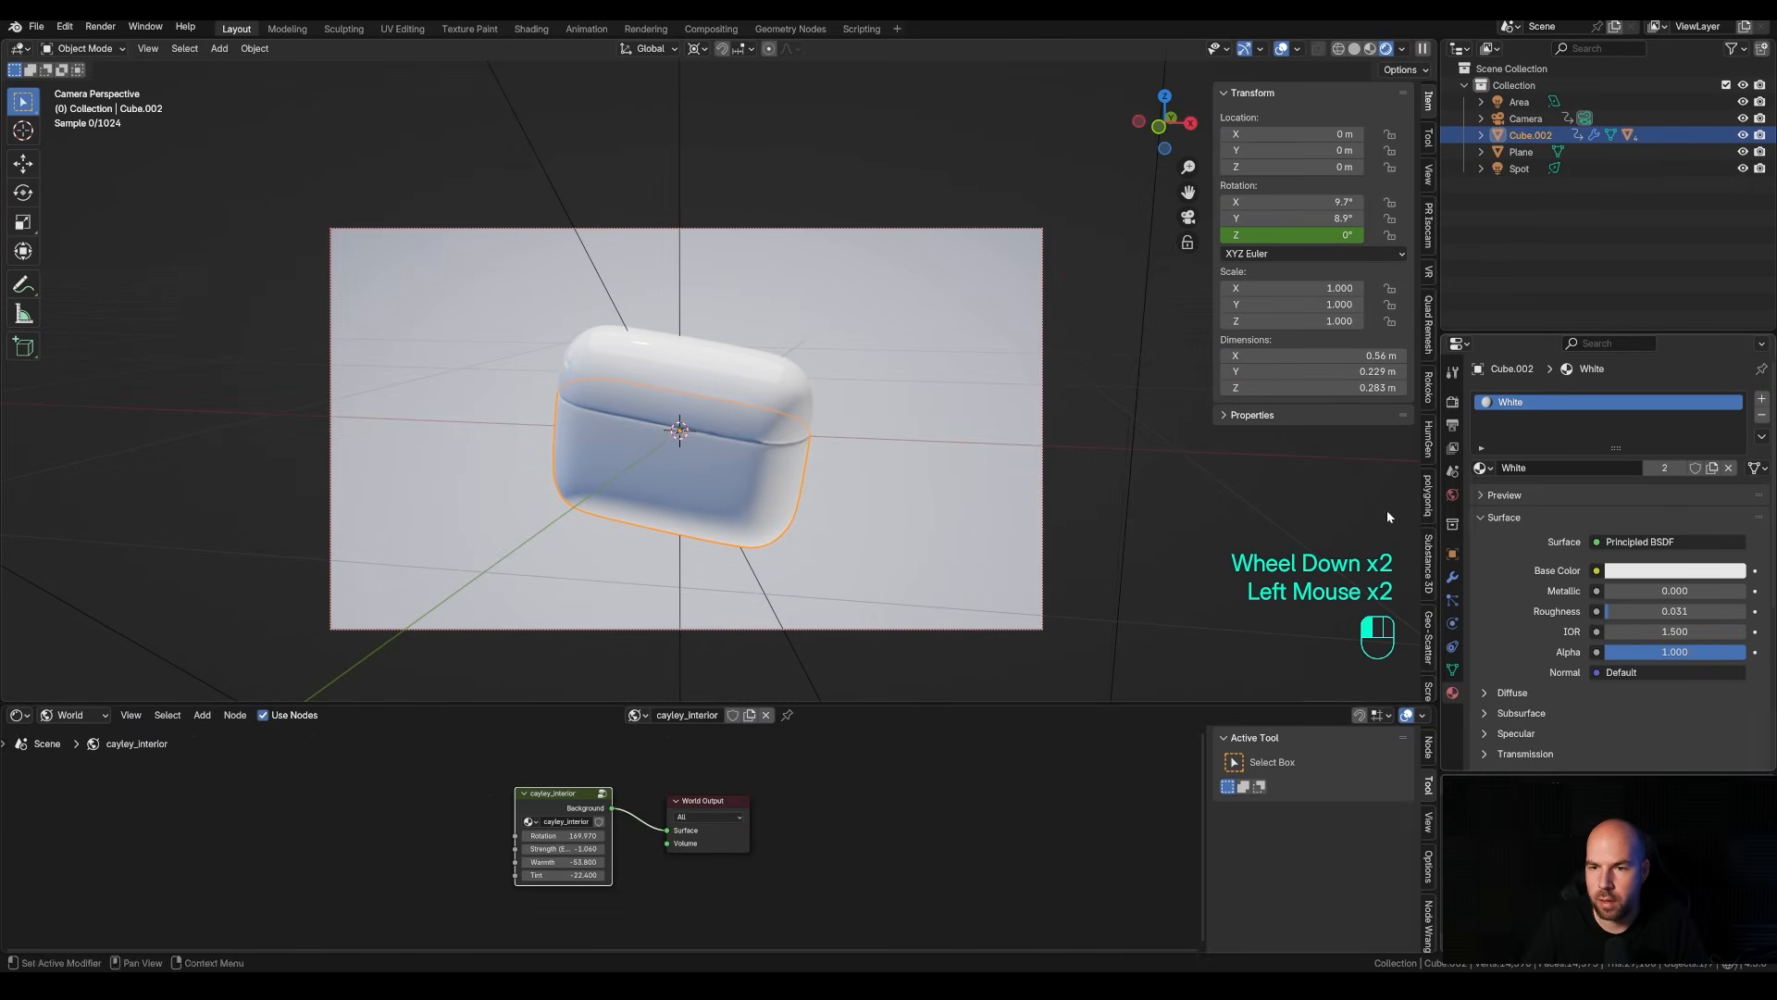
Create a new material named Metal on the hinge cylinder at the back of the case.
middle_drag(932, 423, 731, 370)
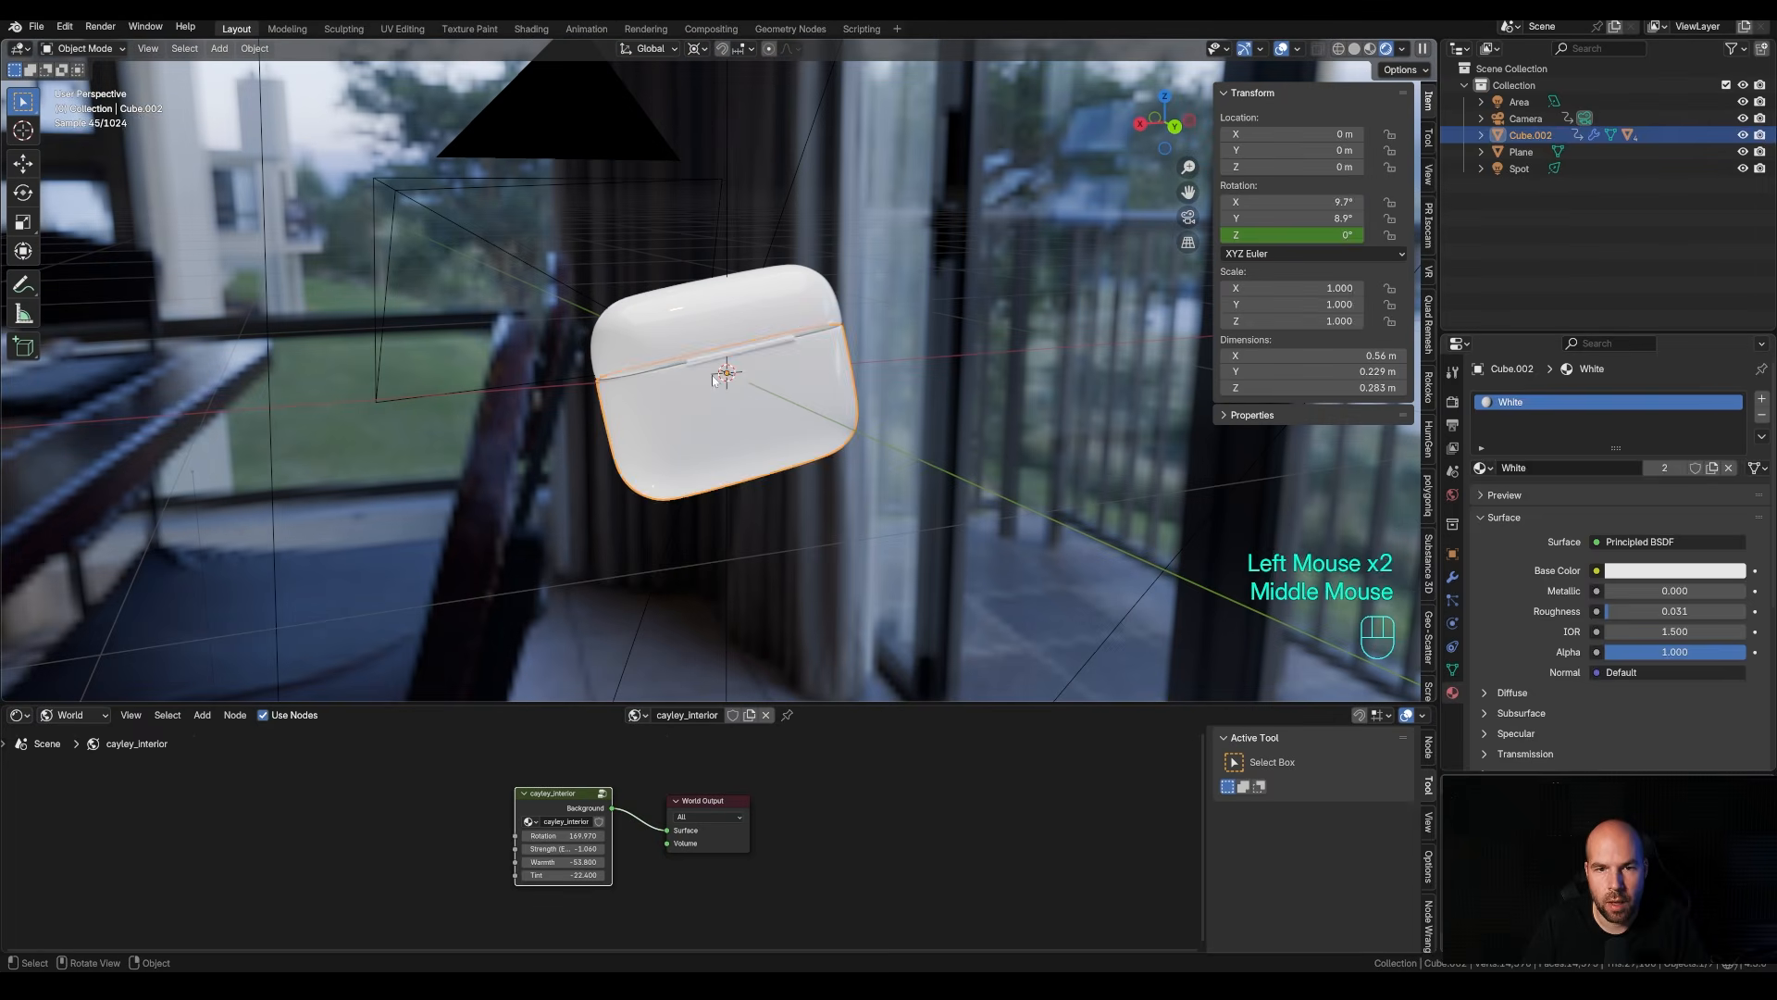
click(741, 350)
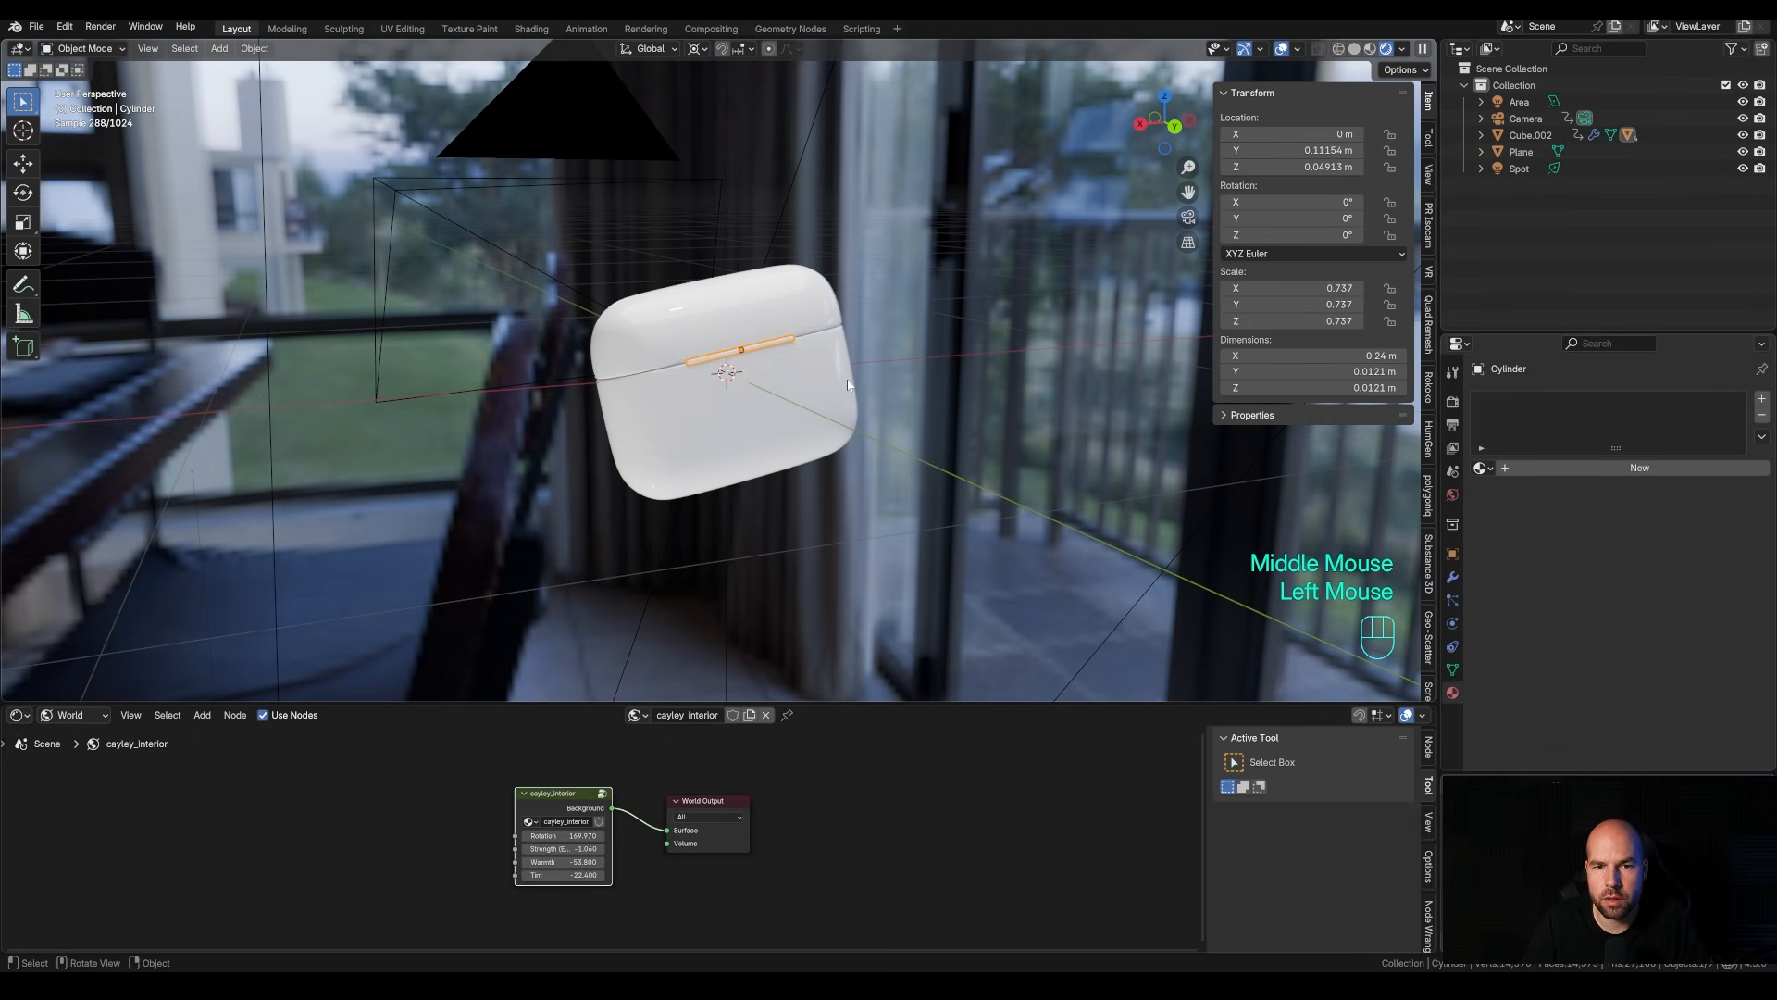
click(1537, 470)
click(1518, 404)
double_click(1518, 402)
text(Metal)
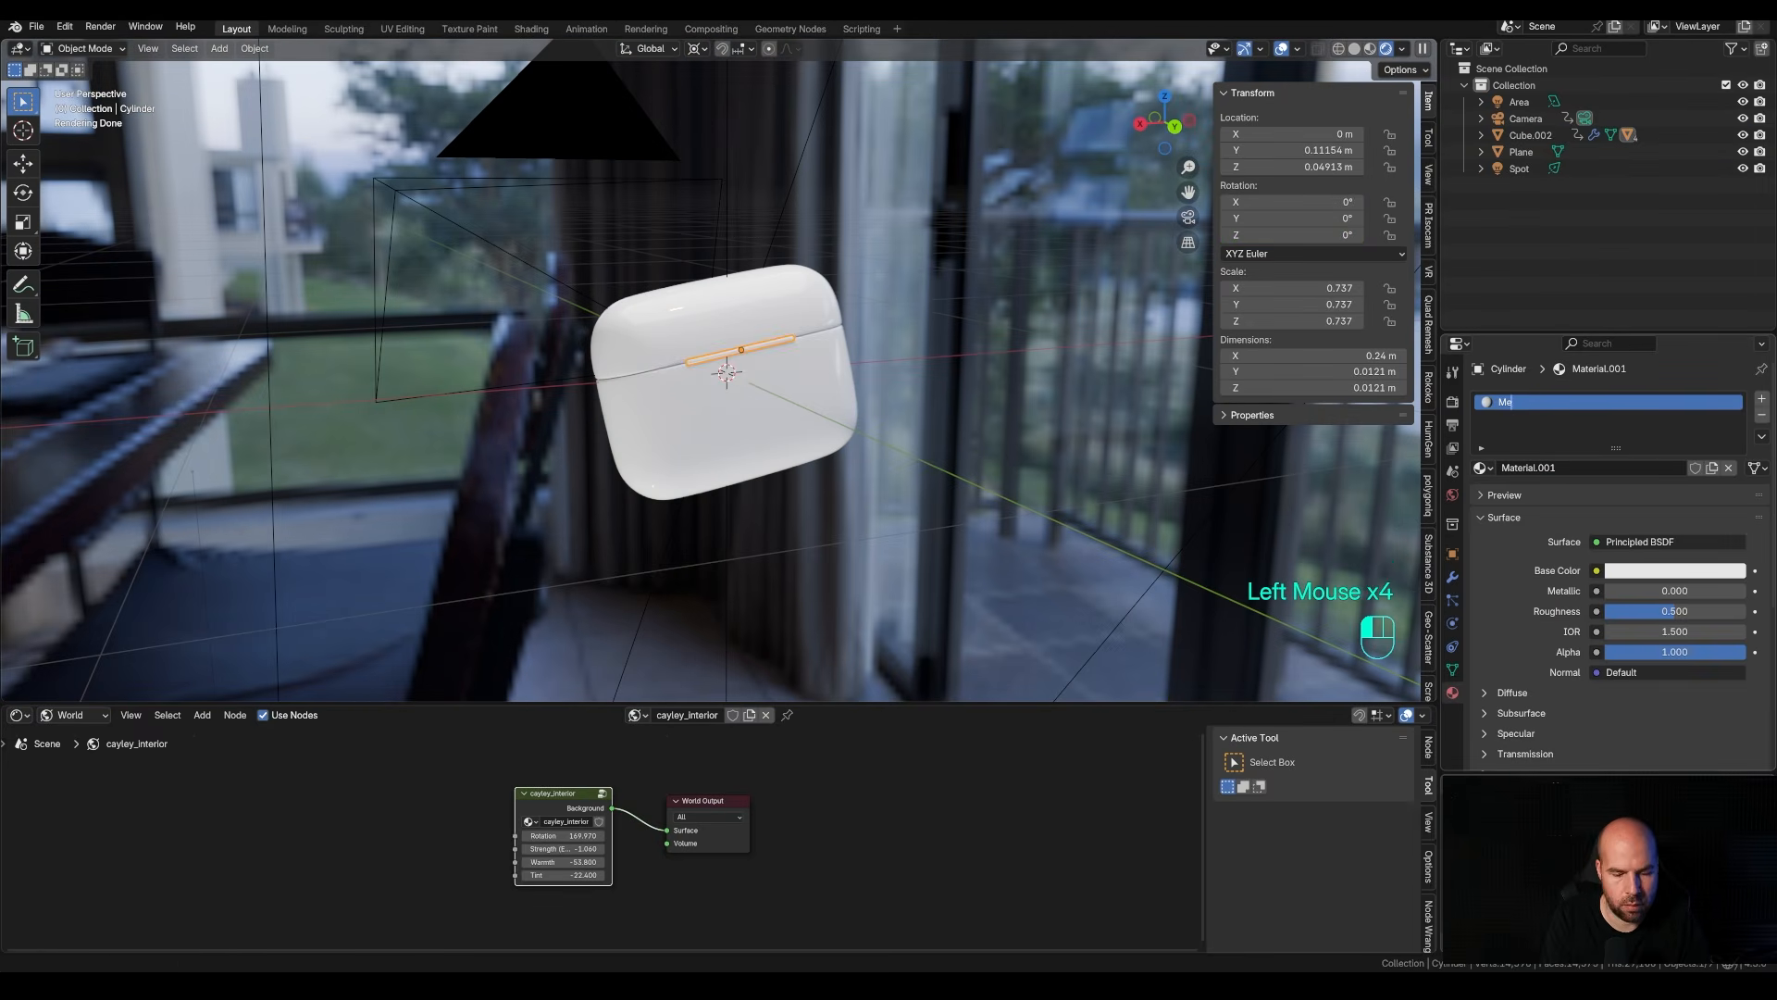
key(Return)
Set the Metal material to metallic 1.000 and roughness about 0.344, and darken its base color to light grey.
drag(1620, 594, 1652, 611)
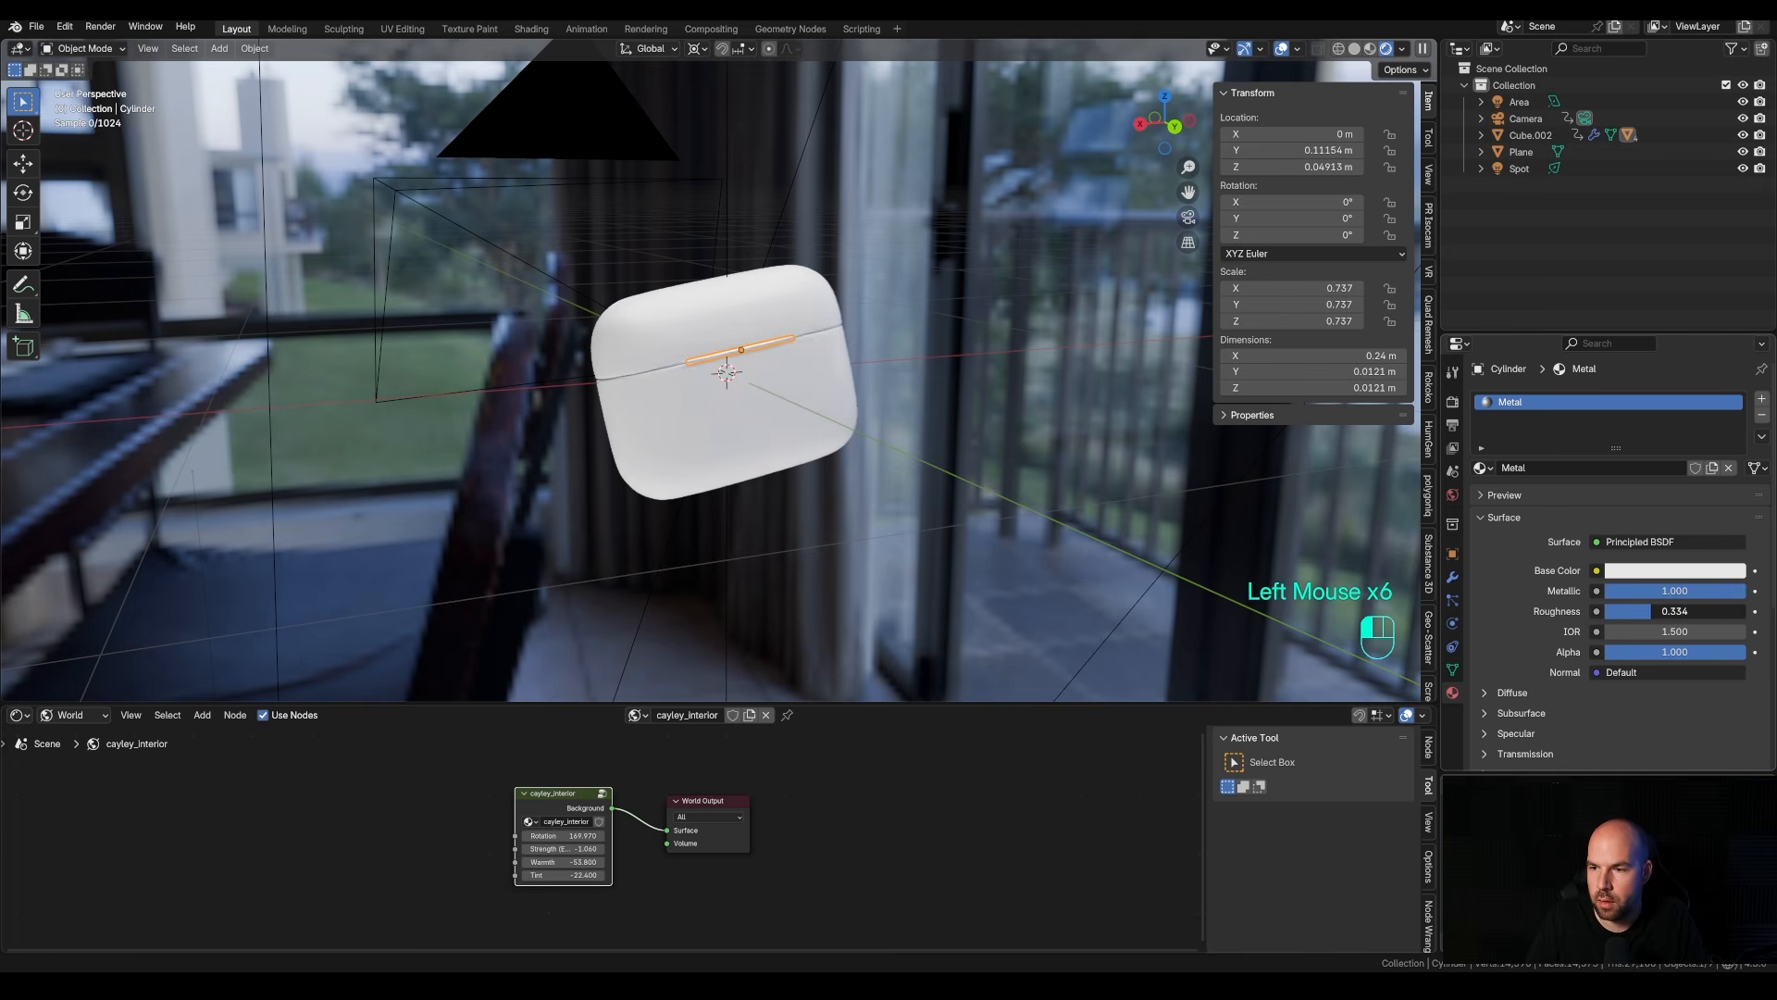
click(1676, 570)
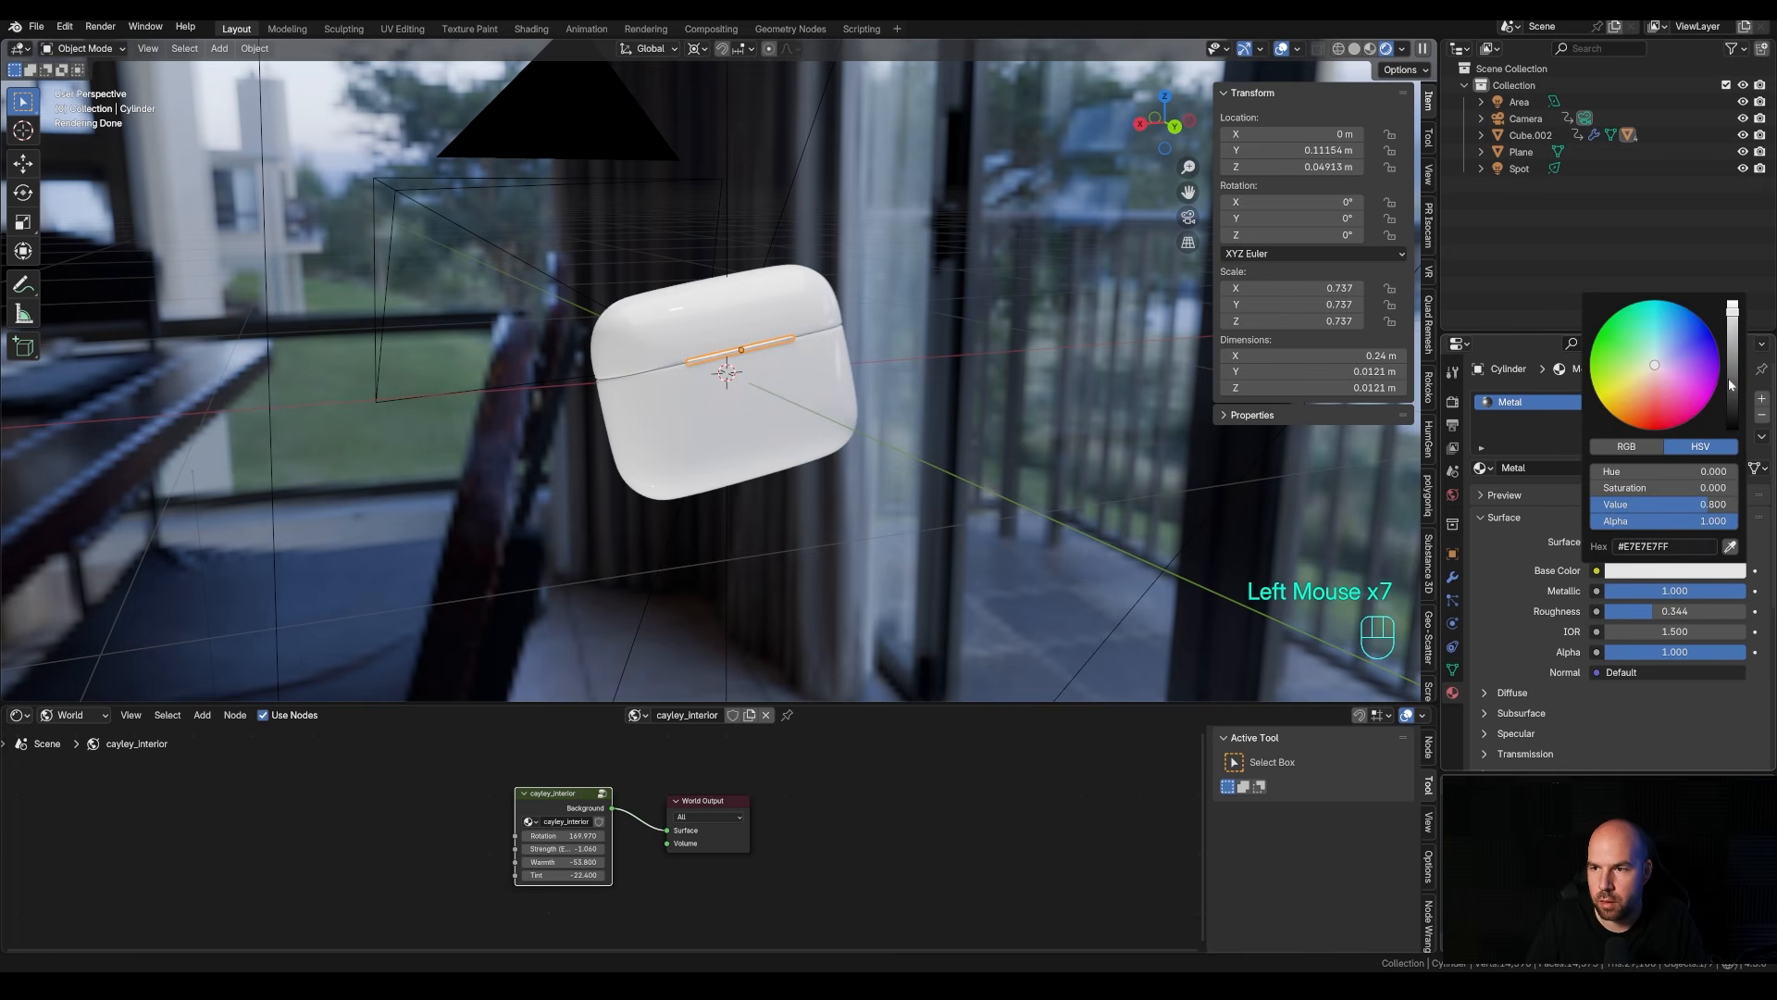
click(954, 339)
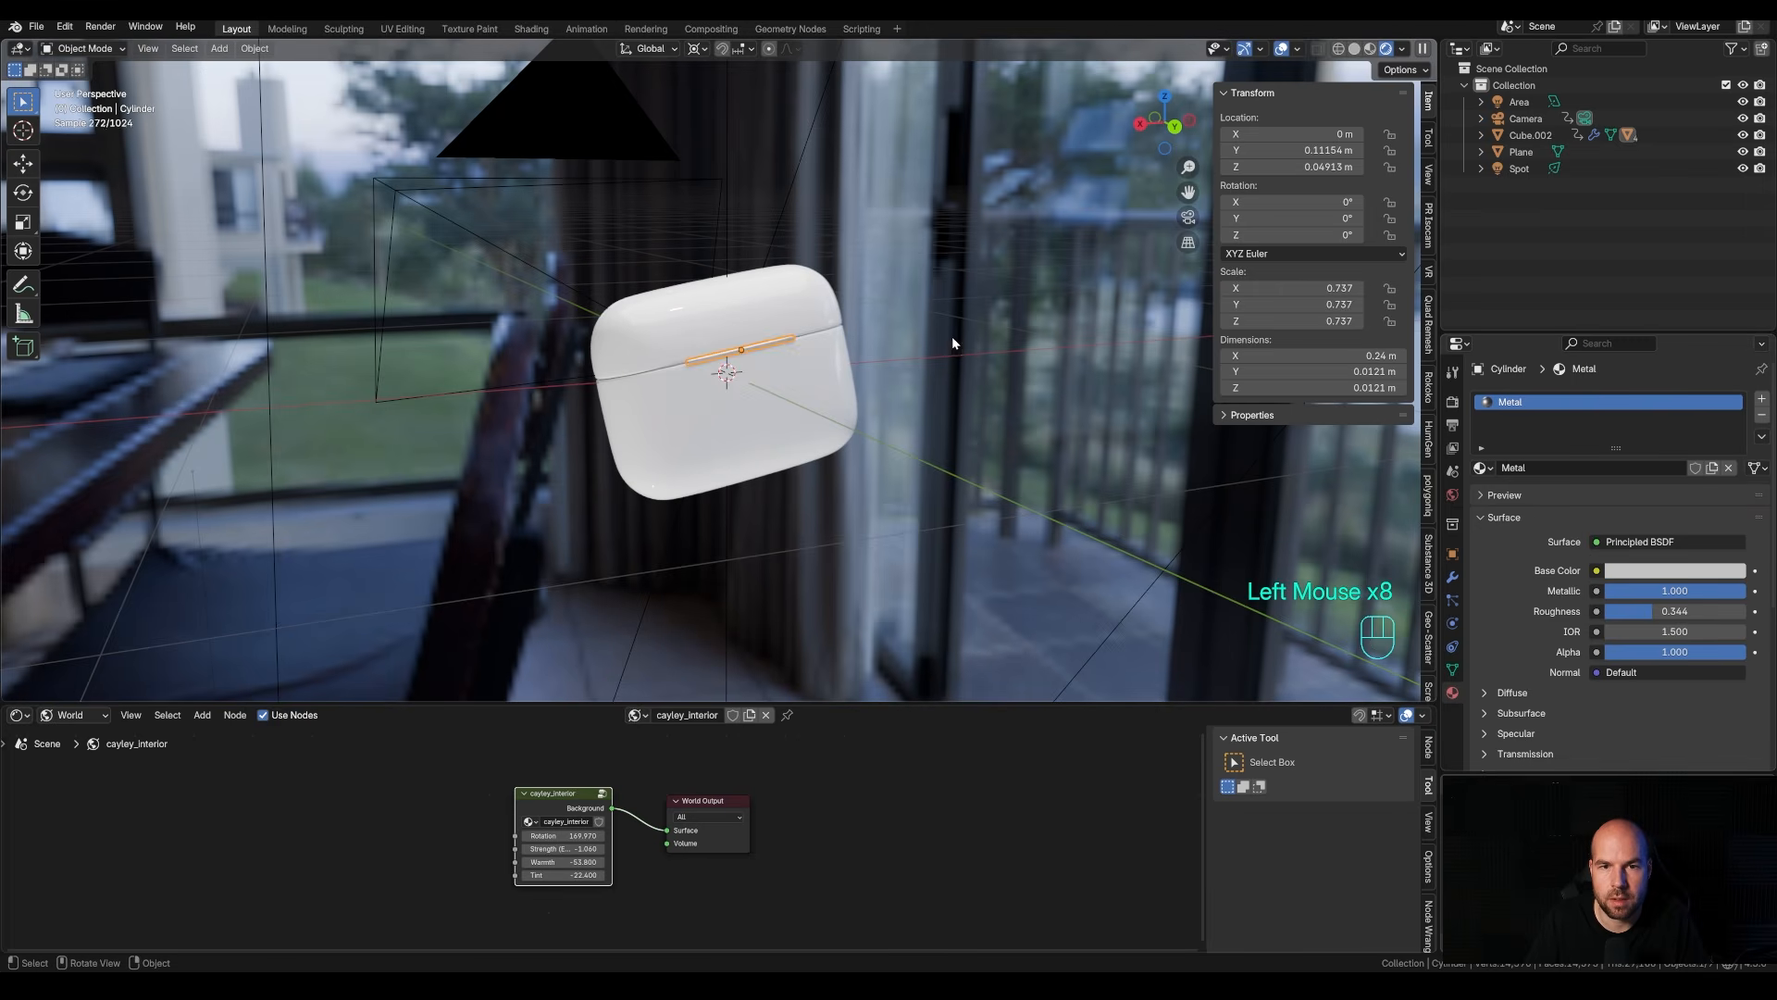
Return to the camera view, split off a Timeline editor below the viewport, and scrub to frame 31.
middle_drag(954, 339, 1118, 416)
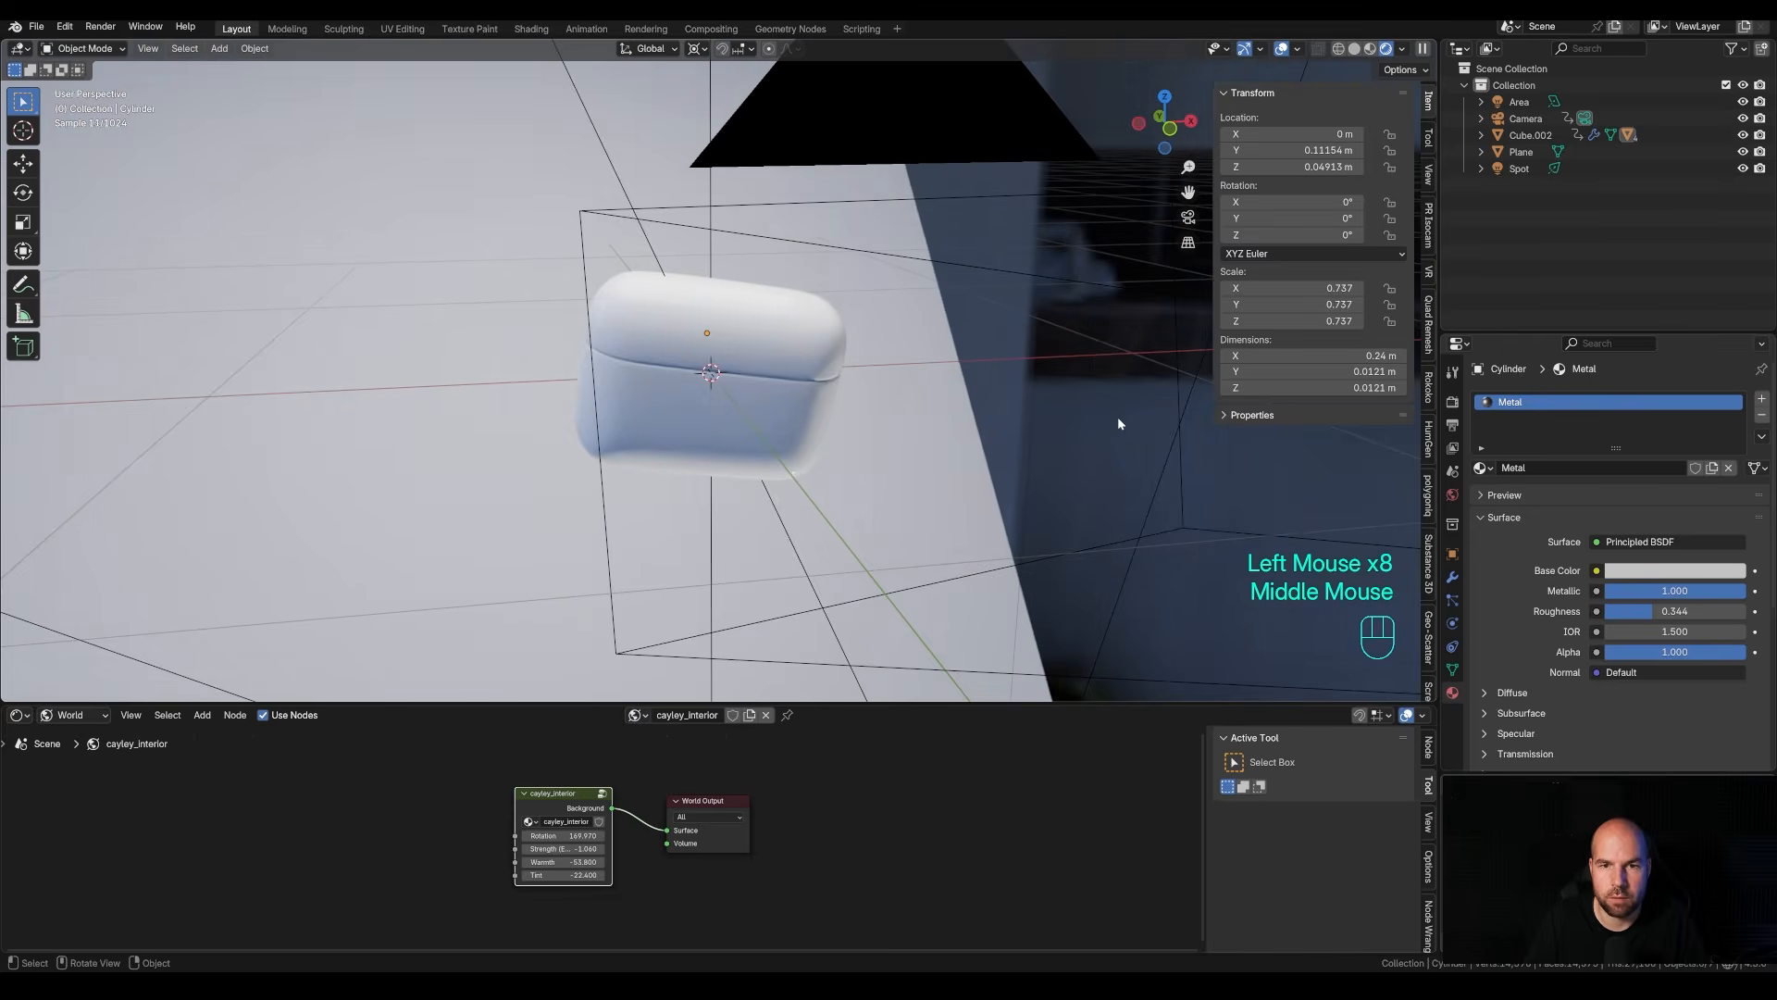
key(KP_0)
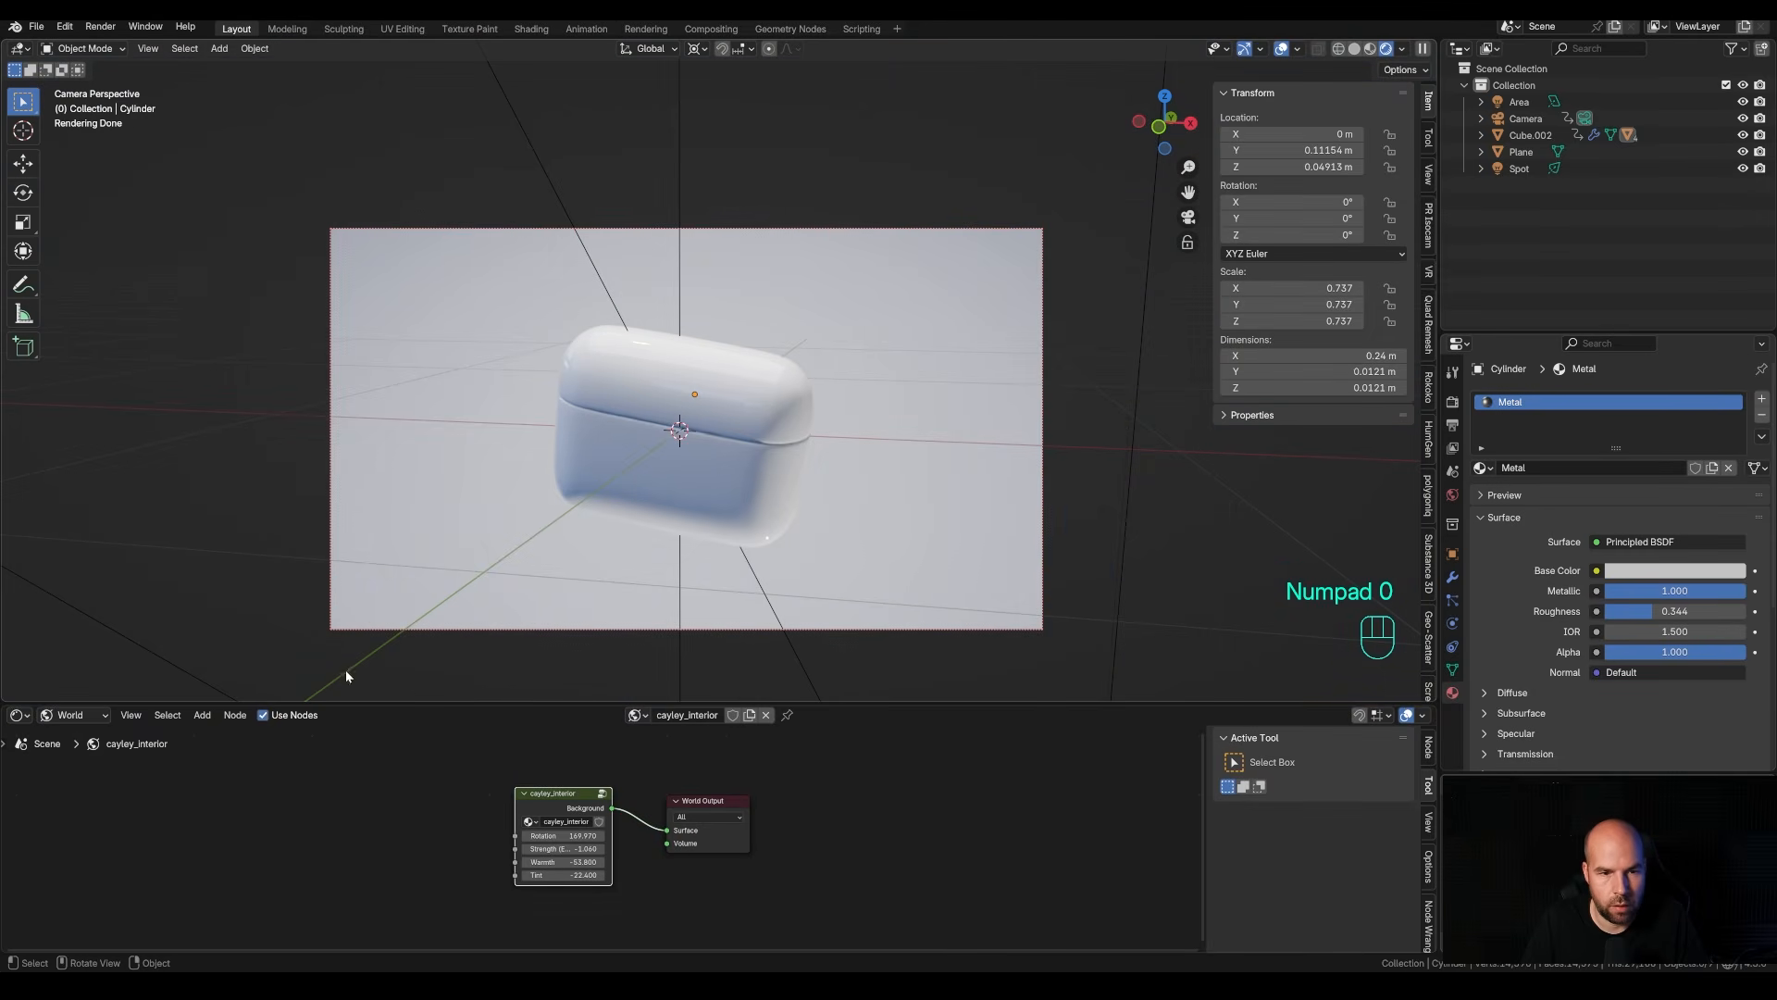
drag(19, 699, 19, 617)
click(20, 629)
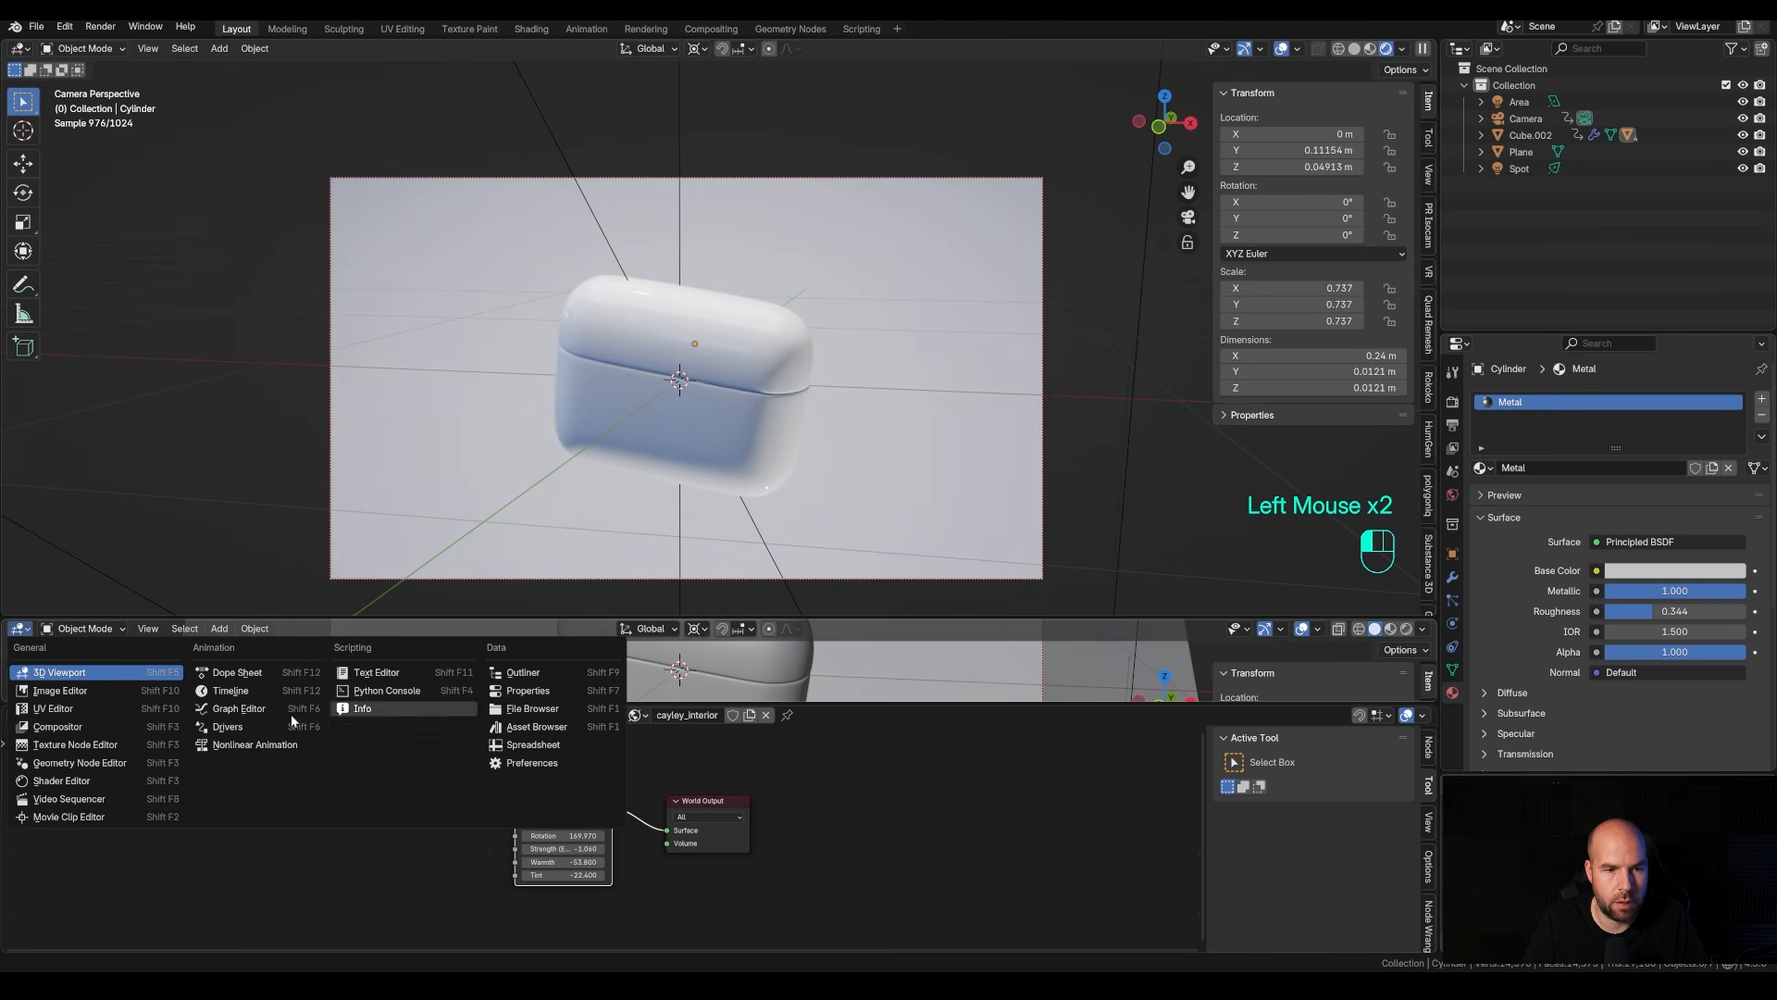
click(230, 691)
drag(305, 659, 469, 657)
Replace the material of the front earbud with the existing White material.
click(687, 287)
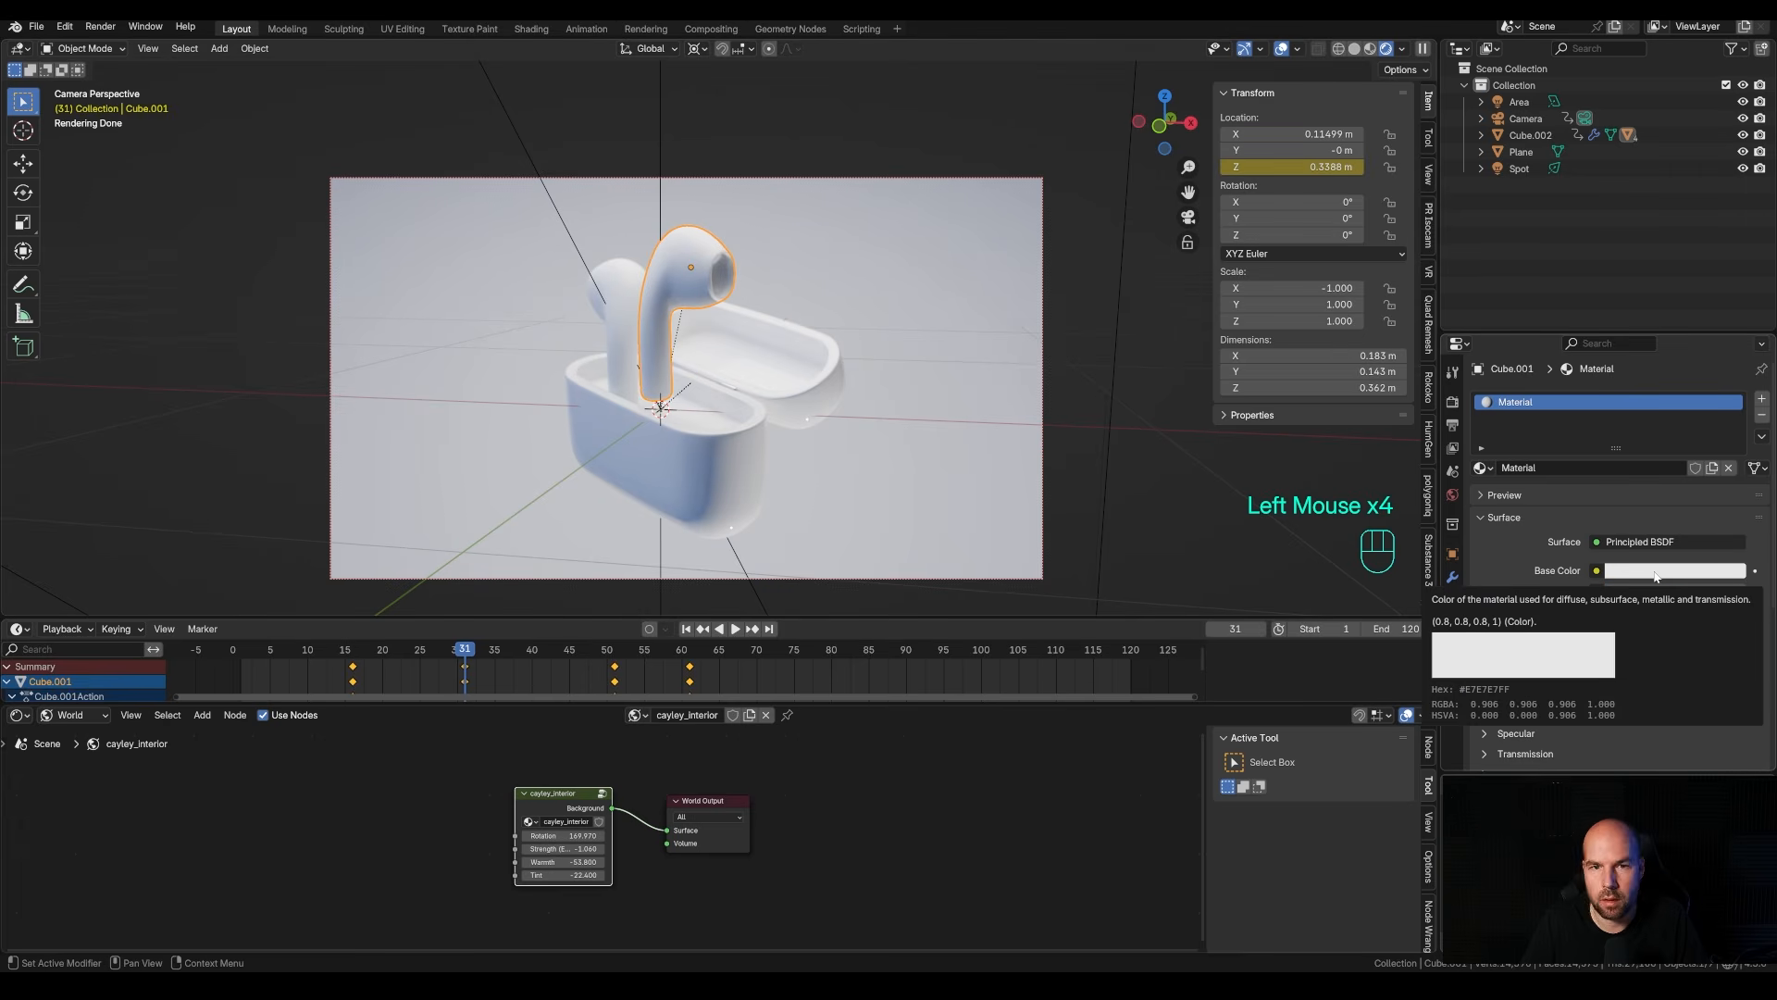
click(1485, 468)
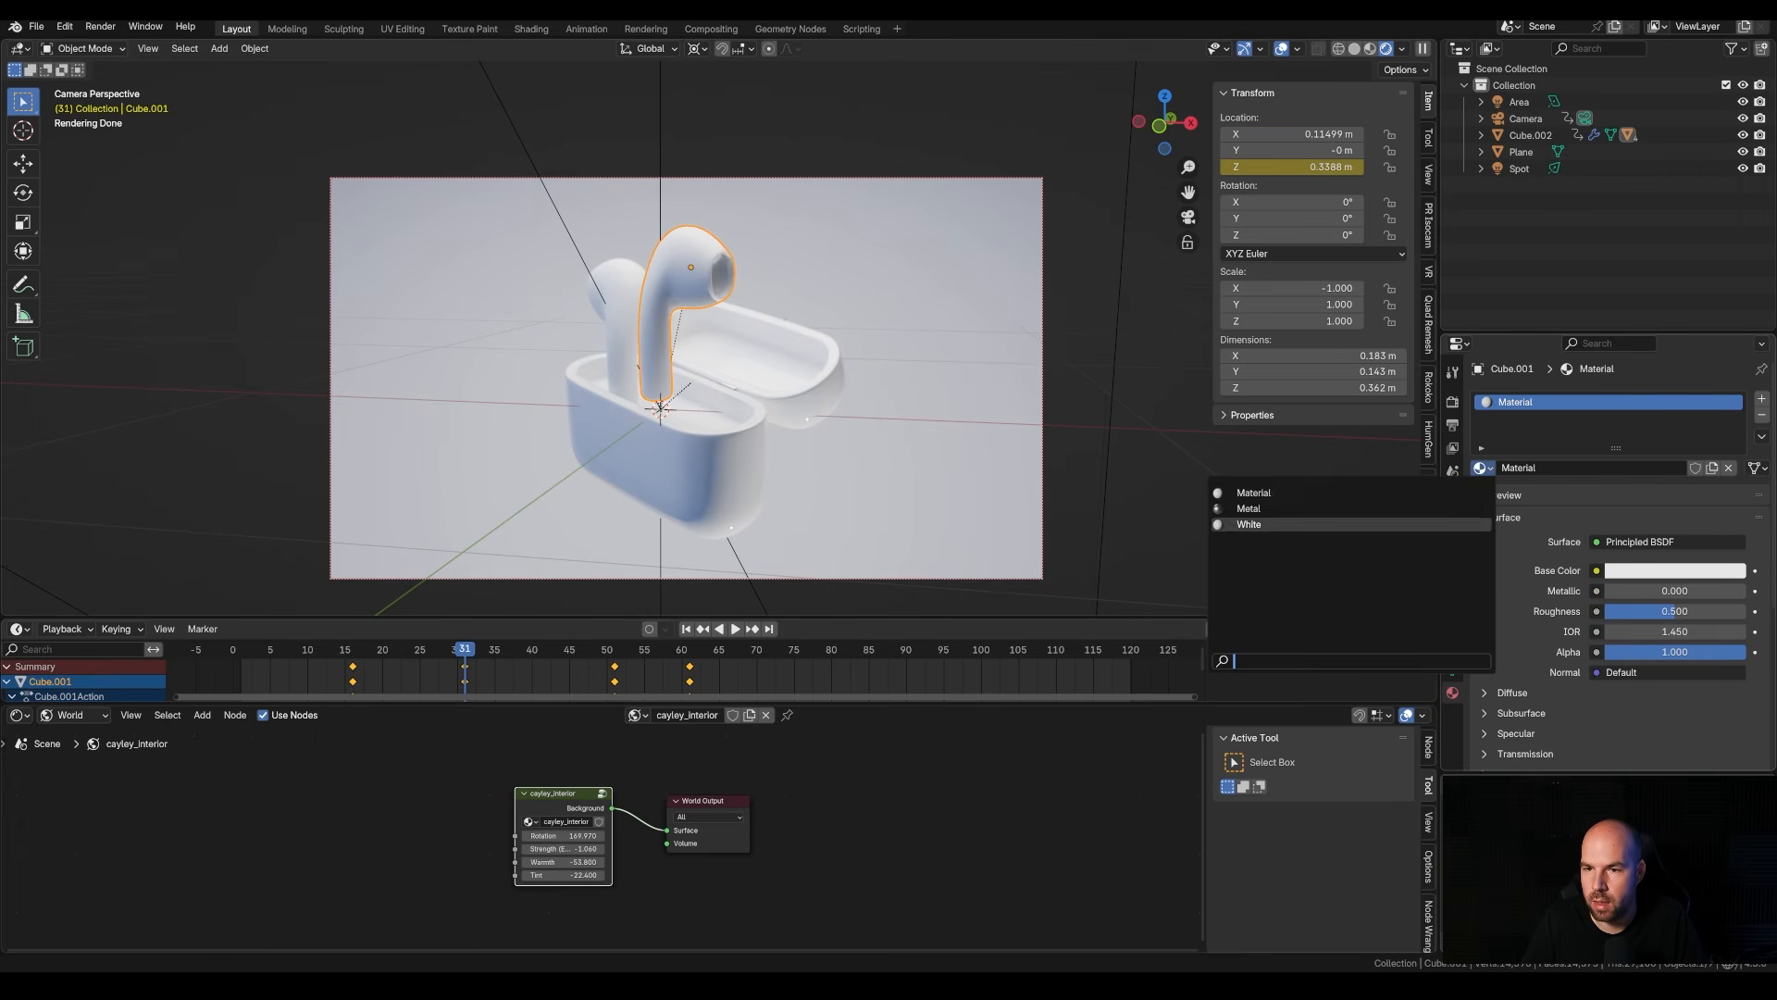
click(1310, 516)
Grow the selection inside the earbud's speaker opening by one ring of faces and assign it to a new empty material slot.
scroll(641, 282, up, 2)
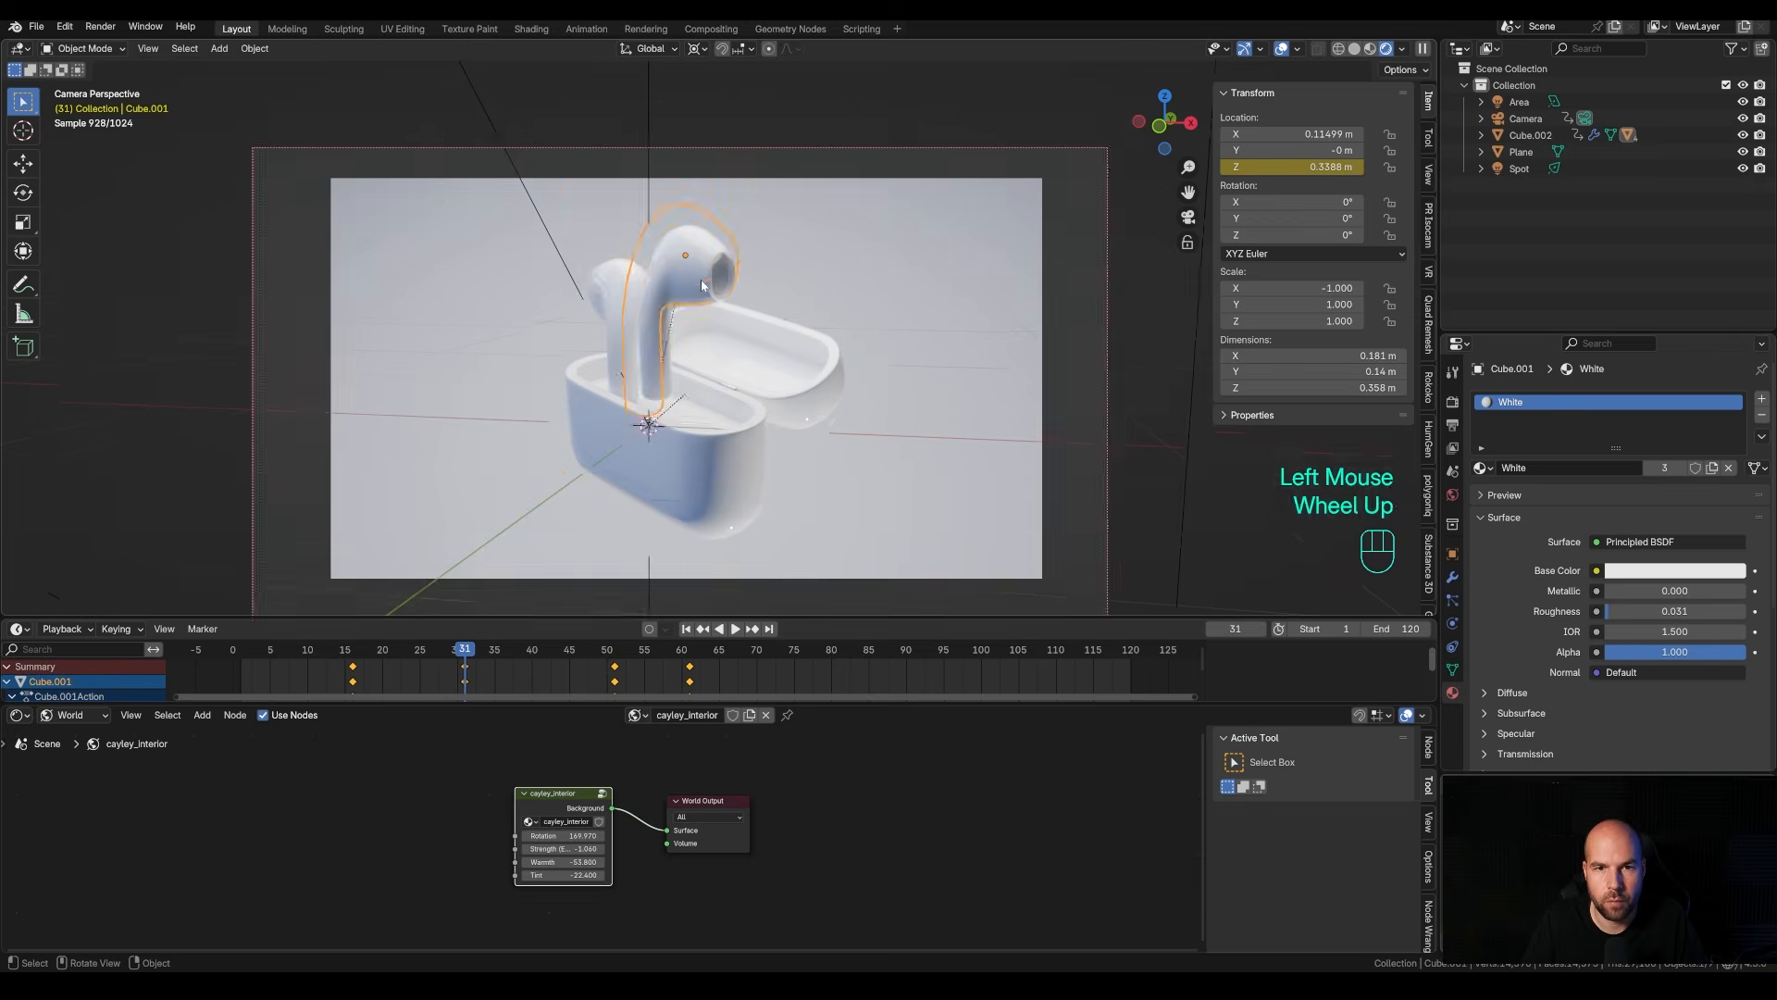
key(Tab)
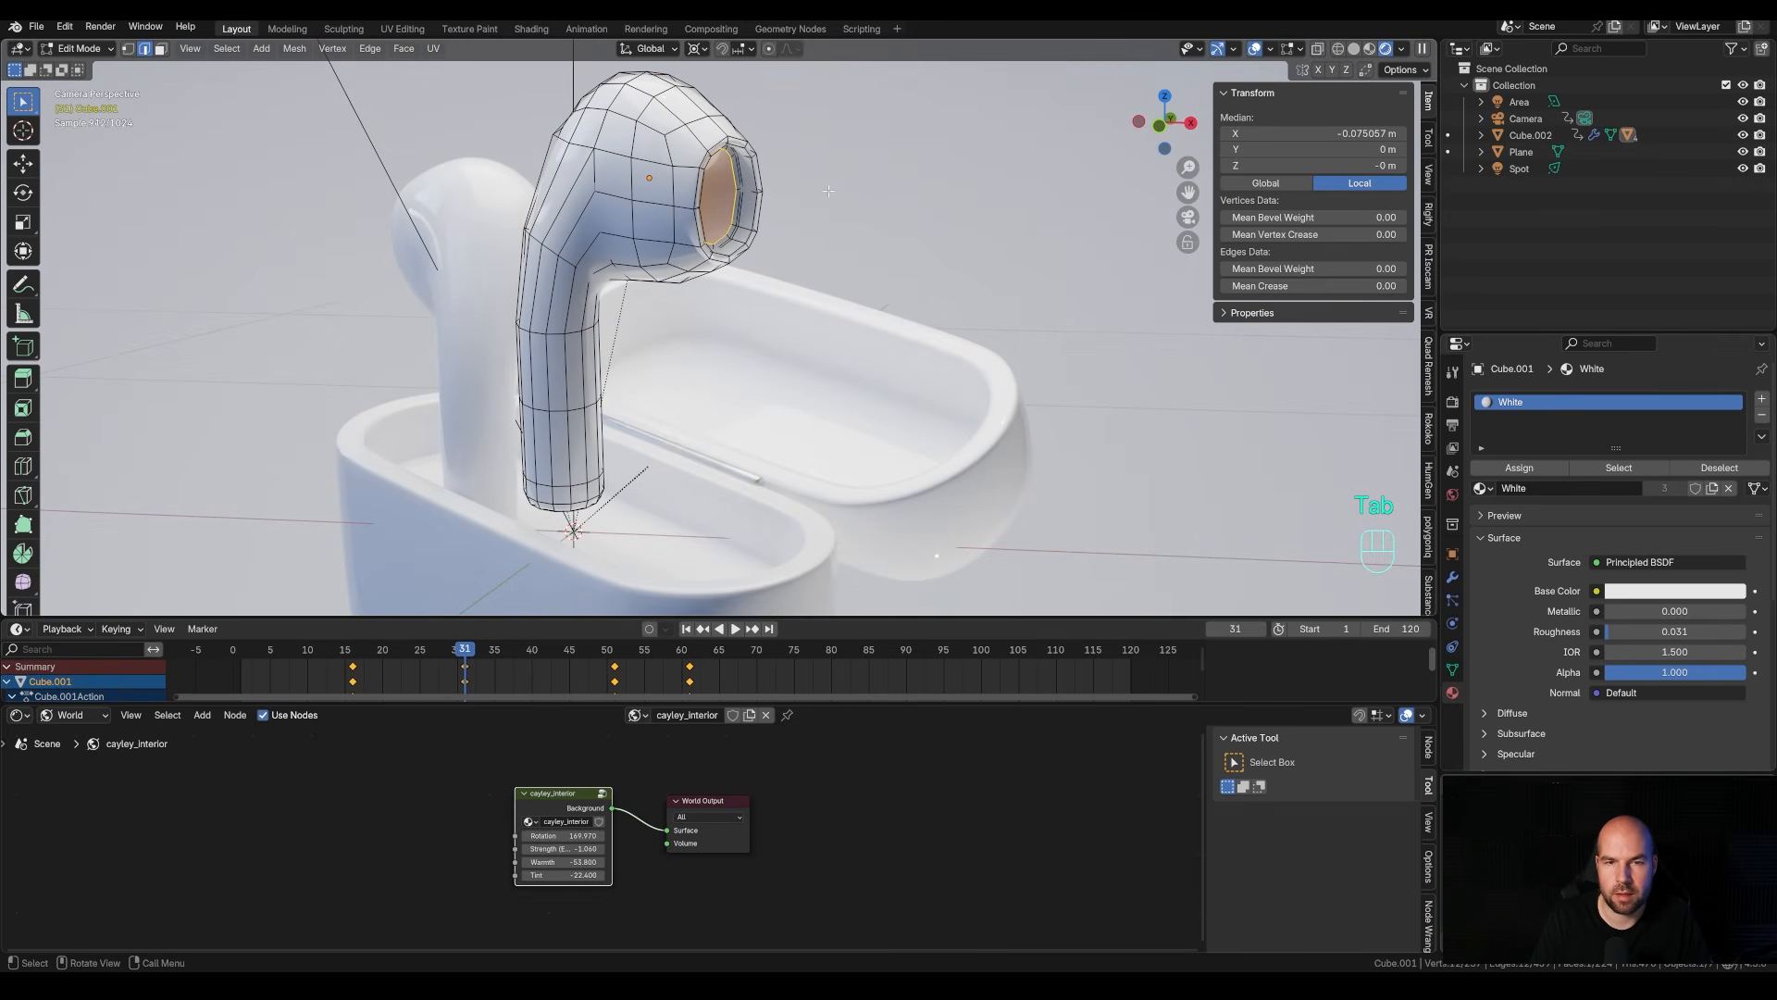
key(ctrl+KP_Add)
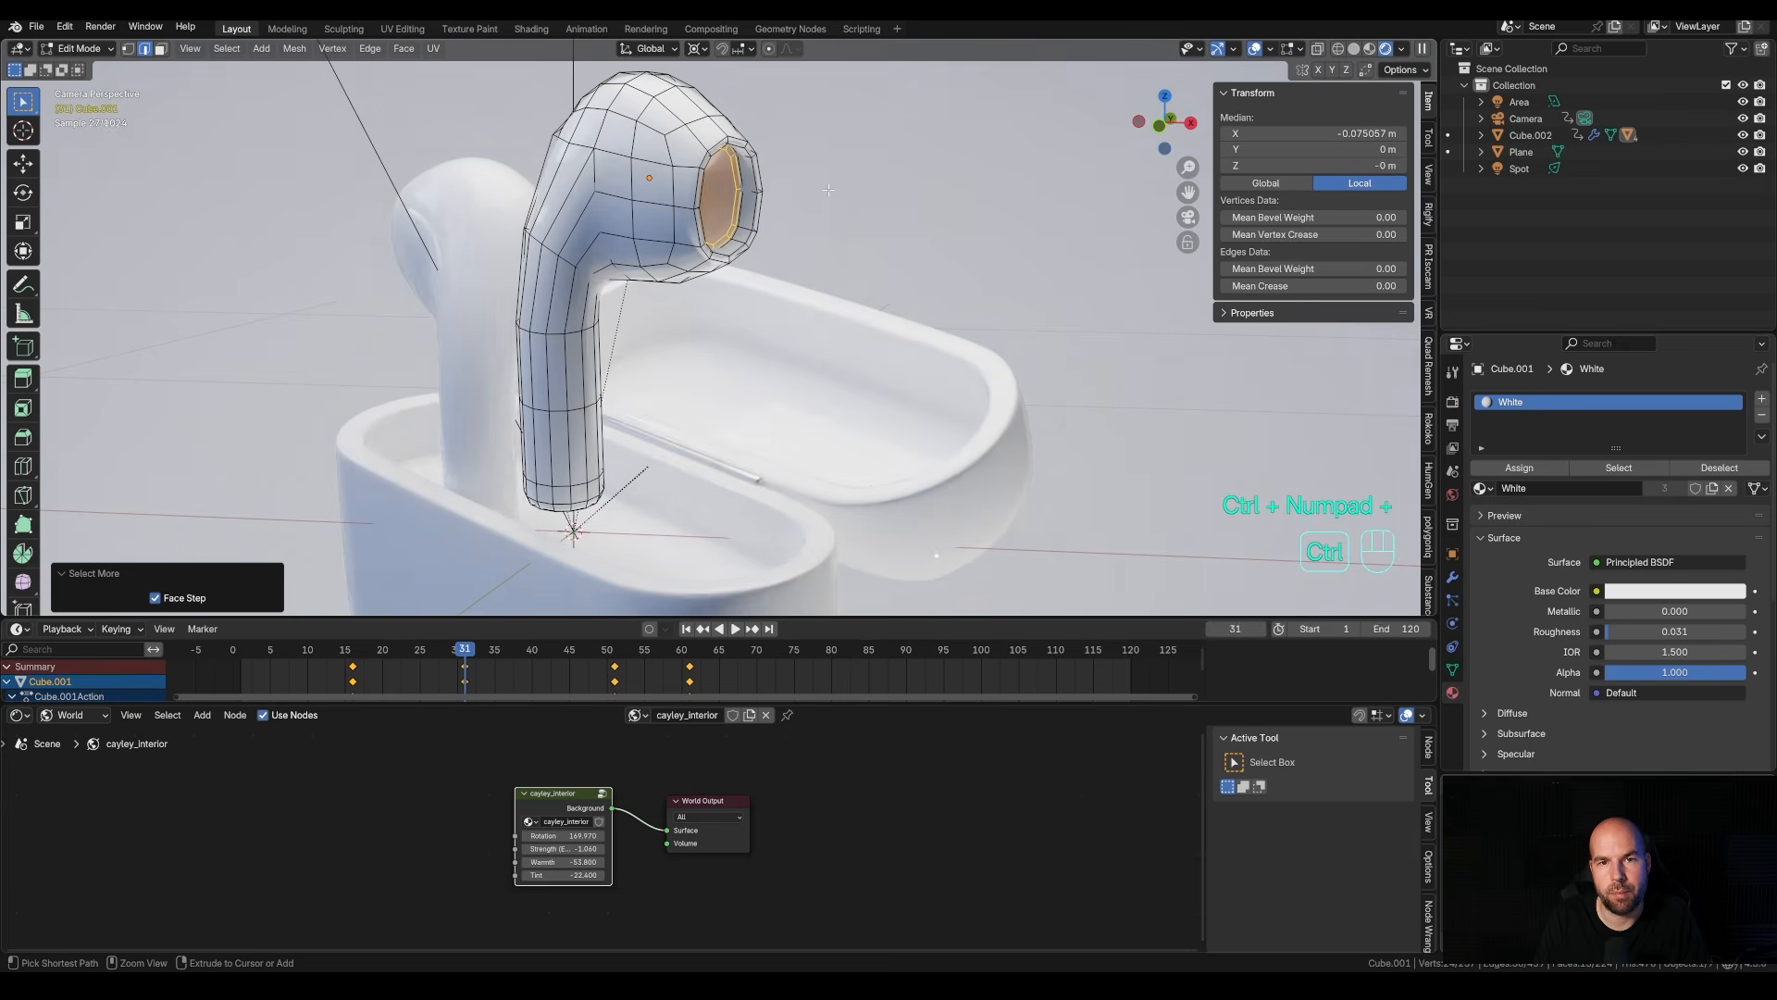
key(ctrl+KP_Add)
key(ctrl+KP_Subtract)
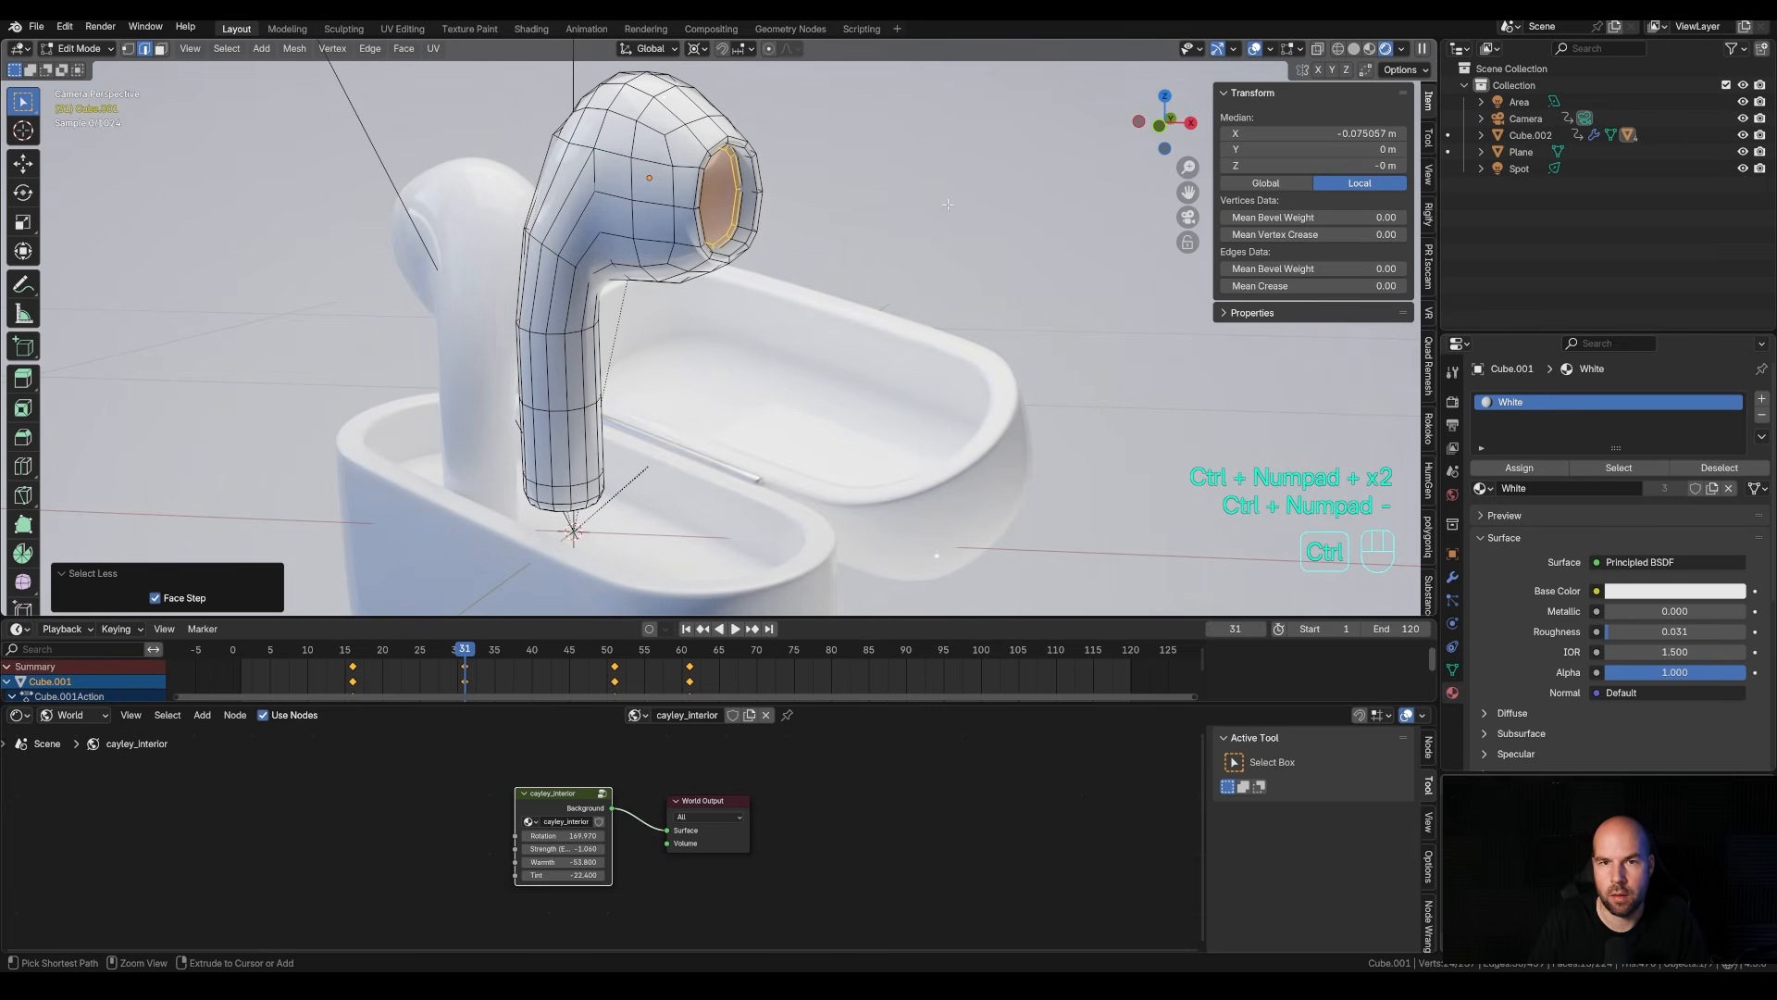
click(1761, 398)
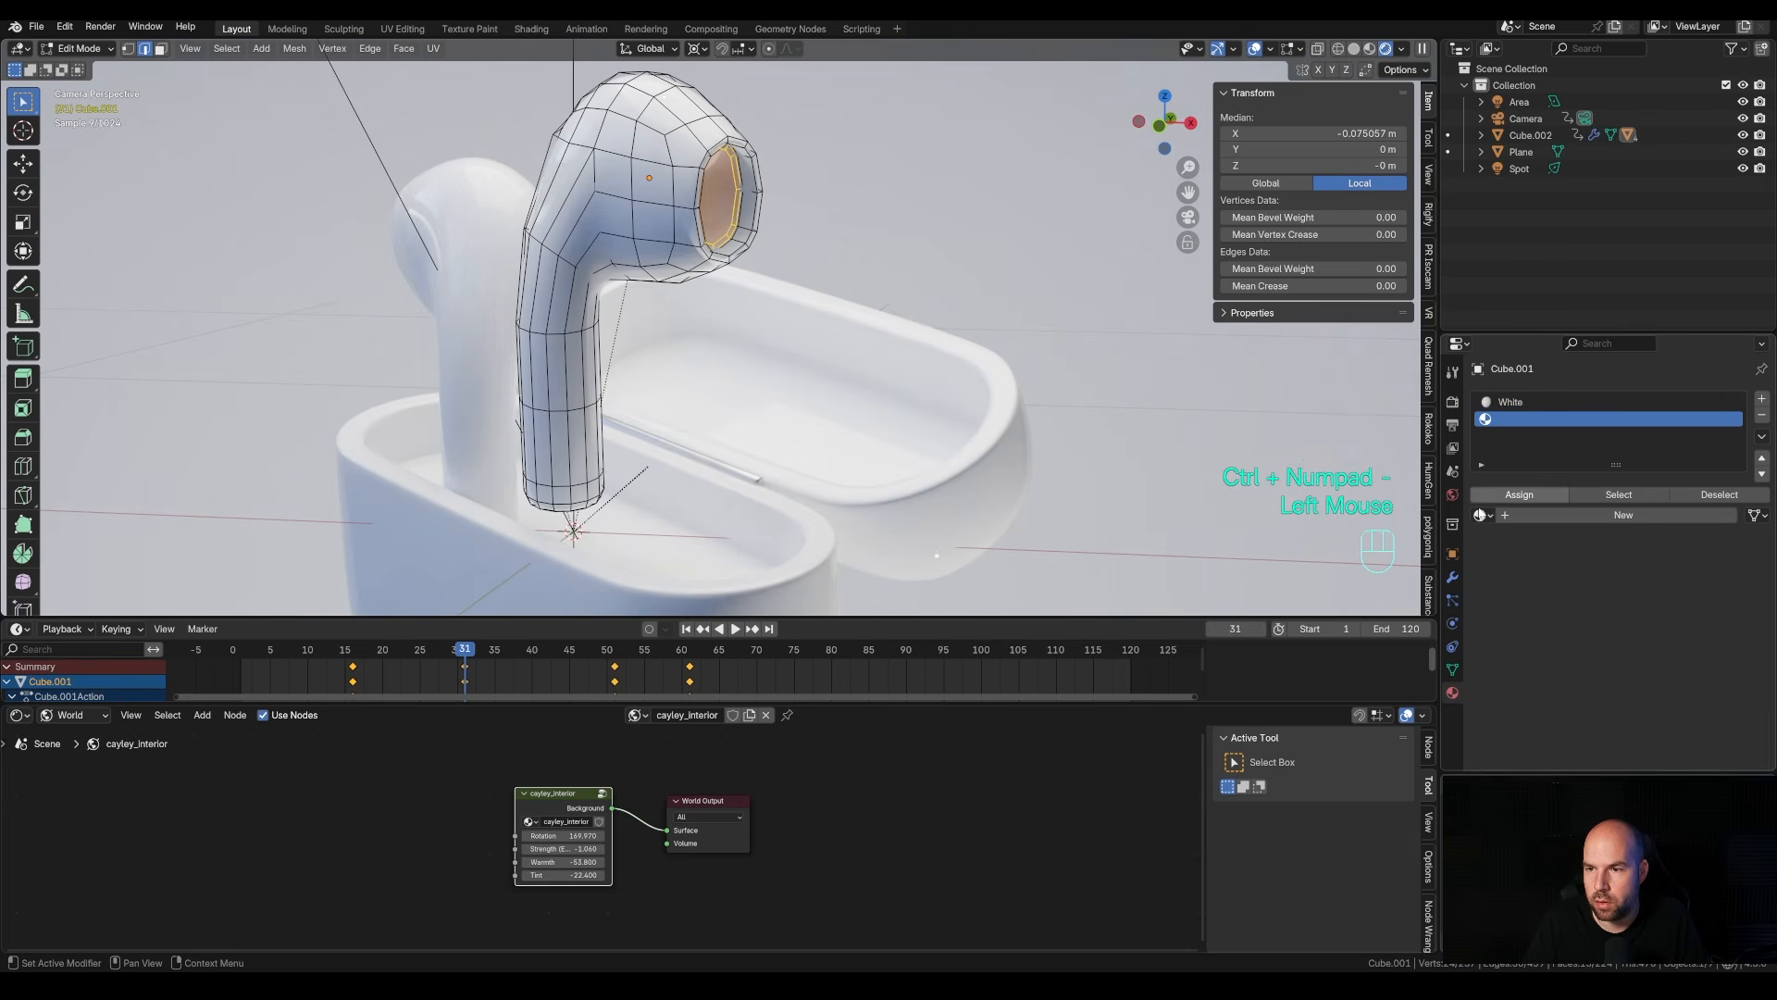
click(1519, 495)
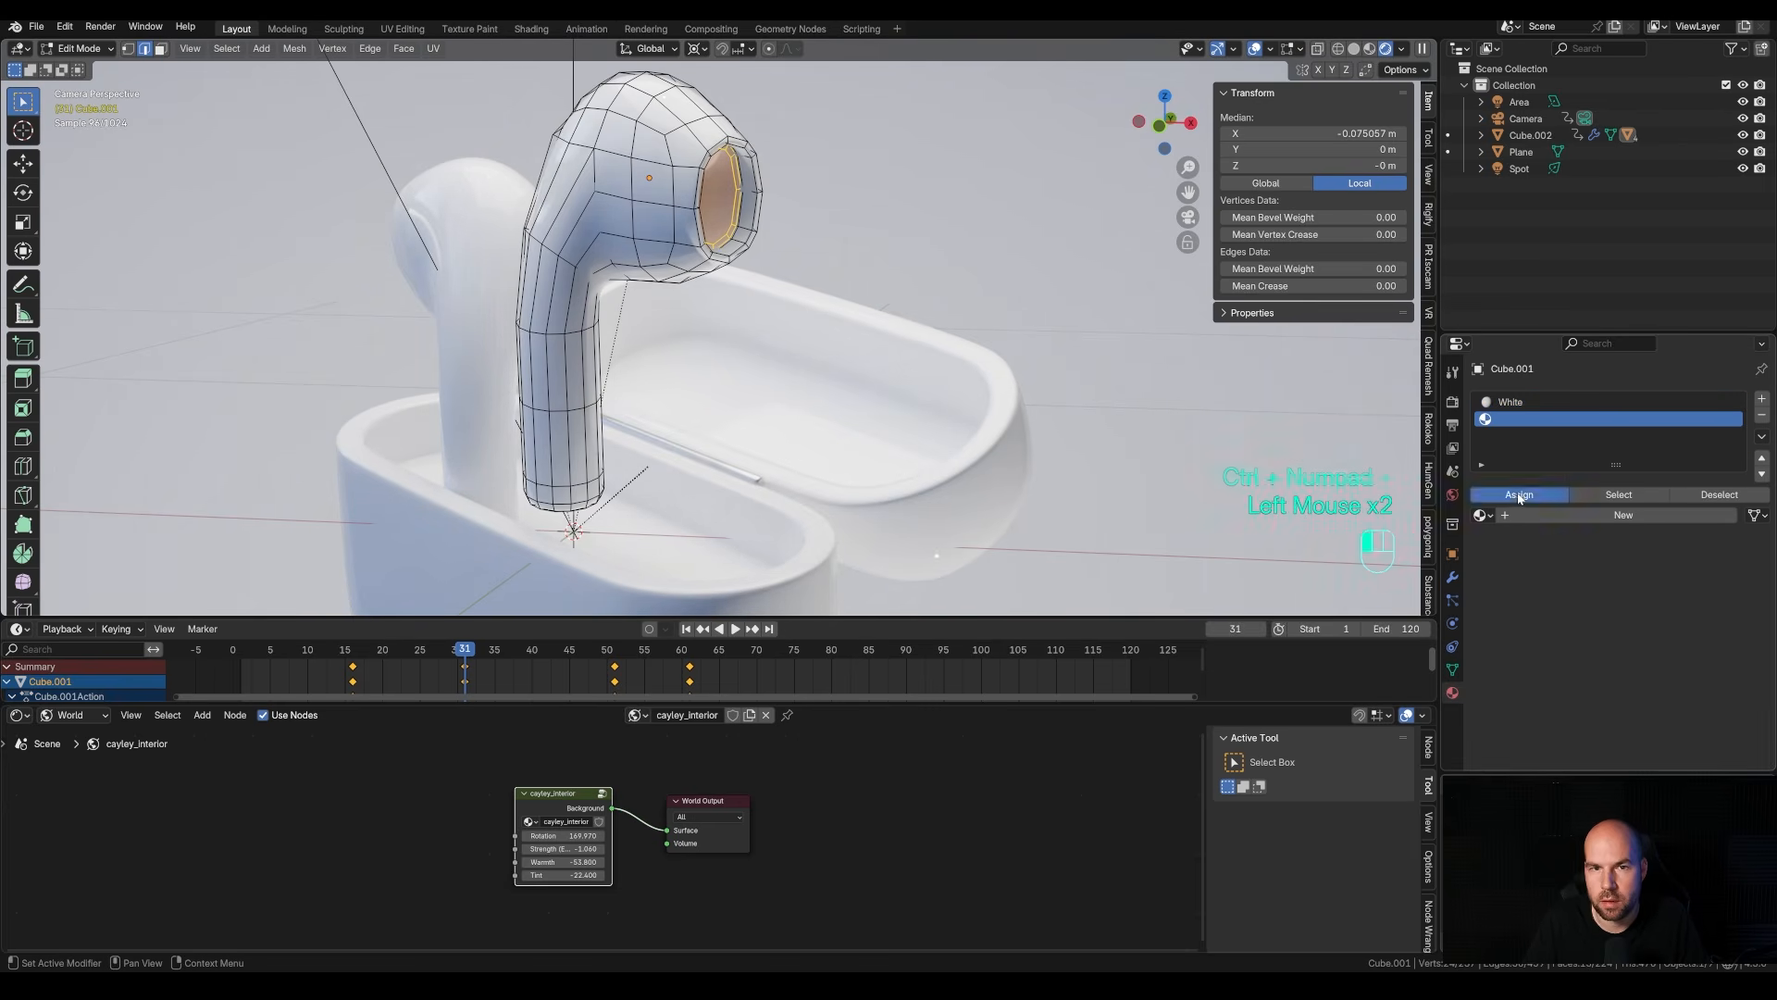
Create a new material for the earbud's speaker opening with a black base color and roughness 1.000, then leave Edit Mode.
click(1578, 511)
click(1686, 616)
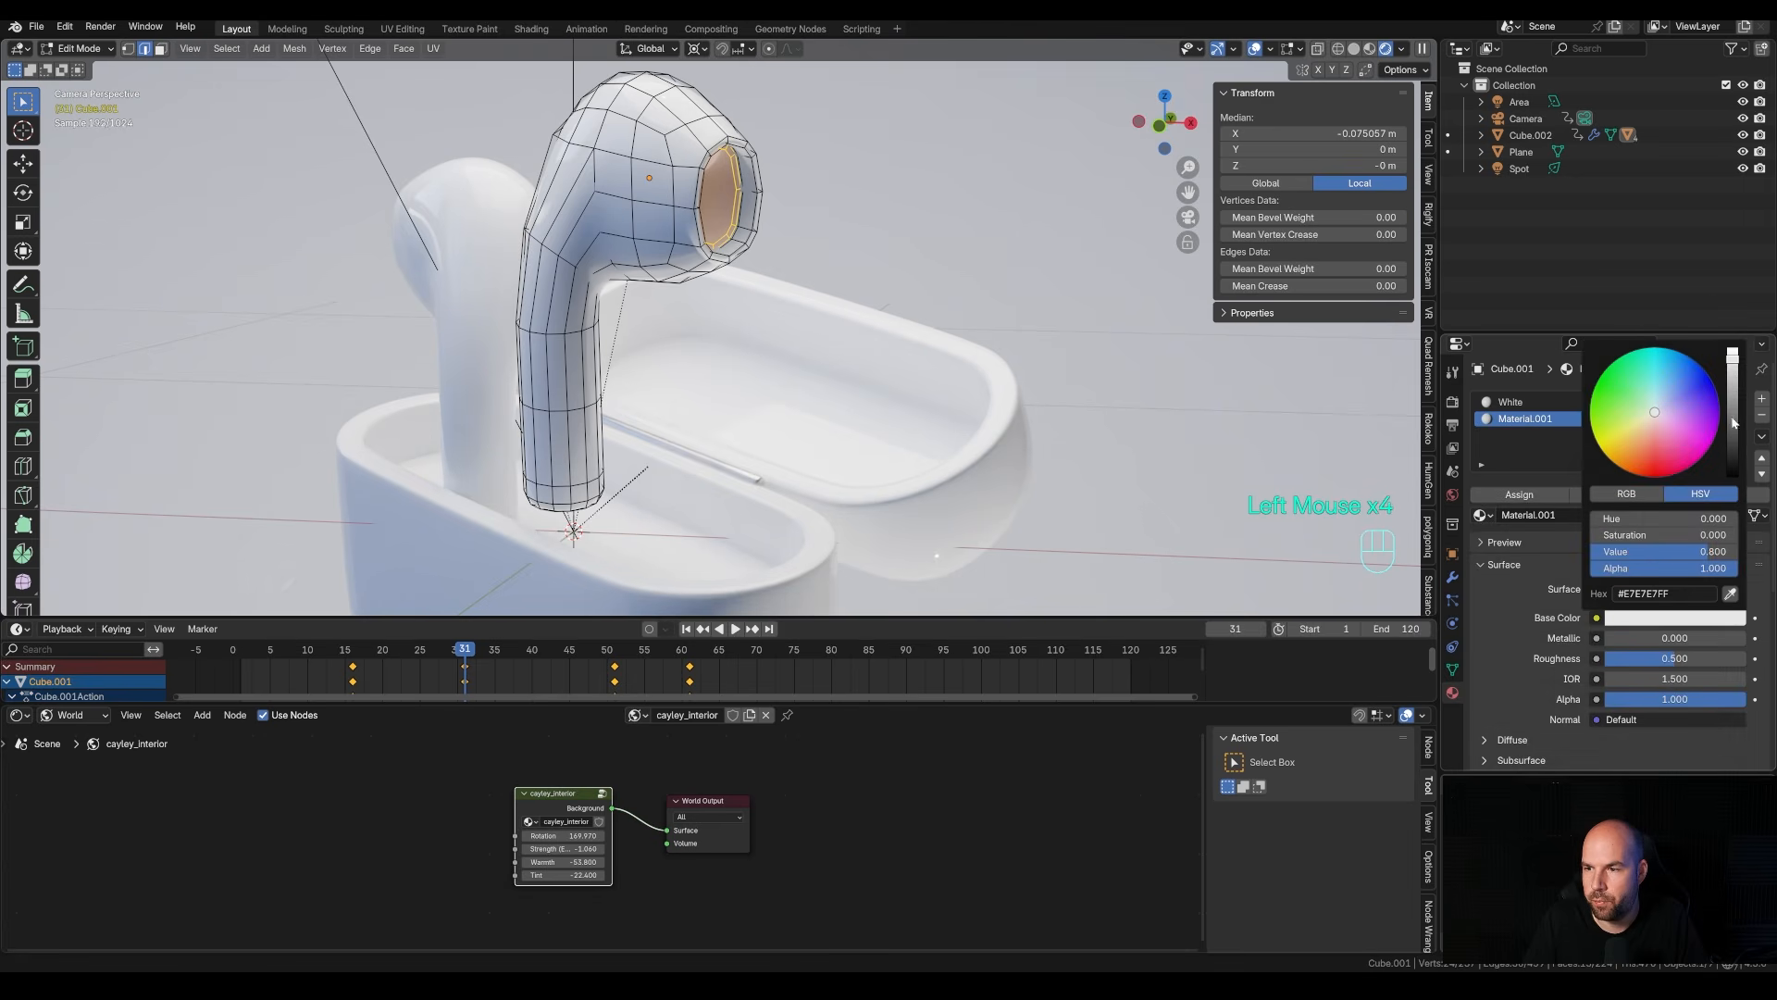
drag(1733, 423, 1733, 475)
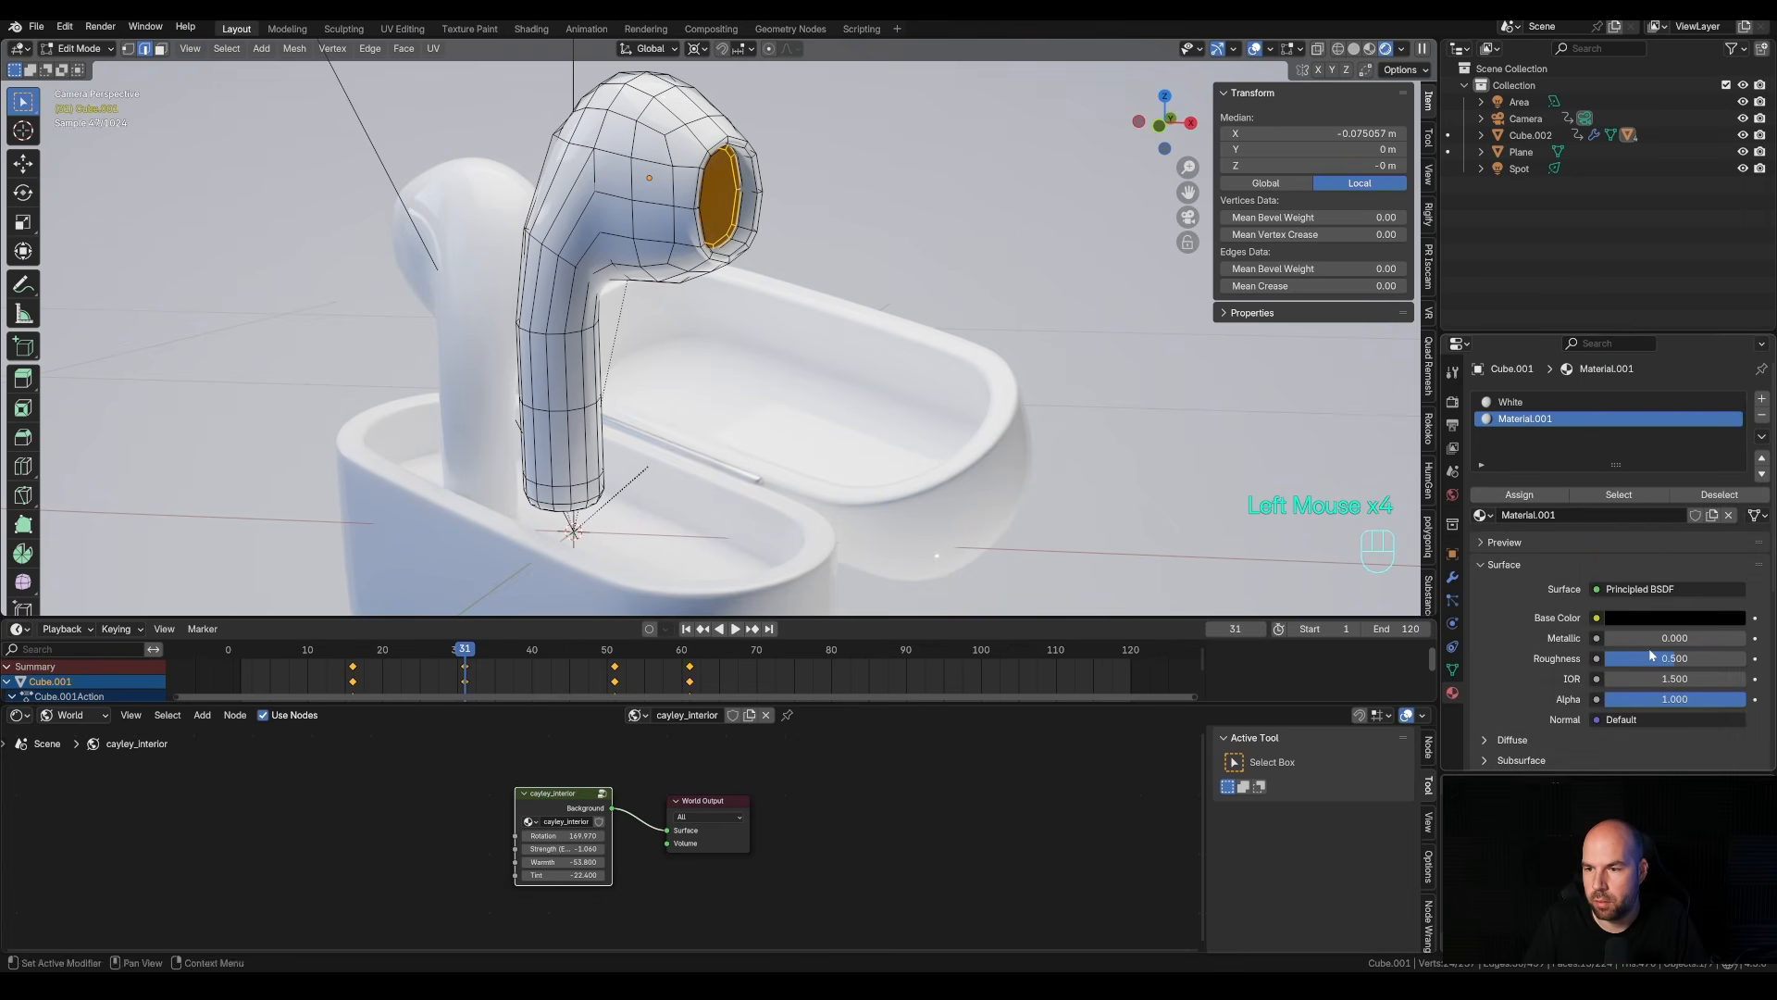
drag(1651, 654, 1736, 654)
key(Tab)
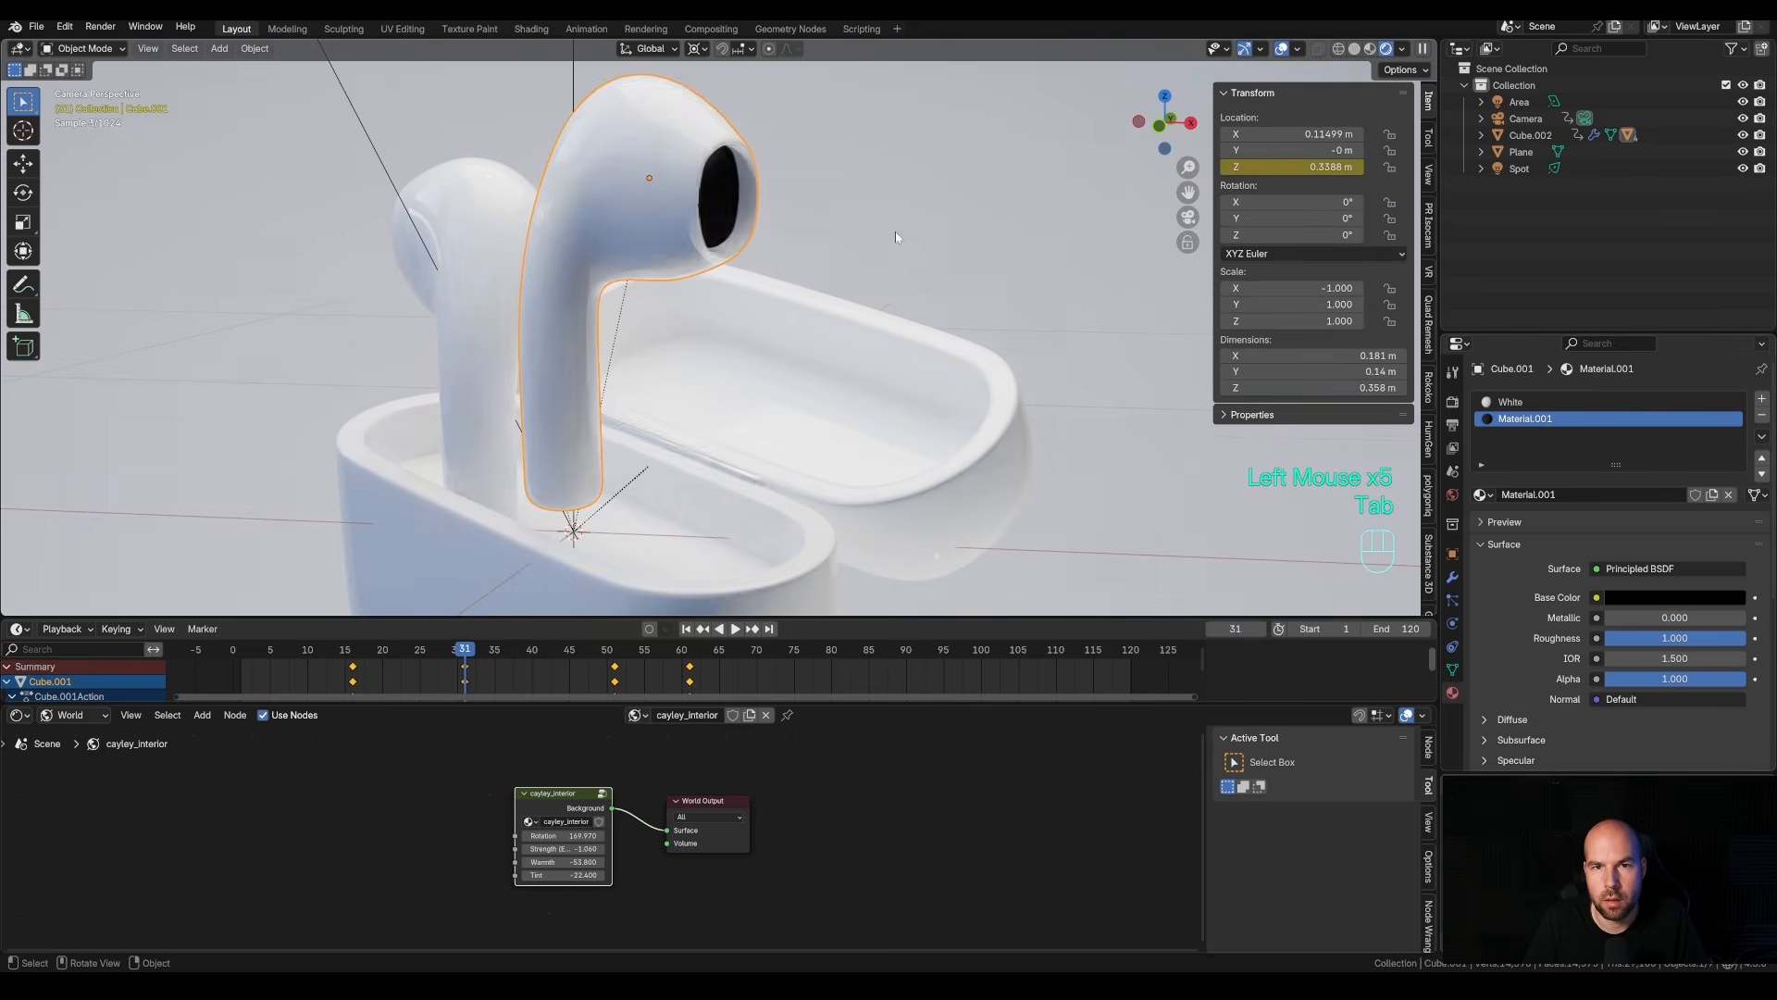
scroll(708, 338, down, 2)
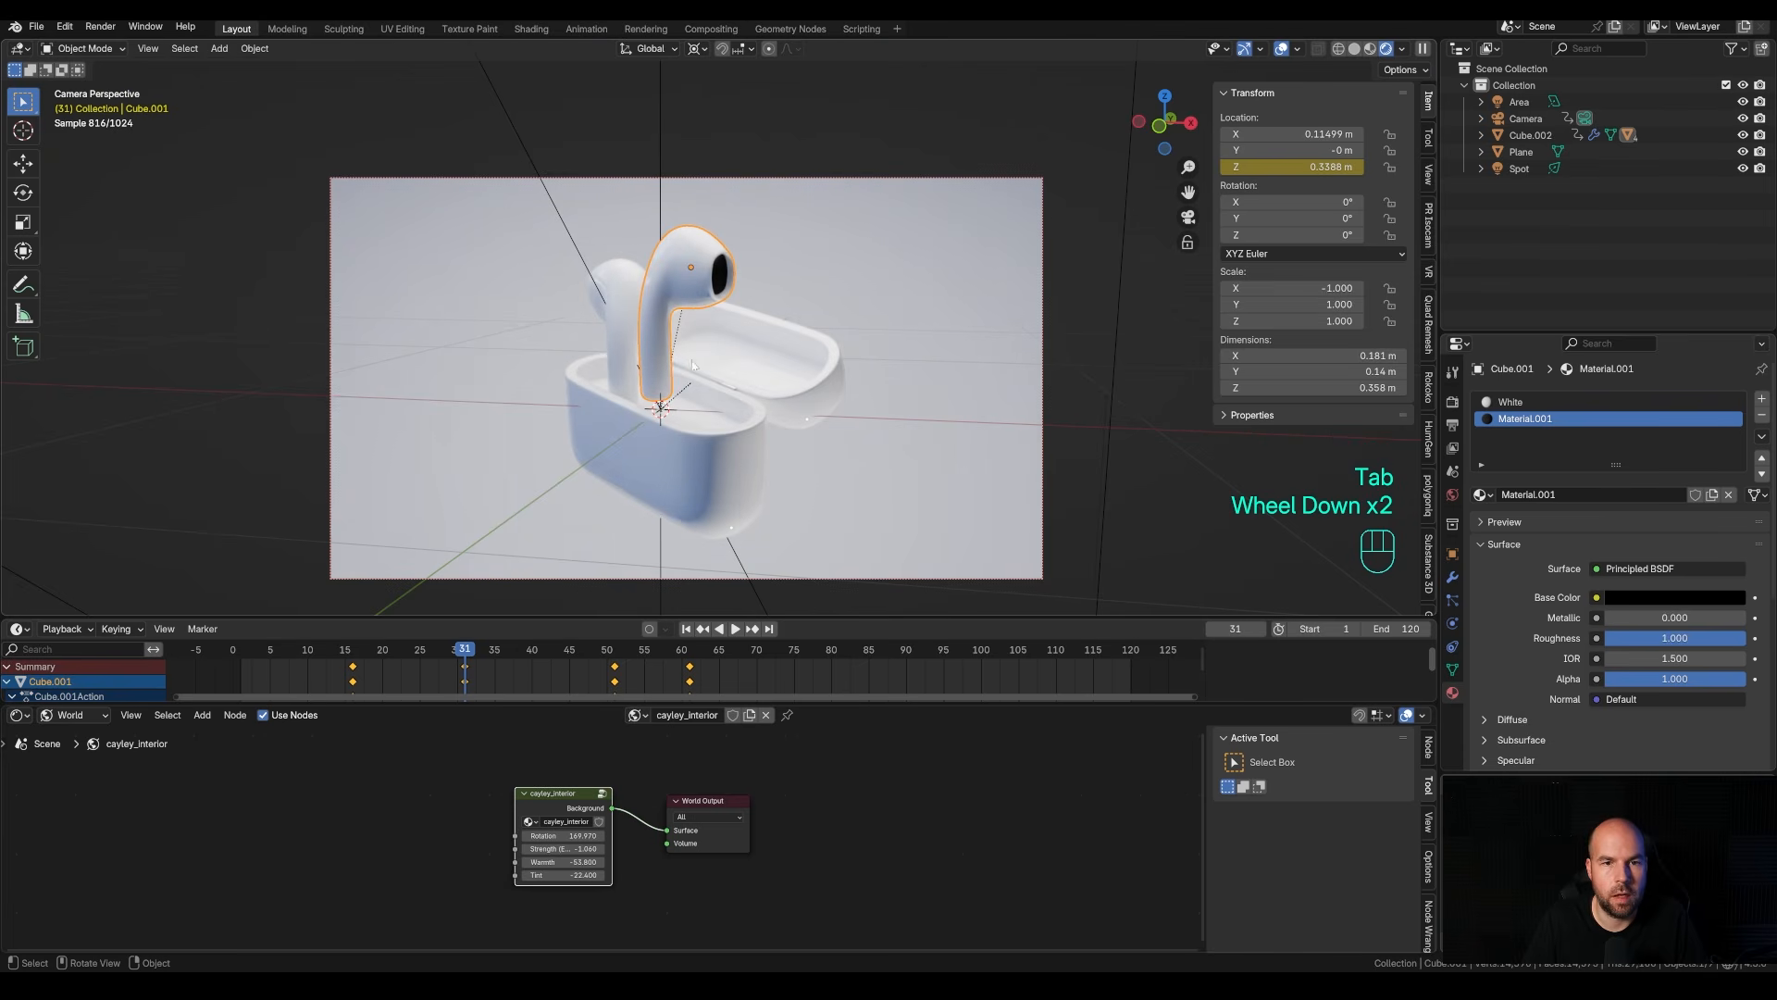
Rename the background plane's material as Bg and darken its base color to grey with value 0.382.
click(902, 270)
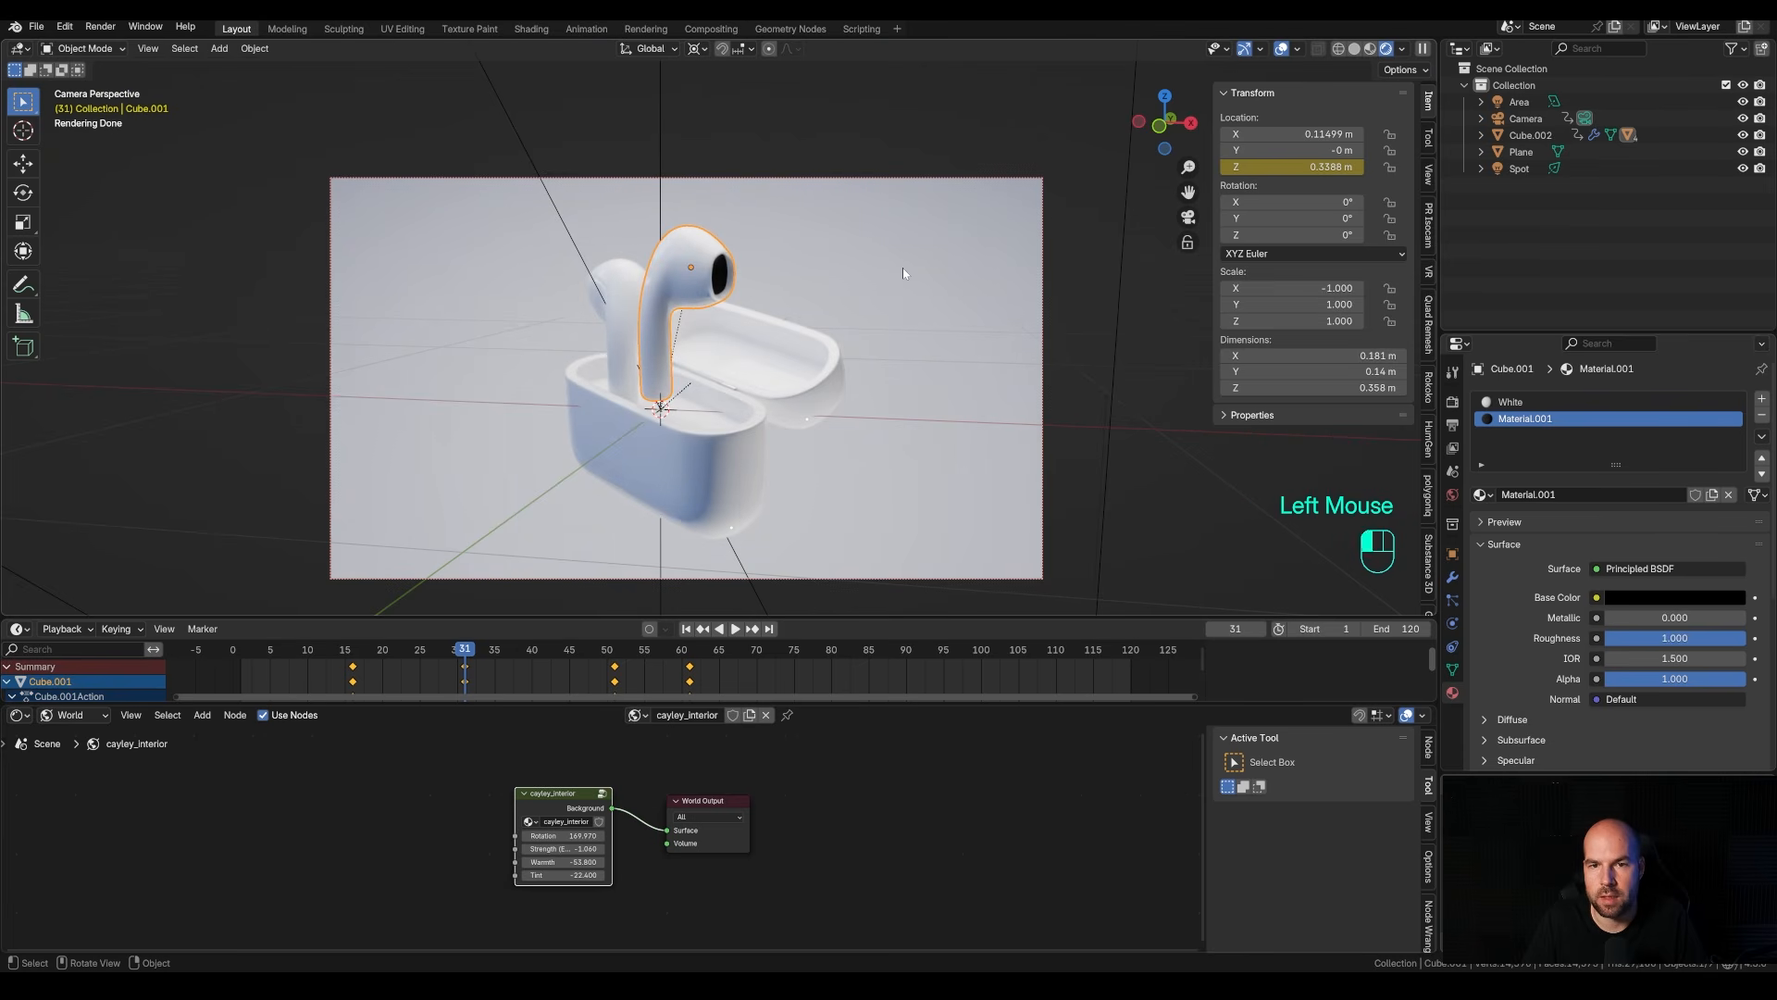
click(1527, 404)
double_click(1527, 403)
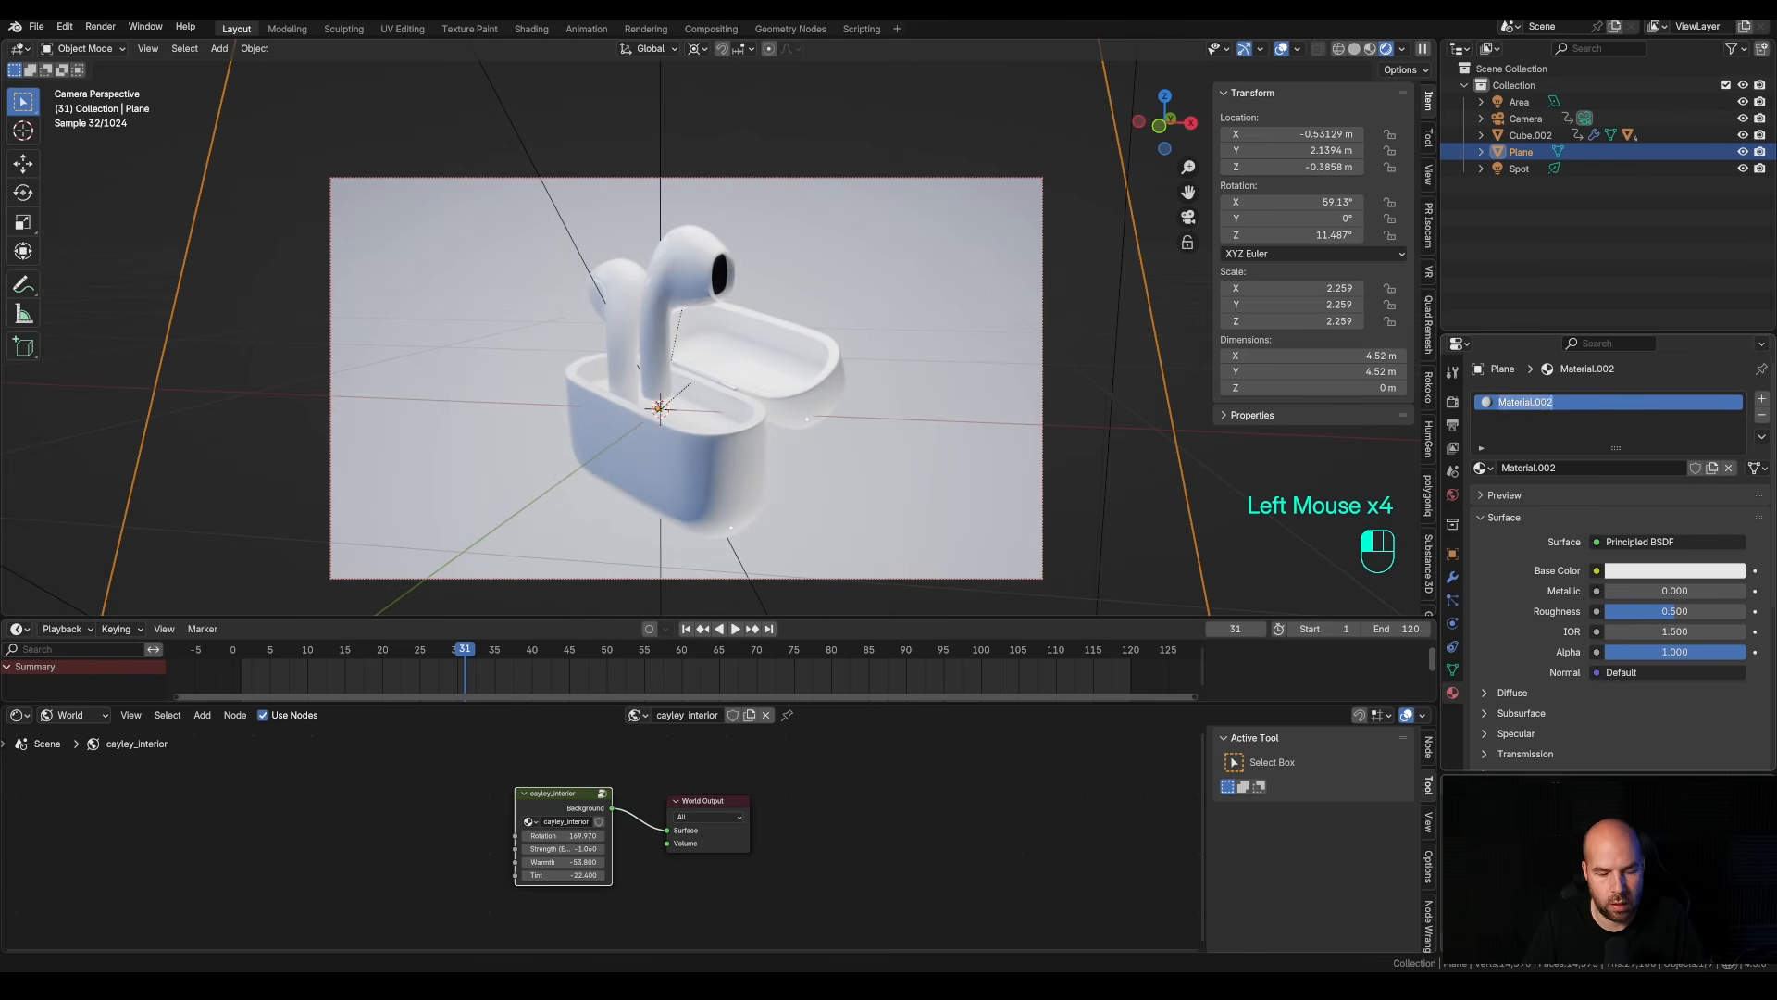
text(Bg)
key(Return)
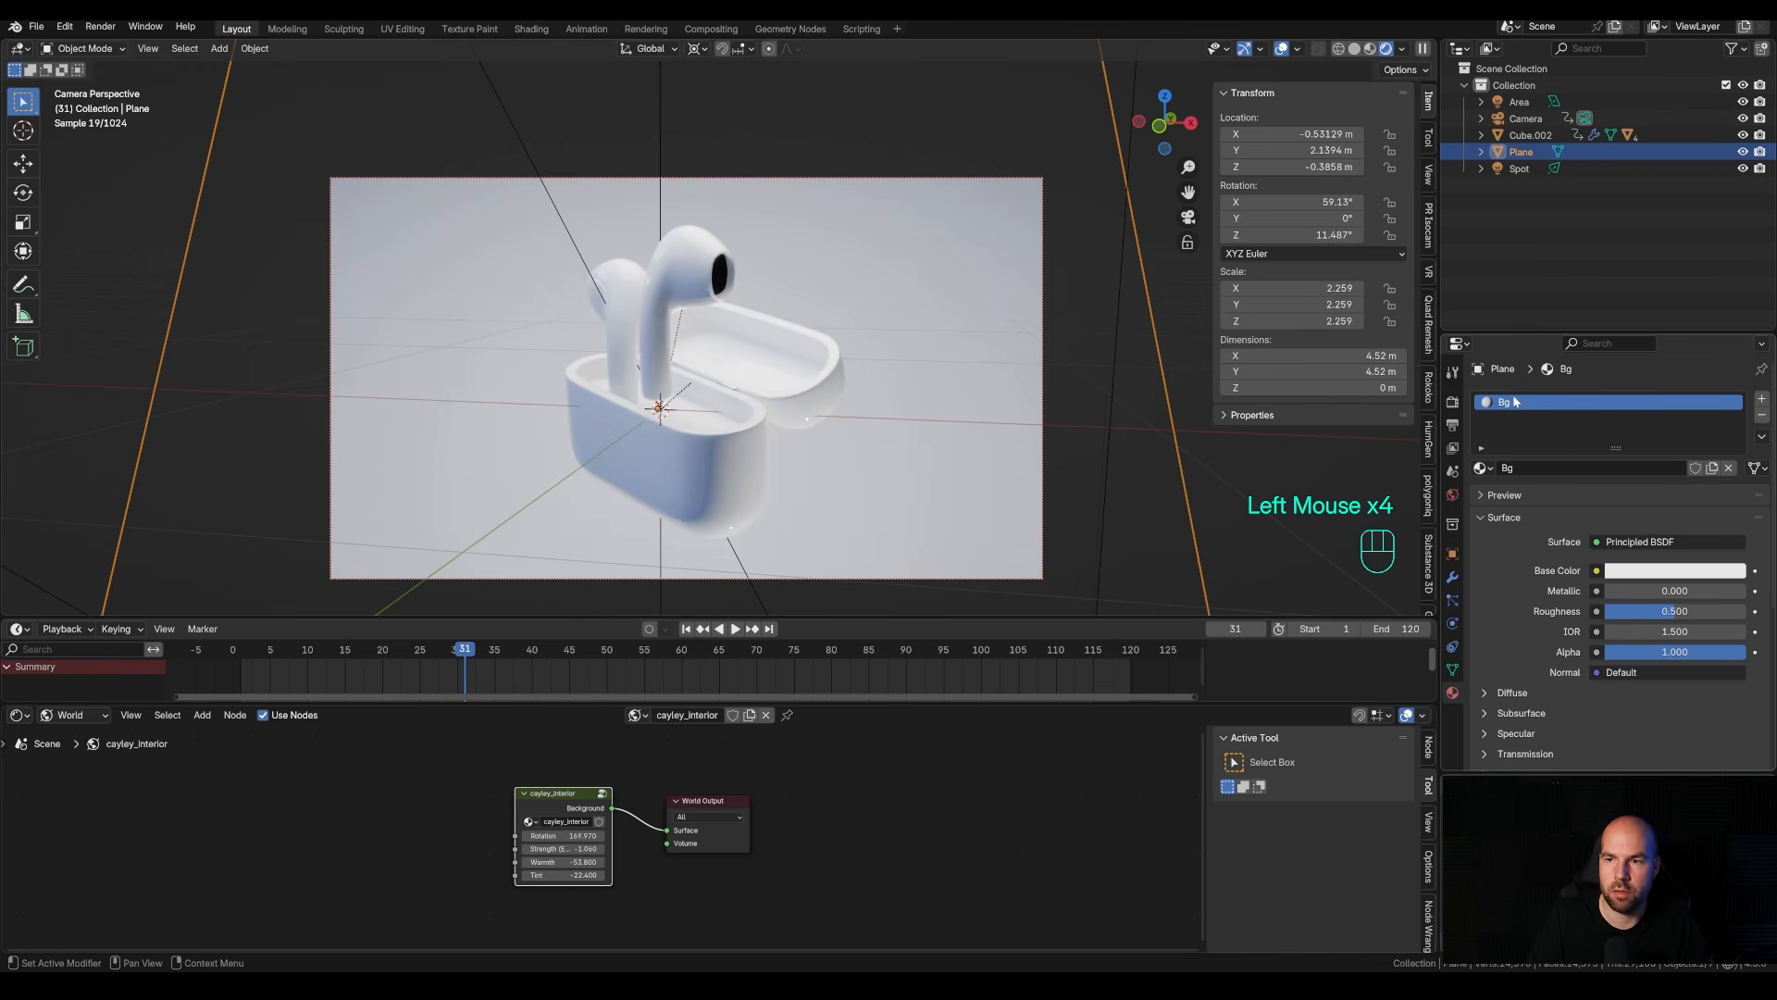
click(1663, 570)
scroll(1655, 370, down, 5)
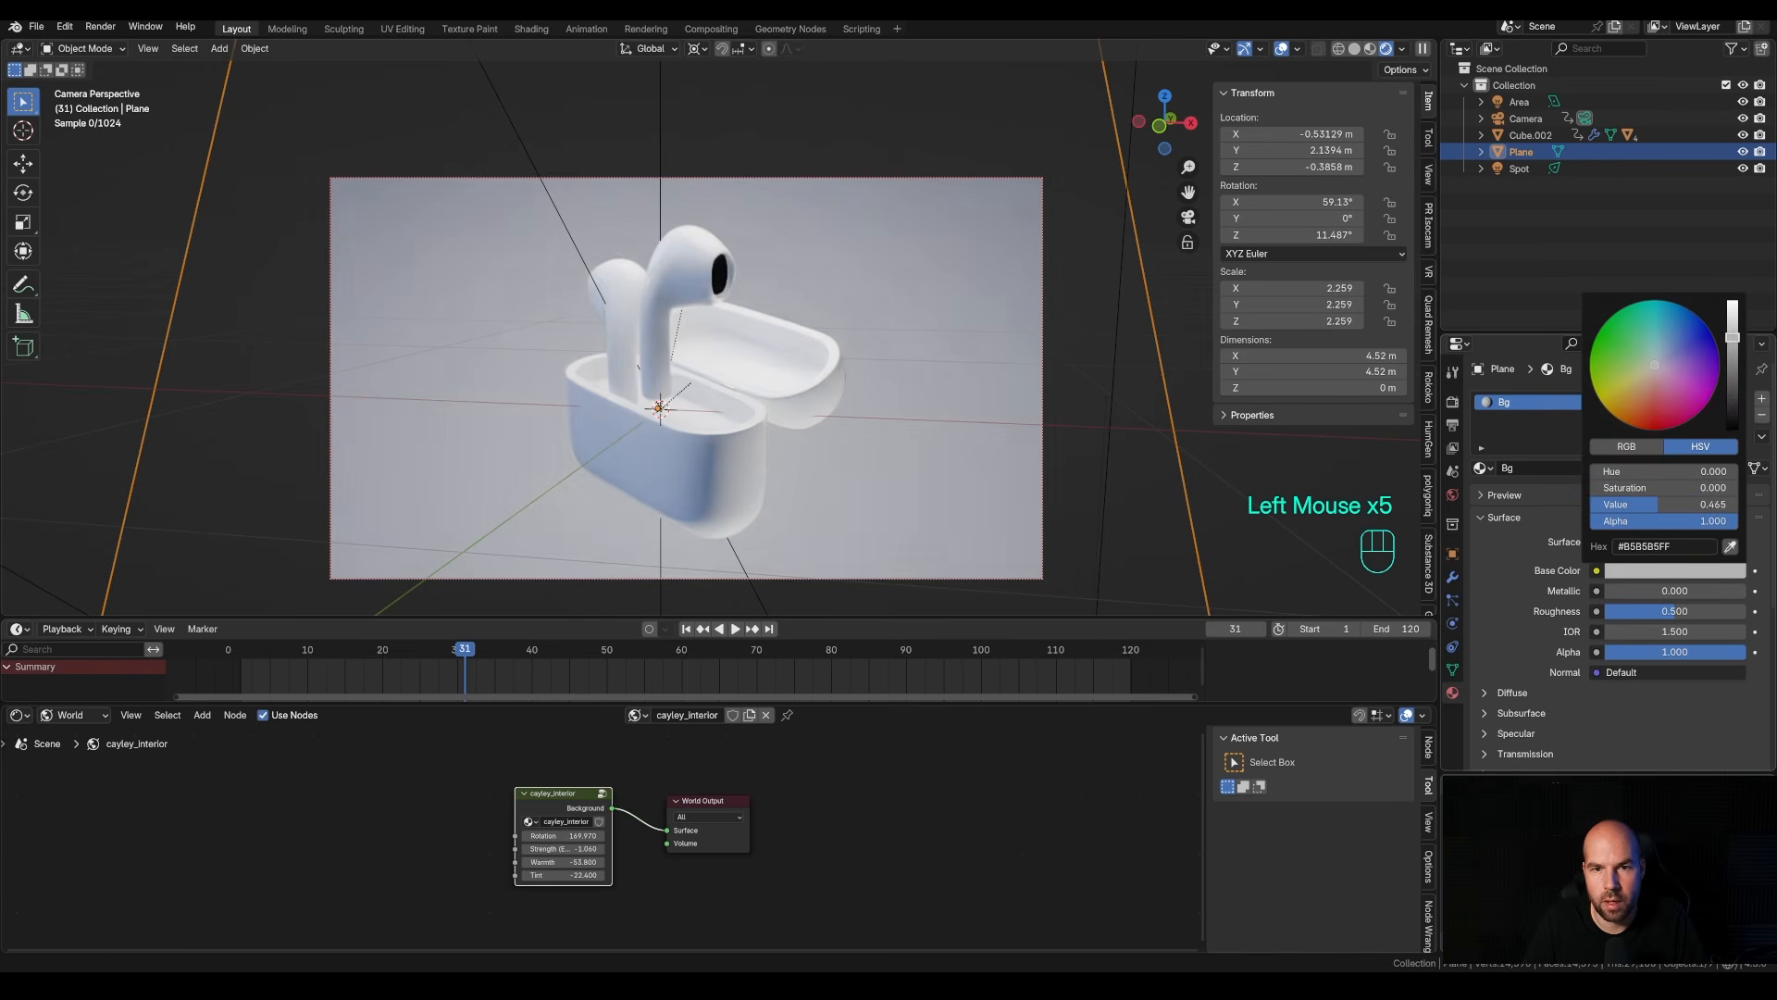
scroll(1655, 370, down, 2)
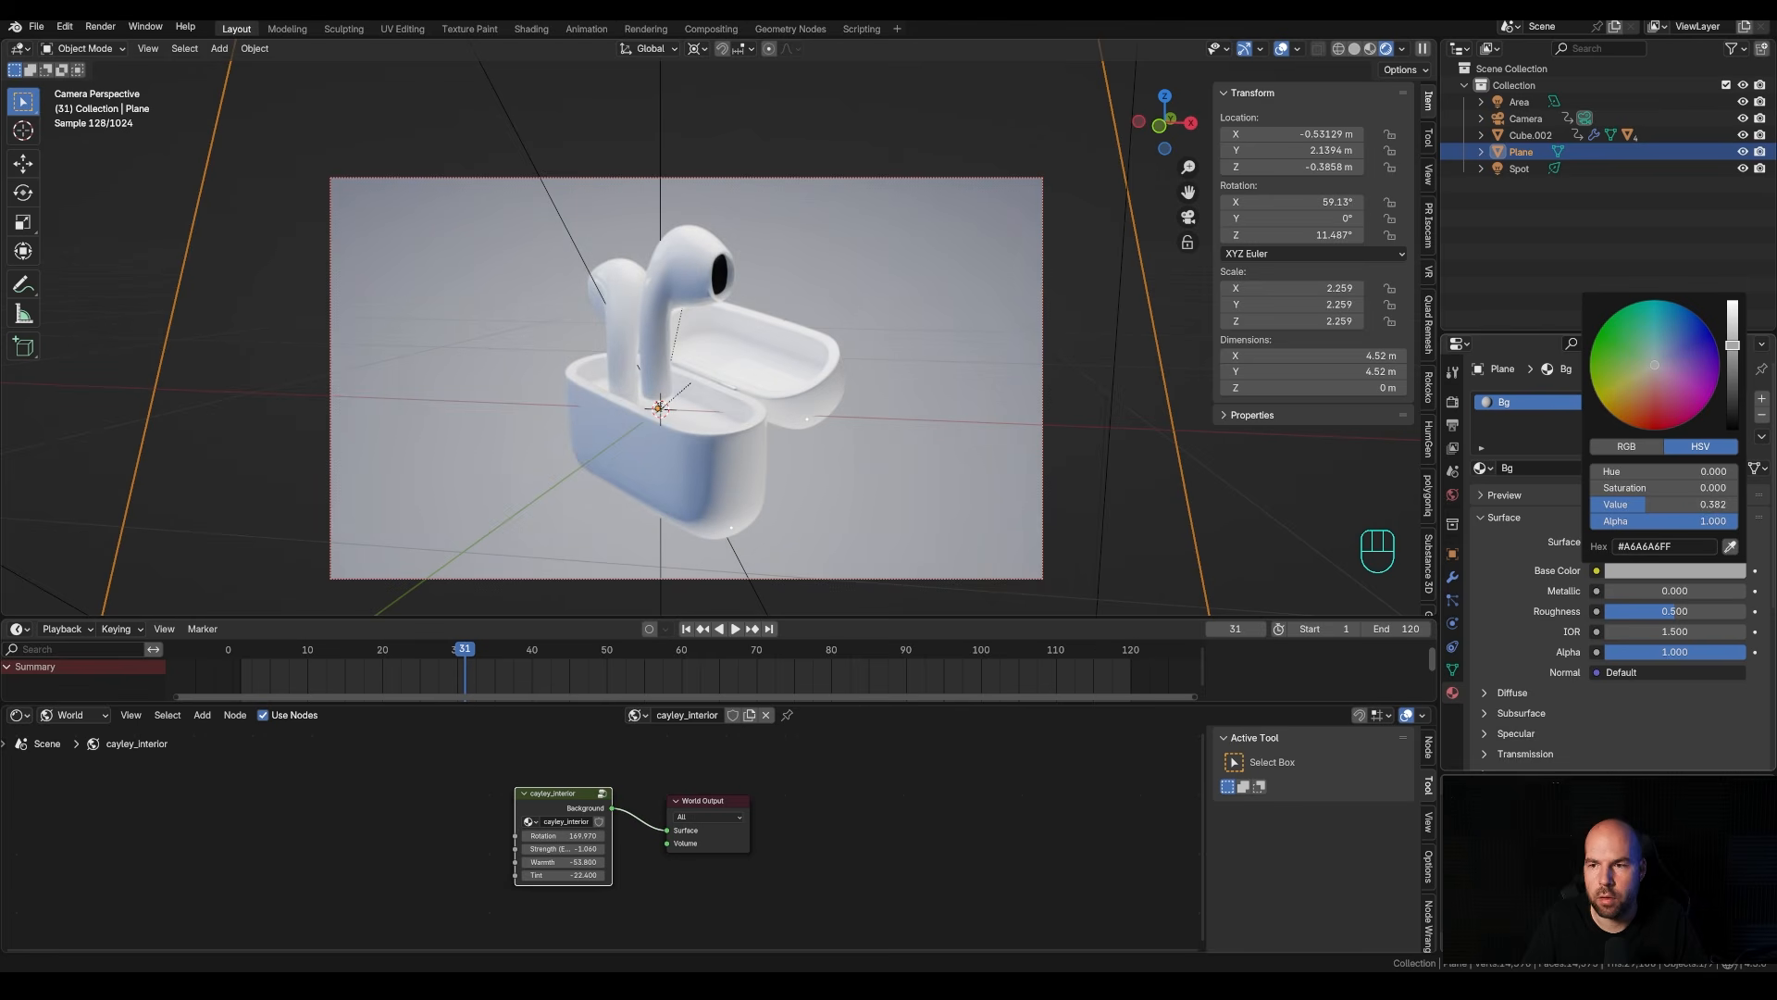
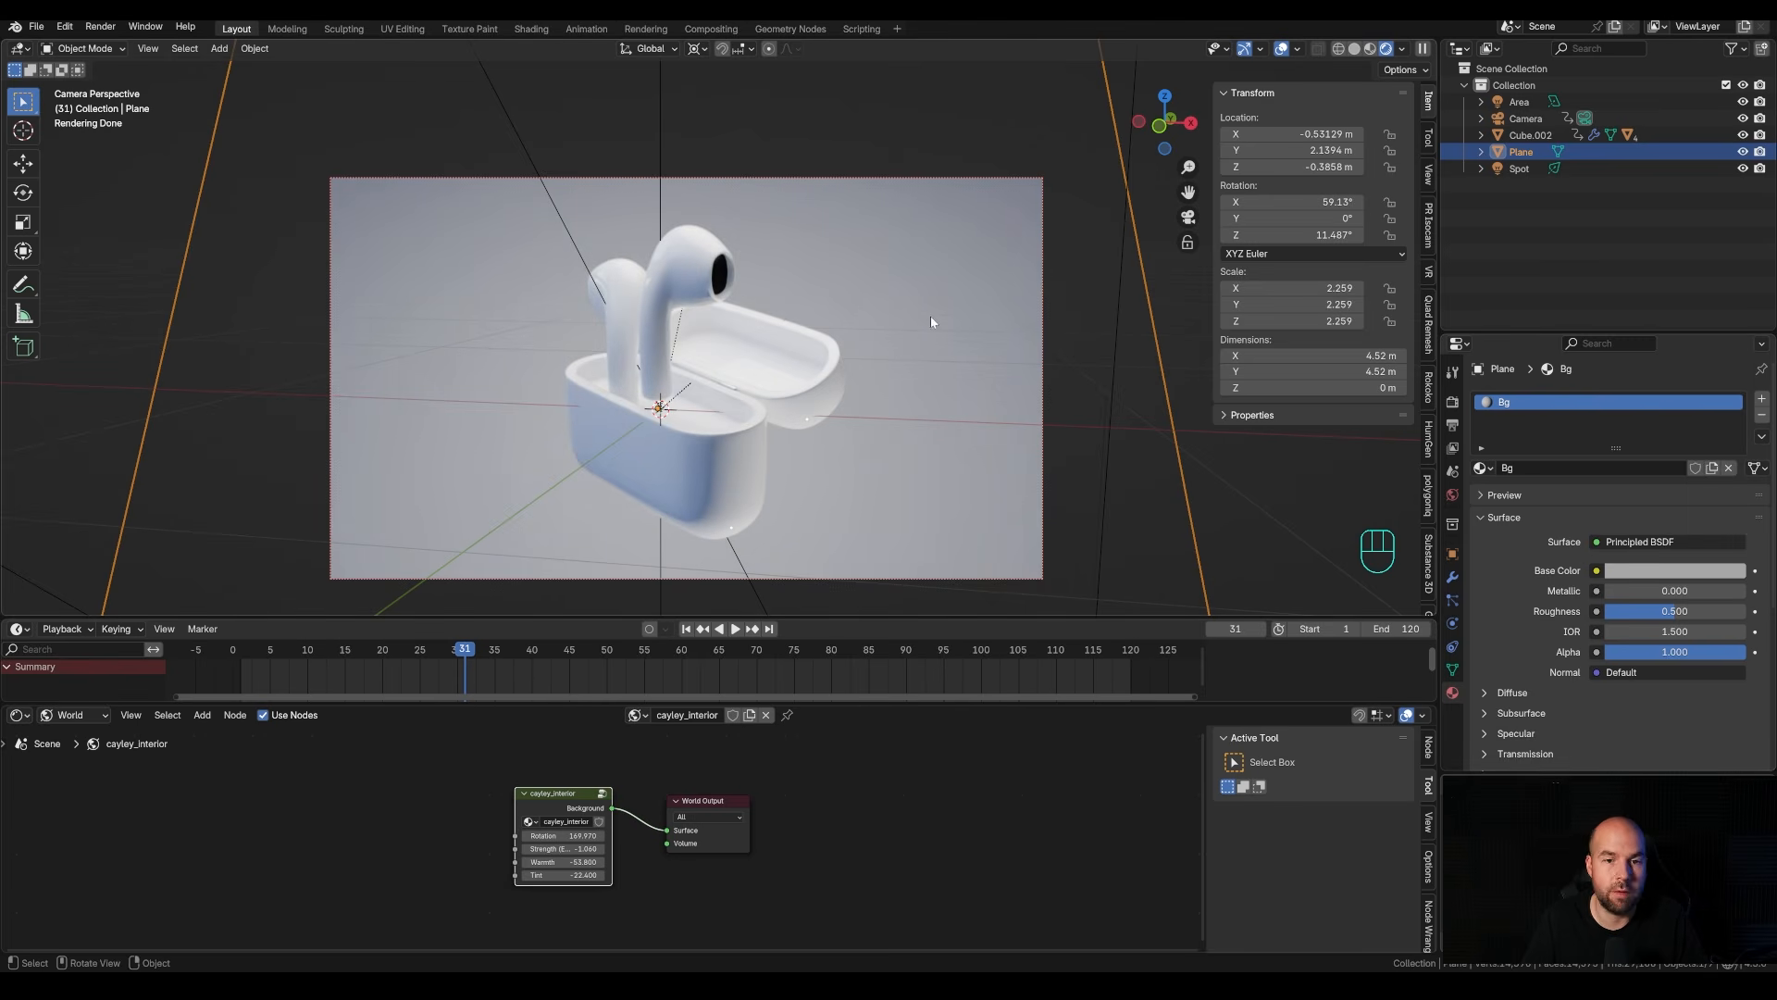
Play the animation from the camera view and stop it at frame 39.
middle_drag(787, 433, 824, 344)
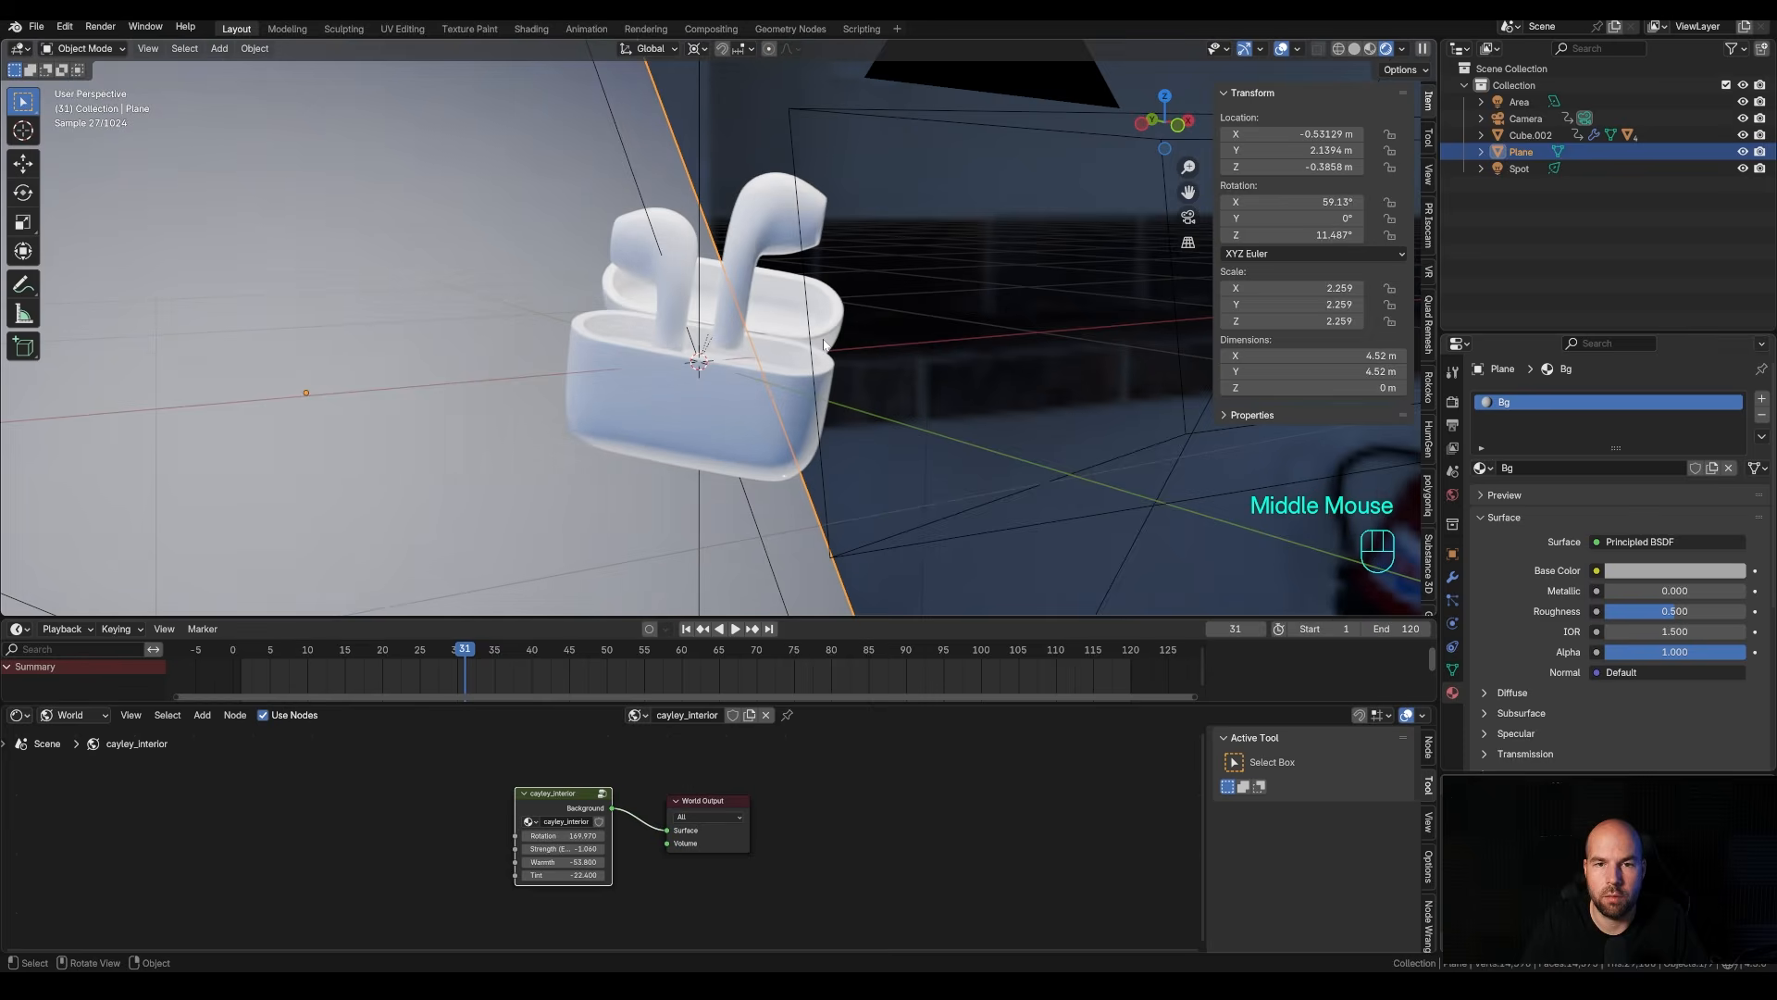
key(KP_0)
key(space)
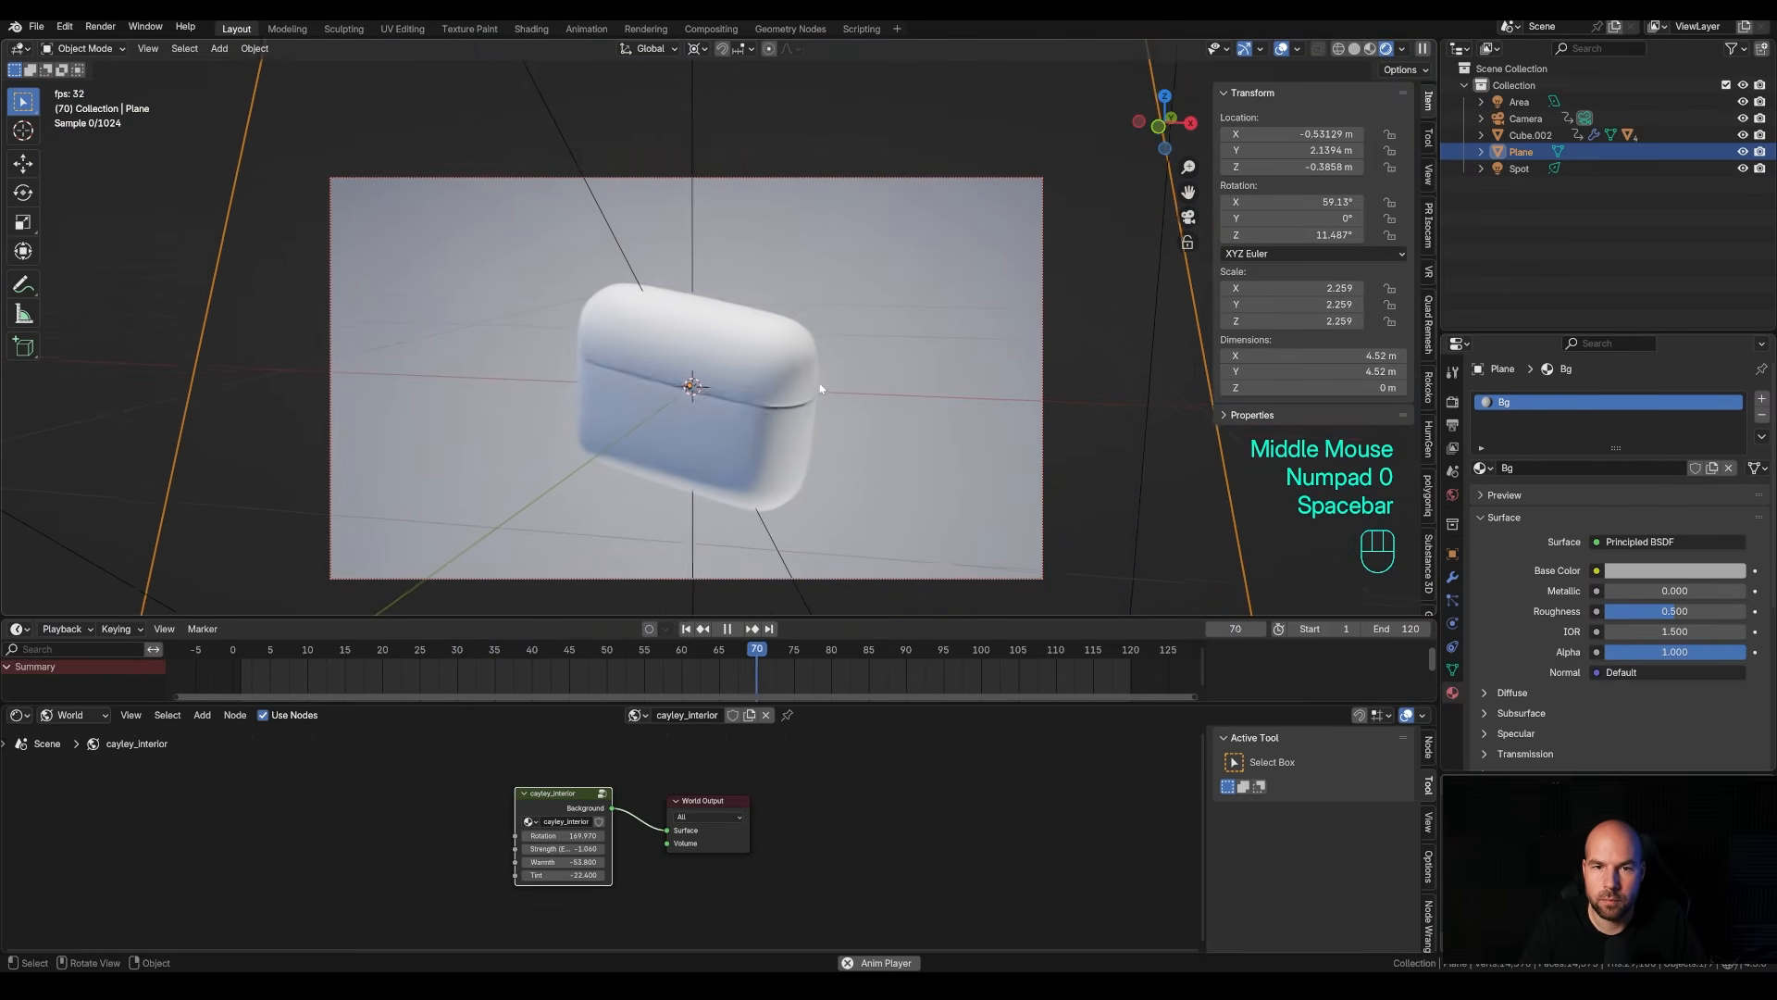
key(space)
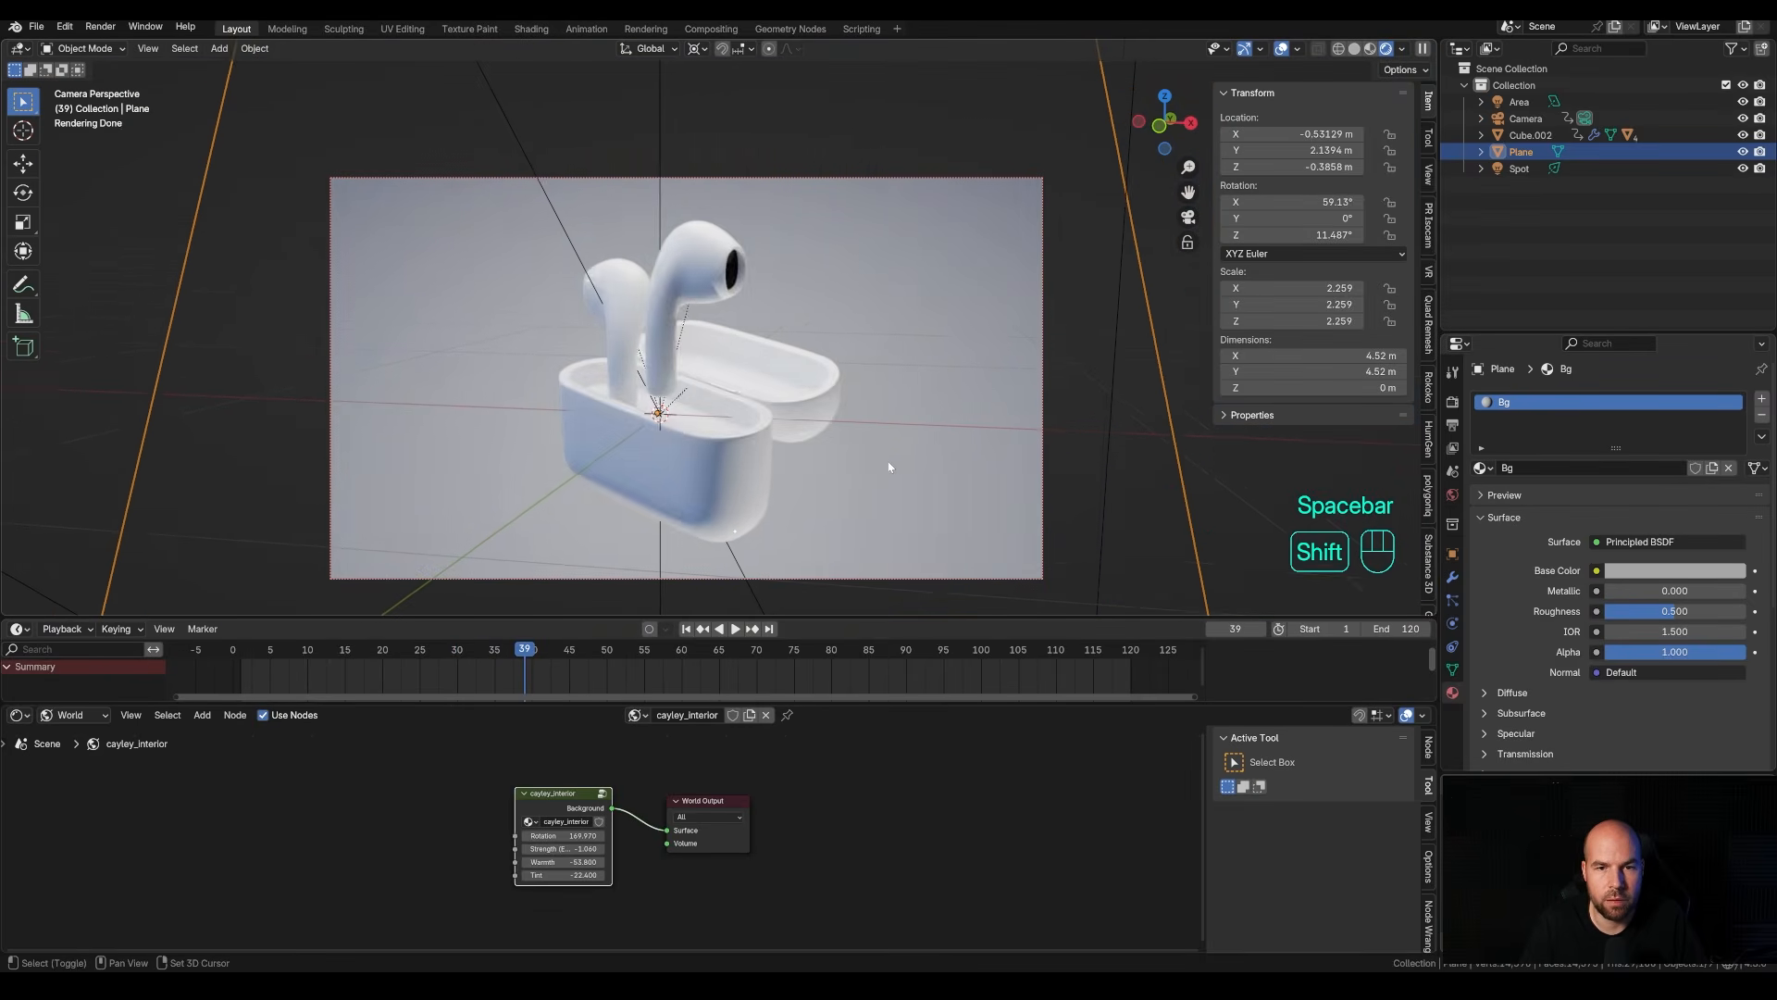
shift+middle_drag(887, 461, 896, 428)
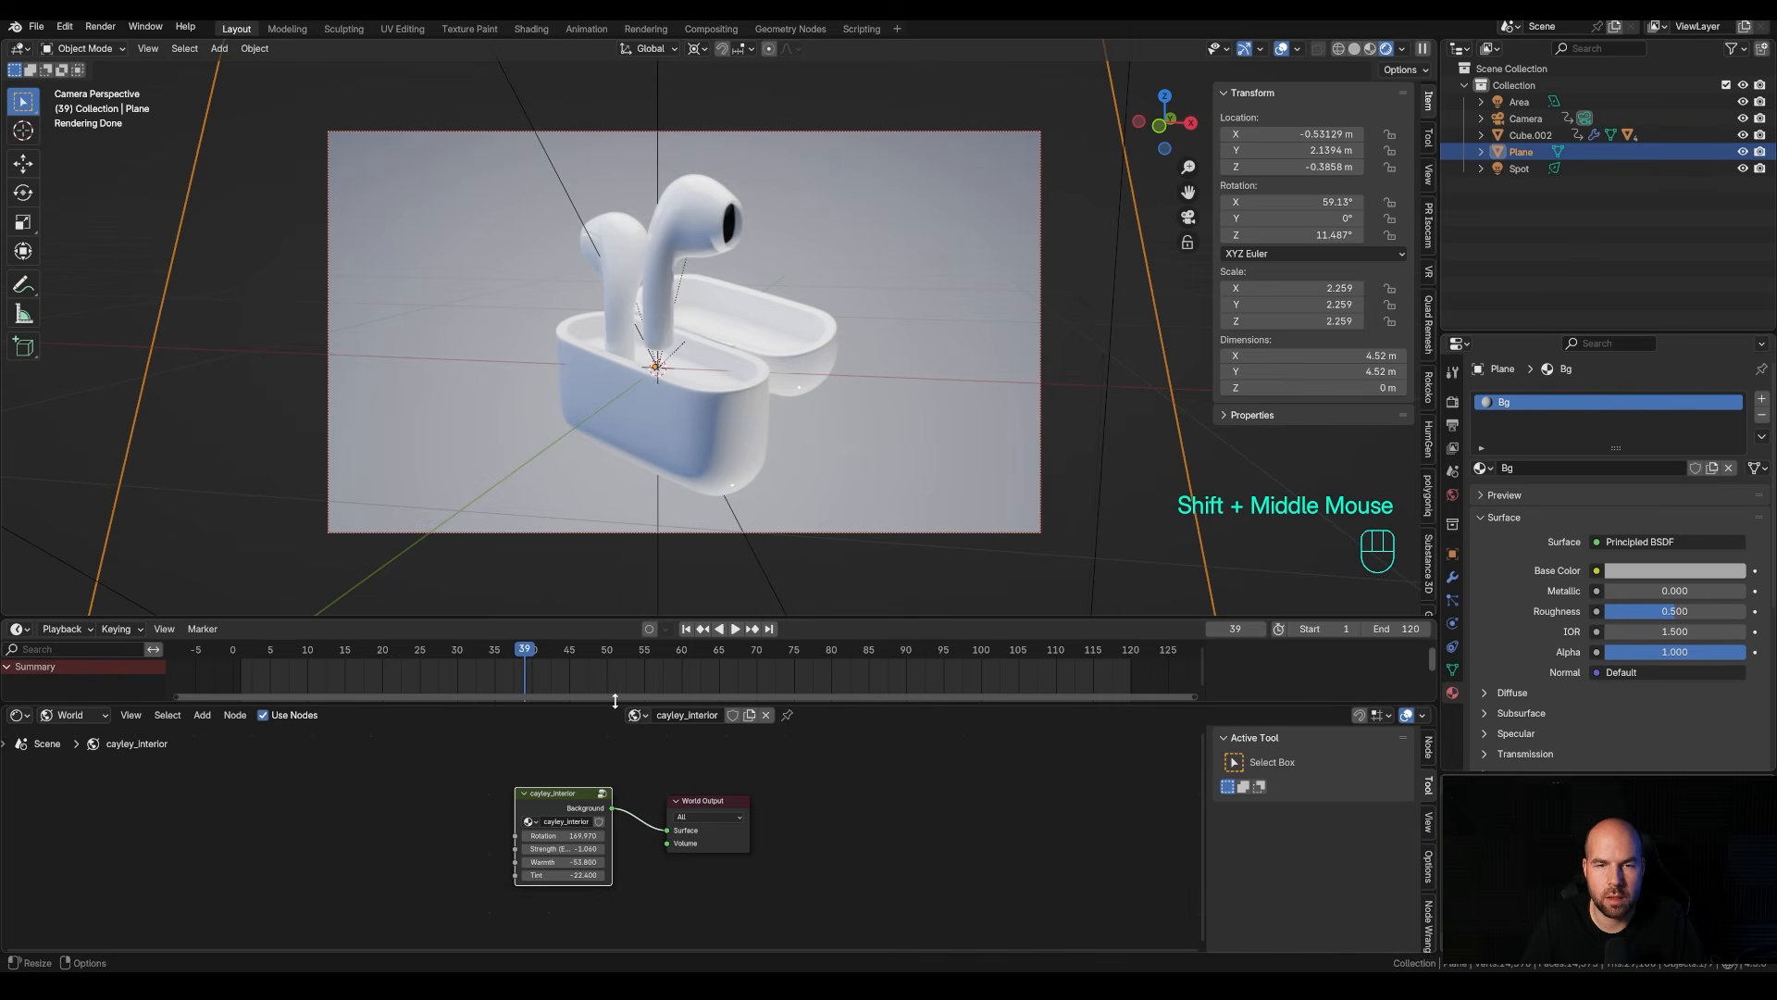
Show the case's White material nodes in an enlarged shader editor and move the Principled BSDF node away from Material Output.
click(676, 421)
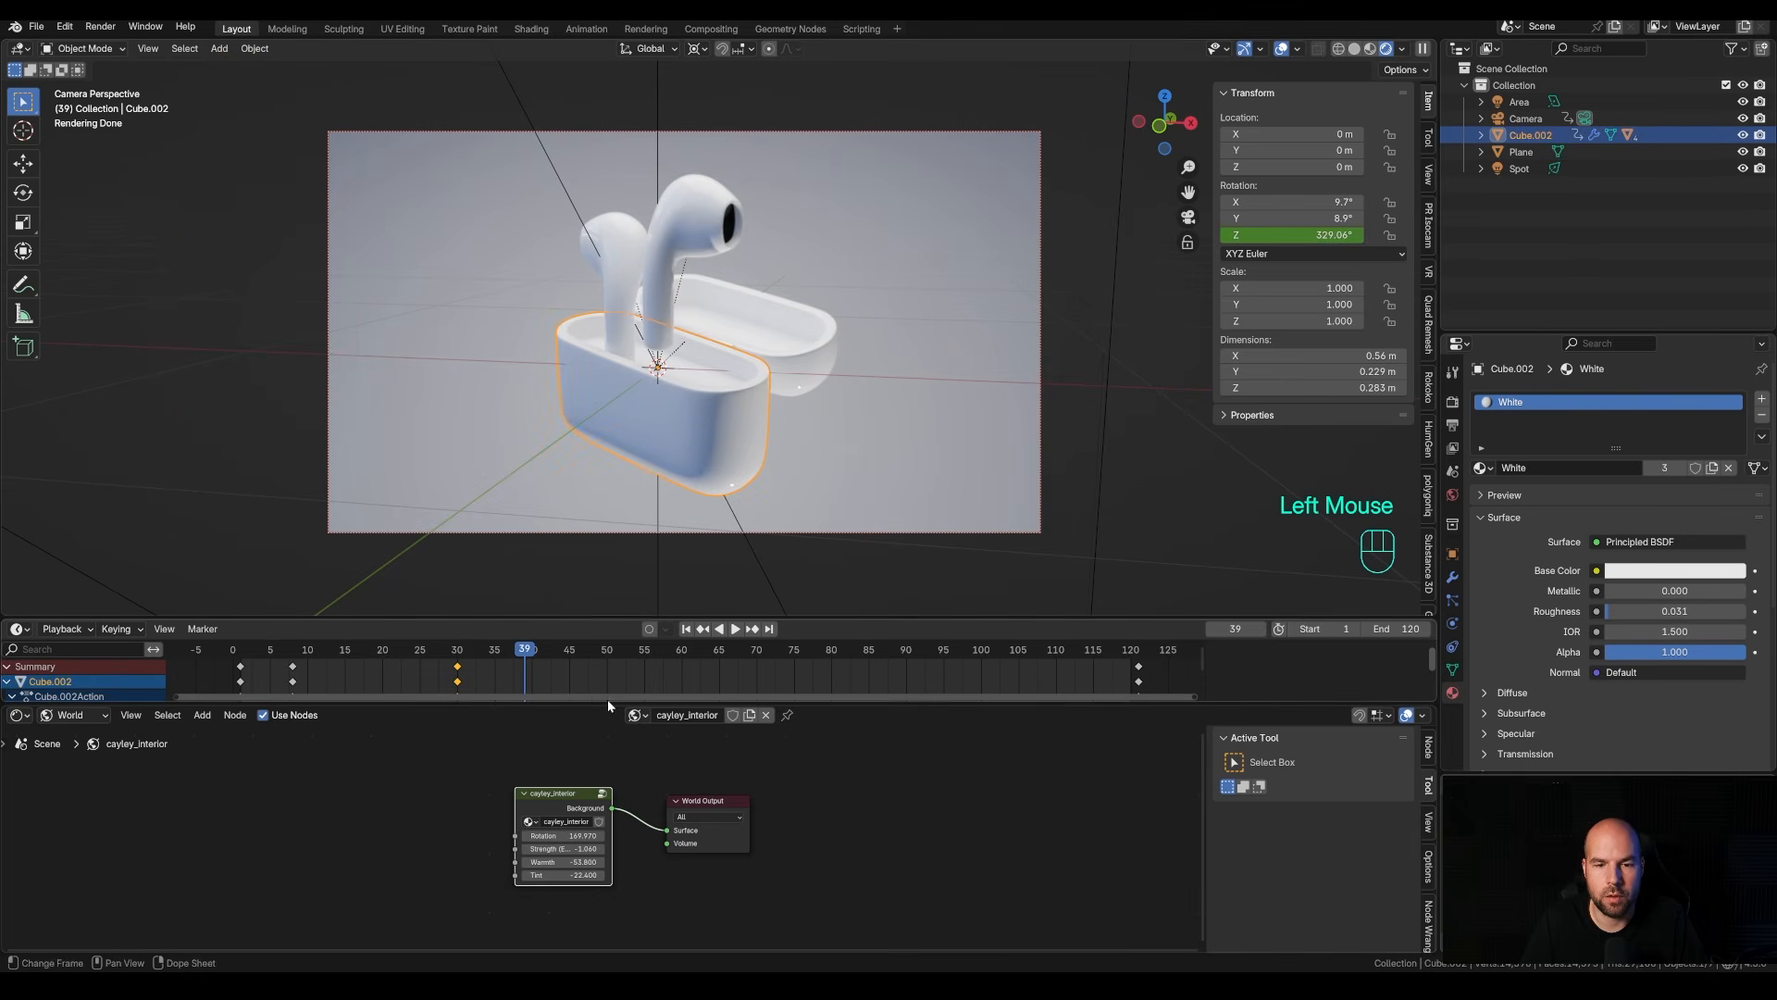
click(74, 715)
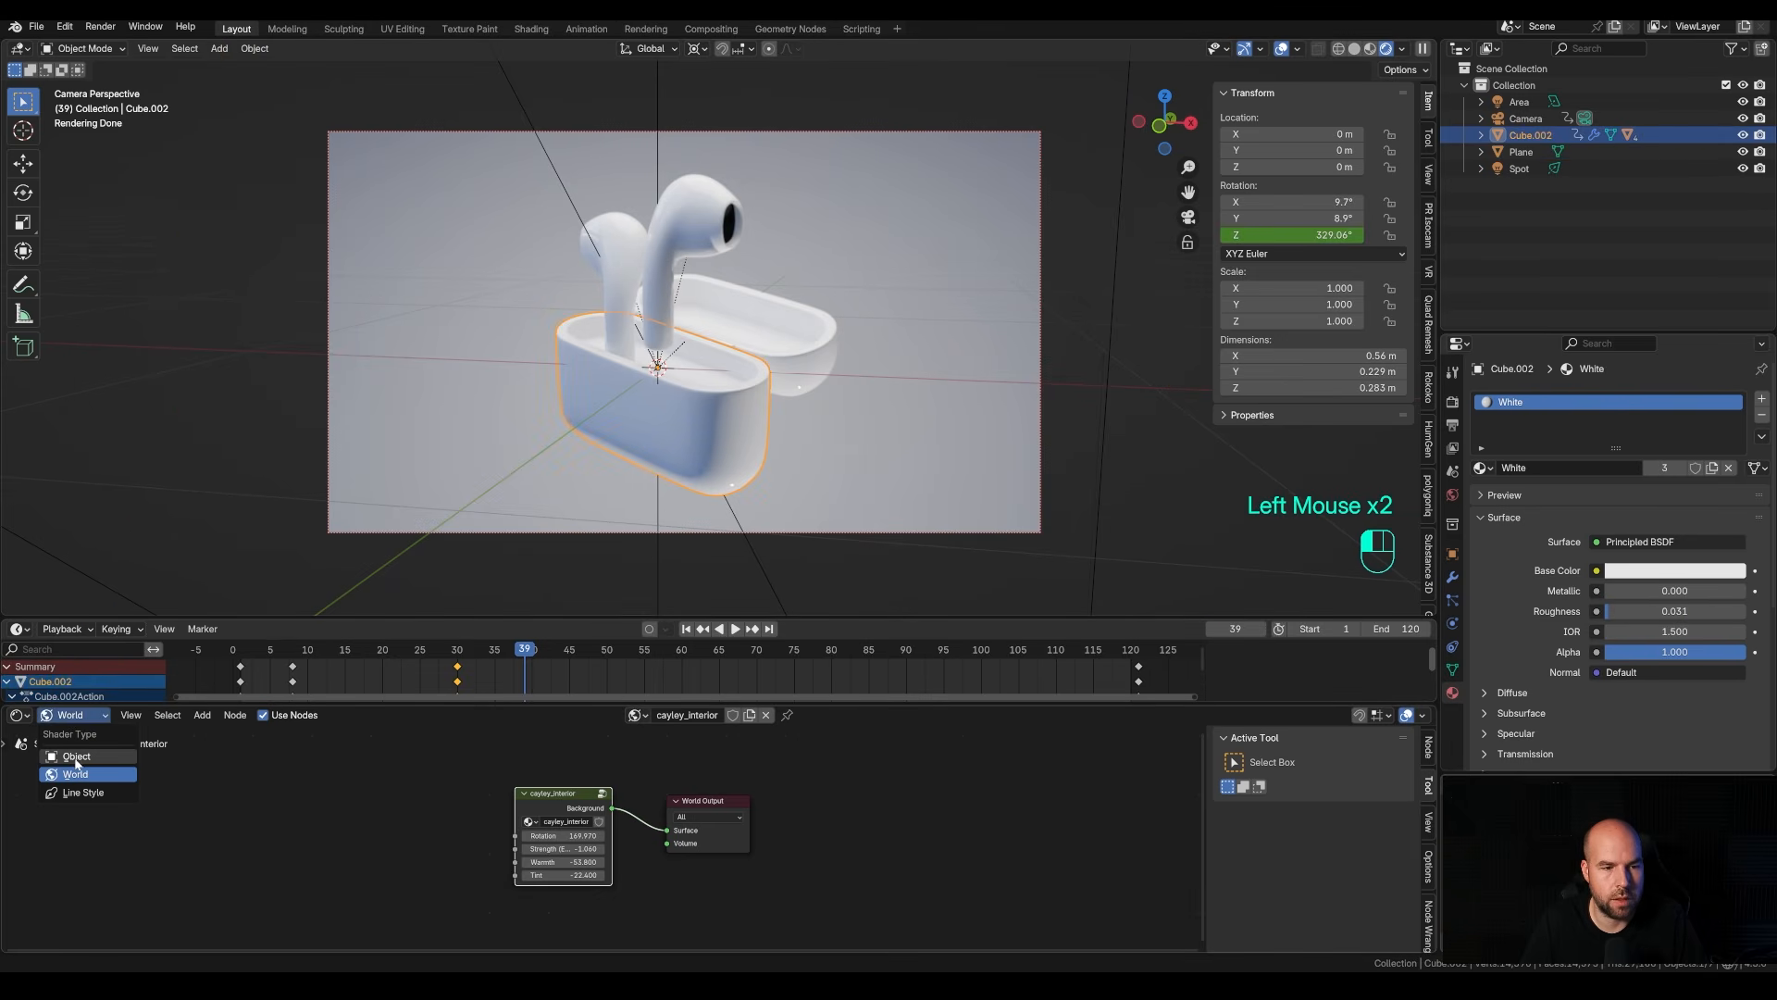
click(76, 758)
middle_drag(326, 848, 508, 821)
scroll(590, 804, up, 2)
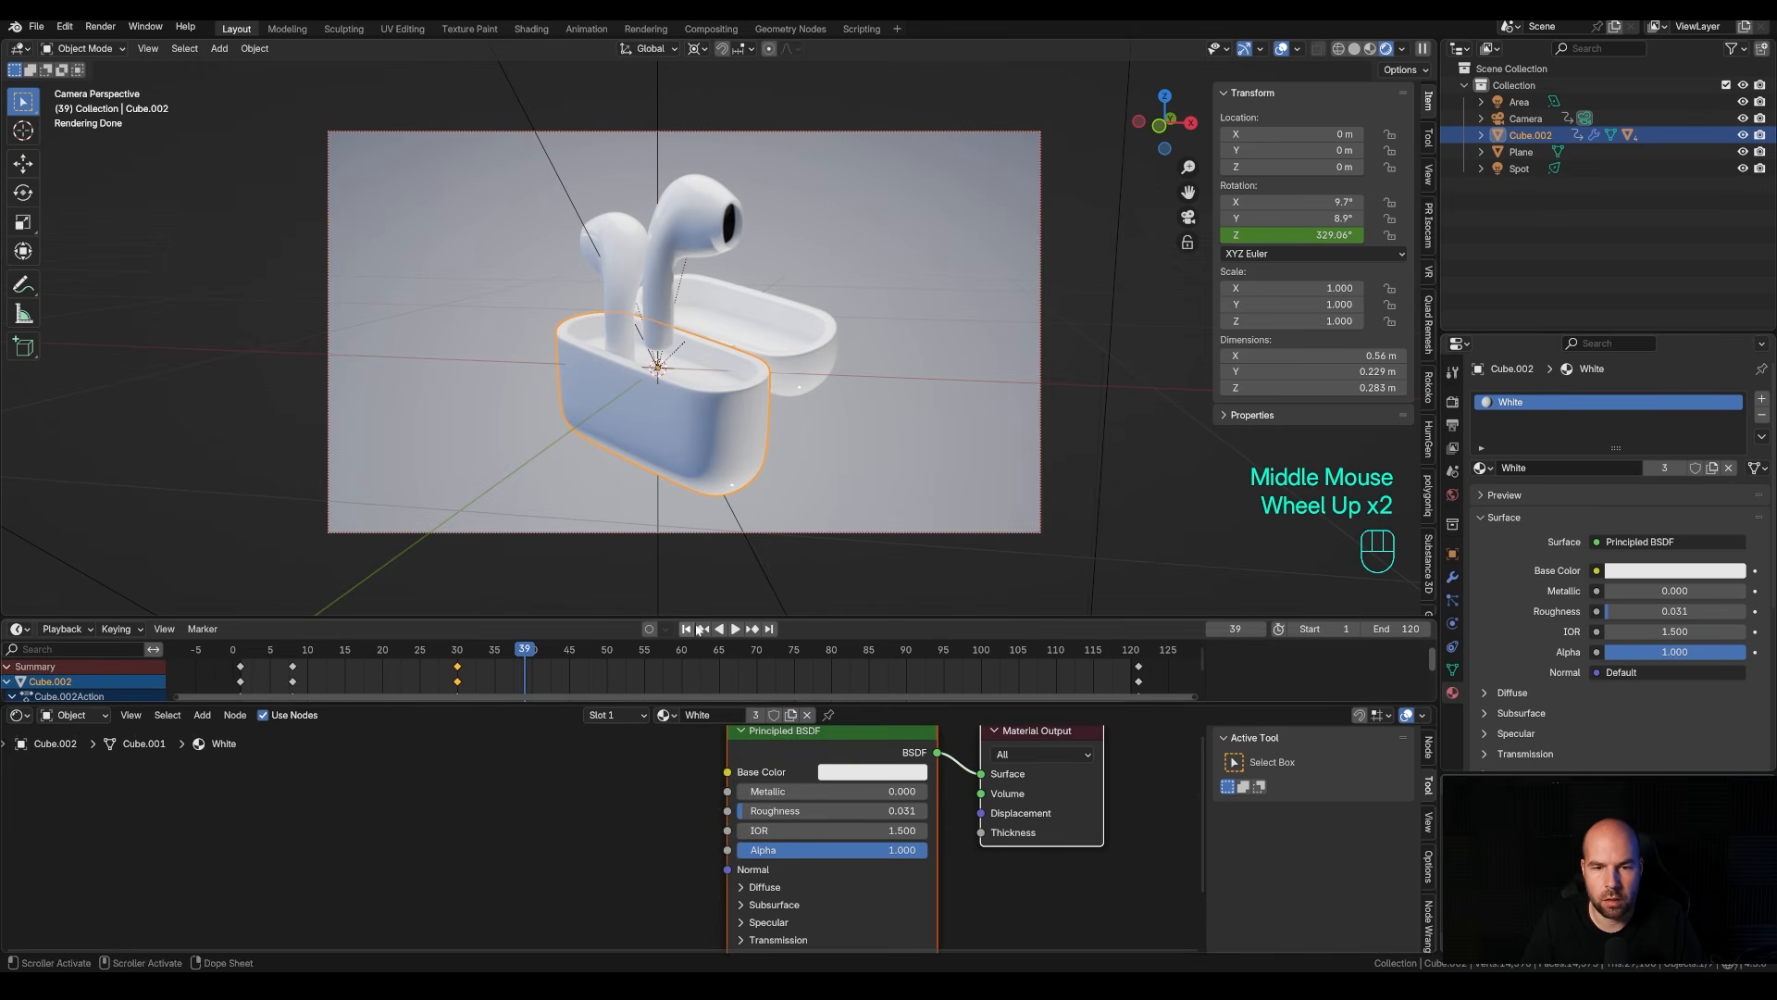
drag(692, 617, 703, 553)
drag(685, 701, 692, 635)
click(854, 706)
drag(854, 711, 825, 714)
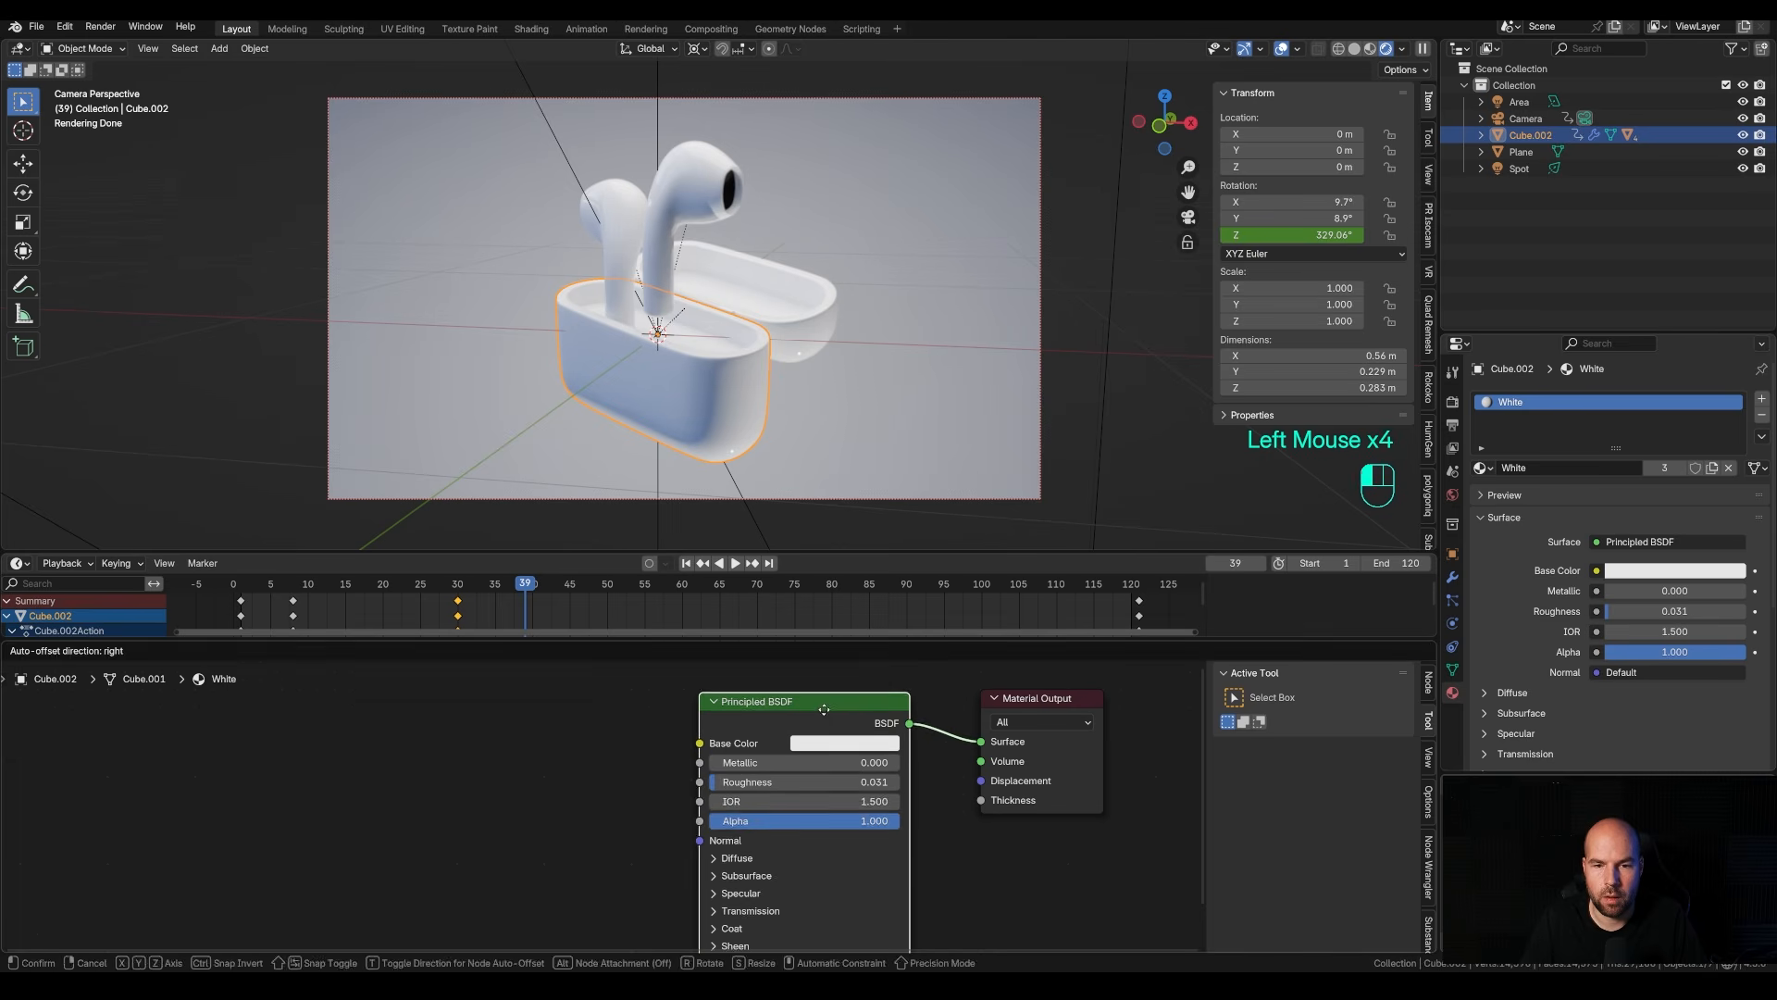
Add a Hue/Saturation/Value node before the Principled BSDF and set its color to red.
click(577, 738)
key(shift+a)
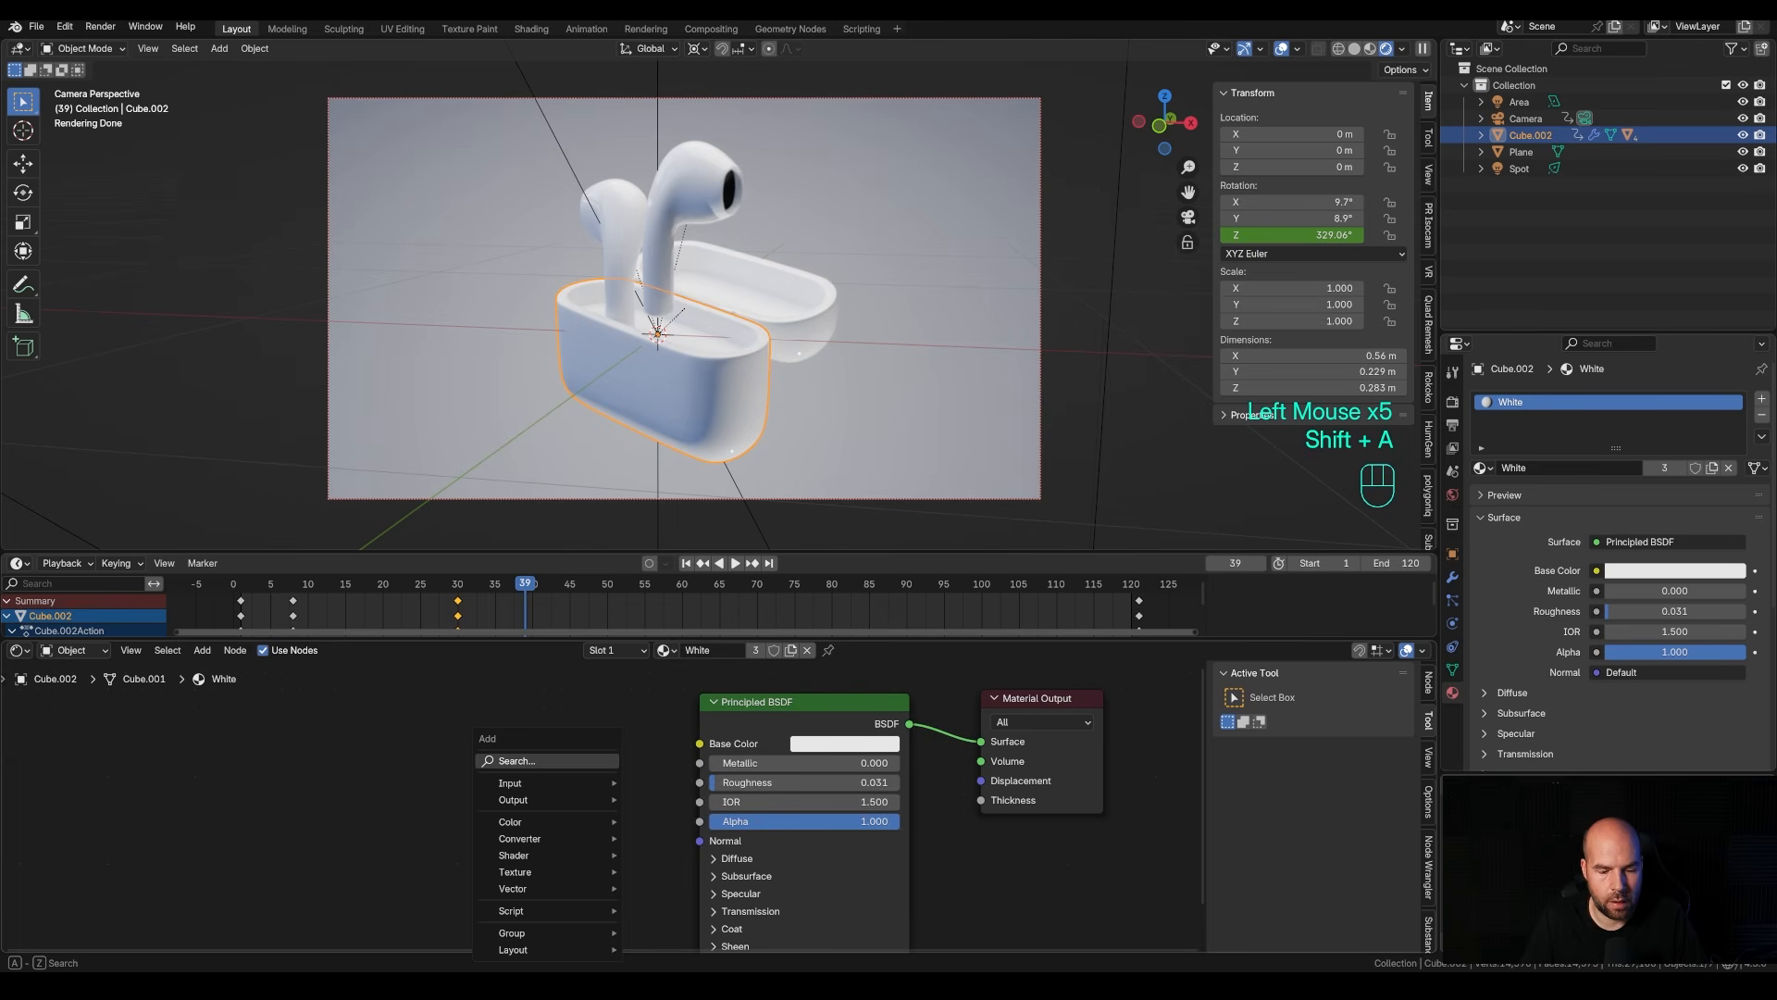
click(594, 762)
text(hu)
key(Return)
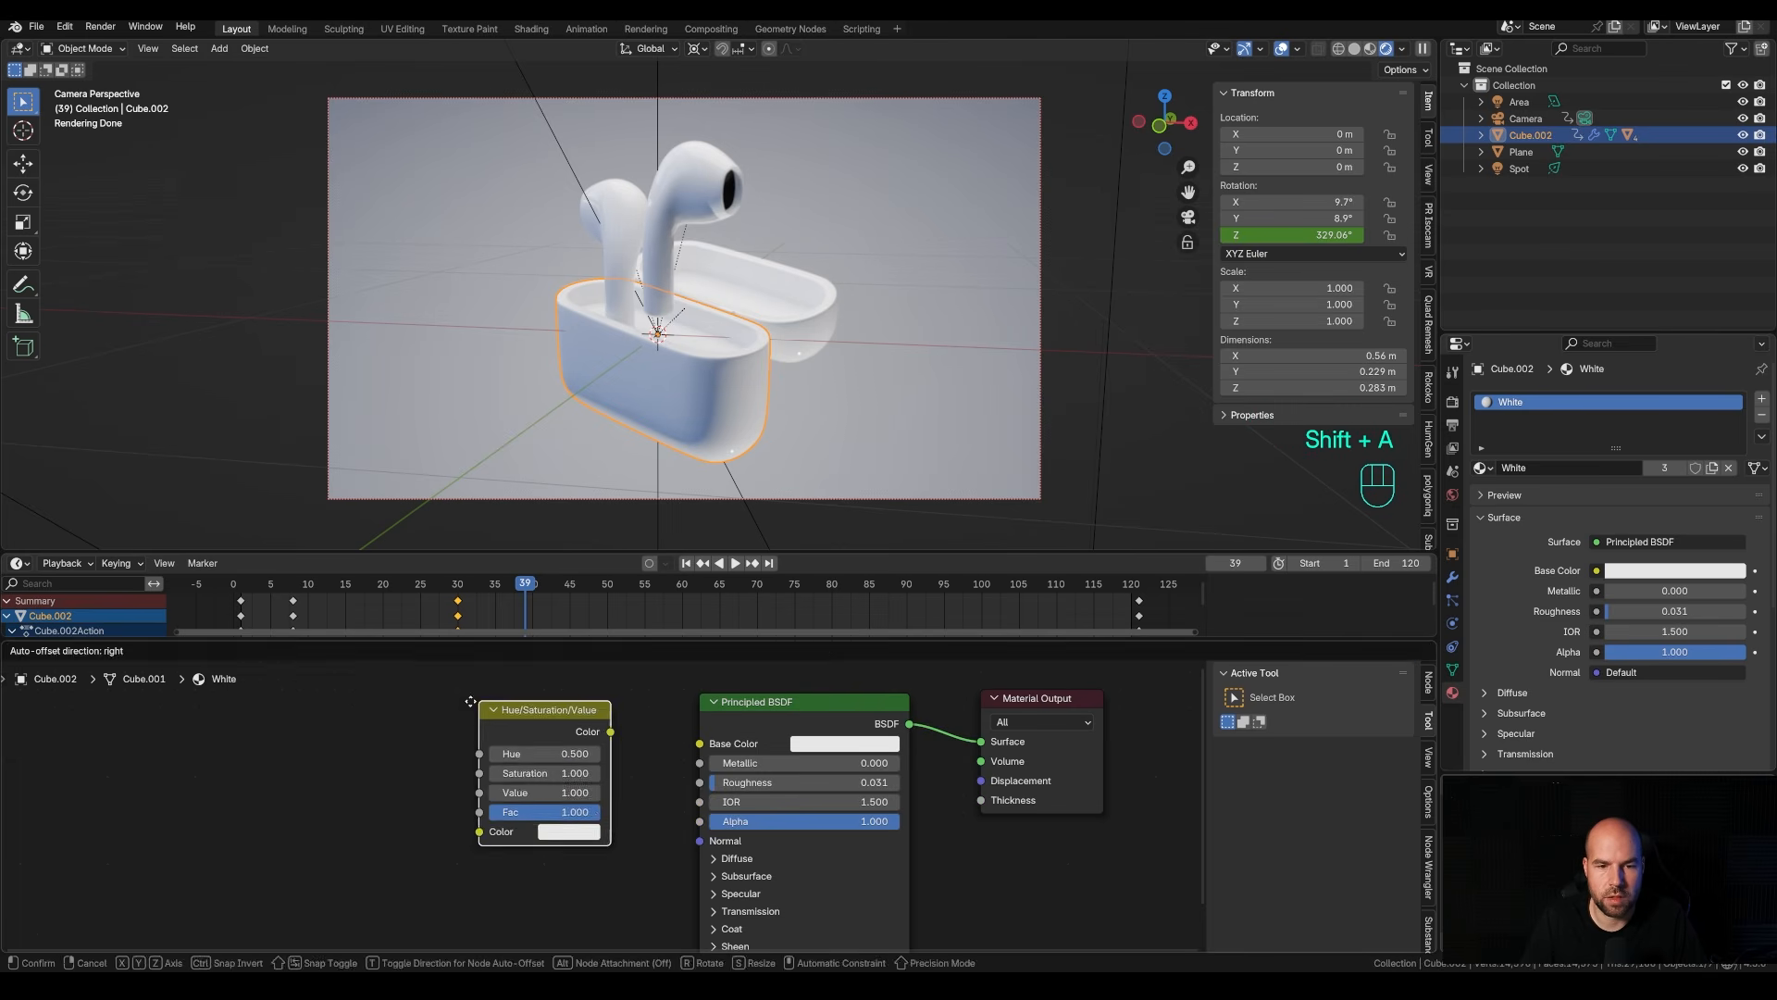
click(462, 703)
click(568, 836)
drag(609, 613, 594, 659)
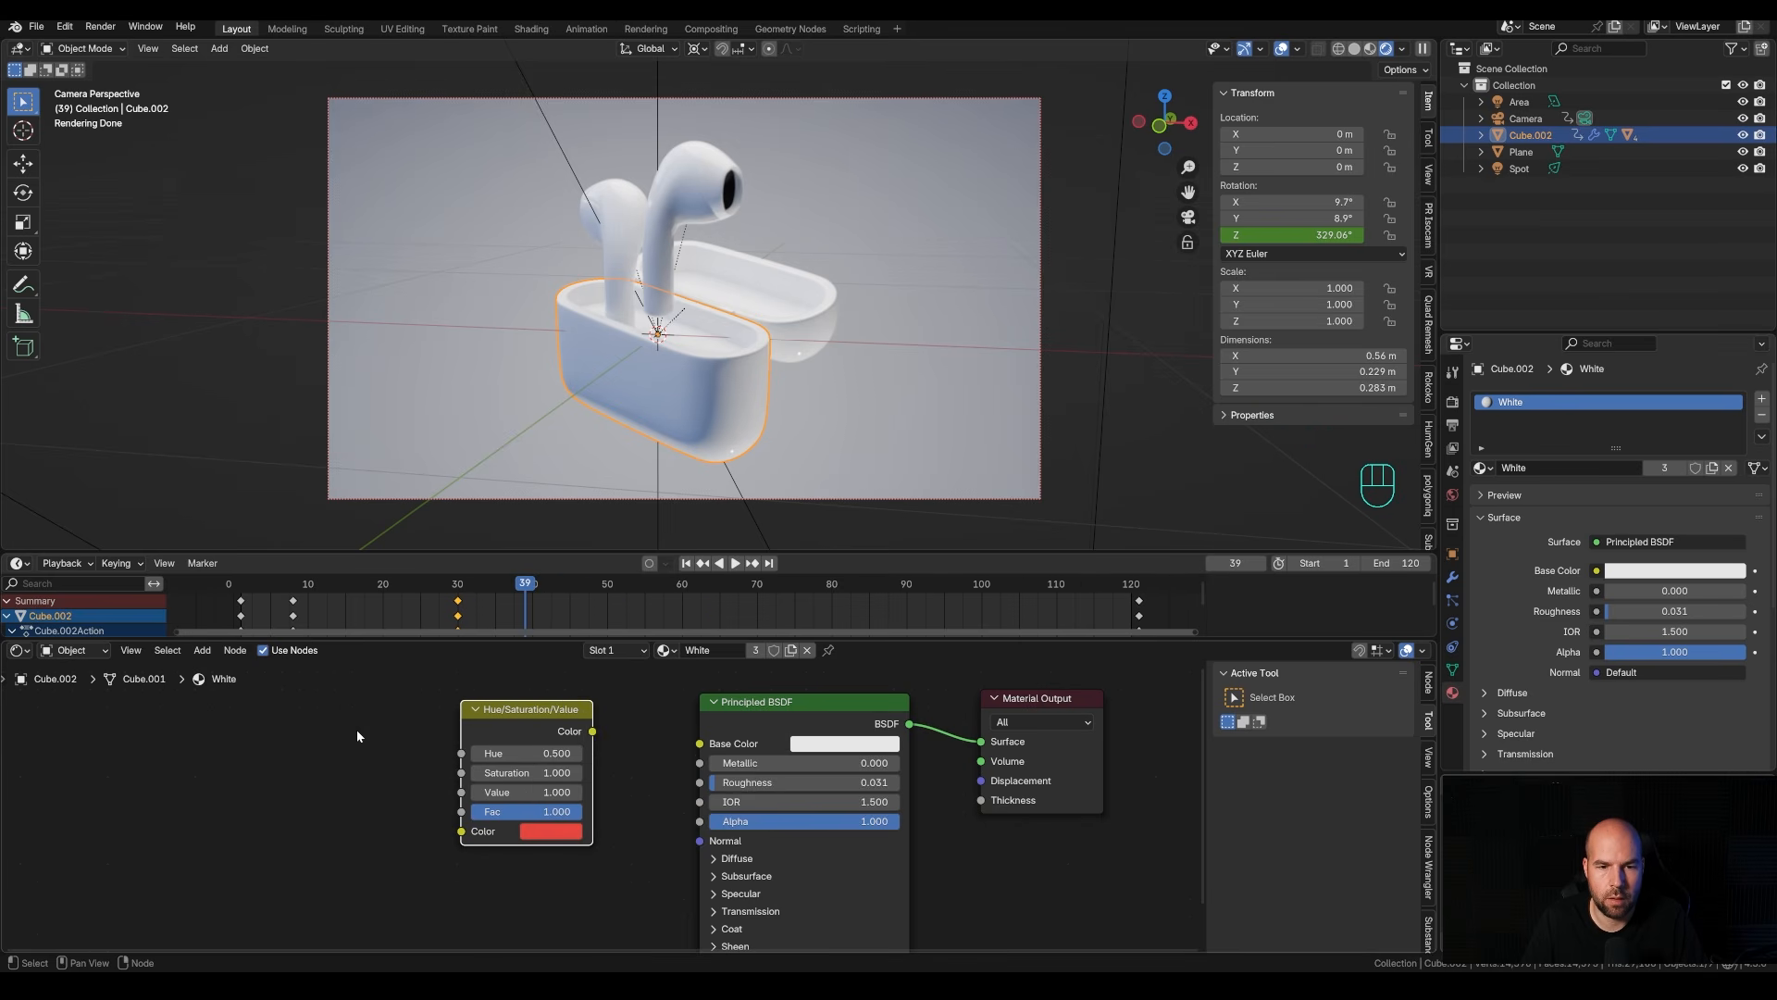
Set the Hue/Saturation/Value node's hue to 0 and connect its color output to the Principled BSDF's base color.
click(538, 756)
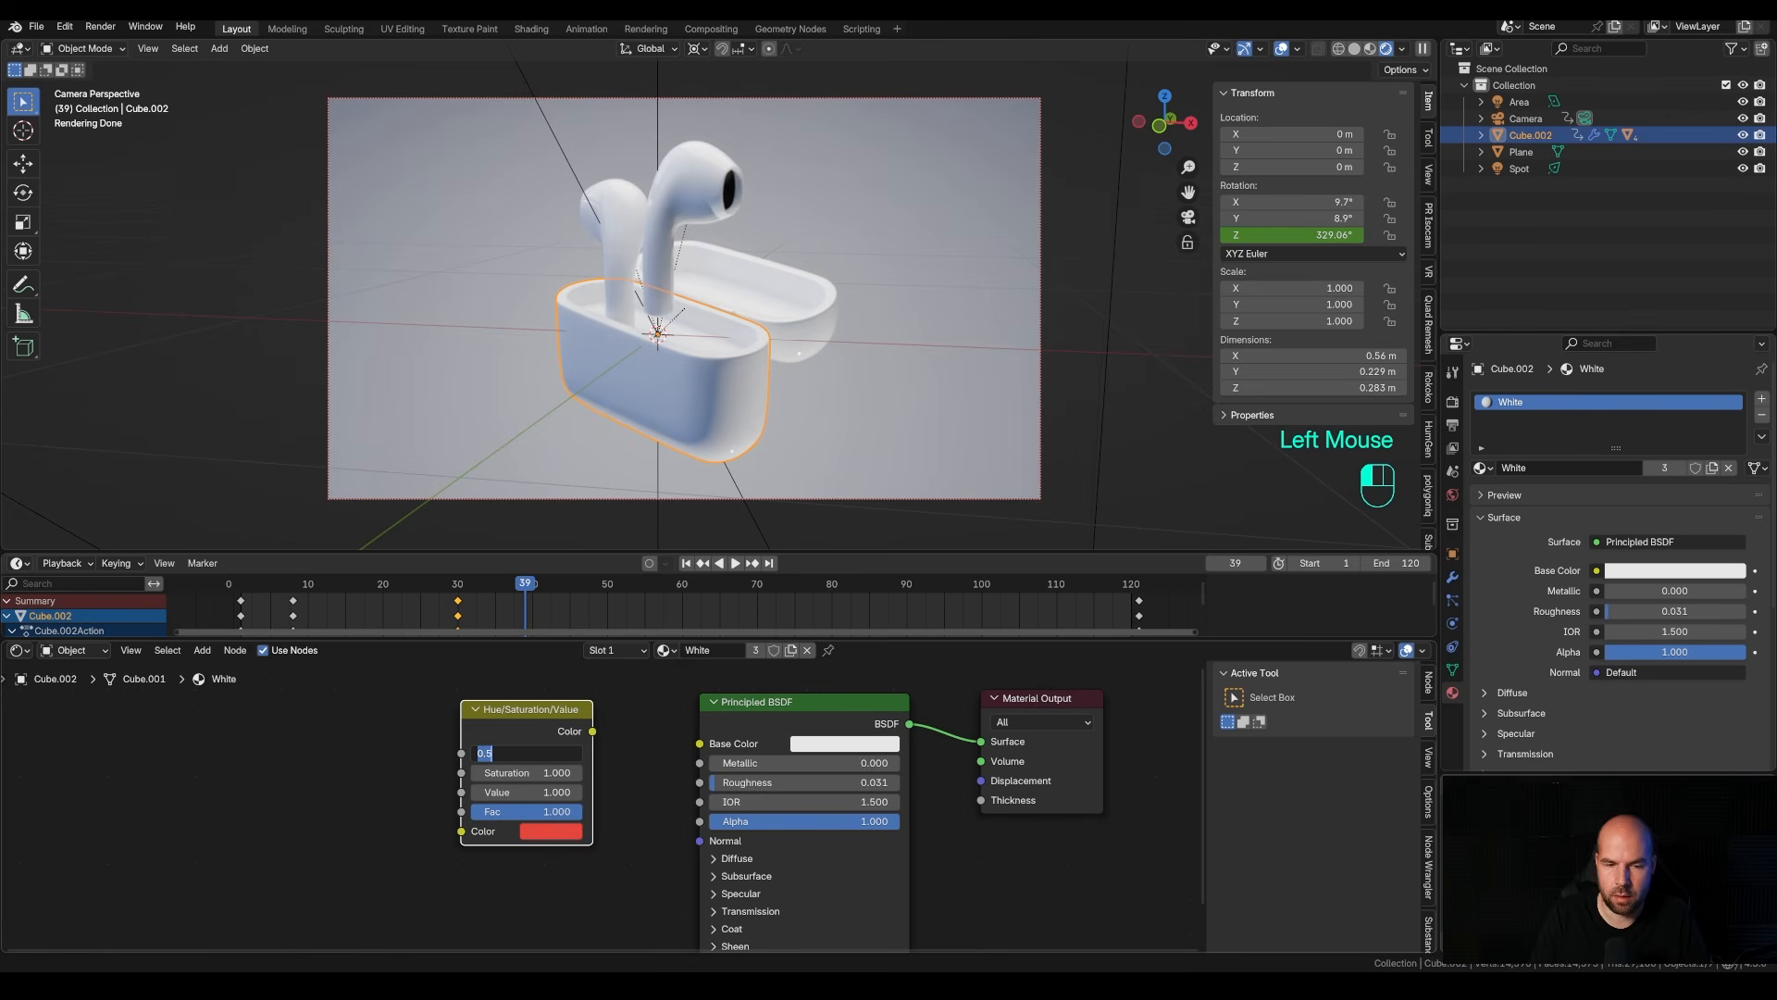
text(0)
key(Return)
drag(593, 731, 723, 748)
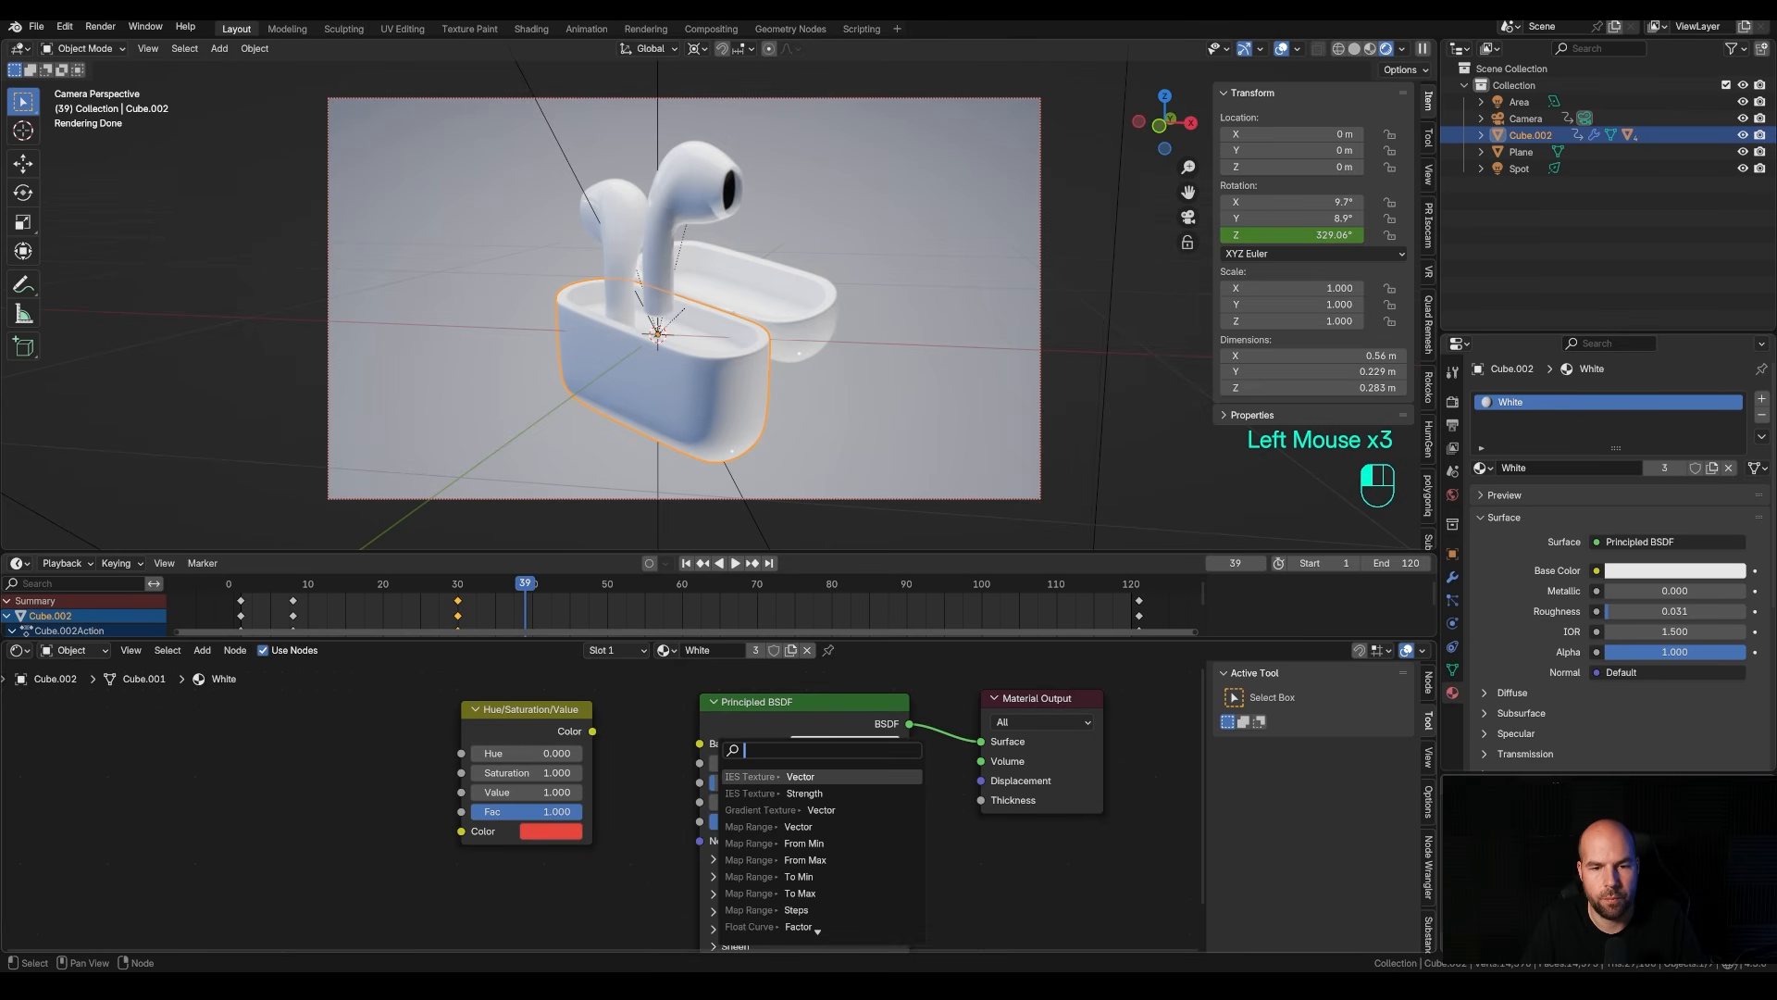
drag(592, 732, 700, 744)
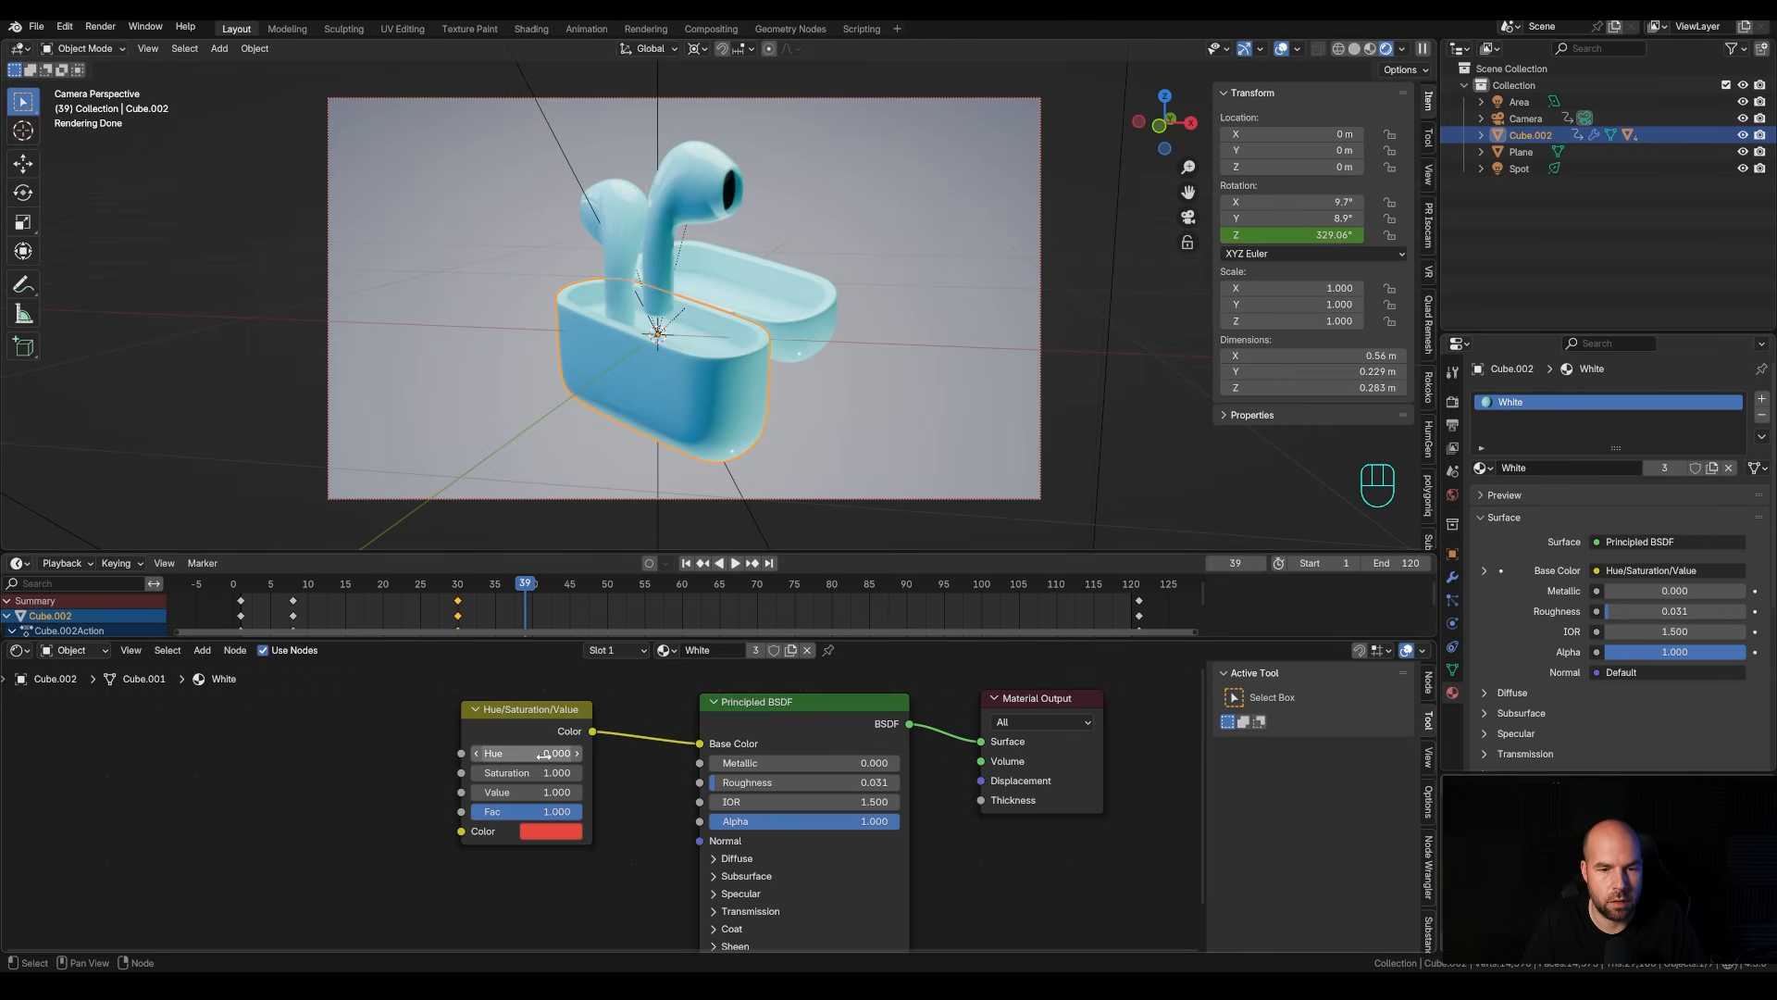
Insert a keyframe for the node's hue of 0 at frame 1.
drag(256, 588, 243, 588)
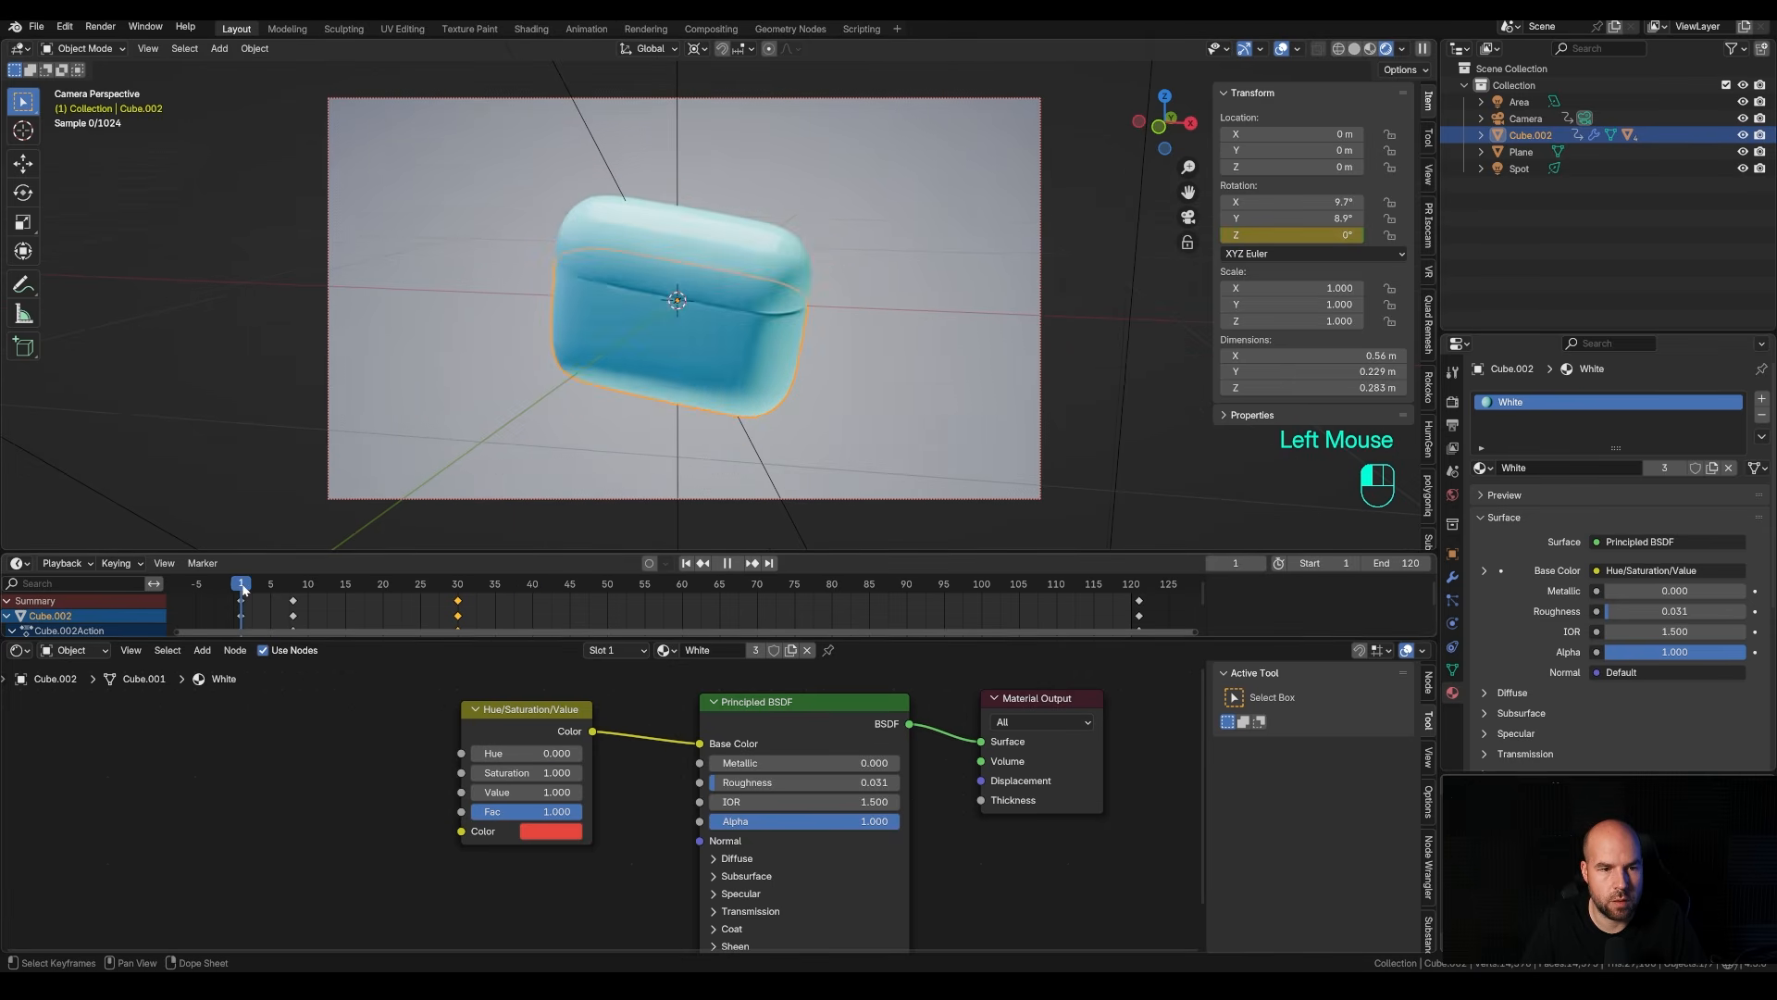
right_click(524, 753)
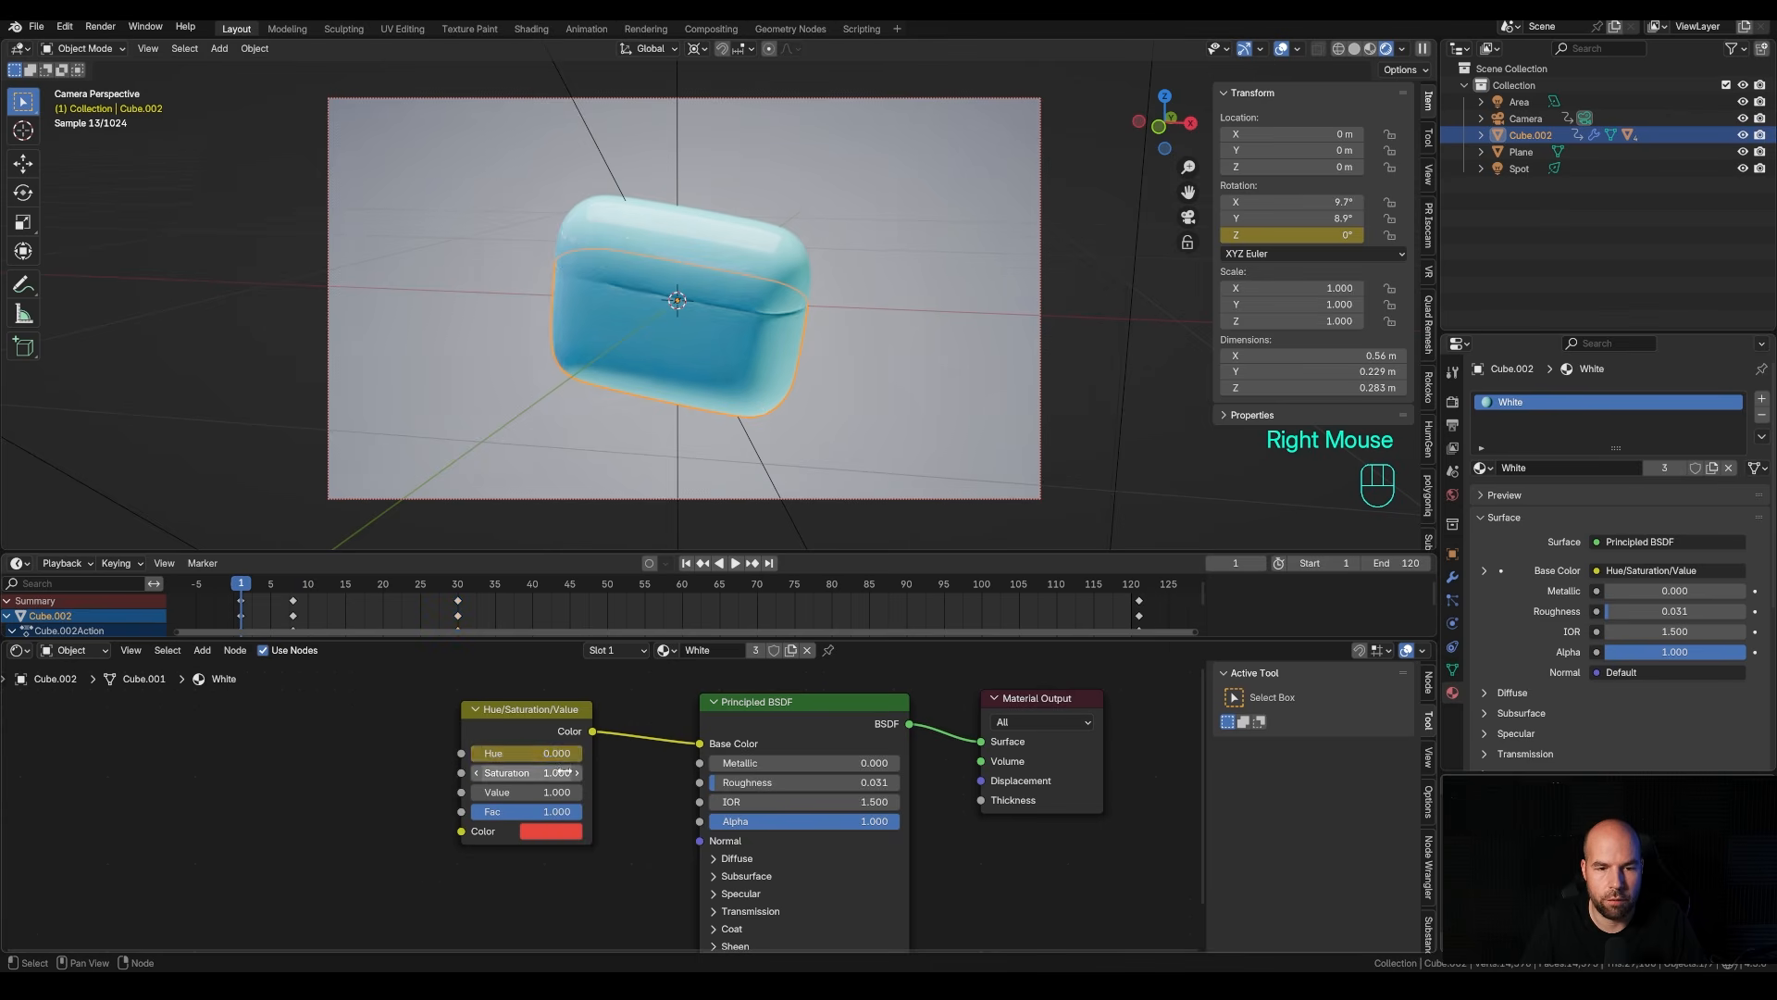
click(520, 752)
Set the node's hue to 1 at frame 121 and insert a keyframe for it.
drag(326, 589, 1140, 622)
double_click(524, 753)
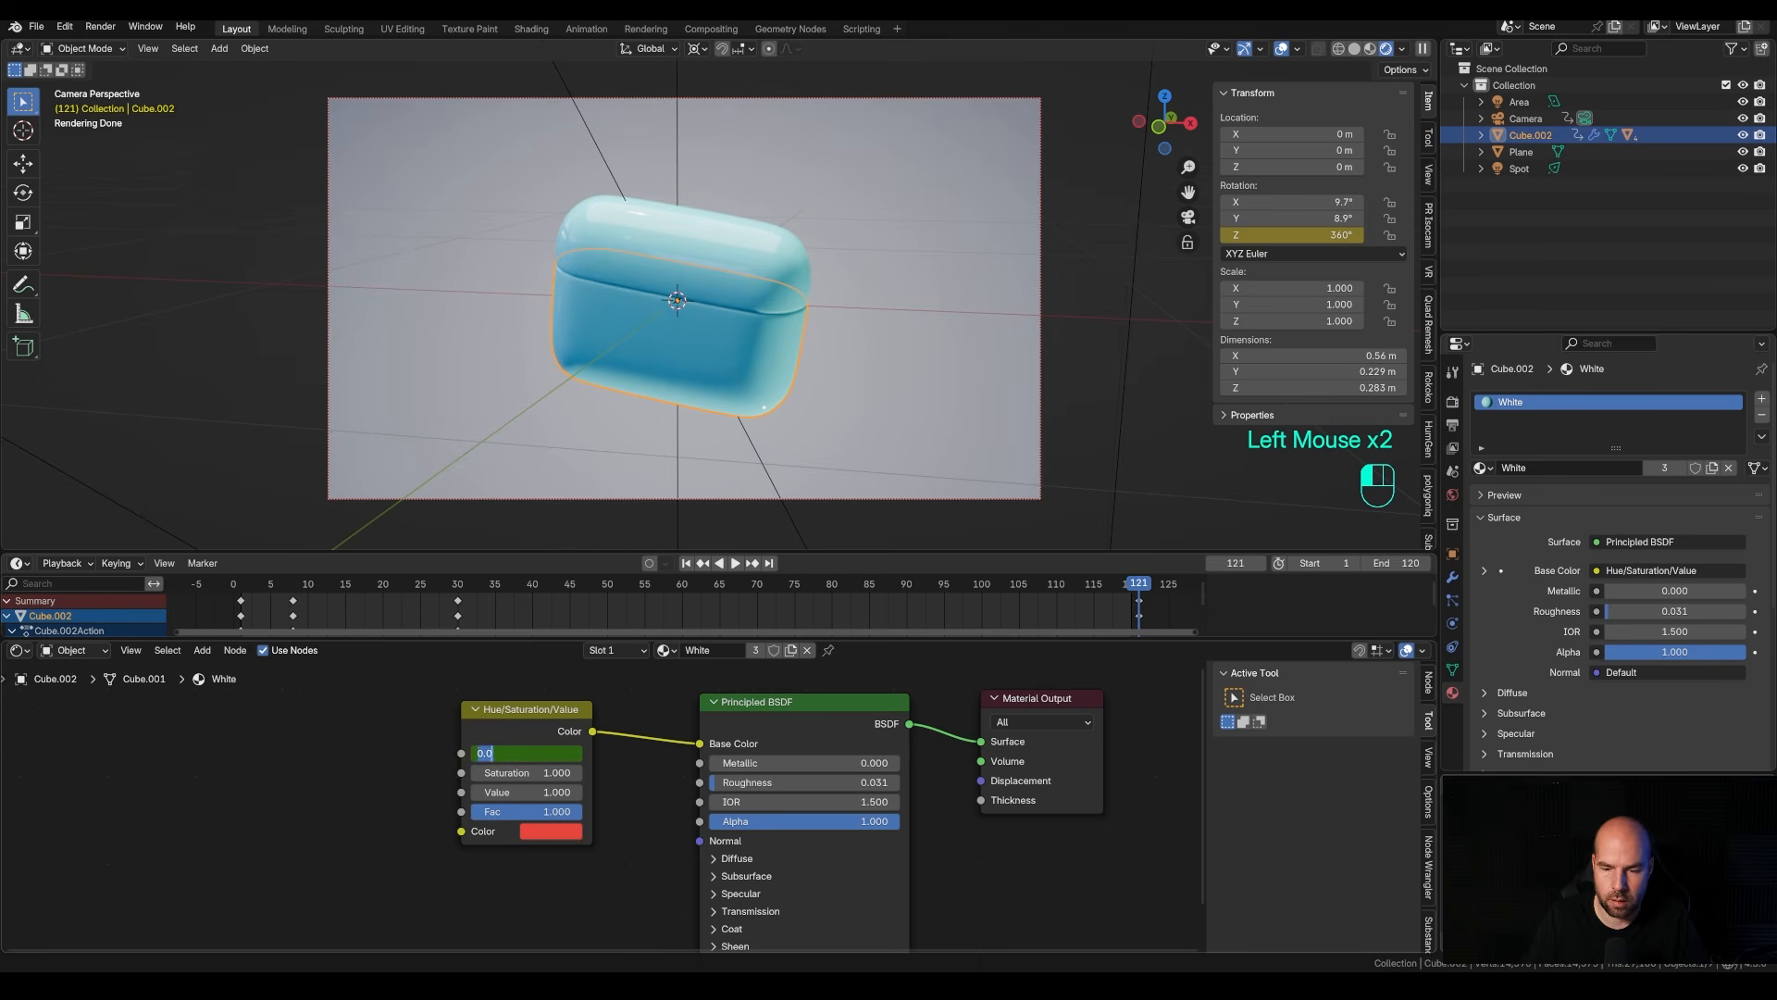
text(1)
key(Return)
right_click(524, 753)
click(520, 753)
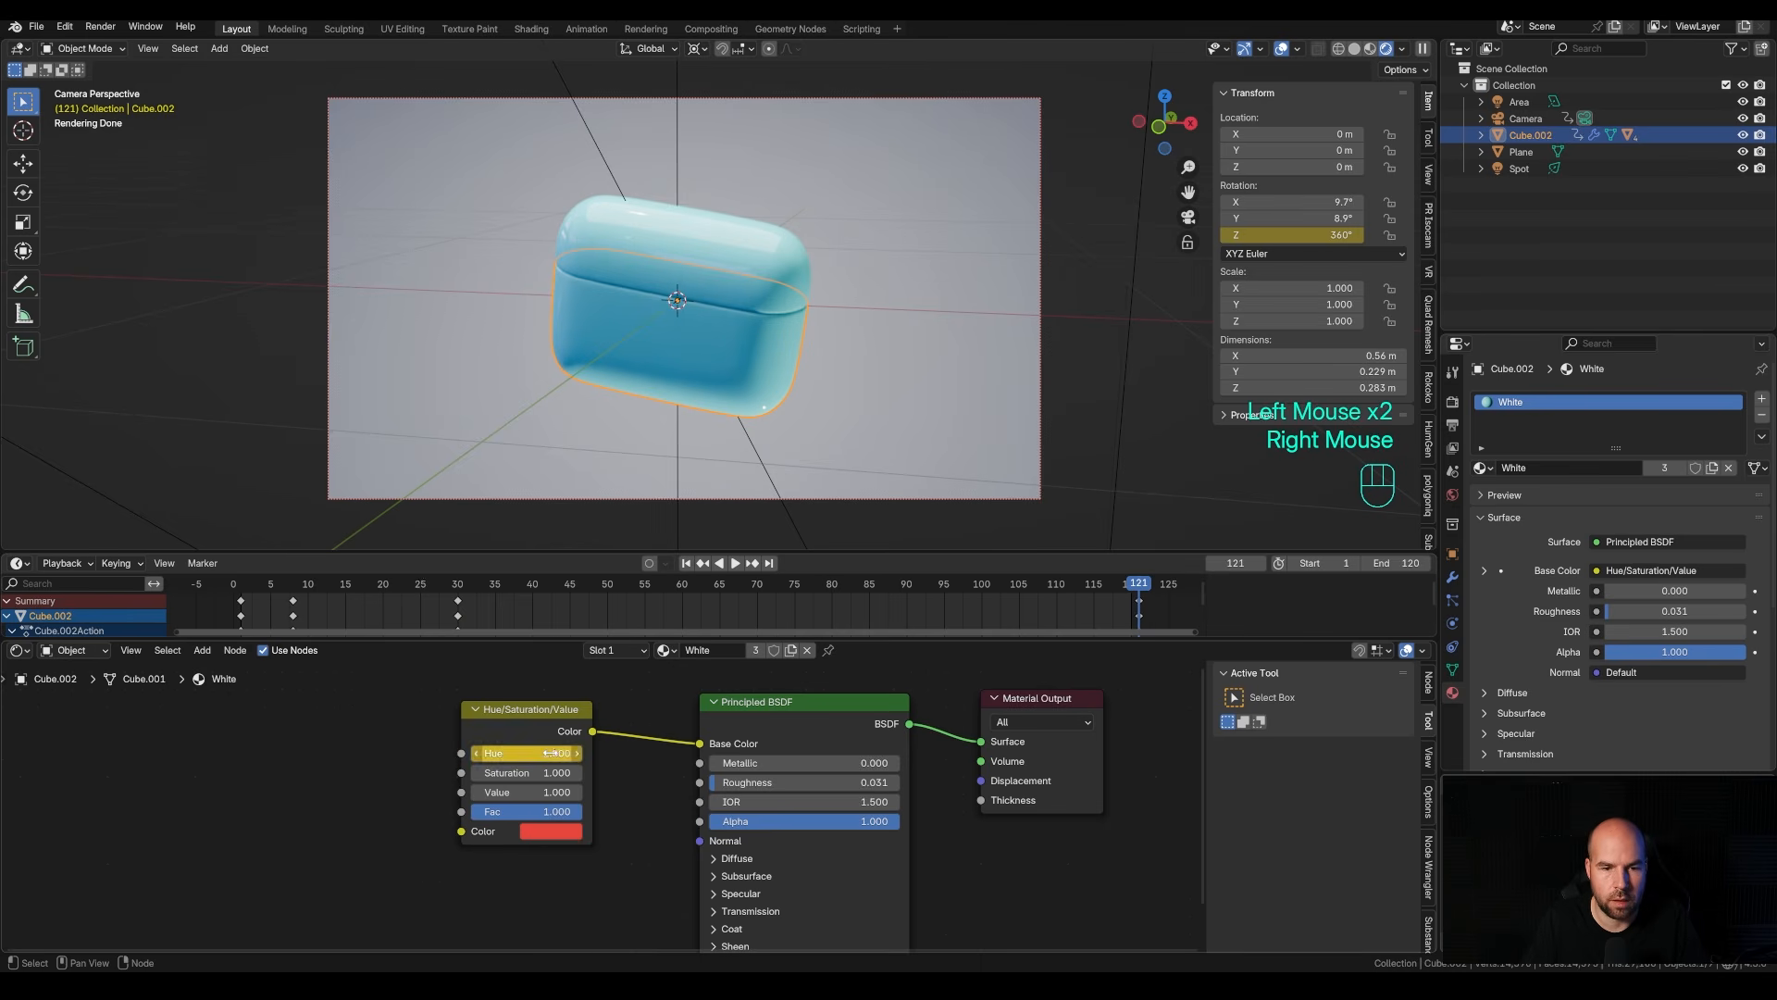
Enlarge the Timeline and expand the White material's shader node tree down to its animated hue channel.
drag(510, 553, 510, 482)
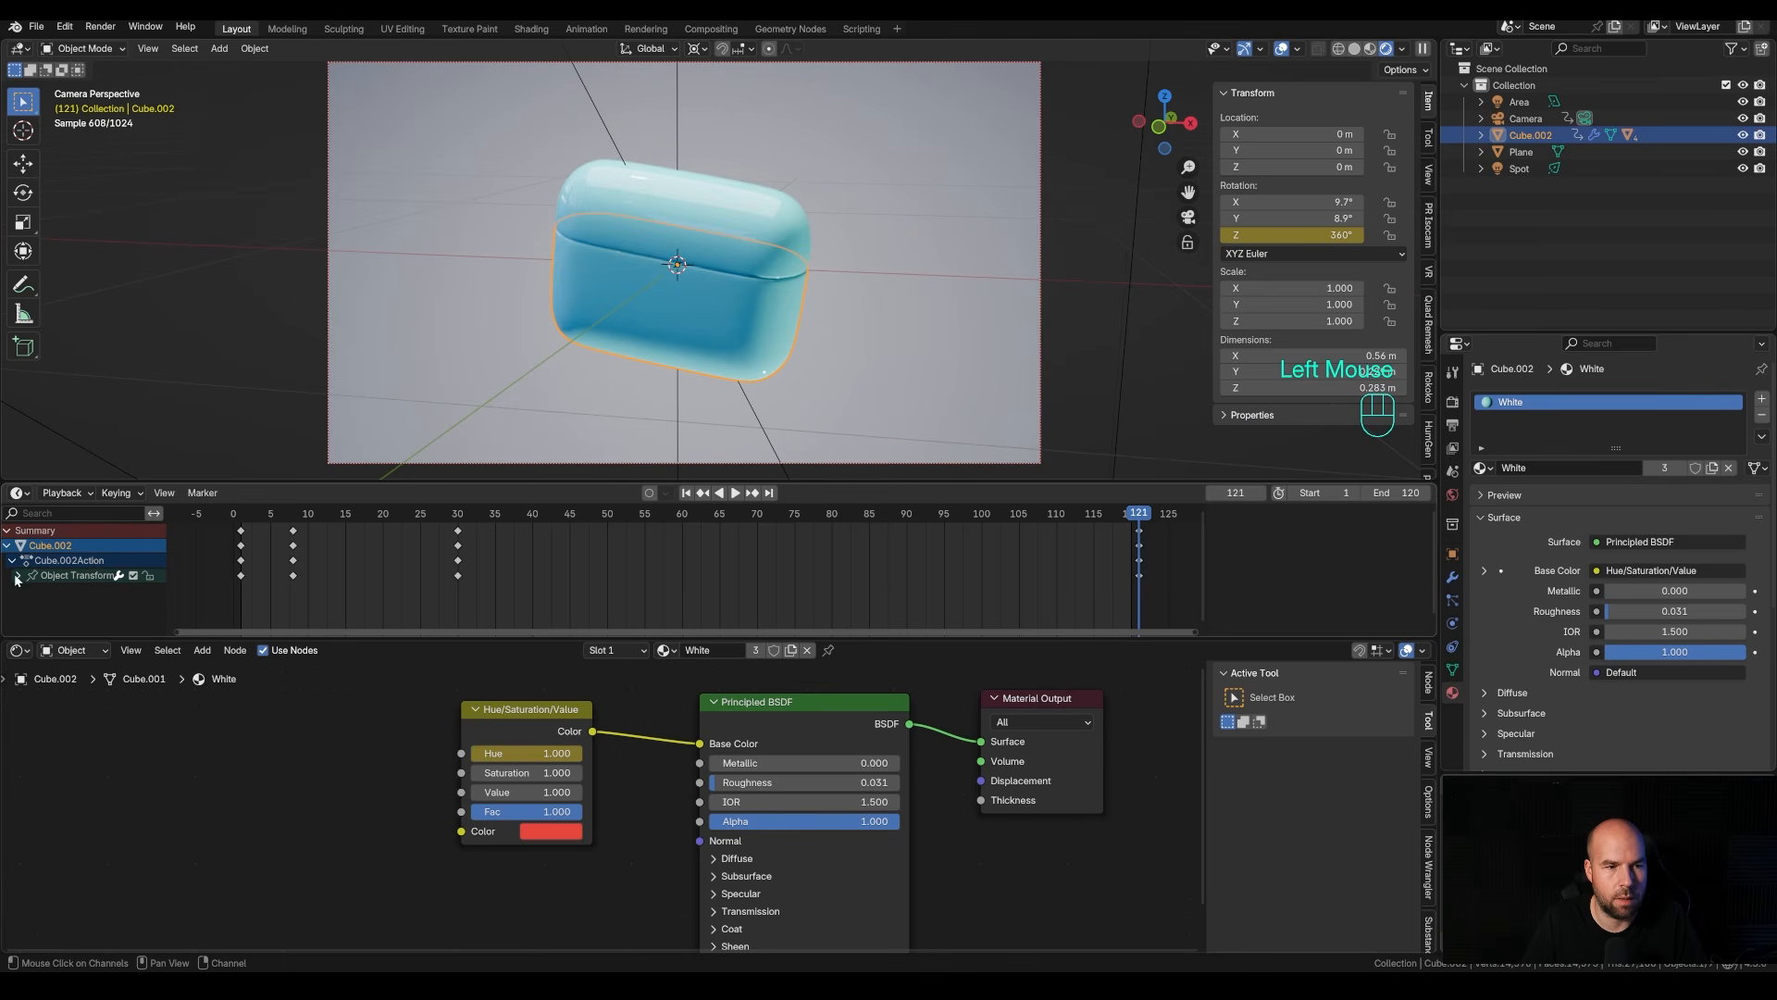
click(16, 576)
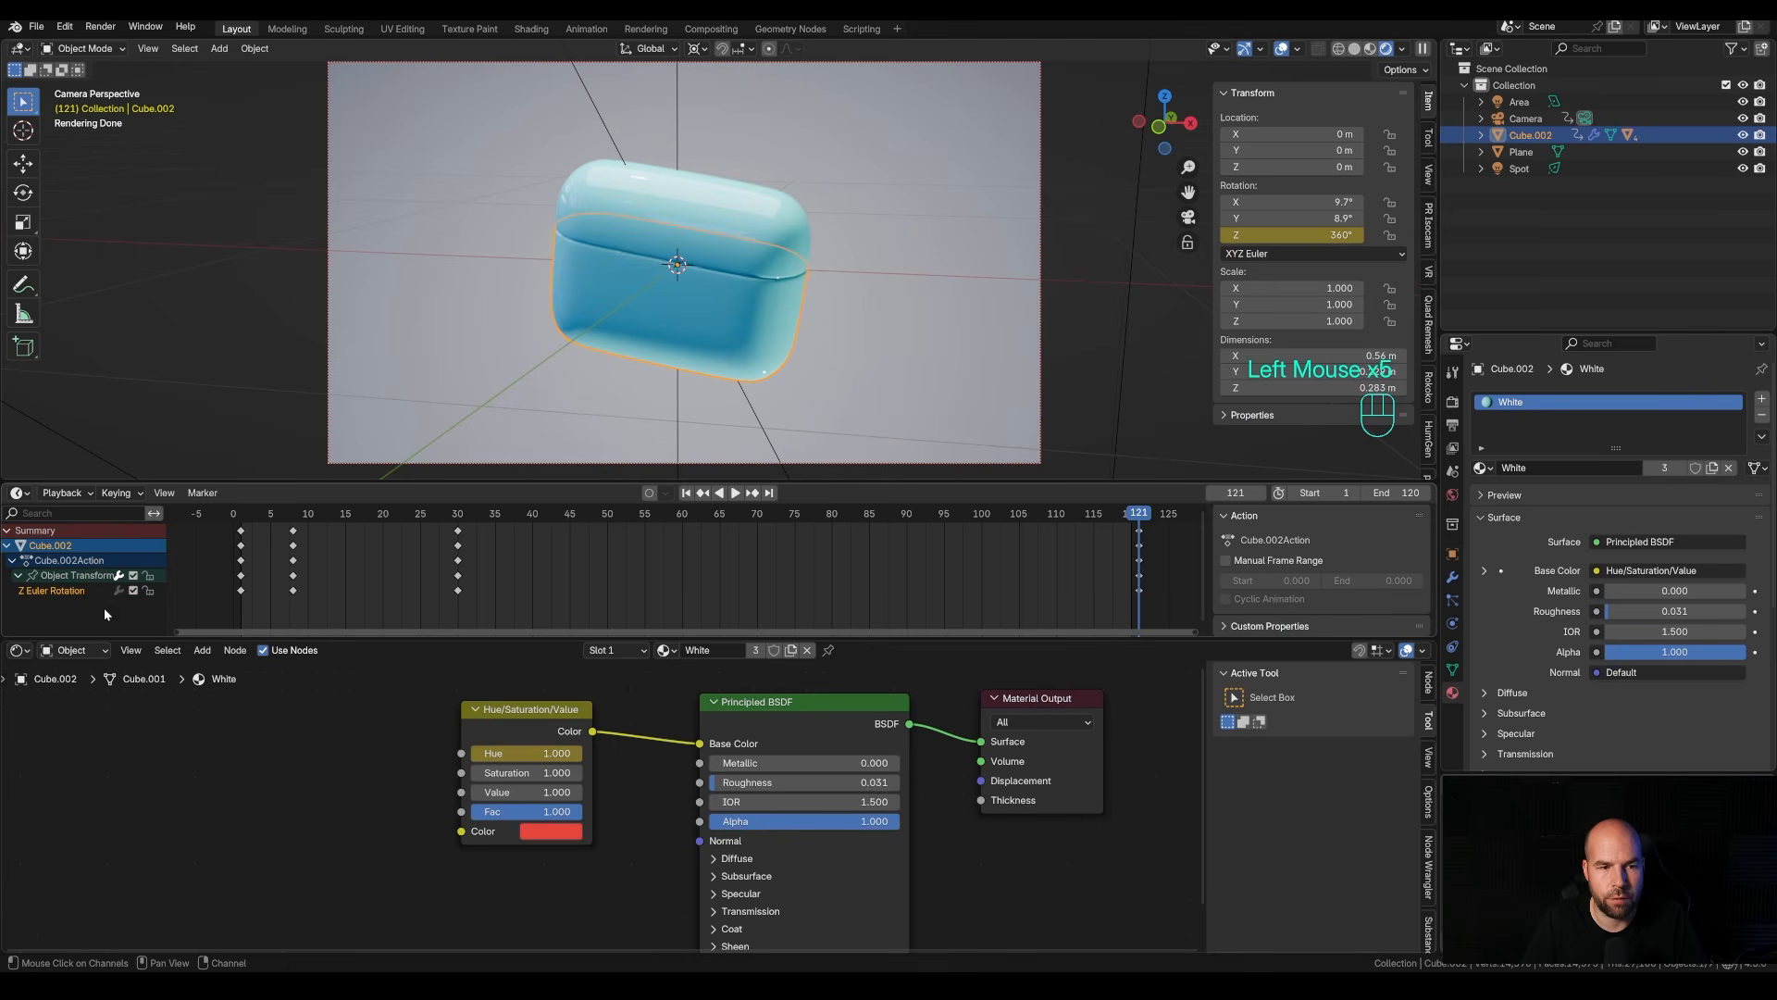
click(520, 733)
click(20, 605)
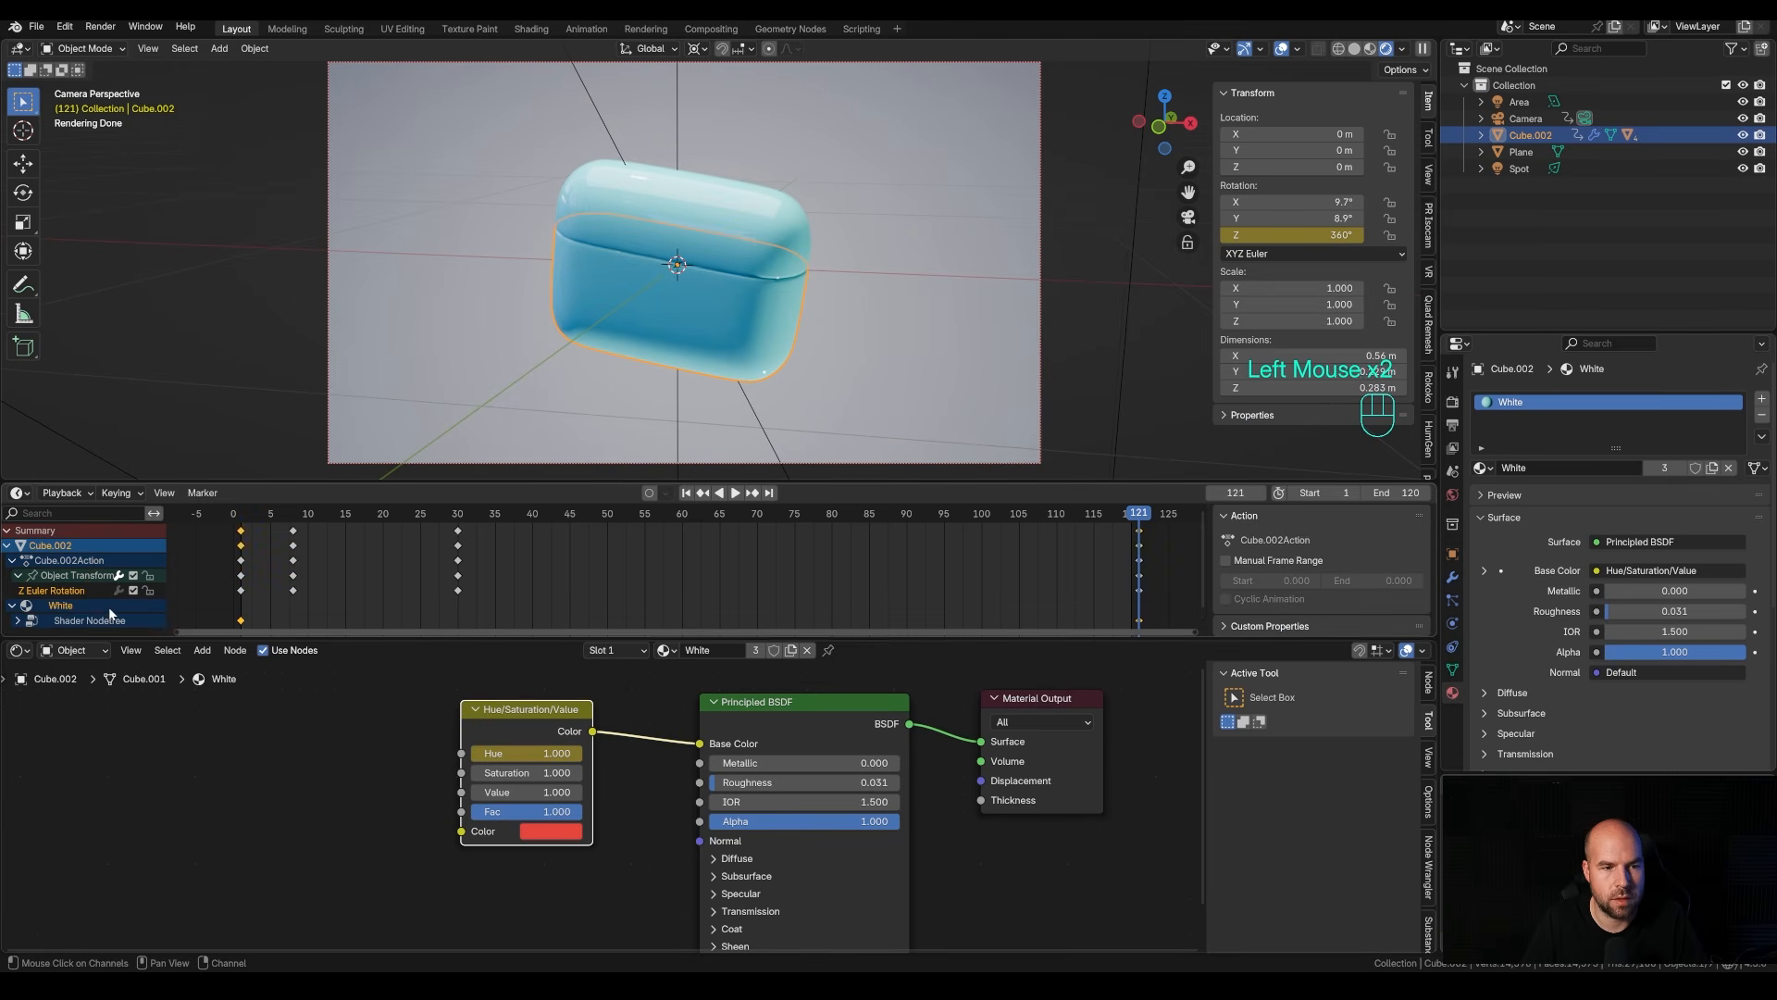
scroll(83, 593, down, 2)
click(18, 603)
scroll(138, 597, down, 1)
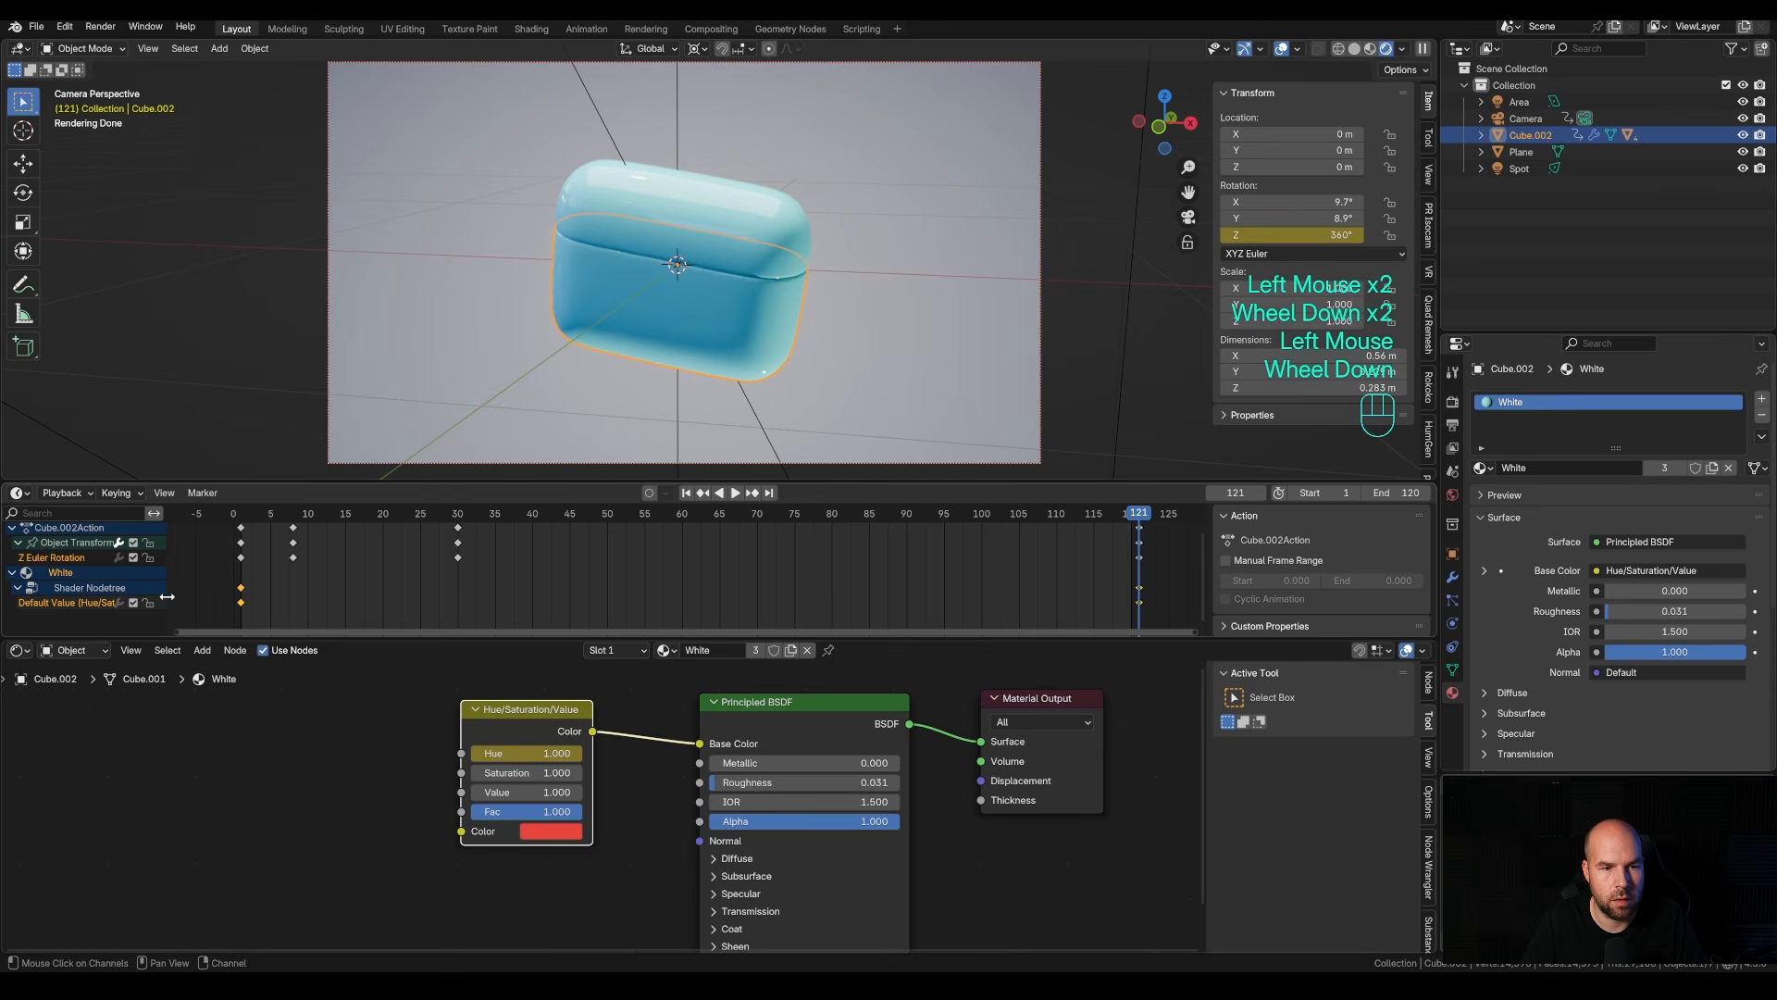
Set the hue keyframes at frames 1 and 121 to linear interpolation and scrub to frame 56 to preview the color change.
click(241, 605)
shift+click(1140, 603)
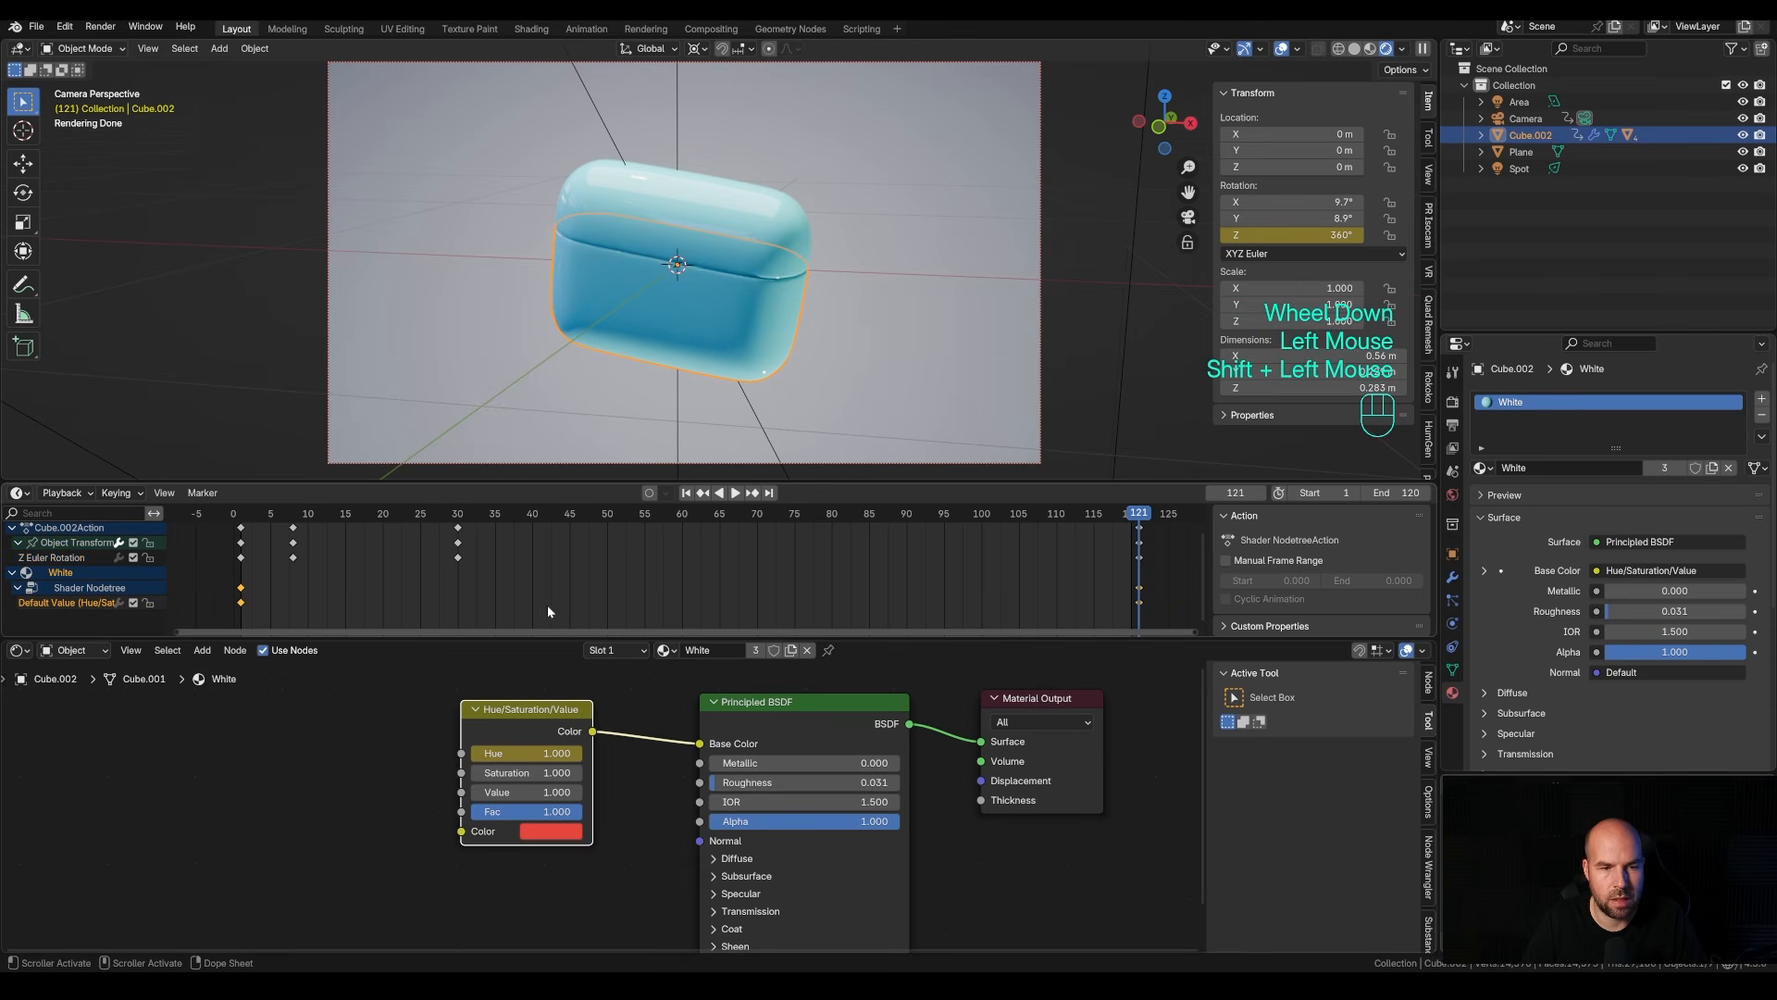
key(t)
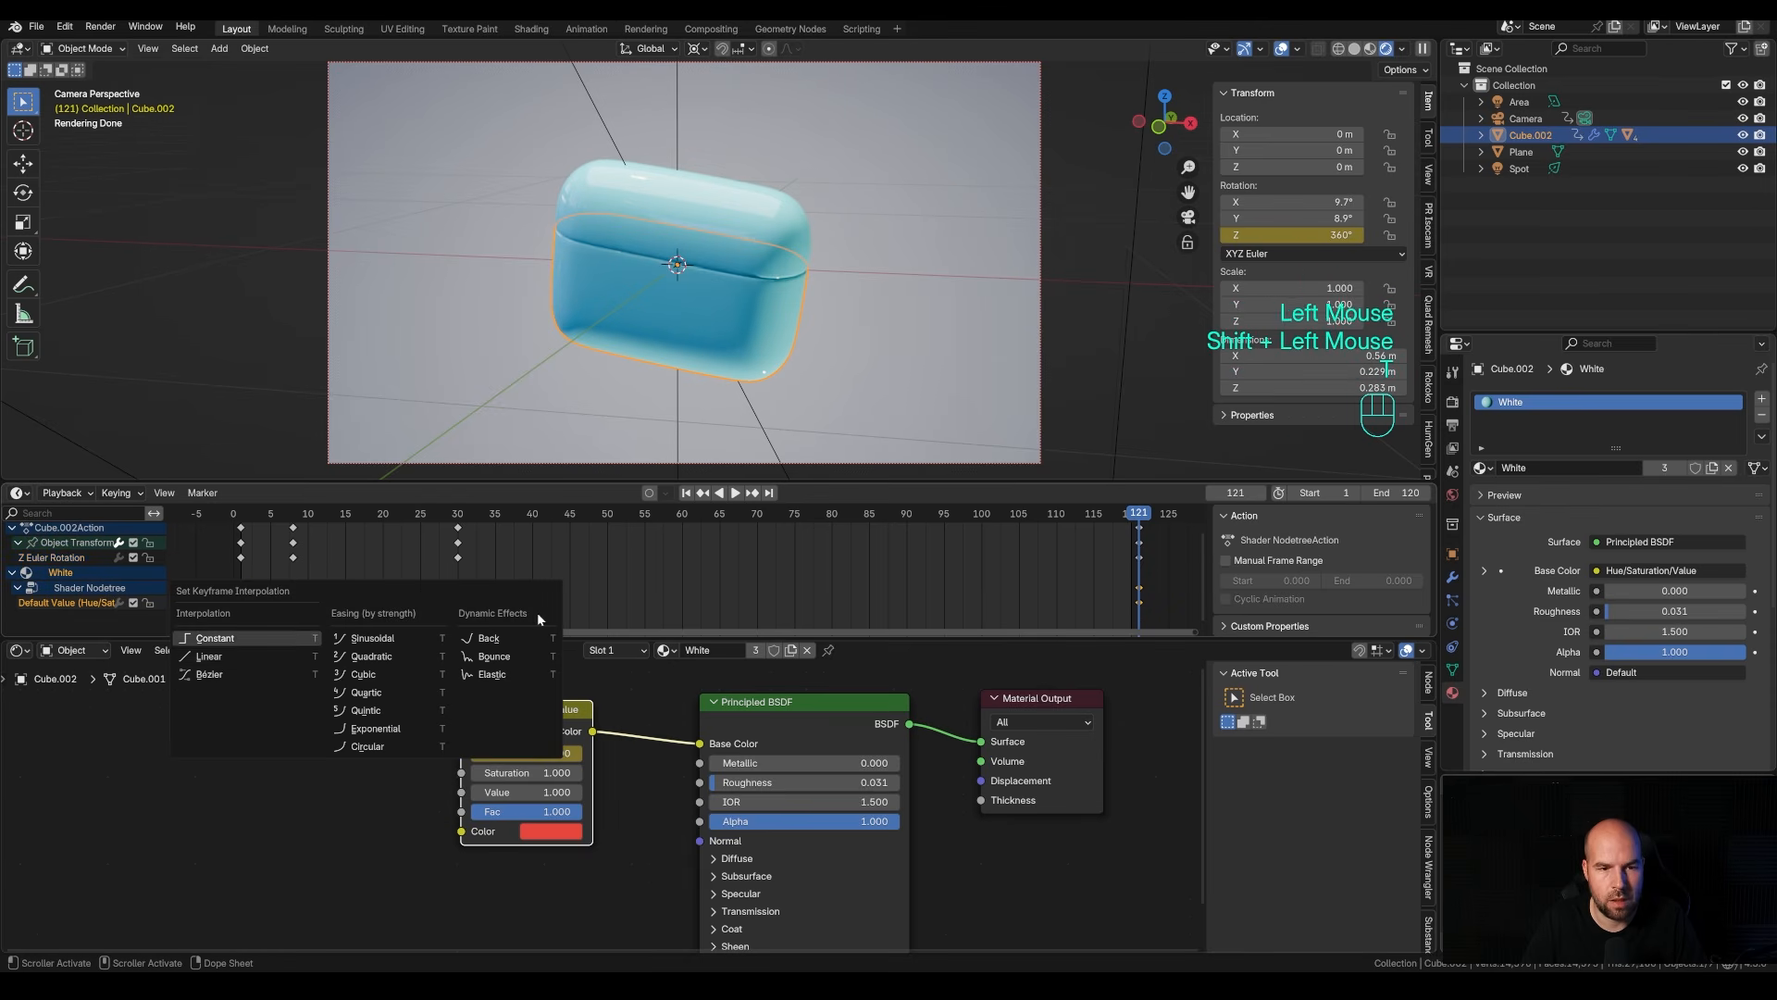
click(225, 657)
drag(244, 521, 655, 474)
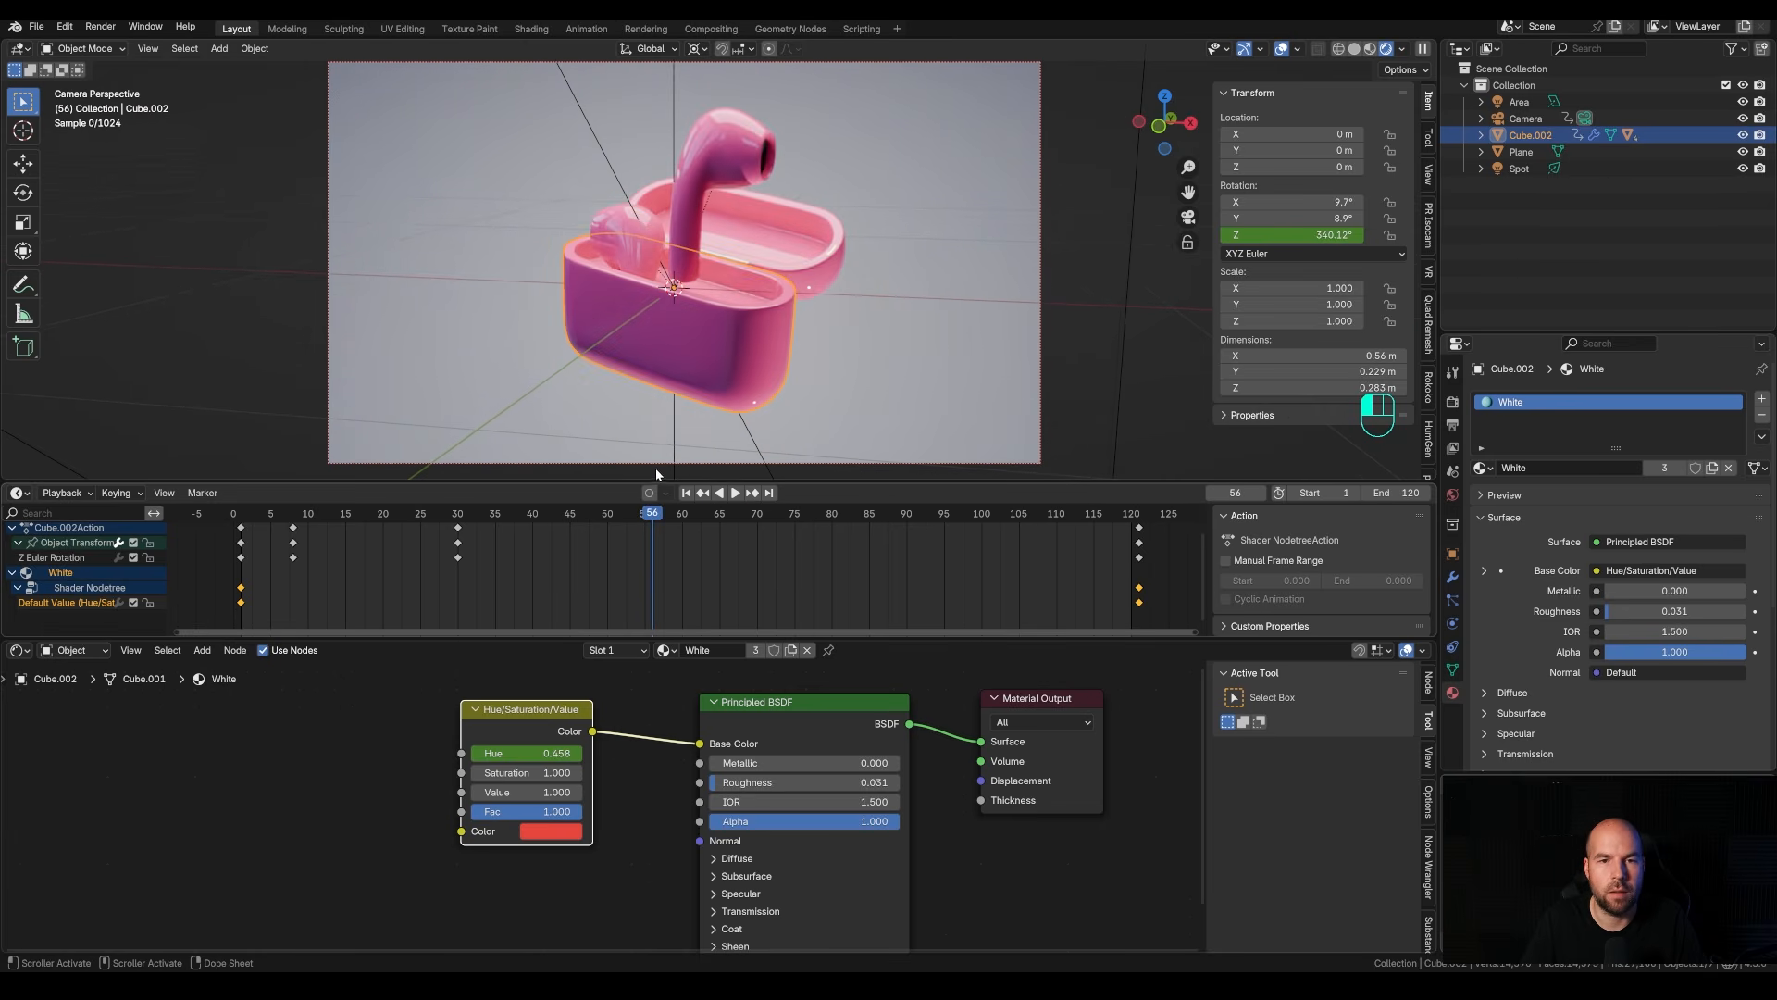
click(752, 315)
key(Tab)
key(3)
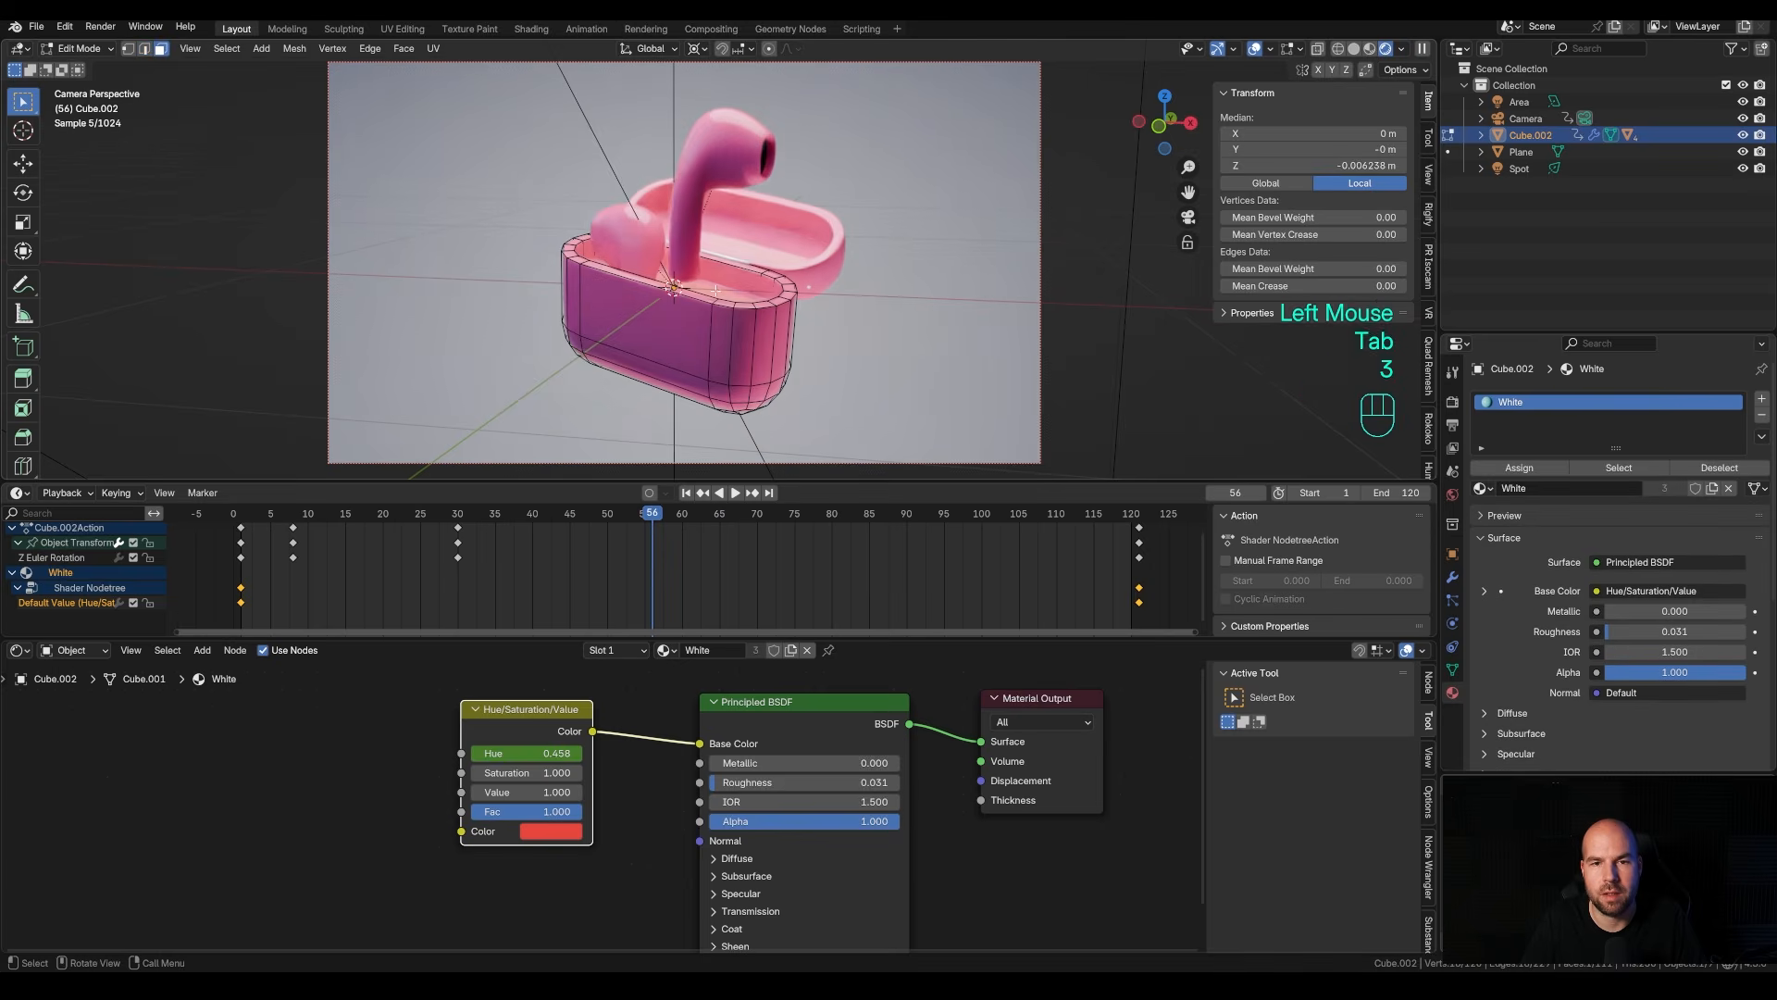
click(752, 293)
middle_drag(833, 309, 818, 311)
key(g)
key(z)
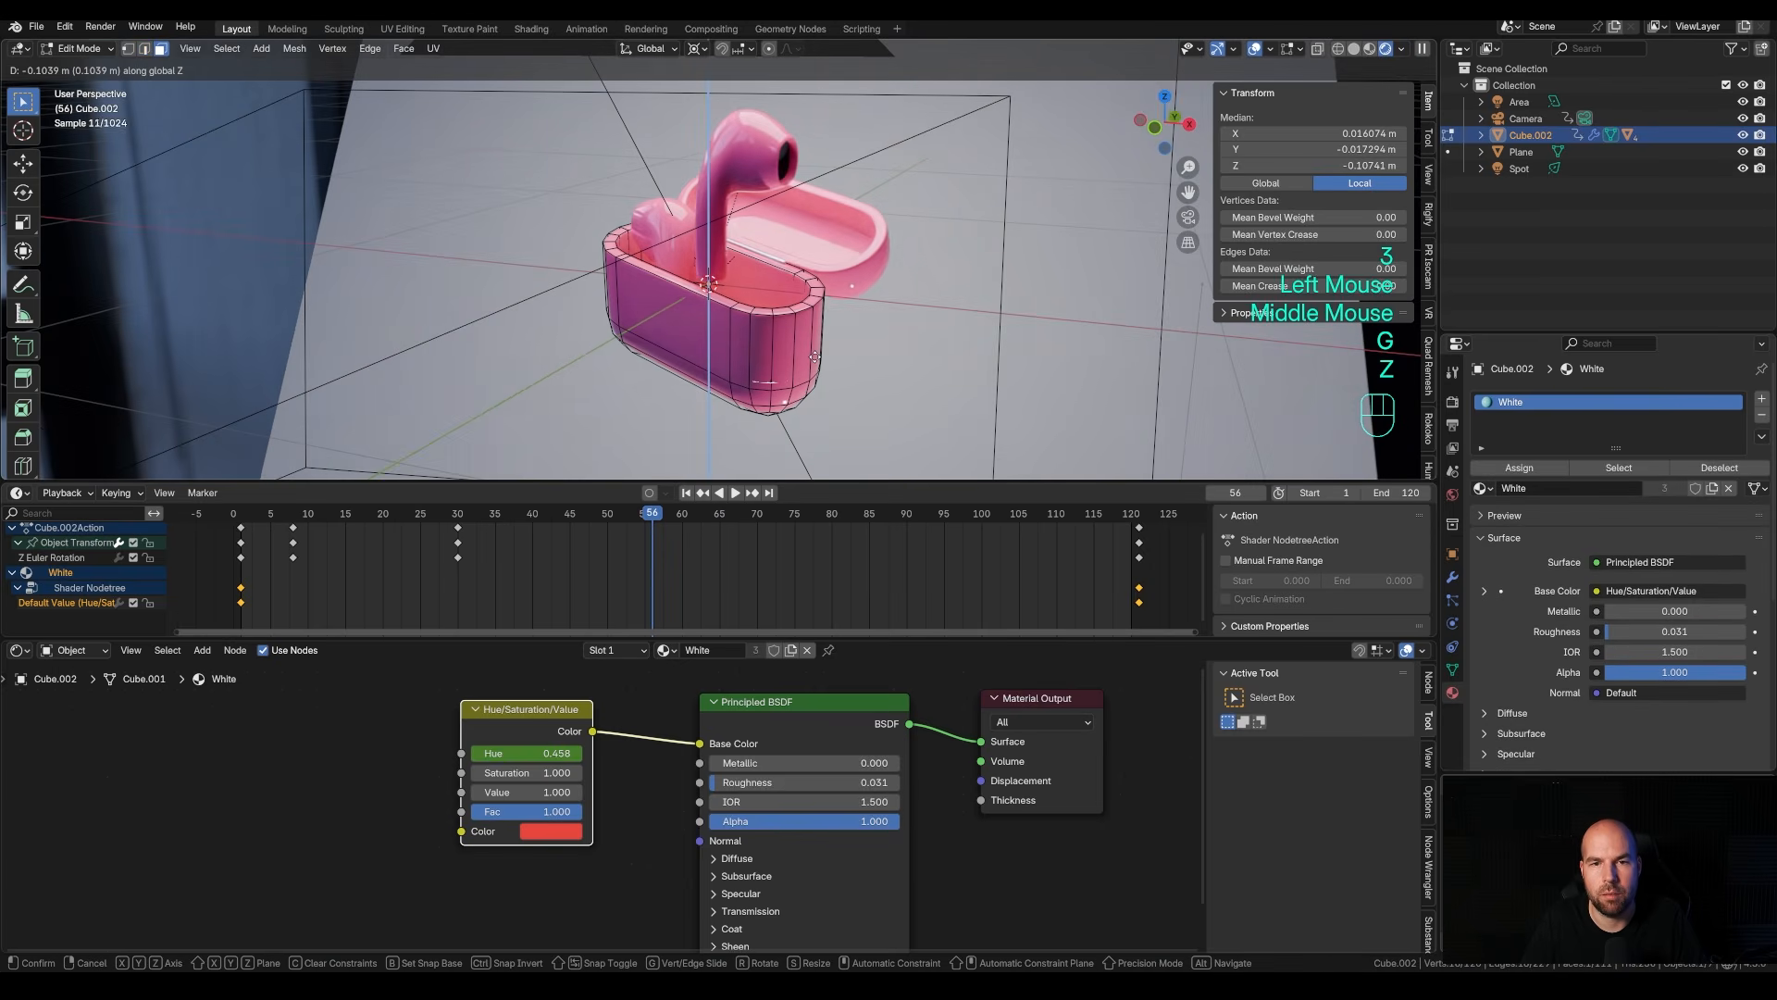
key(Escape)
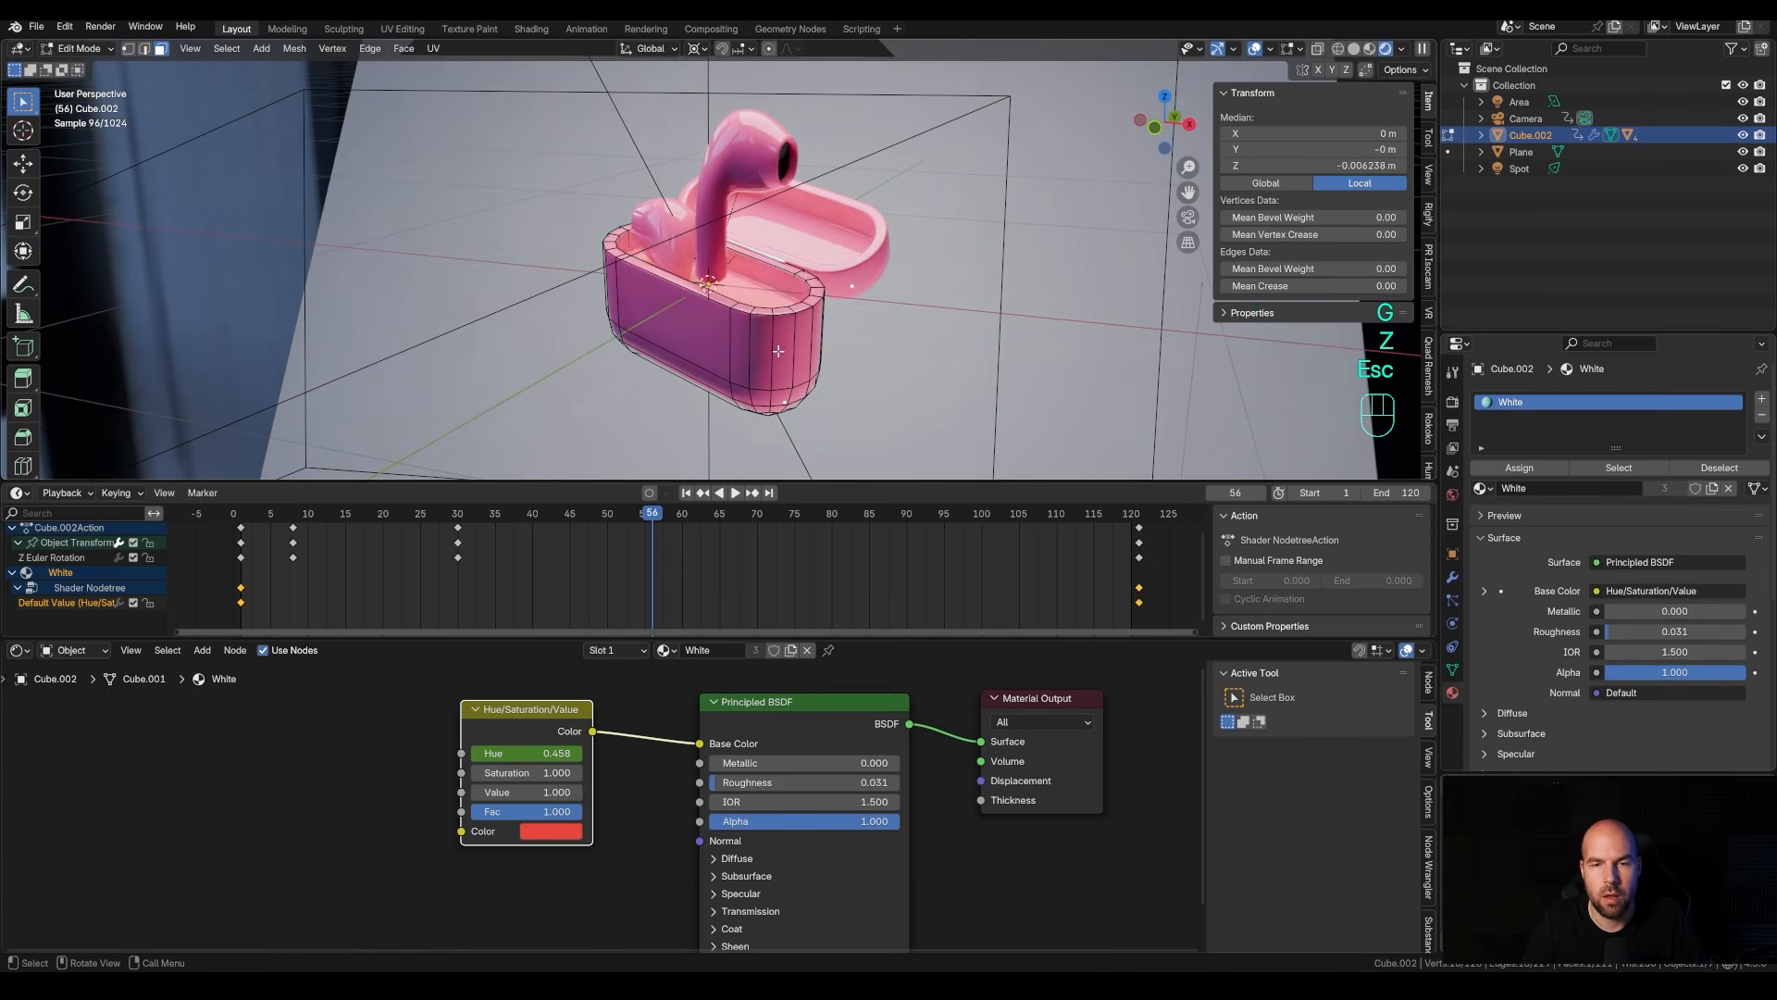
key(Tab)
key(KP_0)
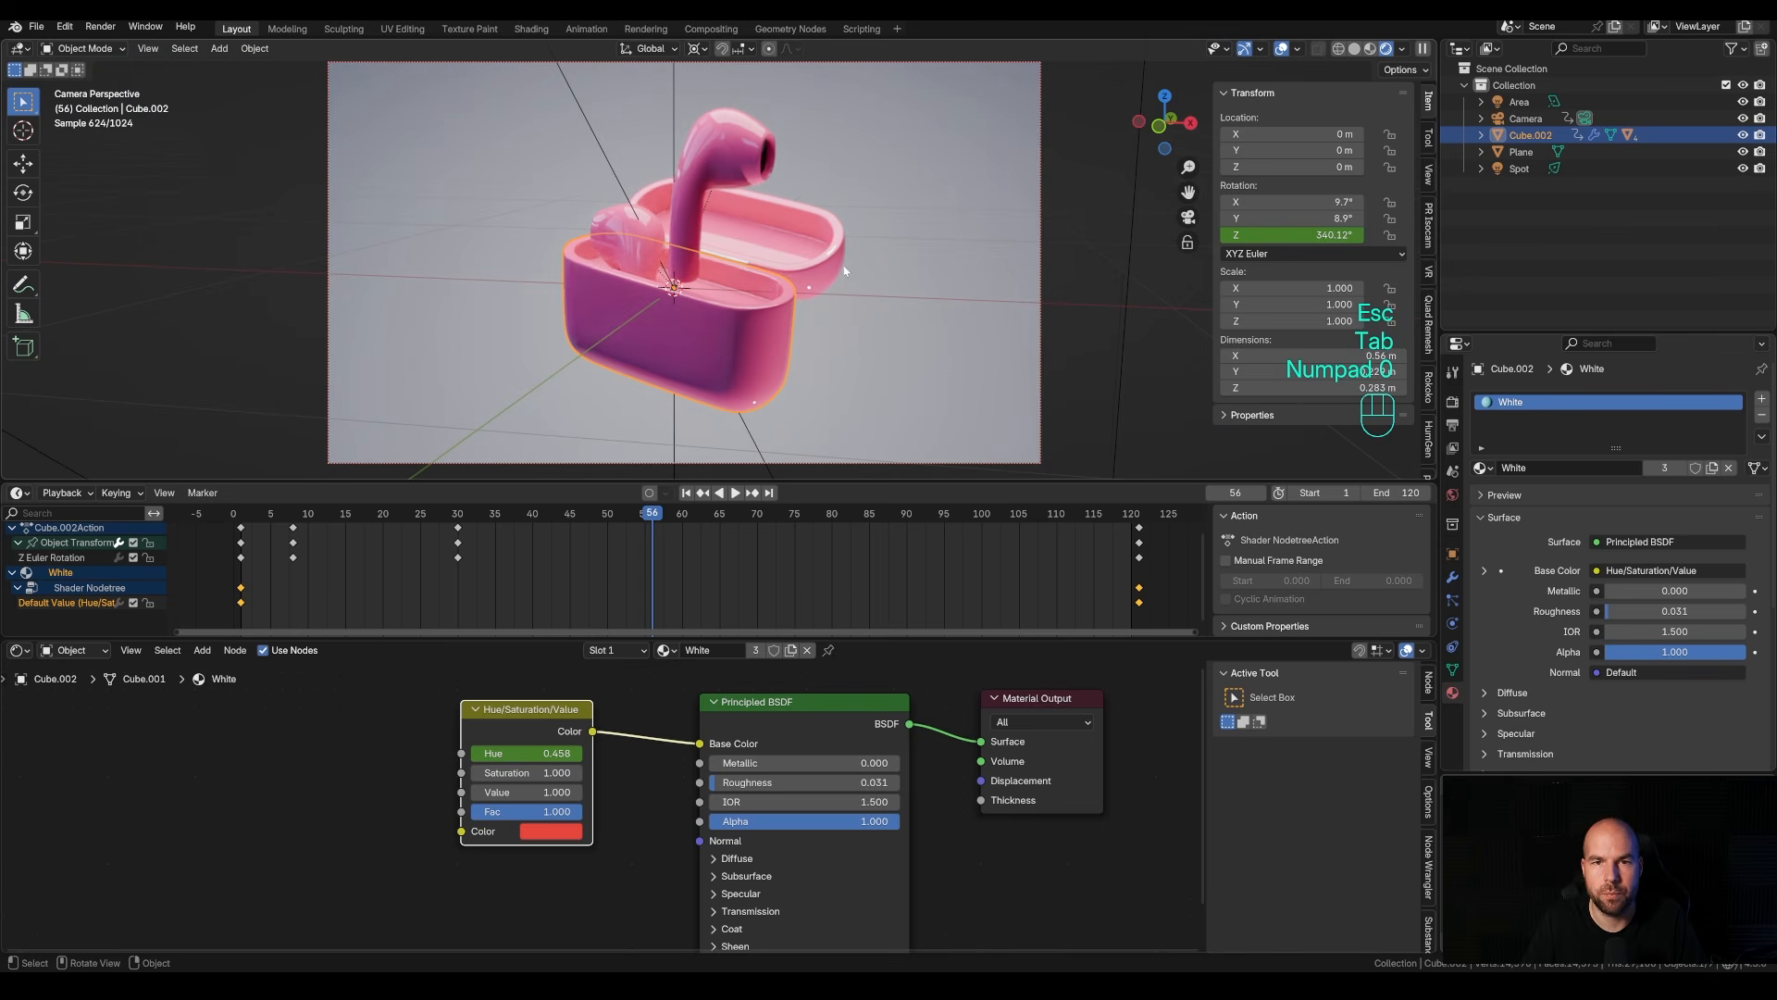
Tilt the earbuds case to a rotation of -5° on X and -11.9° on Y, checking the pose at several frames.
shift+drag(1287, 201, 1167, 200)
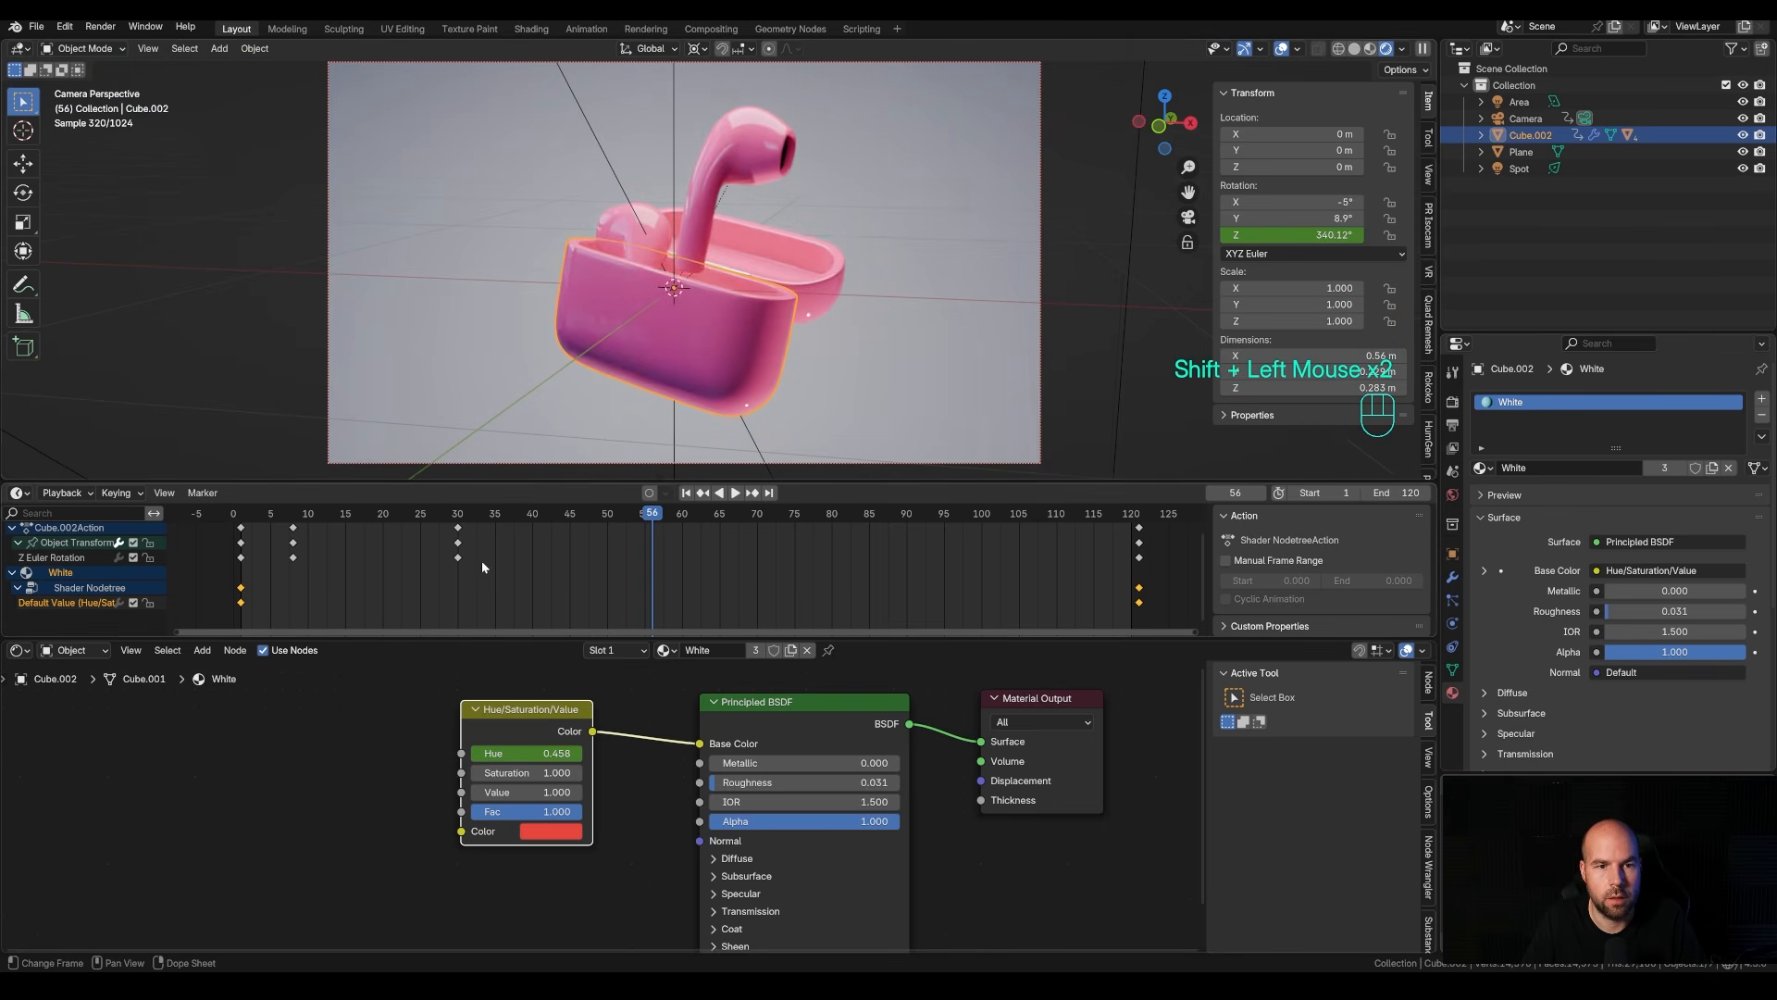
mouse_move(476, 507)
mouse_down()
mouse_move(365, 507)
mouse_move(495, 507)
mouse_up()
shift+drag(1297, 219, 1153, 219)
drag(418, 514, 676, 505)
shift+drag(1285, 219, 1296, 218)
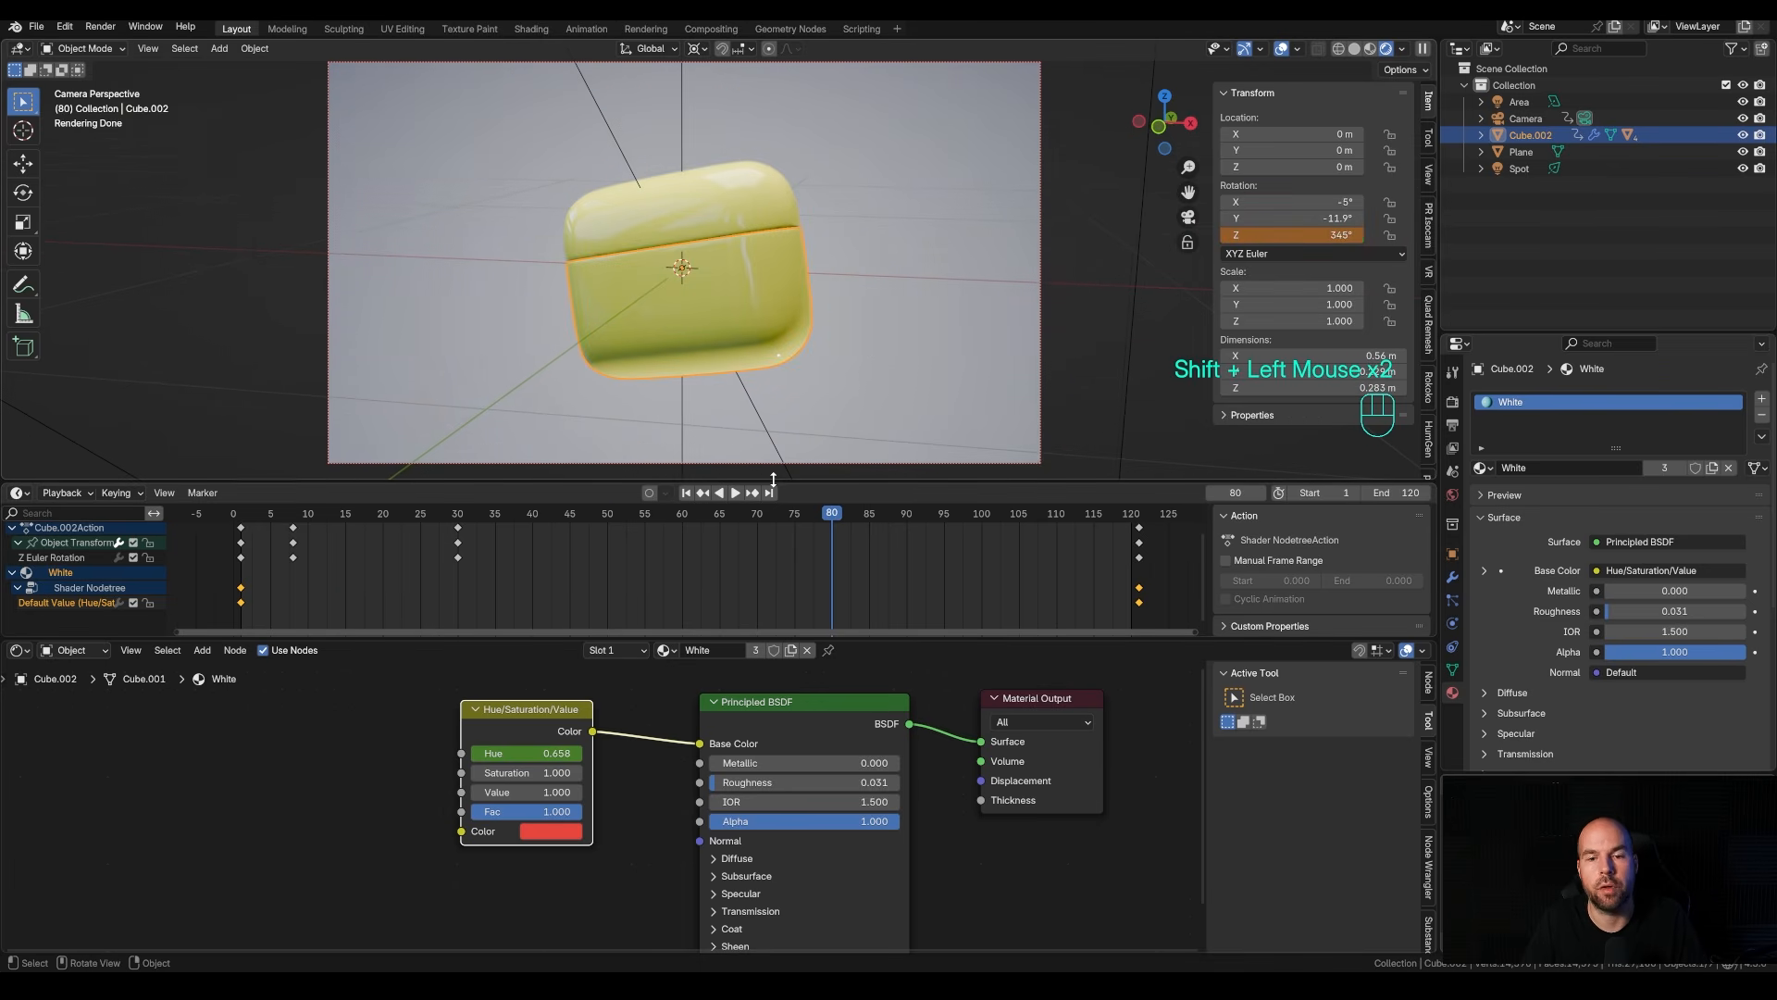
drag(815, 513, 393, 513)
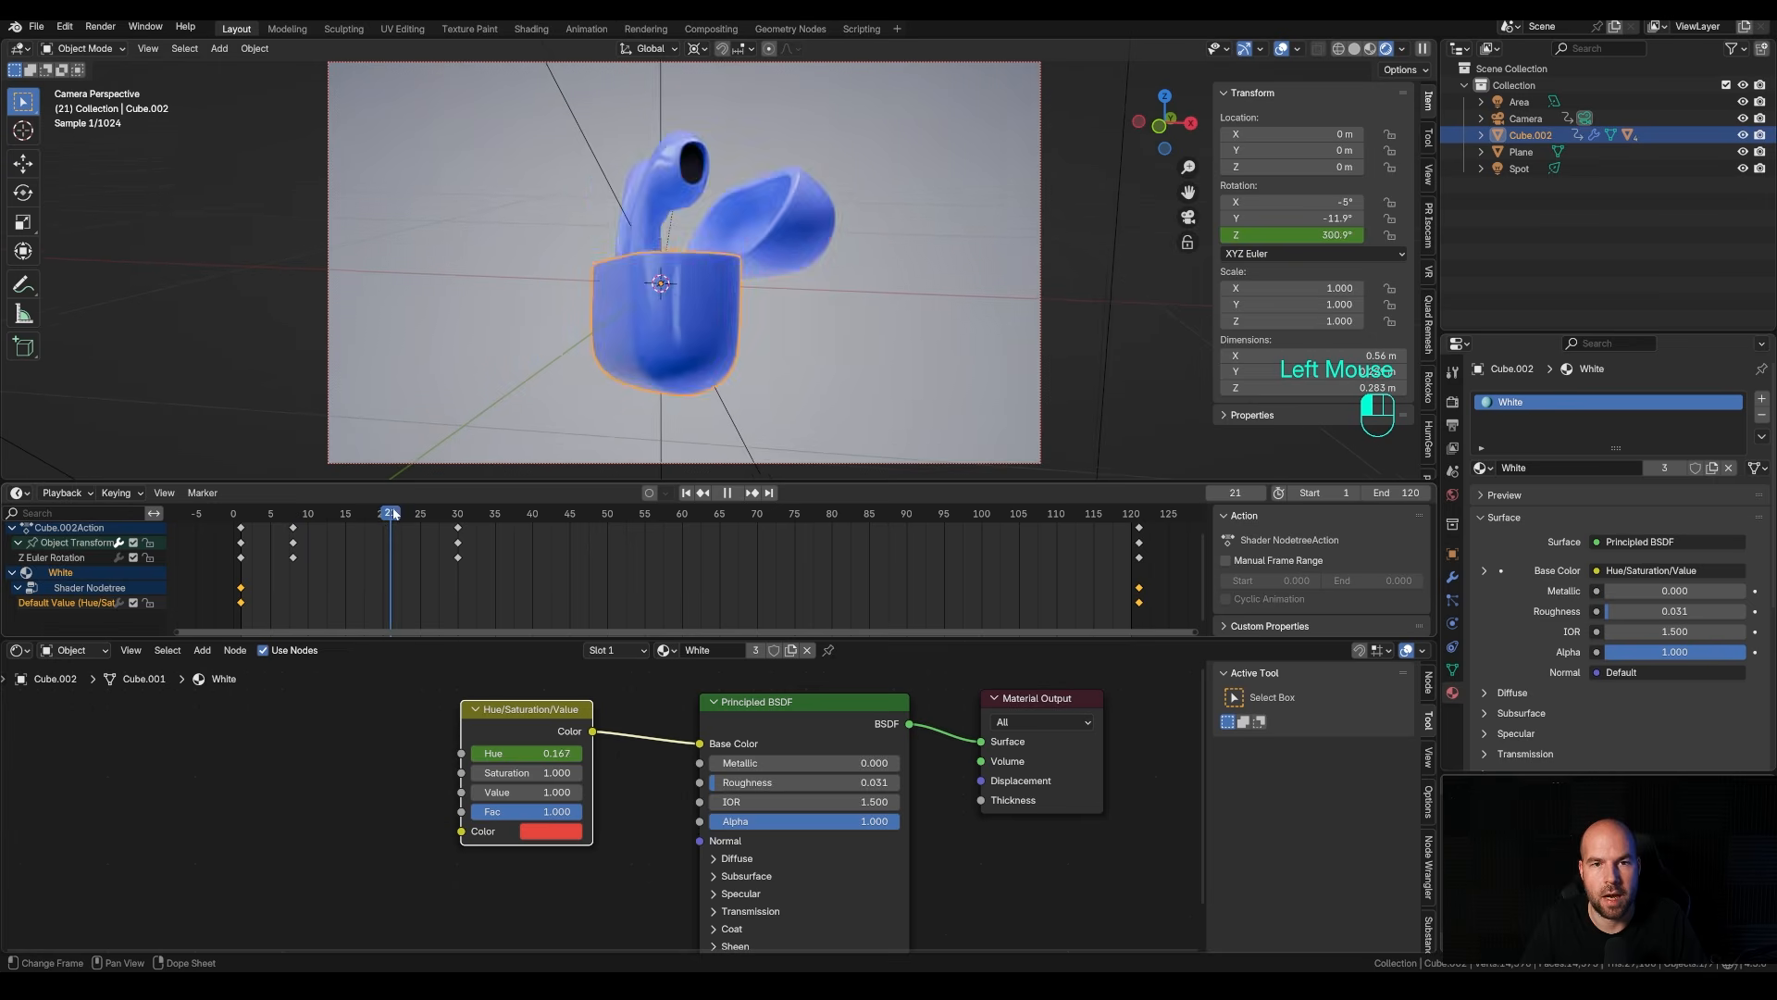
click(722, 492)
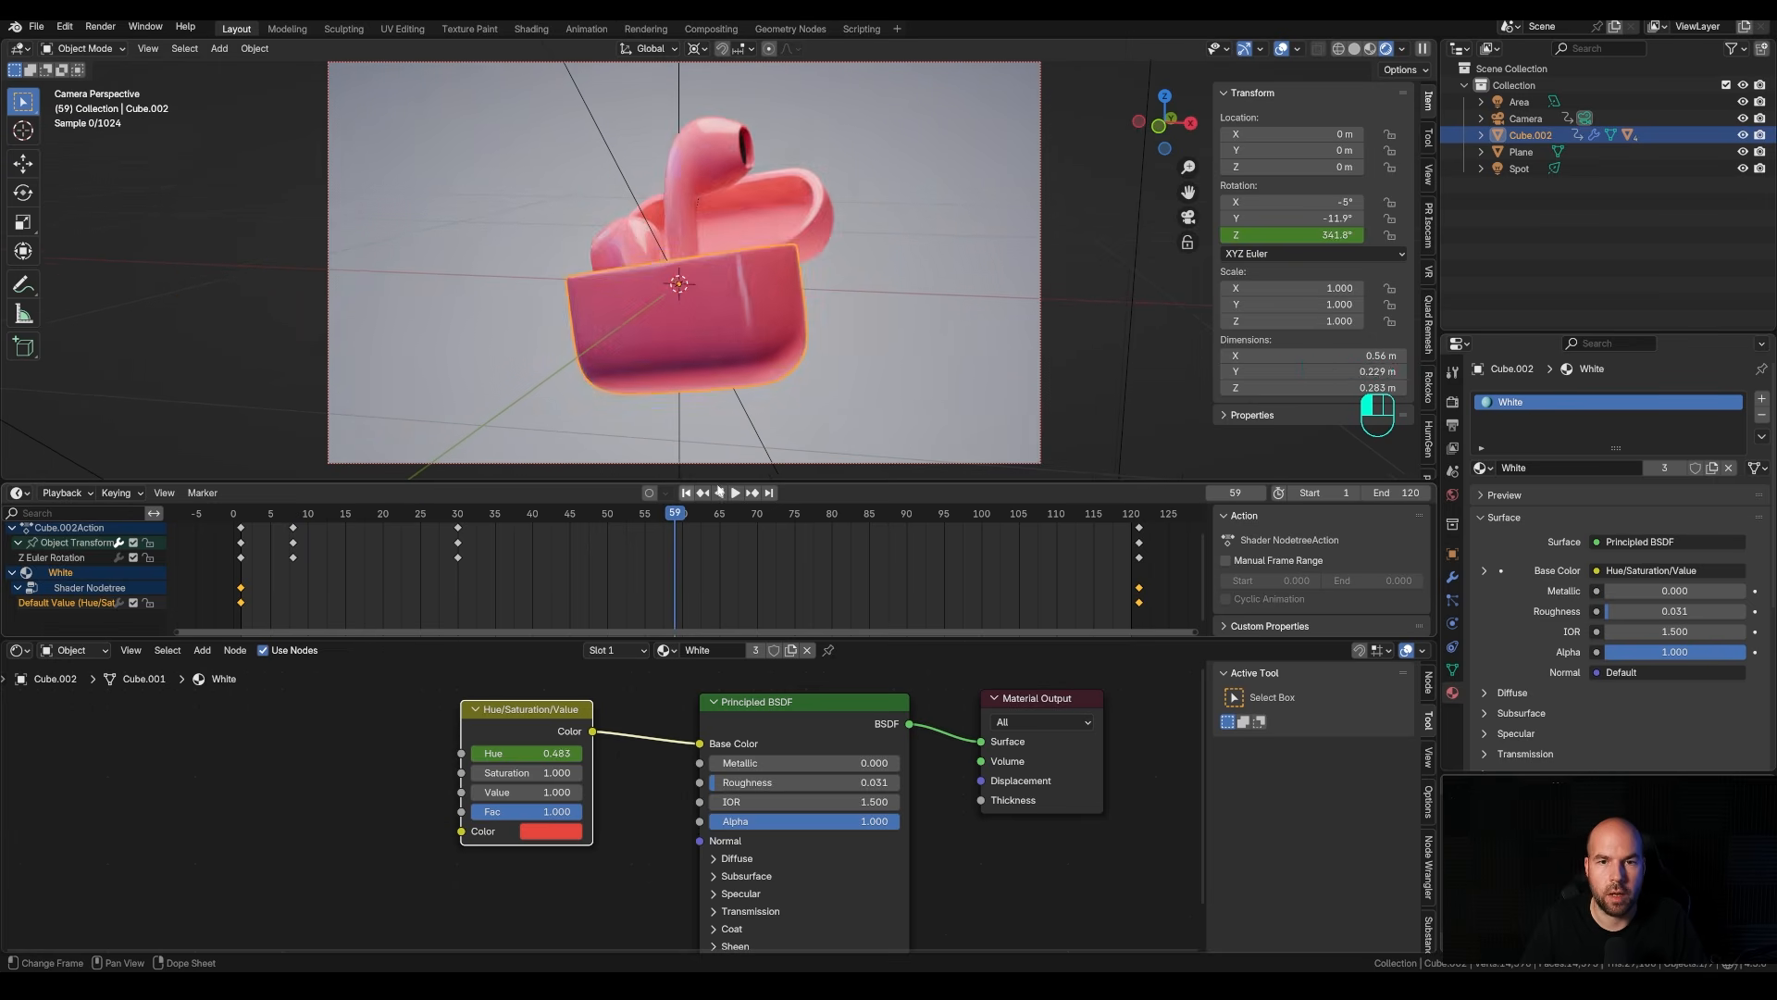
Copy the Hue/Saturation/Value node from the case's White material into the background plane's Bg material and place it before the Principled BSDF.
click(938, 248)
click(694, 291)
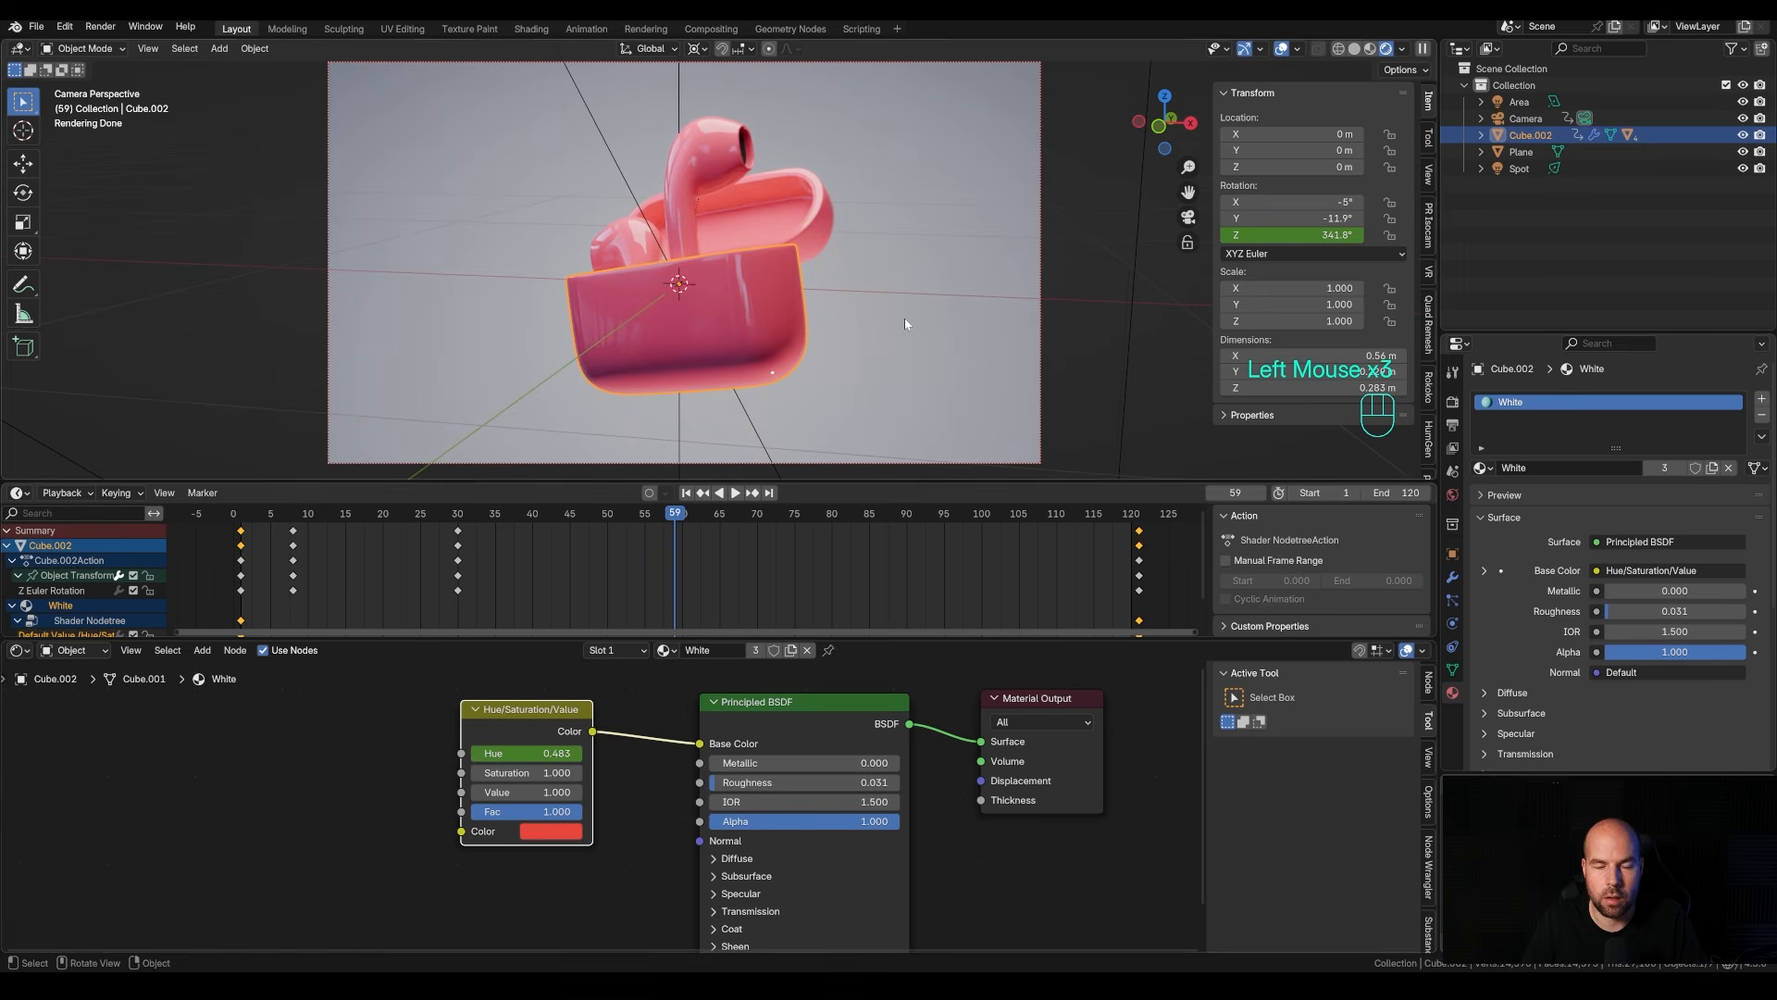
click(567, 687)
click(524, 716)
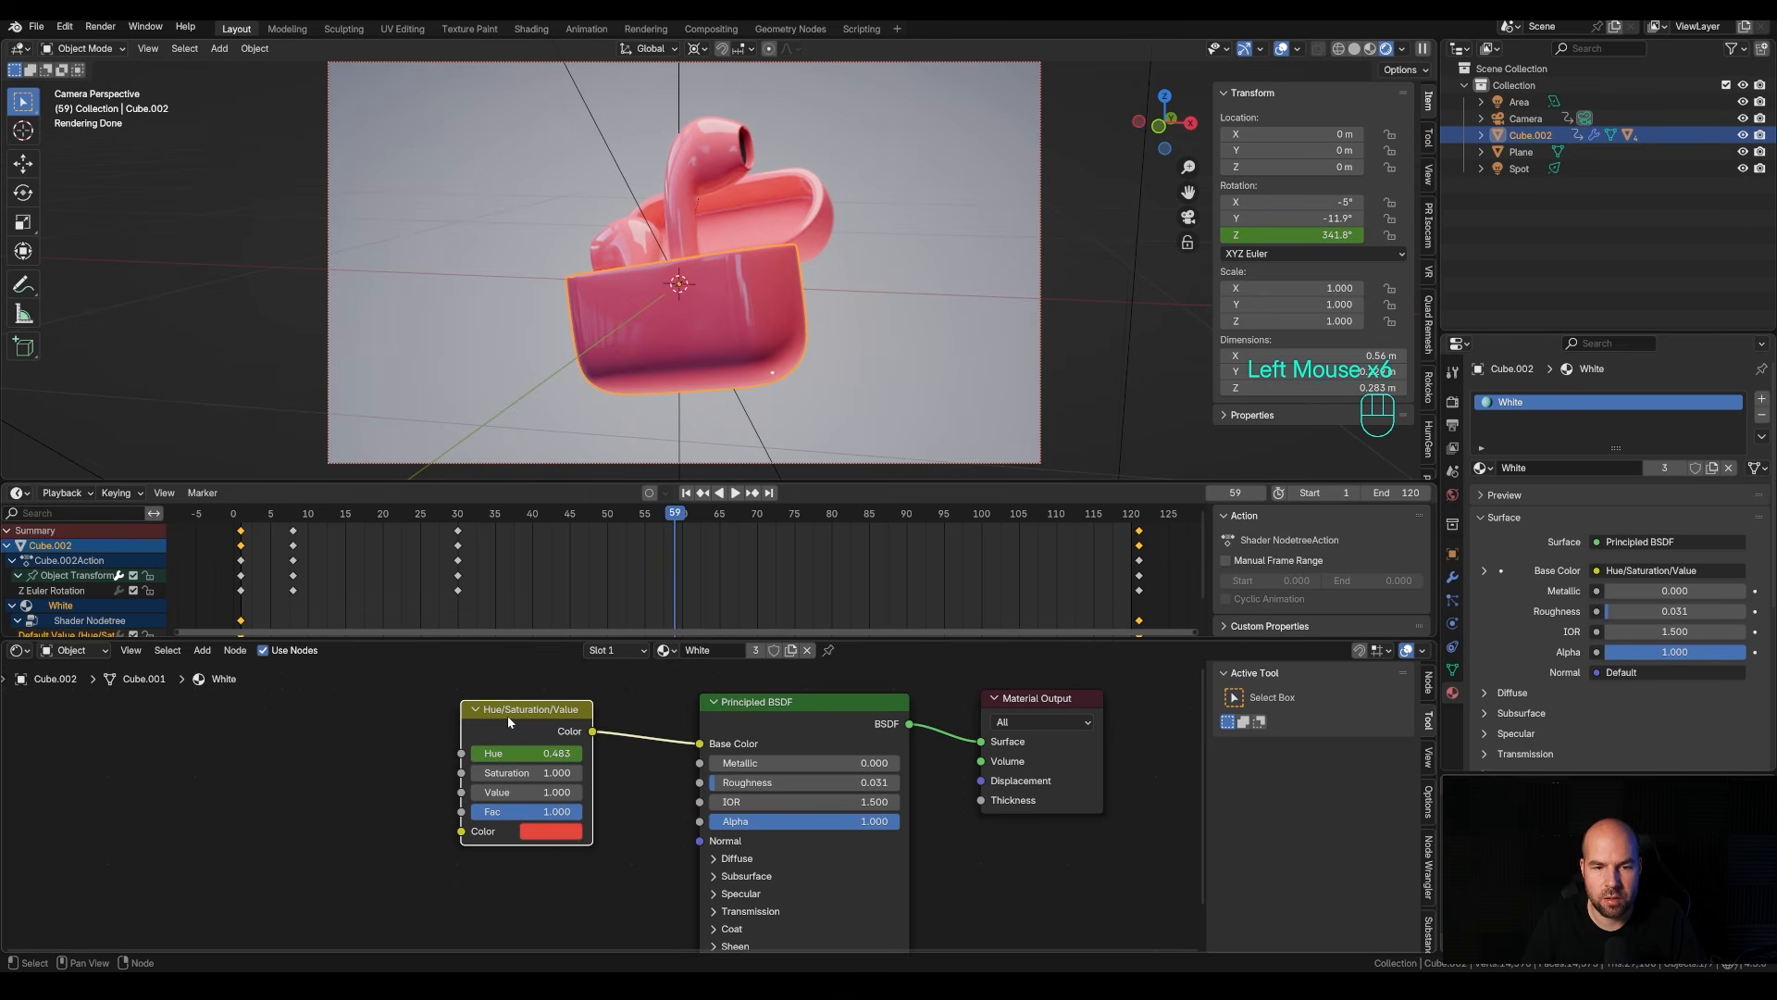
key(ctrl+c)
click(963, 159)
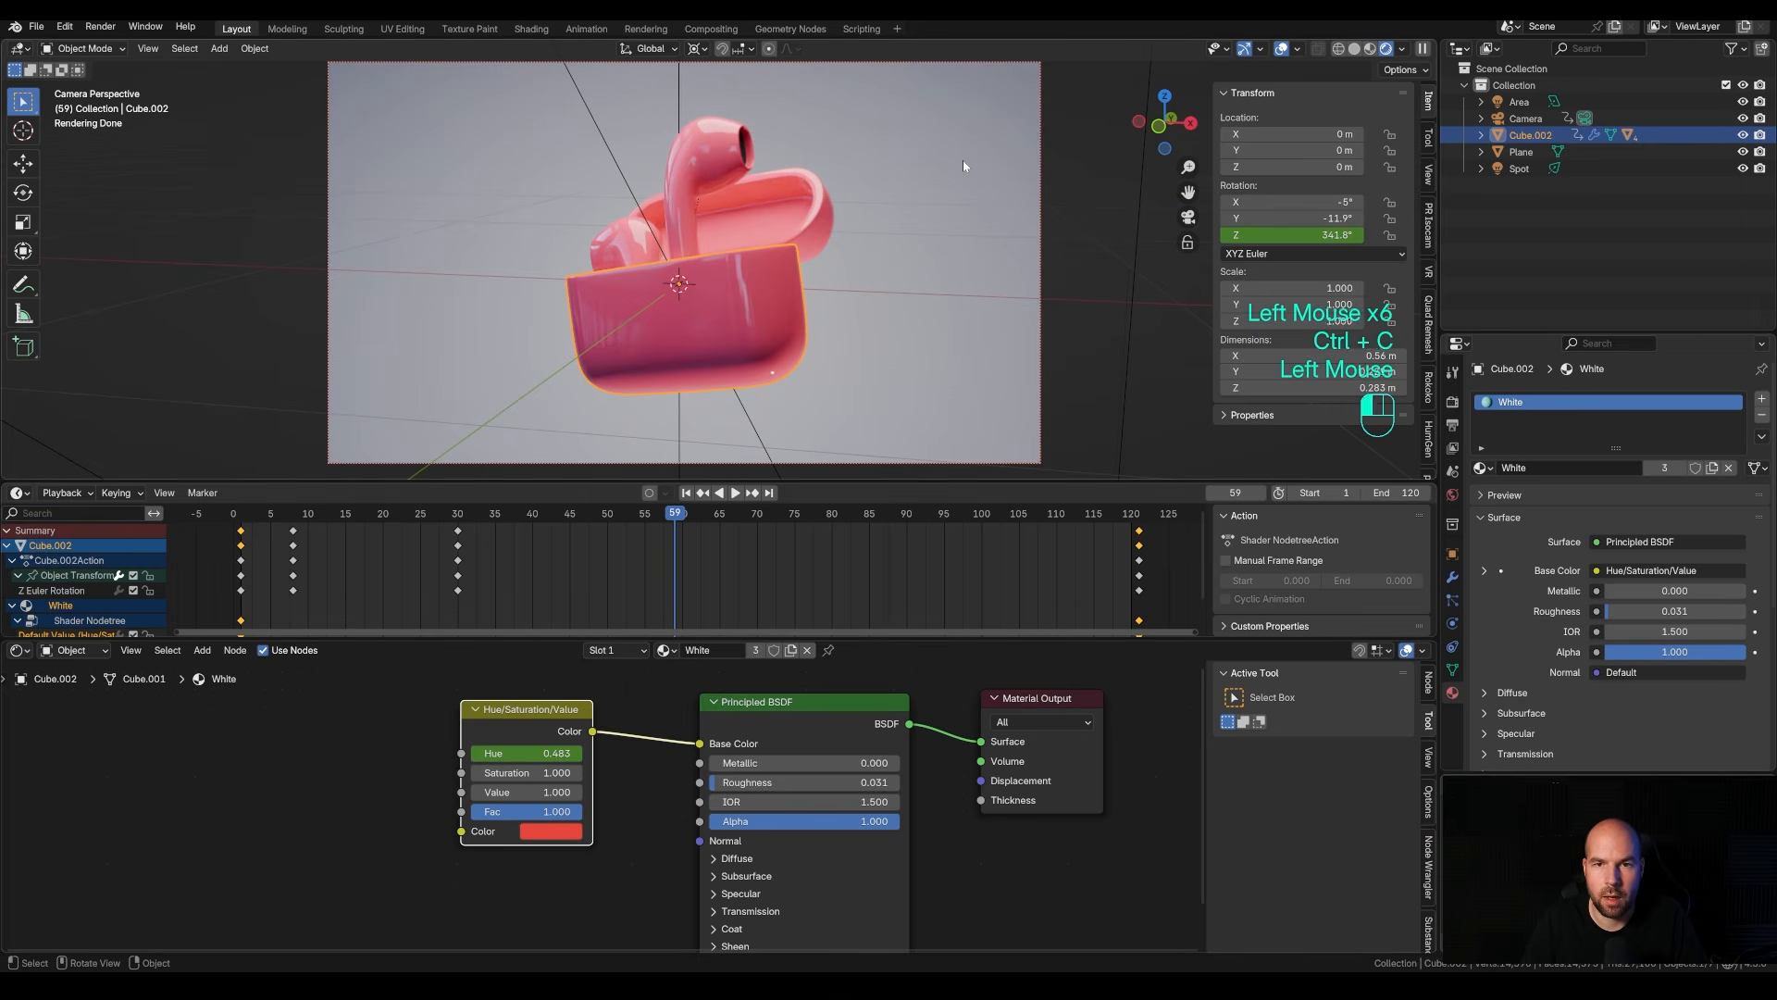
key(ctrl+v)
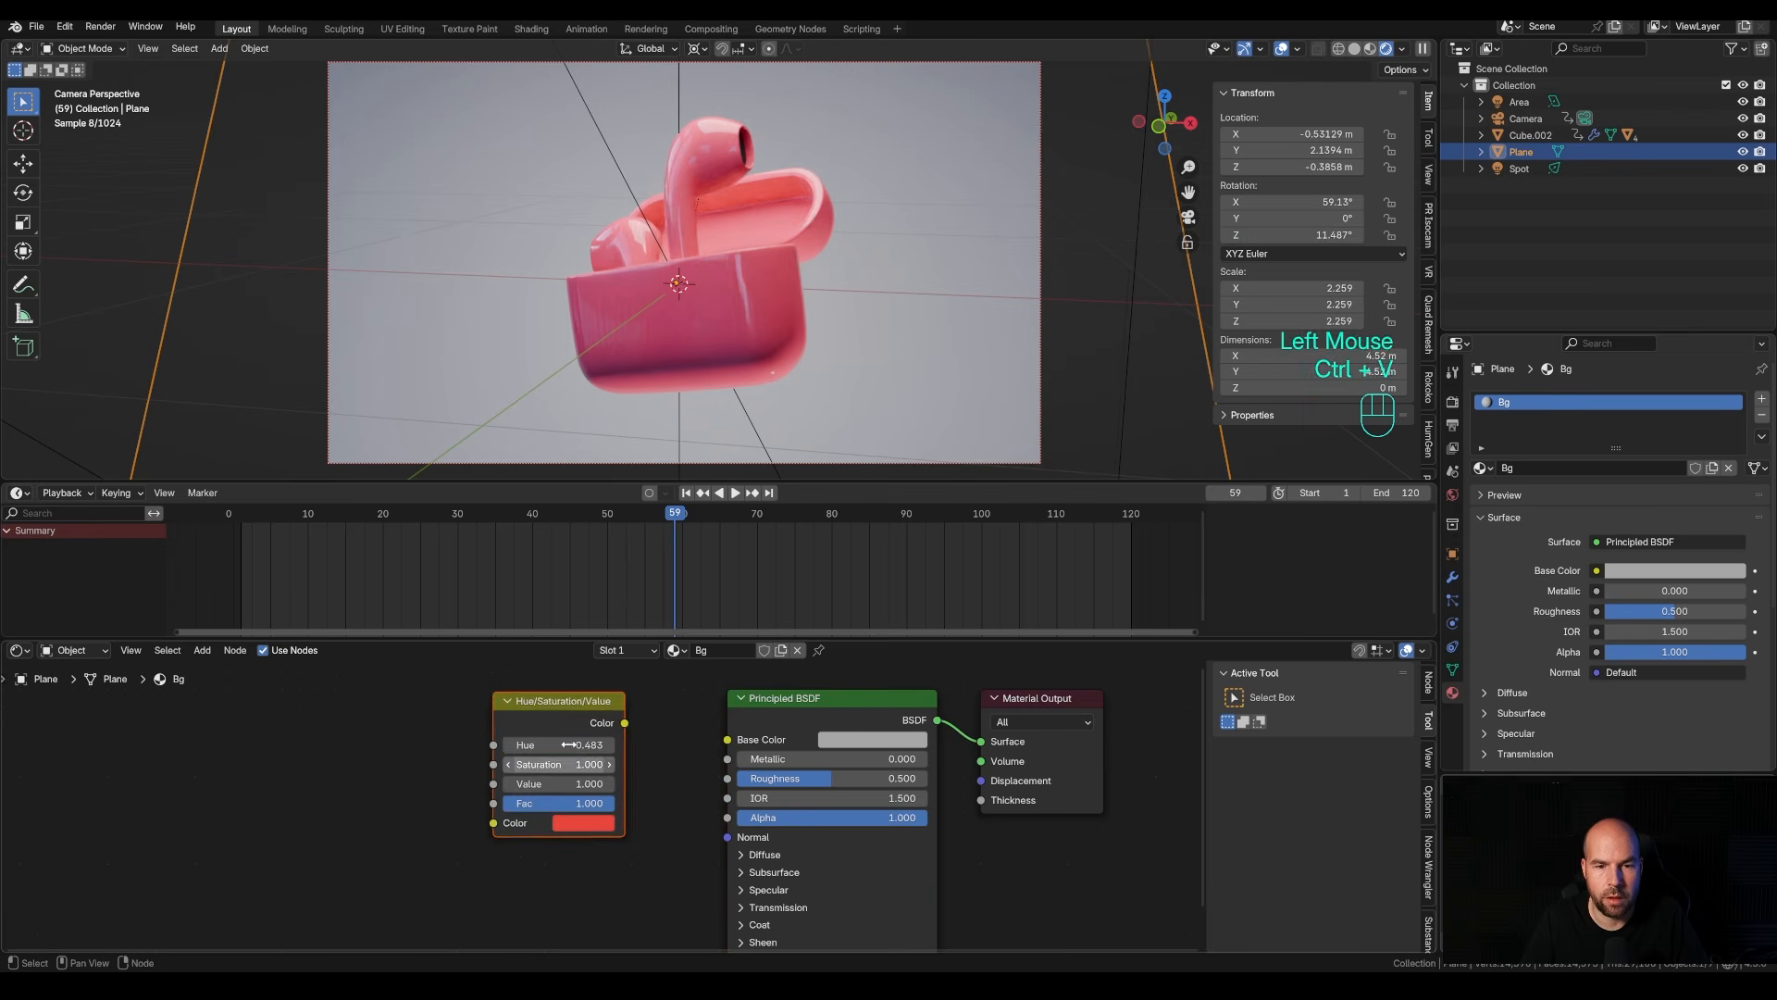
drag(571, 715, 512, 713)
click(512, 713)
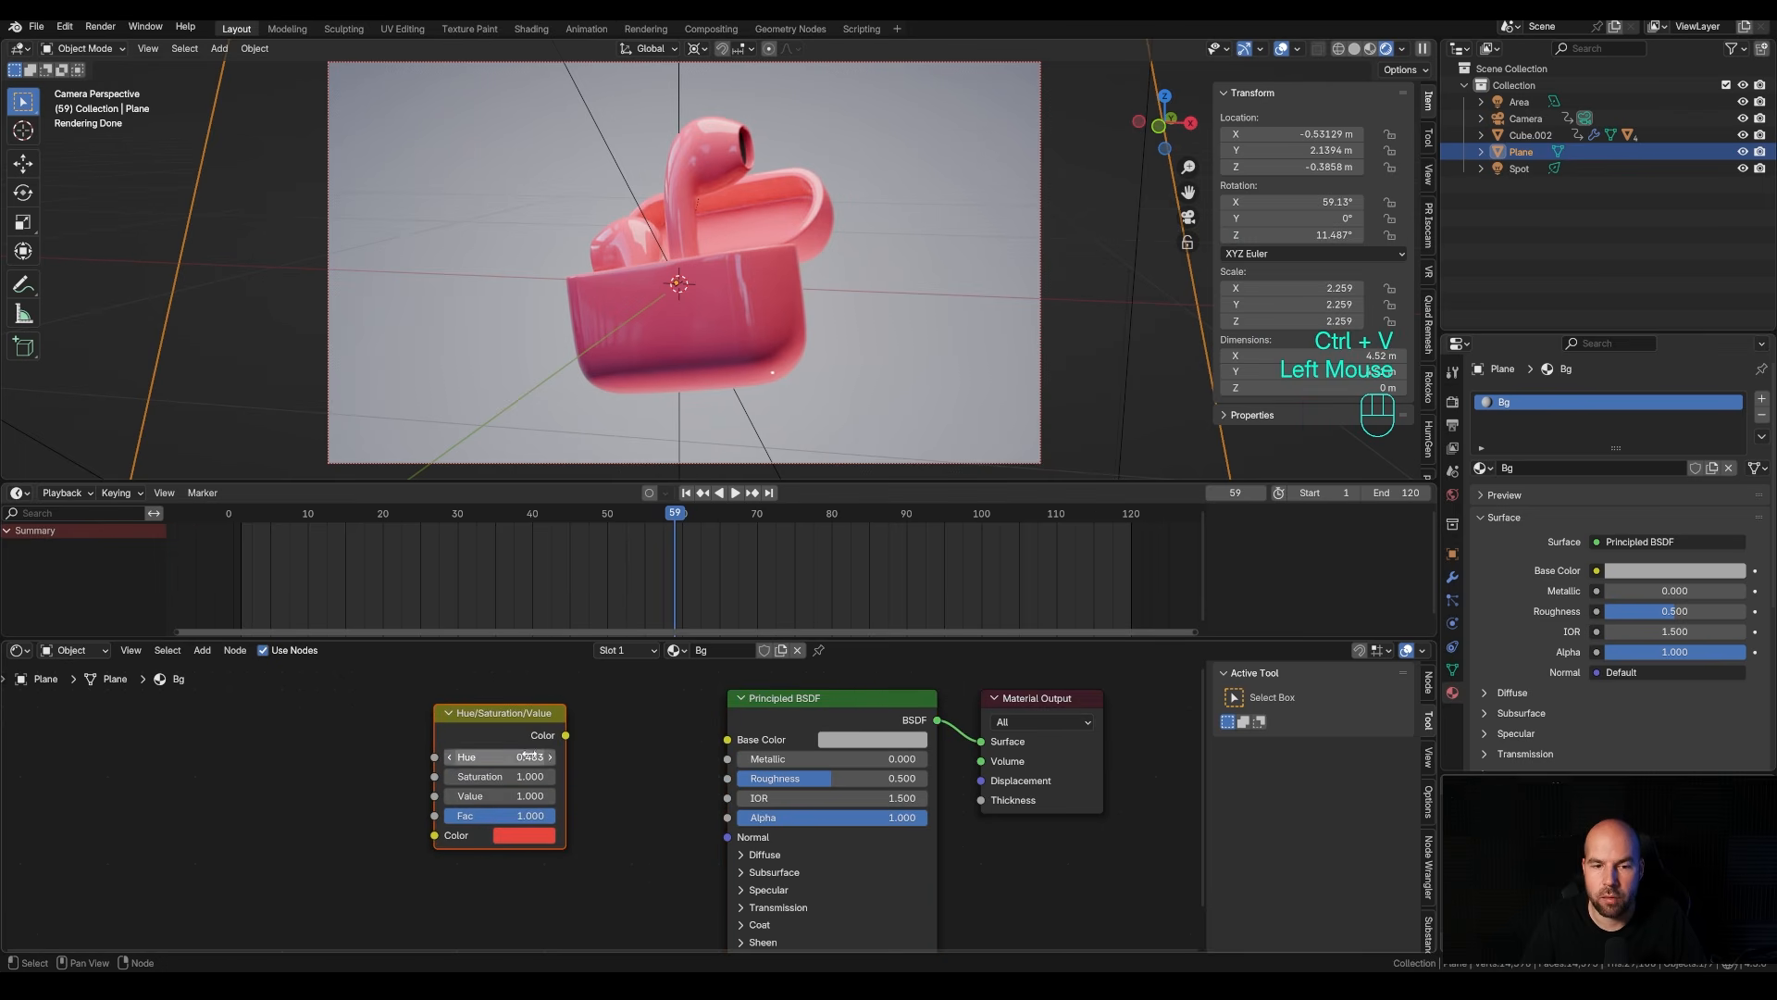
Set the Bg material's hue to 0 at frame 1 and insert a keyframe for it.
drag(420, 516, 233, 521)
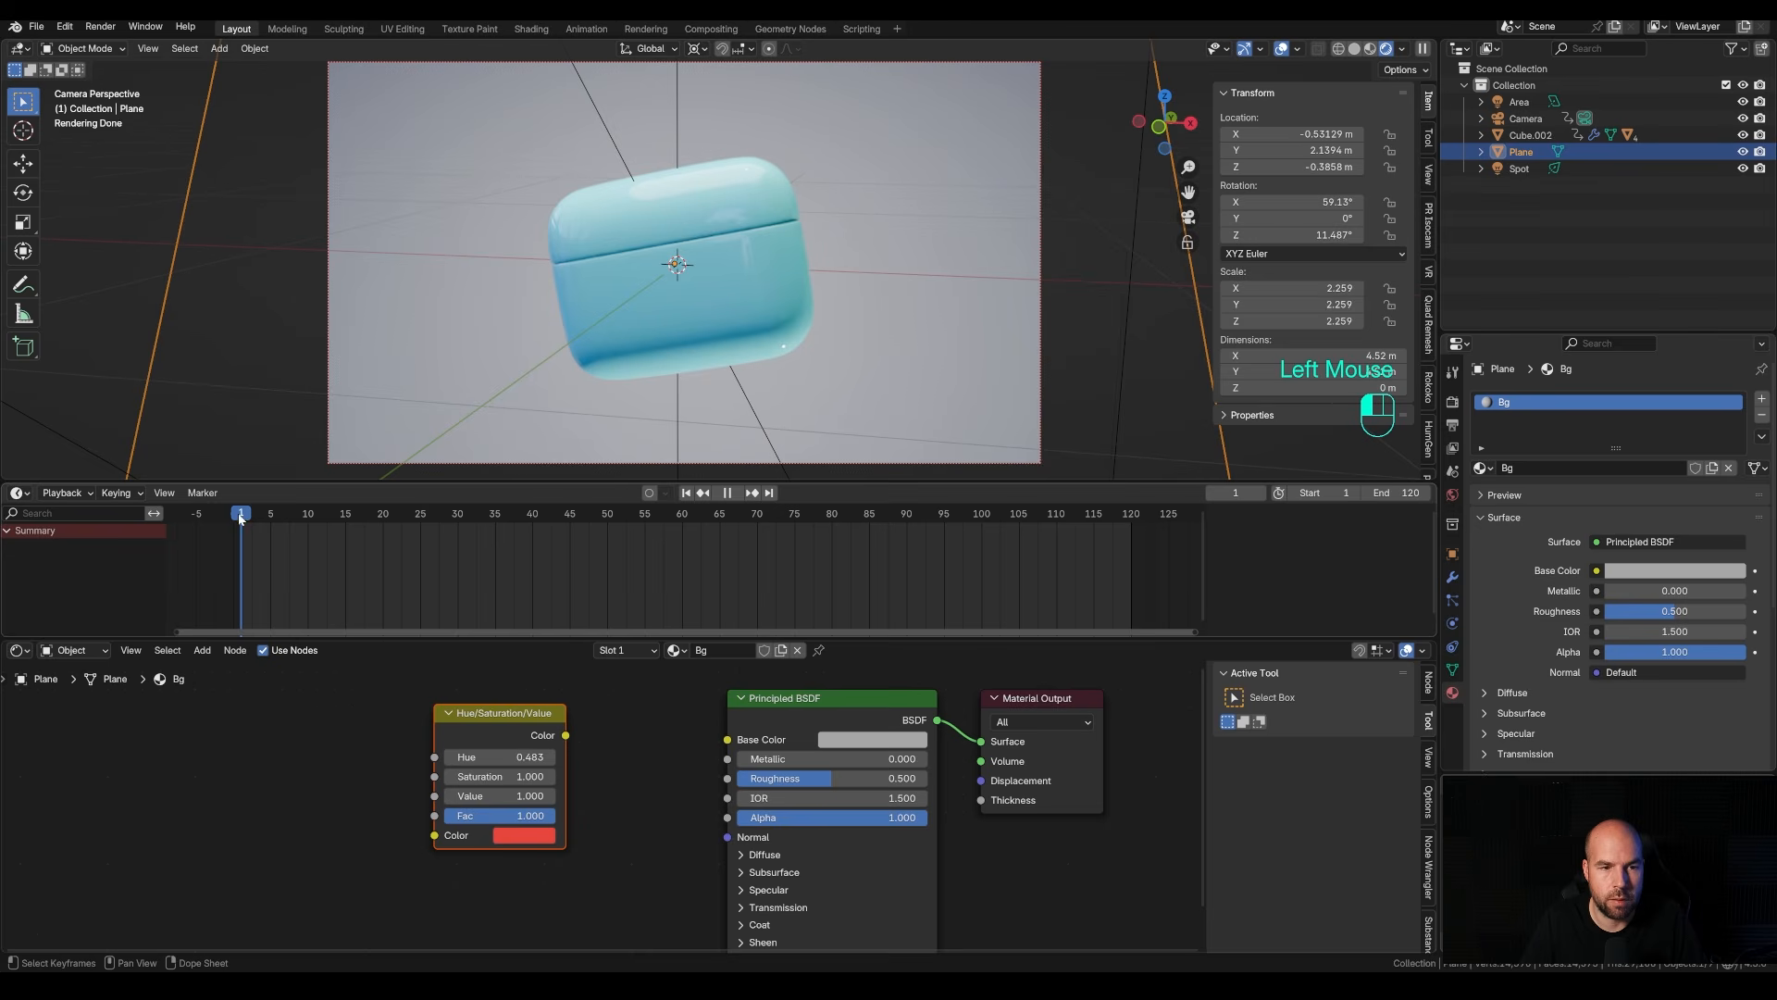
click(500, 757)
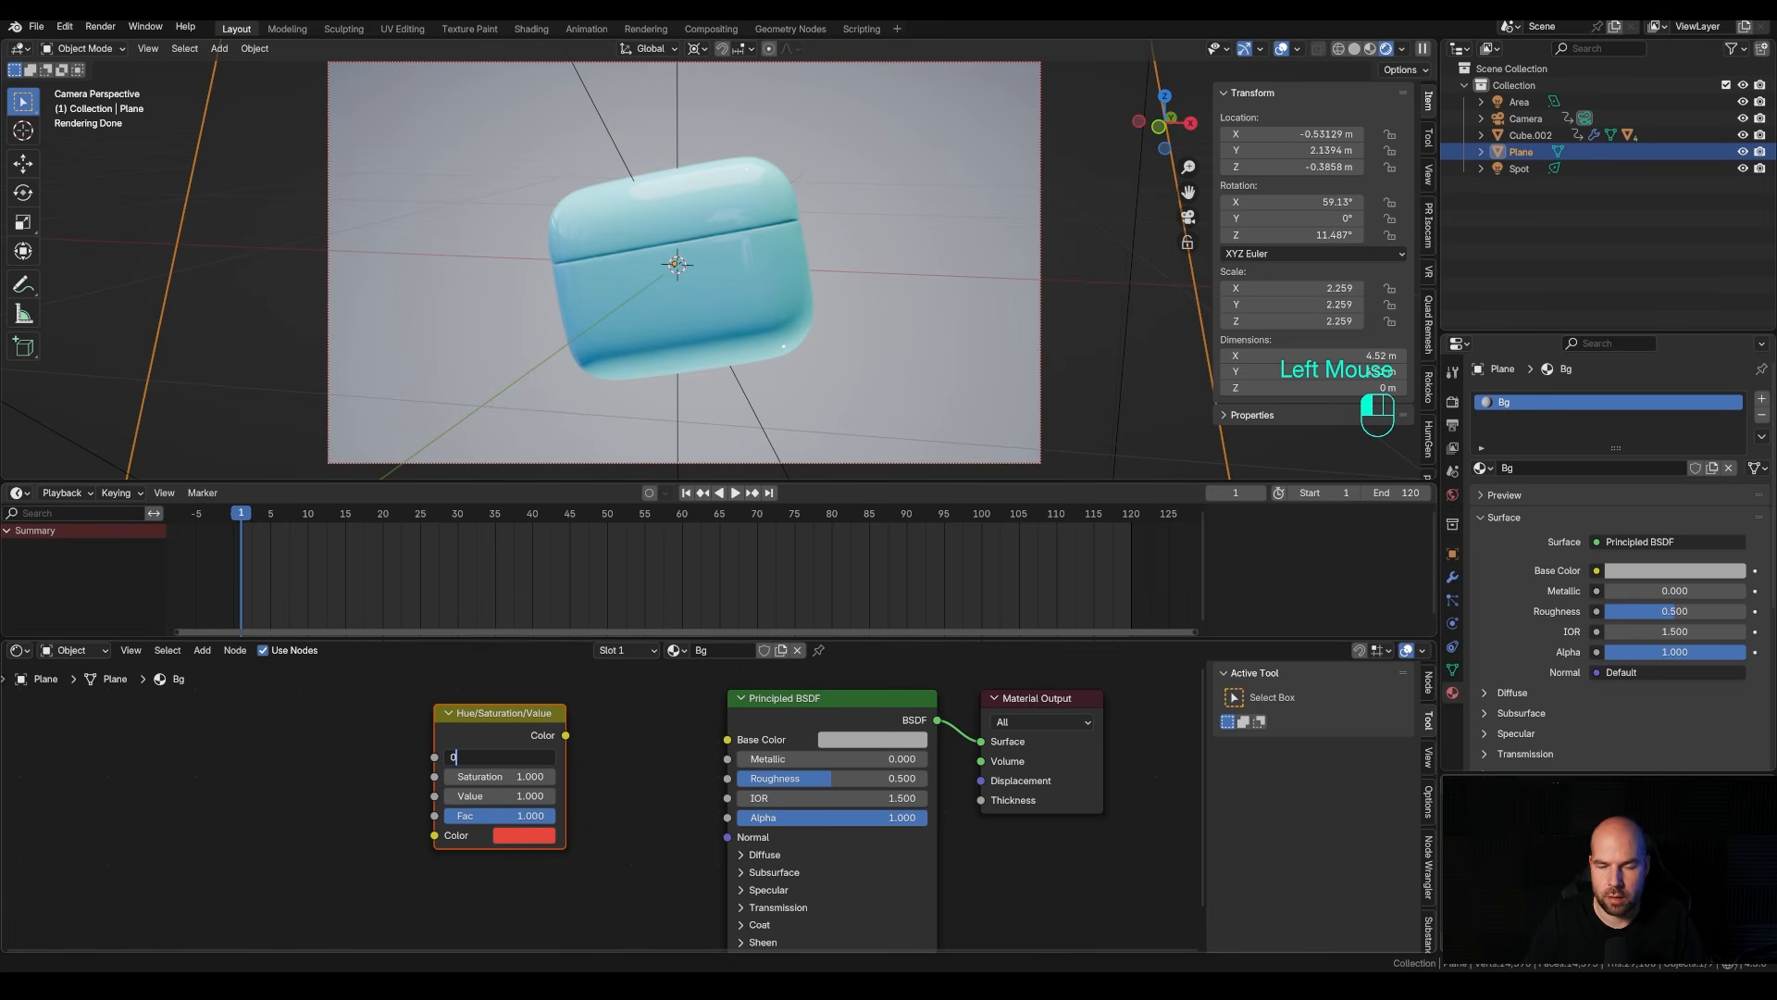
key(Return)
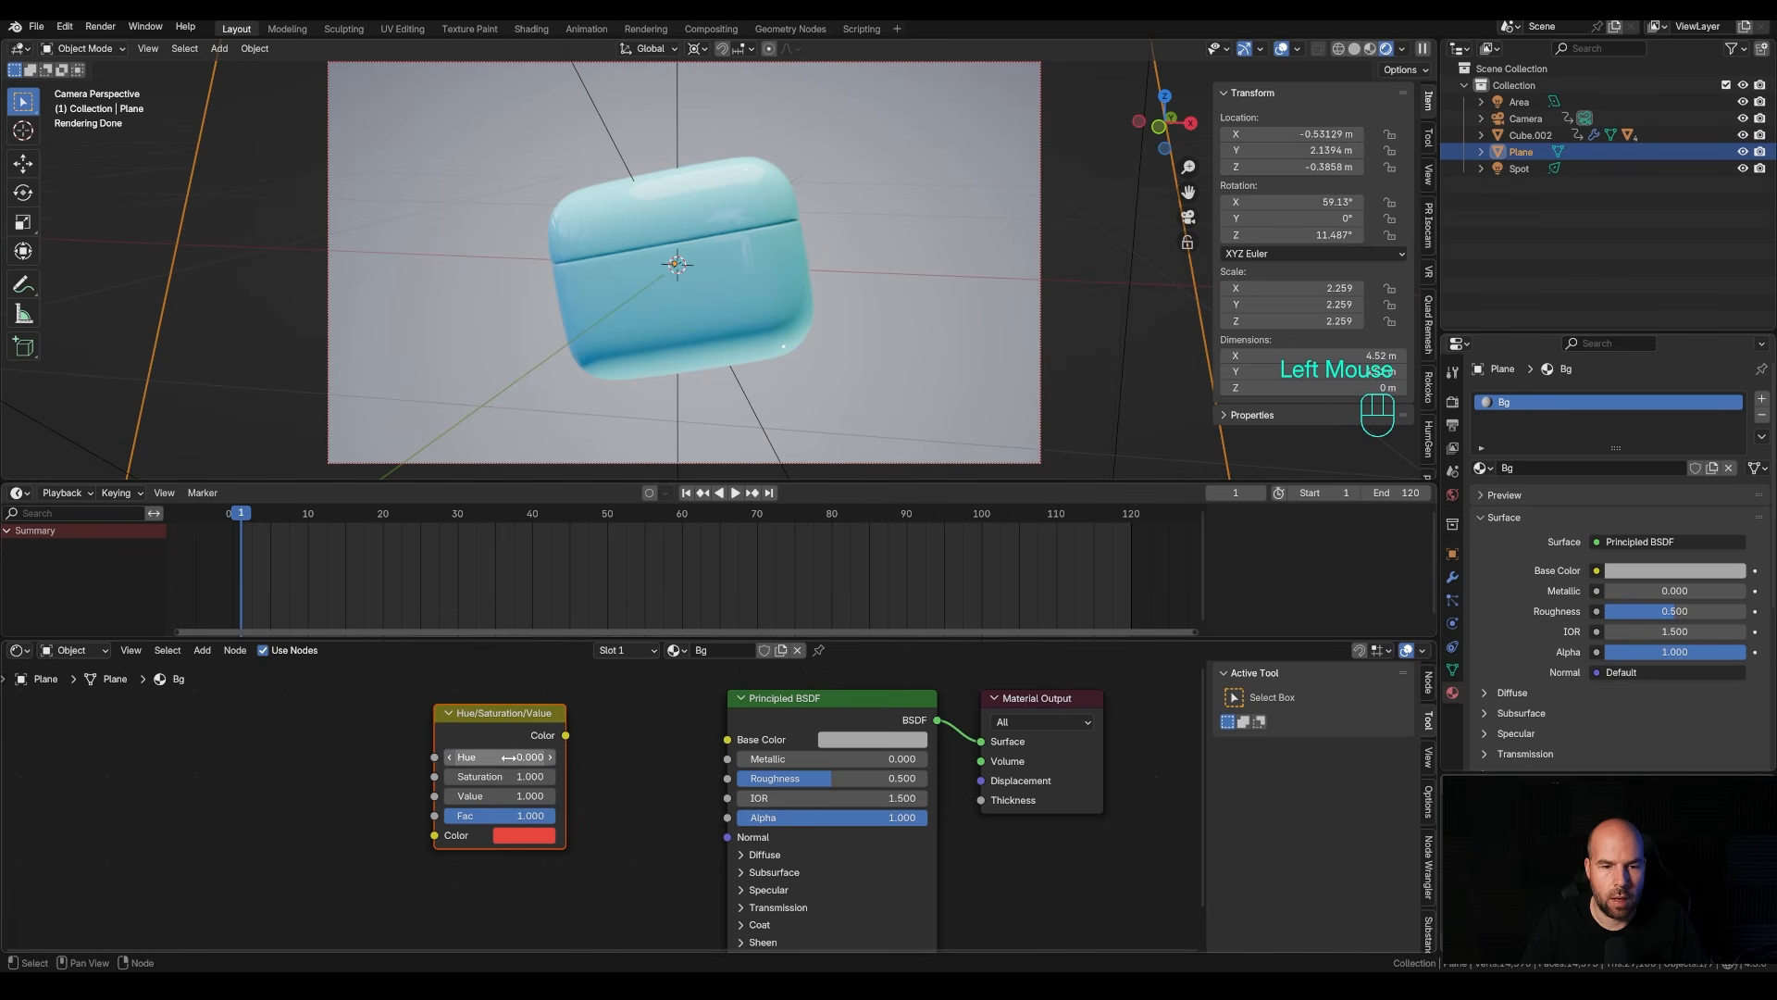
right_click(508, 758)
click(483, 759)
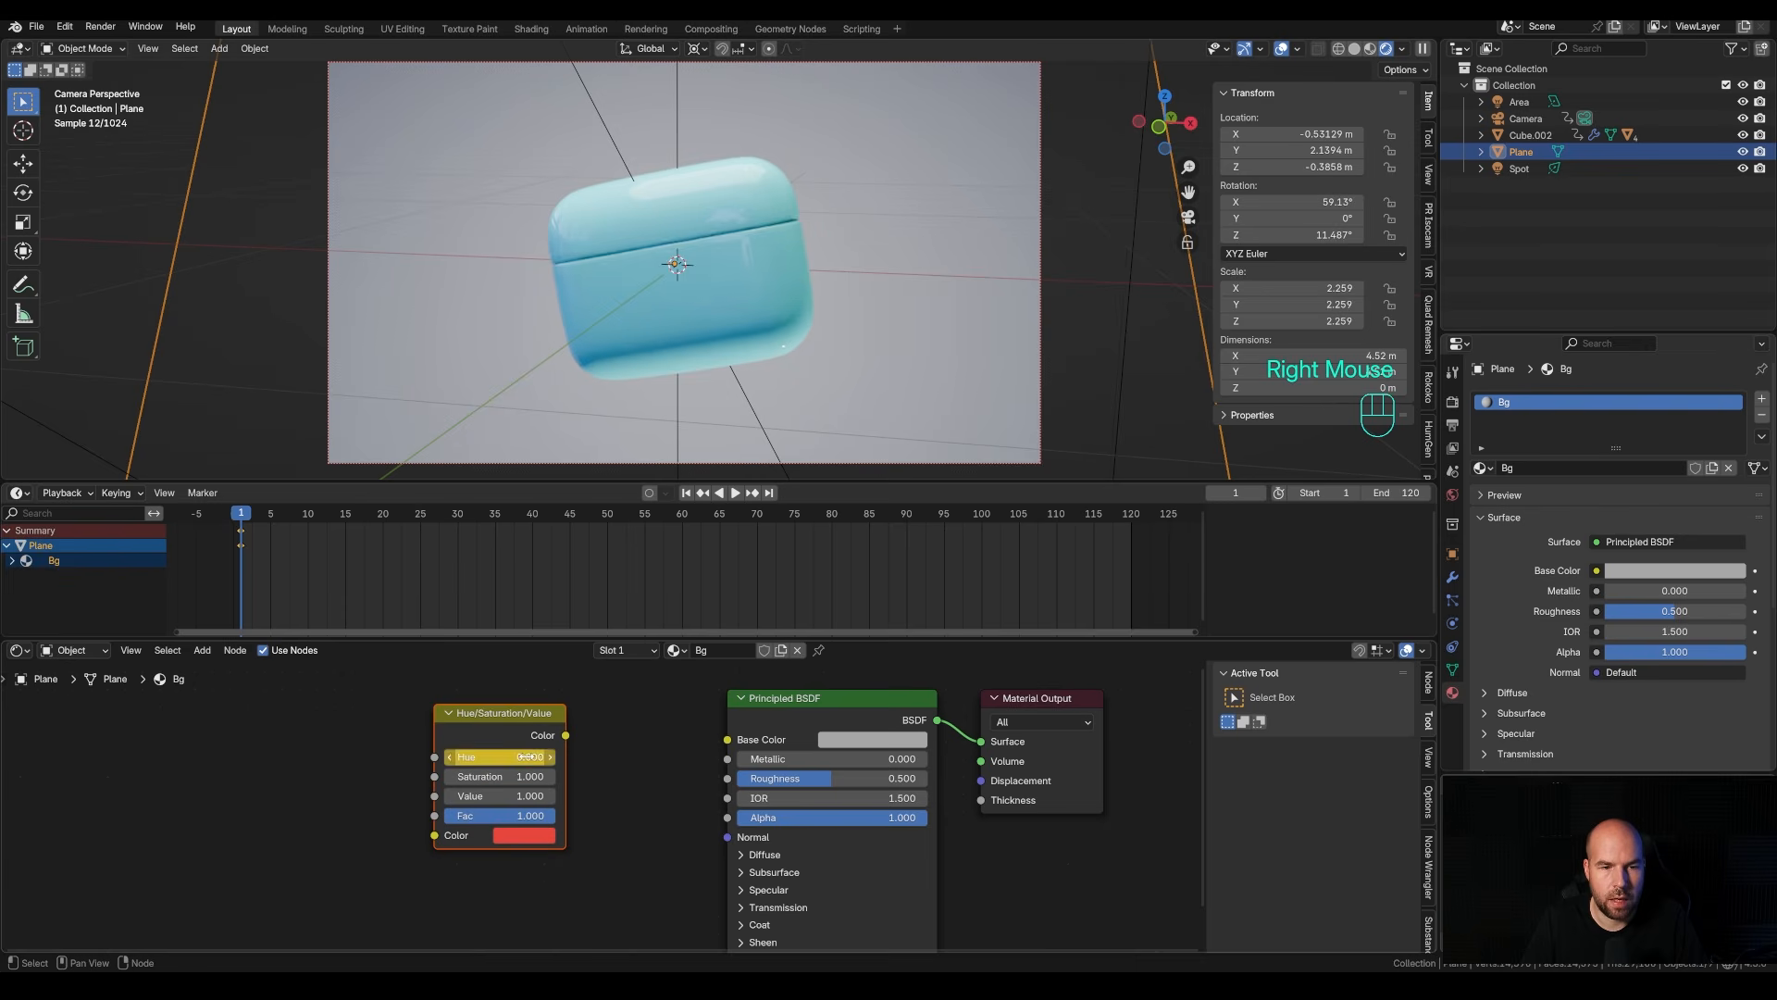
Set the Bg material's hue to 1 at frame 121 and insert a keyframe for it.
drag(1194, 550, 1135, 535)
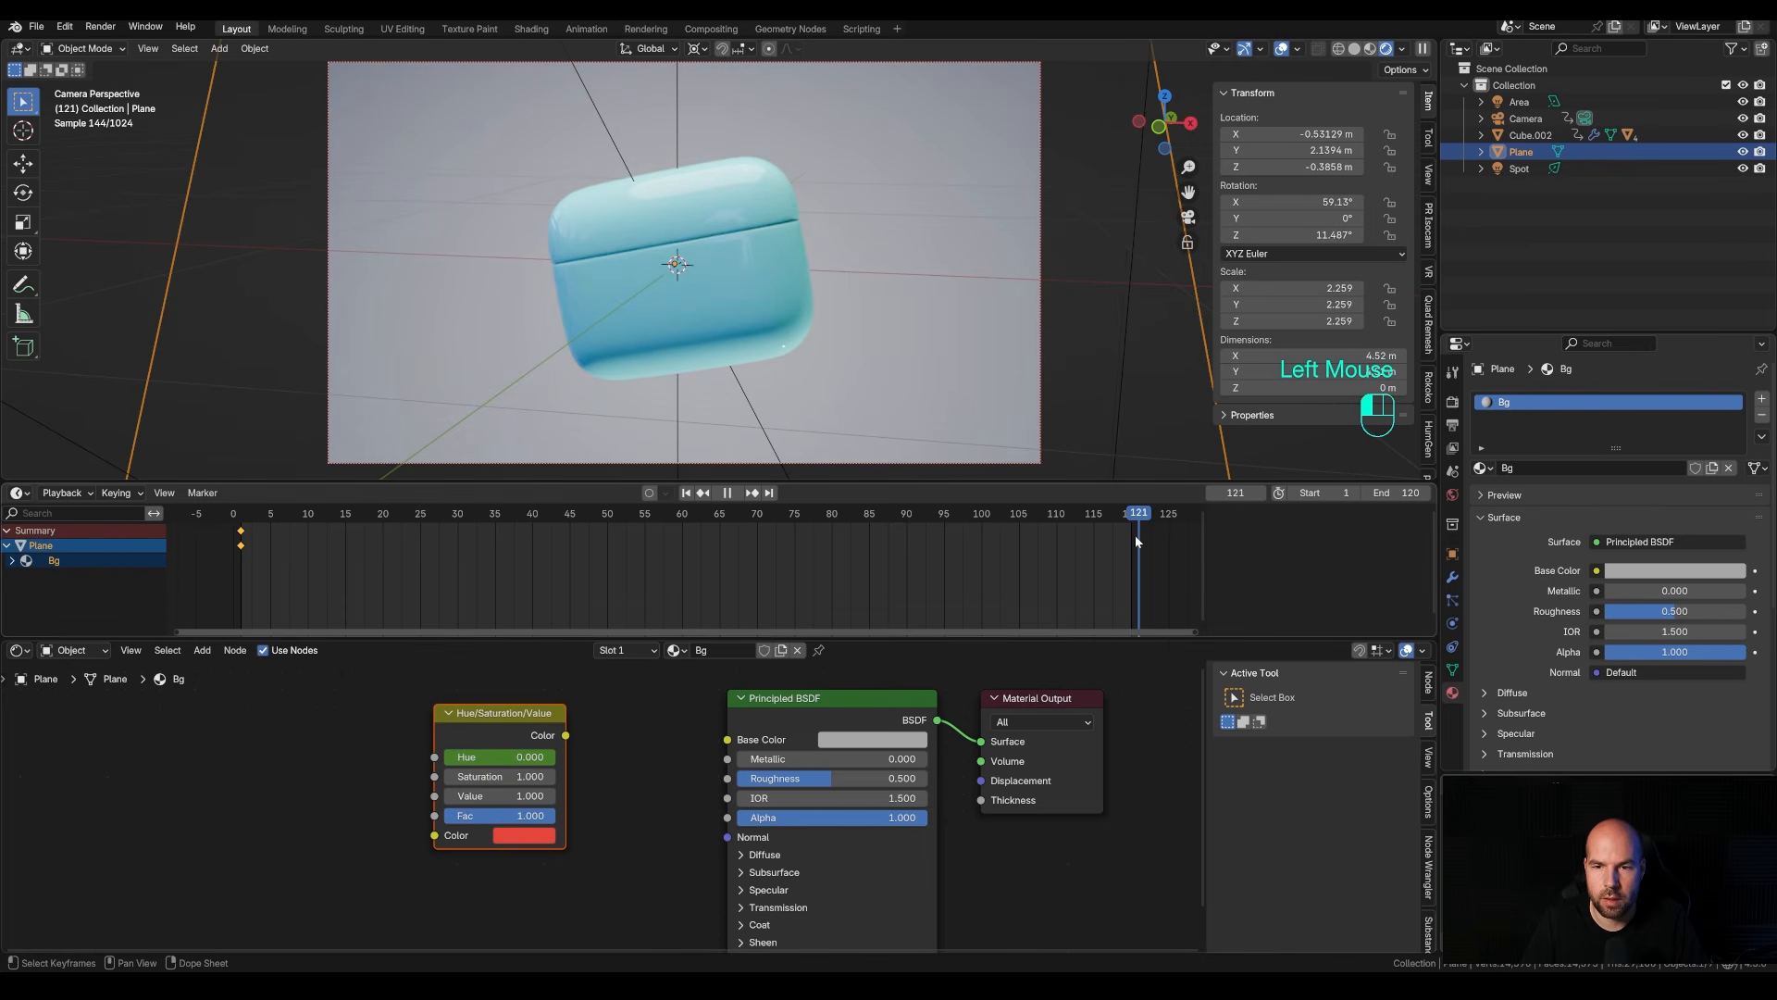
click(534, 757)
key(Escape)
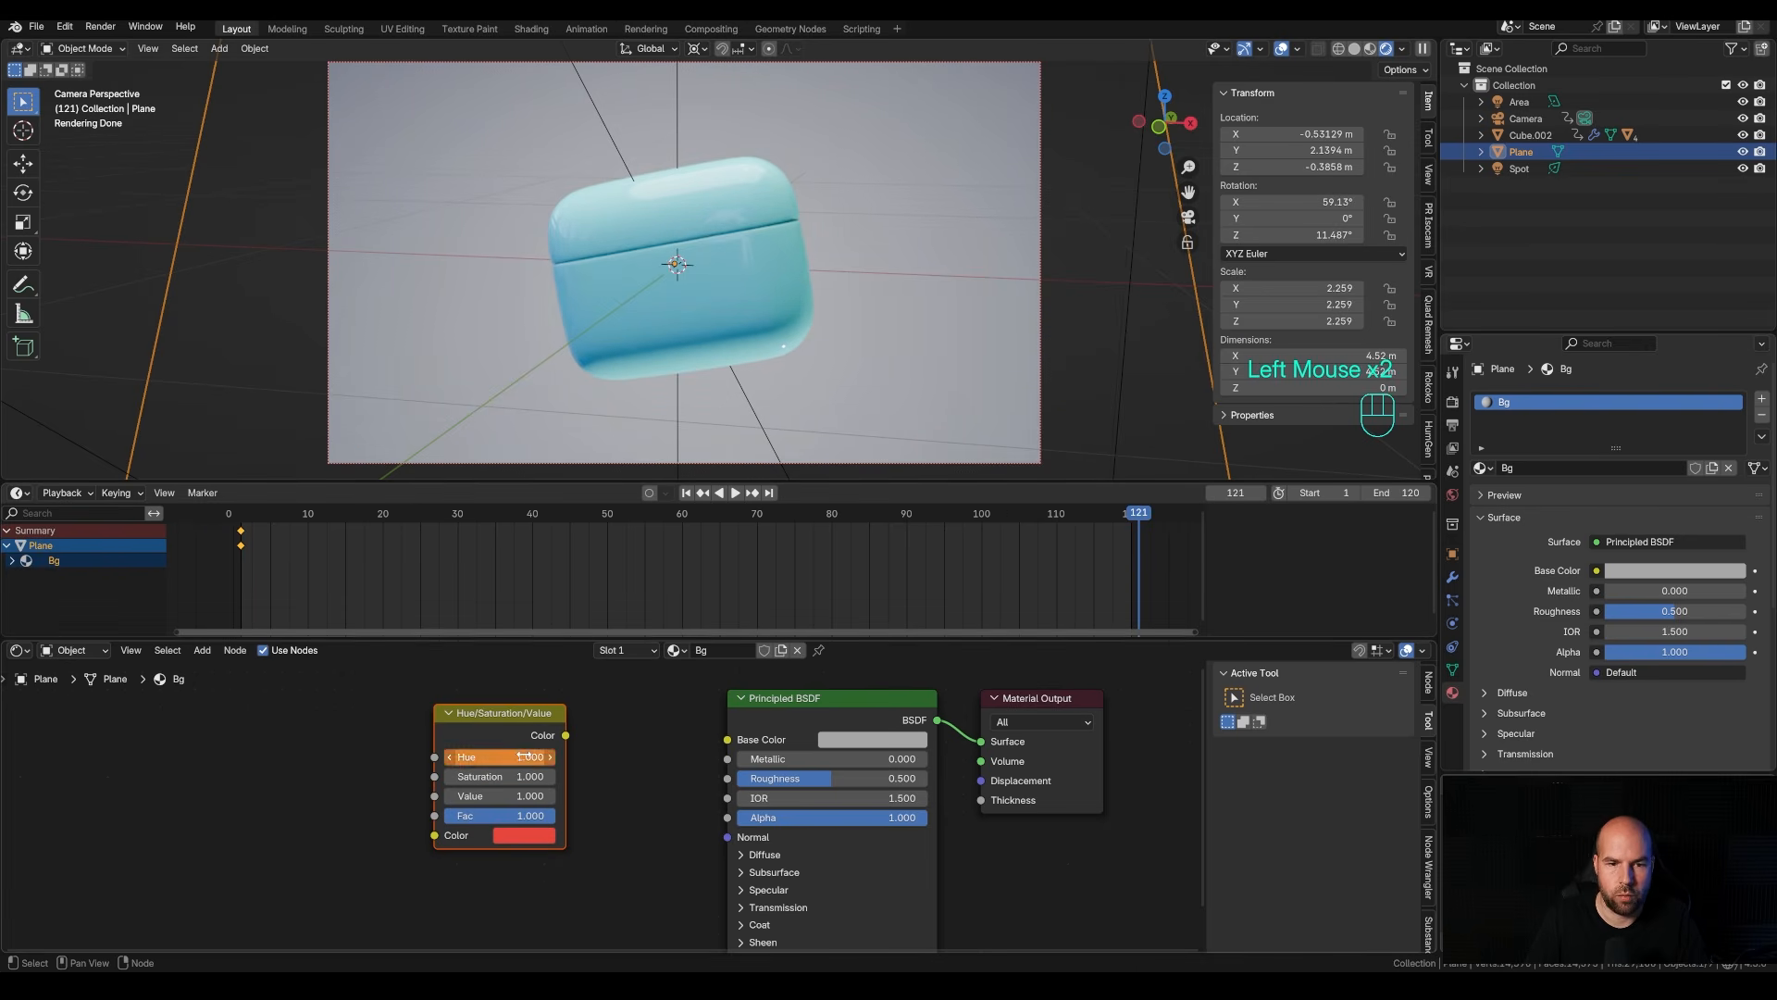
right_click(524, 757)
Connect the Hue/Saturation/Value node's Color output to the Bg shader's Base Color and scrub to frame 34 to preview the background.
drag(565, 735, 727, 739)
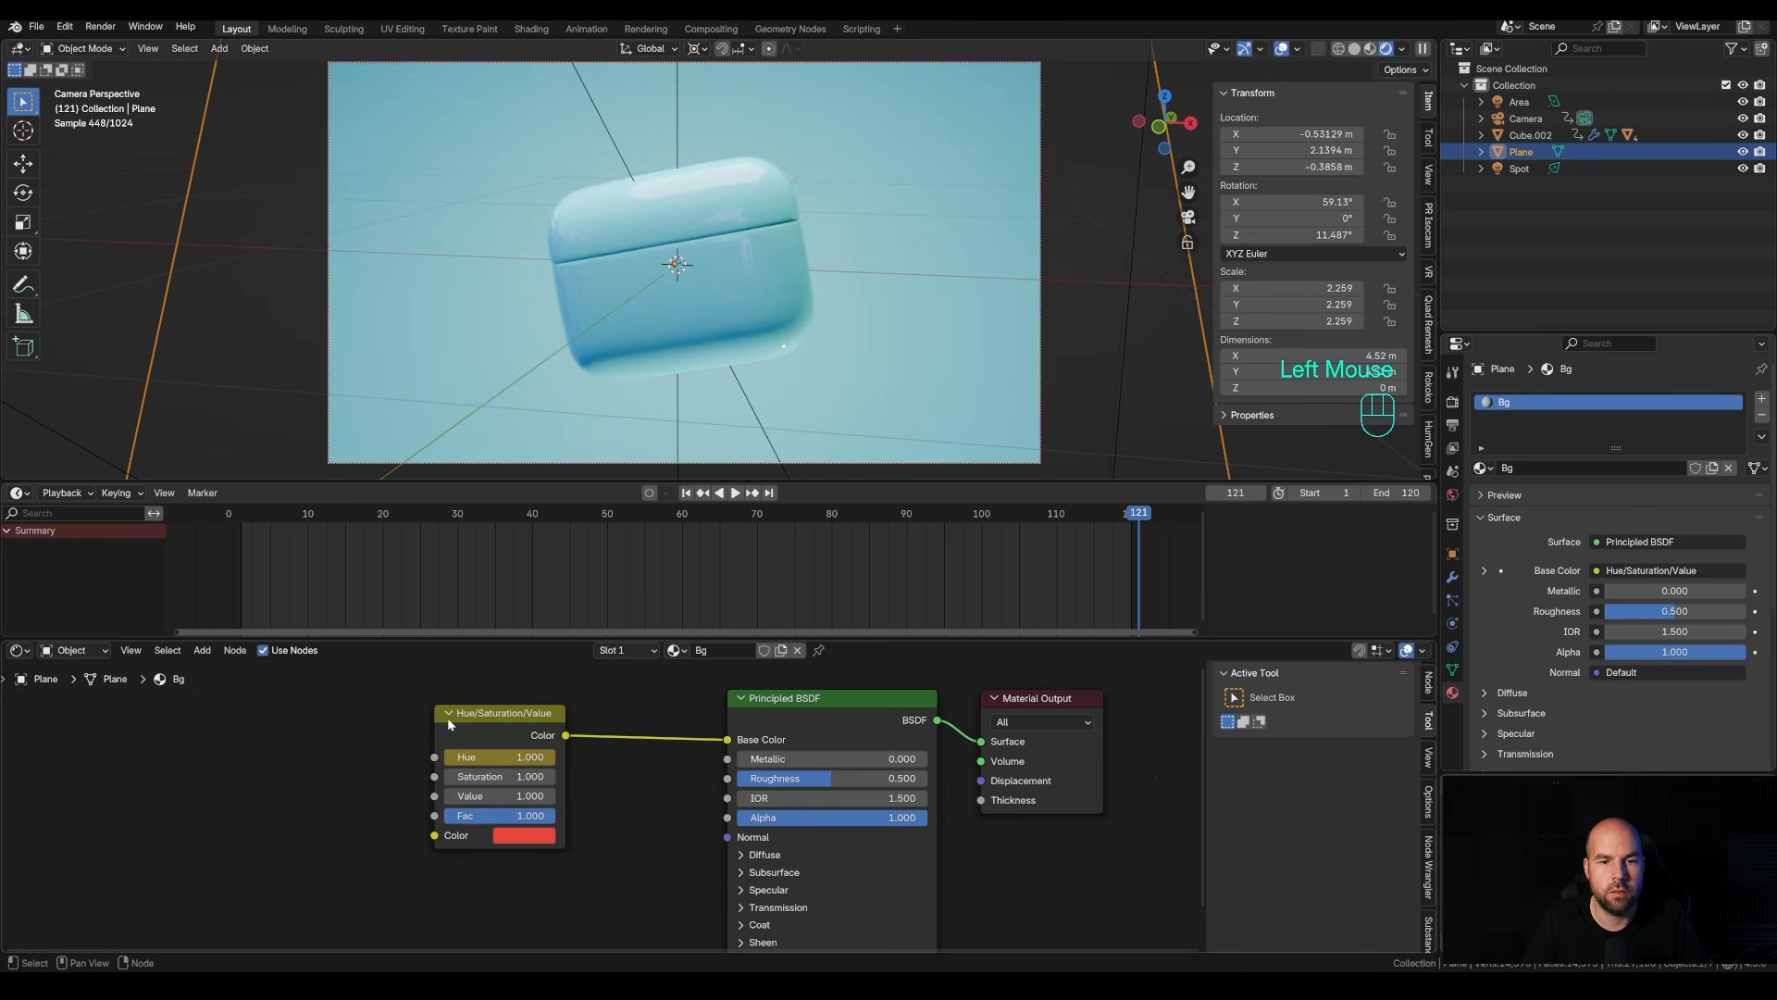
drag(277, 506, 879, 515)
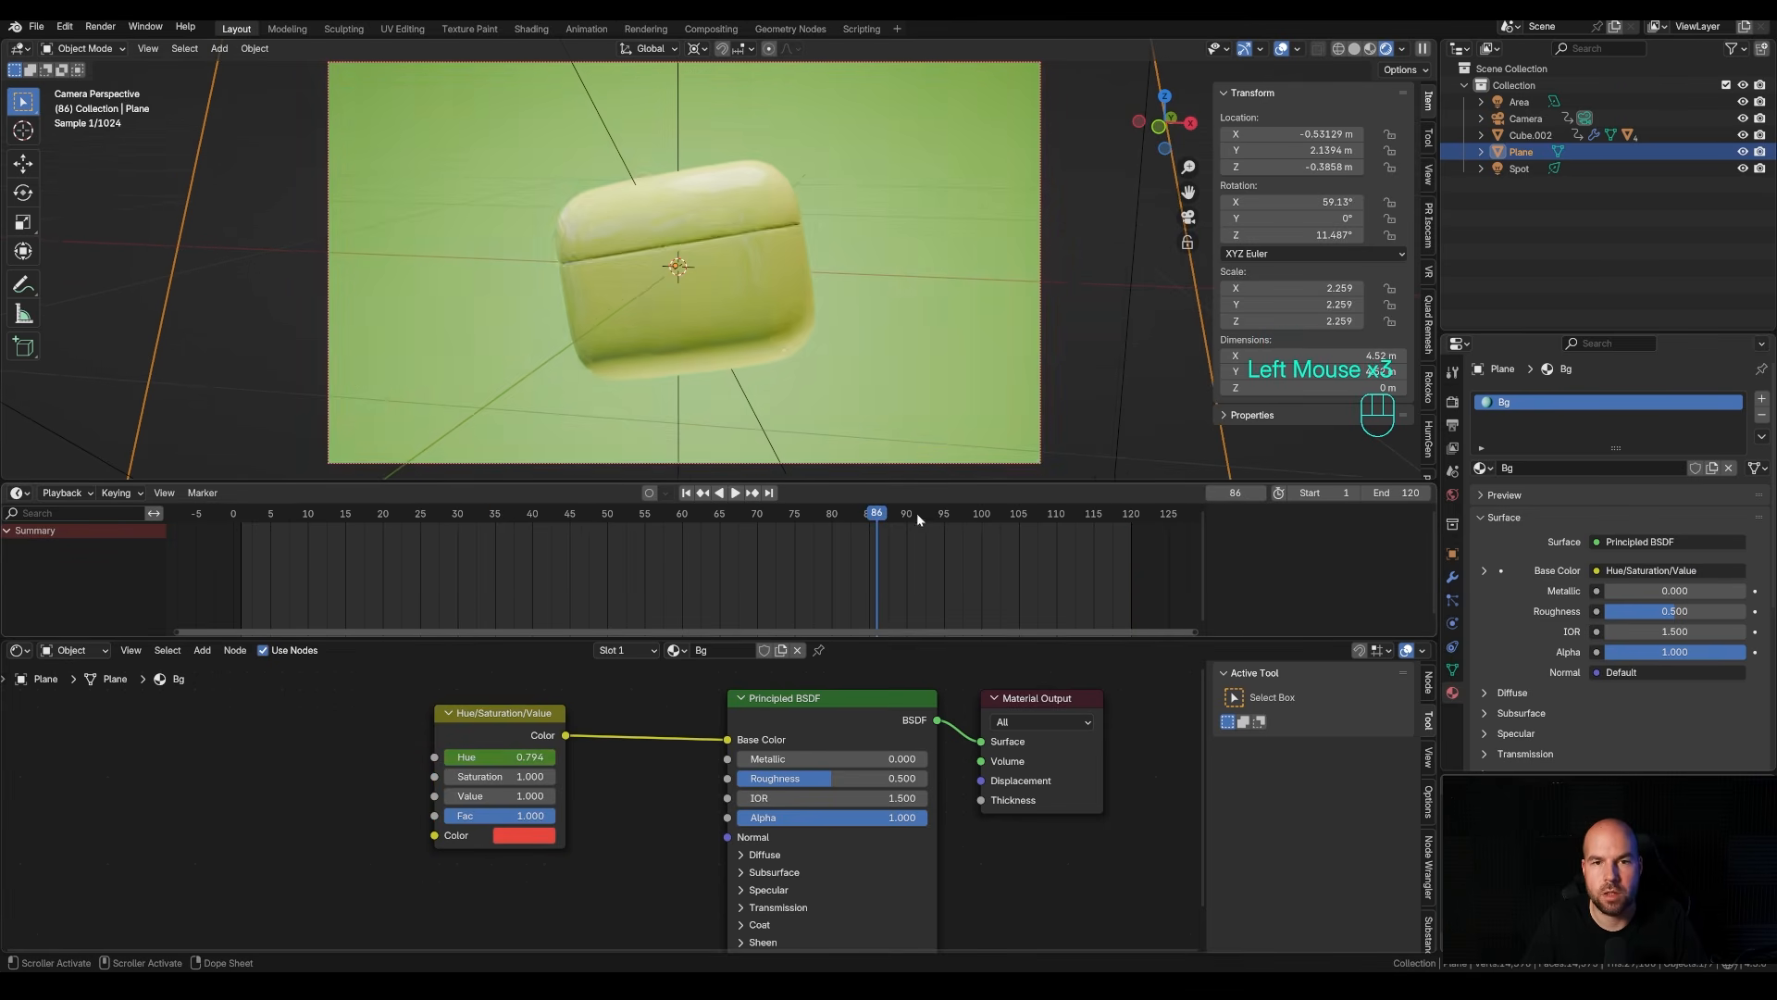
scroll(908, 297, down, 2)
scroll(908, 297, up, 2)
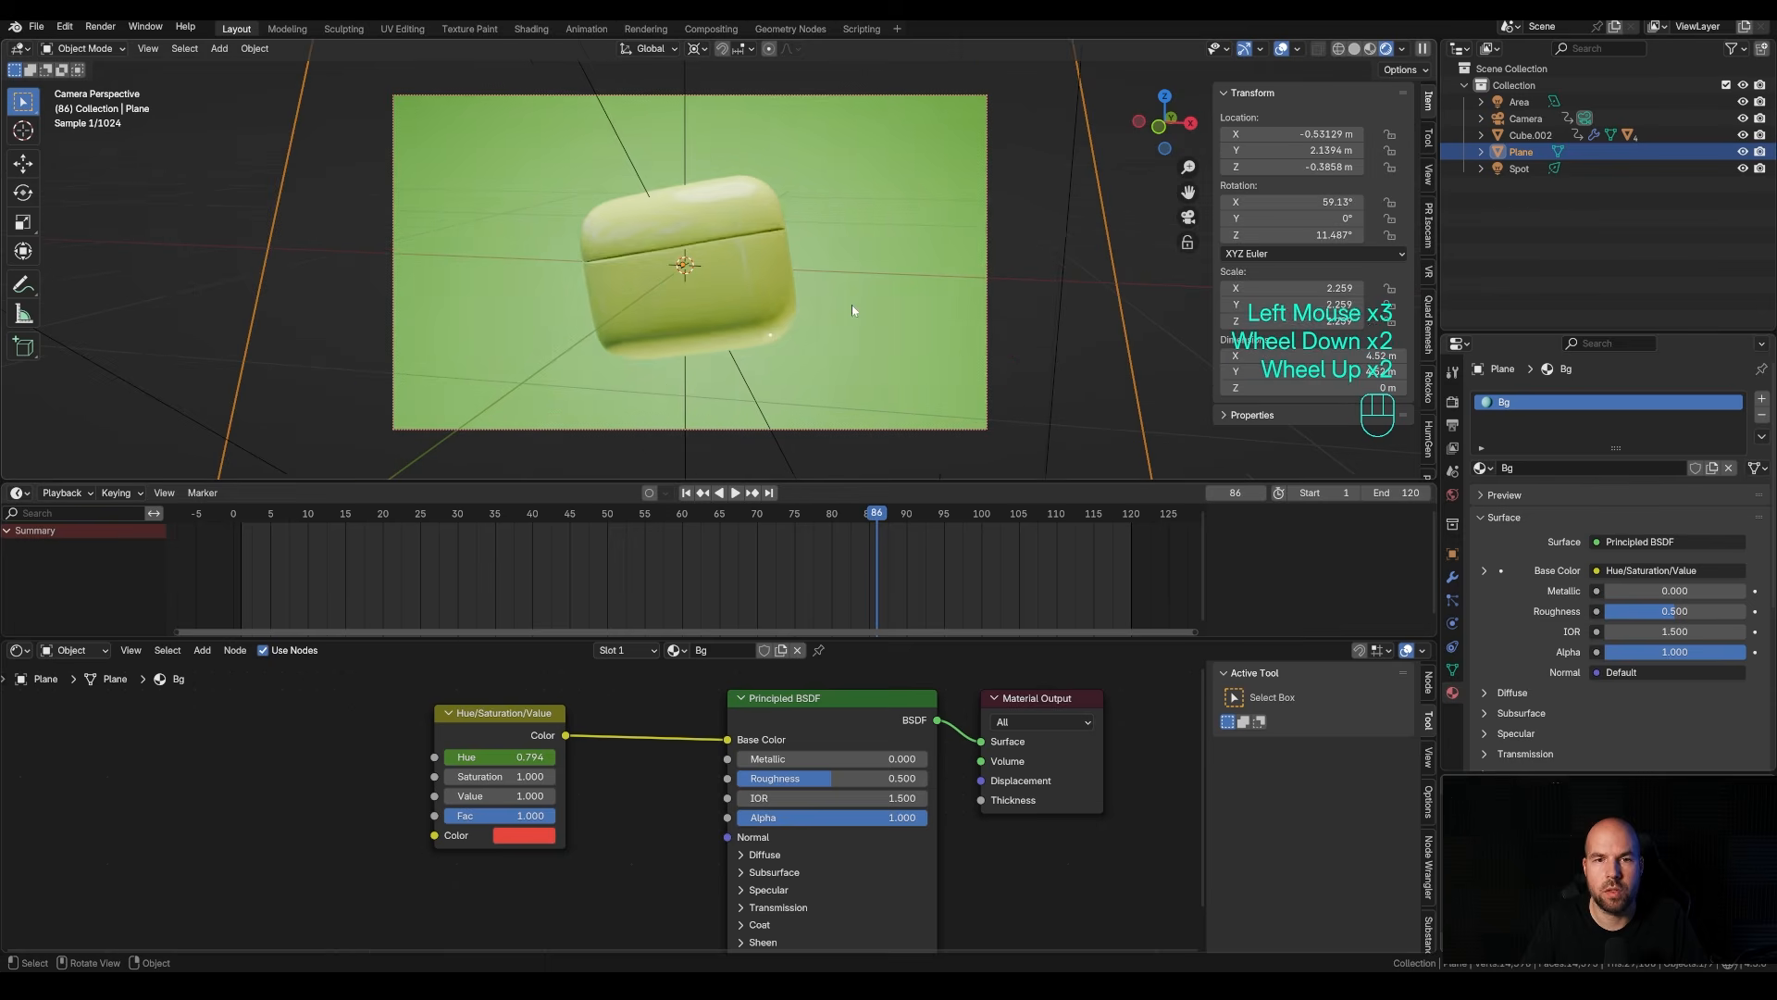
drag(509, 515, 488, 517)
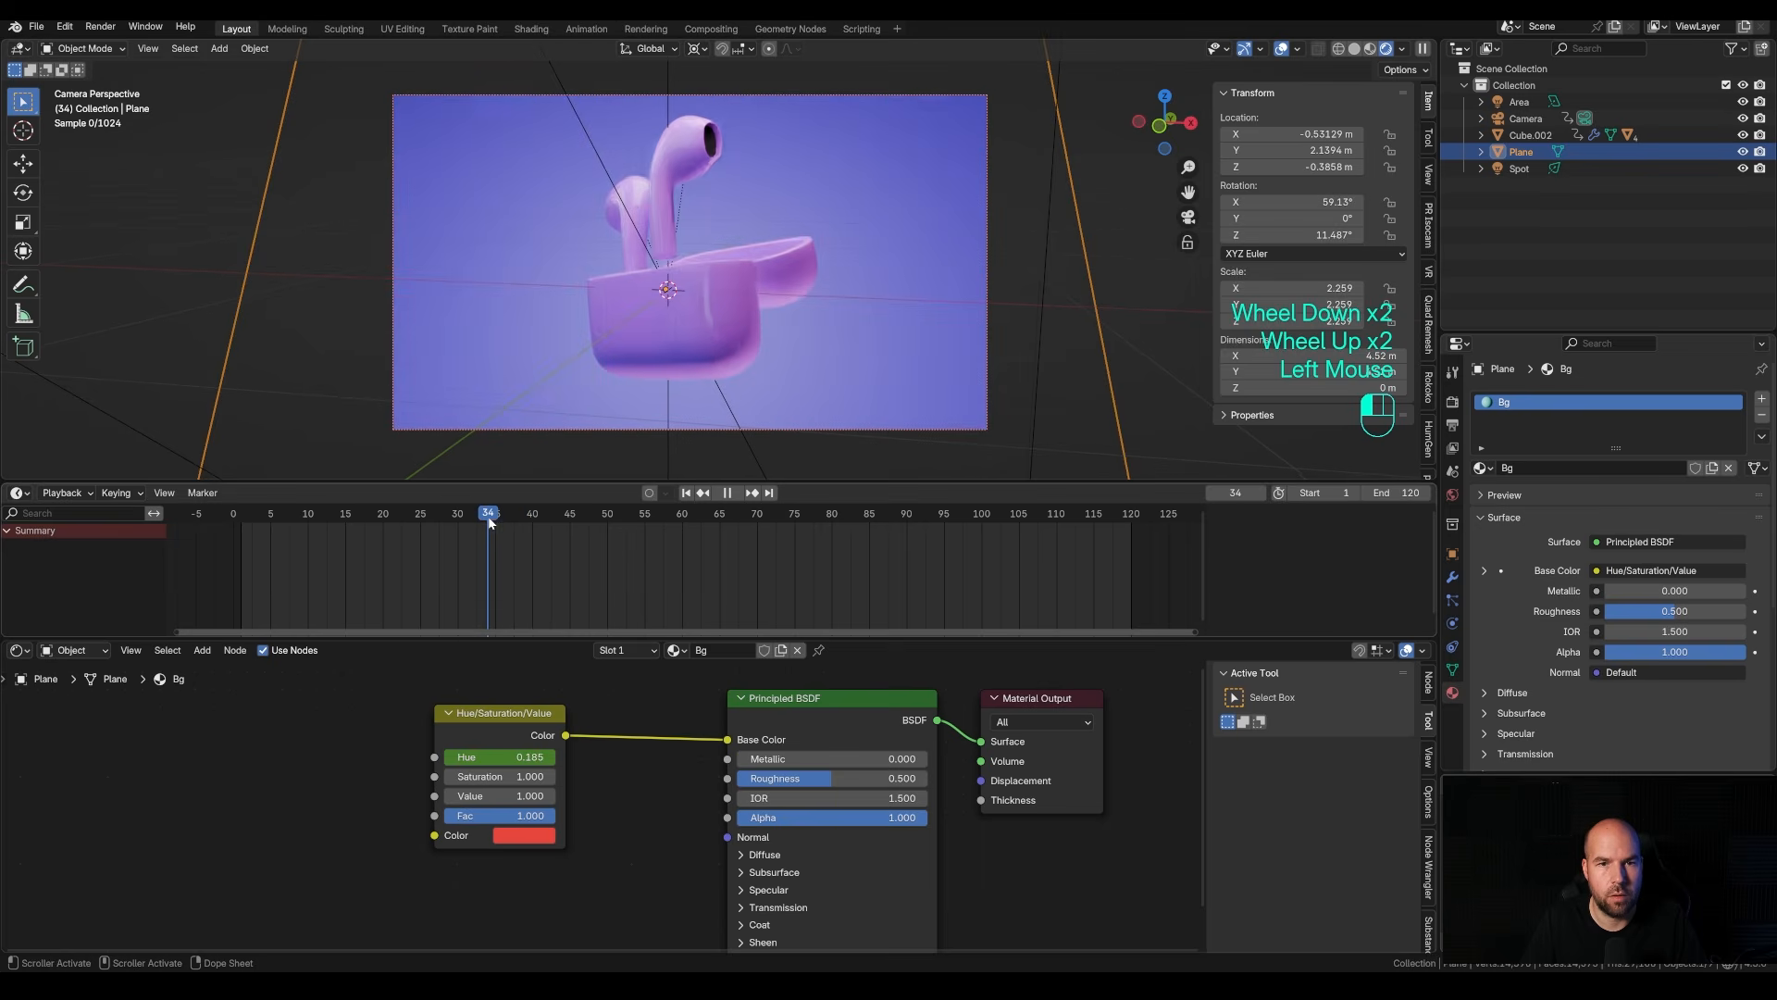
Soften the Bg node's input color to saturation 0.444 and value 0.900, and play the animation to check it.
click(531, 837)
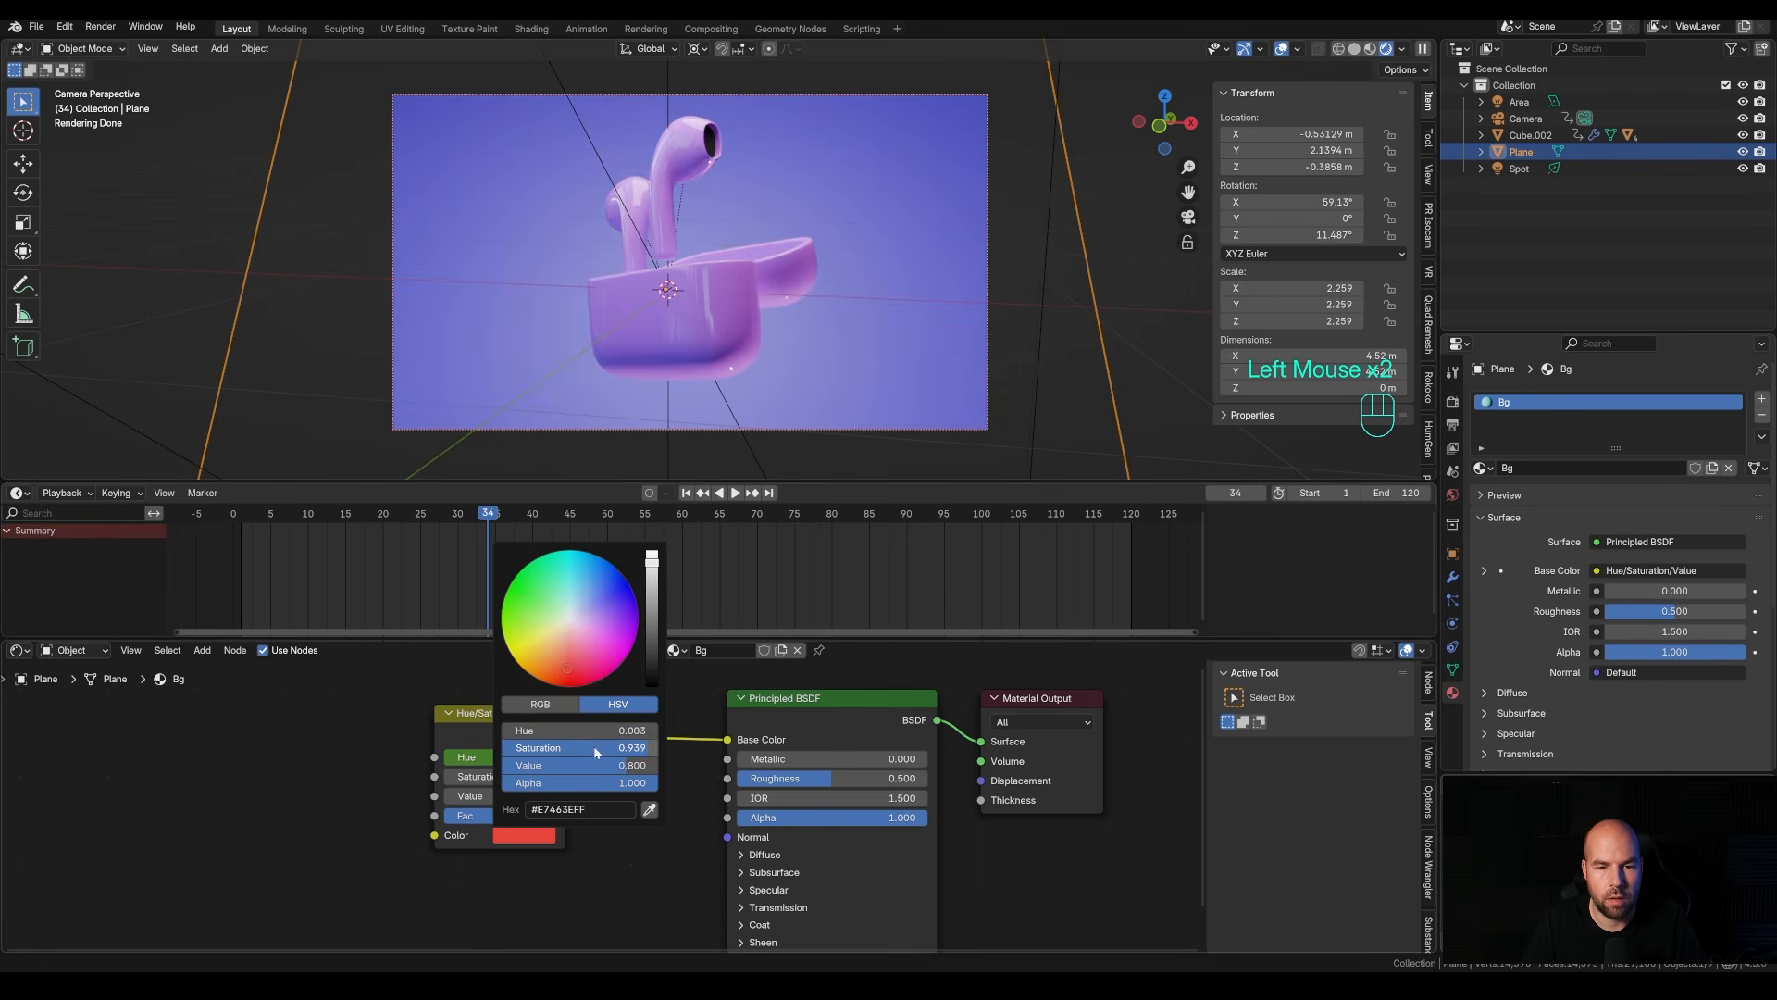
drag(597, 753, 656, 768)
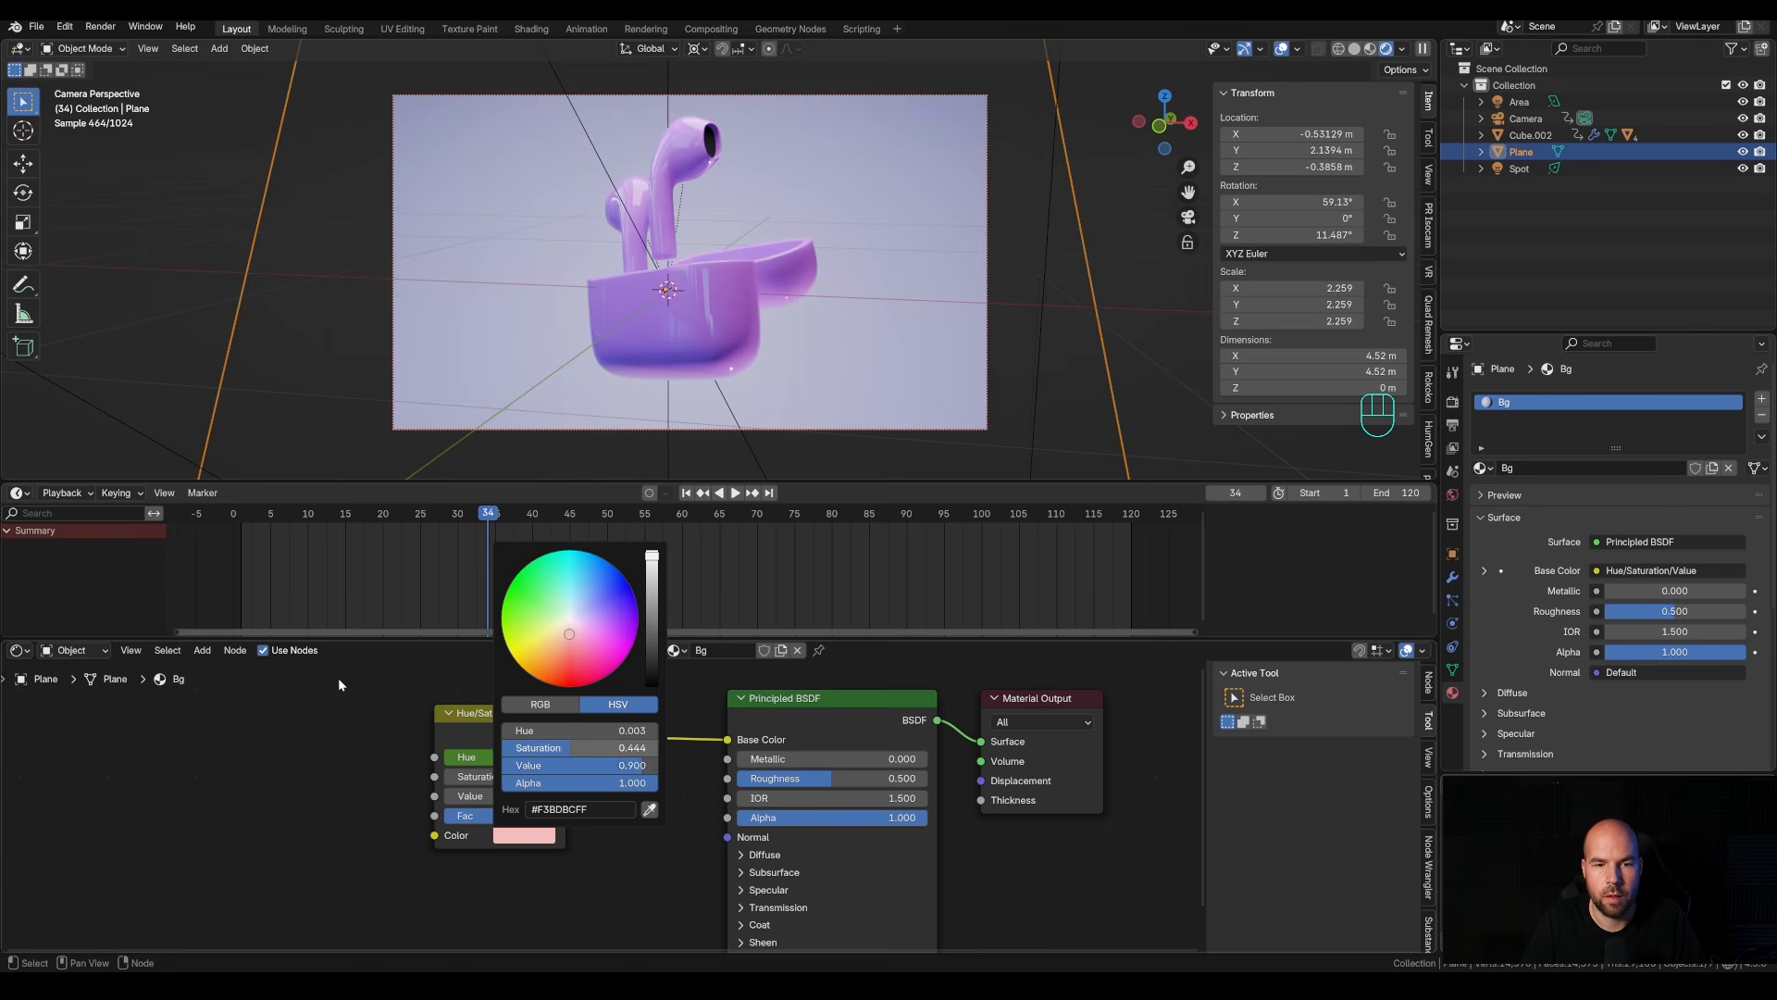
drag(514, 528, 301, 524)
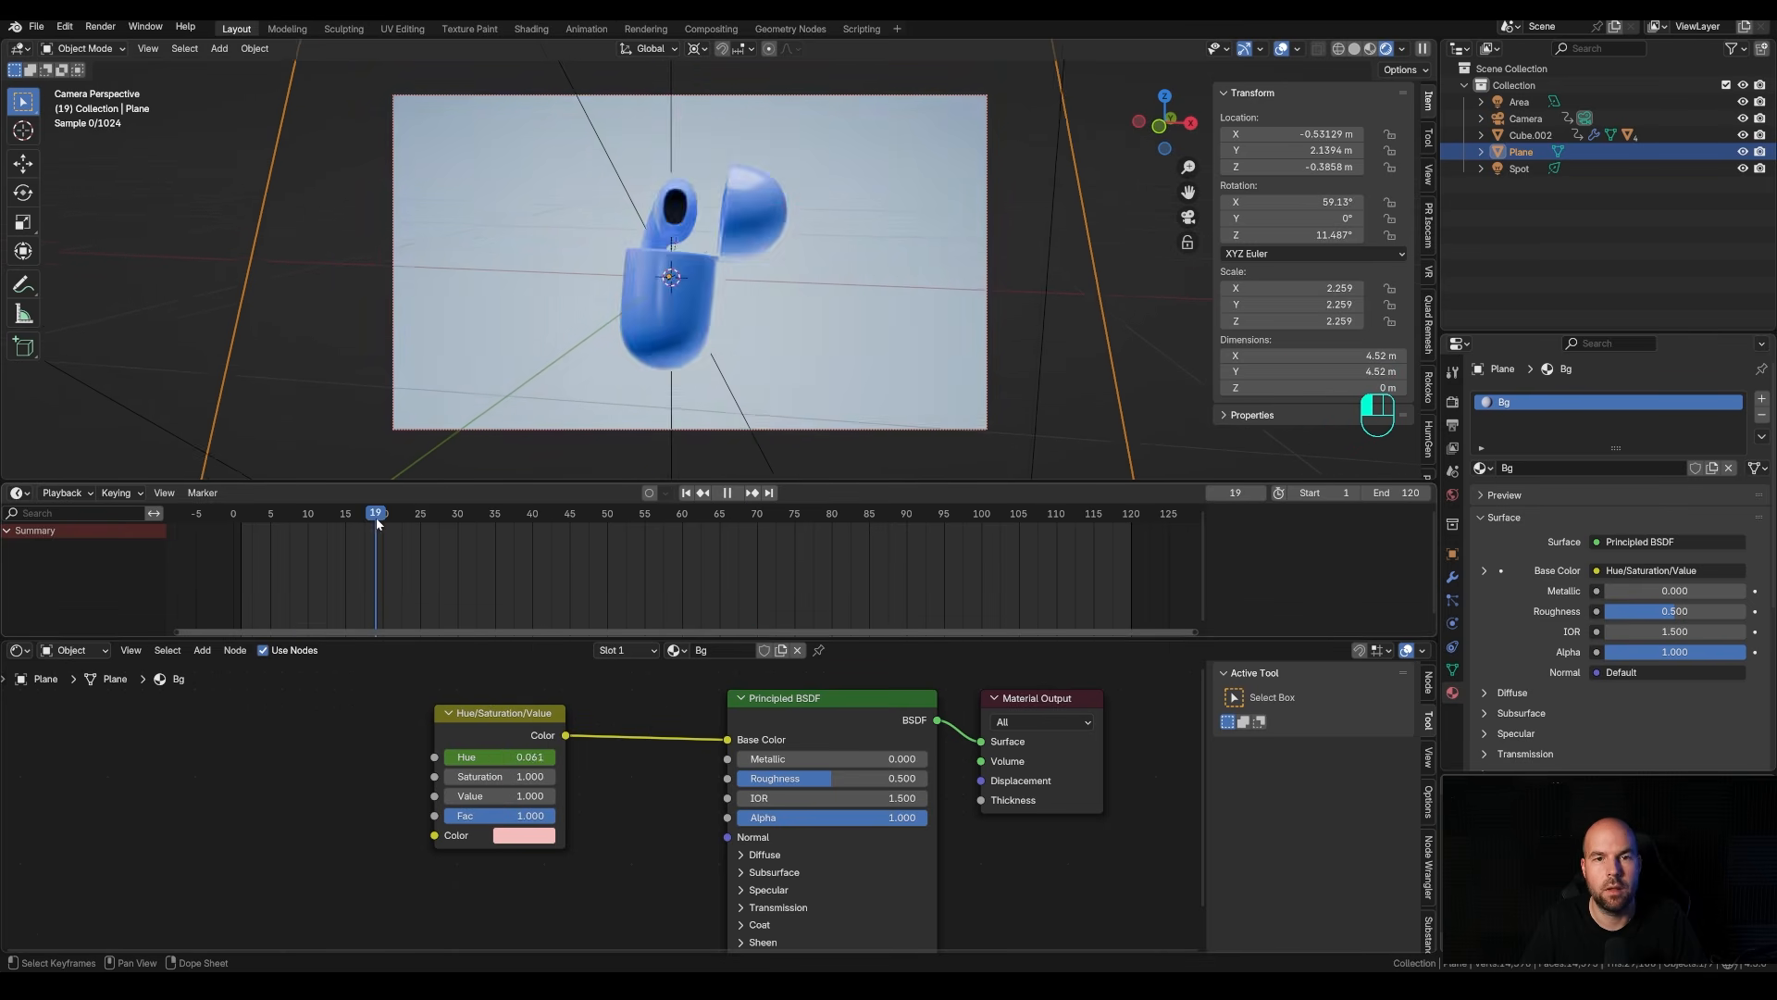
key(space)
scroll(787, 213, down, 2)
scroll(795, 214, up, 2)
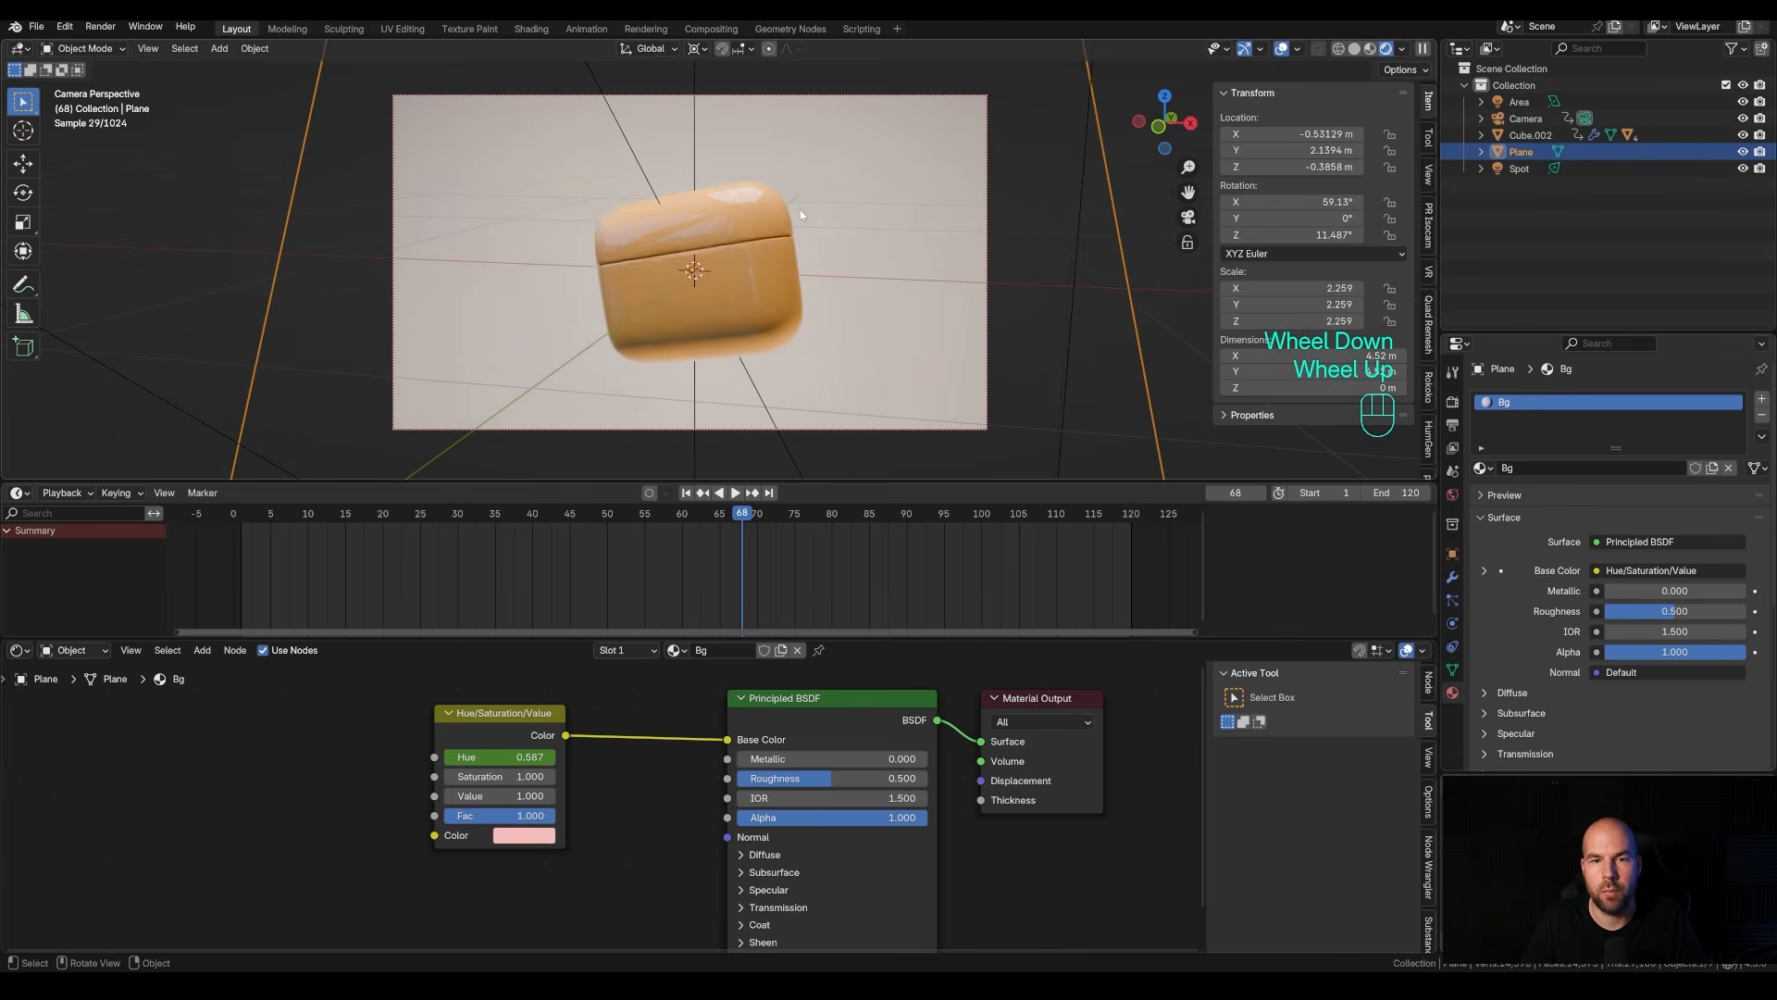
Enlarge the 3D viewport and enable Motion Blur in the render settings.
drag(786, 477, 798, 632)
scroll(868, 377, up, 2)
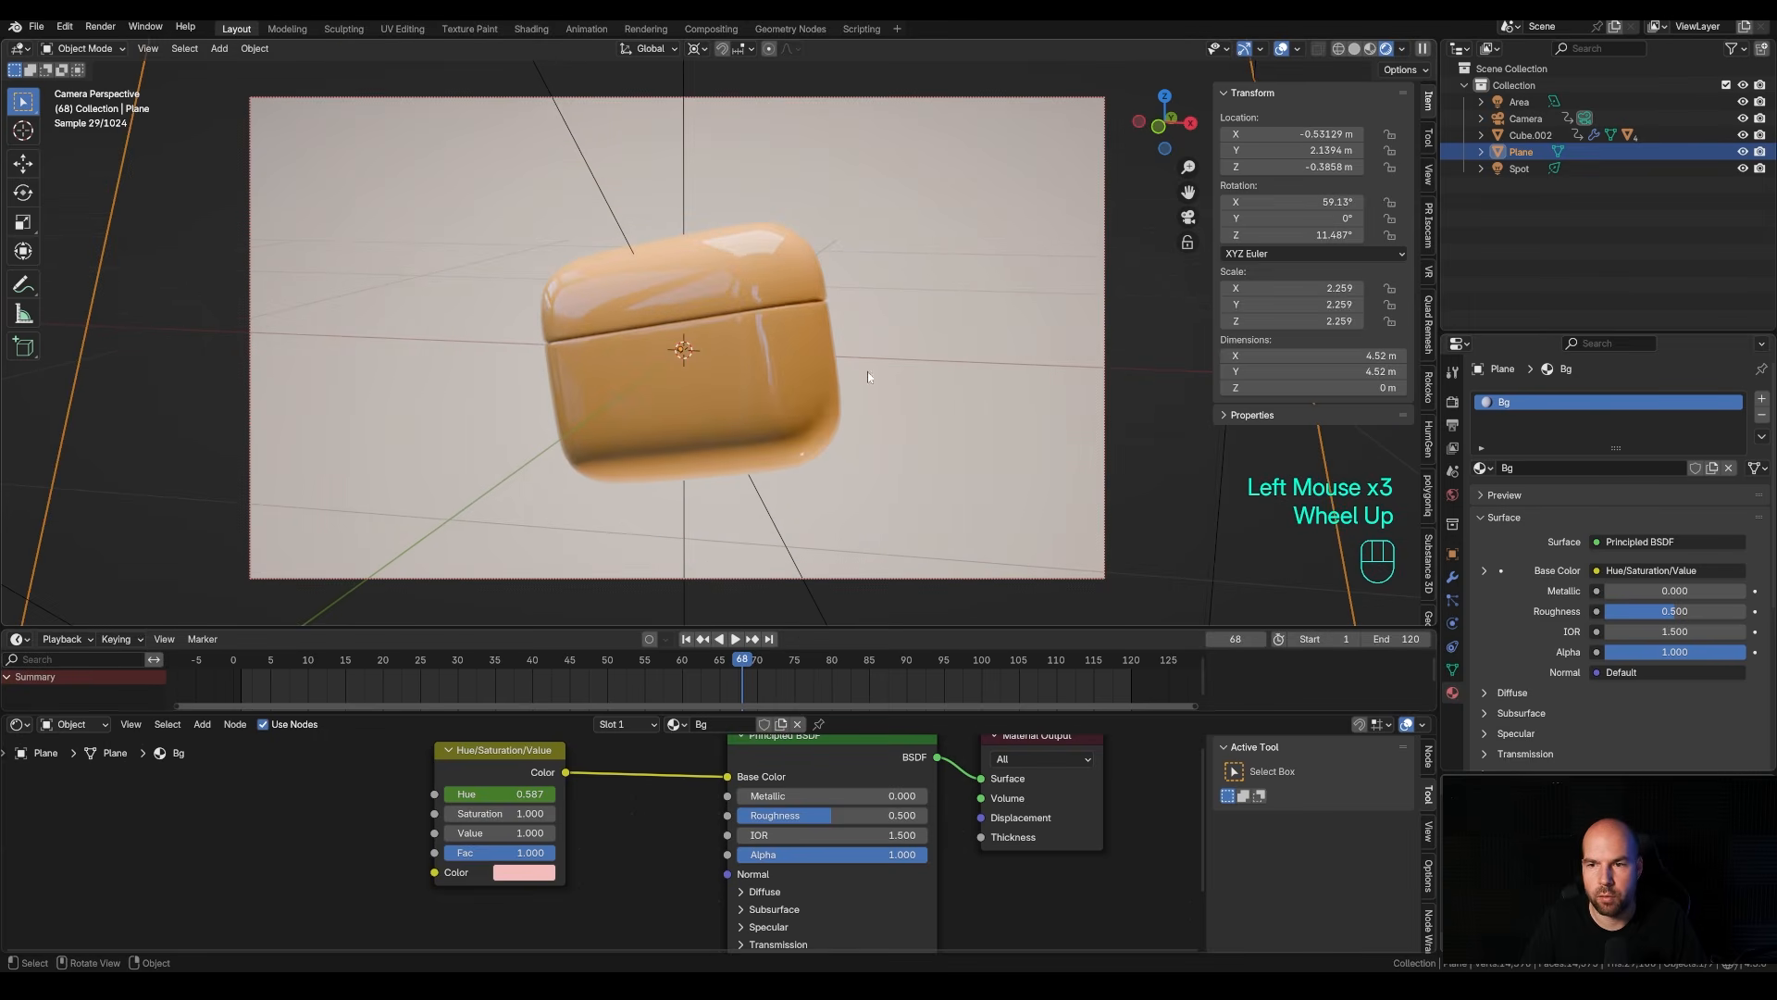
click(1452, 403)
scroll(1497, 450, down, 2)
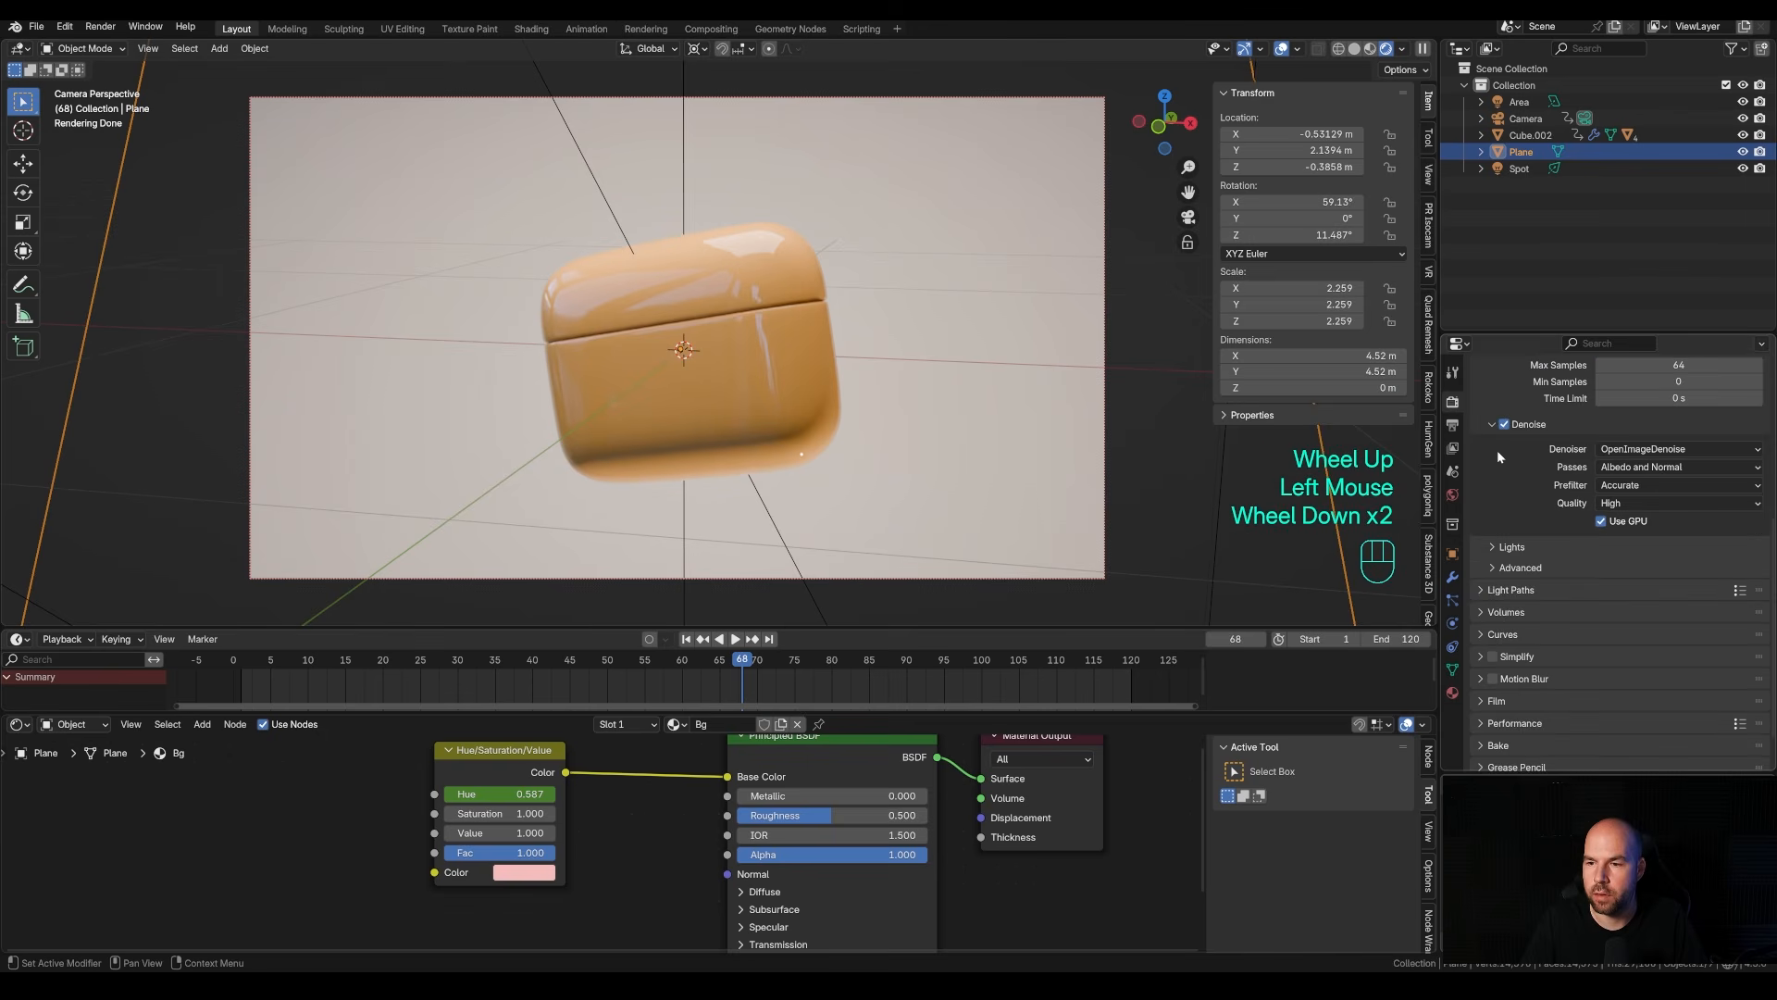
click(1491, 681)
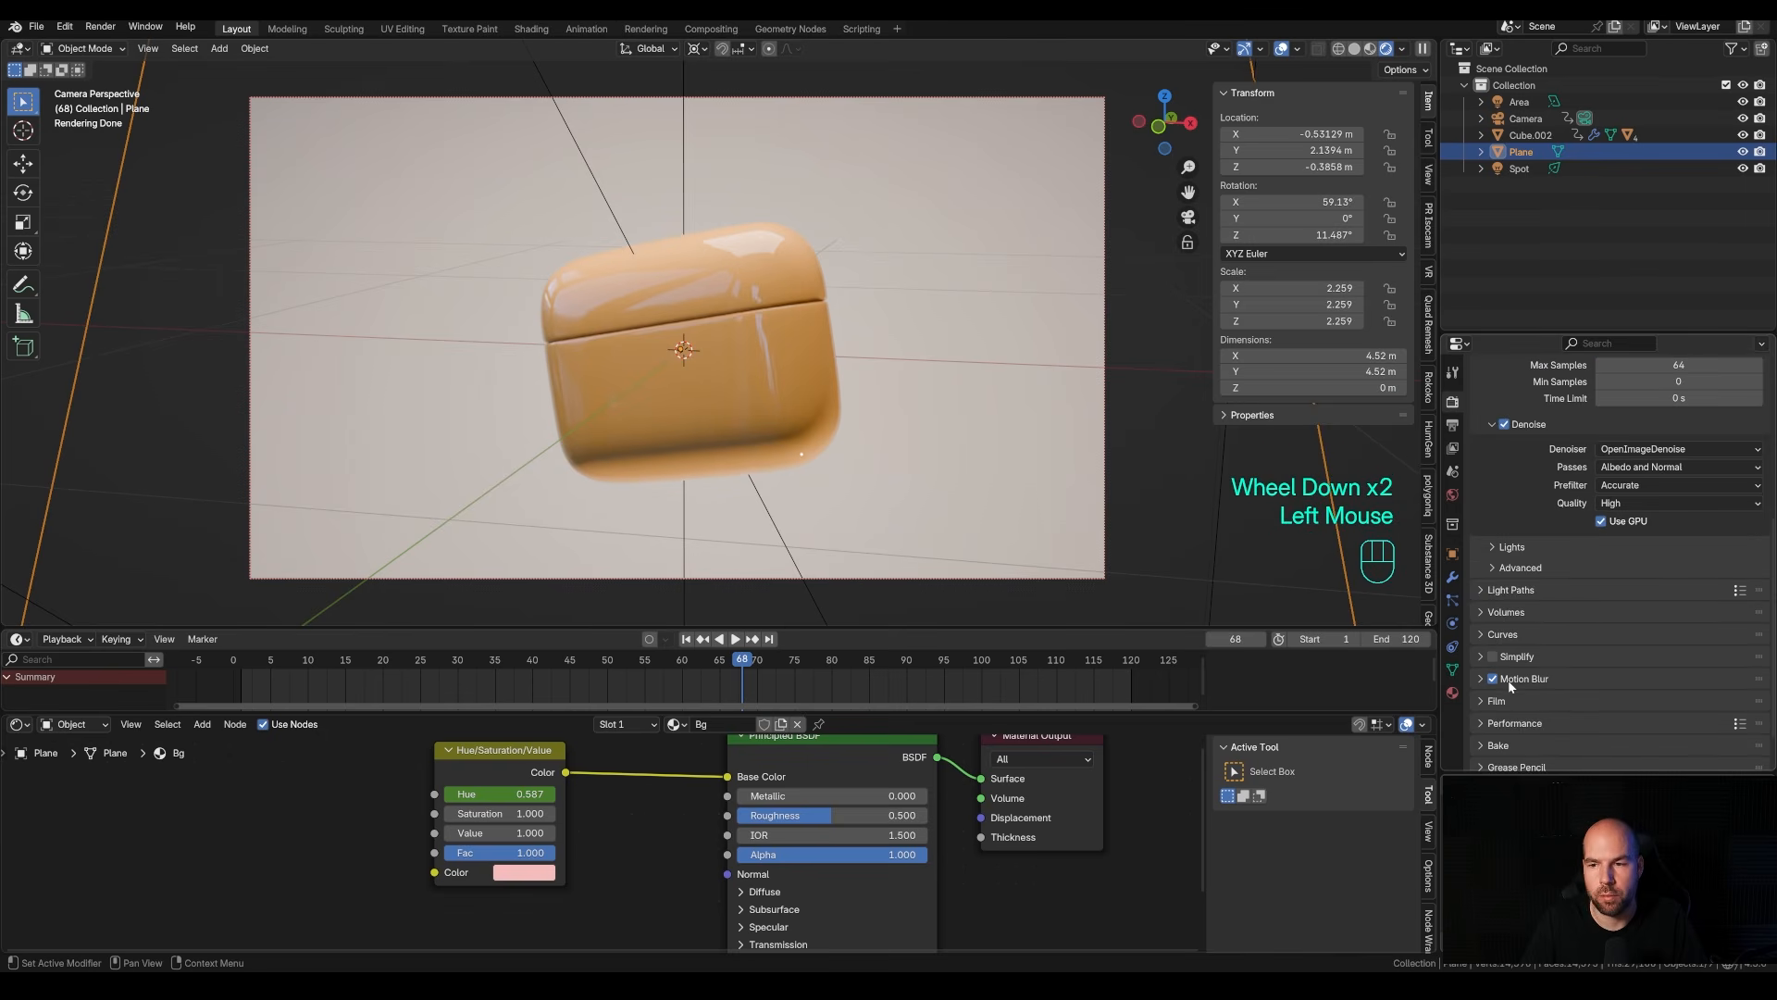
Set the Color Management look to High Contrast.
scroll(1597, 618, down, 2)
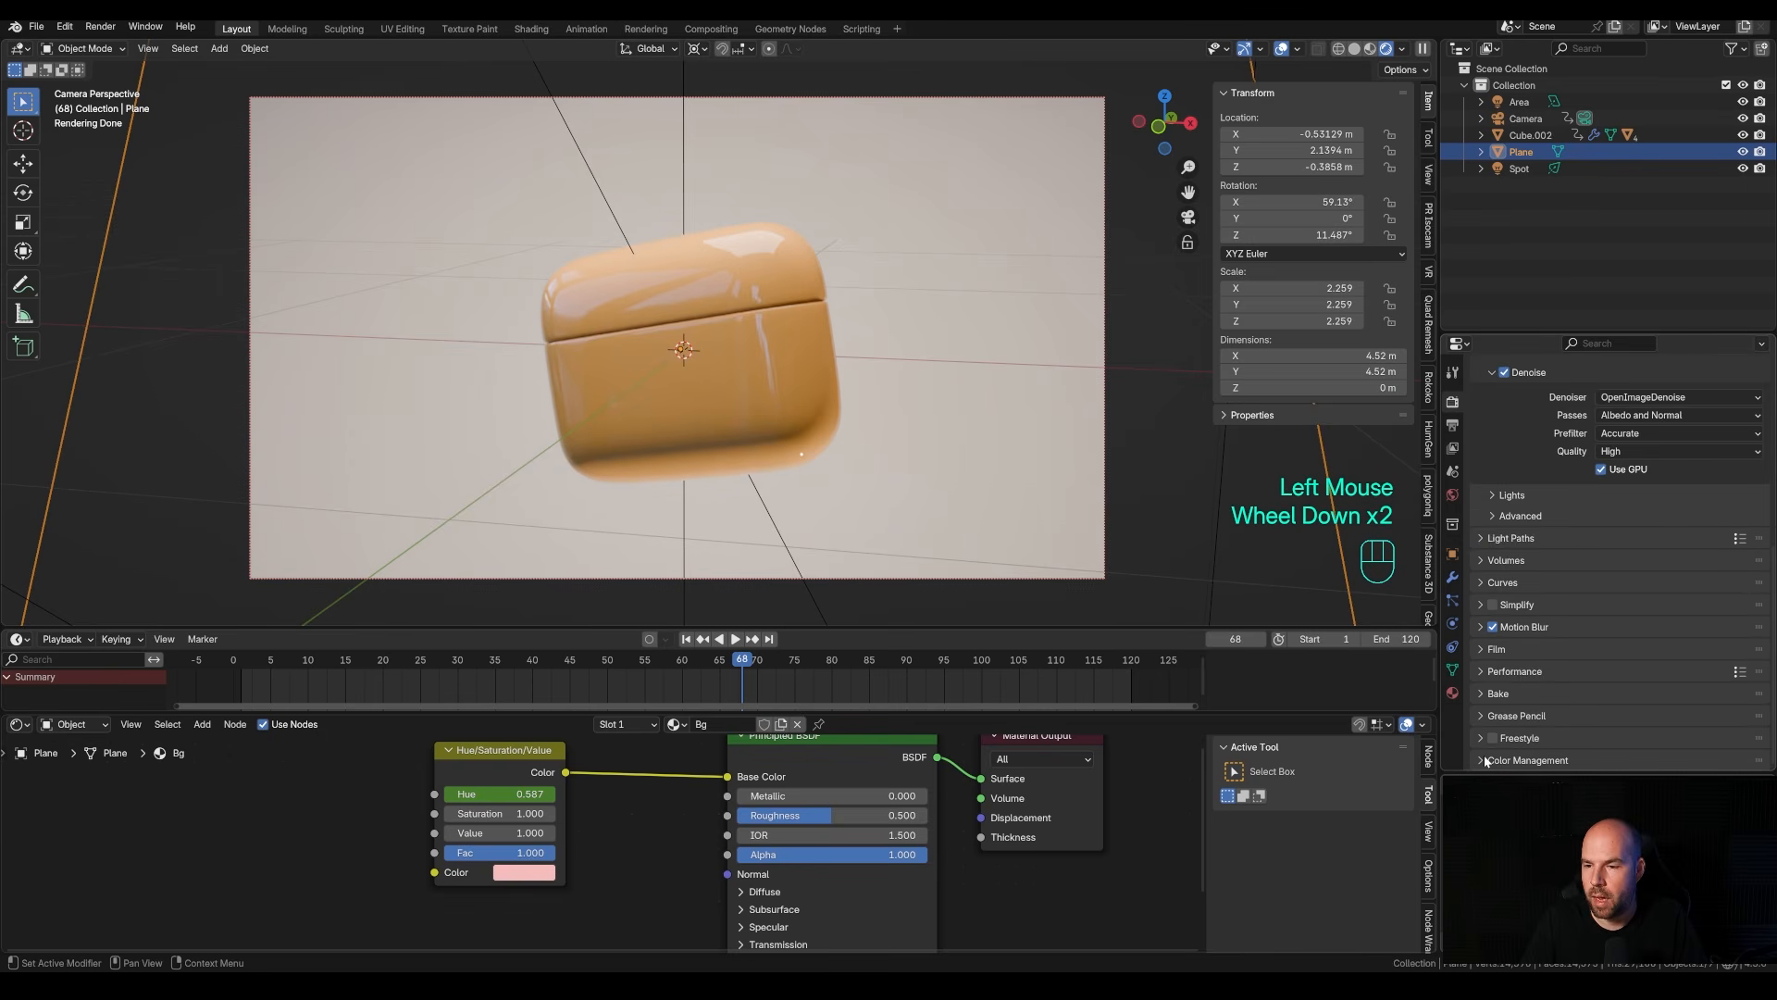
click(1485, 760)
scroll(1609, 636, down, 2)
click(1631, 632)
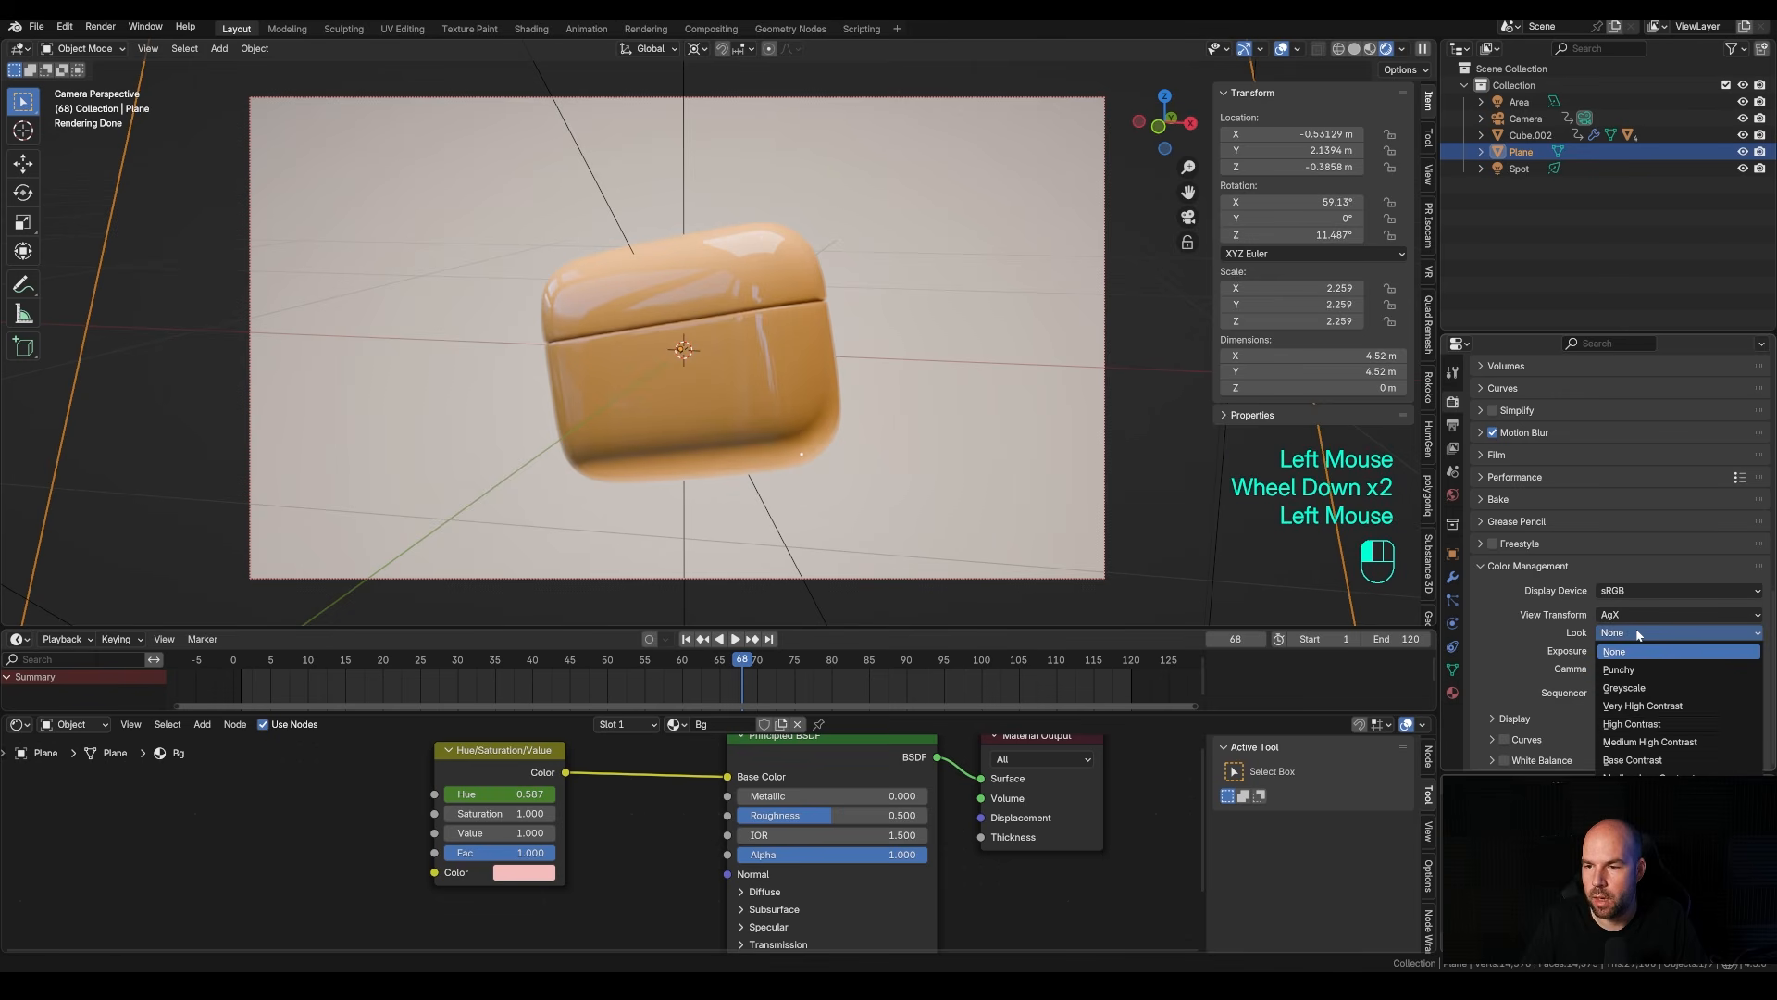
click(1633, 725)
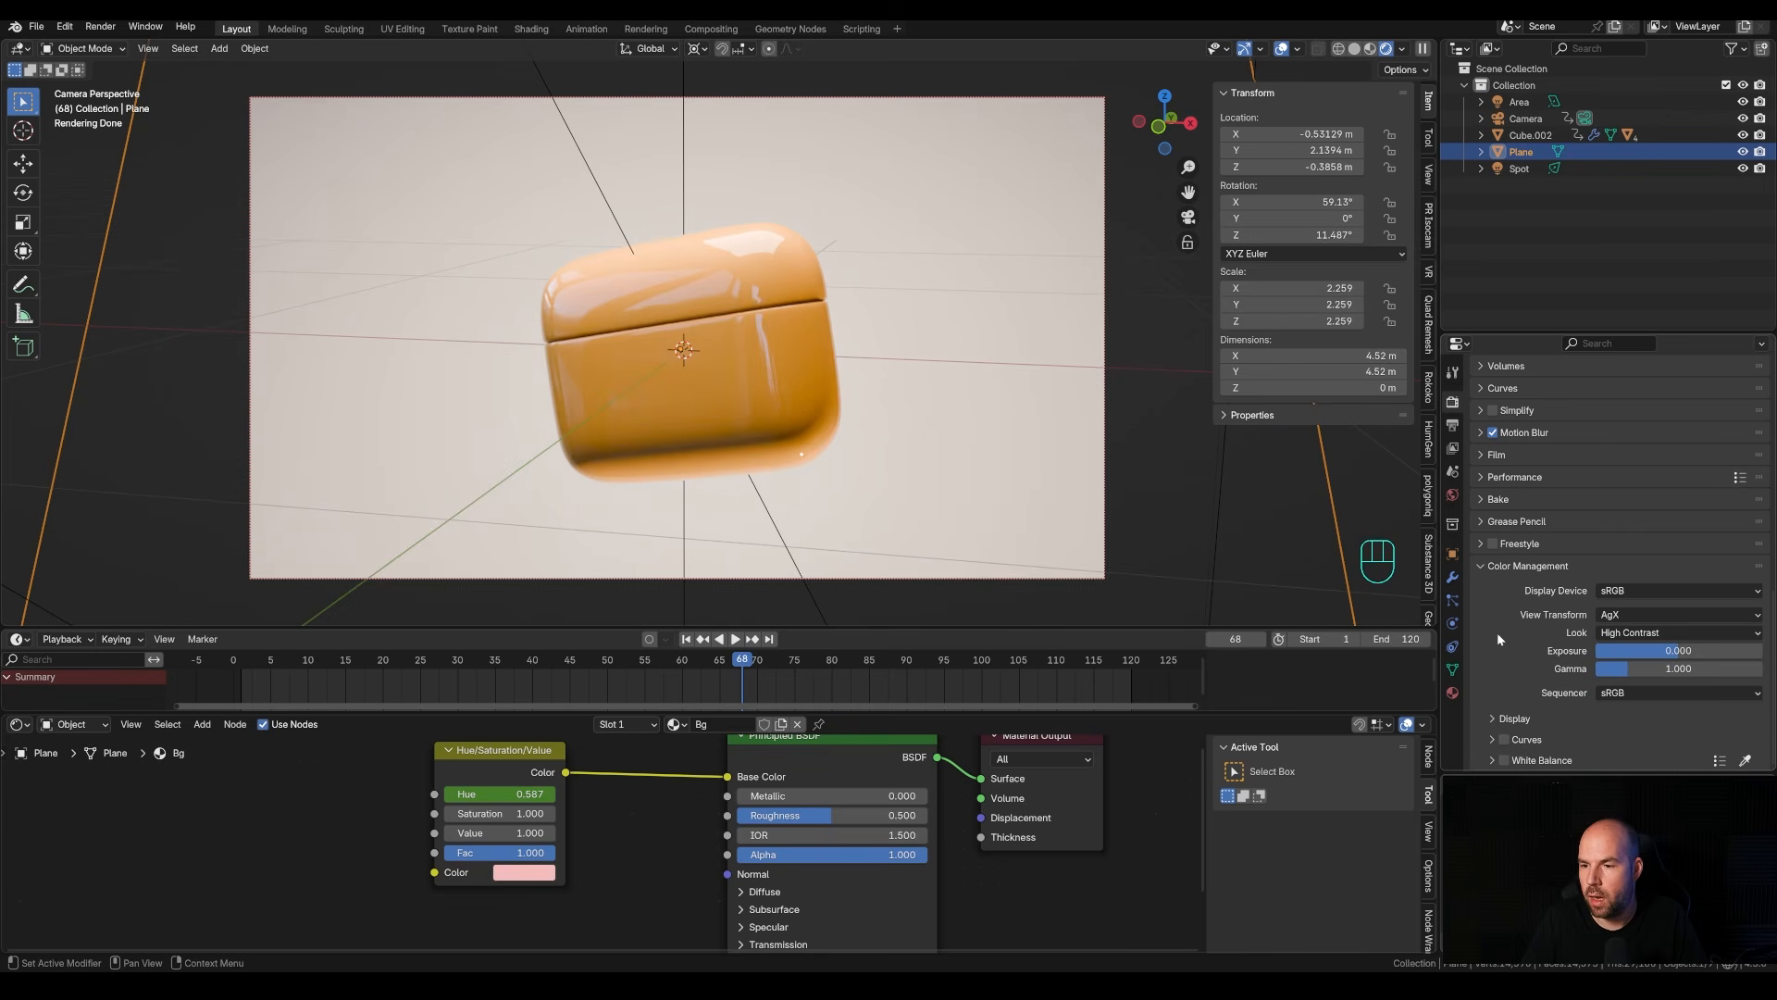
Enable the Color Management curves and shape an S-curve with a raised upper point and a lower point near X 0.290, Y 0.240.
scroll(1494, 740, down, 2)
click(1503, 739)
click(1492, 739)
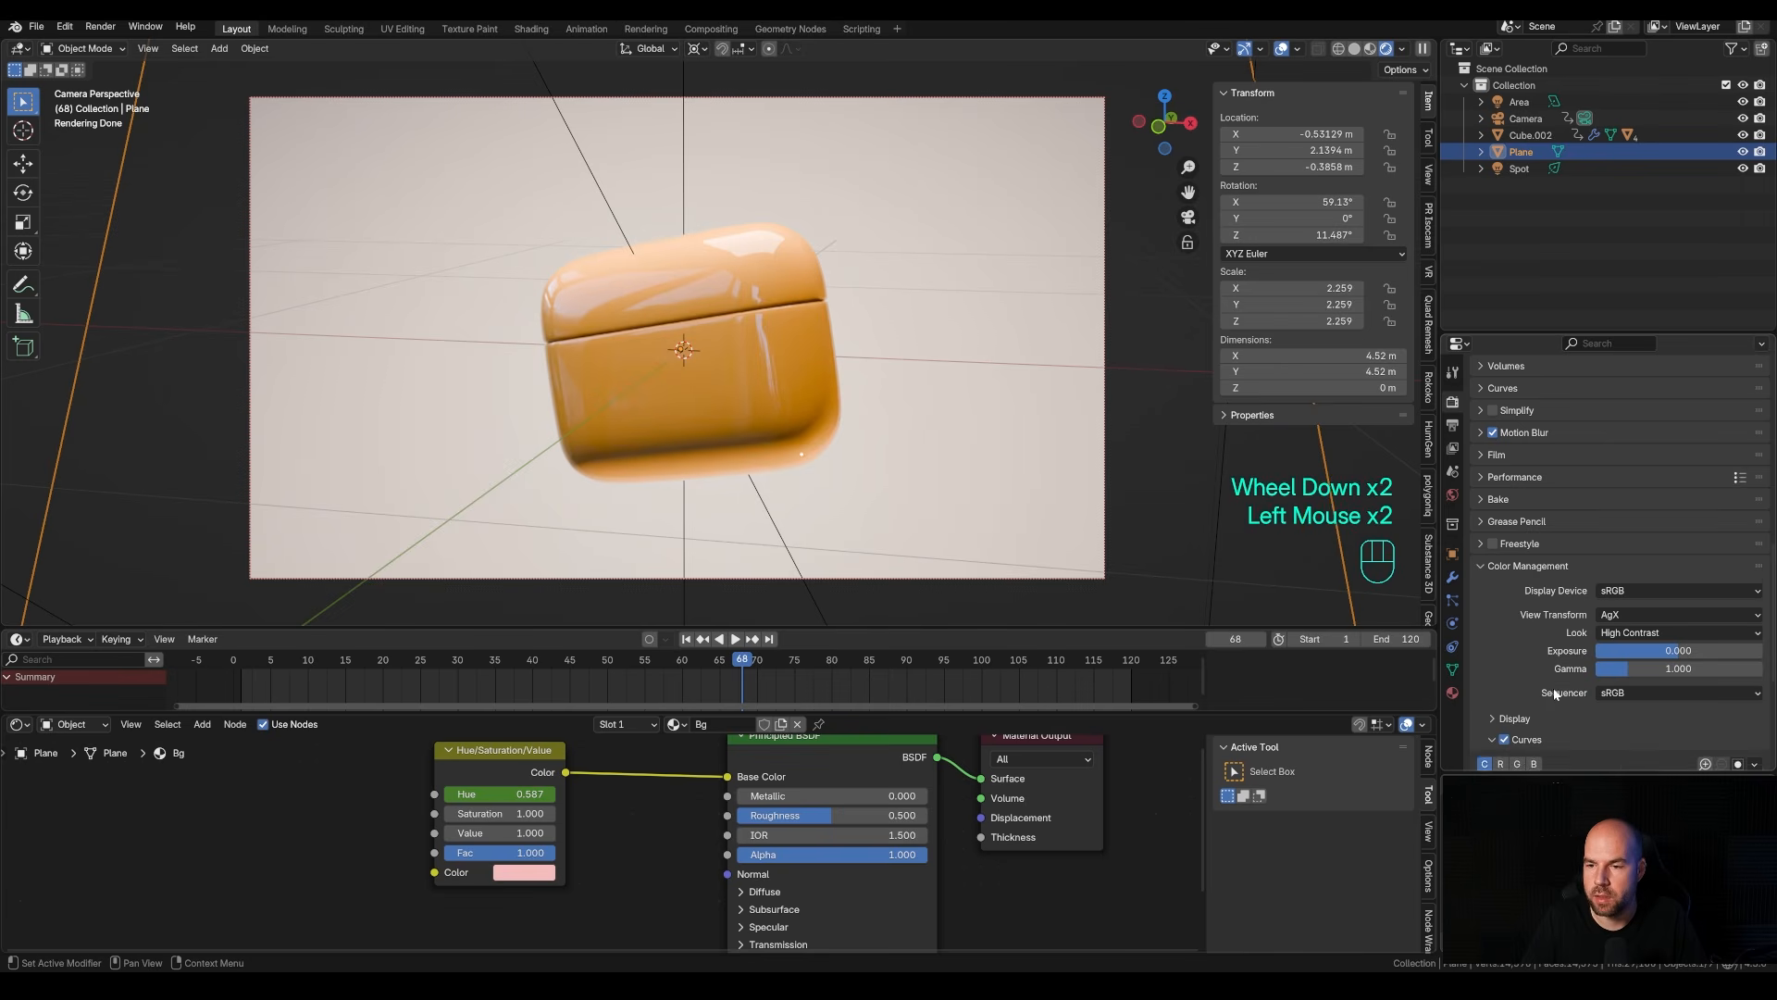
scroll(1640, 670, down, 1)
click(1669, 647)
drag(1669, 648, 1669, 649)
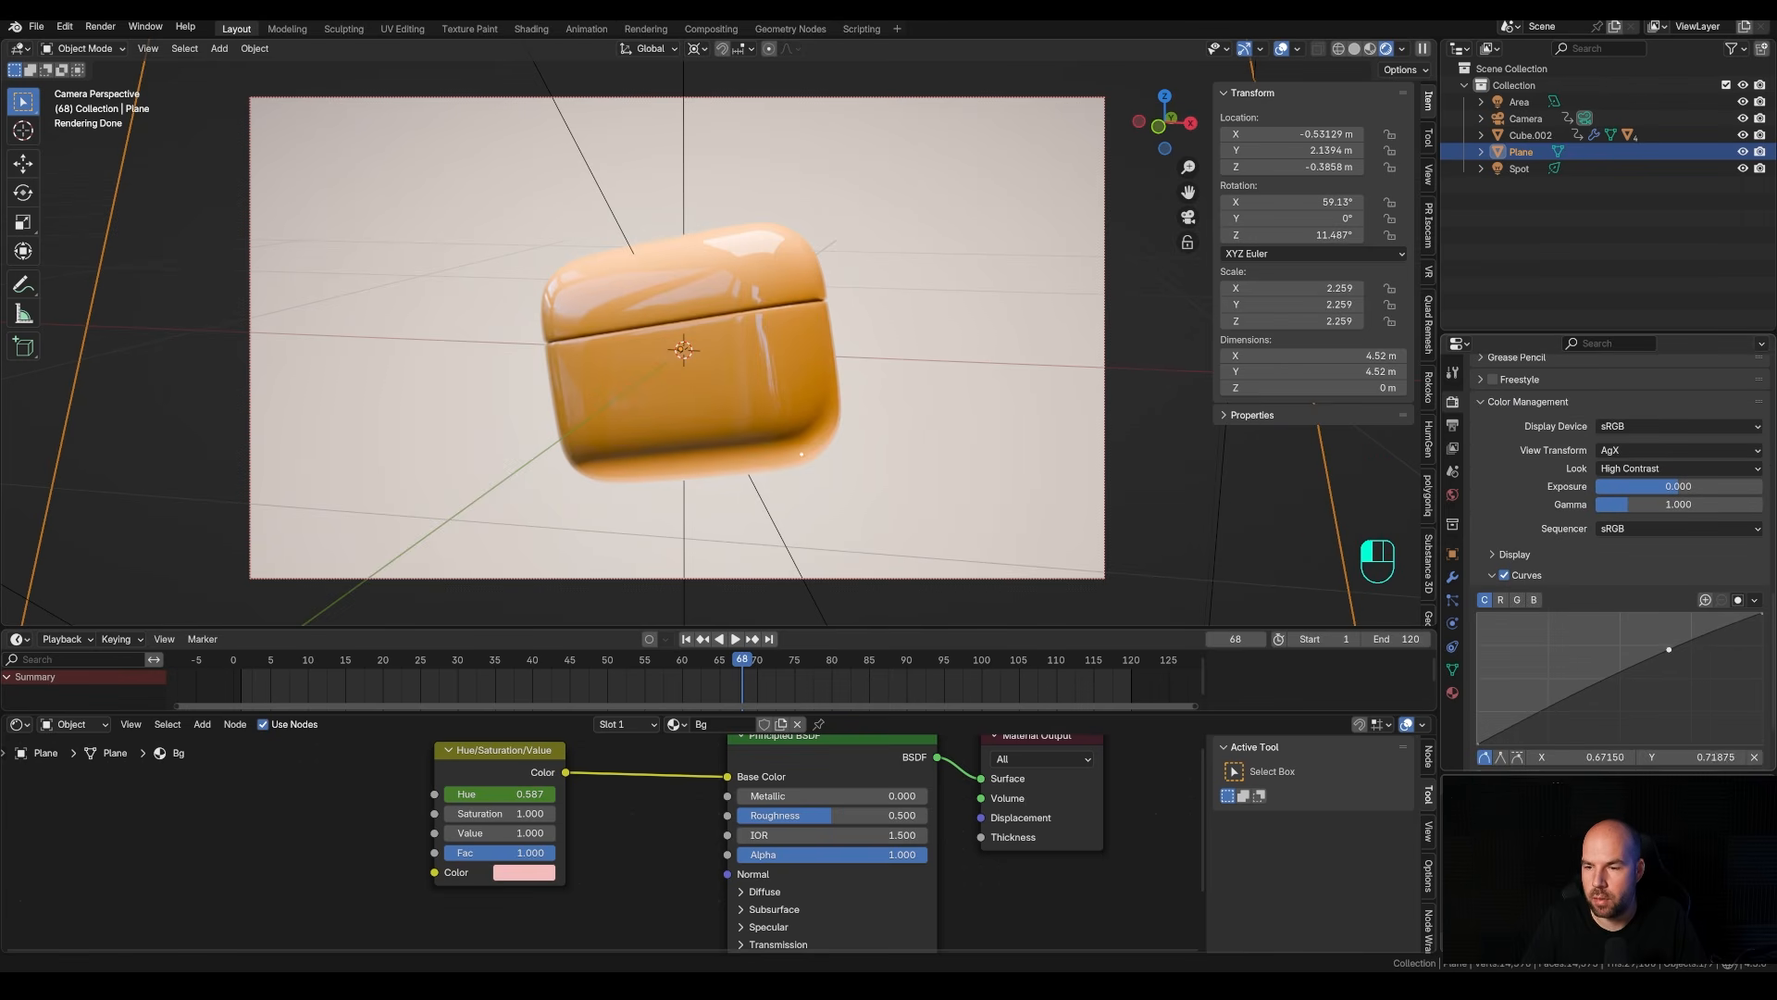
click(1548, 706)
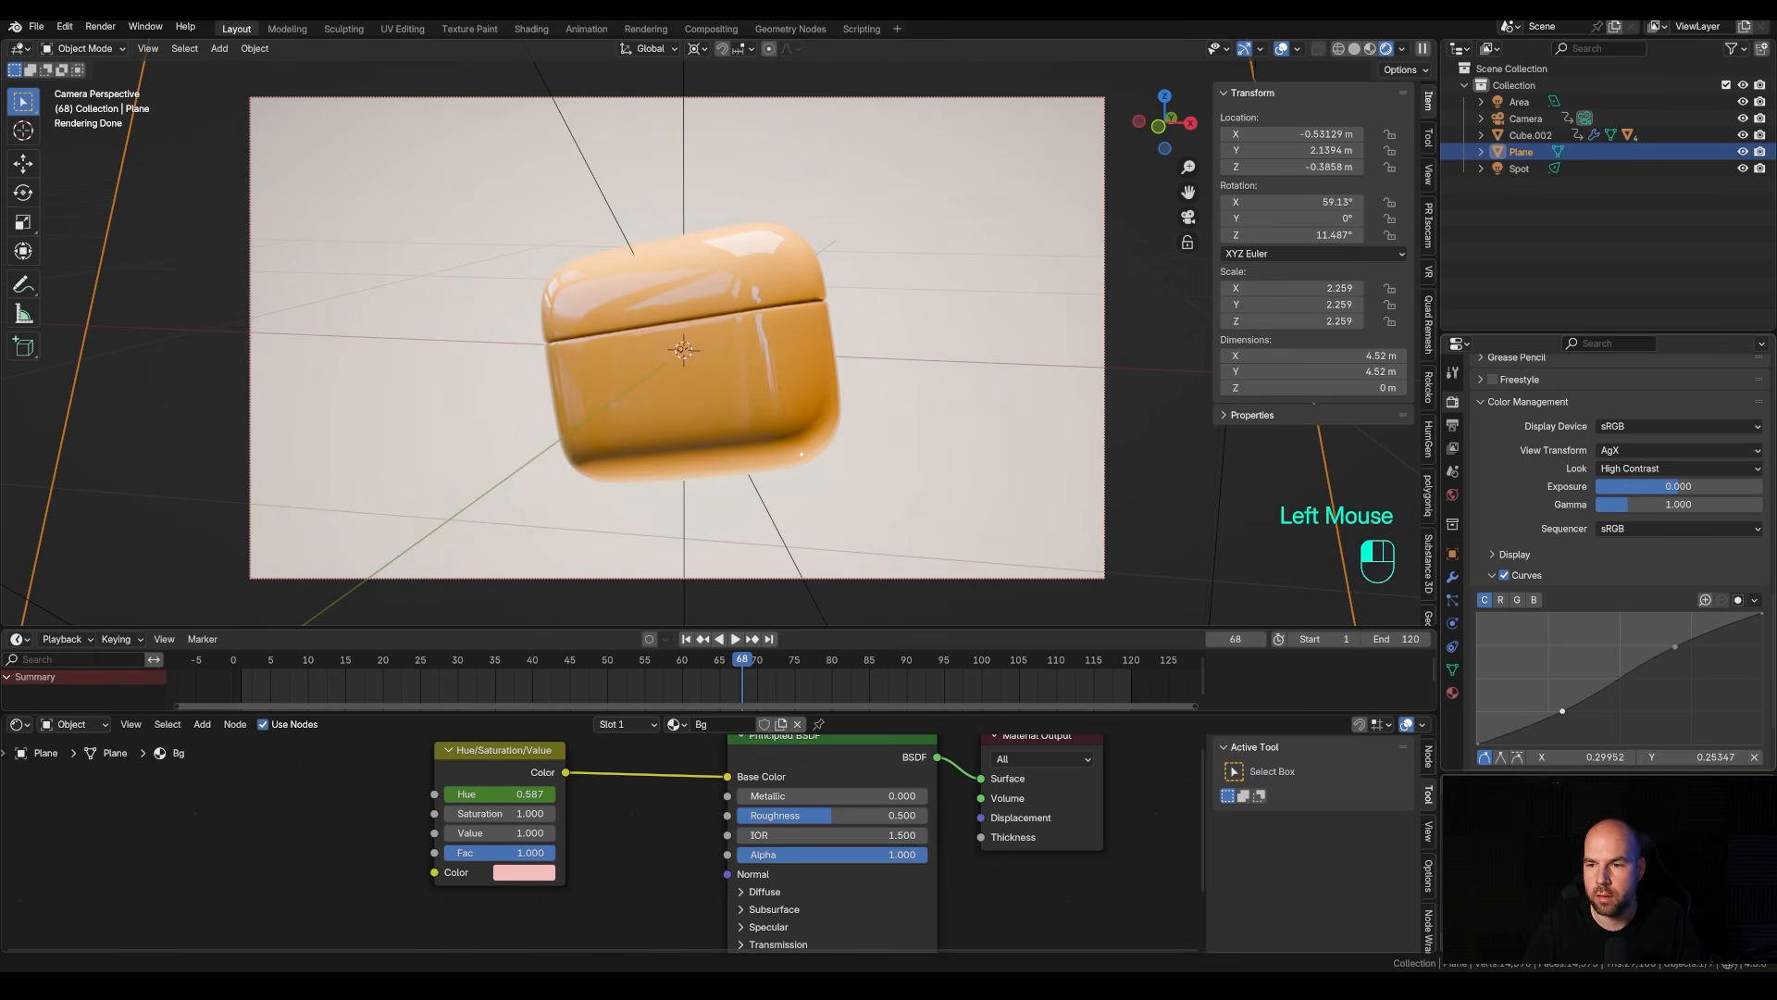
drag(1544, 713, 1541, 715)
Scrub to frame 53 and strengthen the S-curve, moving its upper point to about X 0.699, Y 0.771 and its lower point slightly down.
mouse_move(600, 663)
mouse_down()
mouse_move(416, 664)
mouse_move(634, 660)
mouse_up()
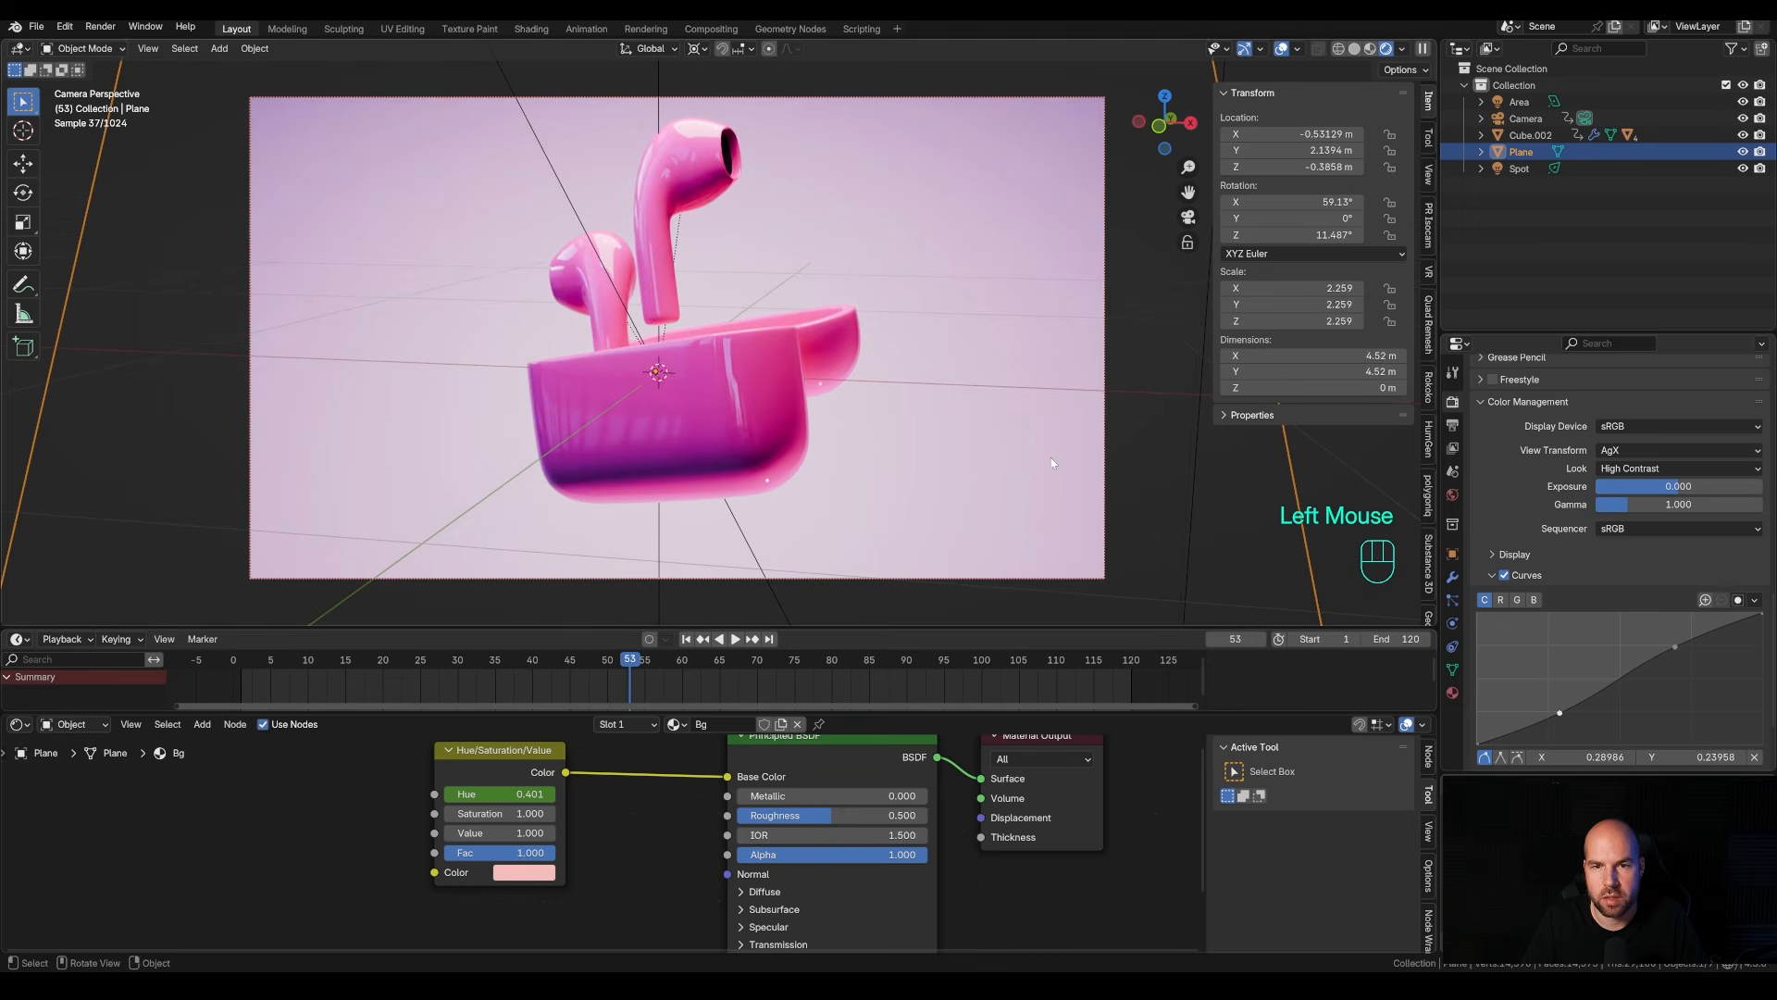
drag(1561, 713, 1548, 717)
click(1675, 645)
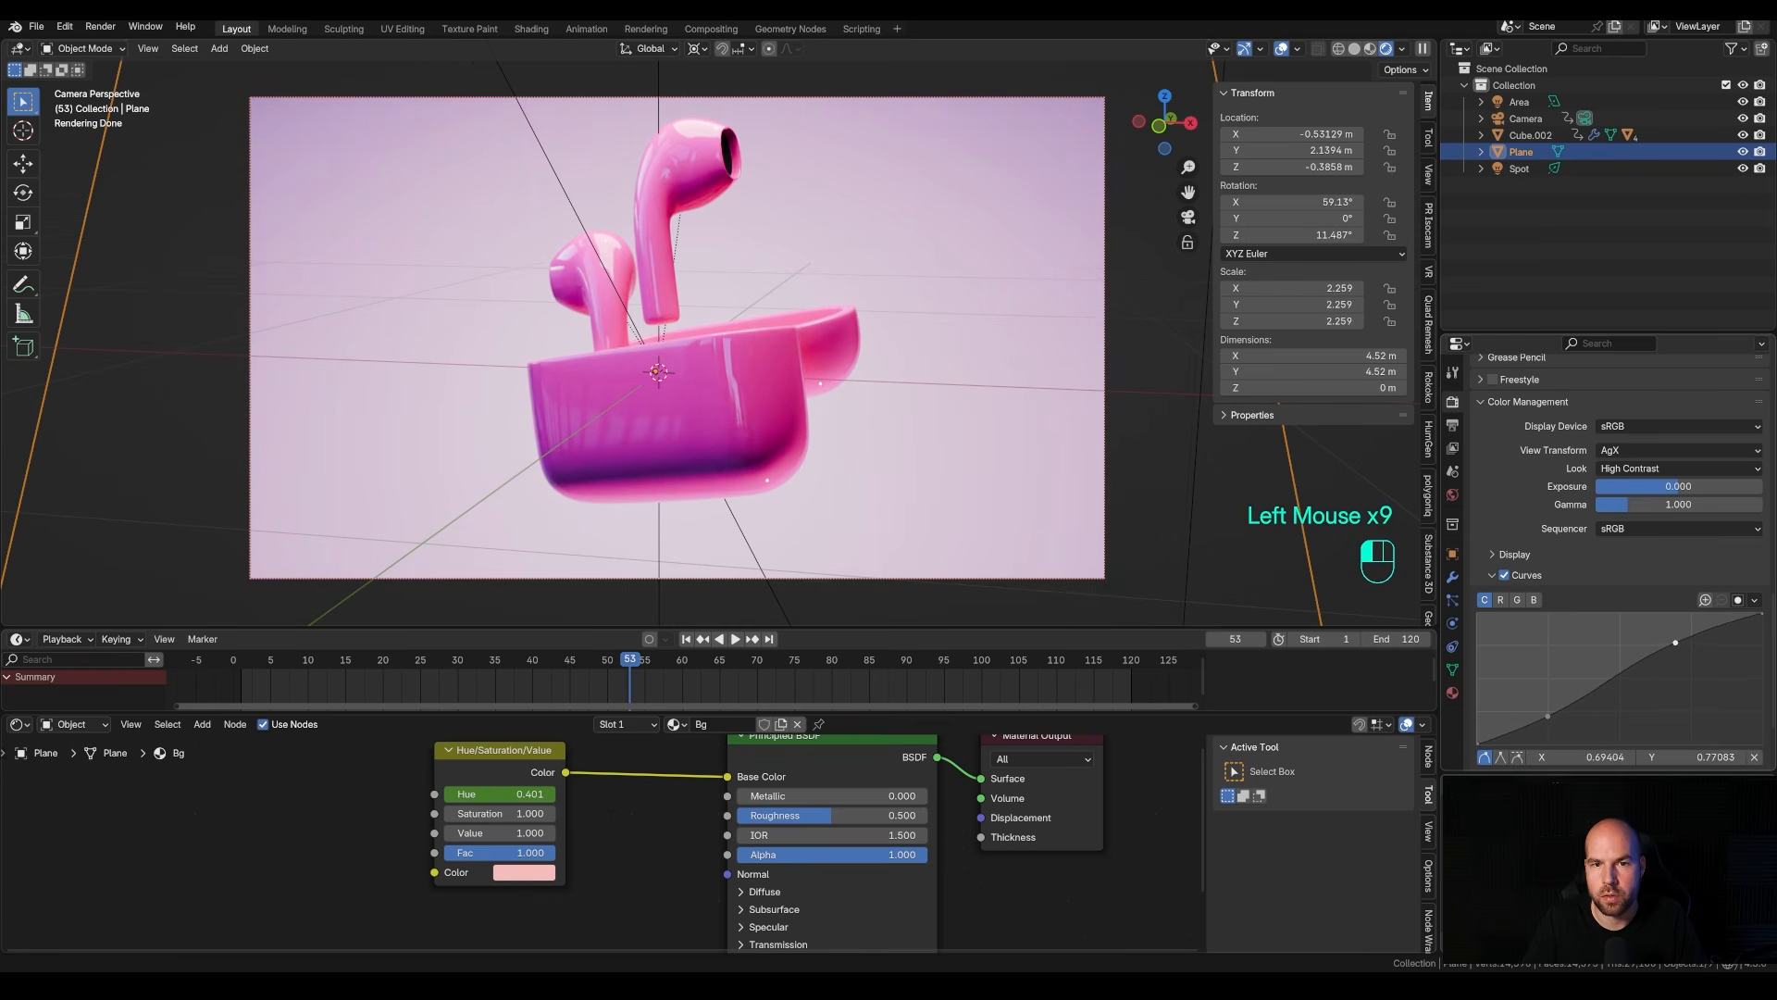
click(1675, 644)
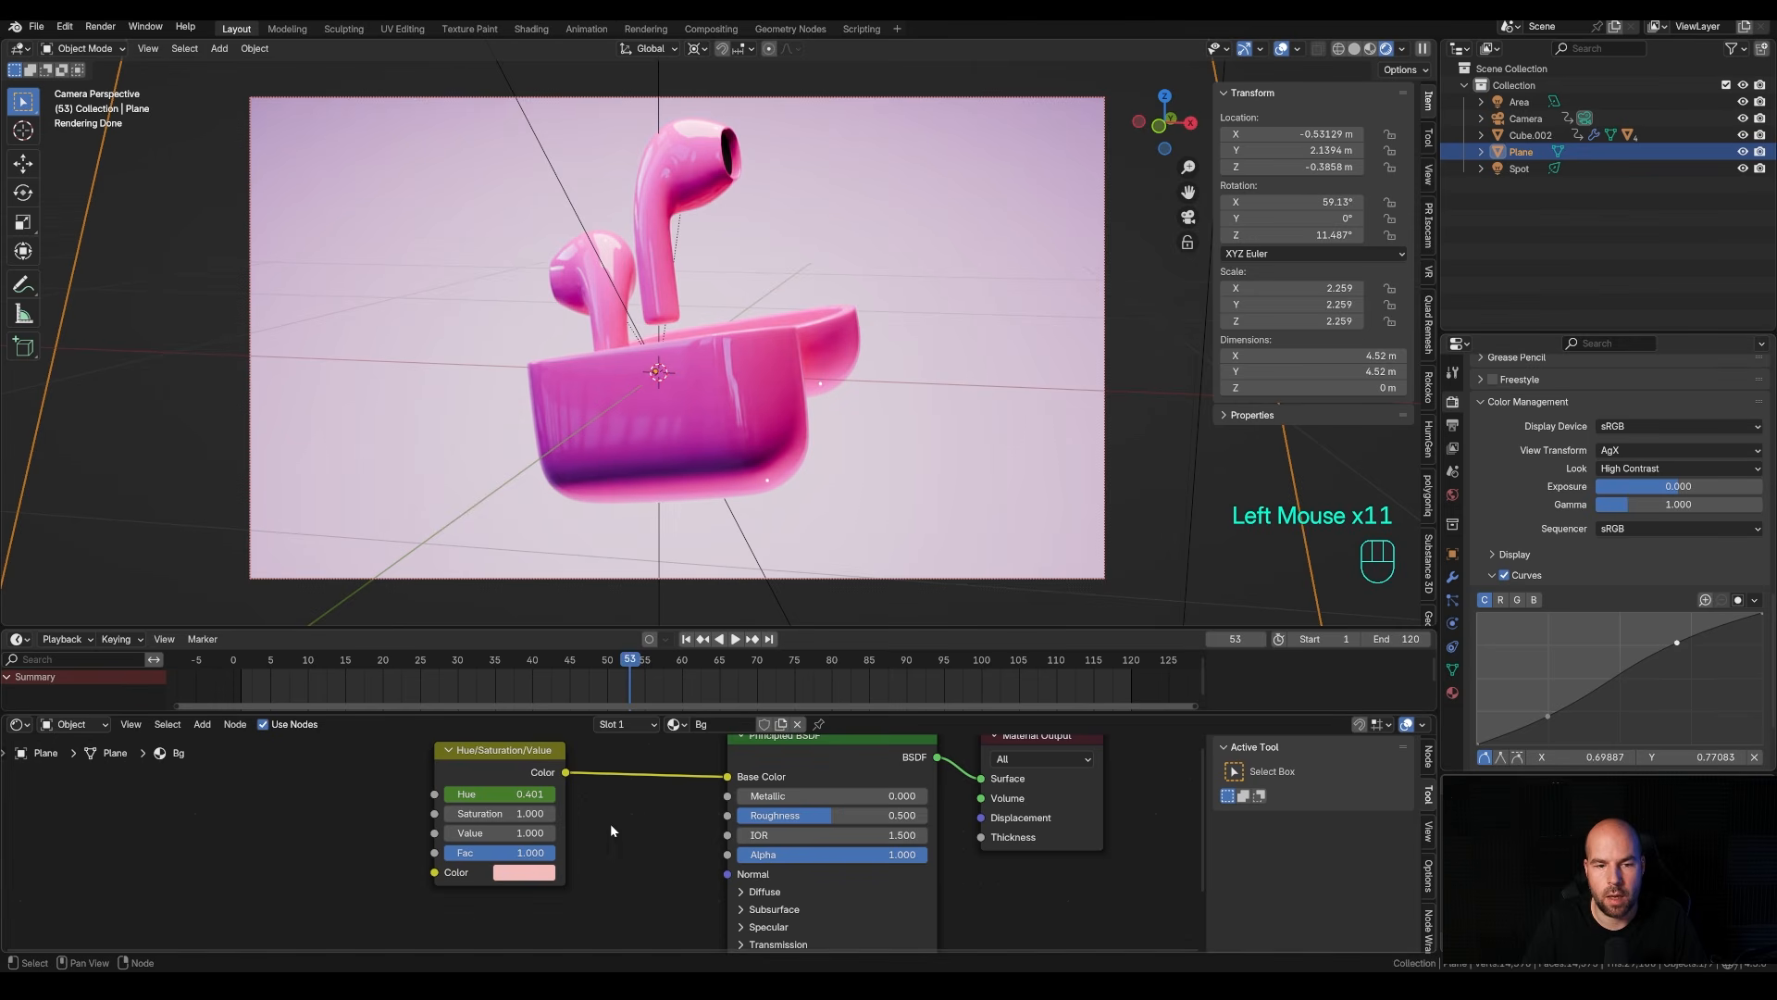
Raise the saturation of the Bg Hue/Saturation/Value node's input color and play the animation to check the background.
click(543, 872)
mouse_move(574, 786)
mouse_down()
mouse_move(617, 786)
mouse_move(587, 786)
mouse_up()
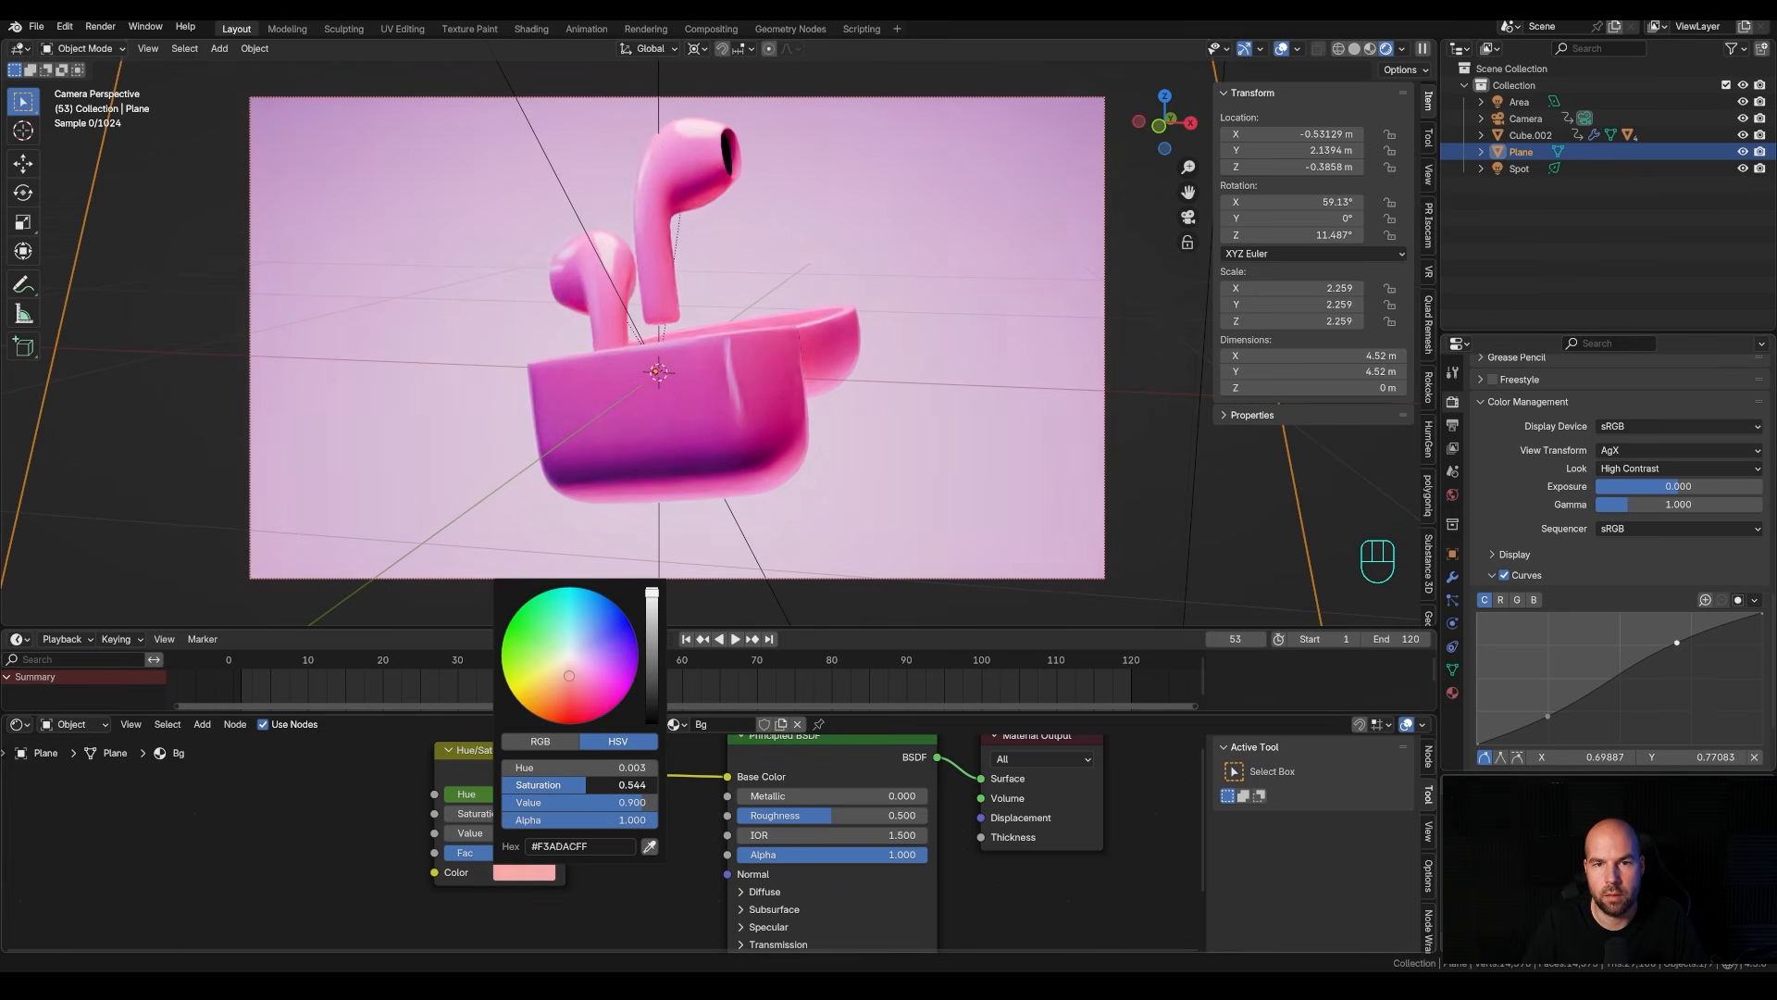
scroll(640, 276, down, 2)
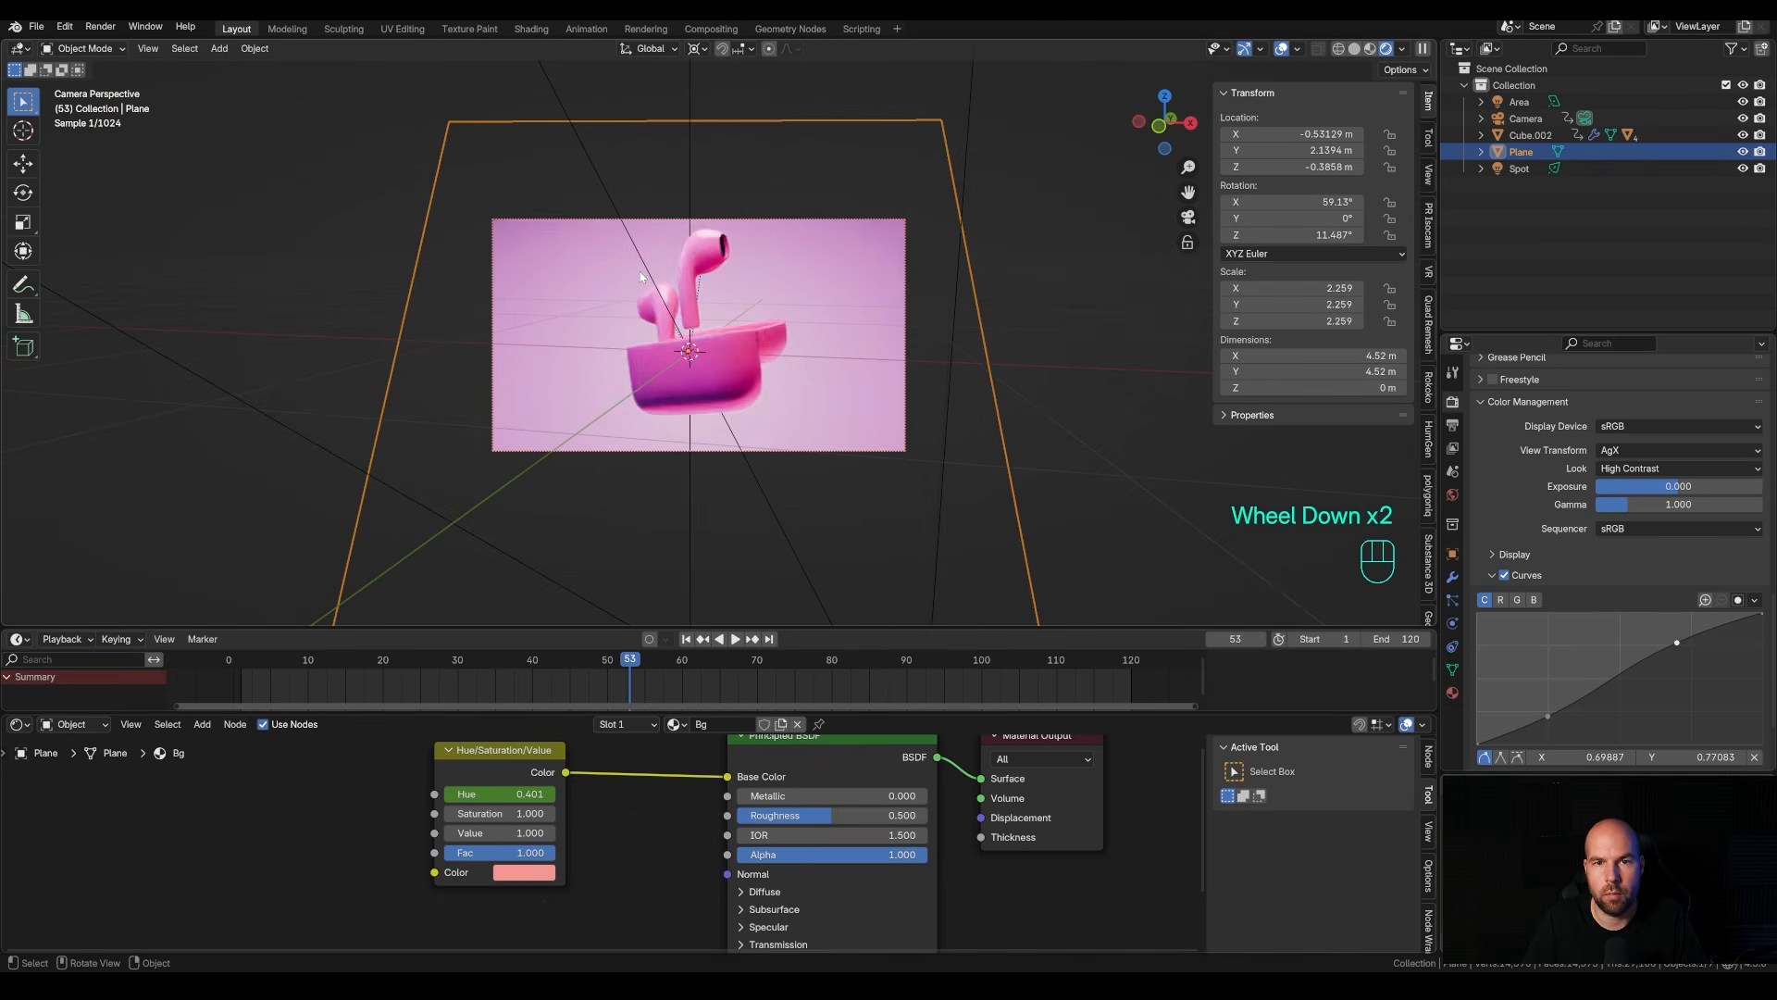
key(space)
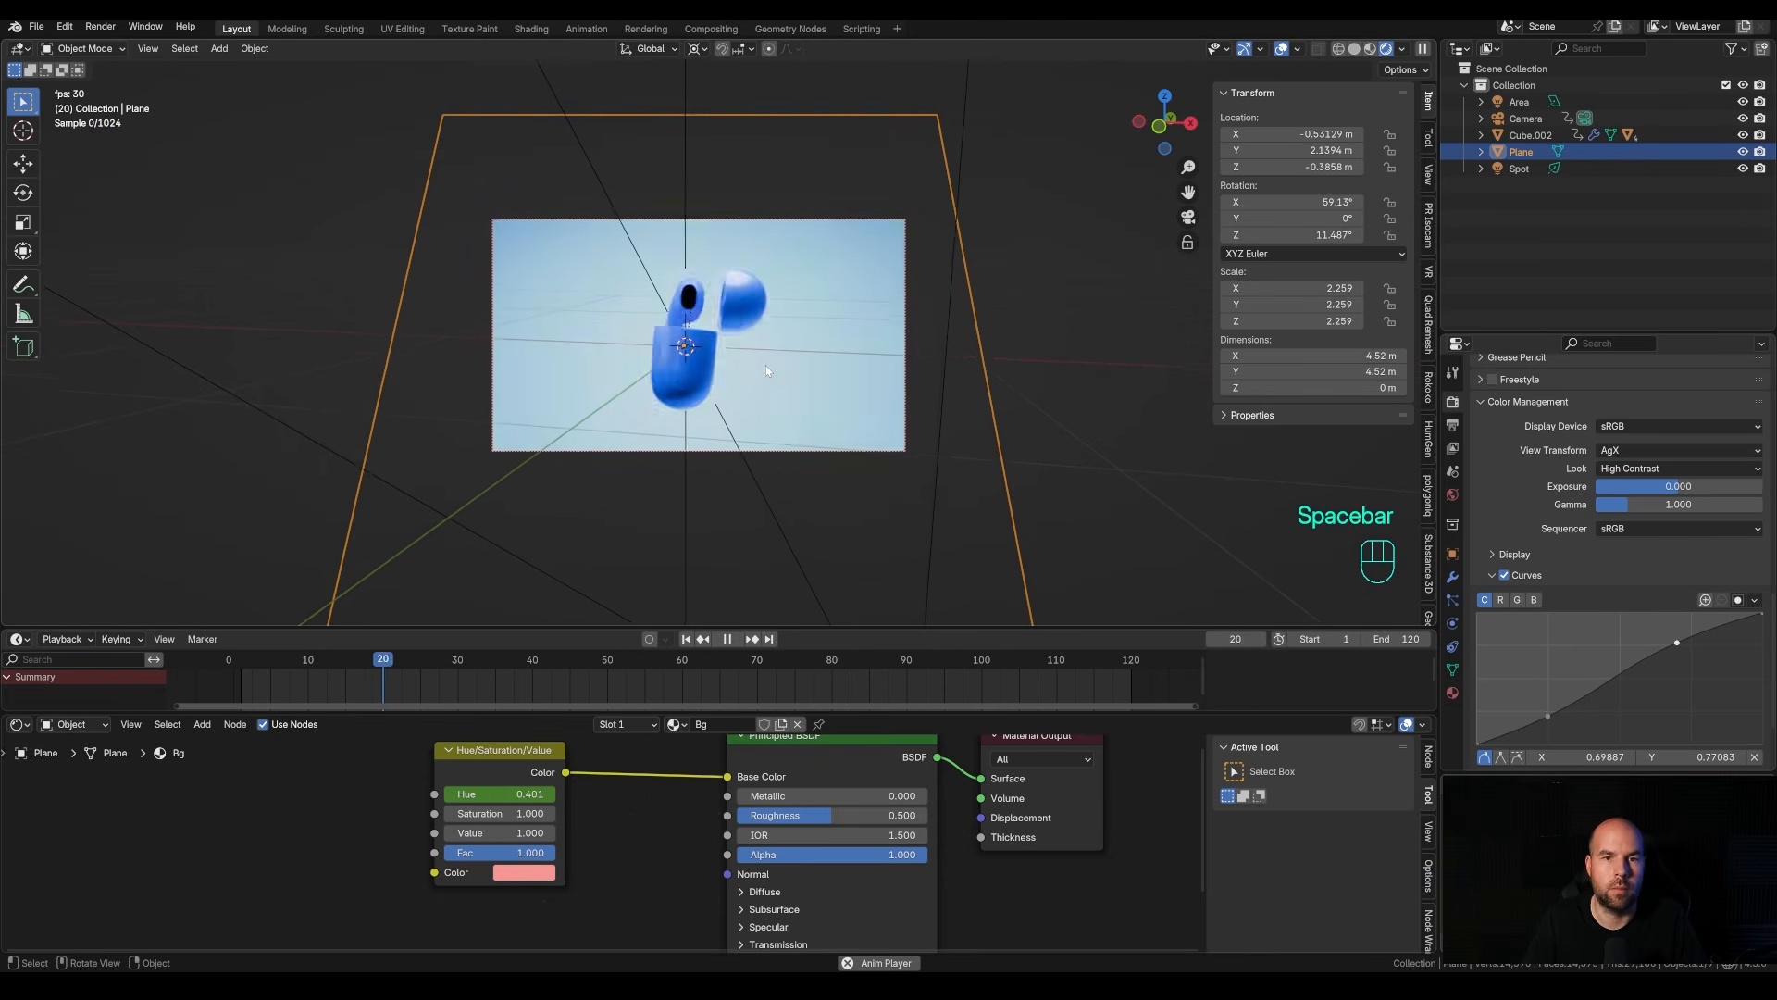
scroll(764, 364, up, 2)
key(space)
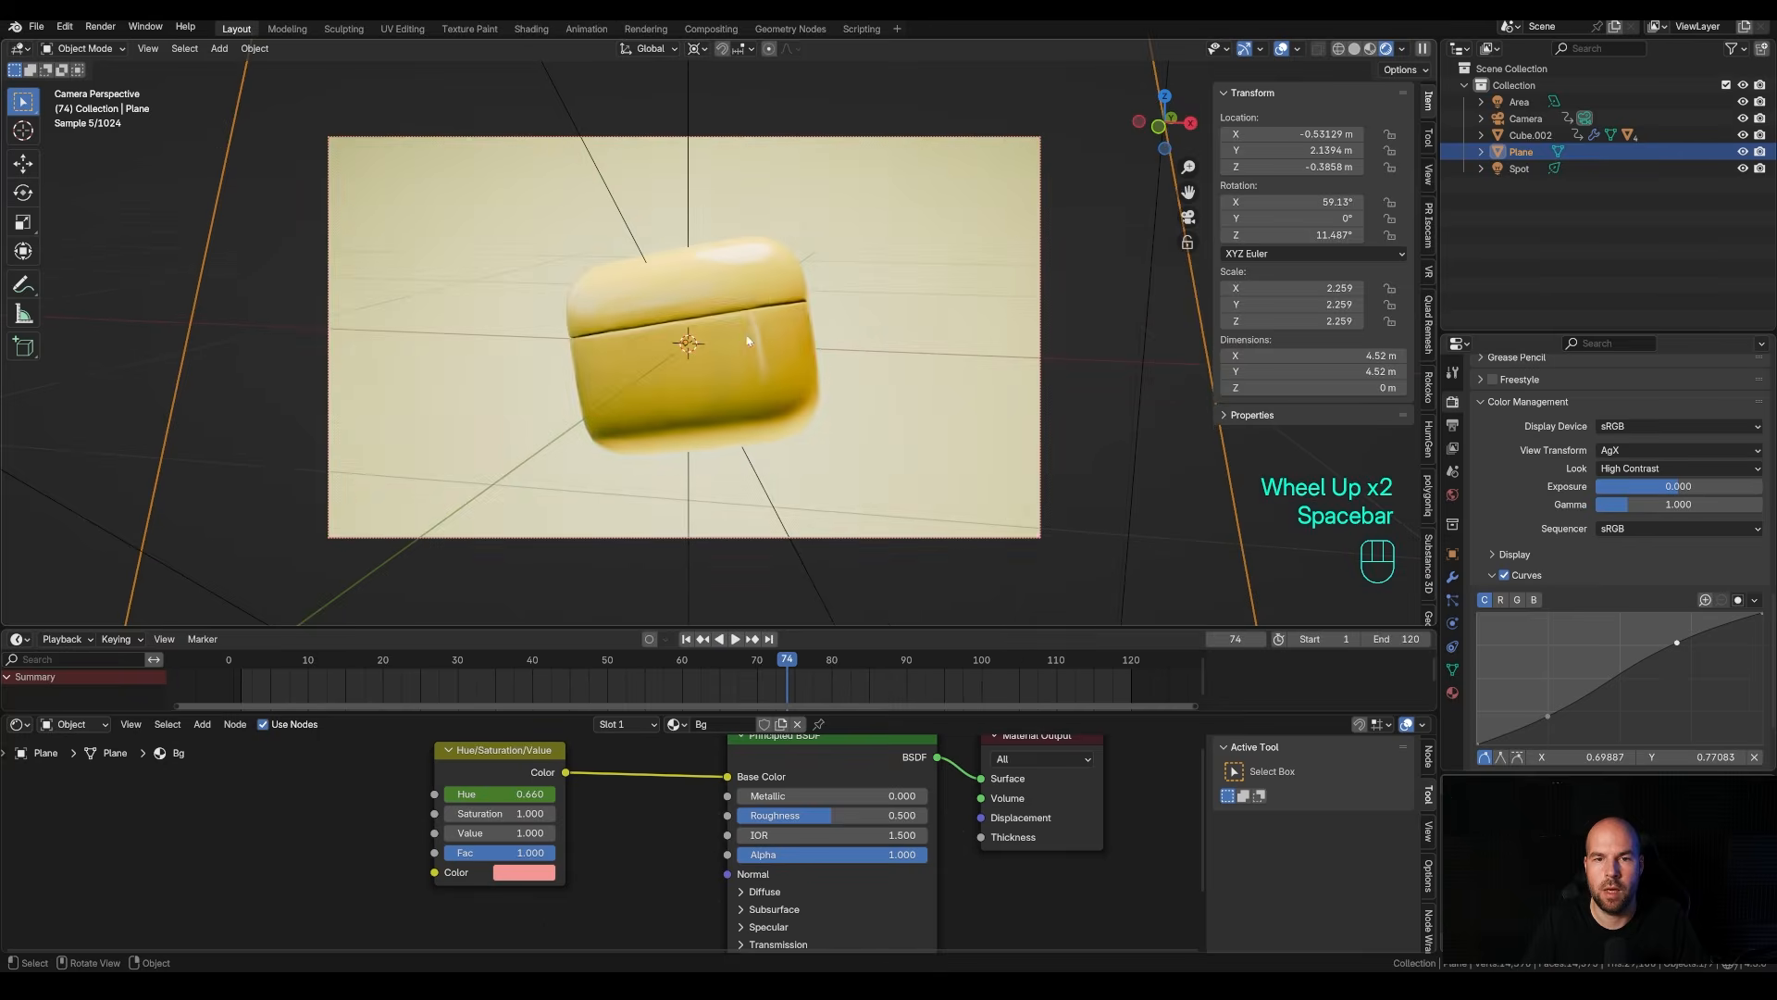
scroll(741, 362, up, 2)
scroll(731, 360, down, 1)
scroll(785, 353, down, 3)
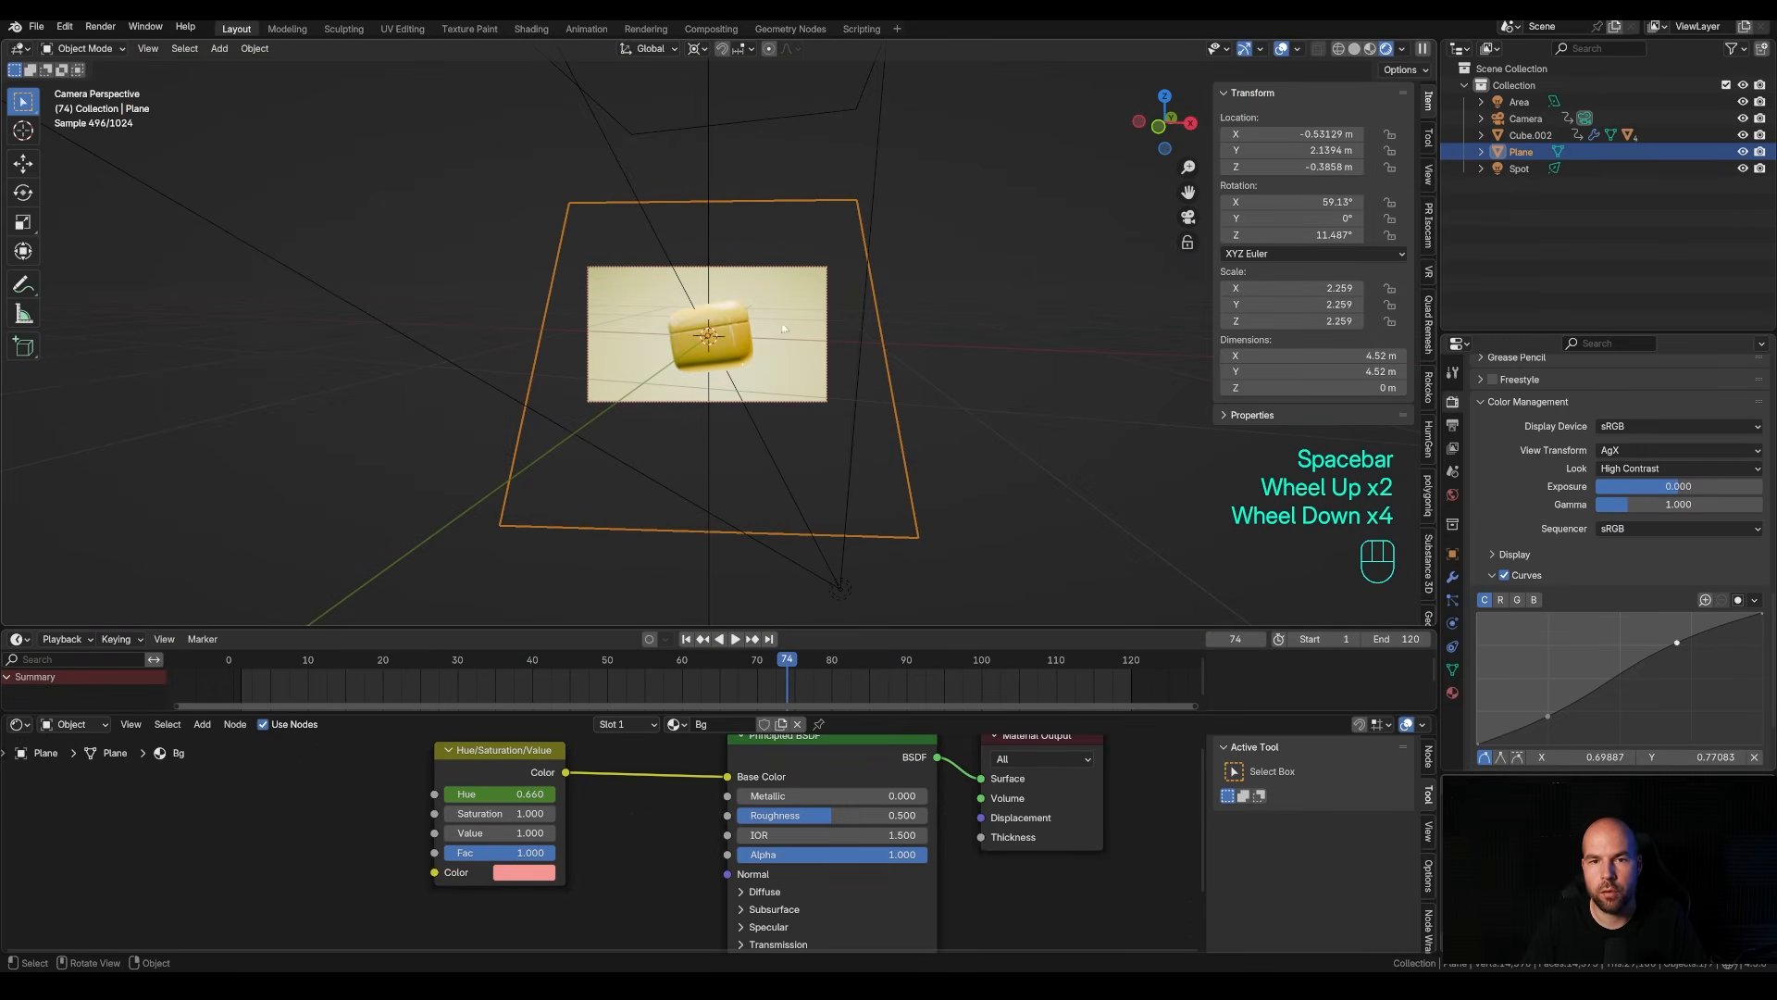
Duplicate the spot light and rotate the copy about 131° in the camera view, plus about -26.8° around the global Z axis.
click(708, 114)
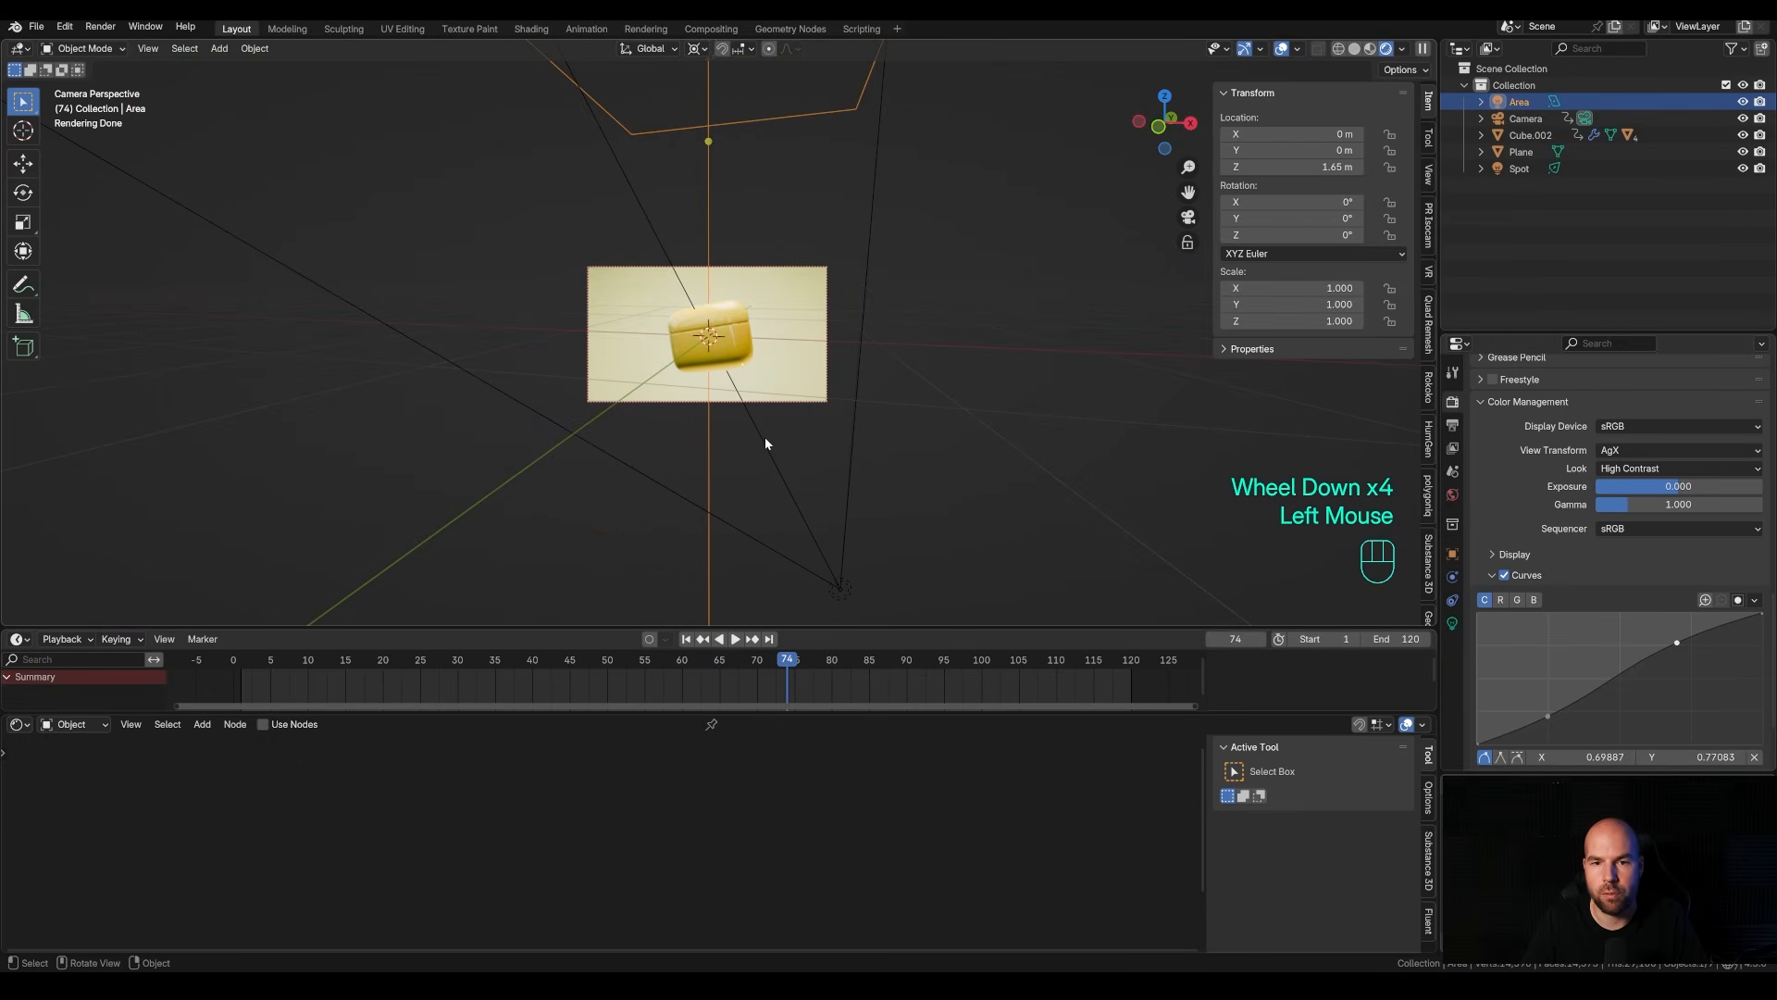
click(765, 444)
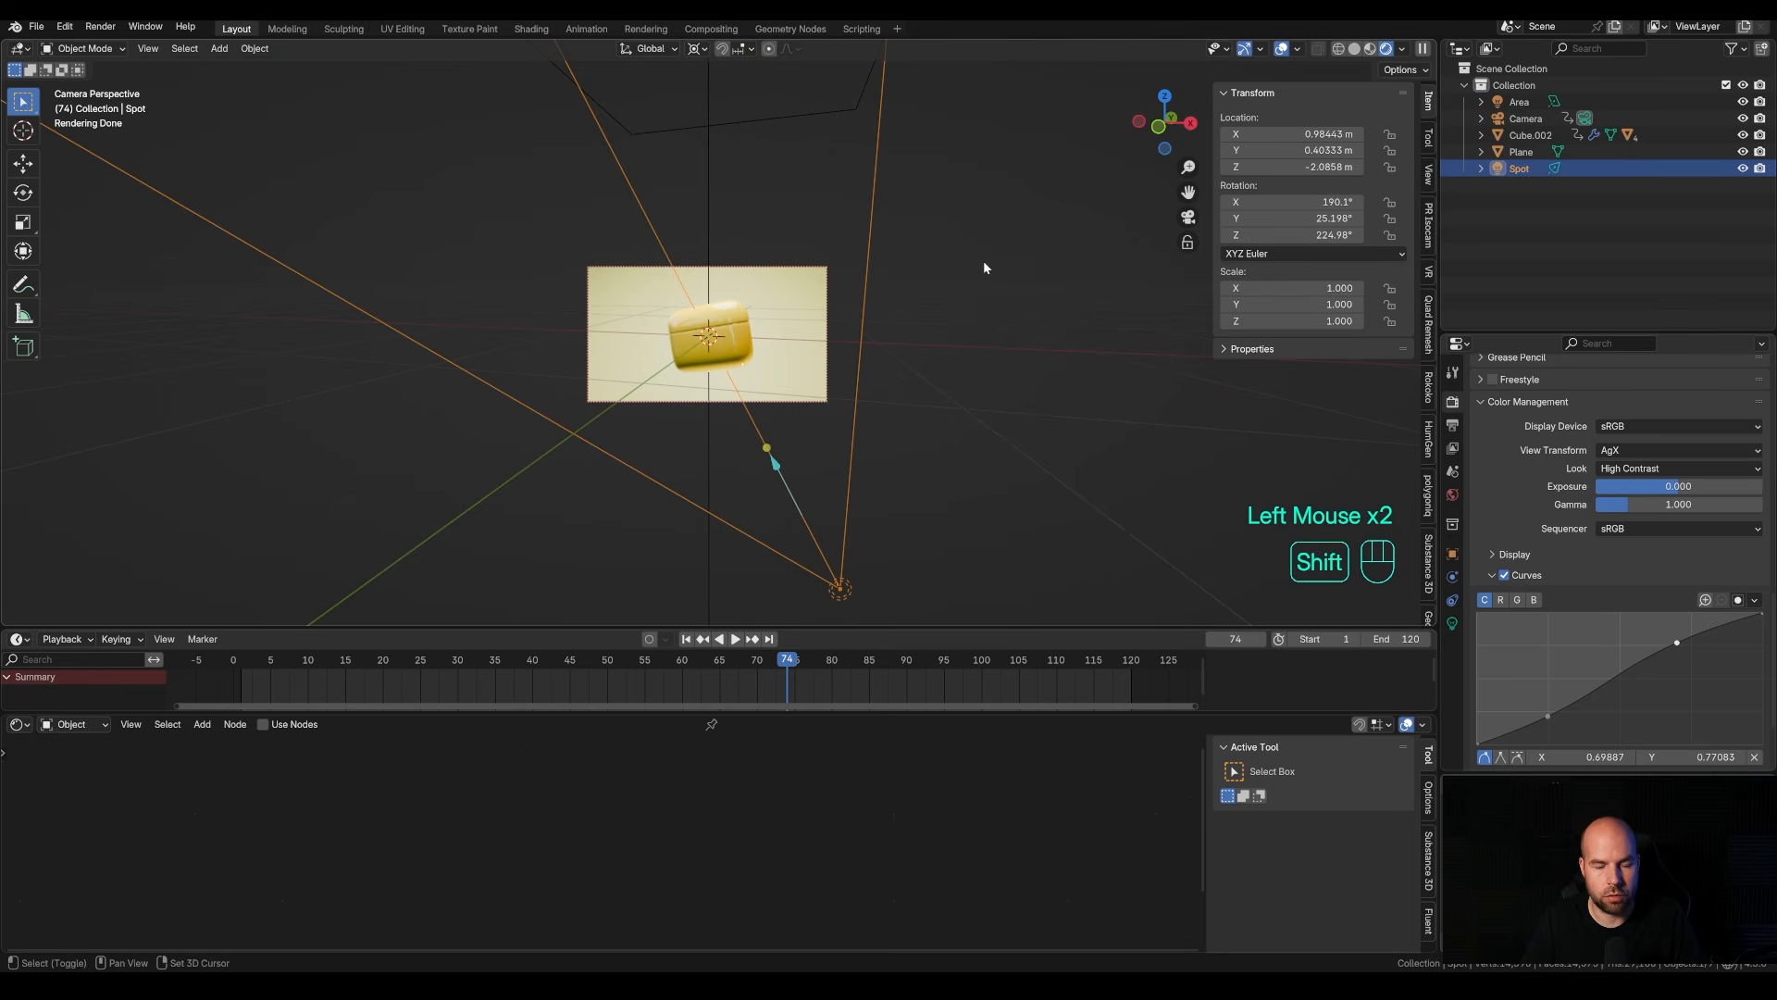
key(shift+d)
key(r)
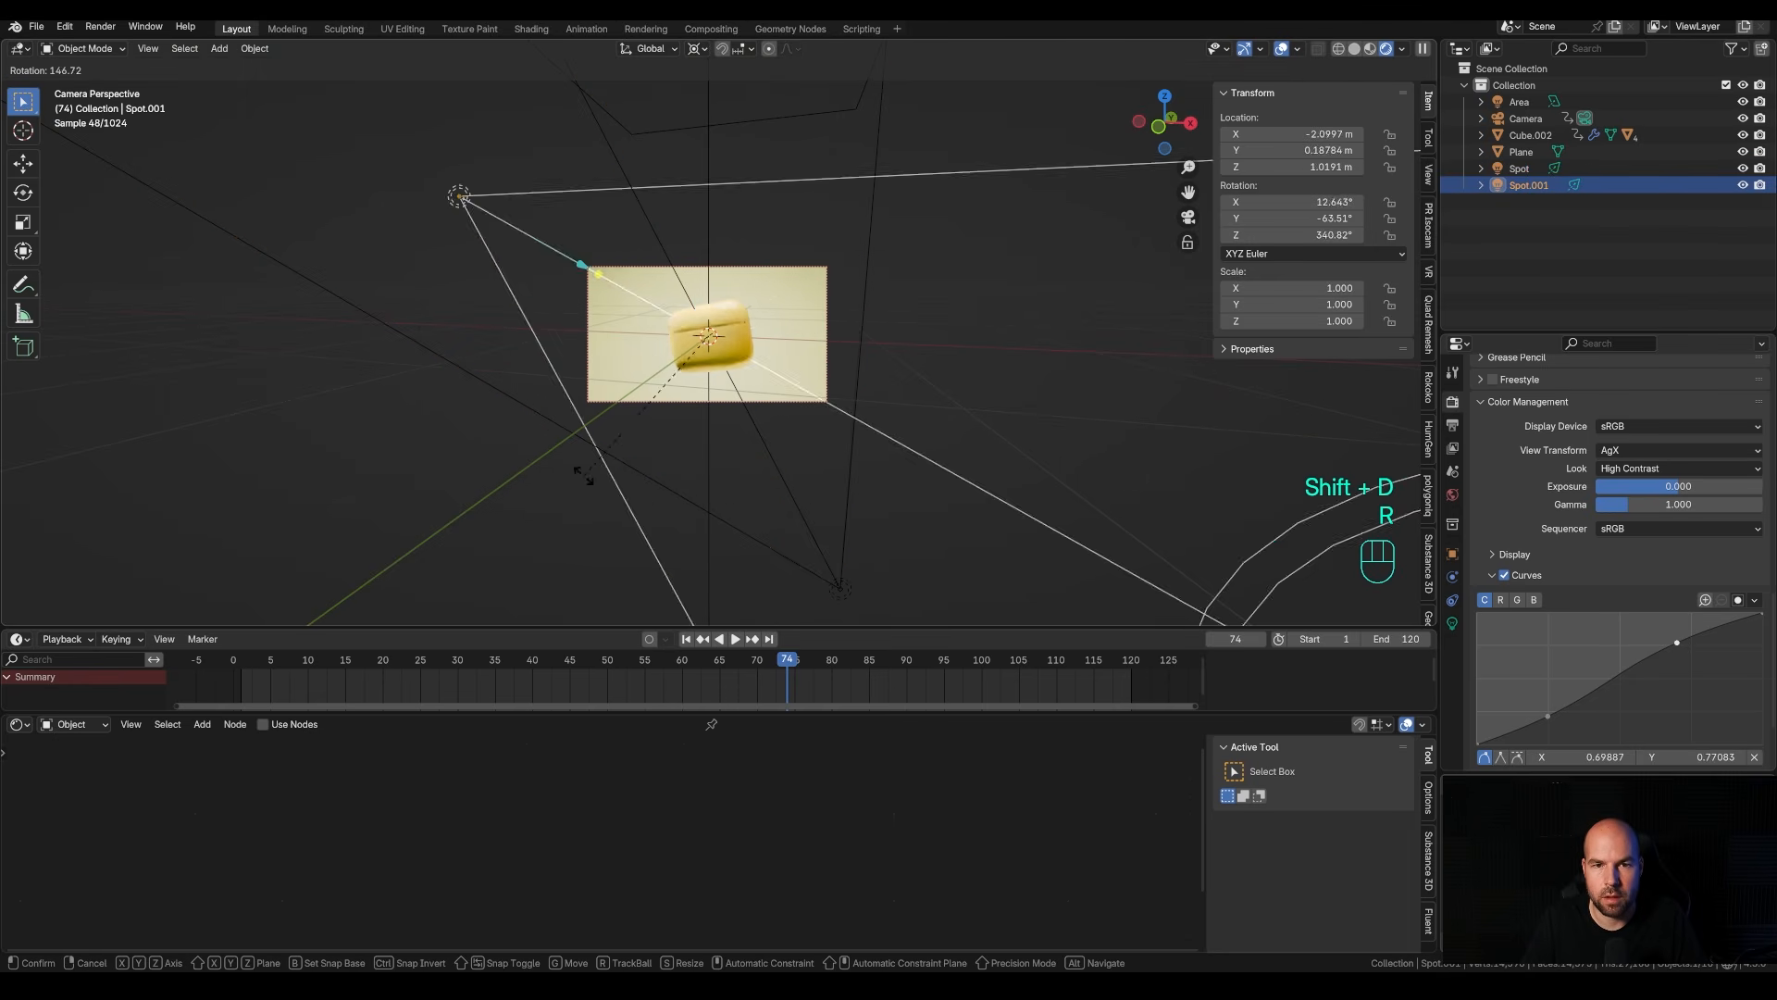
click(634, 489)
key(r)
key(z)
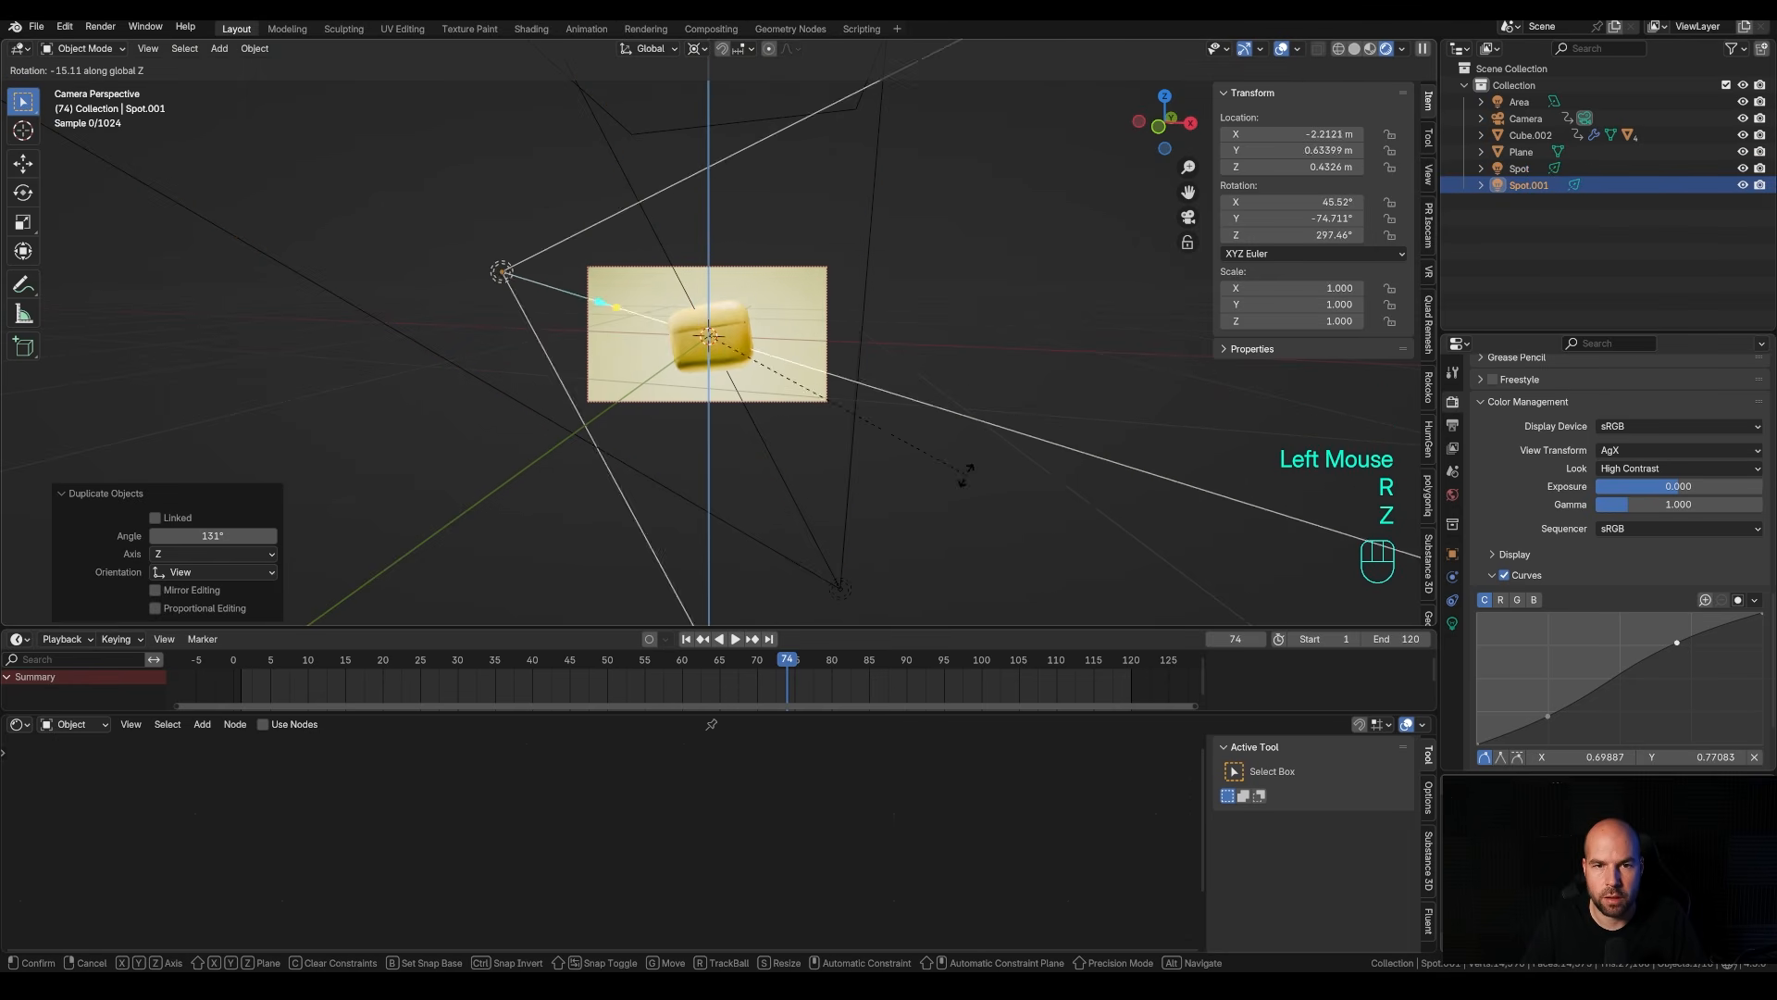
click(751, 352)
Play the animation to check the added spot light on the case, stopping at frame 48.
key(space)
scroll(752, 353, up, 5)
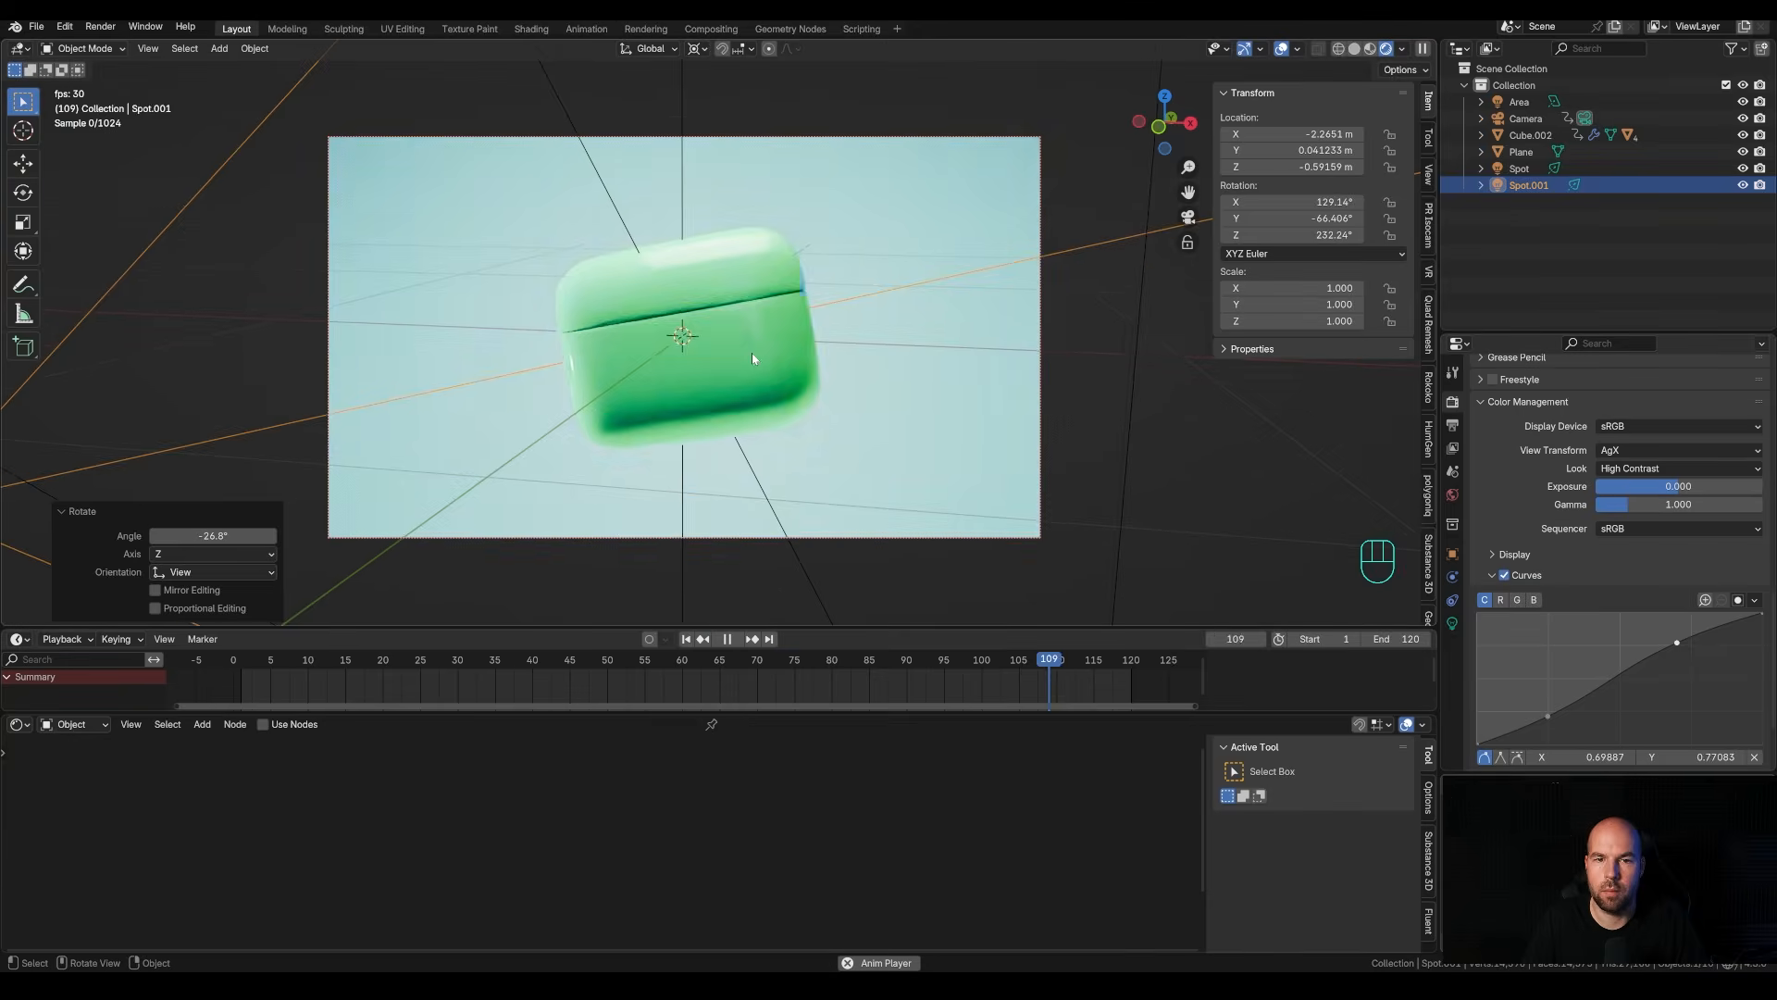
scroll(665, 352, down, 3)
scroll(664, 353, up, 2)
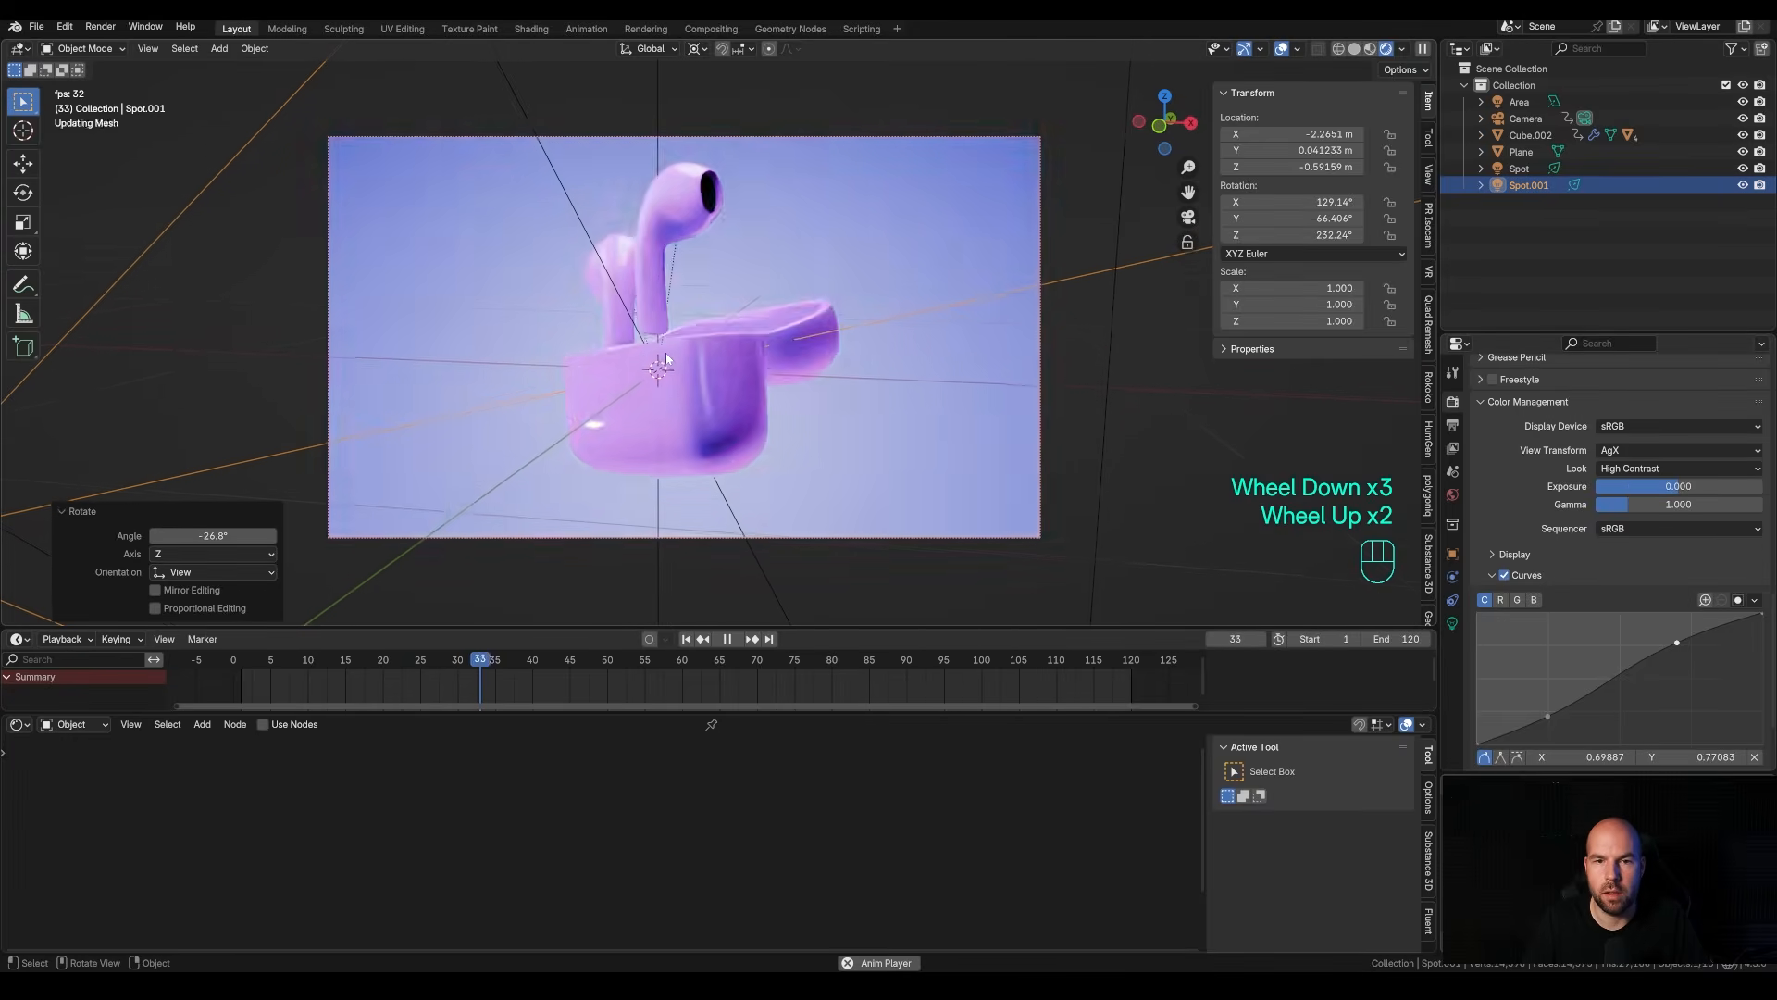
key(space)
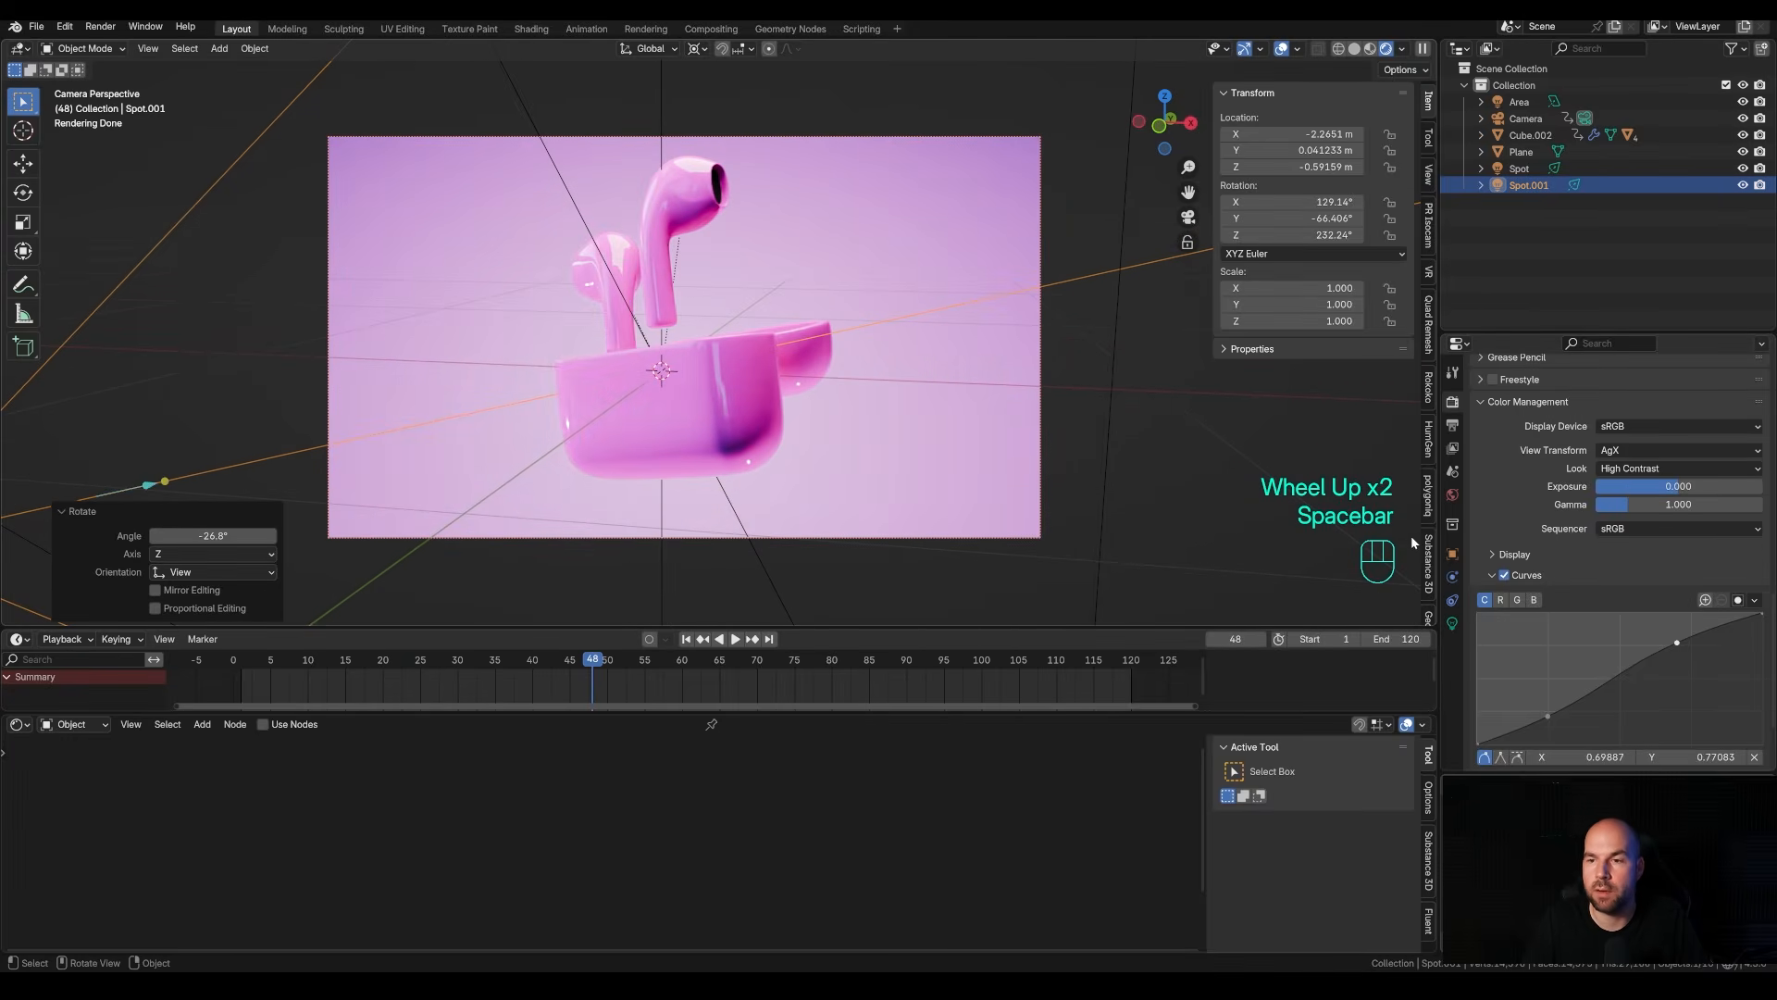
Set the output file format to FFmpeg Video and the encoding container to MPEG-4.
click(1454, 425)
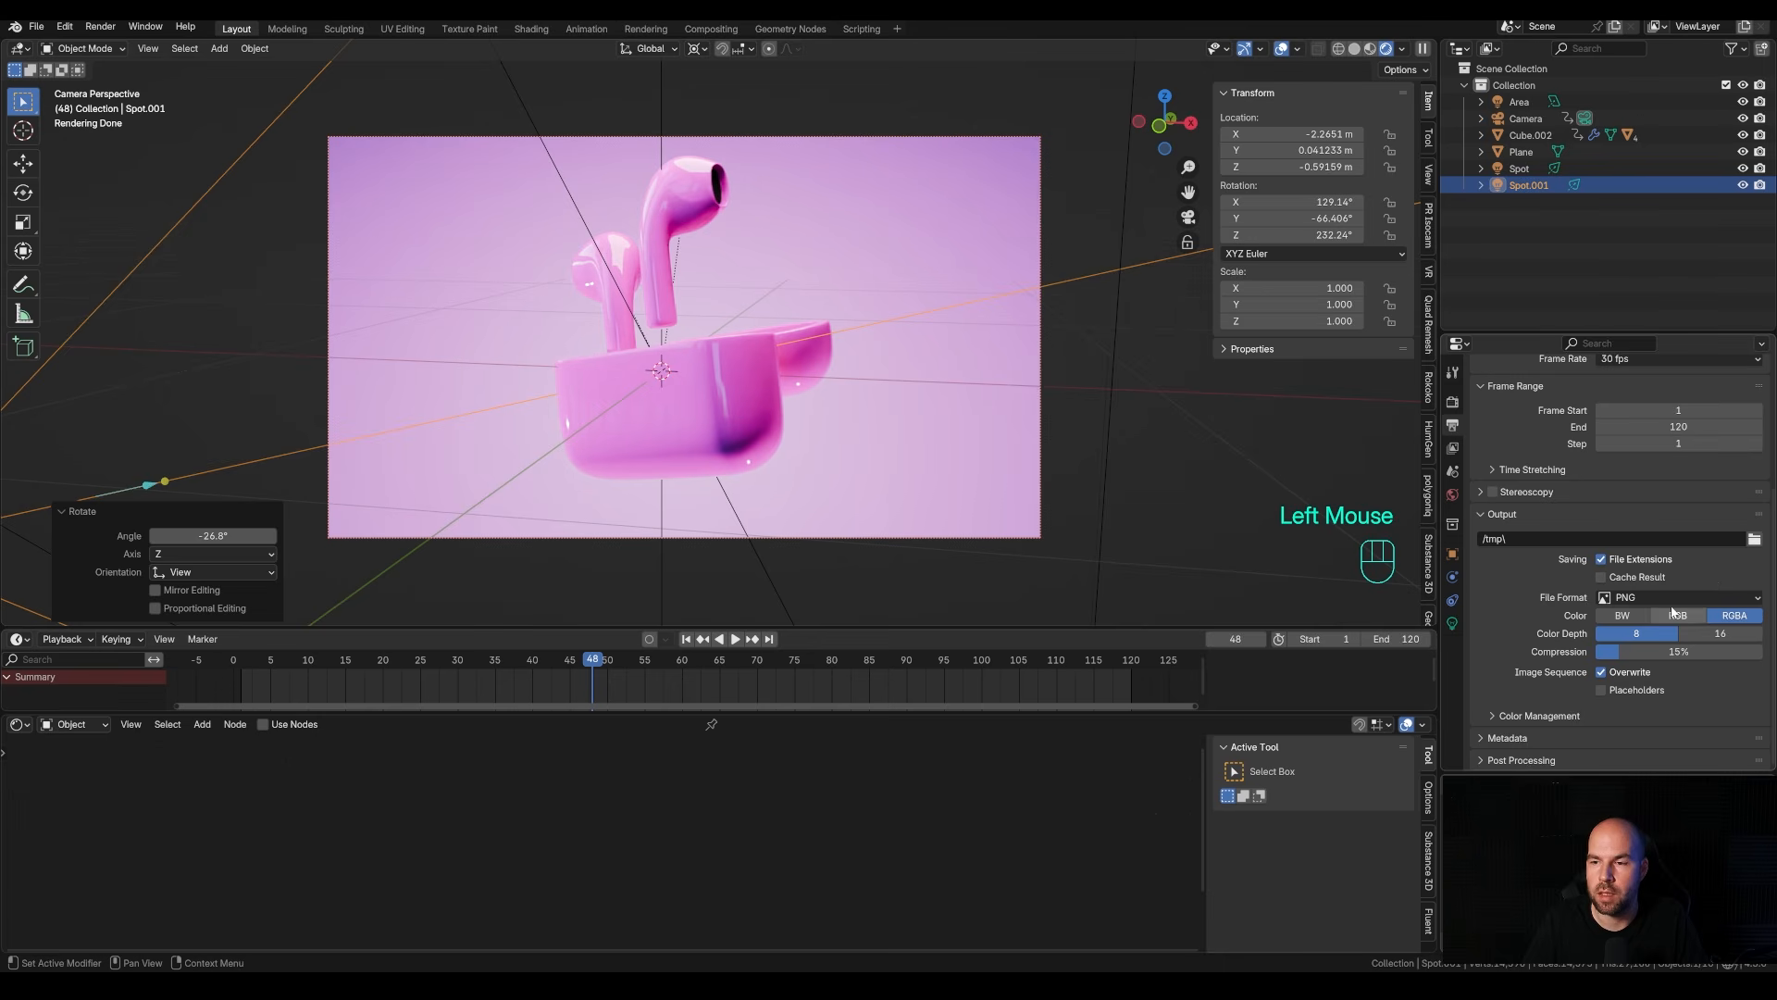
click(1669, 600)
click(1708, 642)
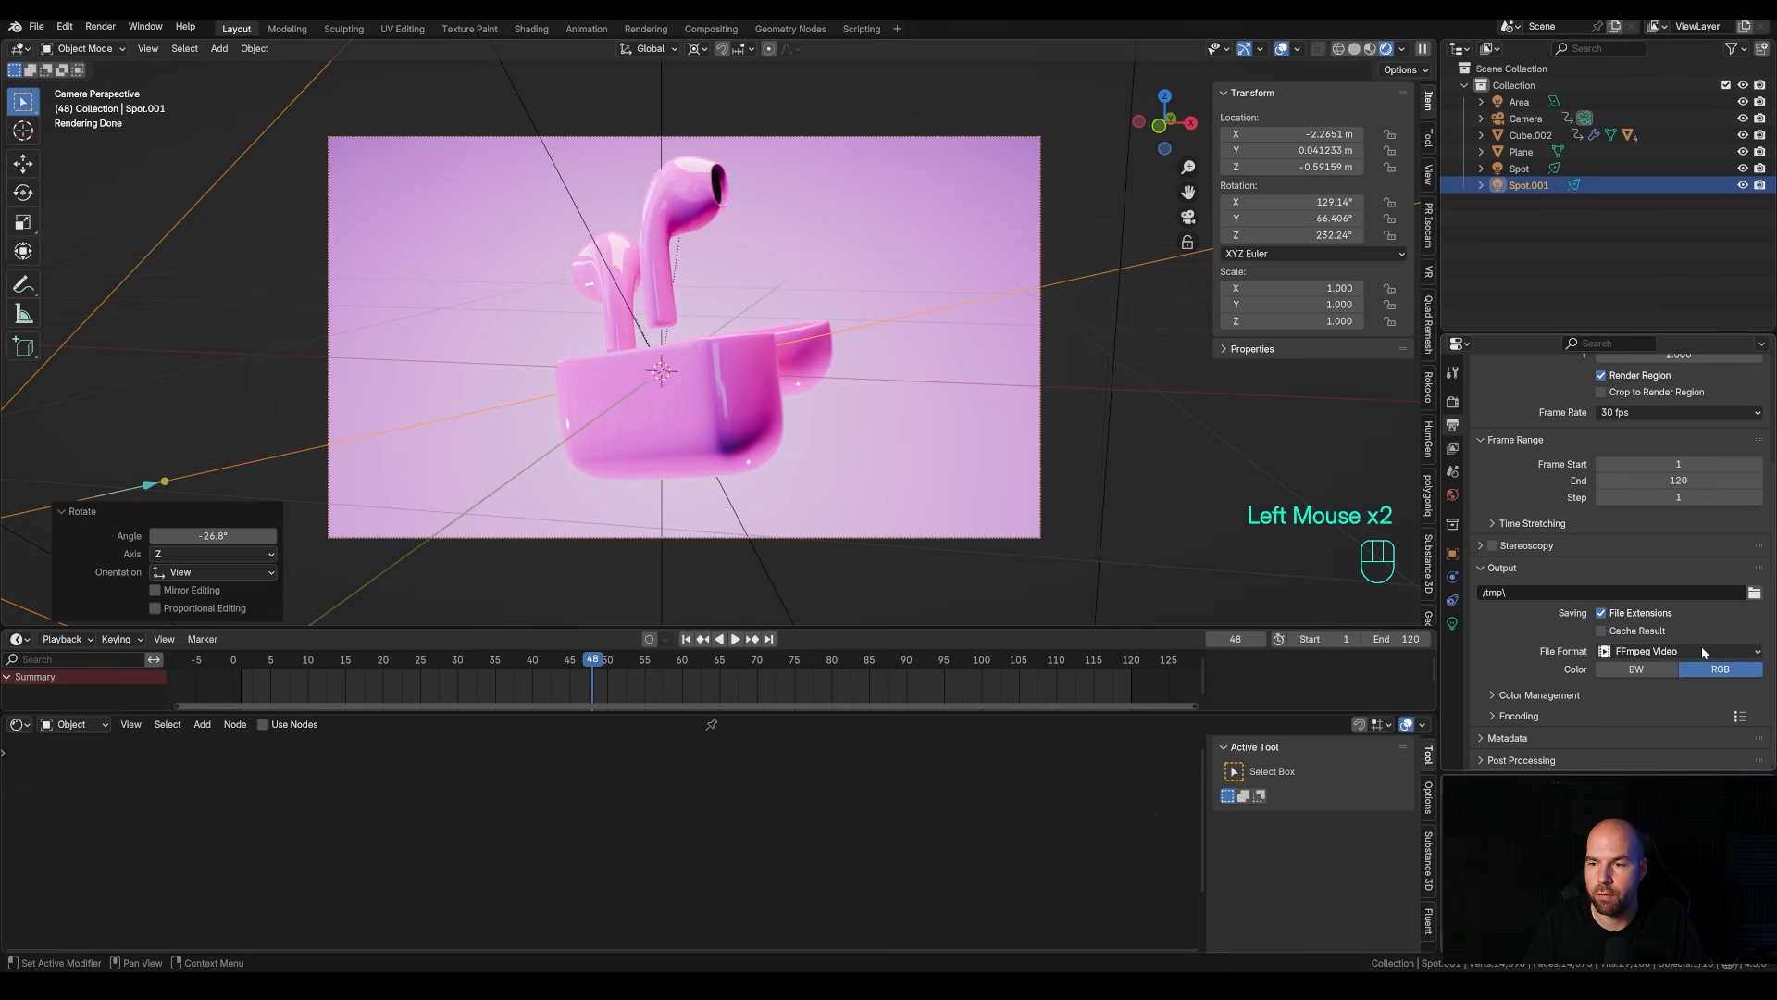
click(1504, 716)
scroll(1573, 666, down, 3)
click(1629, 609)
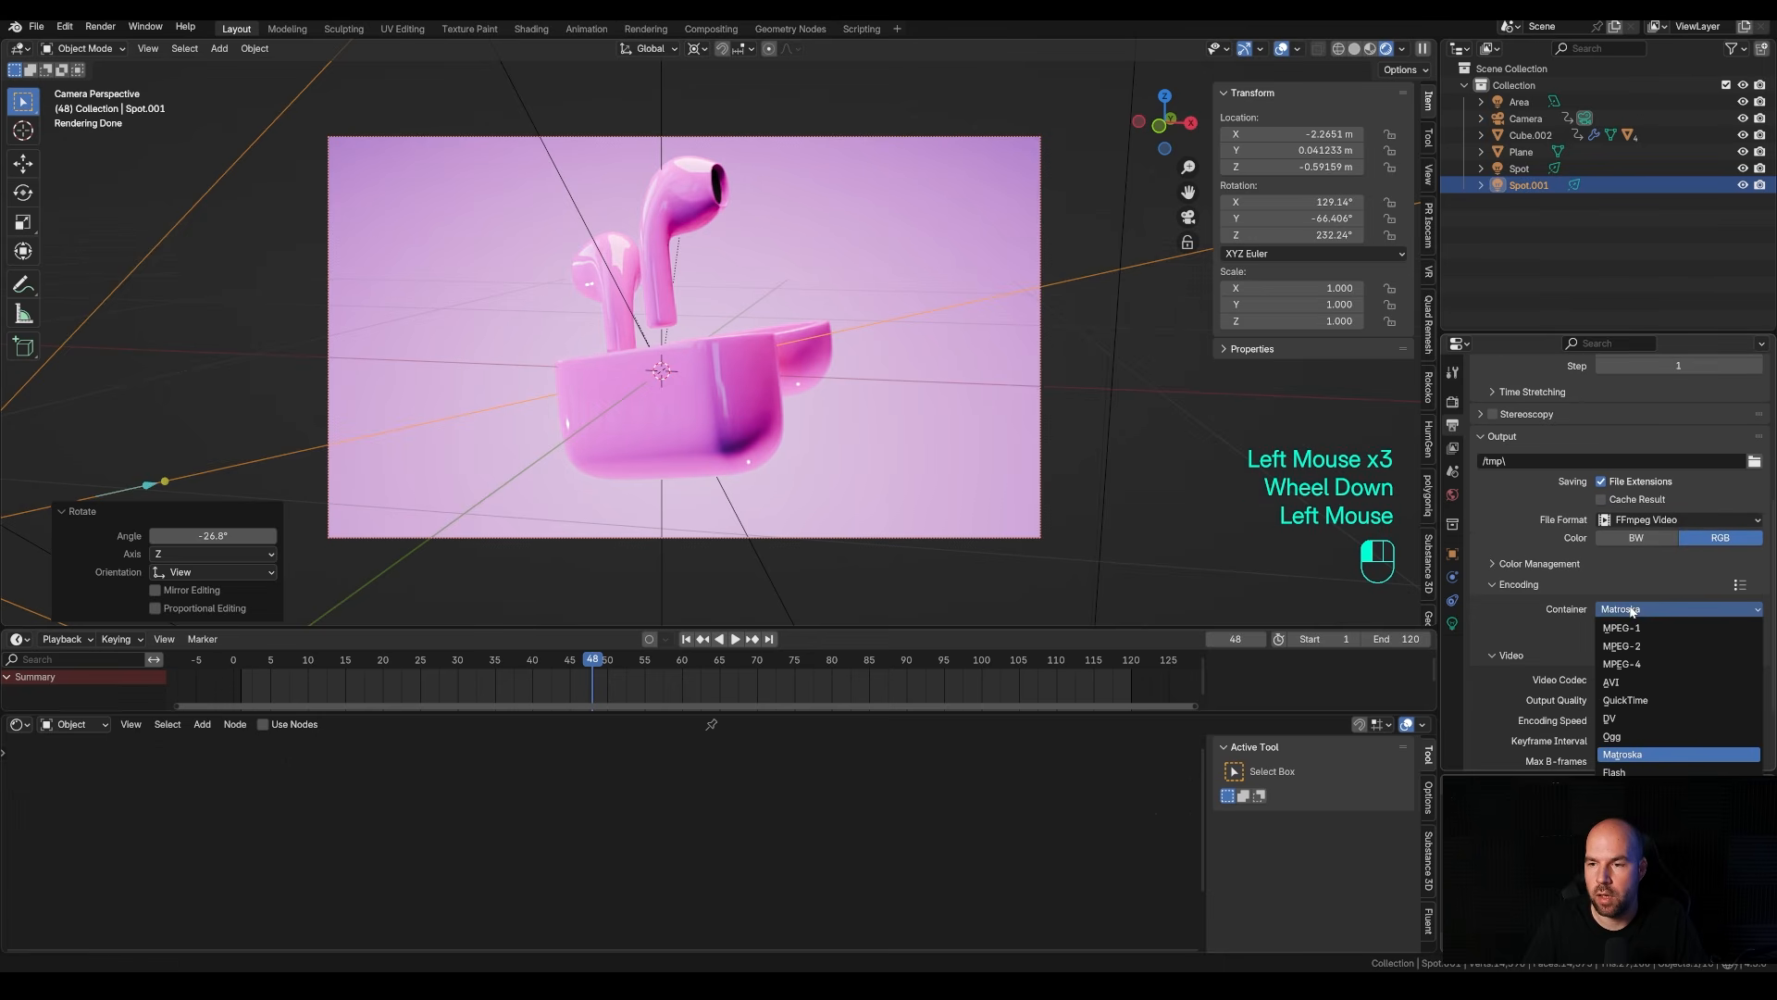
click(1625, 665)
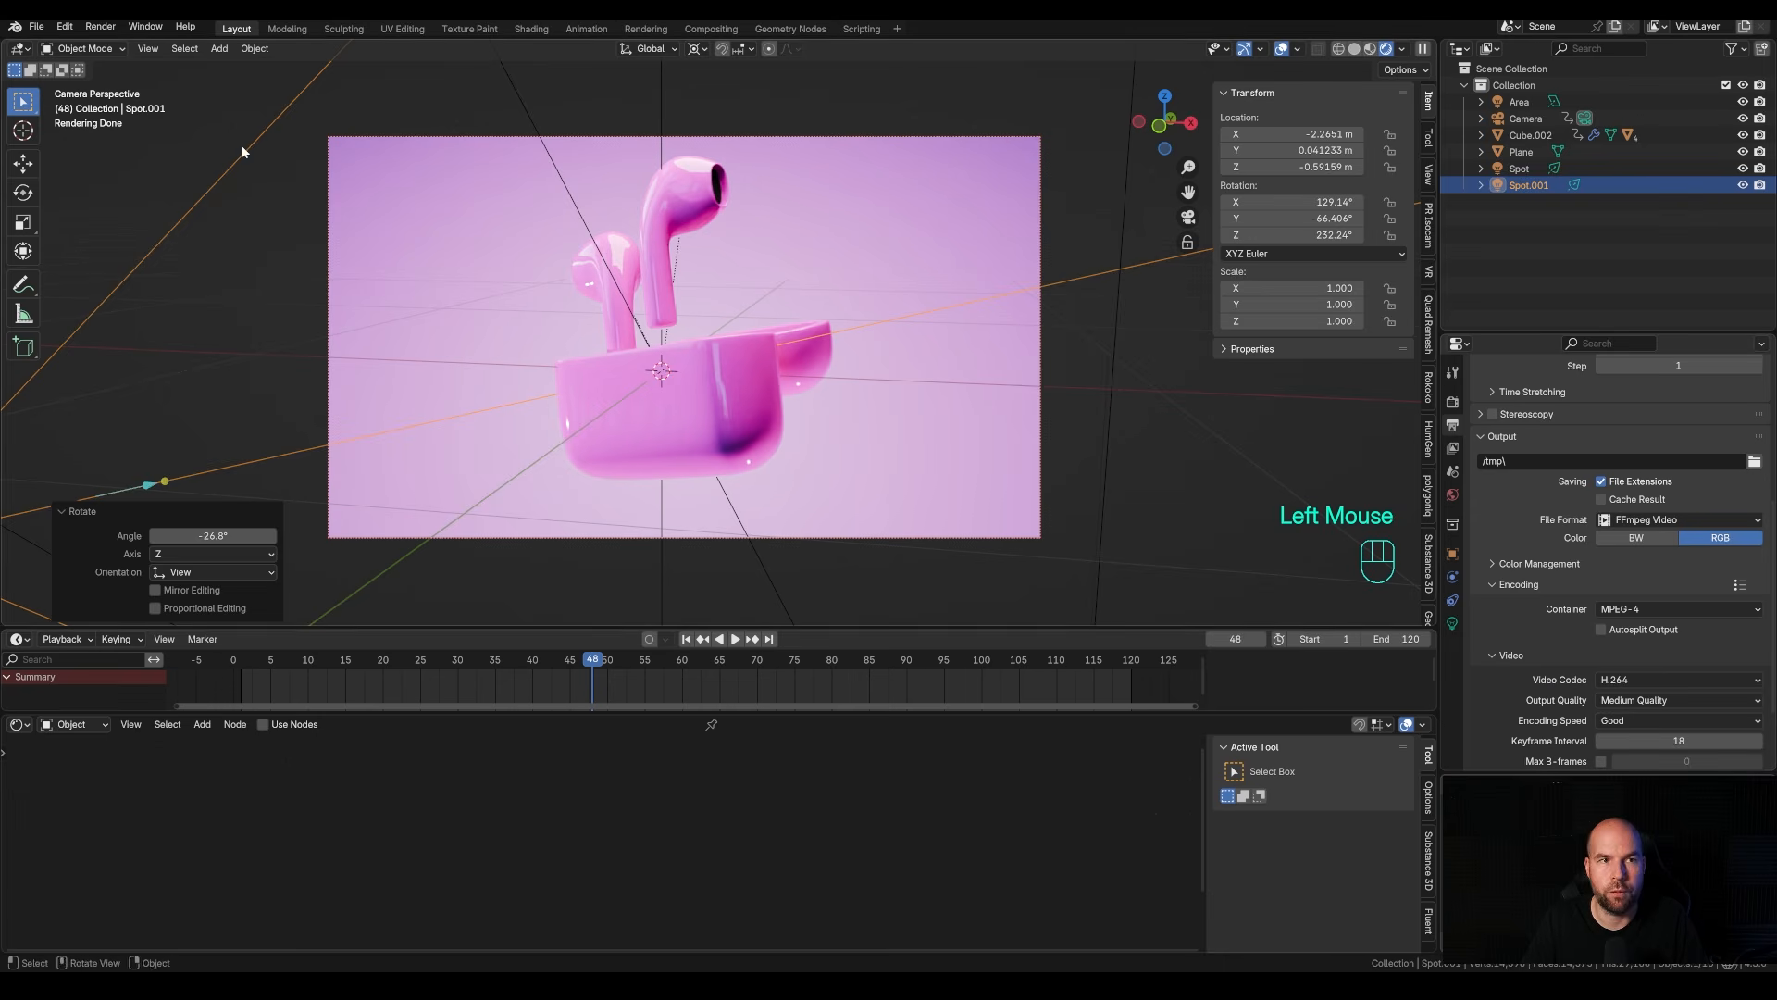
Start rendering the full animation.
click(100, 26)
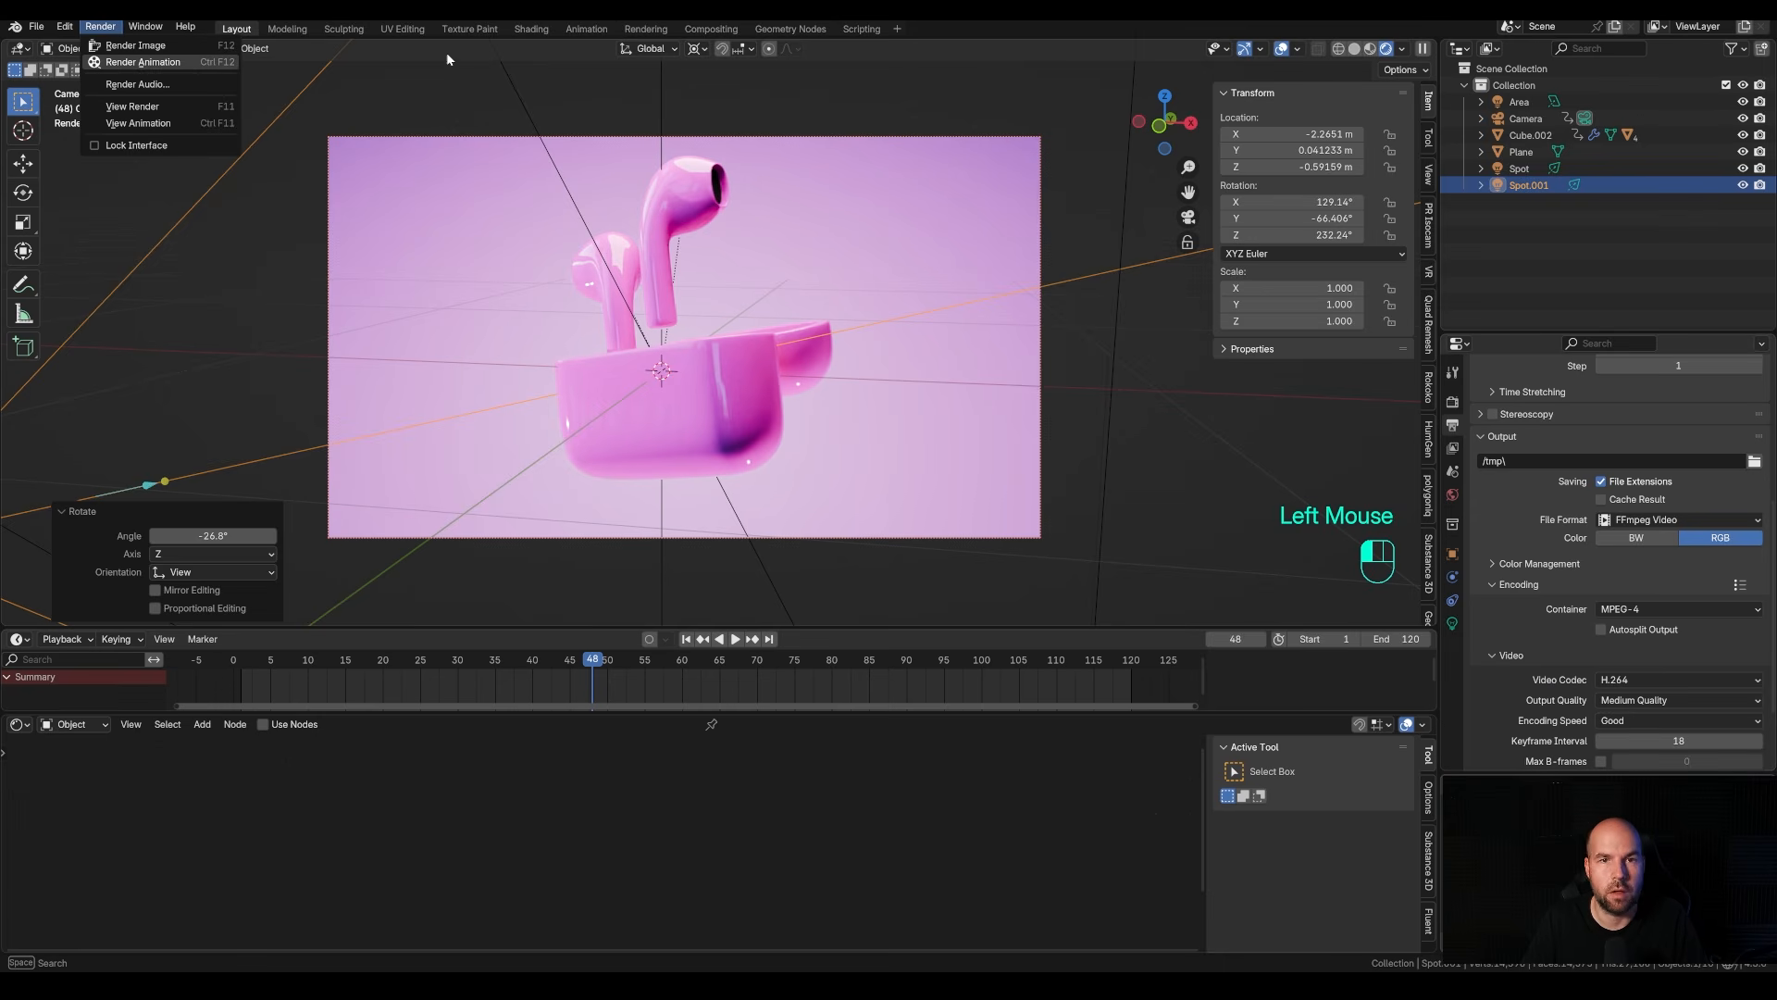